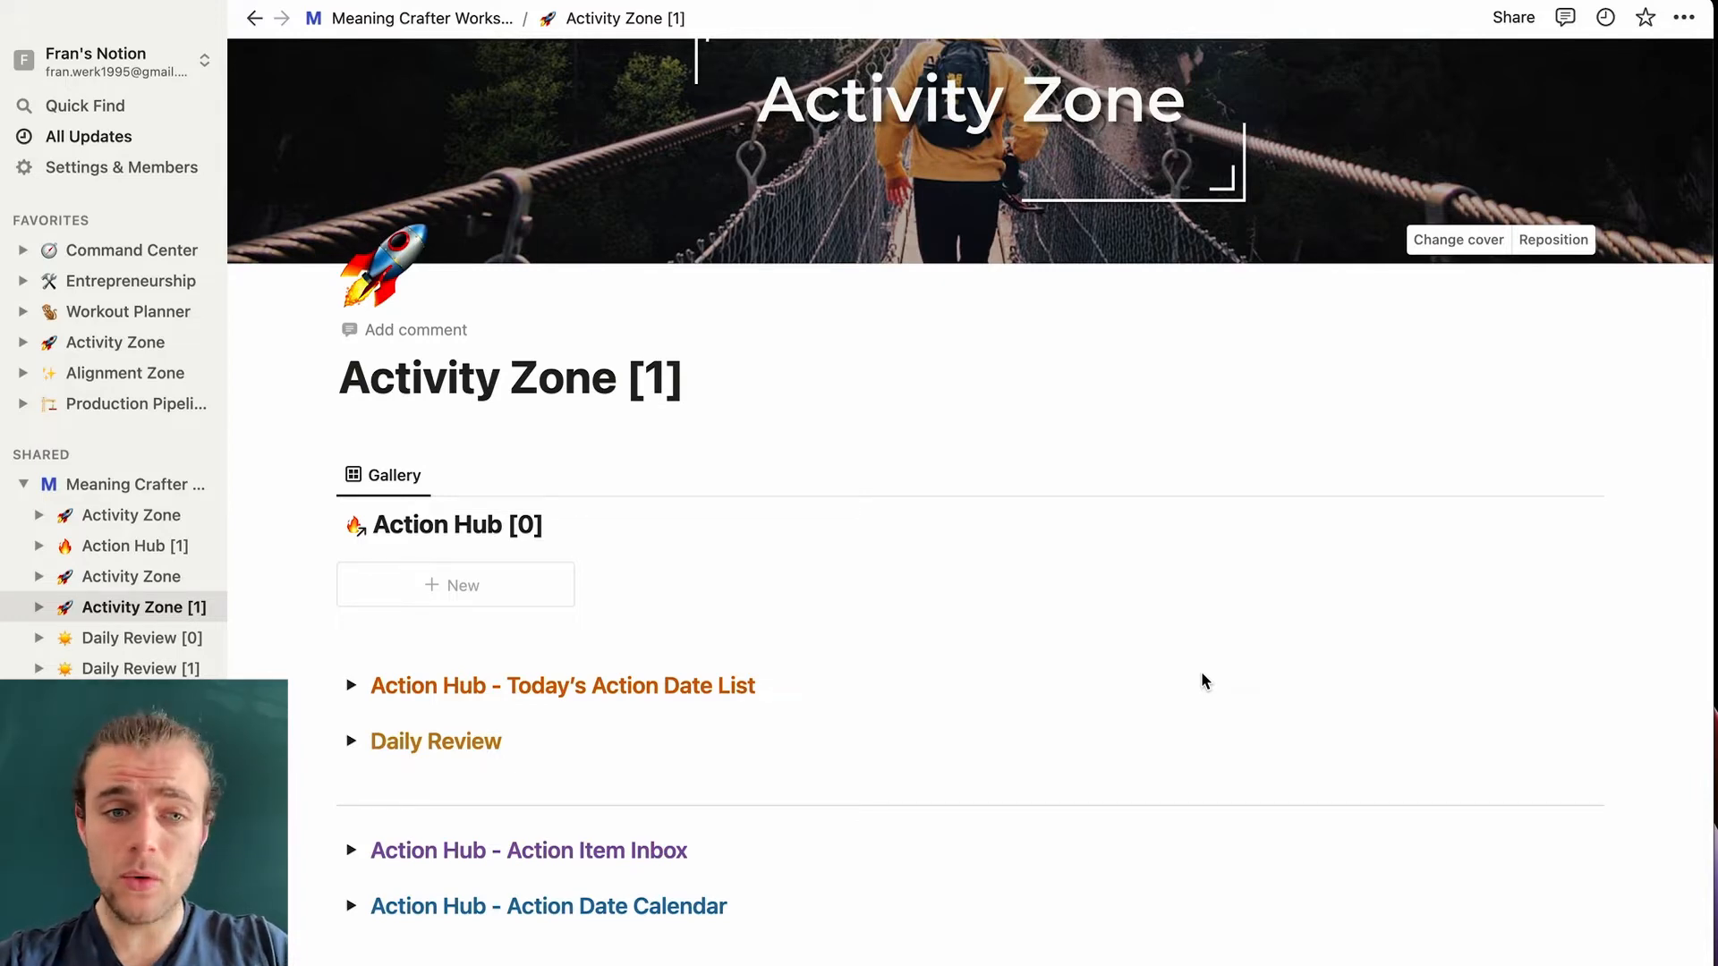
- Expand the Daily Review toggle on Activity Zone [1] to reveal its empty gallery view
left_click(353, 742)
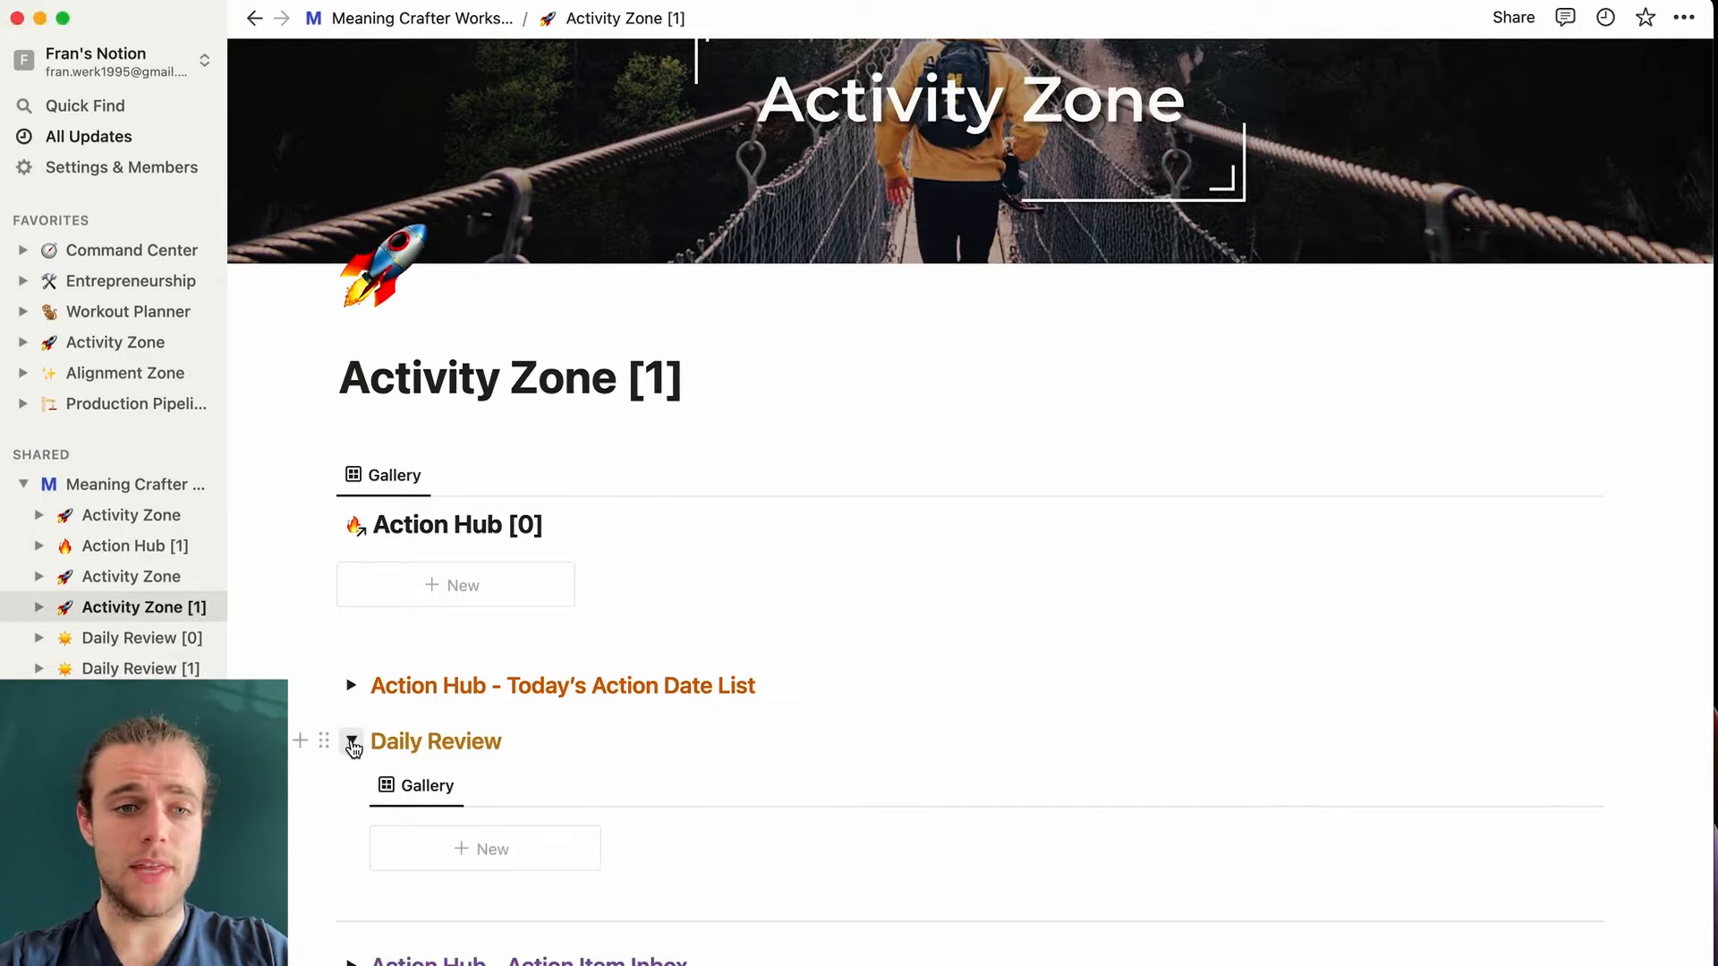
scroll(352, 748, "down", 3)
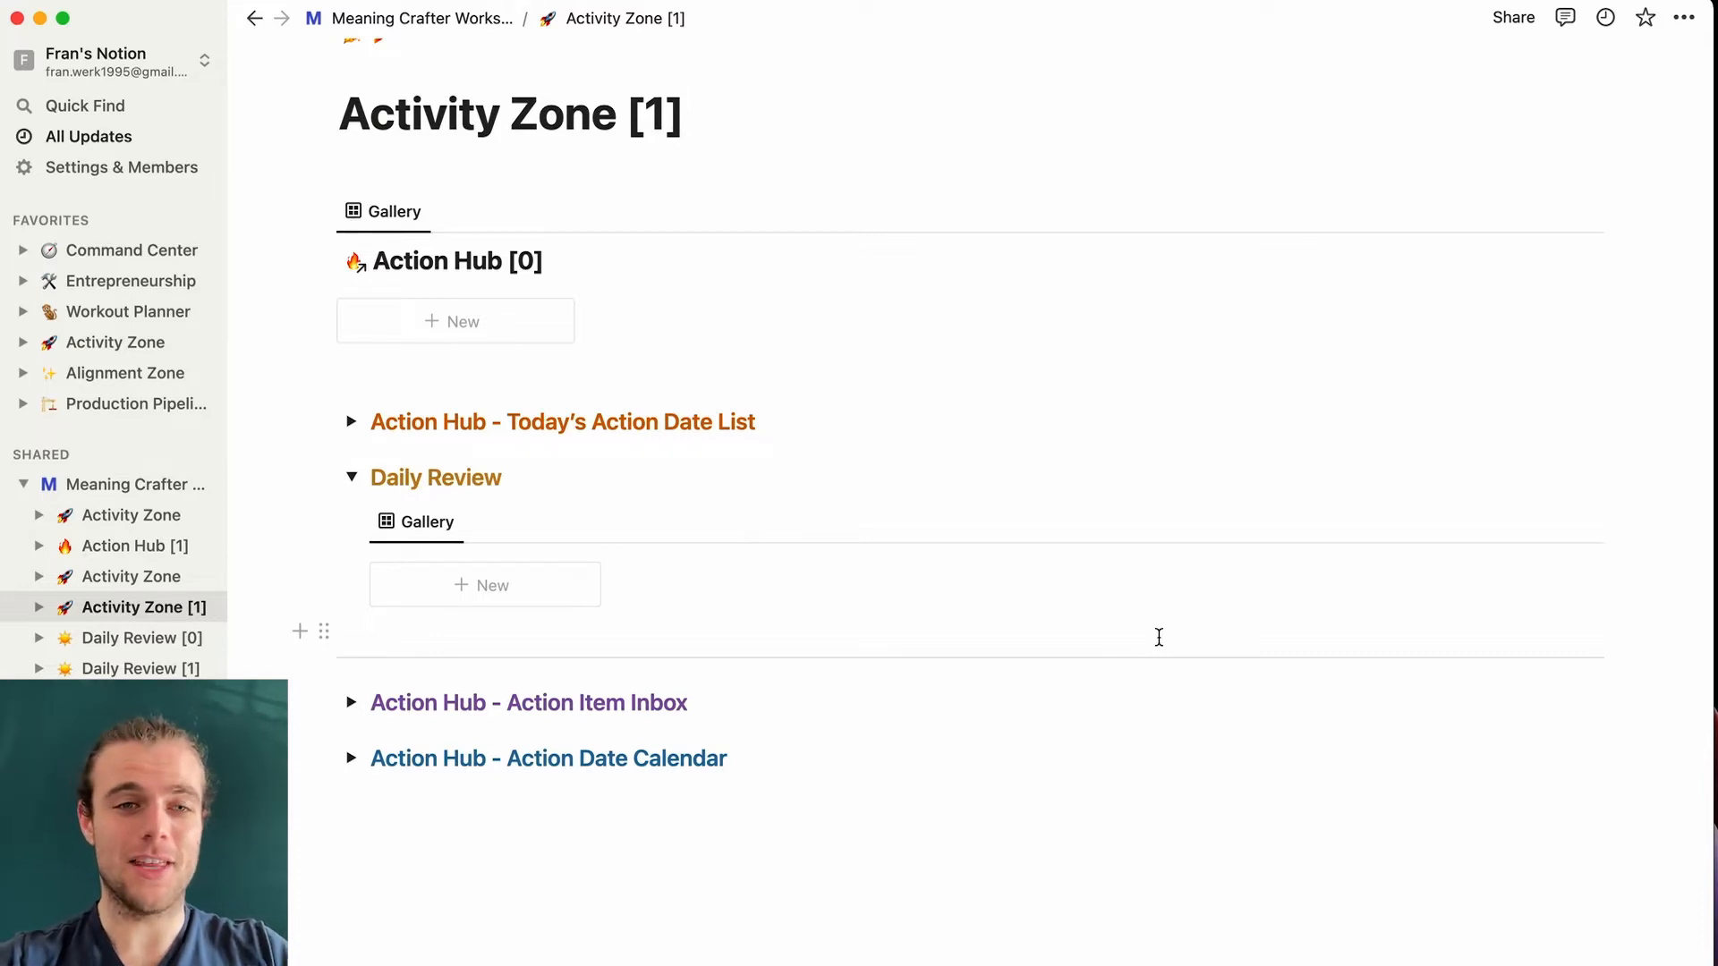
- Add a Daily Review gallery entry from the Daily Review Template and open it full-page
left_click(512, 593)
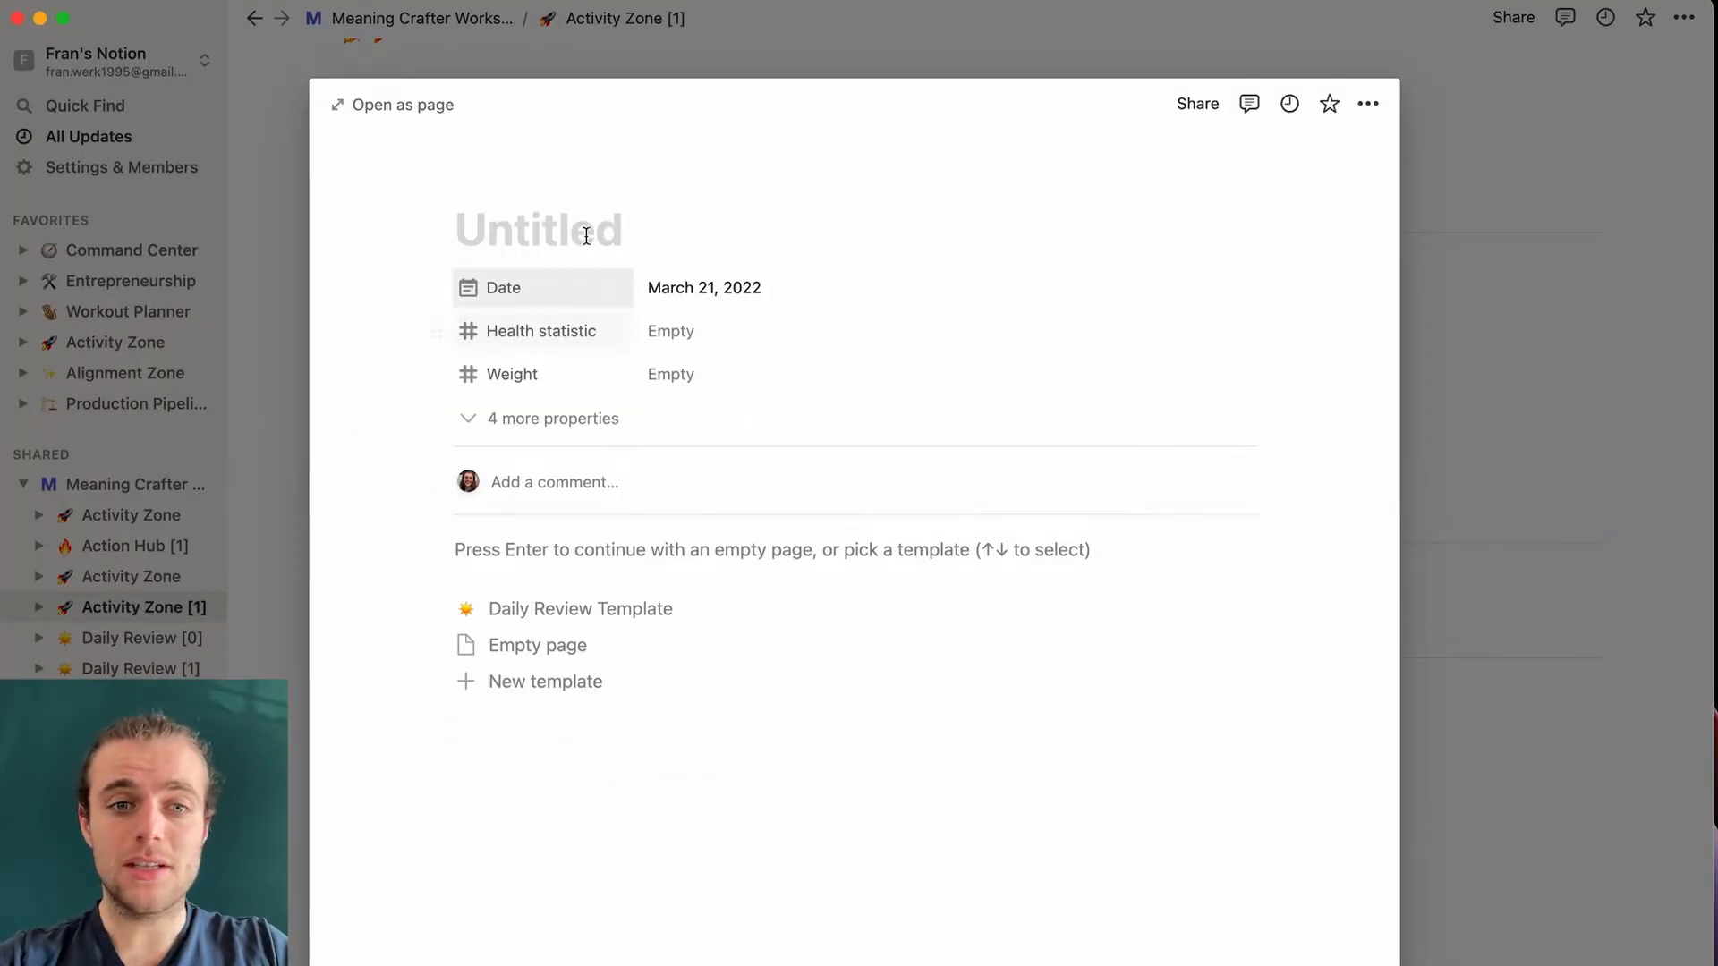
left_click(628, 612)
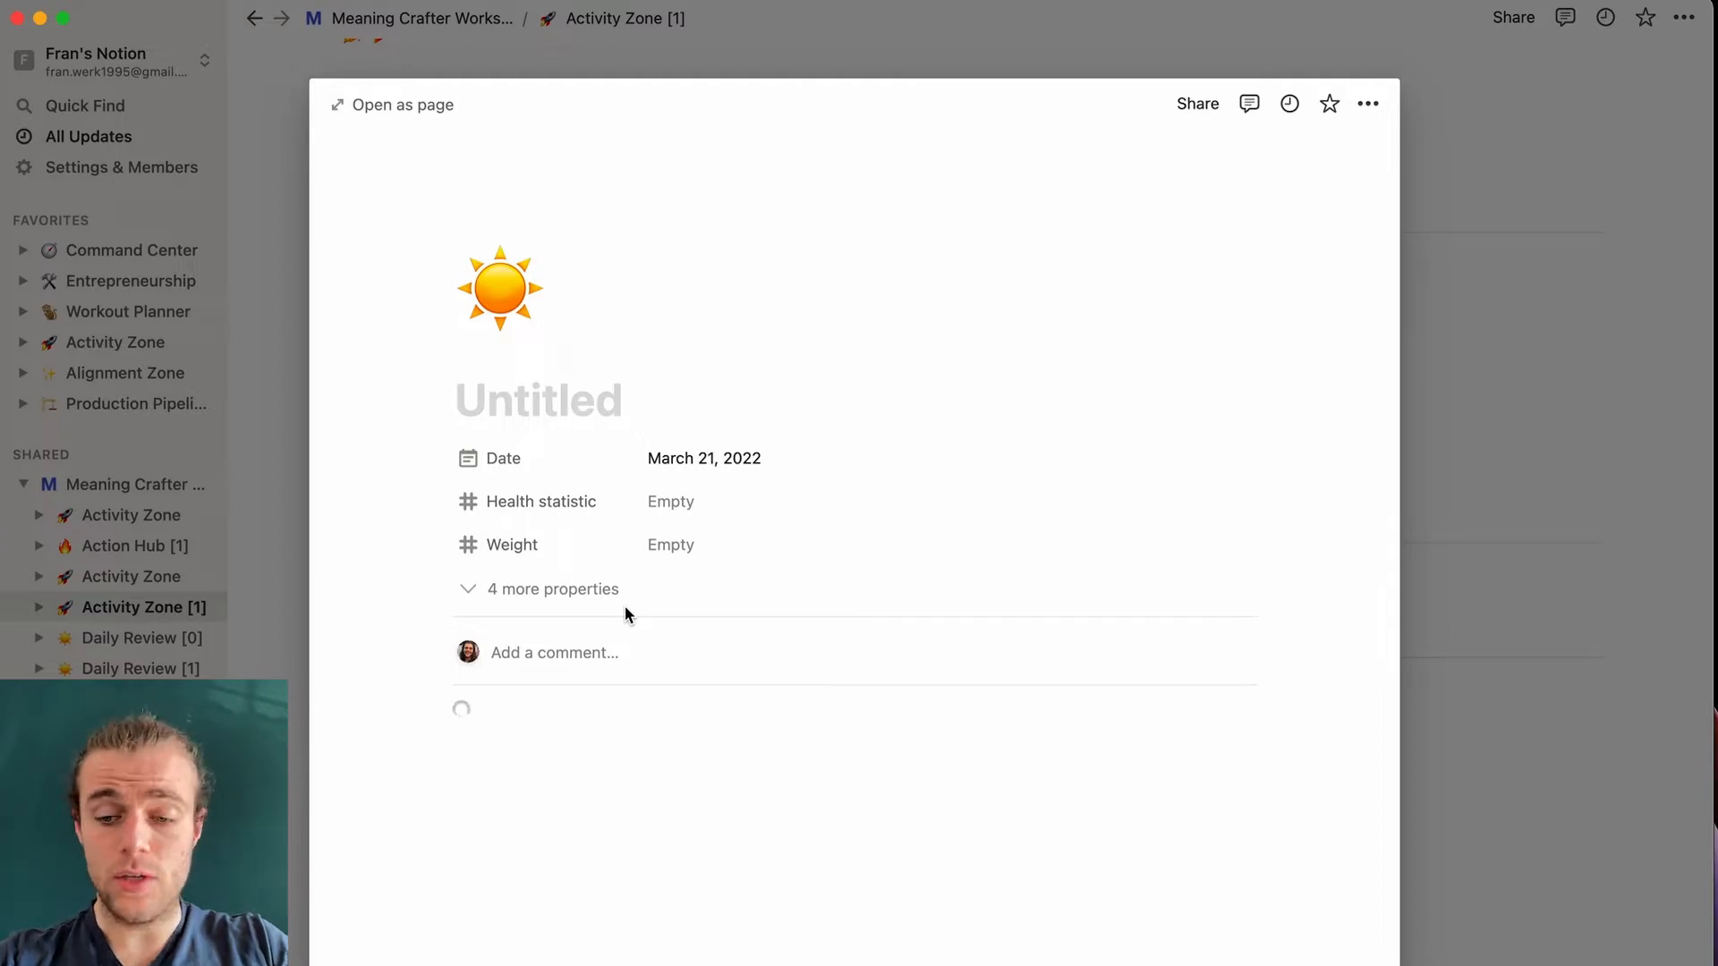
key("super+Return")
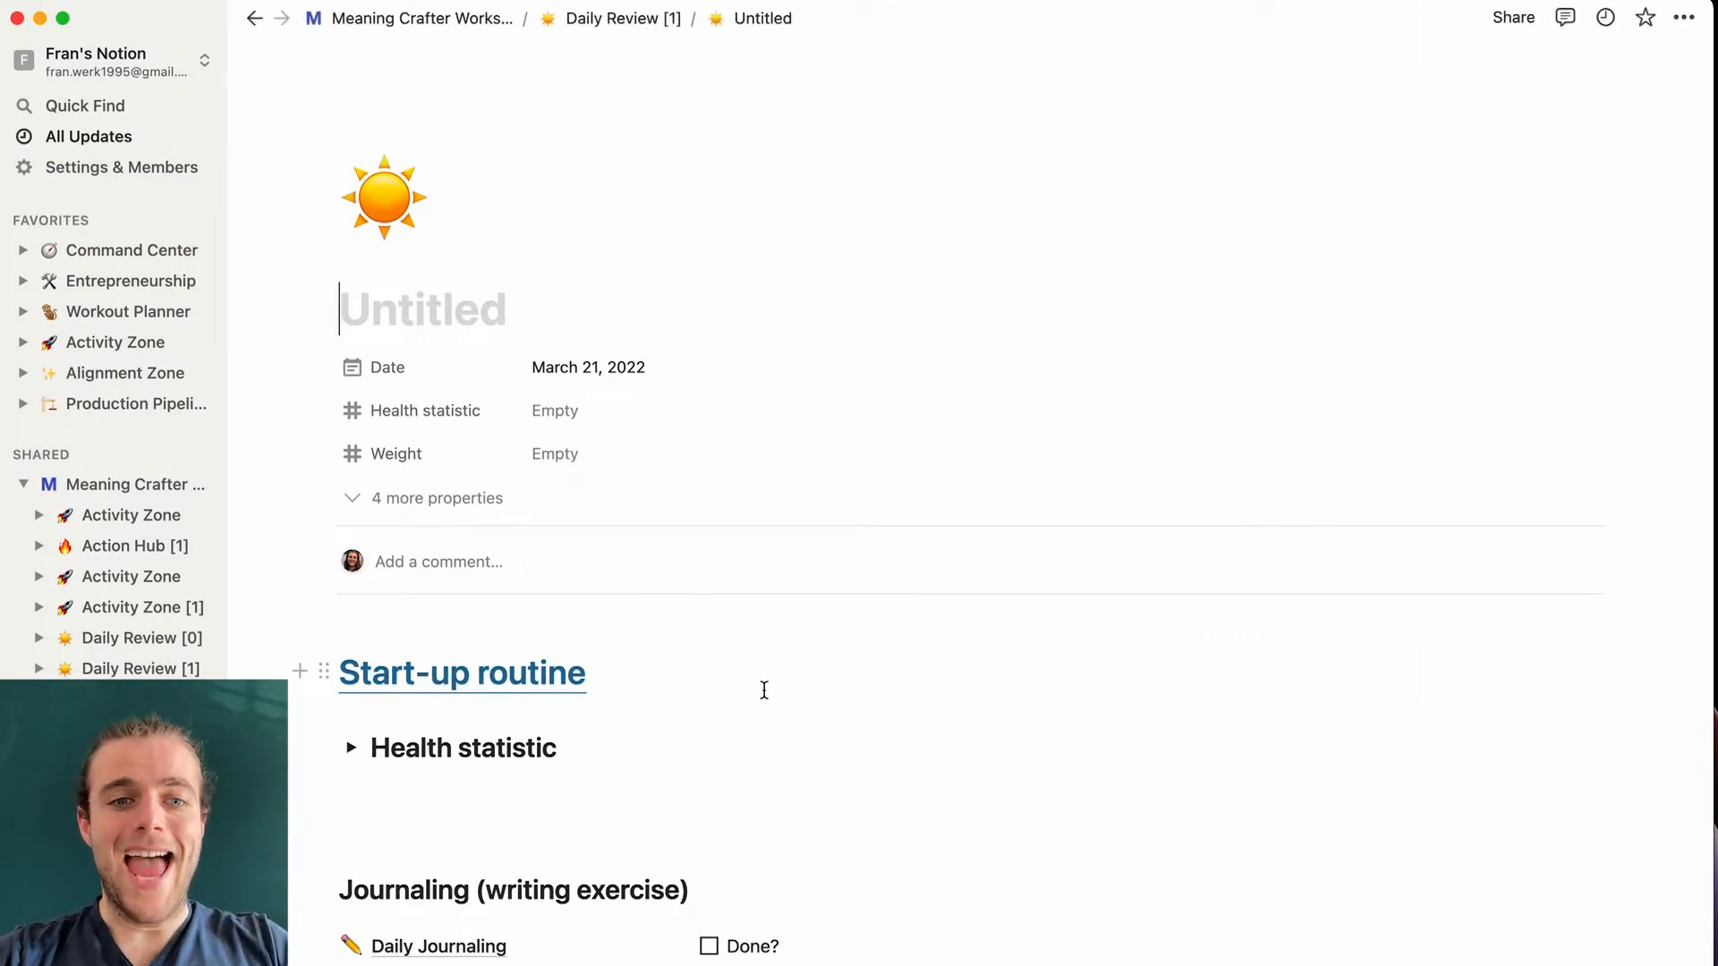
- Expand the Health statistic table and the Today's action items list showing three Action Hub tasks
scroll(764, 690, "down", 8)
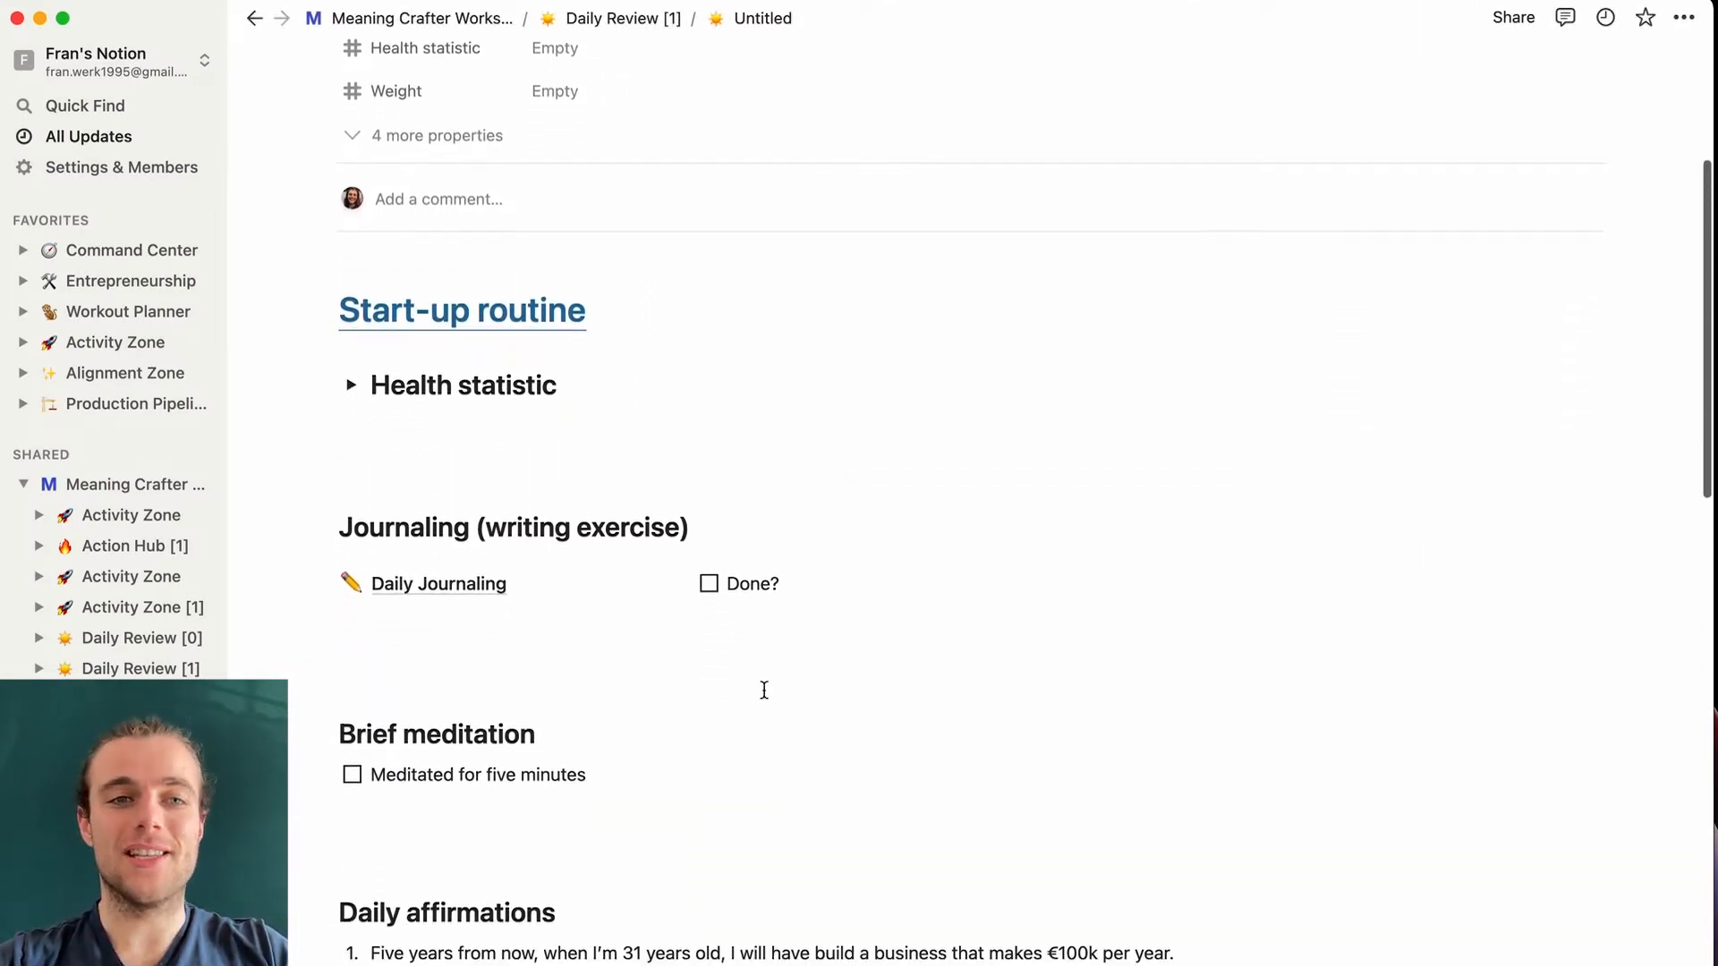
scroll(764, 689, "down", 3)
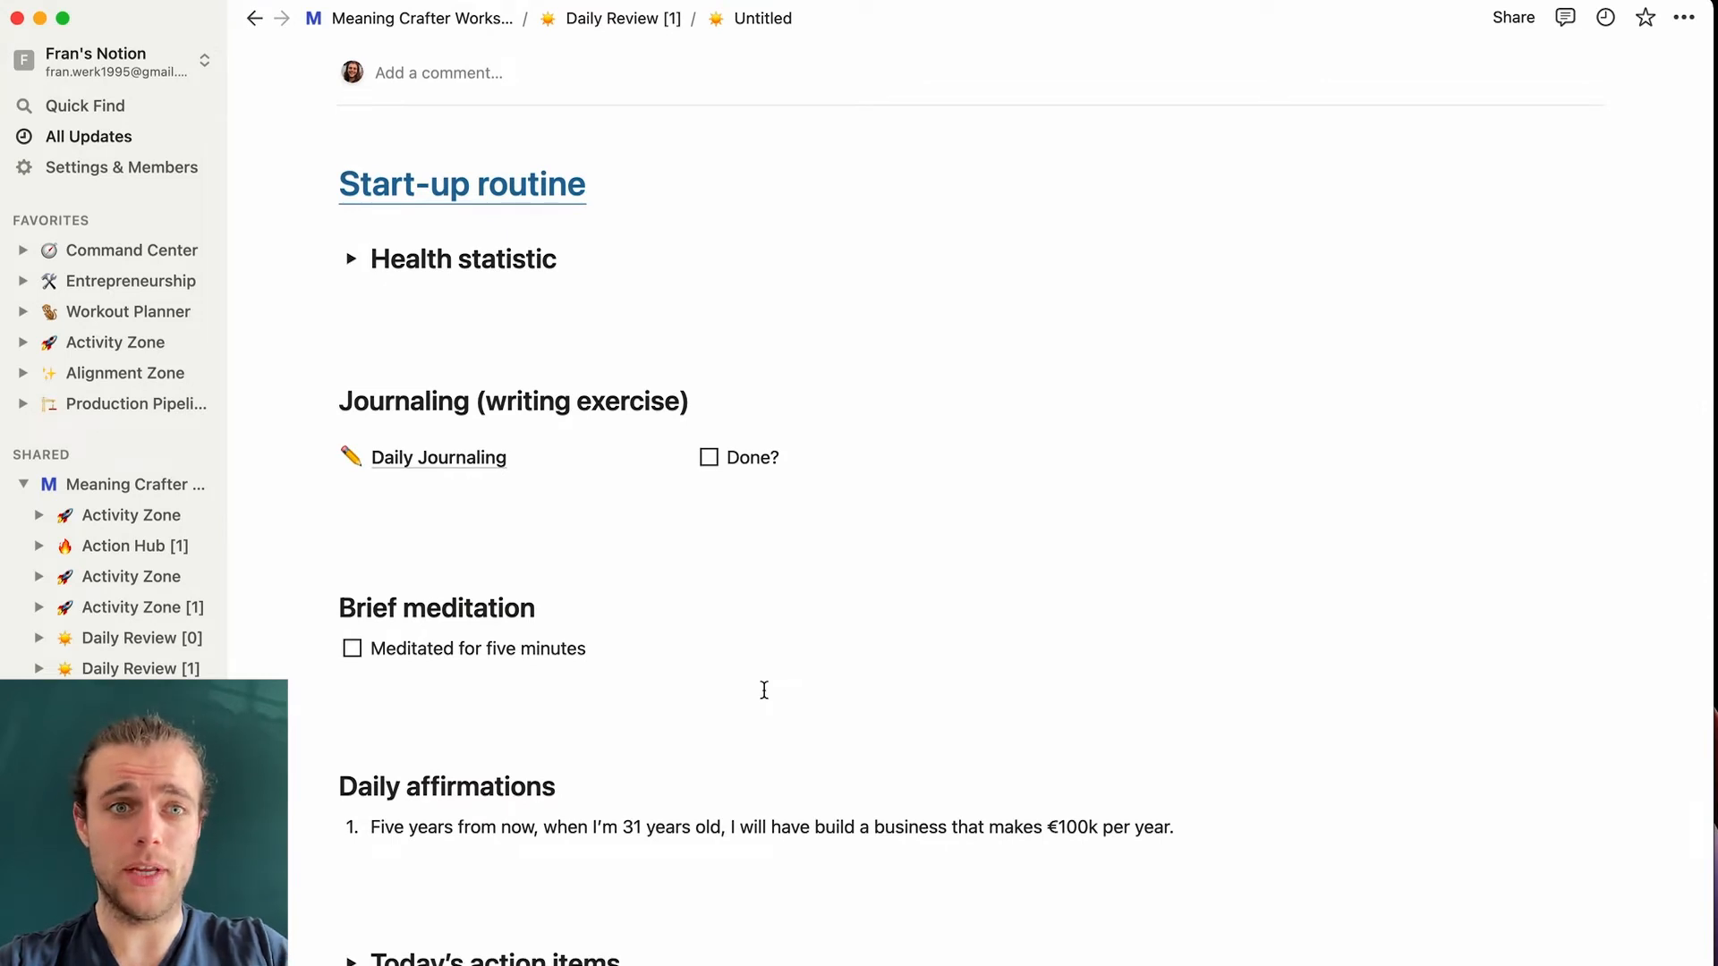
scroll(764, 690, "down", 2)
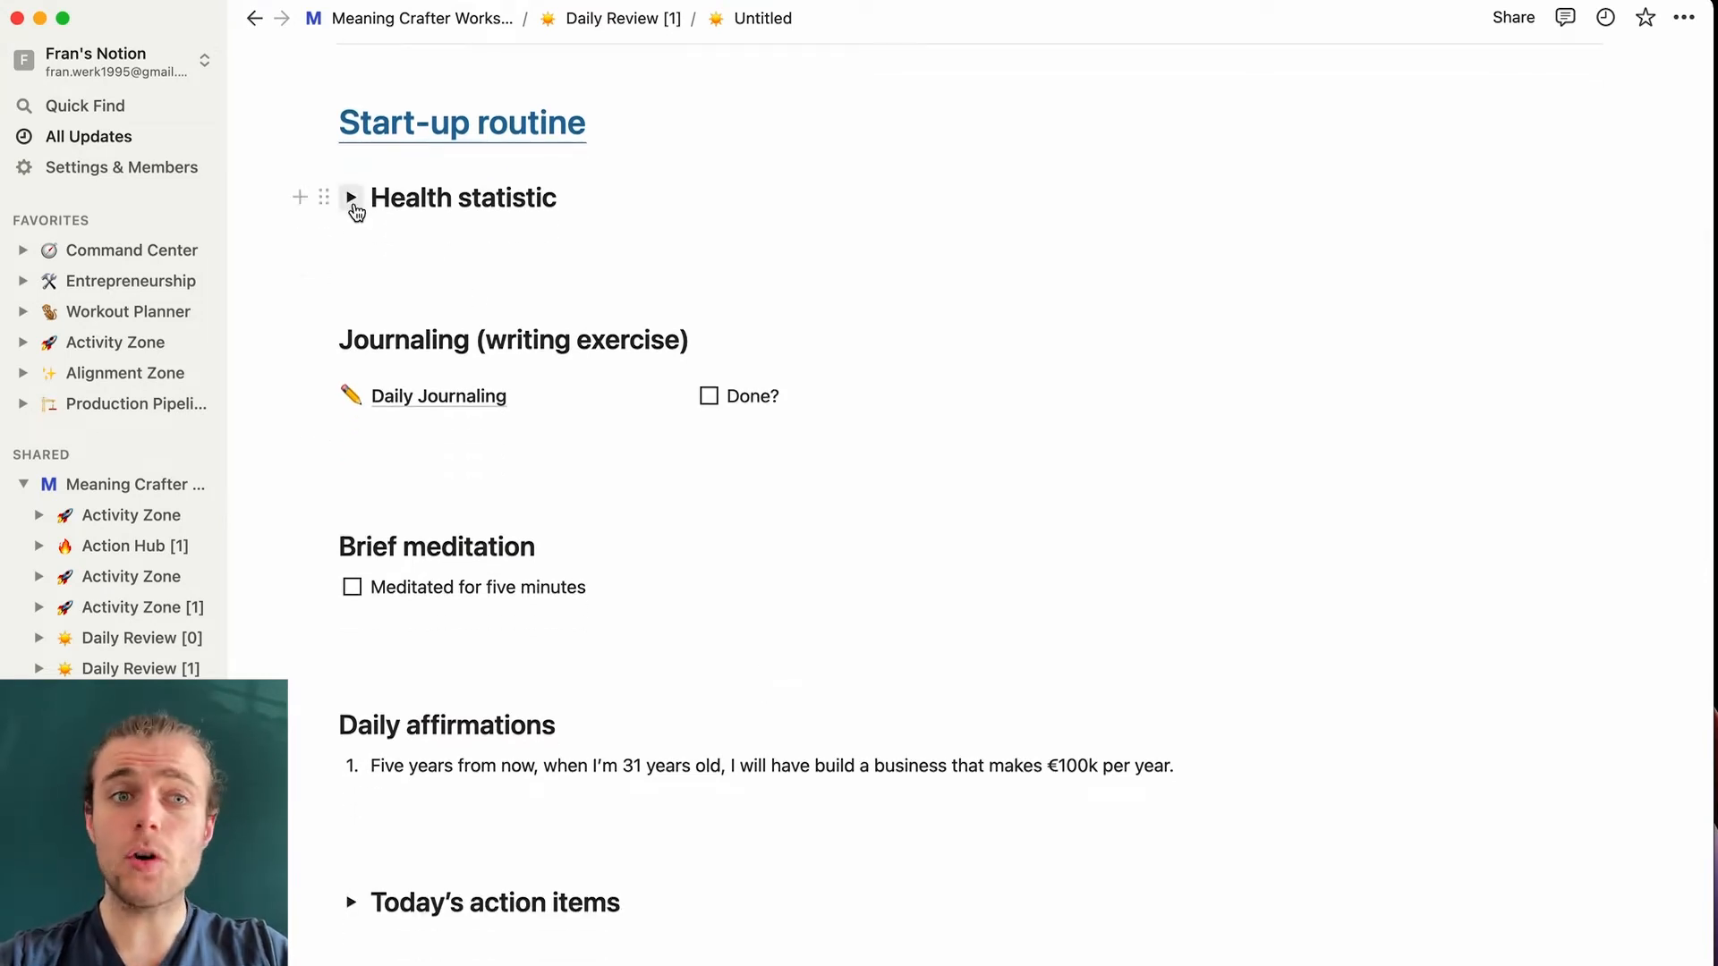
left_click(351, 198)
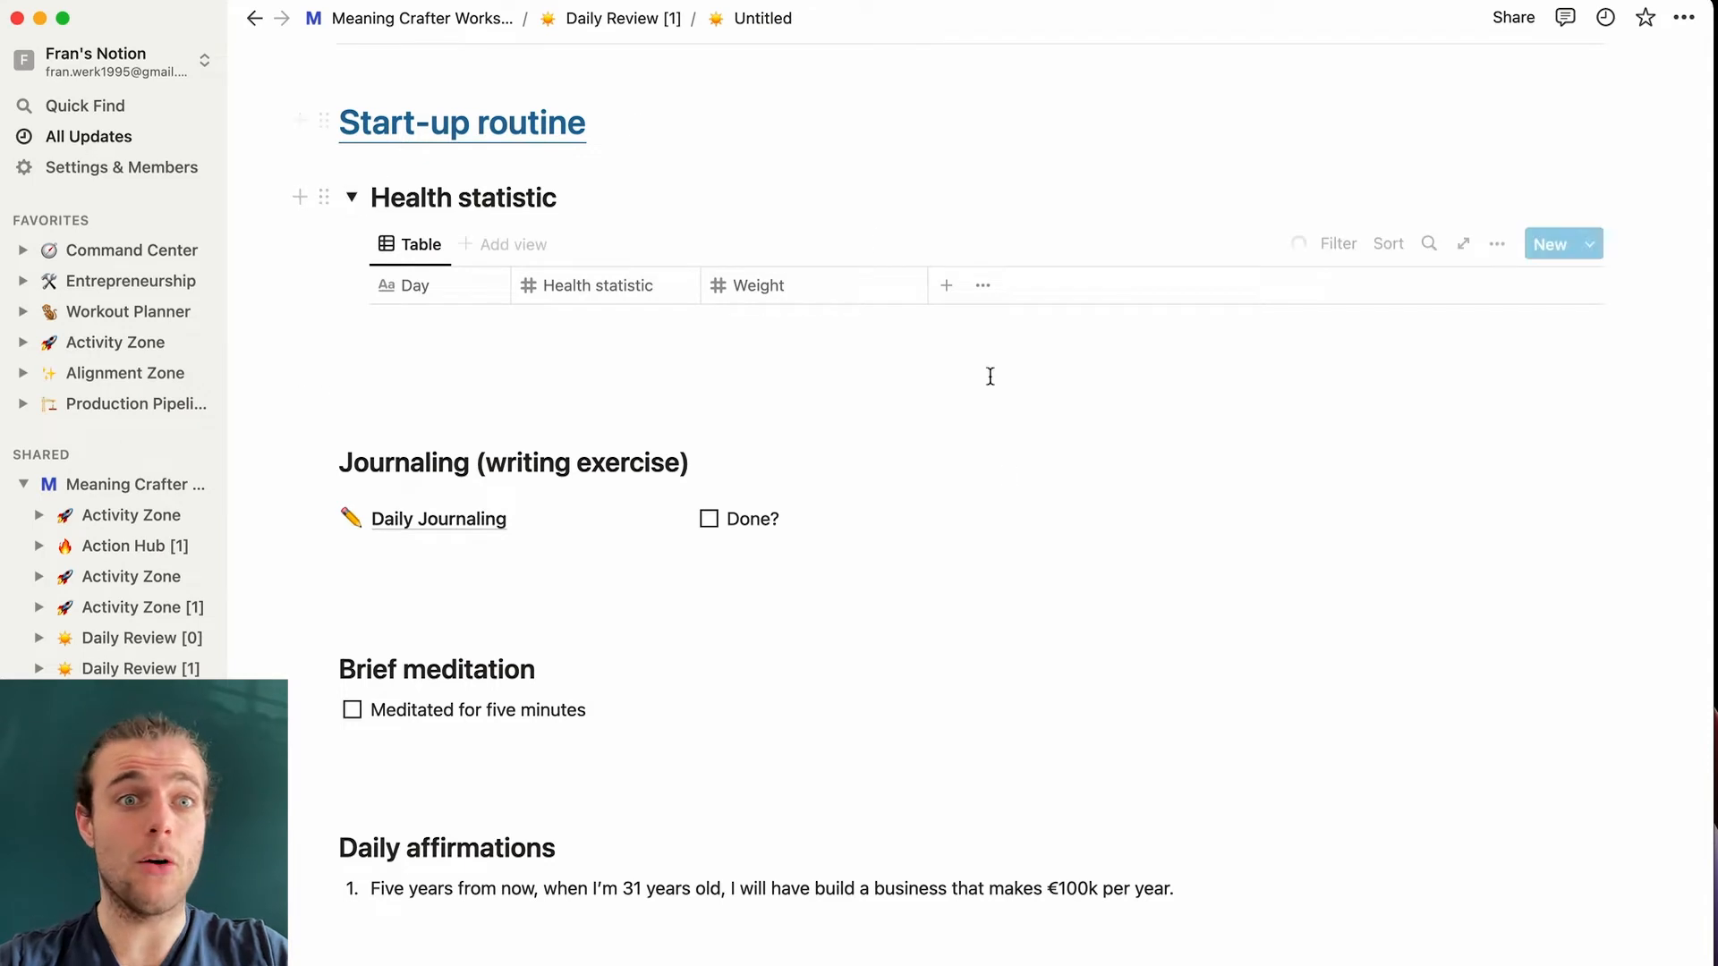
scroll(952, 611, "down", 3)
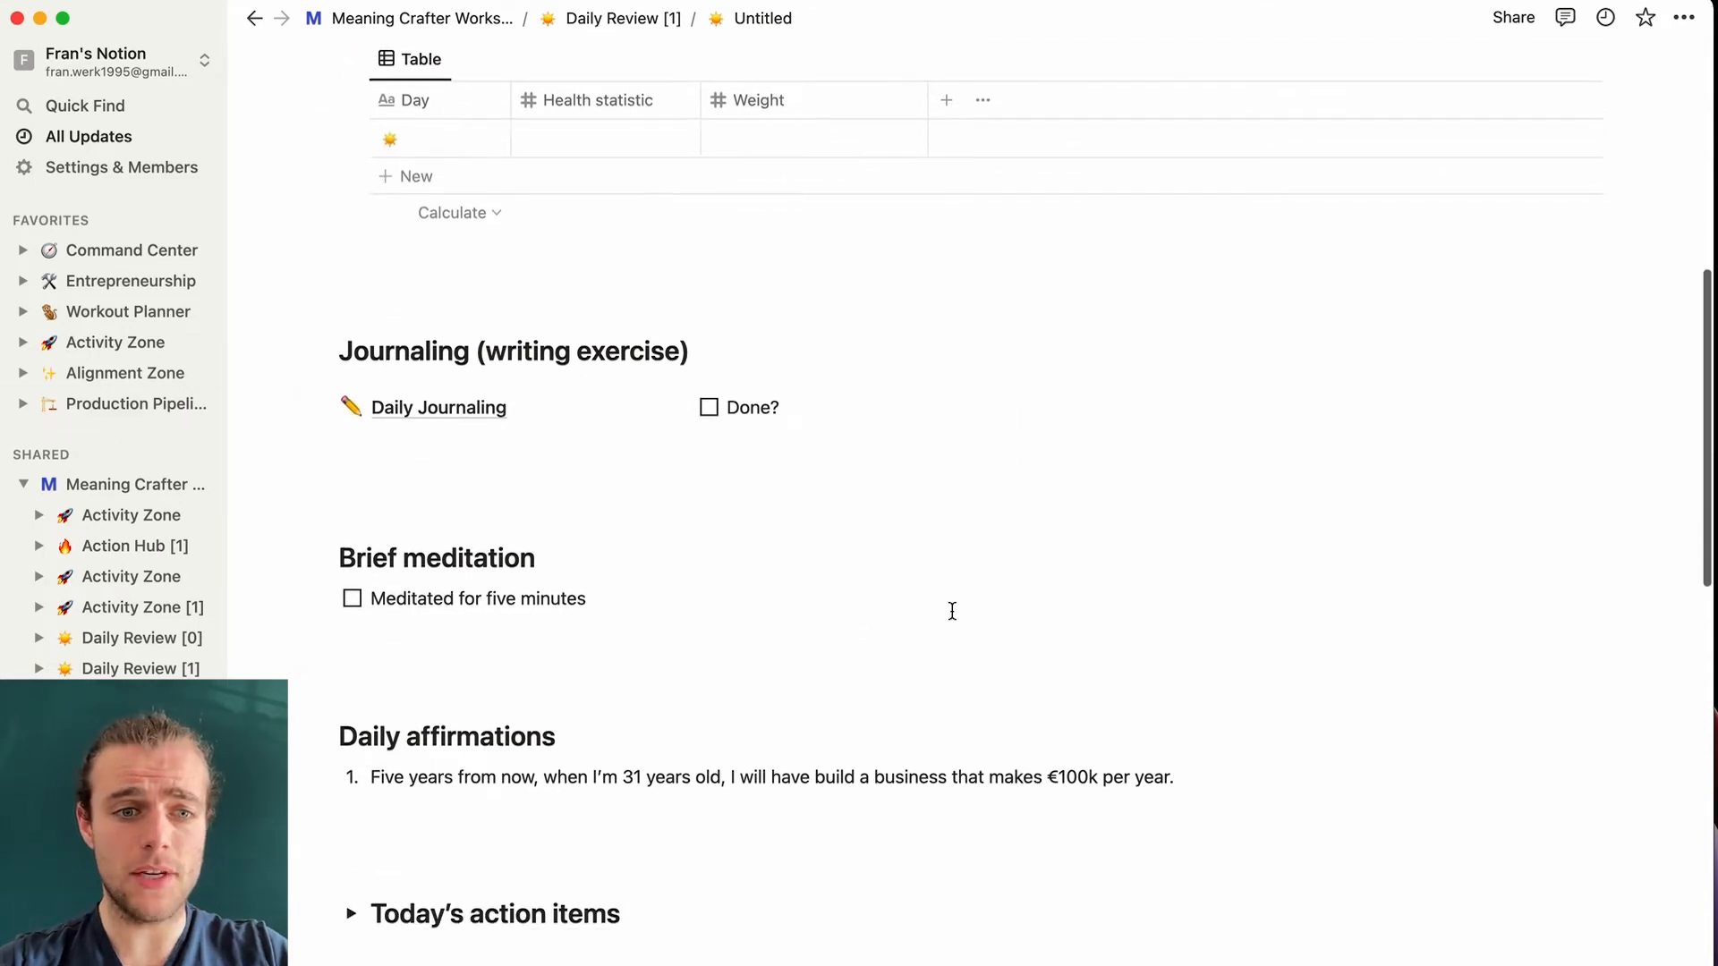
left_click(350, 913)
scroll(1027, 702, "down", 3)
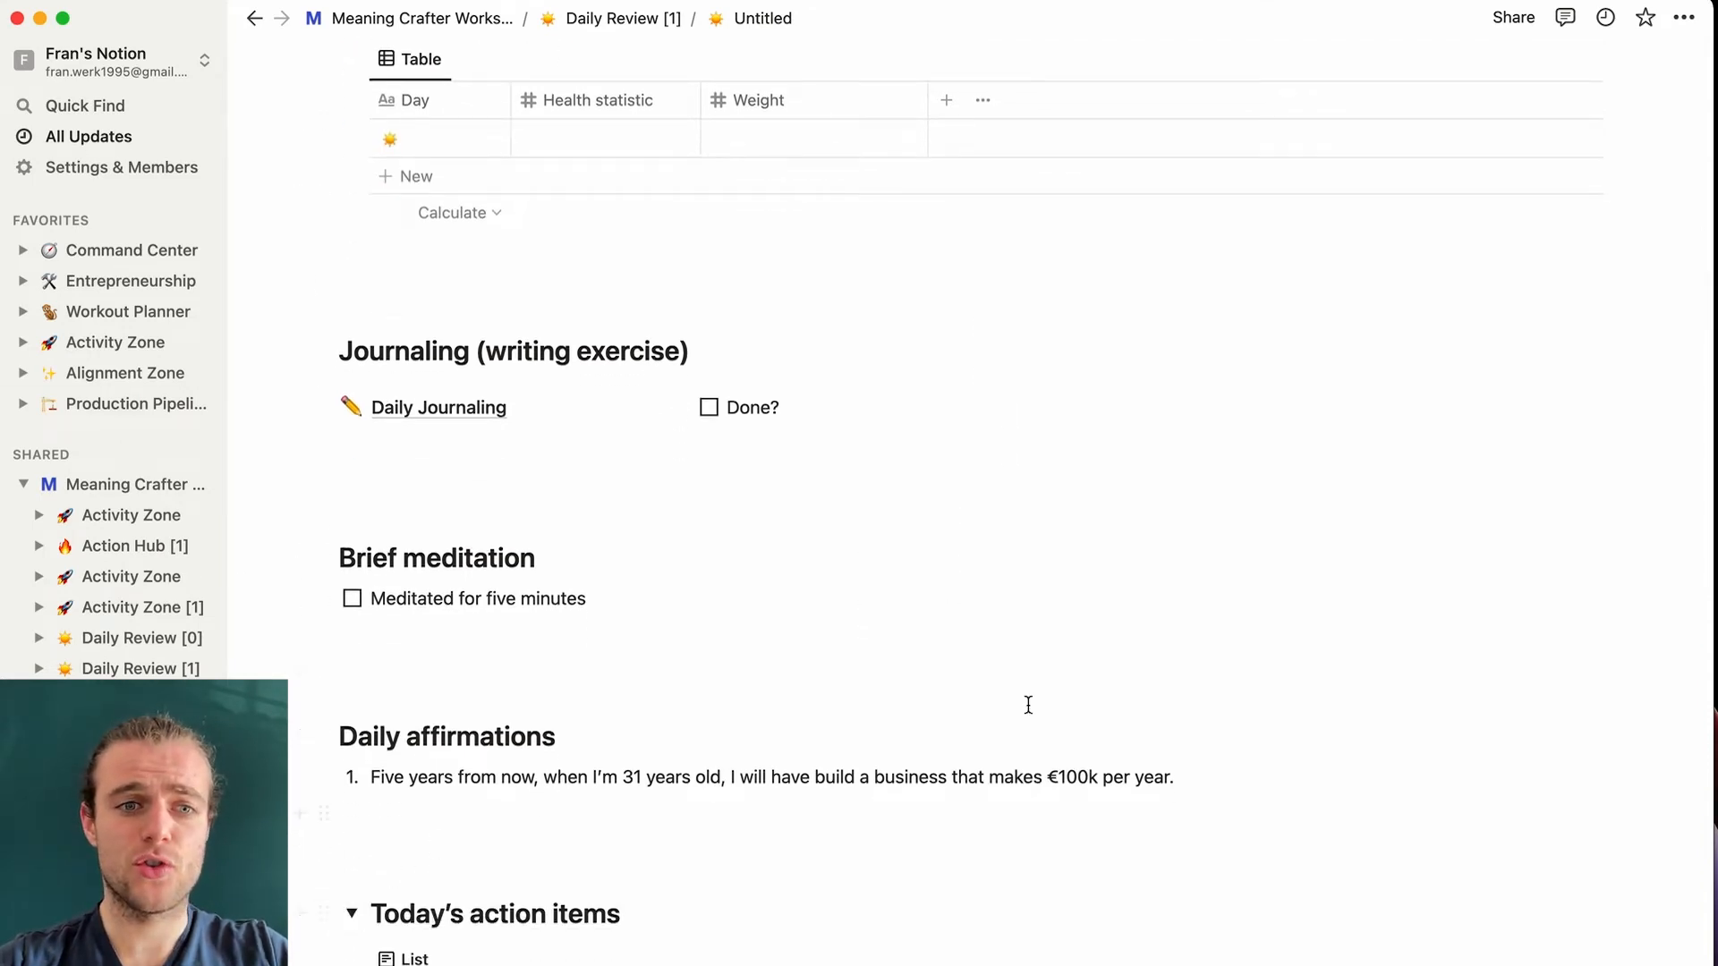
scroll(1028, 705, "down", 1)
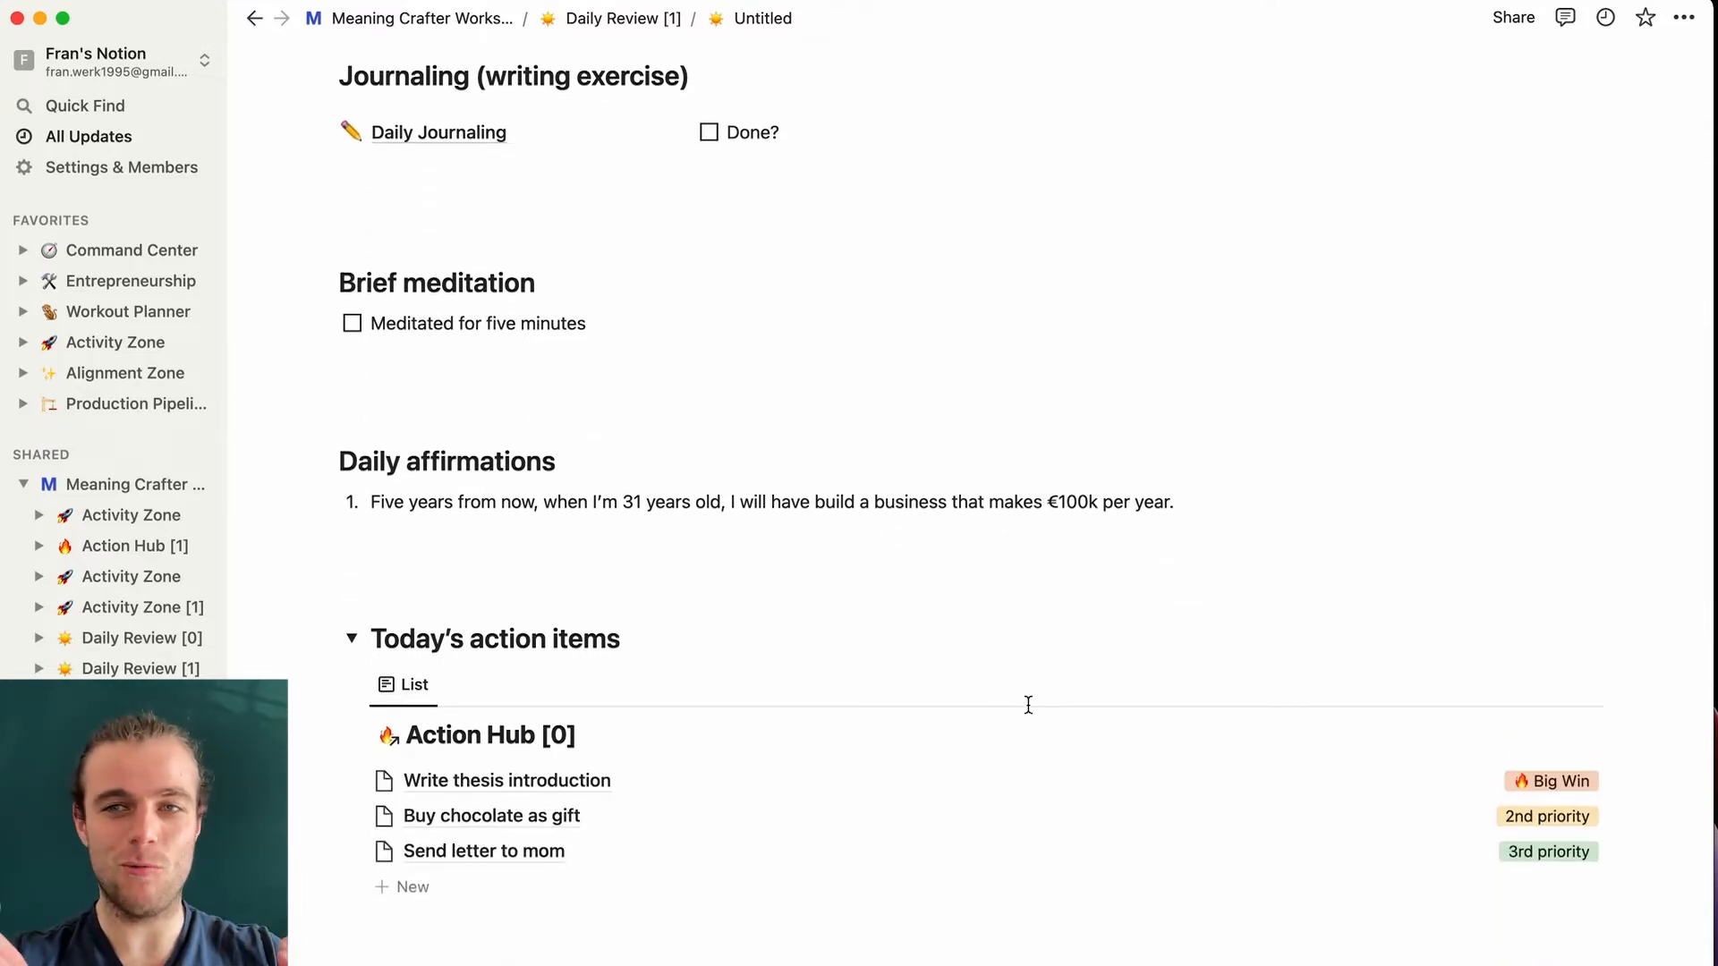
scroll(1027, 705, "down", 10)
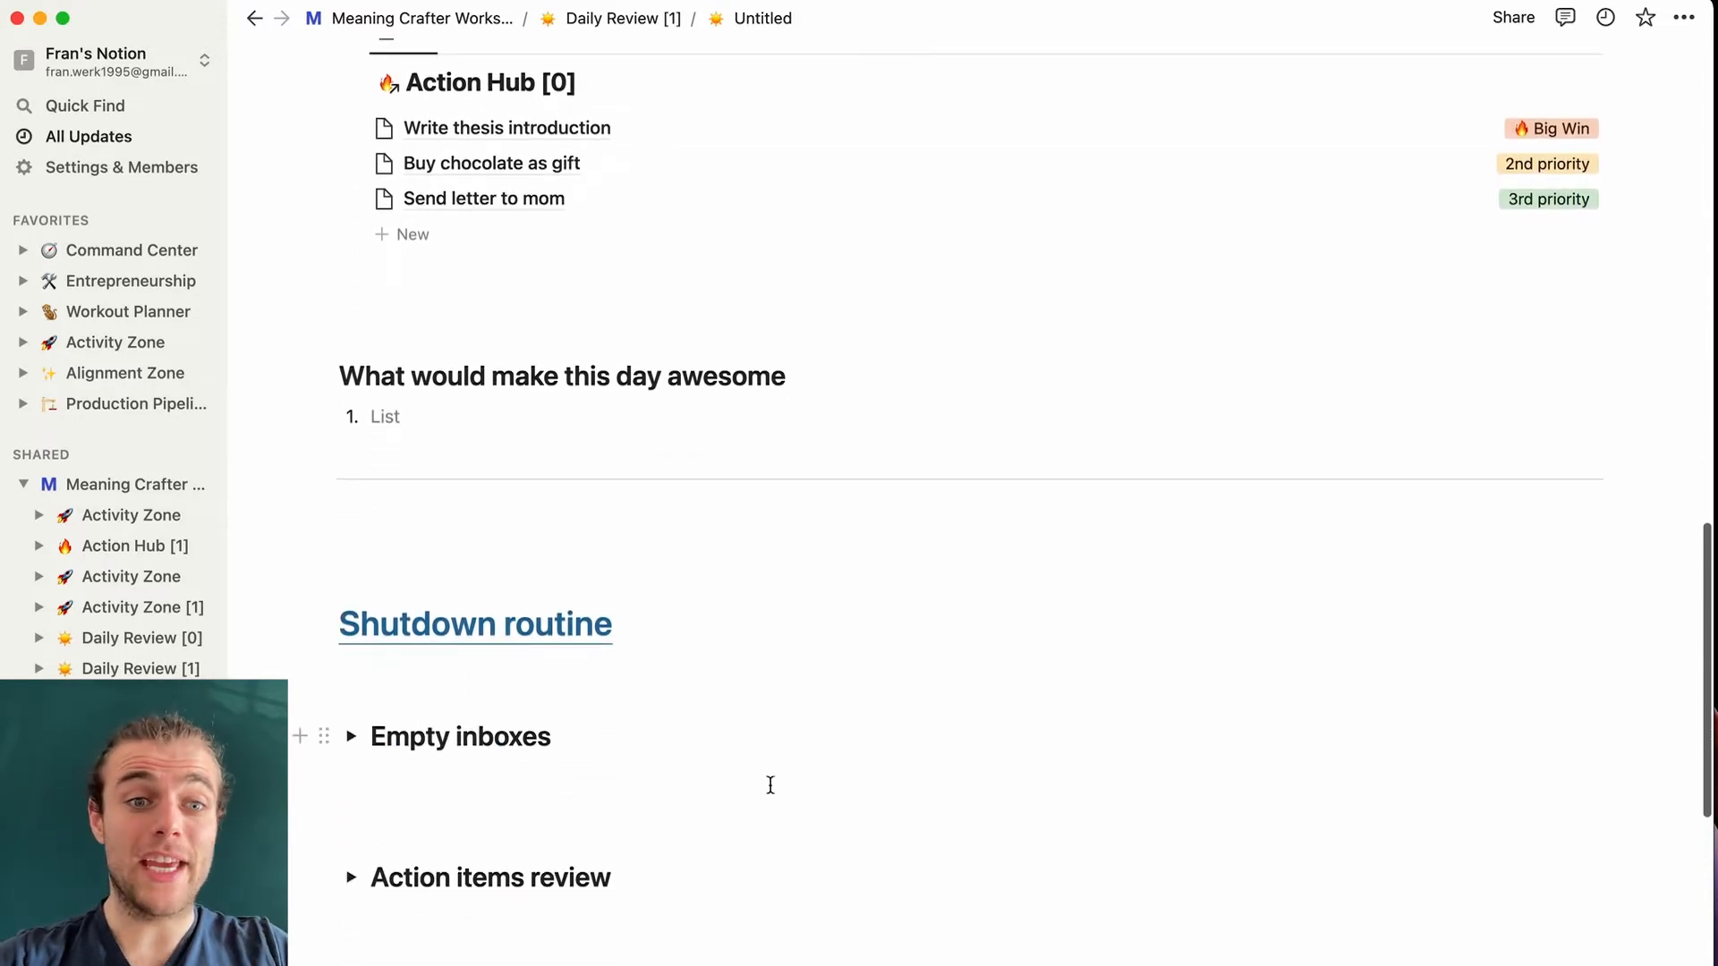
- Expand the Empty inboxes, Action items review, Plan tomorrow calendar and Daily reflection toggles
scroll(778, 909, "down", 6)
scroll(778, 908, "down", 2)
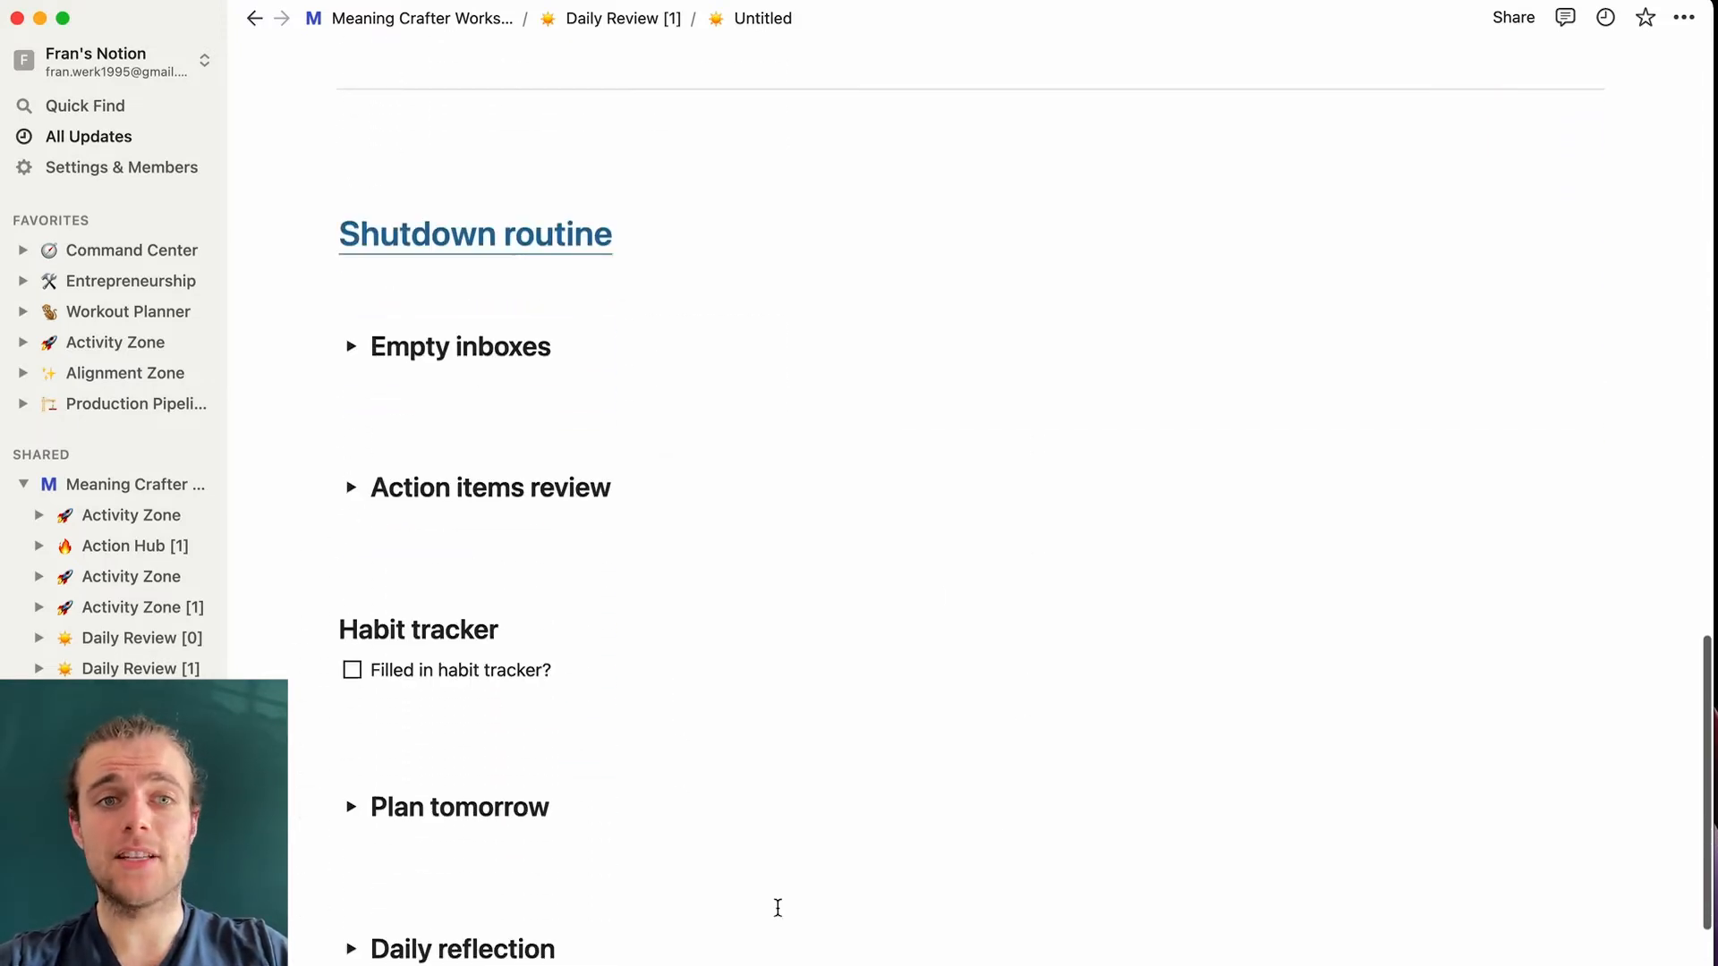
left_click(350, 305)
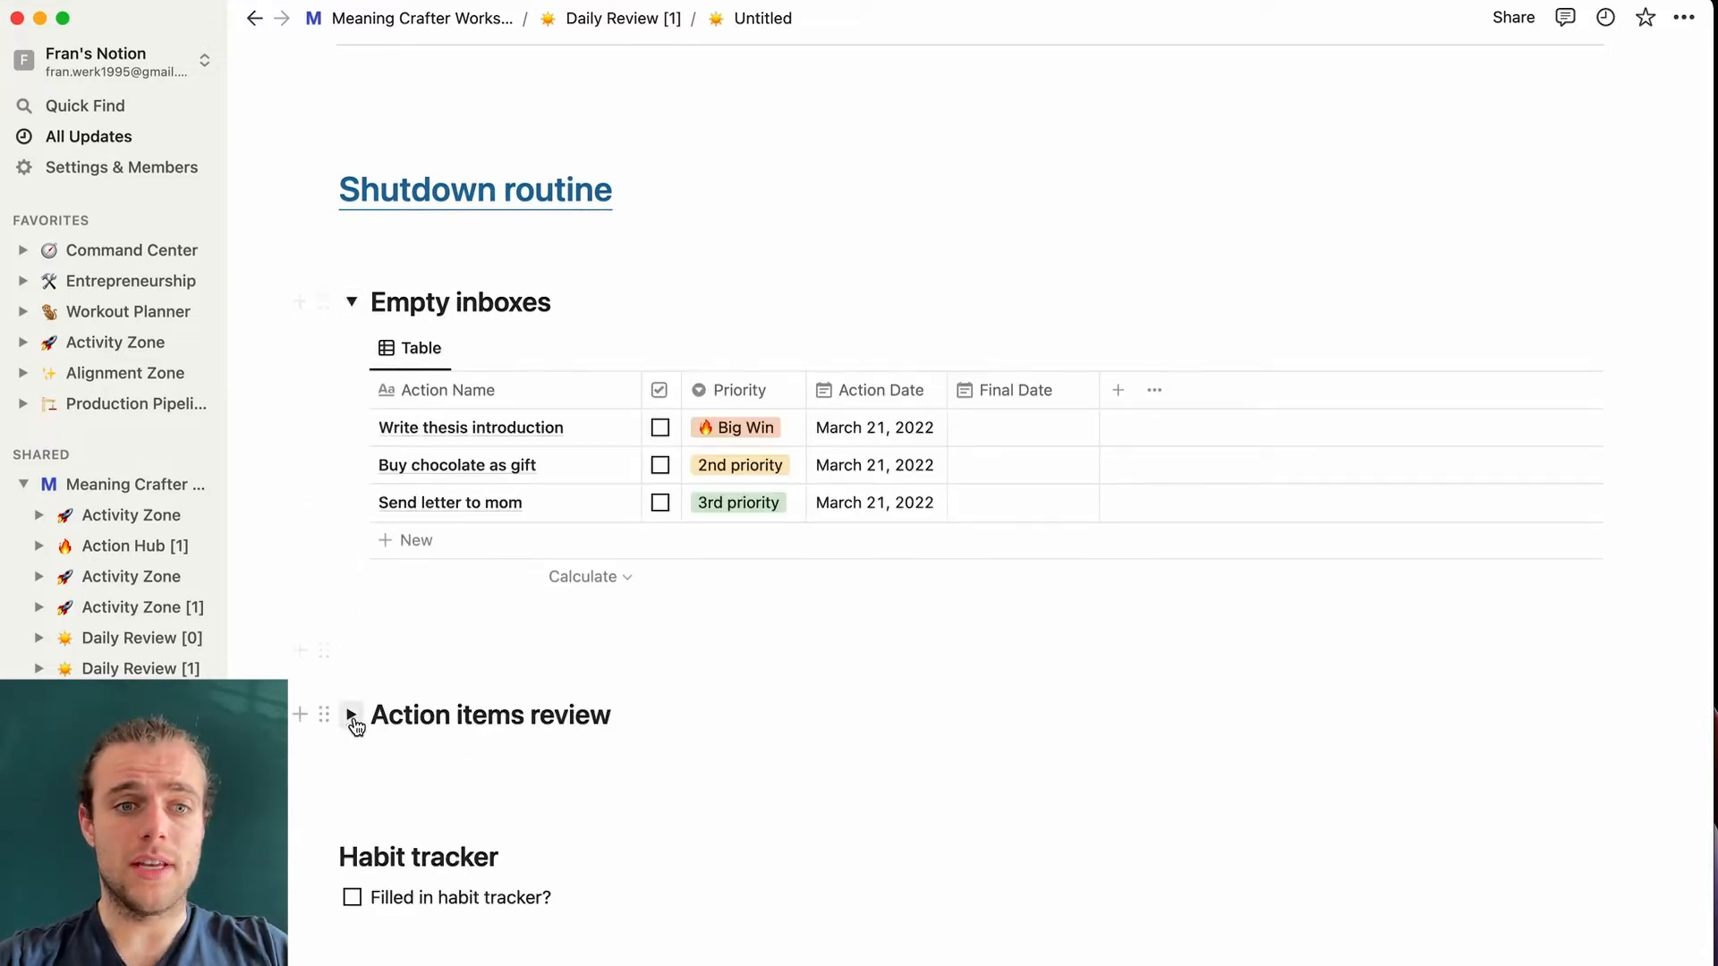
left_click(351, 714)
scroll(353, 715, "down", 8)
left_click(351, 592)
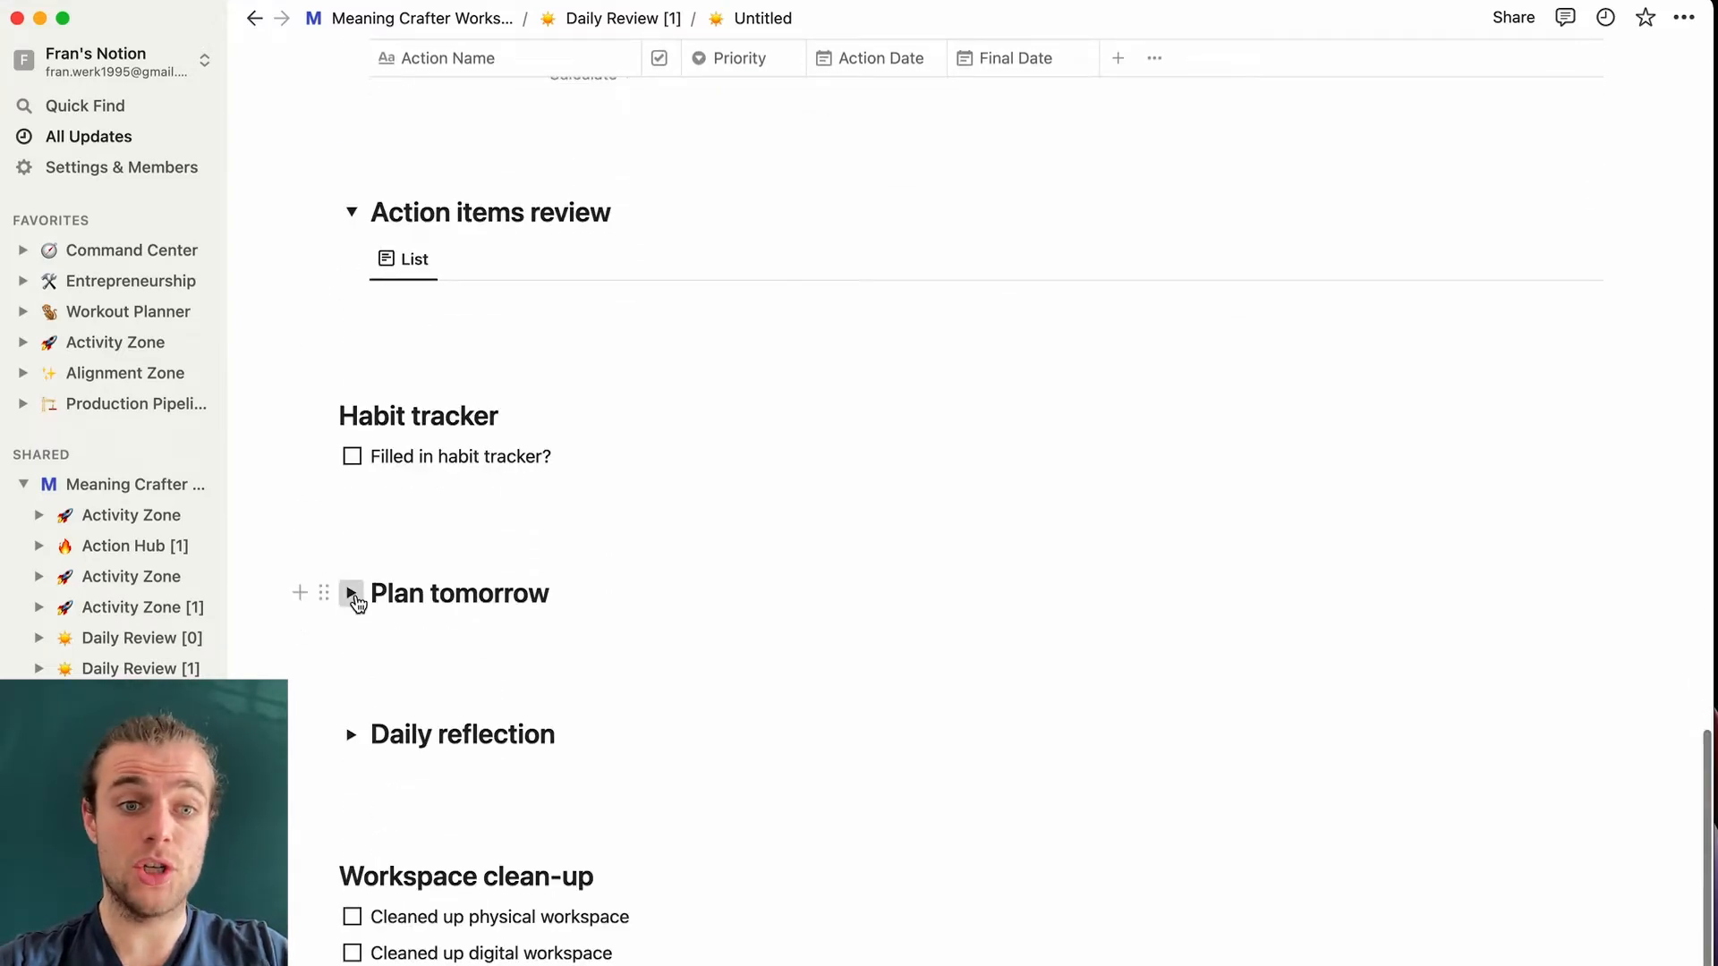
scroll(356, 595, "down", 10)
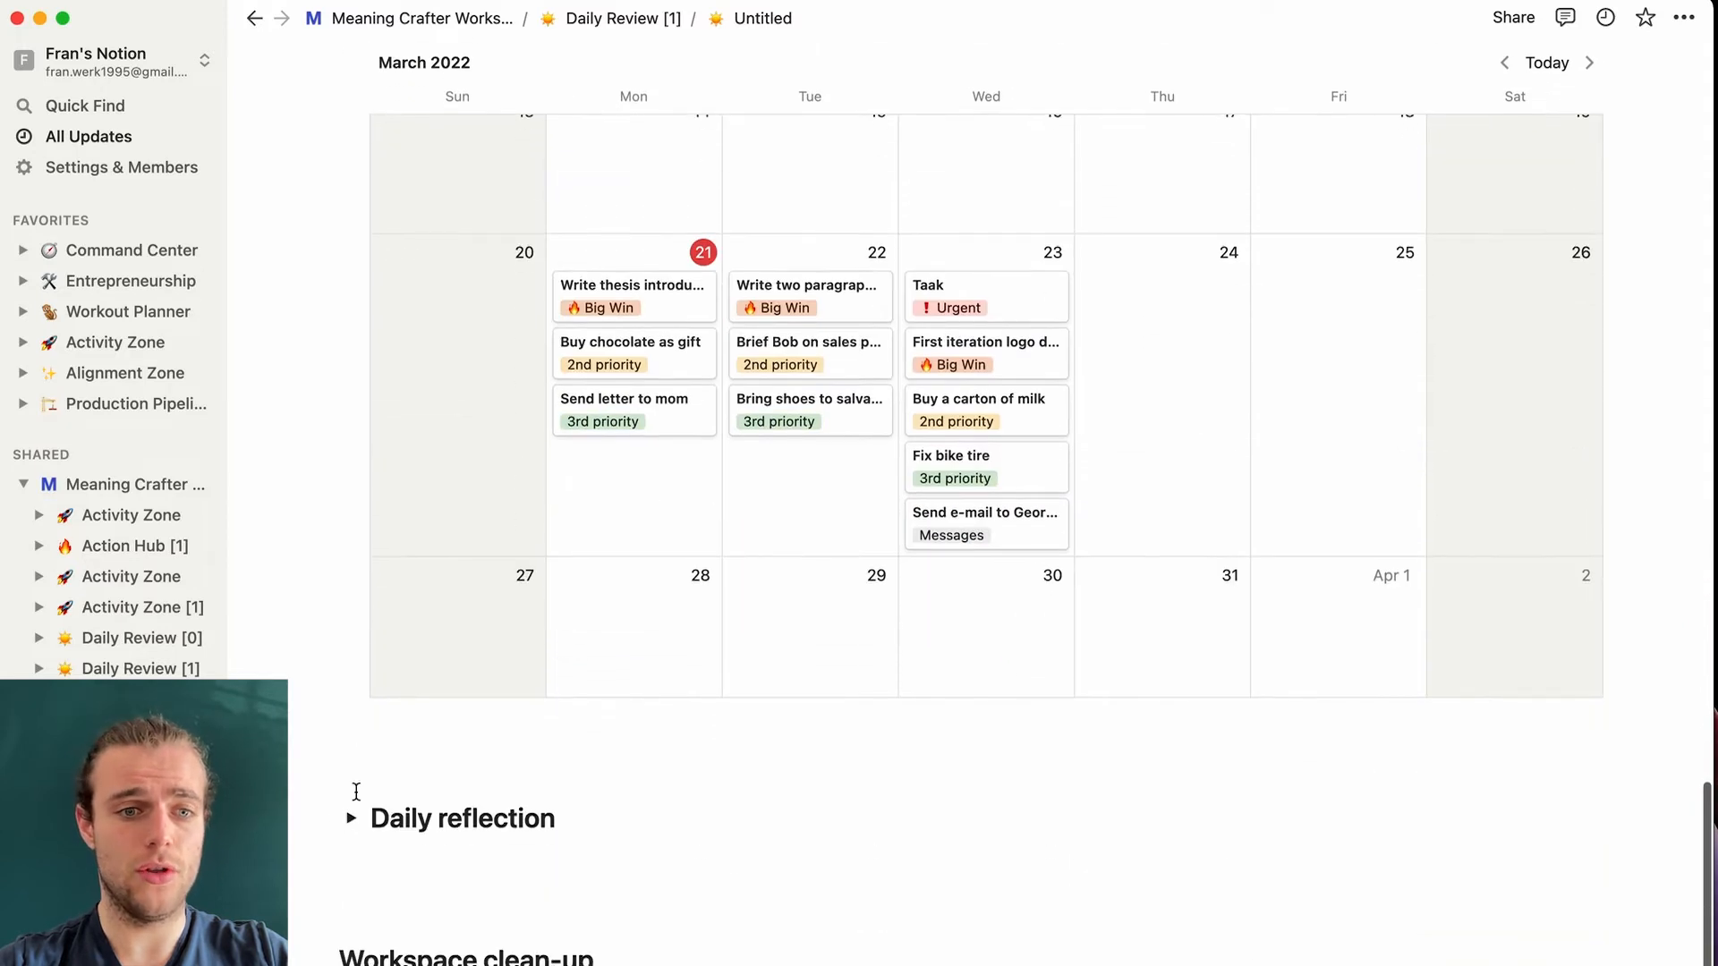
left_click(352, 816)
scroll(354, 824, "down", 4)
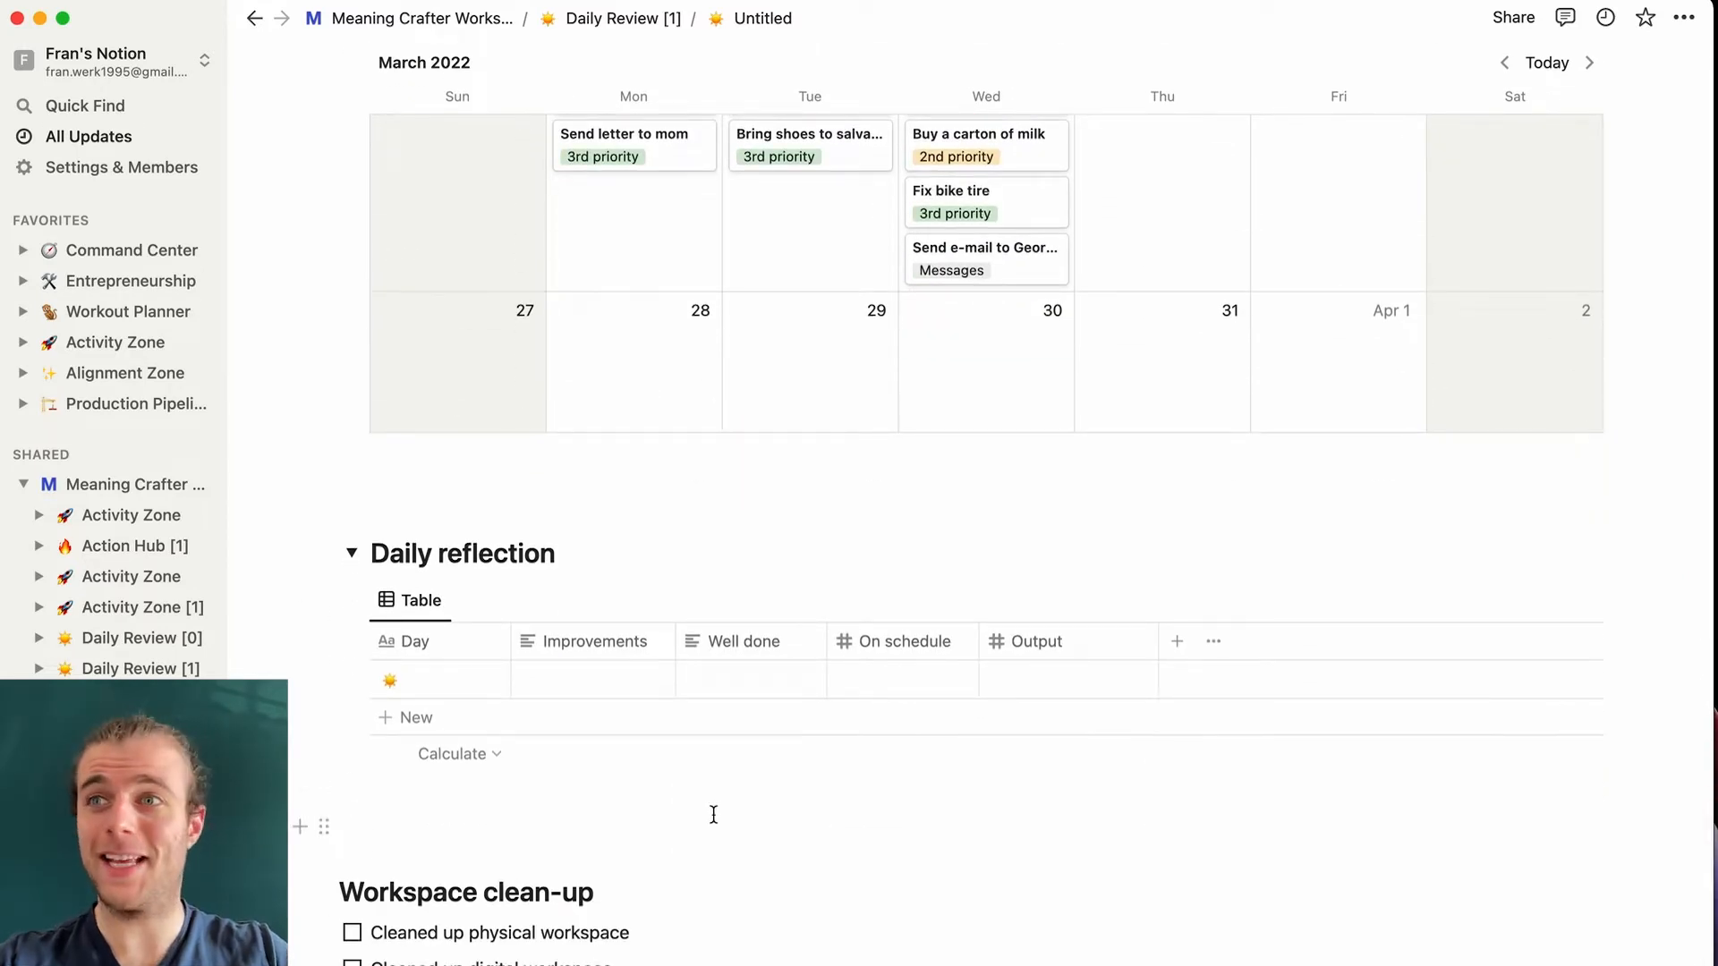
scroll(711, 814, "up", 2)
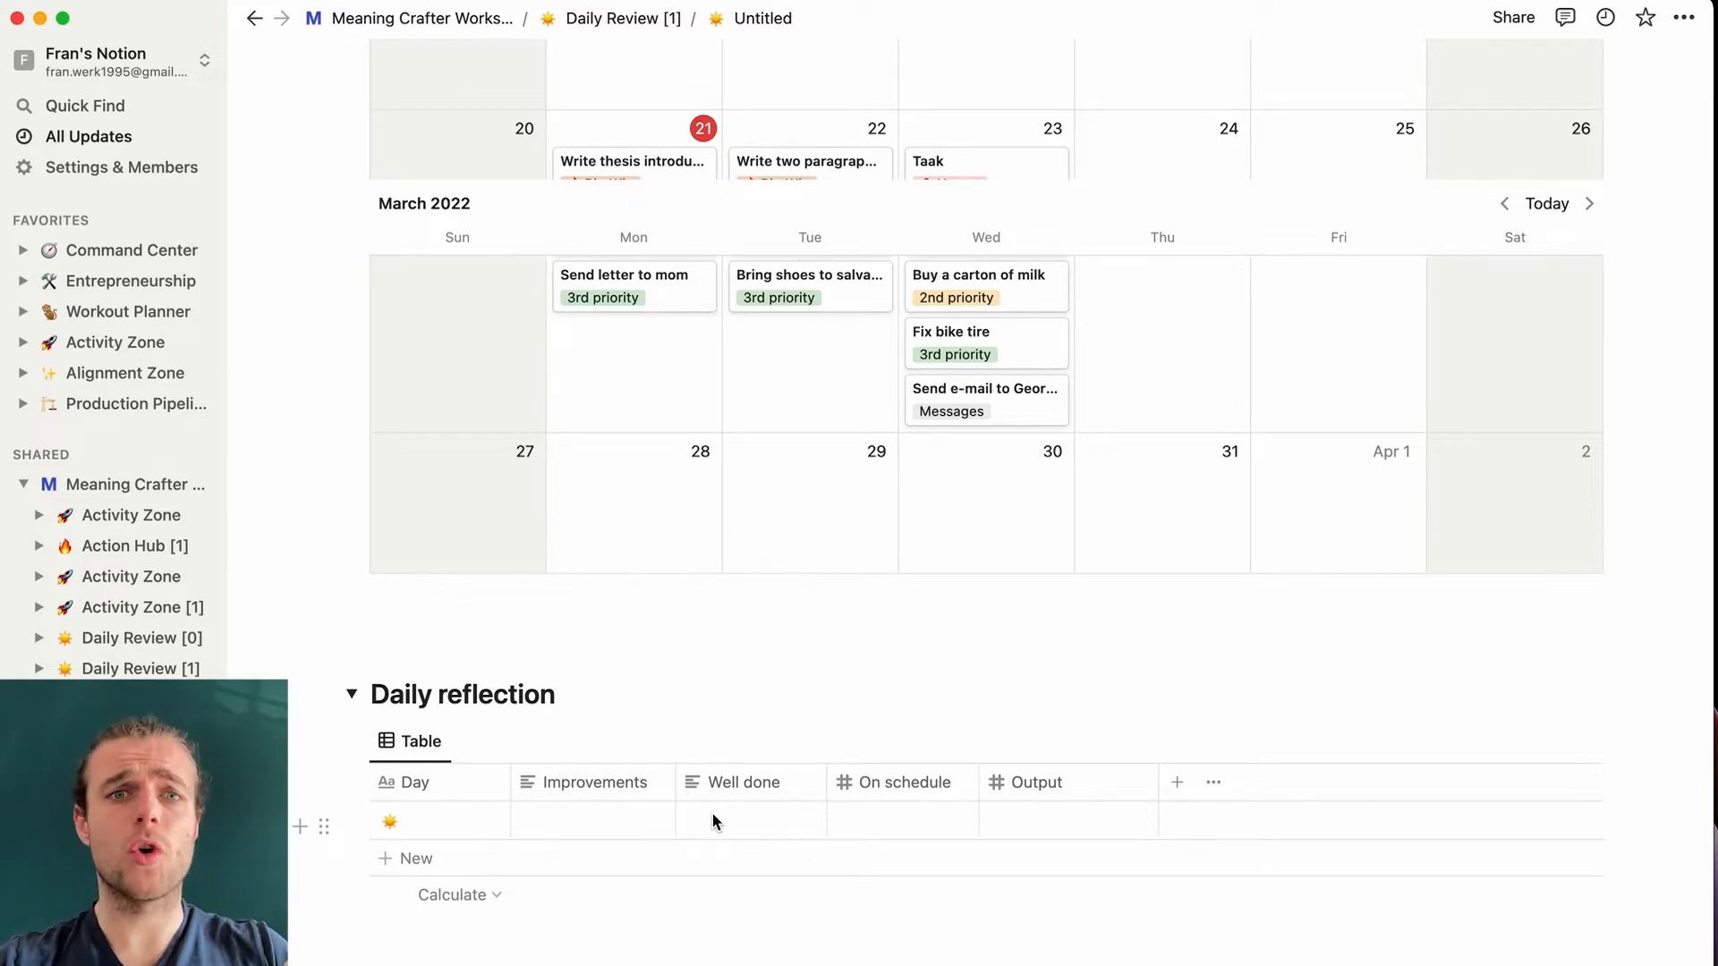
- Collapse Daily reflection, then return through Meaning Crafter Workspace to the Phase 2 Activity Zone page
left_click(354, 697)
scroll(399, 402, "up", 3)
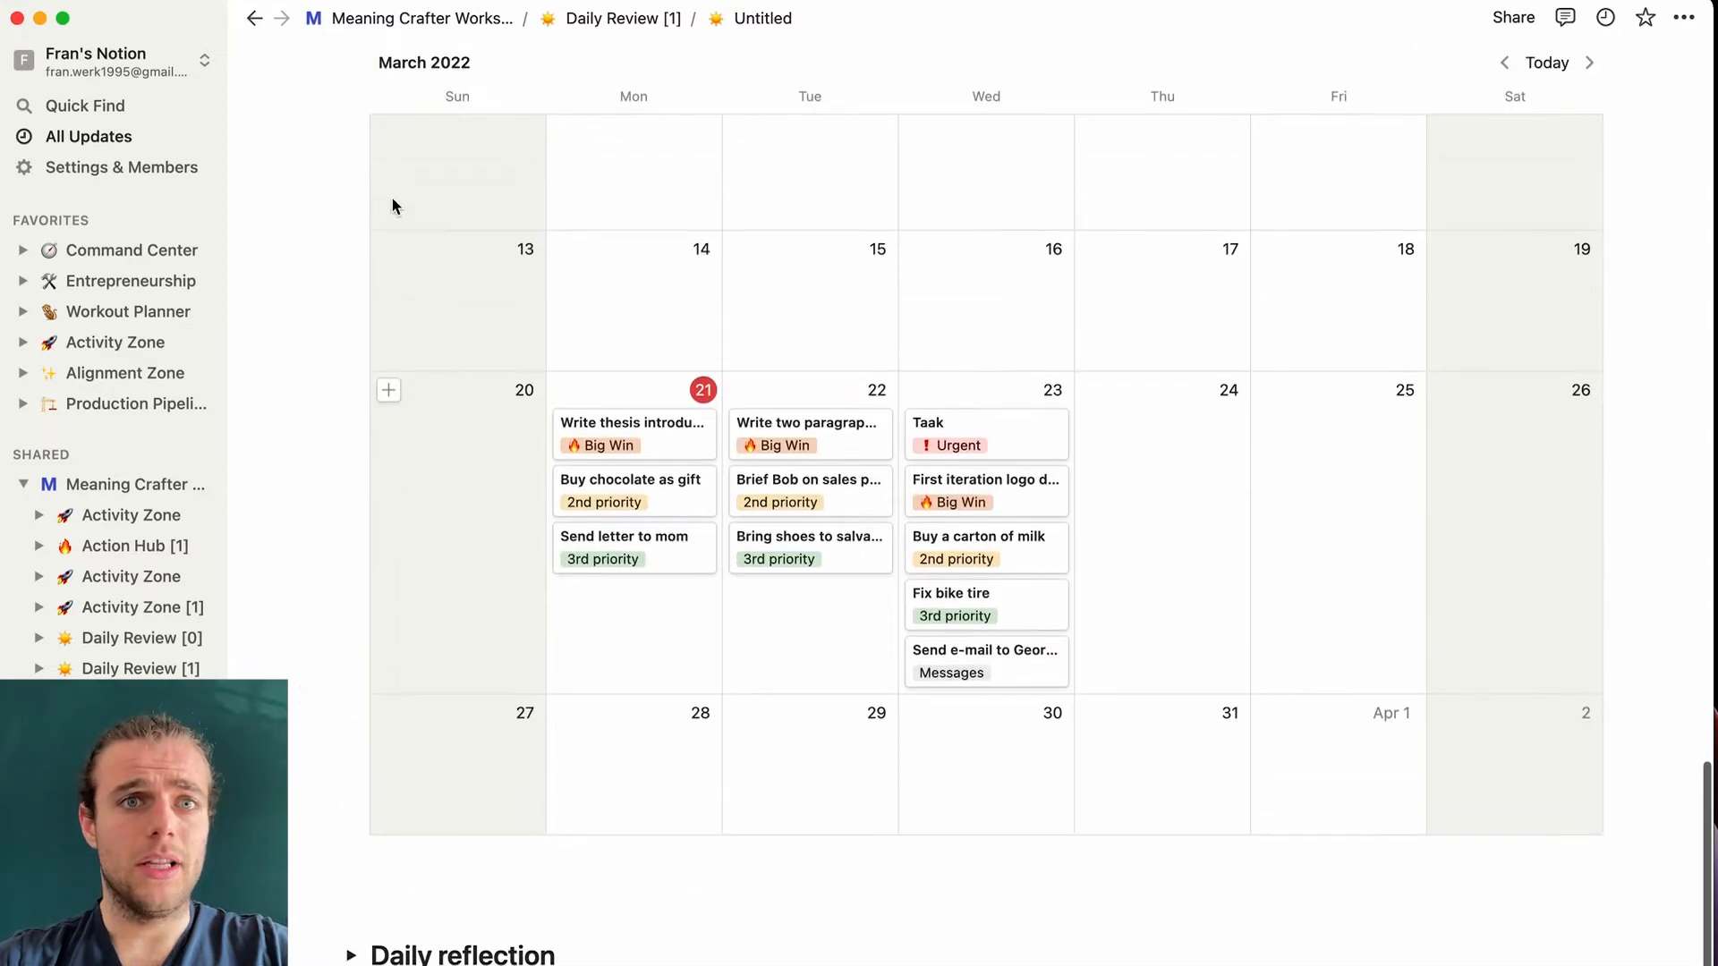
left_click(429, 18)
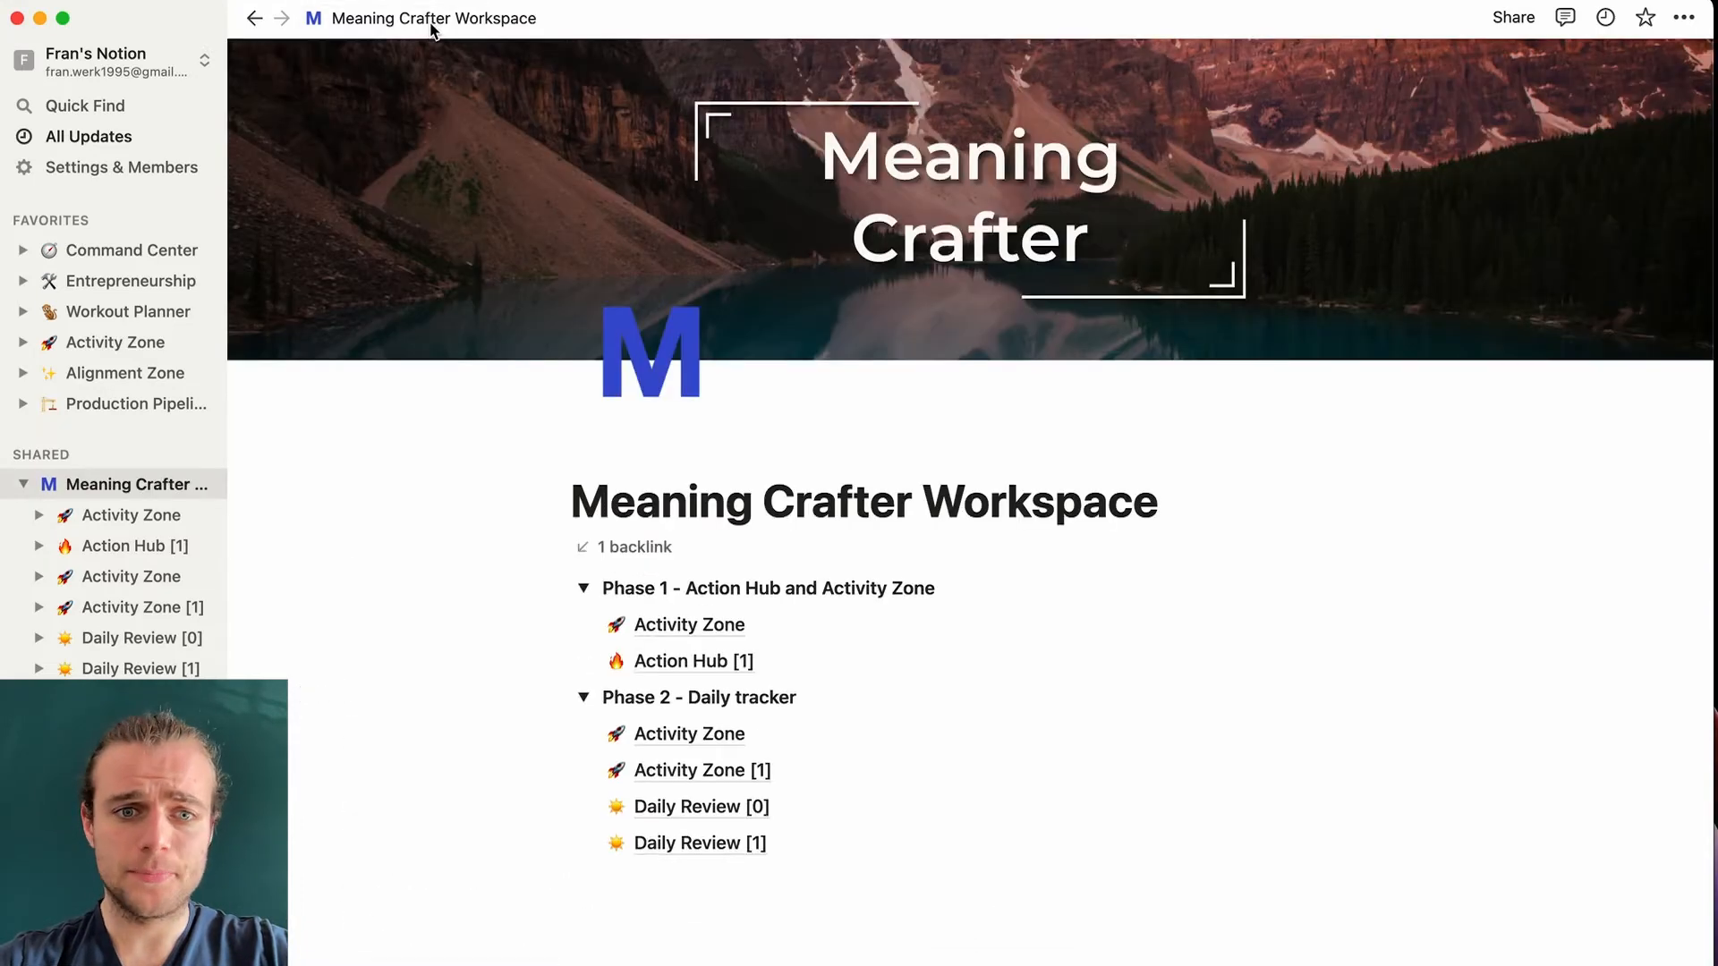
left_click(727, 736)
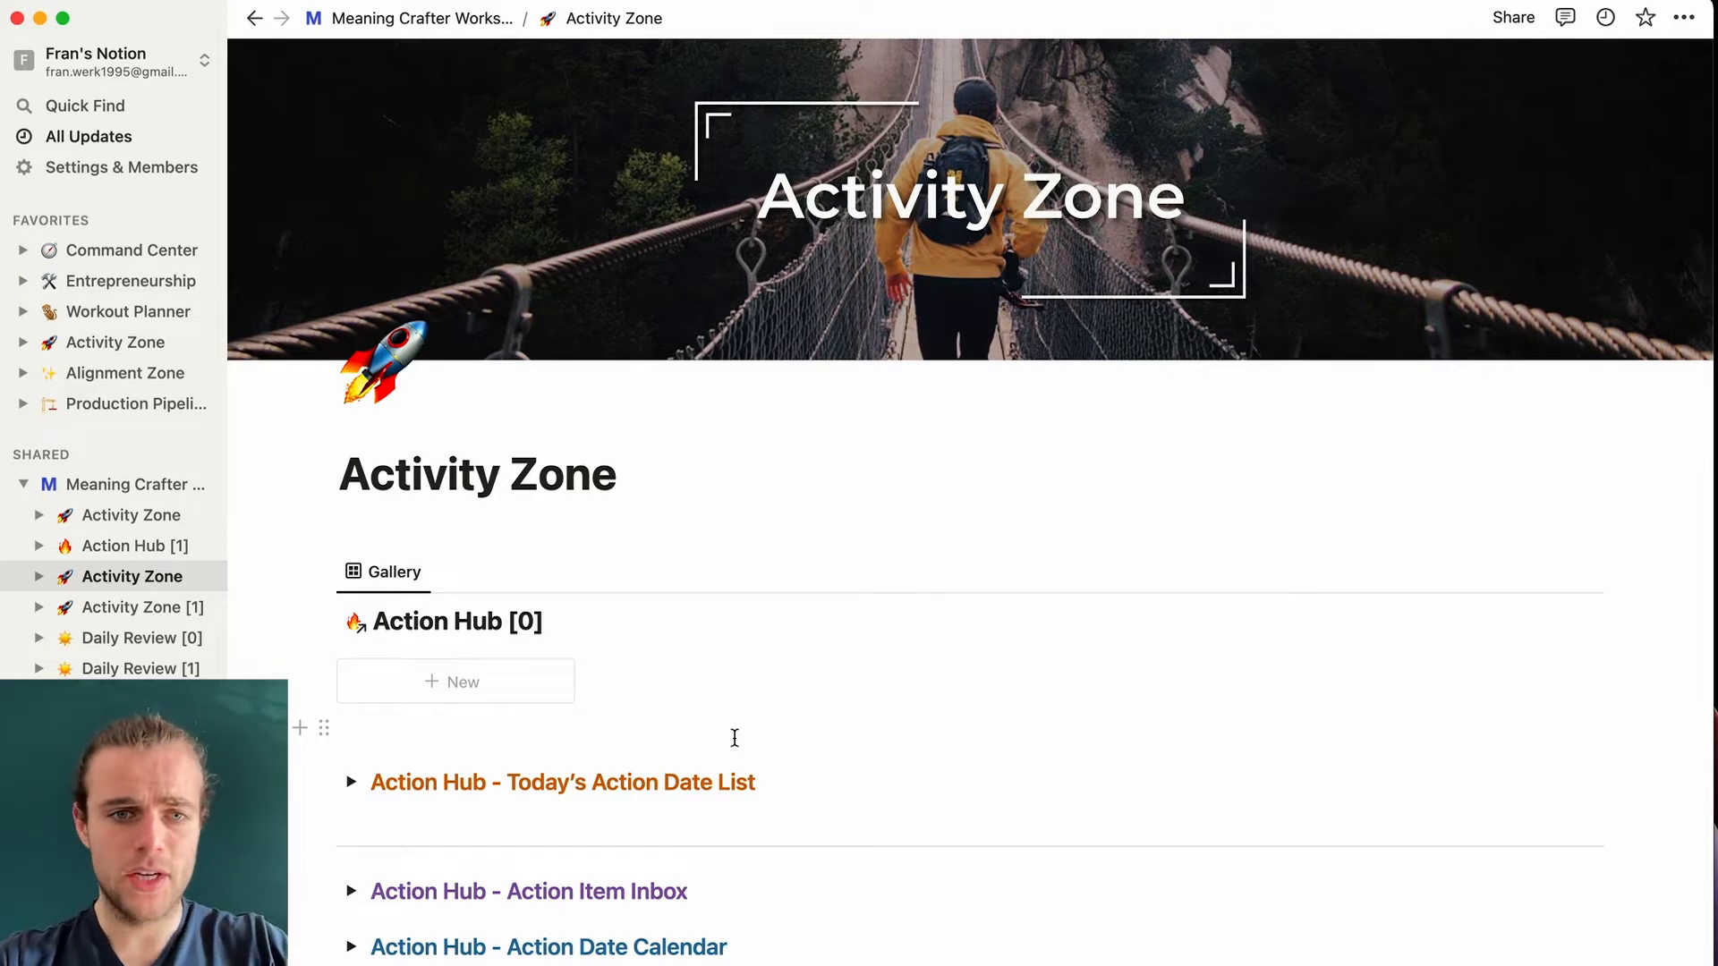
- Insert an inline table database with /database below the Today's Action Date List section
scroll(734, 737, "down", 1)
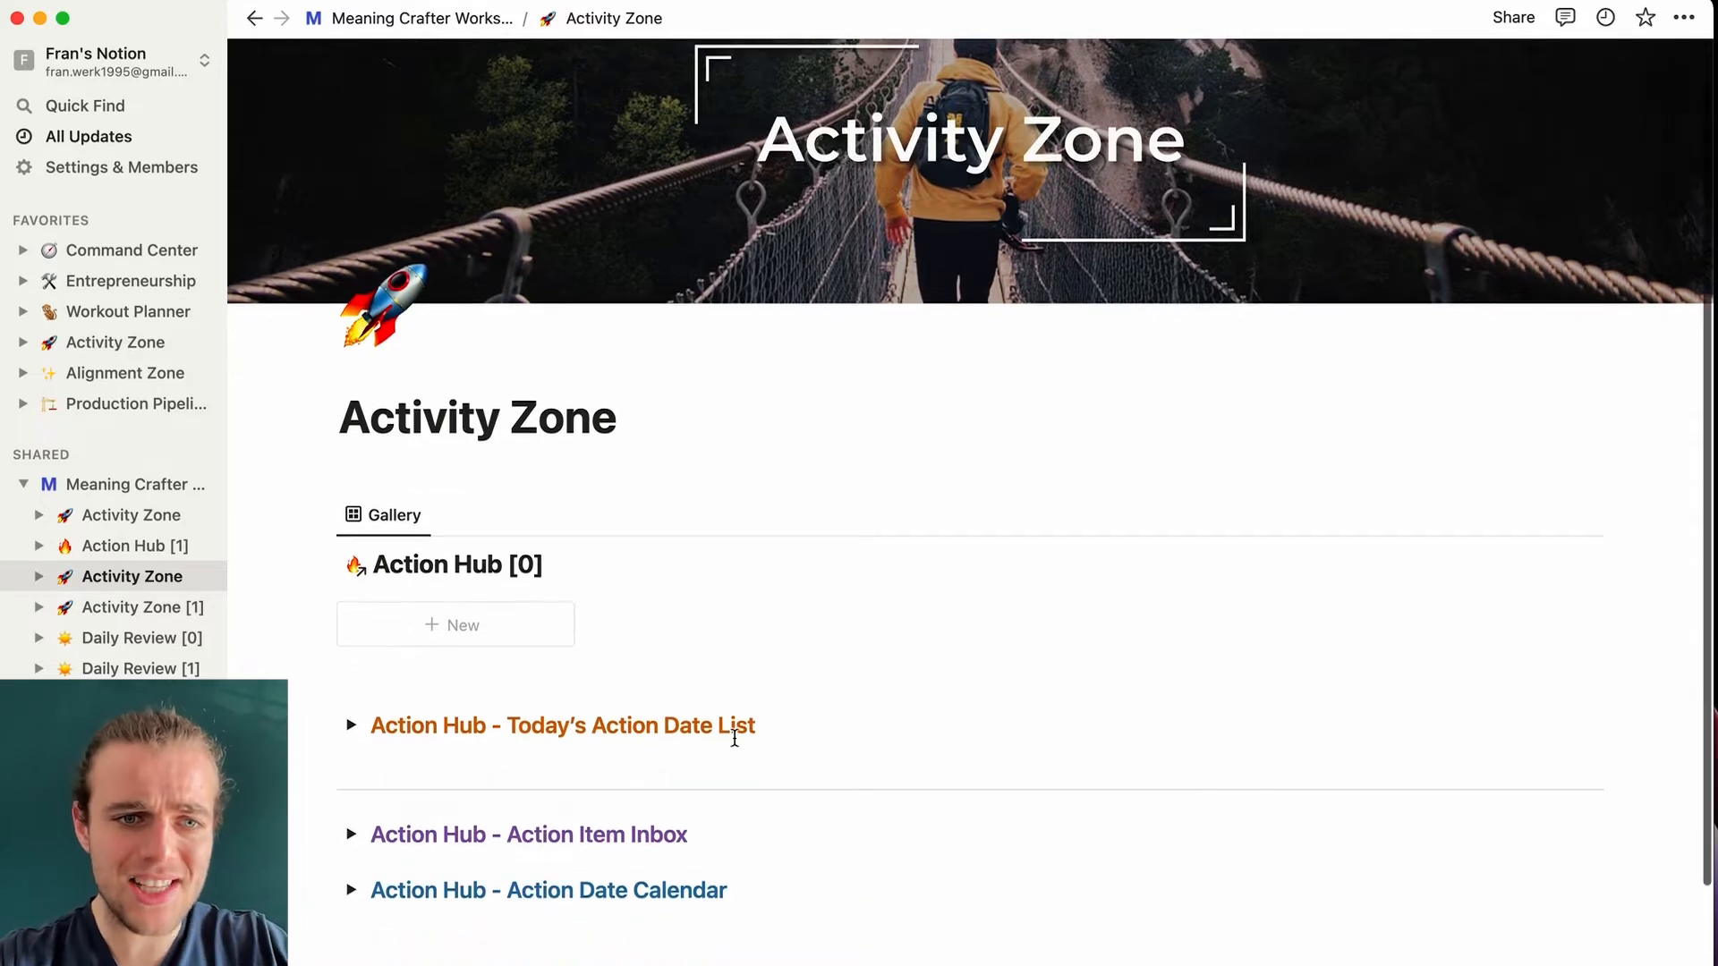
left_click(400, 756)
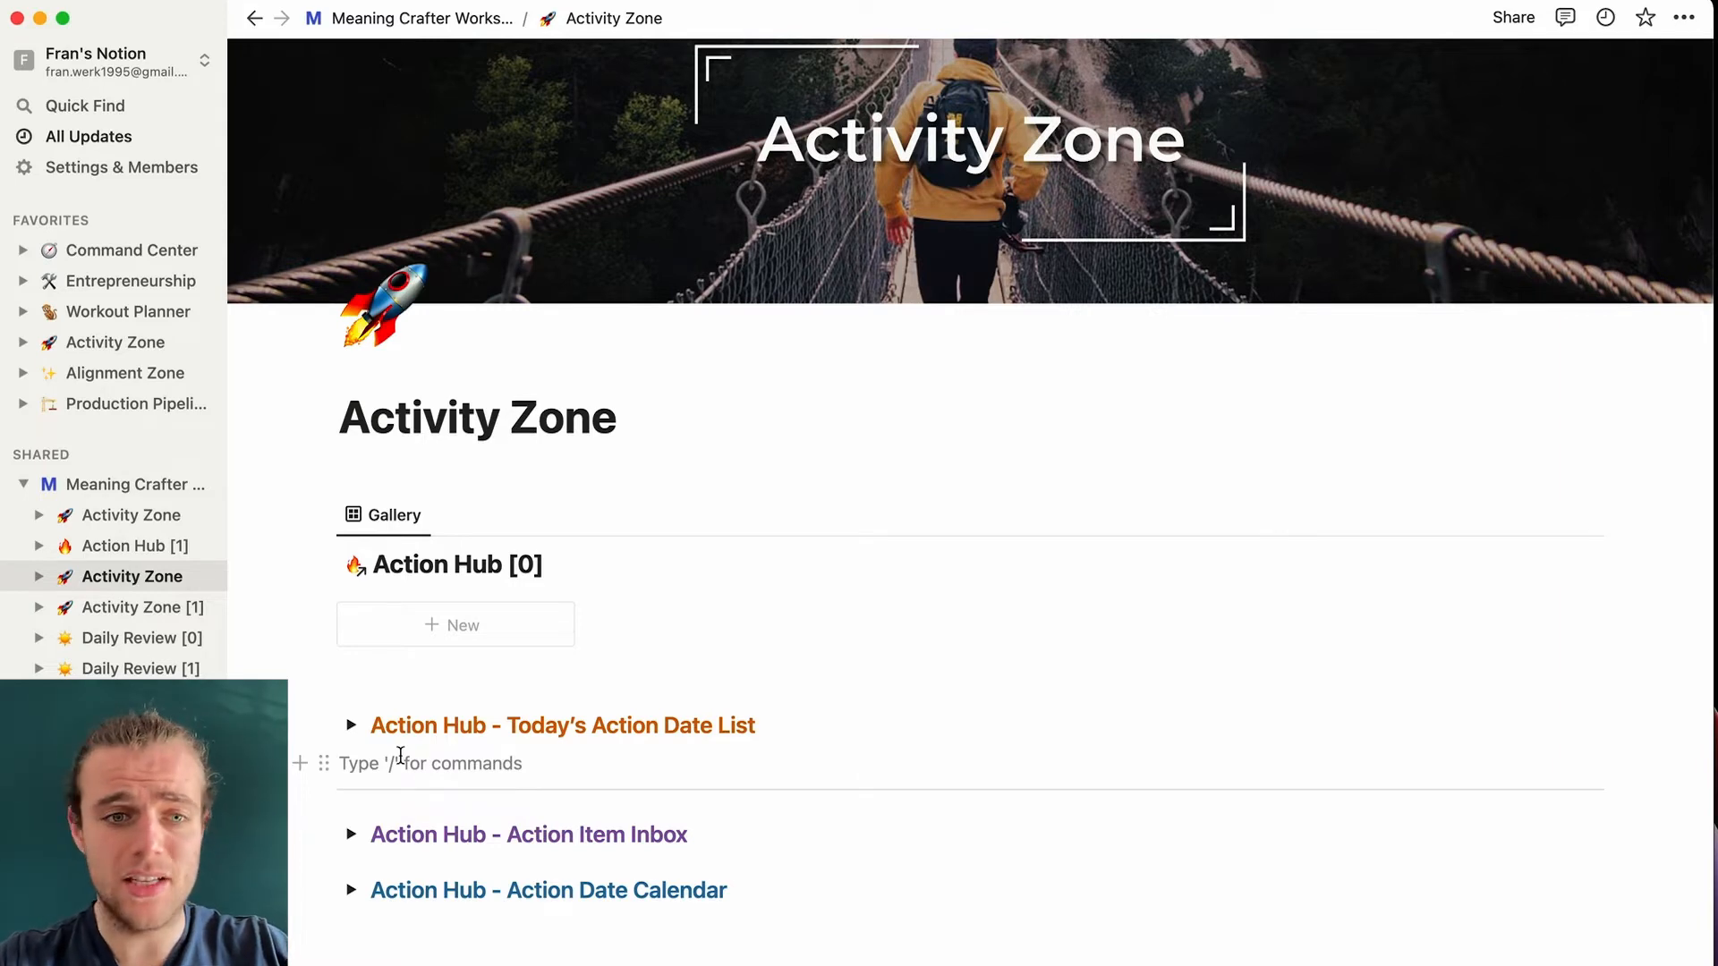
type("/")
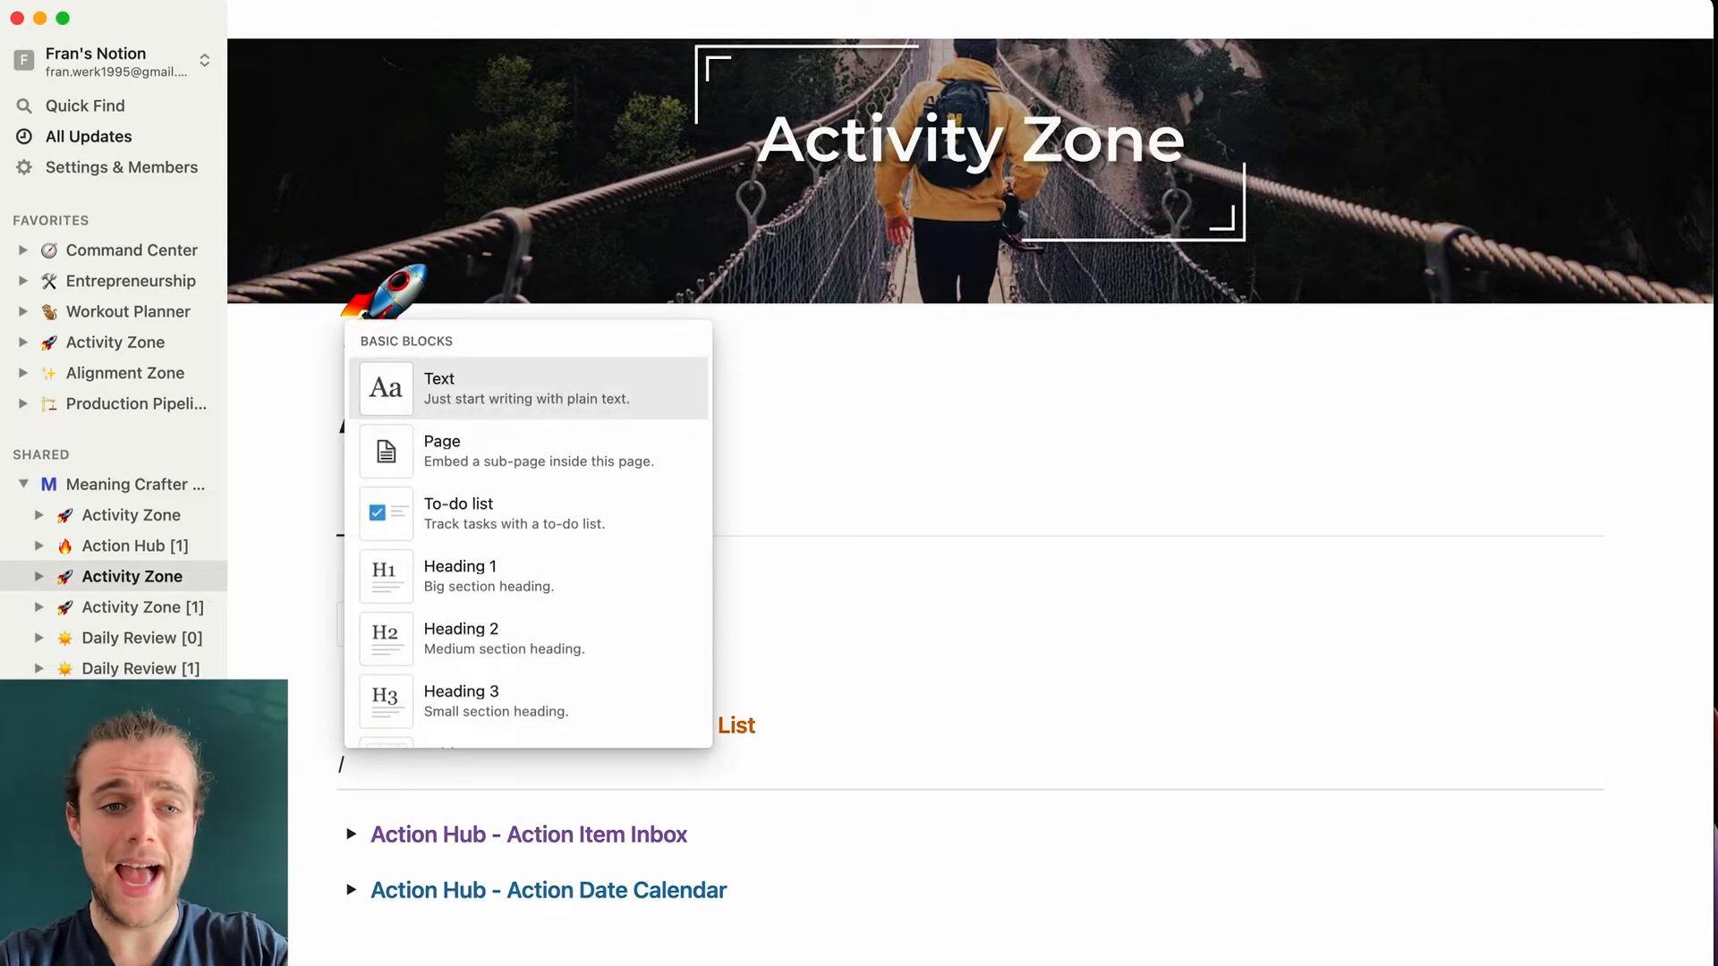
type("database")
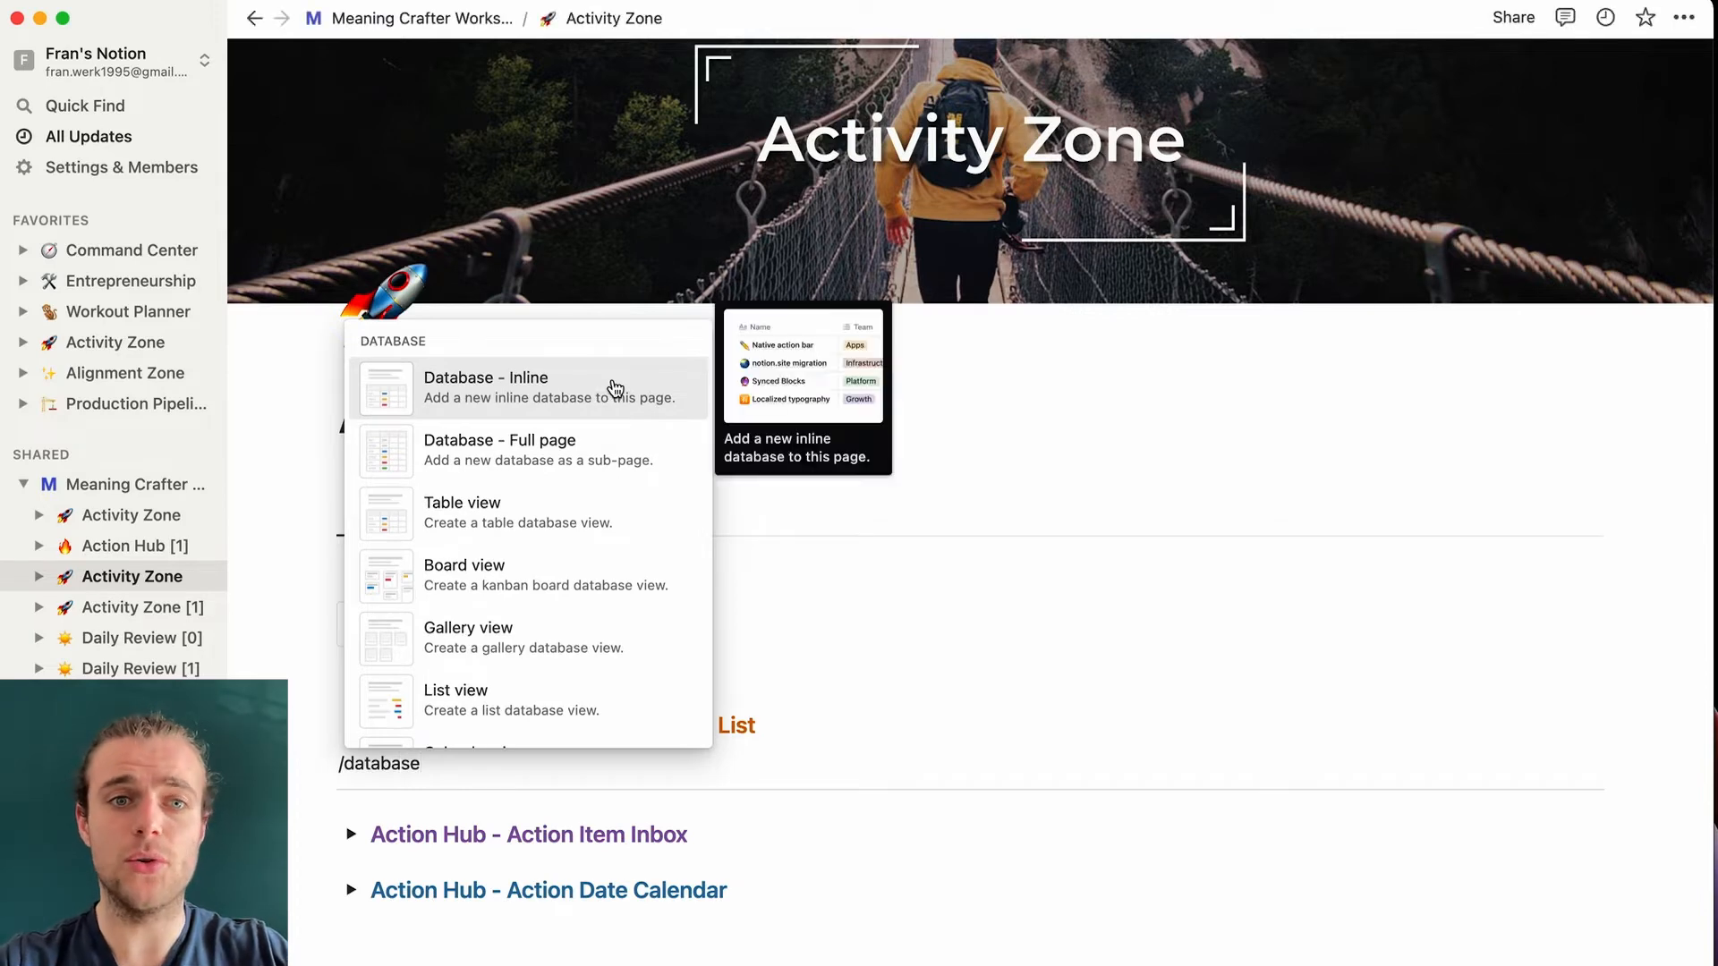
key("Return")
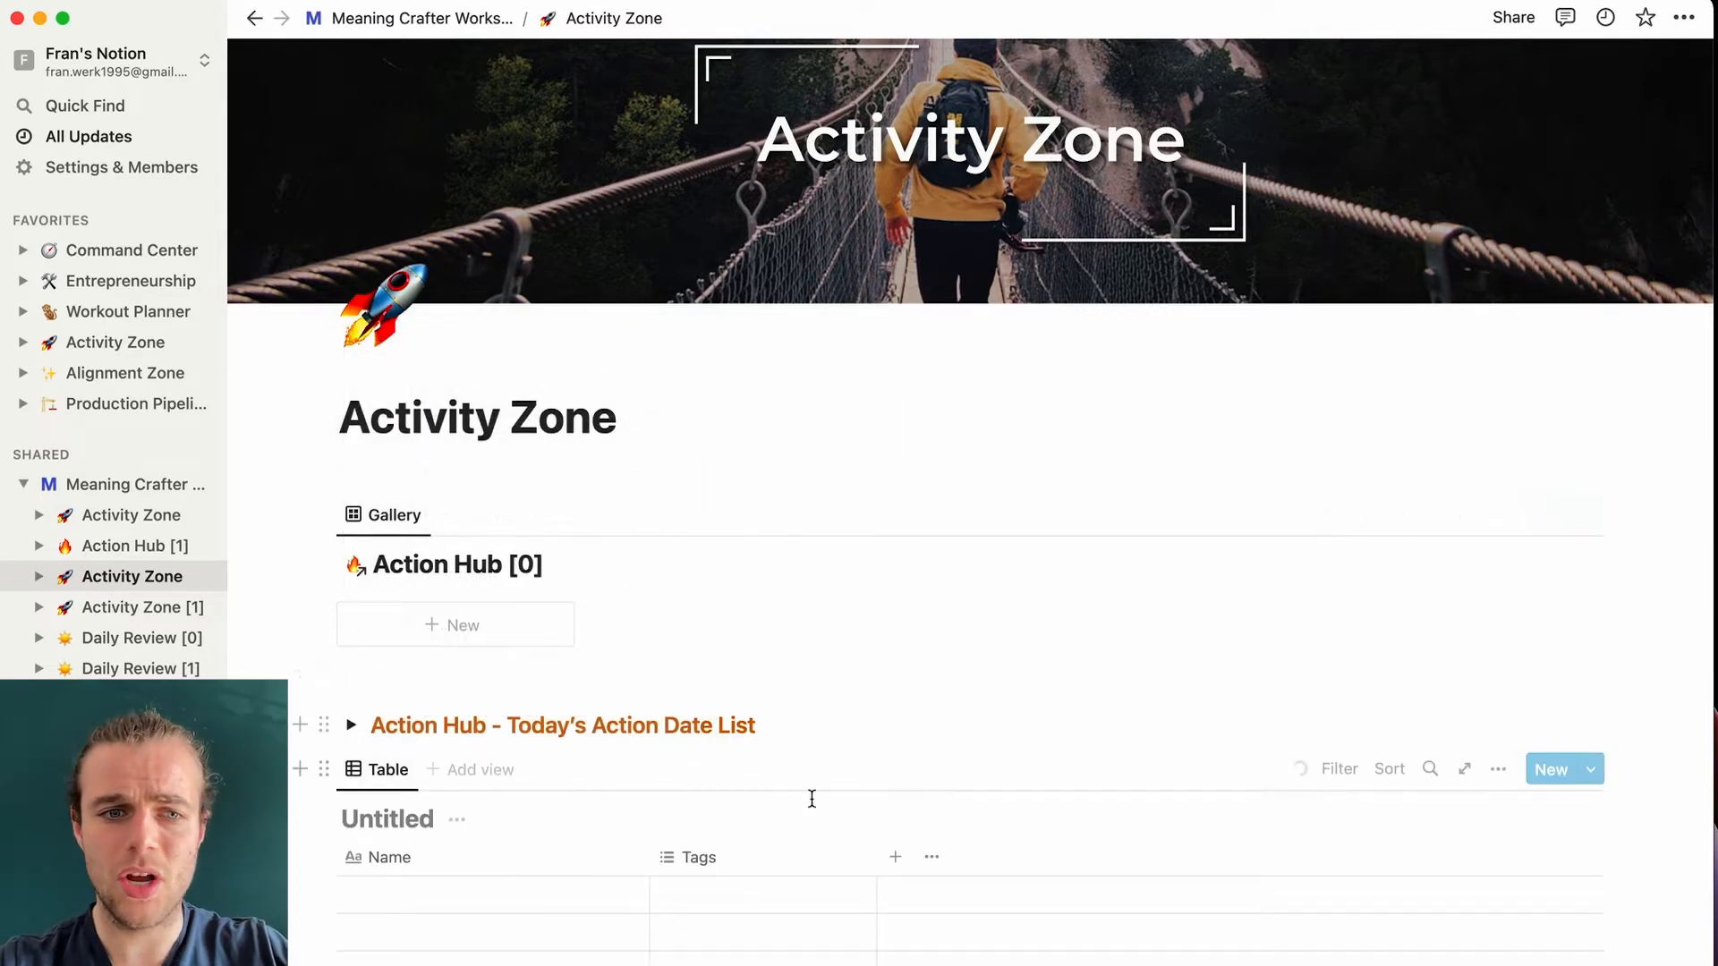
scroll(817, 881, "down", 4)
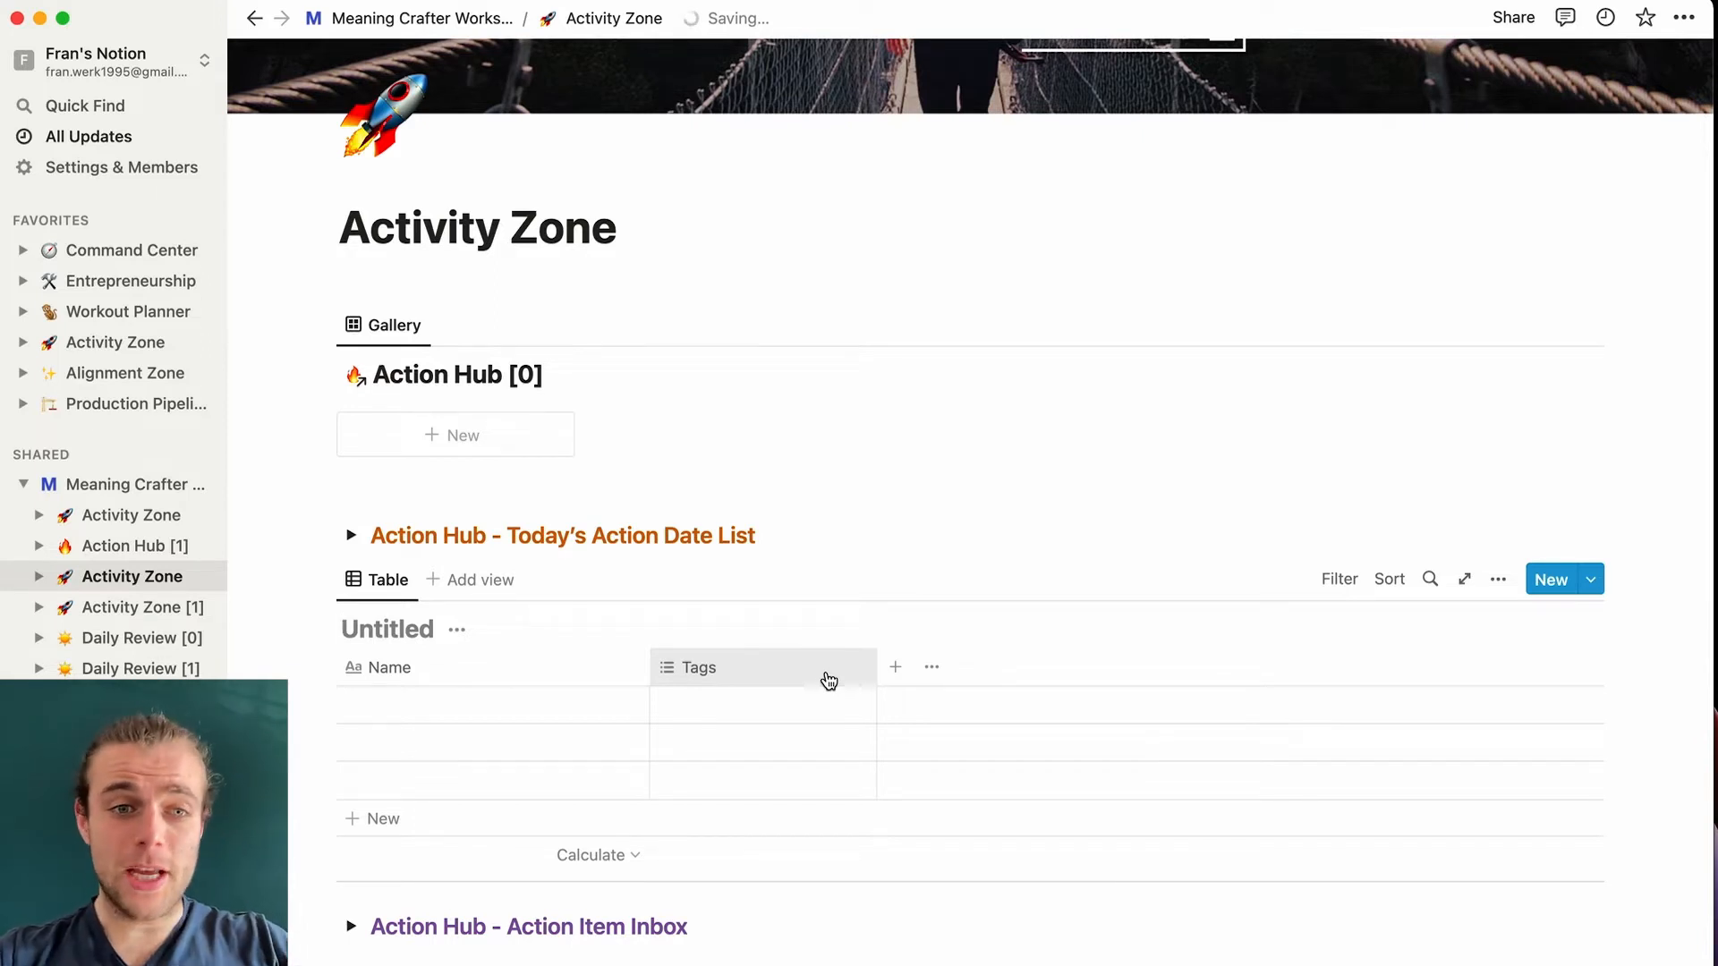
- Title the new database Daily Review, give it a sun emoji icon, and return to Activity Zone
type("Daily")
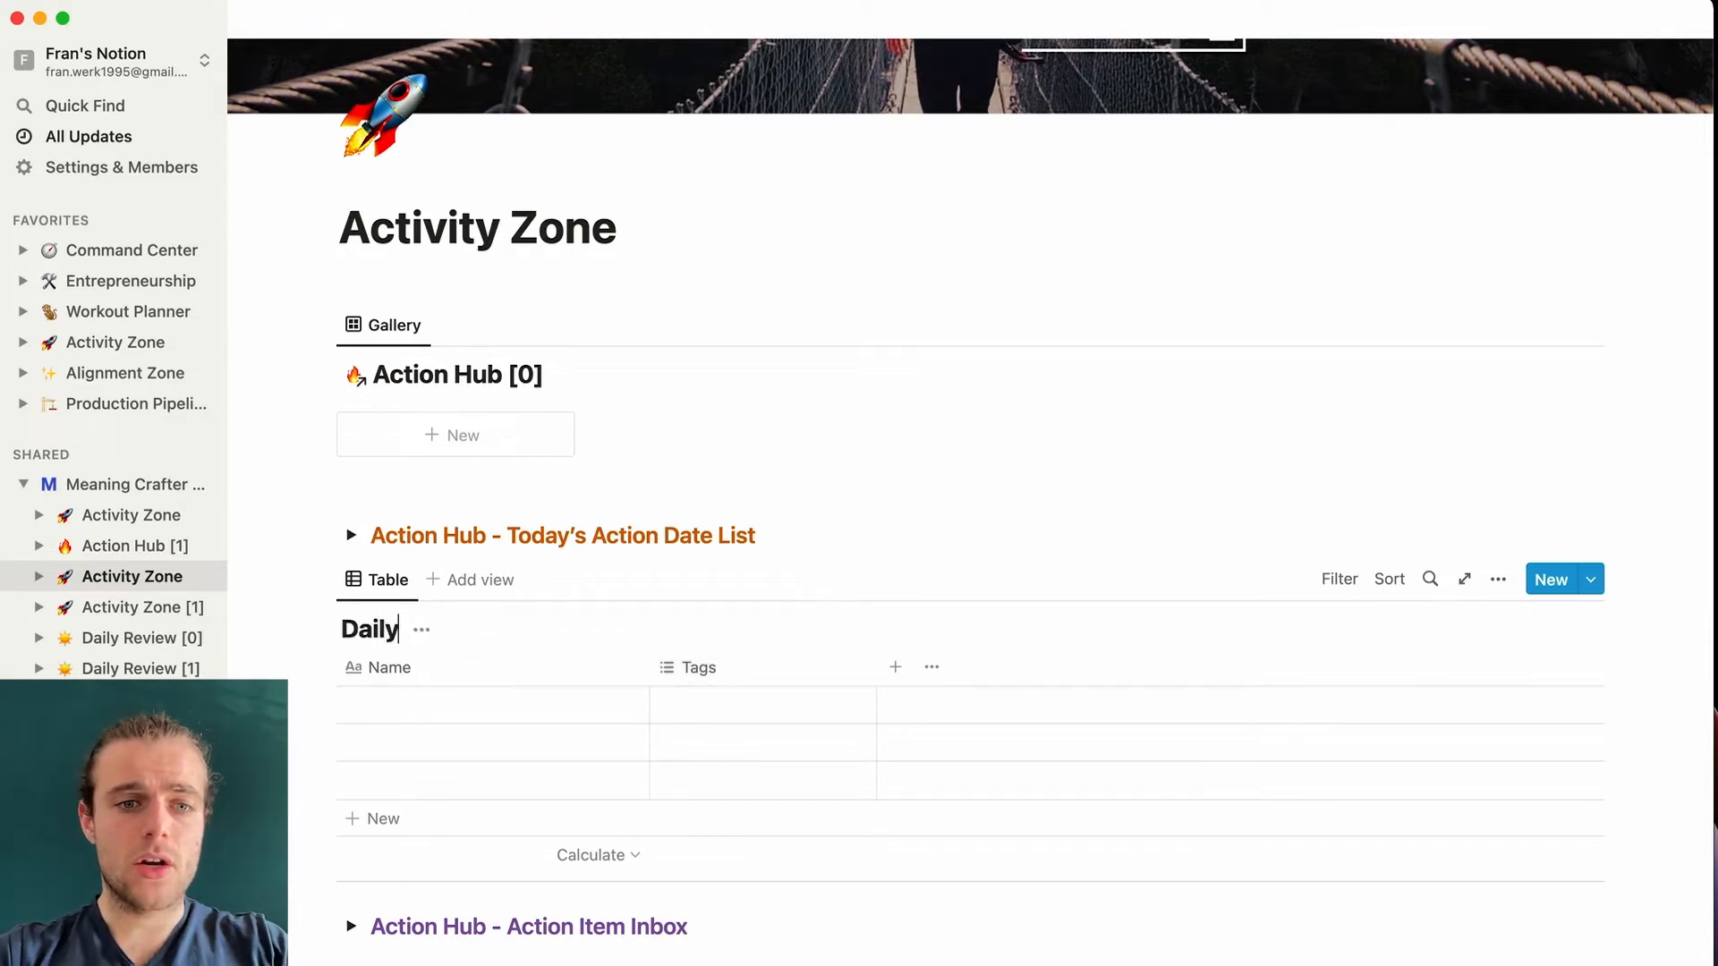
type(" Review")
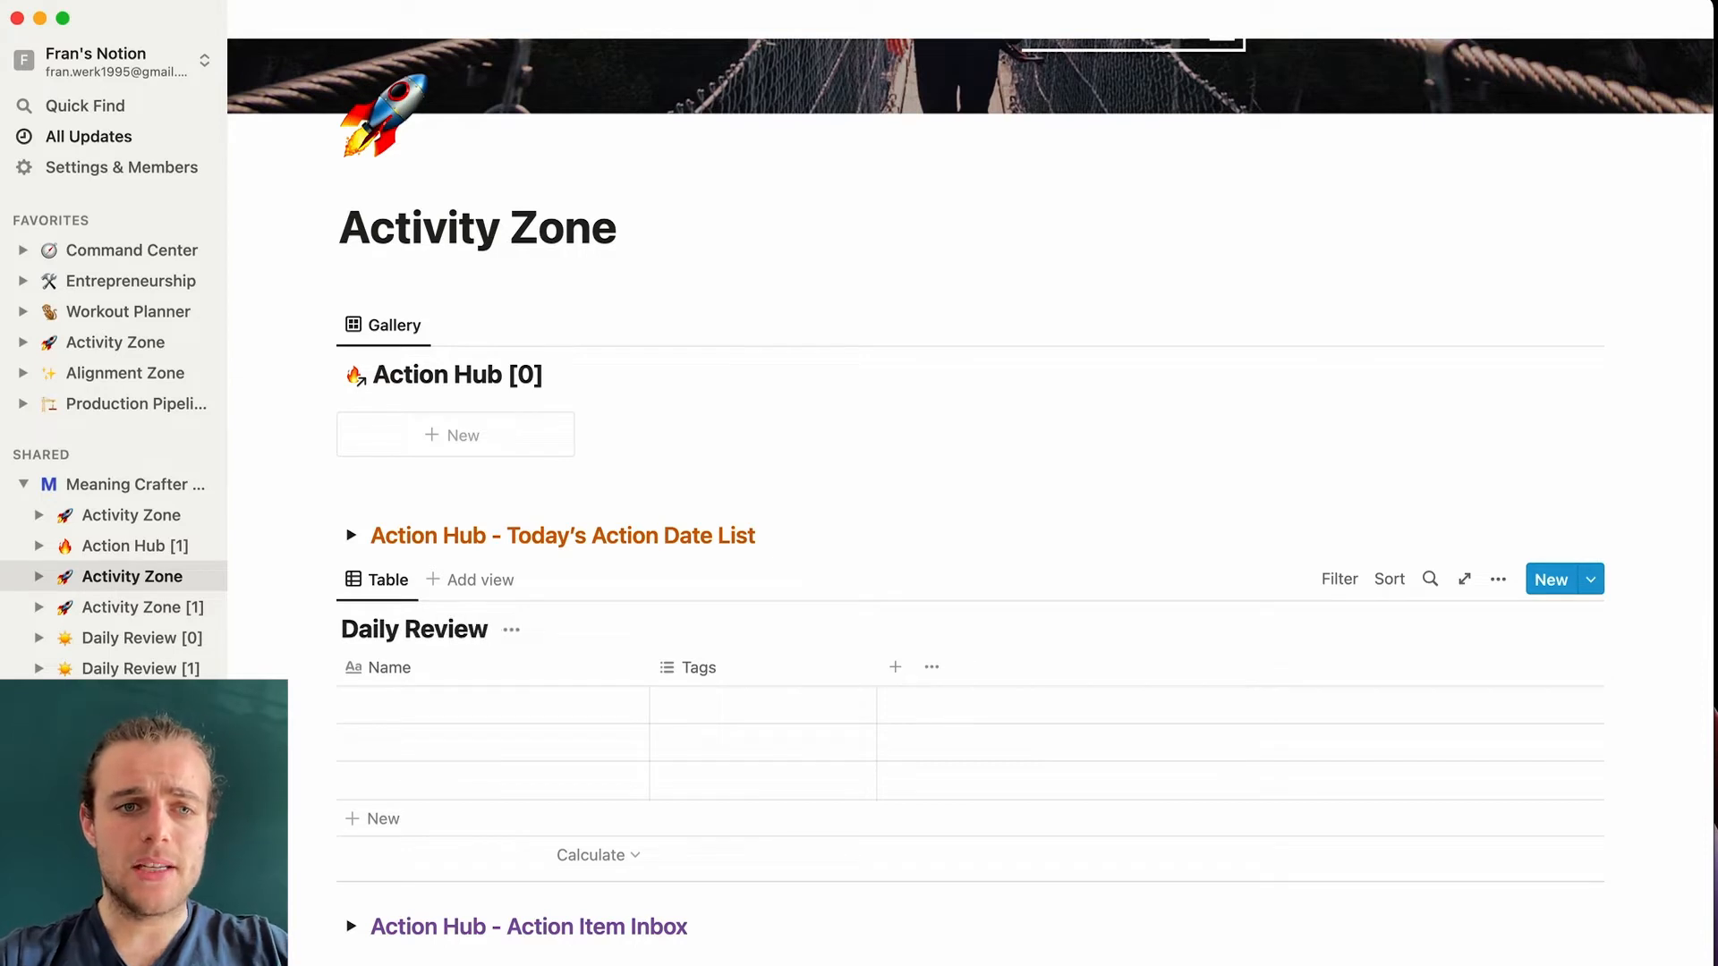
left_click(1468, 581)
left_click(383, 63)
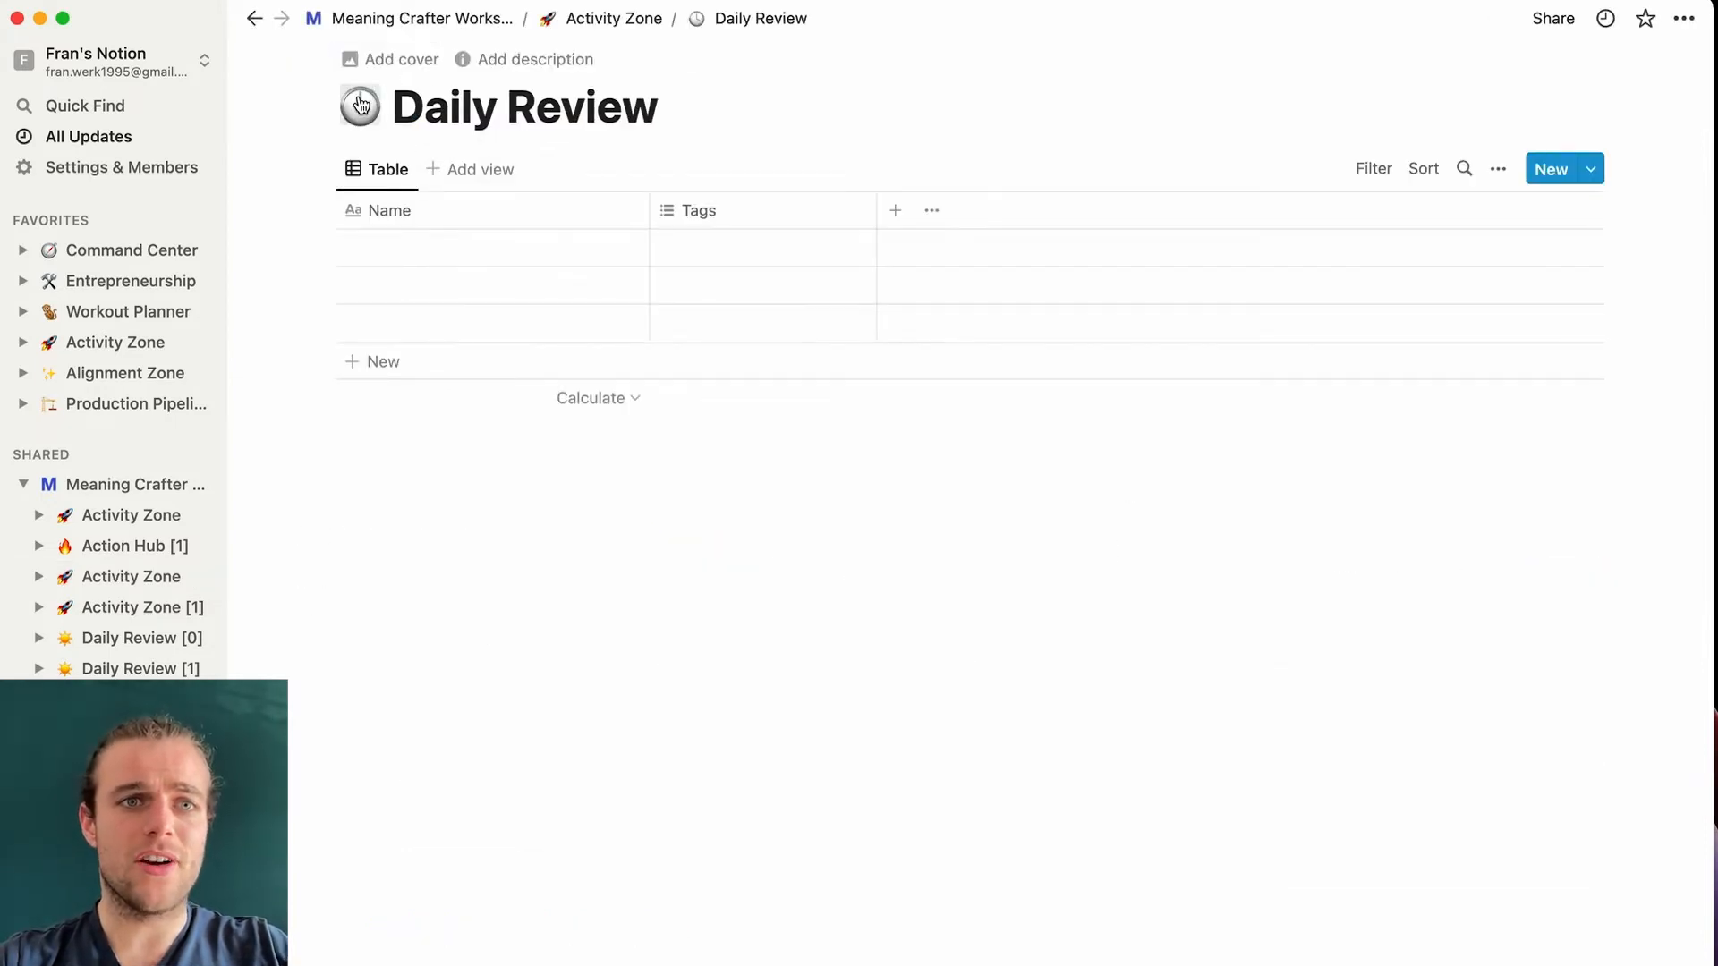
left_click(360, 104)
left_click(188, 282)
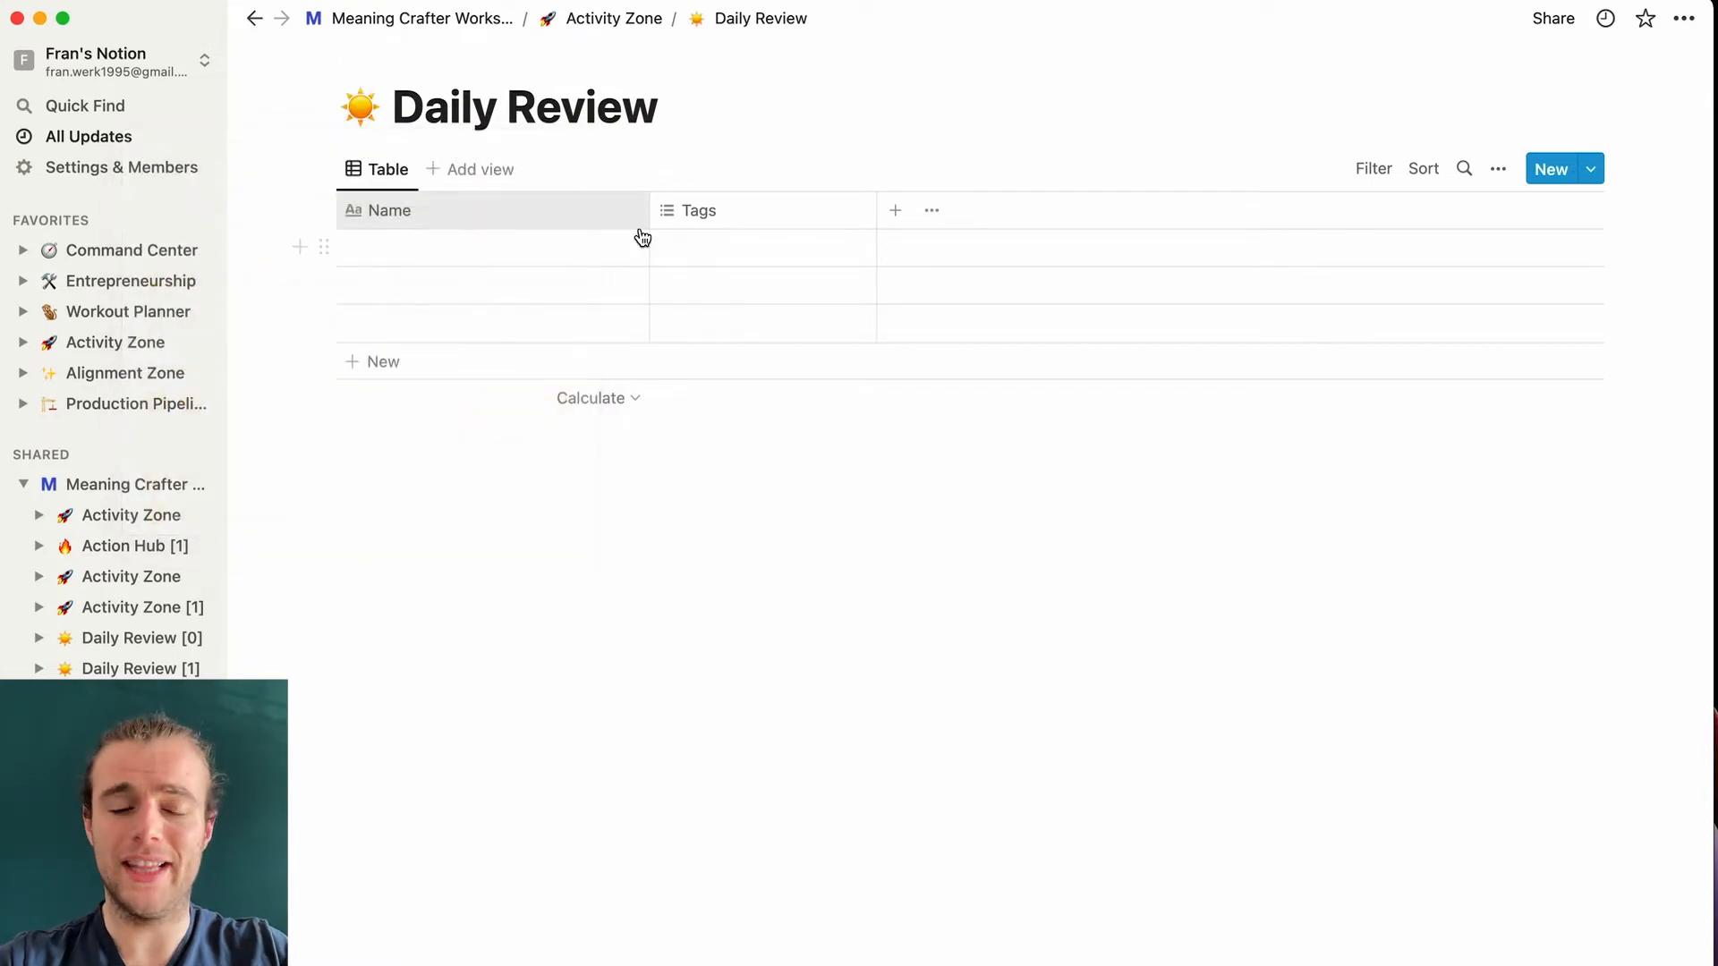
key("super+[")
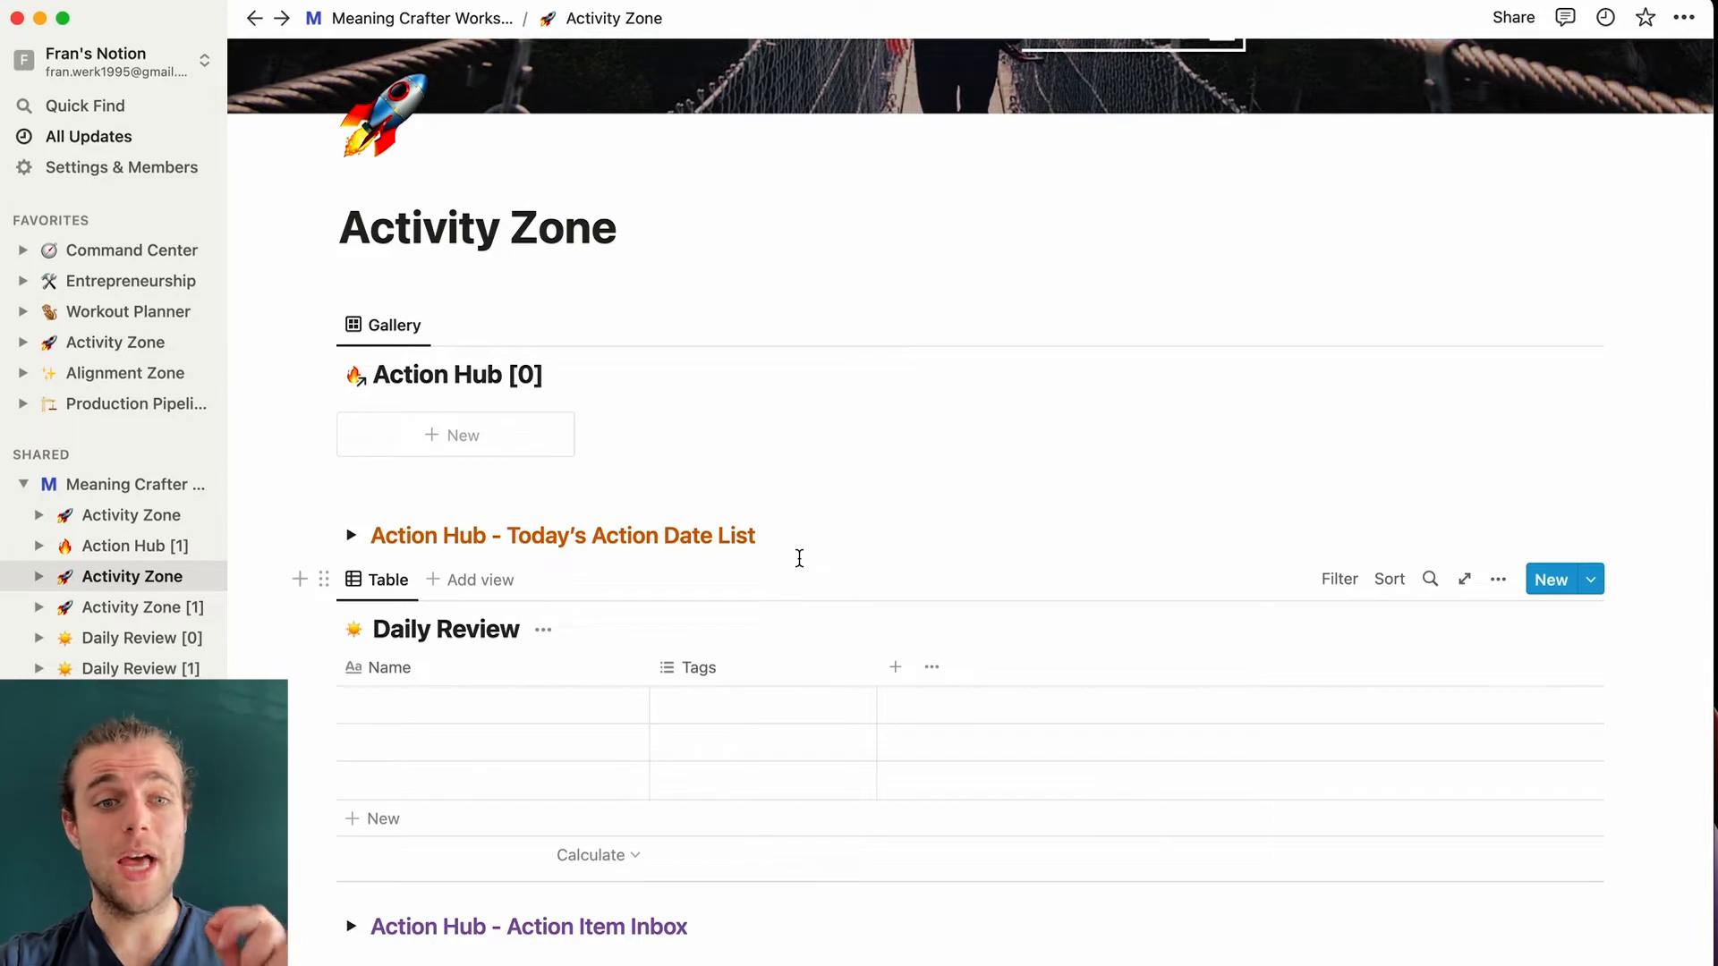
- Rename the Daily Review table's Name column to Day
left_click(402, 671)
left_click(426, 705)
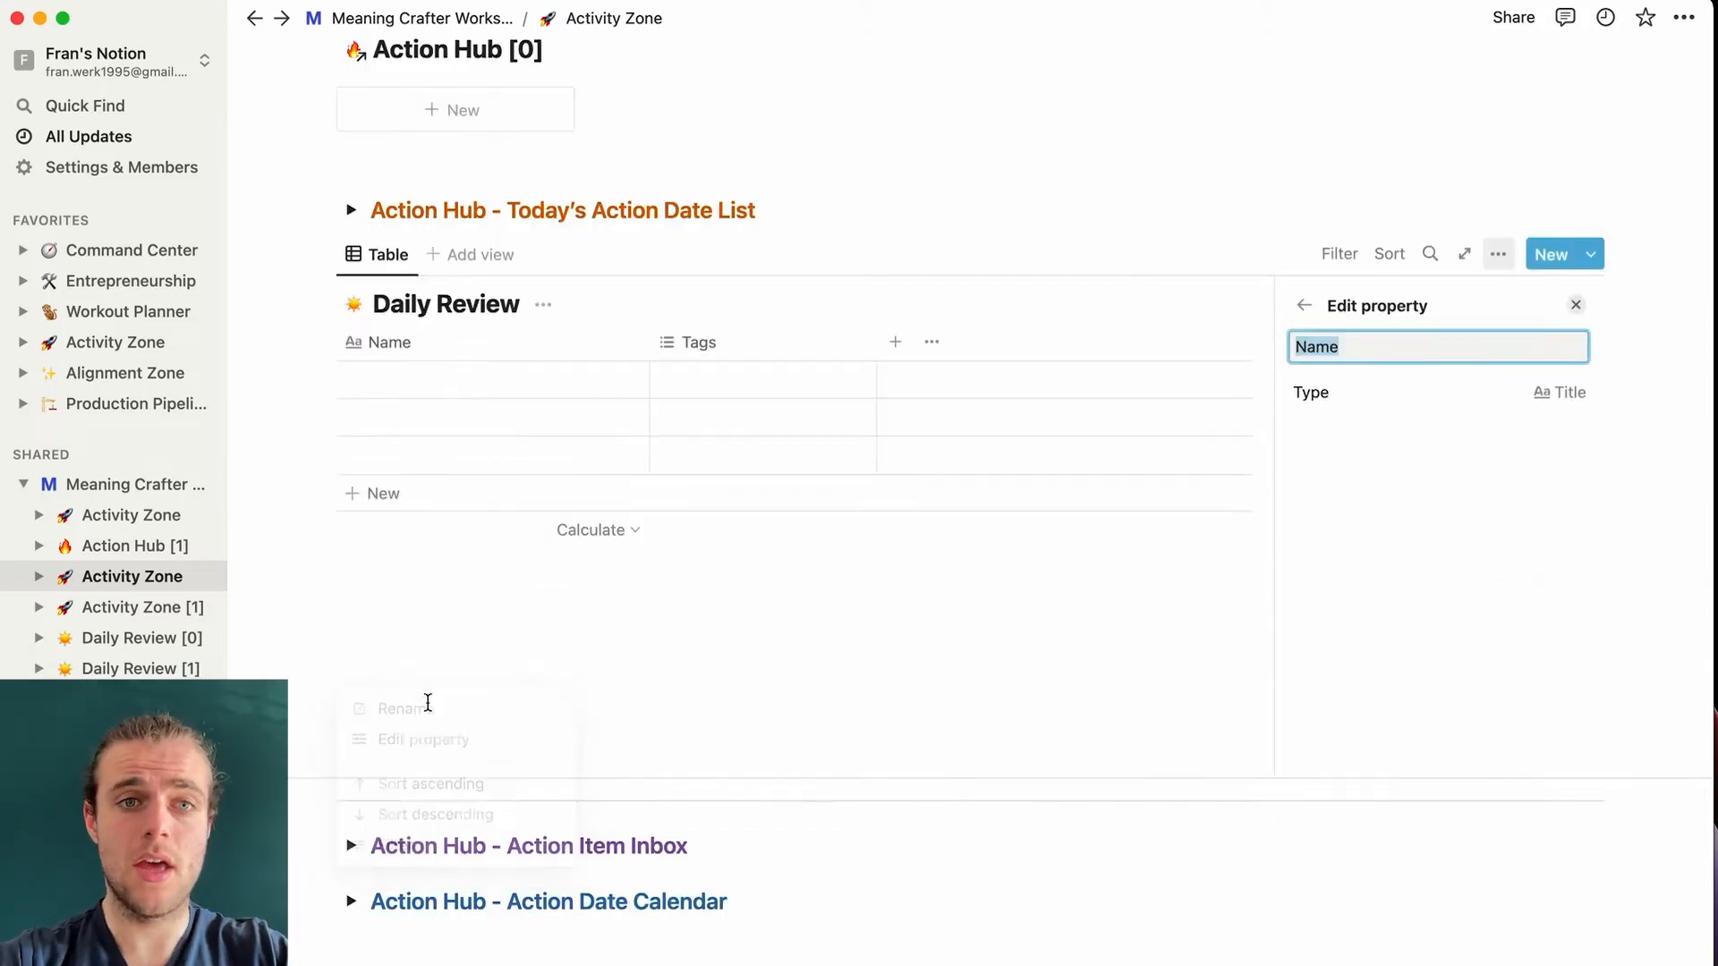
type("Day")
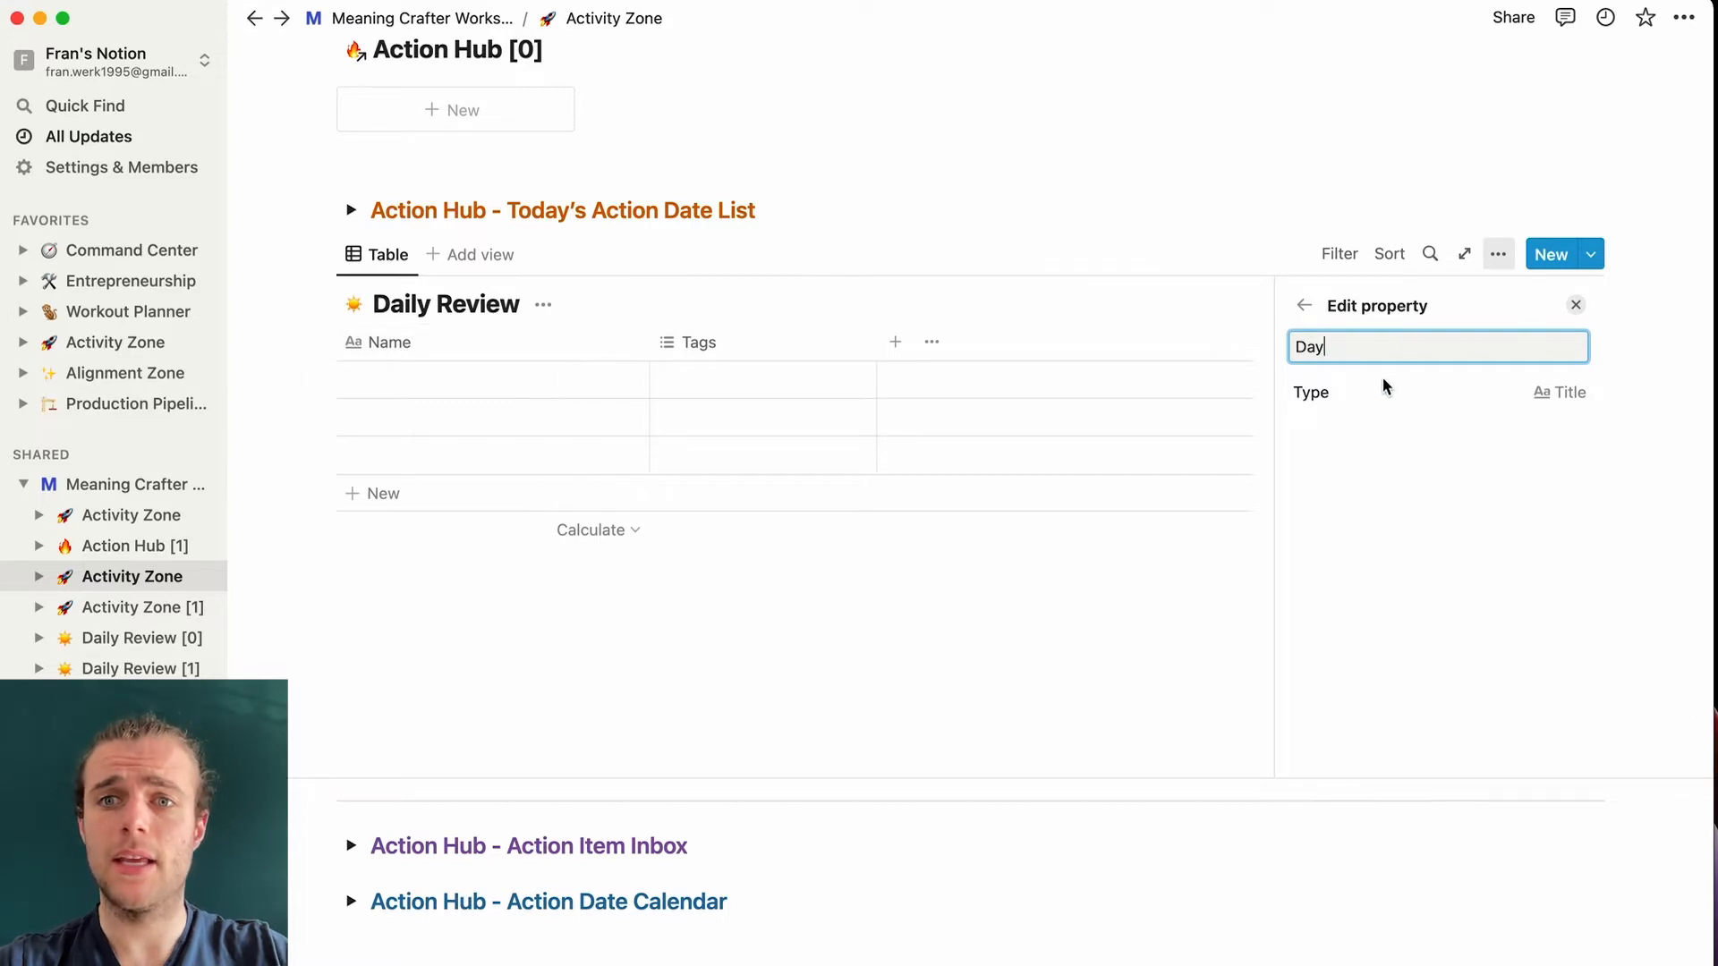
left_click(981, 312)
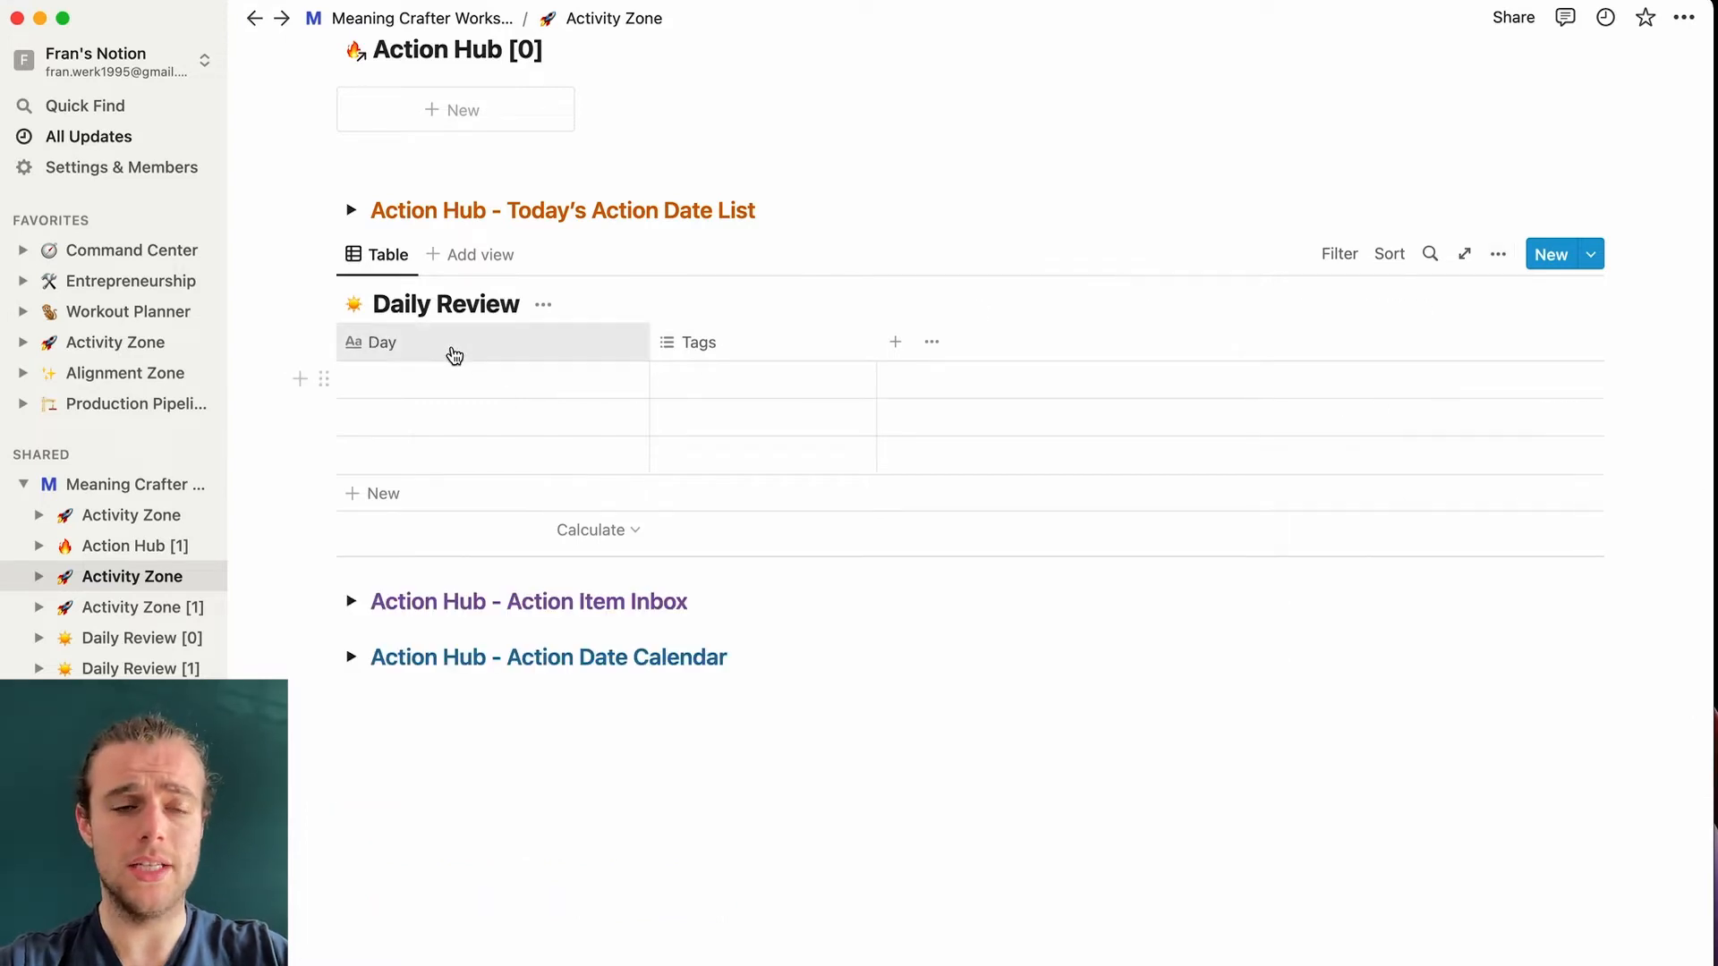
- Rename the Tags column to Date and change its type to Date
left_click(757, 344)
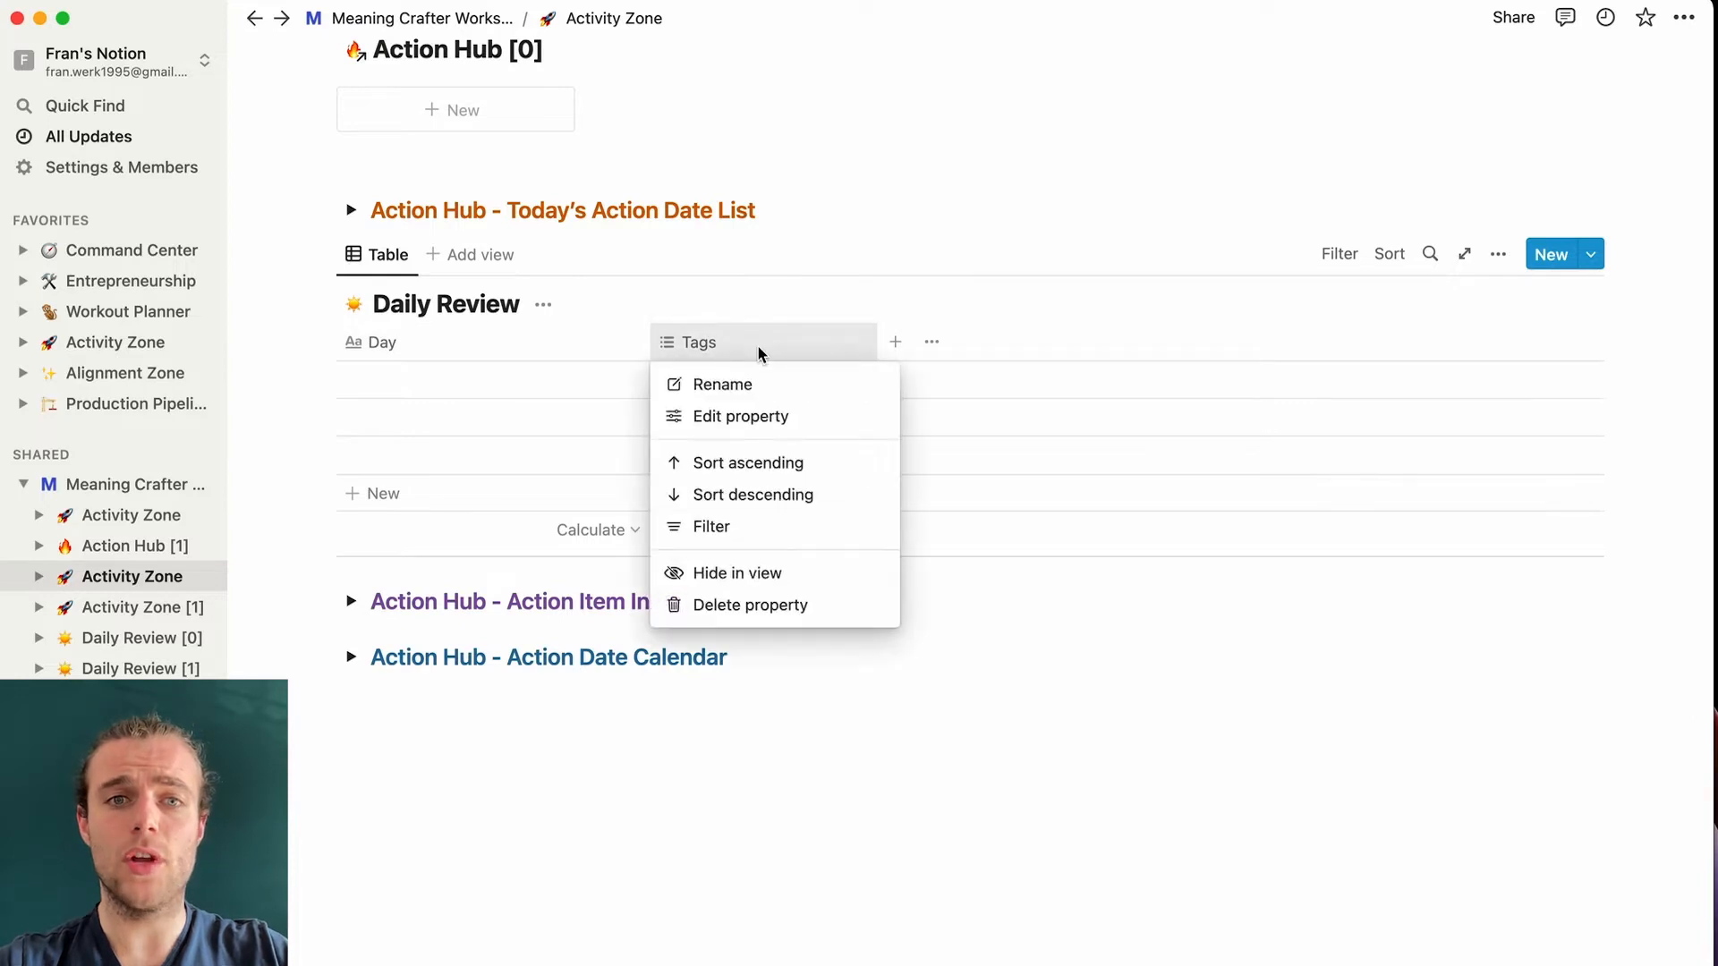
left_click(754, 392)
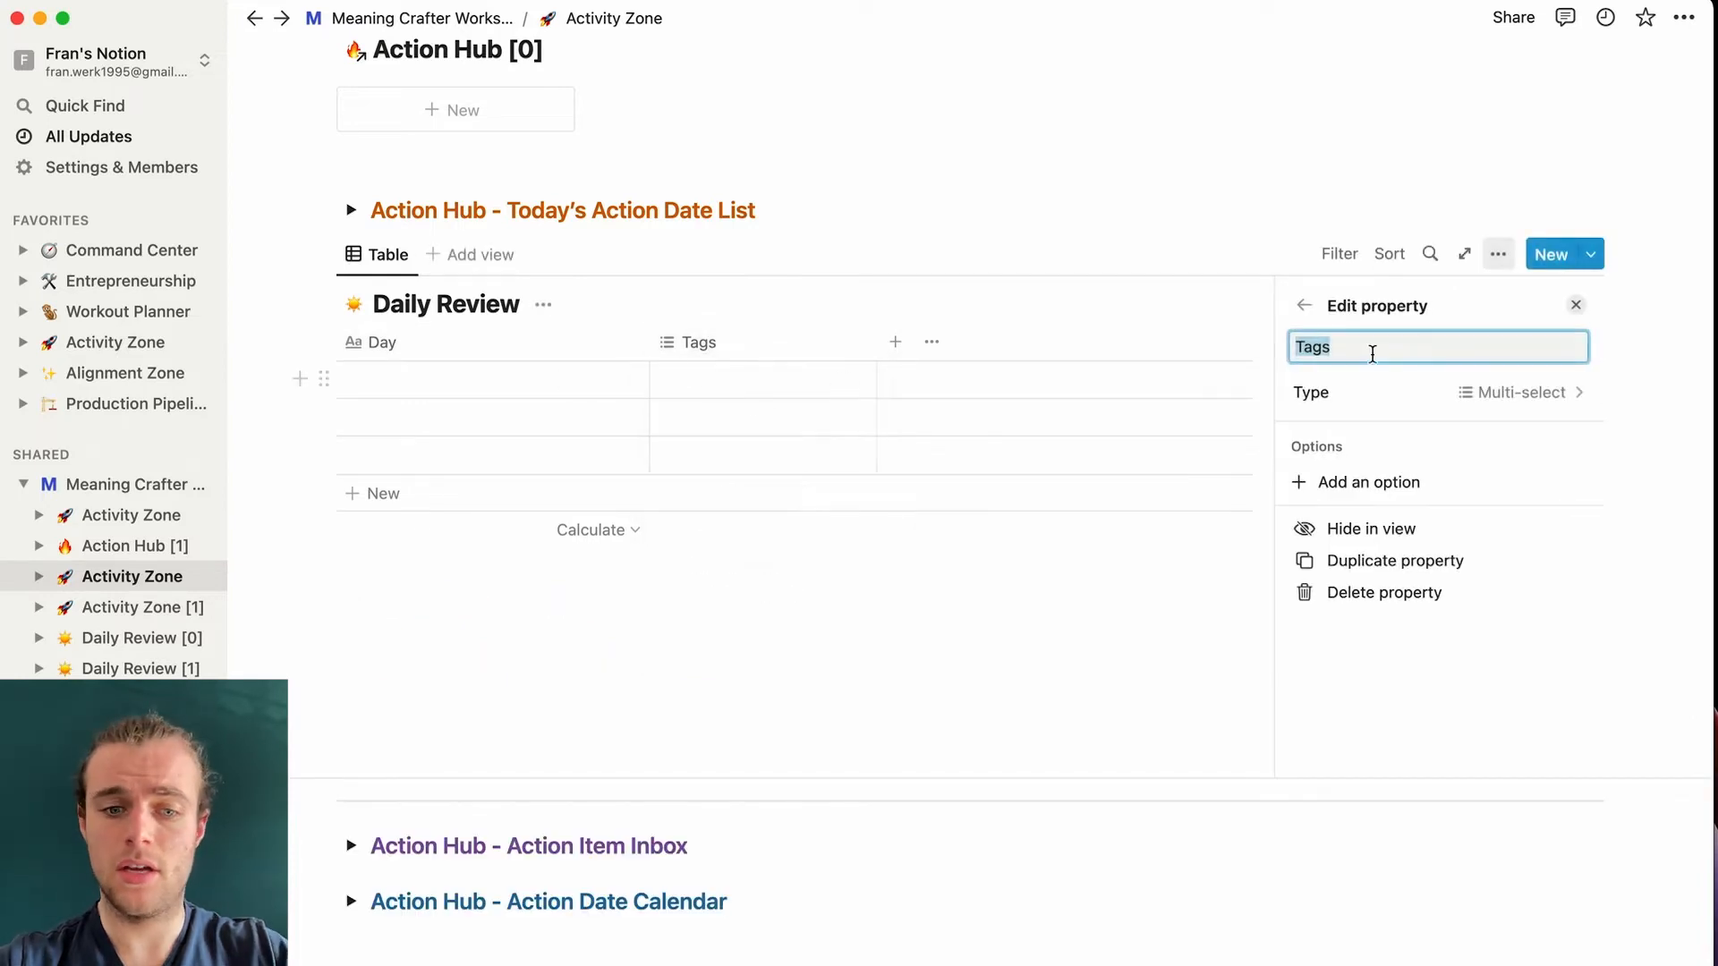
type("Date")
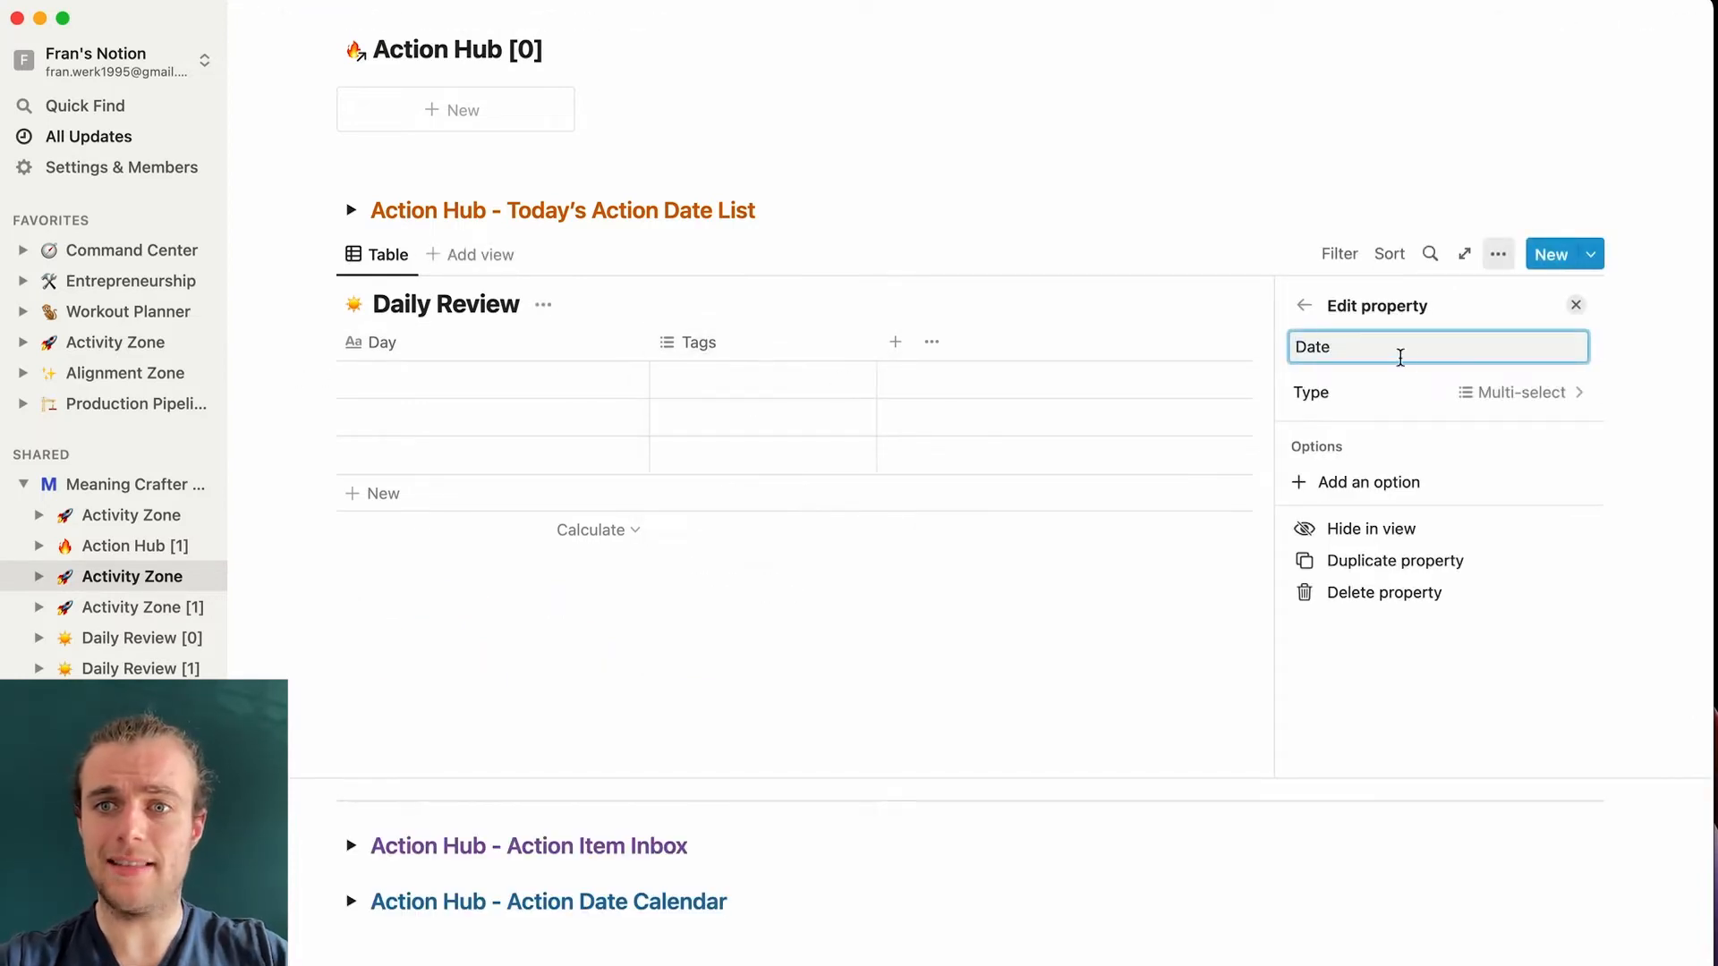
left_click(1548, 393)
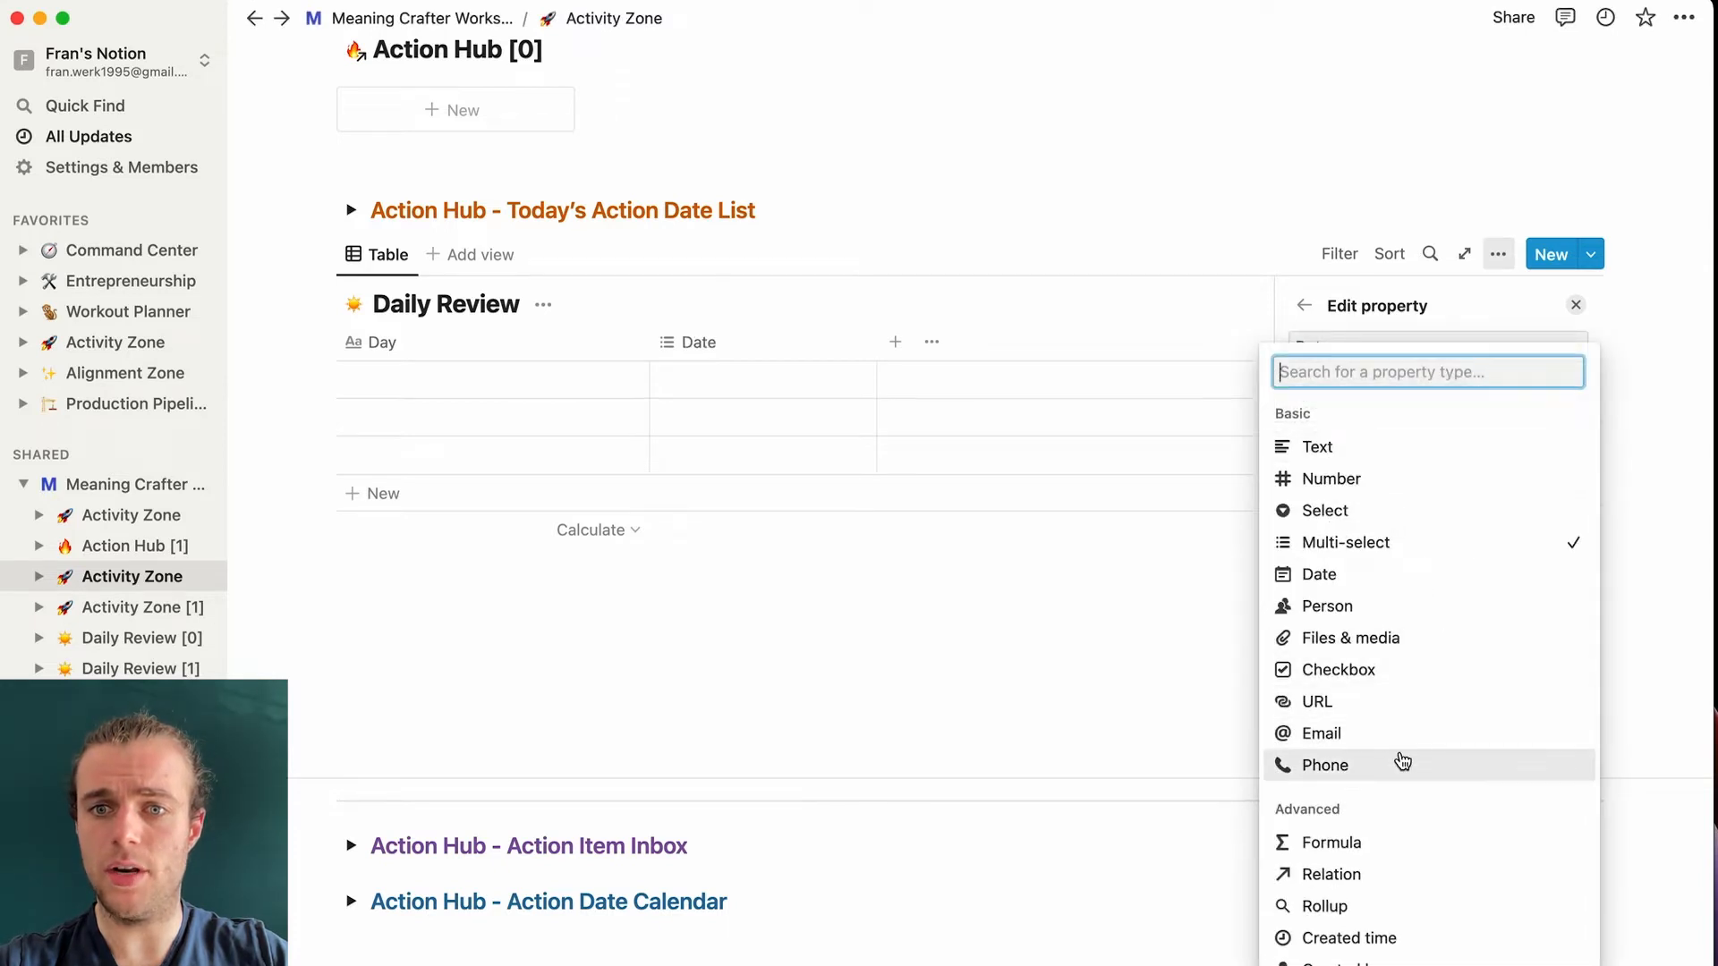
left_click(1413, 577)
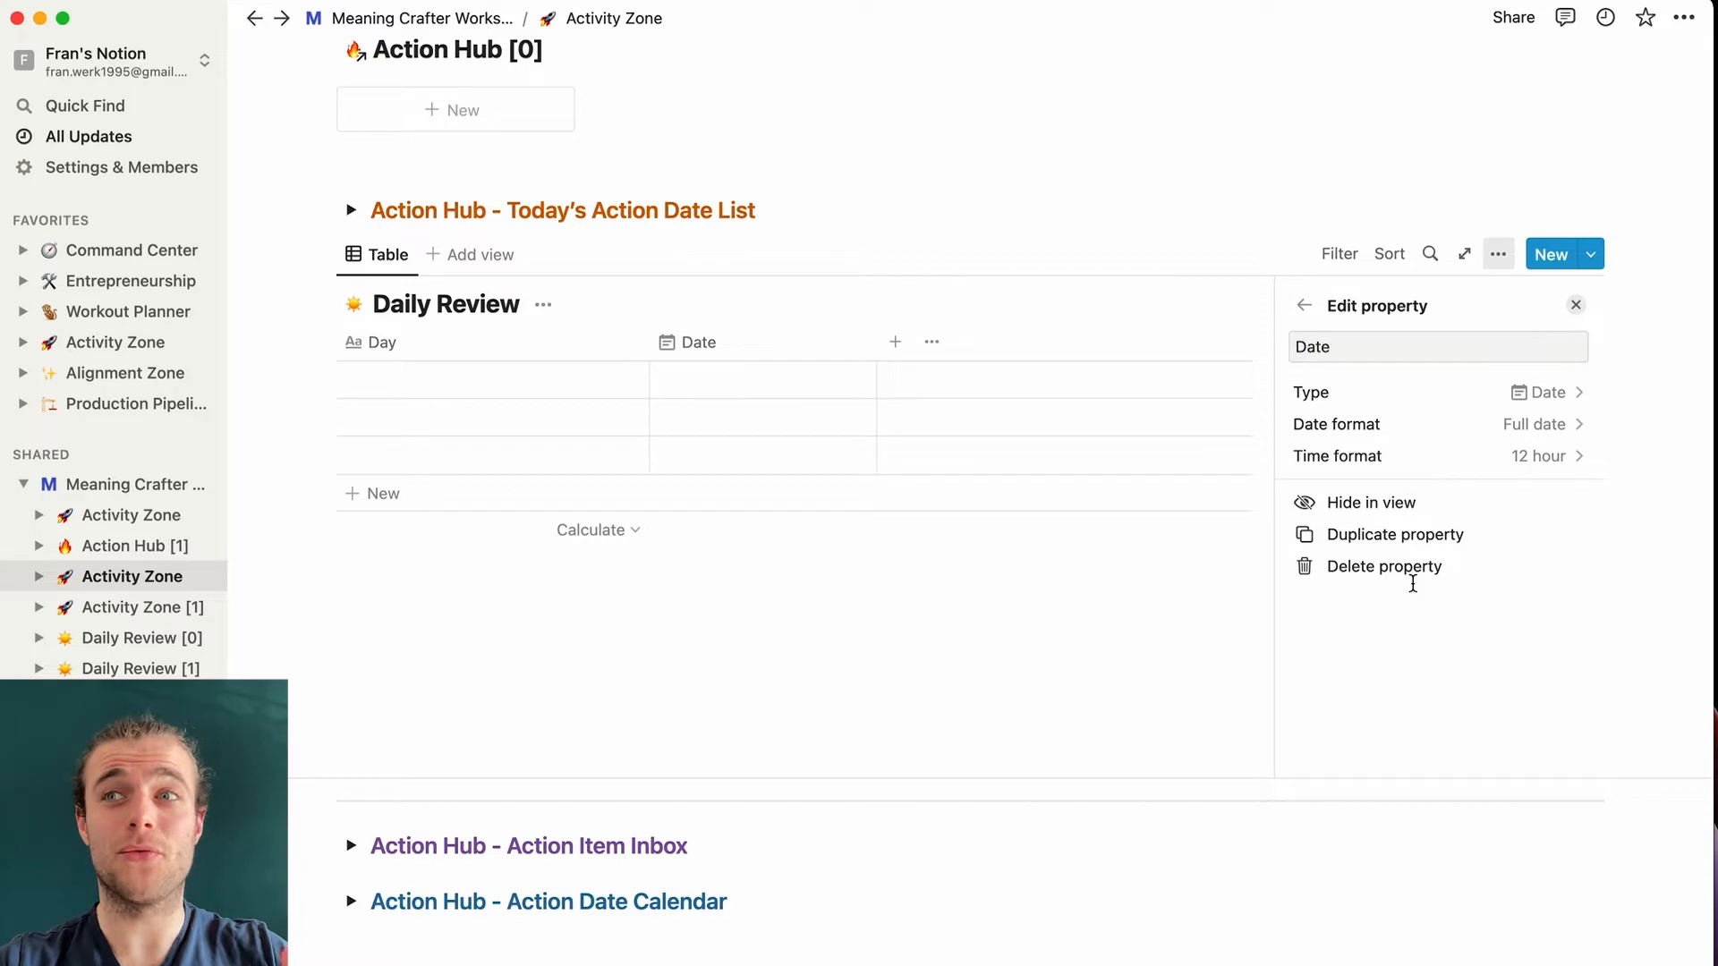
left_click(1016, 222)
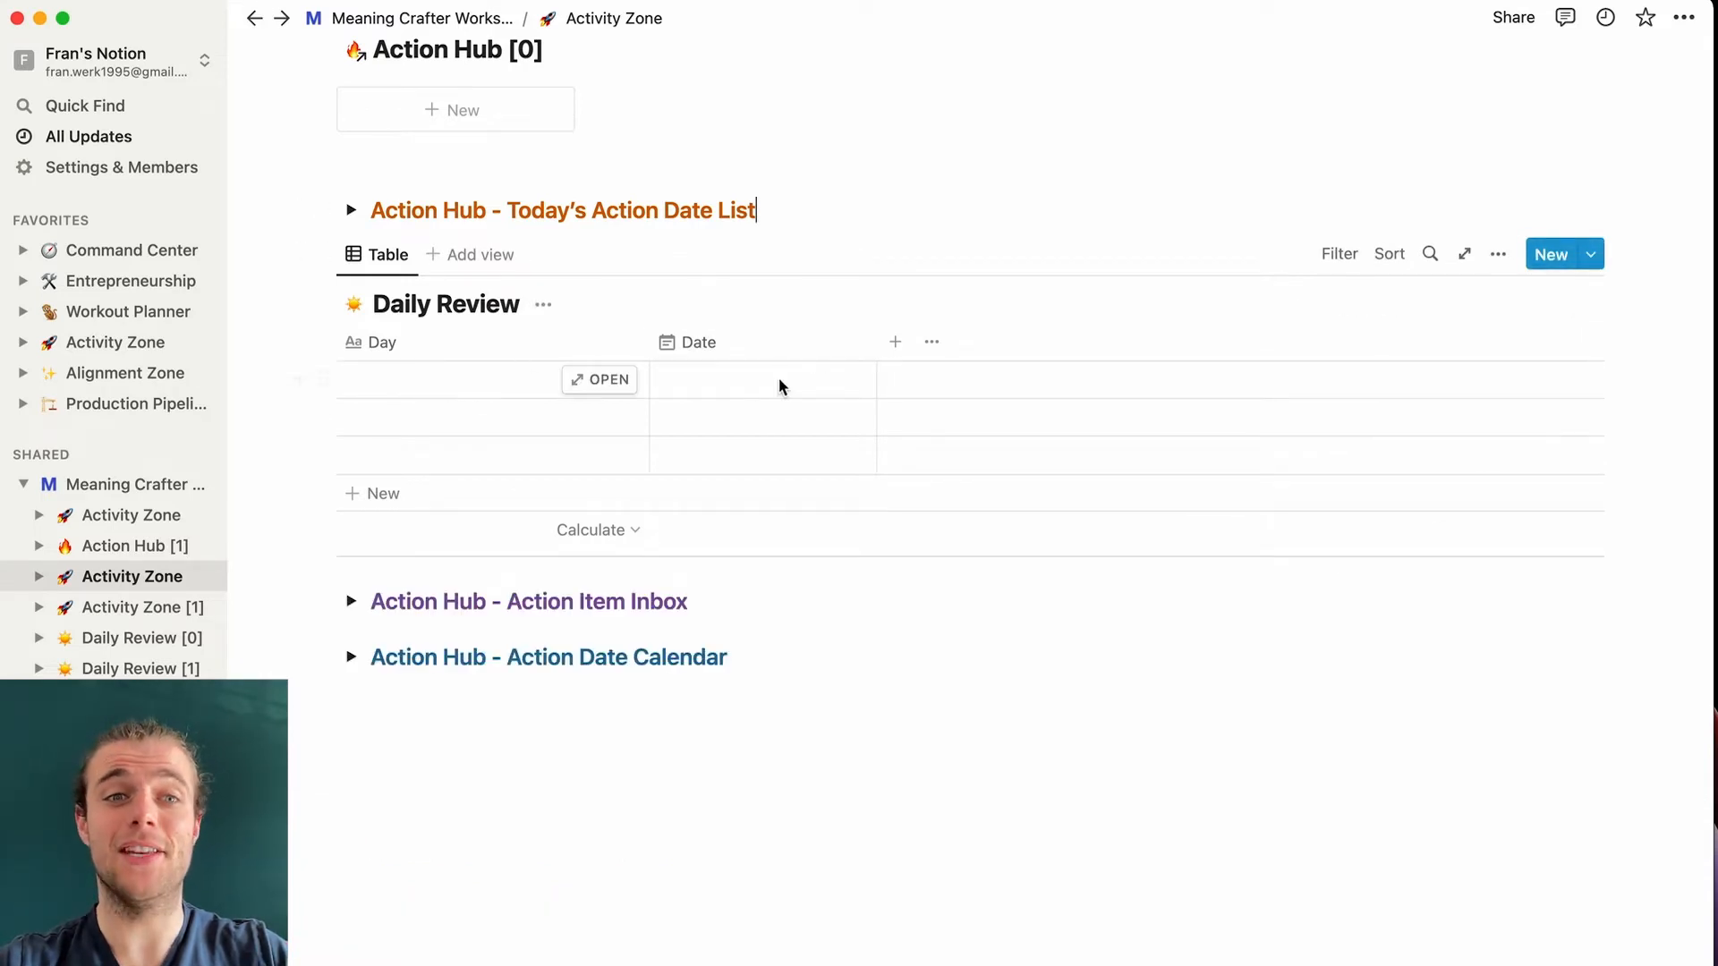
- Enter Mon and March 21, 2022 in the first row, then narrow the Day and Date columns
left_click(470, 388)
type("Mon")
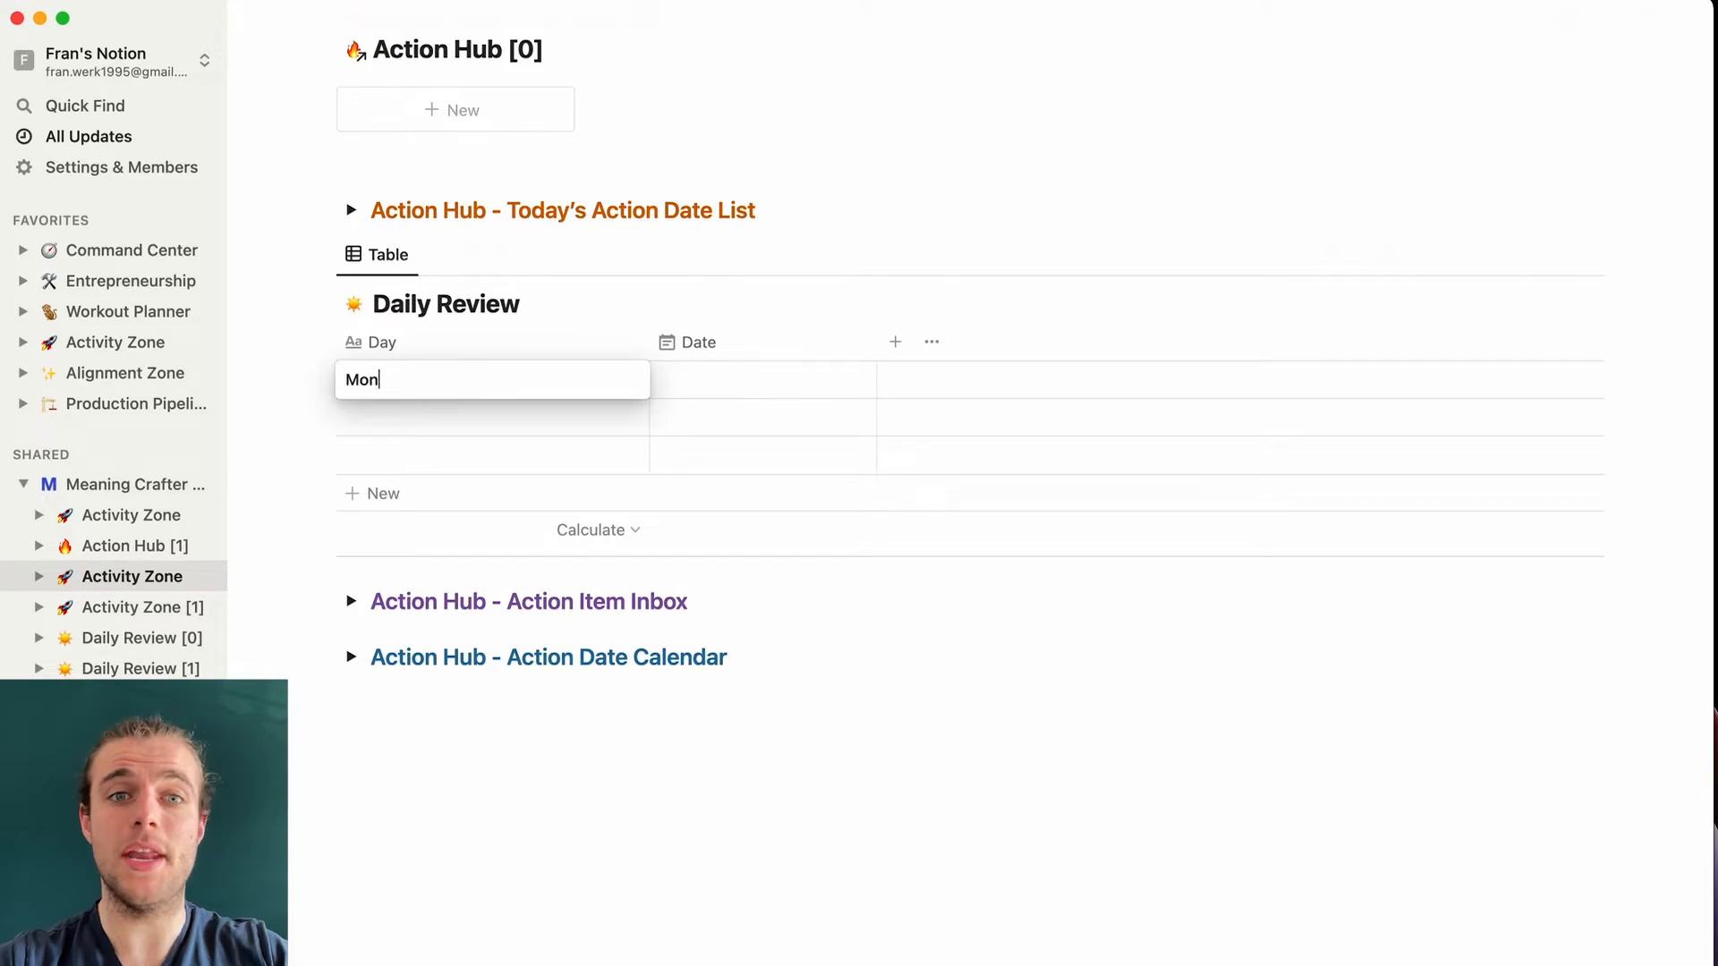
left_click(748, 387)
left_click(729, 645)
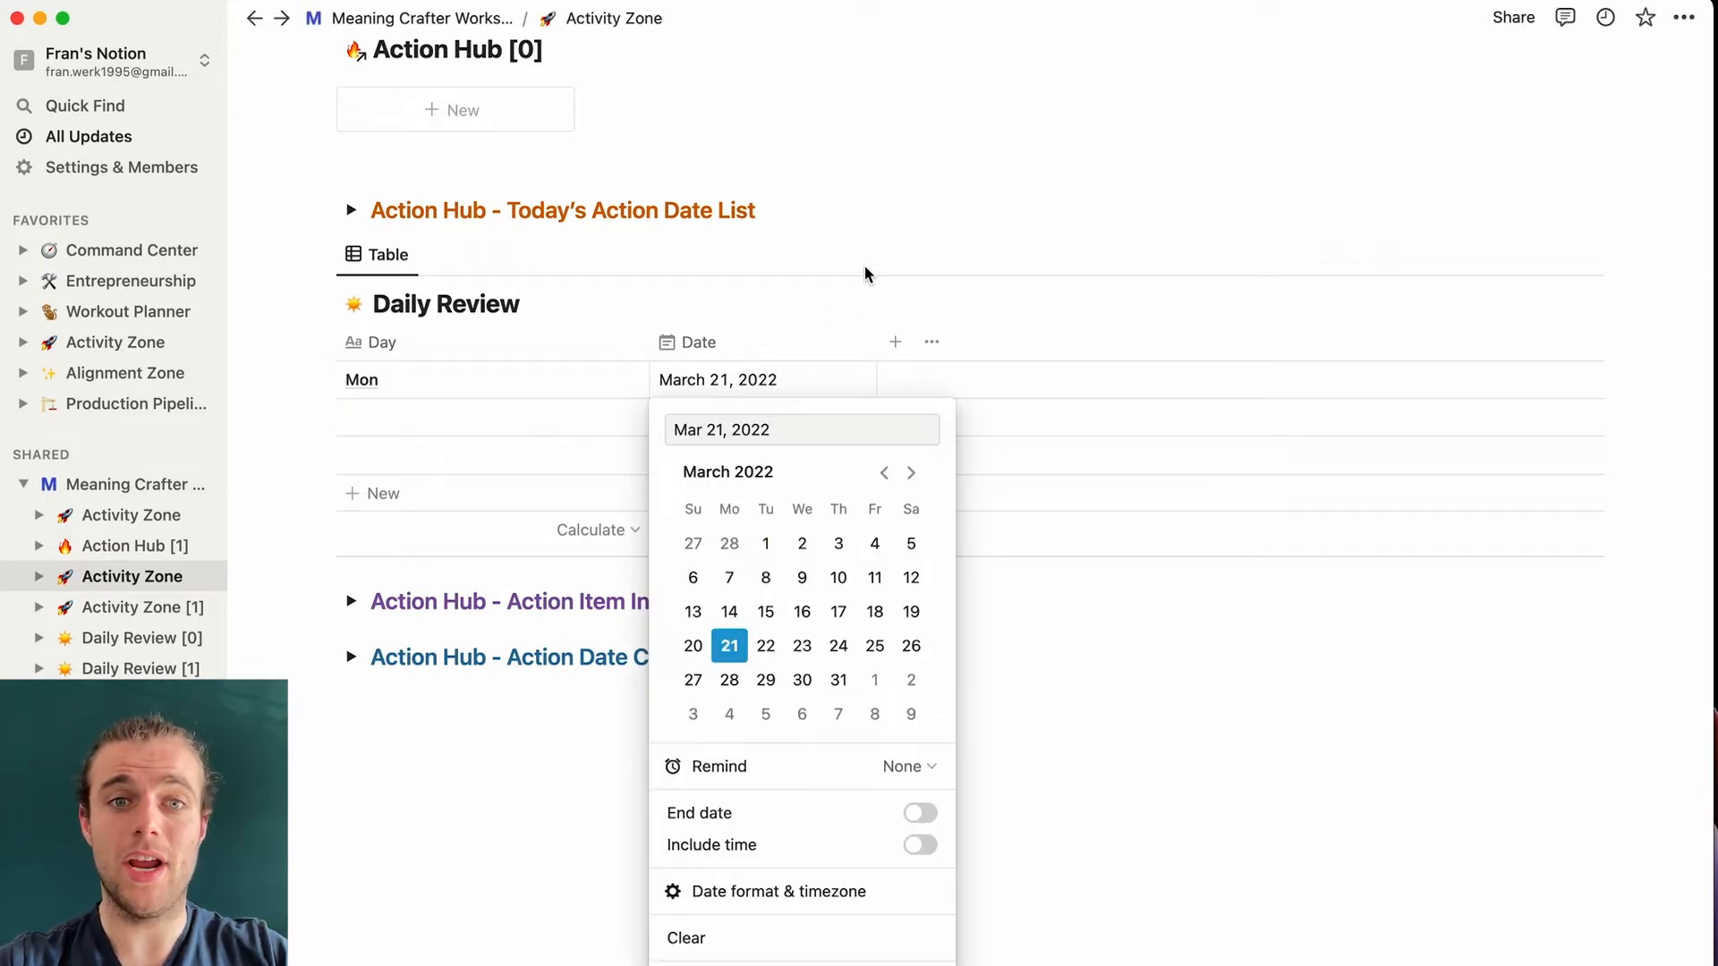
key("Escape")
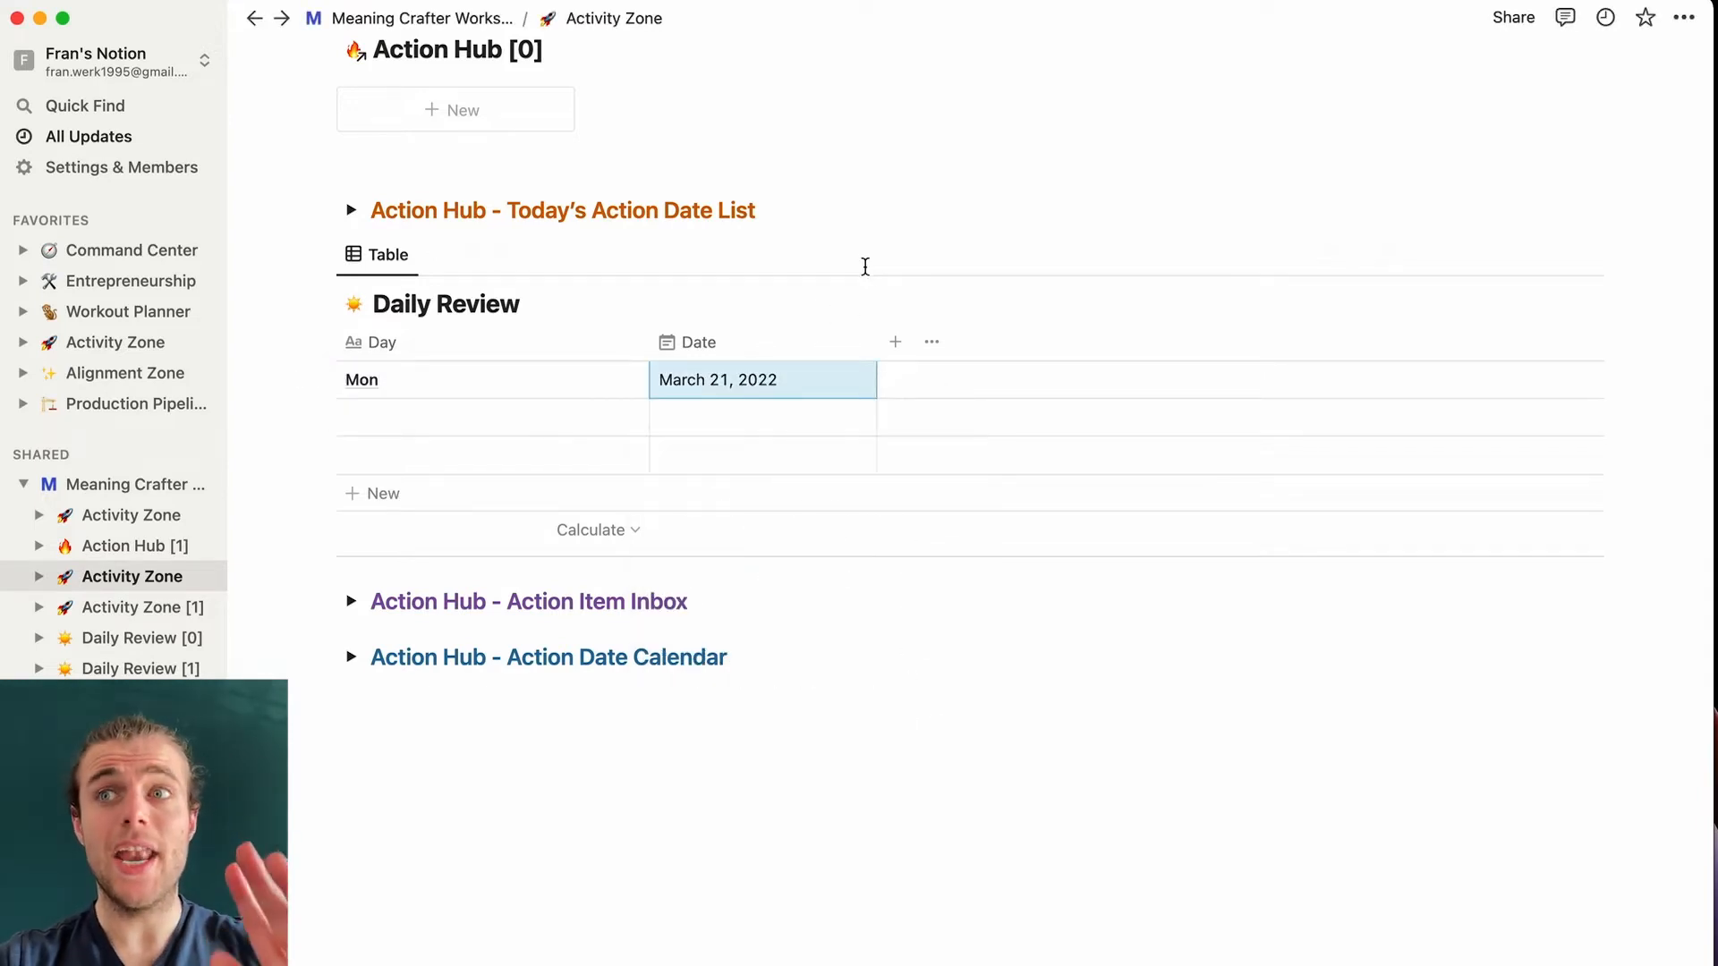
left_click_drag(647, 344, 494, 346)
left_click_drag(714, 345, 671, 346)
- Add a Number column named Health stastic
left_click(694, 345)
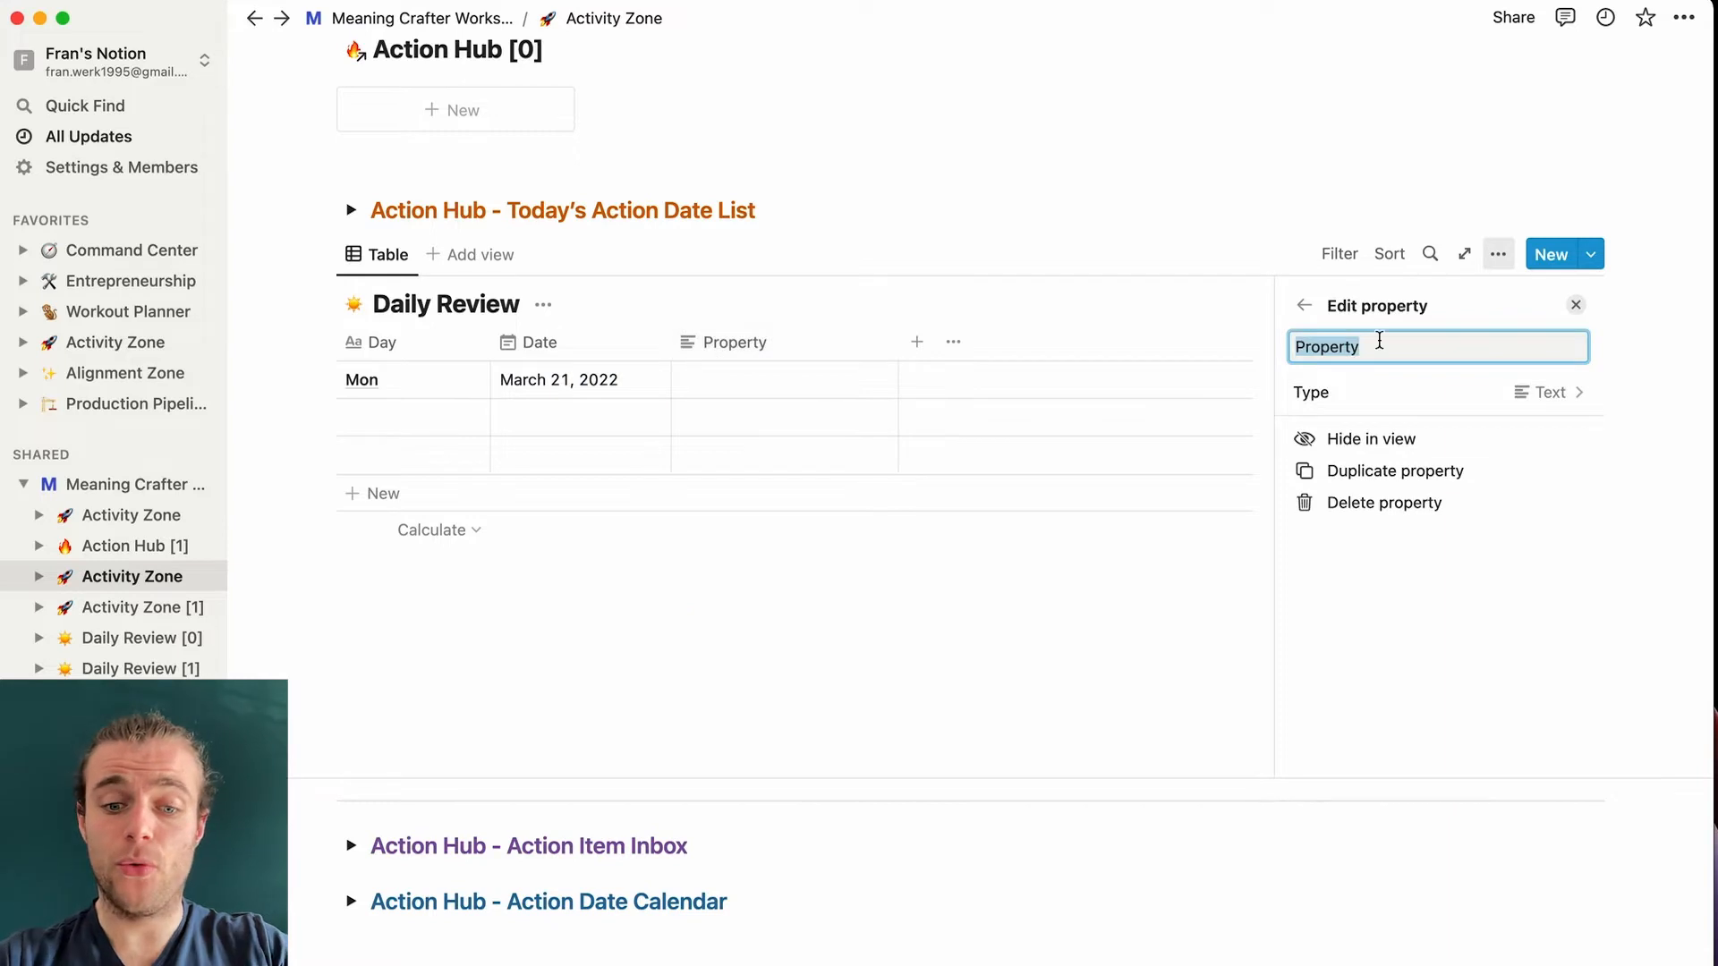
type("Heal")
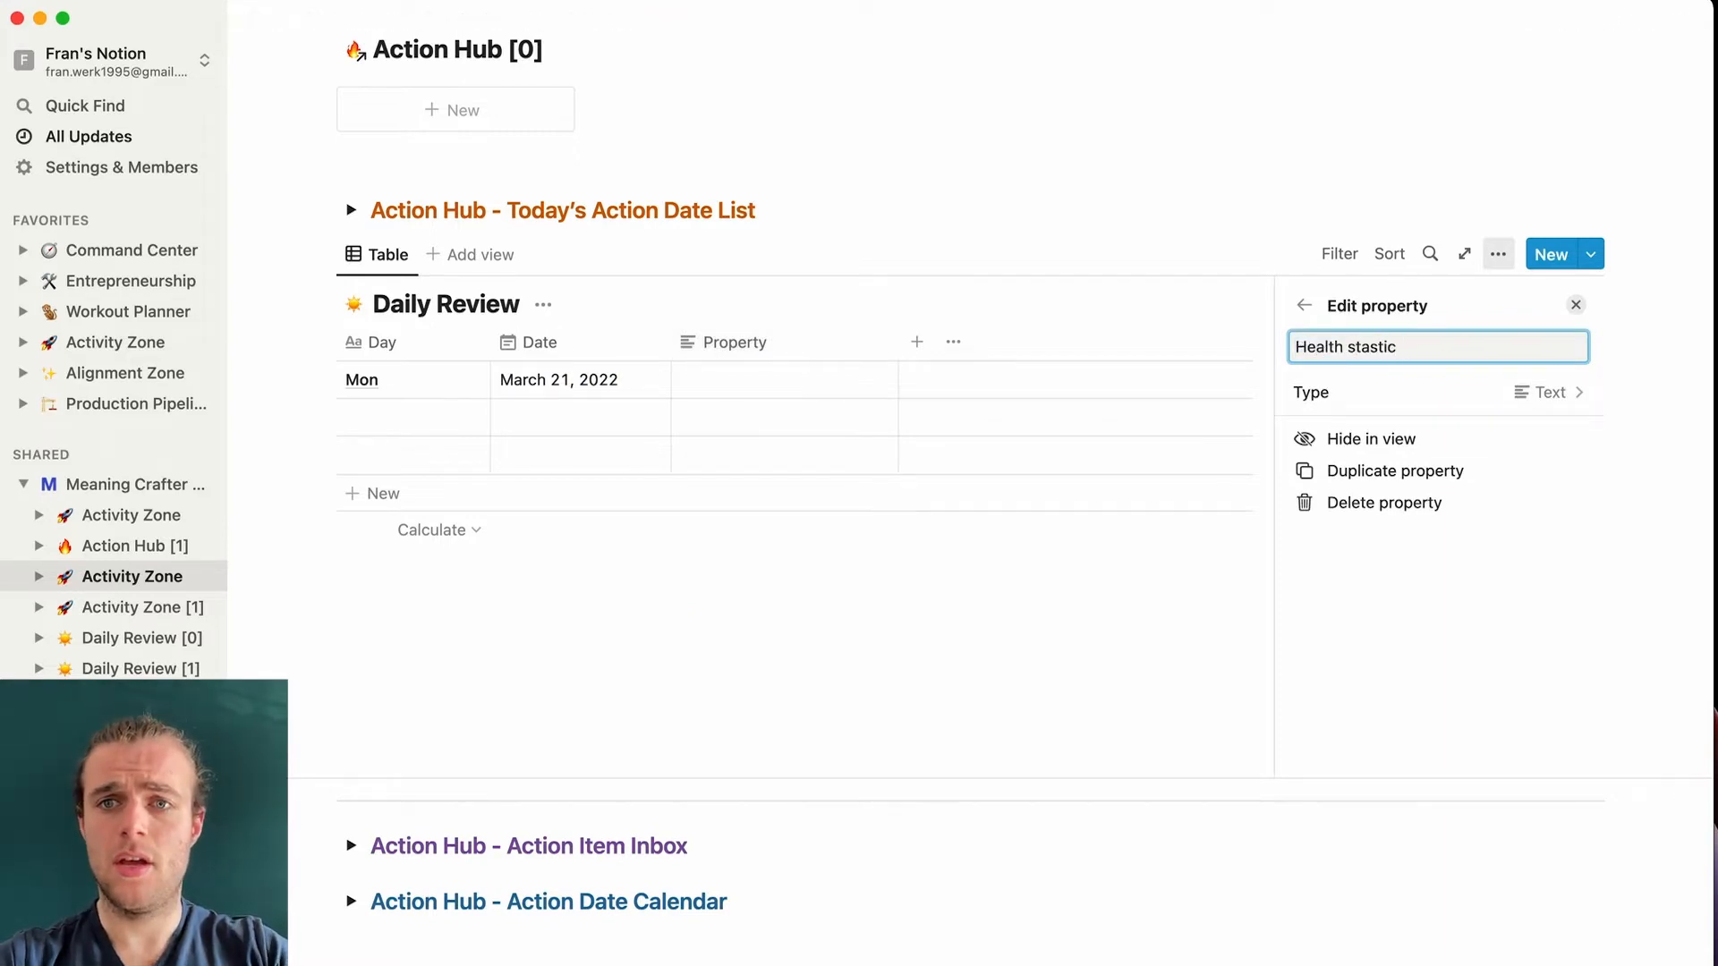
type("th stastic")
left_click(1496, 398)
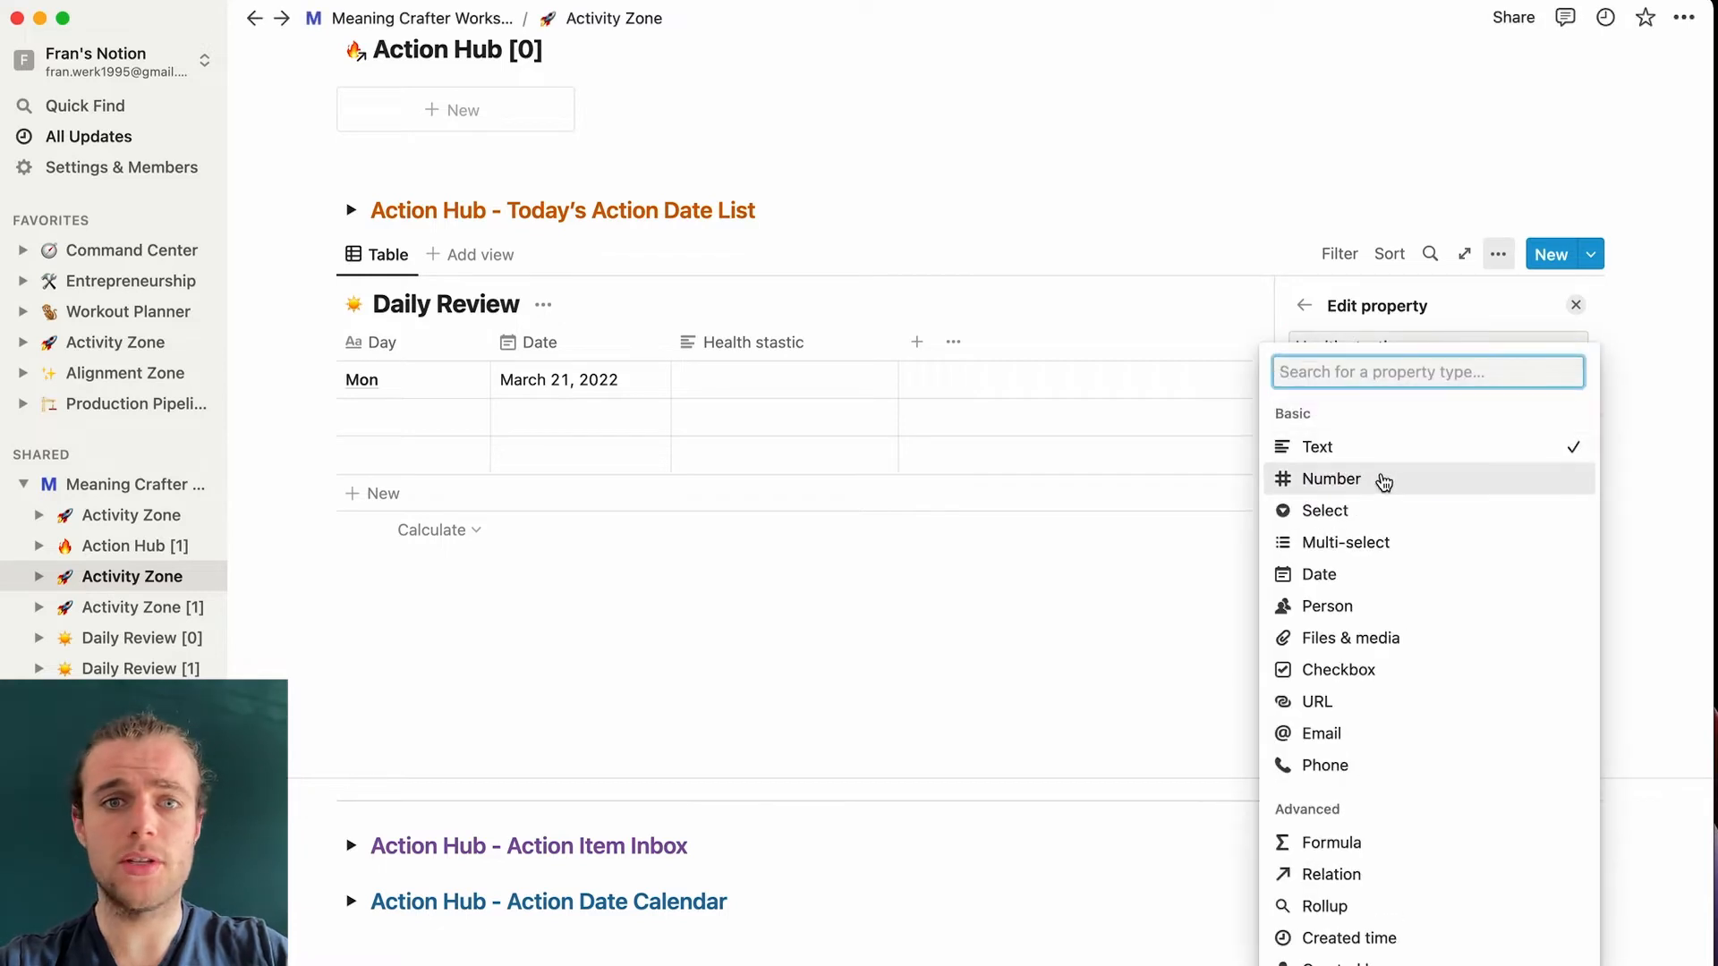
left_click(1330, 479)
- Add a Number column named Weight and narrow the Health stastic column
left_click(1158, 349)
left_click(918, 342)
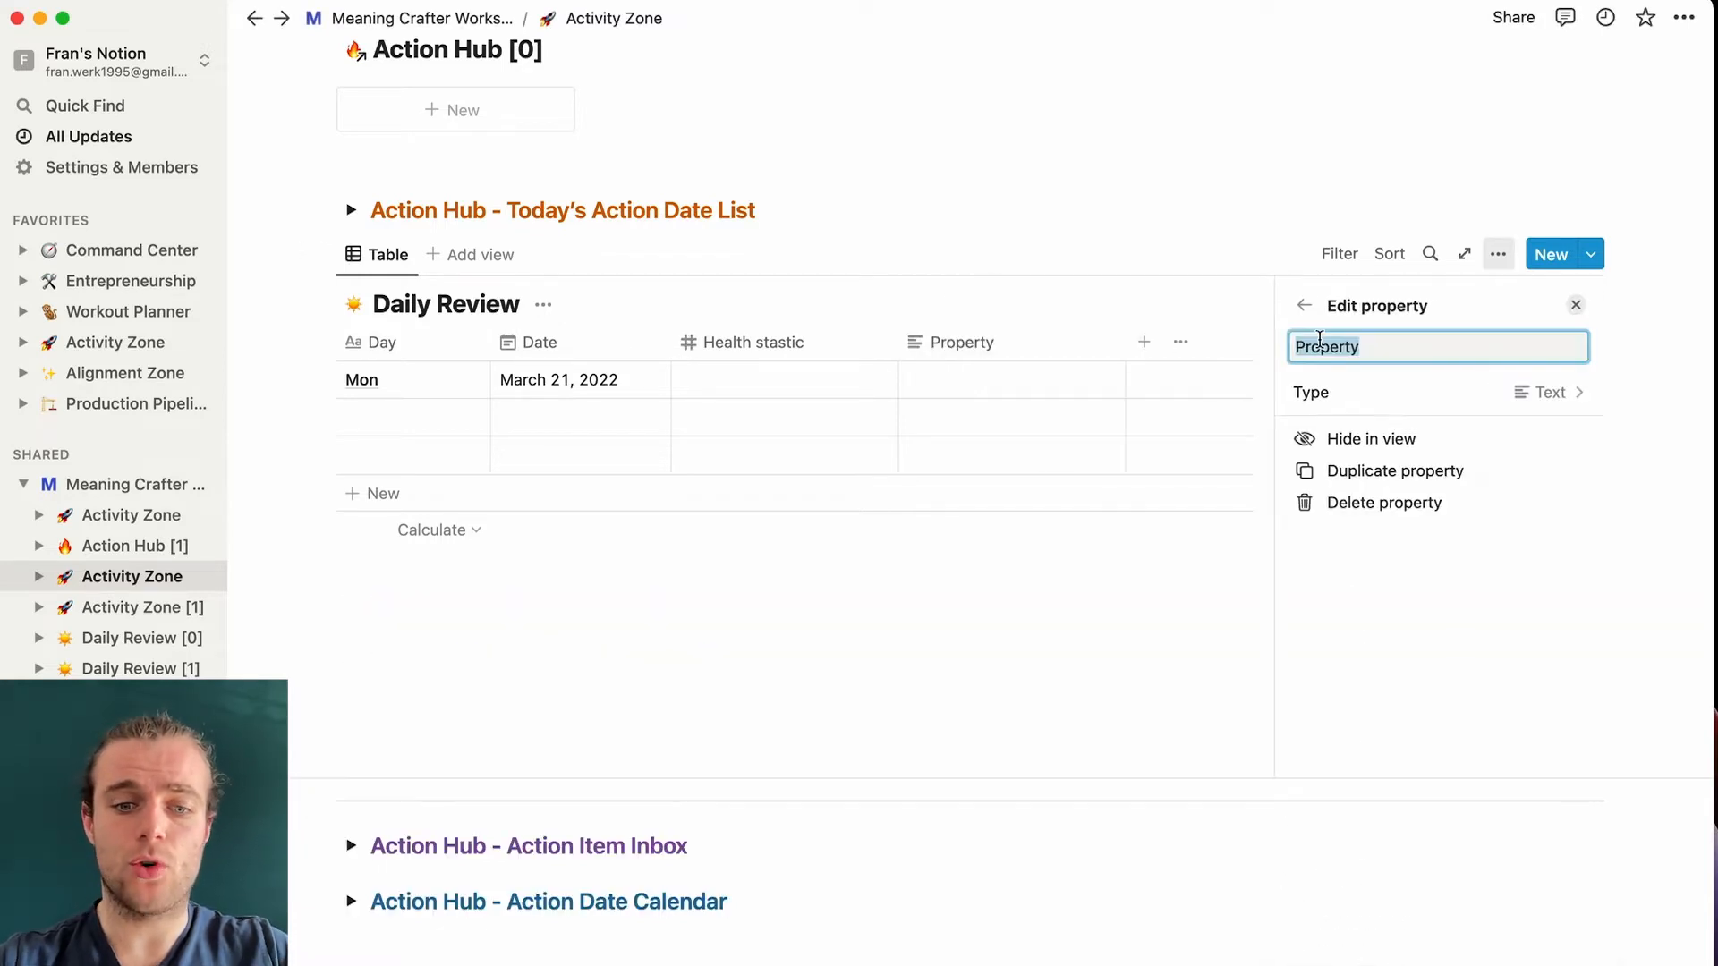
type("Weig")
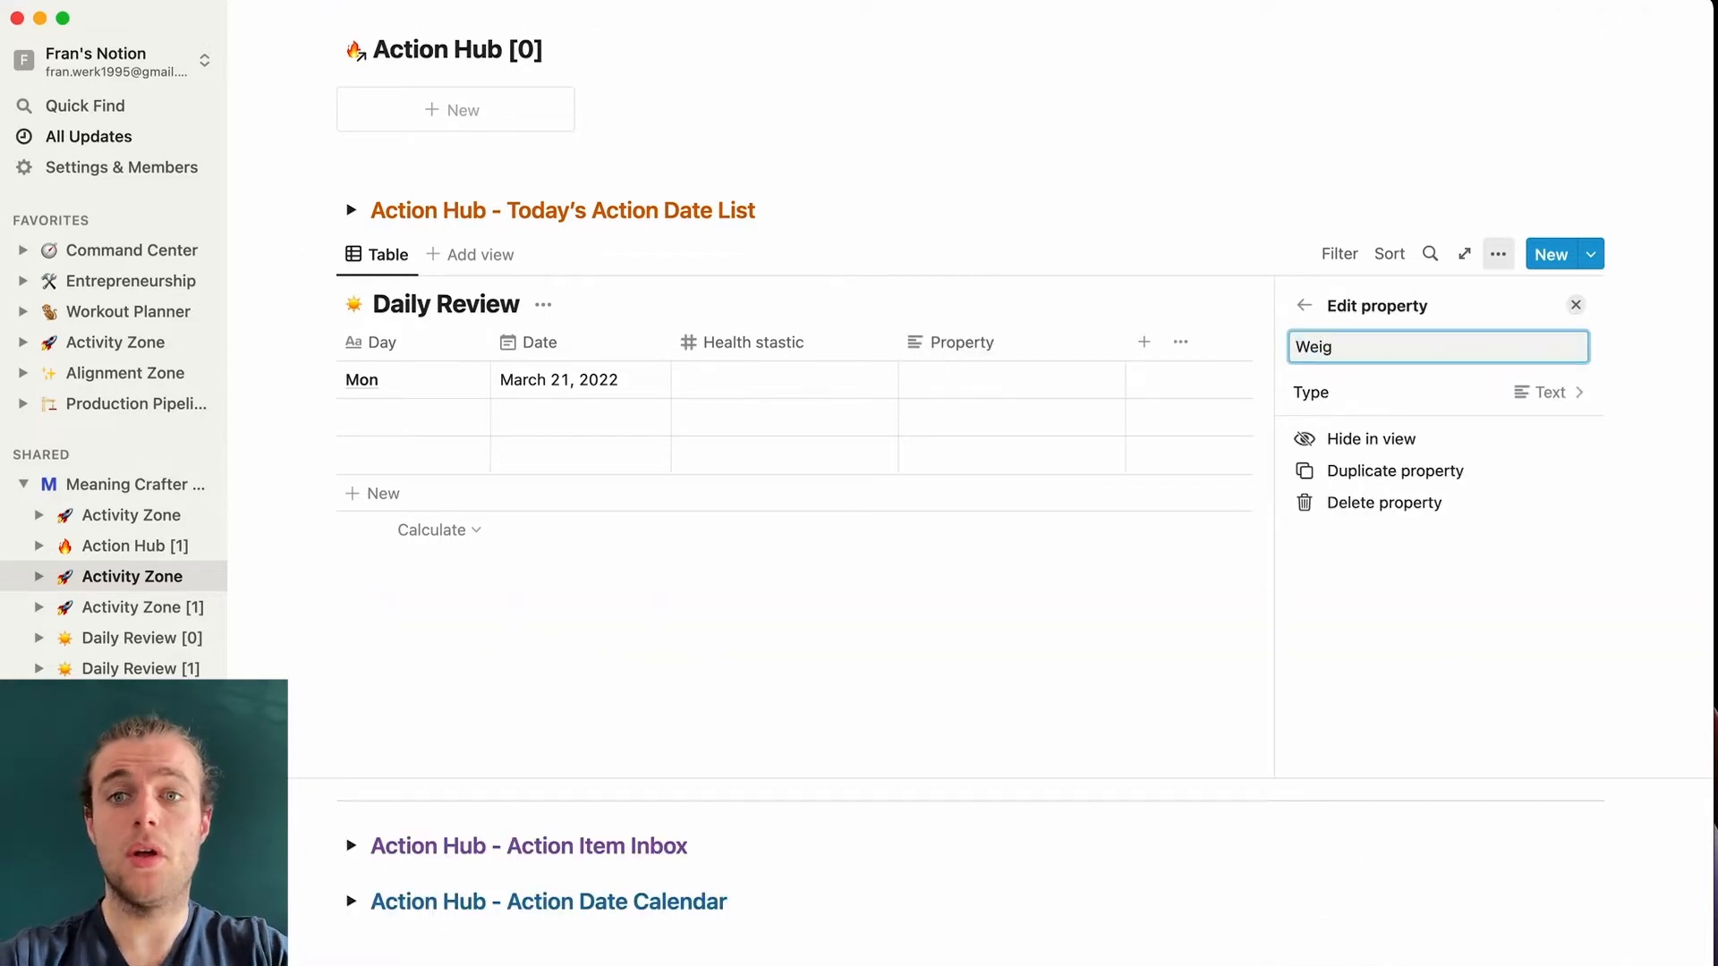
type("tht")
left_click(1533, 392)
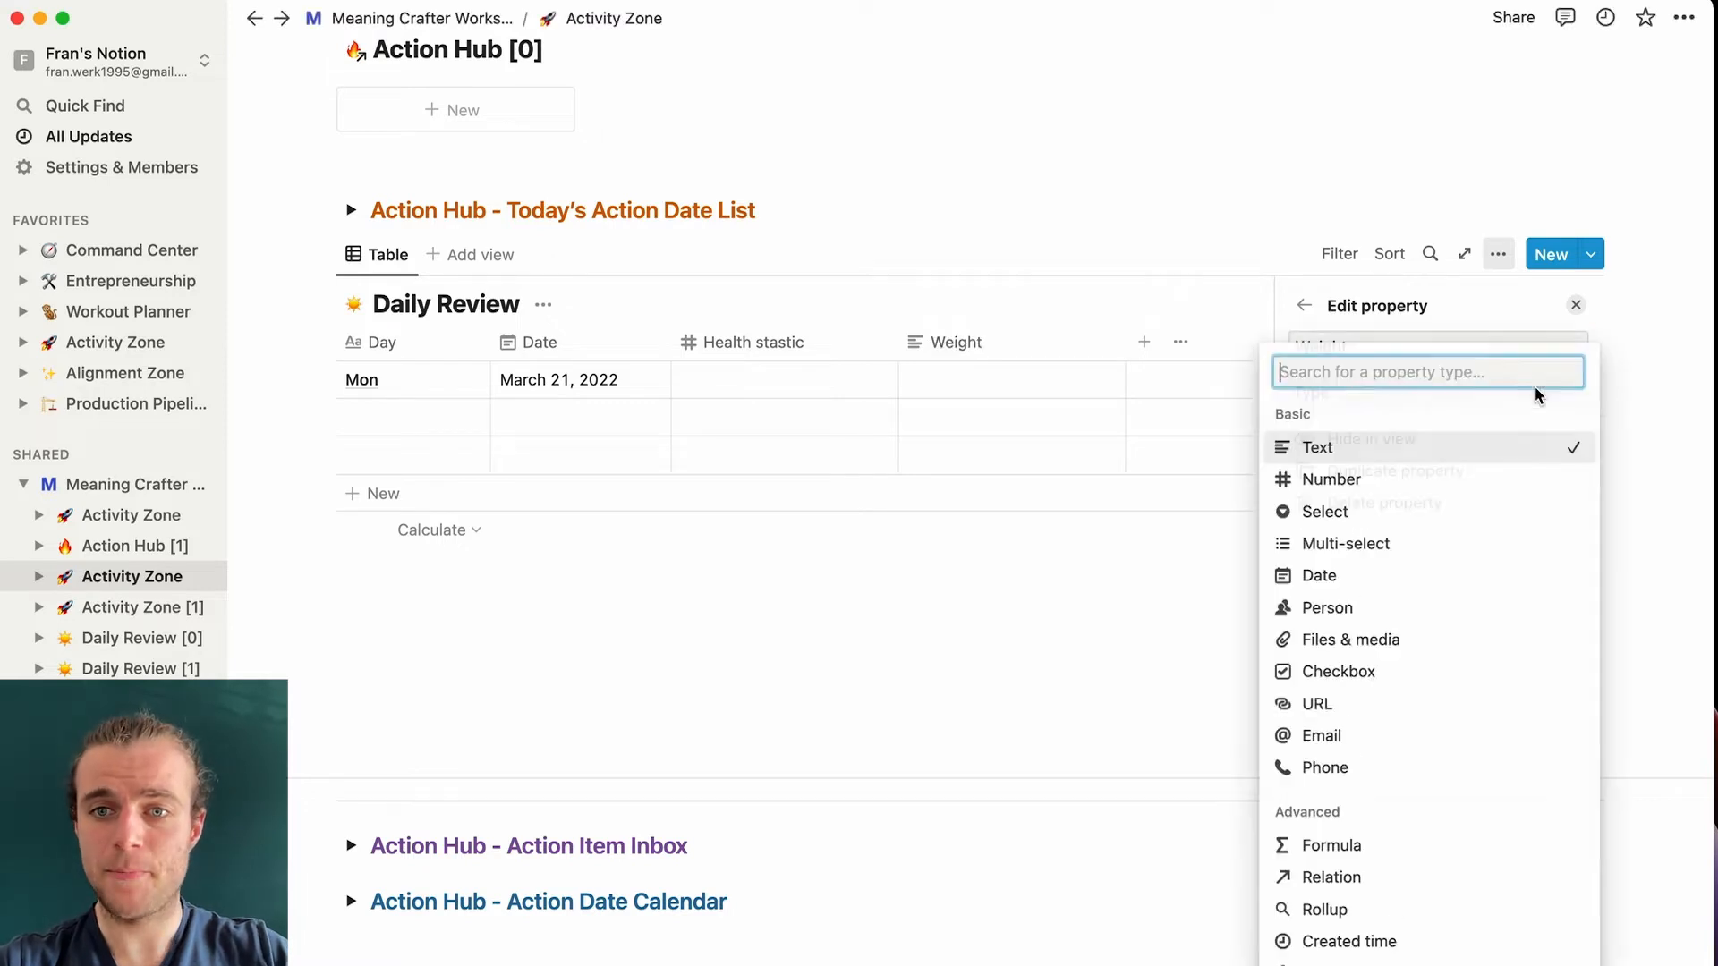
left_click(1359, 483)
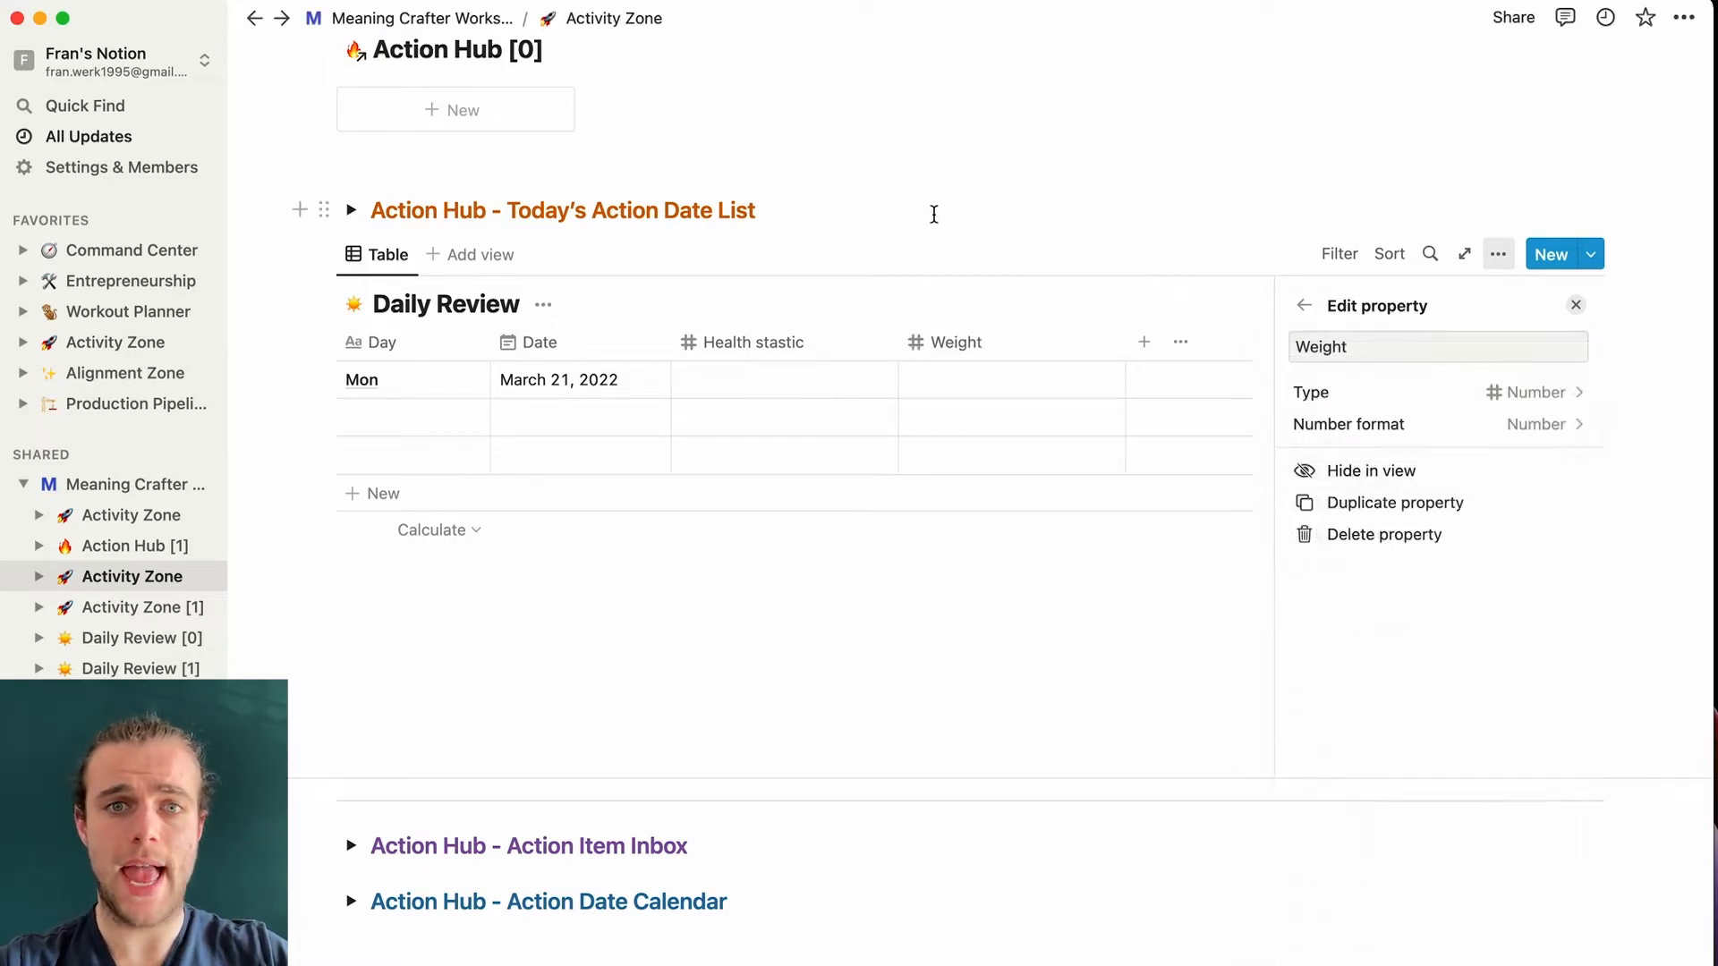
left_click(934, 219)
left_click_drag(898, 336, 825, 338)
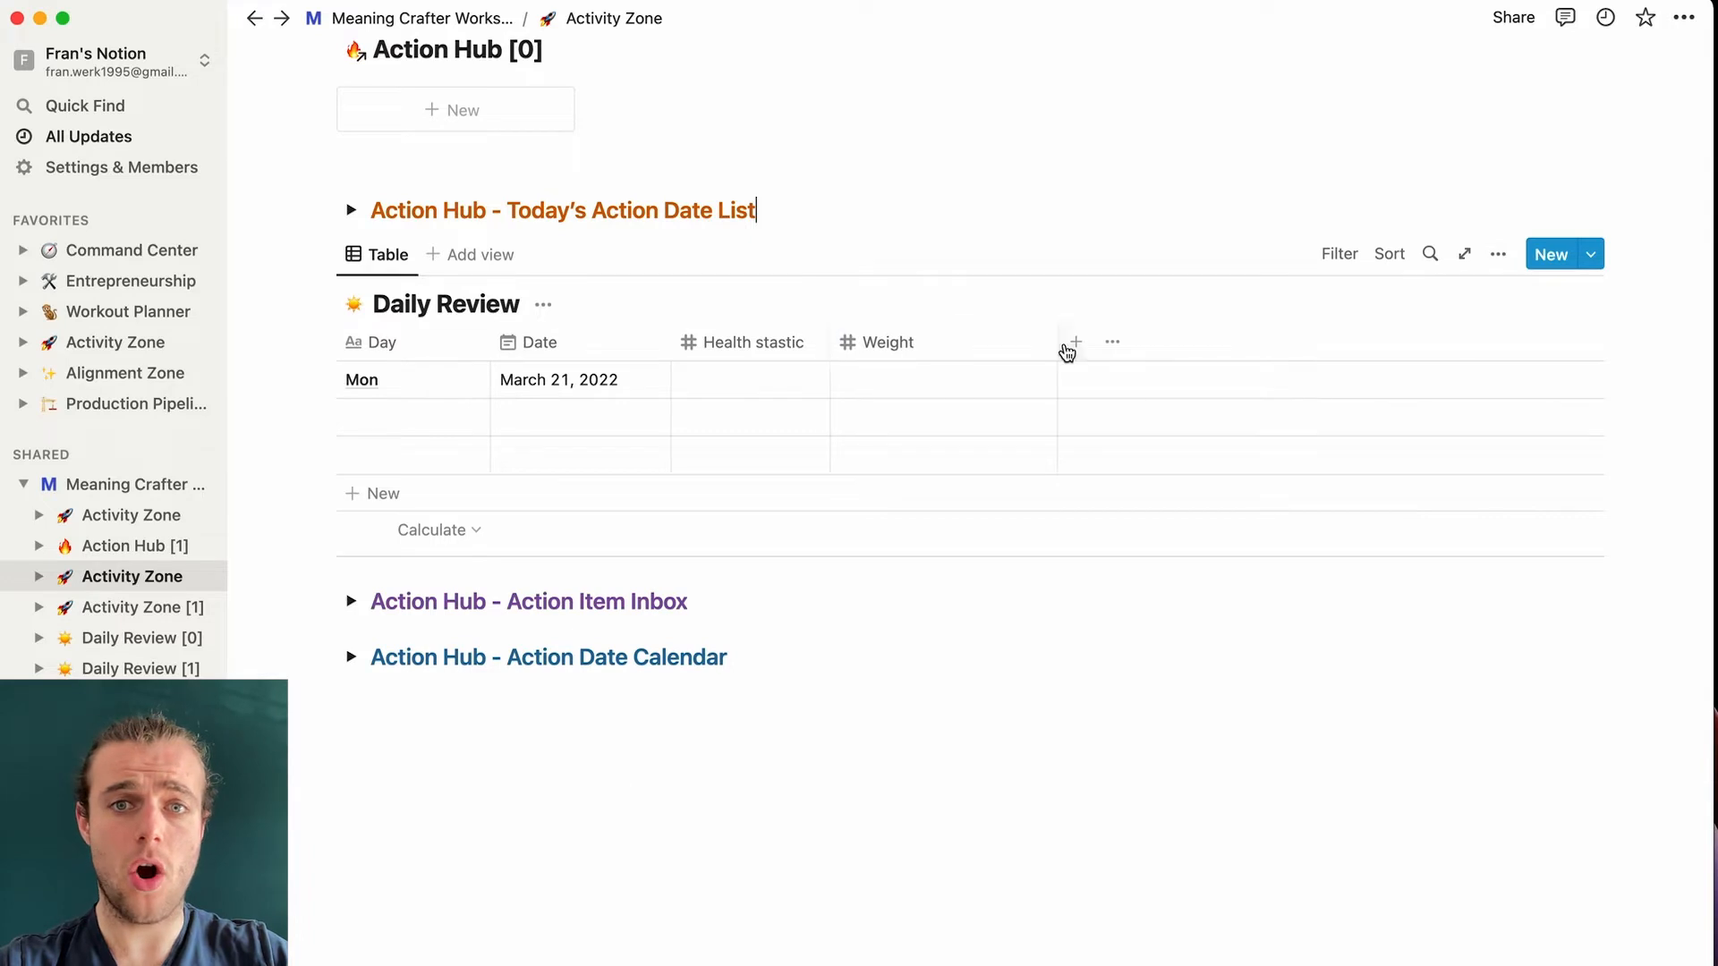
- Narrow the Weight column and add a Number column named Output
left_click_drag(1059, 341, 967, 344)
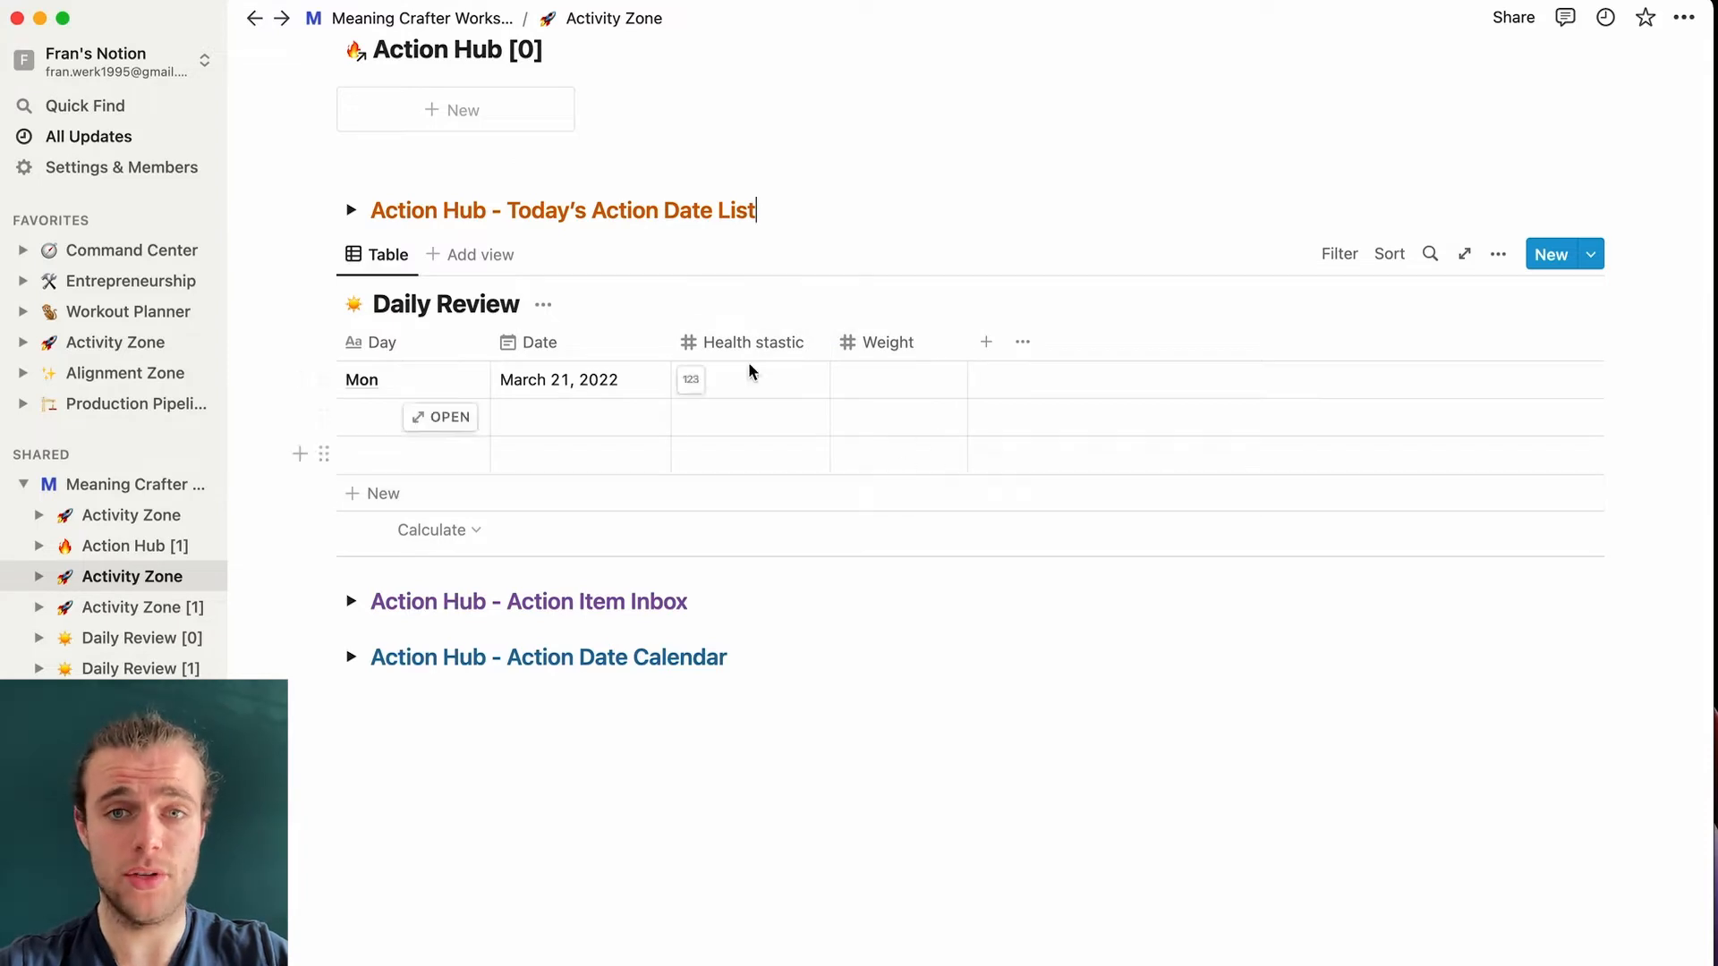
left_click(986, 342)
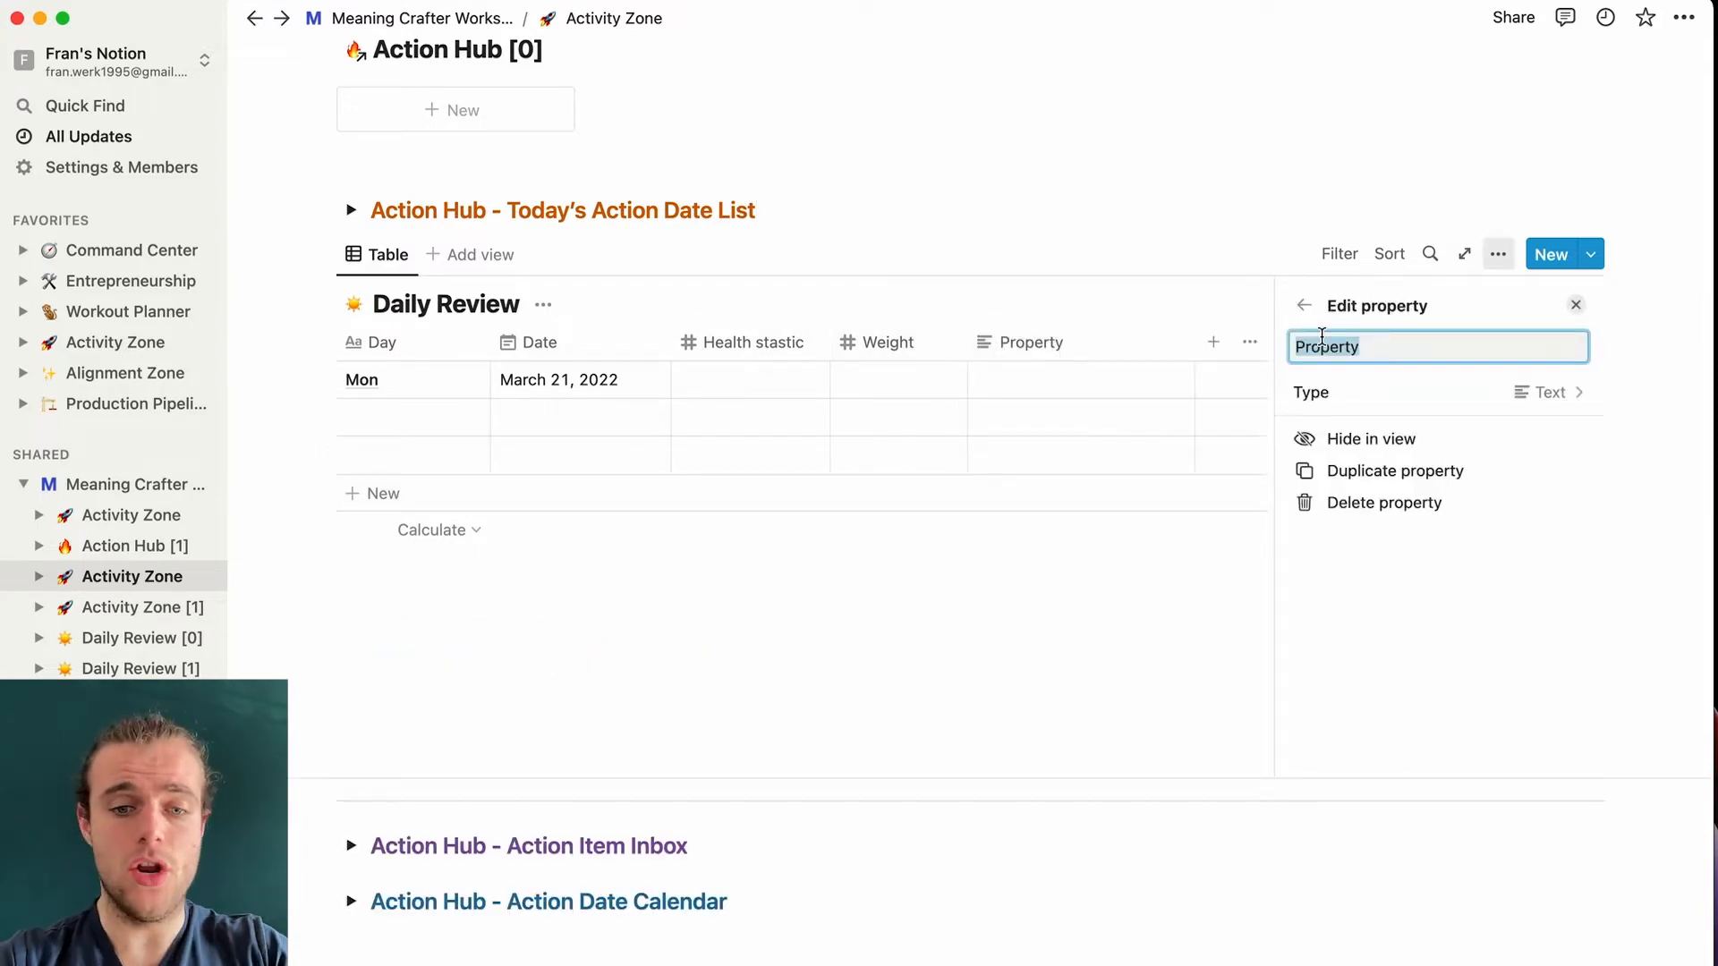
type("Output")
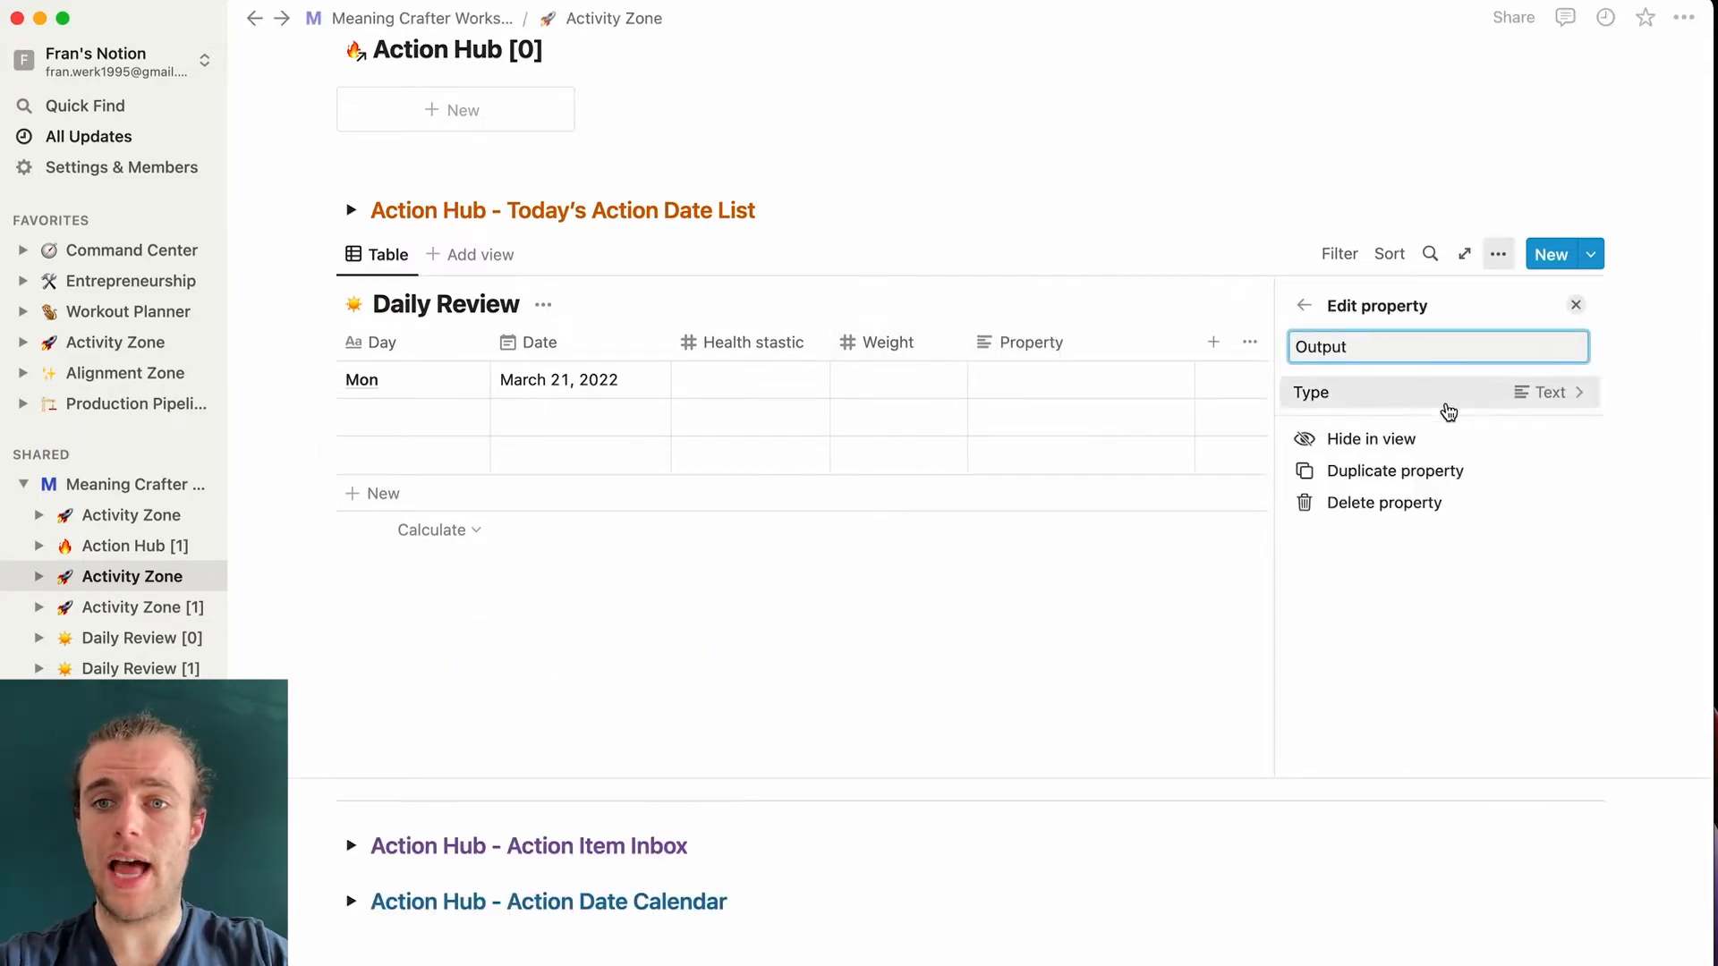
left_click(1448, 407)
left_click(1388, 477)
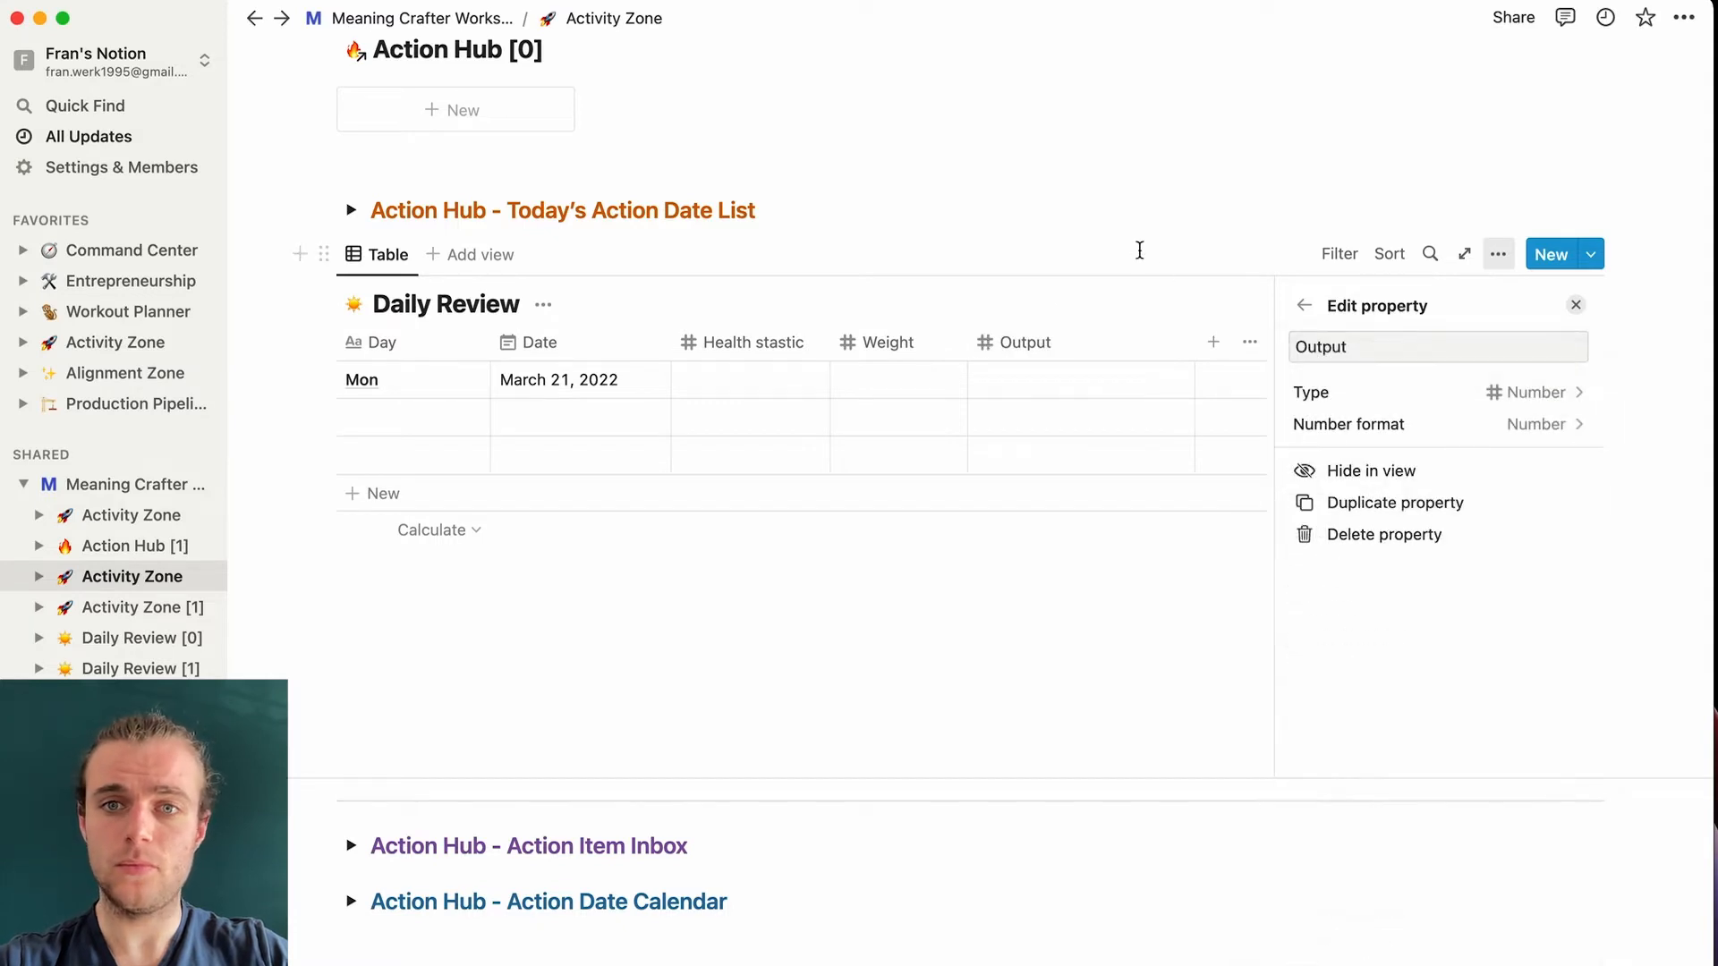
left_click(1139, 250)
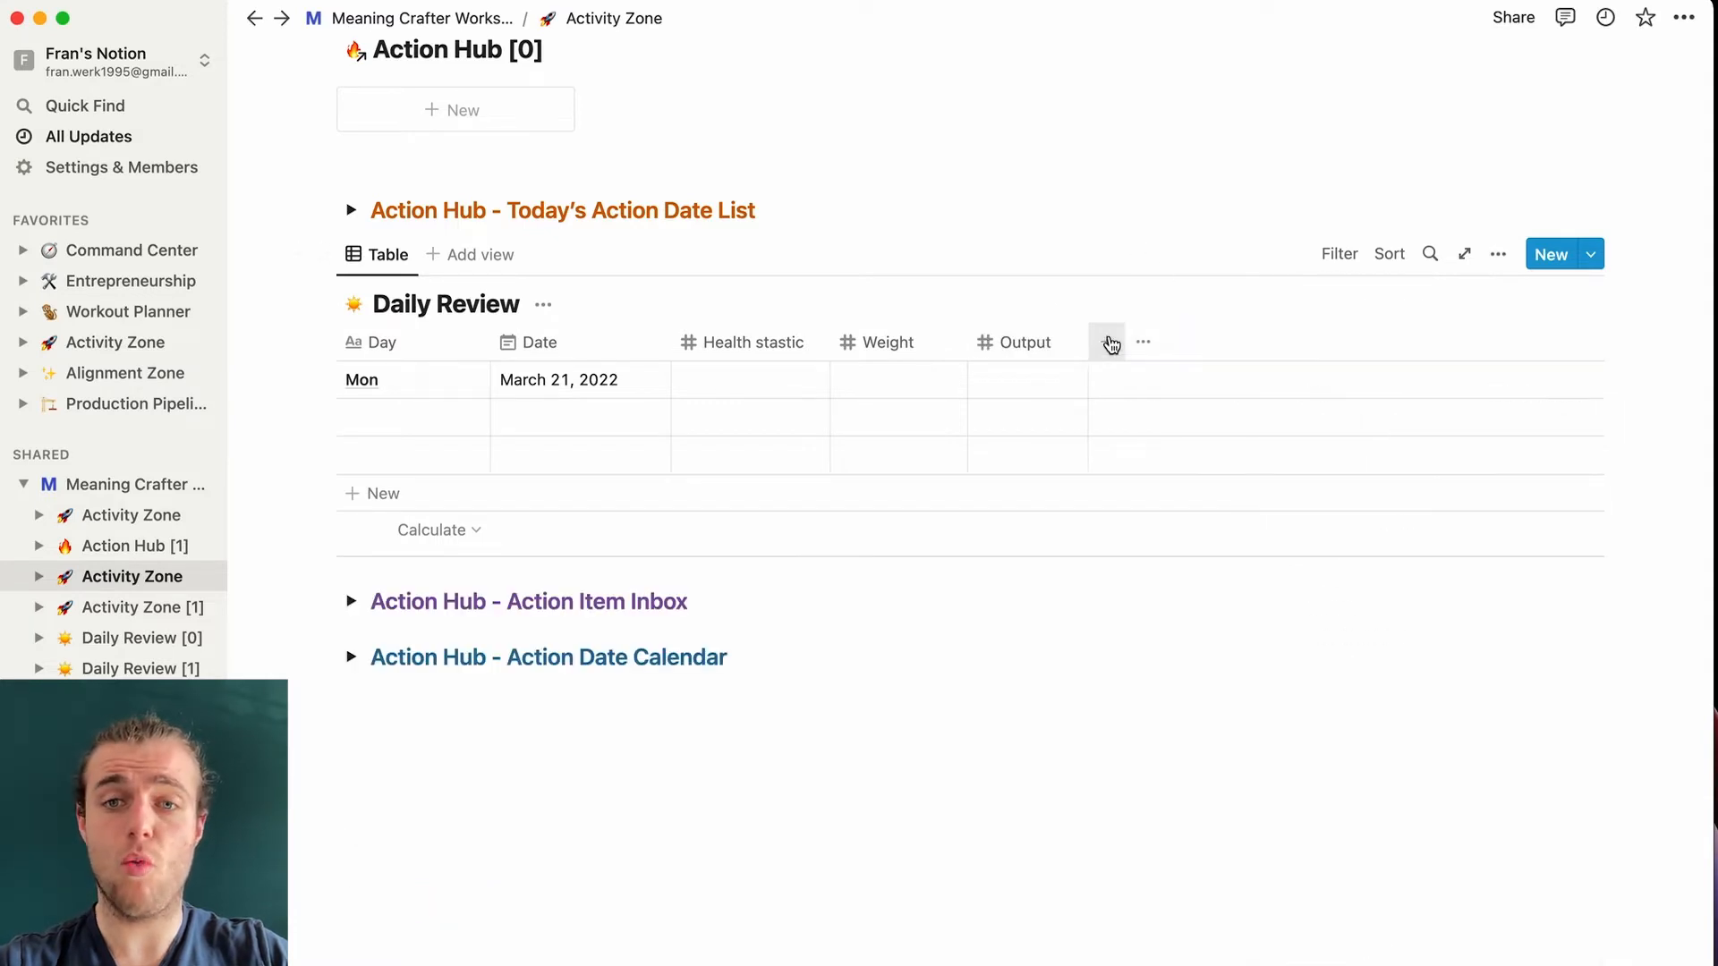
- Add a new column renamed On schedule, set it to Number, and narrow it
left_click(1110, 345)
key("Escape")
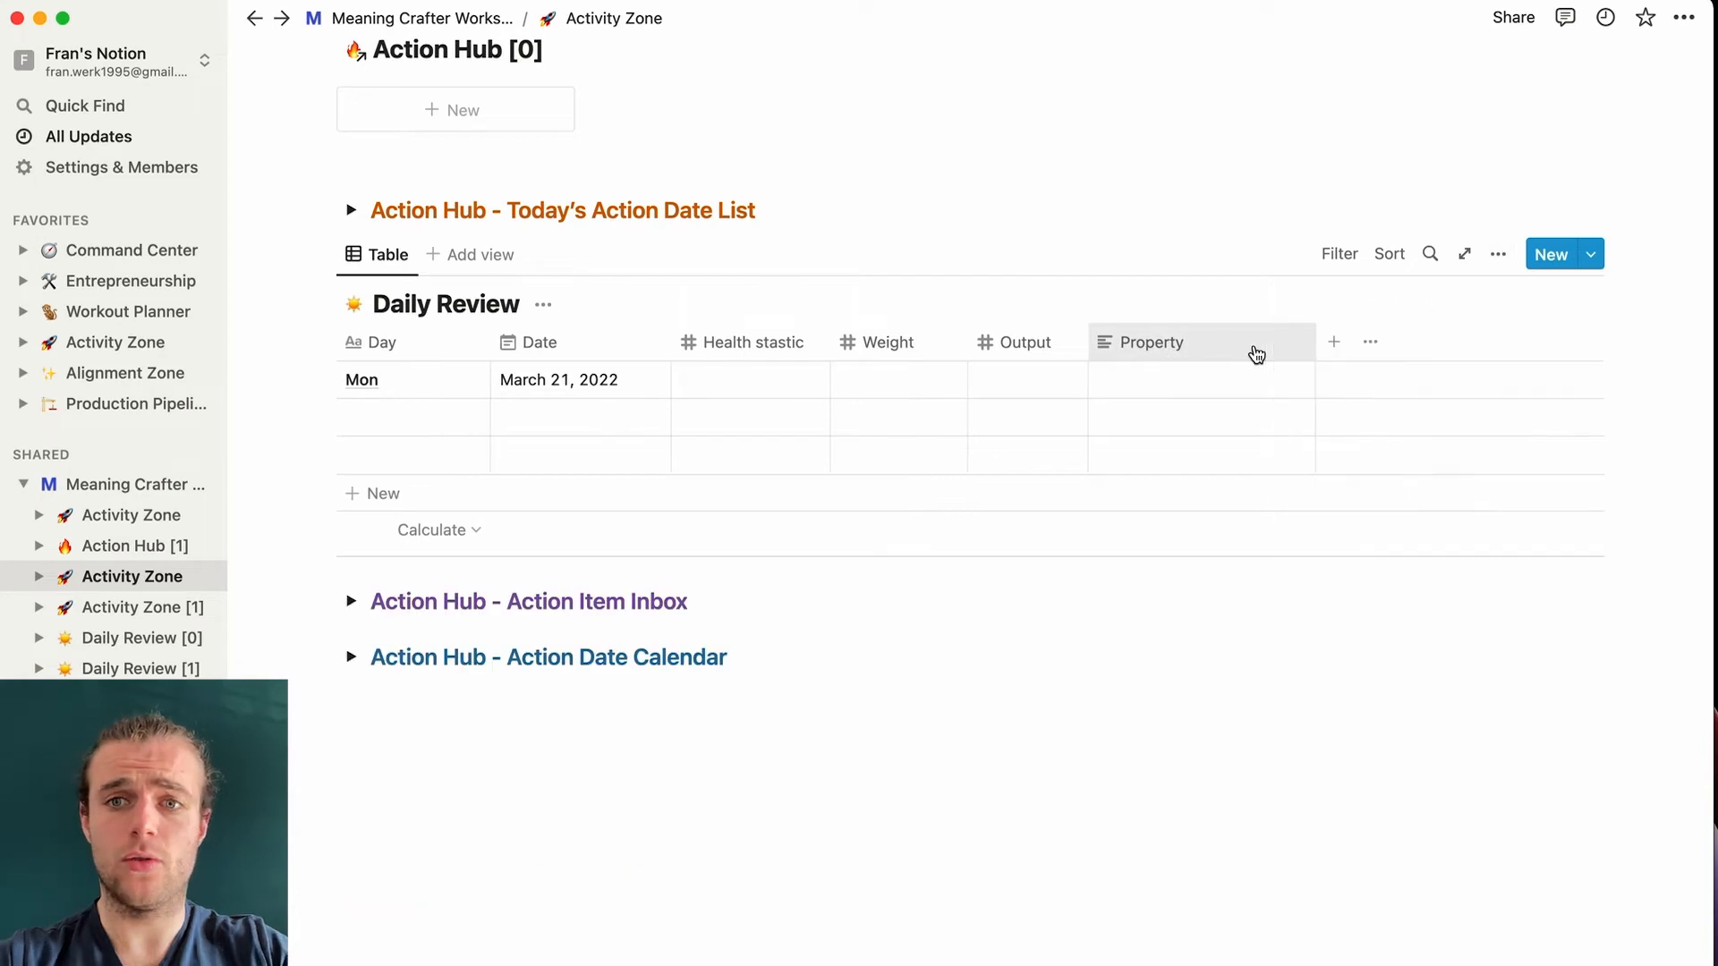
left_click(1235, 351)
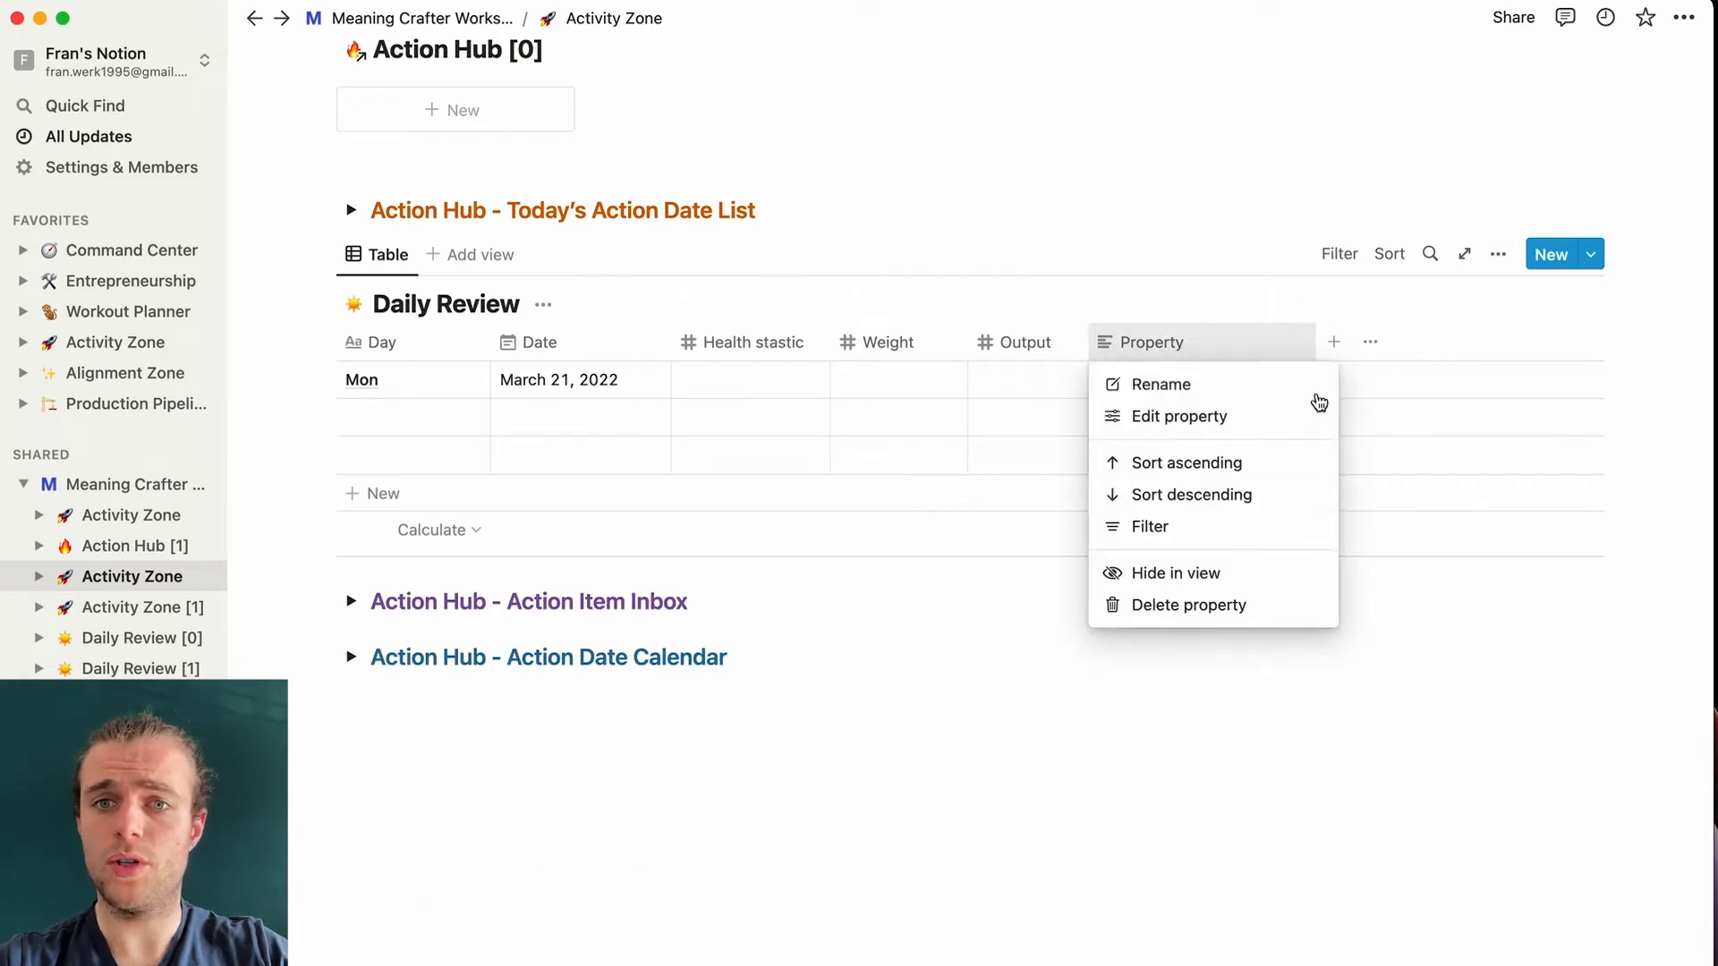
left_click(1183, 391)
left_click_drag(1388, 349, 1285, 348)
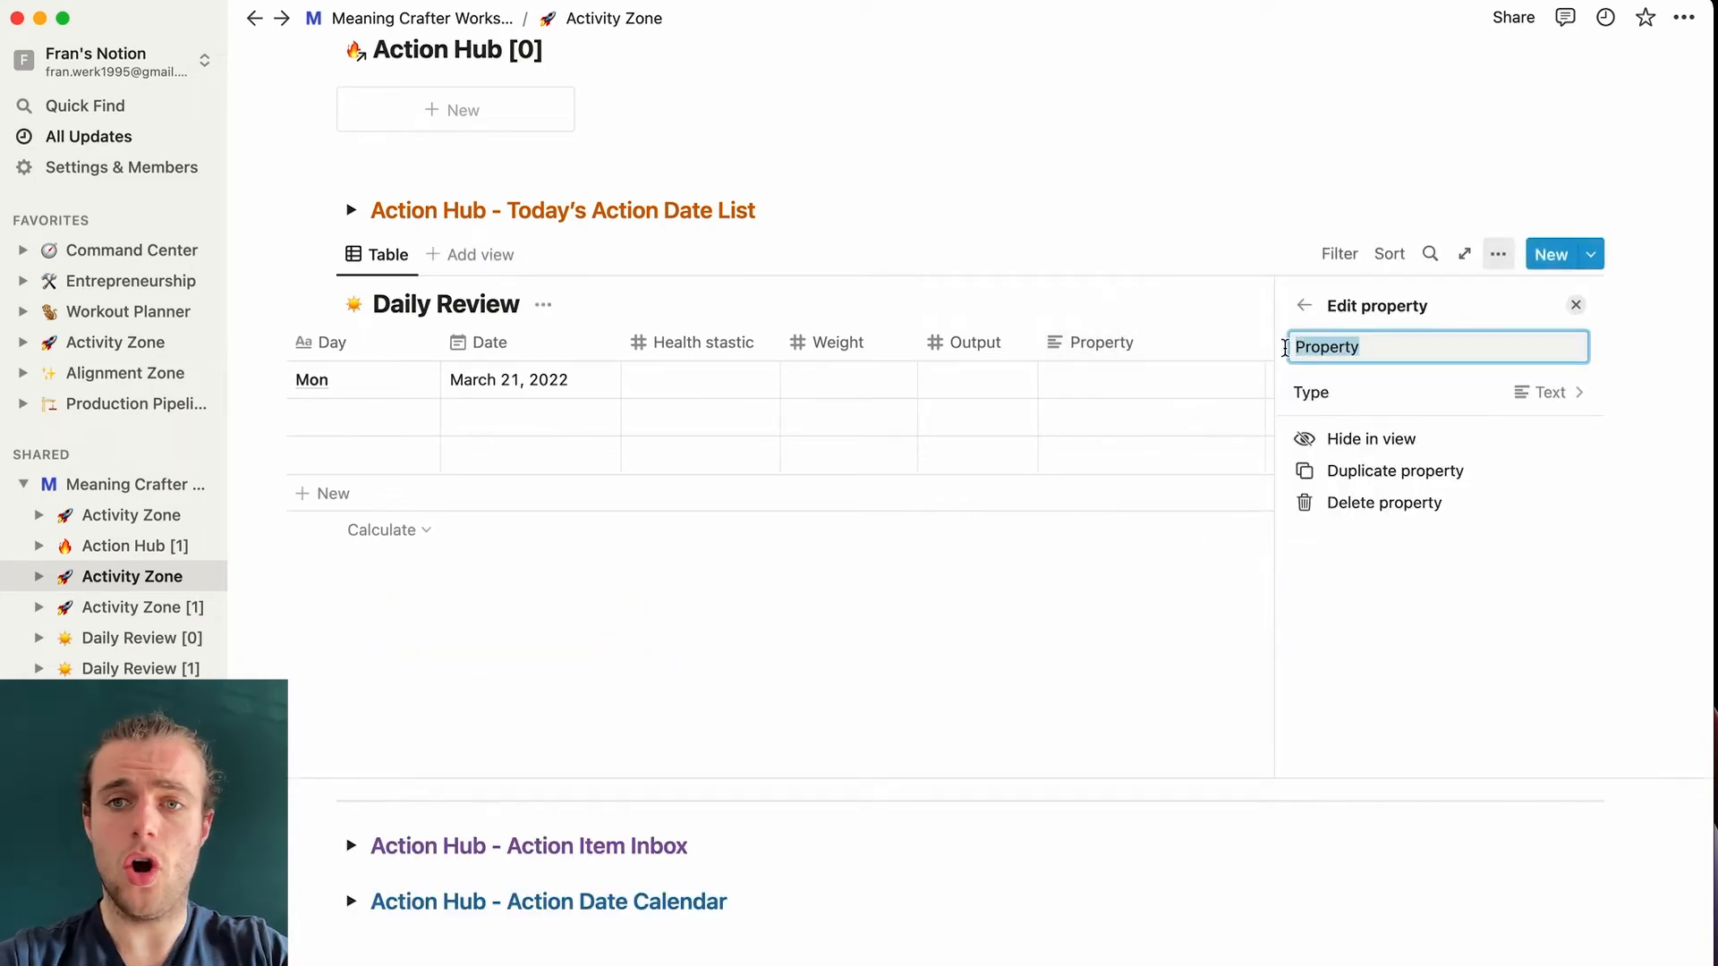
type("ON schedl")
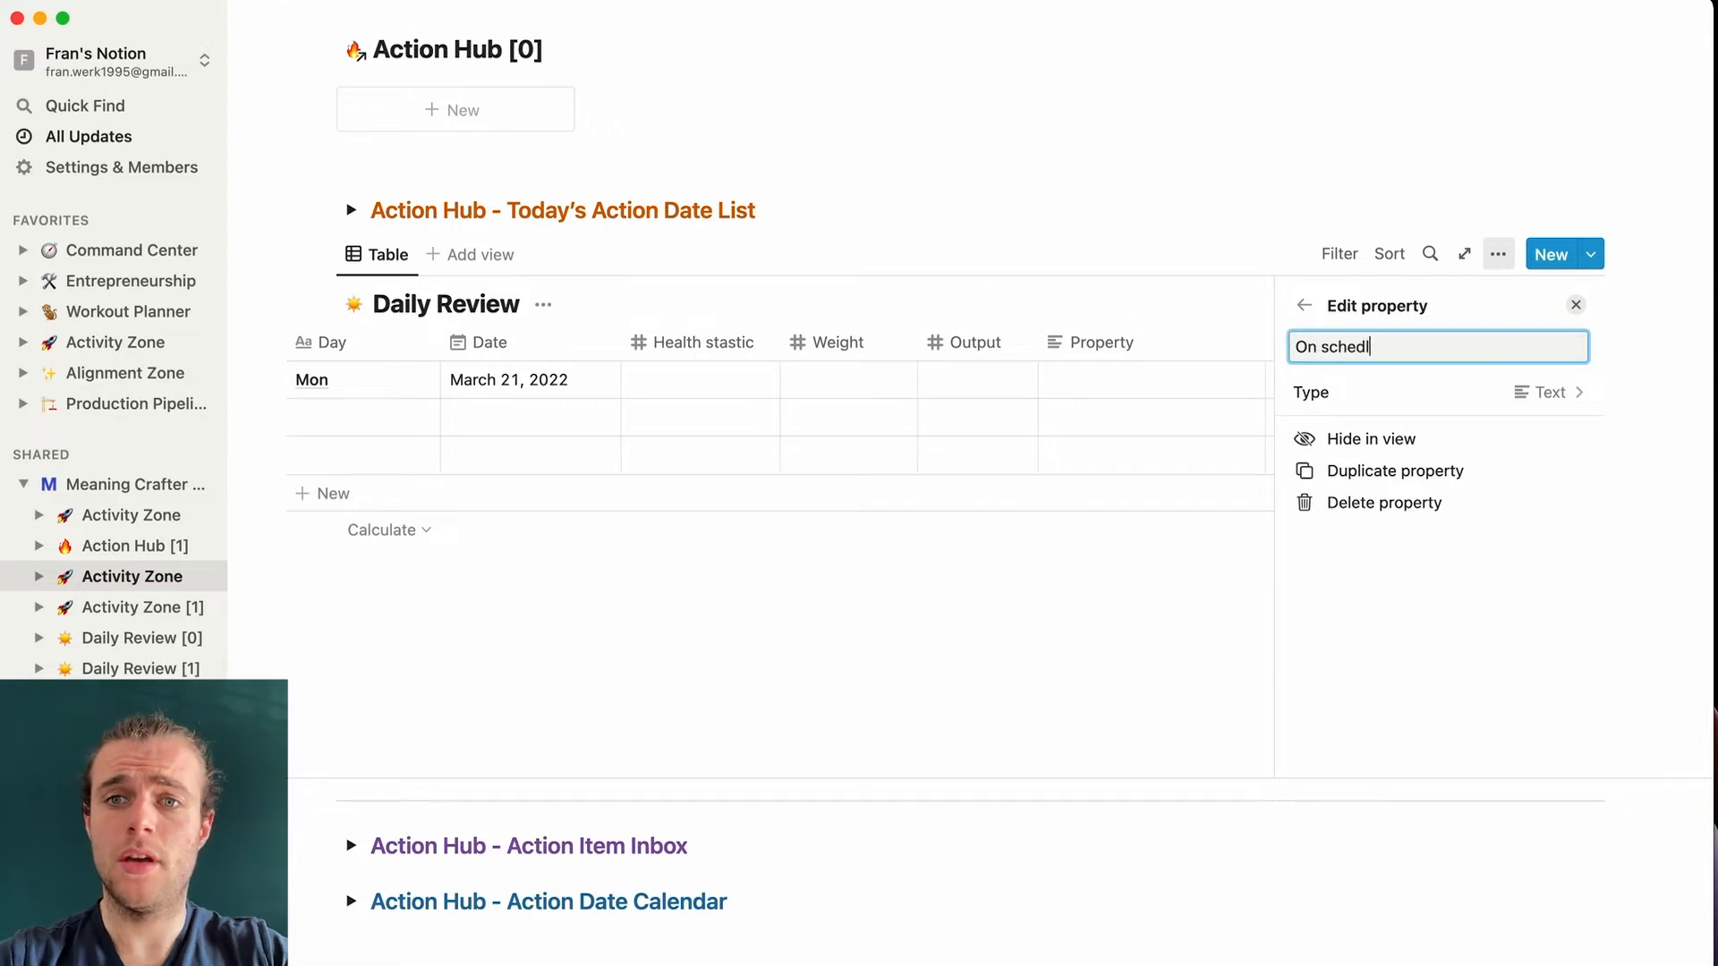
key("BackSpace")
type("ule")
key("Return")
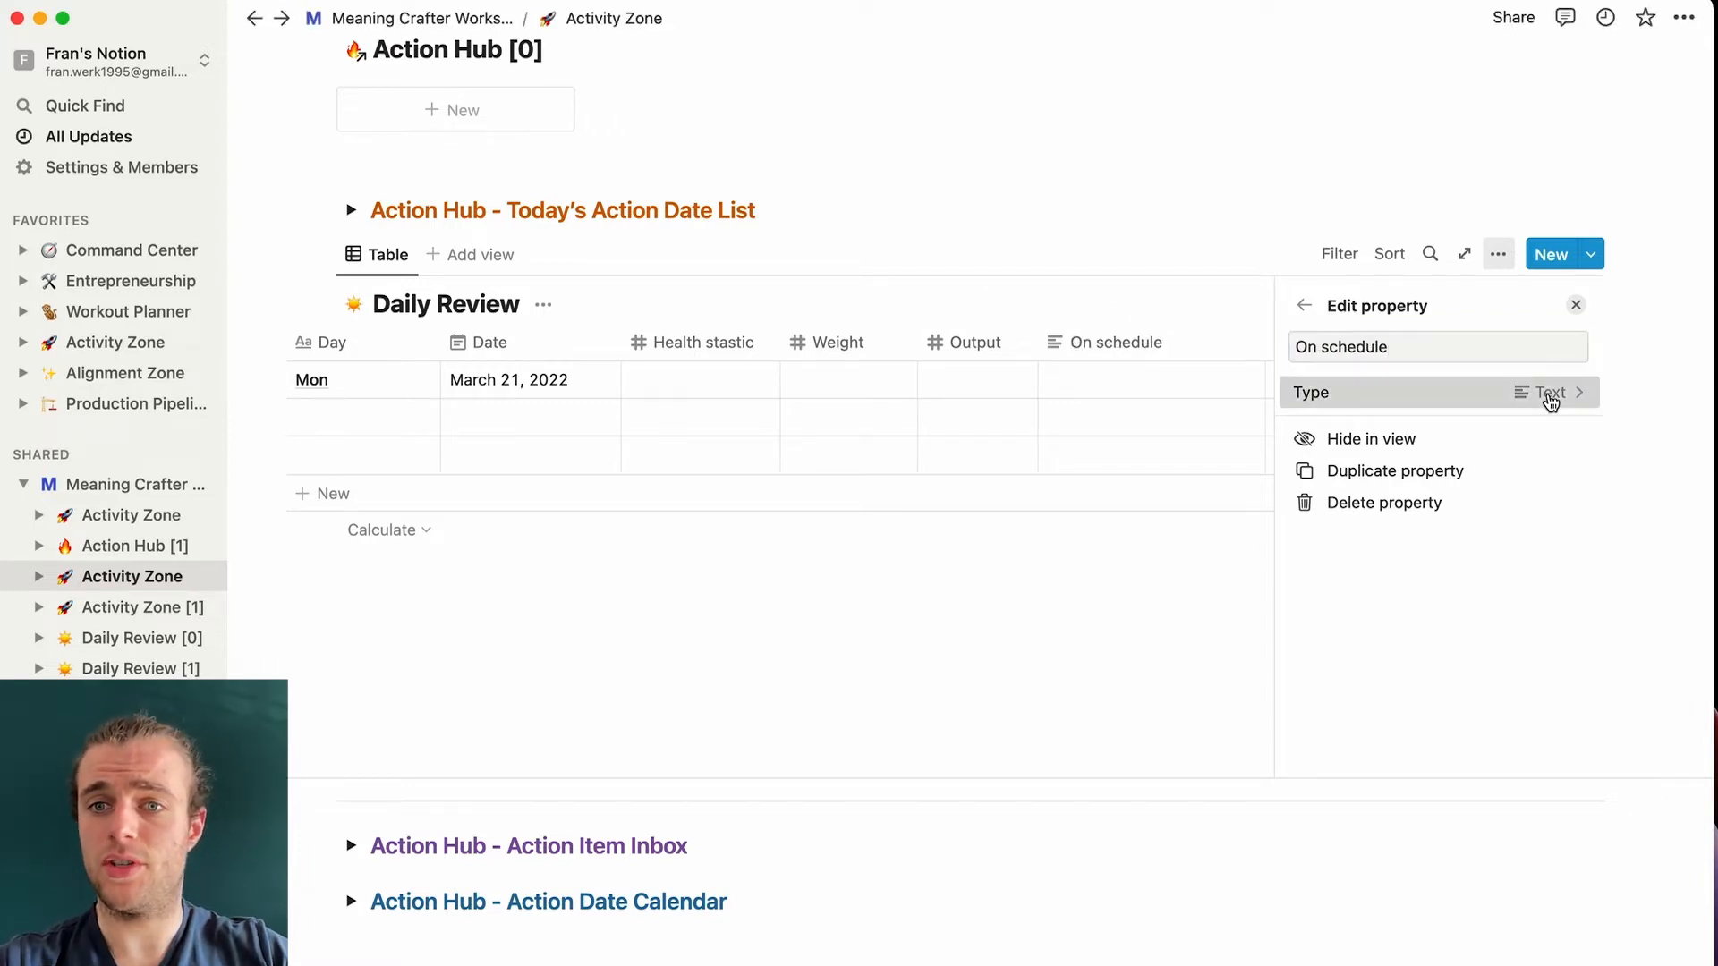
left_click(1549, 392)
left_click(1383, 481)
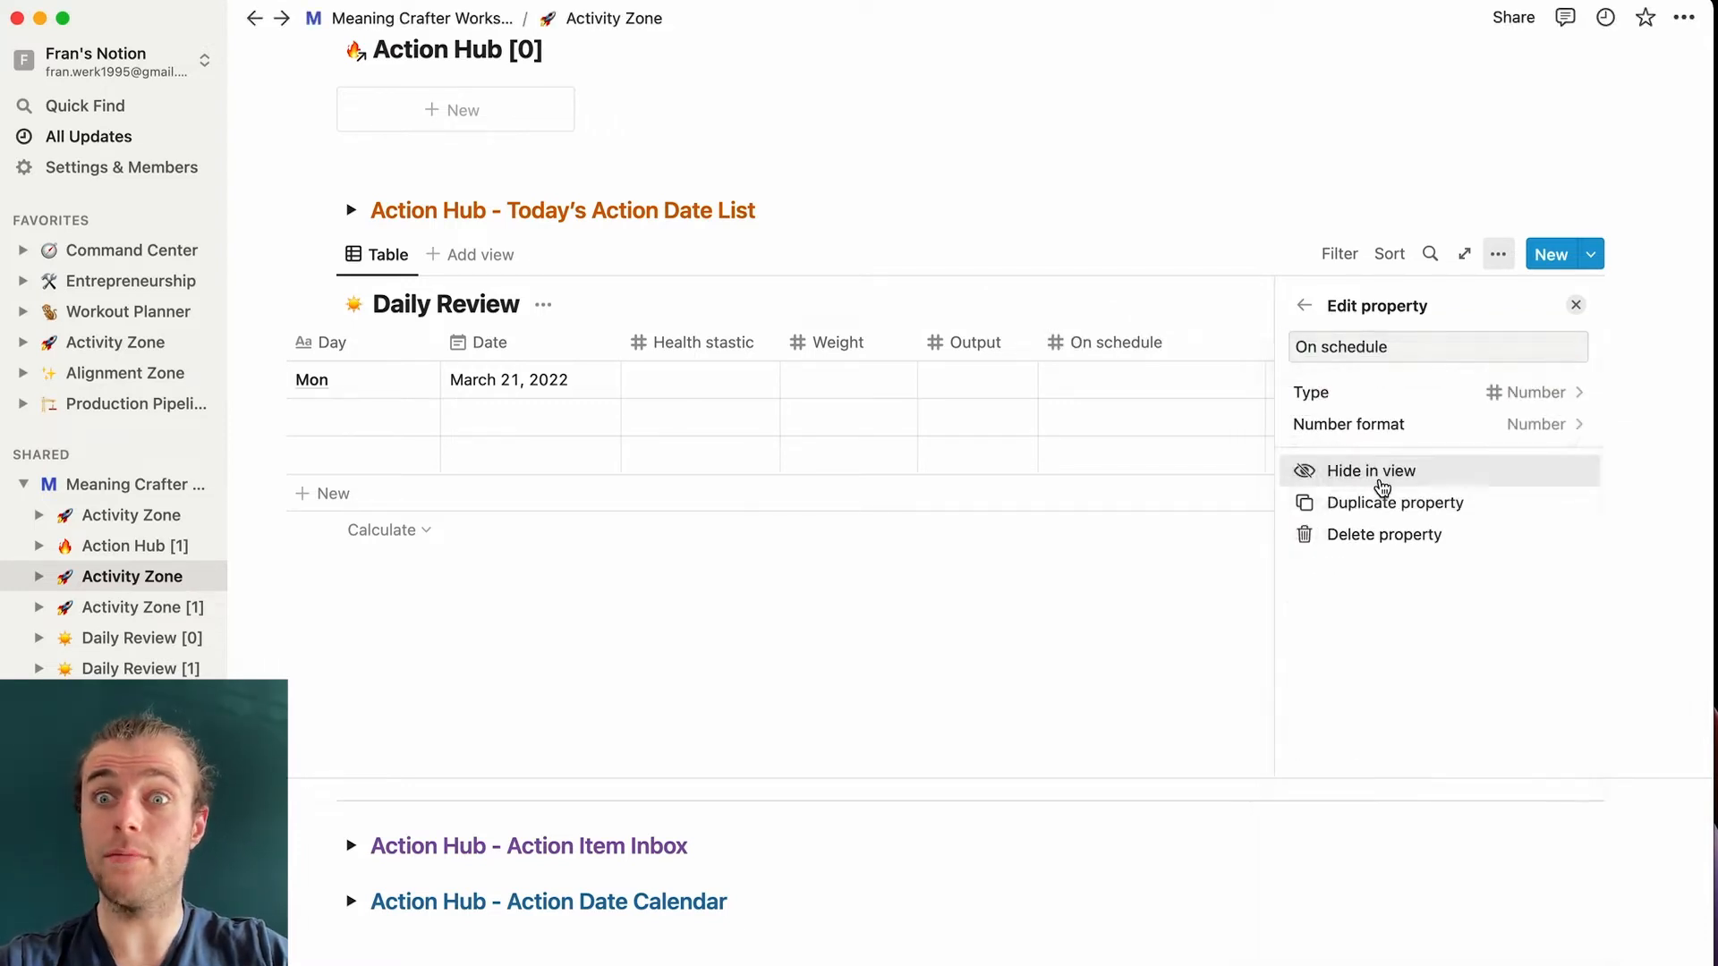
left_click(1100, 242)
left_click_drag(1311, 341, 1240, 342)
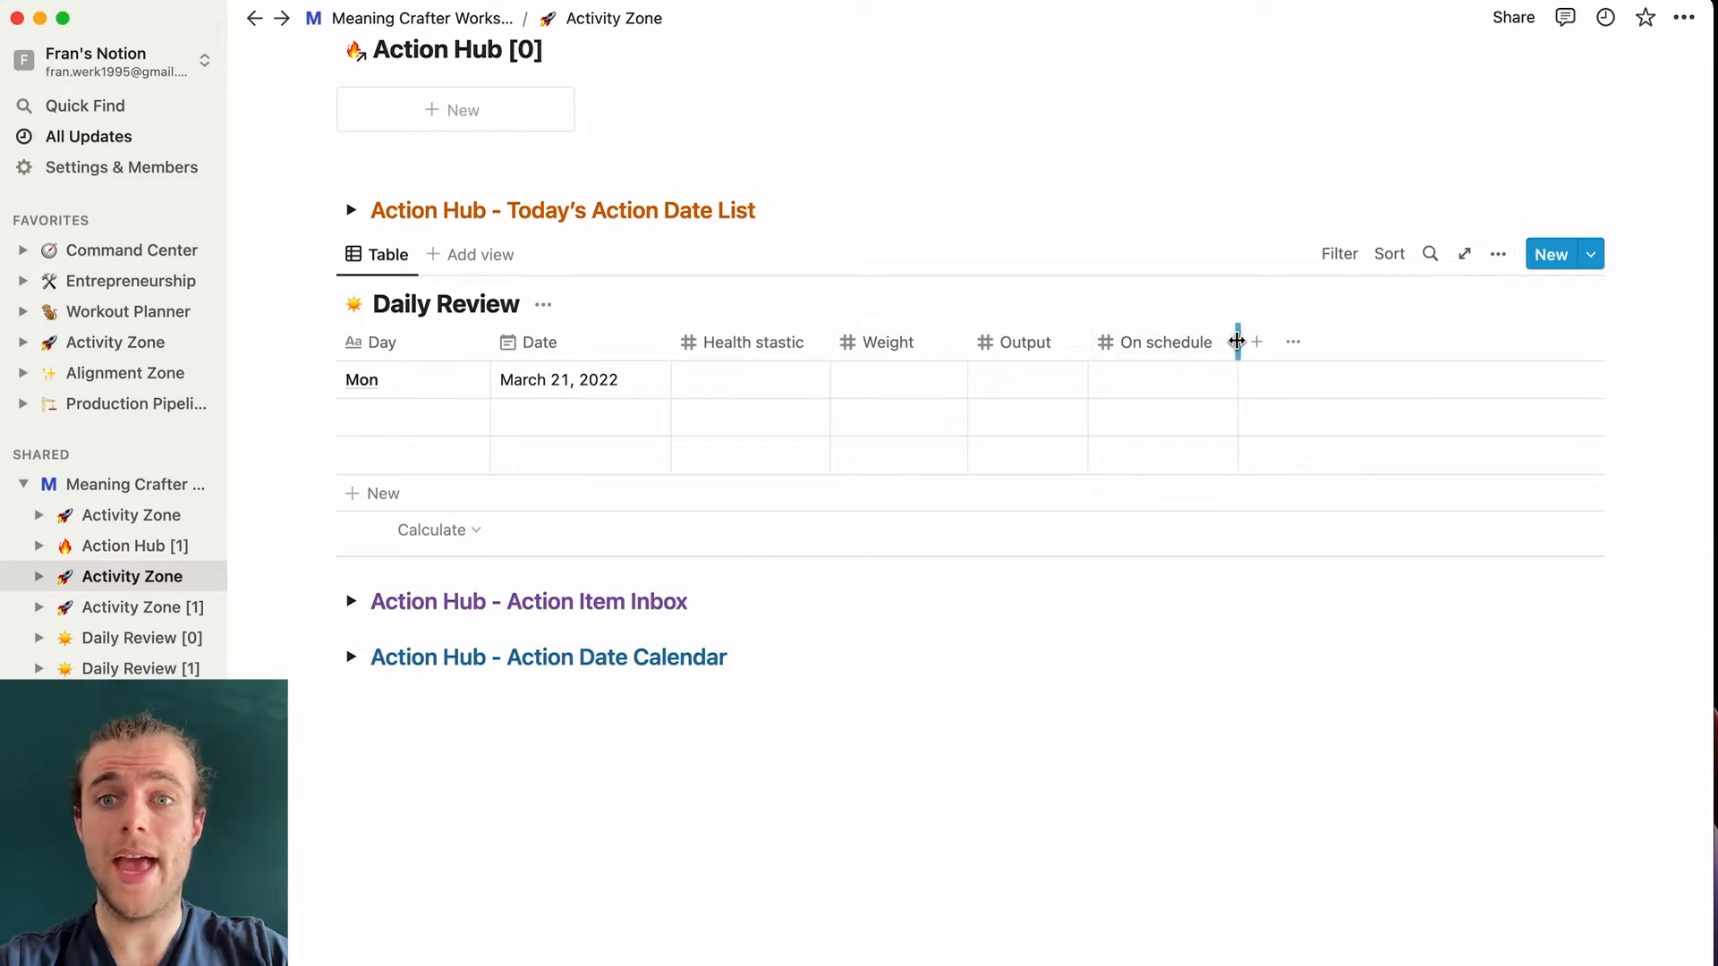
- Add an Improvements Text column, then select the two empty table rows
left_click(1267, 345)
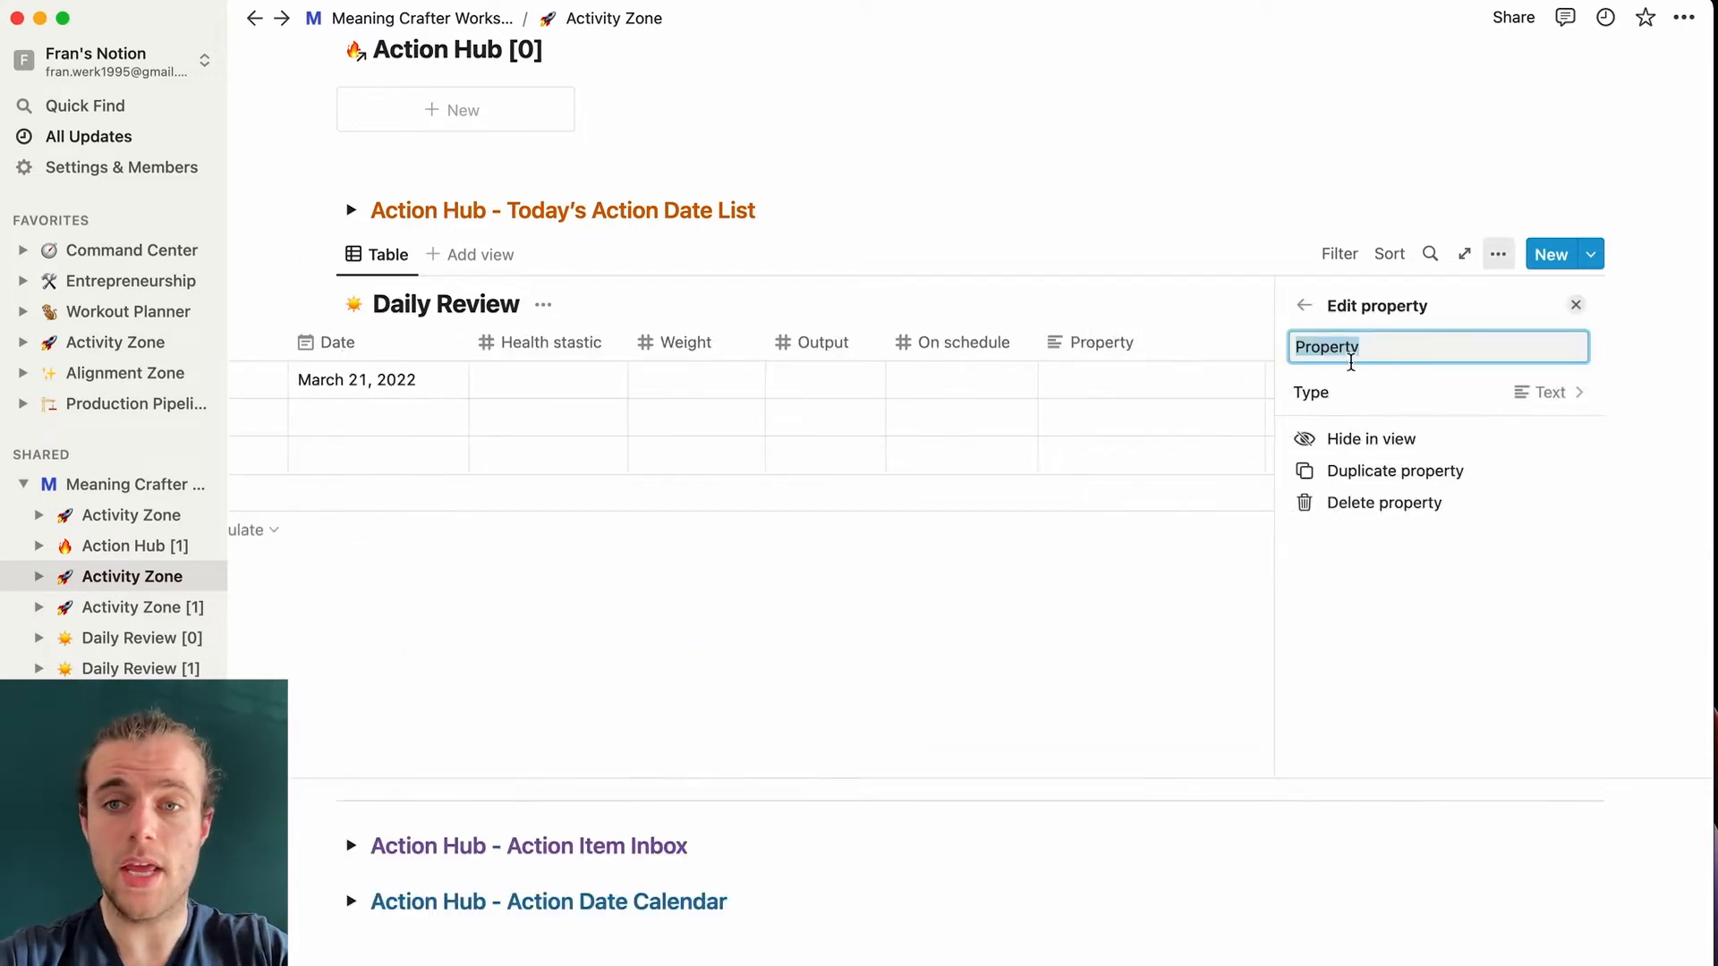
type("Improvements")
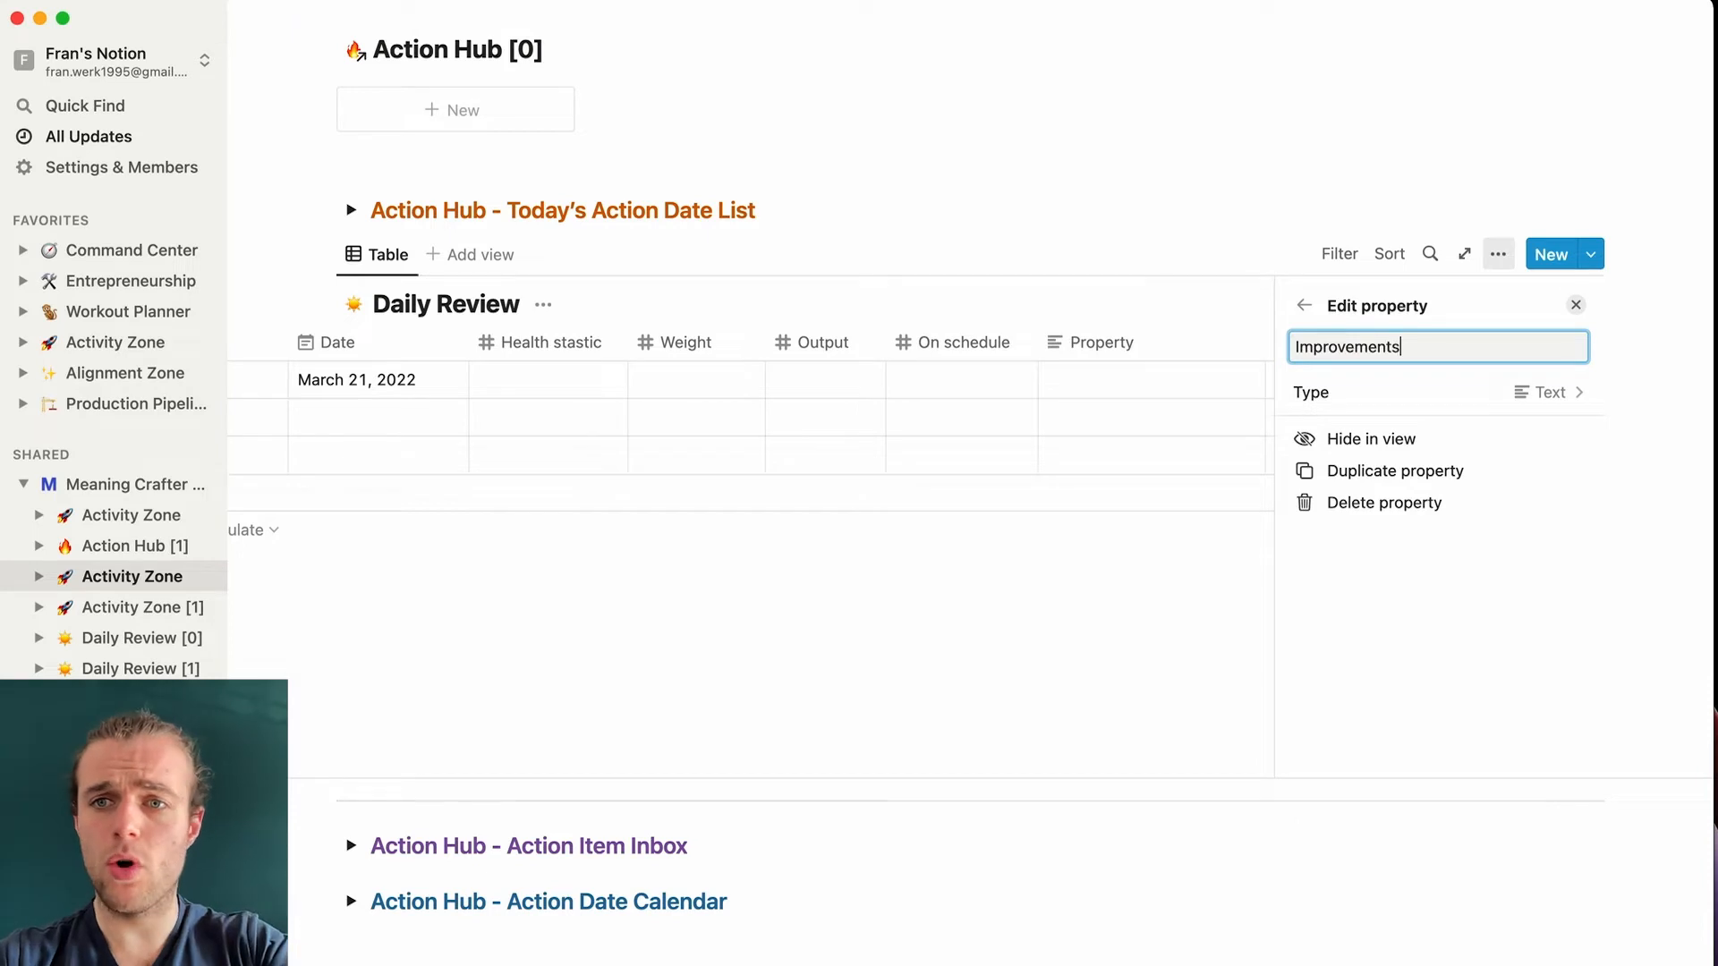
left_click(1548, 392)
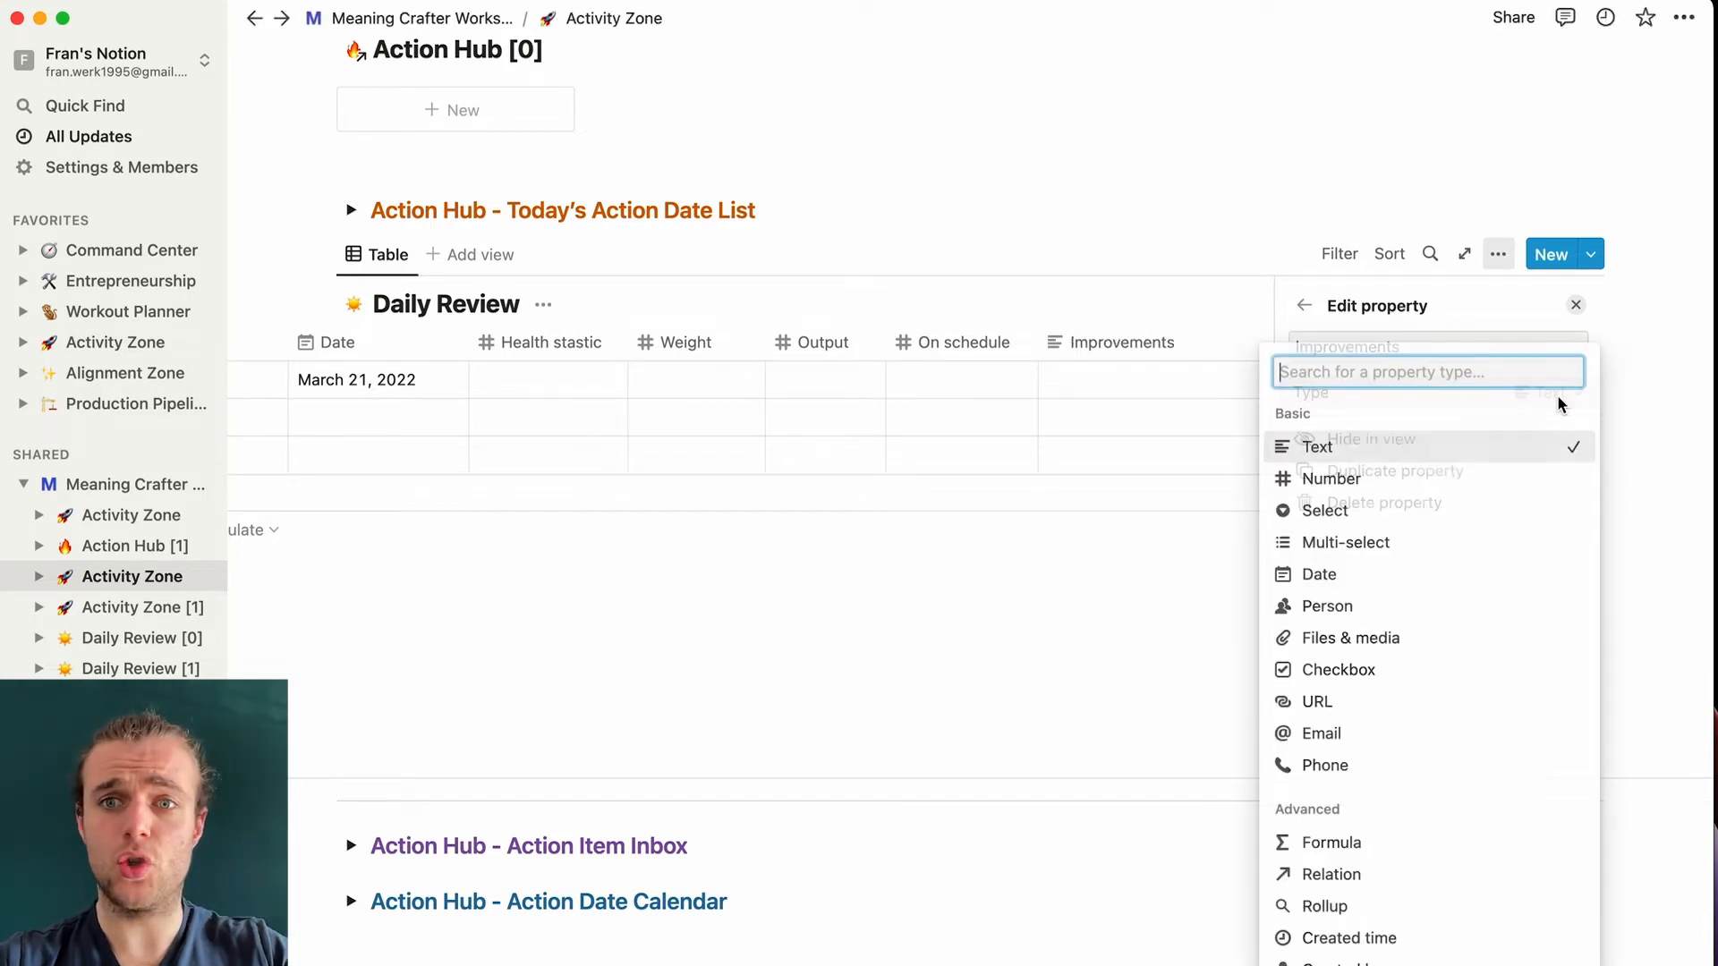
left_click(1400, 467)
left_click(1112, 188)
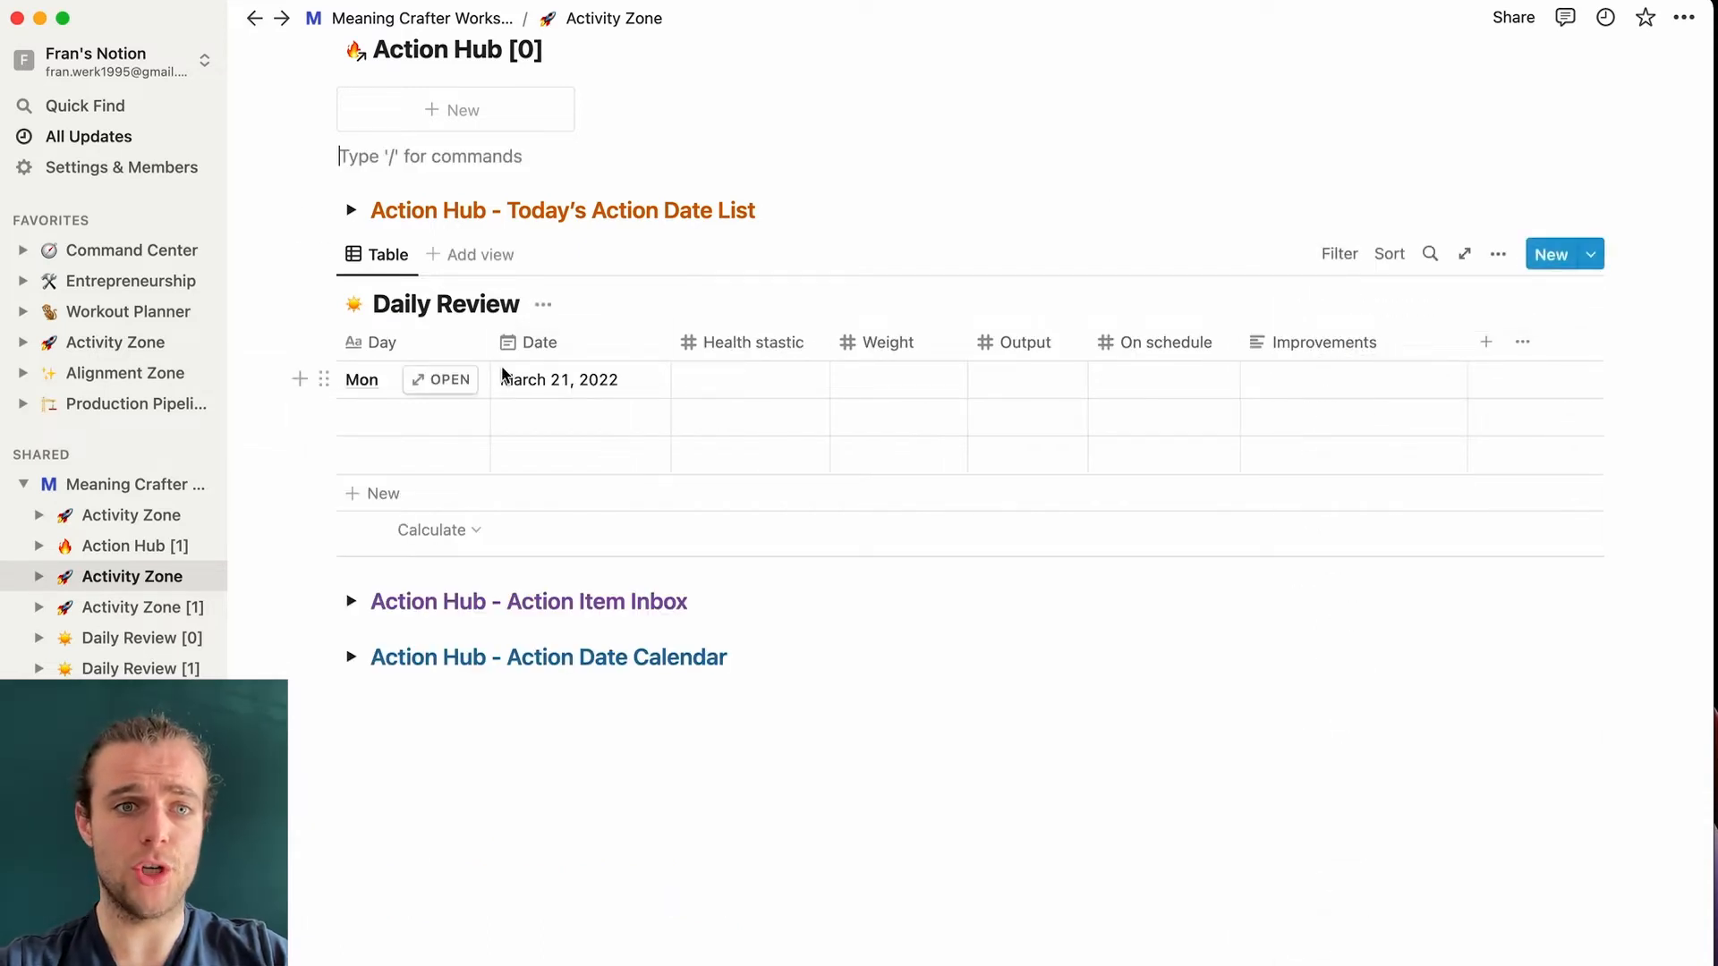
left_click_drag(233, 418, 413, 464)
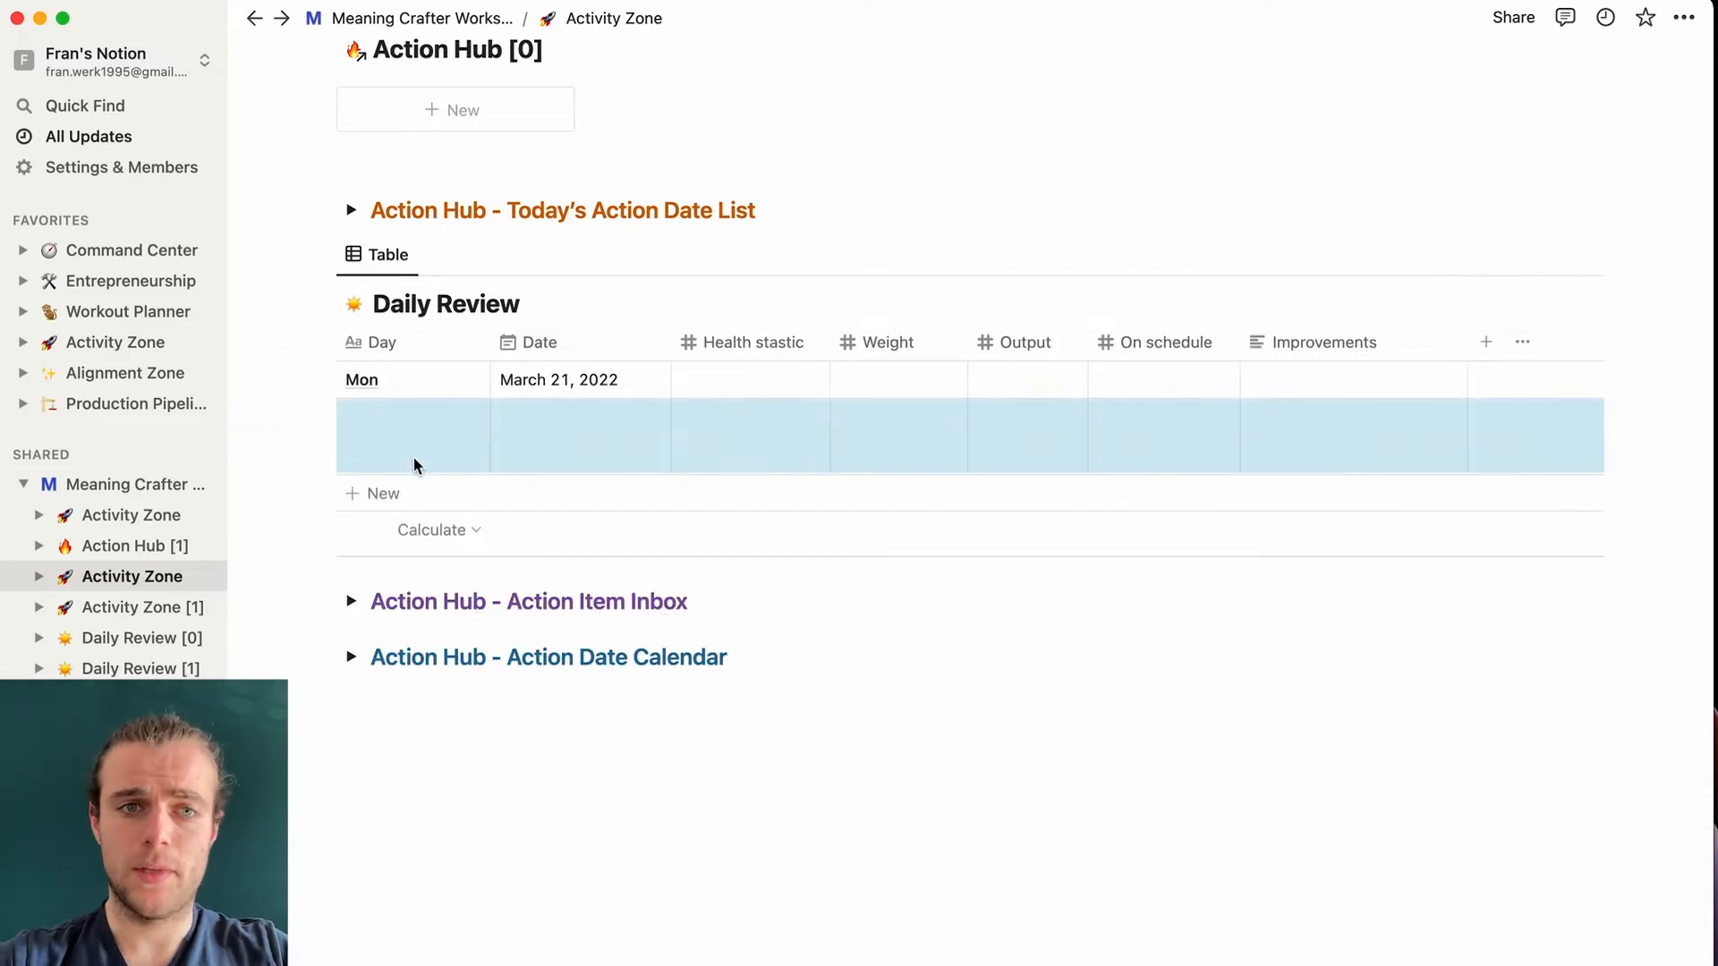
- Delete the empty rows, then add a Gallery view with small cards and no card preview
key("BackSpace")
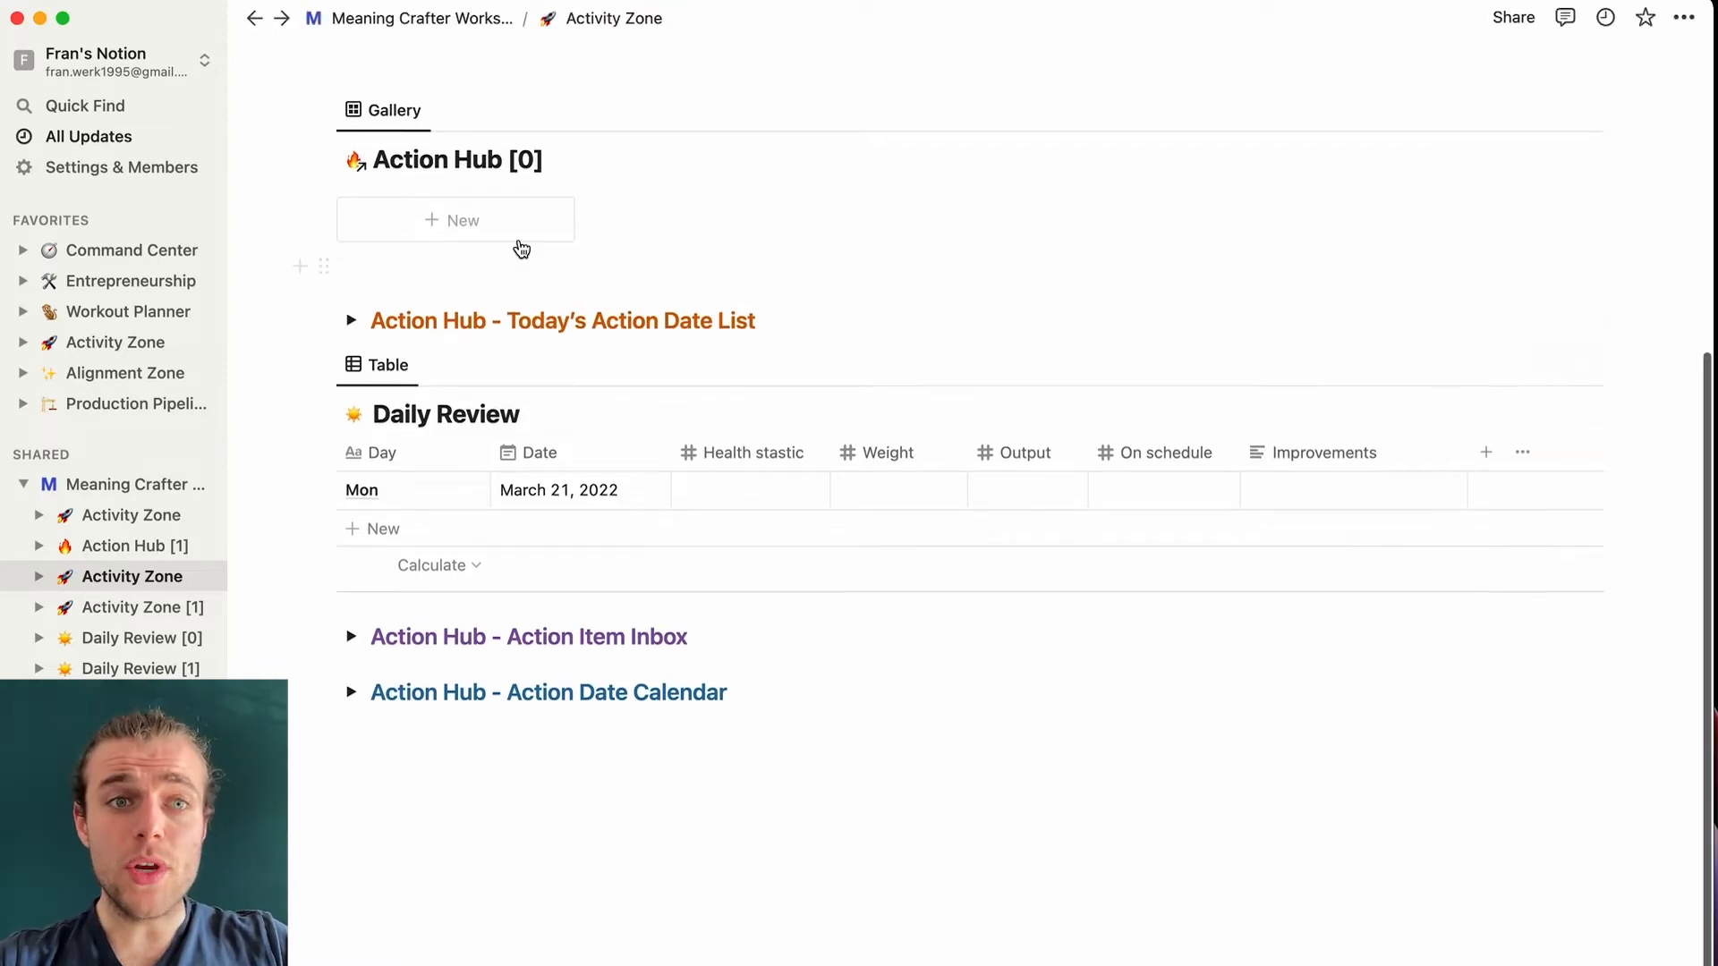
scroll(522, 250, "up", 1)
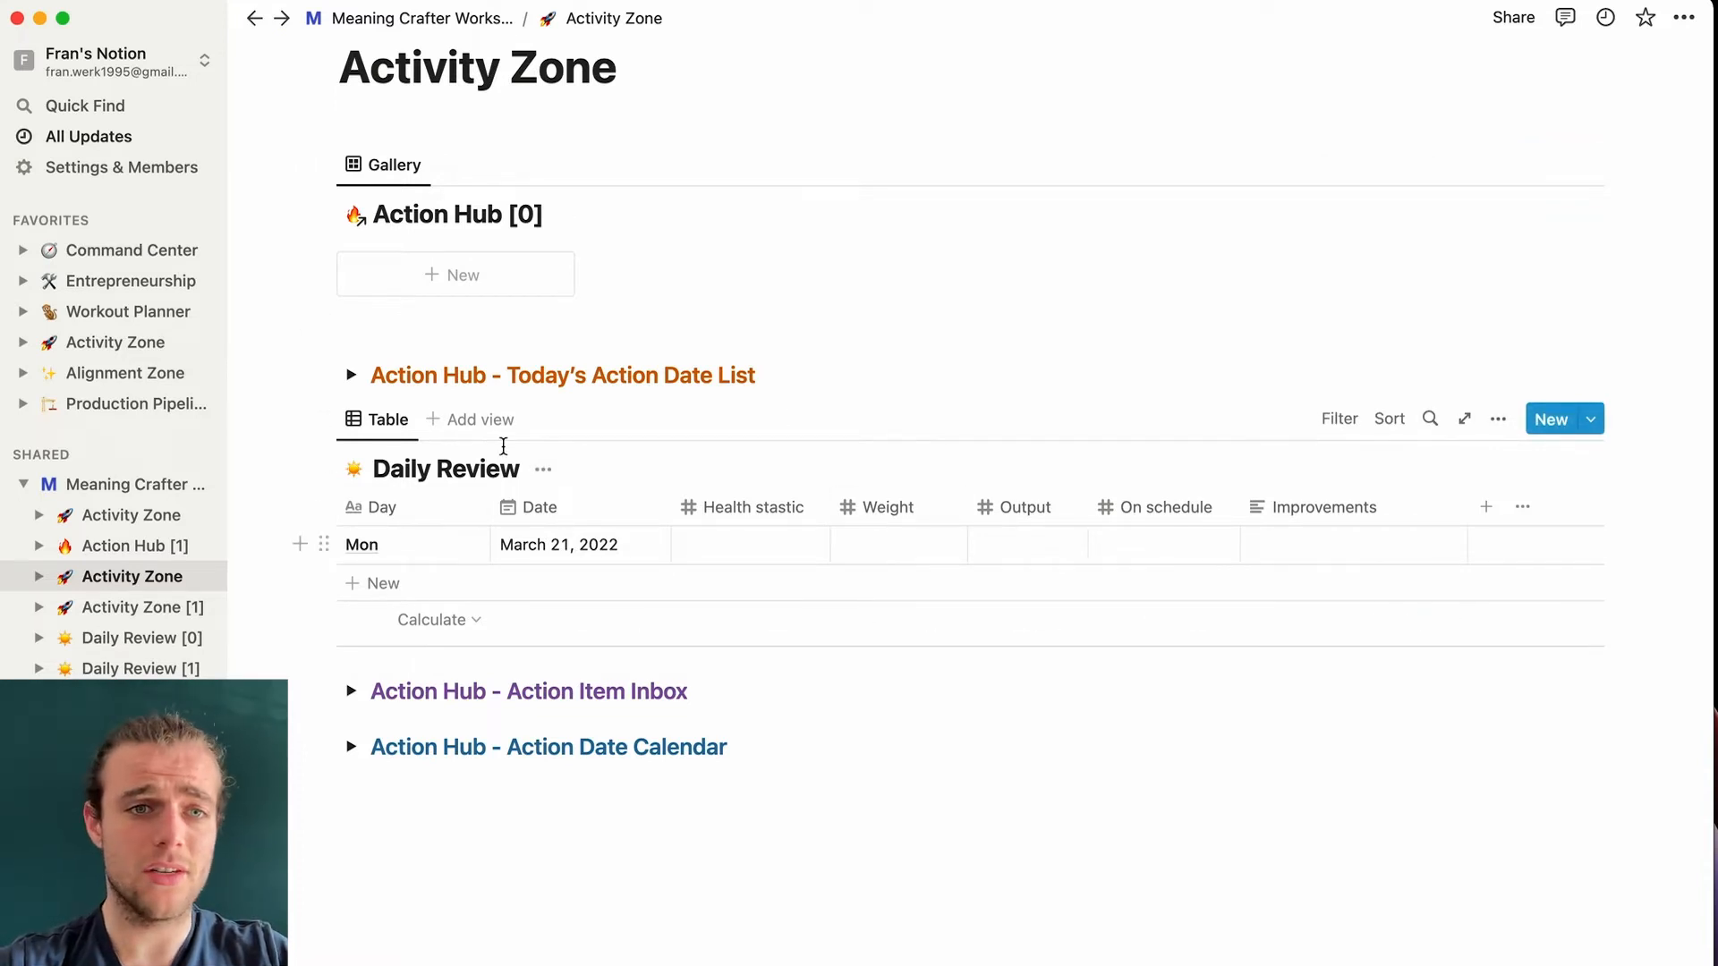
left_click(483, 419)
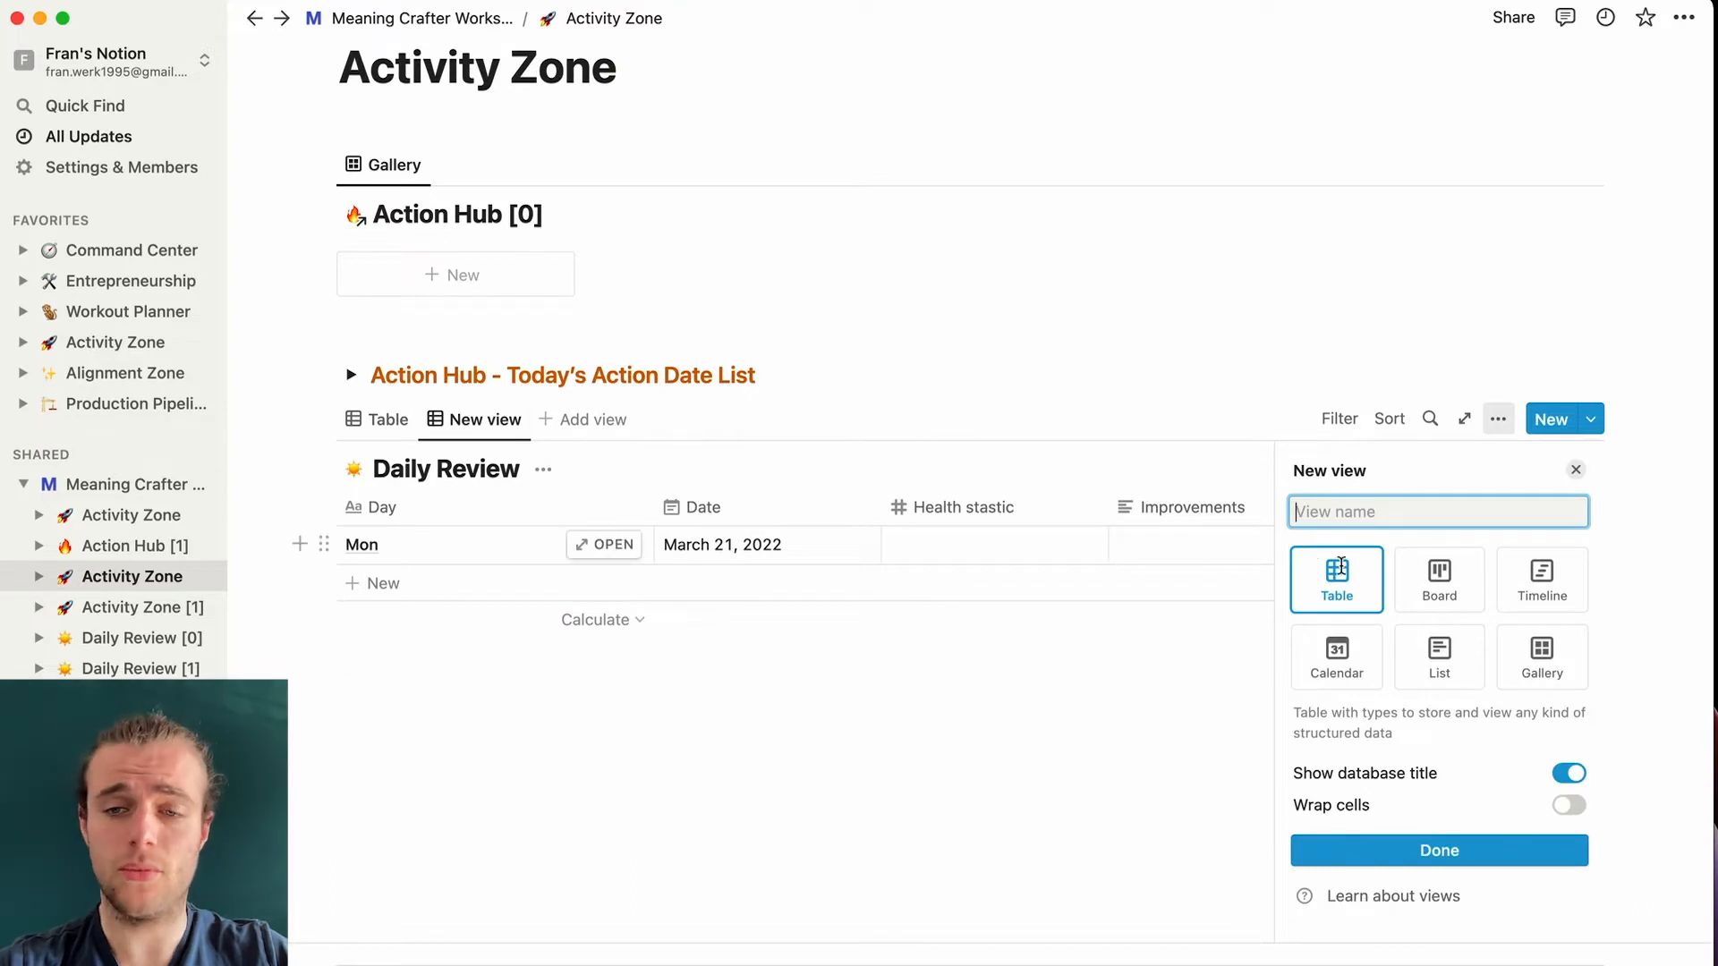
left_click(1541, 654)
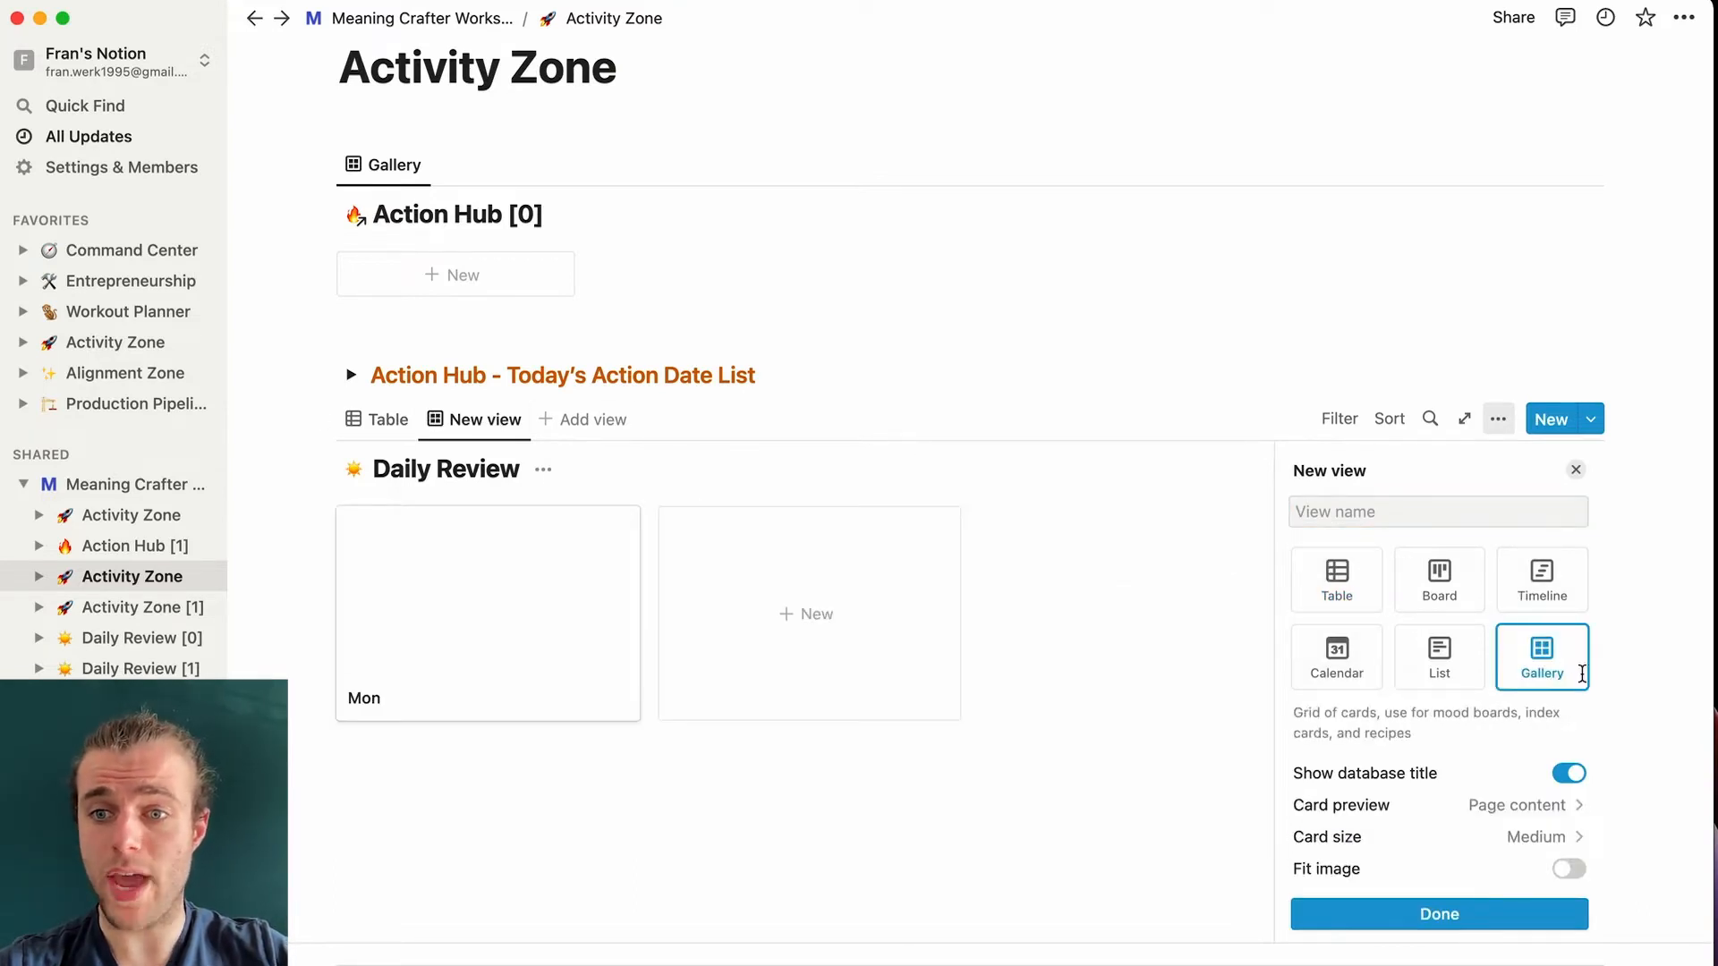
left_click(1559, 806)
left_click(1473, 859)
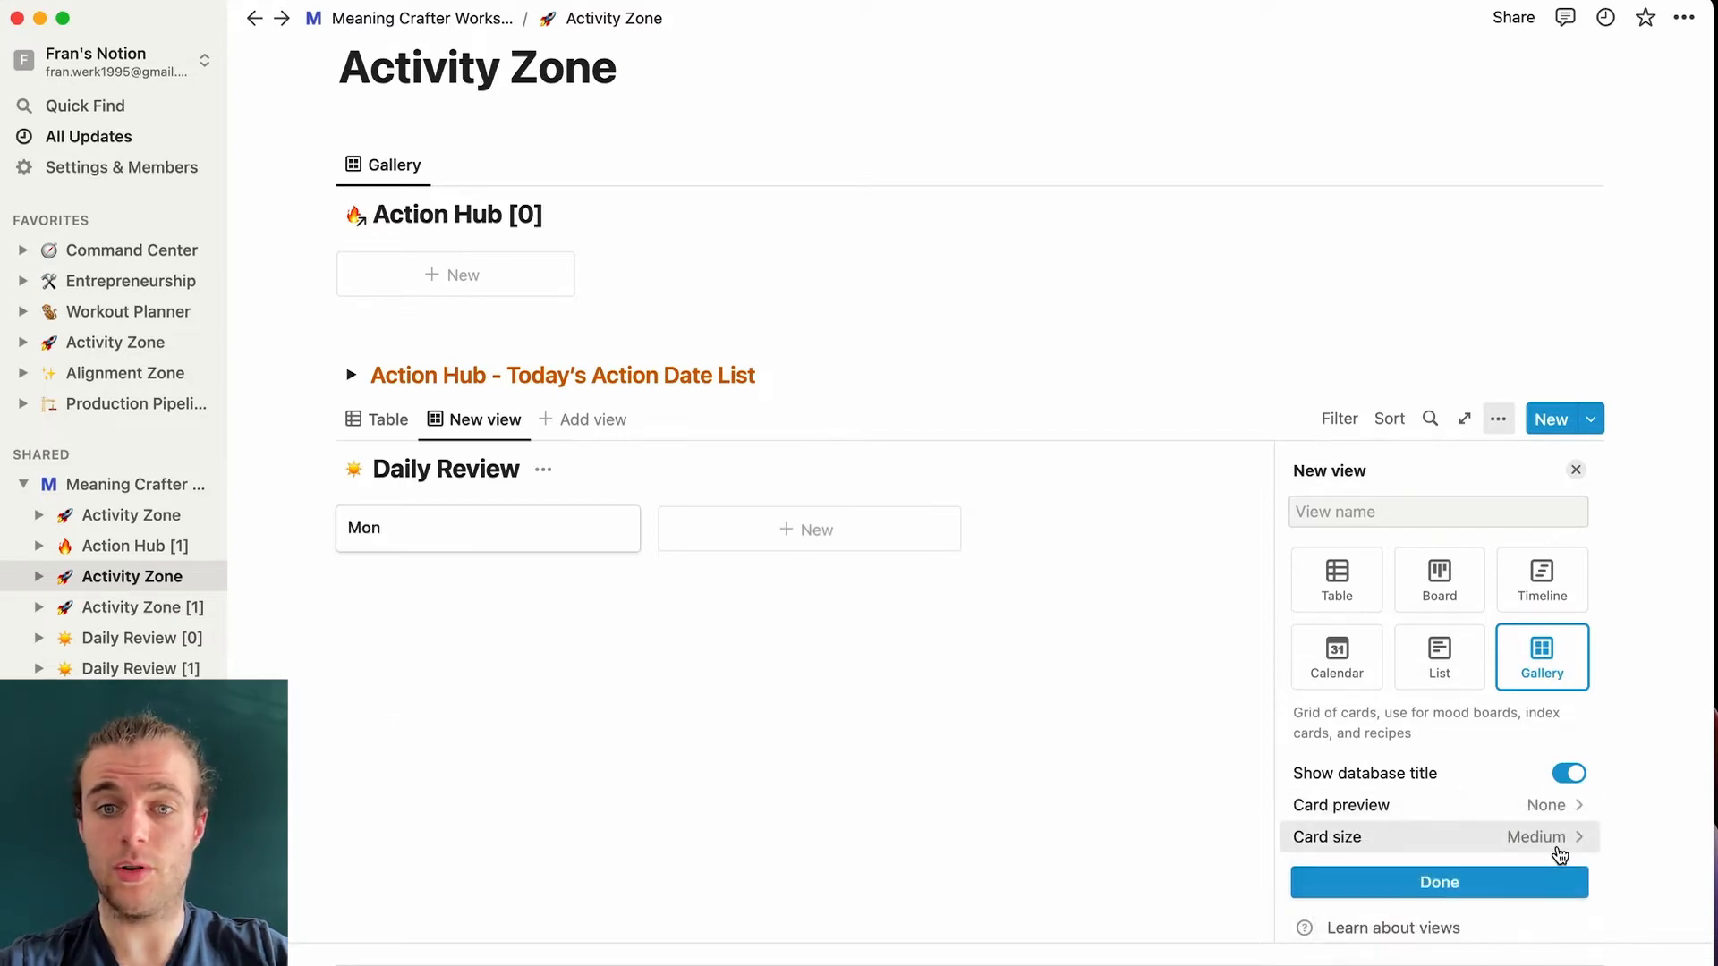
left_click(1451, 846)
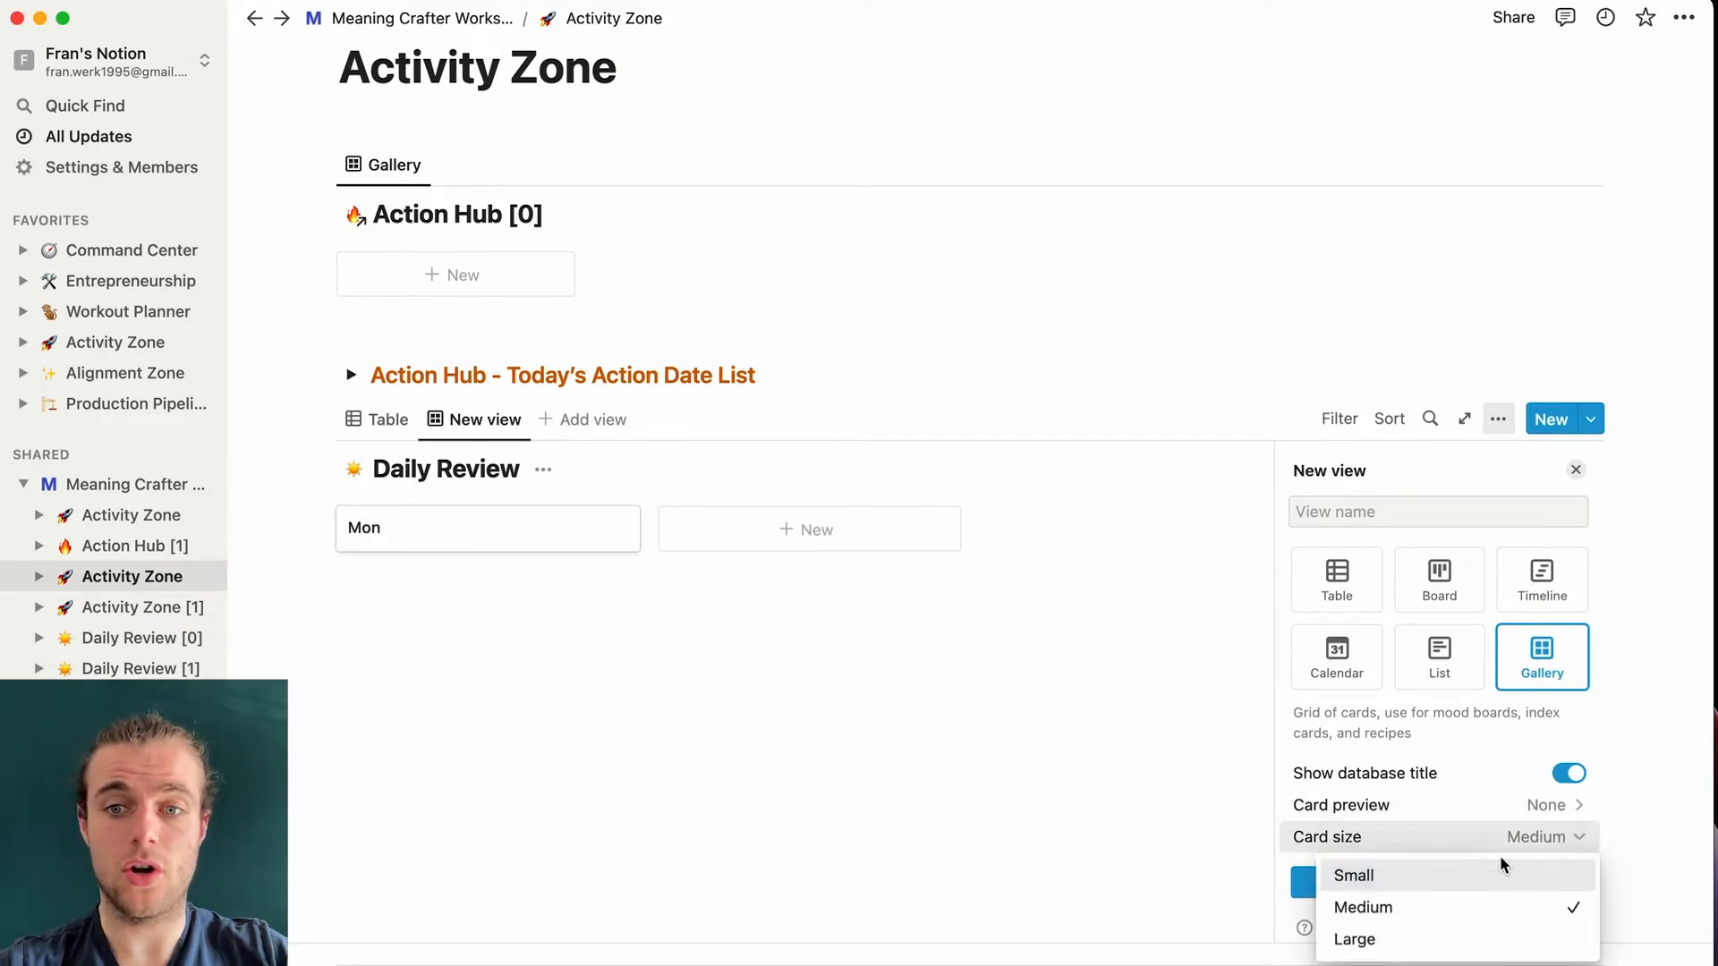
left_click(1429, 885)
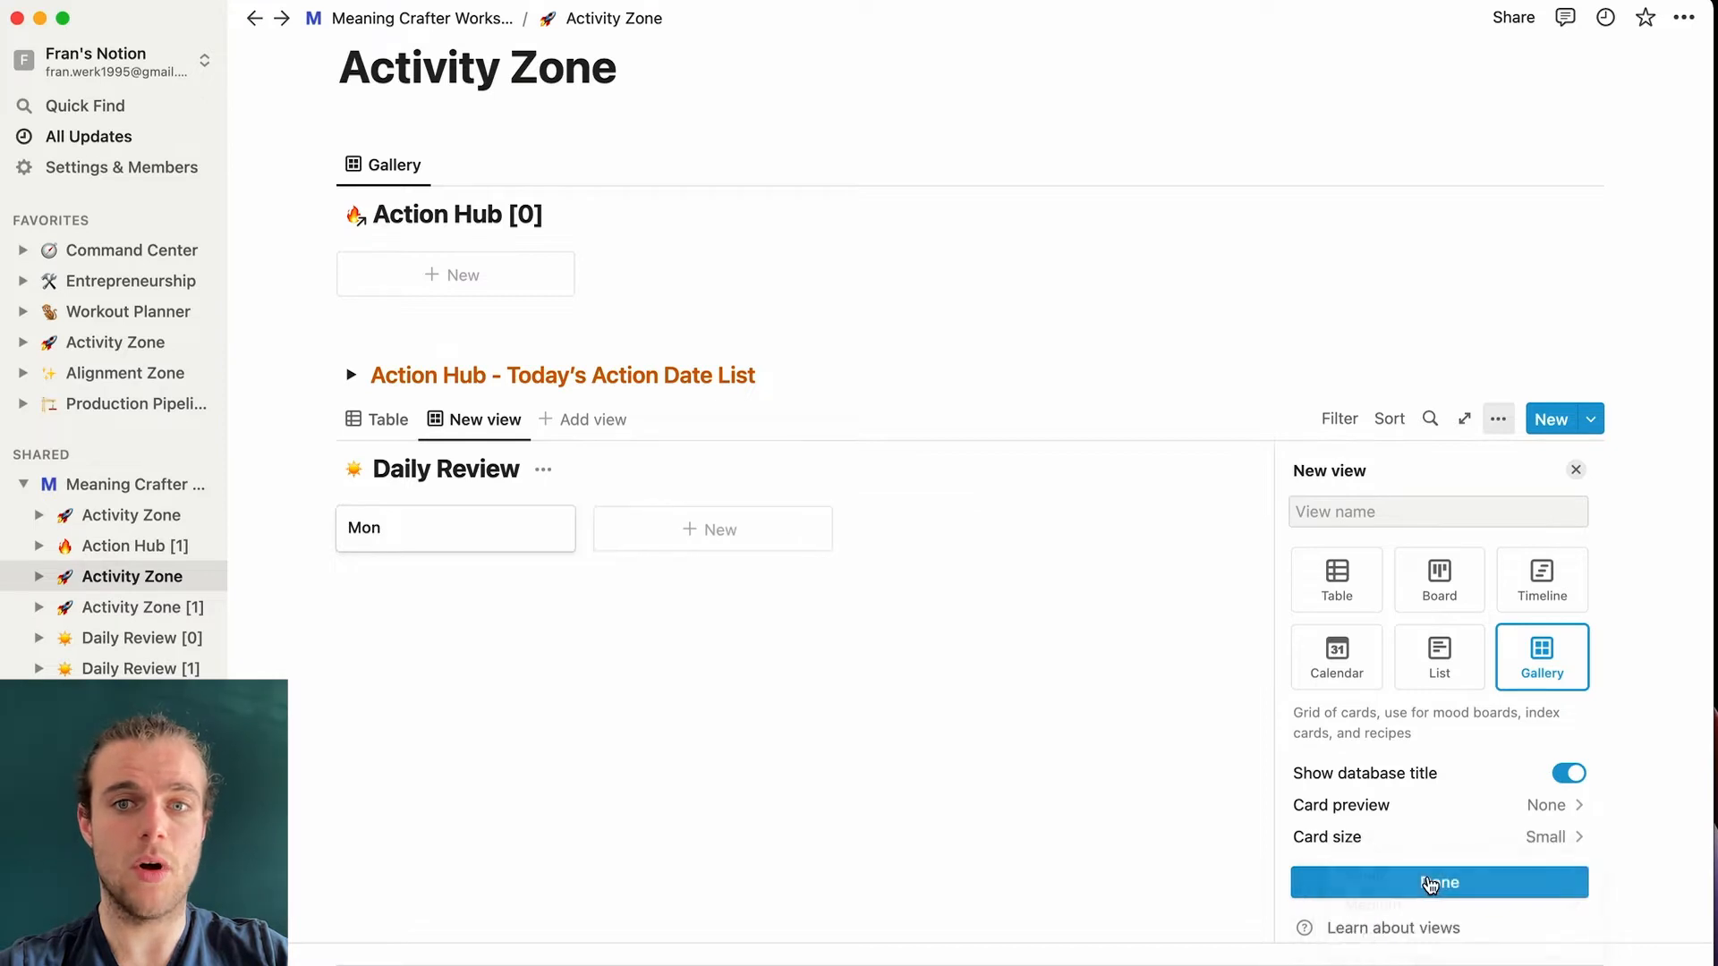
left_click(1239, 435)
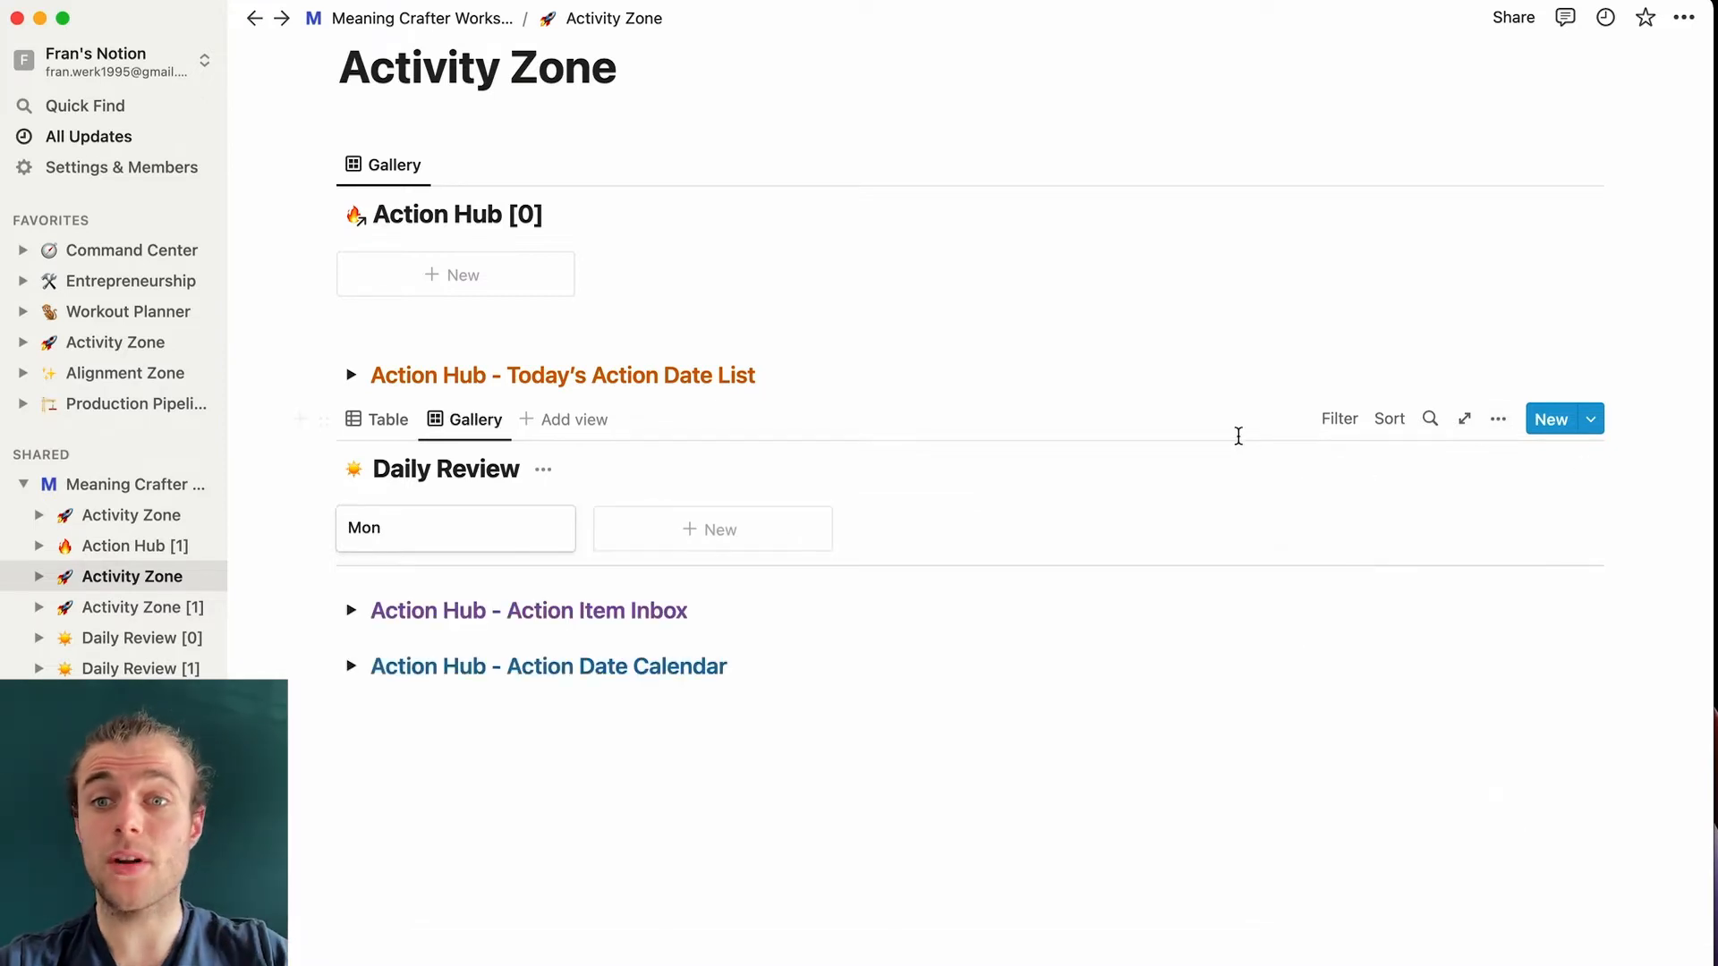
- Filter the Daily Review gallery to show only entries with Date set to Today
left_click(1339, 421)
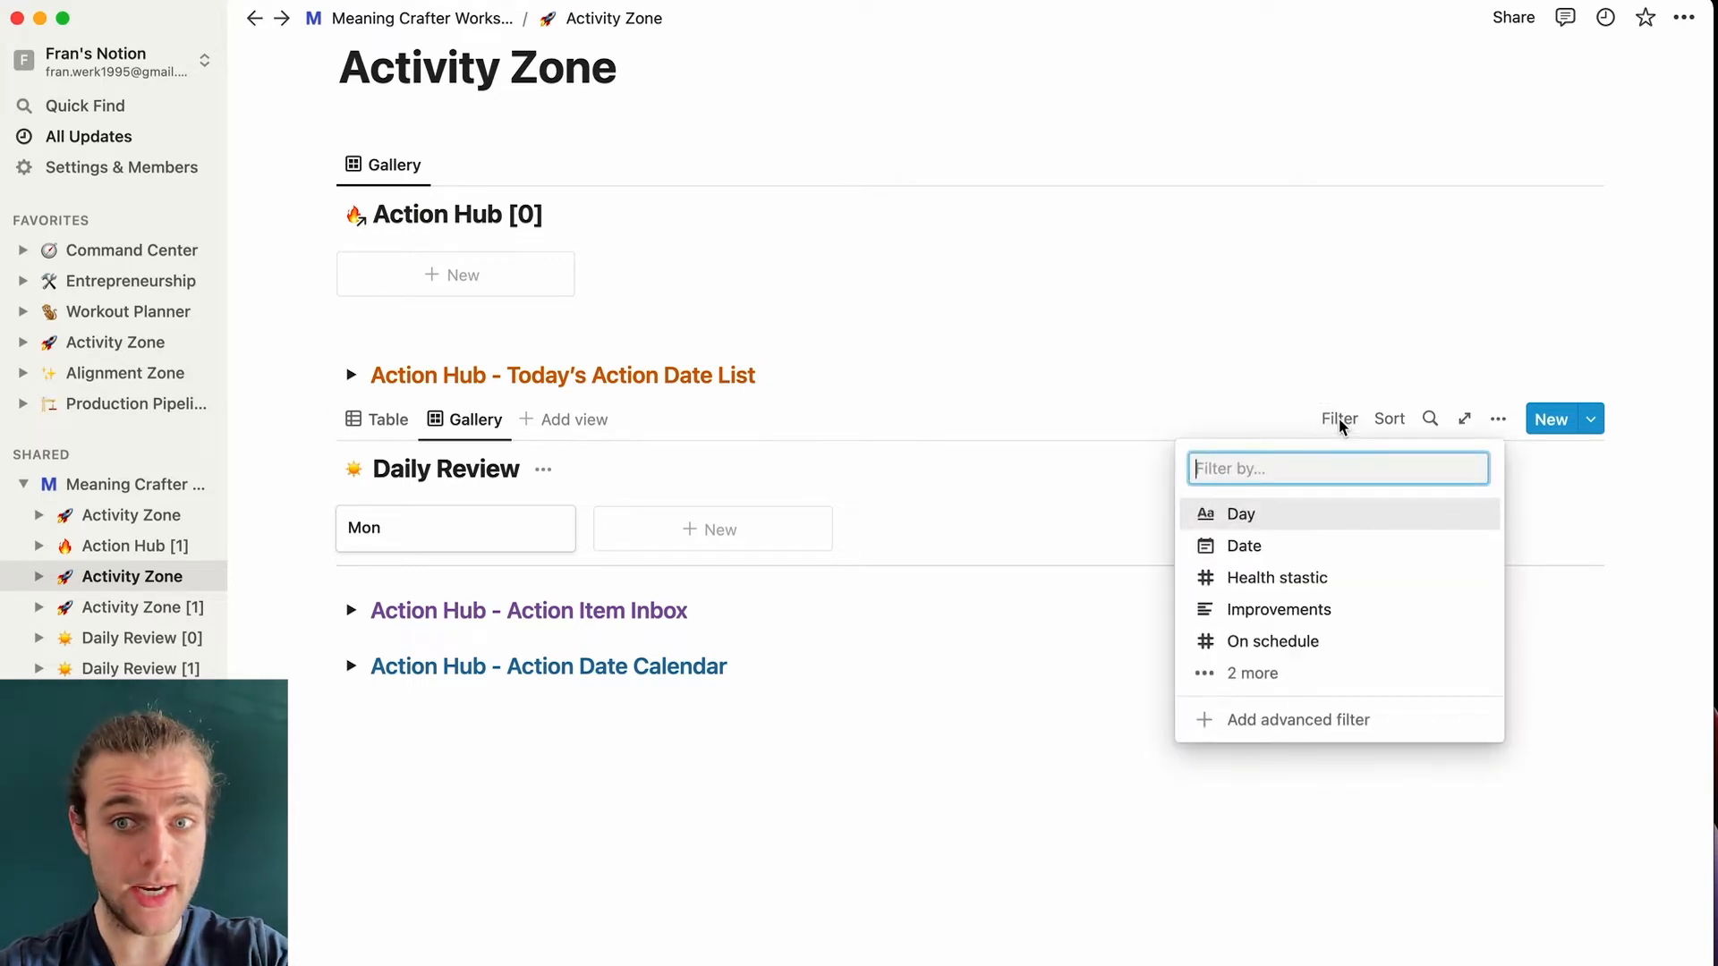
left_click(1298, 547)
left_click(453, 589)
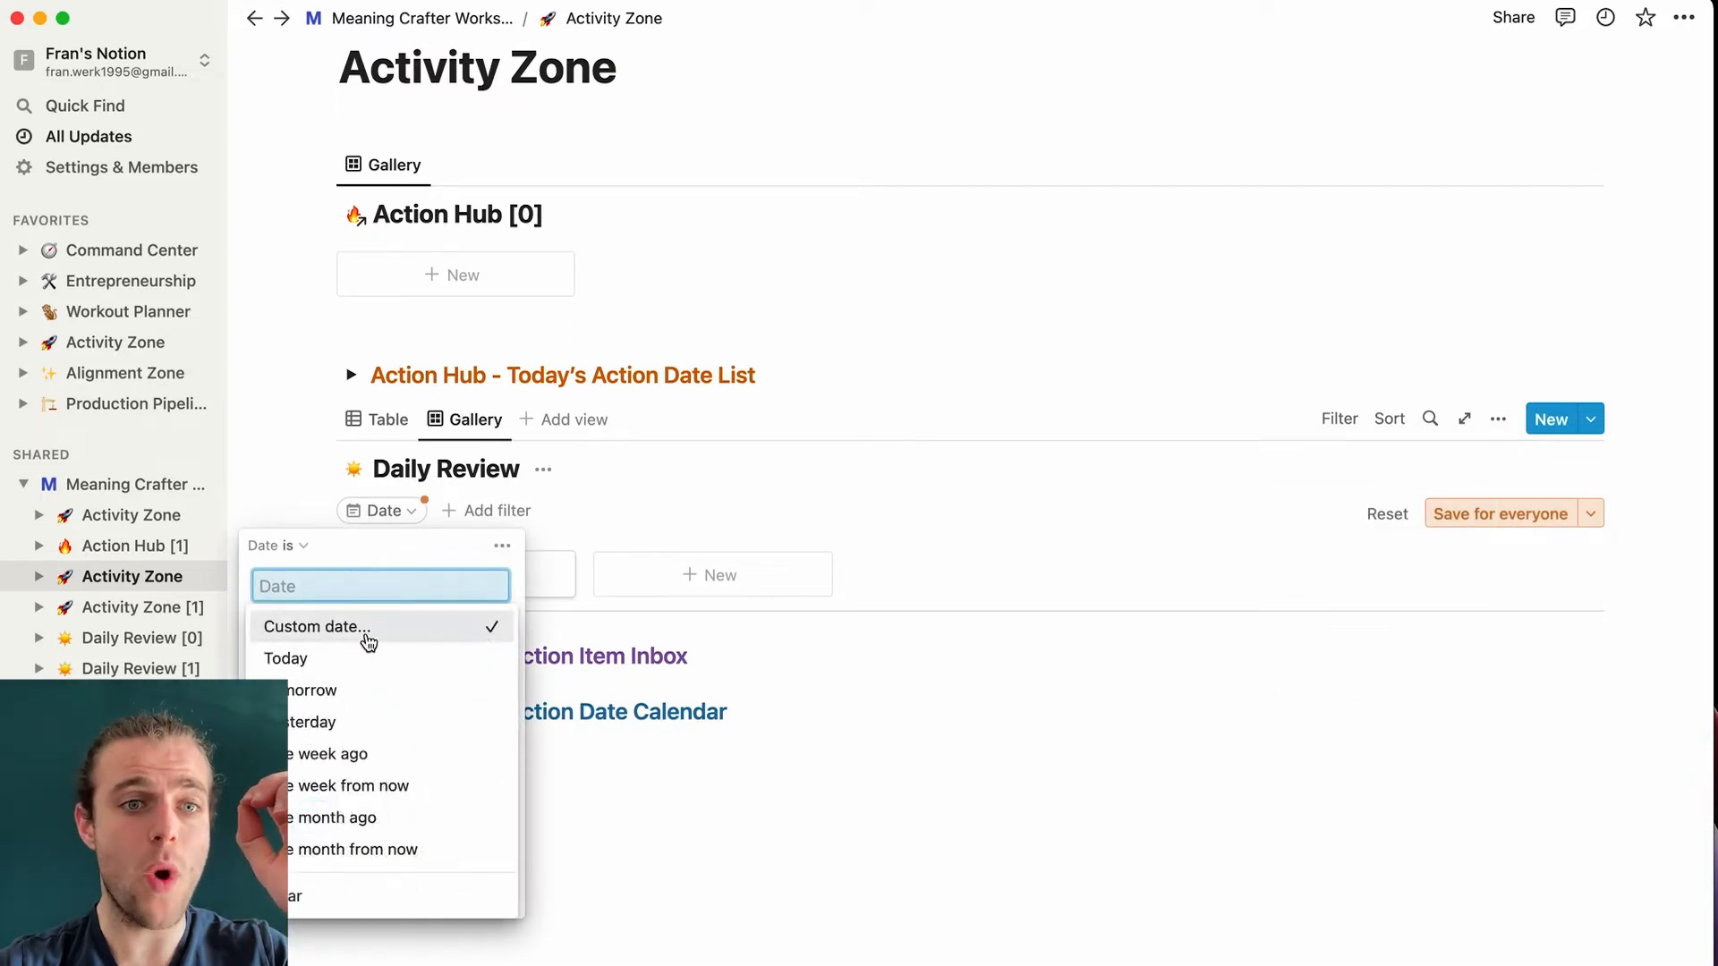
left_click(304, 658)
left_click(786, 339)
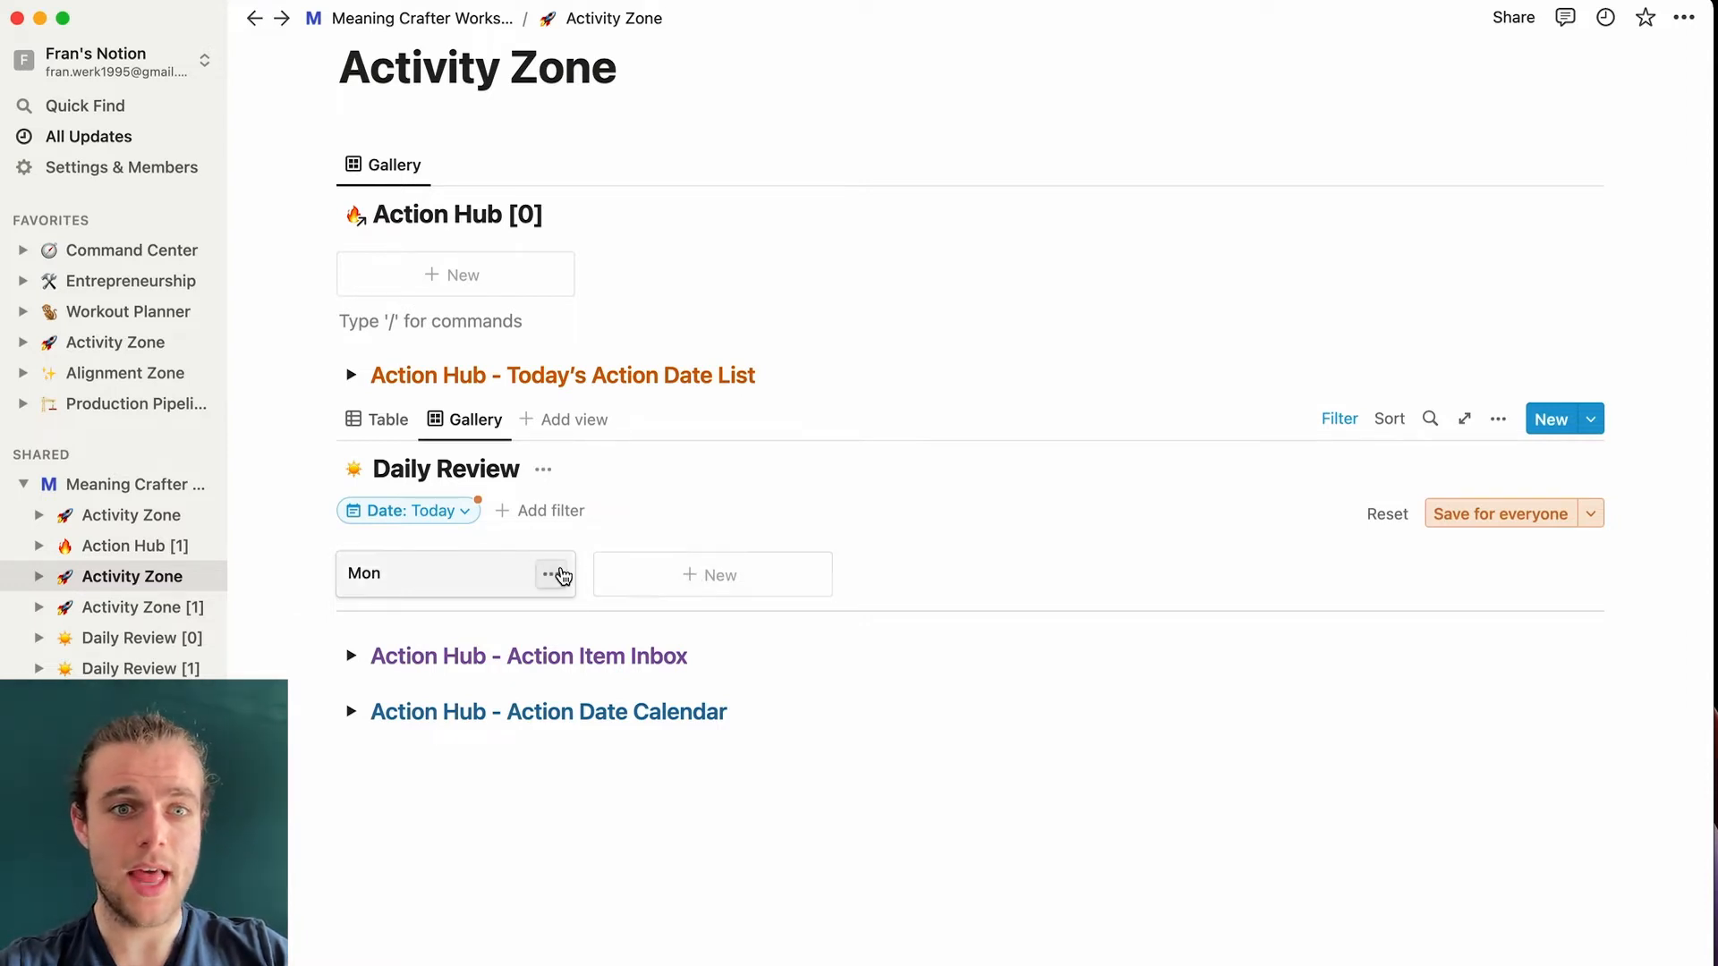
- Delete the Mon card, then create and delete an Untitled test entry
left_click(555, 573)
left_click(616, 641)
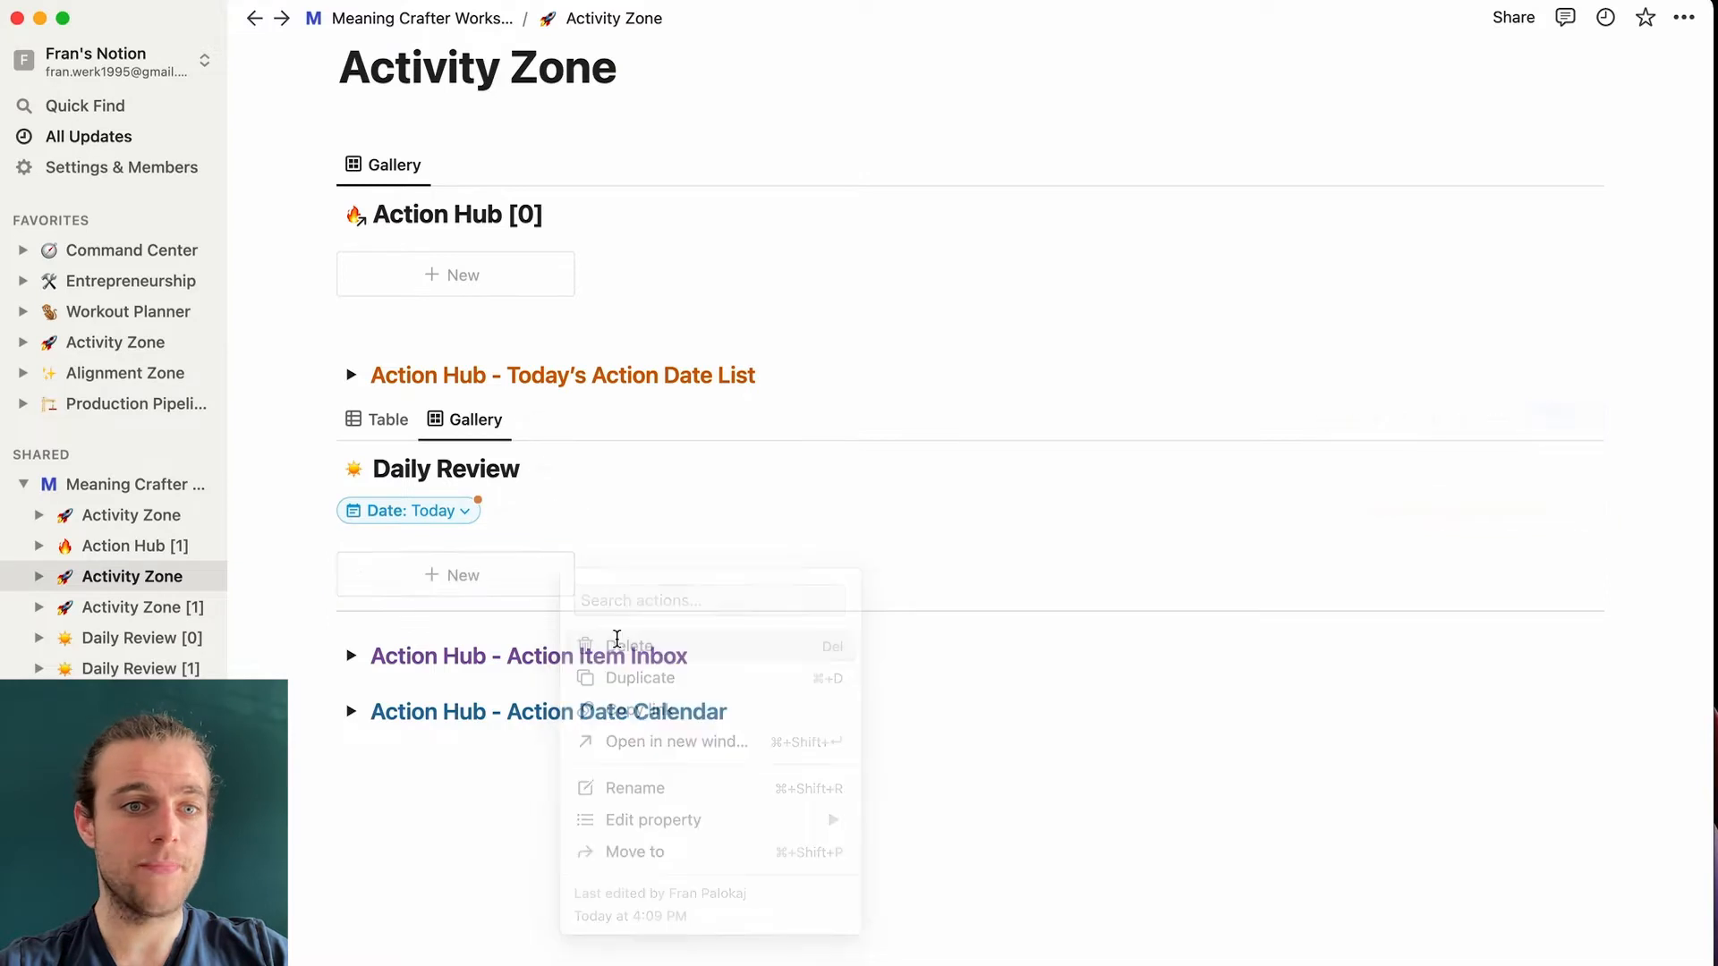
left_click(465, 582)
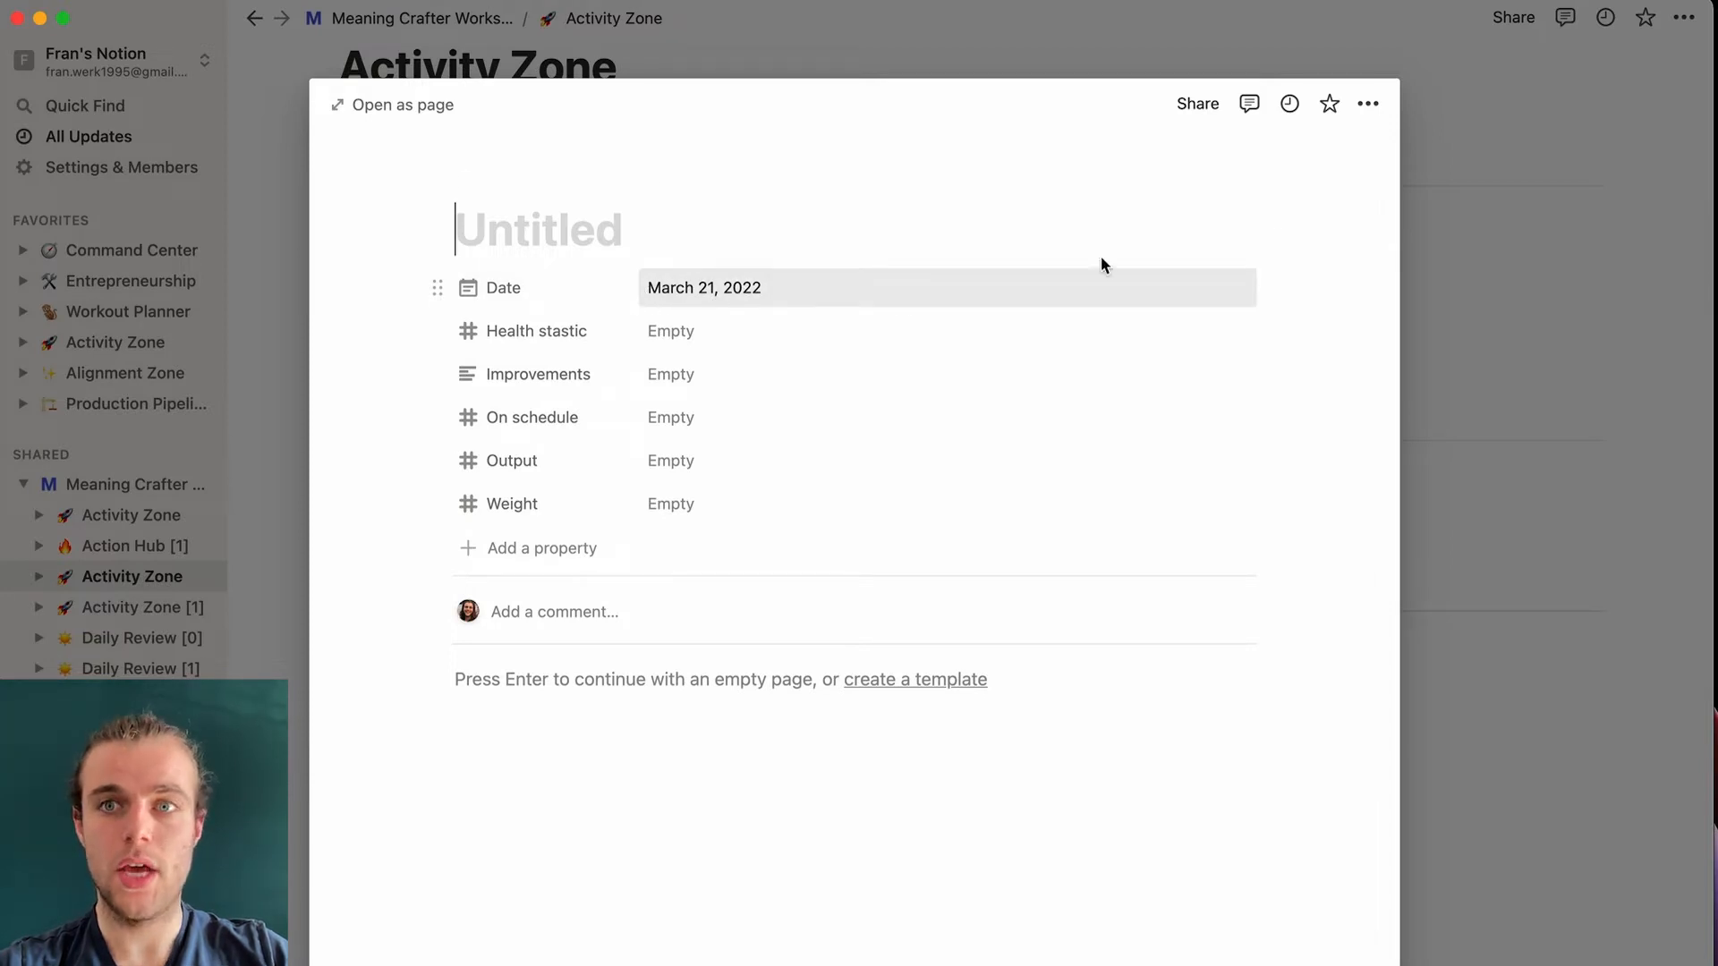
left_click(1454, 170)
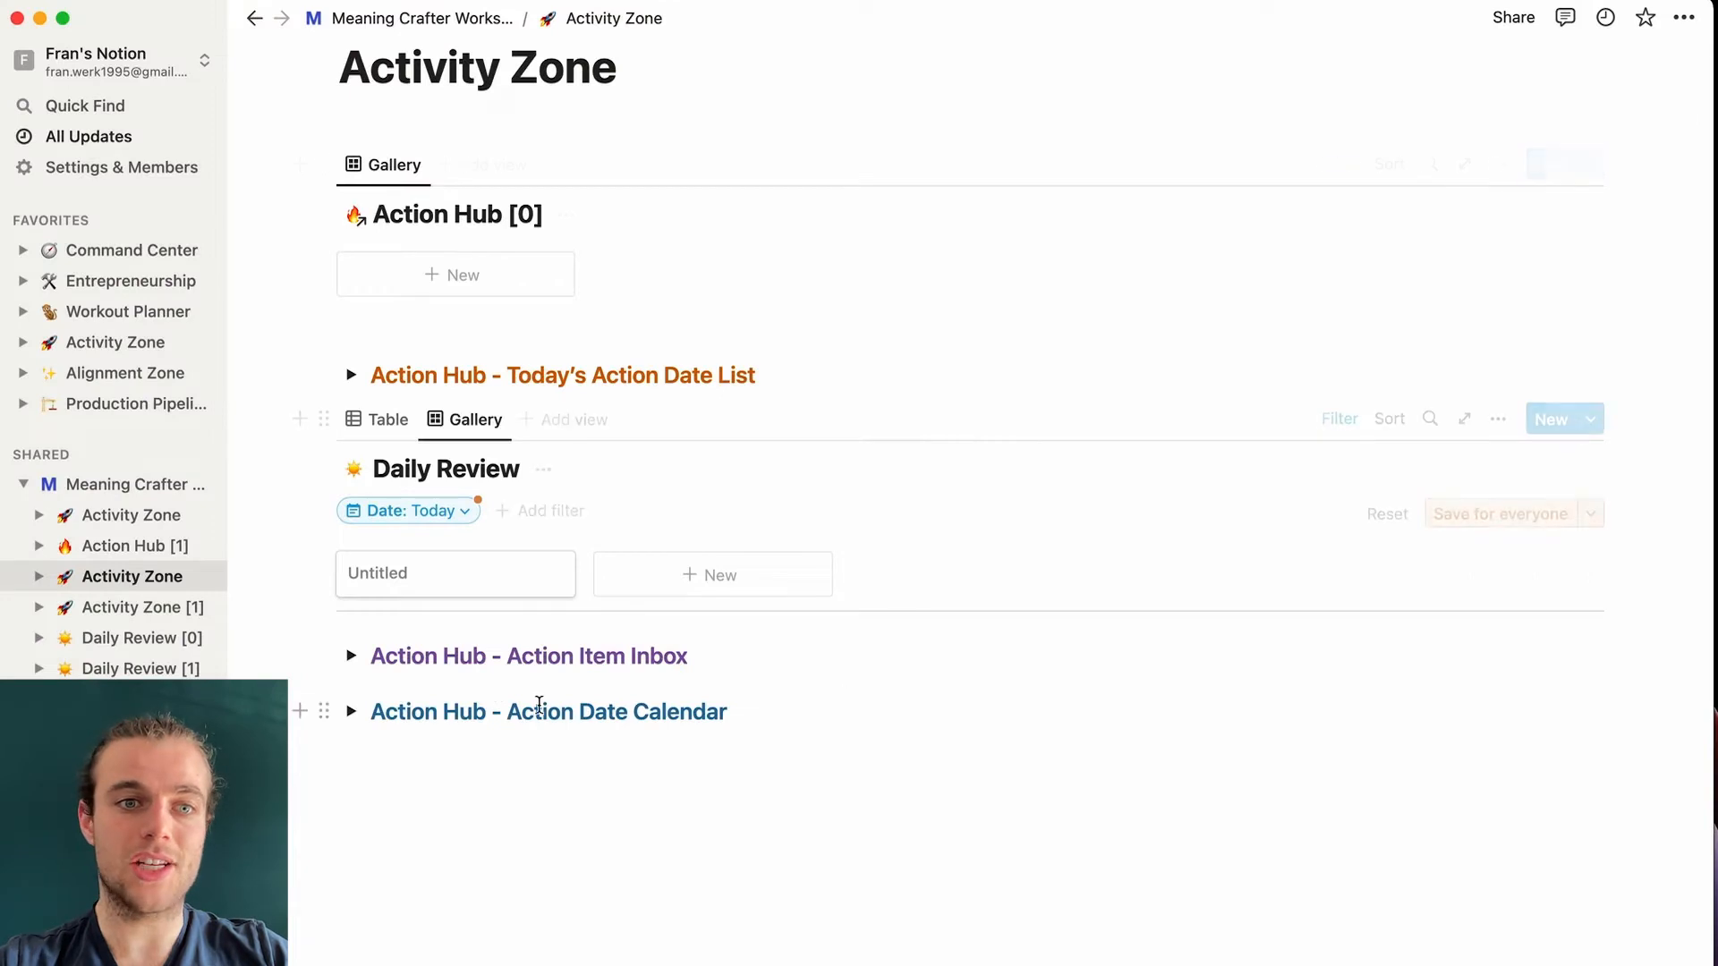
scroll(529, 573, "up", 1)
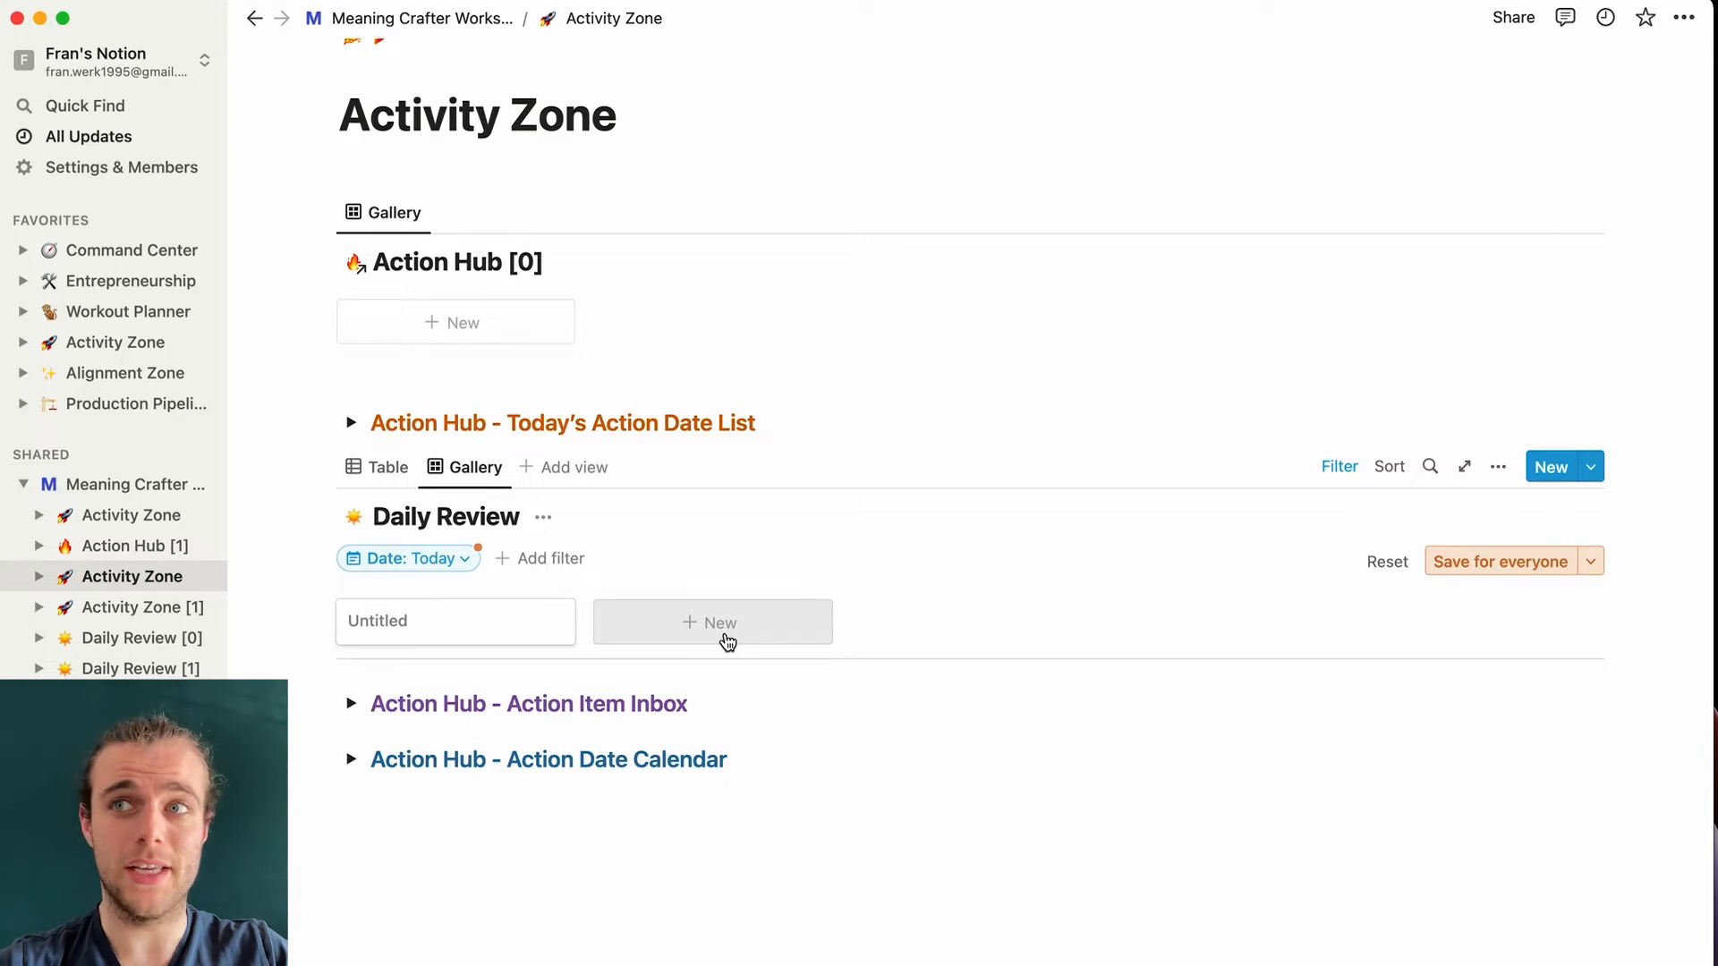
left_click(550, 623)
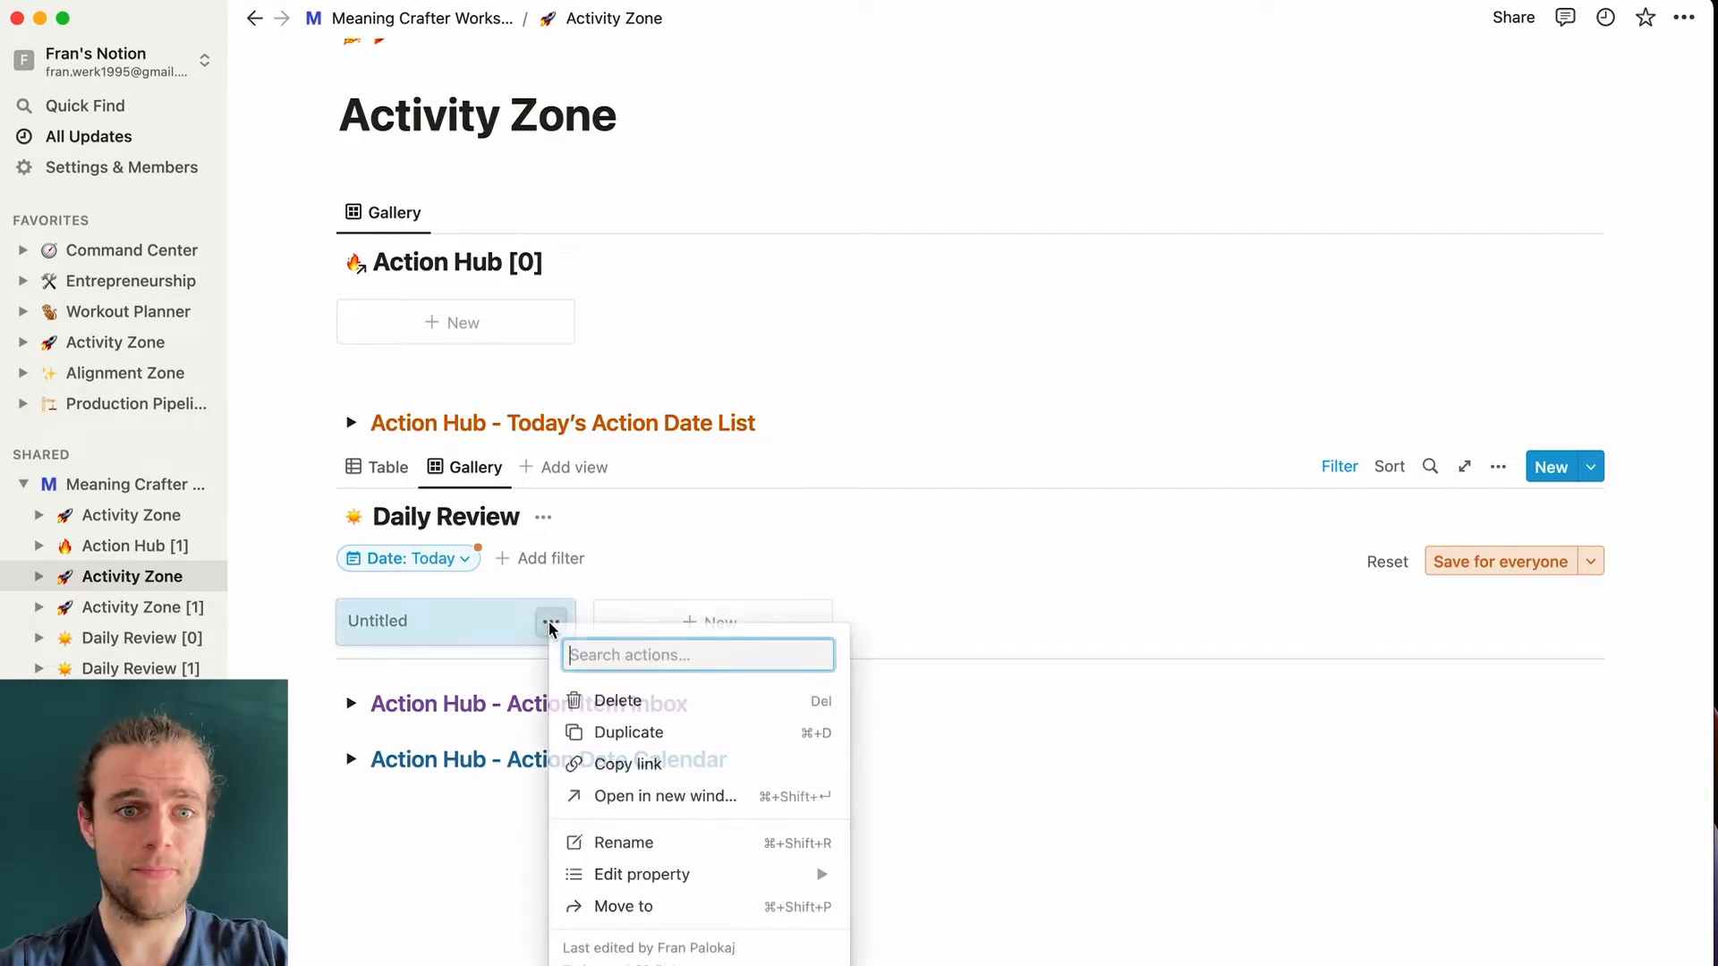
left_click(648, 693)
left_click(813, 430)
key("Return")
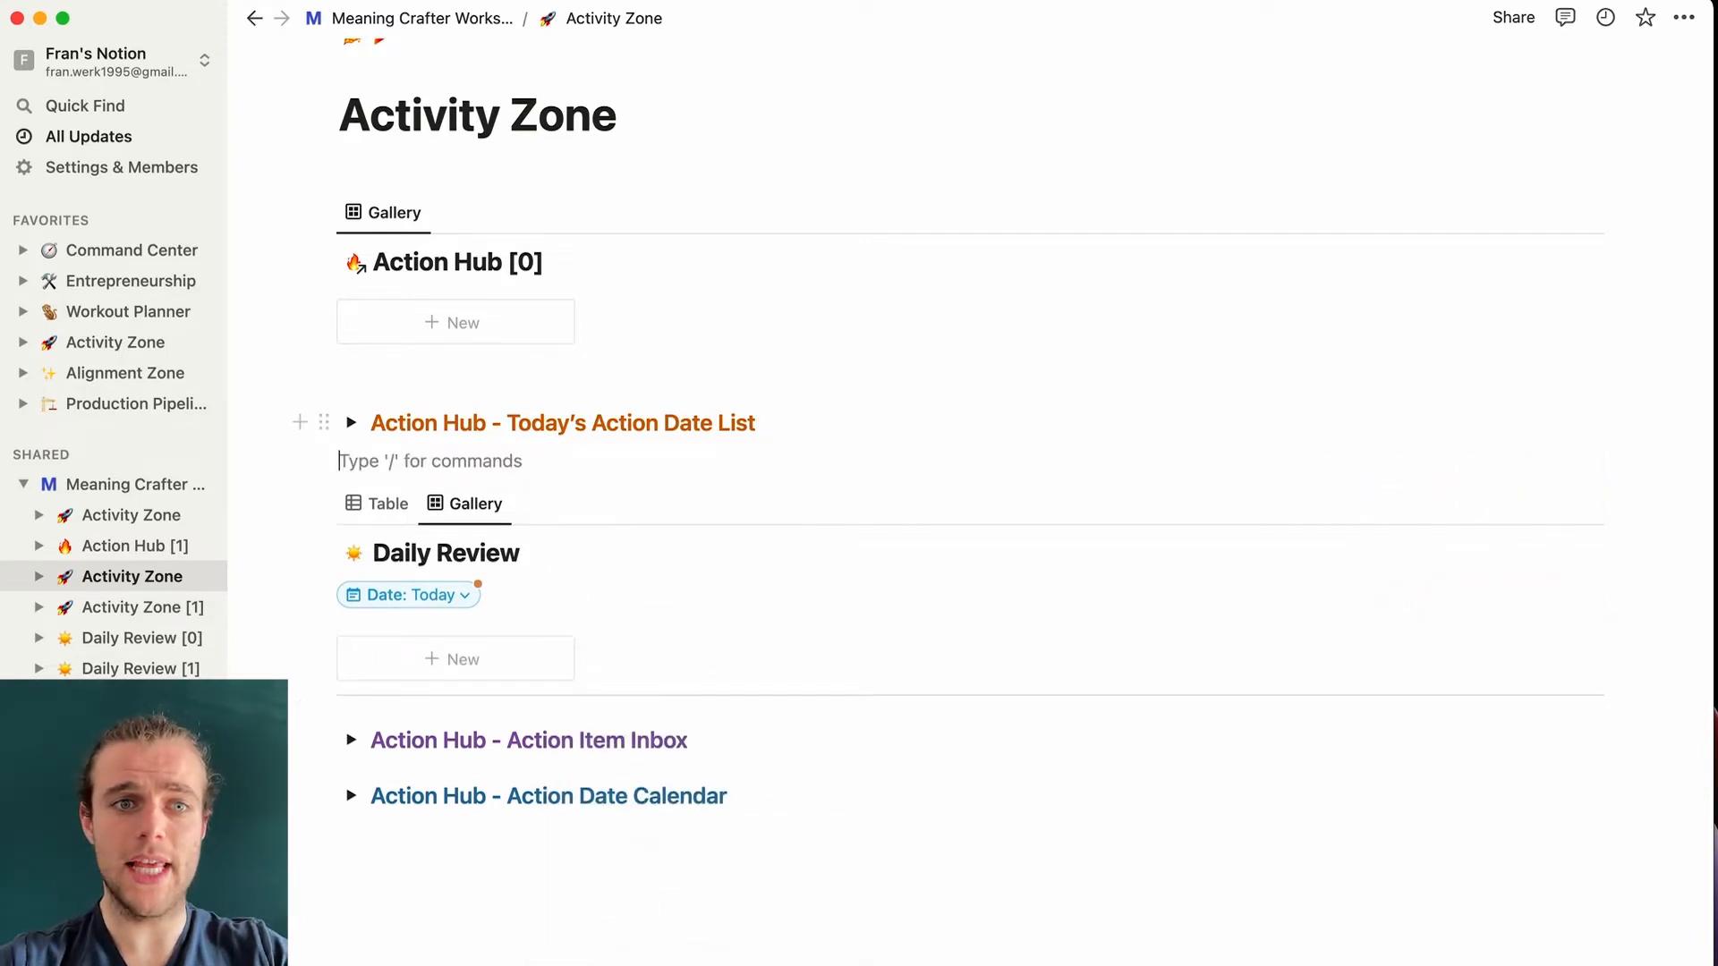
- Add a Toggle heading 3 named 'Daily Review' and drag the gallery inside it
type("/toggle")
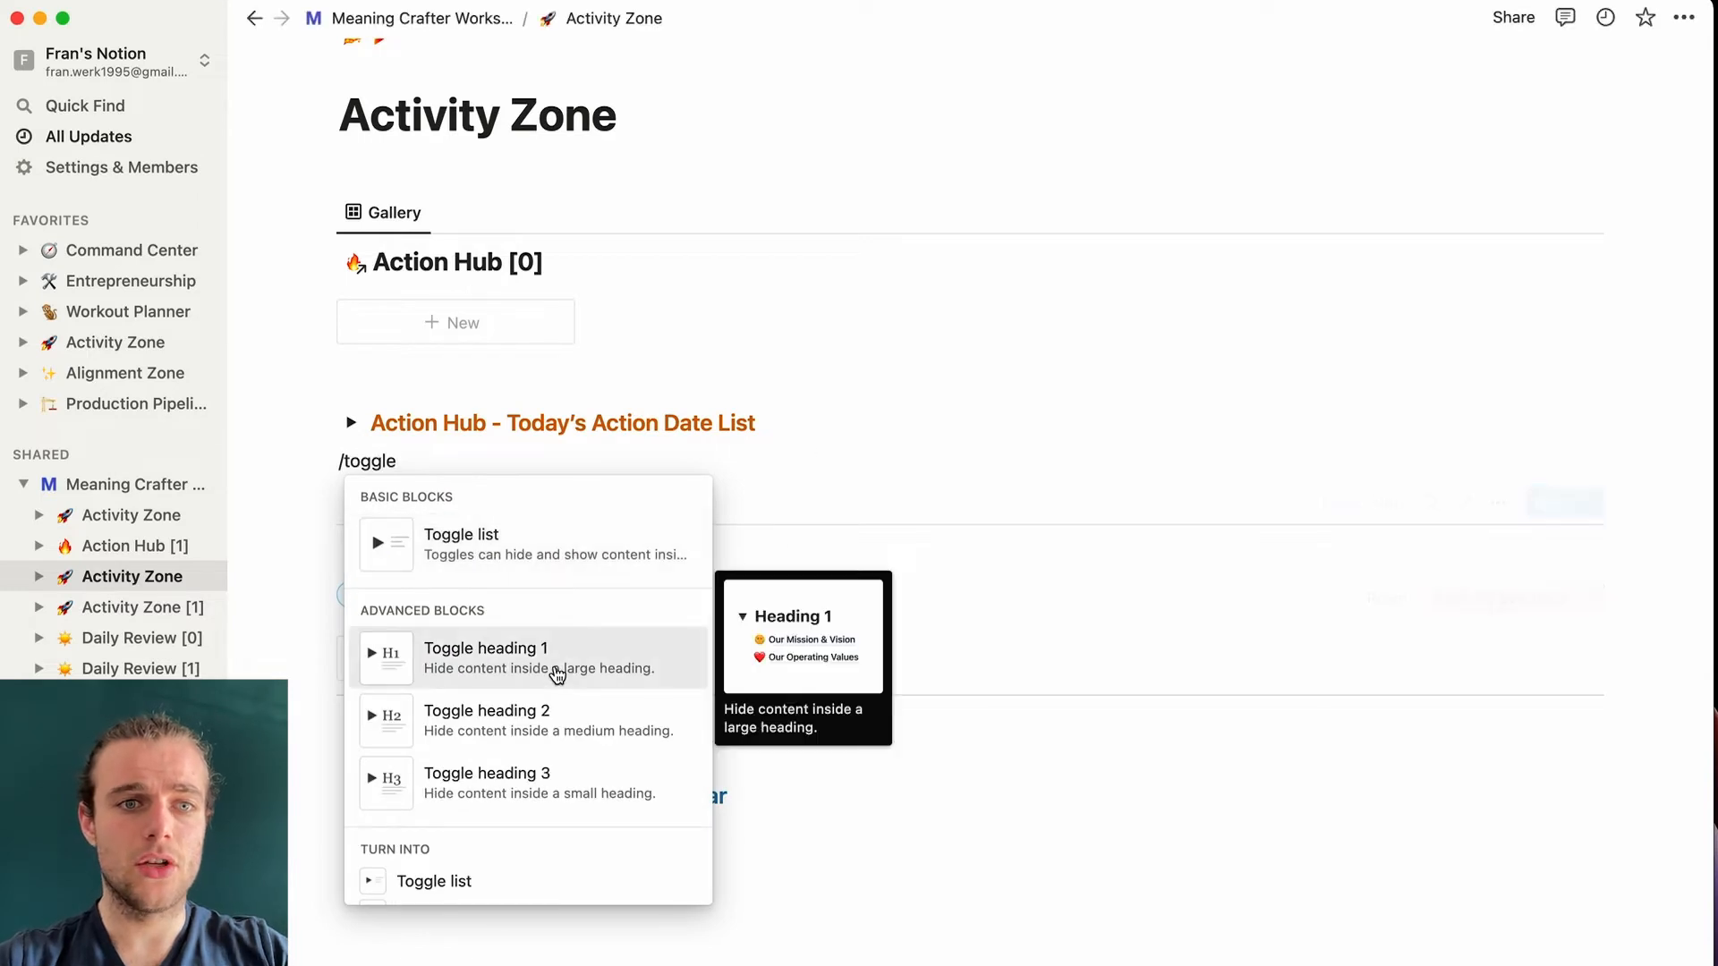
left_click(575, 782)
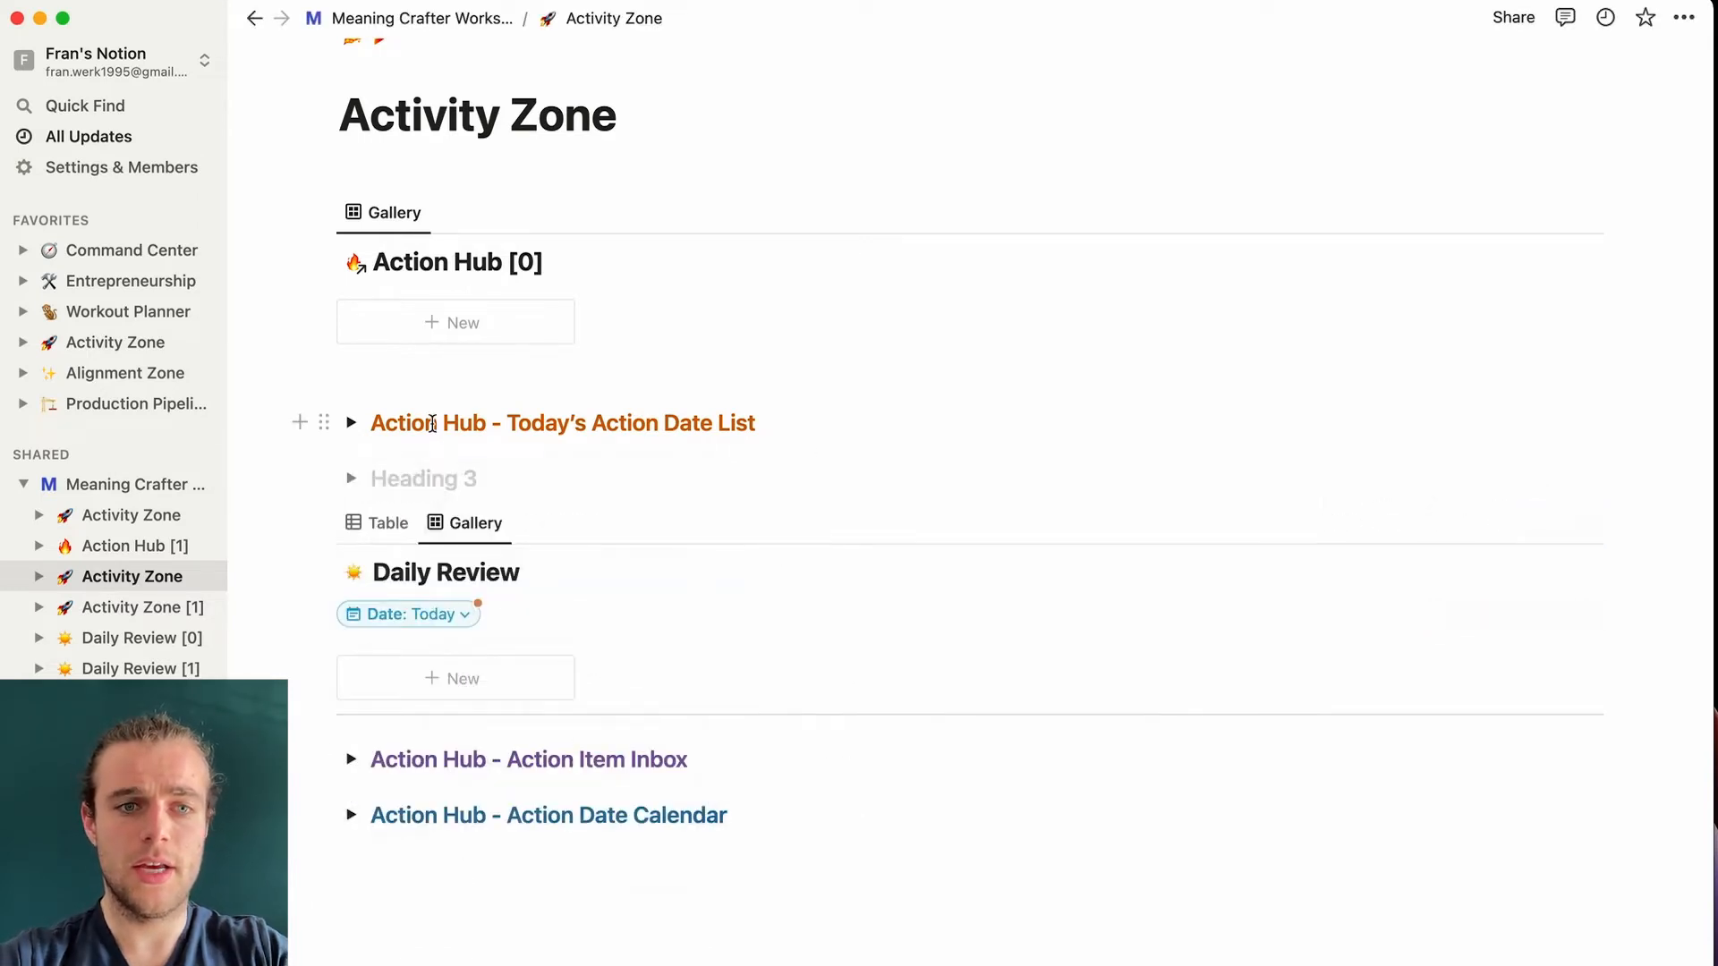
type("Daily Review")
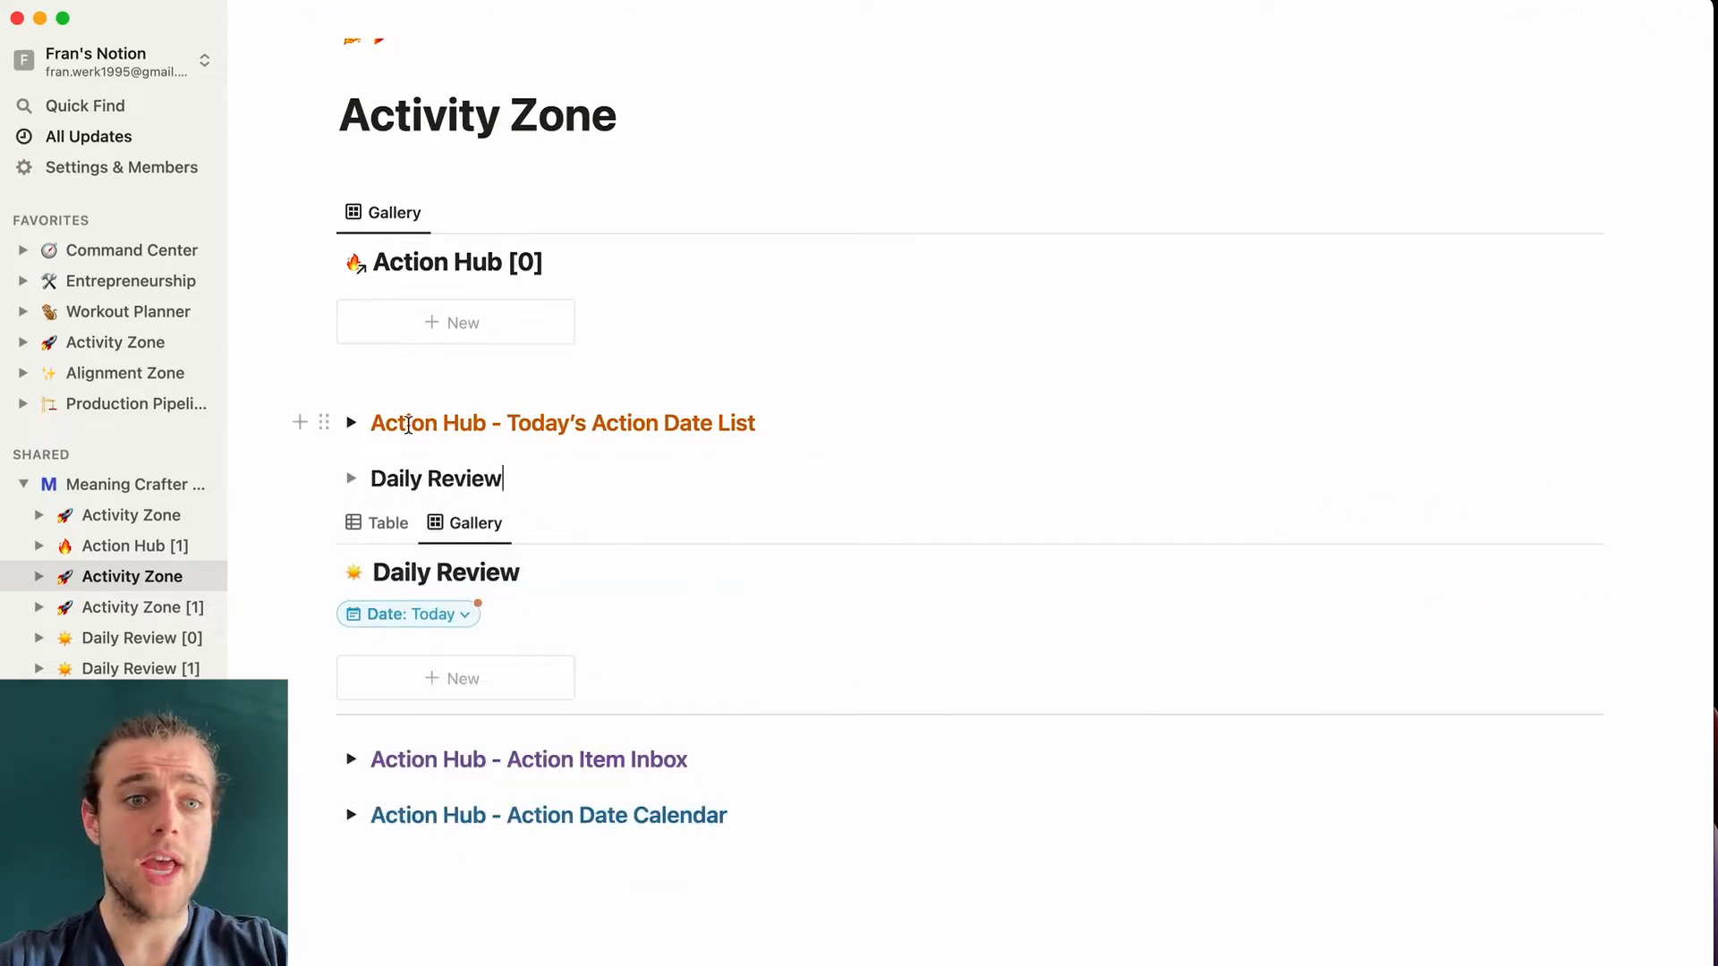
left_click(351, 477)
left_click_drag(370, 521, 383, 501)
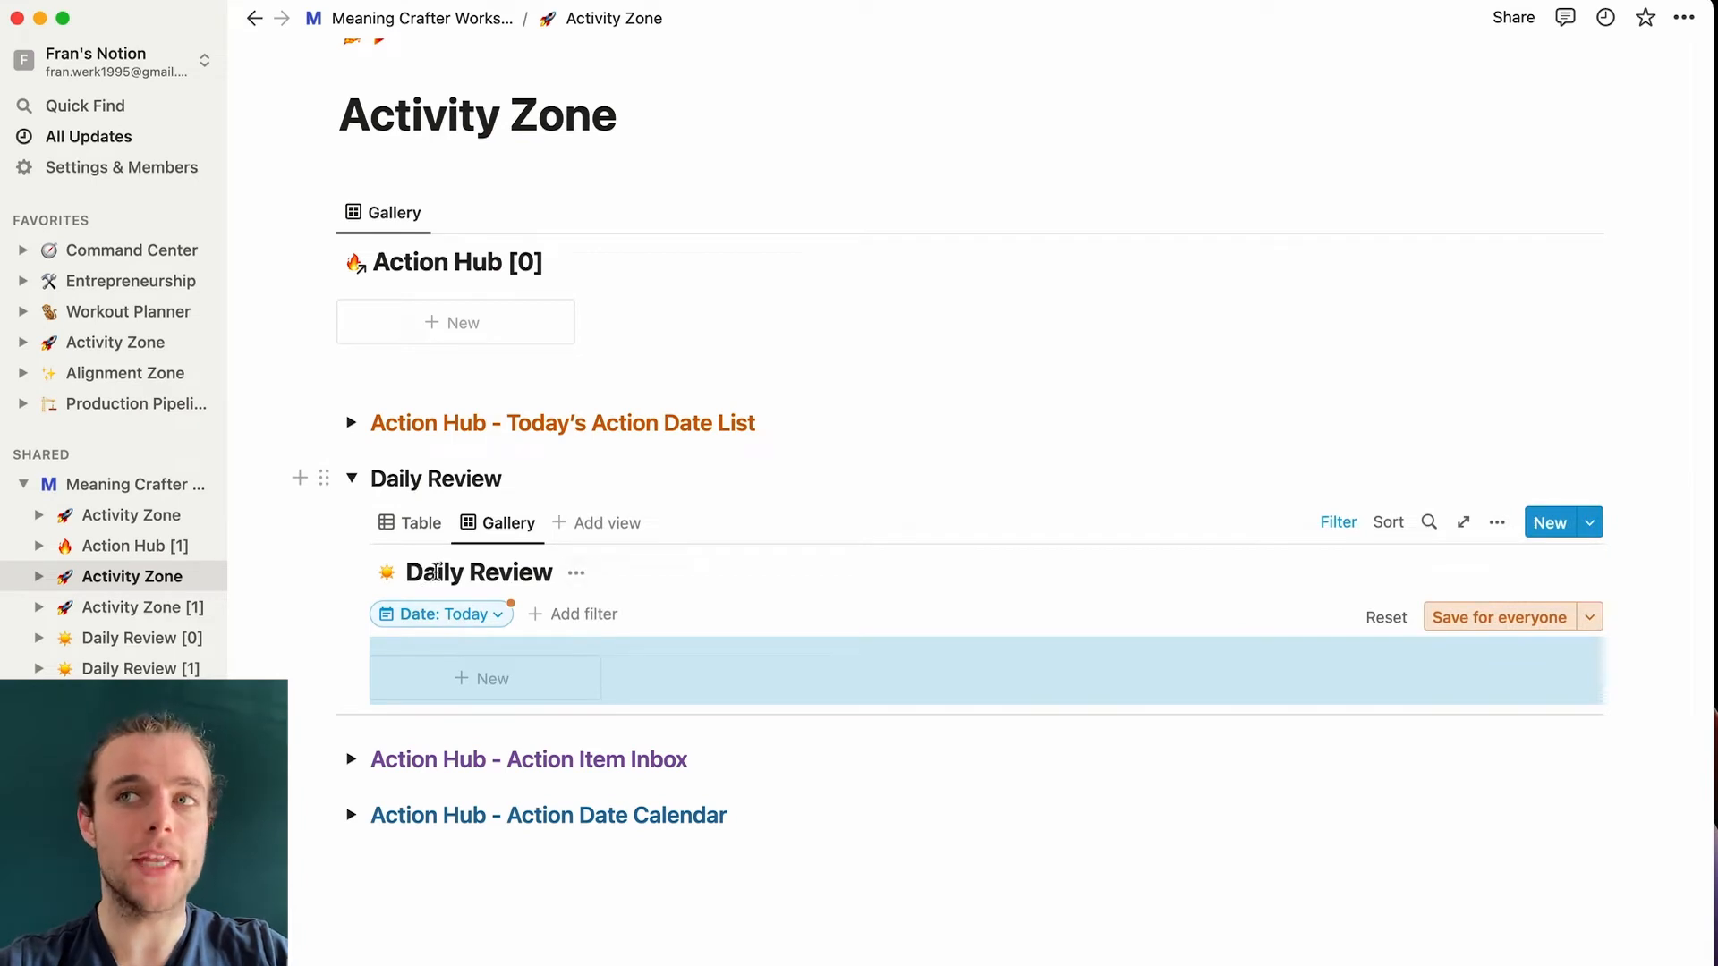
- Hide the database title on the Daily Review gallery view
left_click(1532, 617)
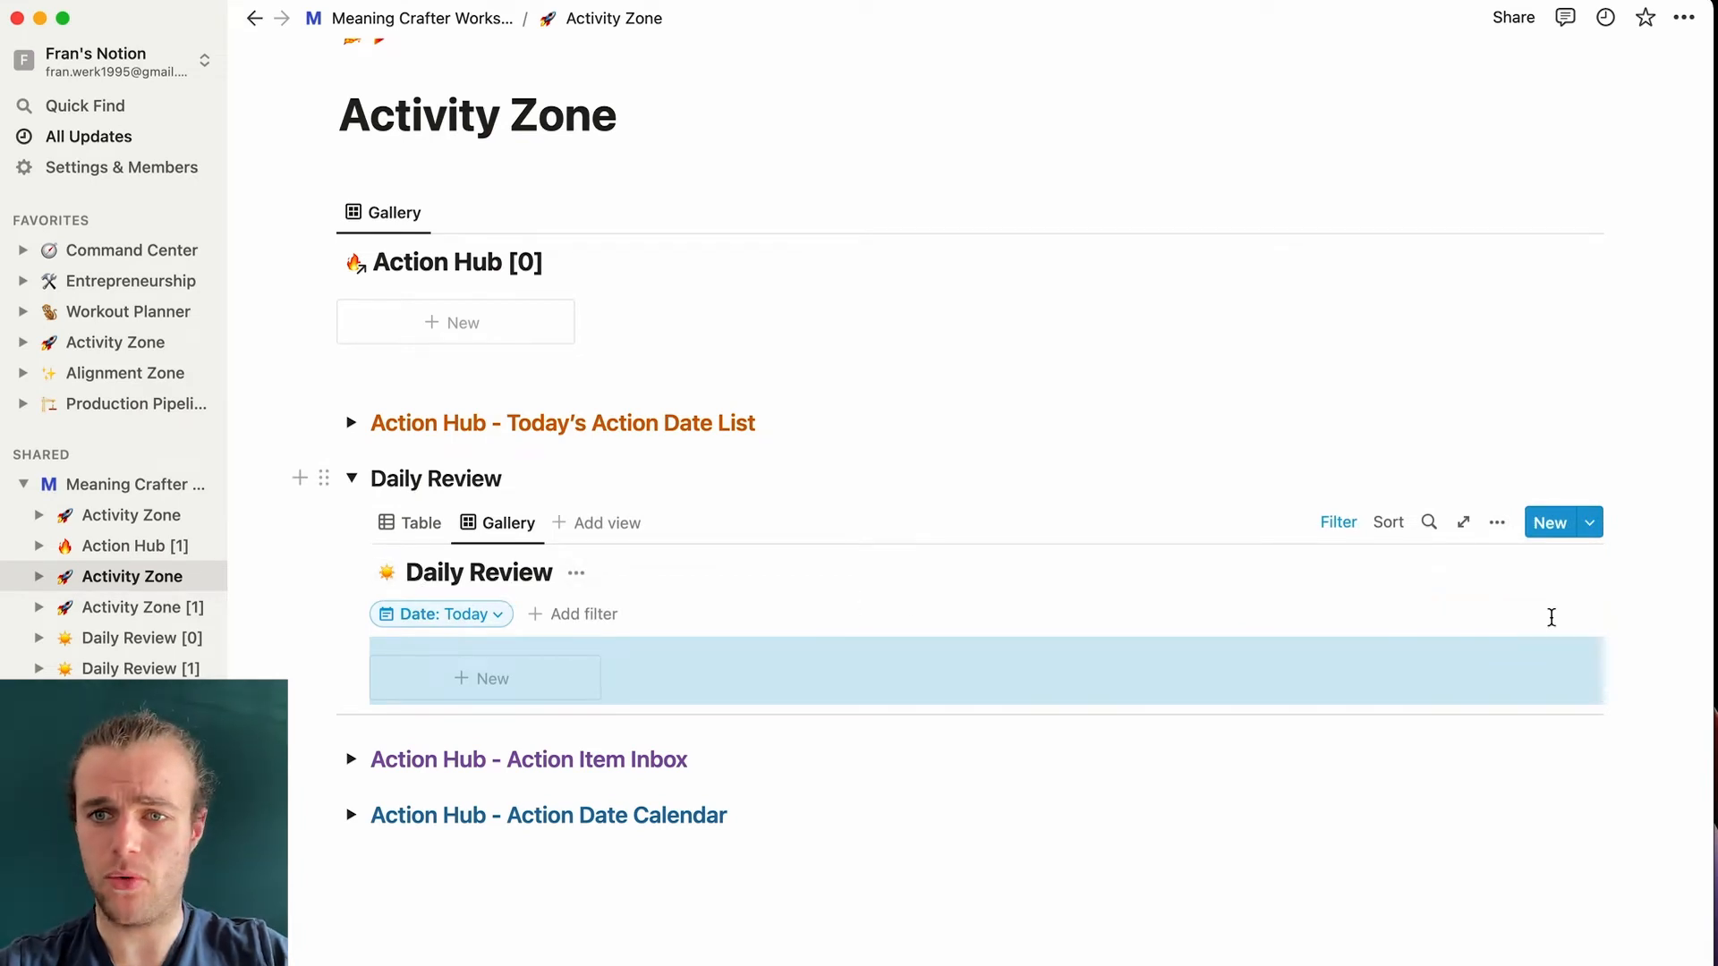
left_click(1499, 524)
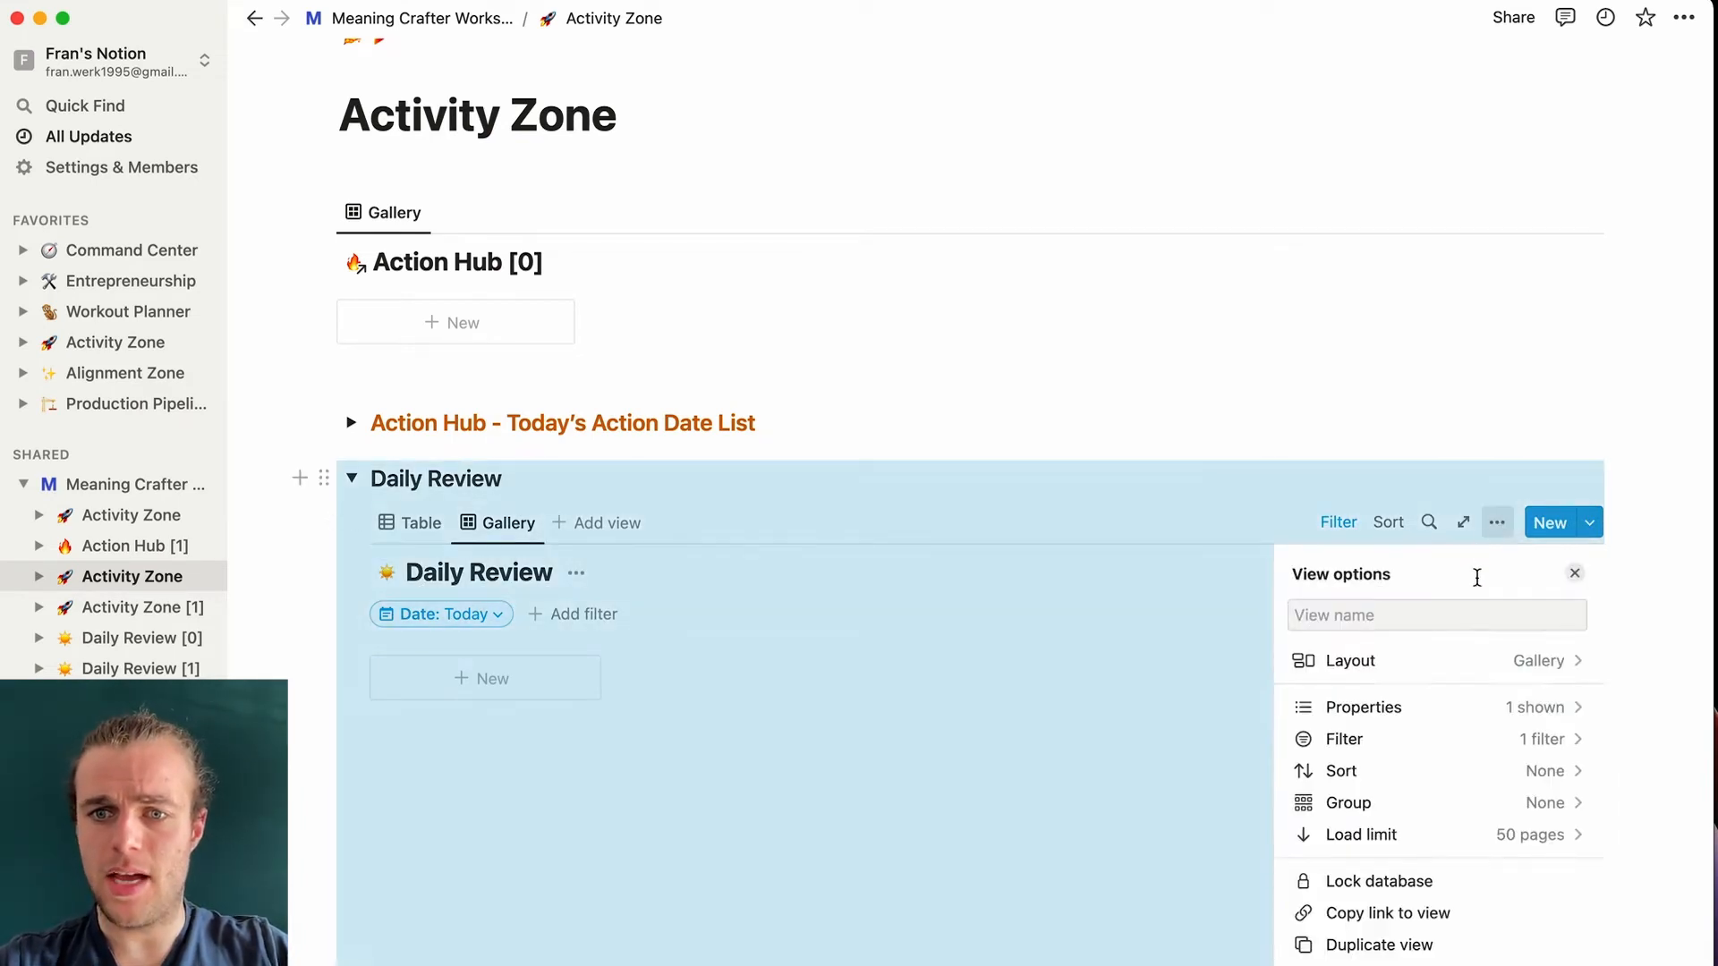
left_click(1470, 671)
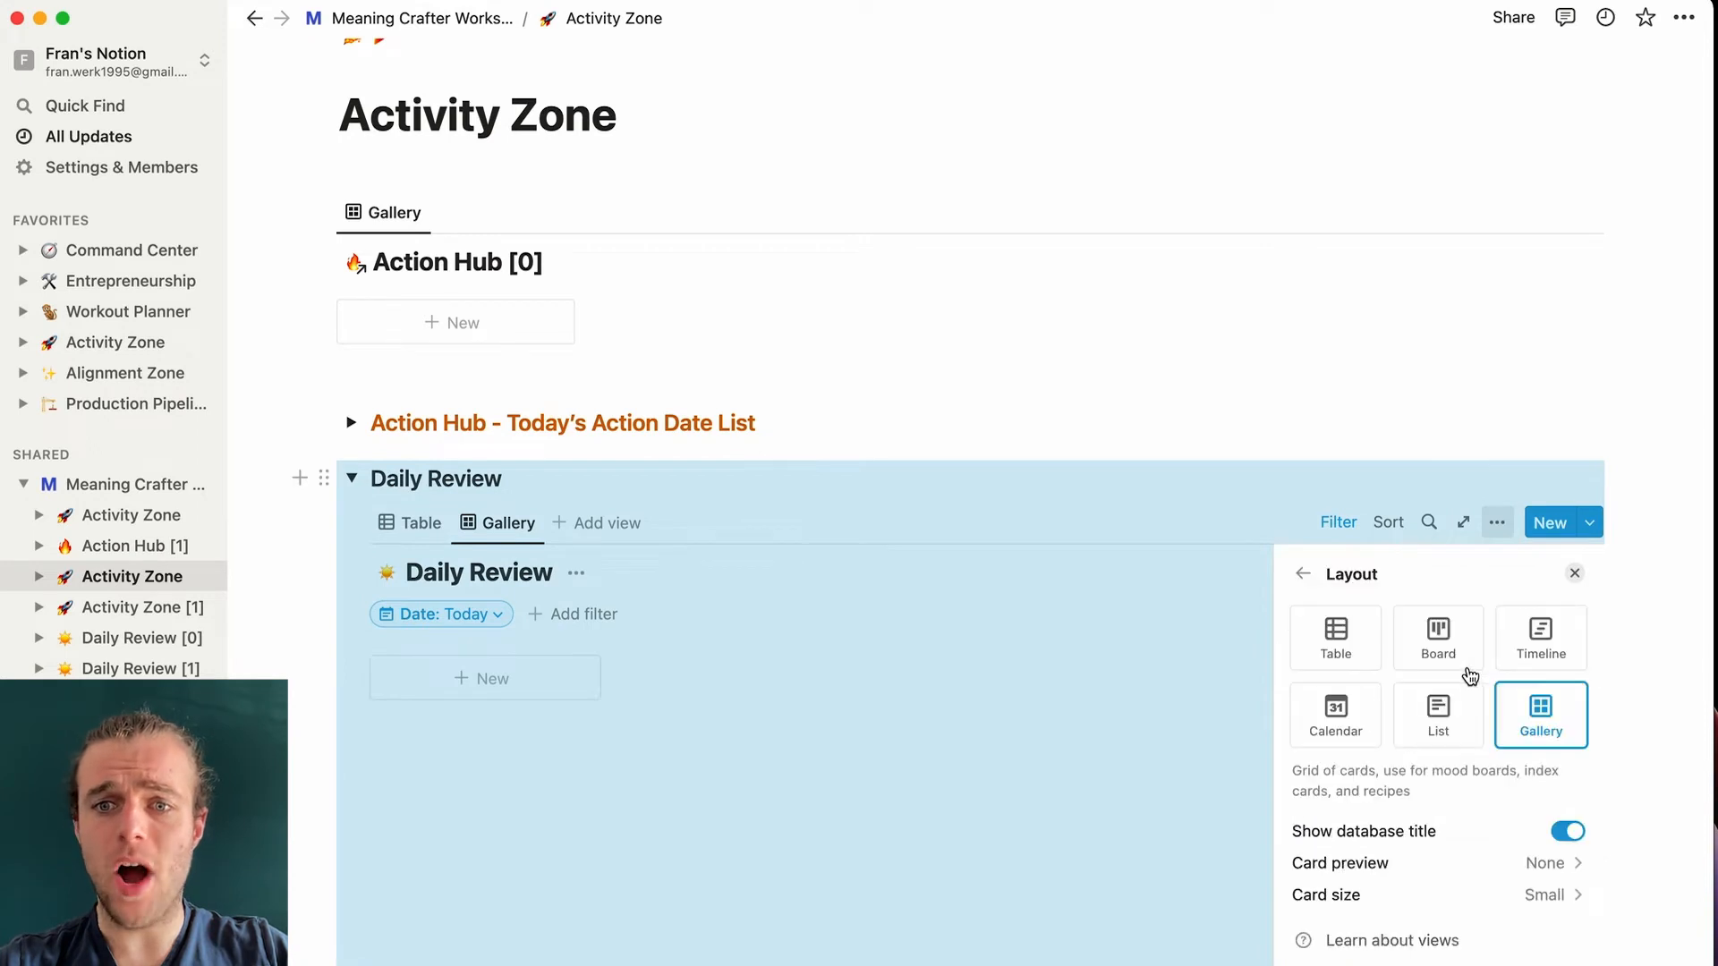
left_click(1568, 832)
left_click(1126, 288)
scroll(851, 552, "down", 2)
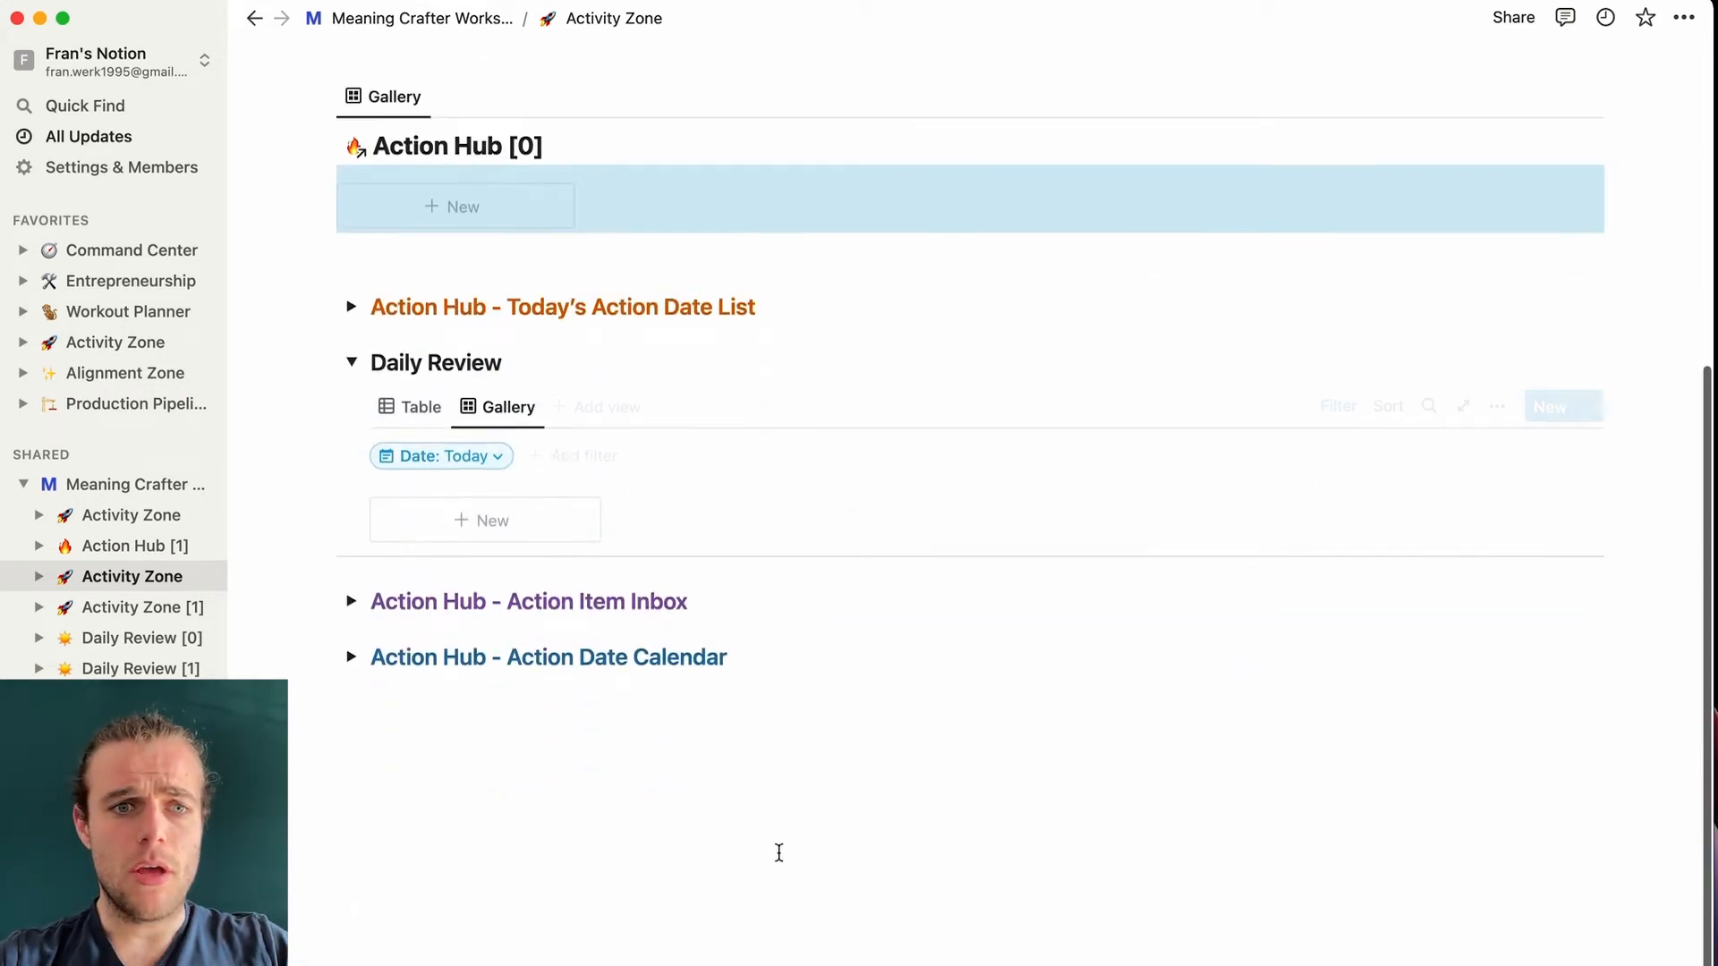
left_click(778, 850)
- Hide the Action Date Calendar's database title and collapse that section again
left_click(352, 605)
scroll(351, 626, "down", 3)
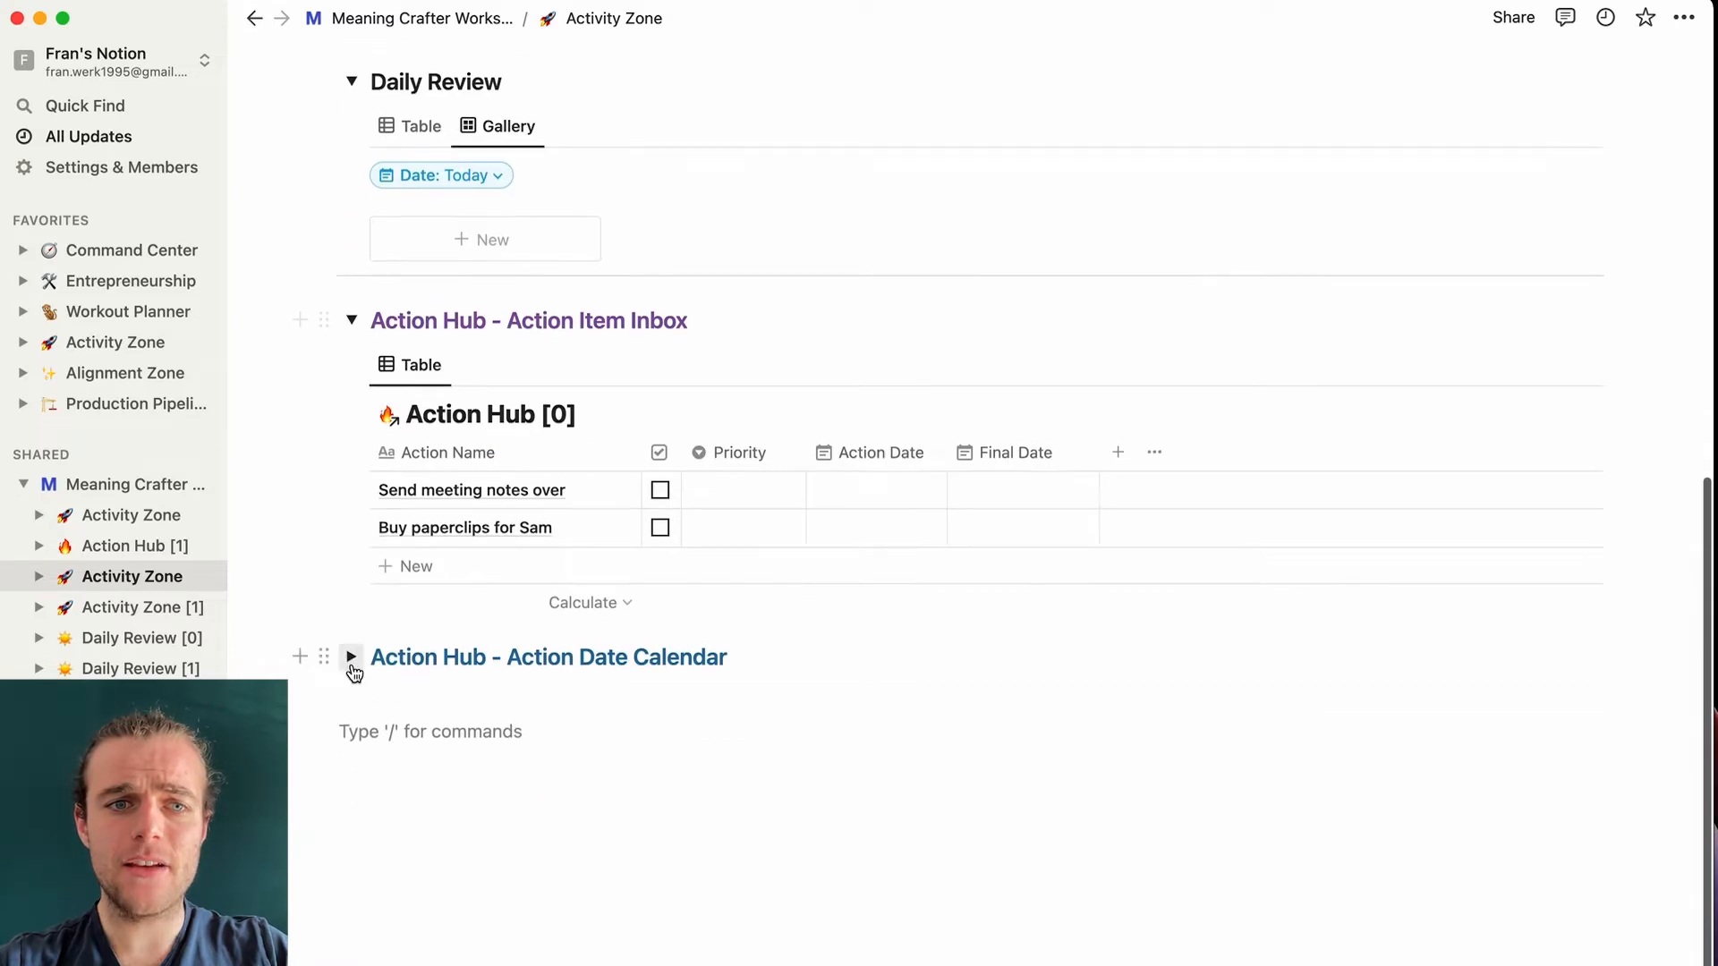
left_click(351, 657)
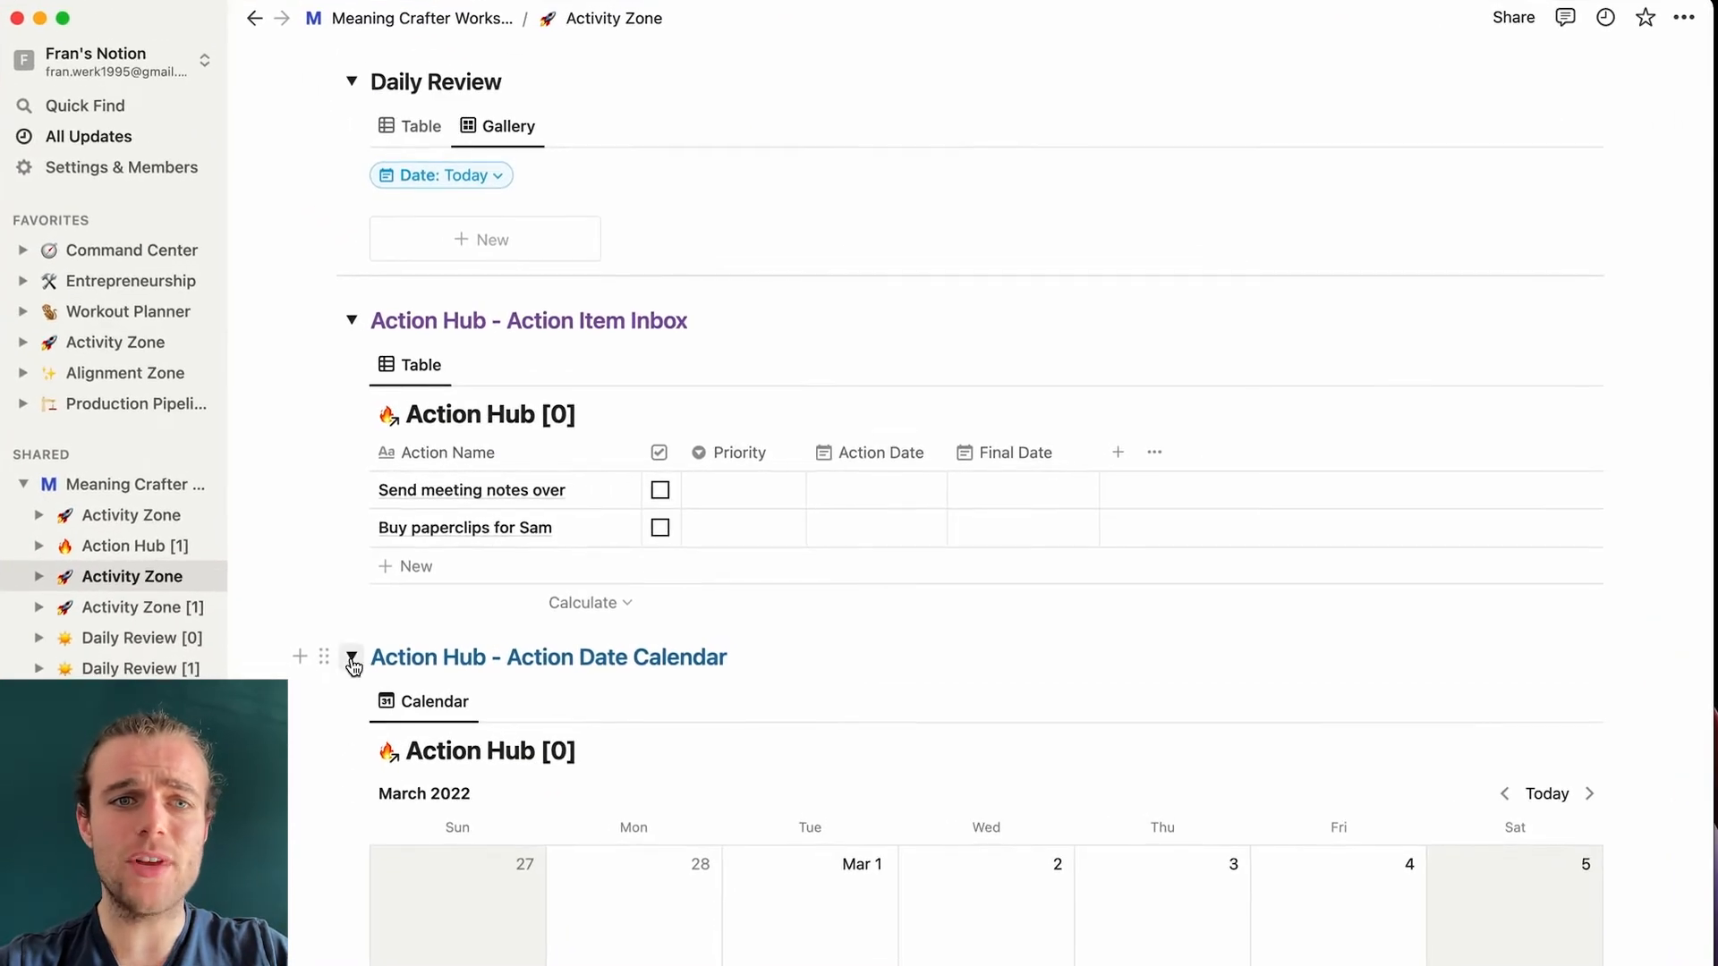
scroll(391, 691, "down", 2)
scroll(390, 691, "down", 1)
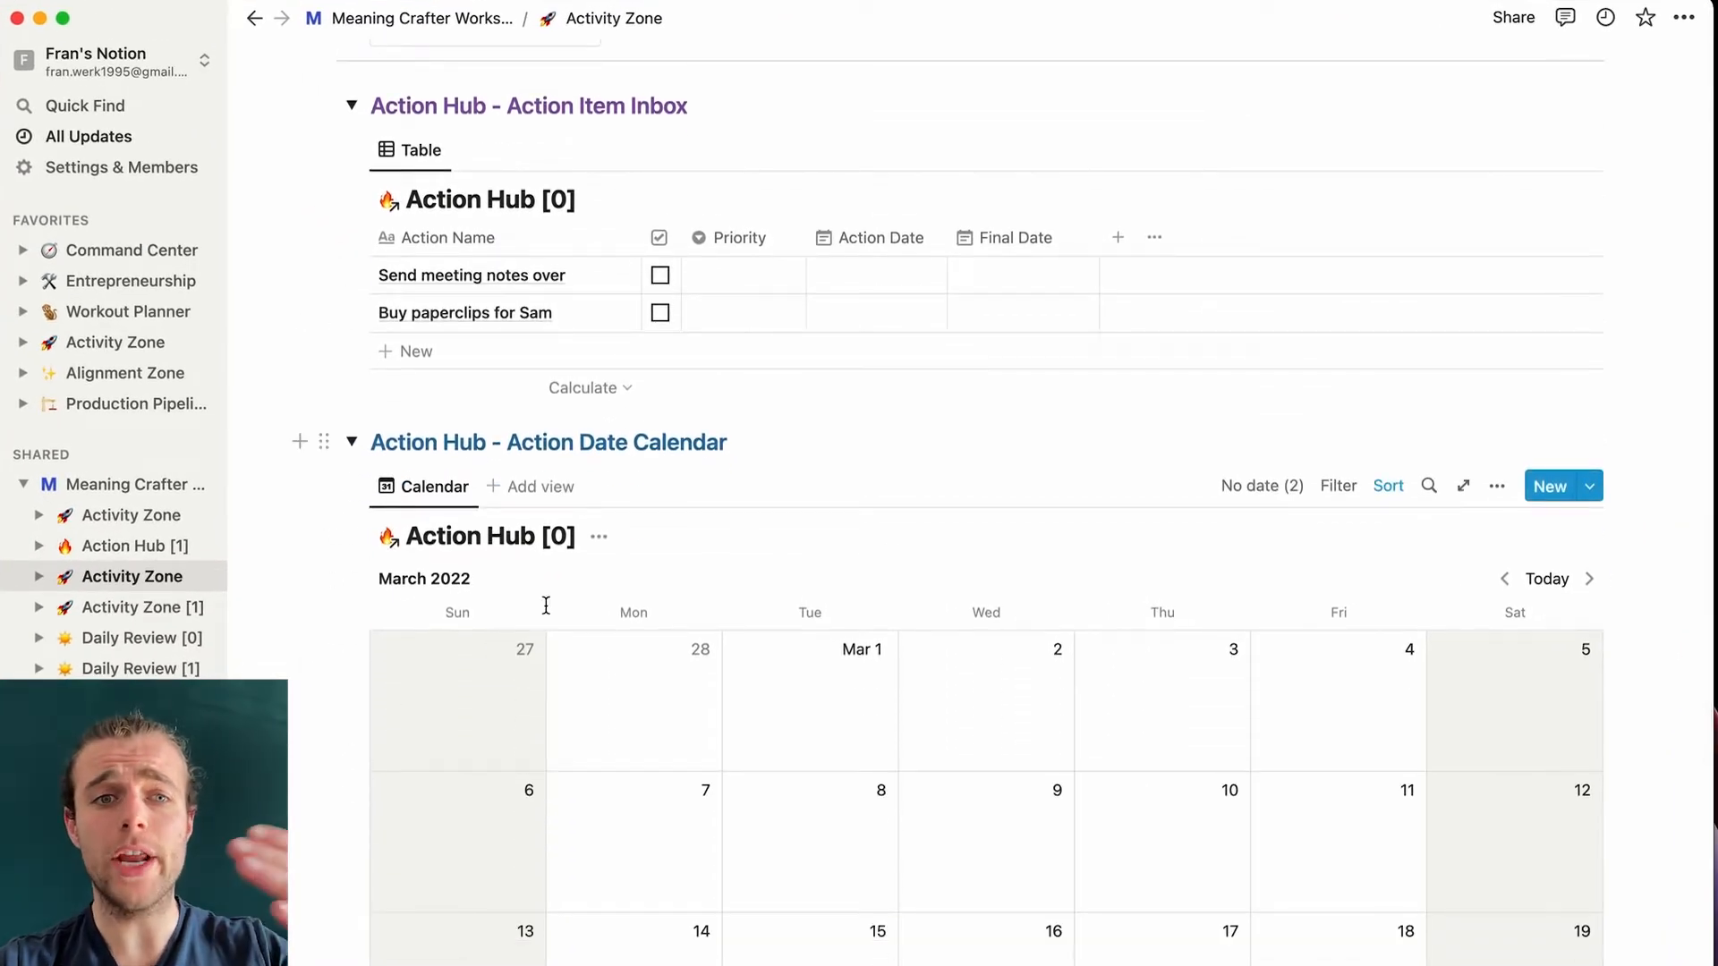
scroll(545, 606, "up", 1)
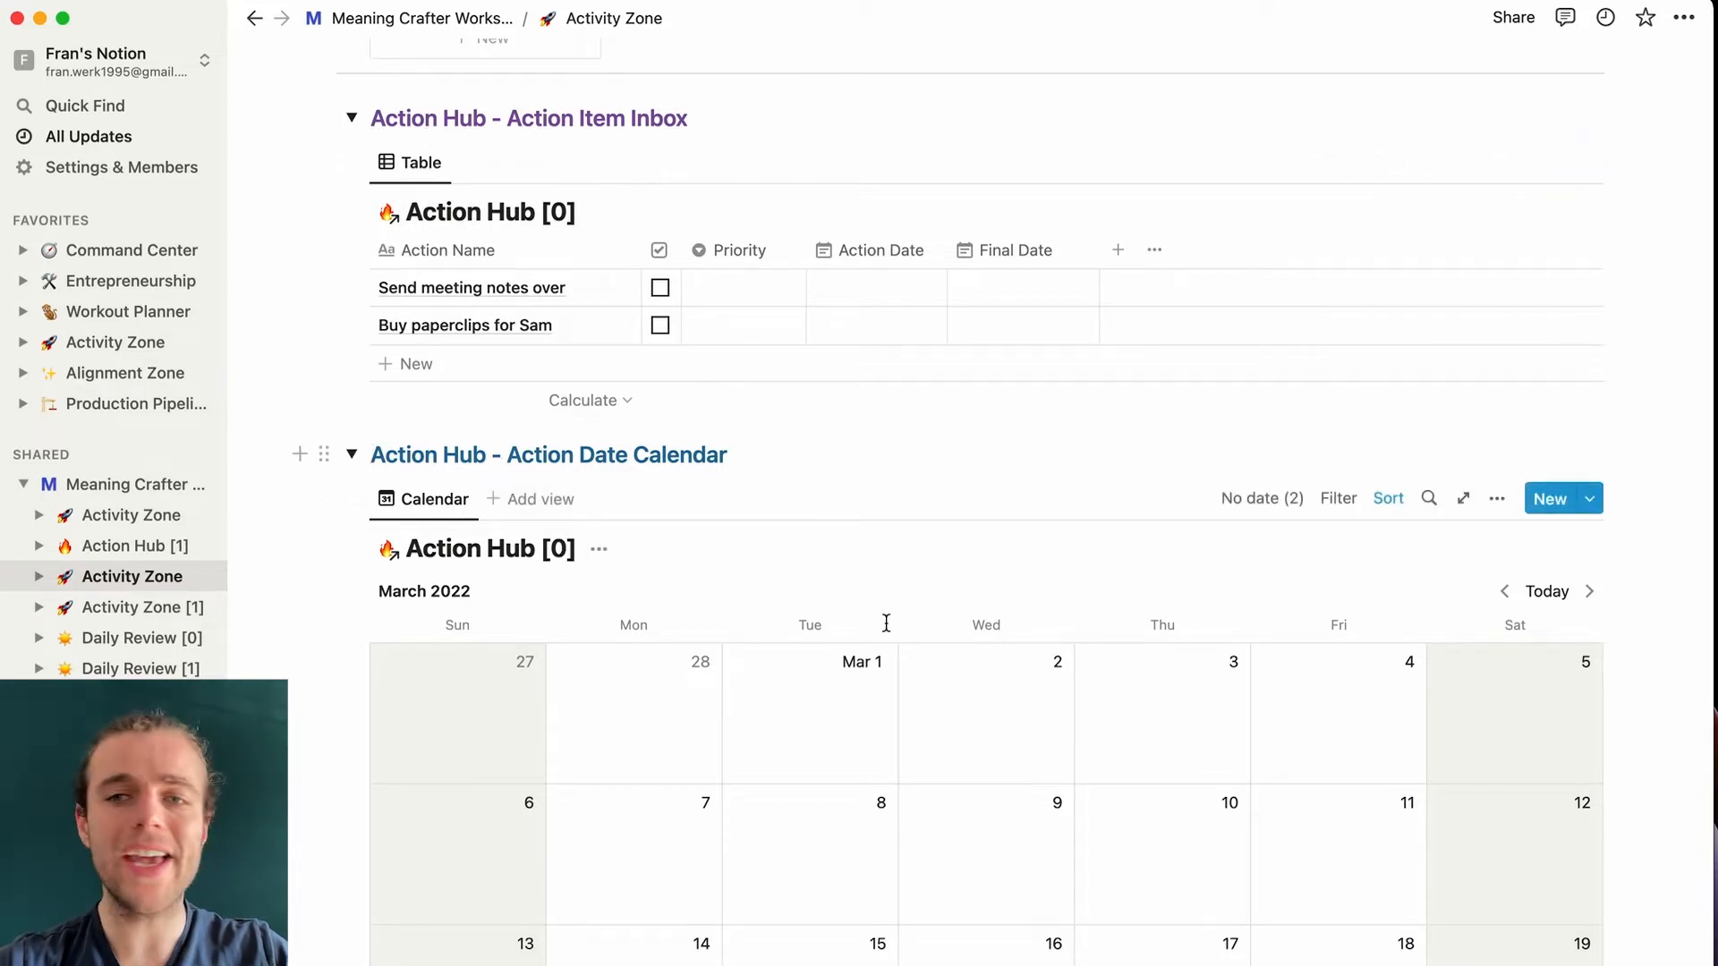
left_click(1497, 498)
left_click(1422, 667)
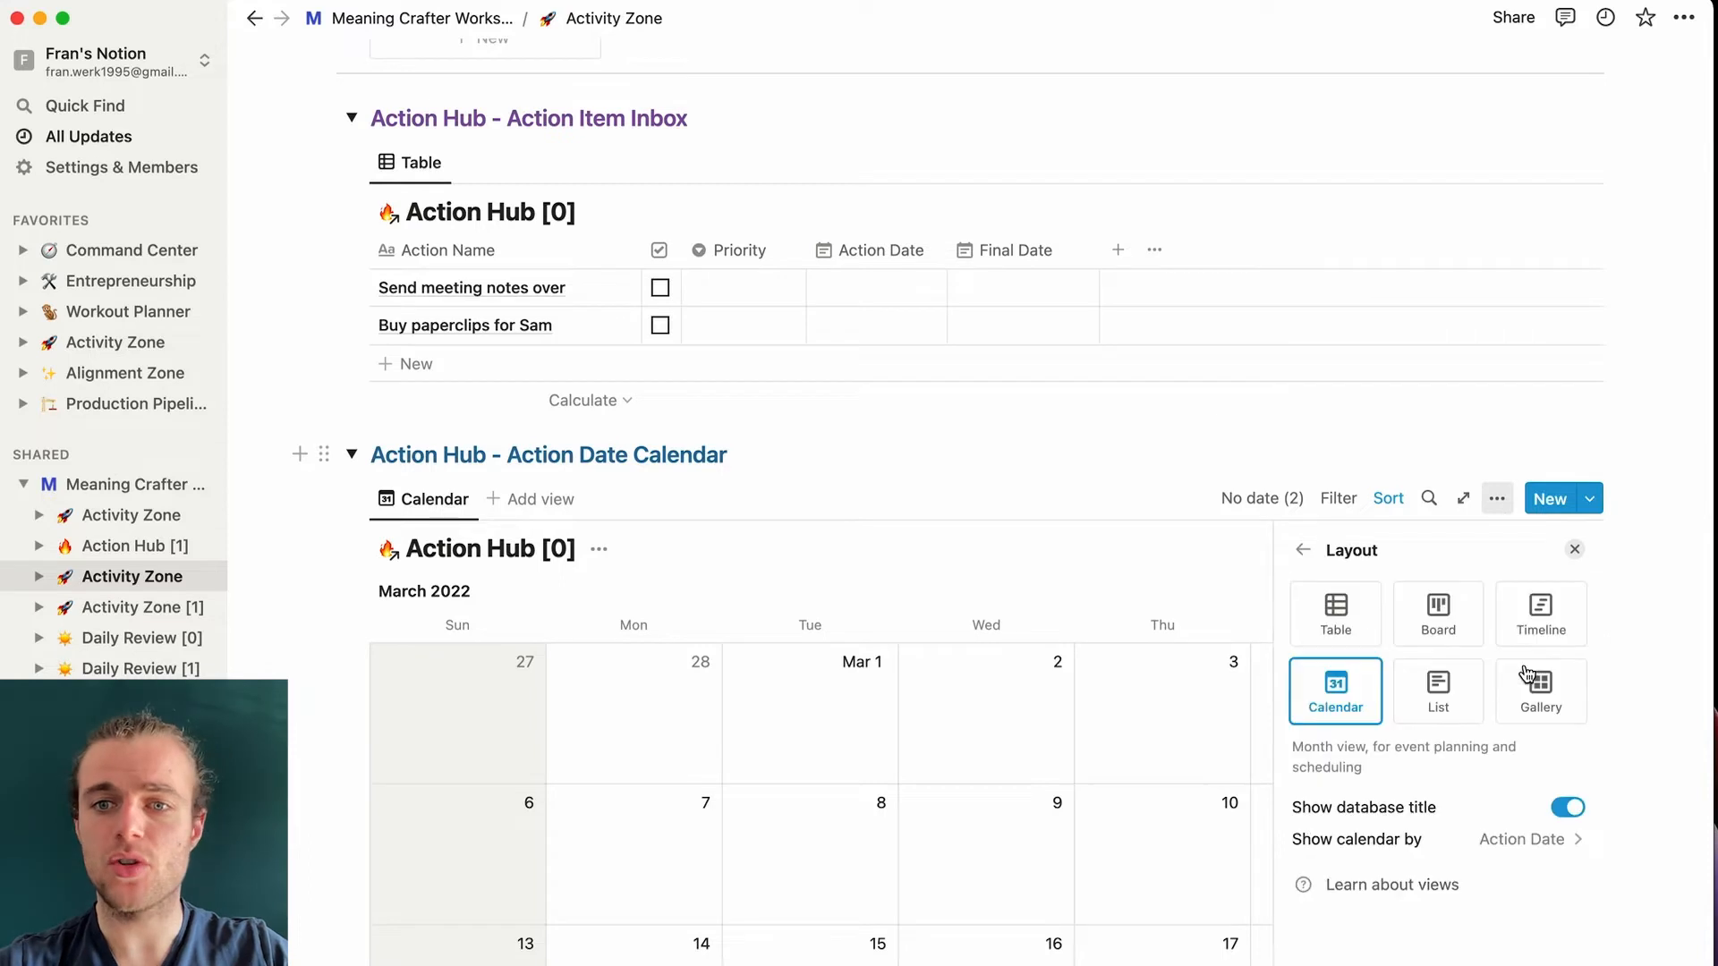
left_click(1568, 808)
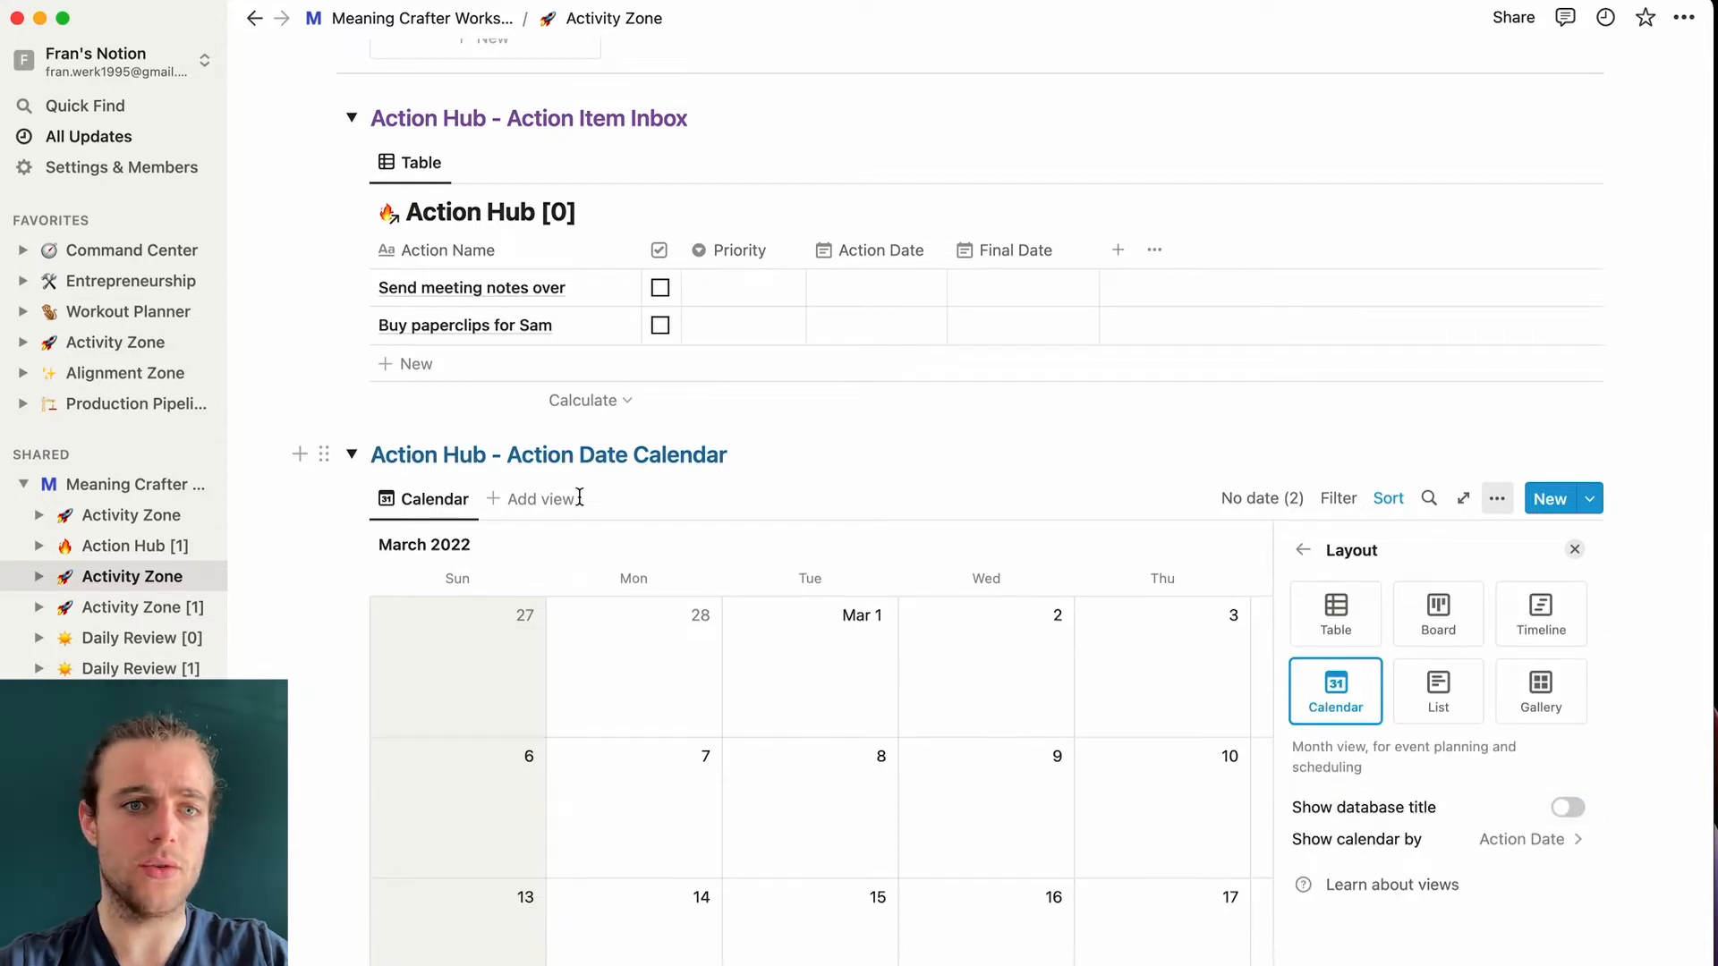
left_click(351, 454)
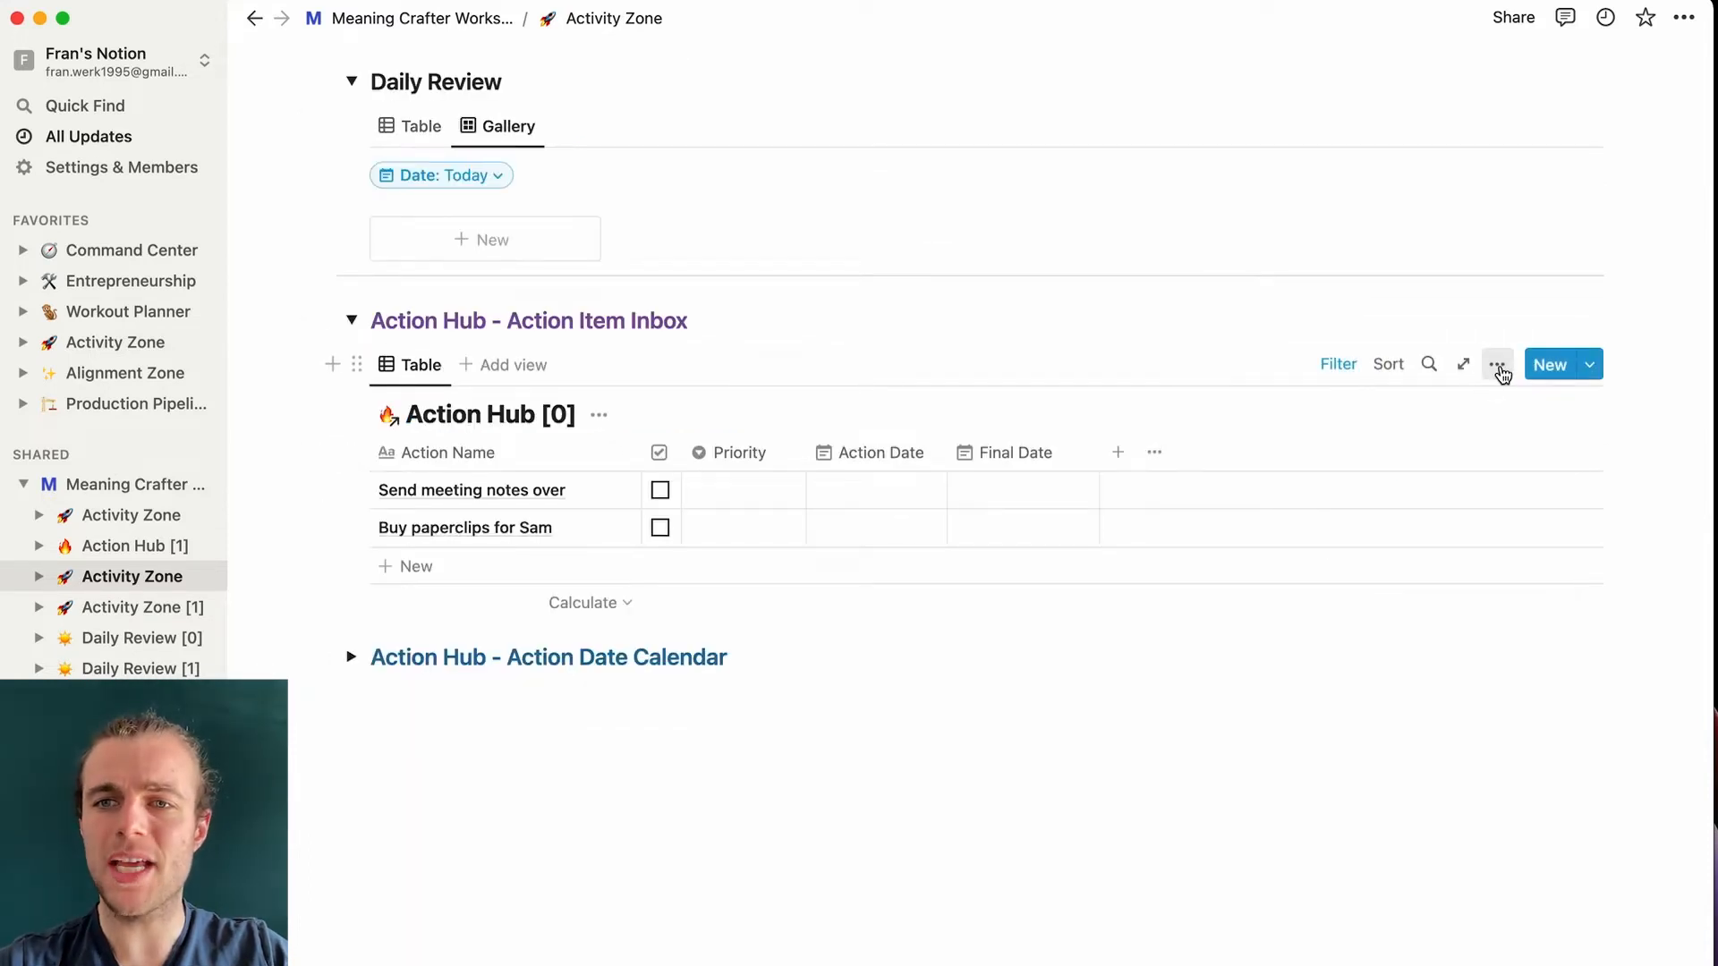
- Hide the Action Item Inbox table's database title and collapse its section
left_click(1496, 364)
scroll(1502, 483, "down", 2)
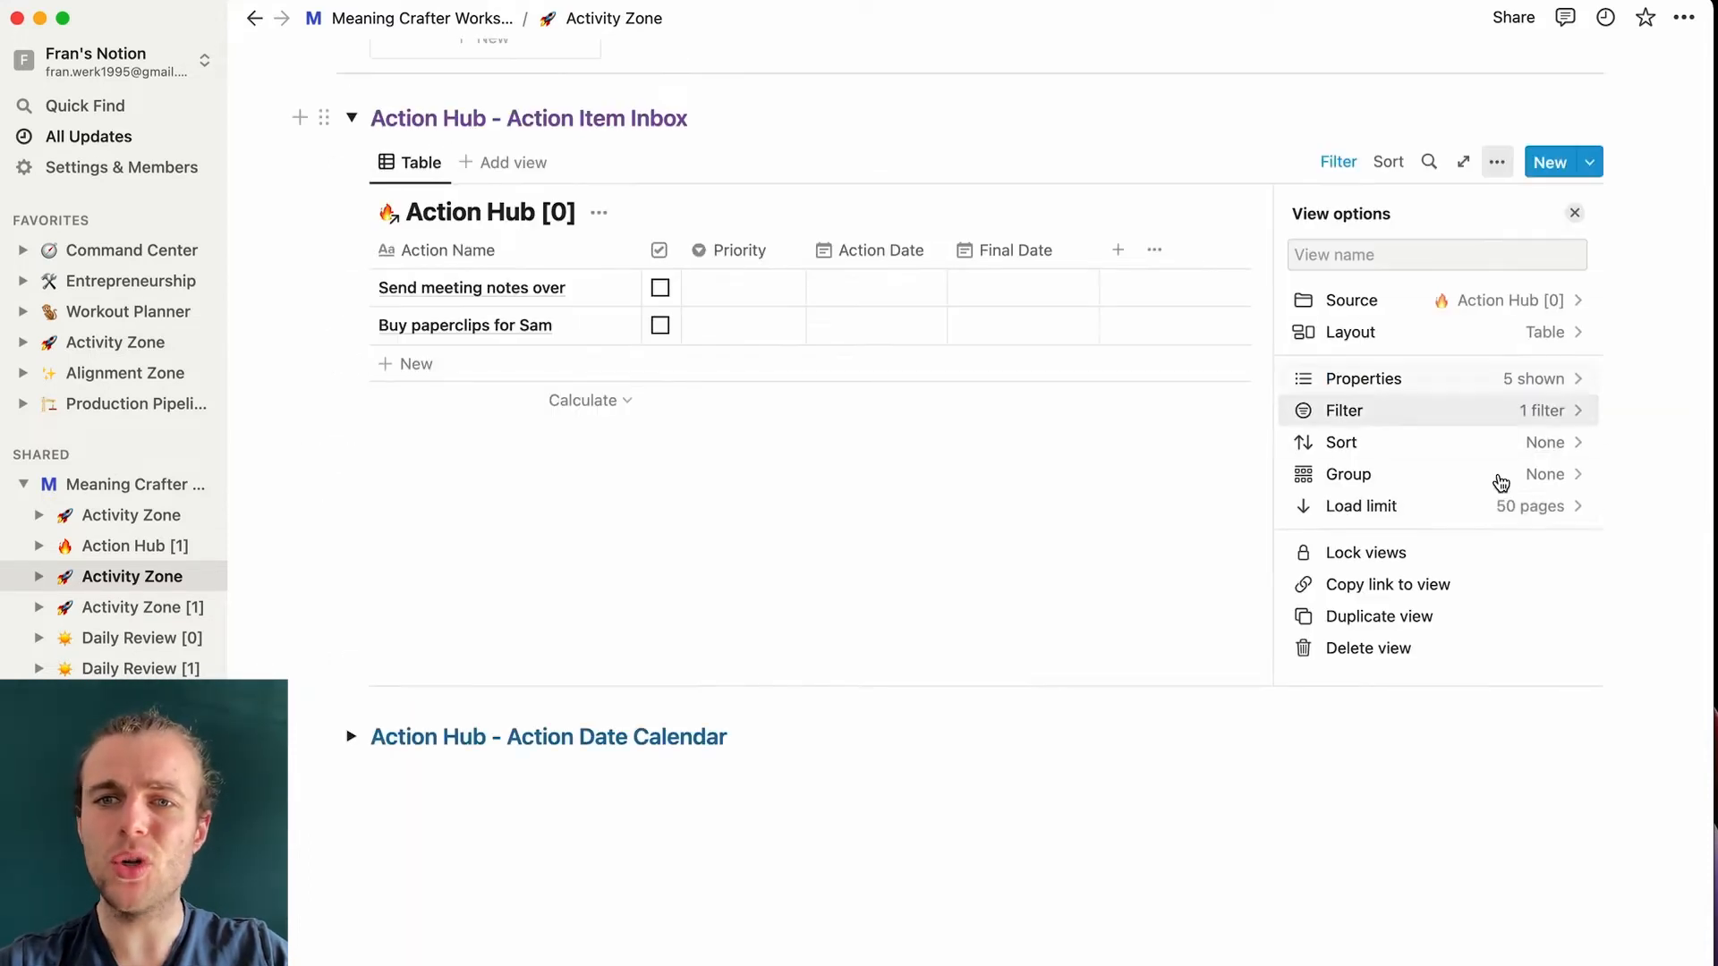
left_click(1409, 343)
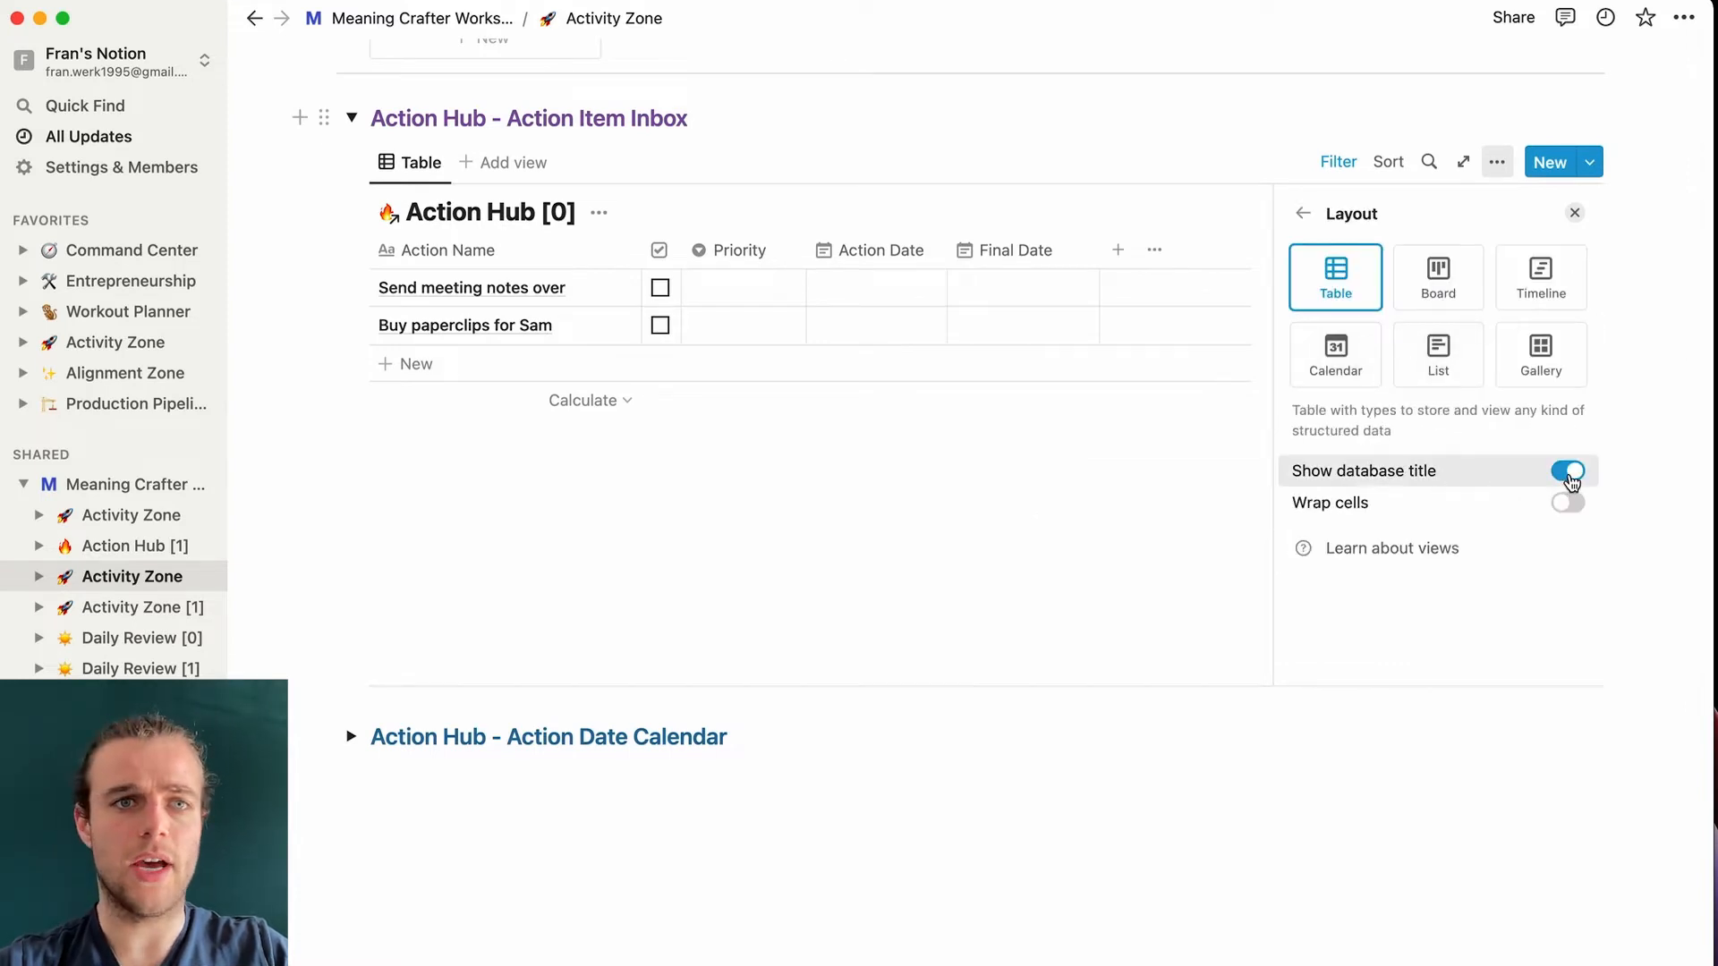
left_click(1568, 471)
left_click(351, 117)
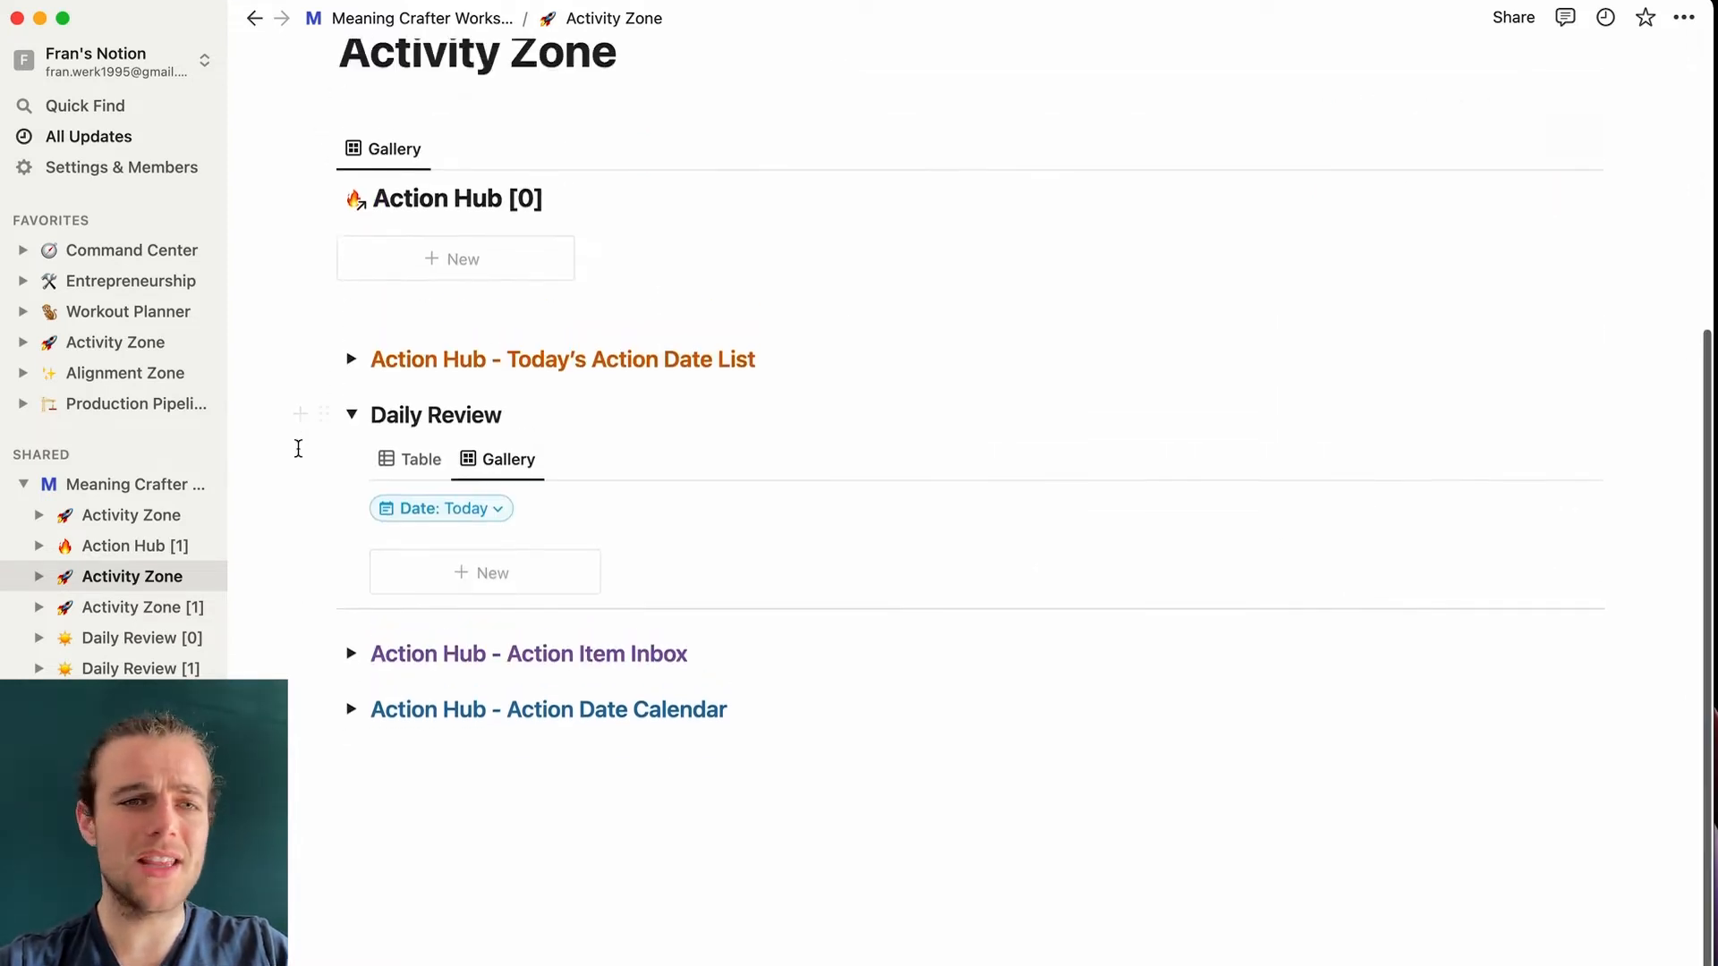
- Hide the Today's Action Date List table's database title and collapse its section
scroll(298, 449, "up", 2)
left_click(352, 427)
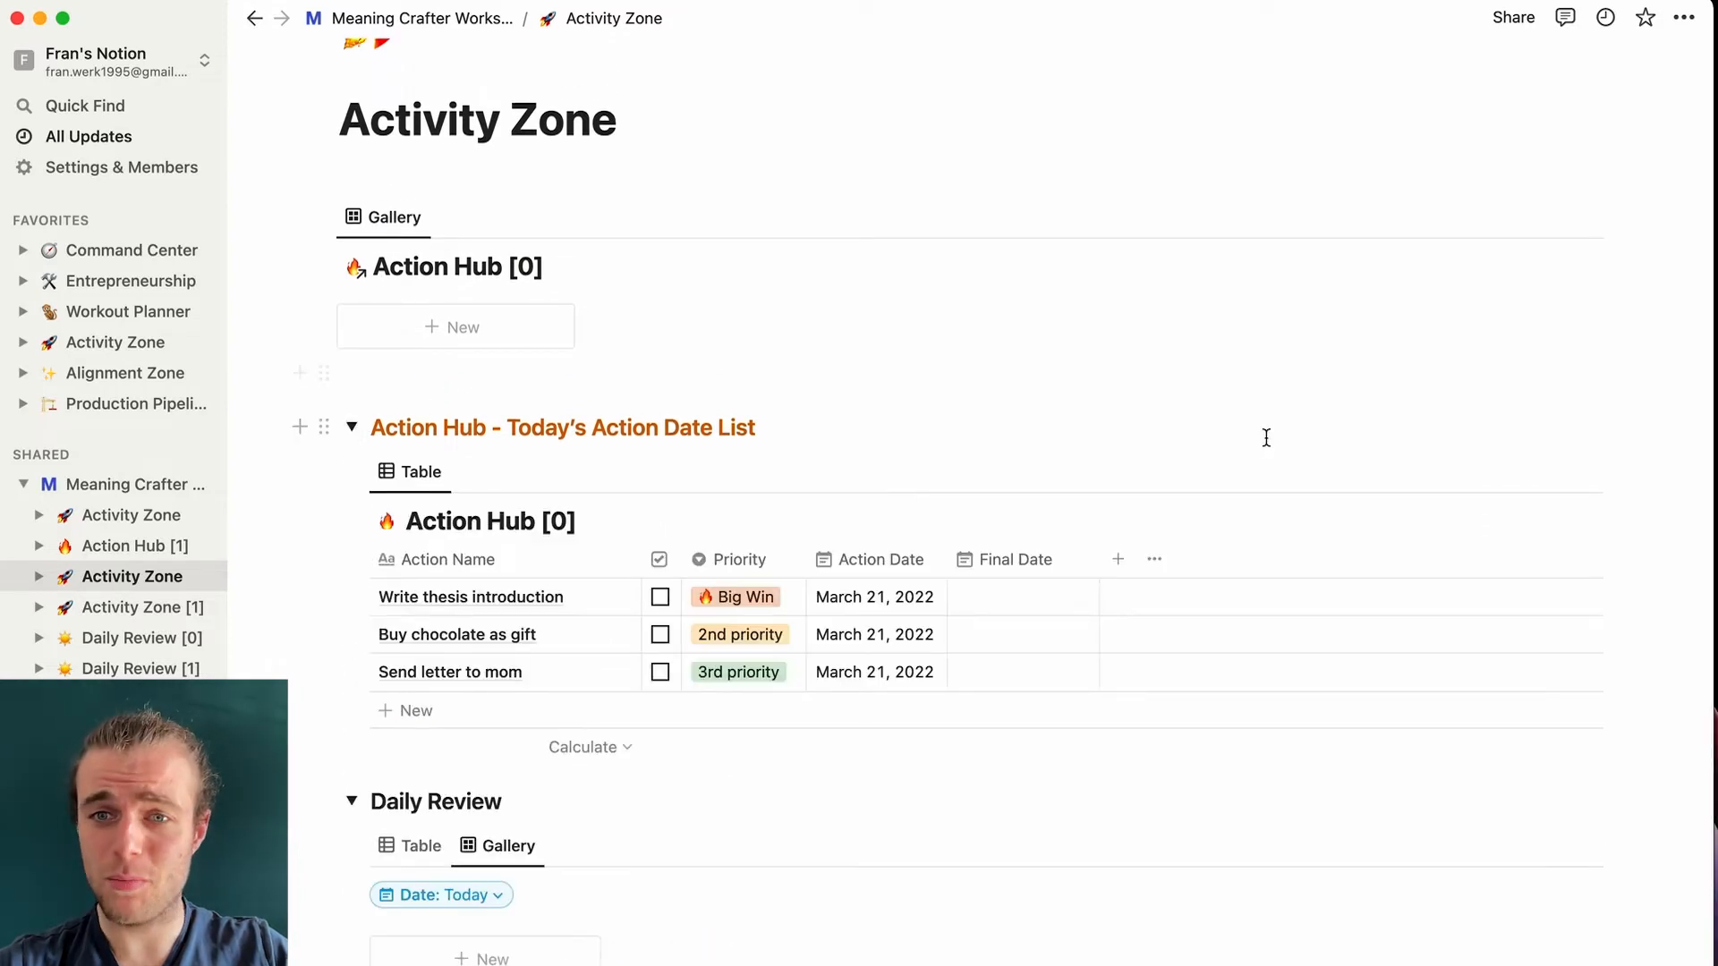
left_click(1496, 471)
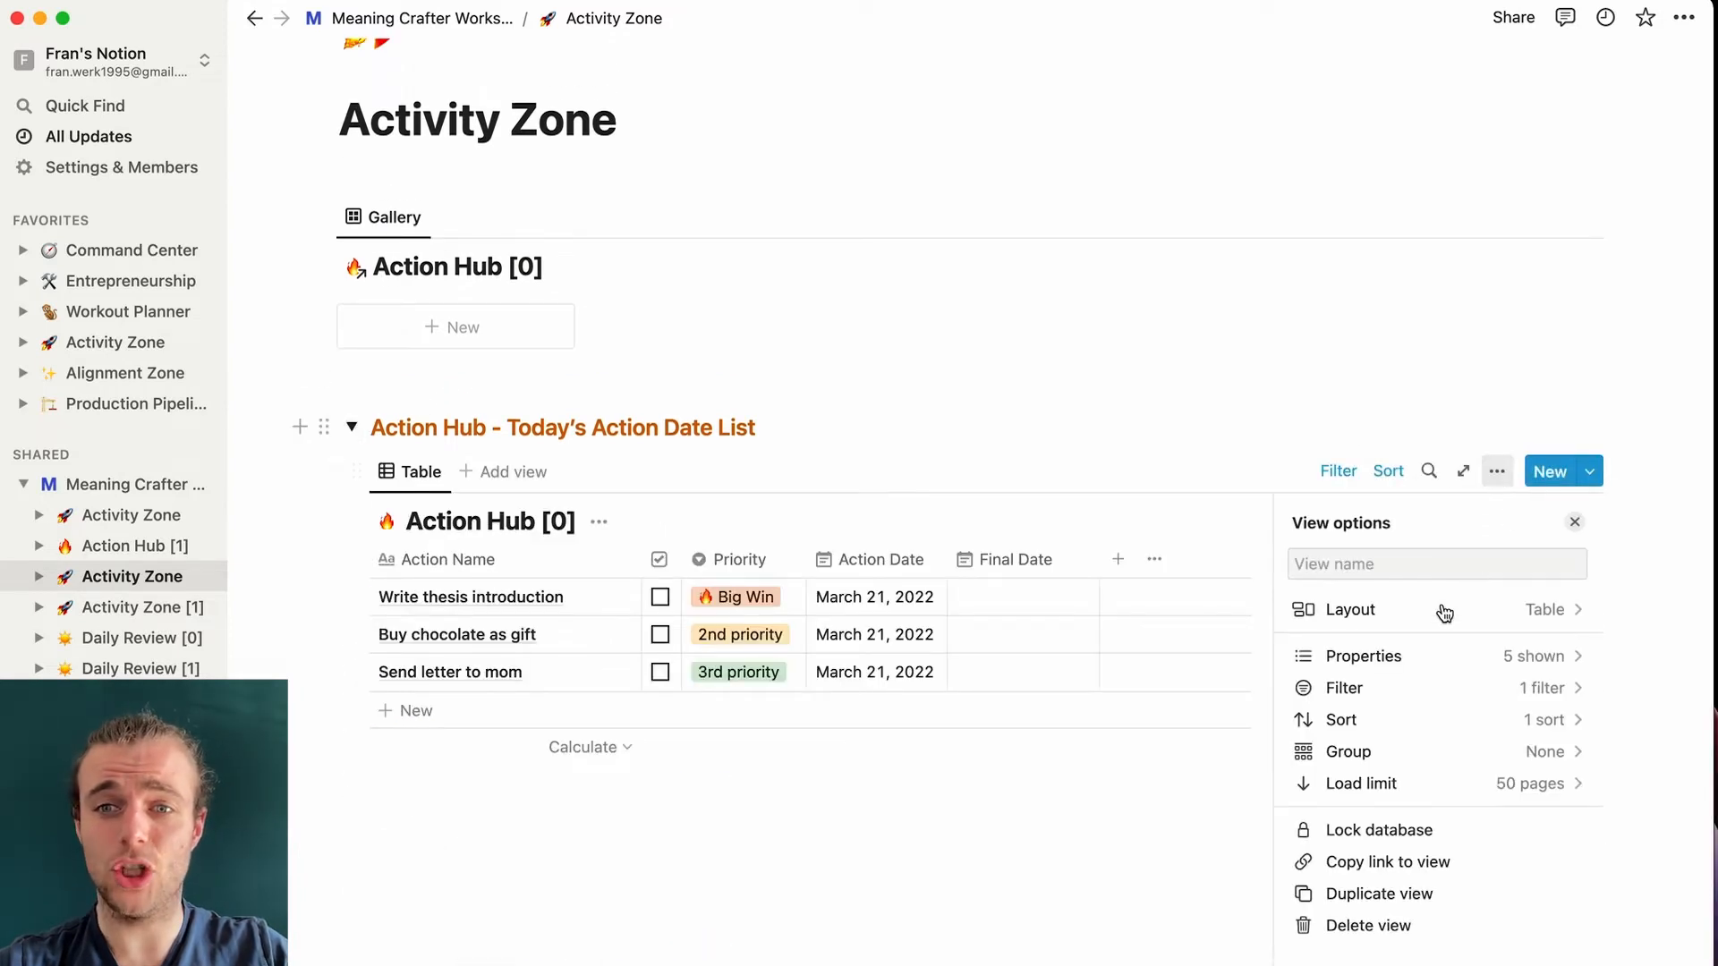
left_click(1393, 618)
left_click(1566, 781)
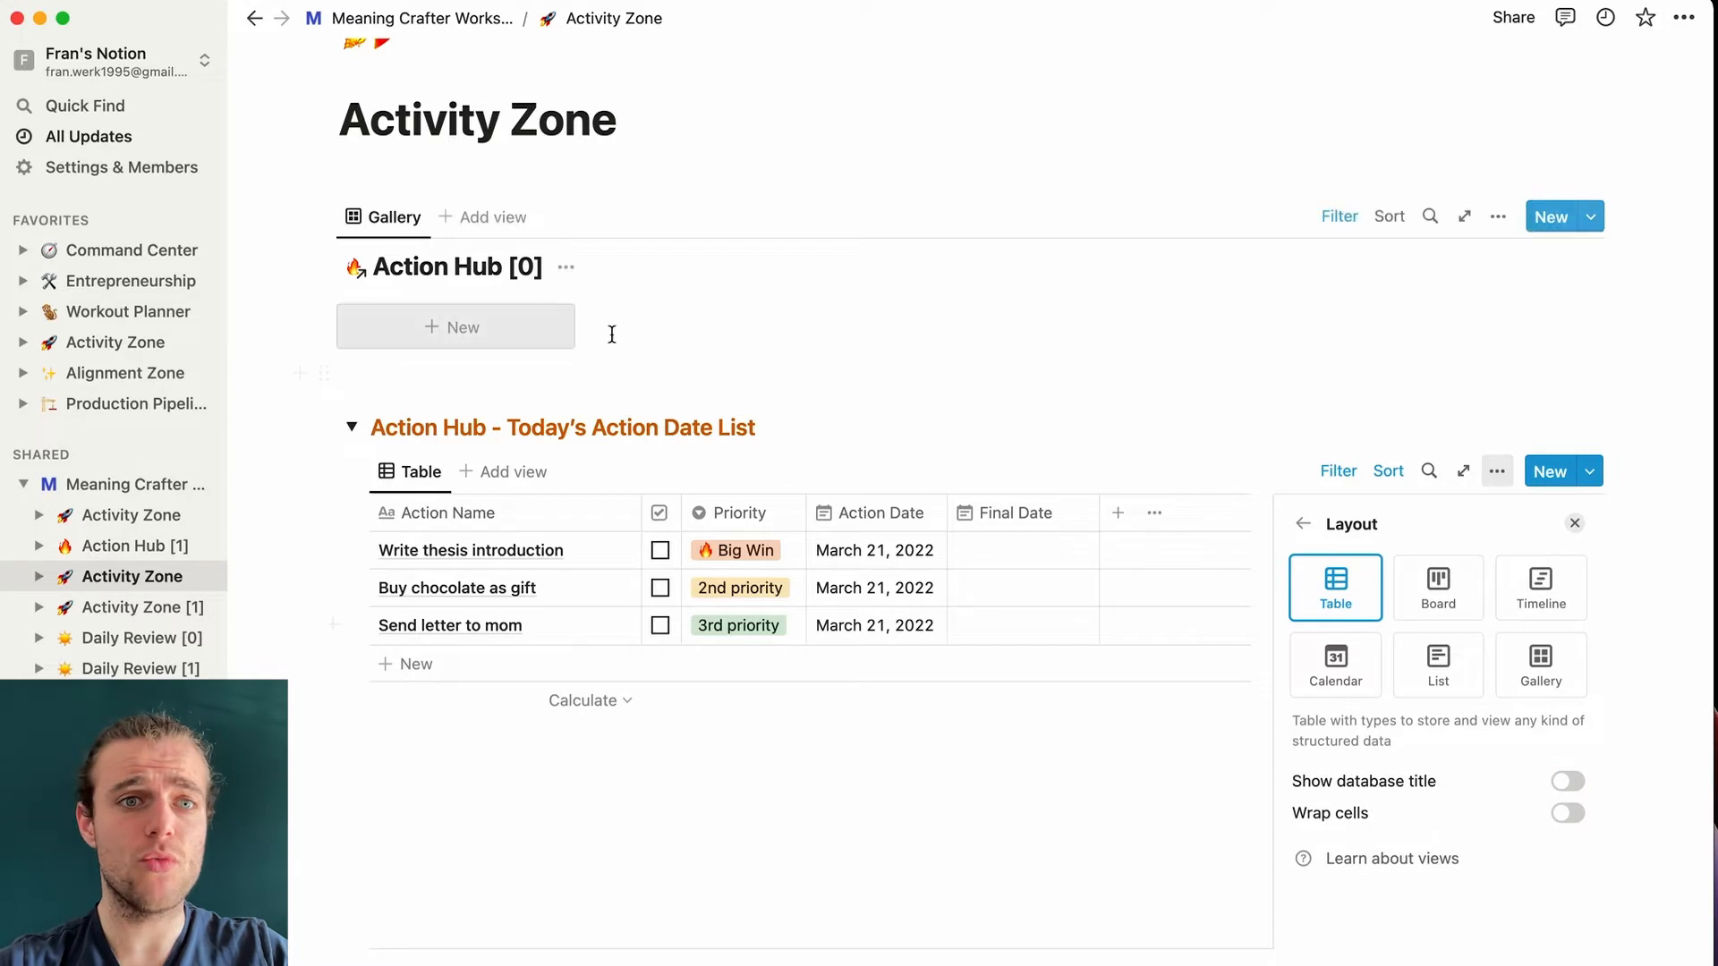
left_click(611, 335)
left_click(352, 427)
scroll(751, 504, "down", 1)
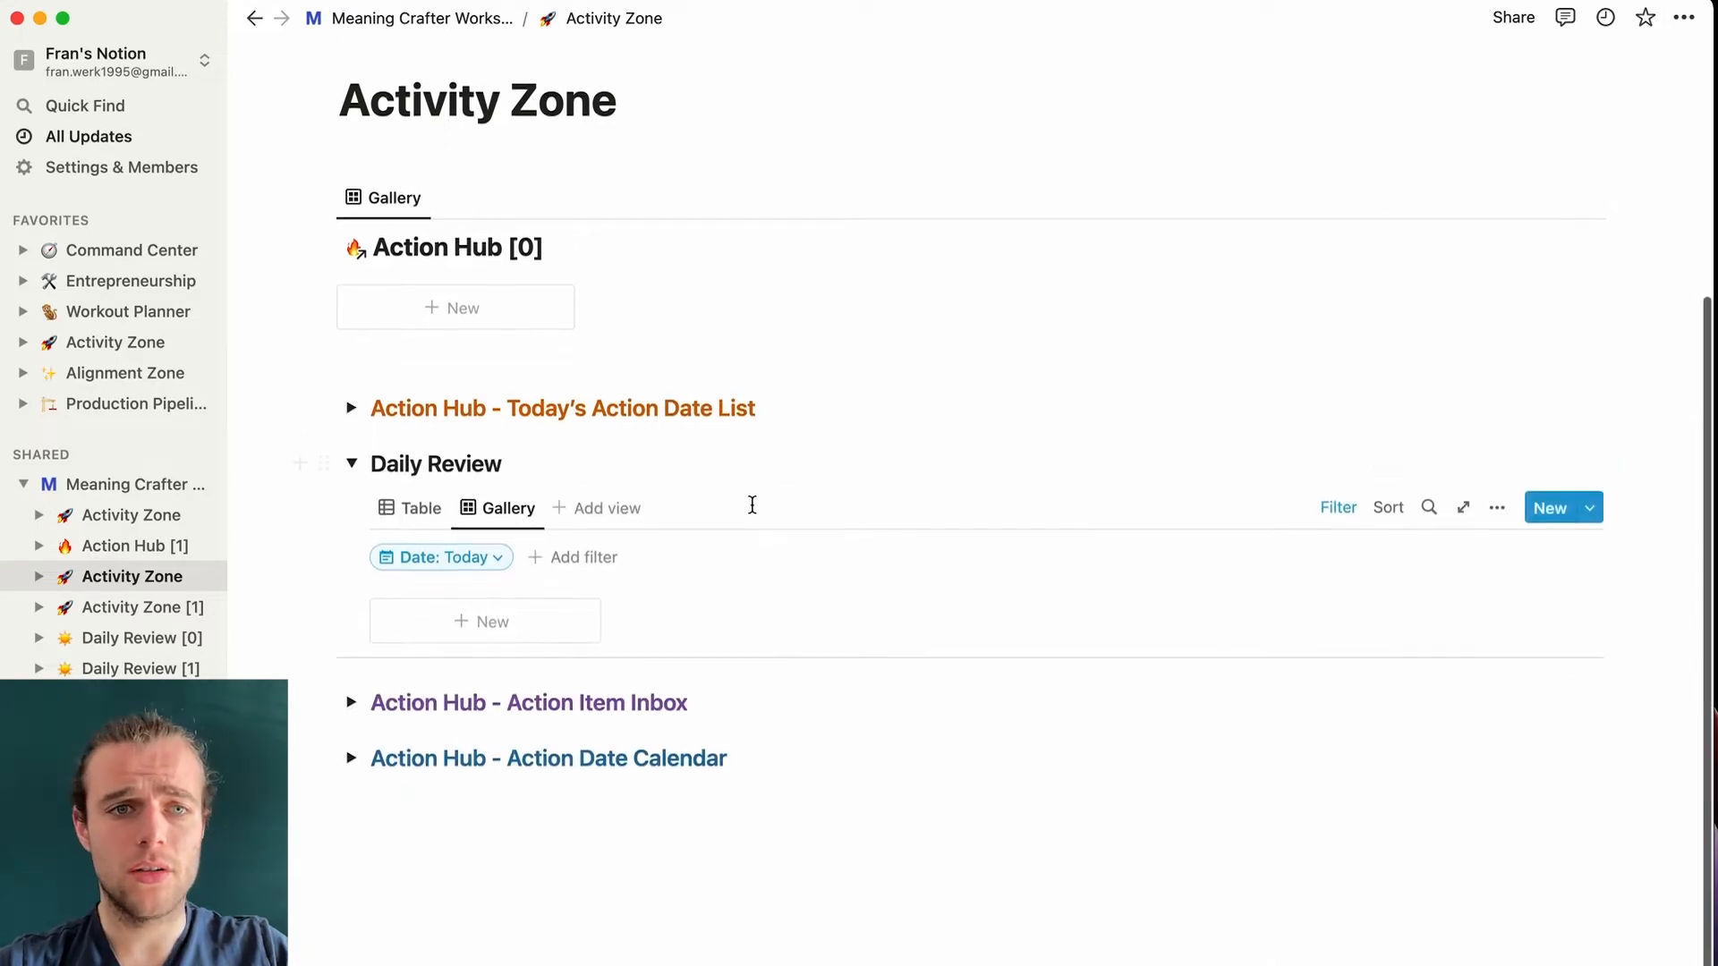
- Show the templates menu from the arrow beside the Daily Review New button
scroll(752, 505, "down", 1)
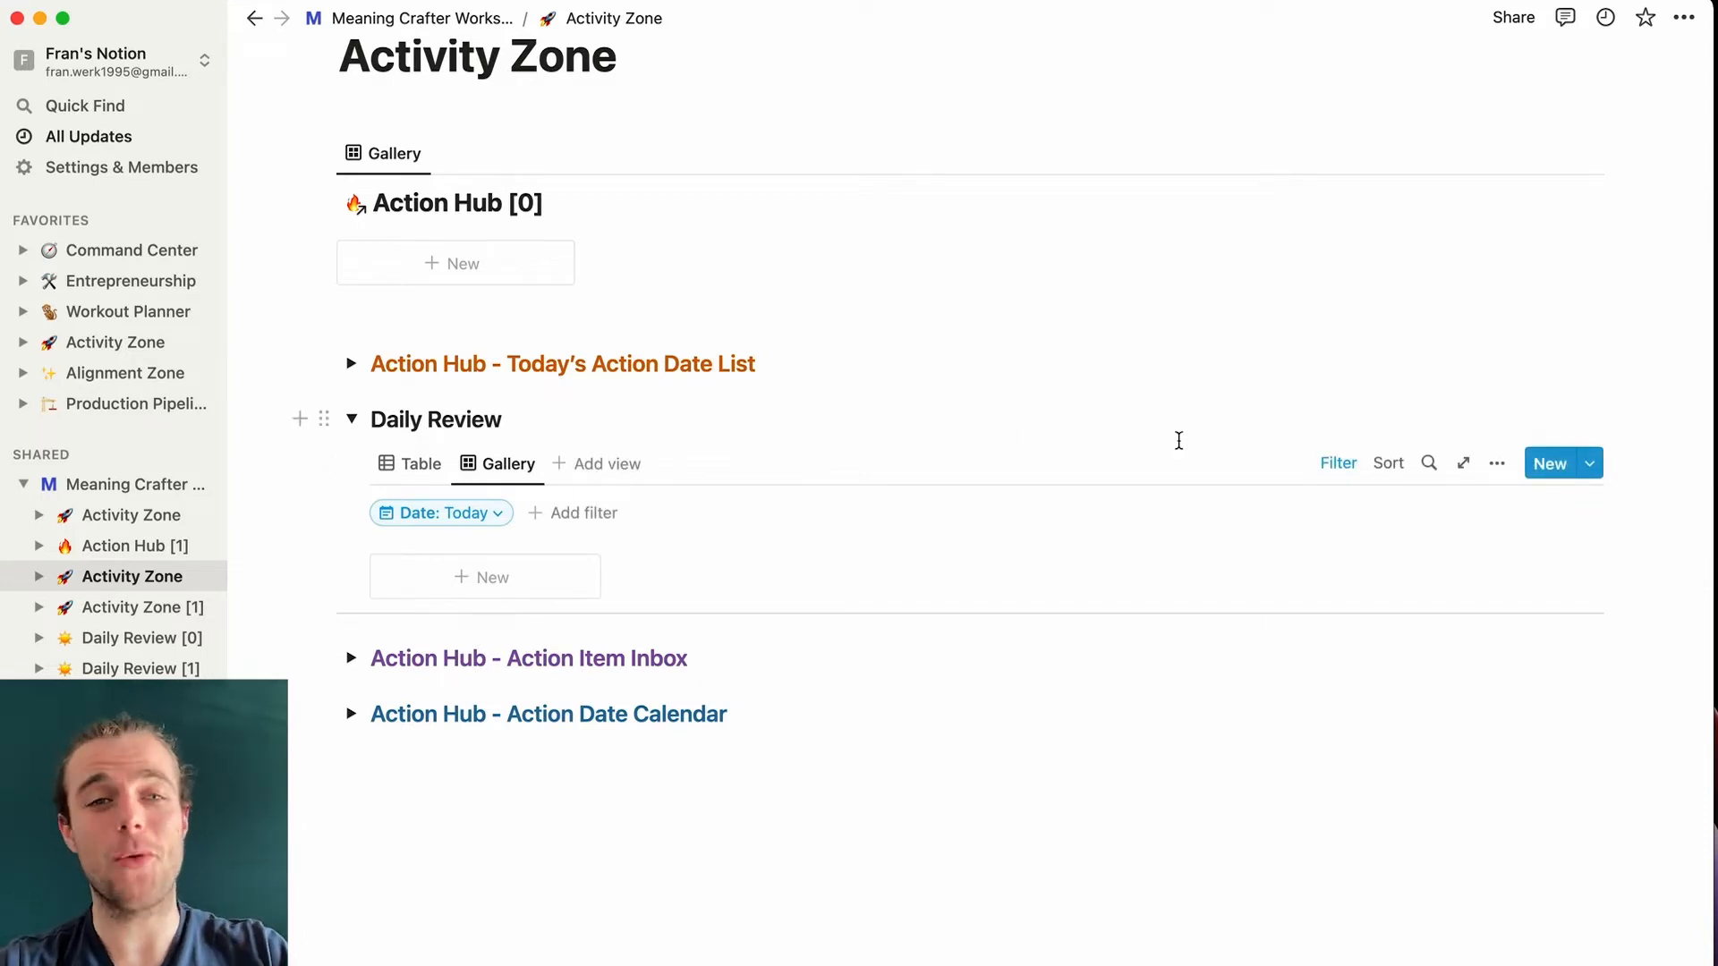
left_click(1592, 465)
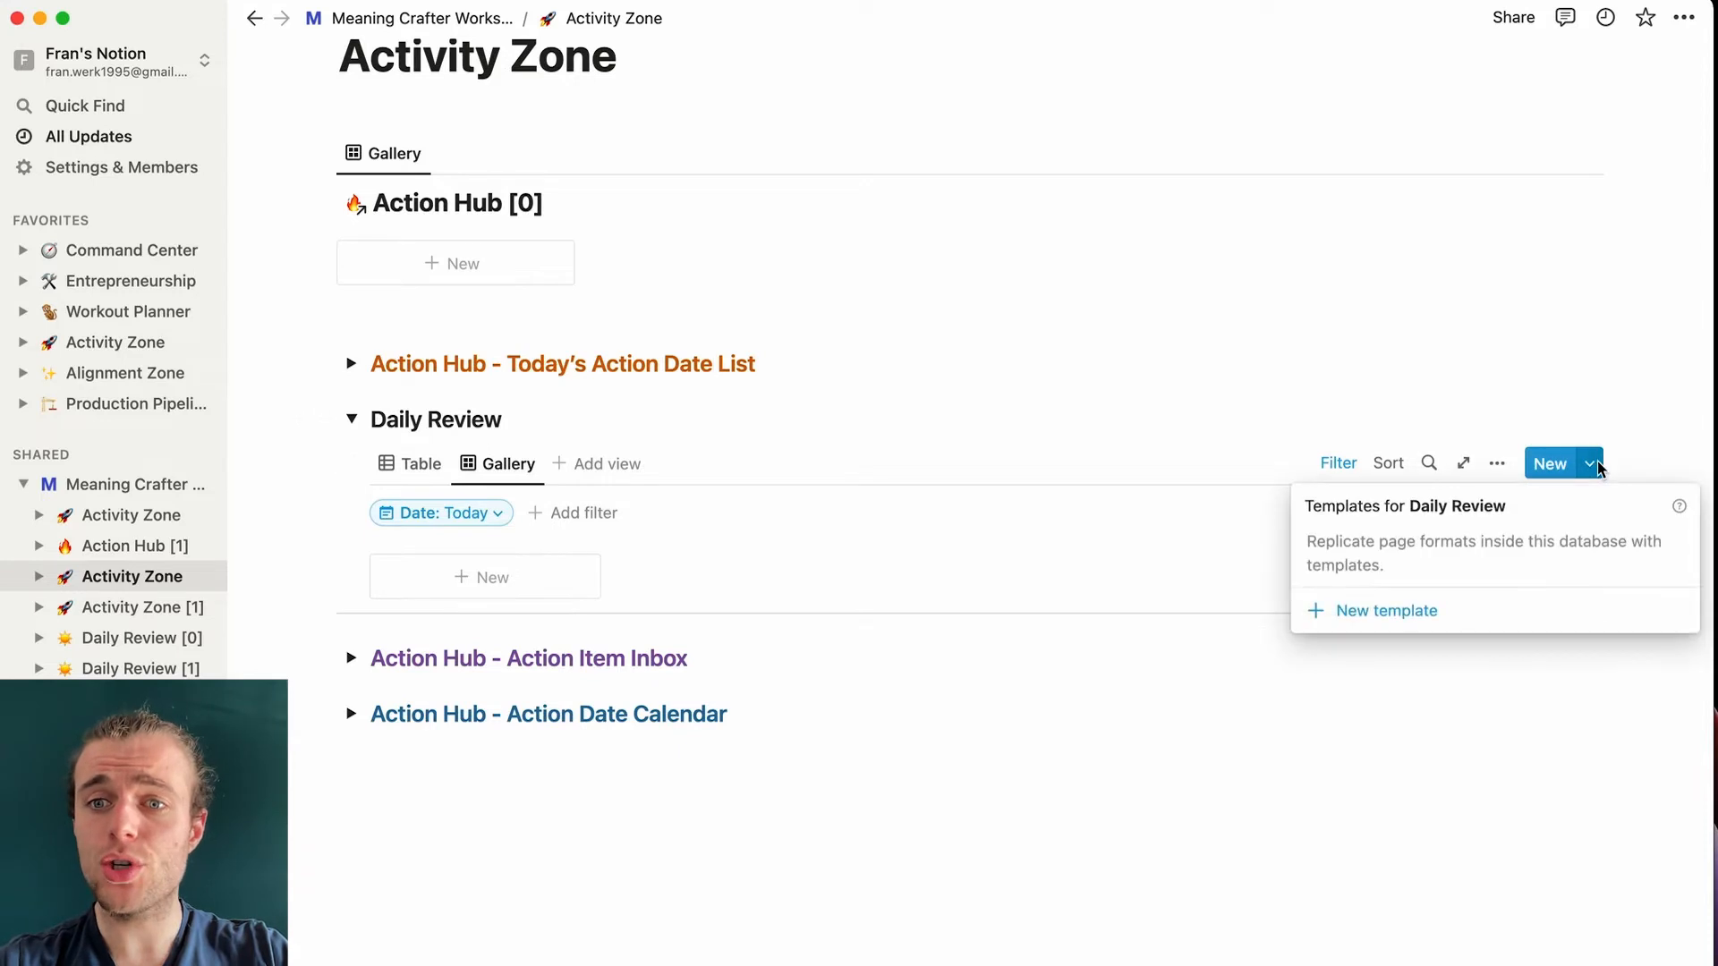
- Create 'New template' with the line 'Put a little text in this template' and a to-do
left_click(1387, 610)
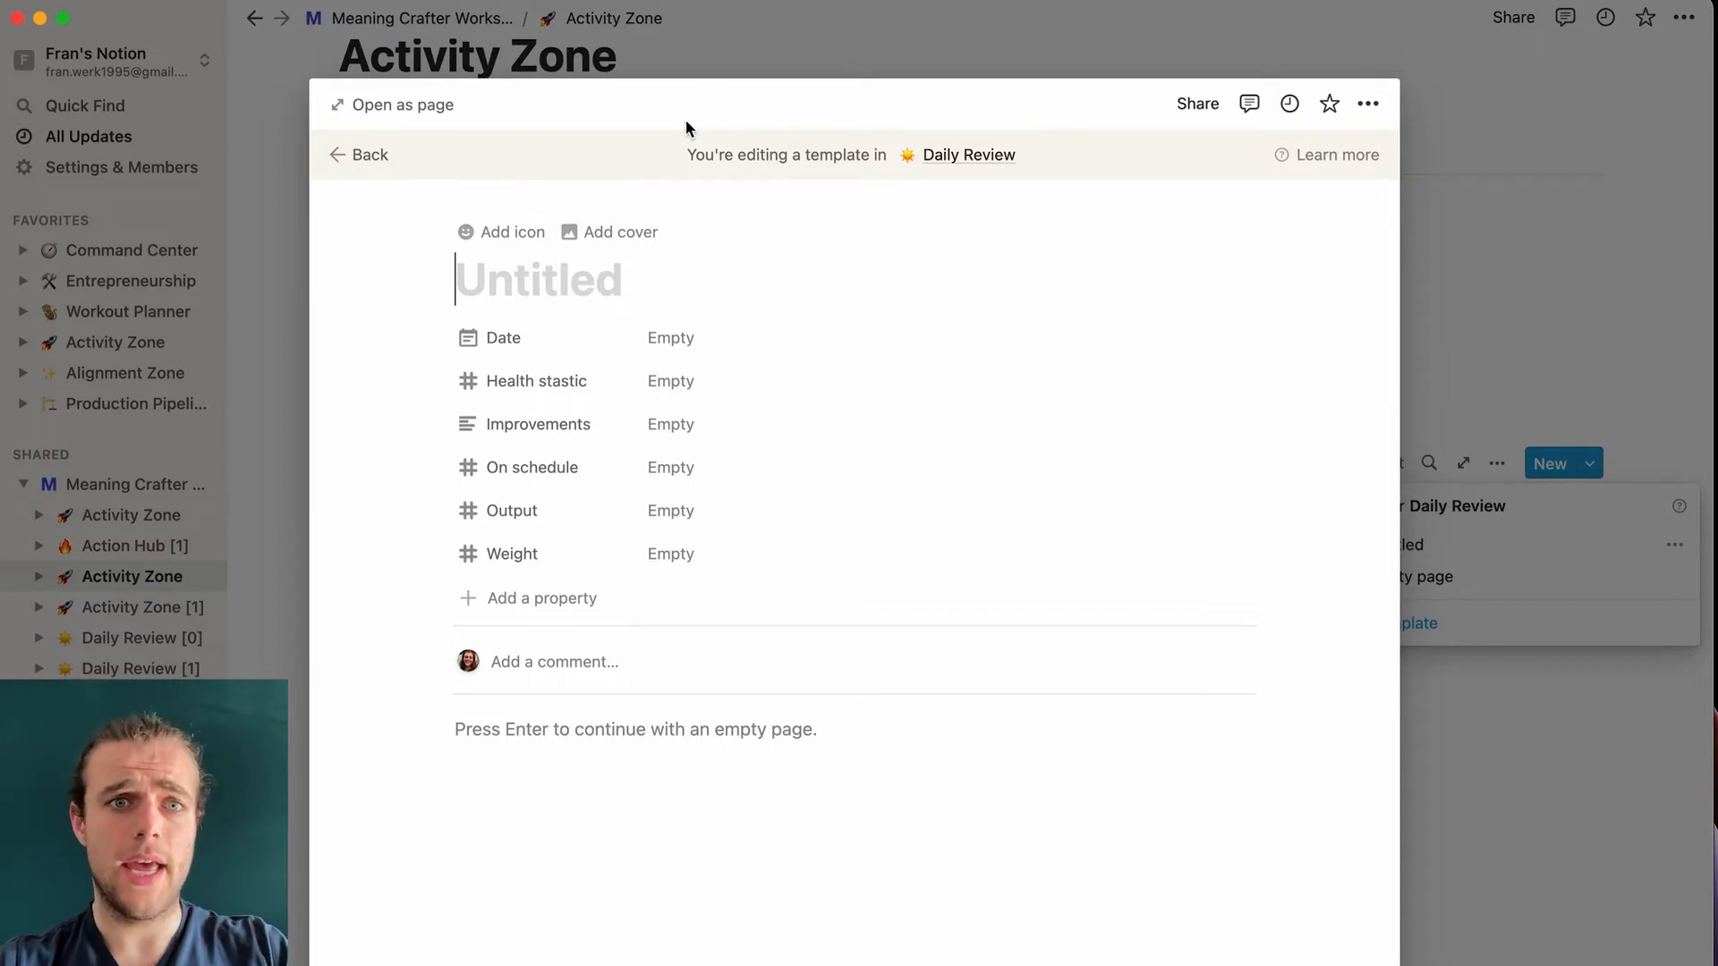
type("New template")
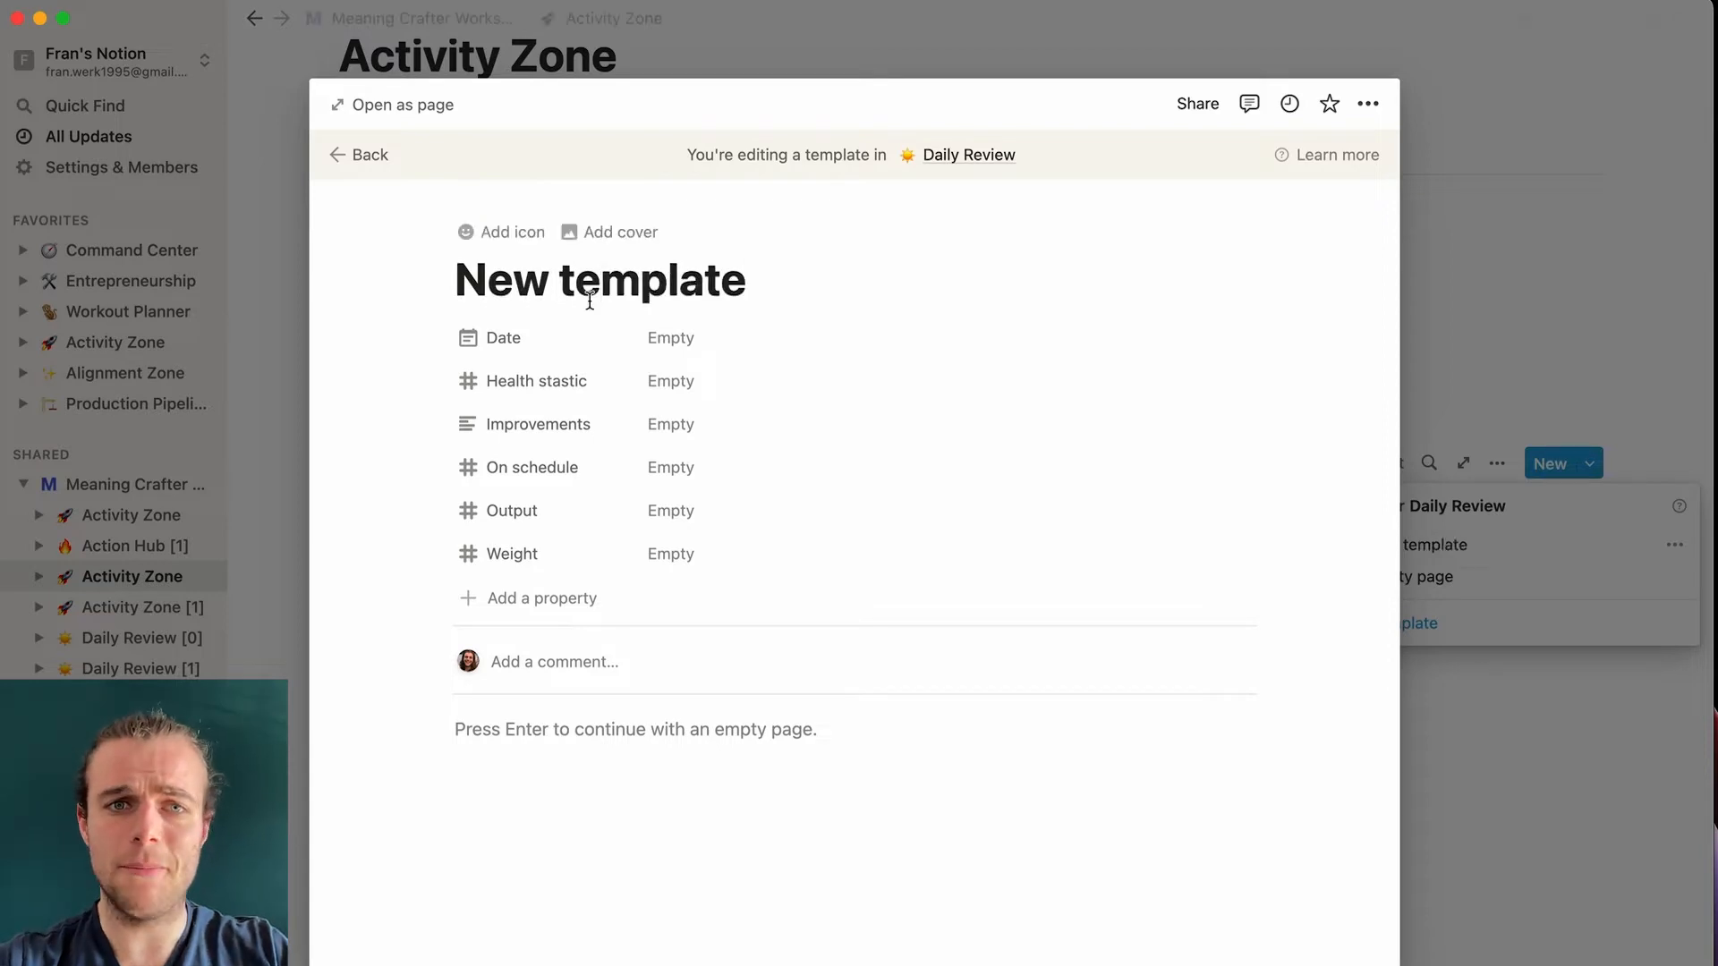
left_click(666, 337)
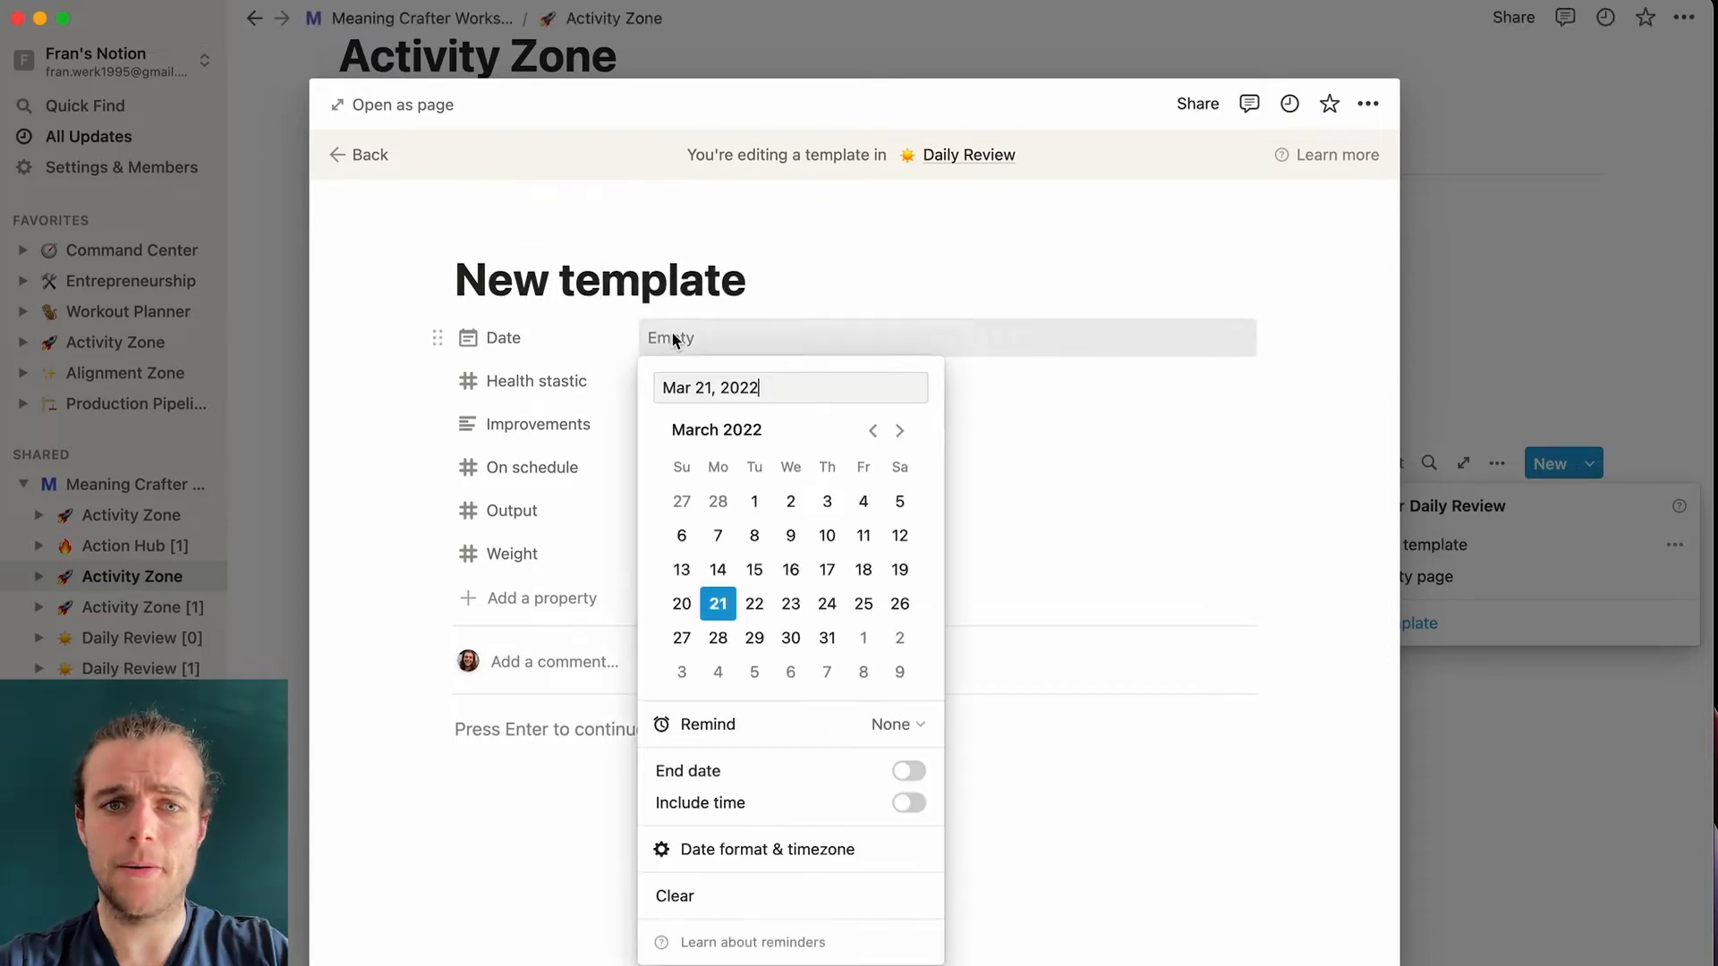
left_click(879, 296)
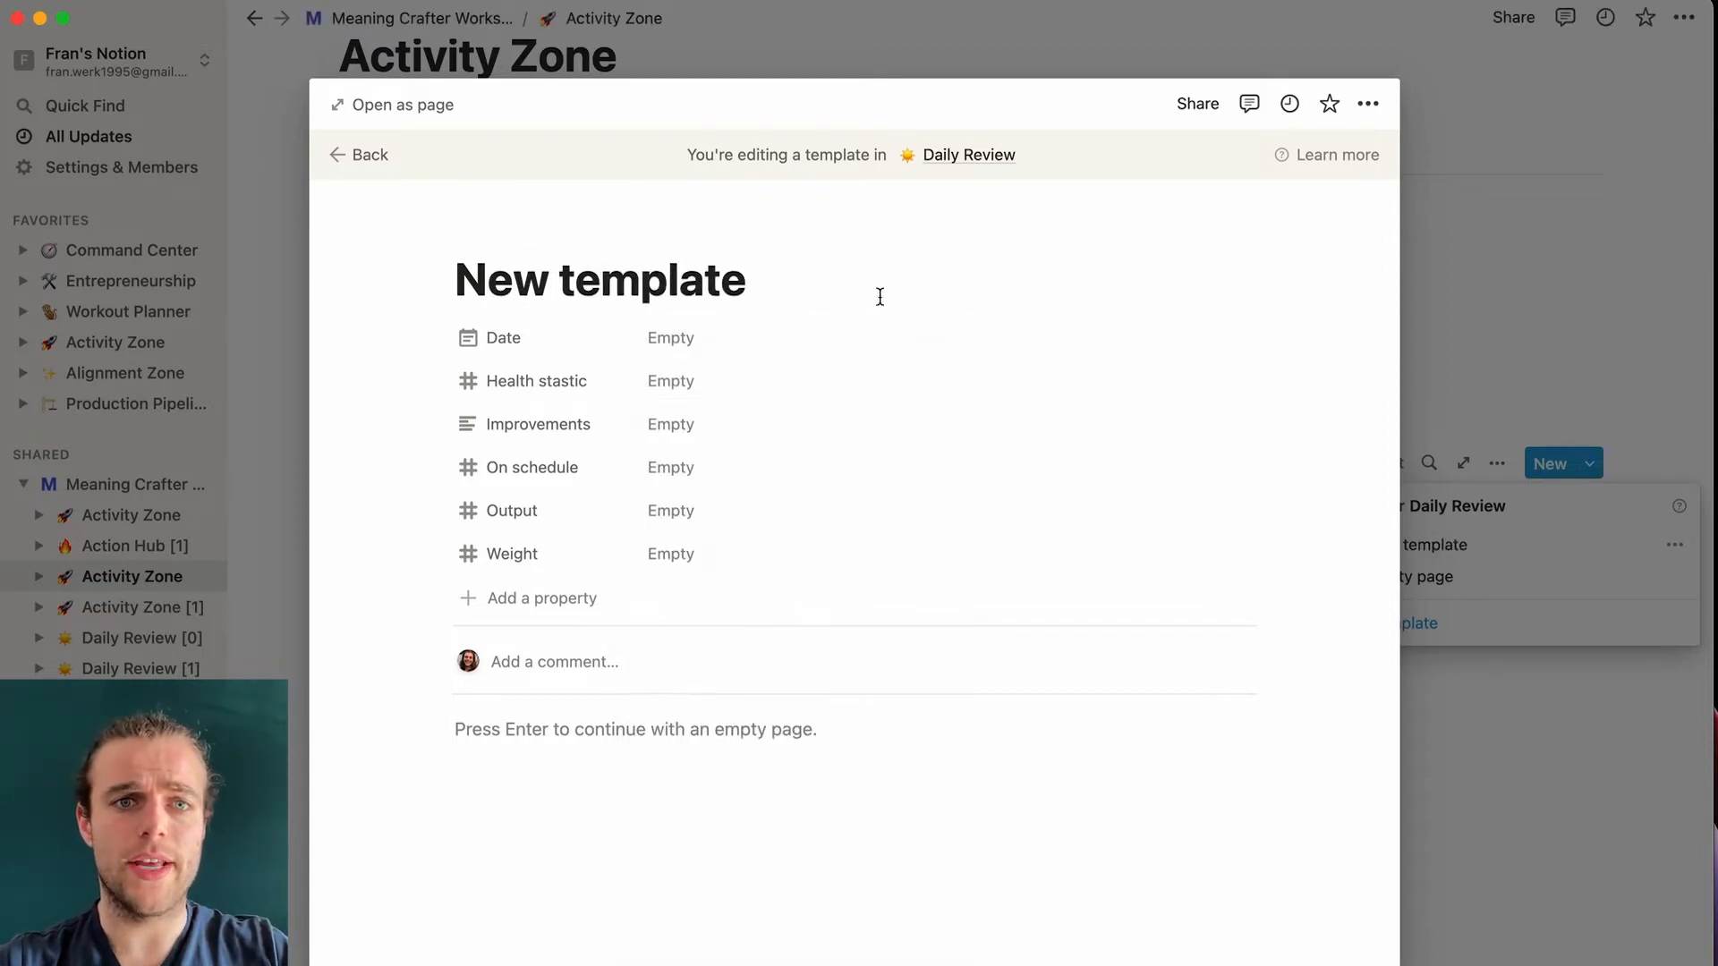
left_click(496, 748)
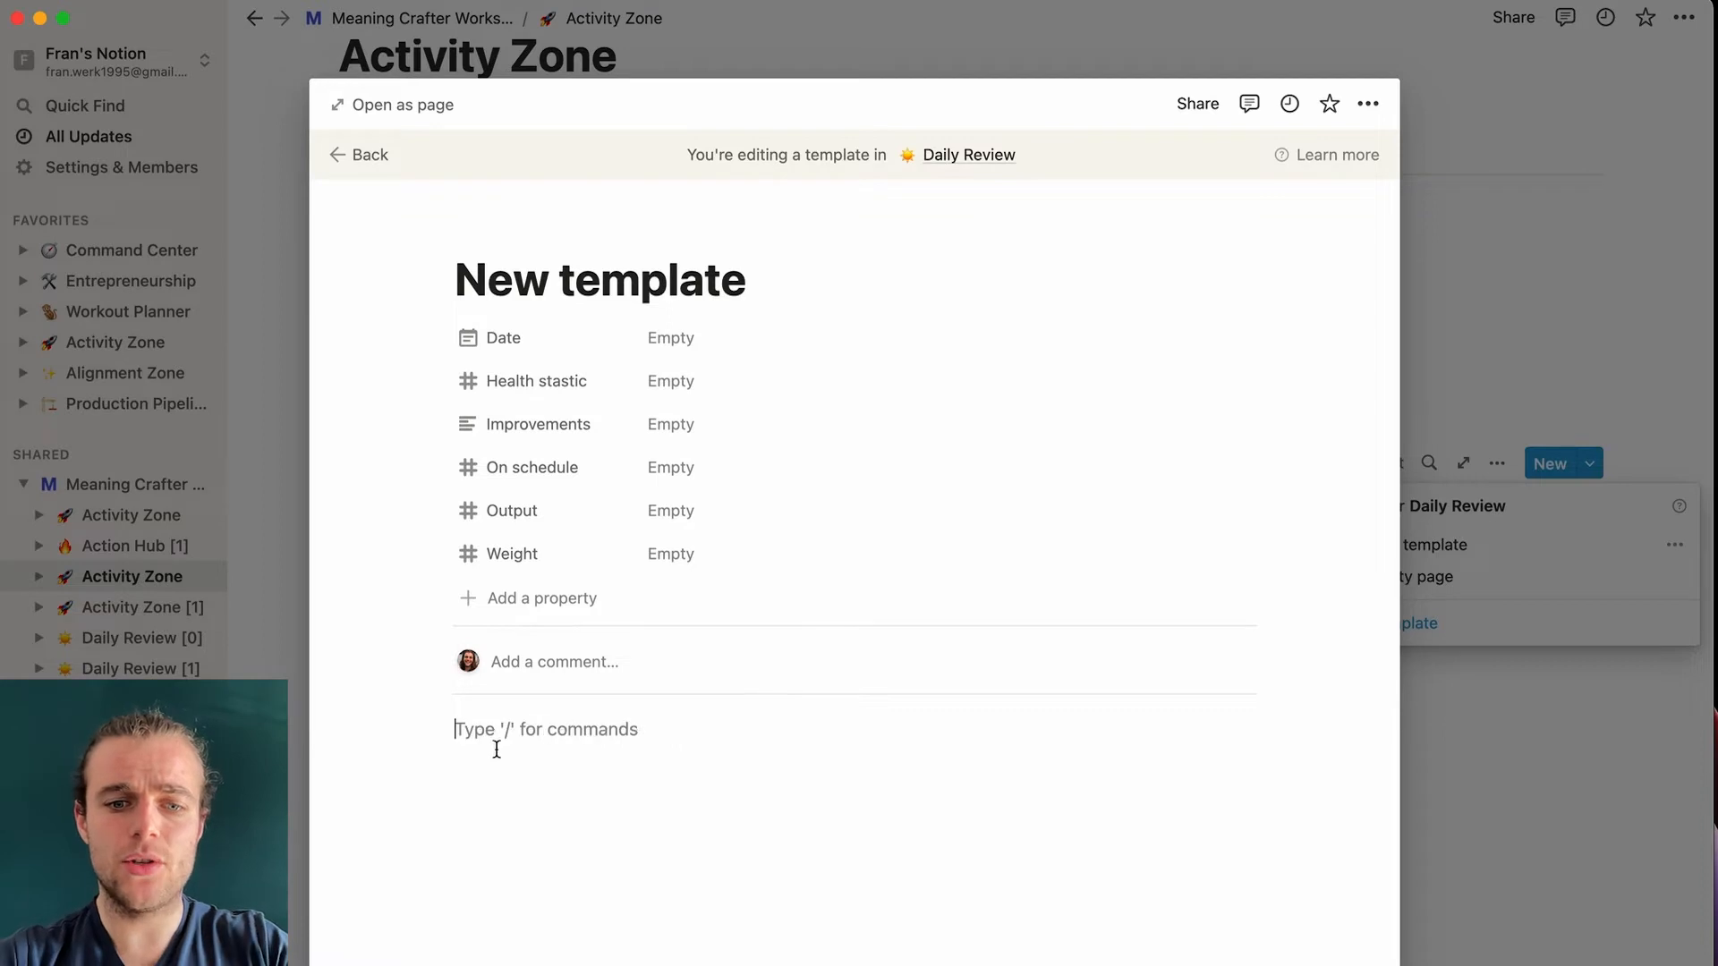
type("Put a lit")
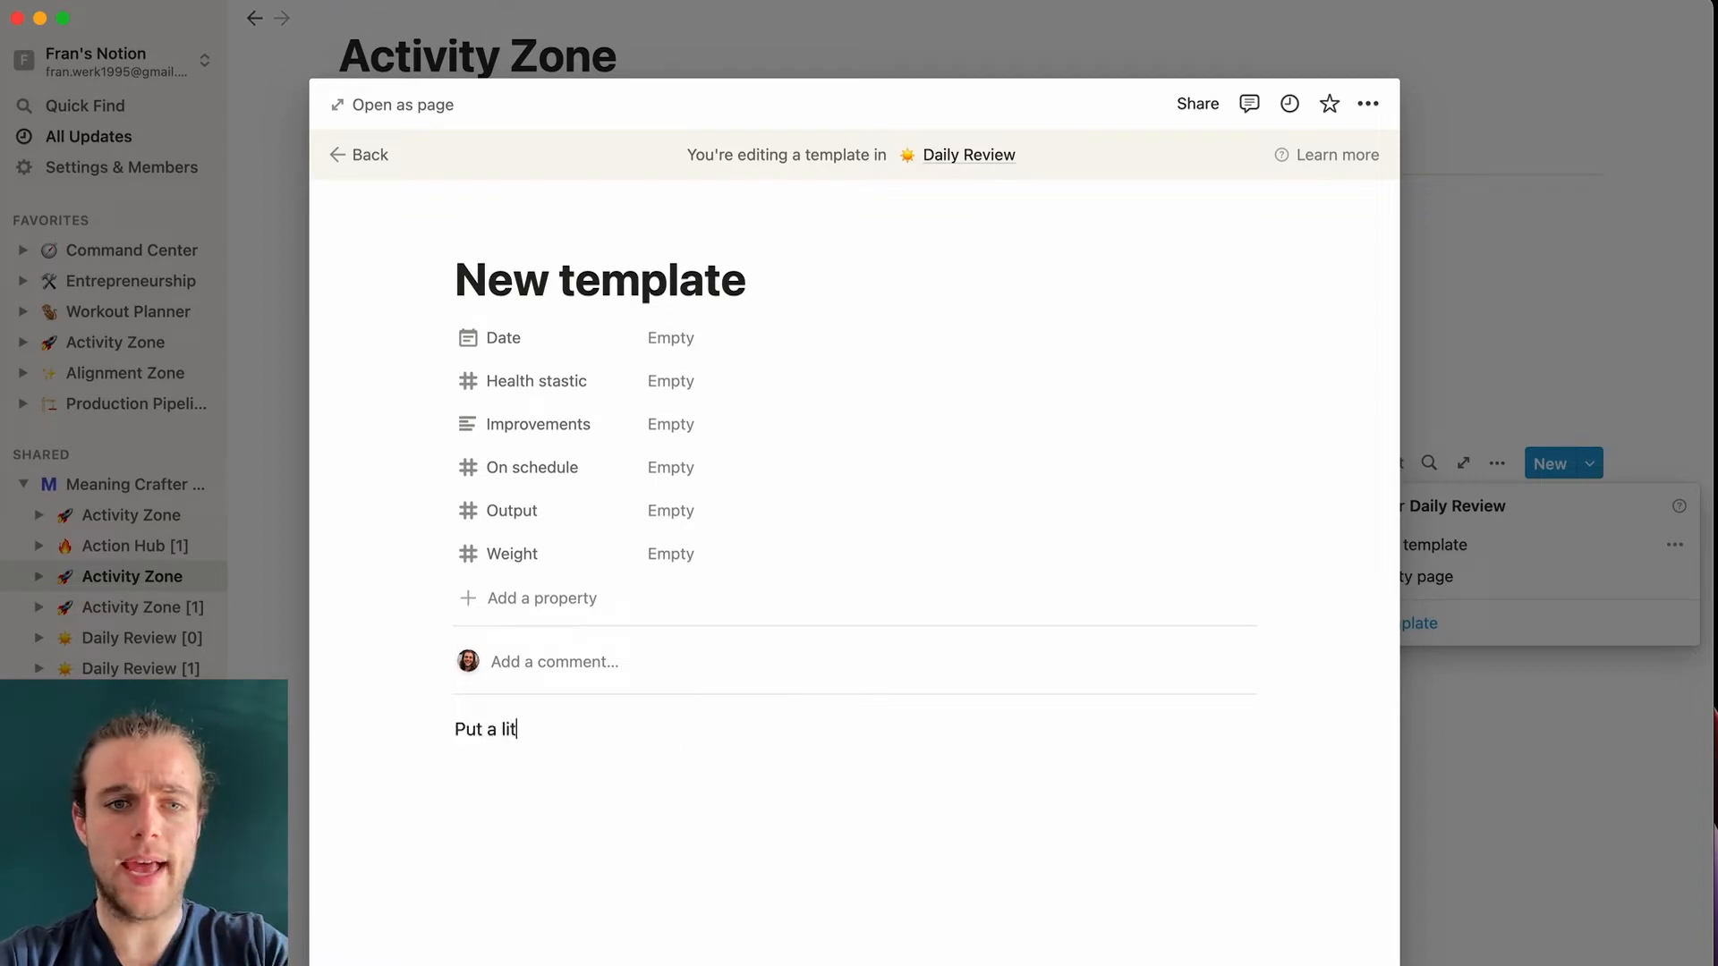
type("tle text in this template")
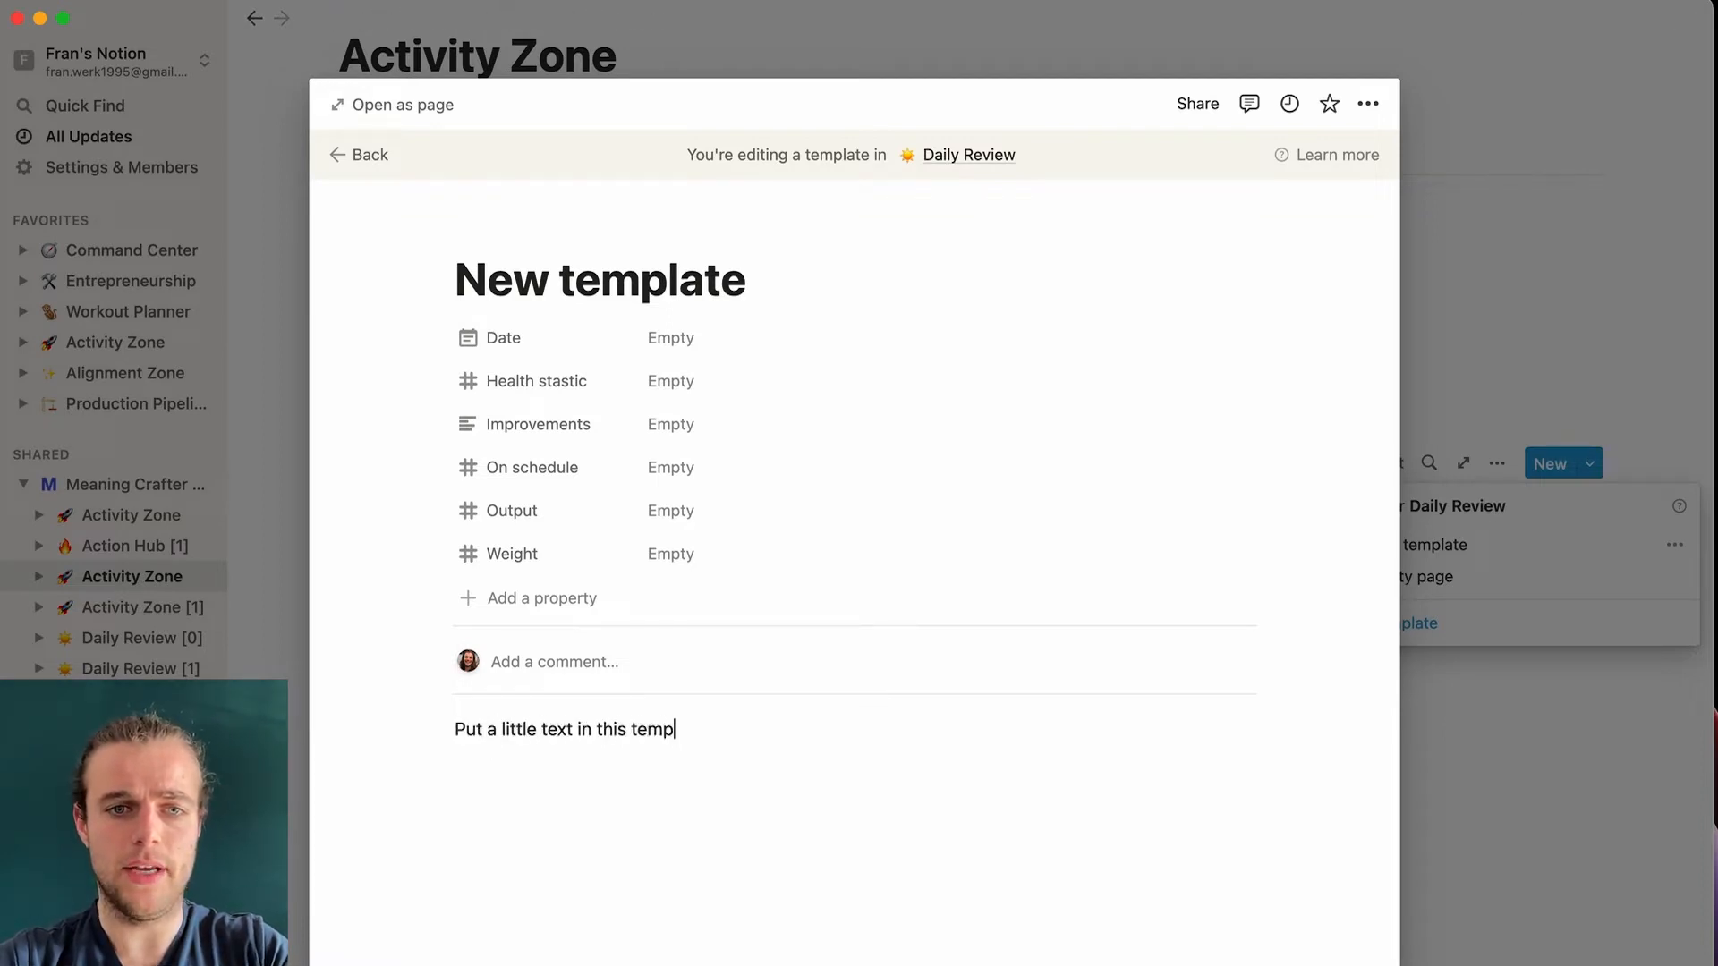
key("Return")
type("/t")
key("Return")
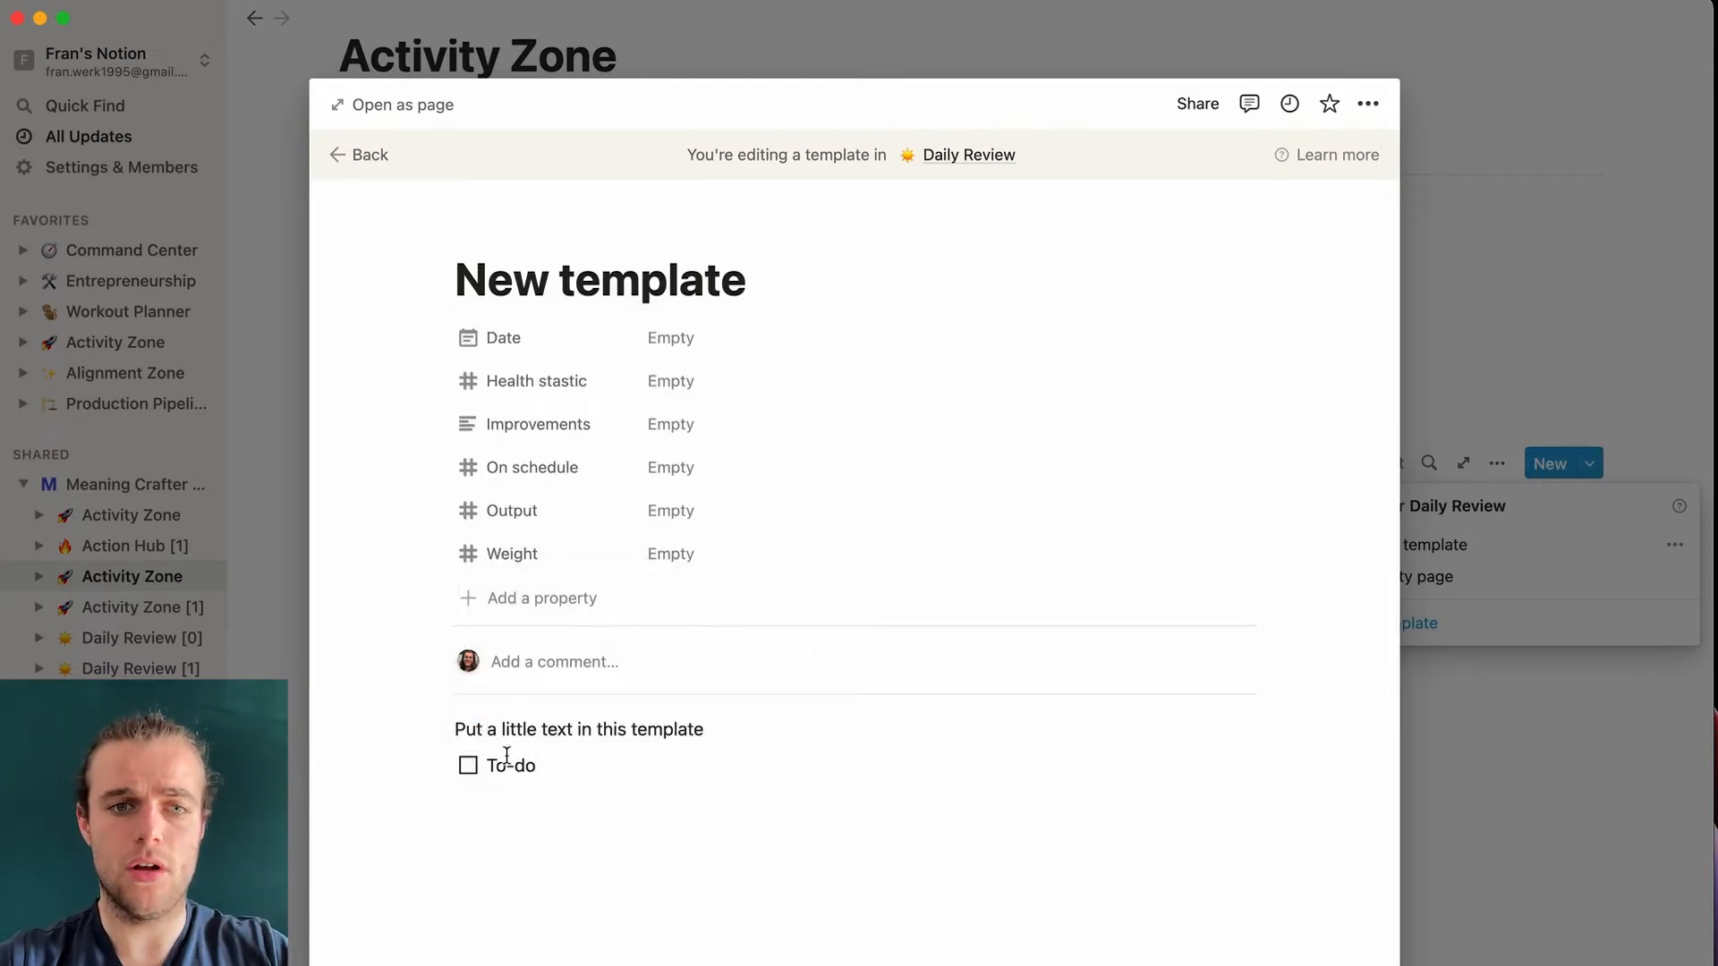
left_click(565, 908)
left_click(1526, 337)
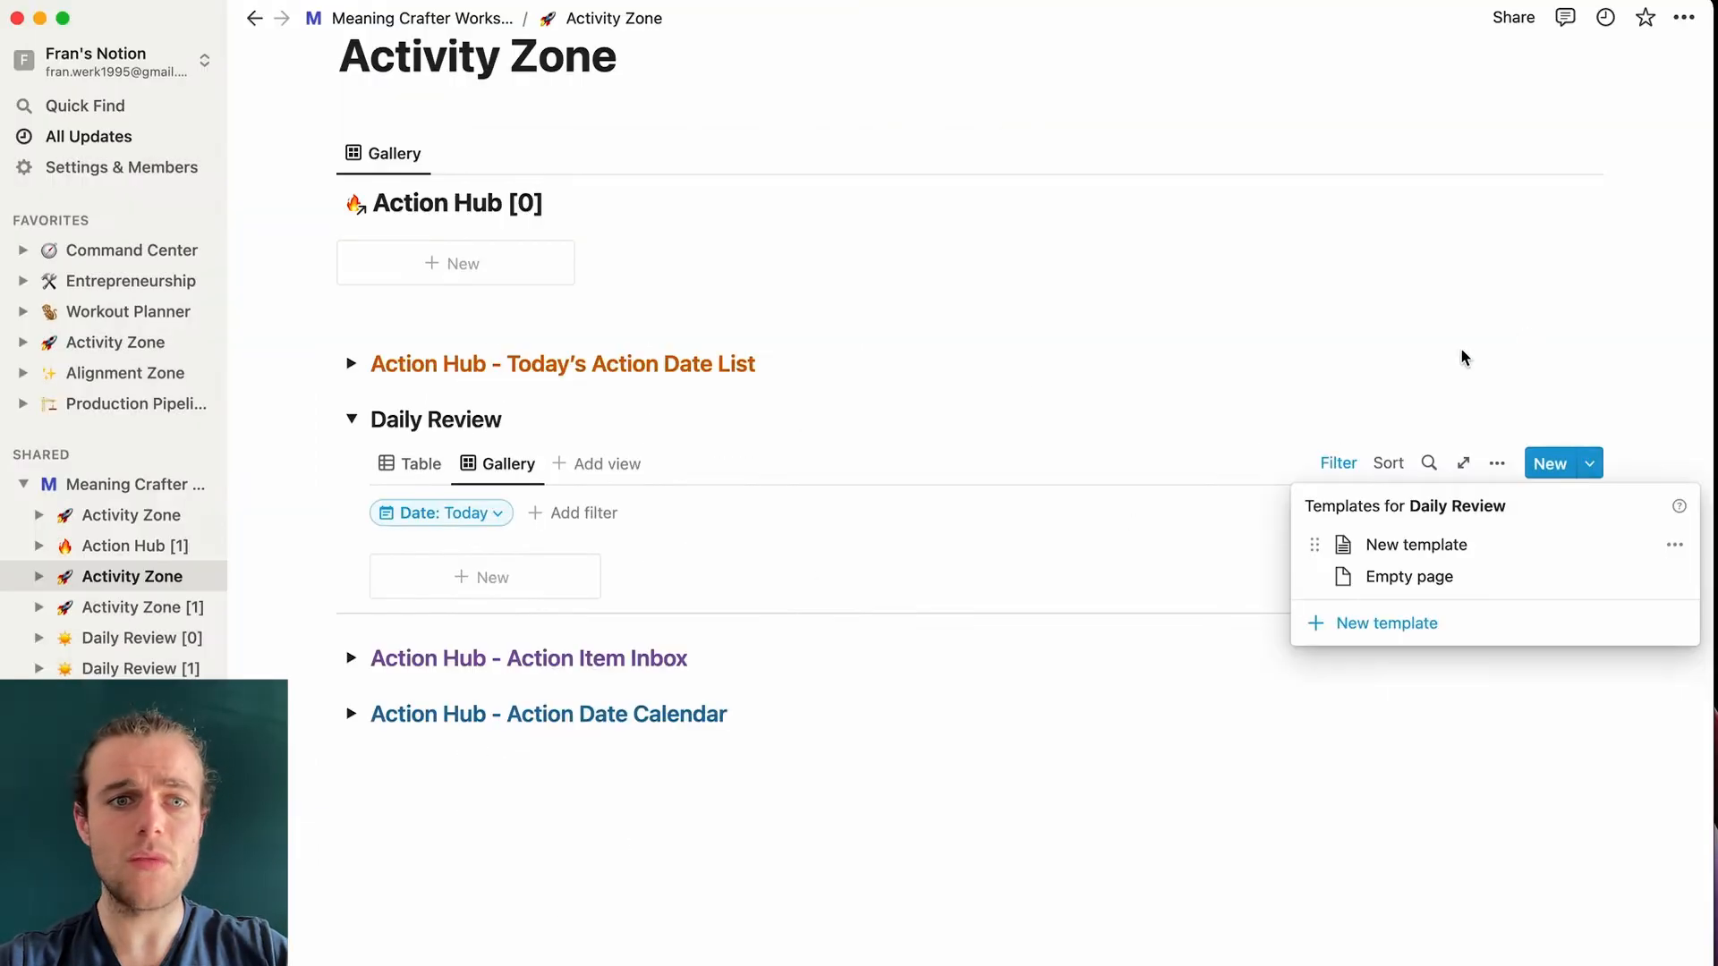
- Add a Daily Review entry from New template, then delete its three template blocks
left_click(1461, 357)
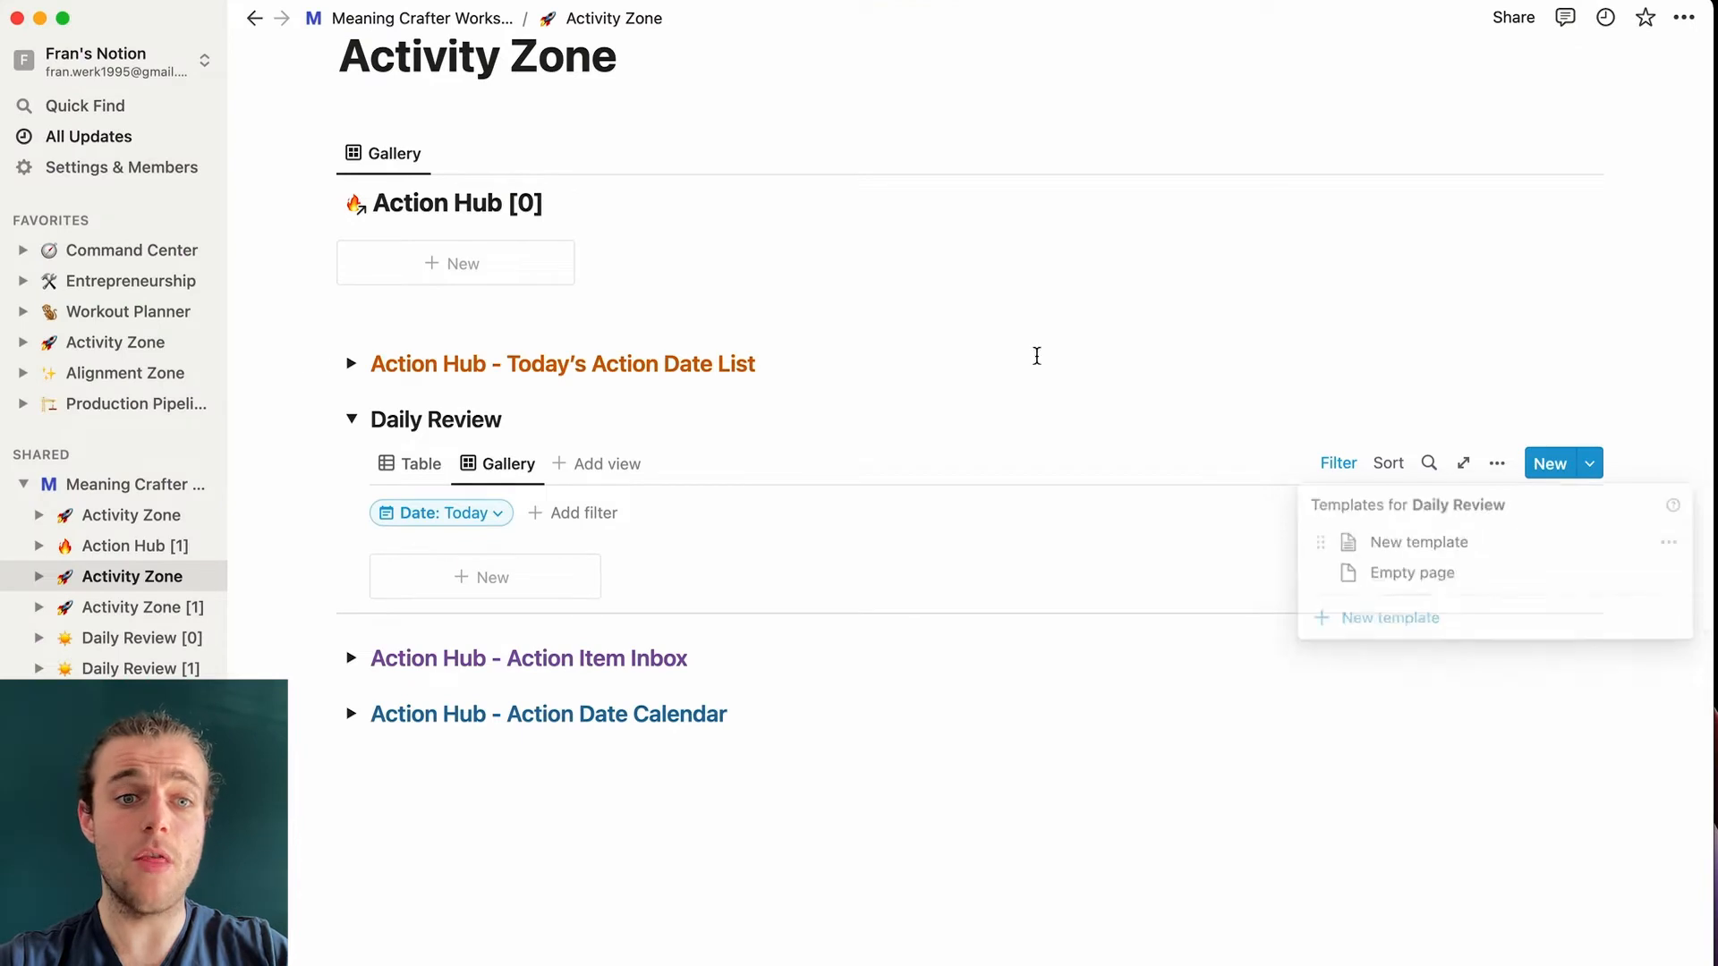
left_click(509, 586)
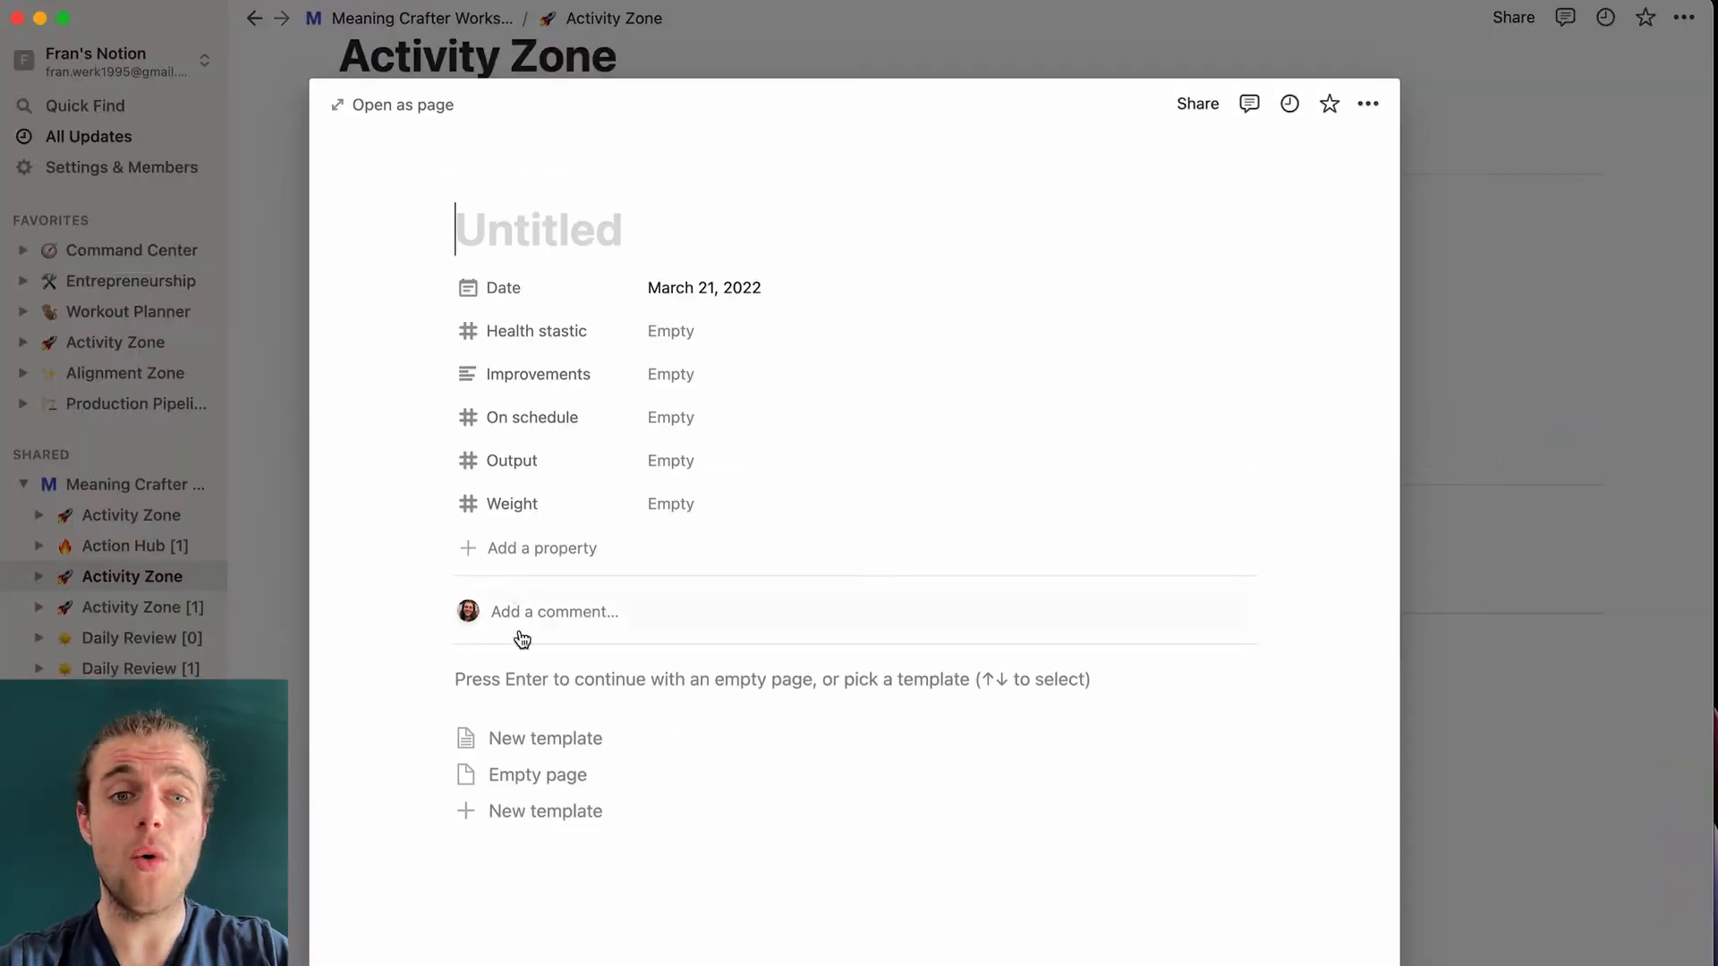
left_click(550, 741)
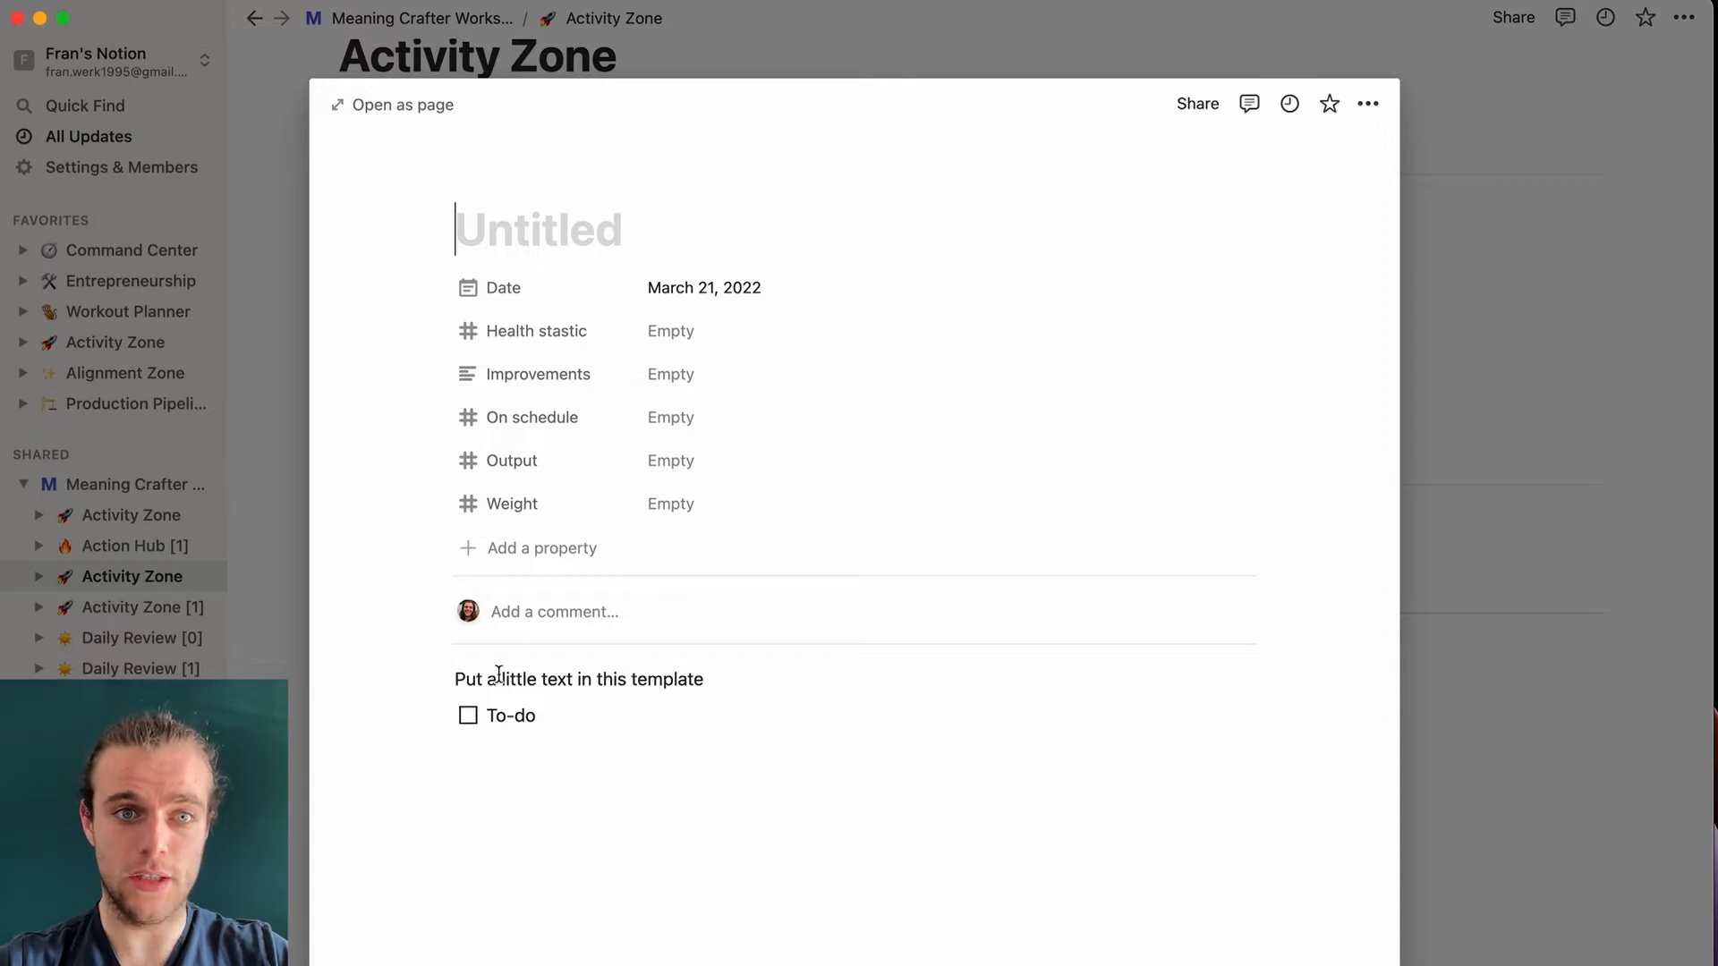
left_click_drag(624, 848, 447, 676)
left_click(439, 678)
left_click(252, 566)
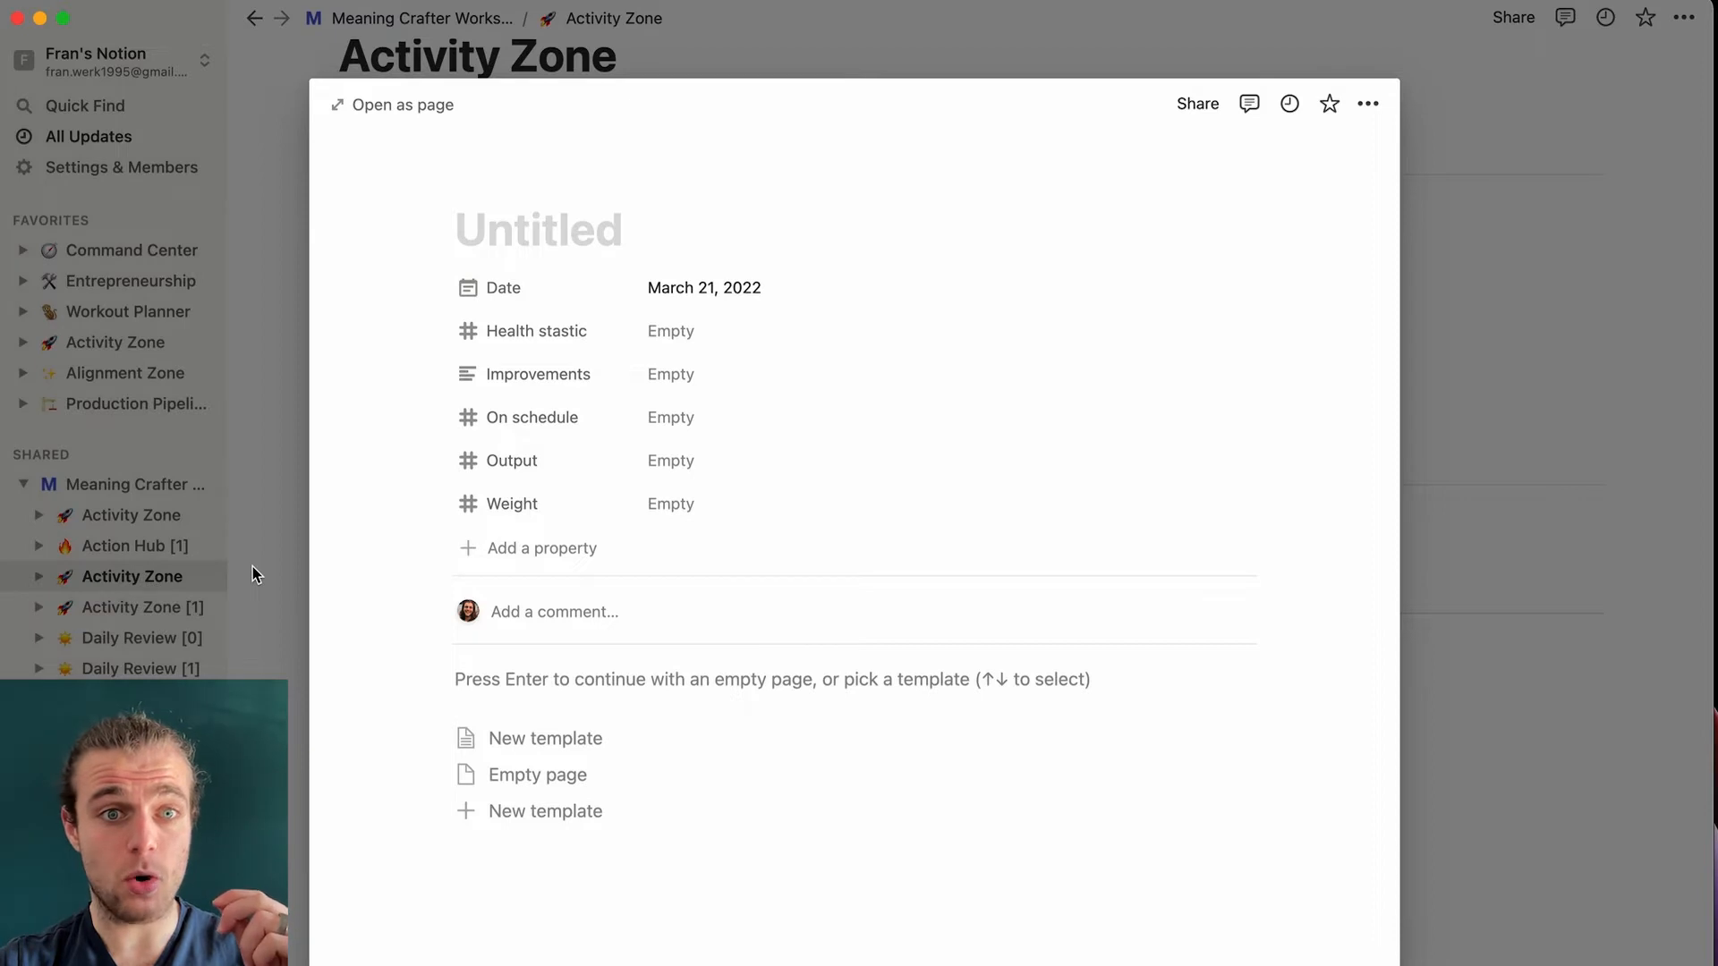
- Close the Untitled entry's page peek to return to Activity Zone
left_click(252, 566)
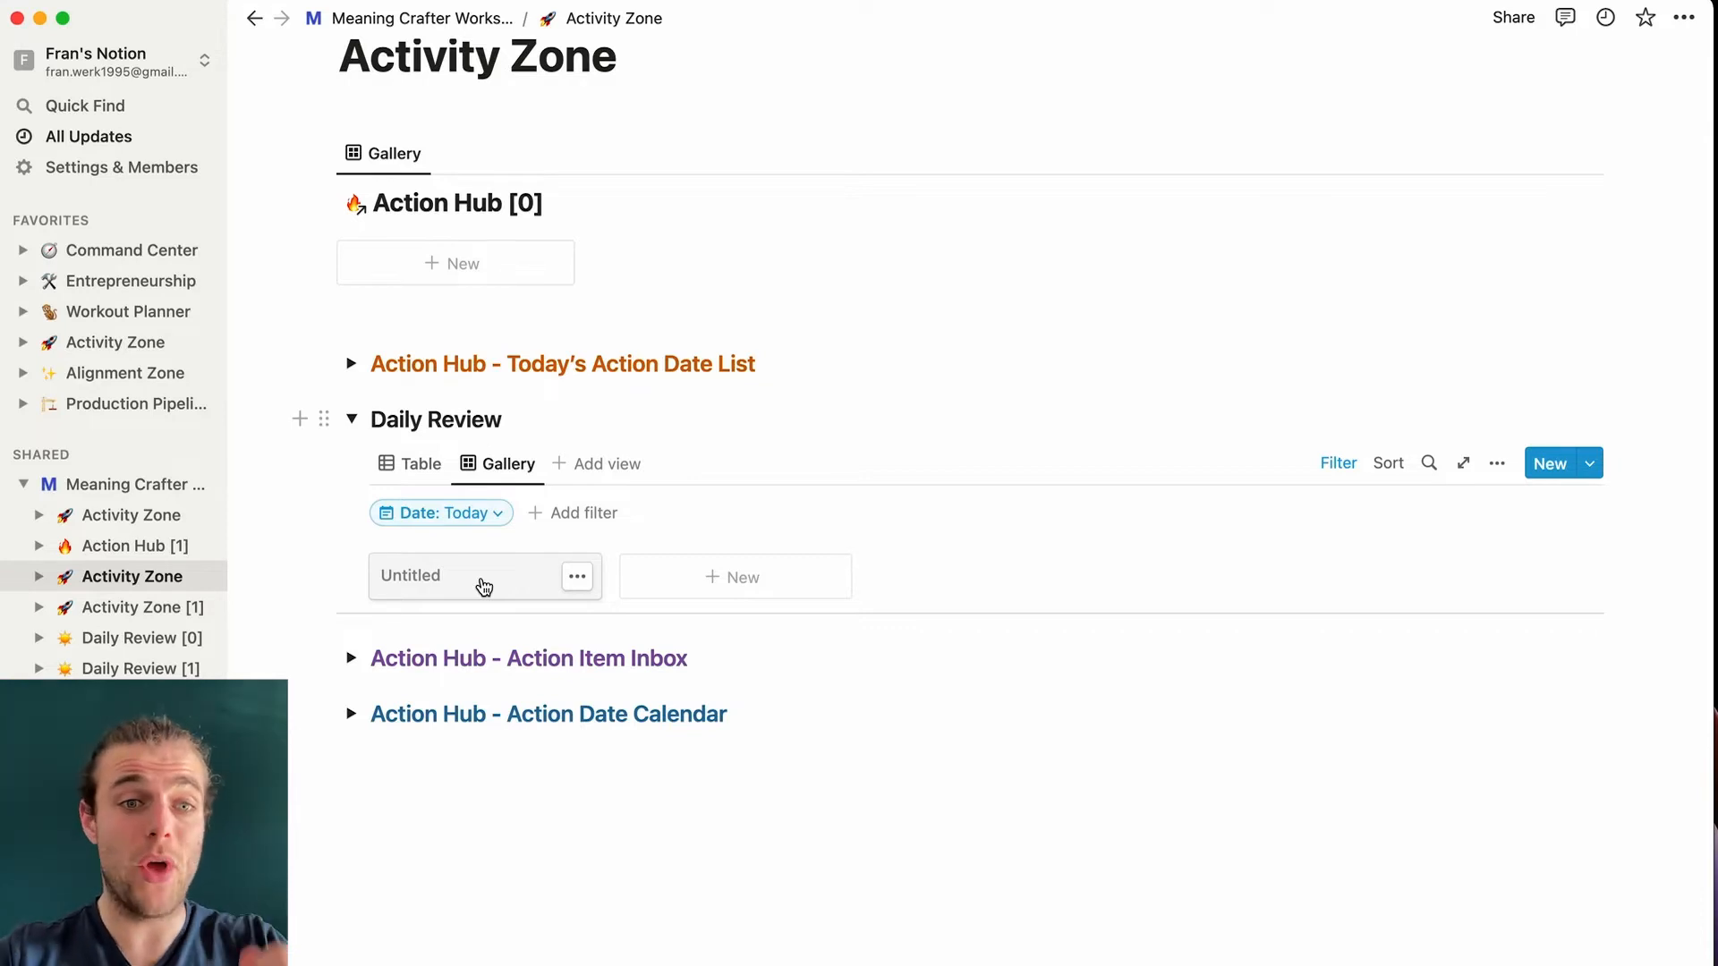
- Delete the stray Untitled Daily Review card
left_click(577, 576)
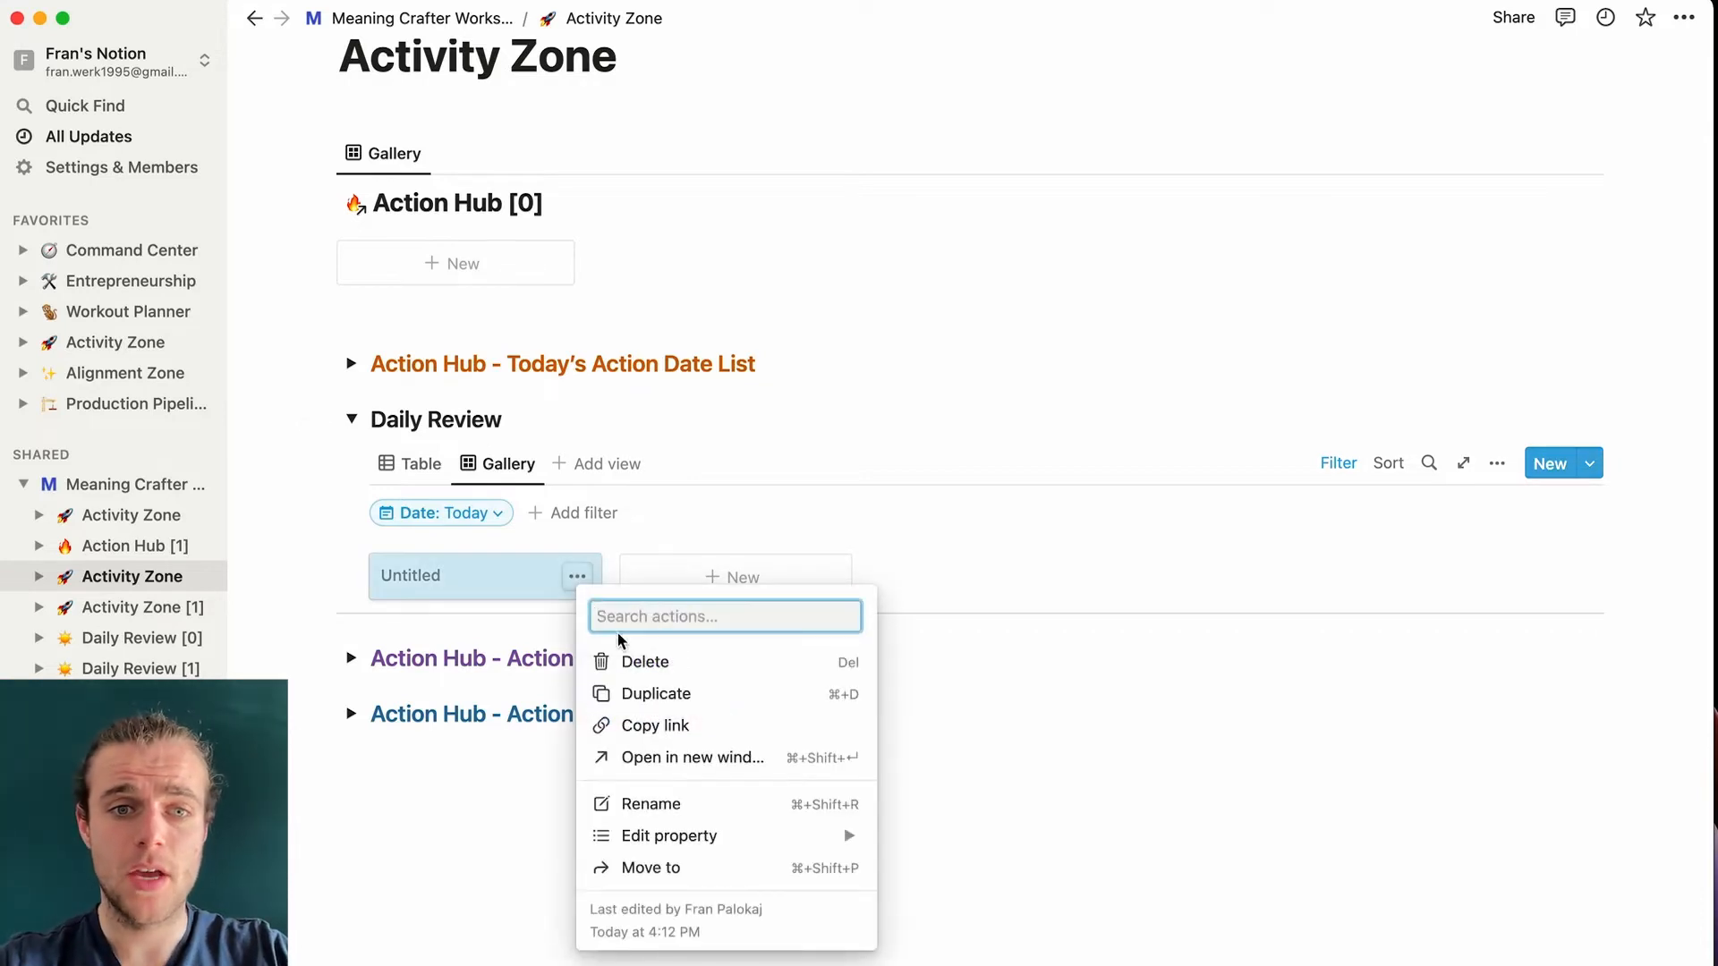
left_click(631, 659)
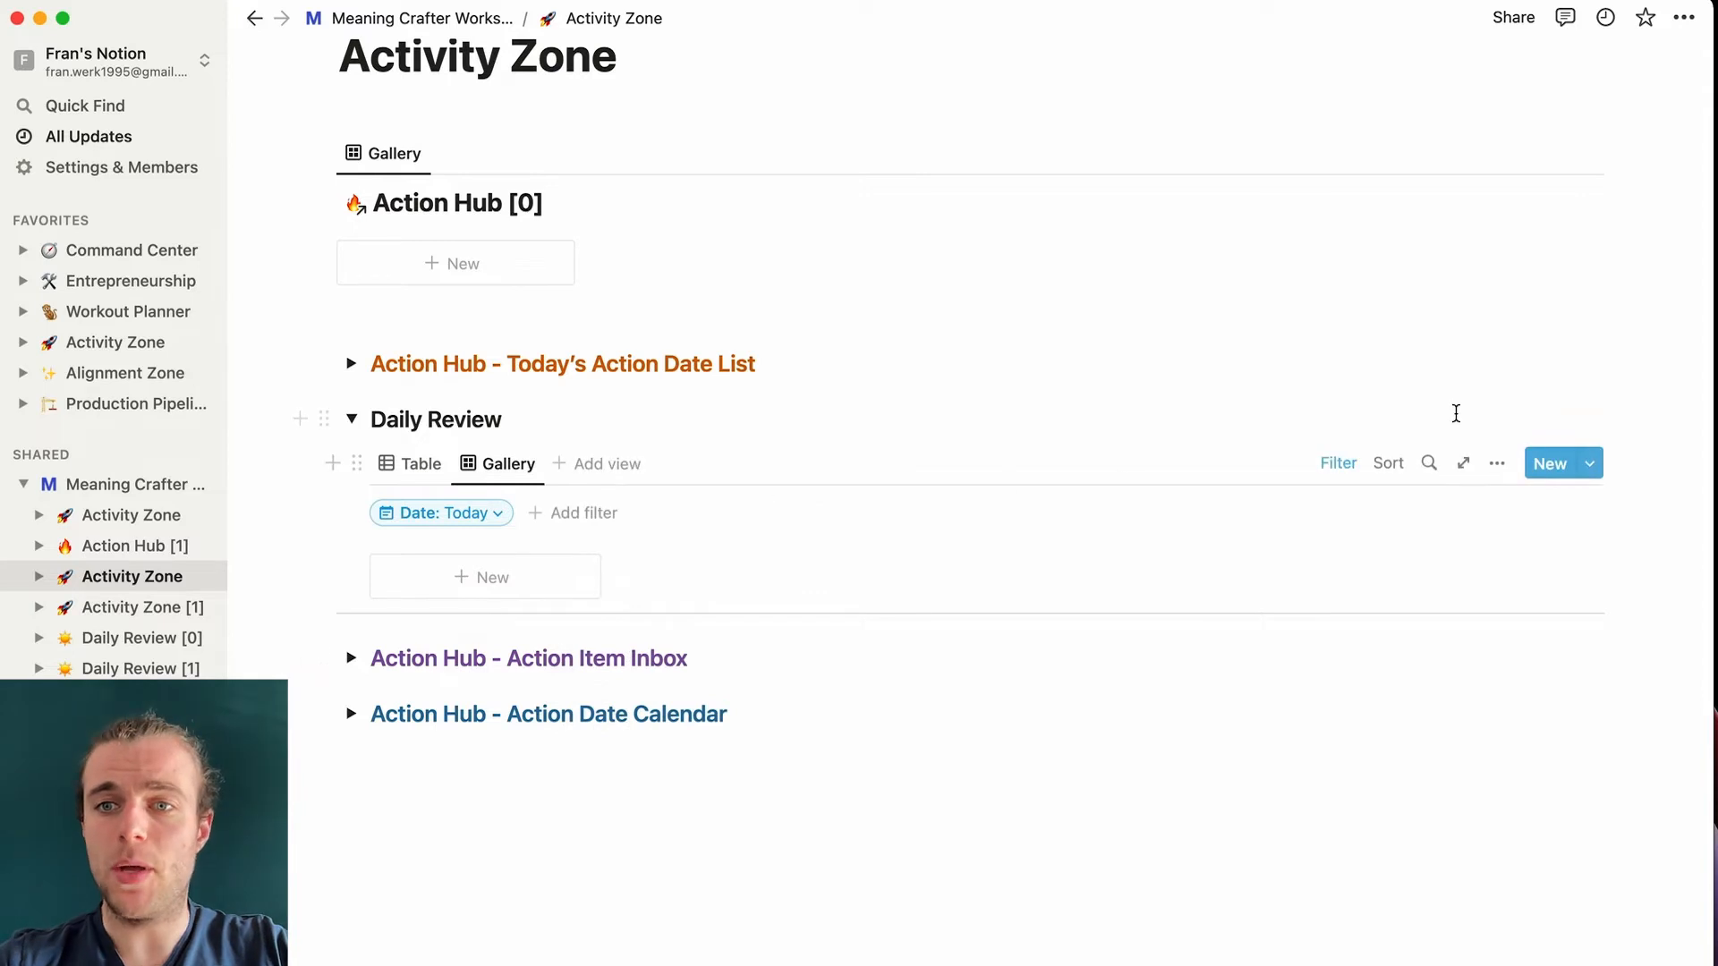
left_click(1590, 464)
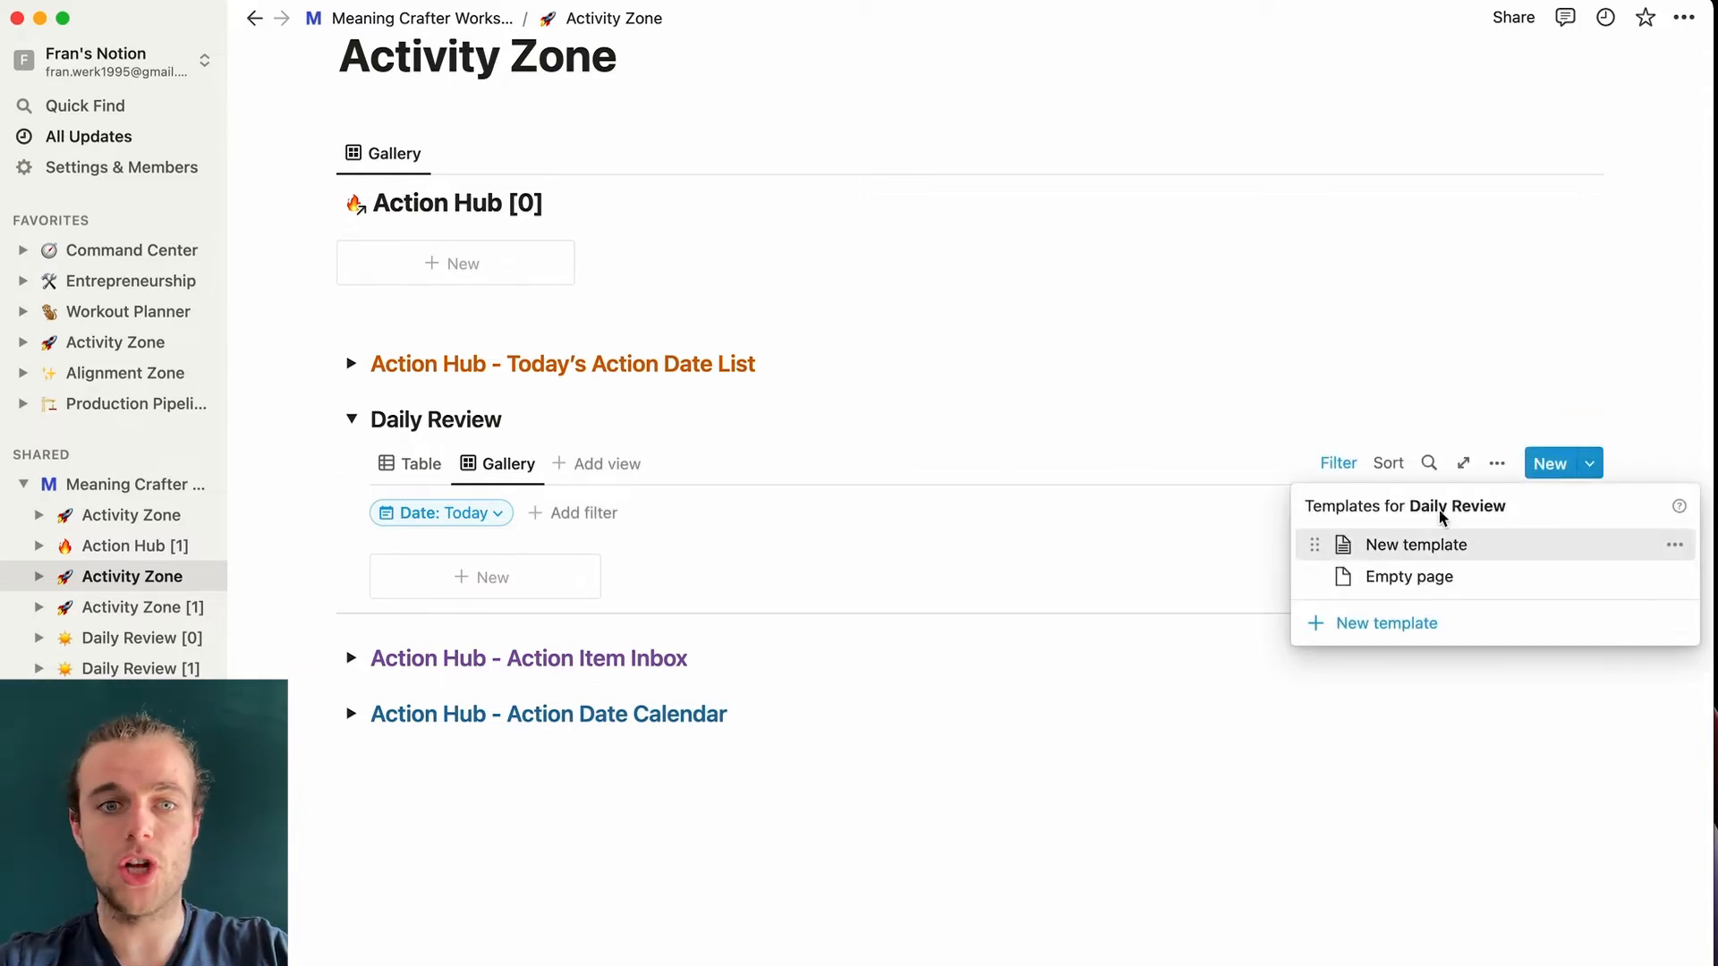
left_click(941, 383)
- Open the Daily Review New template for editing from the template list
left_click(532, 583)
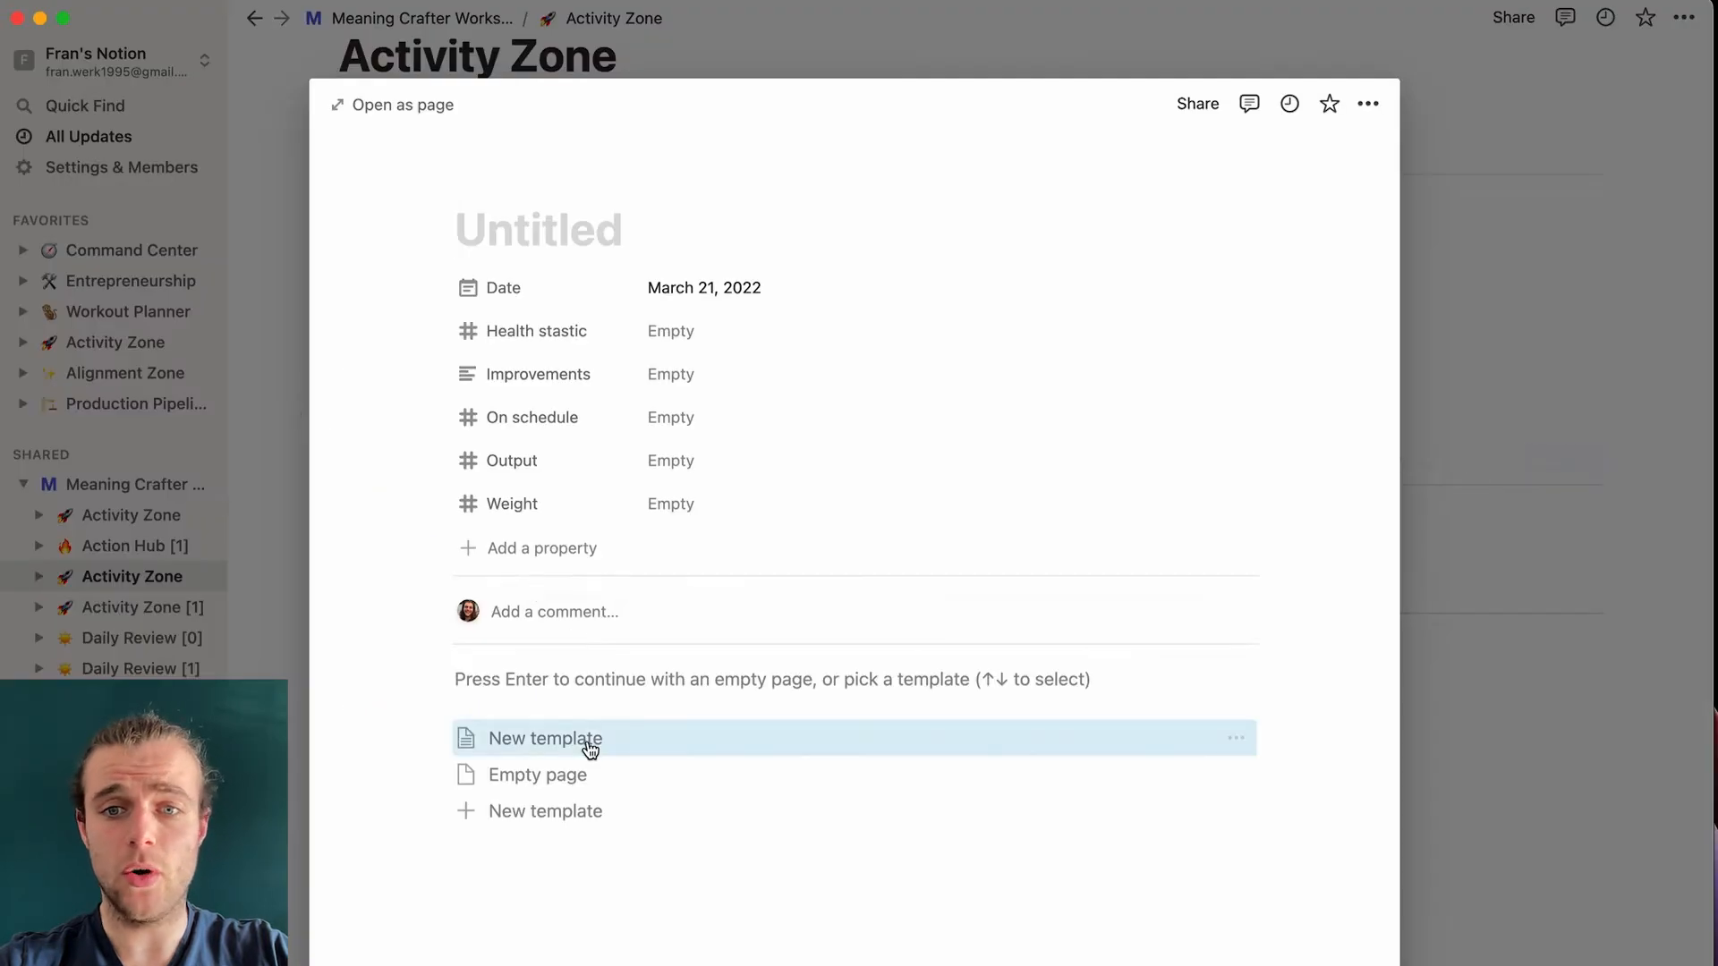
left_click(1236, 741)
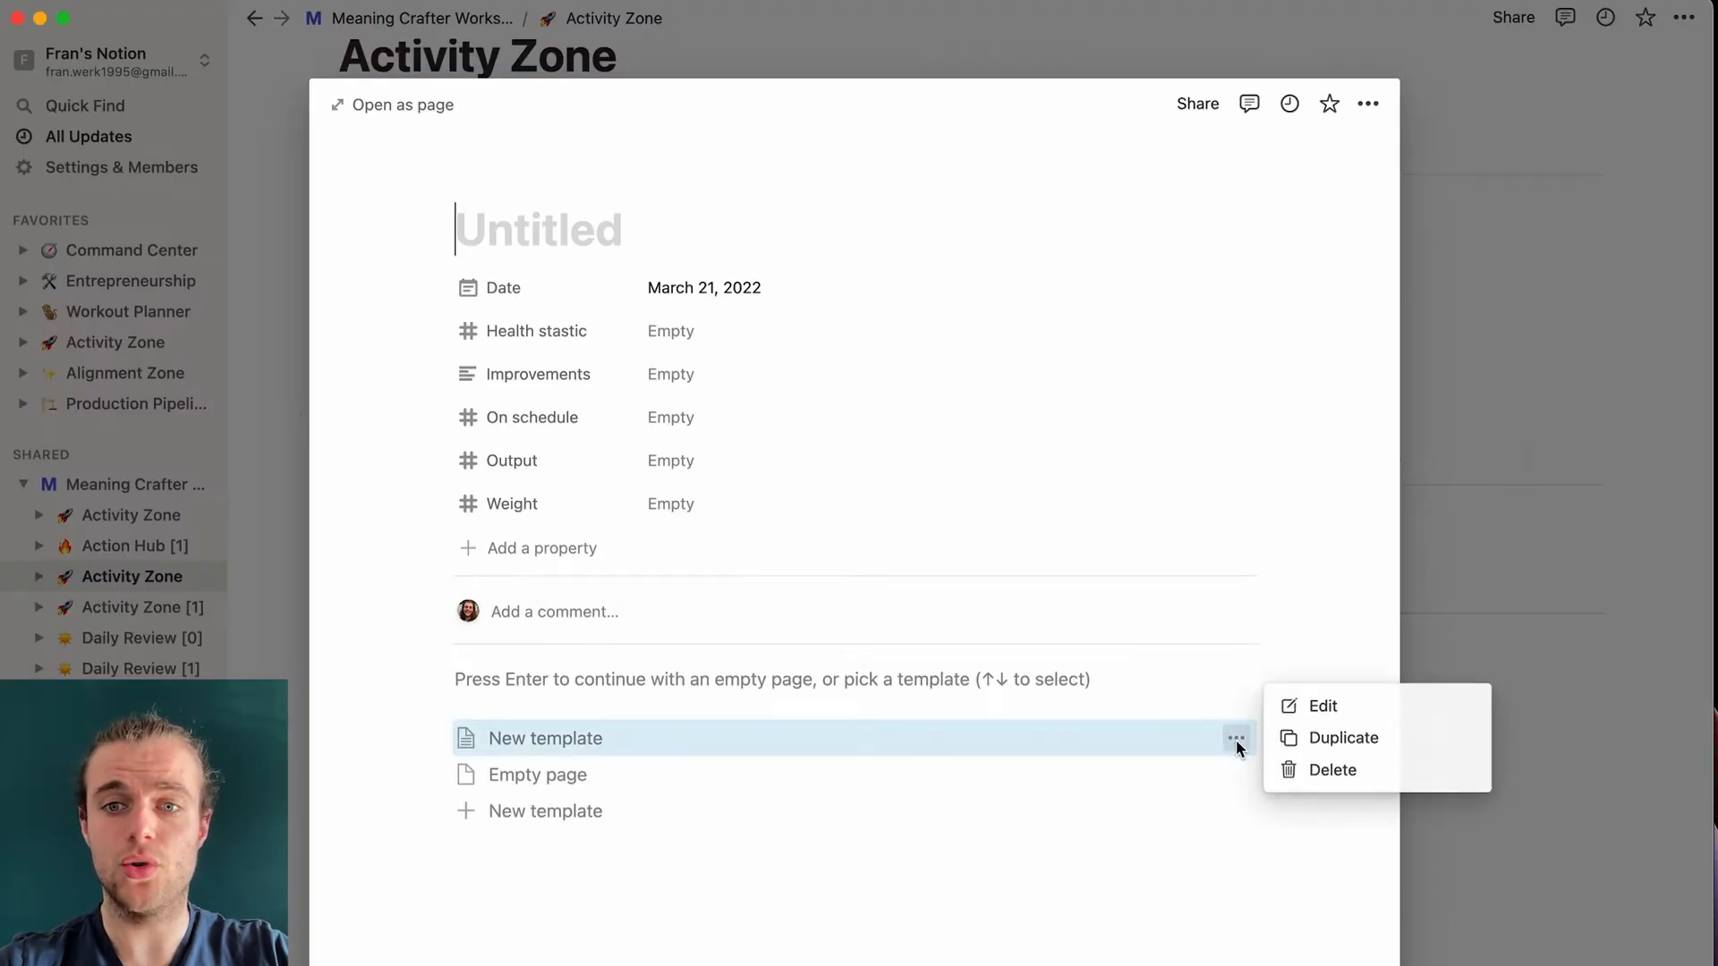
left_click(1323, 706)
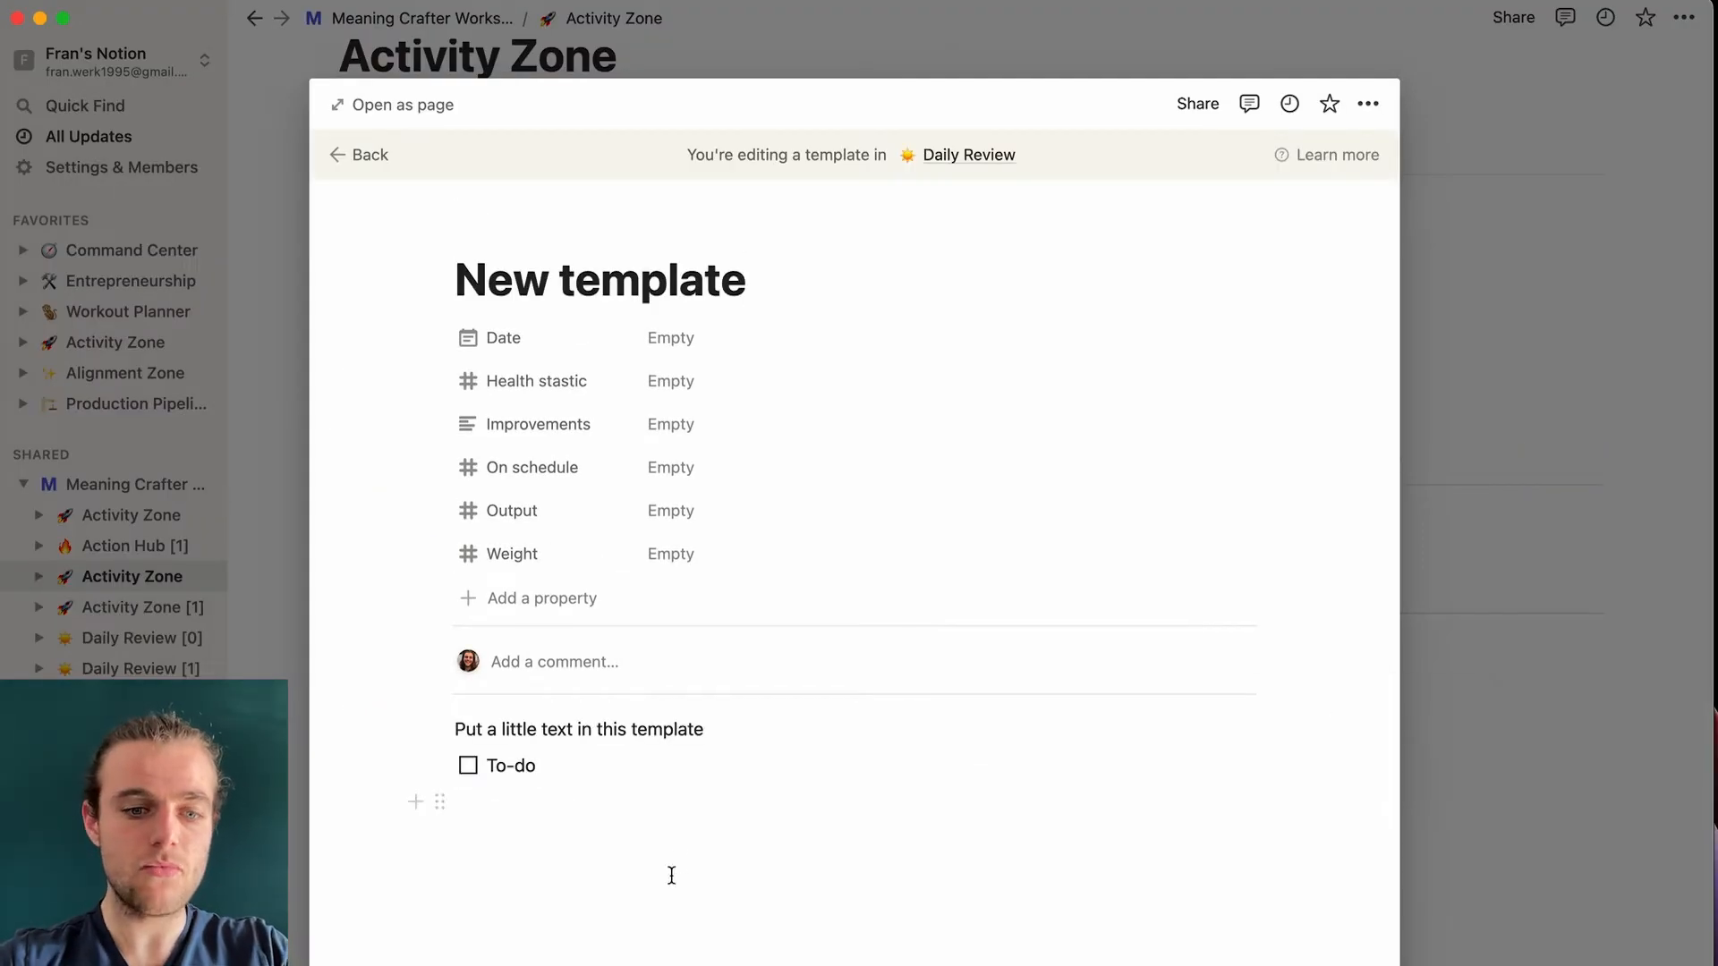
- Expand the template to full page and delete its sample text and to-do
key("super+Return")
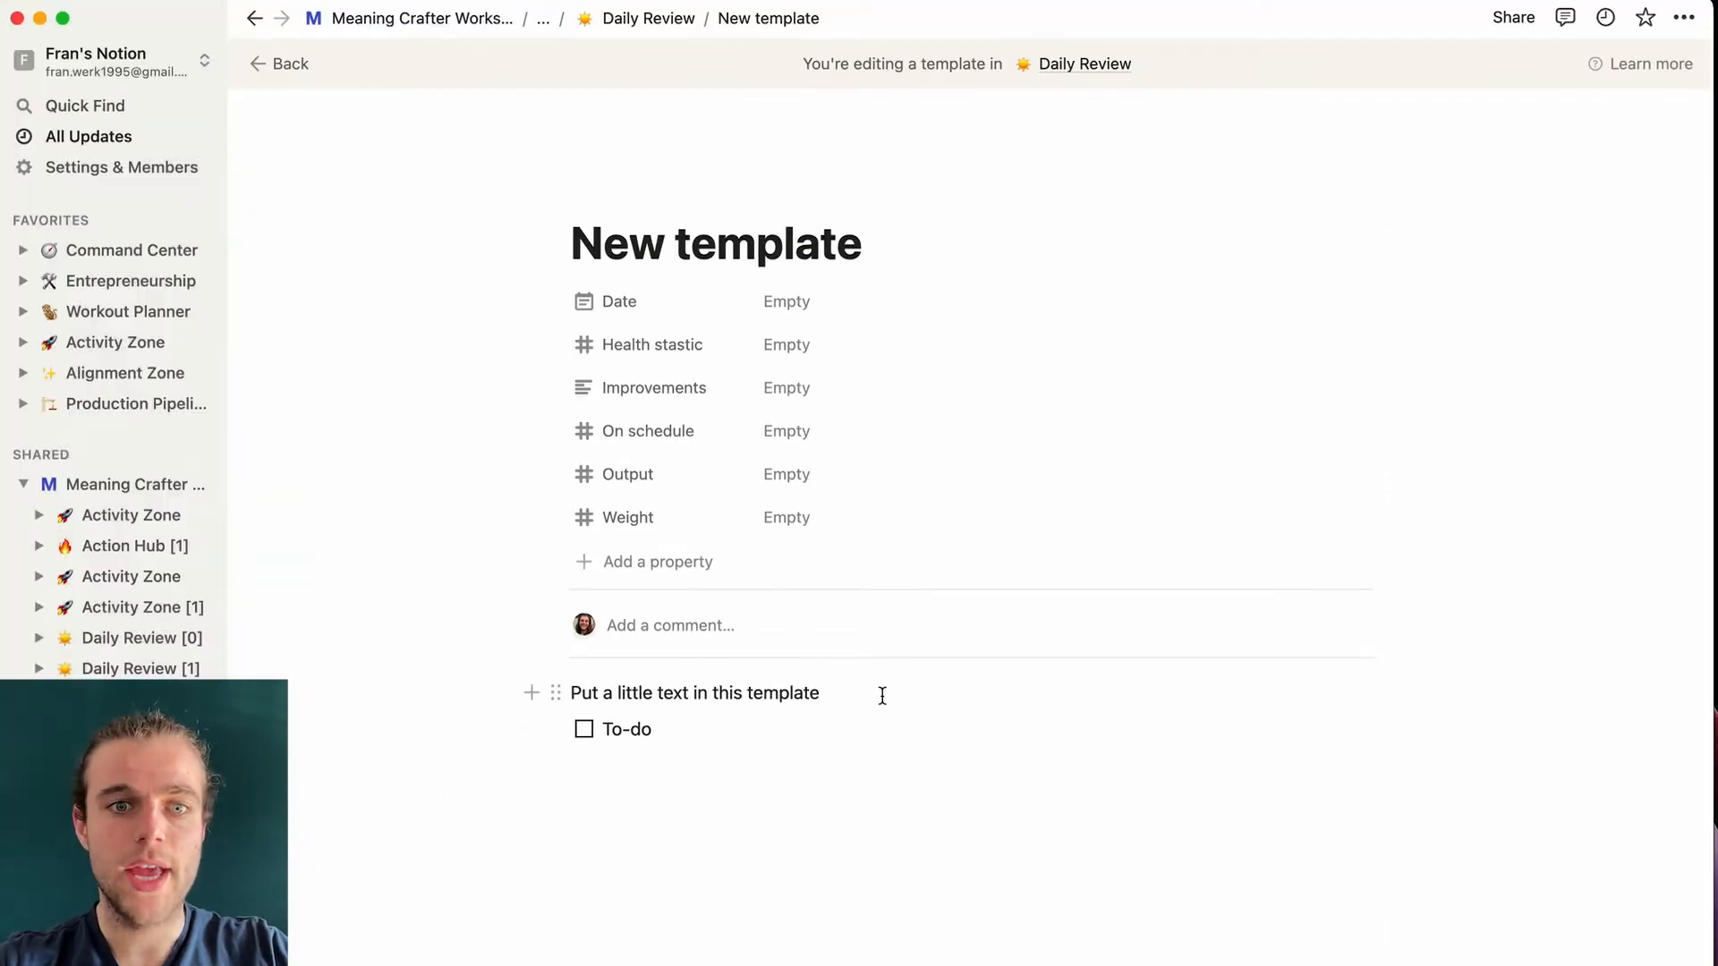
left_click_drag(682, 807, 569, 690)
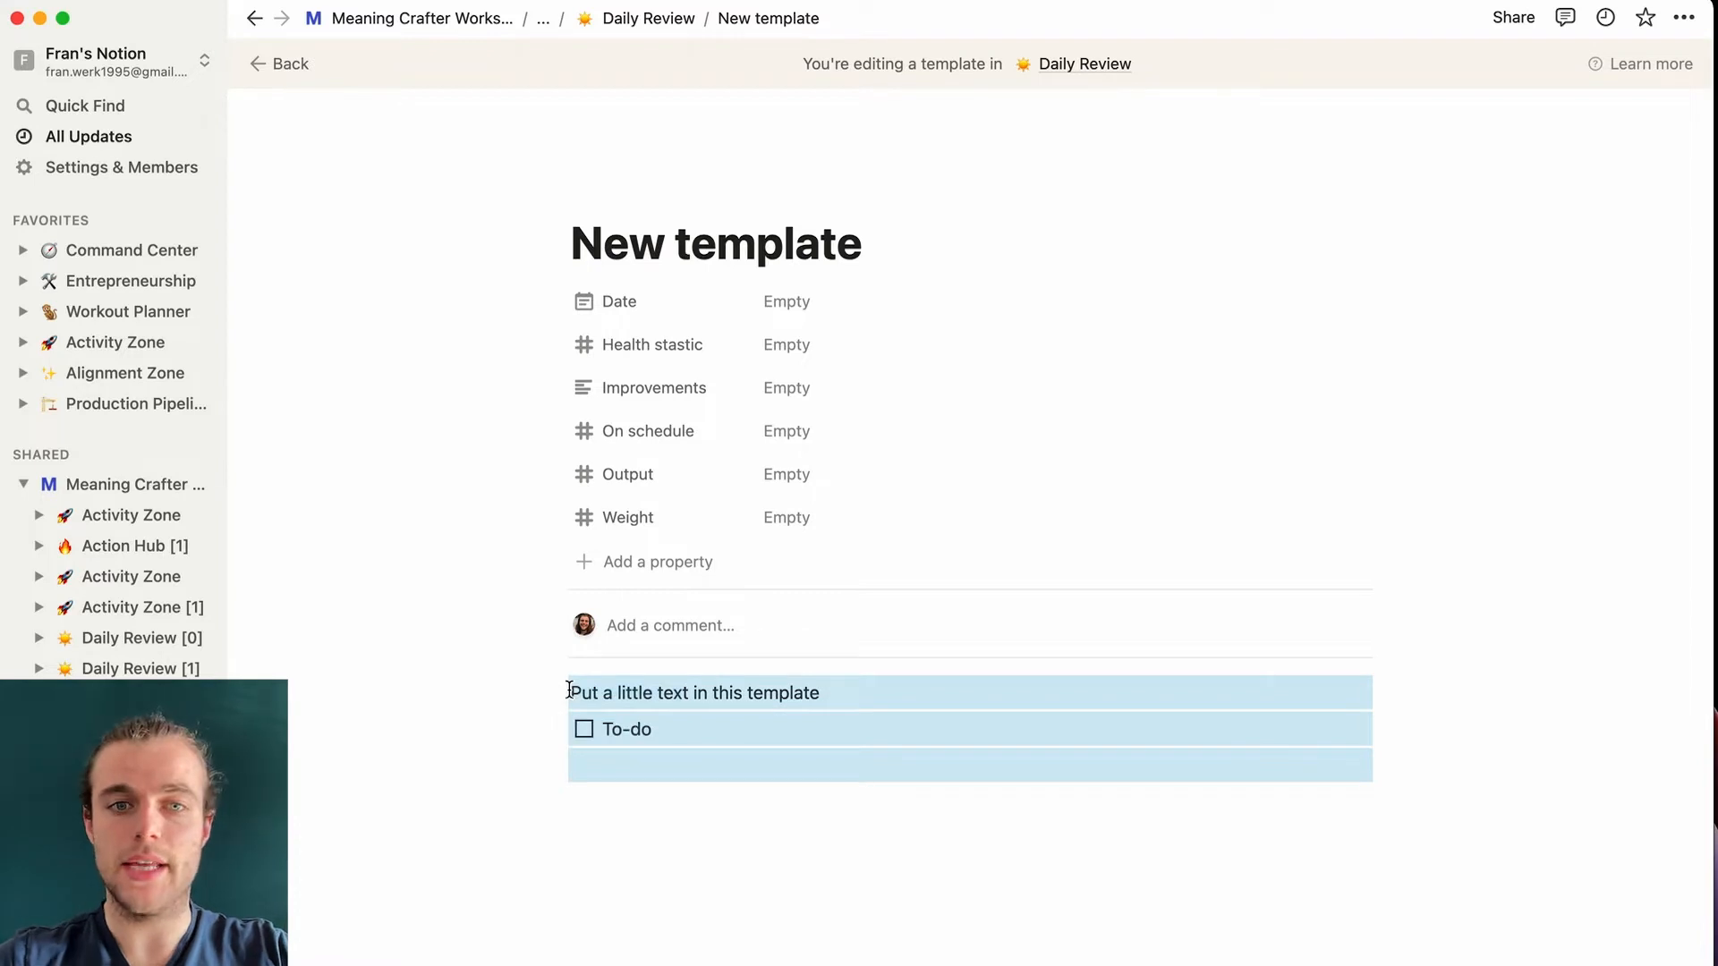
key("BackSpace")
- Add an underlined Heading 1 reading 'Start-up routine'
left_click(628, 690)
type("/h1")
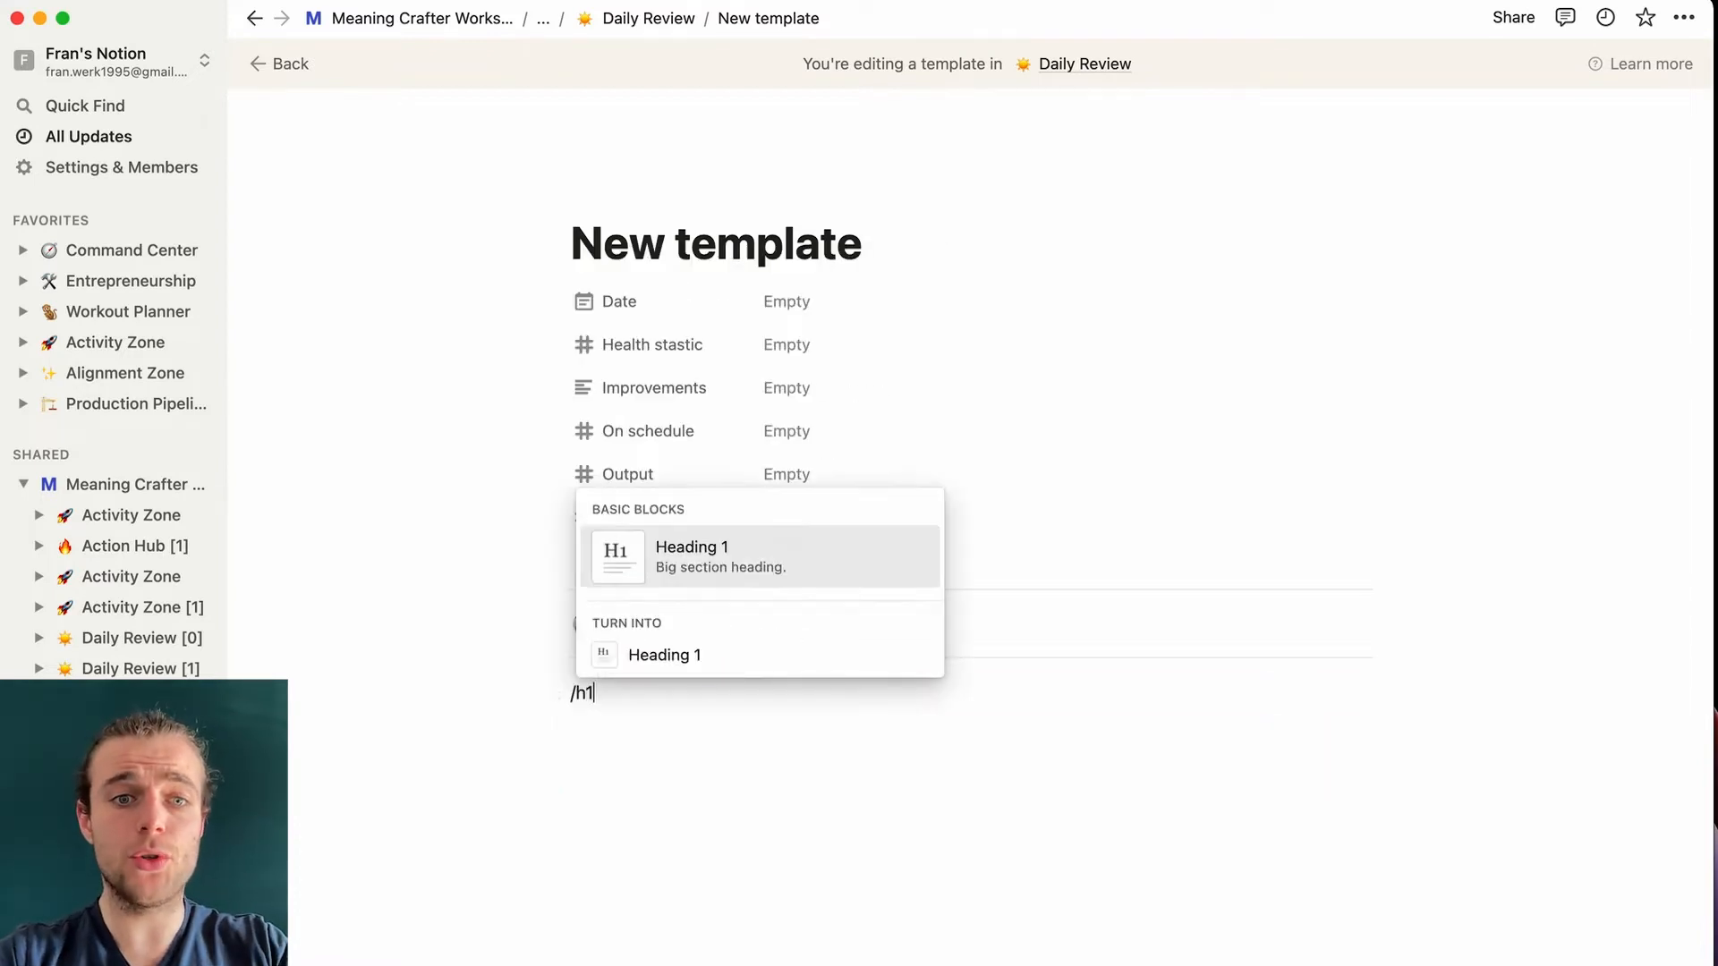
key("Return")
type("Start-u")
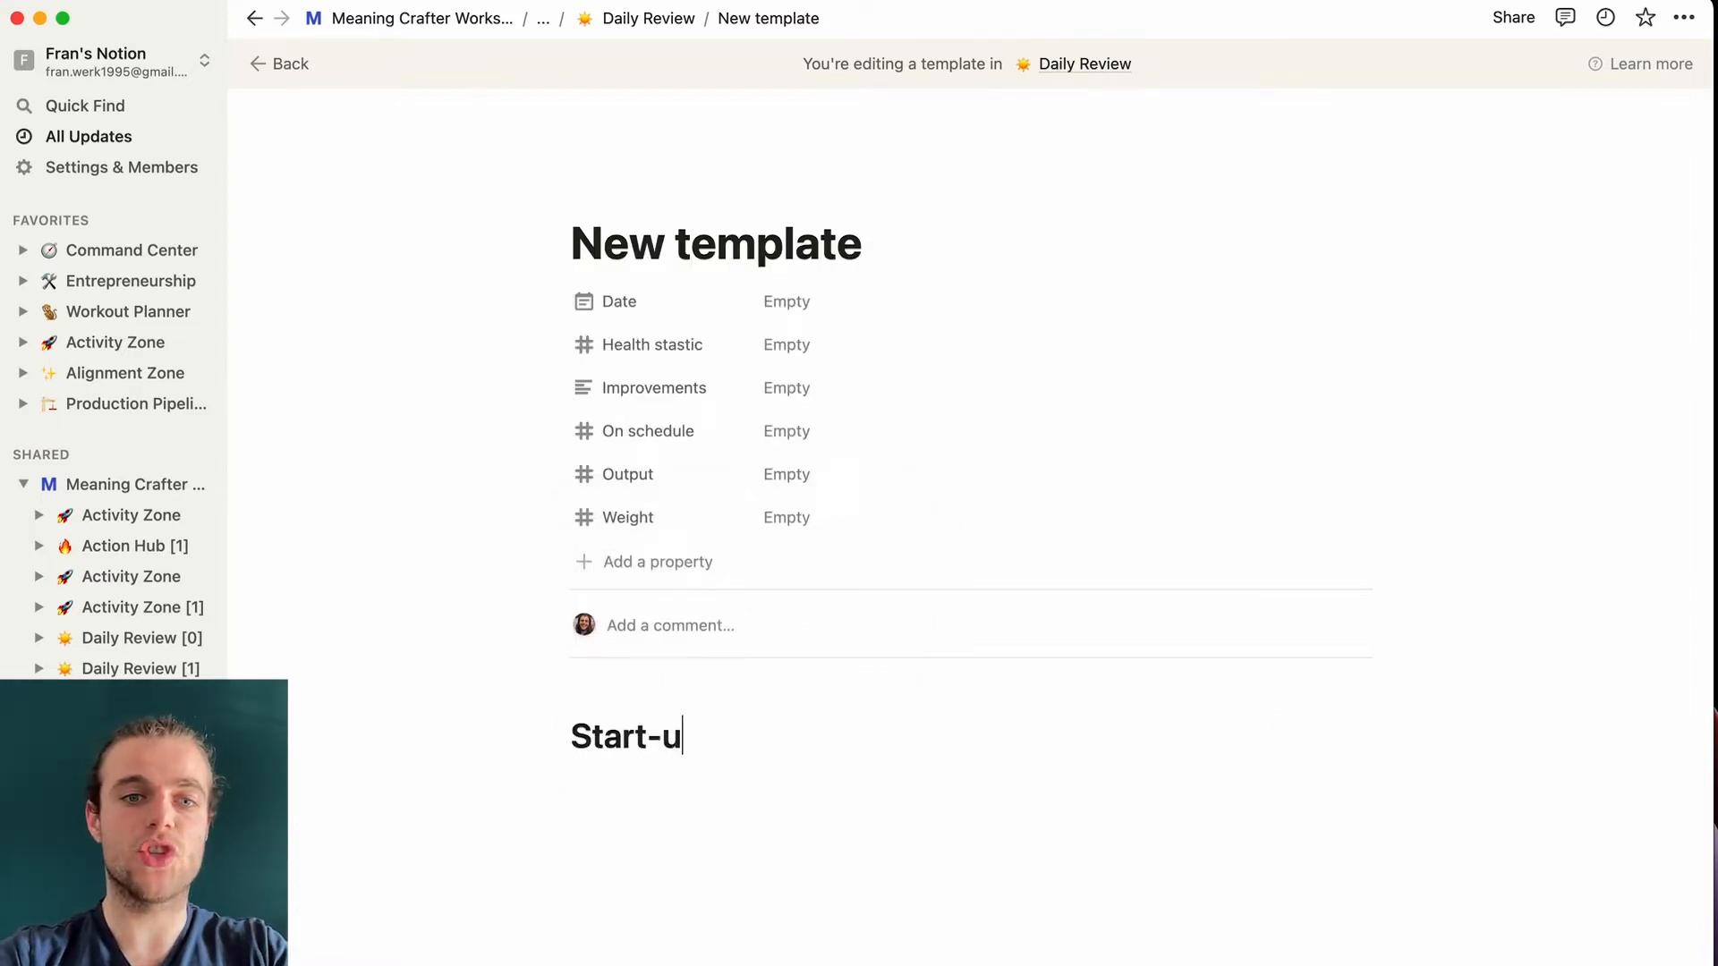
type("p R")
key("BackSpace")
key("BackSpace")
type("routine")
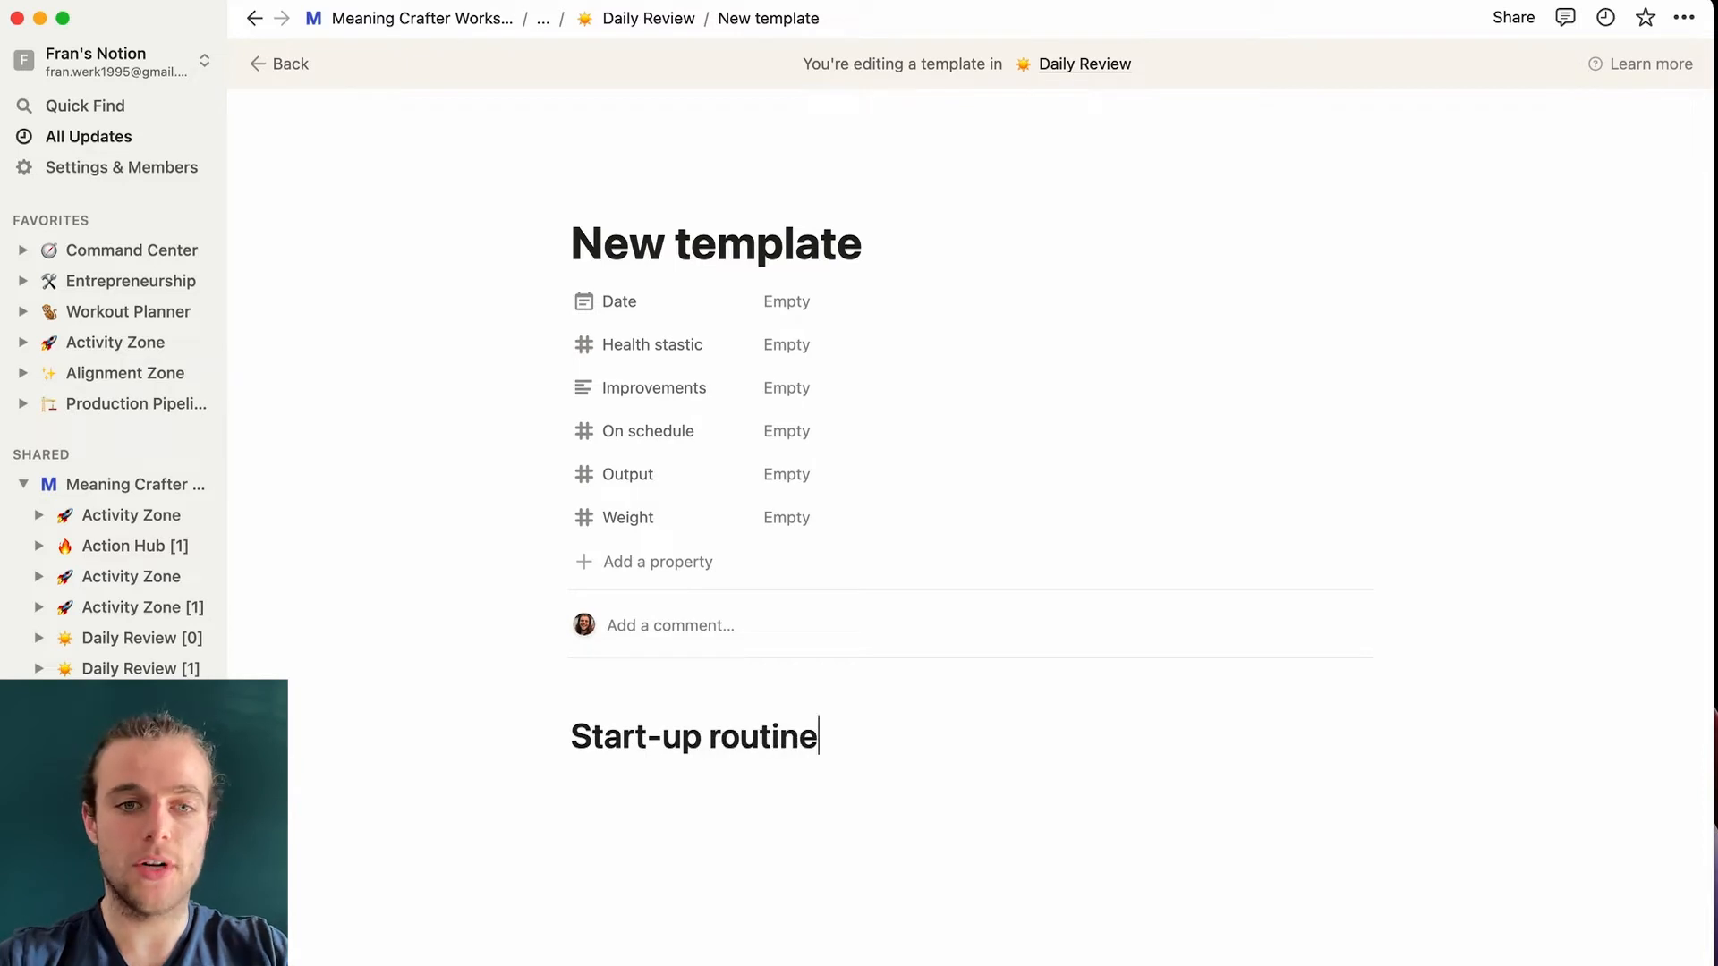
left_click_drag(819, 736, 568, 735)
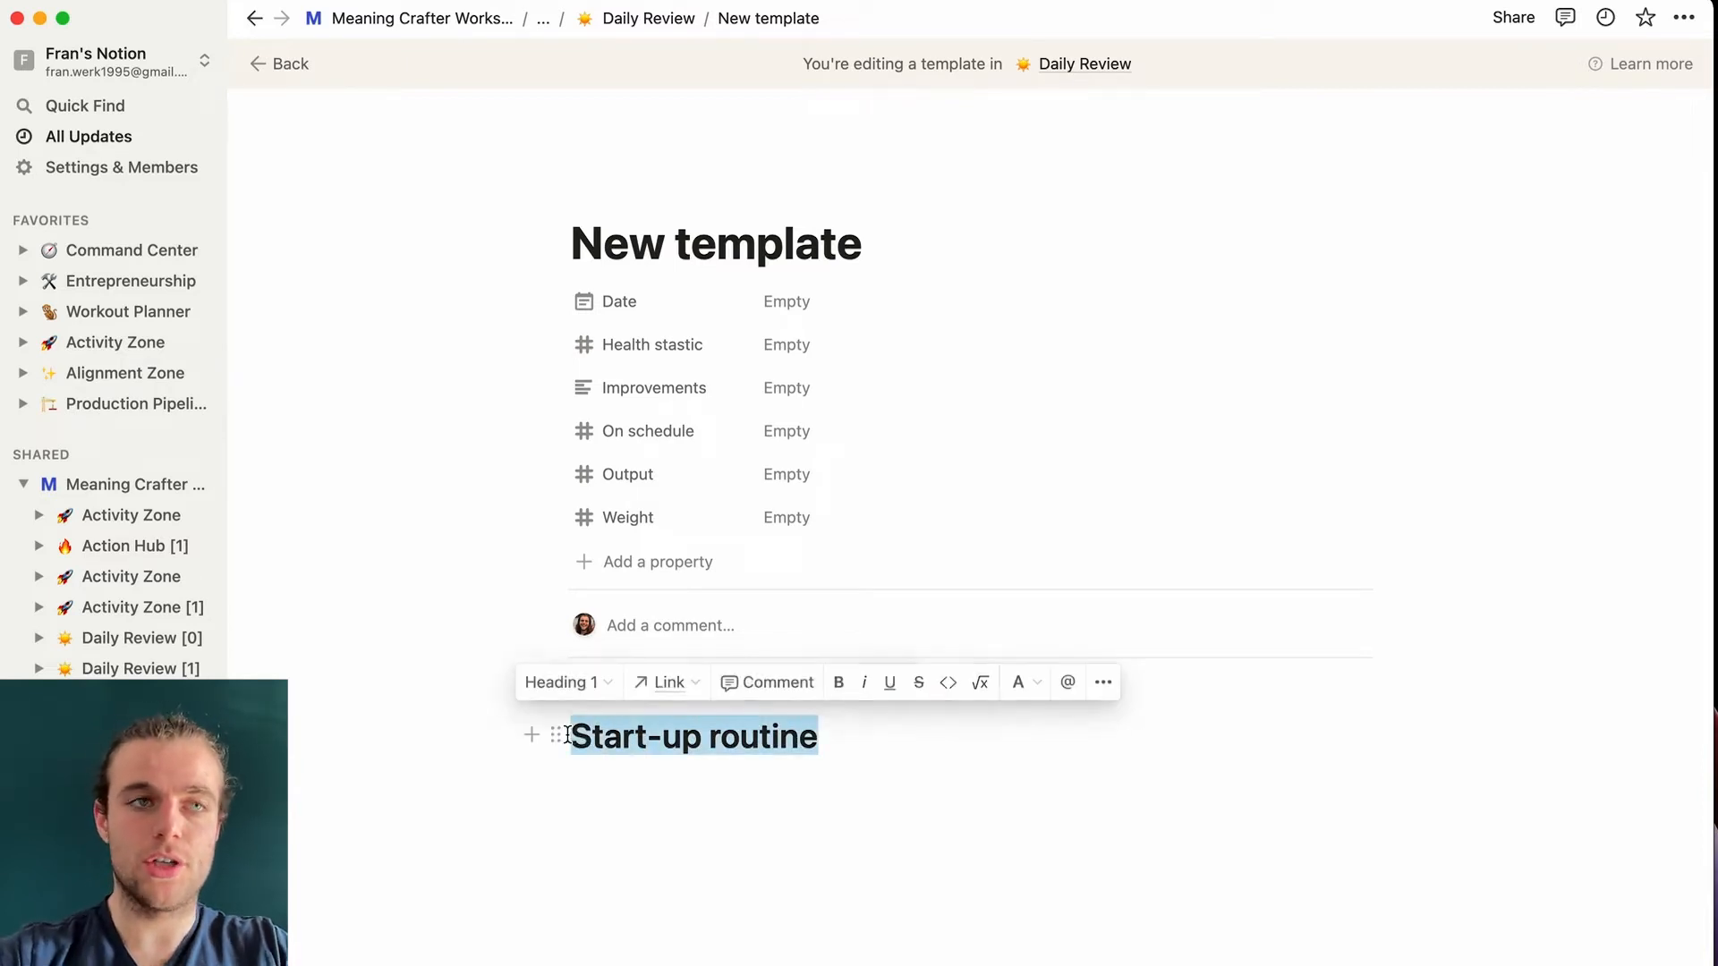
key("super+u")
left_click(928, 817)
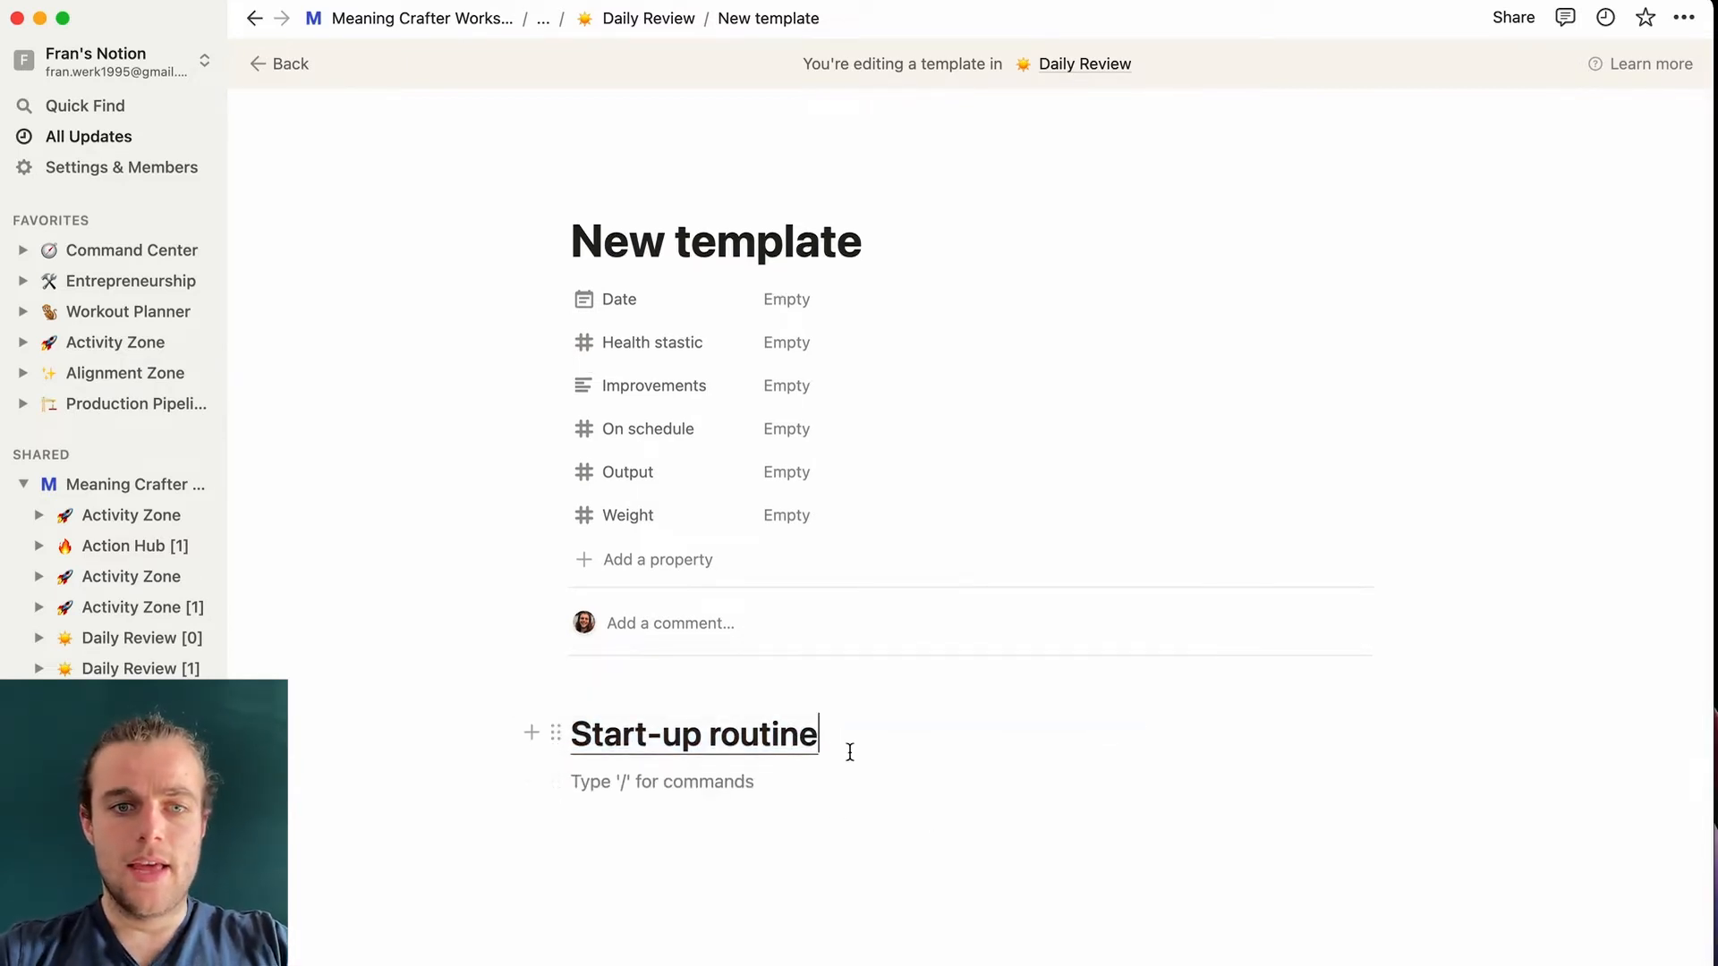
key("Return")
key("Return")
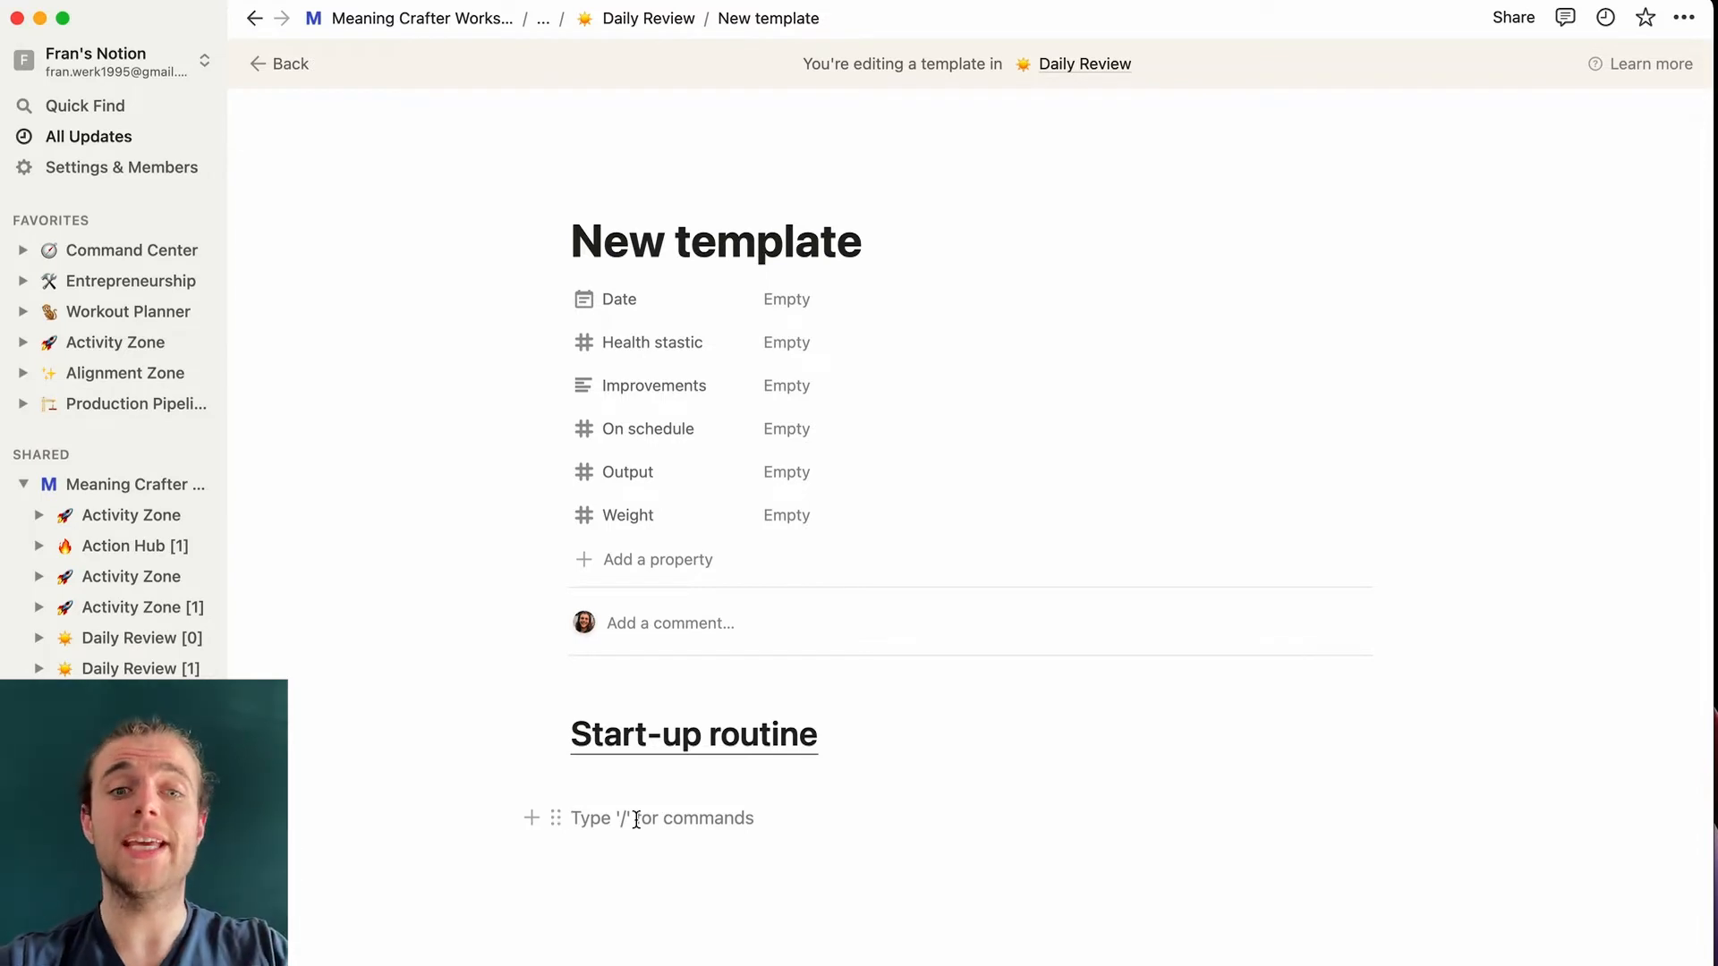
- Add a 'Journaling' subheading below Start-up routine
type("/h3")
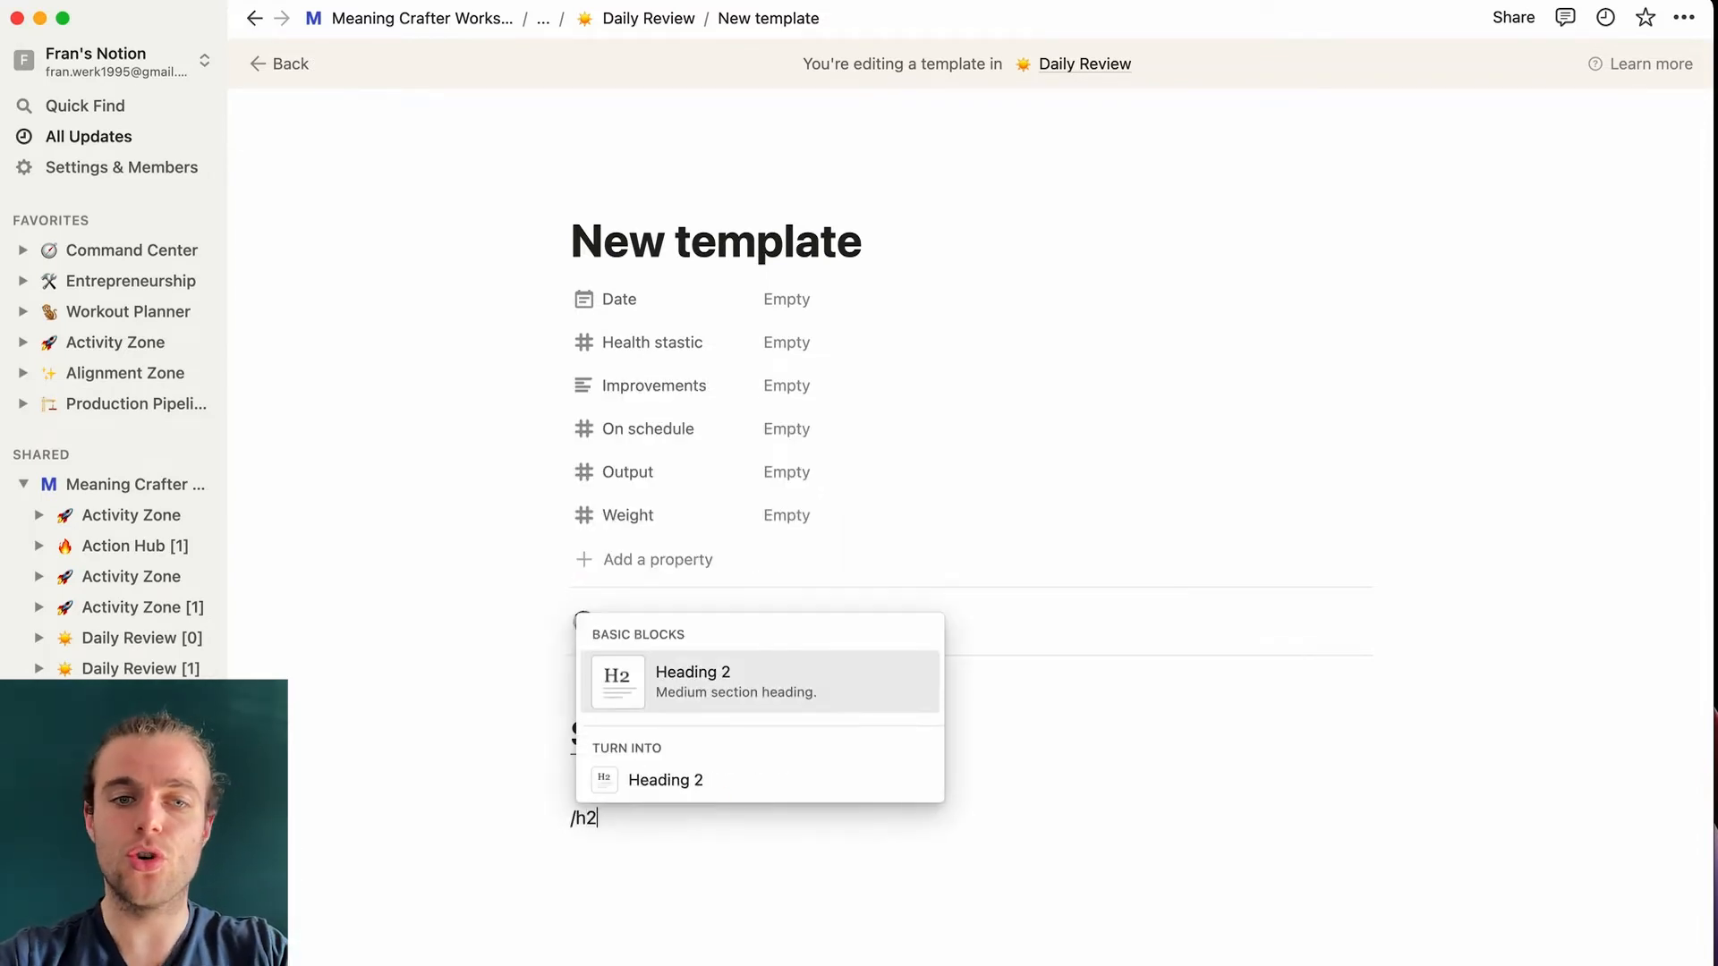
key("Return")
type("Journaling")
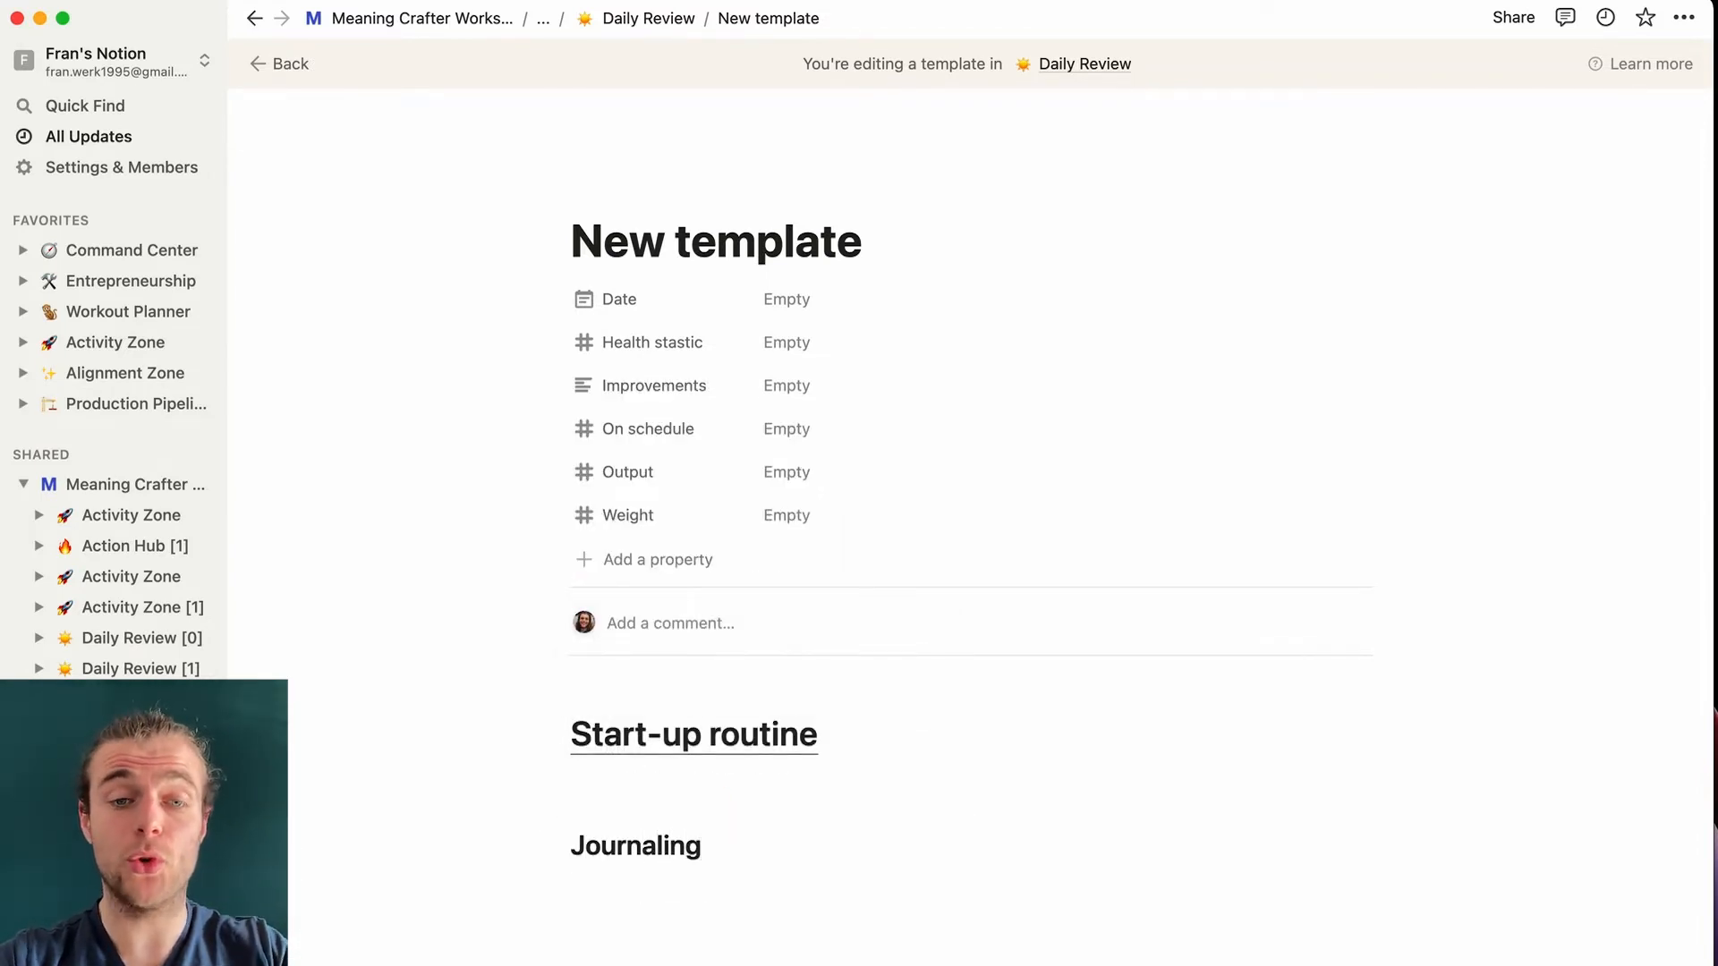
key("Return")
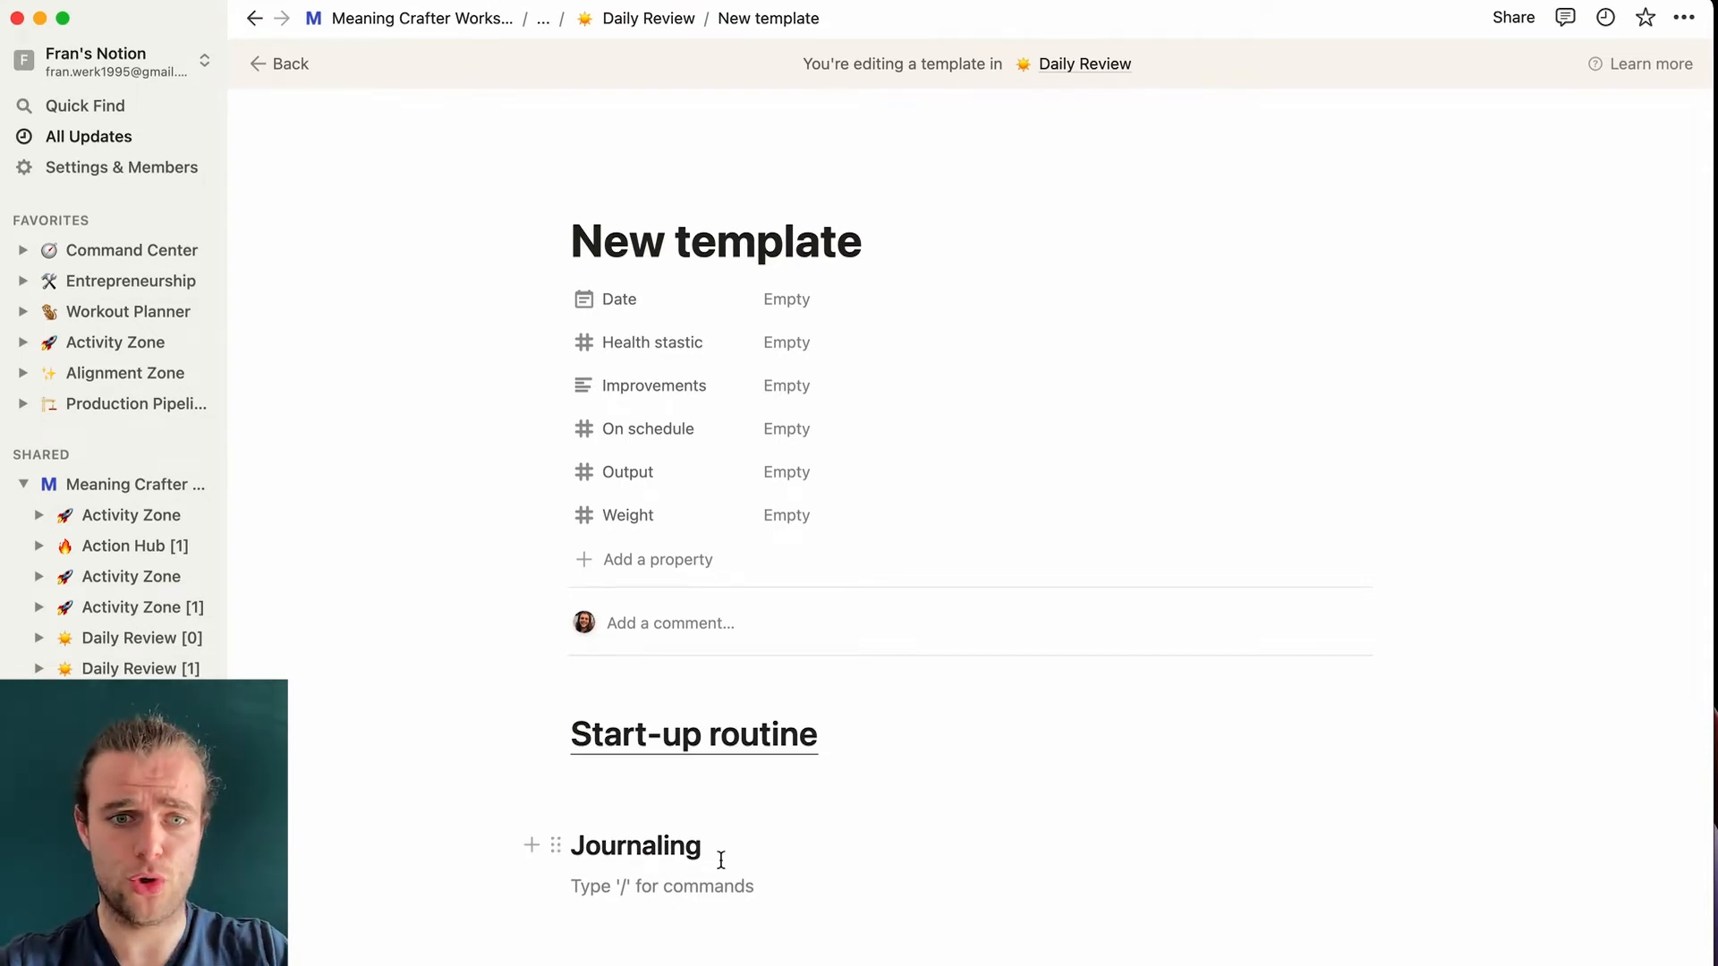
scroll(676, 891, "down", 3)
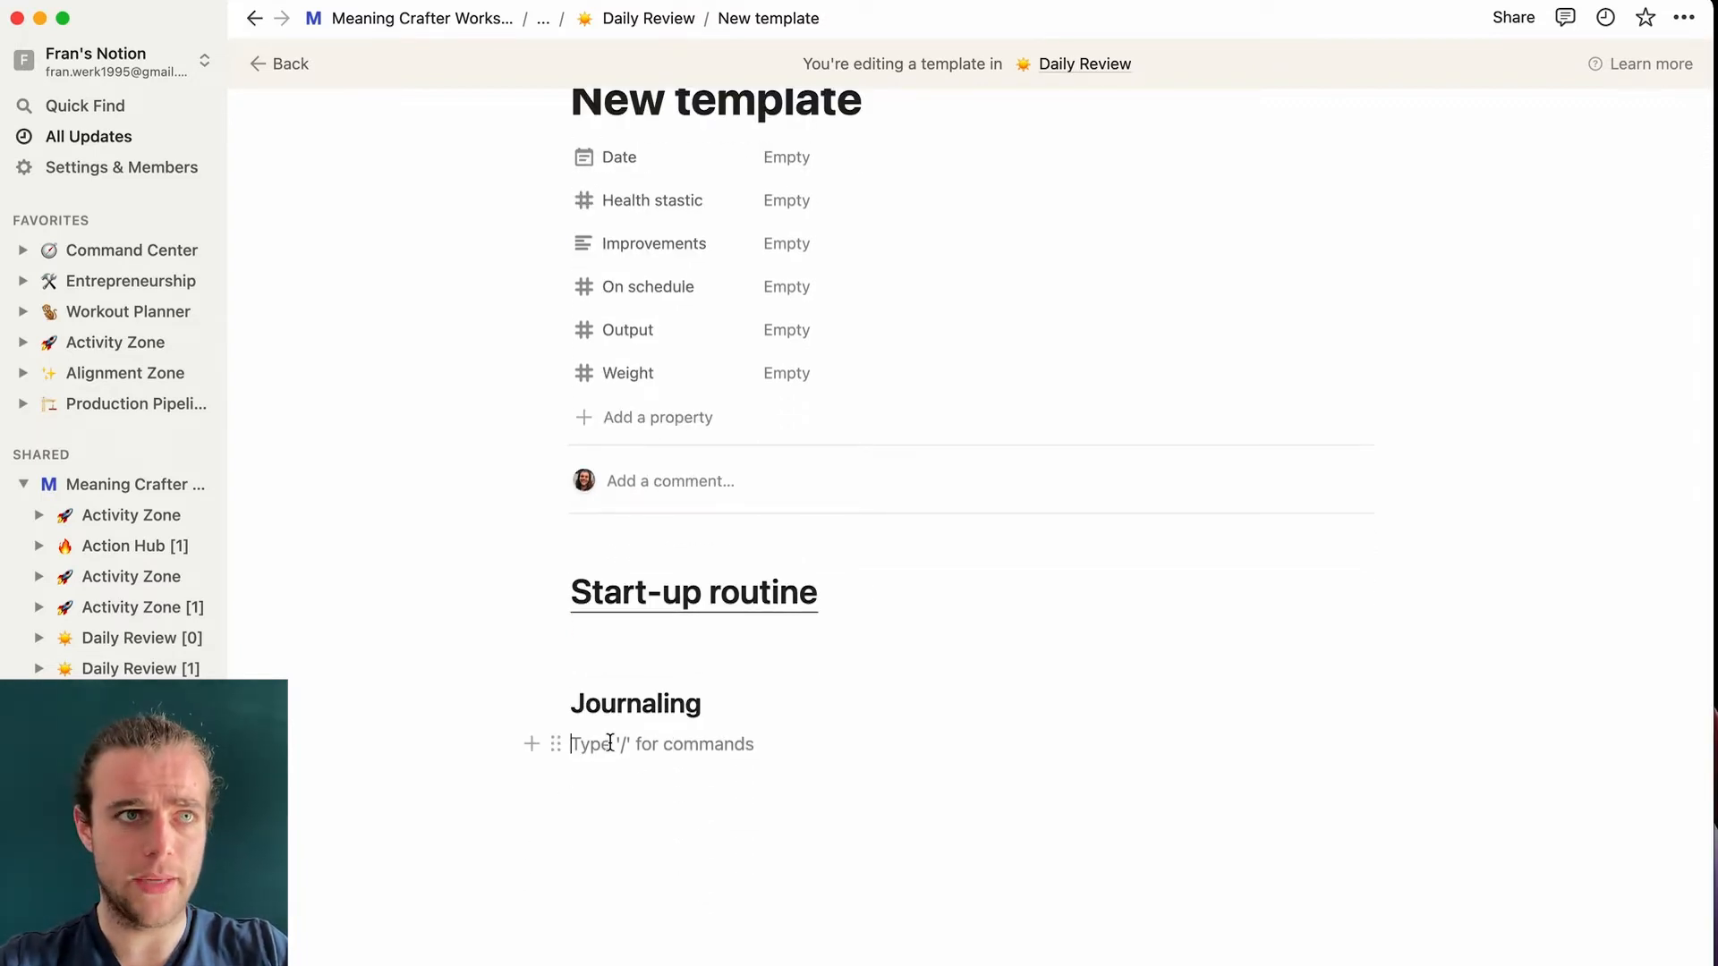
type("1. ")
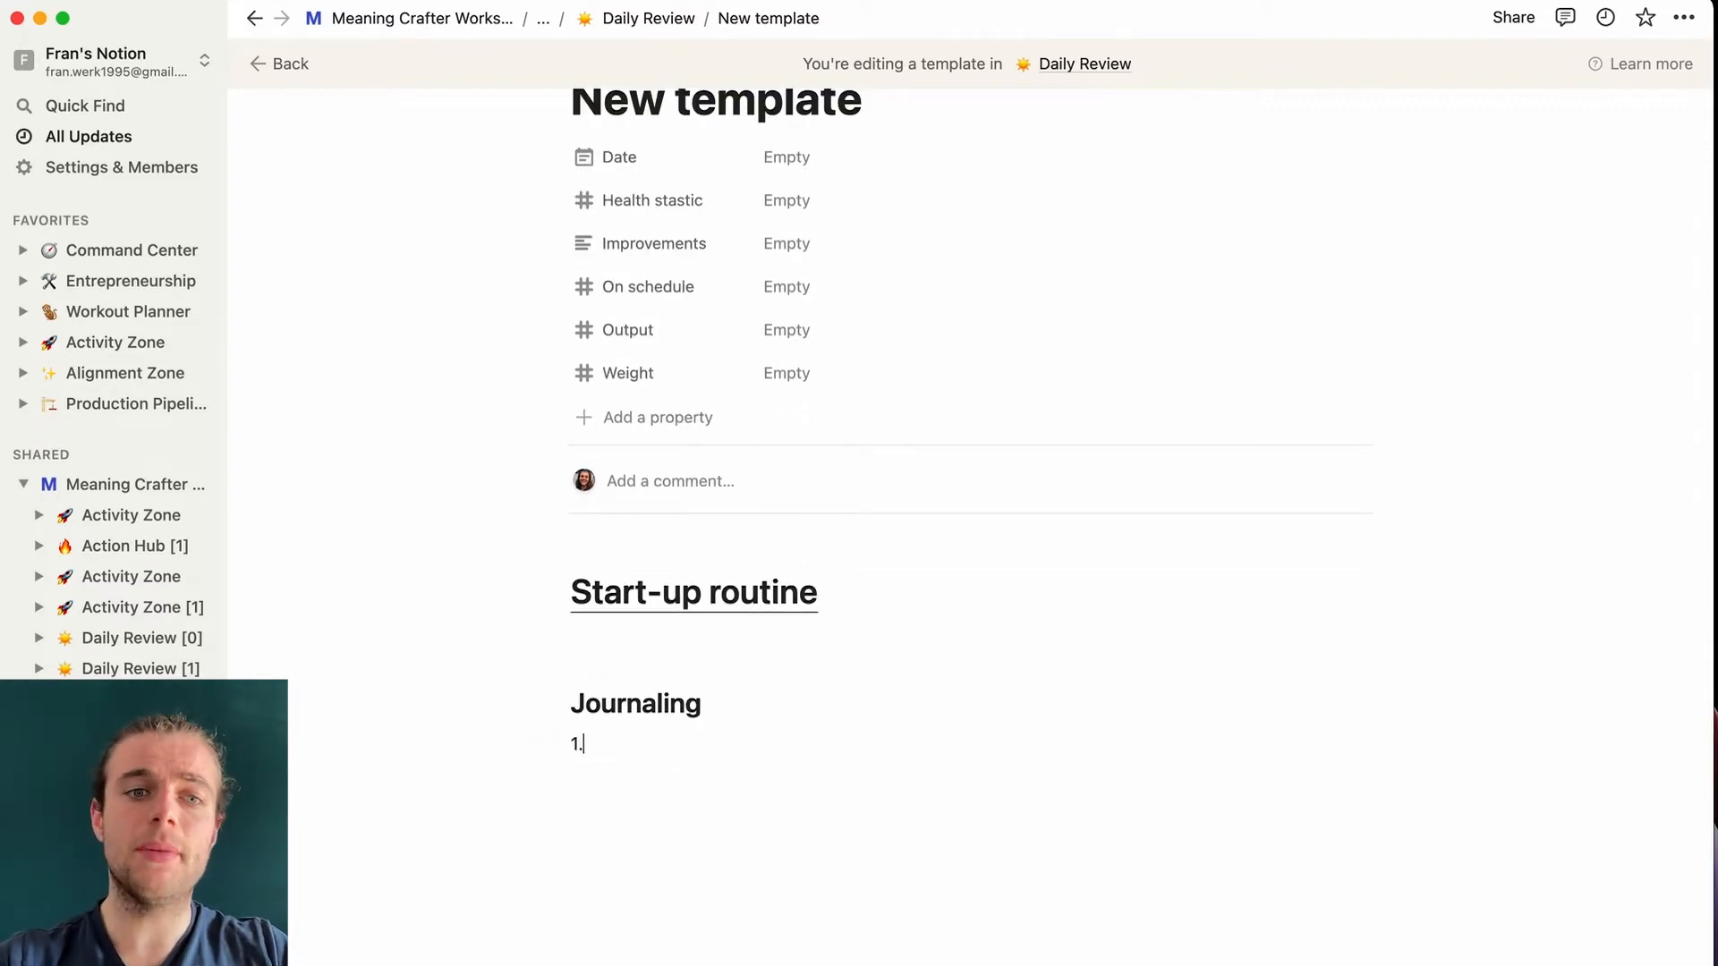
type("I'm grateful ")
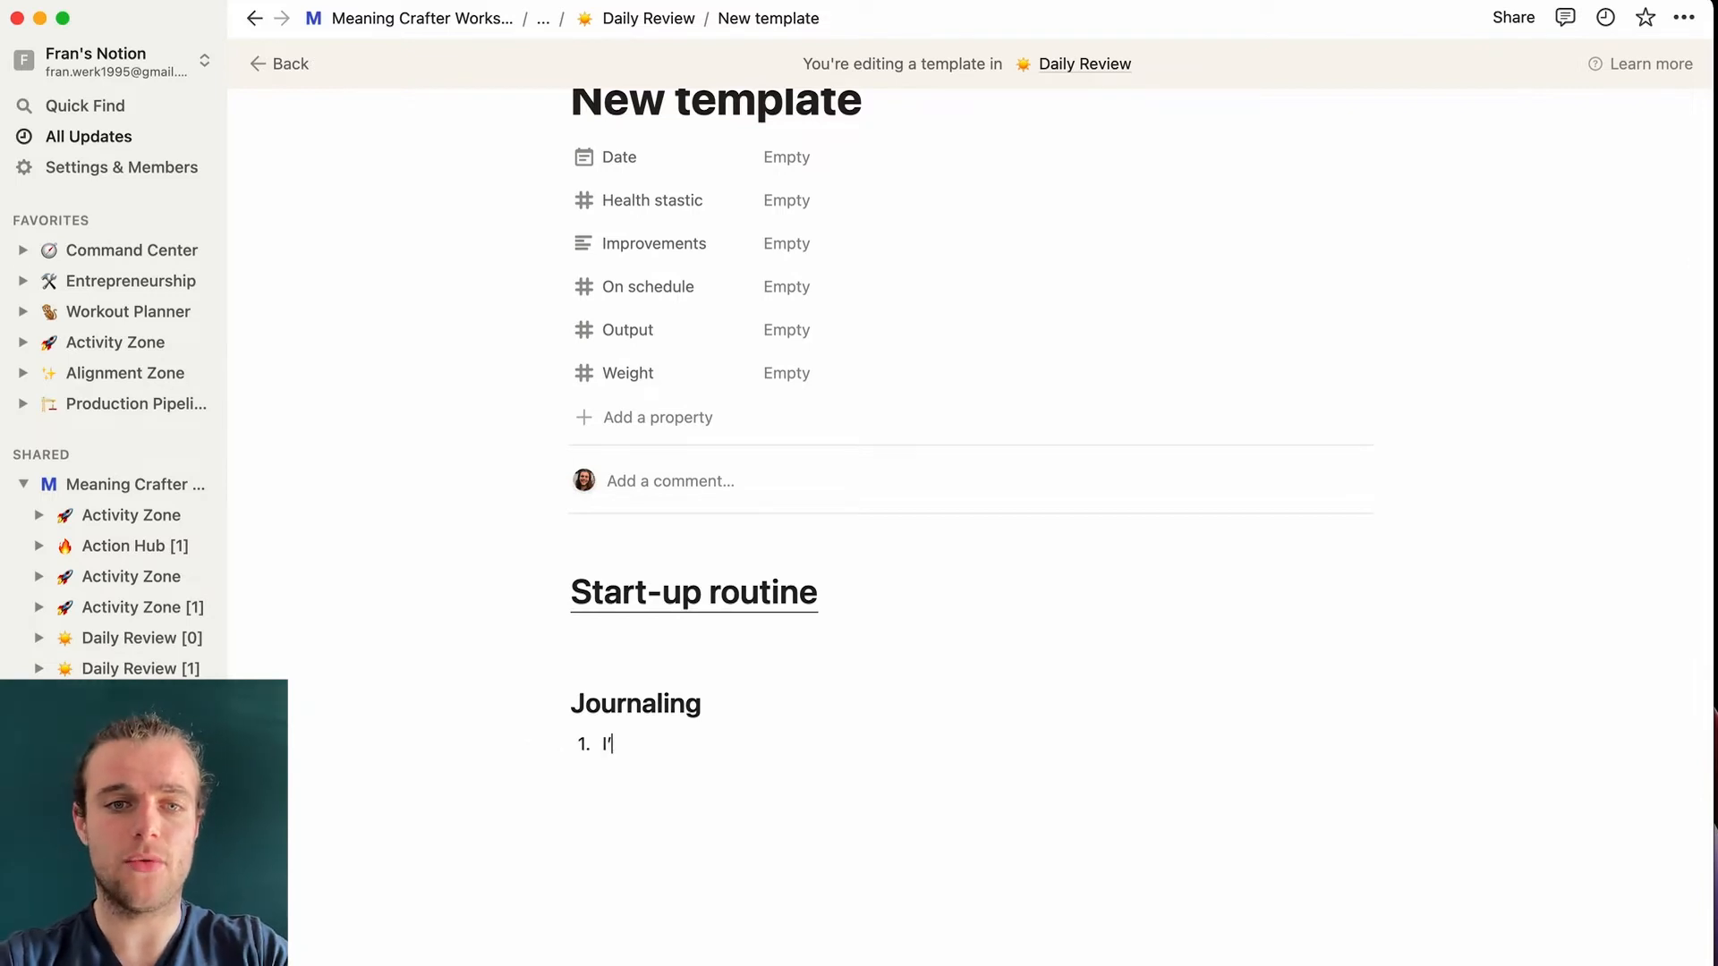
type("for...")
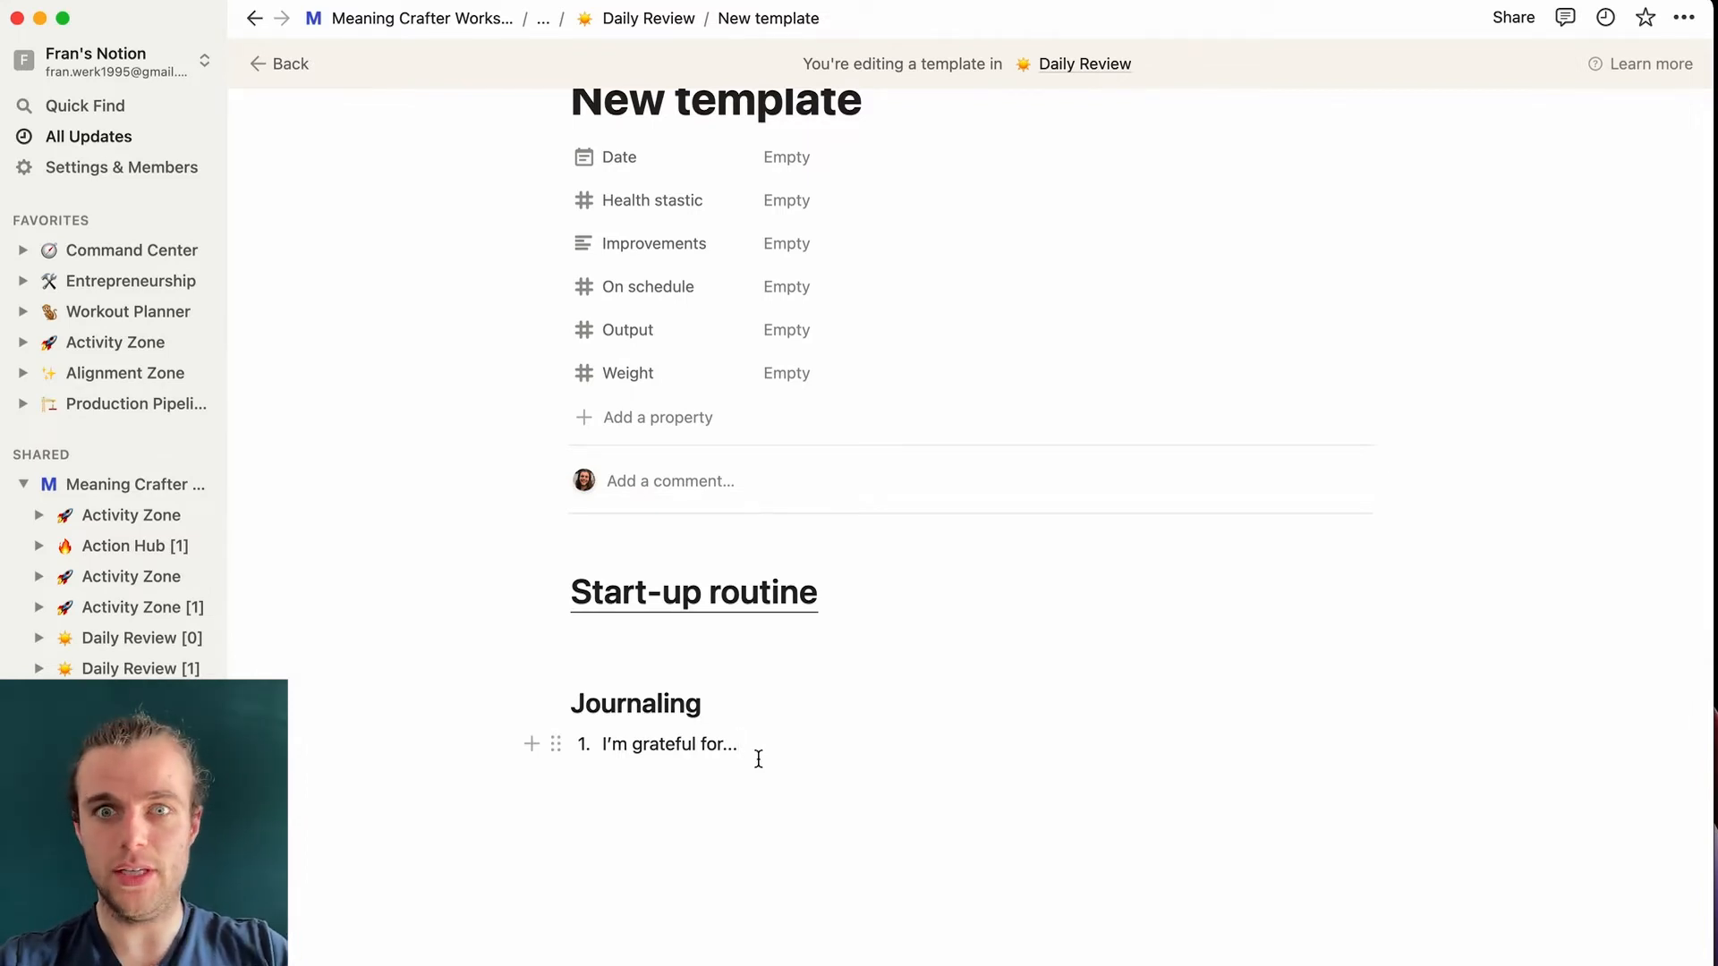
key("Return")
key("Return")
key("Return")
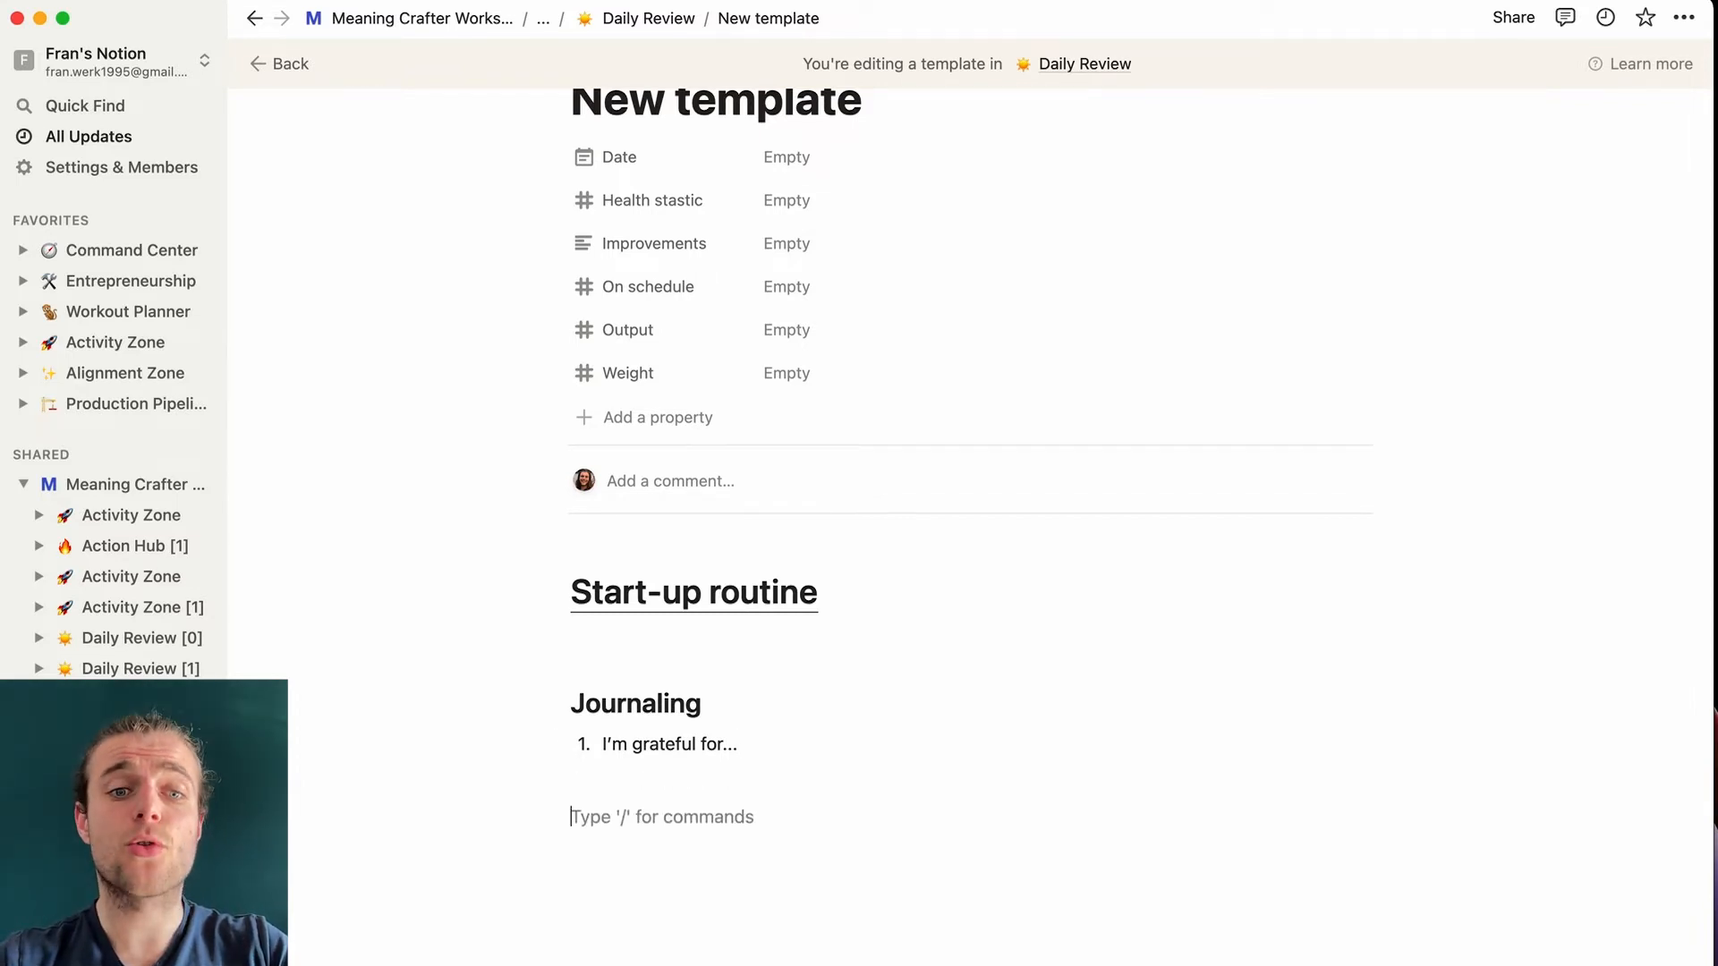
type("@")
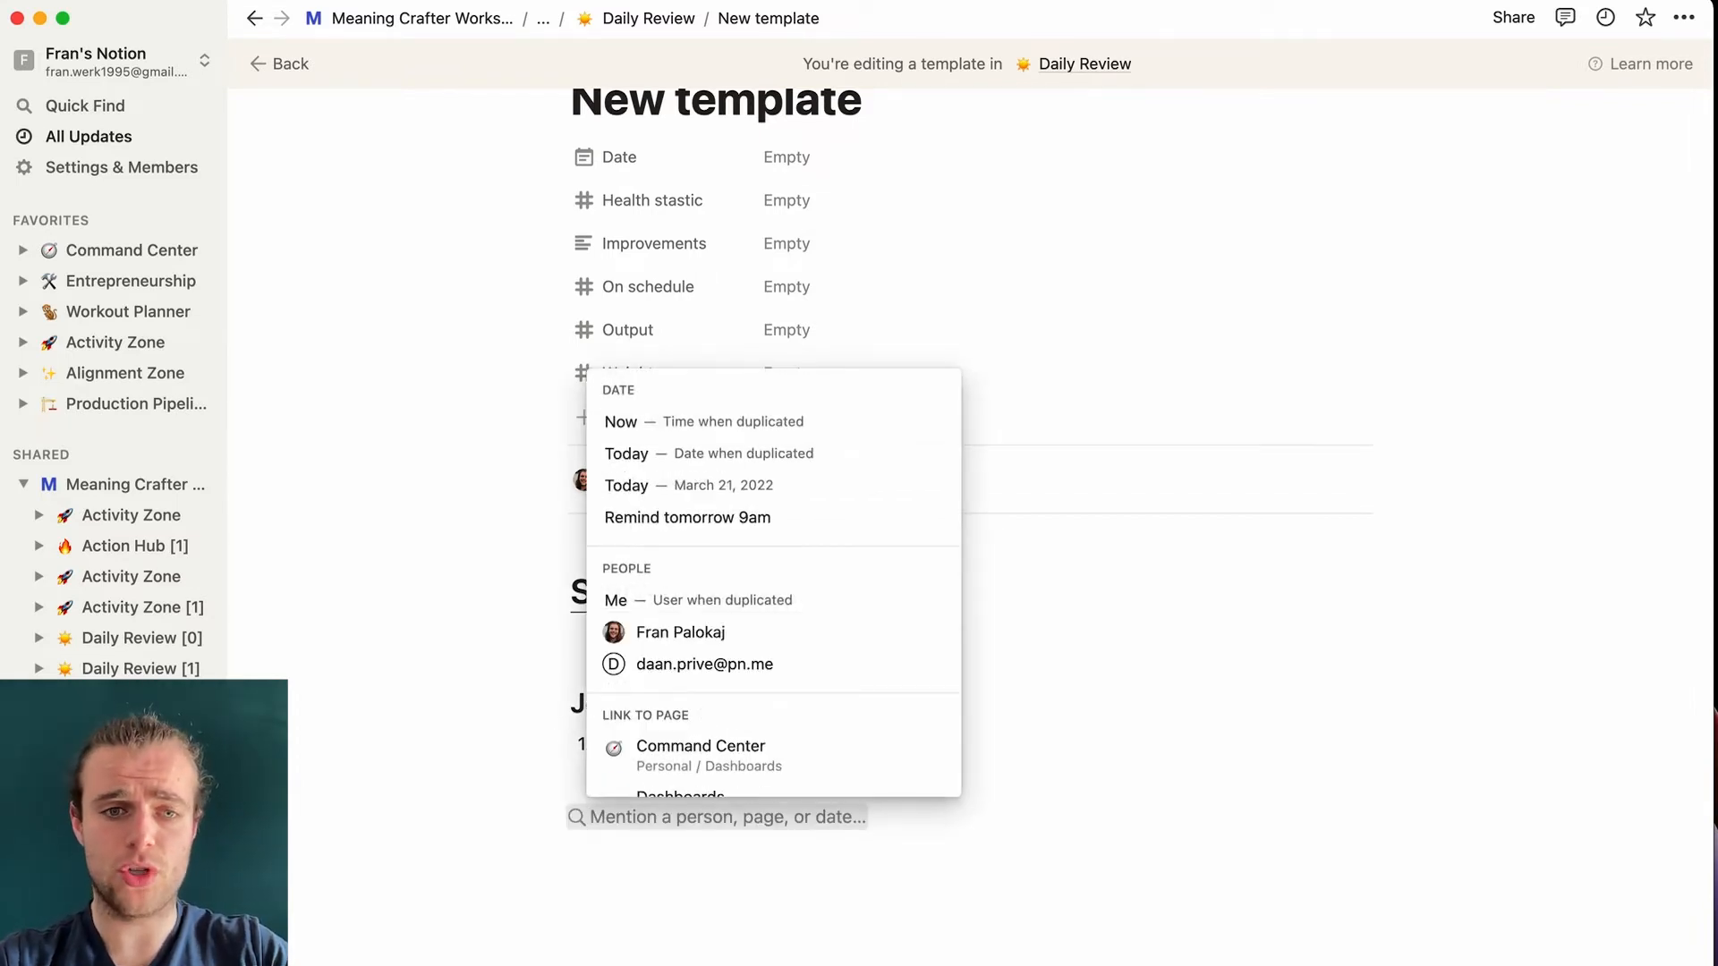
type("Daily")
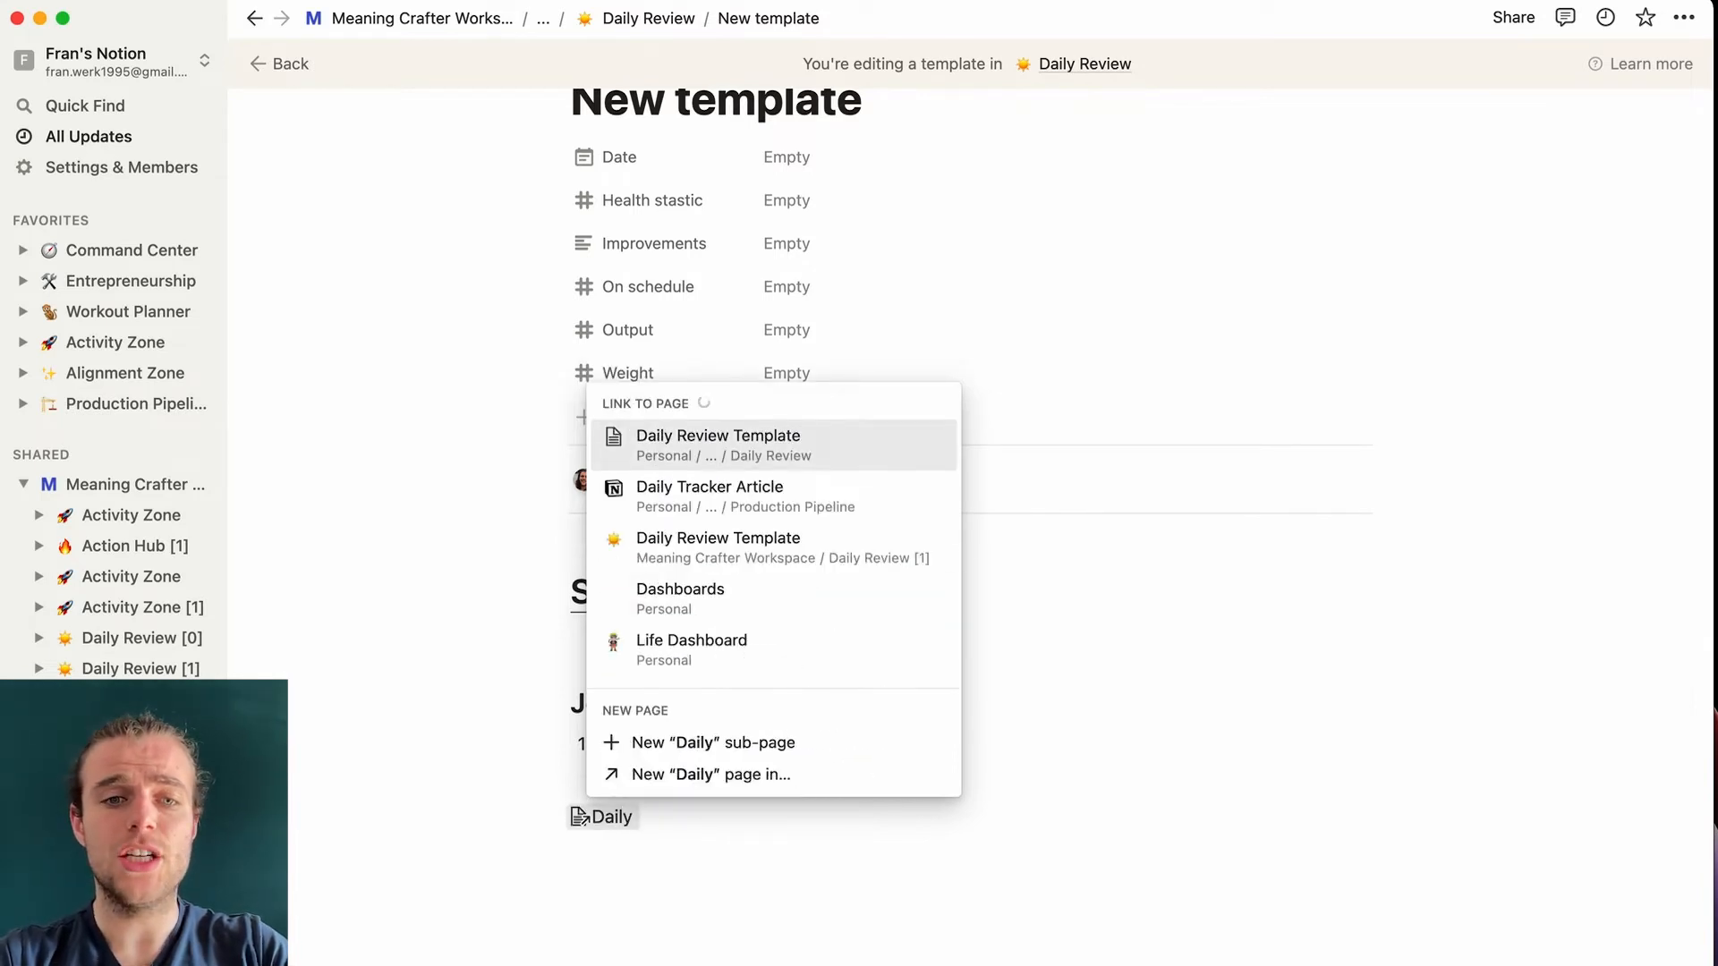
type(" Journaling Exerc")
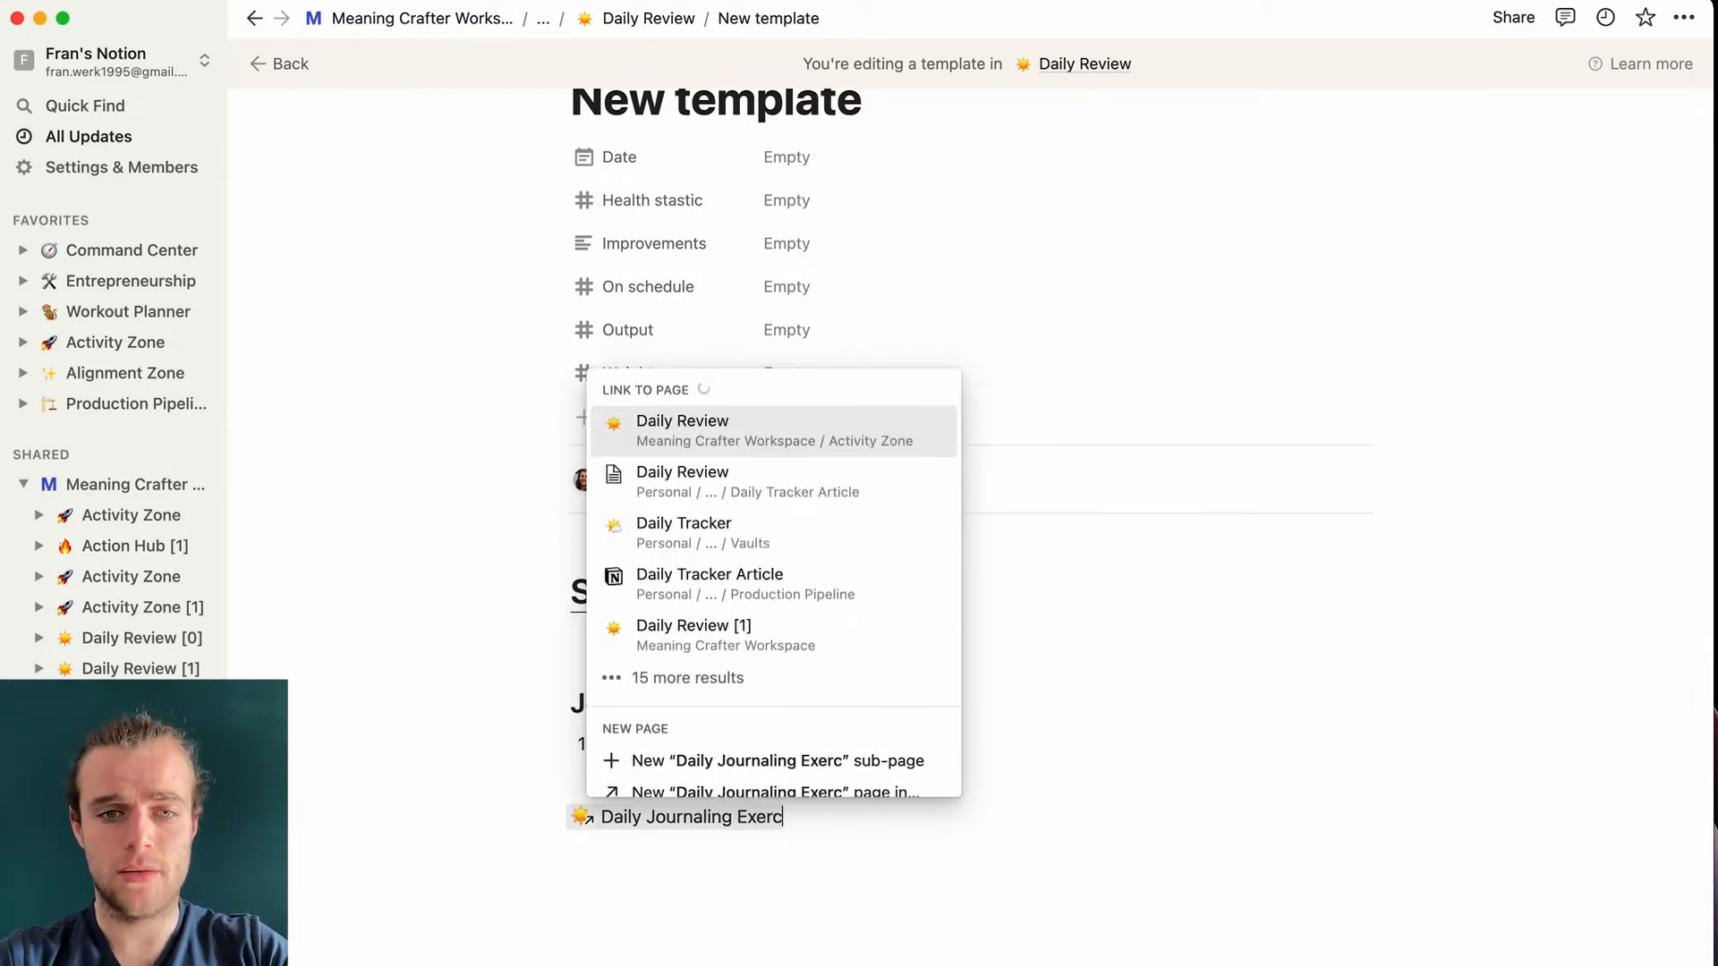
type("ise")
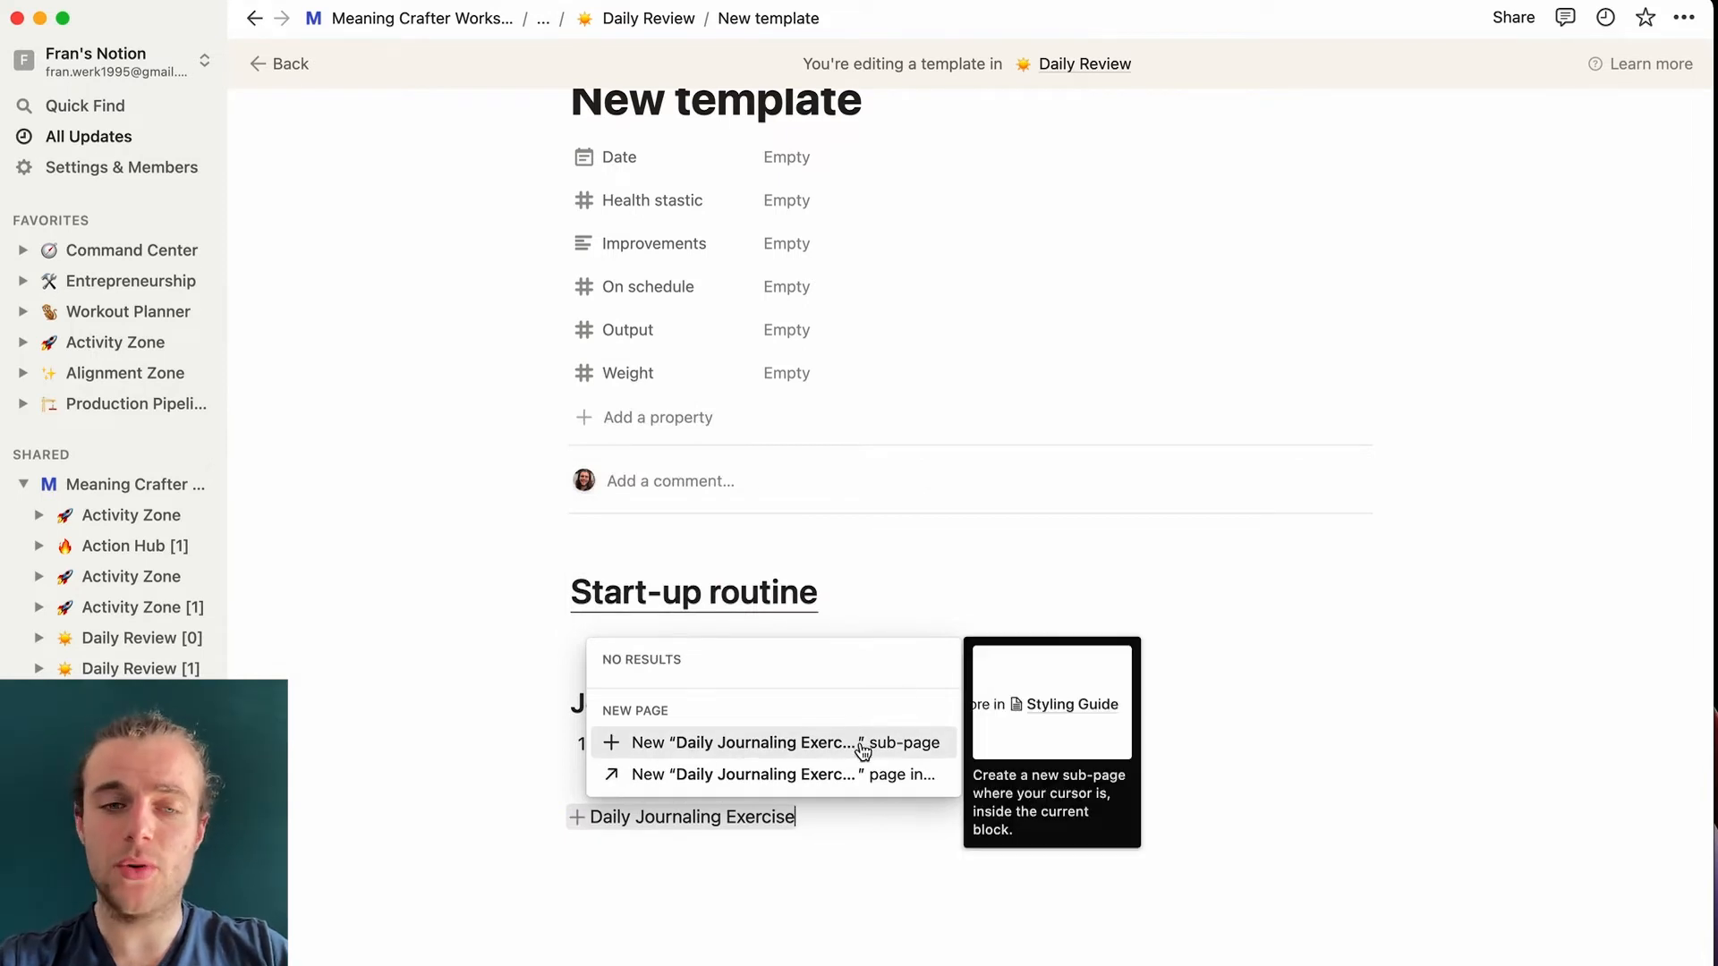
- Insert the Daily Journaling Exercise mention and clear out stray @ mention attempts
left_click(786, 775)
key("Return")
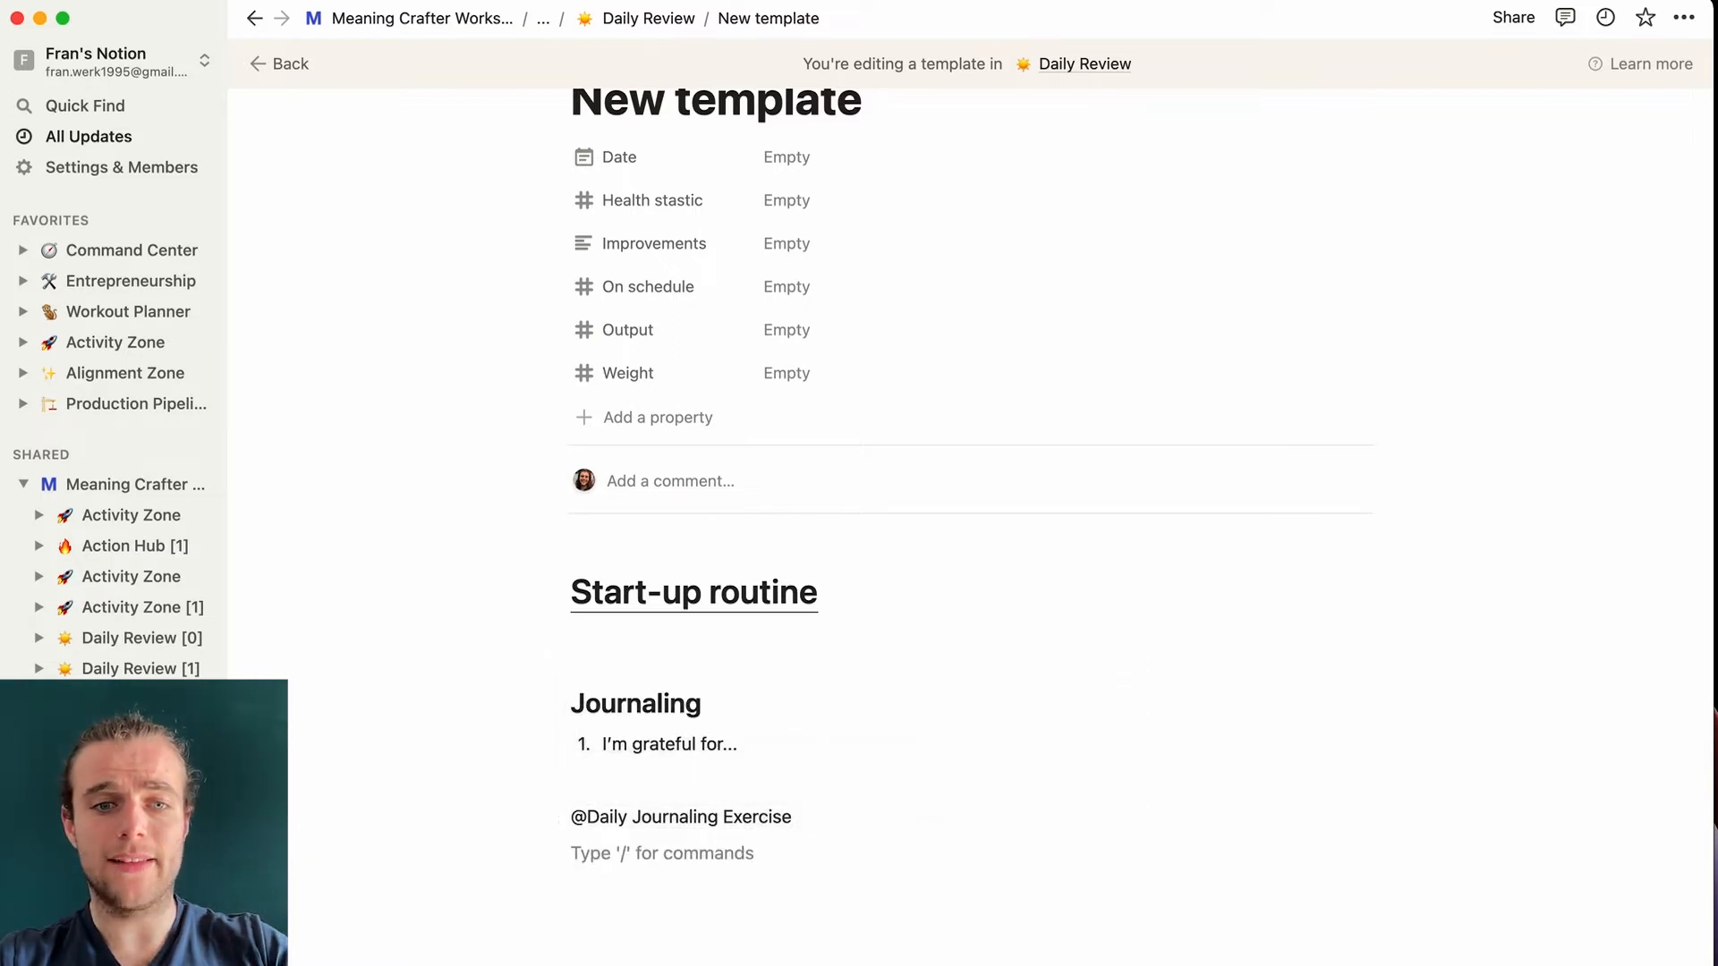
type("@")
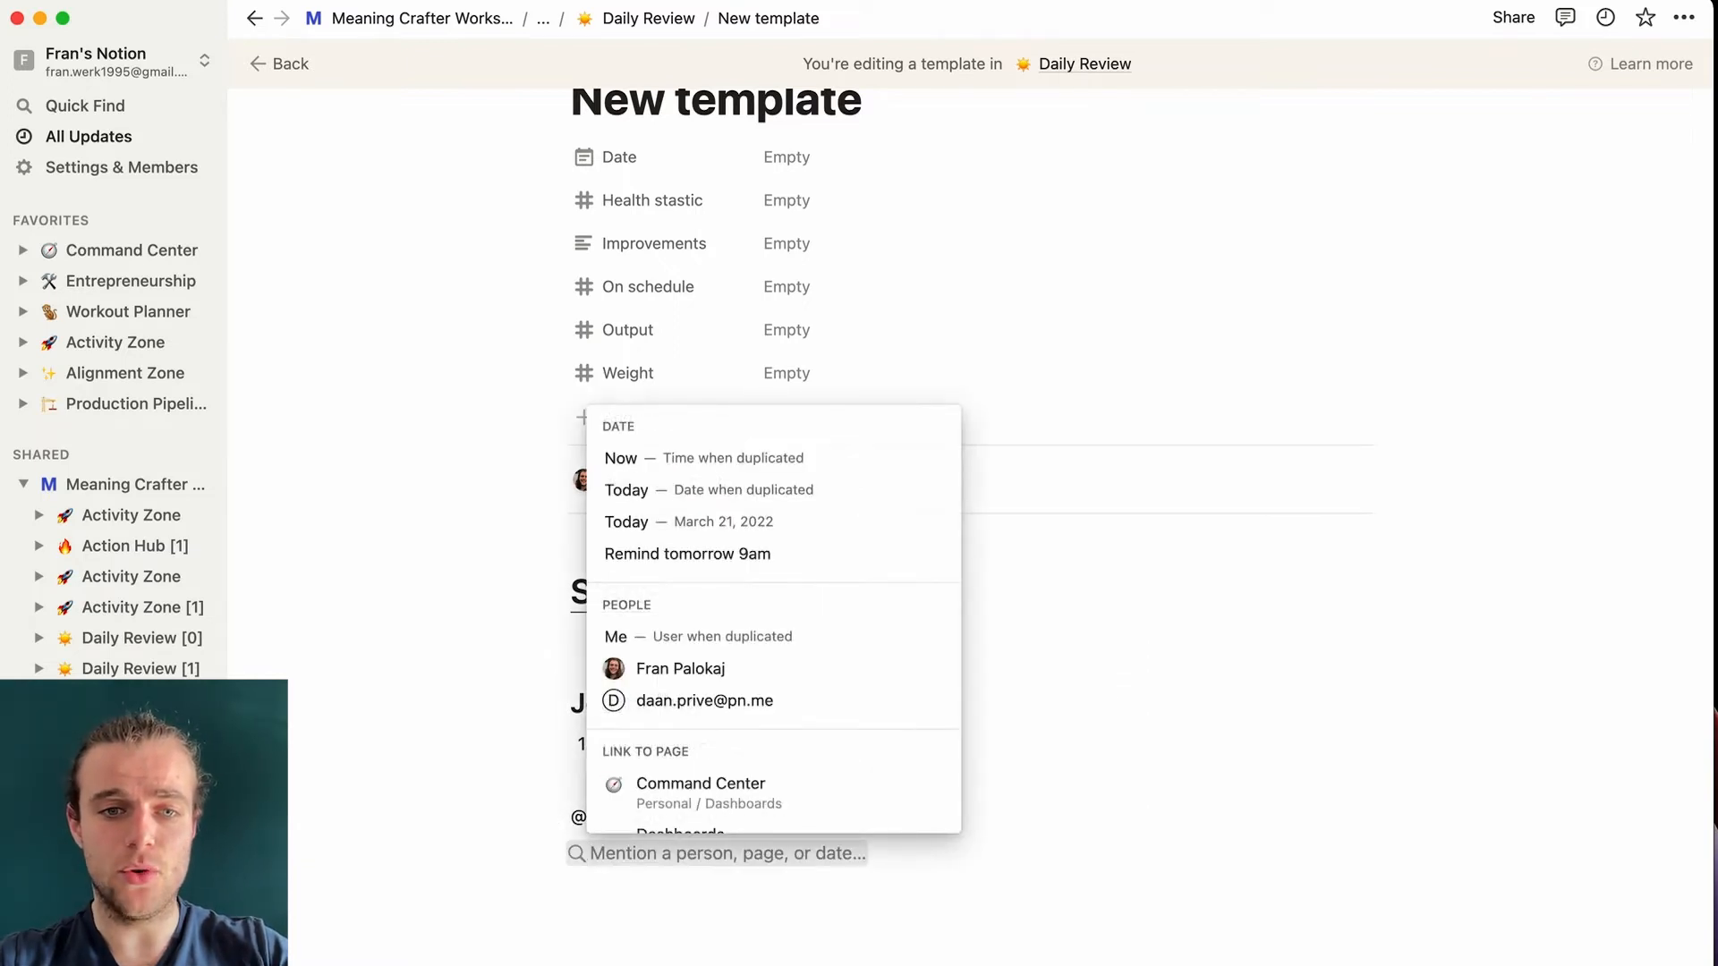
key("Escape")
key("BackSpace")
type("@")
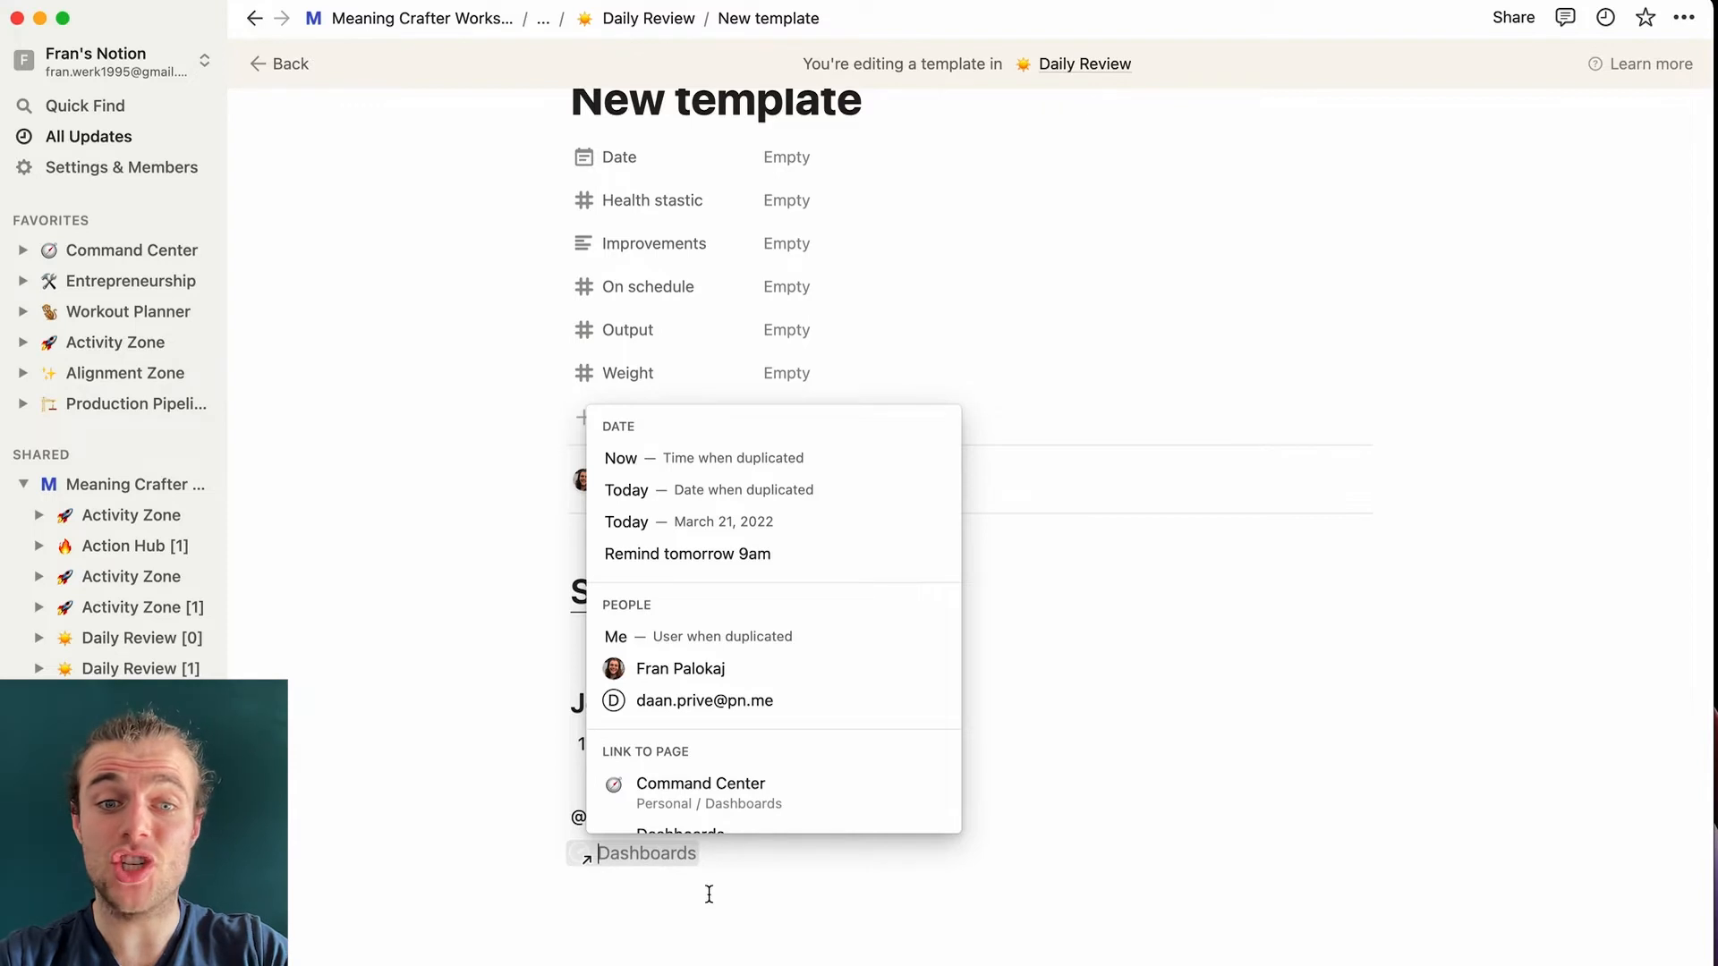
type("daily")
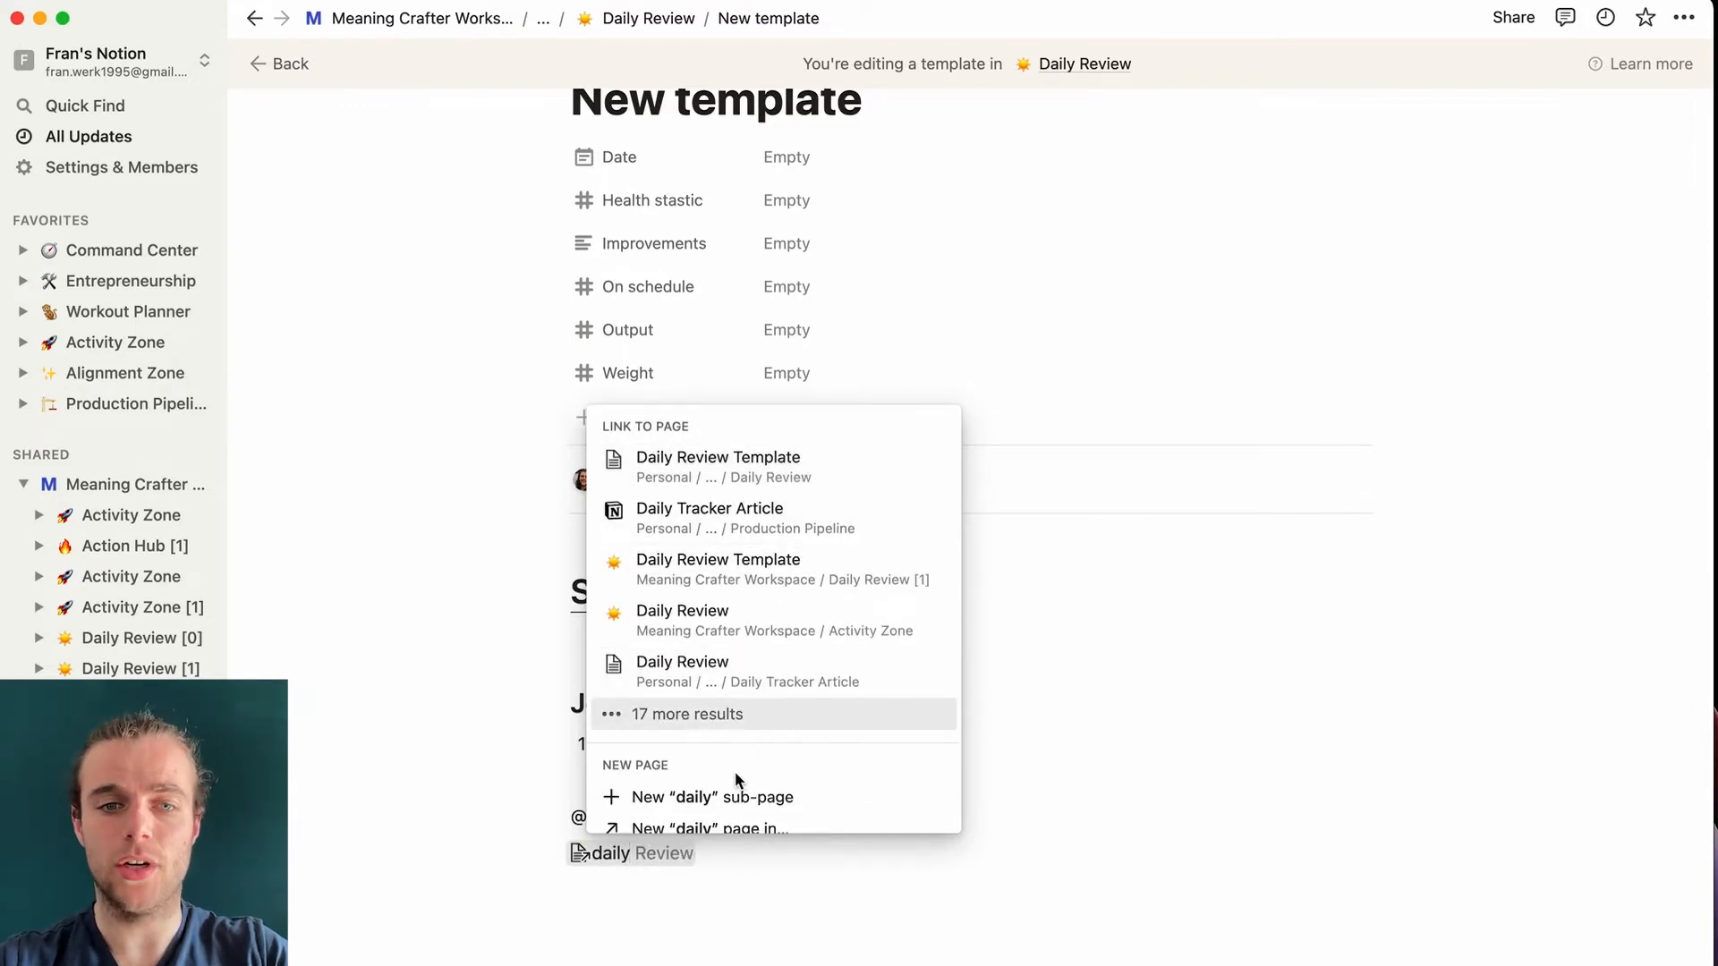
left_click(705, 875)
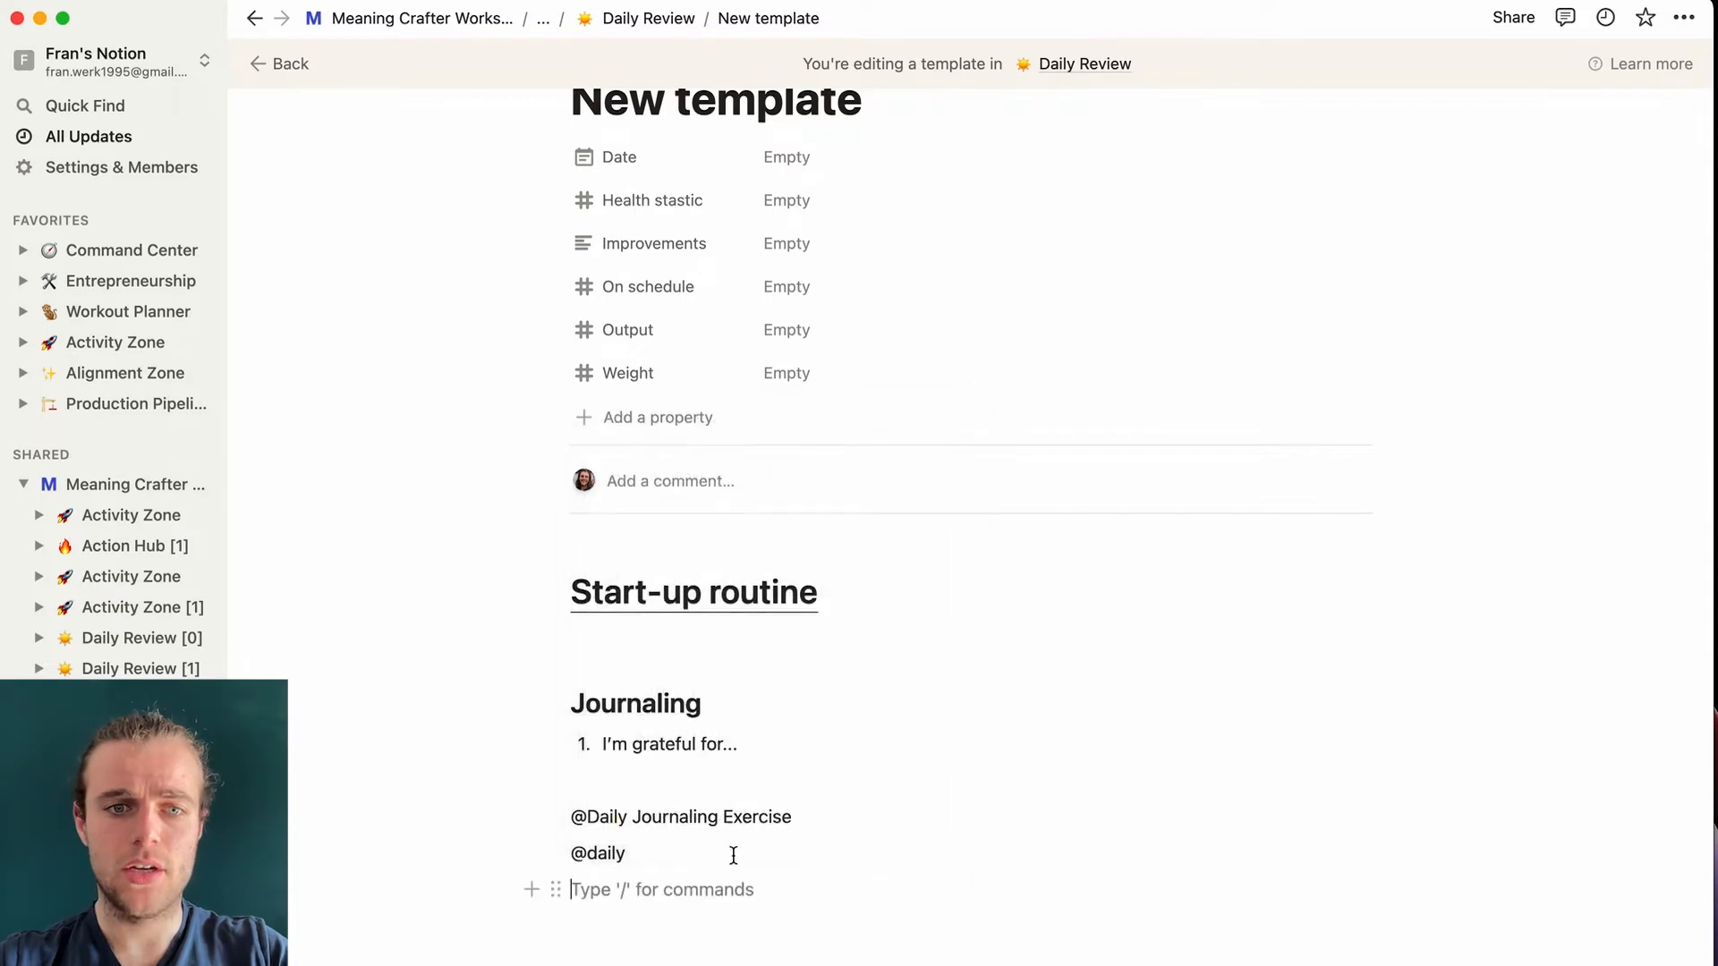
- Replace the leftover lines with a new 'daily journaling exercise' sub-page and open it
left_click_drag(850, 806, 561, 809)
type("@")
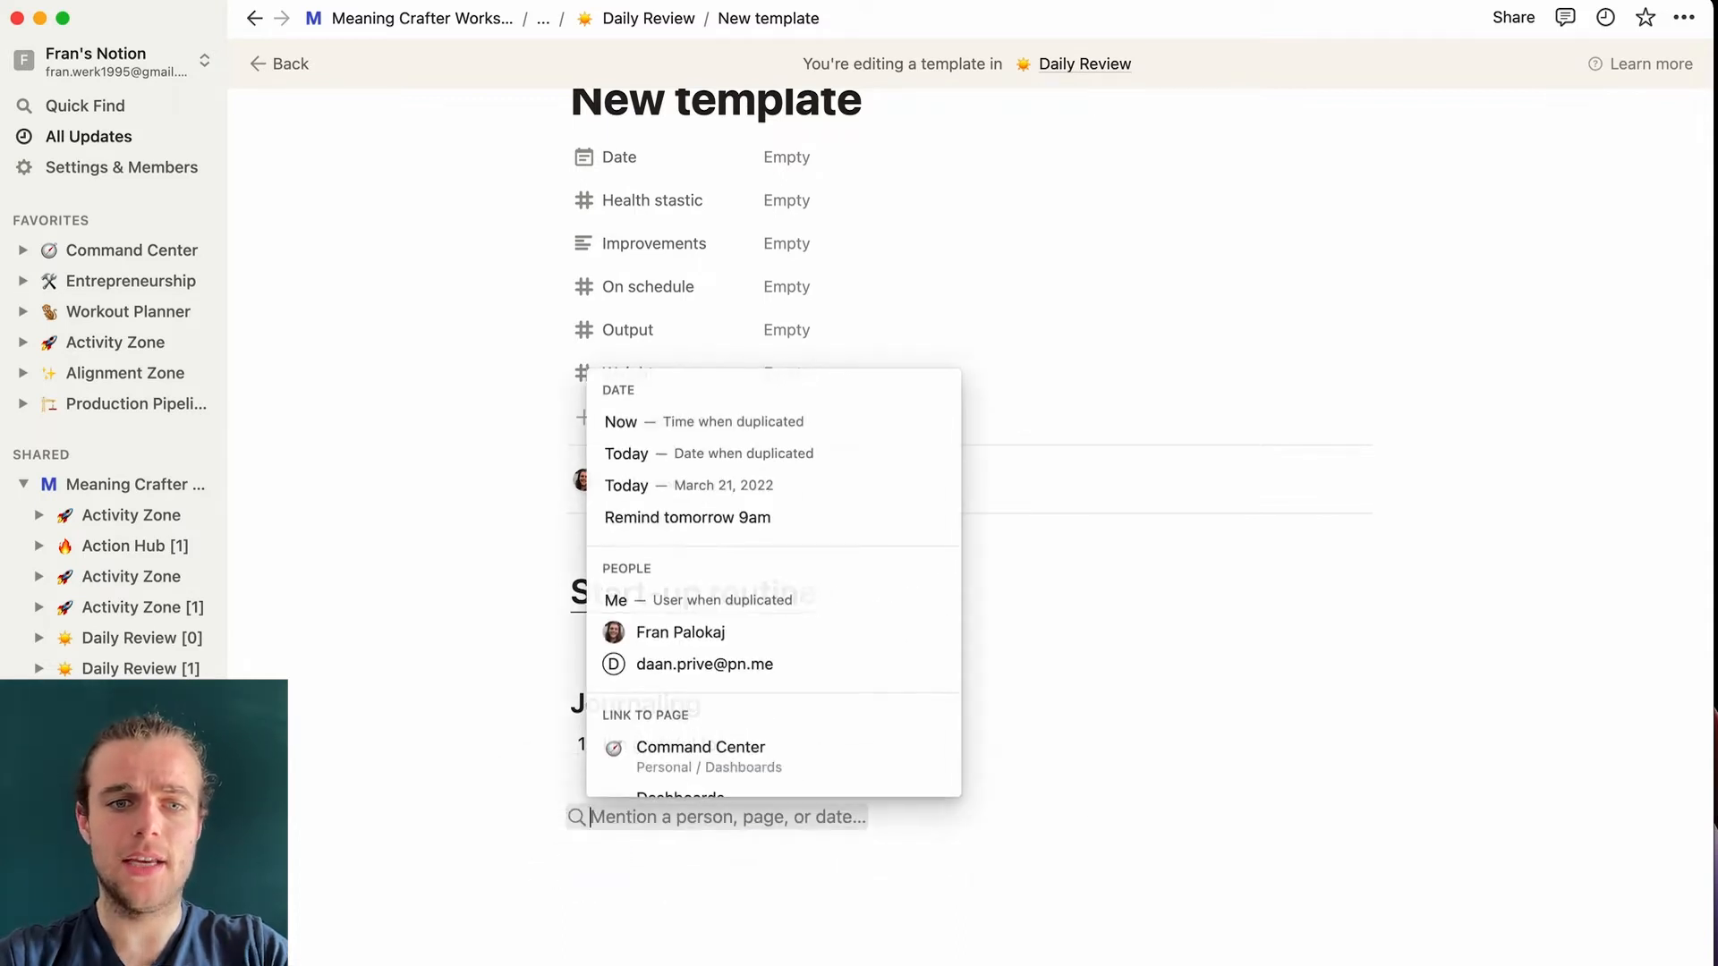
type("daily journaling e")
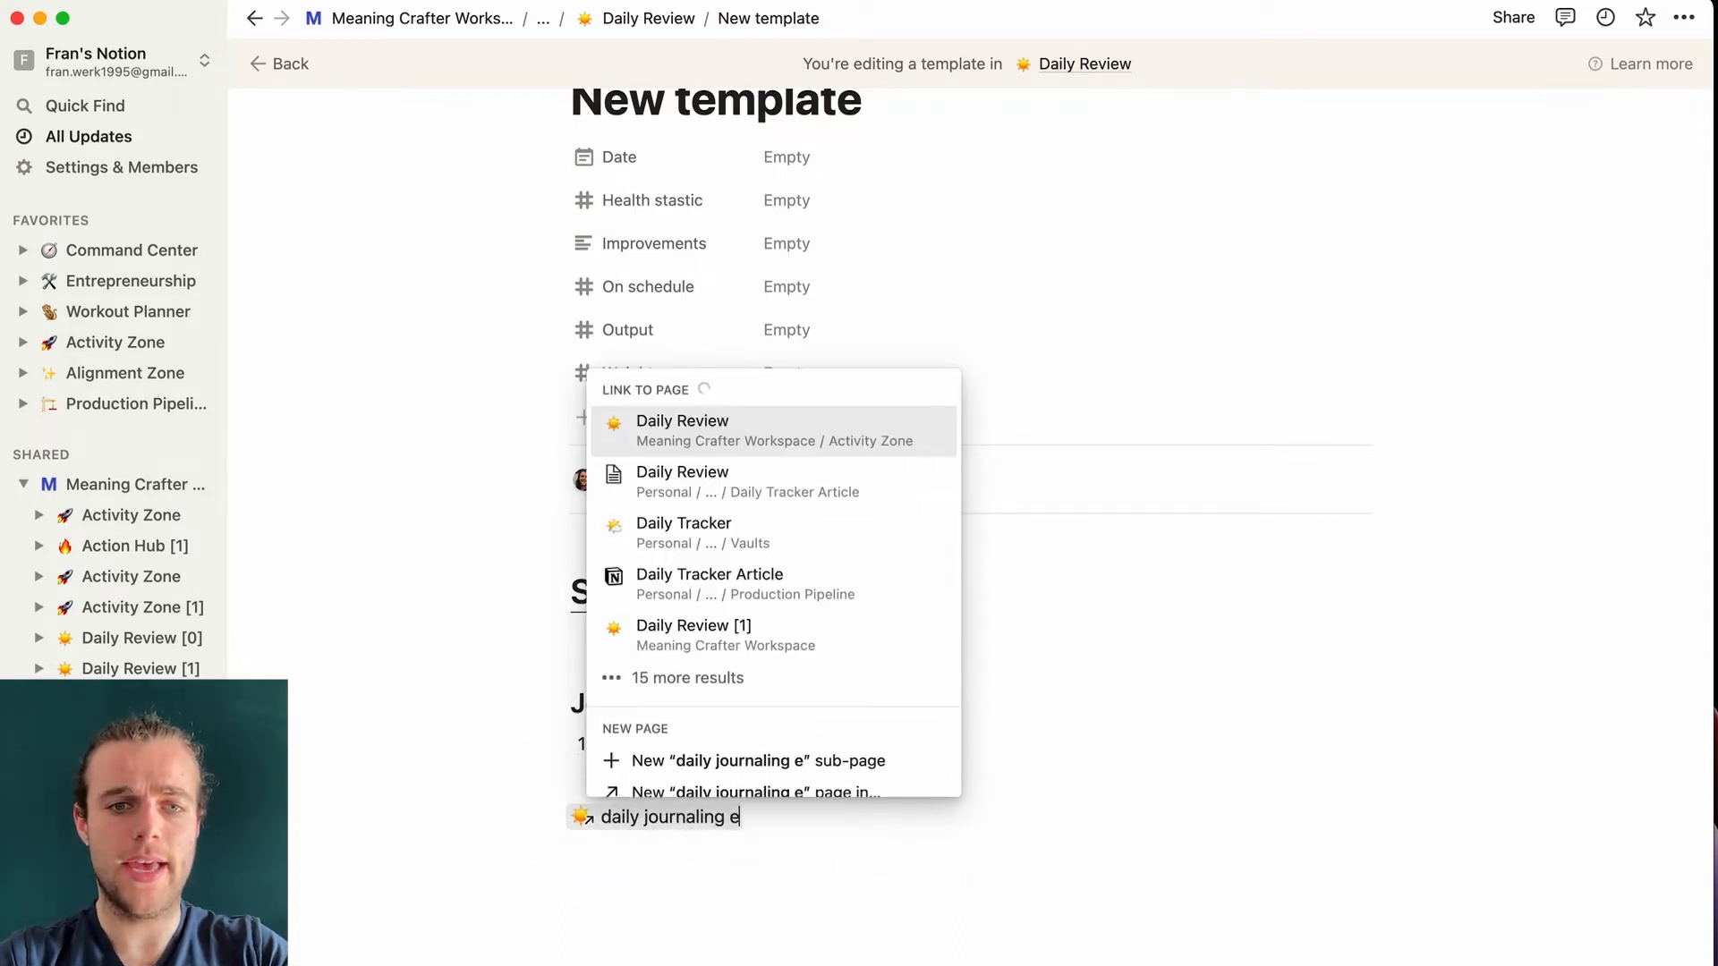
type("xercise")
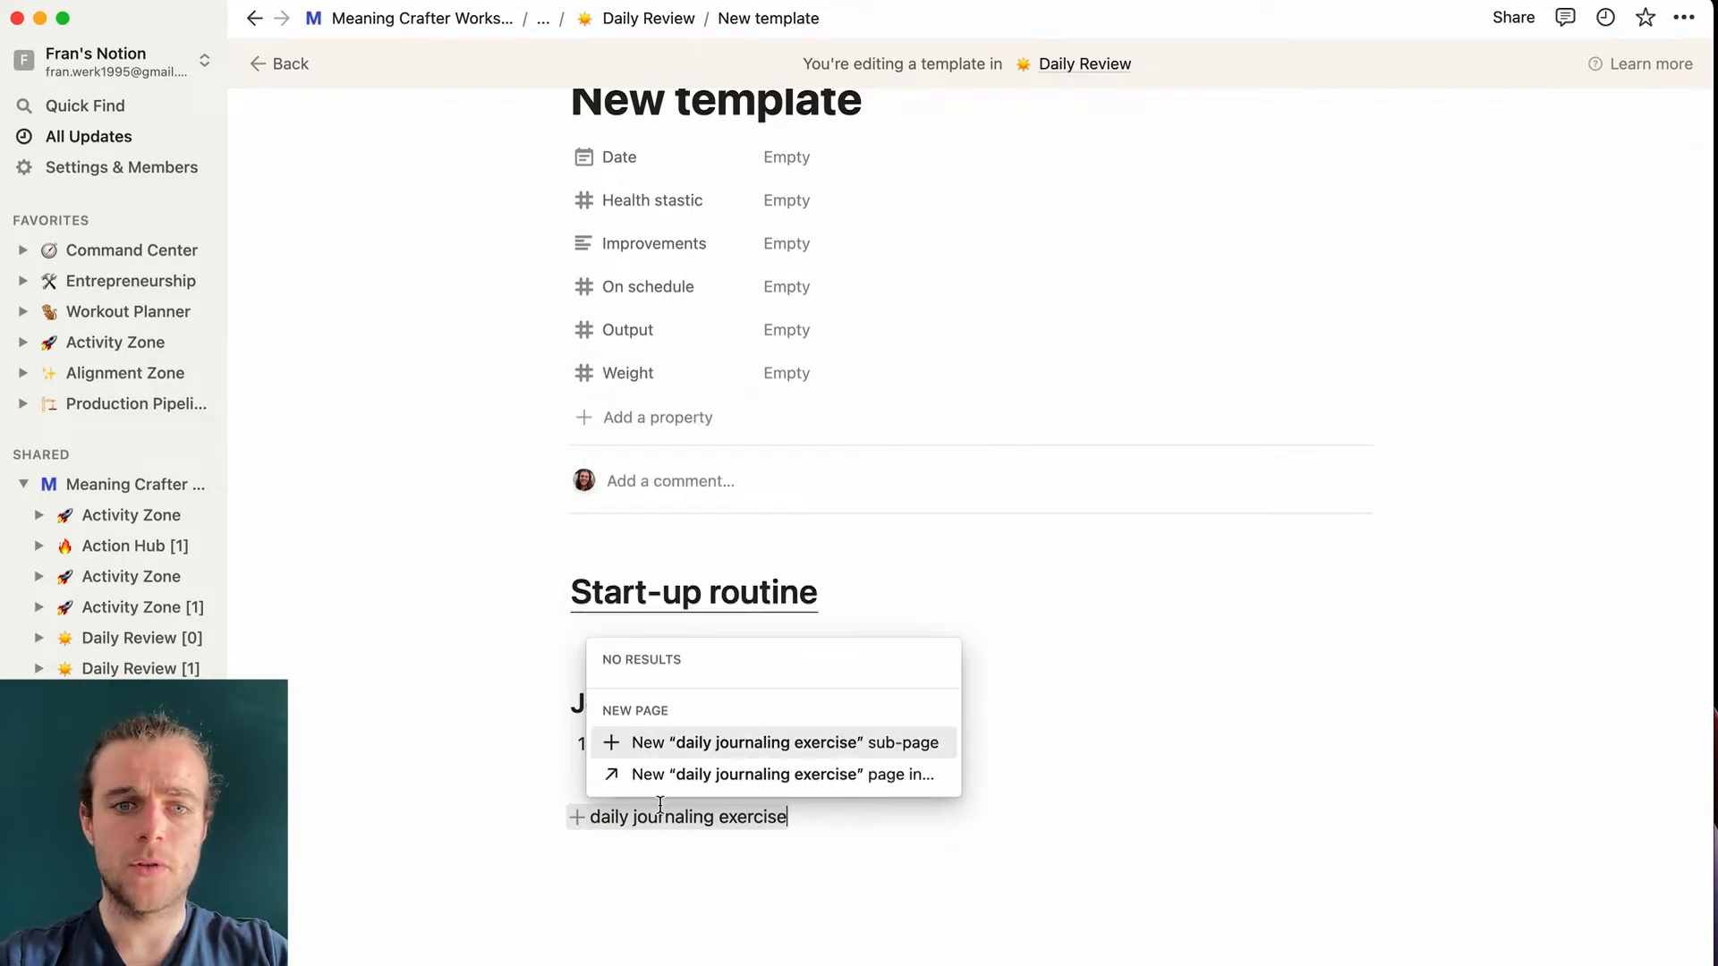
left_click(769, 753)
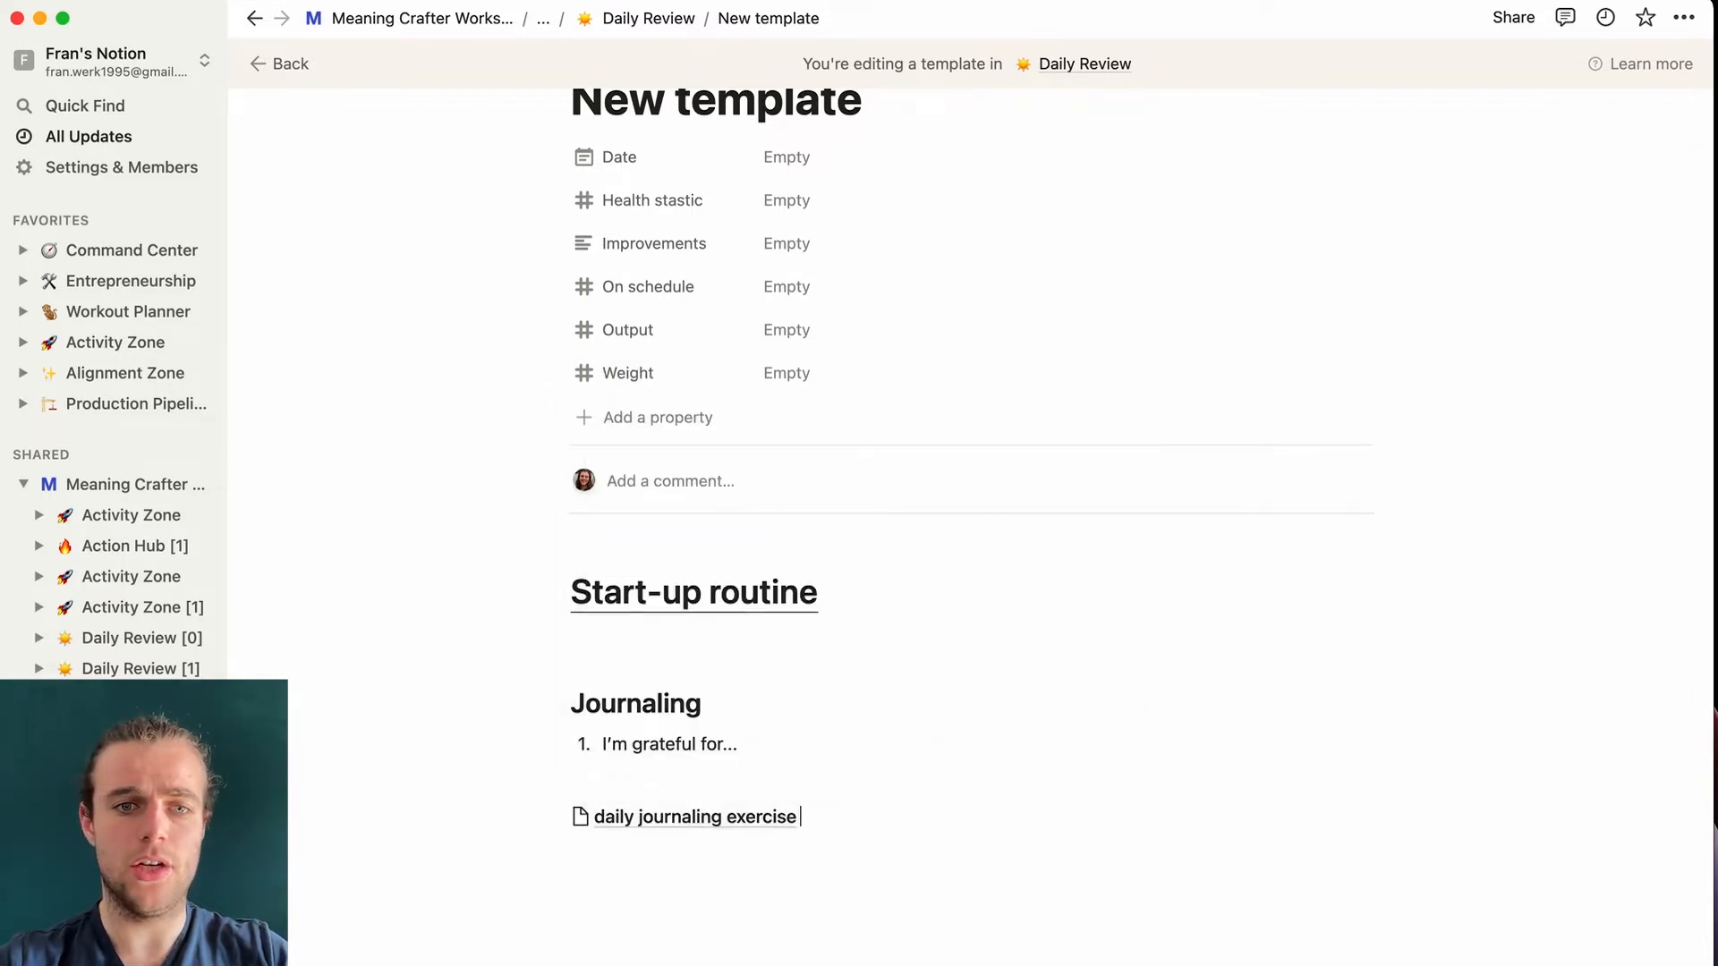
left_click(732, 835)
left_click(621, 151)
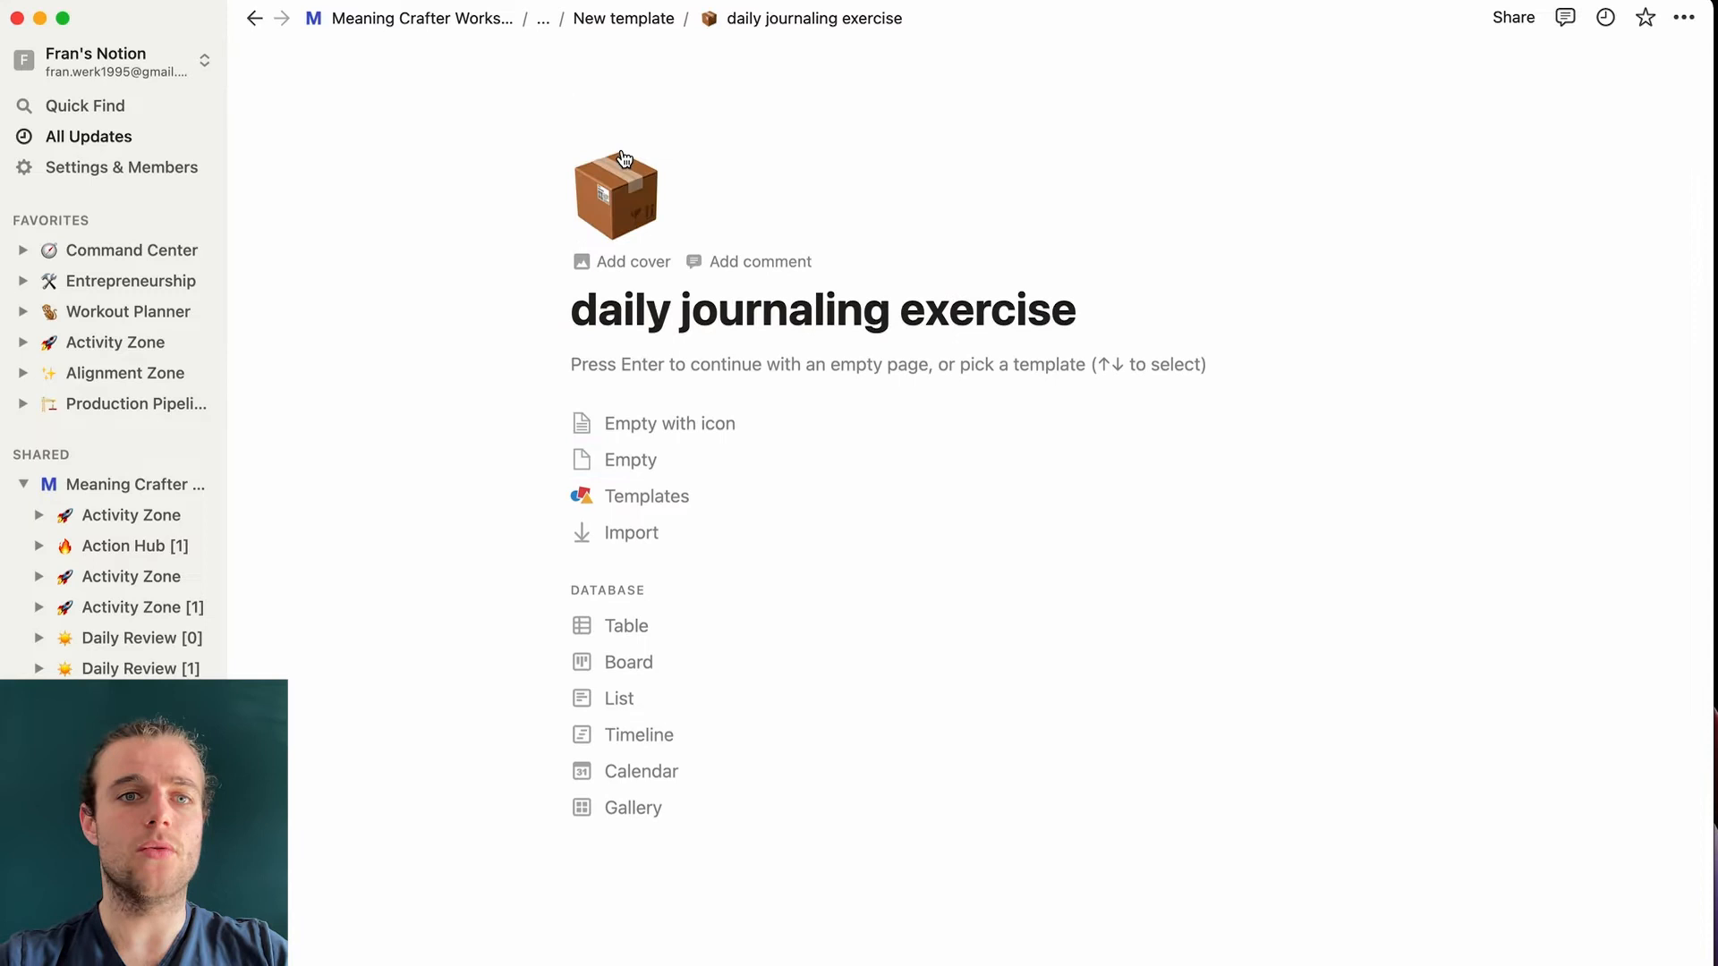
- Give the page a pencil icon and type 'Journal 1' in its body
left_click(616, 210)
left_click(445, 391)
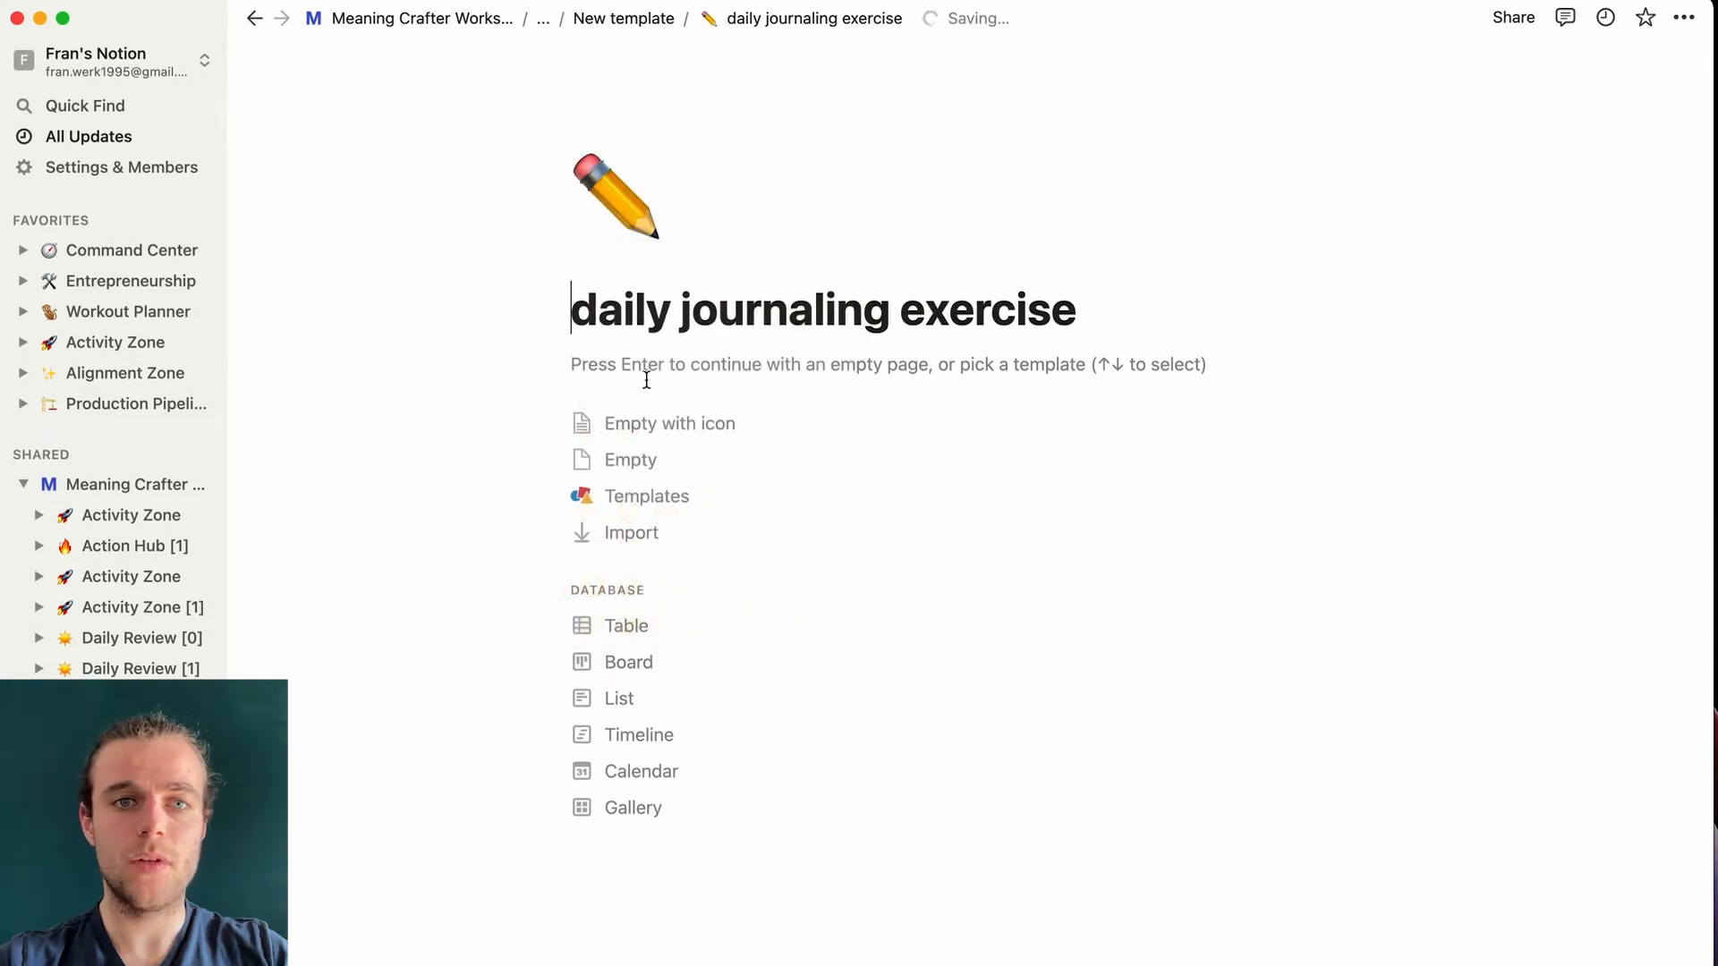
key("Return")
type("Journal 1")
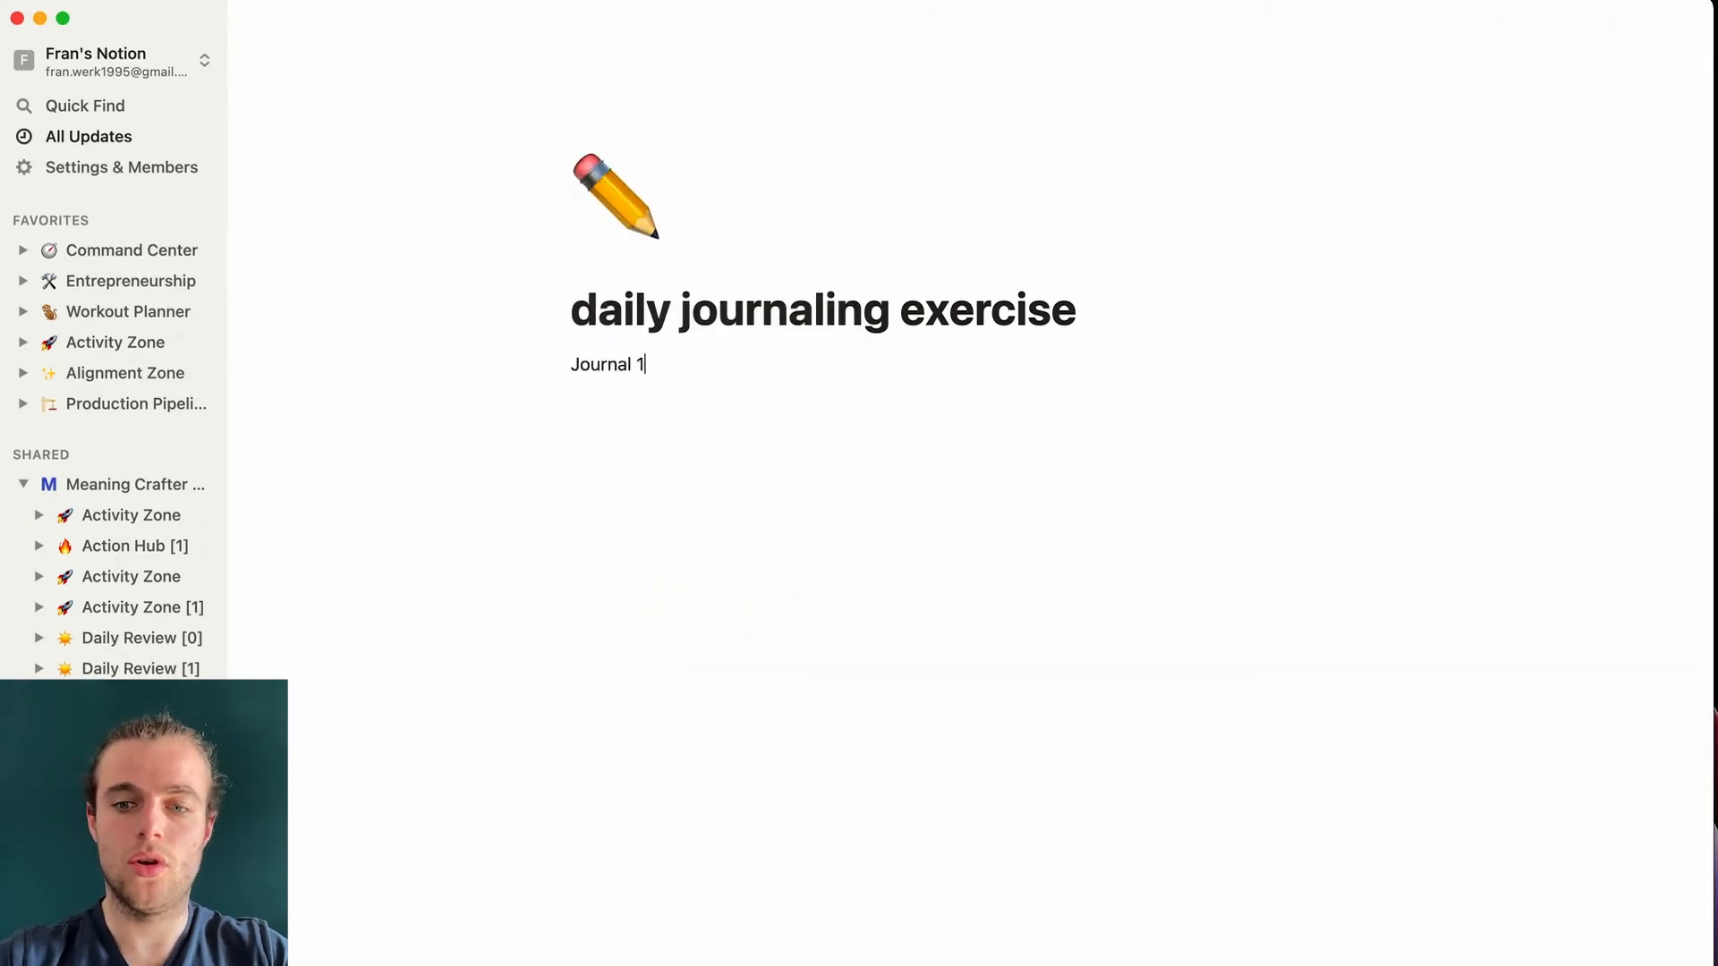
- Back in the template, move the journaling link up under 'I'm grateful for...'
key("super+[")
left_click(642, 776)
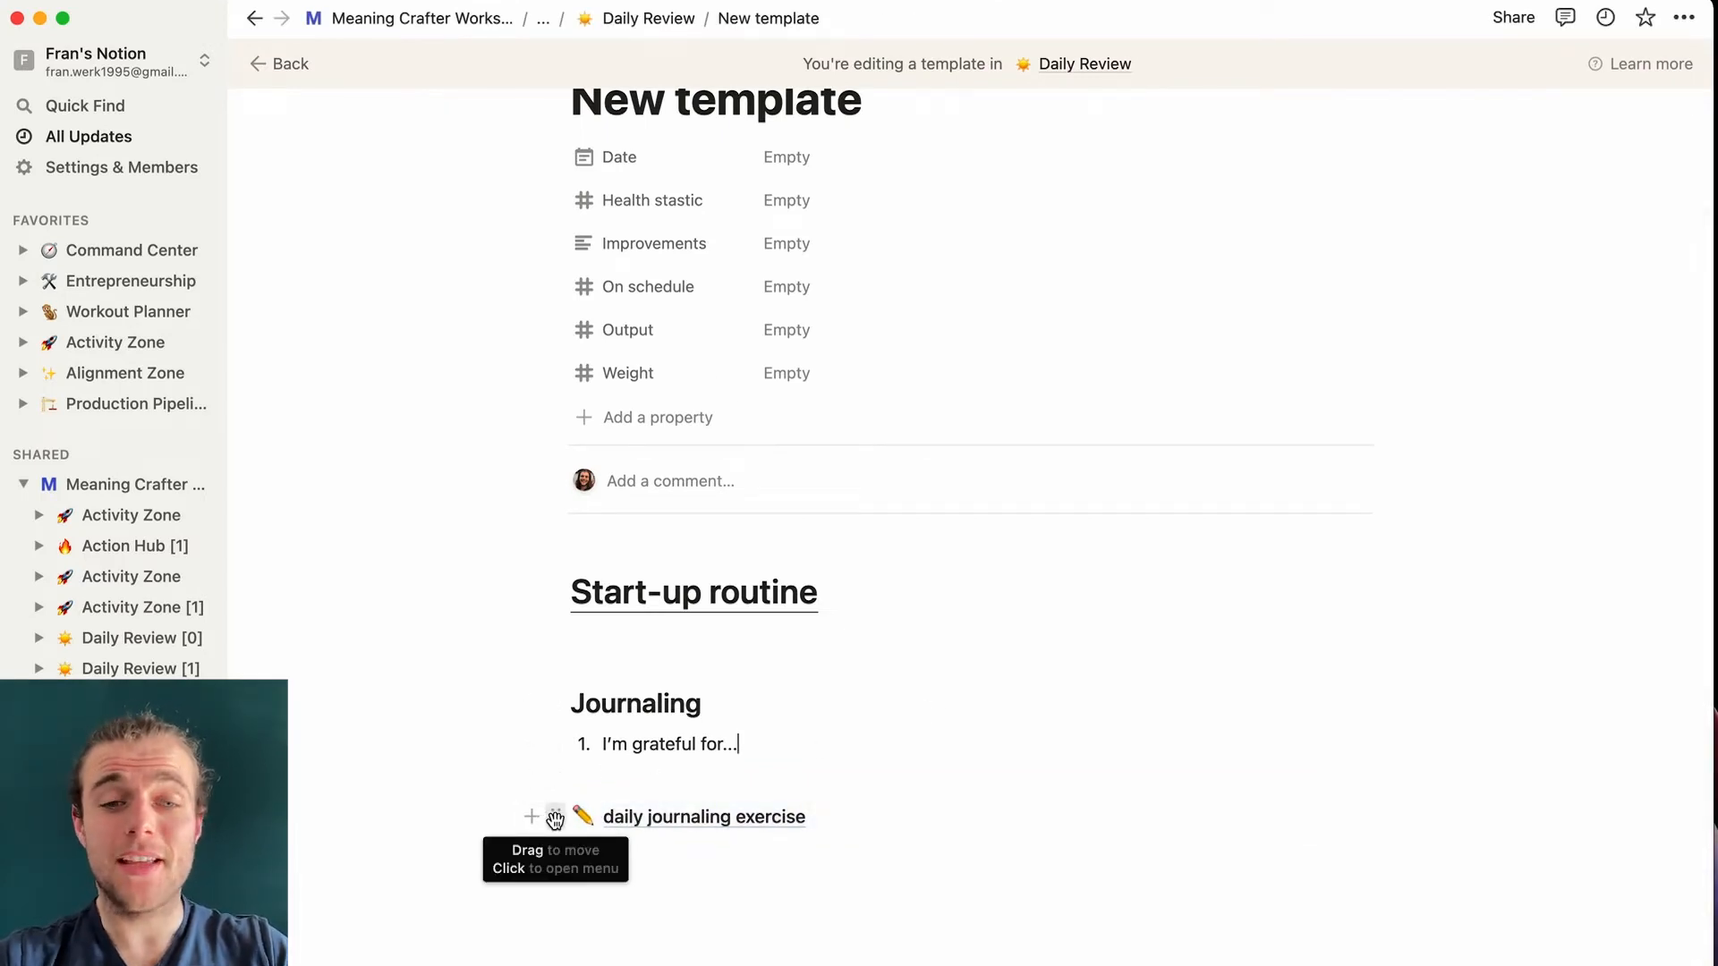
left_click_drag(556, 816, 563, 774)
scroll(855, 786, "down", 1)
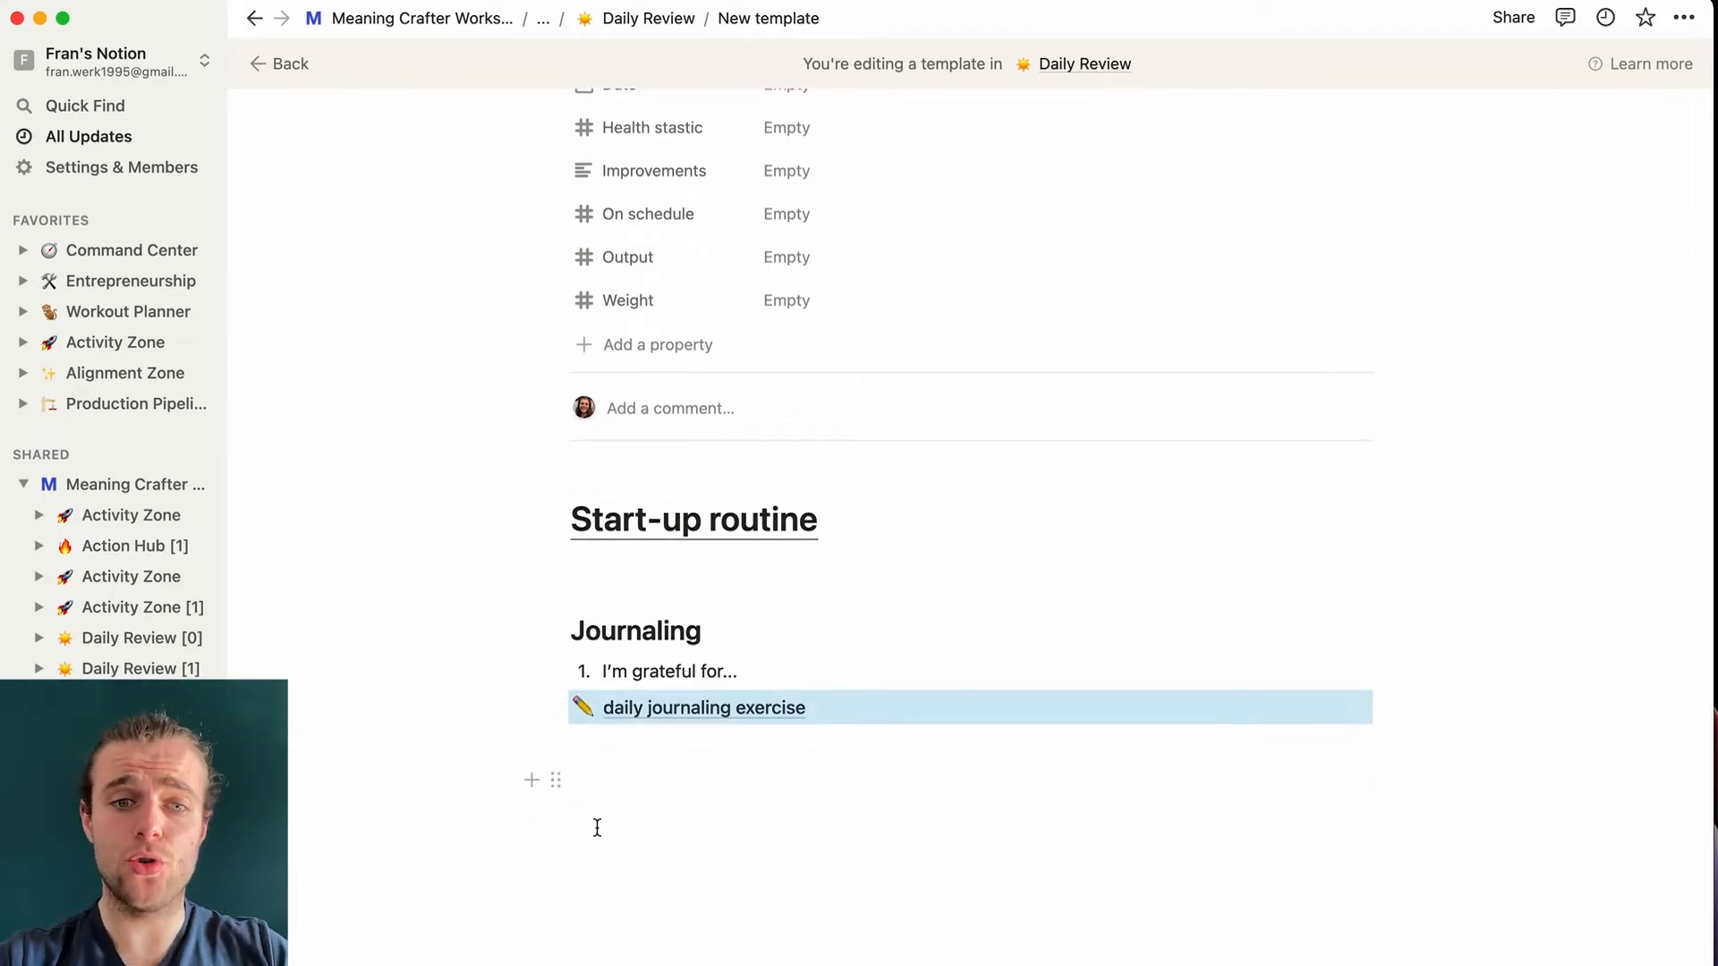
left_click(626, 783)
- Reopen the sub-page, add a 'write entry' line, and return to the template
left_click(718, 709)
left_click(664, 402)
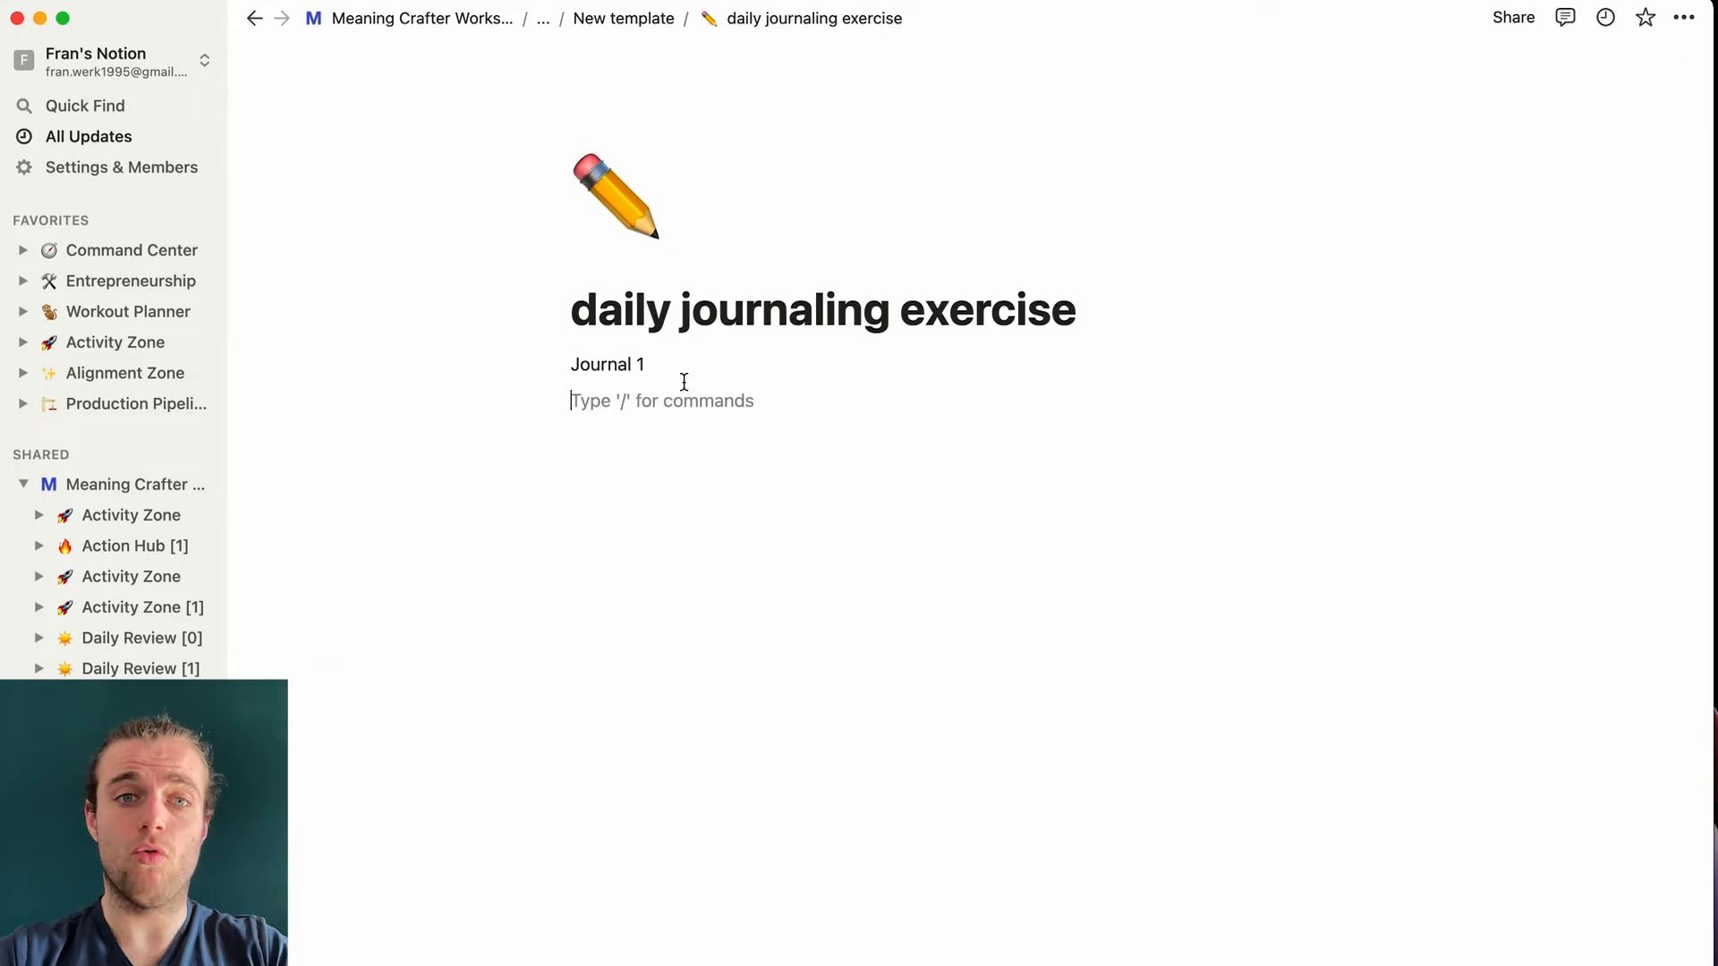
type("write entry")
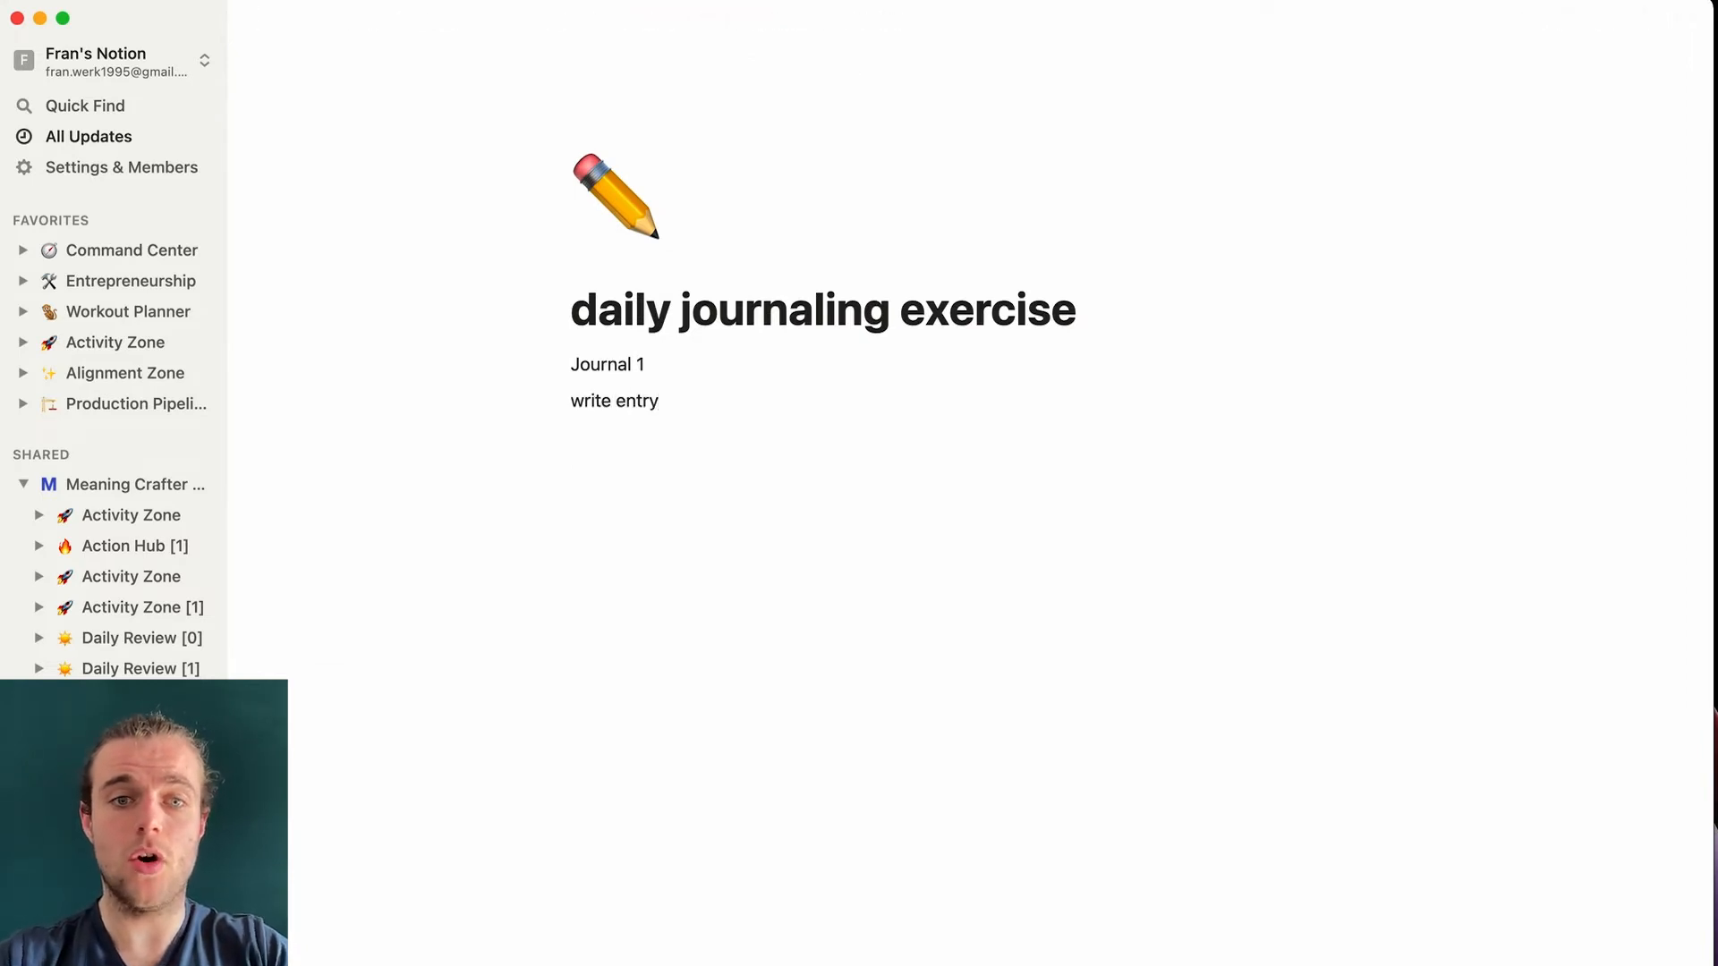
key("super+[")
- Add an unchecked to-do in a column beside the daily journaling exercise link
left_click(822, 746)
type("/")
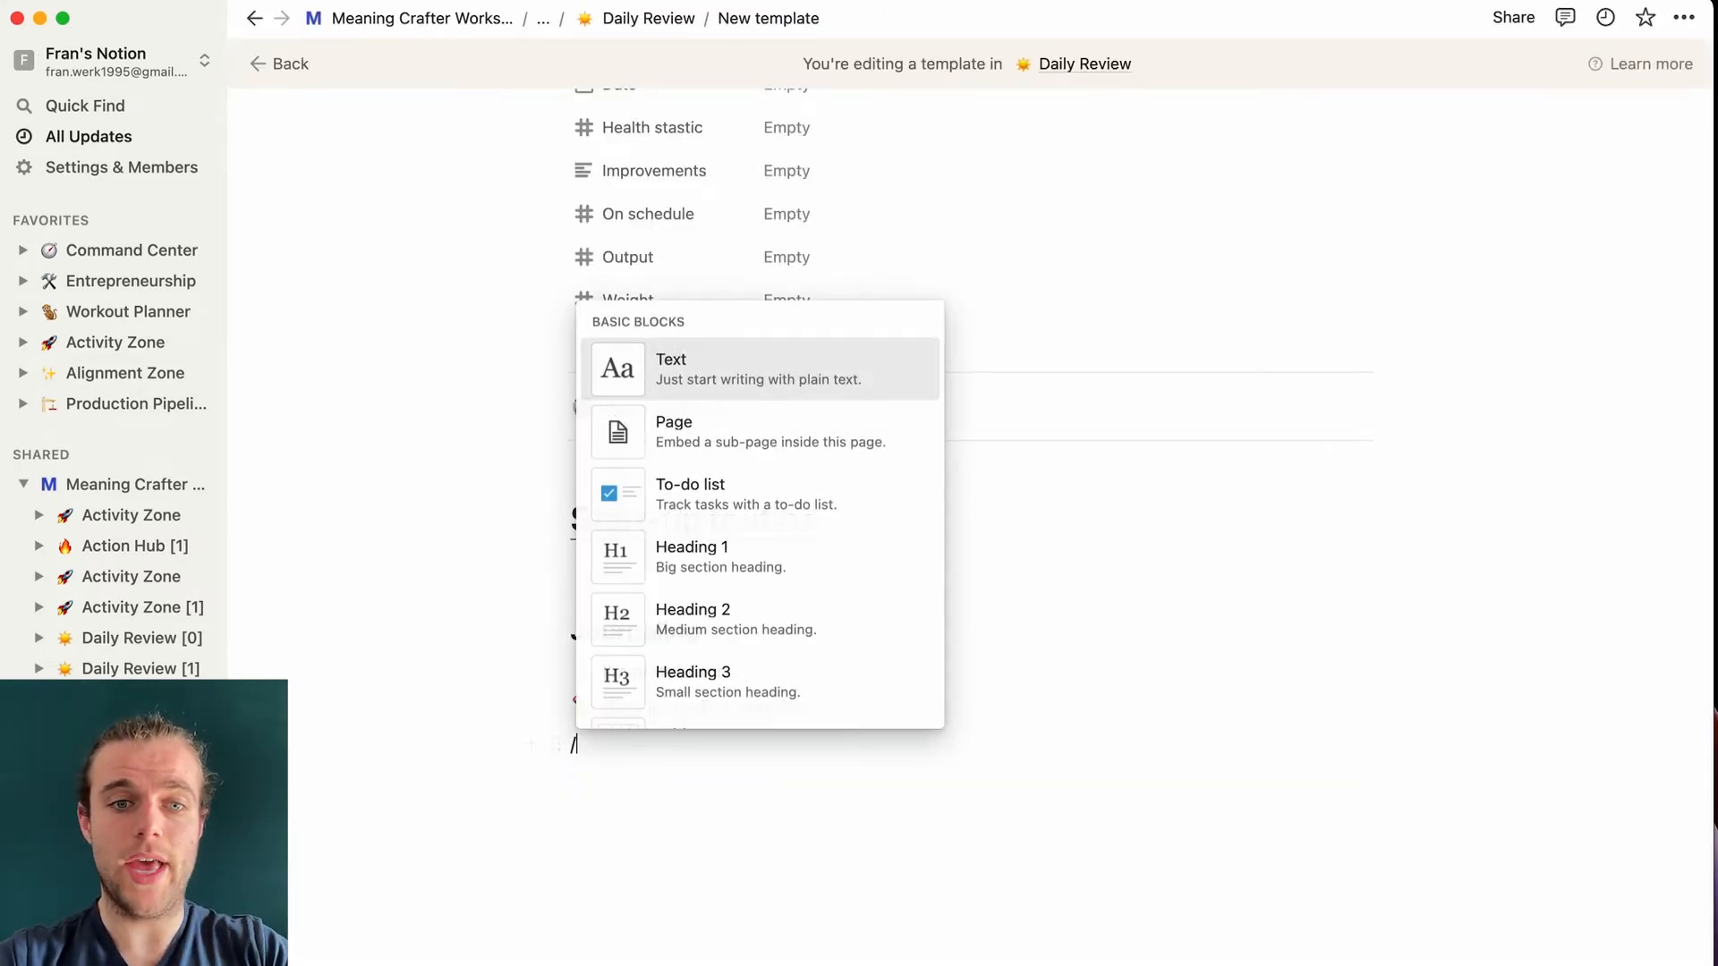
type("todo")
key("Return")
left_click_drag(549, 743, 1439, 714)
left_click(1062, 732)
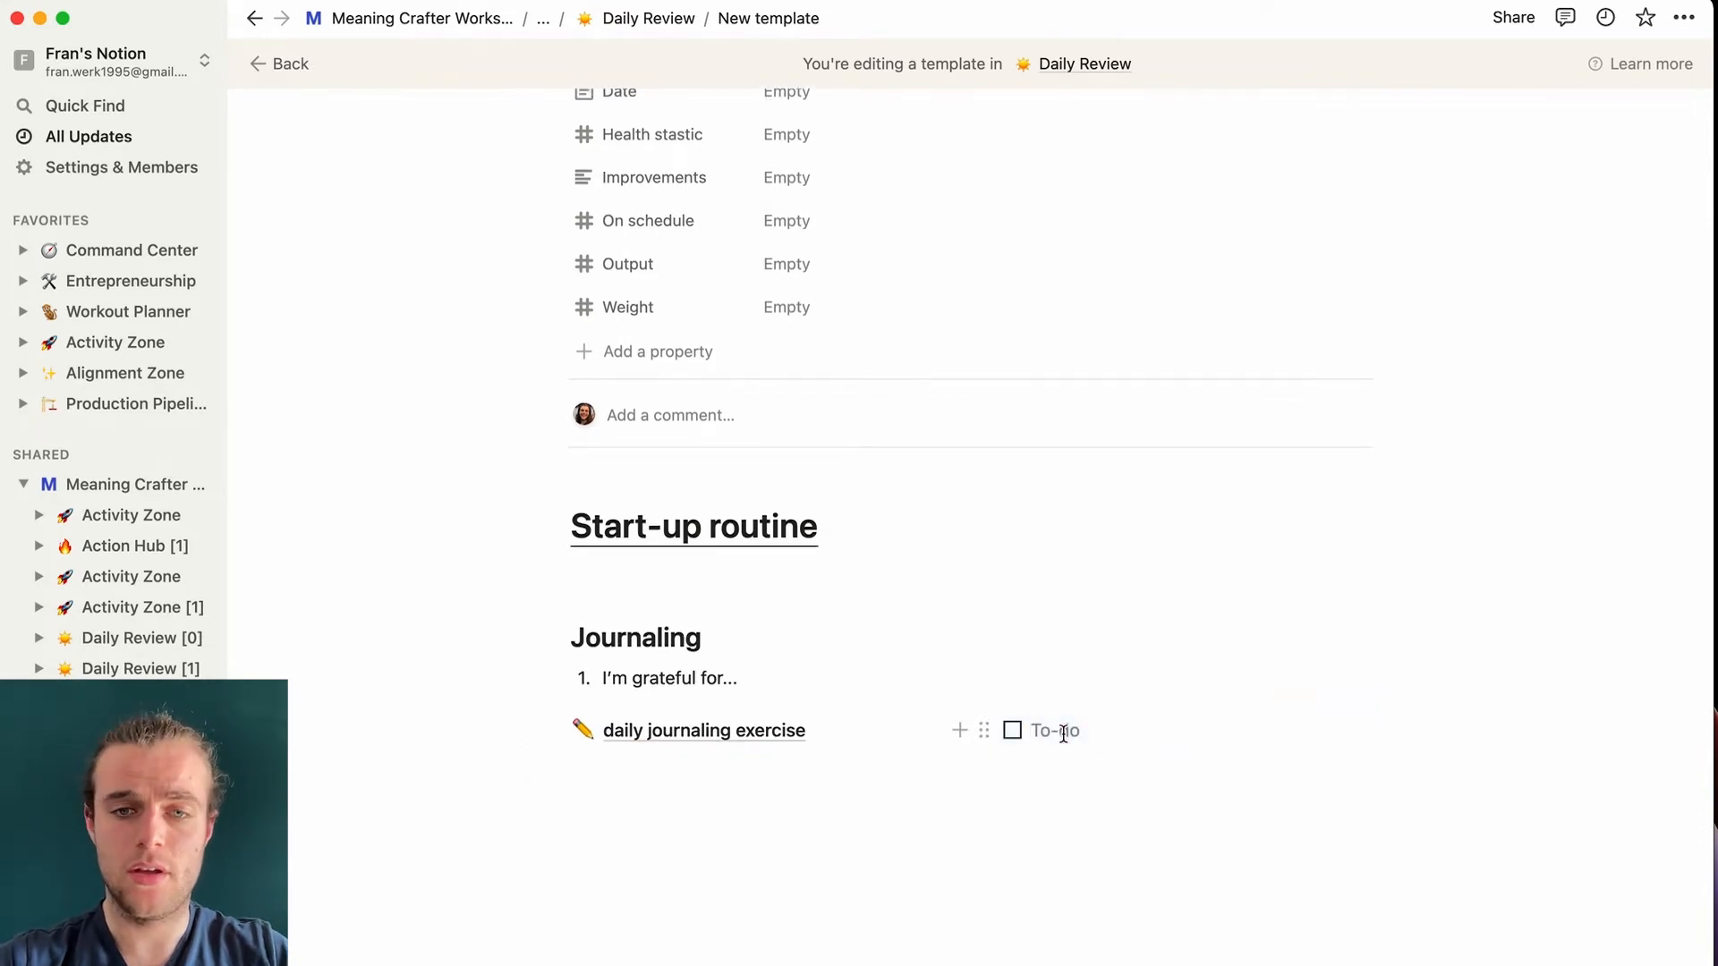
type(".")
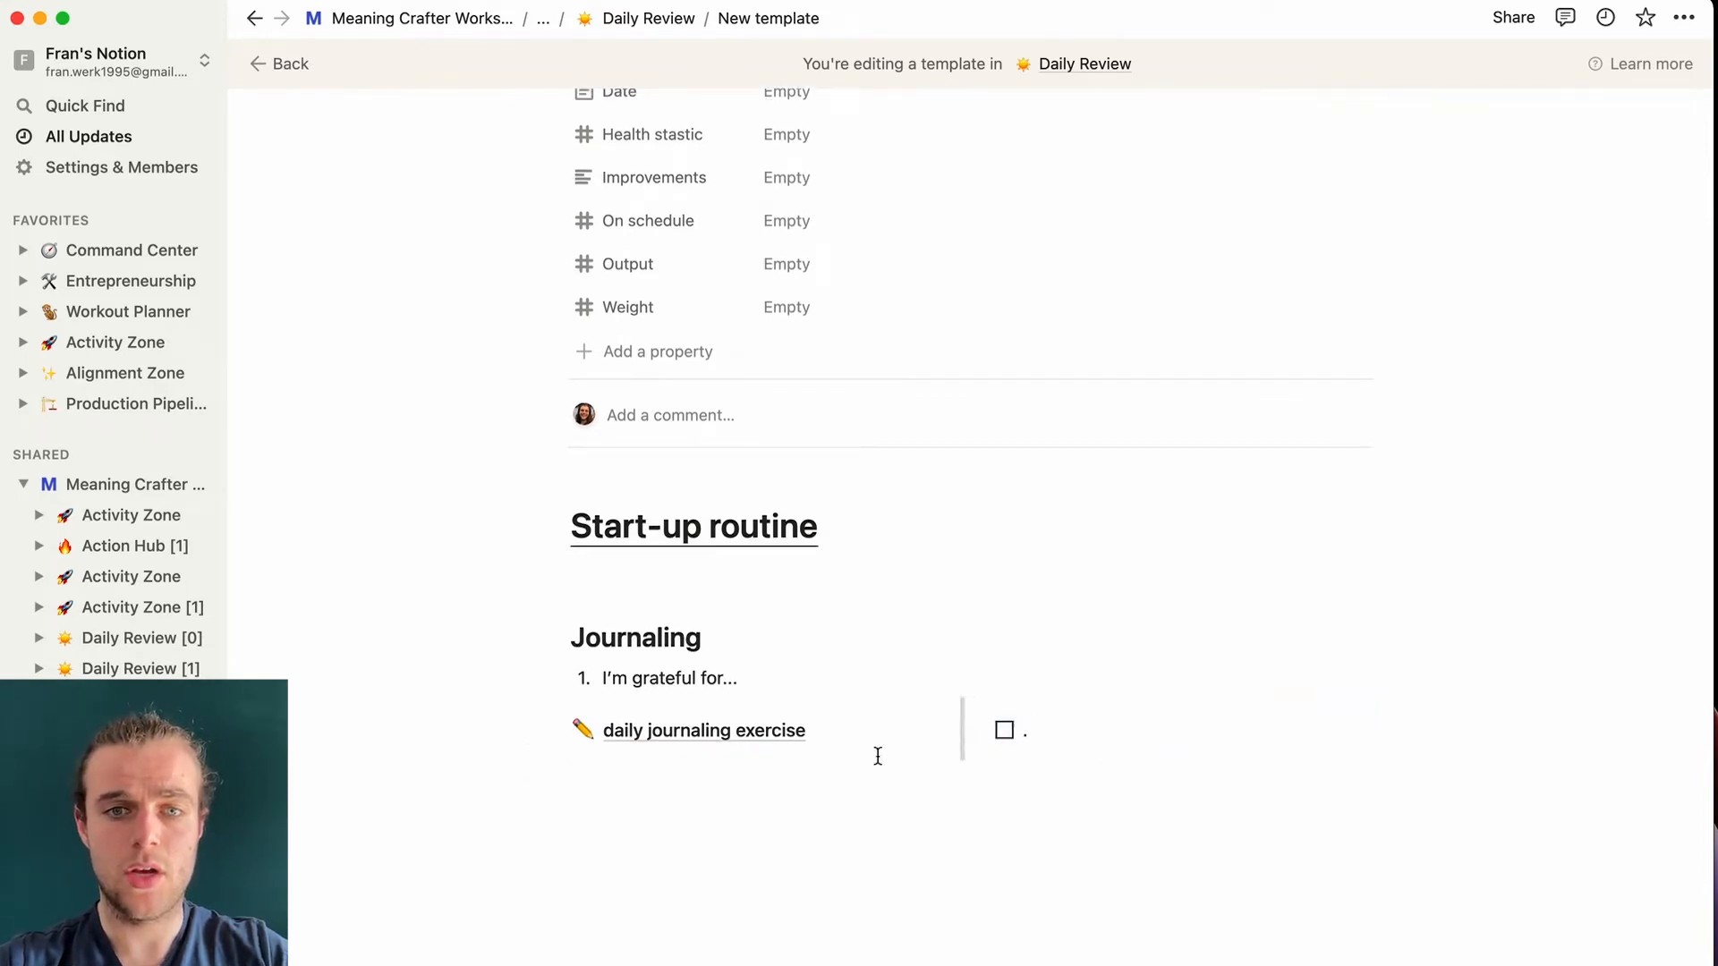
mouse_move(878, 756)
left_mouse_down()
mouse_move(836, 755)
mouse_move(869, 756)
left_mouse_up()
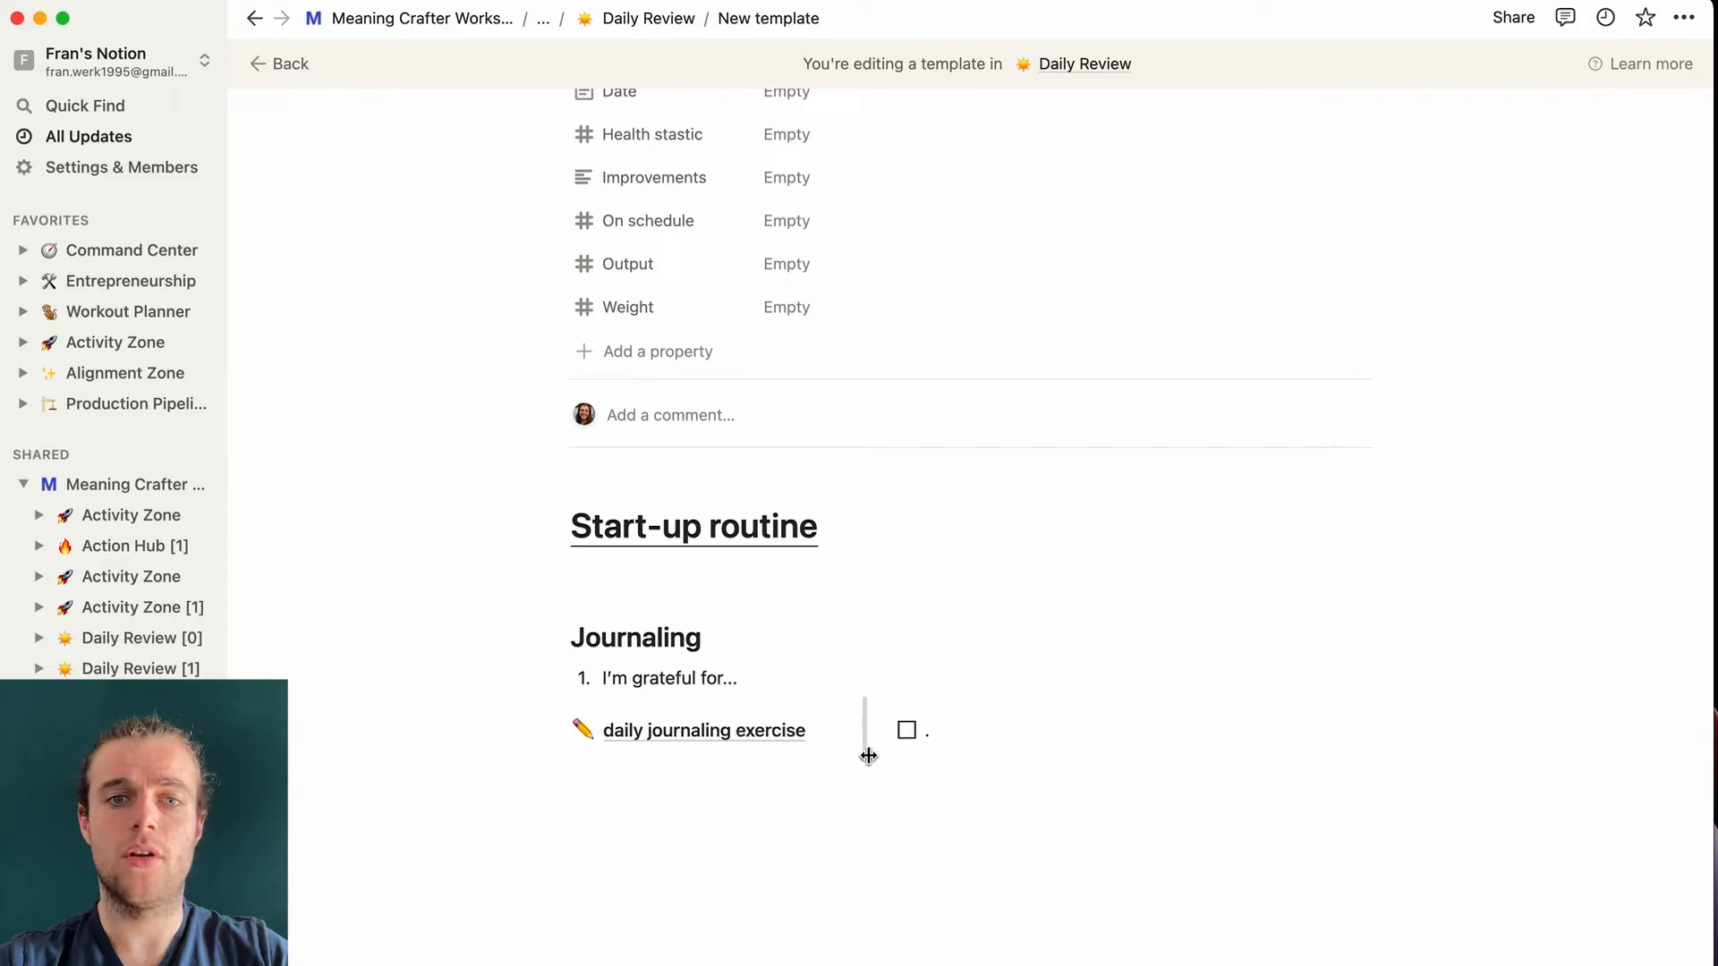
left_click(748, 805)
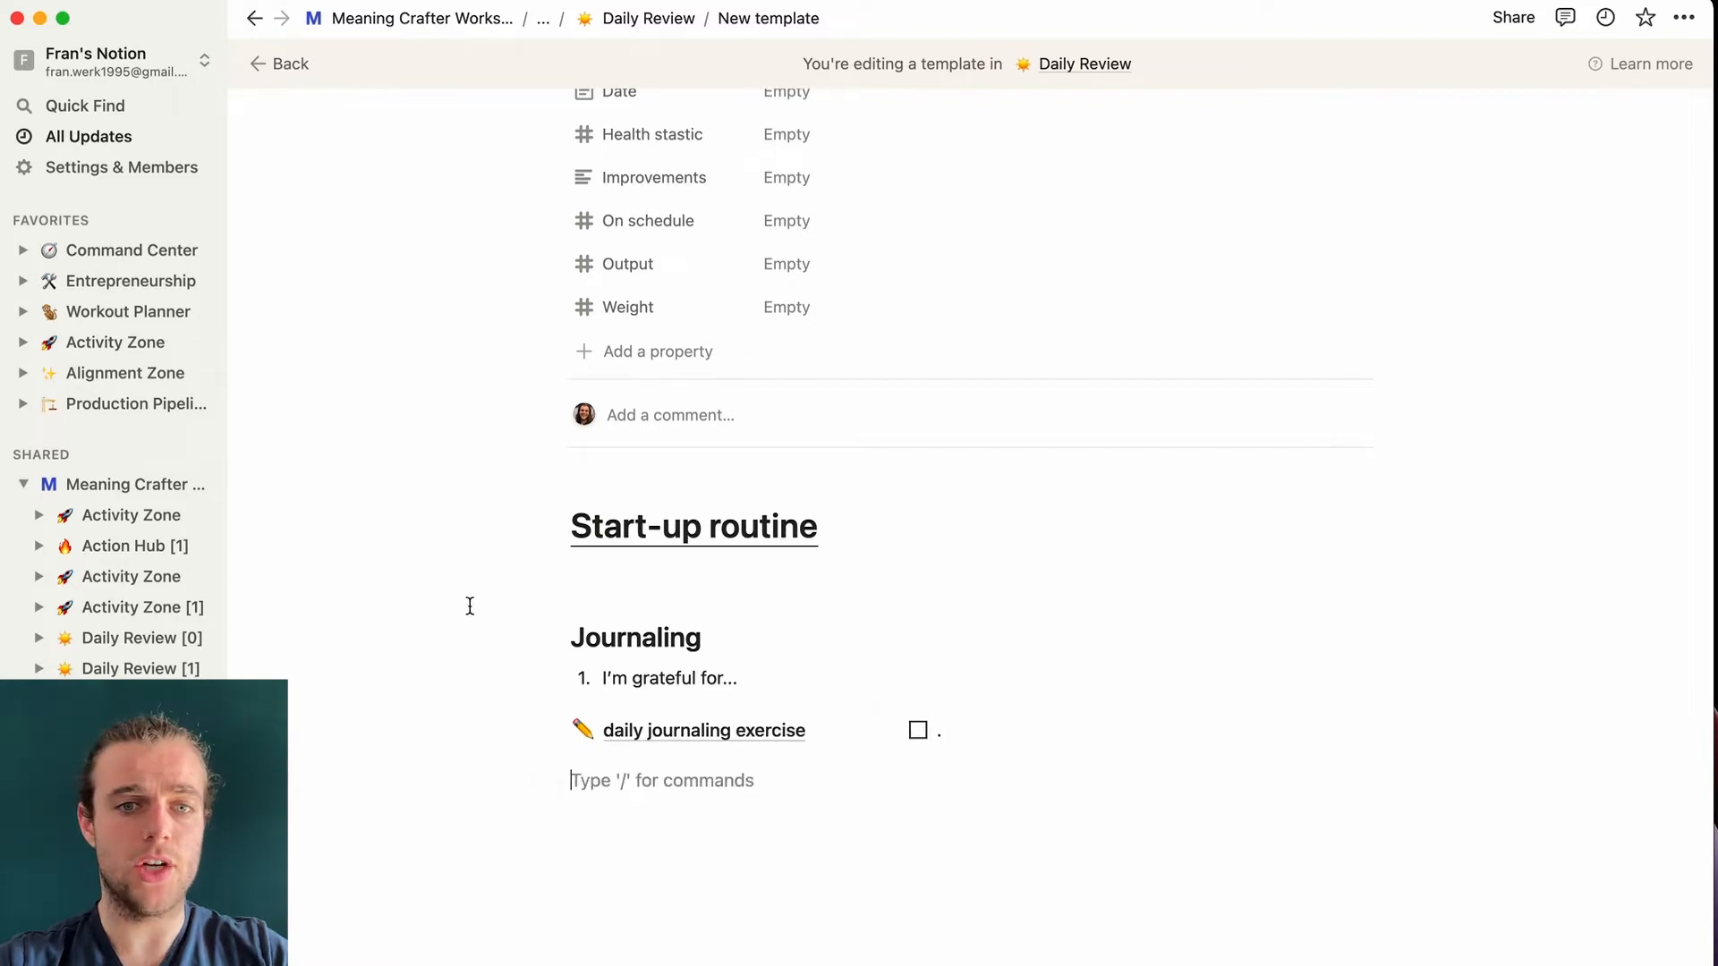
left_click(918, 731)
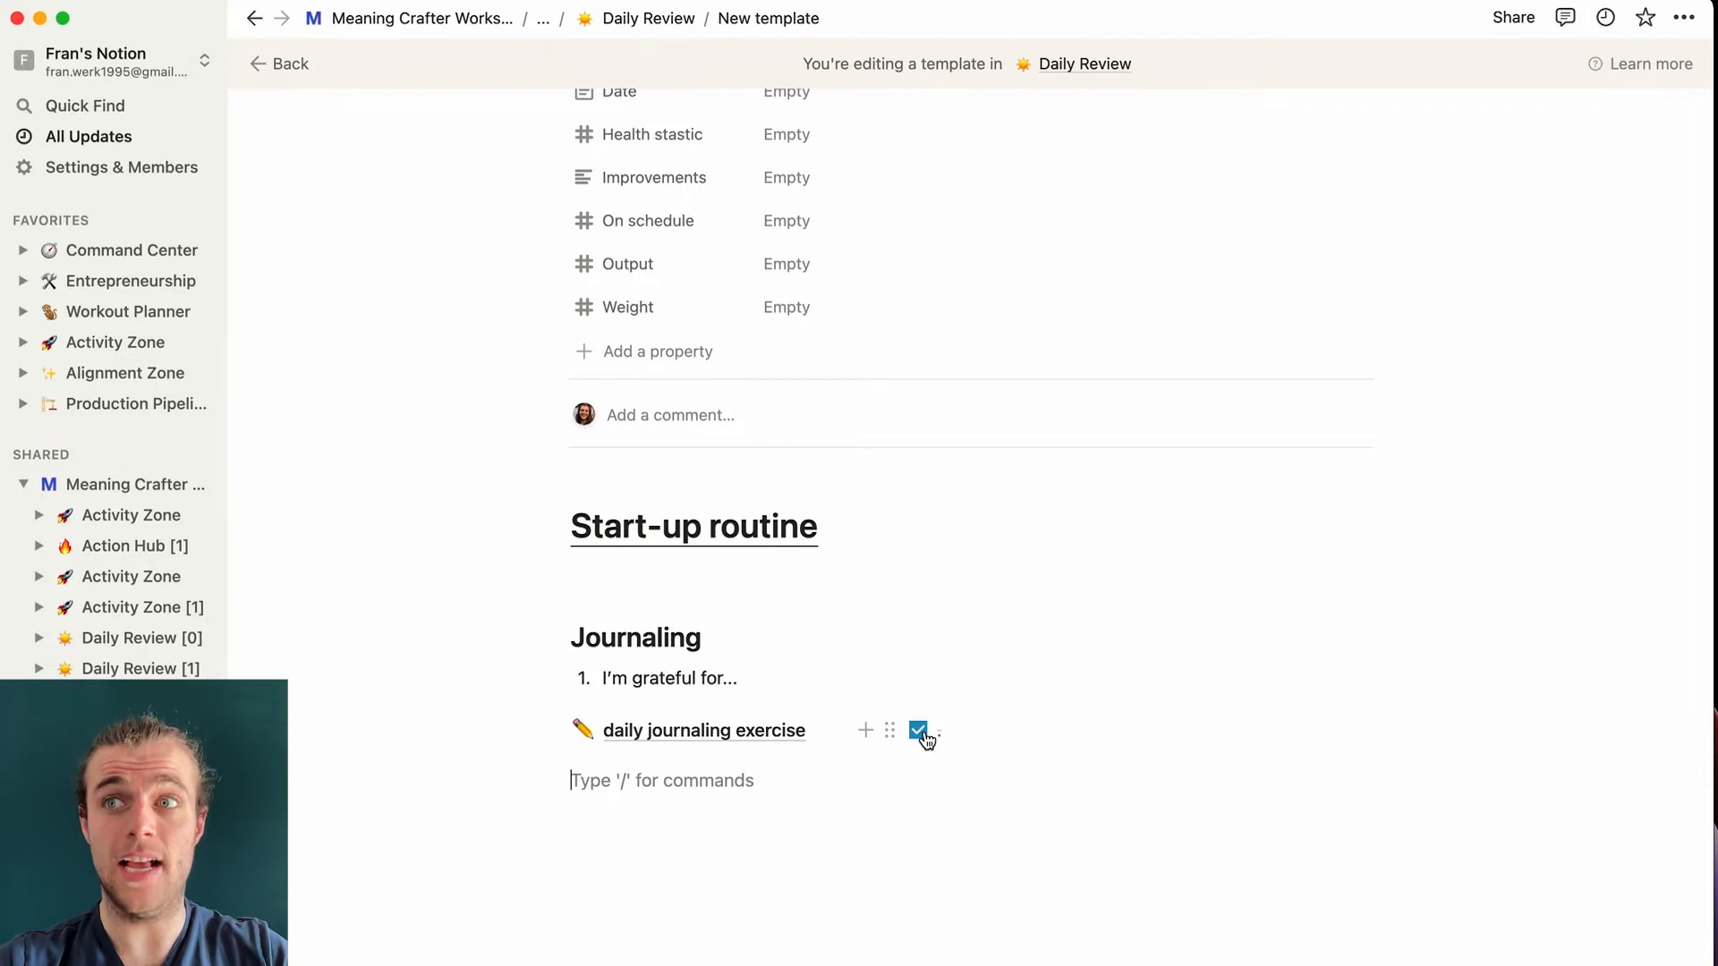
left_click(918, 731)
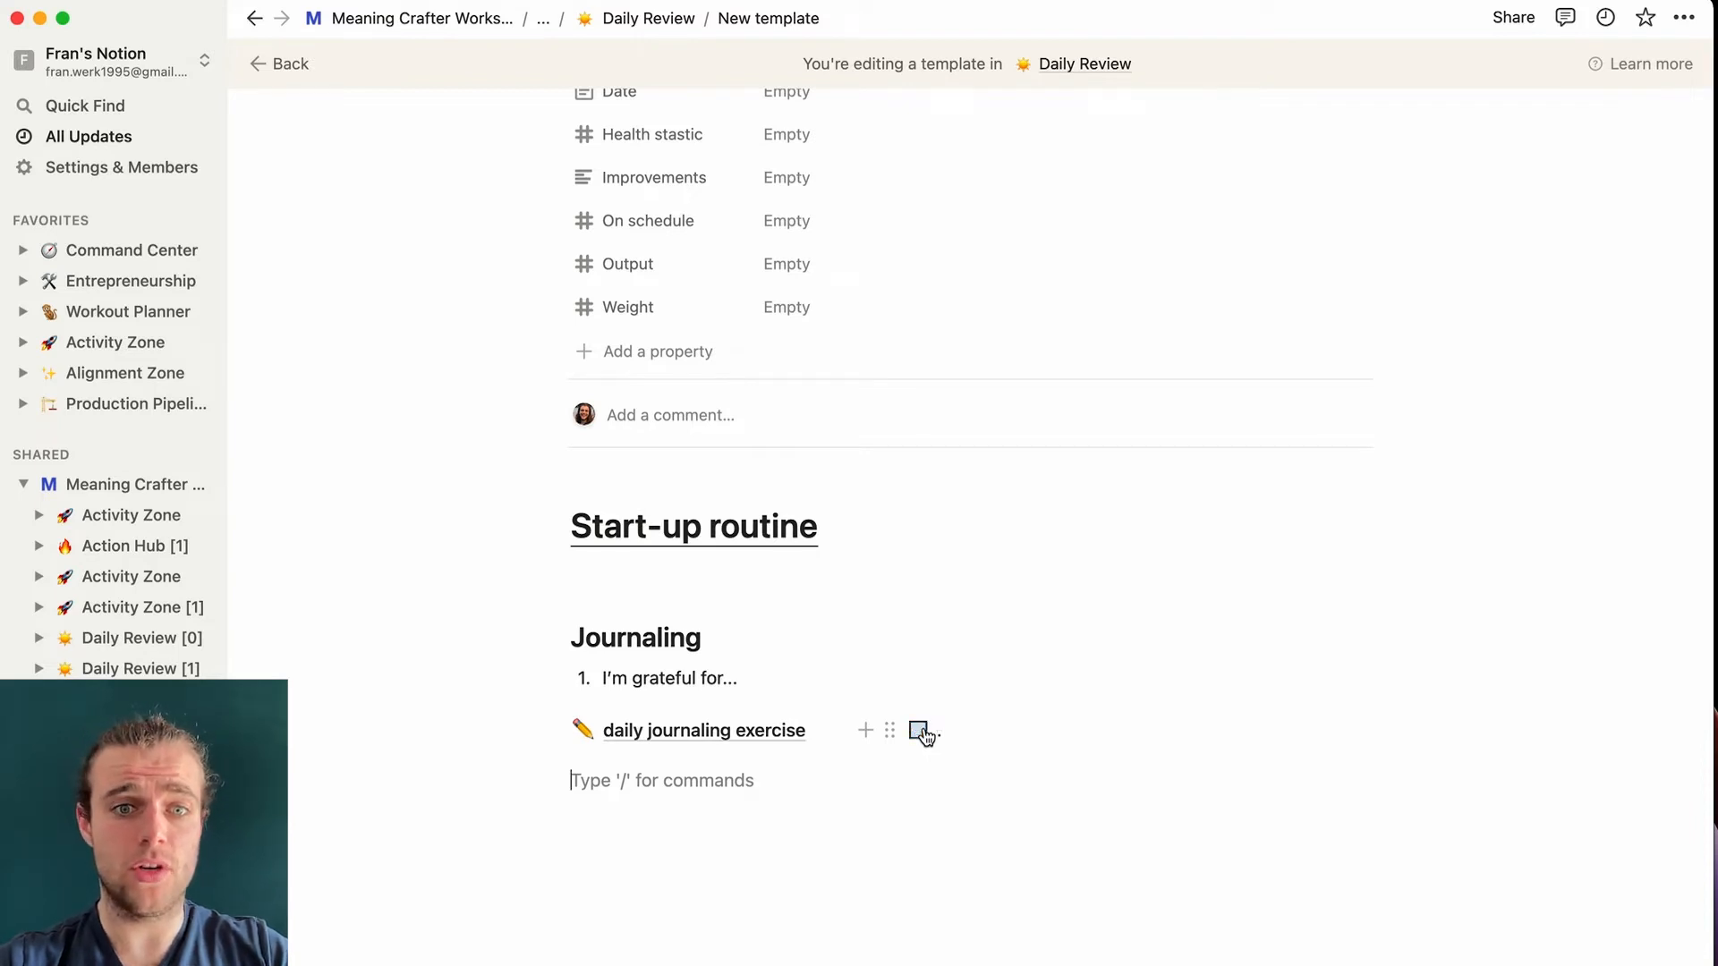
- Delete the 'I'm grateful for...' numbered line
left_click(555, 679)
left_click(362, 521)
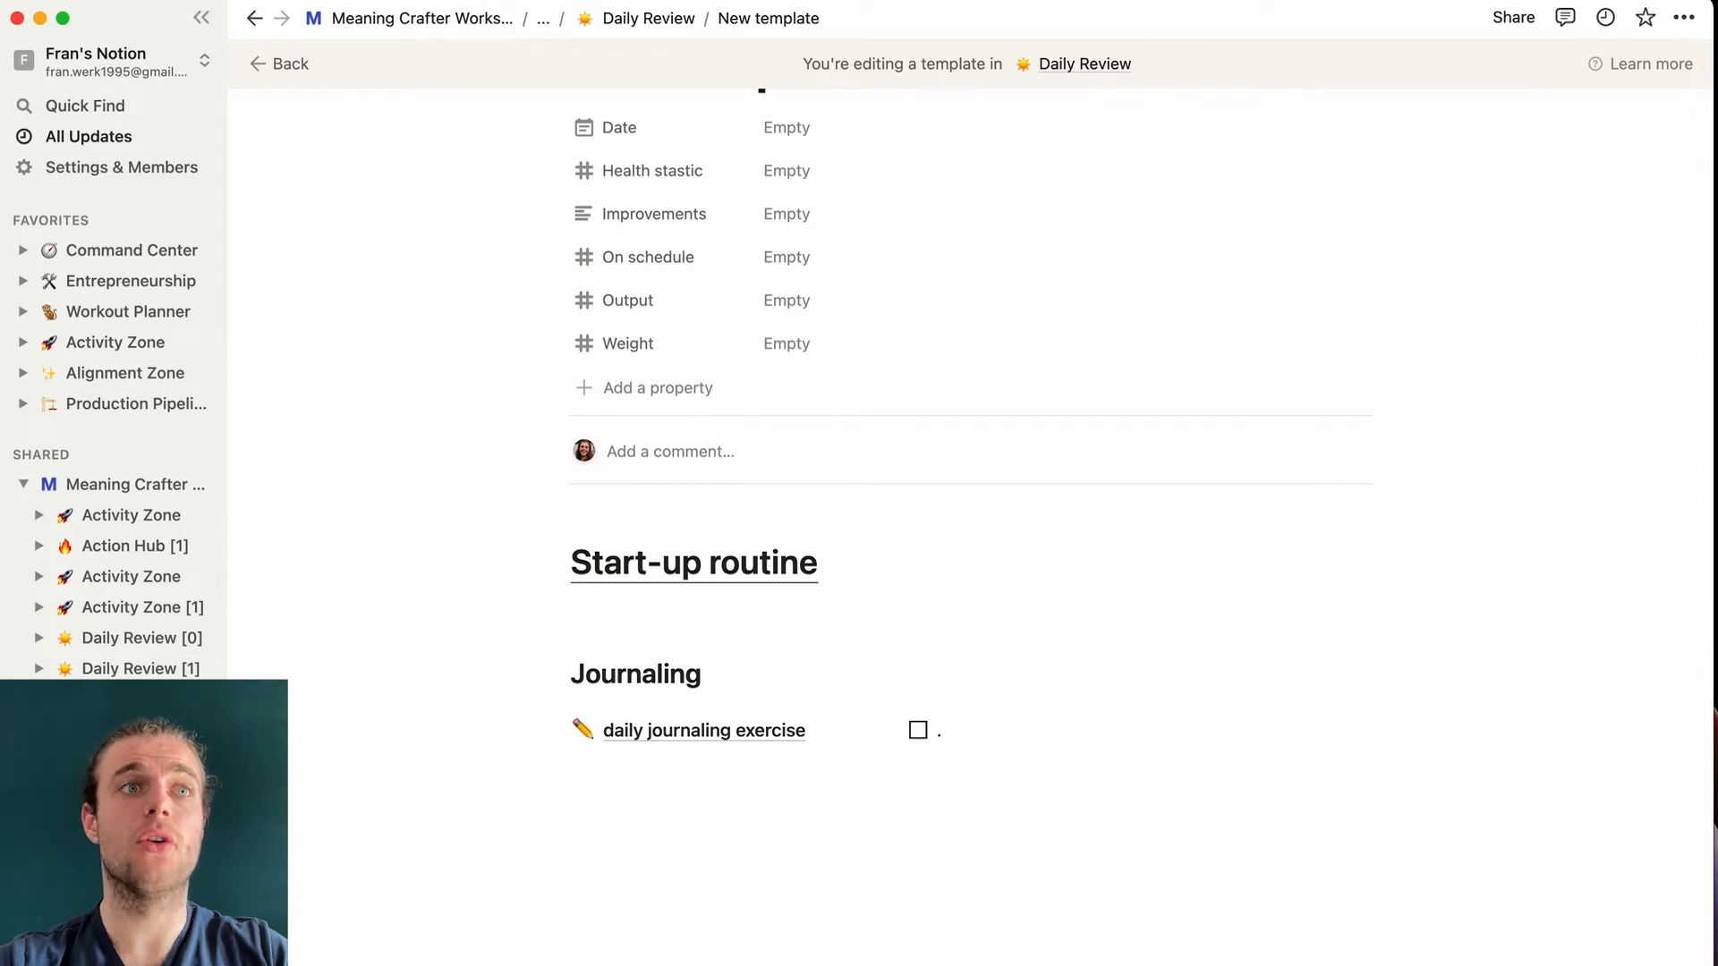
left_click(682, 793)
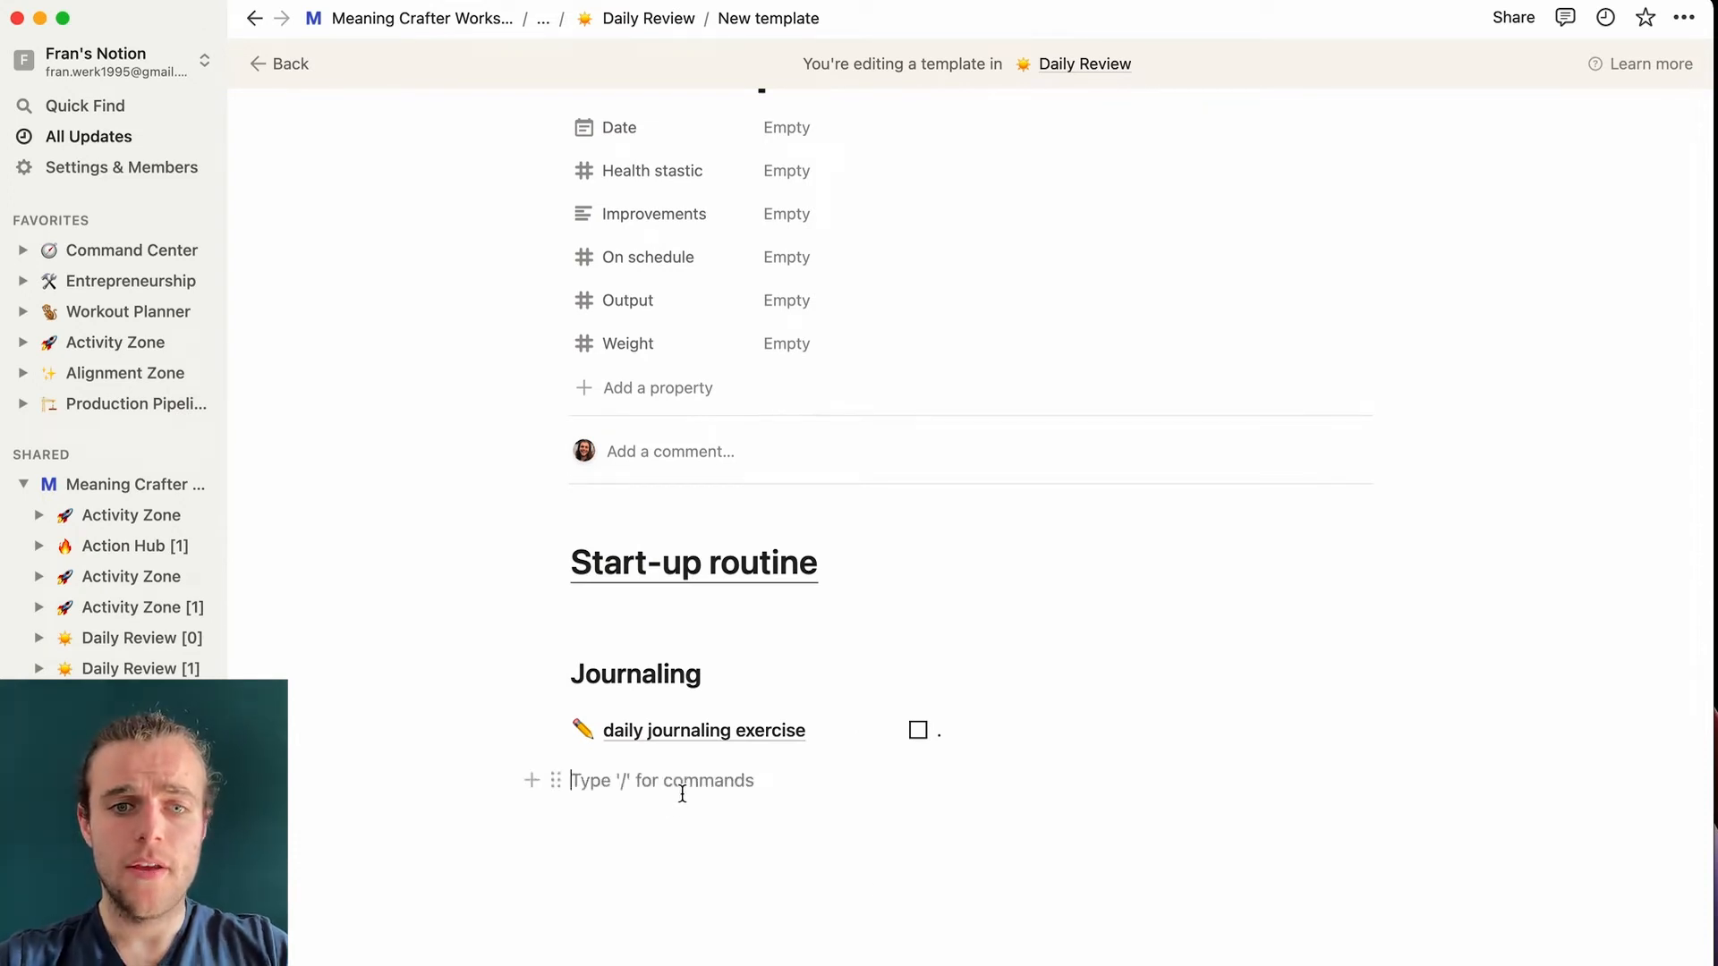
- Add a fresh line below the journaling link and type /h2 for a Heading 2
key("Return")
type("/h2")
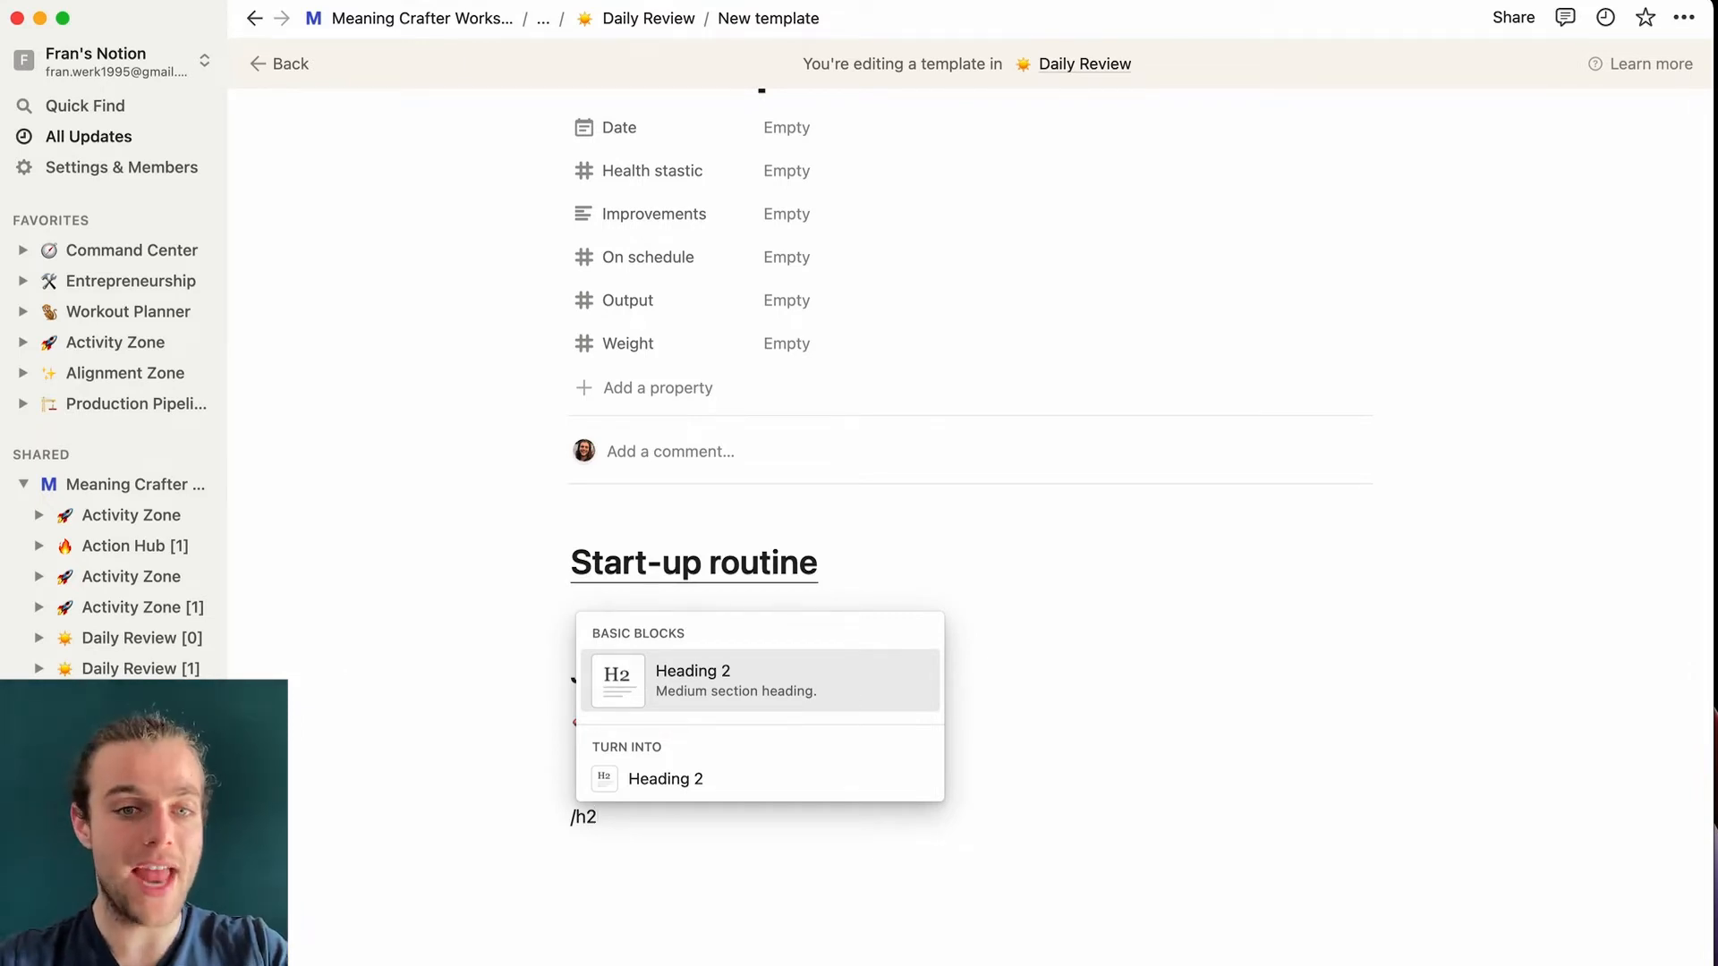
- Add a 'Meditations' heading with a 'Finished meditation?' to-do beneath it
left_click(802, 700)
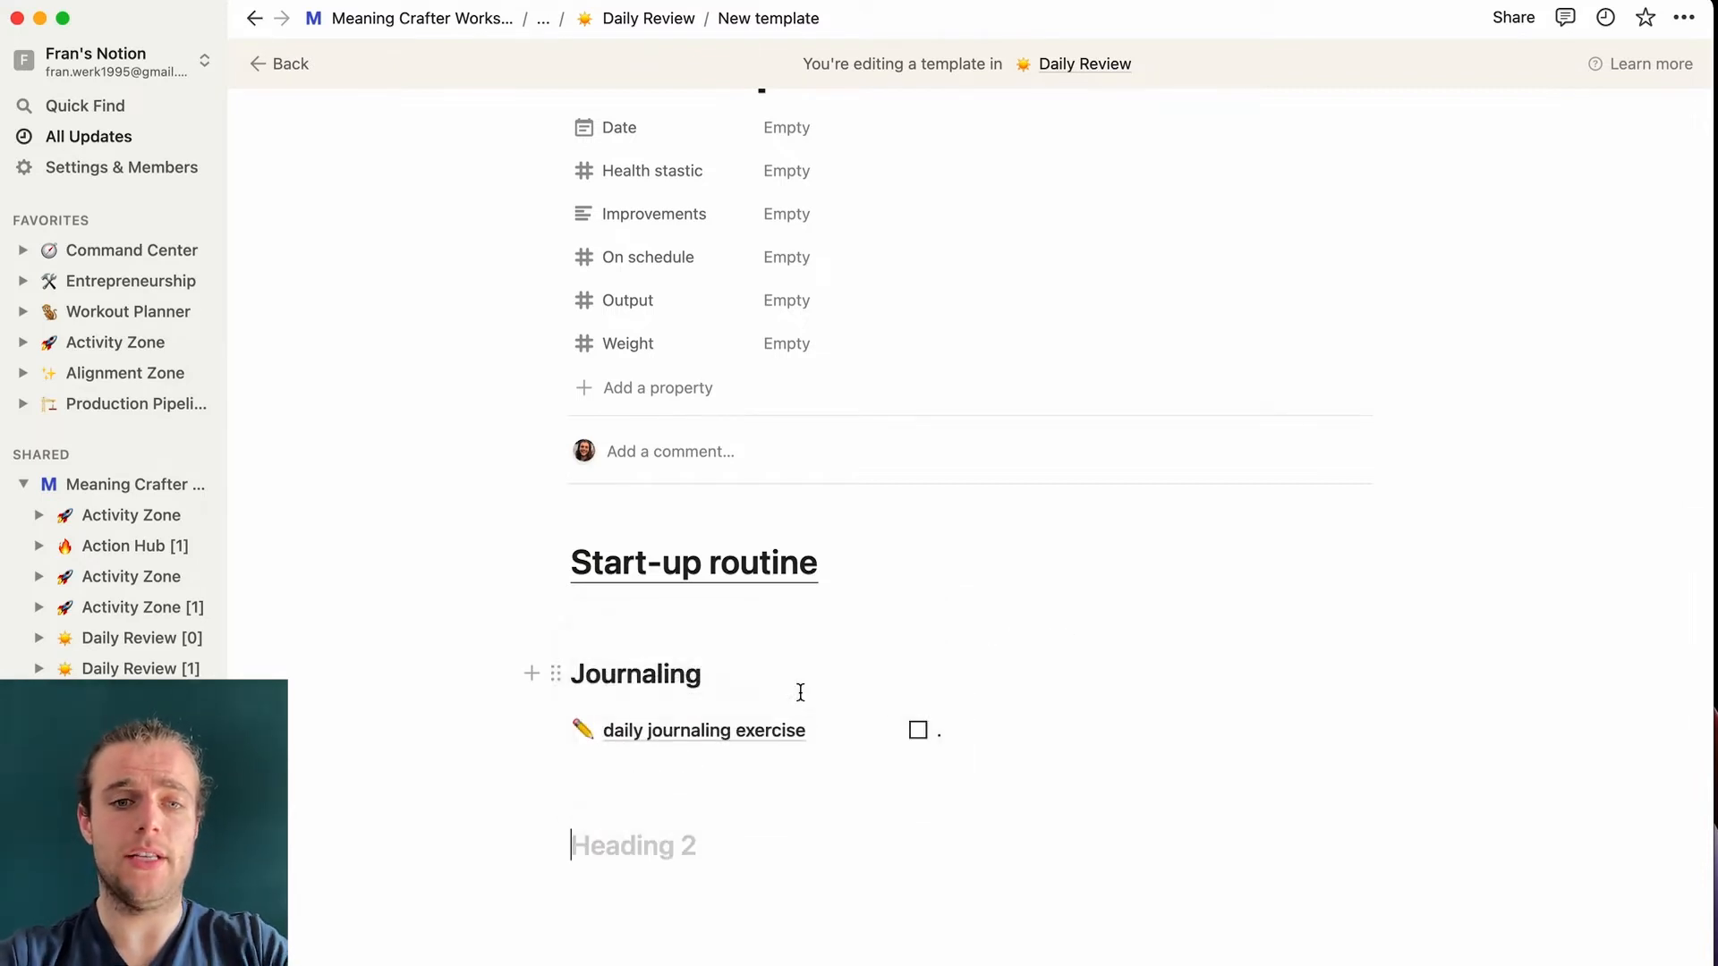
type("Meditations")
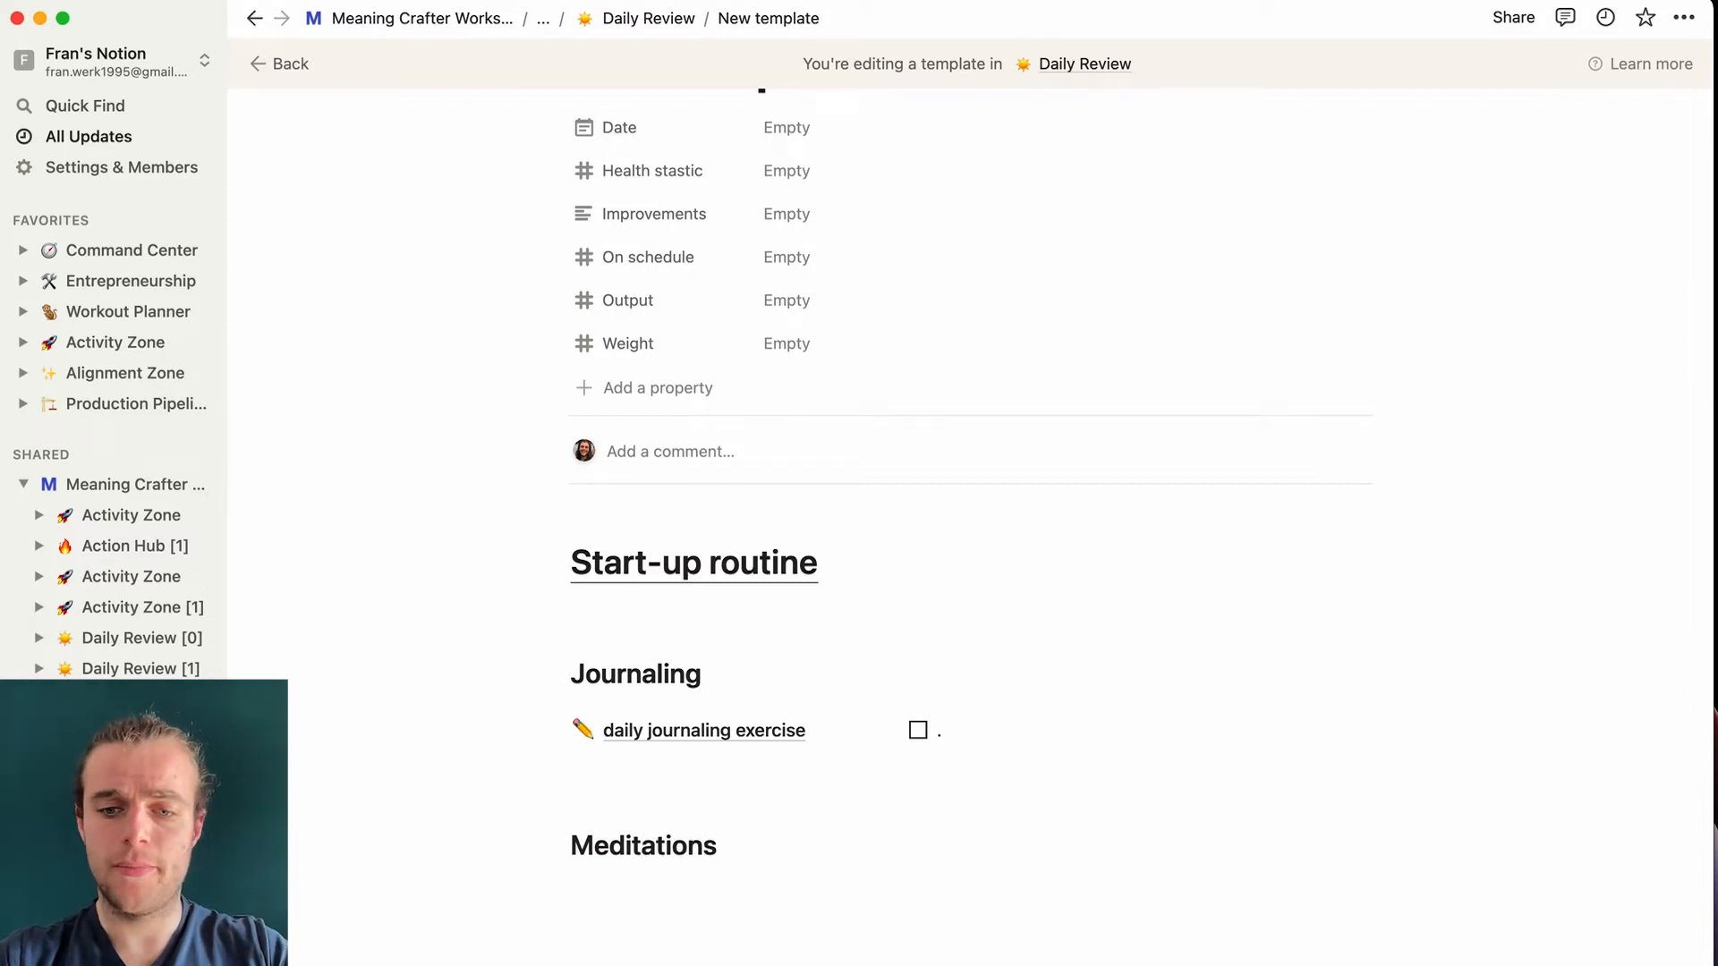
key("Return")
type("/tod")
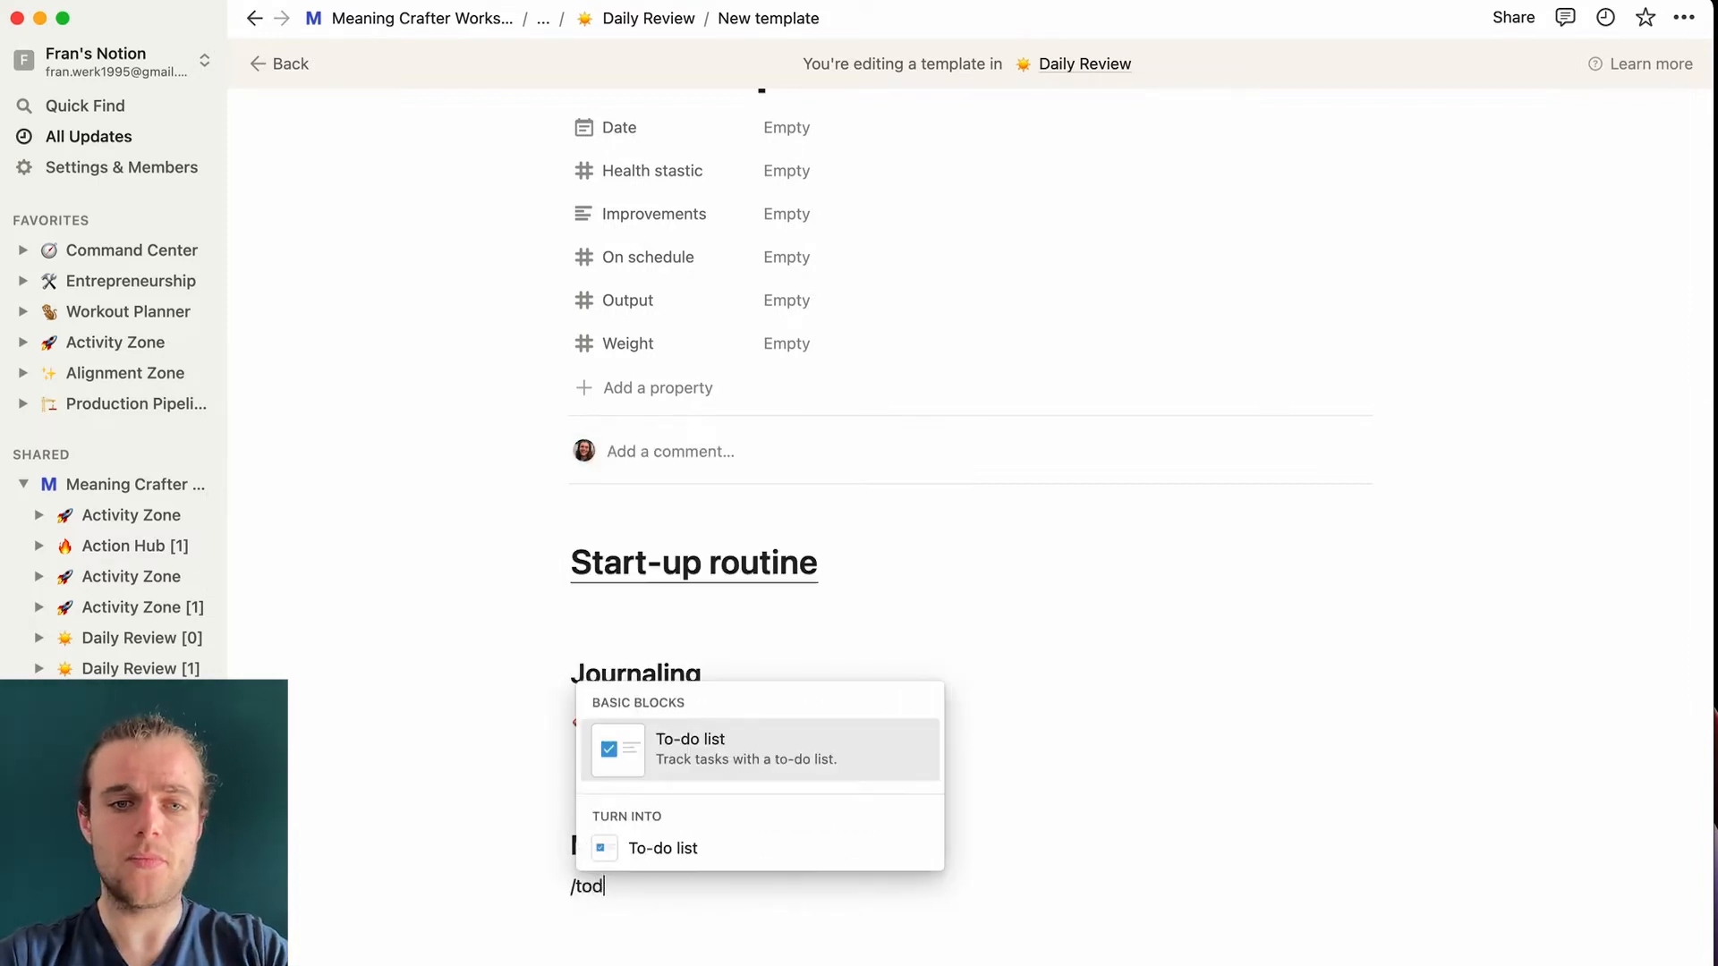
key("Return")
type("Finished meid")
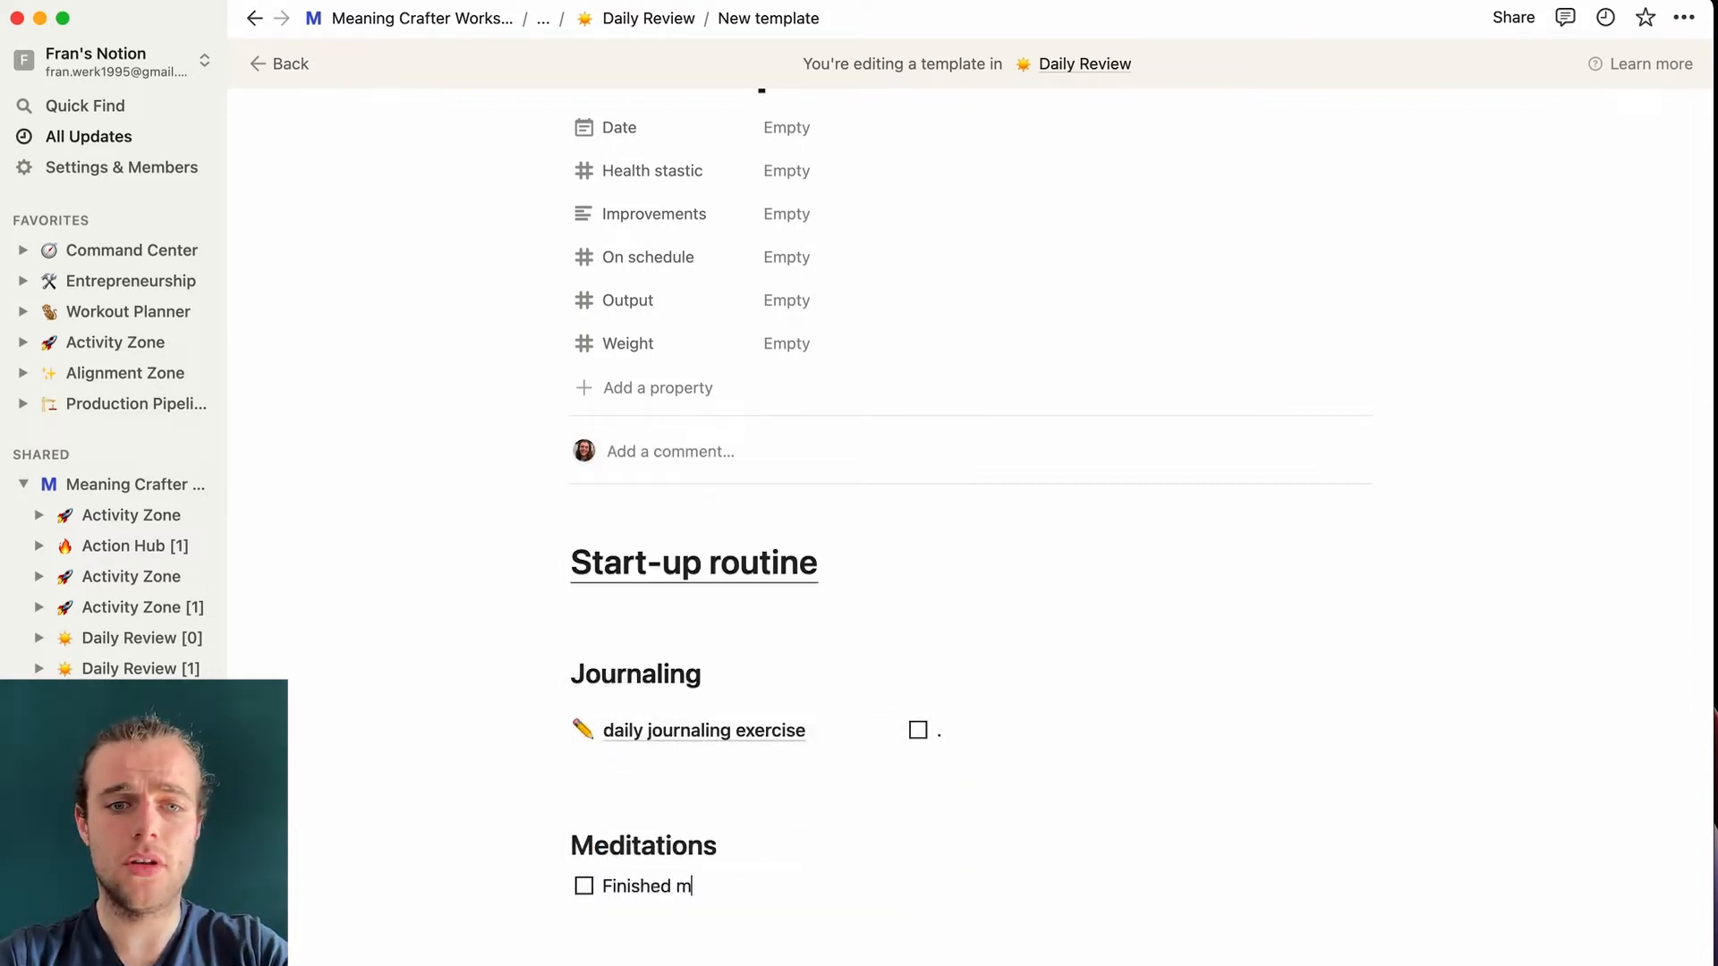
key("BackSpace")
key("BackSpace")
type("ditation?")
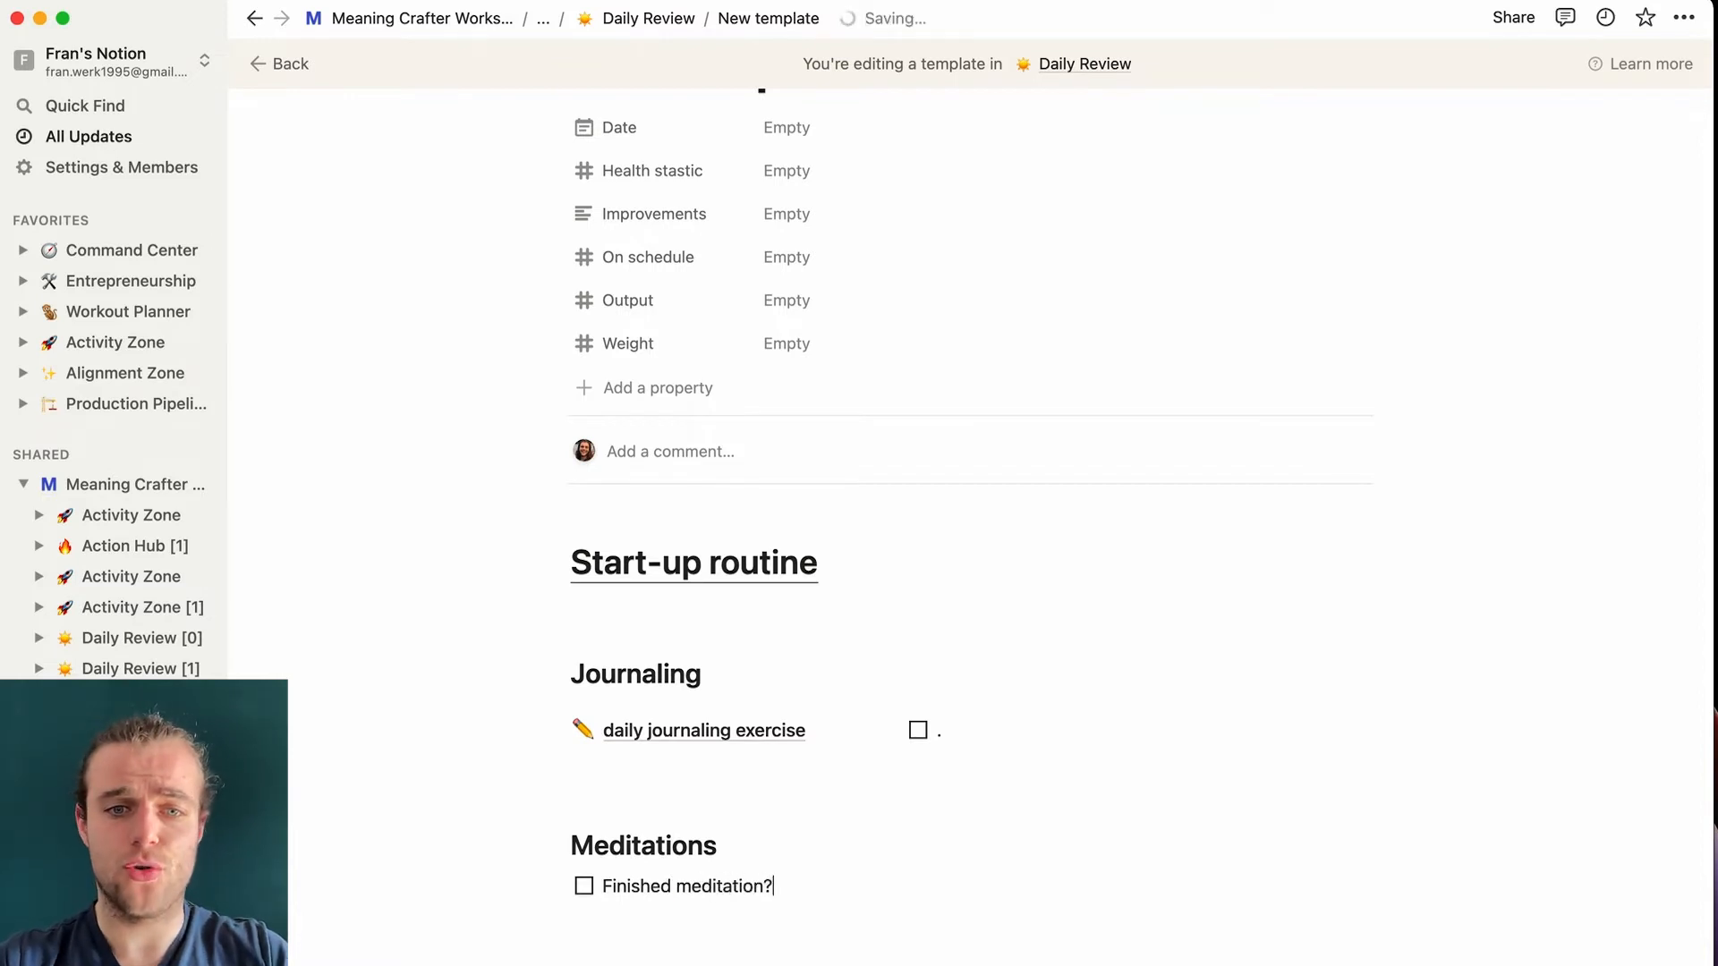
scroll(946, 708, "down", 1)
scroll(945, 708, "down", 2)
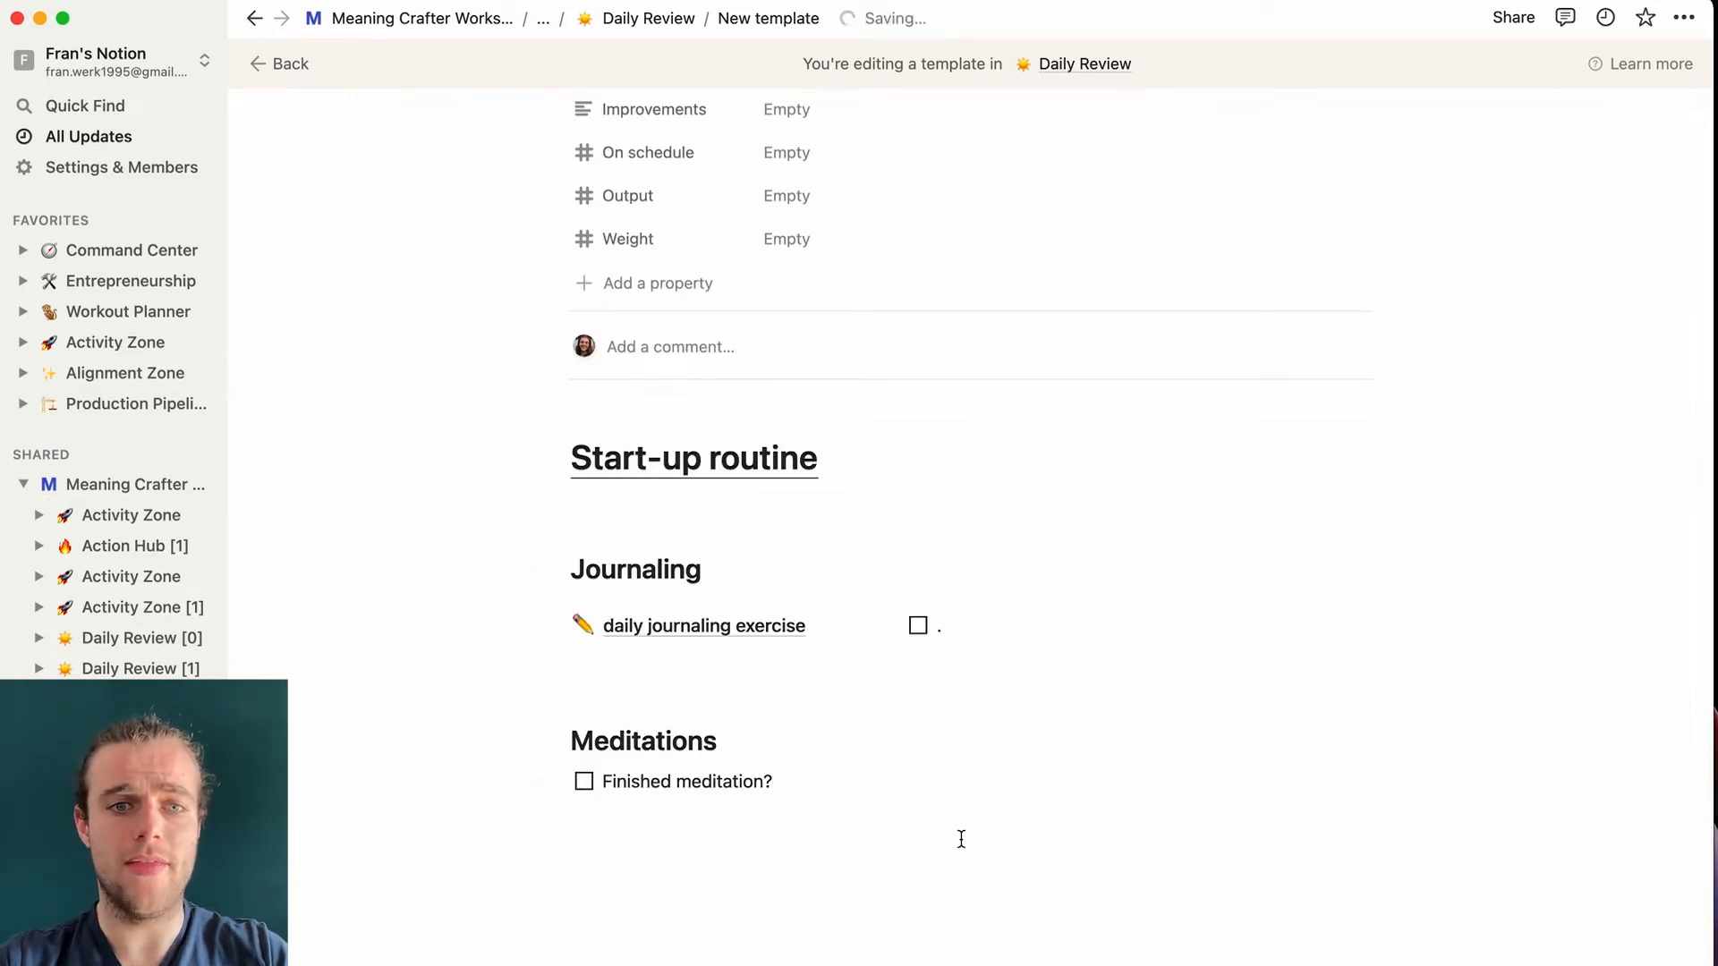
- Add a 'Daily Affirmation' heading with the numbered five-year Notion system affirmation
key("Return")
key("Return")
key("Return")
key("Return")
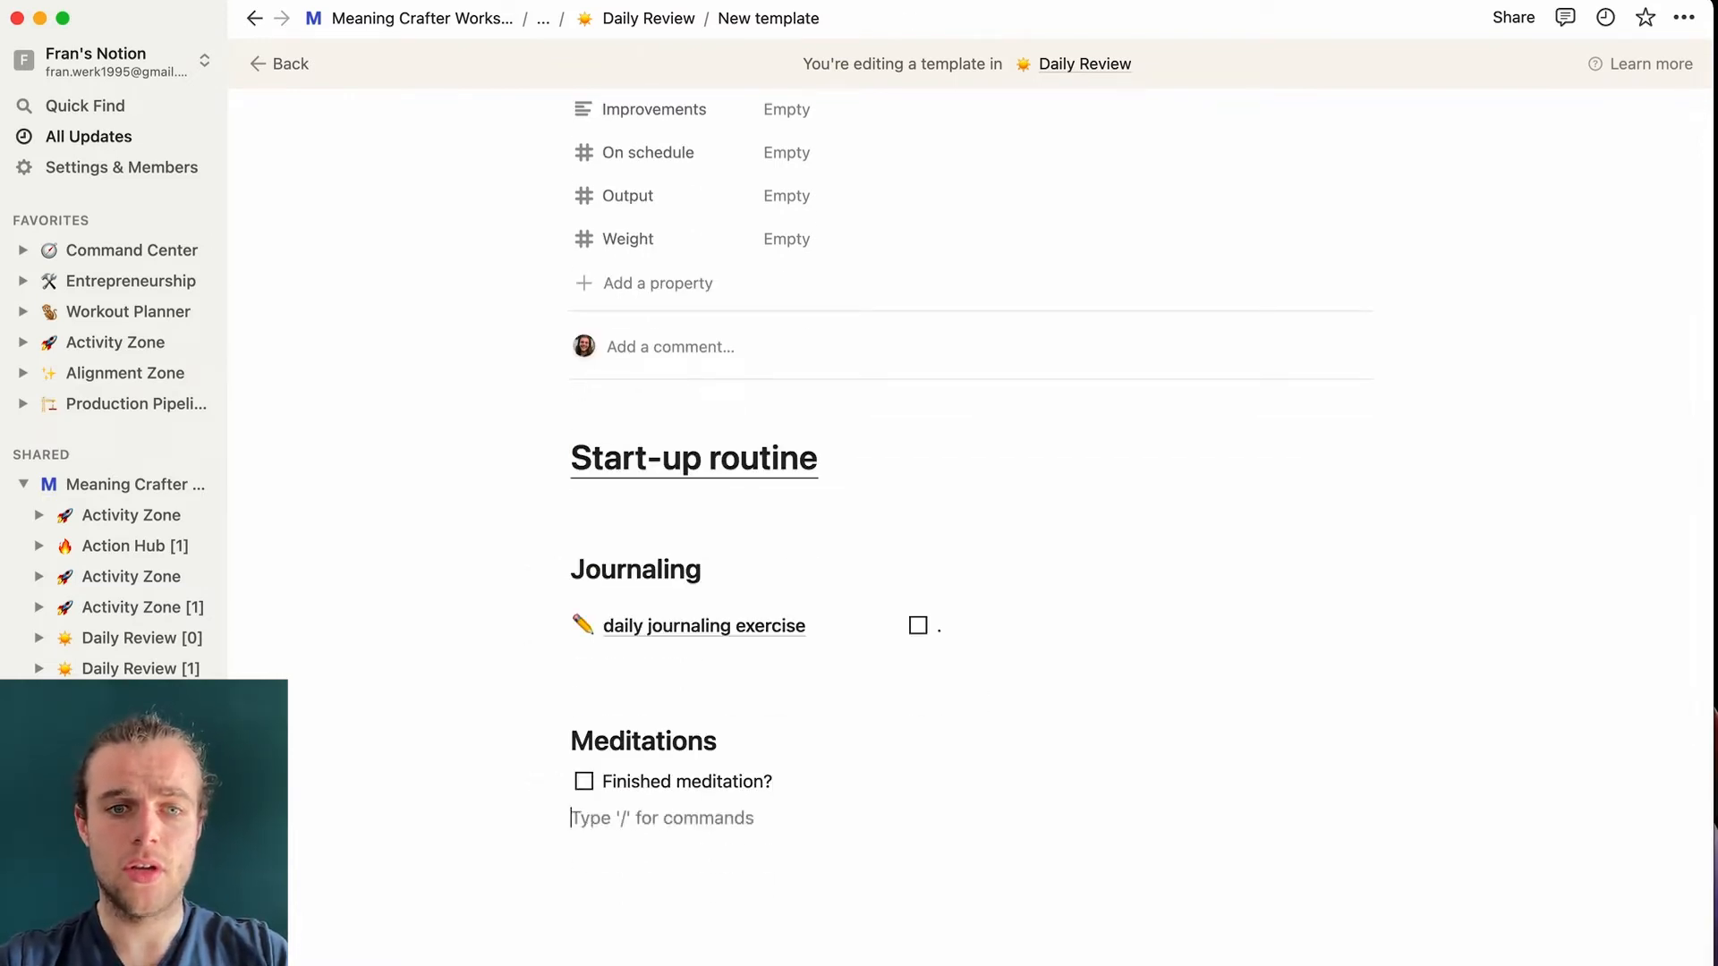
type("/h2")
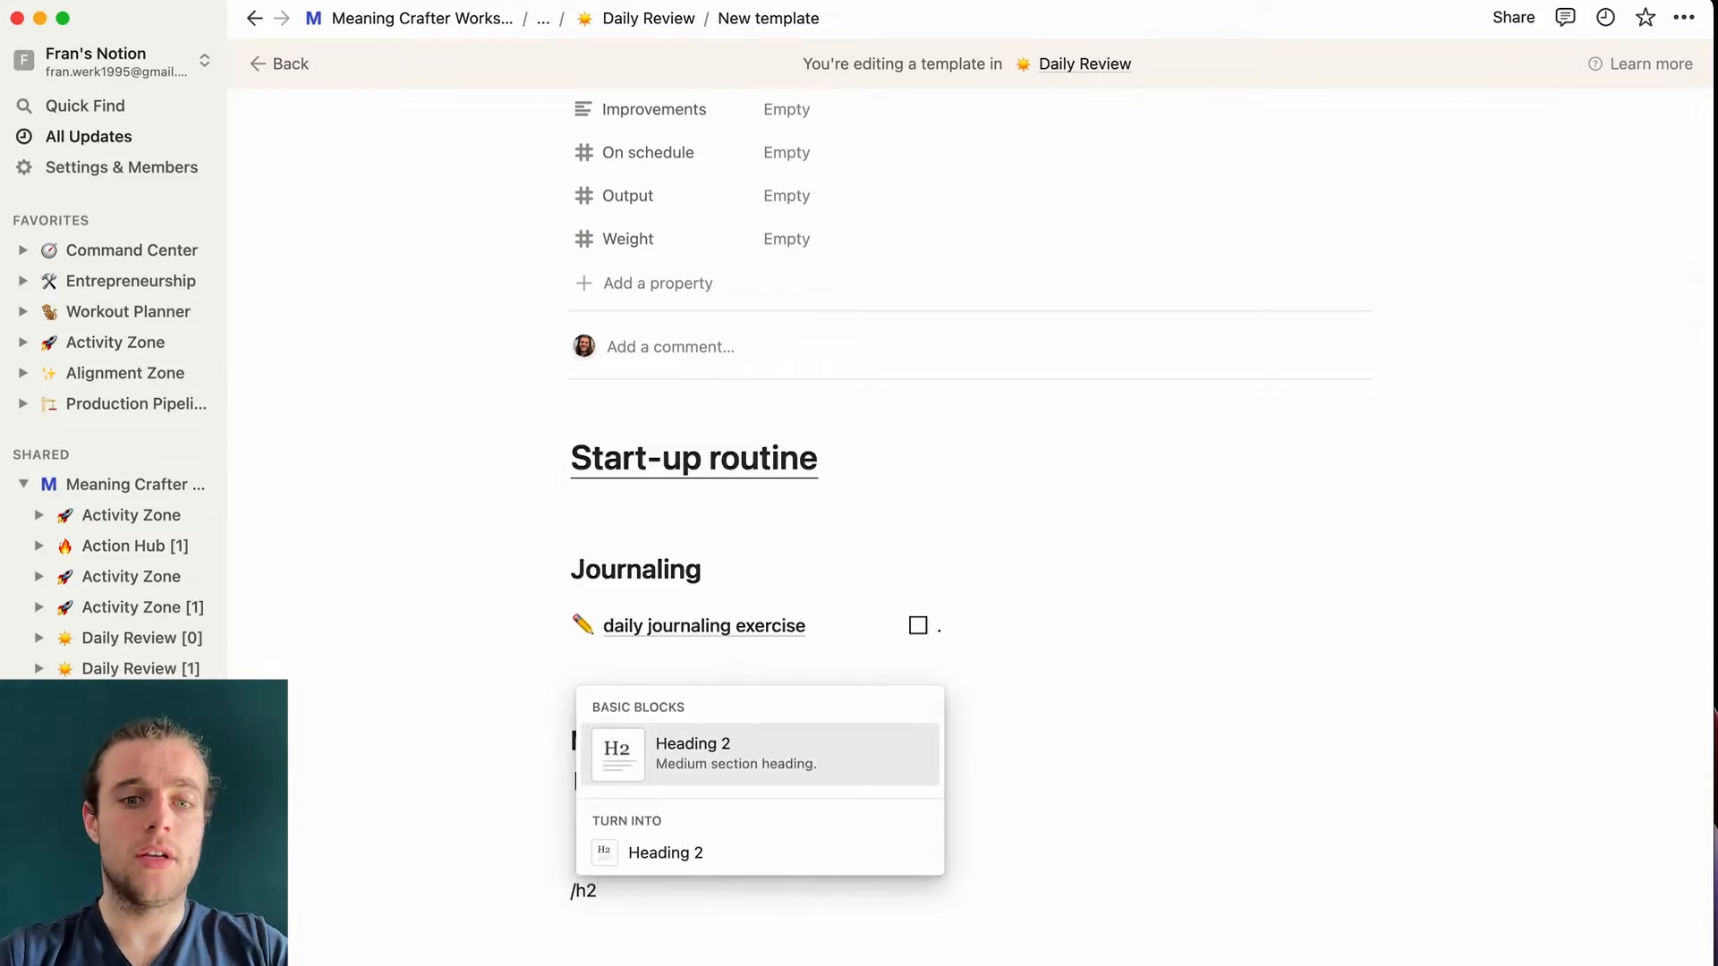
key("Return")
type("Daily Affirm")
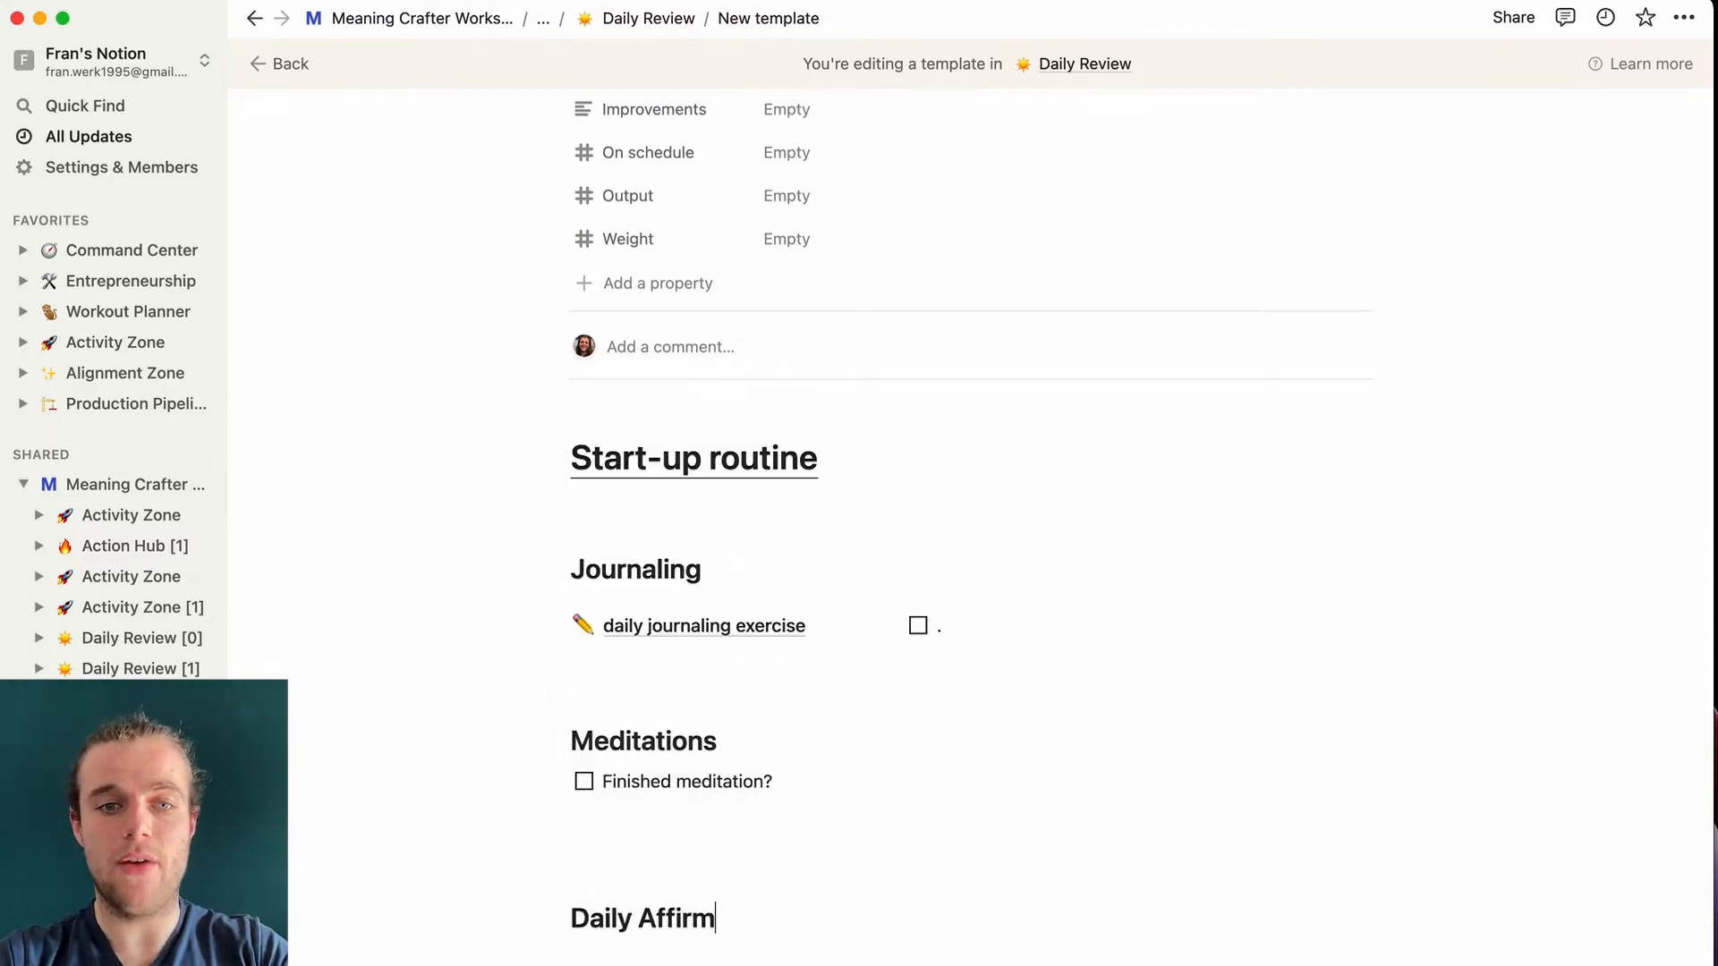
type("ation")
key("Return")
type("1.")
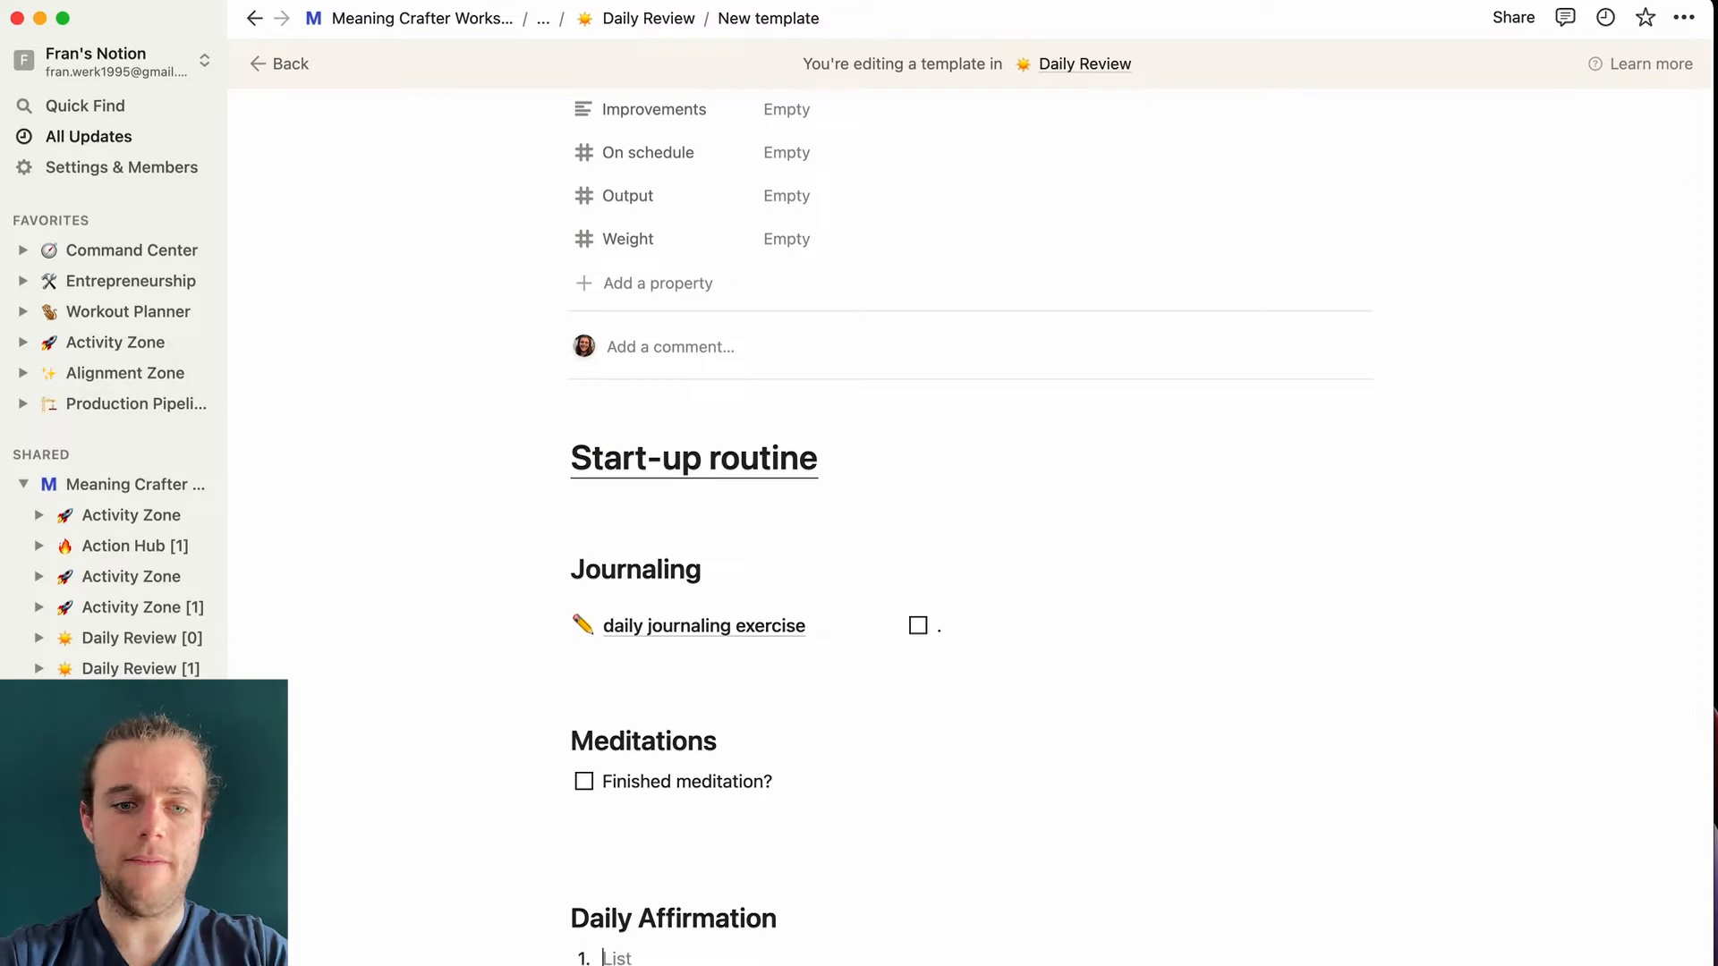
type(" in")
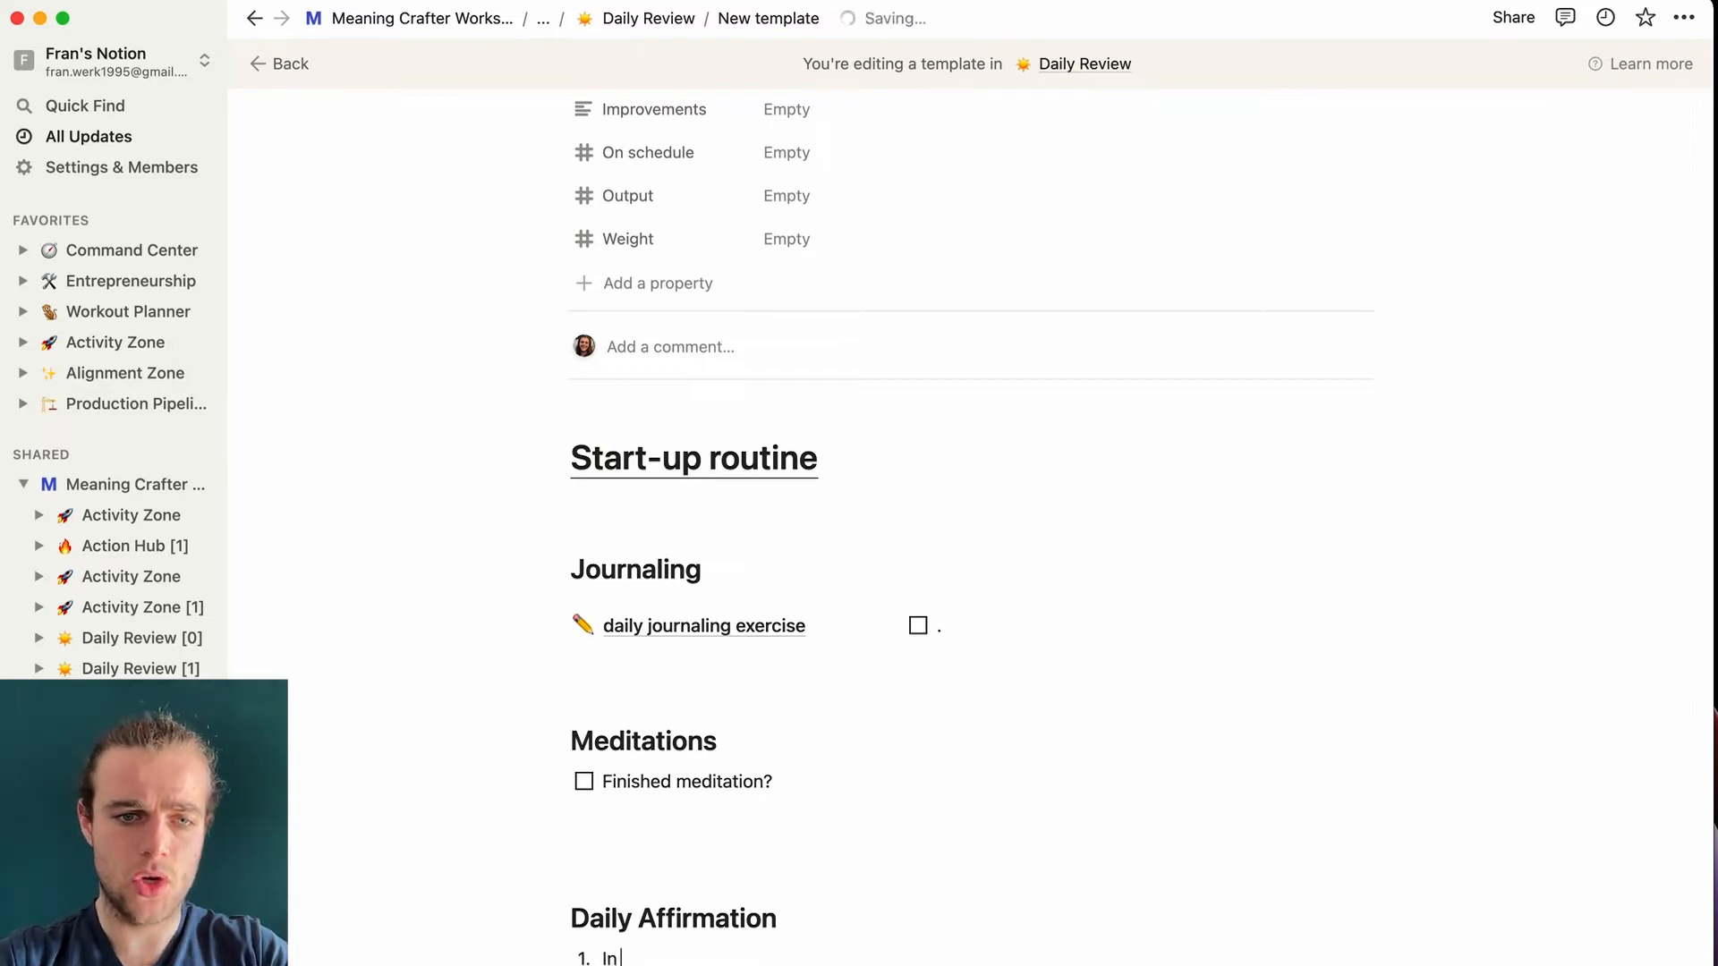
type(" five years I wil")
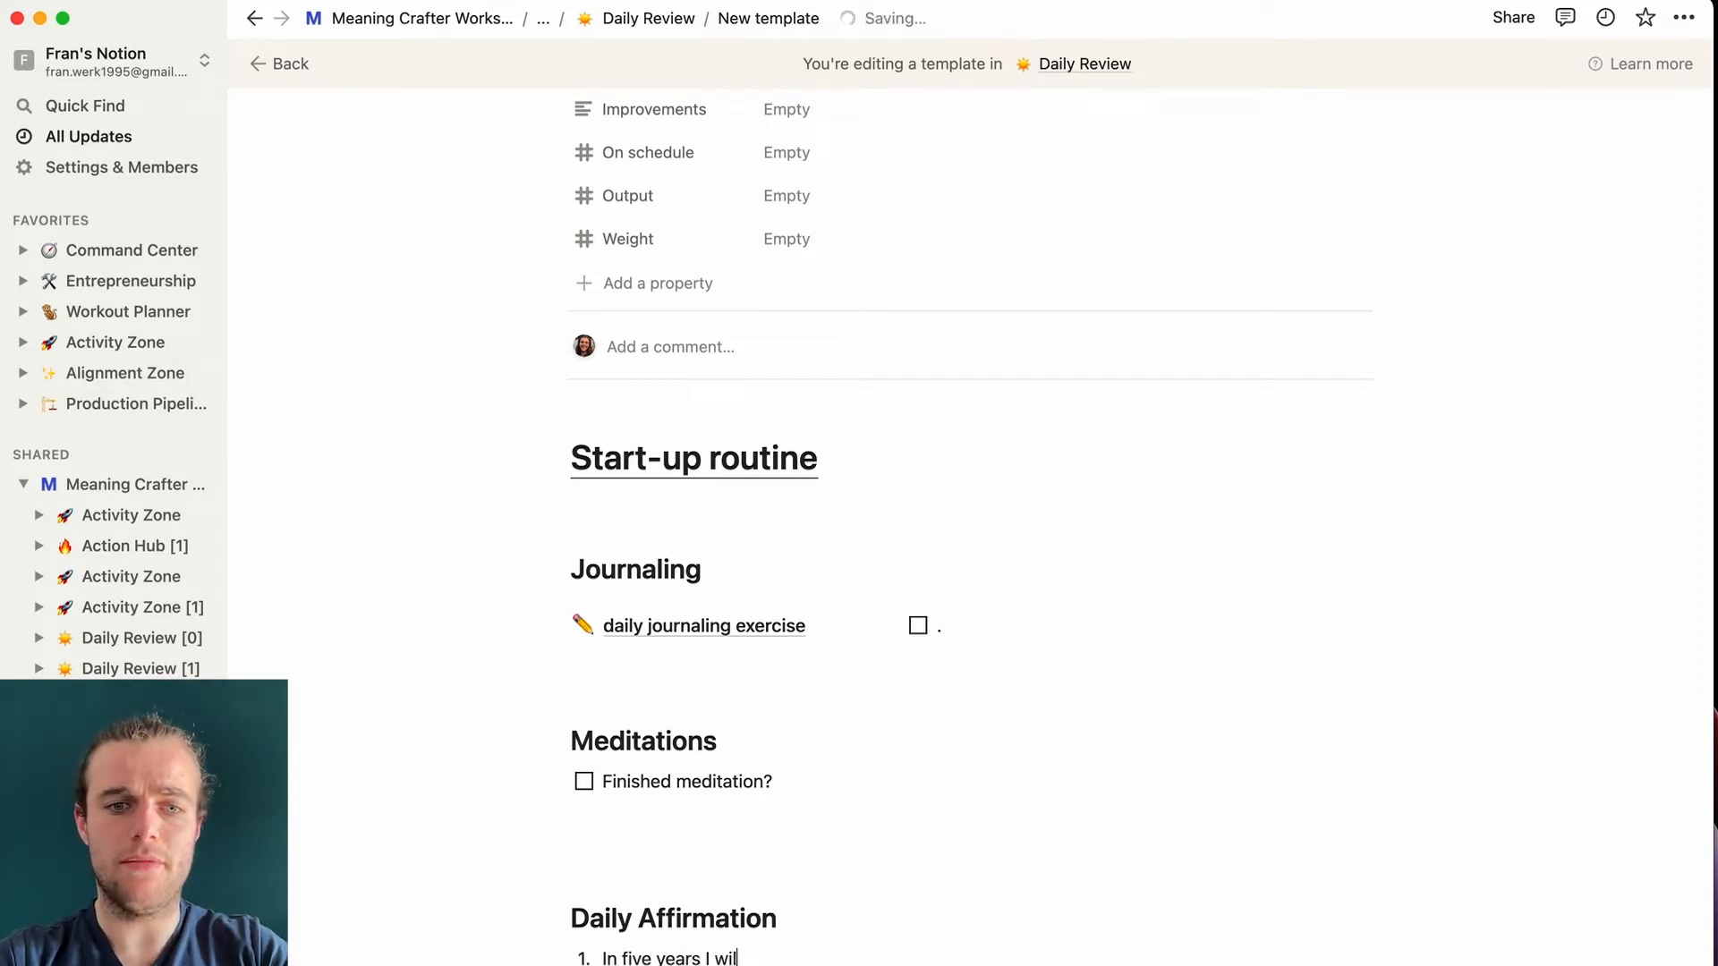
type("l have build the most amaz")
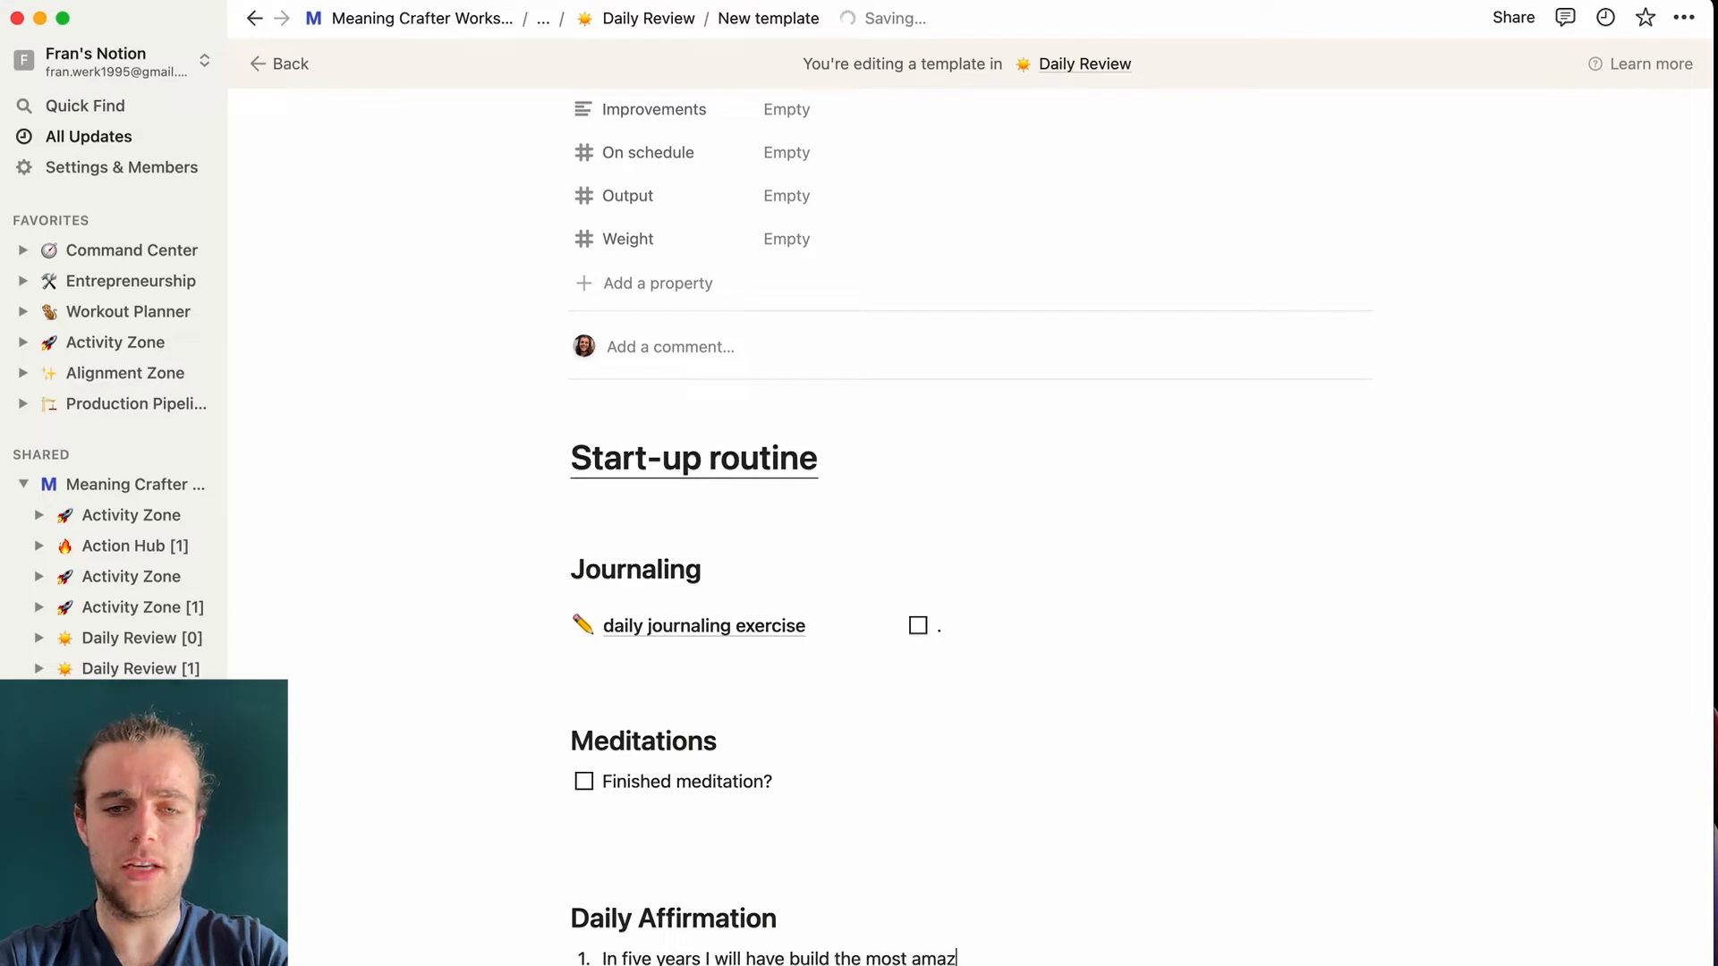
type("ing Notion system.")
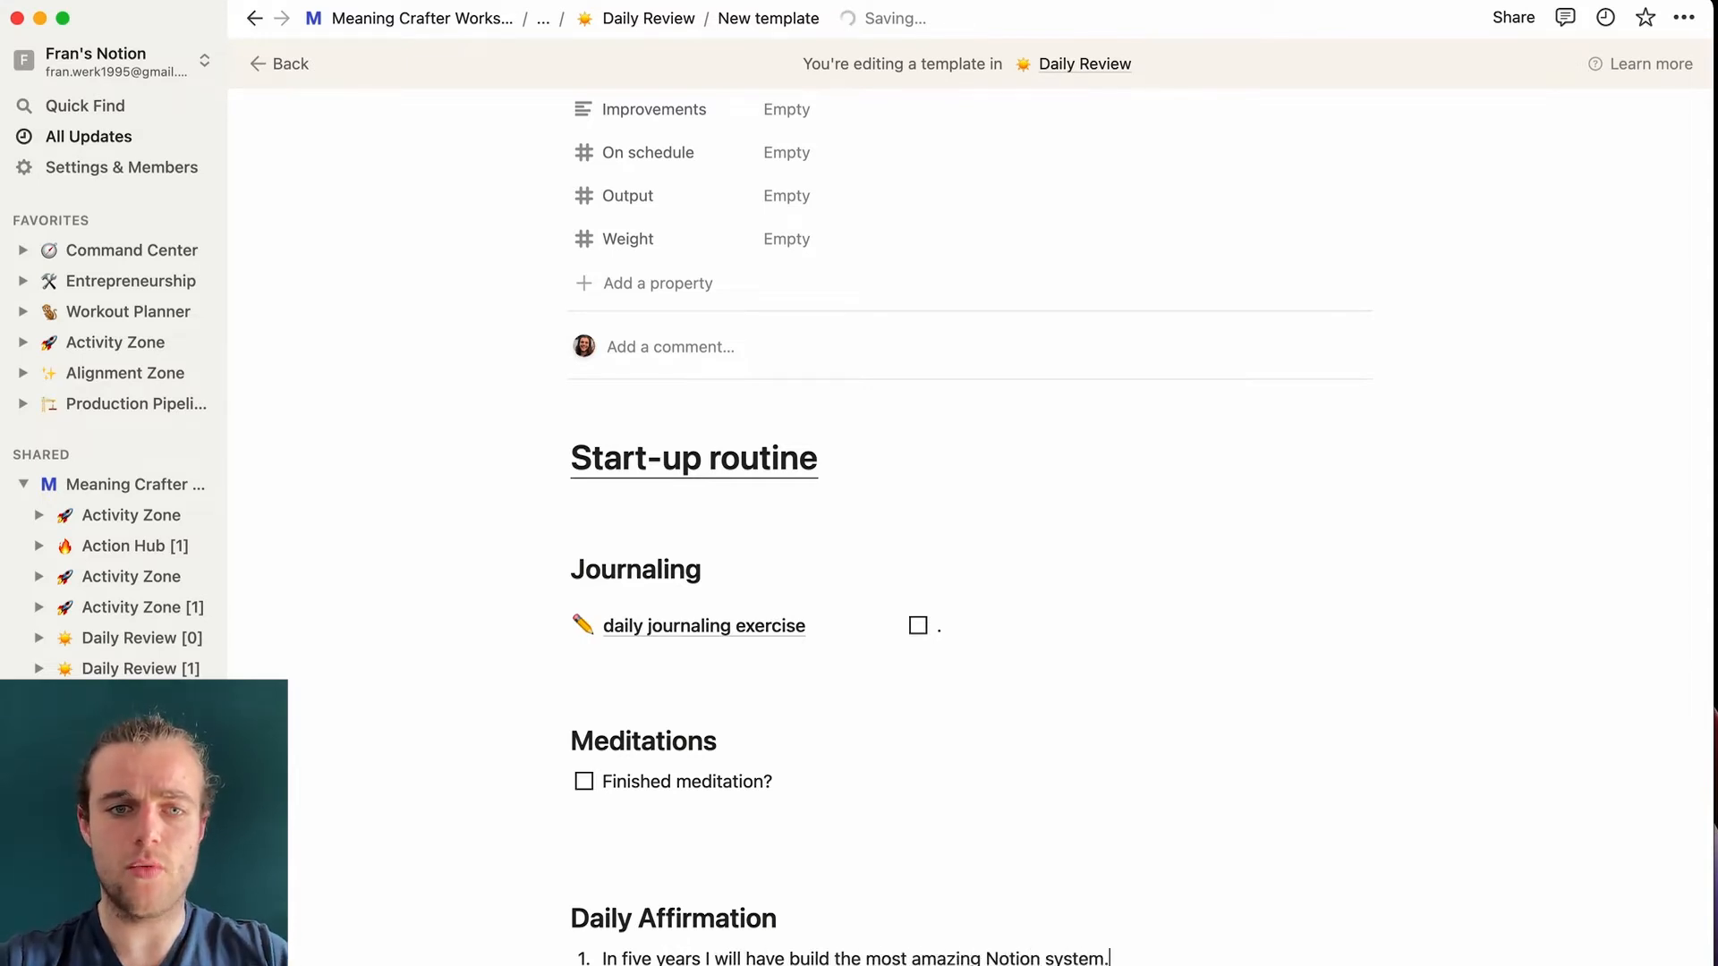
scroll(1183, 717, "down", 3)
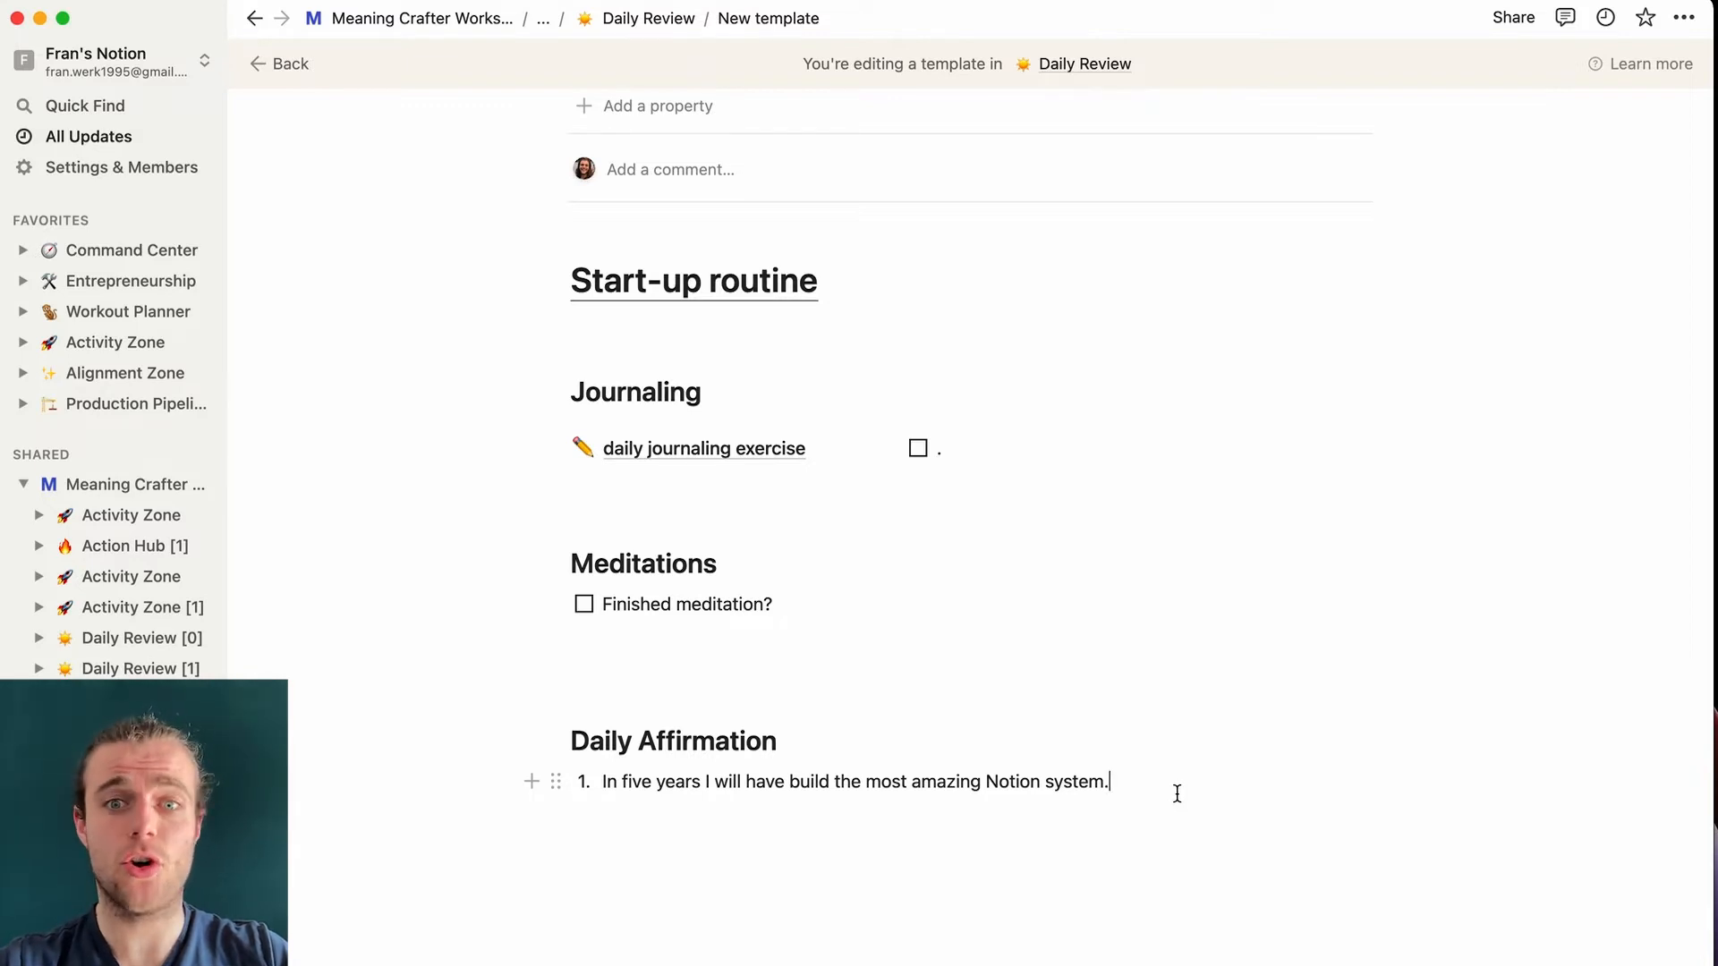
- Insert an expanded 'Today's Action Items' toggle heading 2 and type /linked inside it
key("Return")
key("Return")
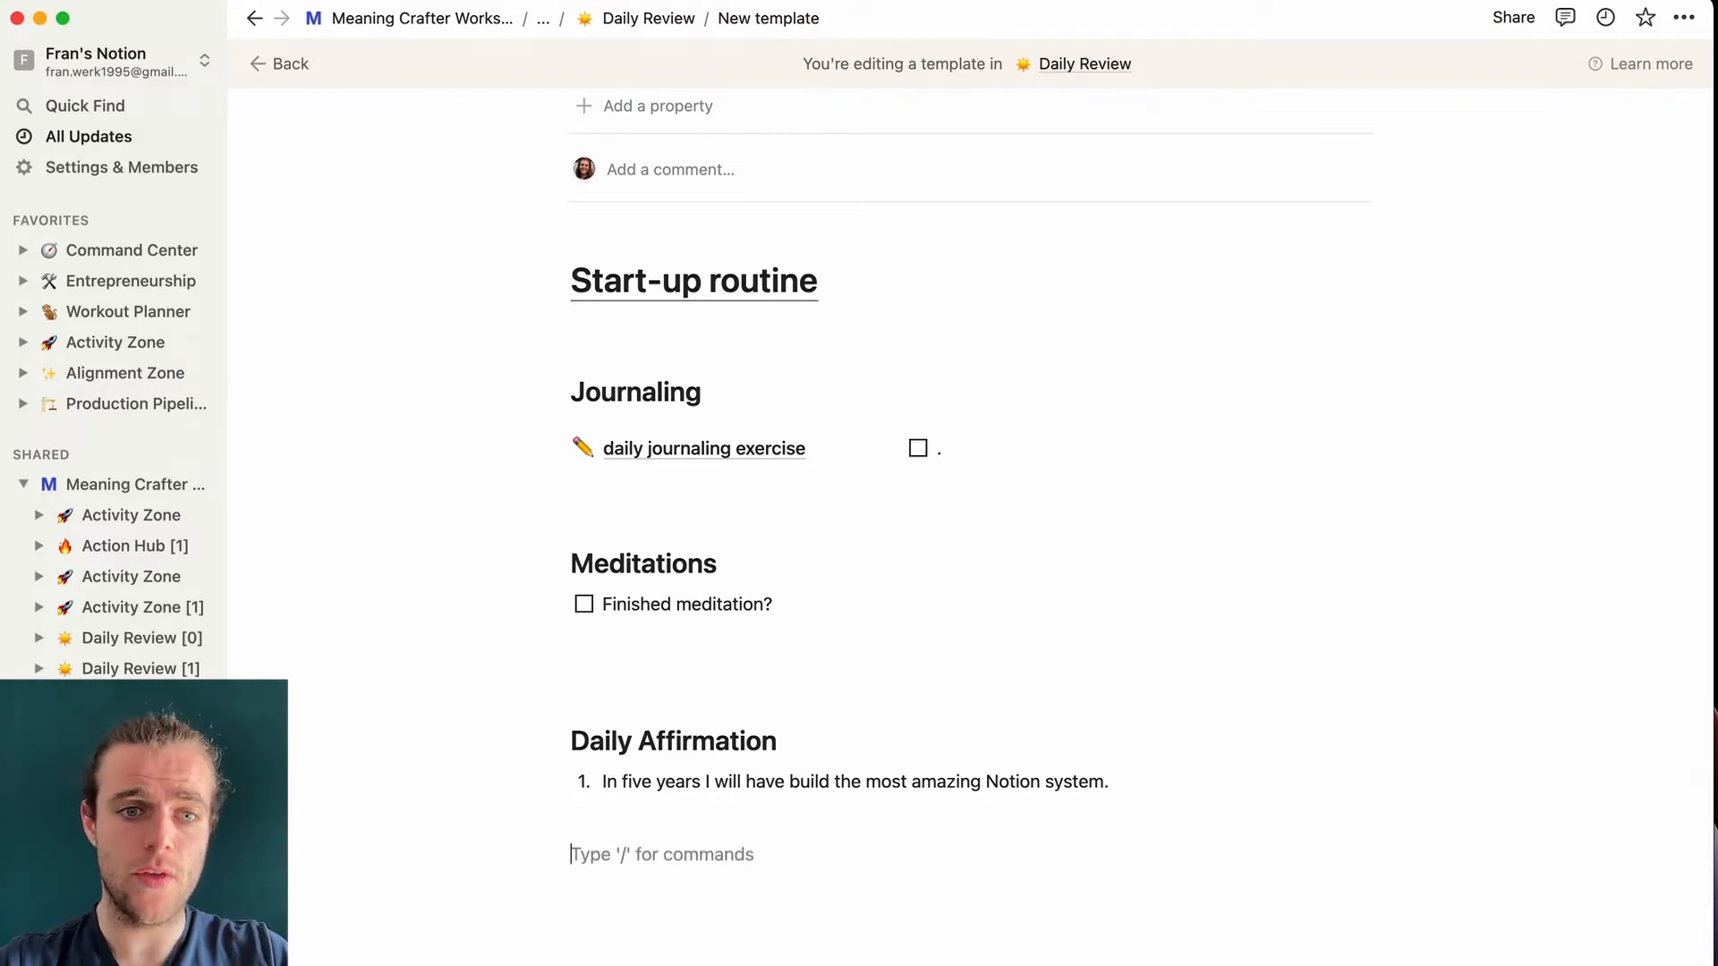
type("/toggle")
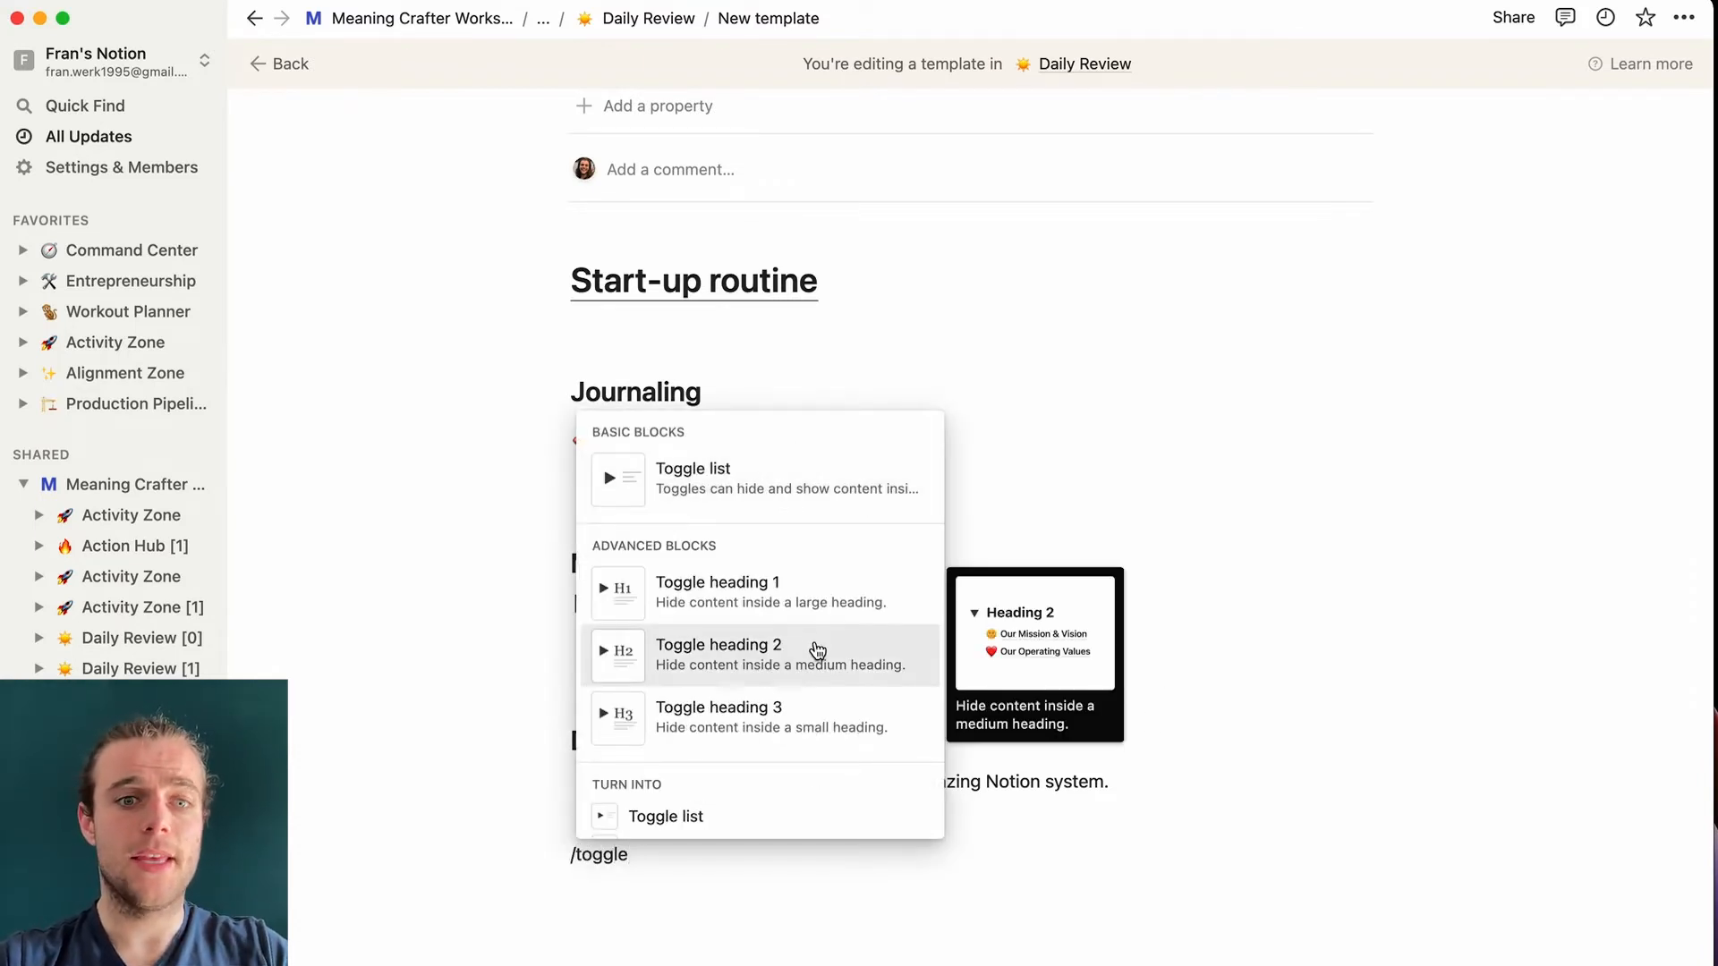
left_click(812, 652)
type("Action")
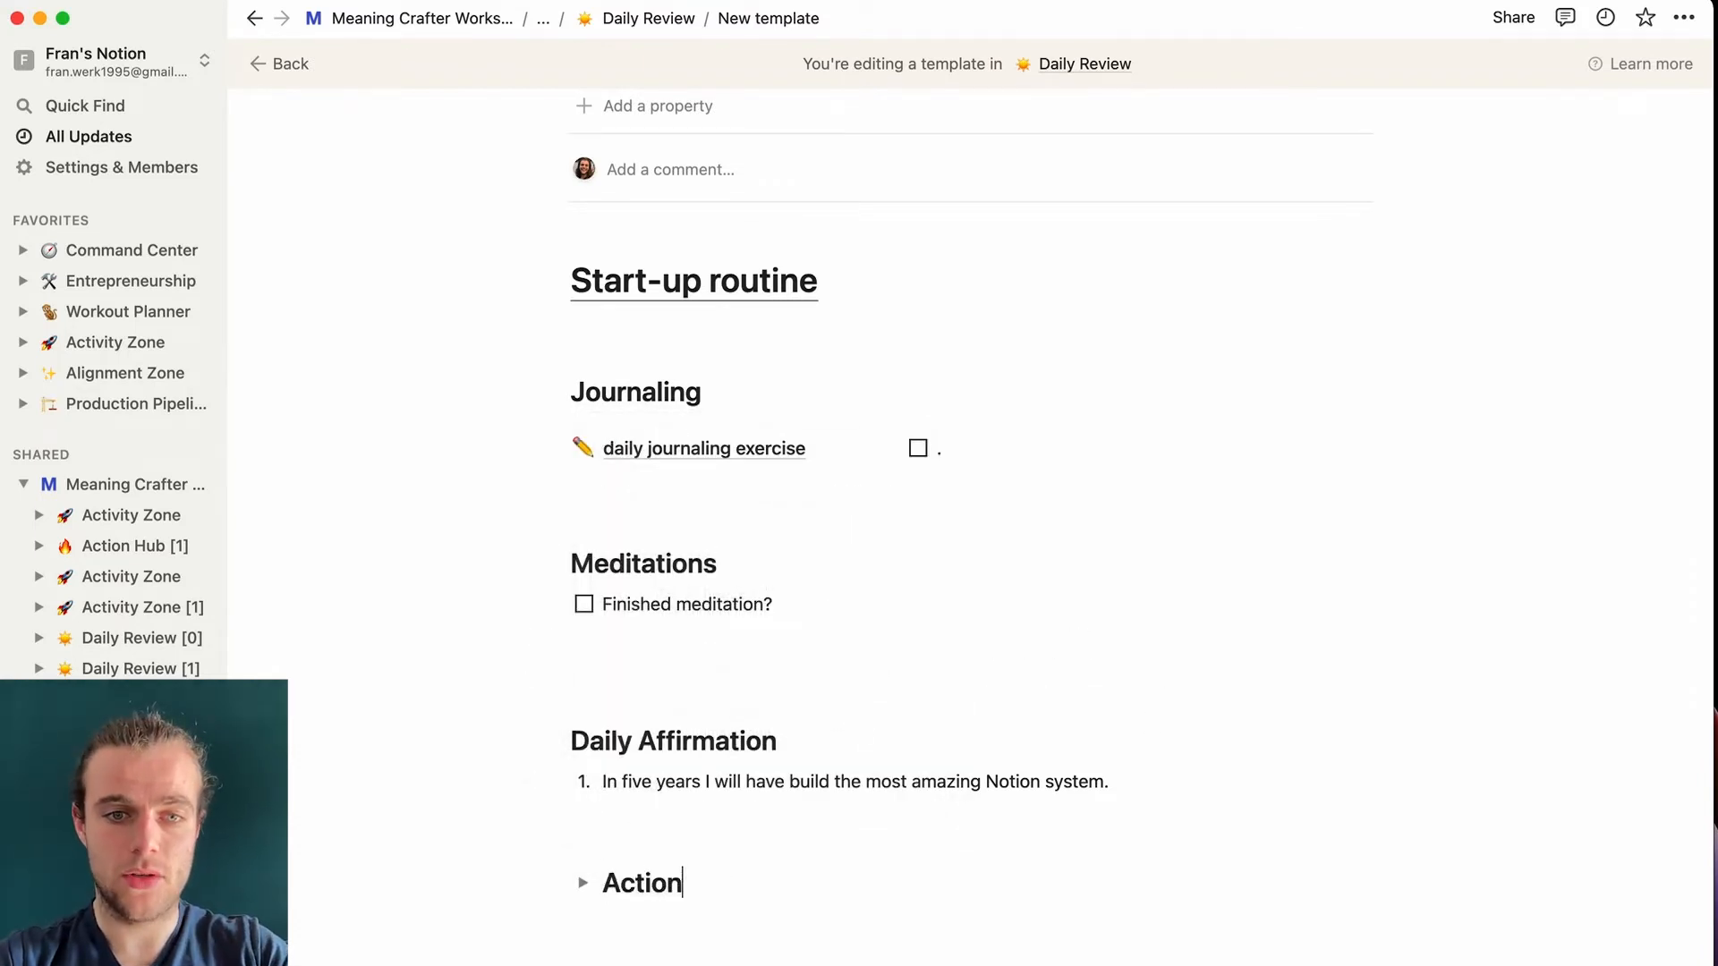
type(" Items")
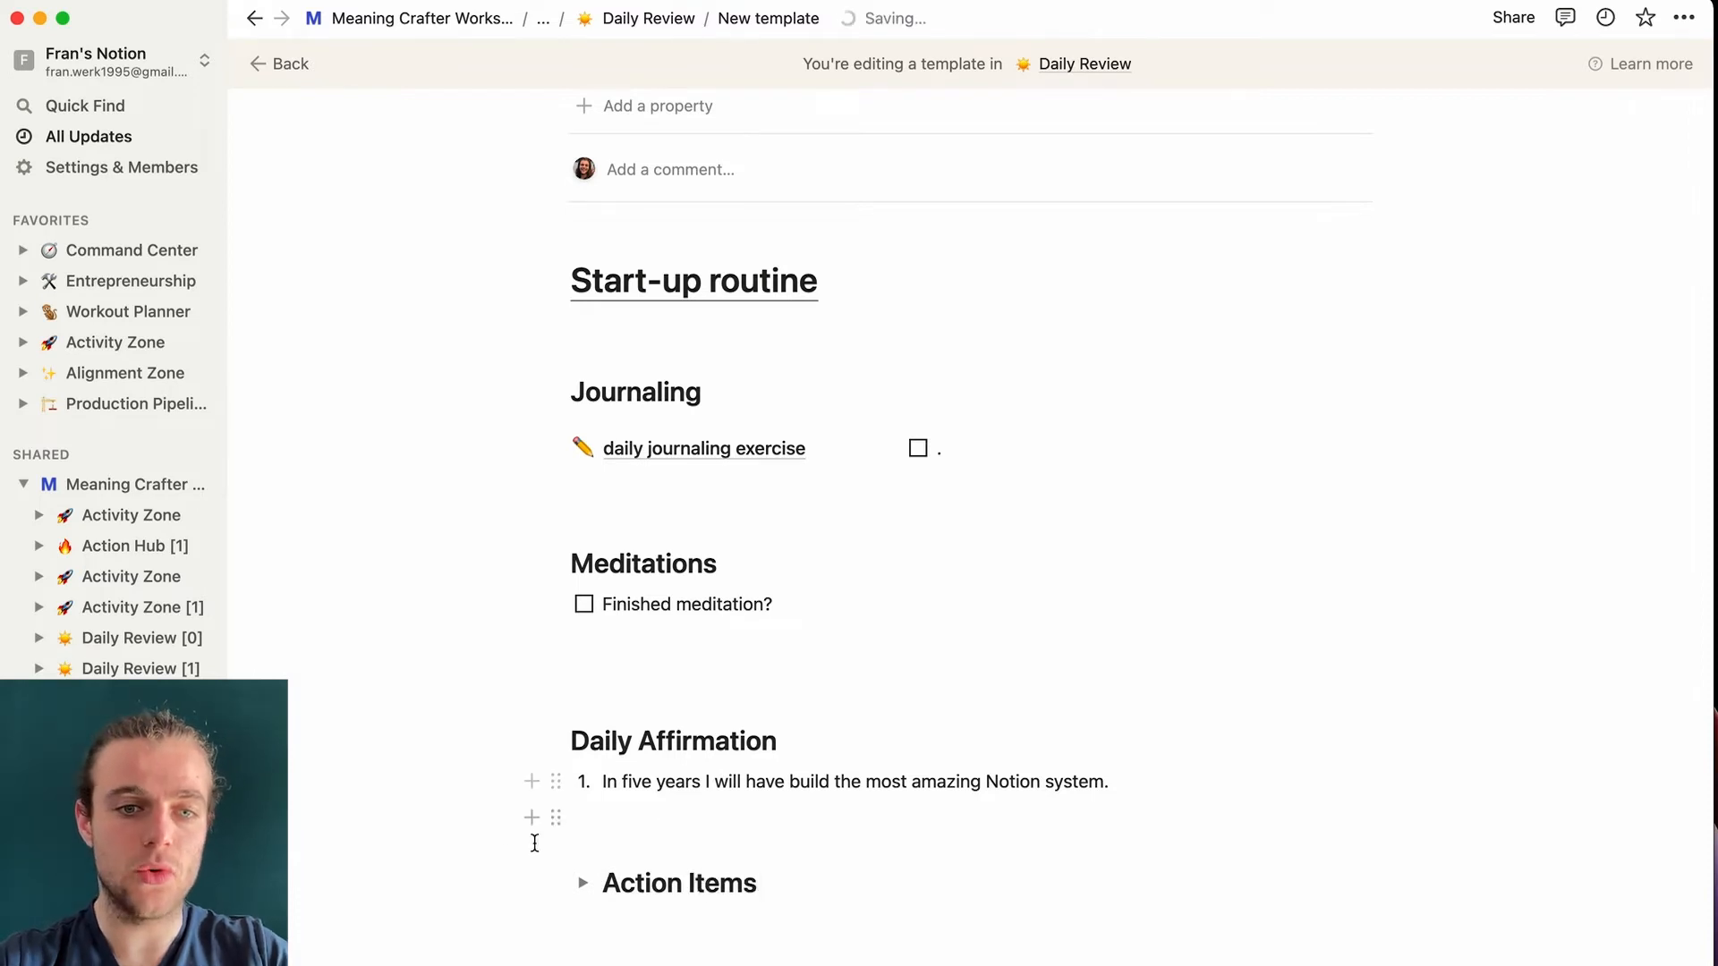
left_click(605, 884)
type("Today's")
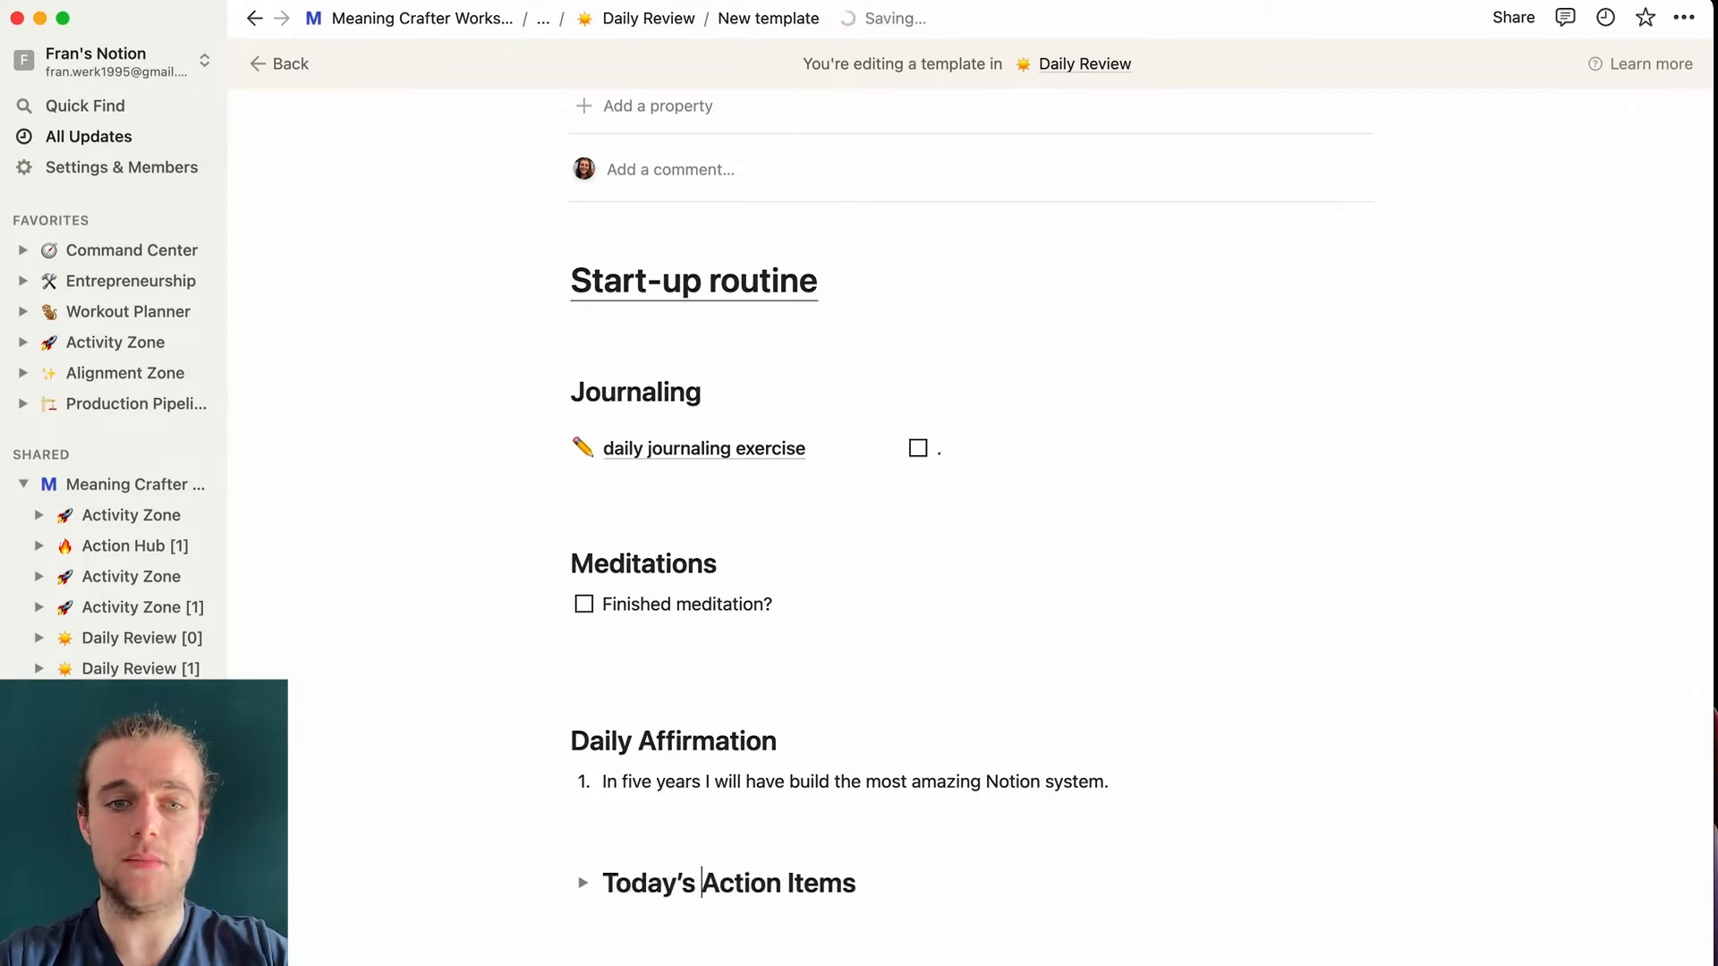
left_click(582, 883)
scroll(856, 951, "down", 3)
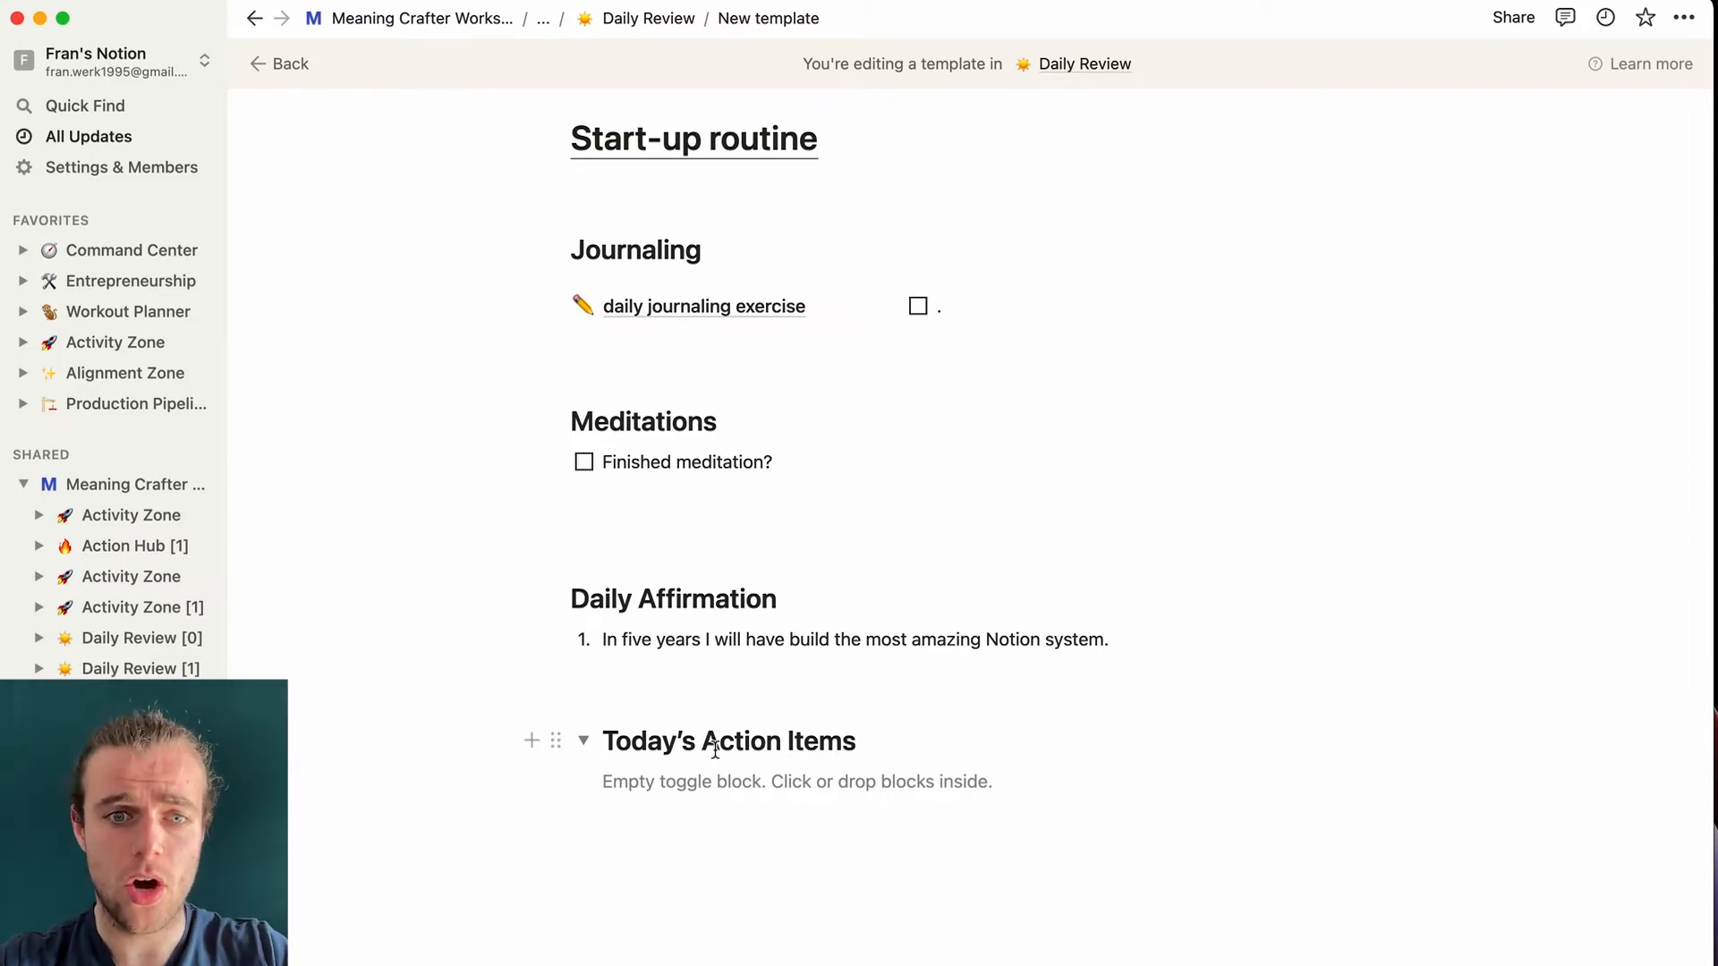
left_click(634, 781)
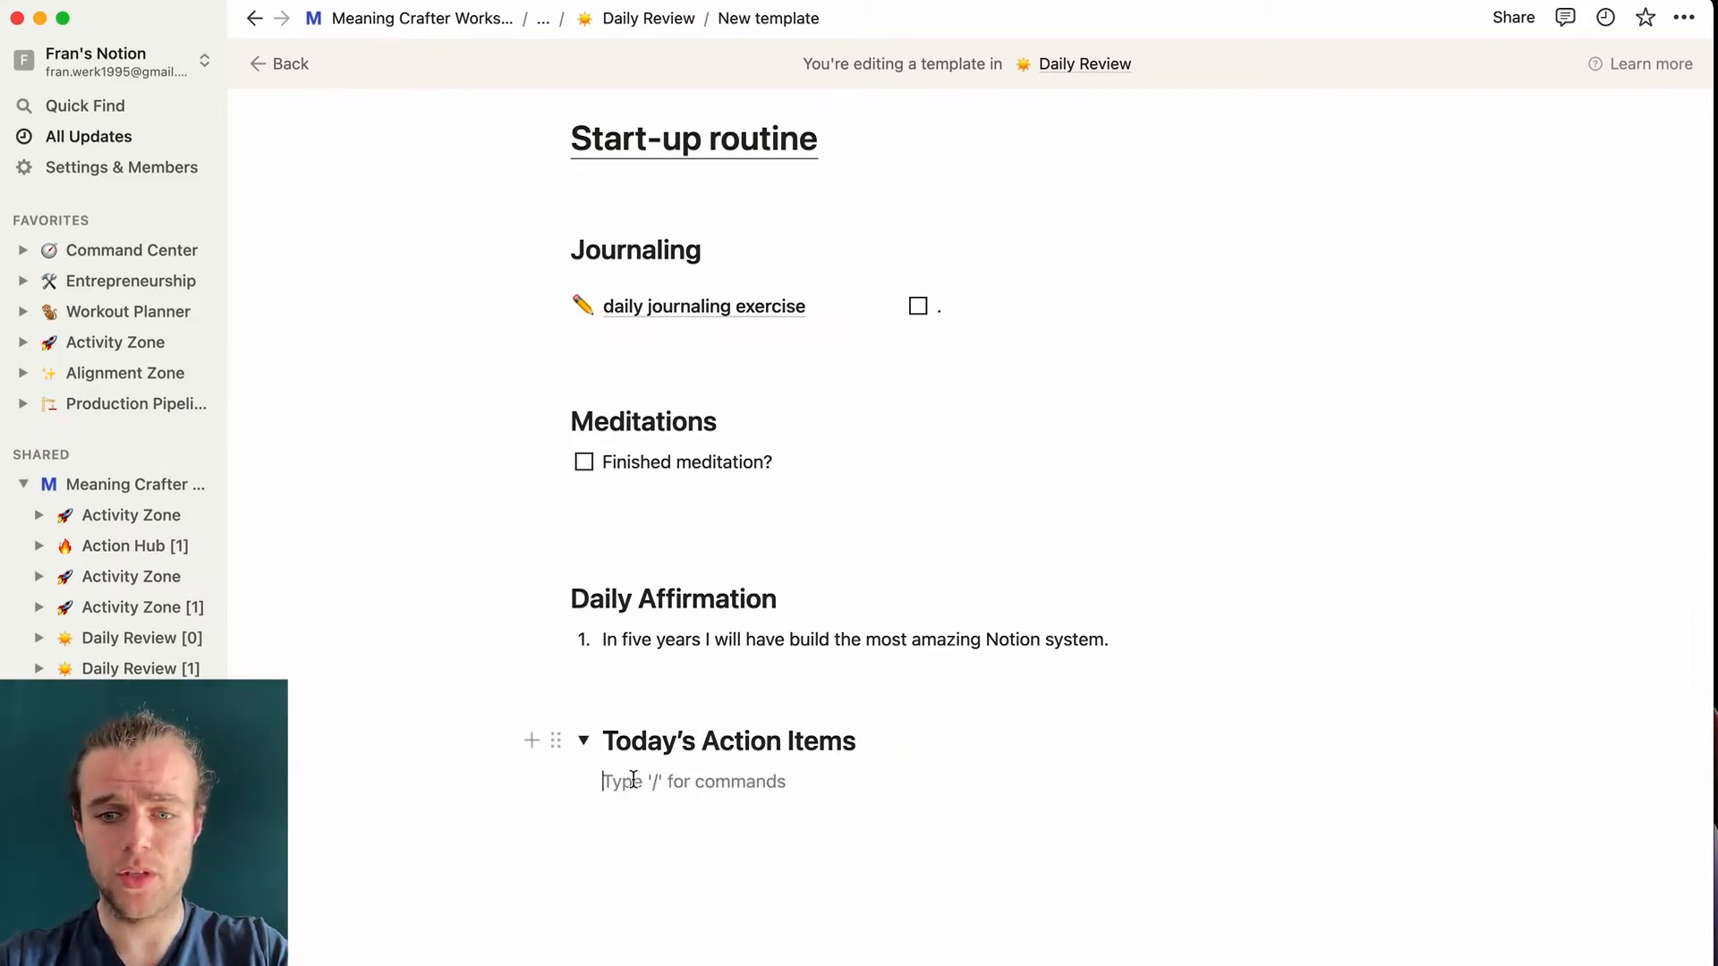
type("/linked")
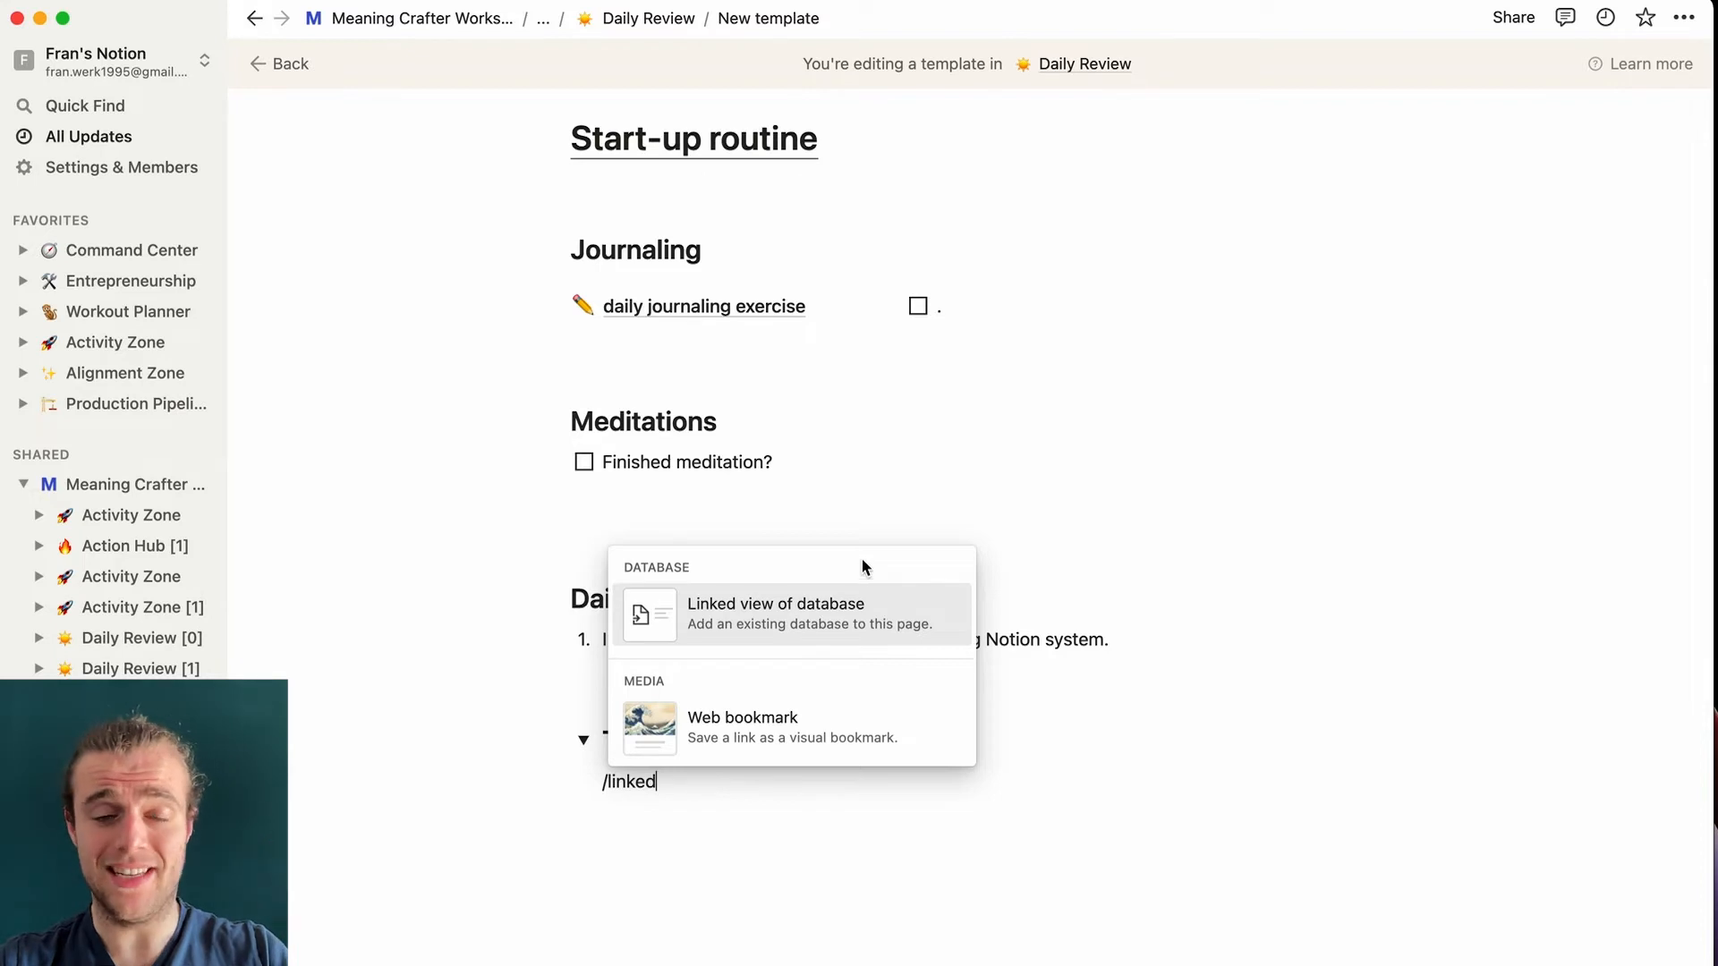
- Insert a linked view of Action Hub [0] as a new empty Table view
left_click(844, 612)
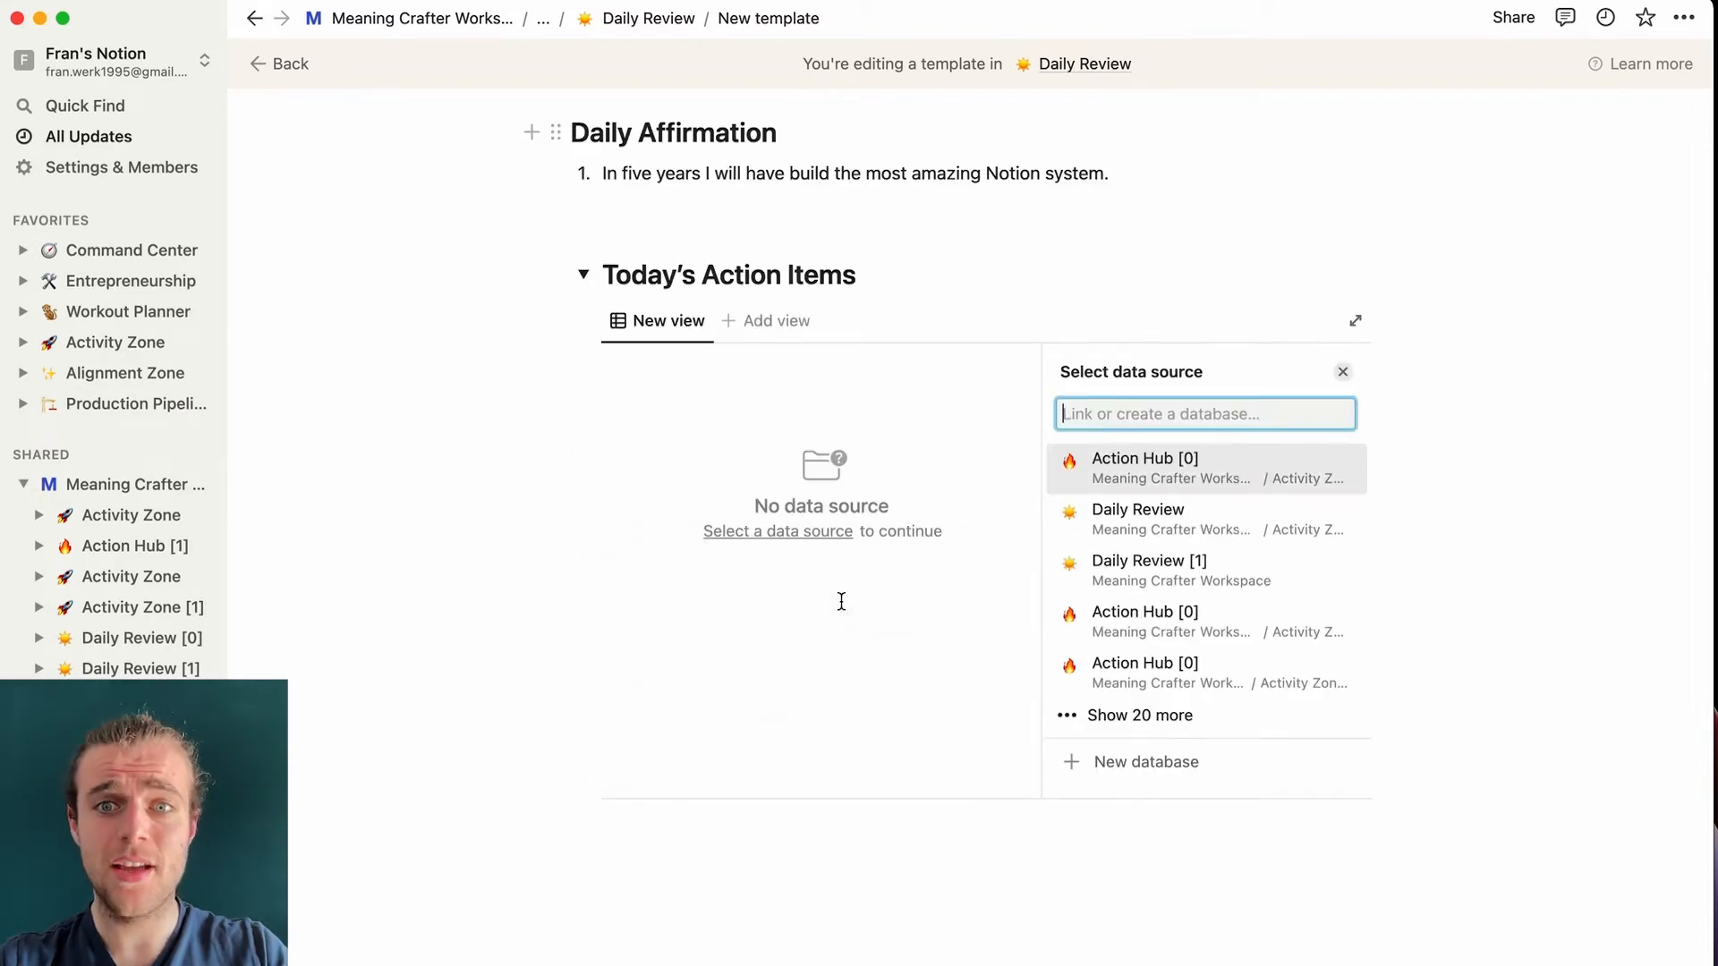
left_click(1169, 474)
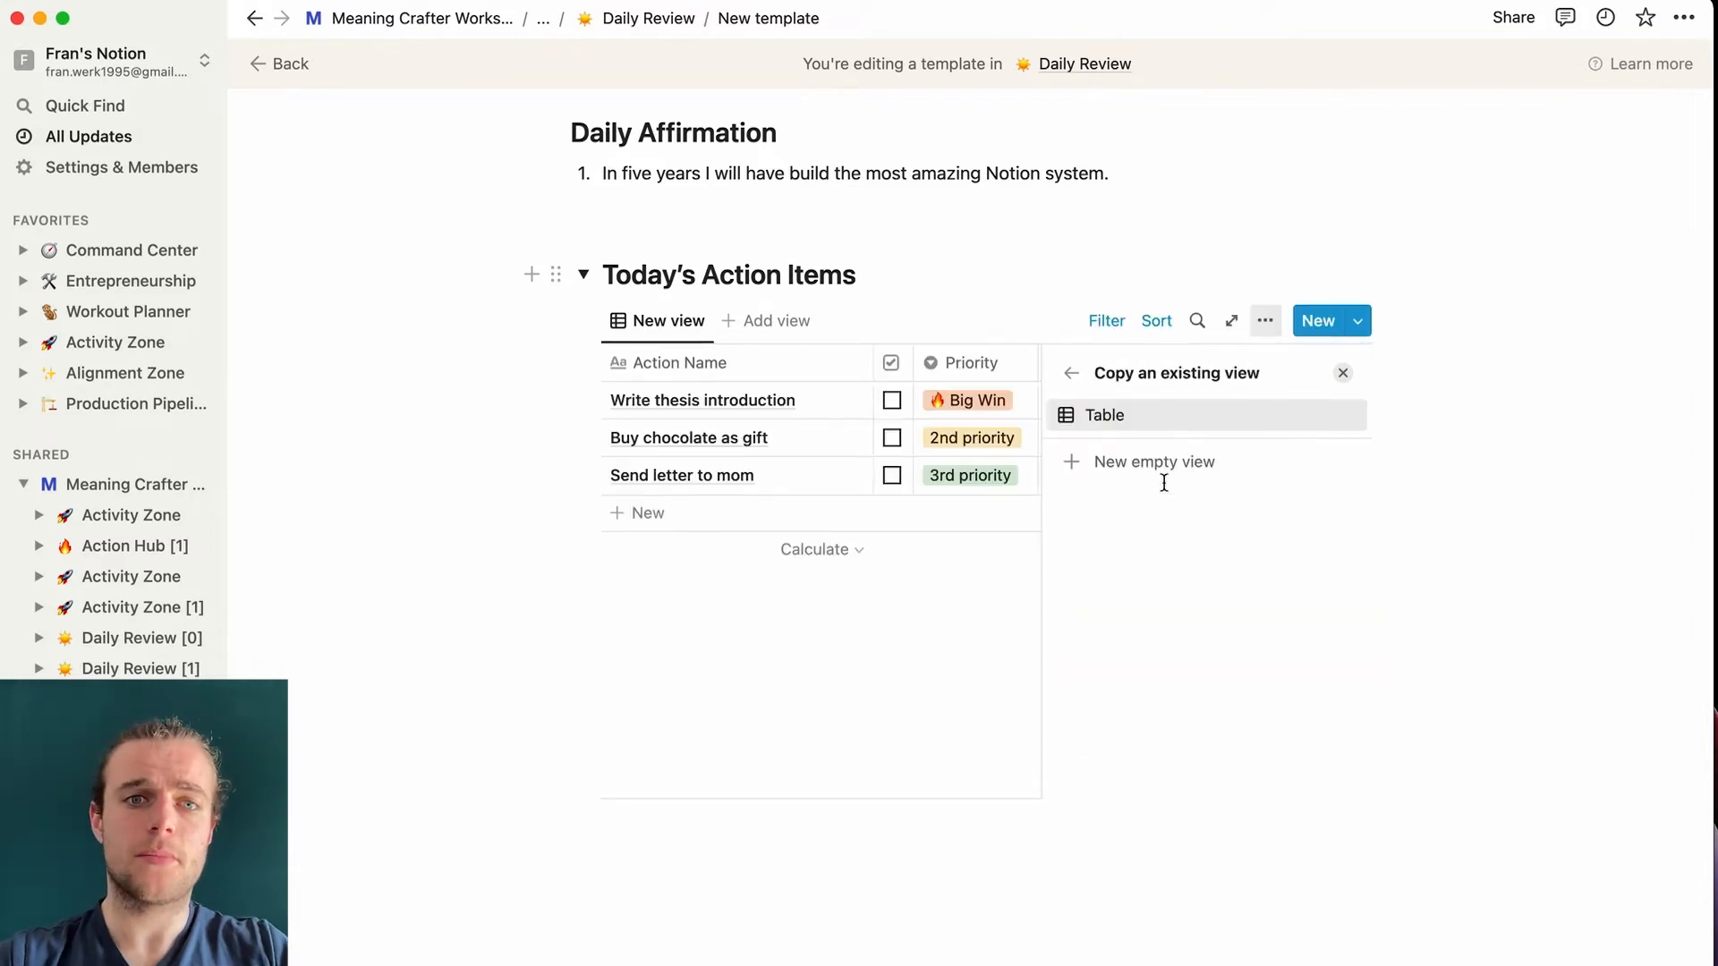
left_click(1226, 463)
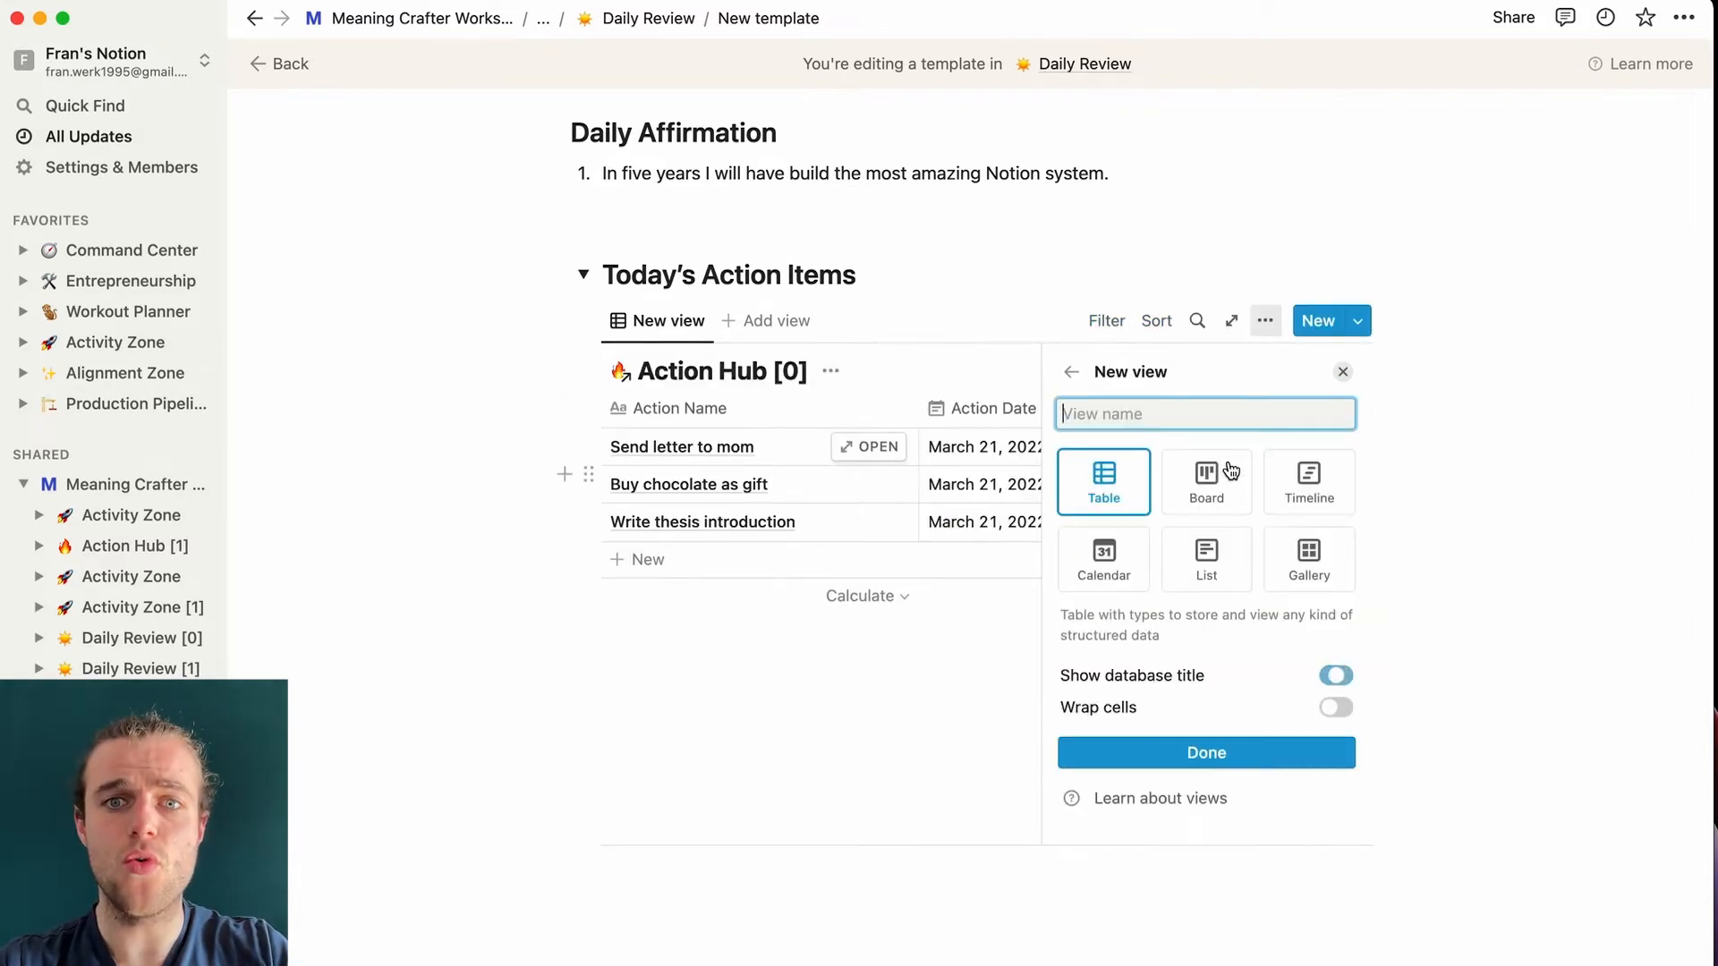
left_click(1343, 372)
scroll(1136, 693, "down", 1)
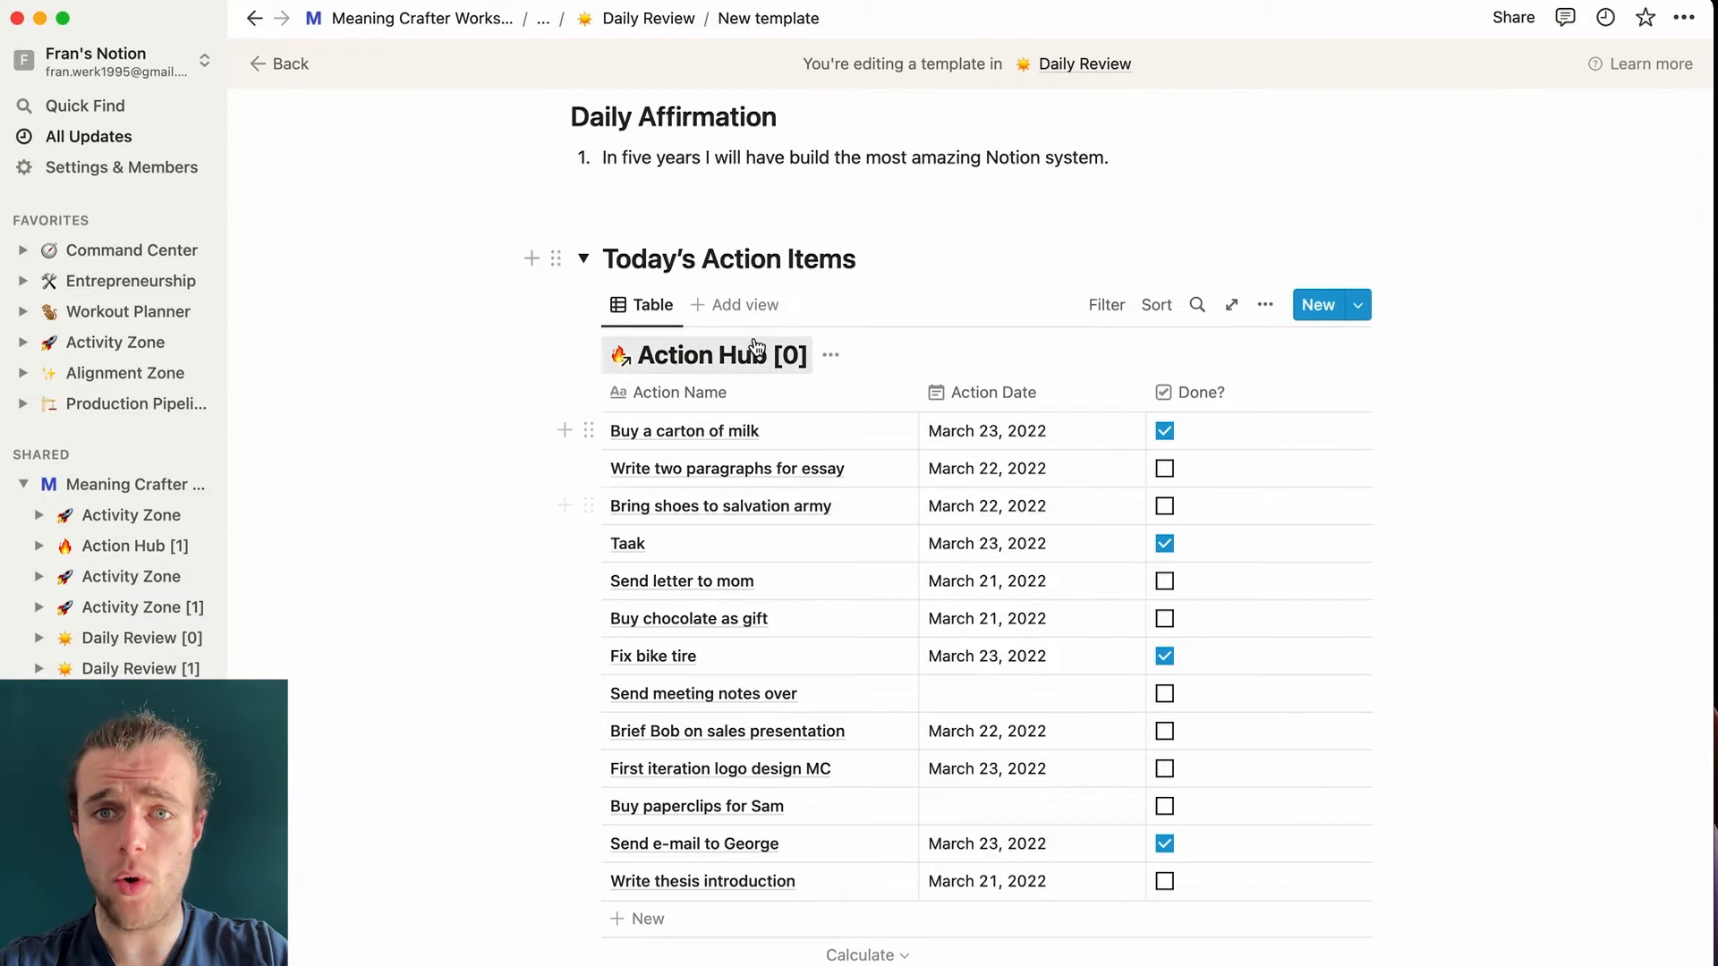
- Filter the table to Action Date is Today and Done? is Unchecked
left_click(1106, 304)
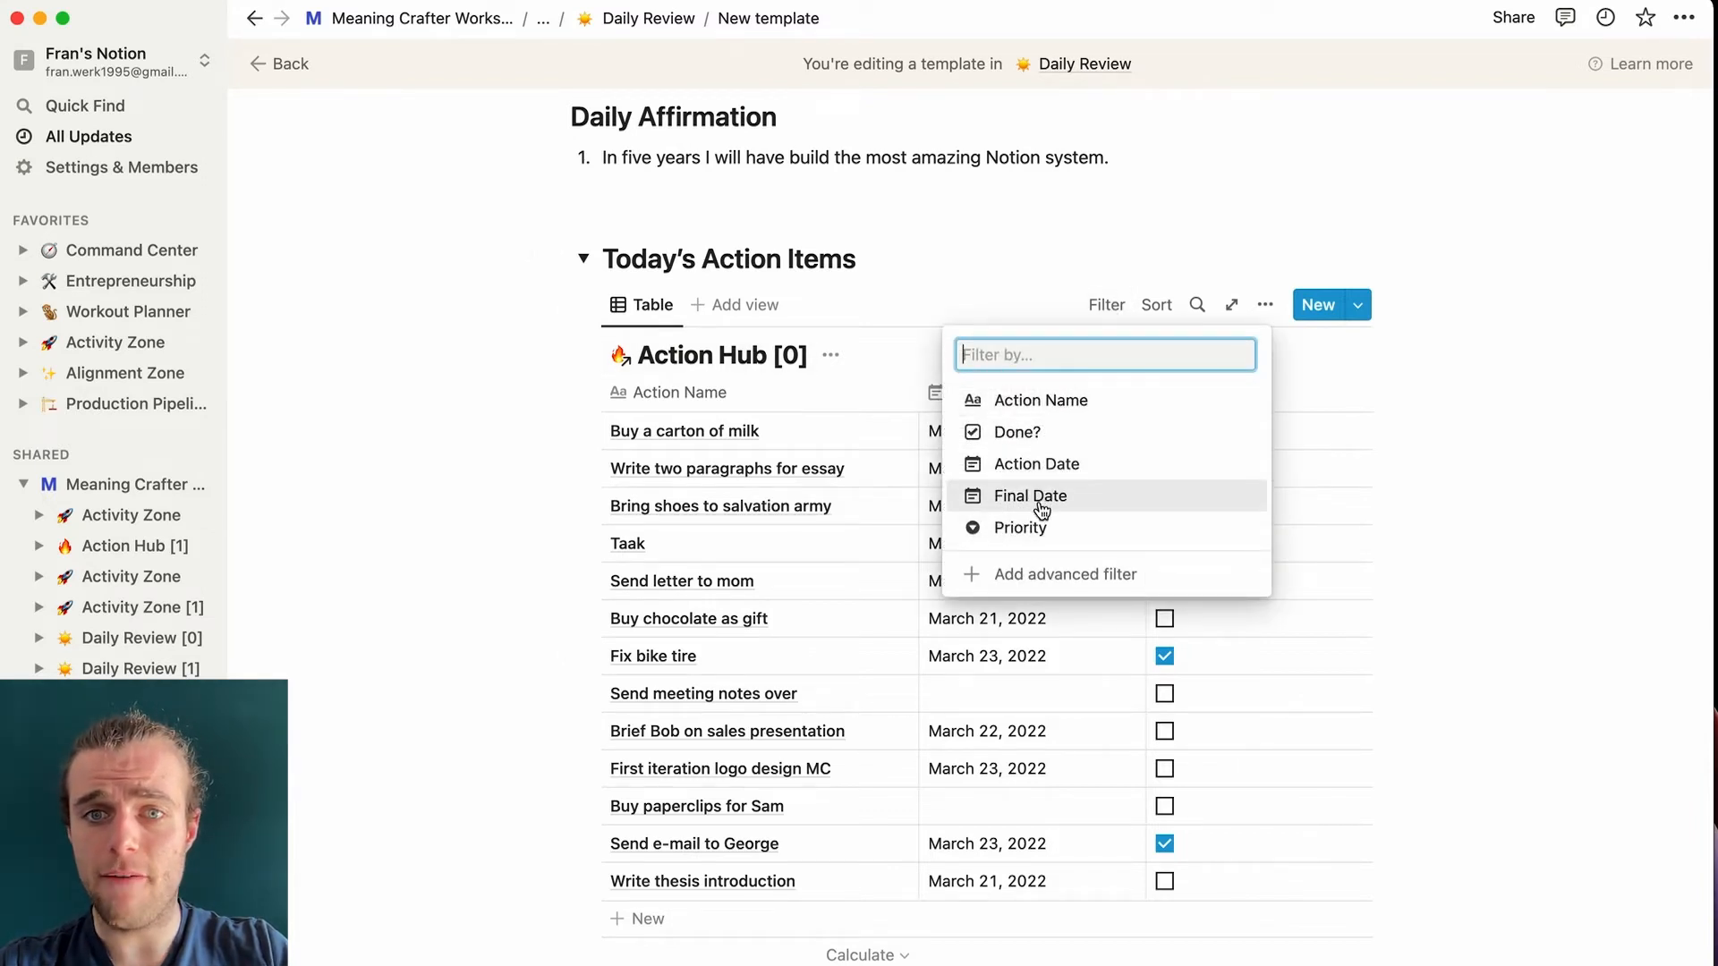
left_click(1045, 465)
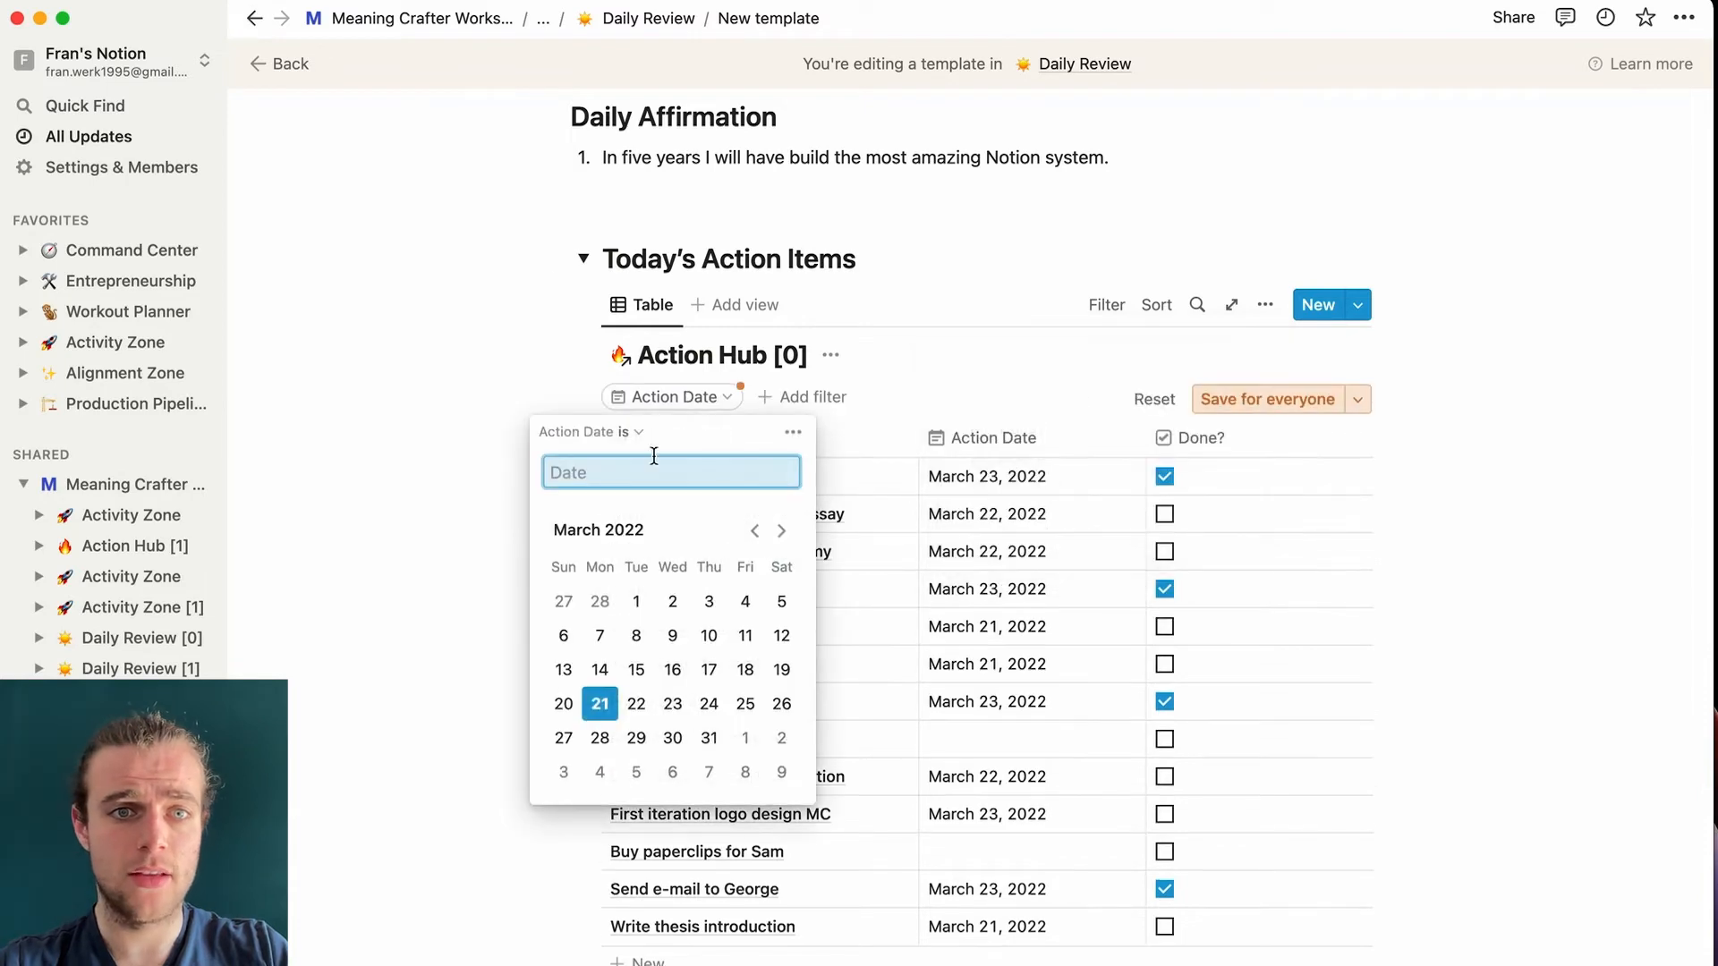
left_click(599, 471)
left_click(598, 543)
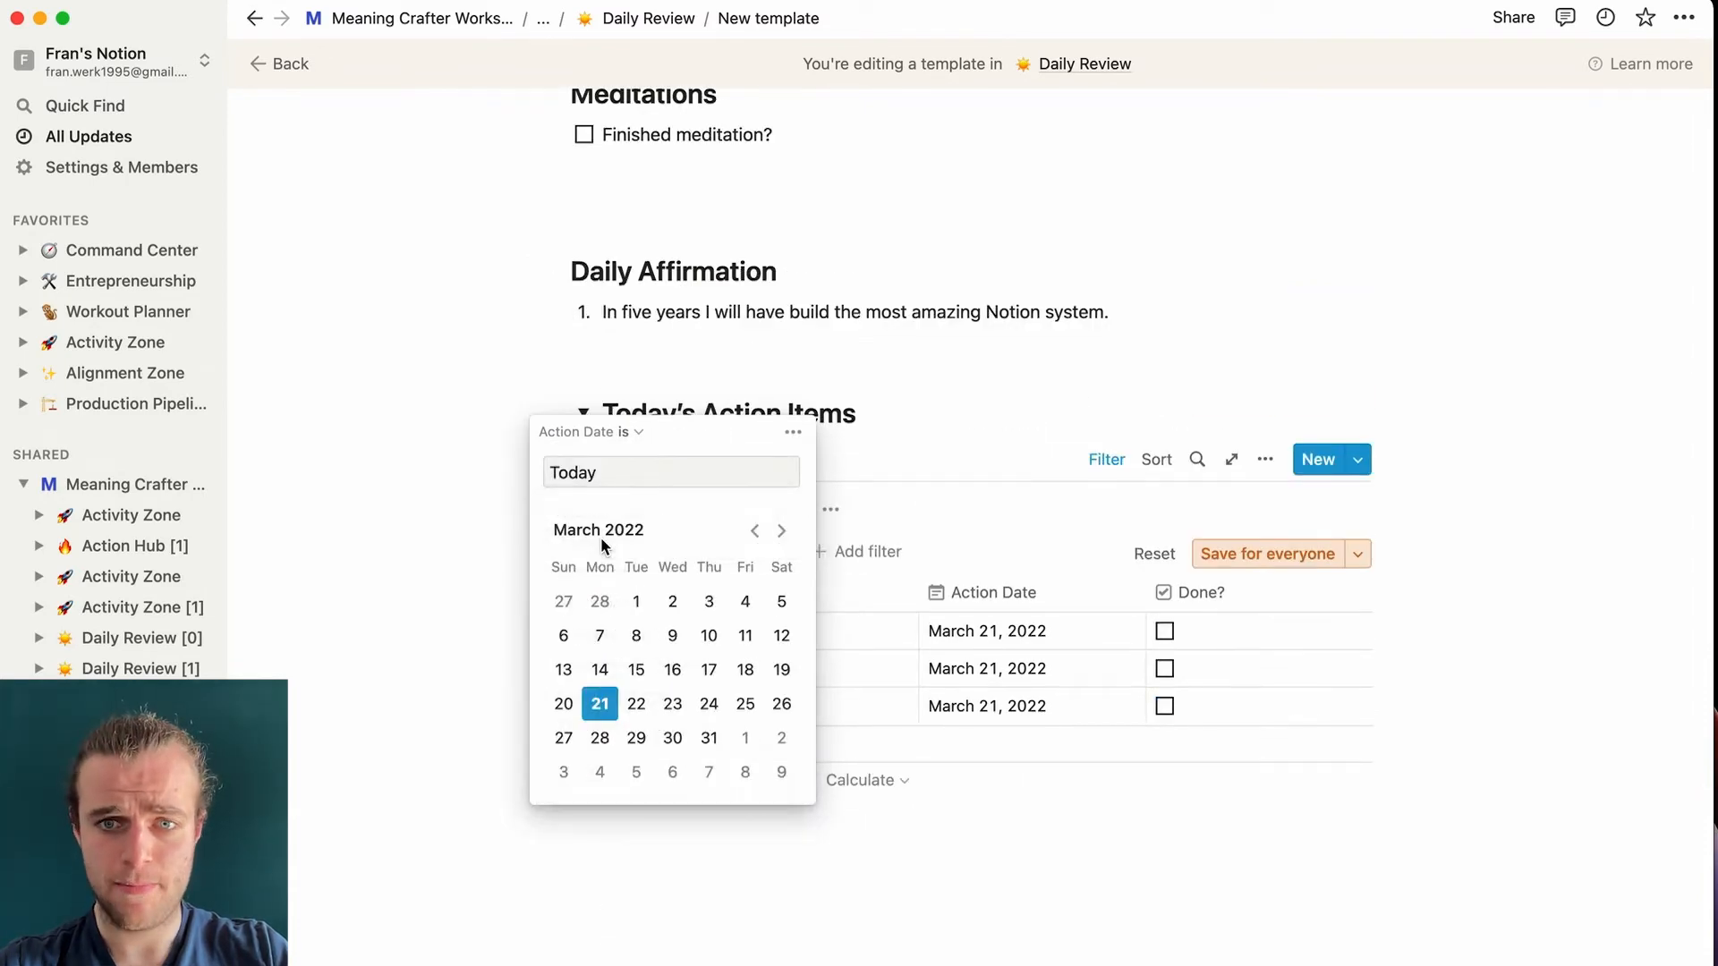
left_click(453, 405)
left_click(1117, 435)
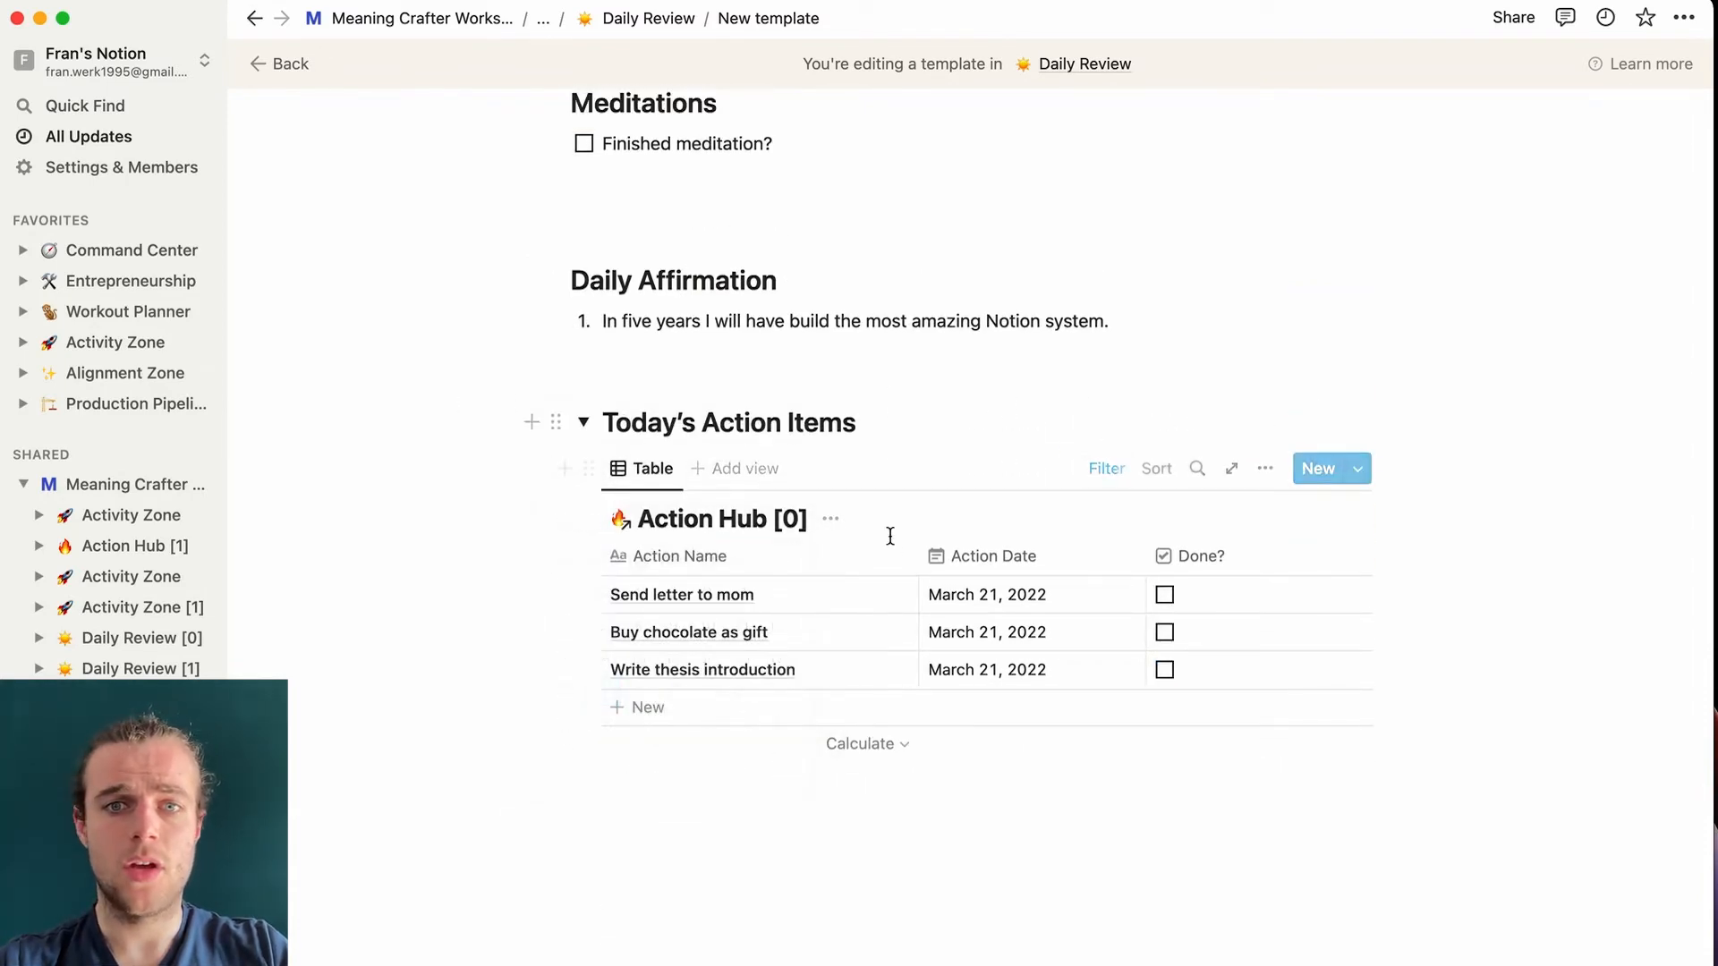
left_click(1104, 468)
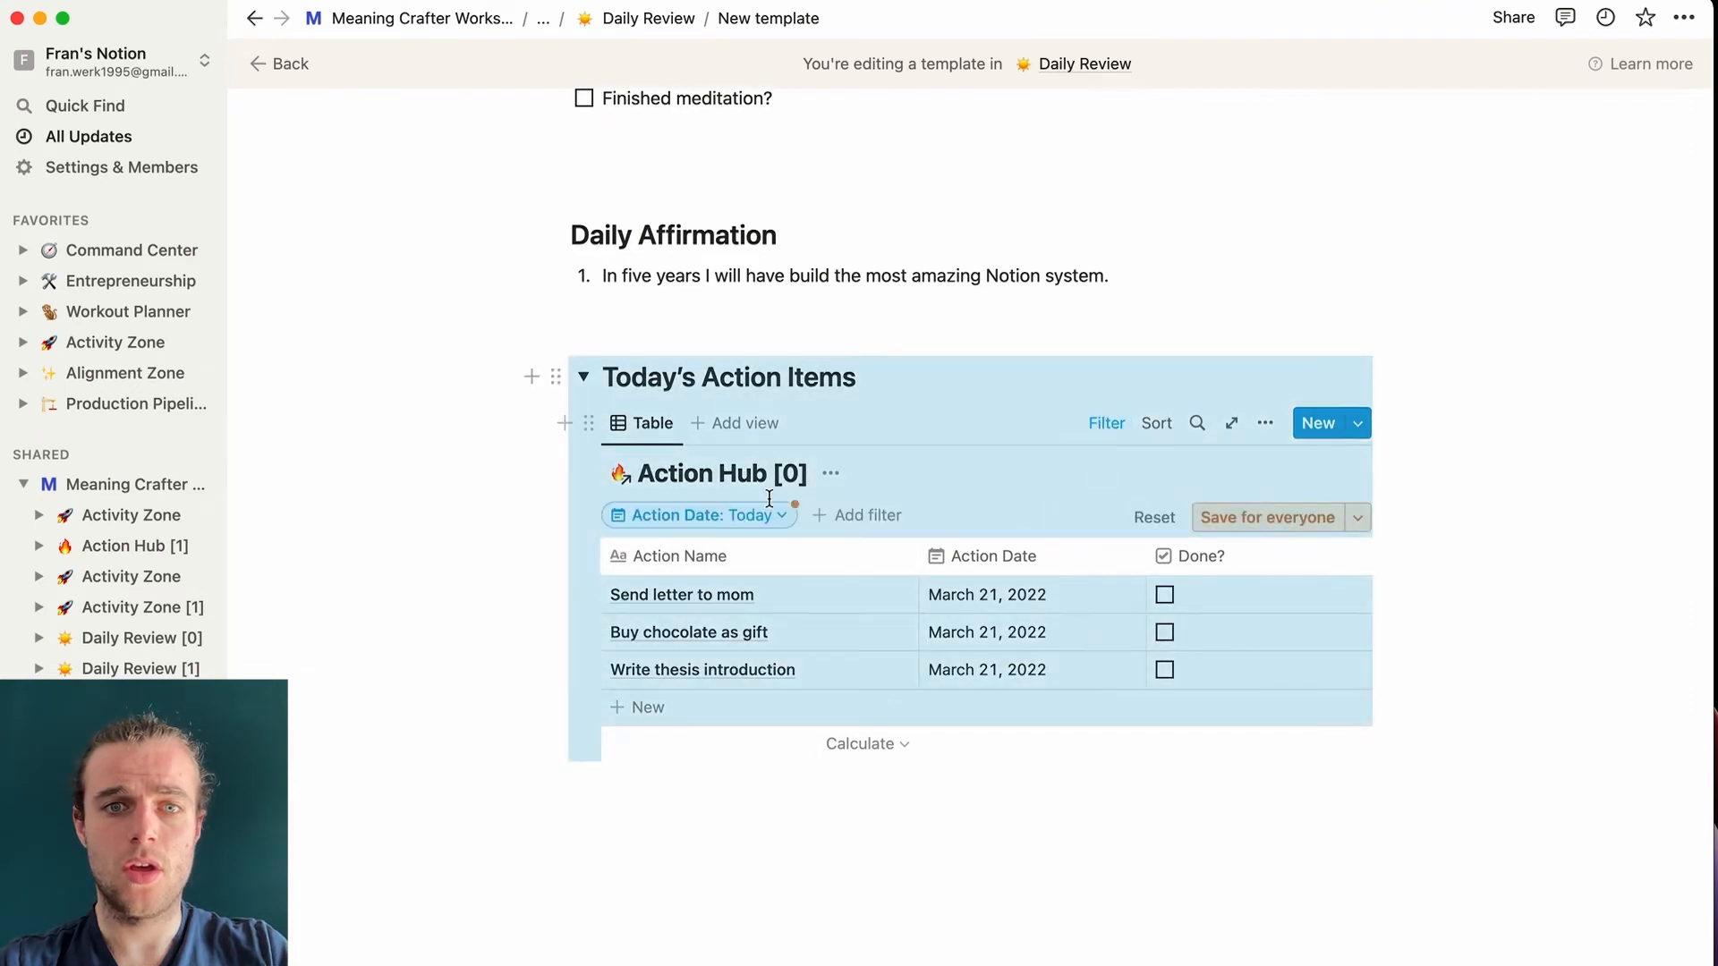
left_click(818, 516)
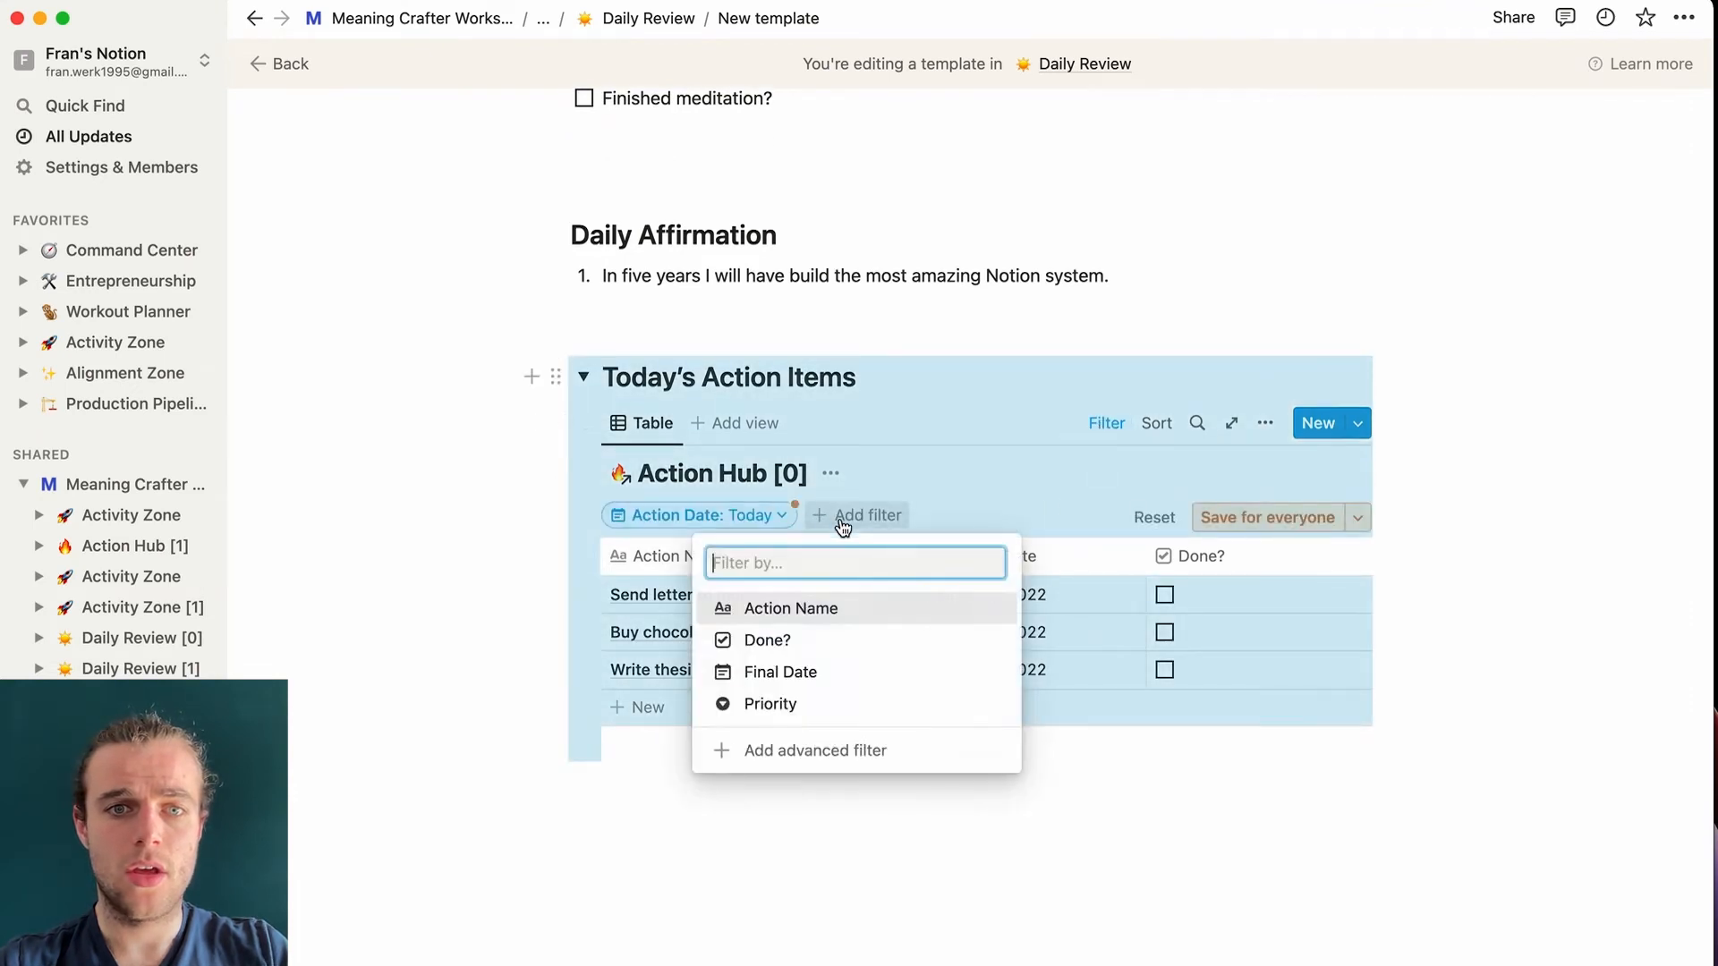
left_click(810, 640)
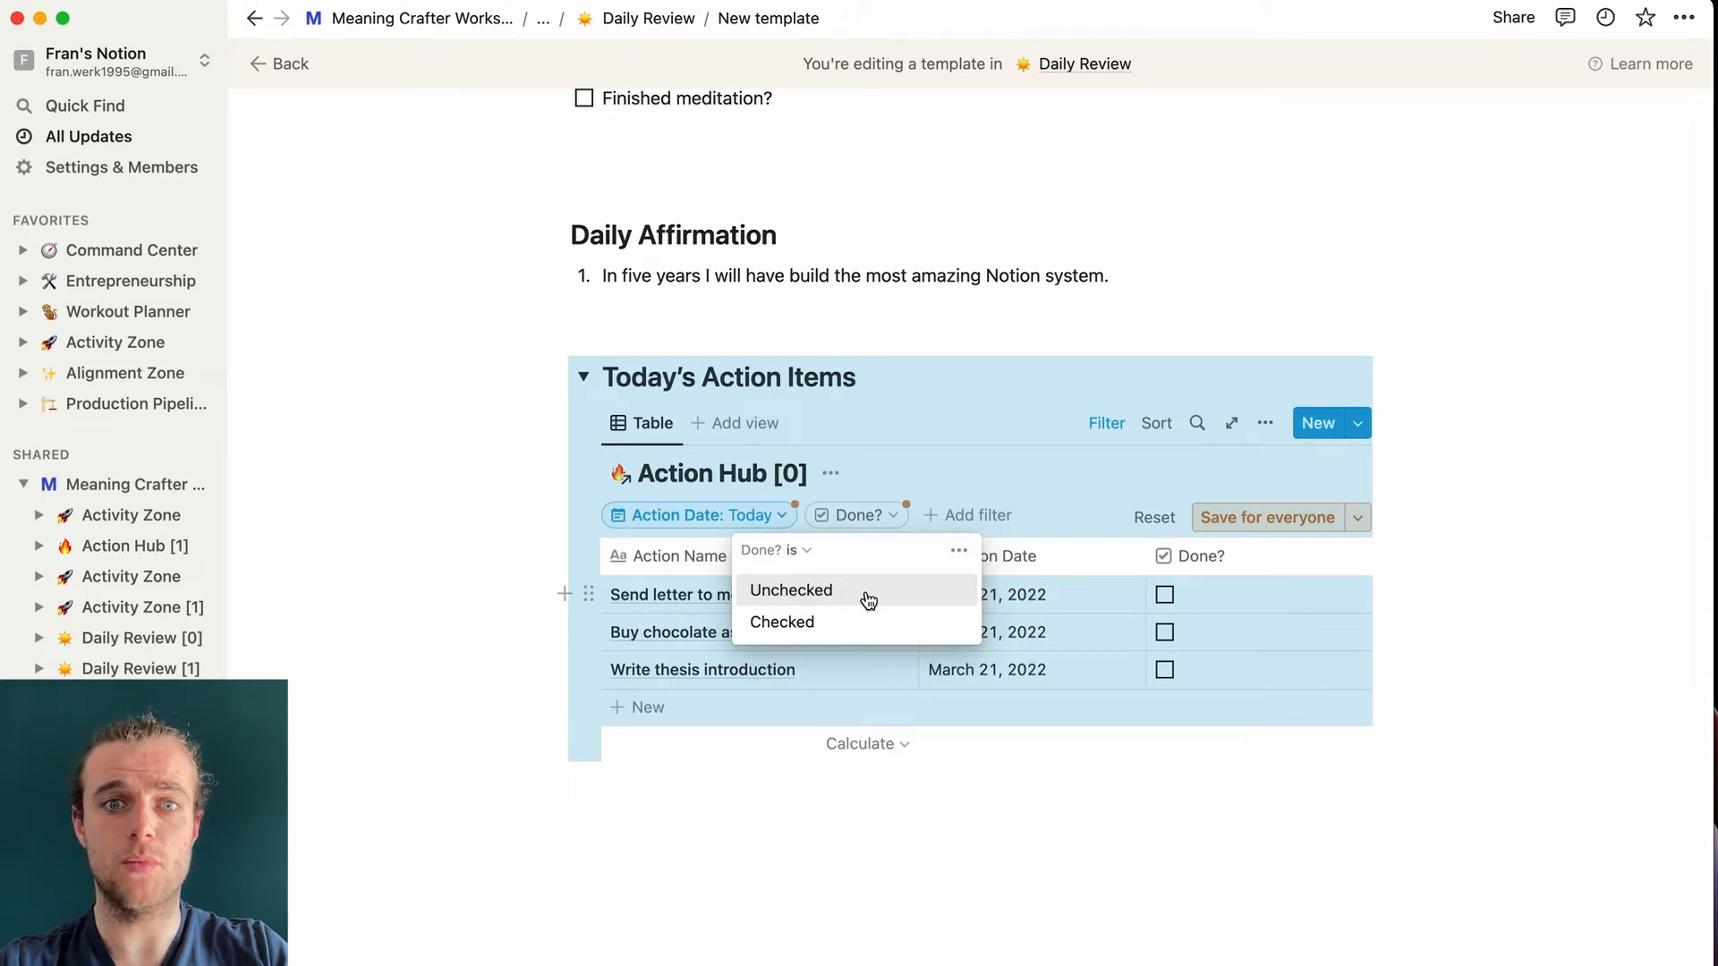
left_click(866, 594)
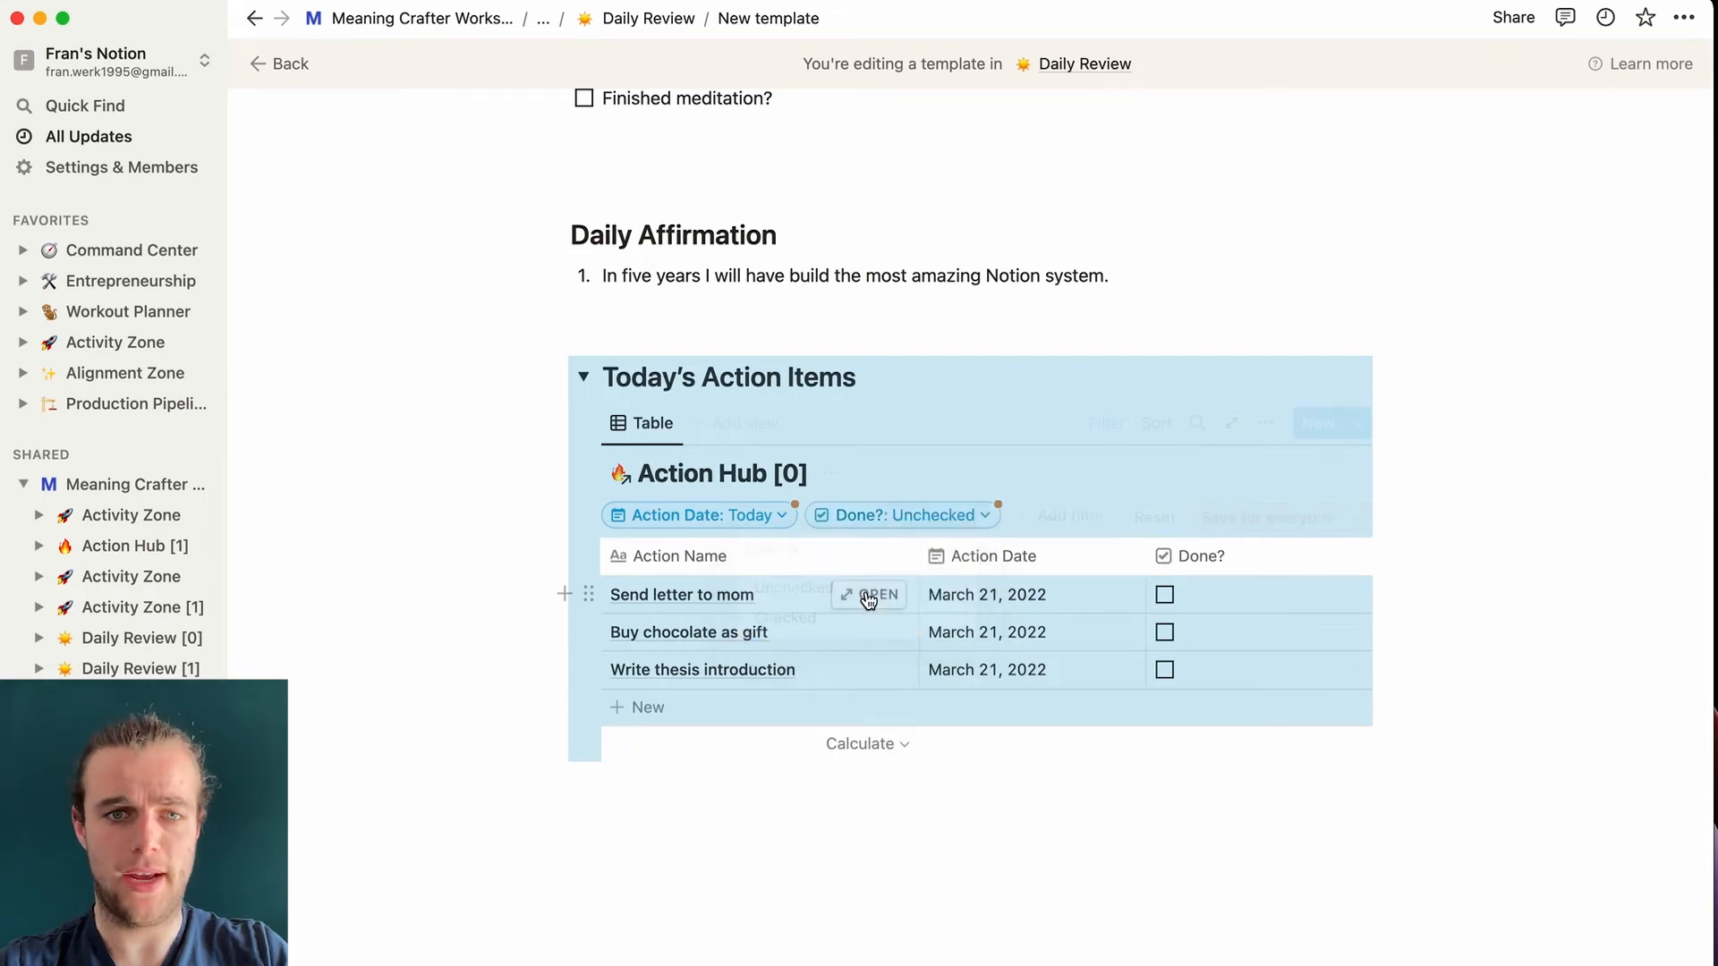
left_click(503, 535)
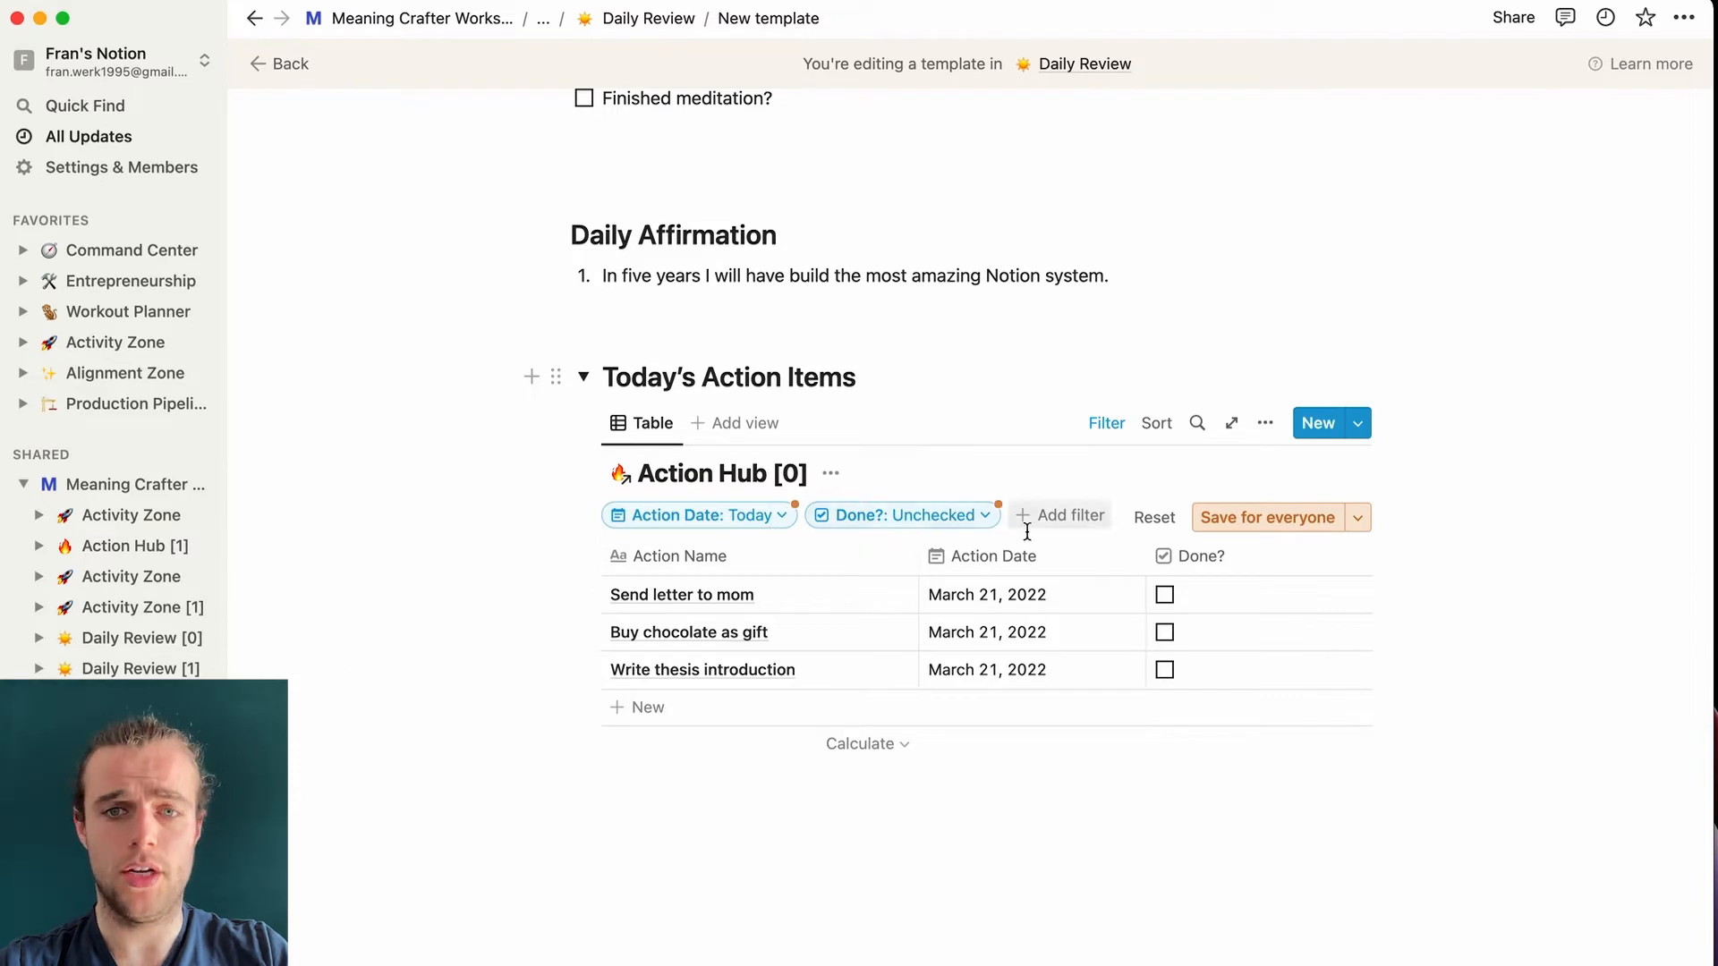
left_click(637, 432)
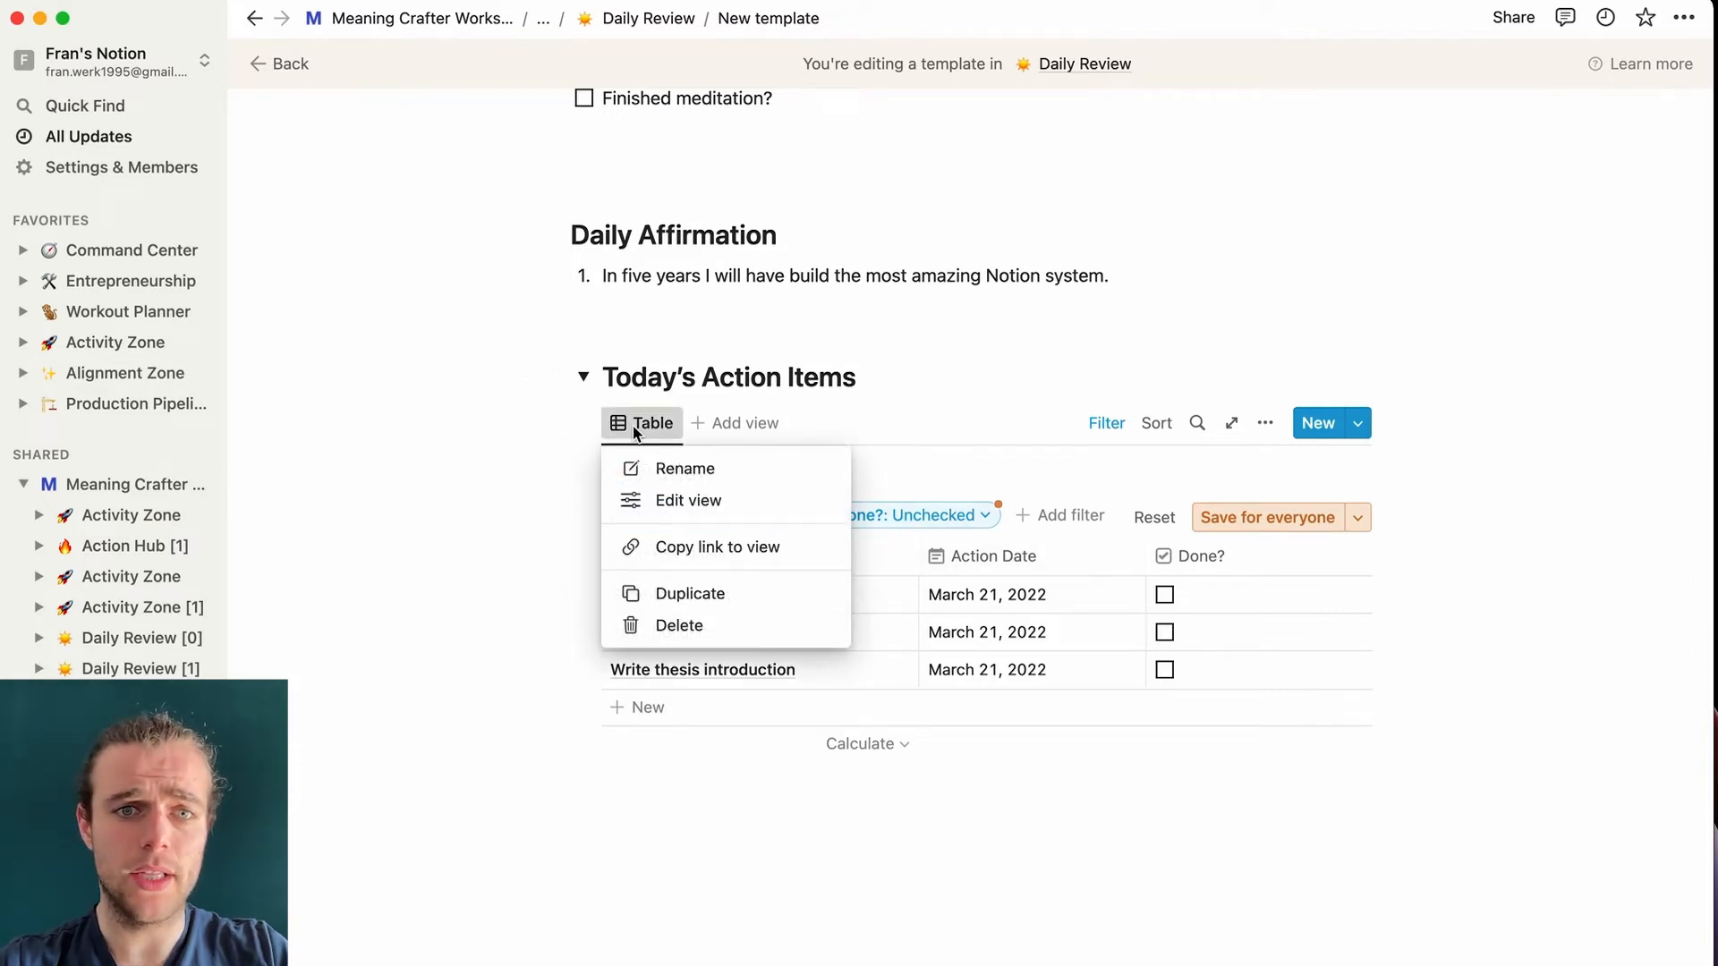
- Duplicate the Table view and switch the copy to a List layout
left_click(723, 602)
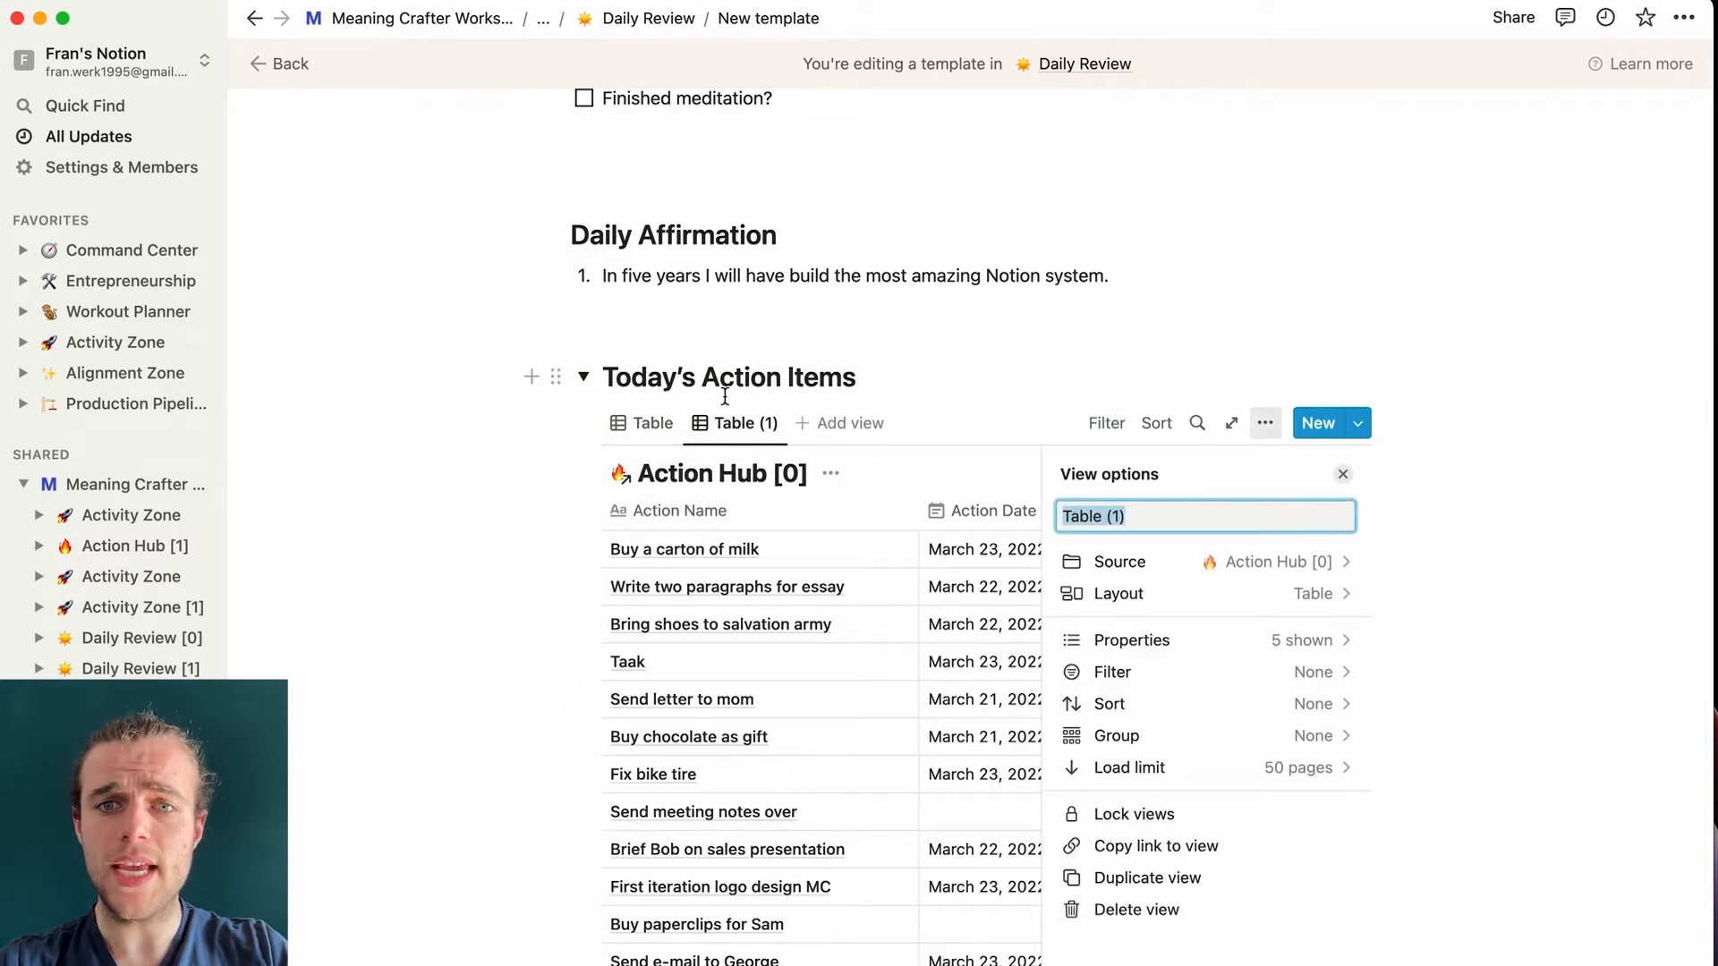
left_click(1342, 608)
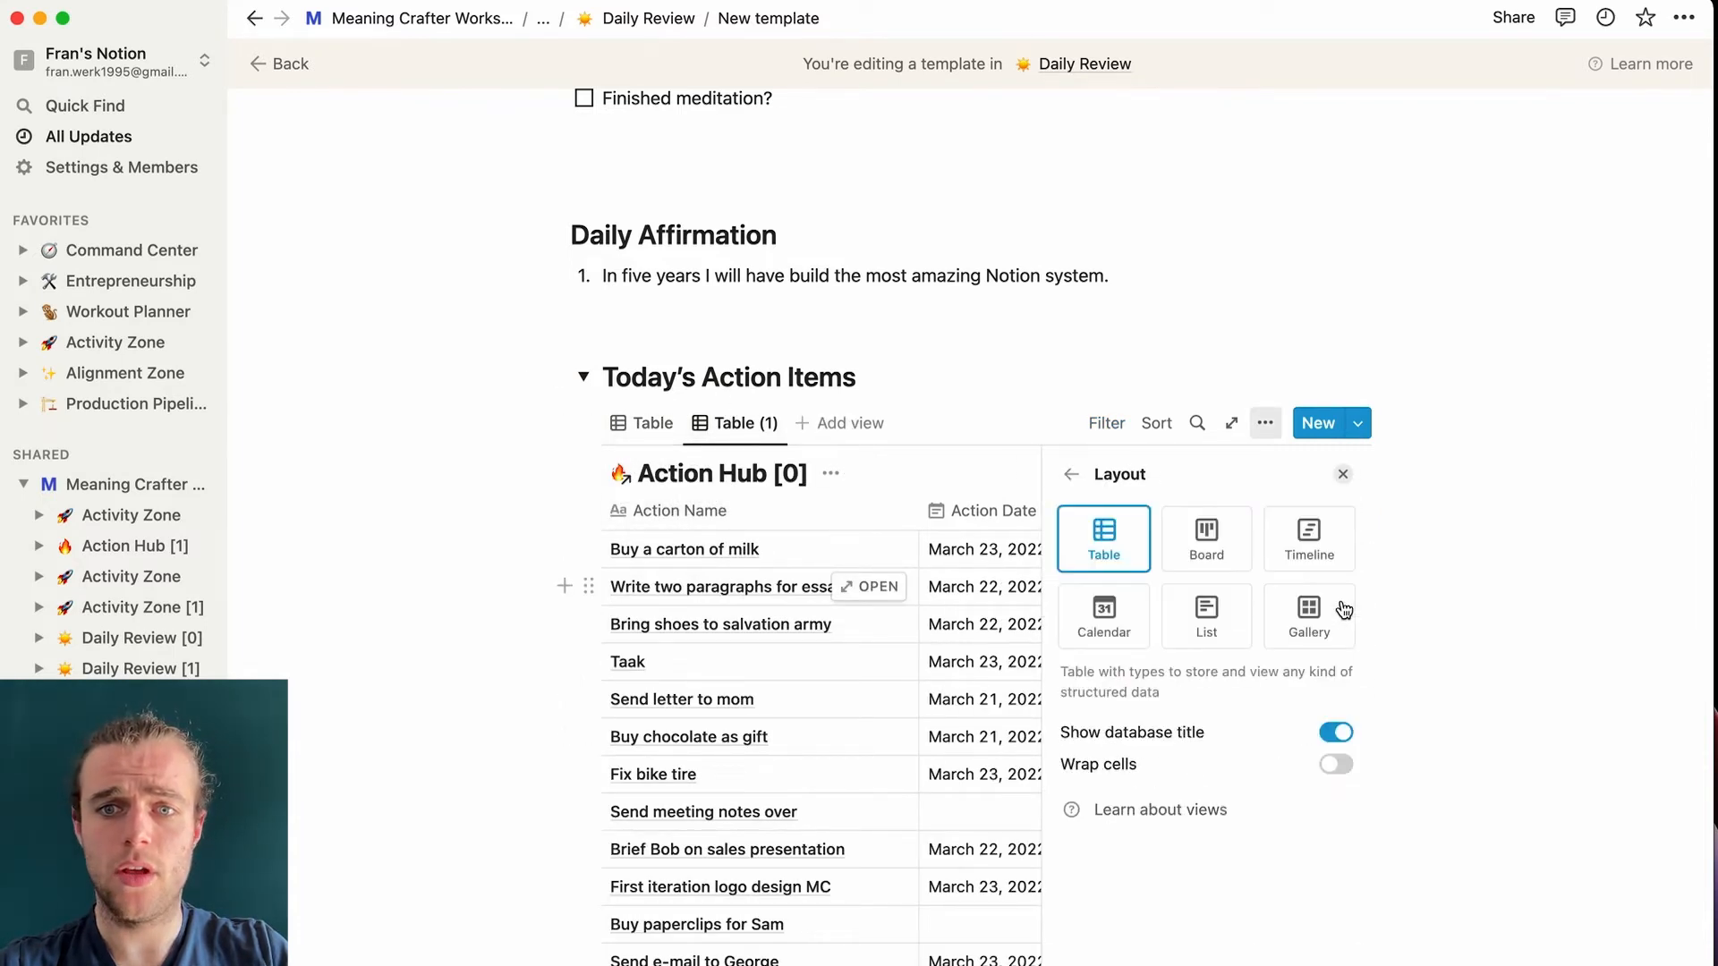
left_click(1222, 623)
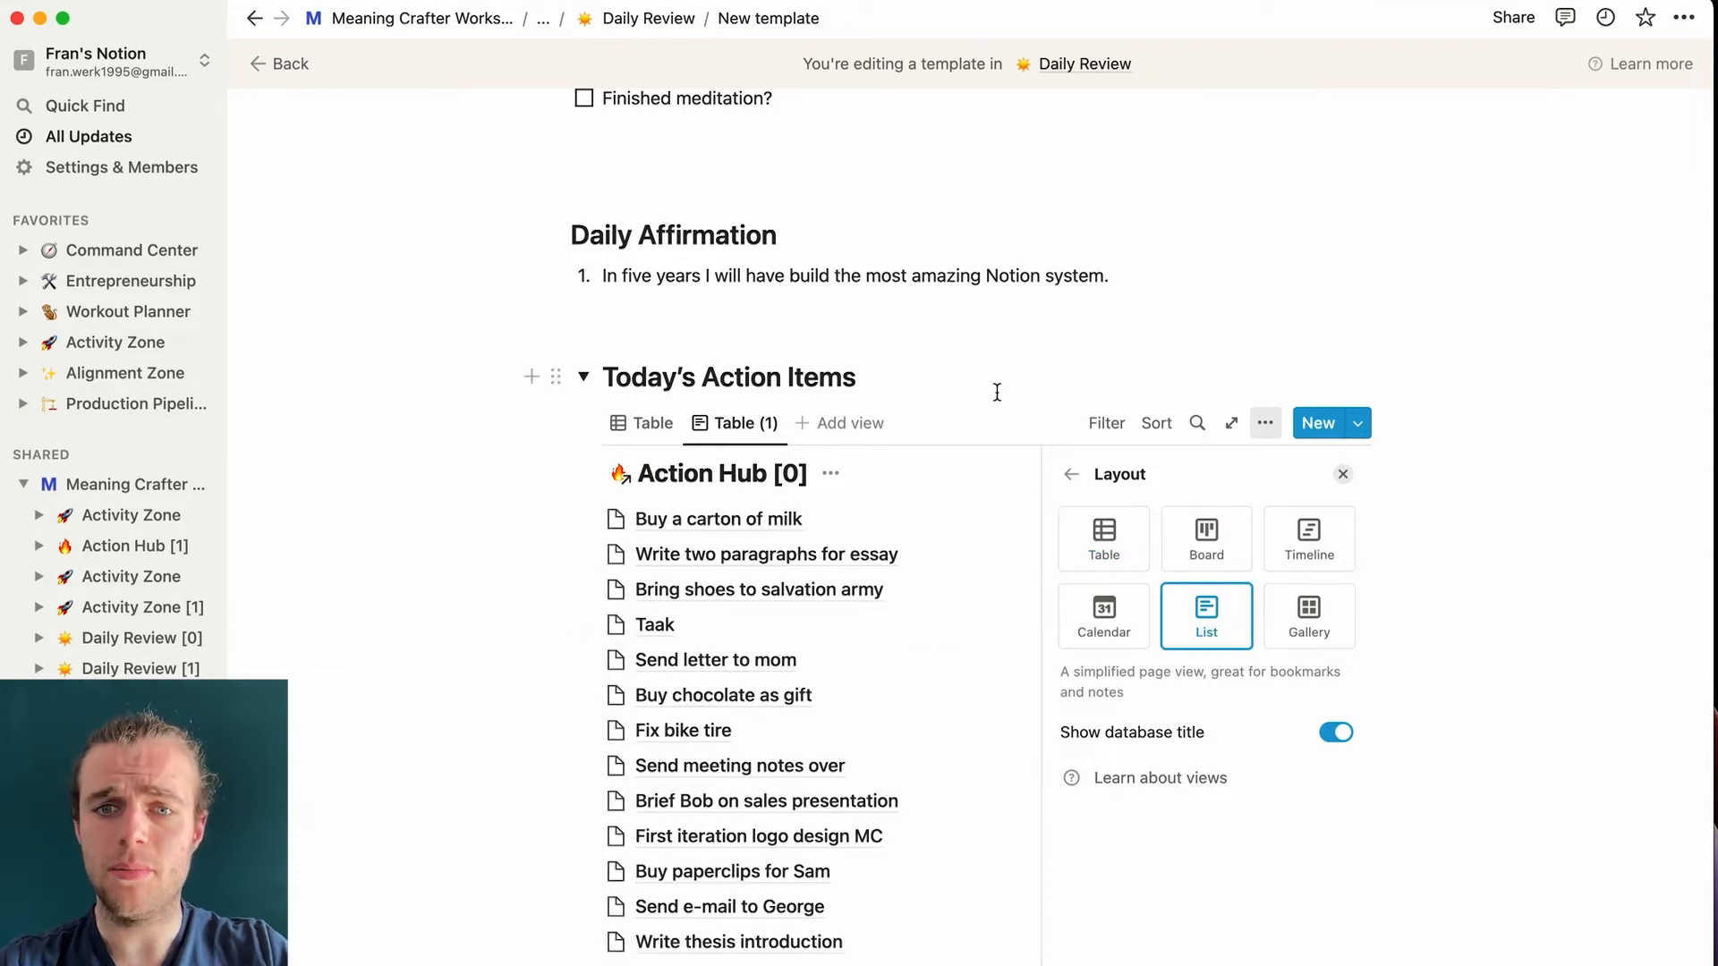
left_click(1072, 474)
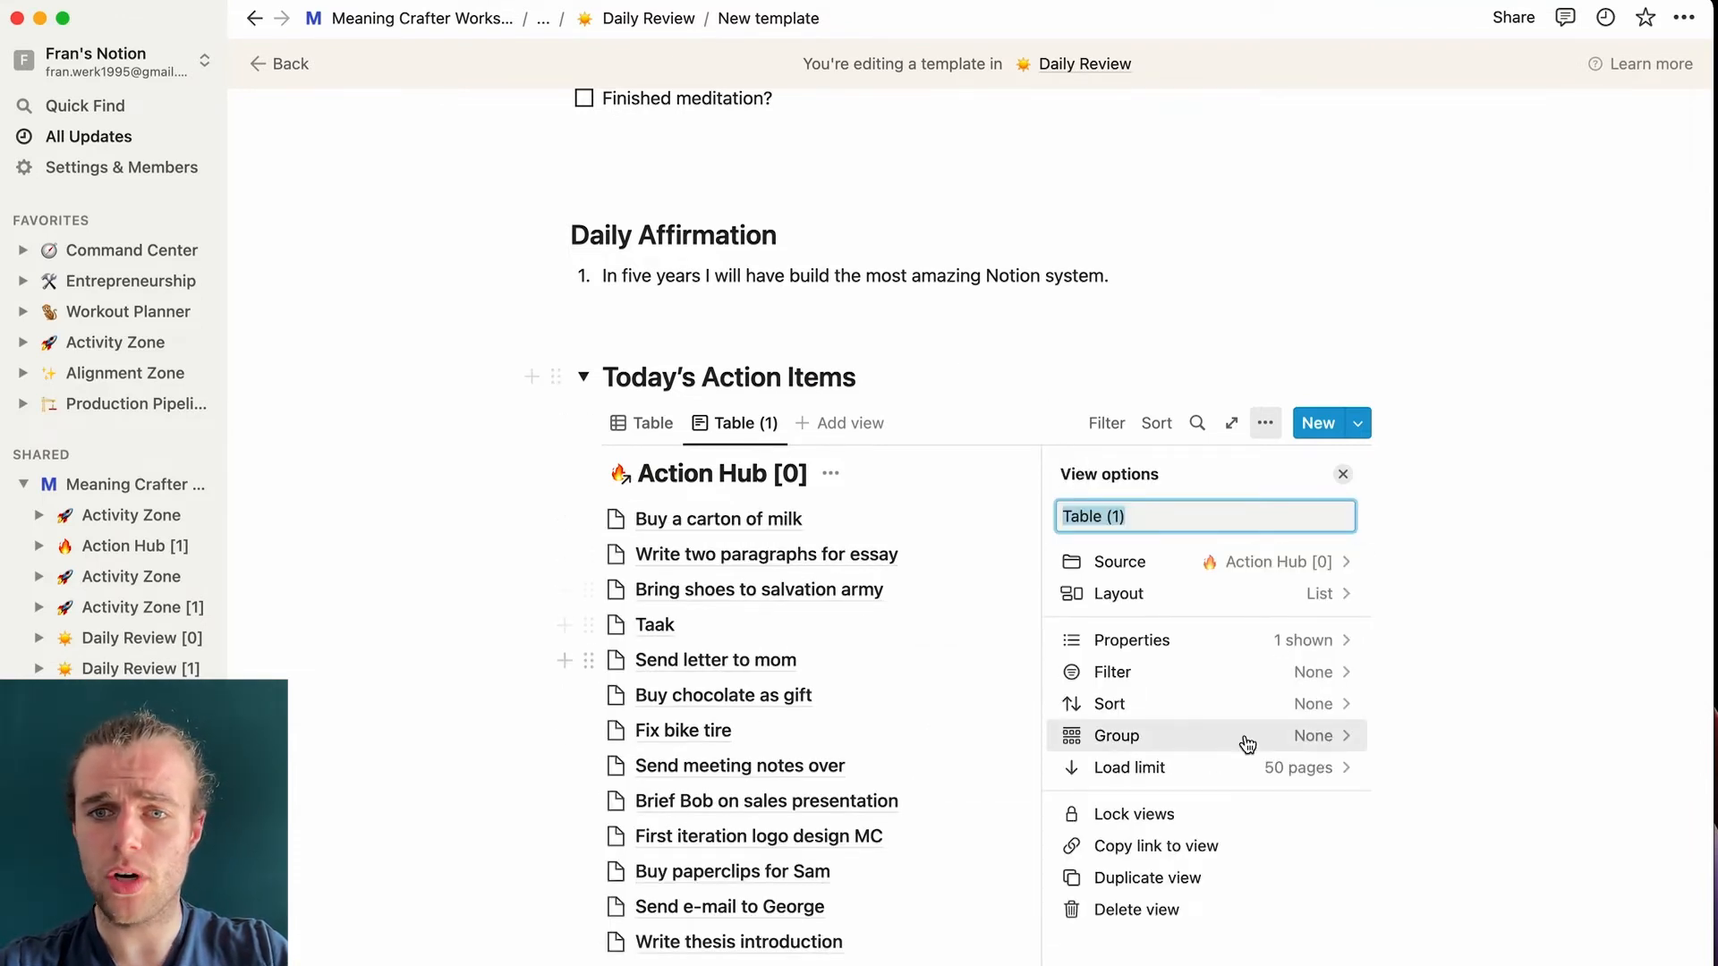
- Filter the copy to Action Date Today and unchecked Done?, saved for everyone
left_click(1327, 673)
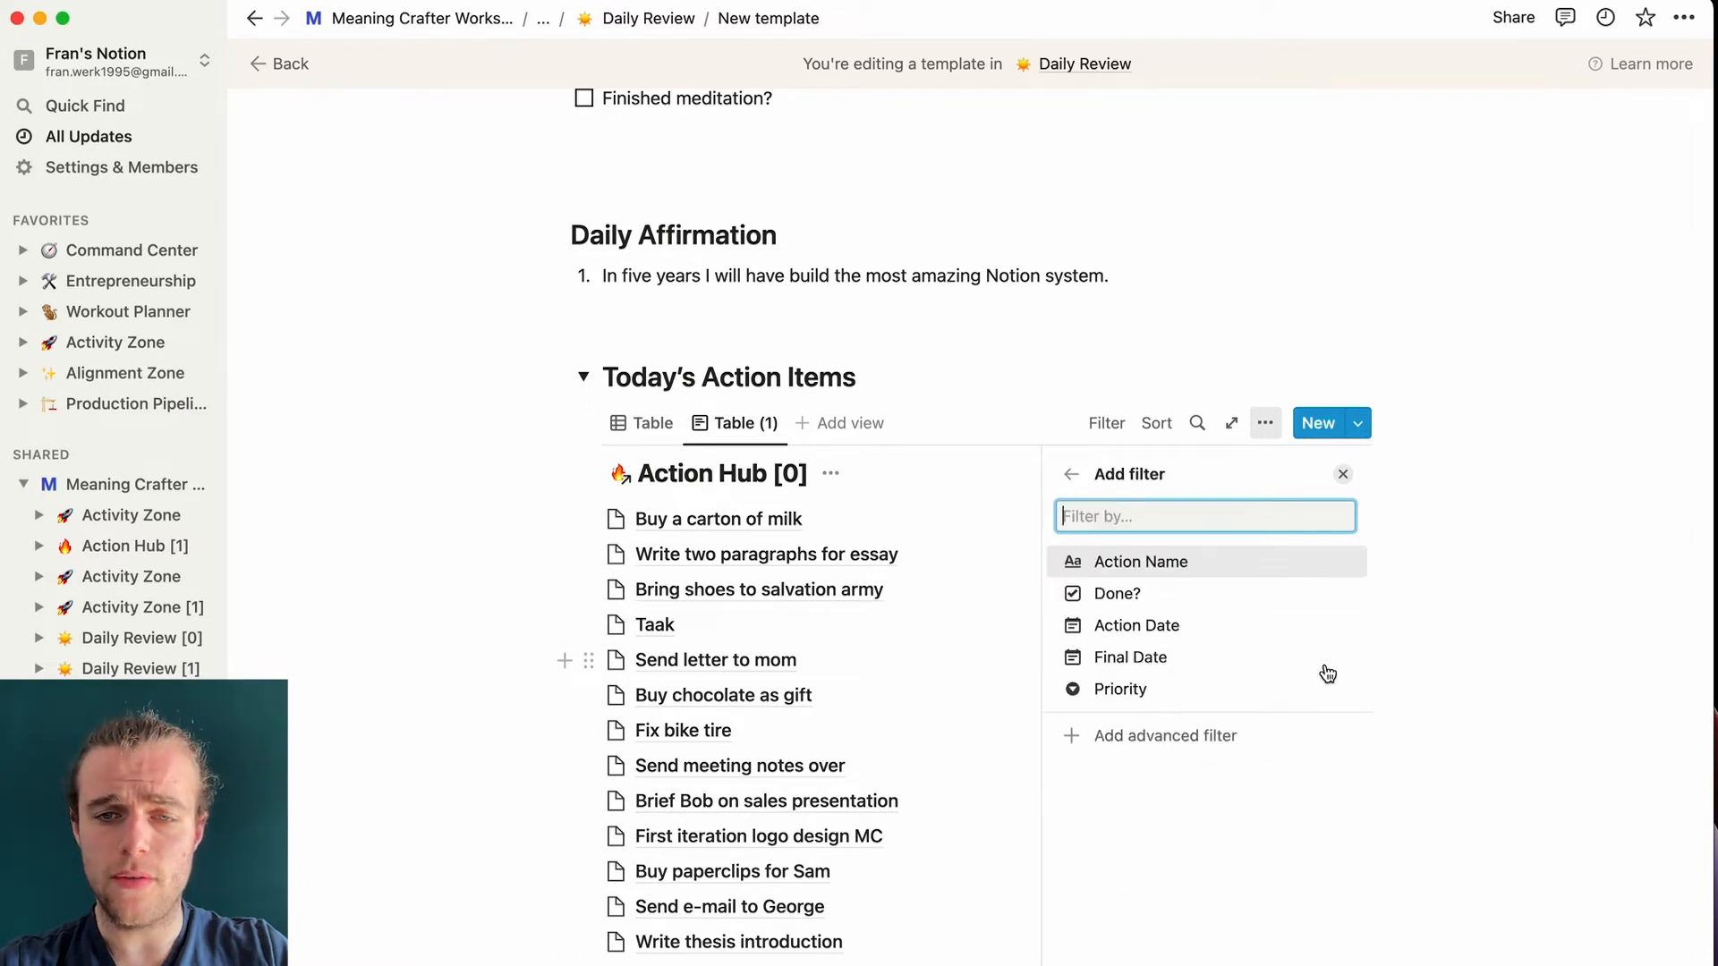
left_click(1160, 626)
left_click(1092, 594)
left_click(1089, 666)
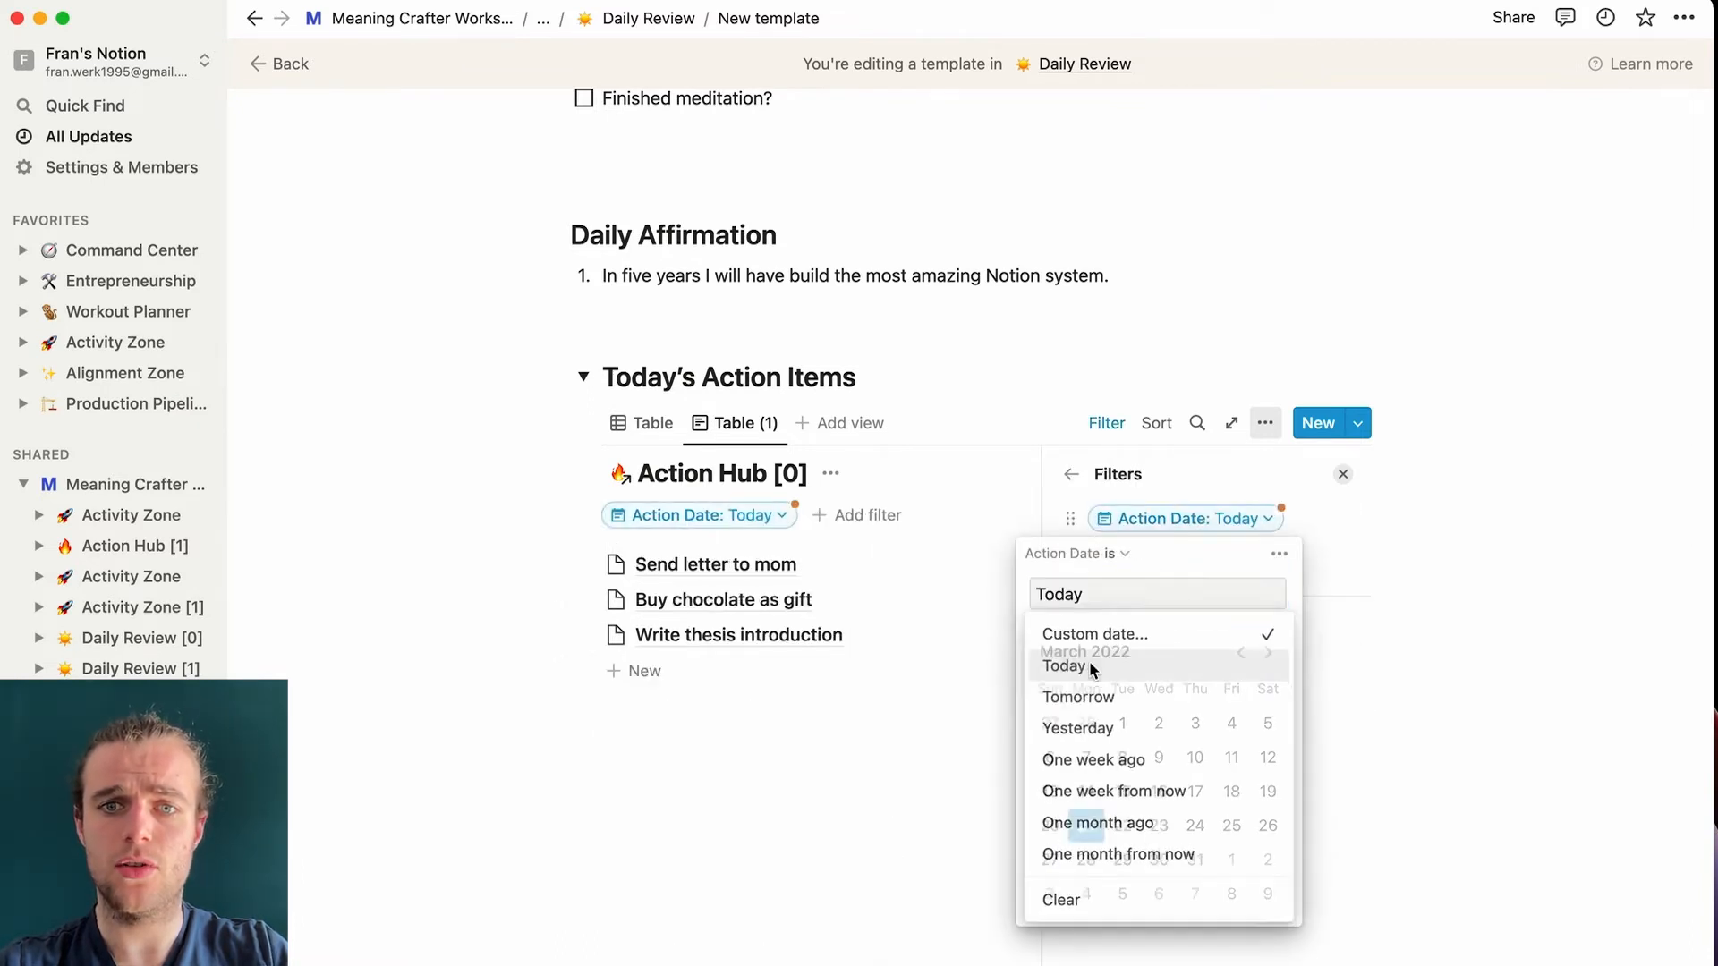
left_click(1052, 383)
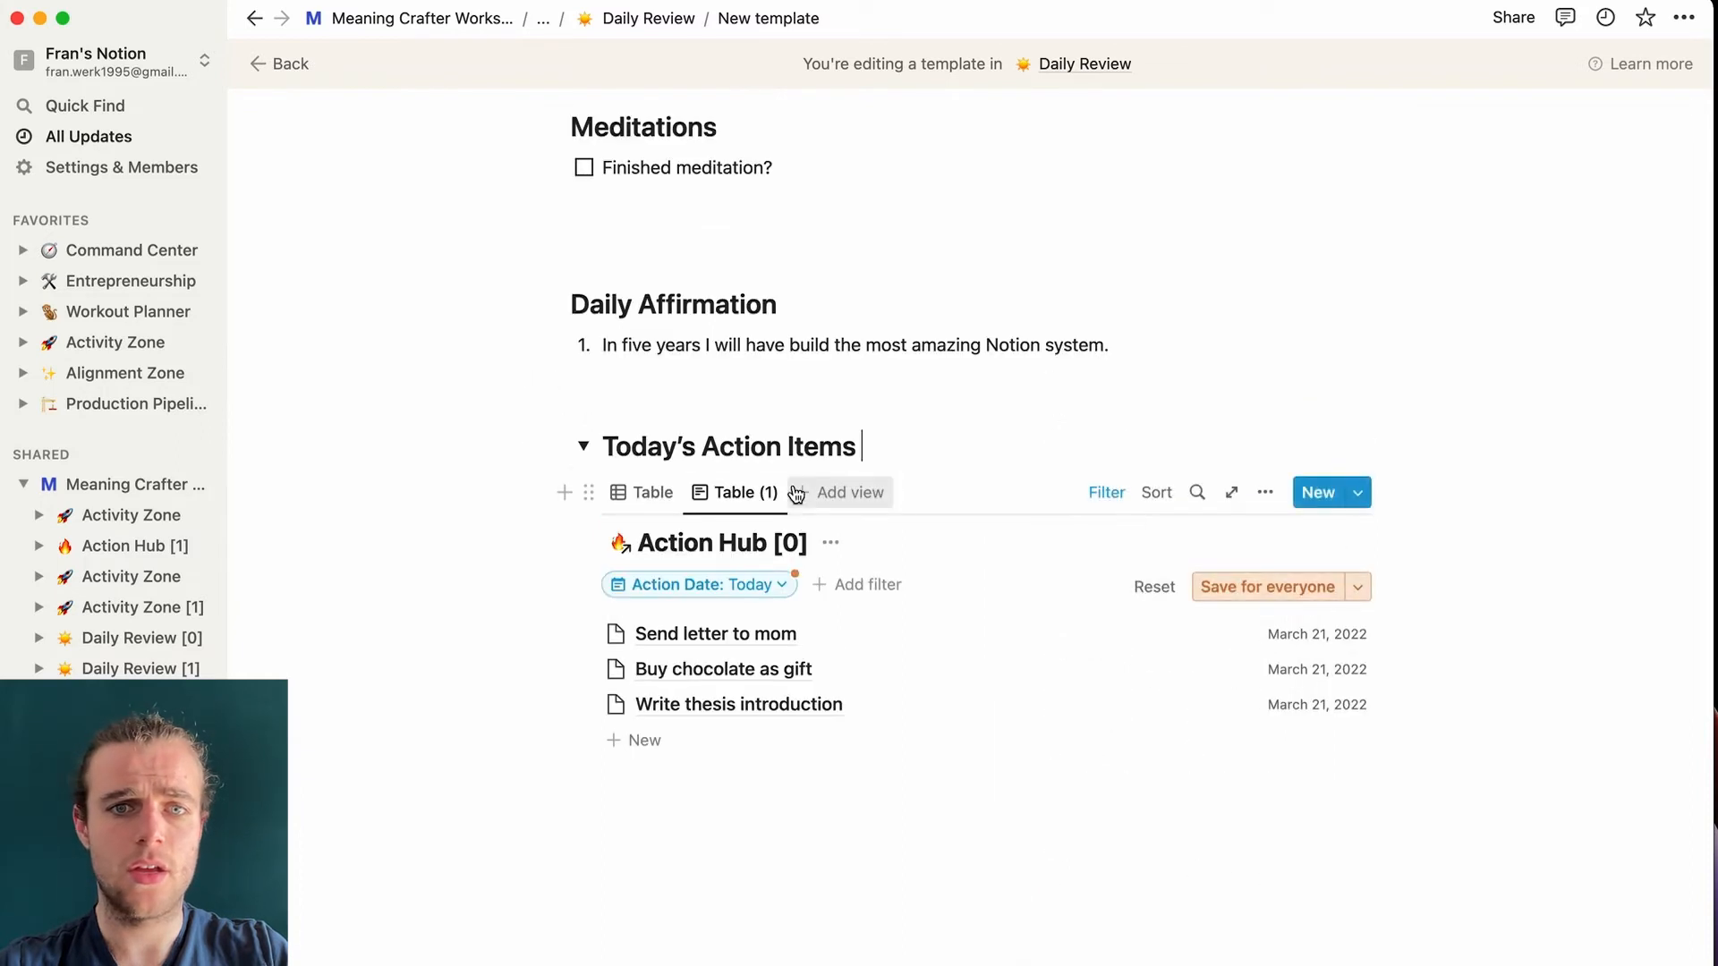
key("Escape")
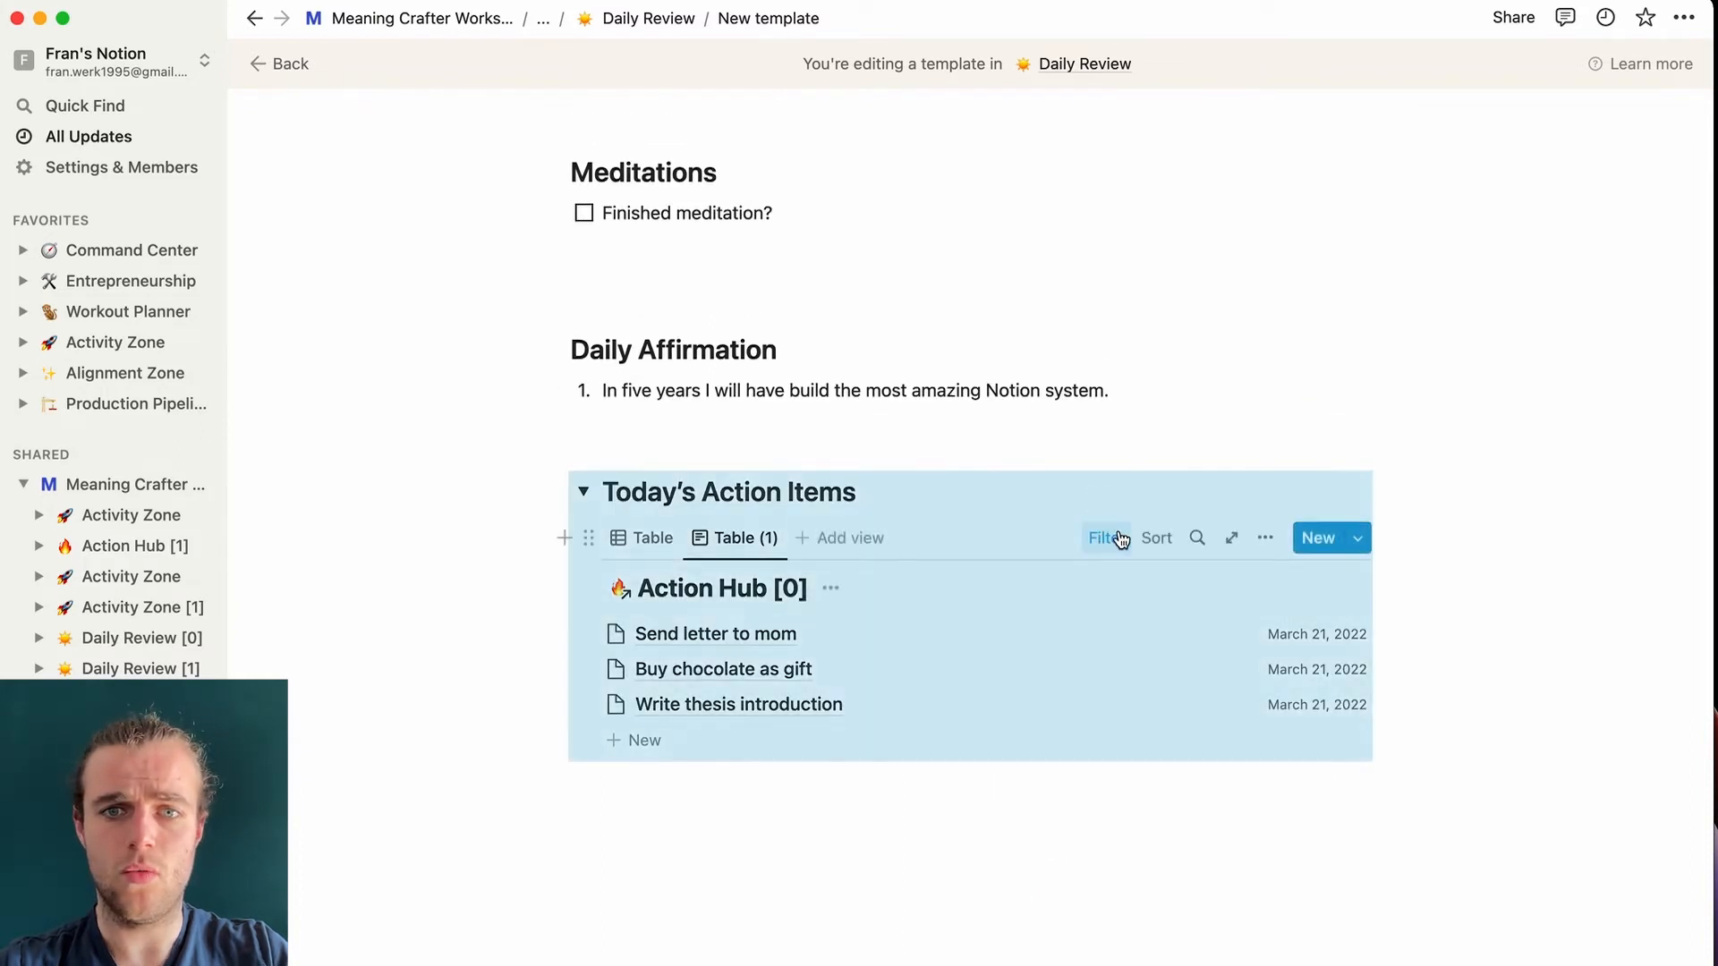
left_click(1118, 538)
left_click(859, 588)
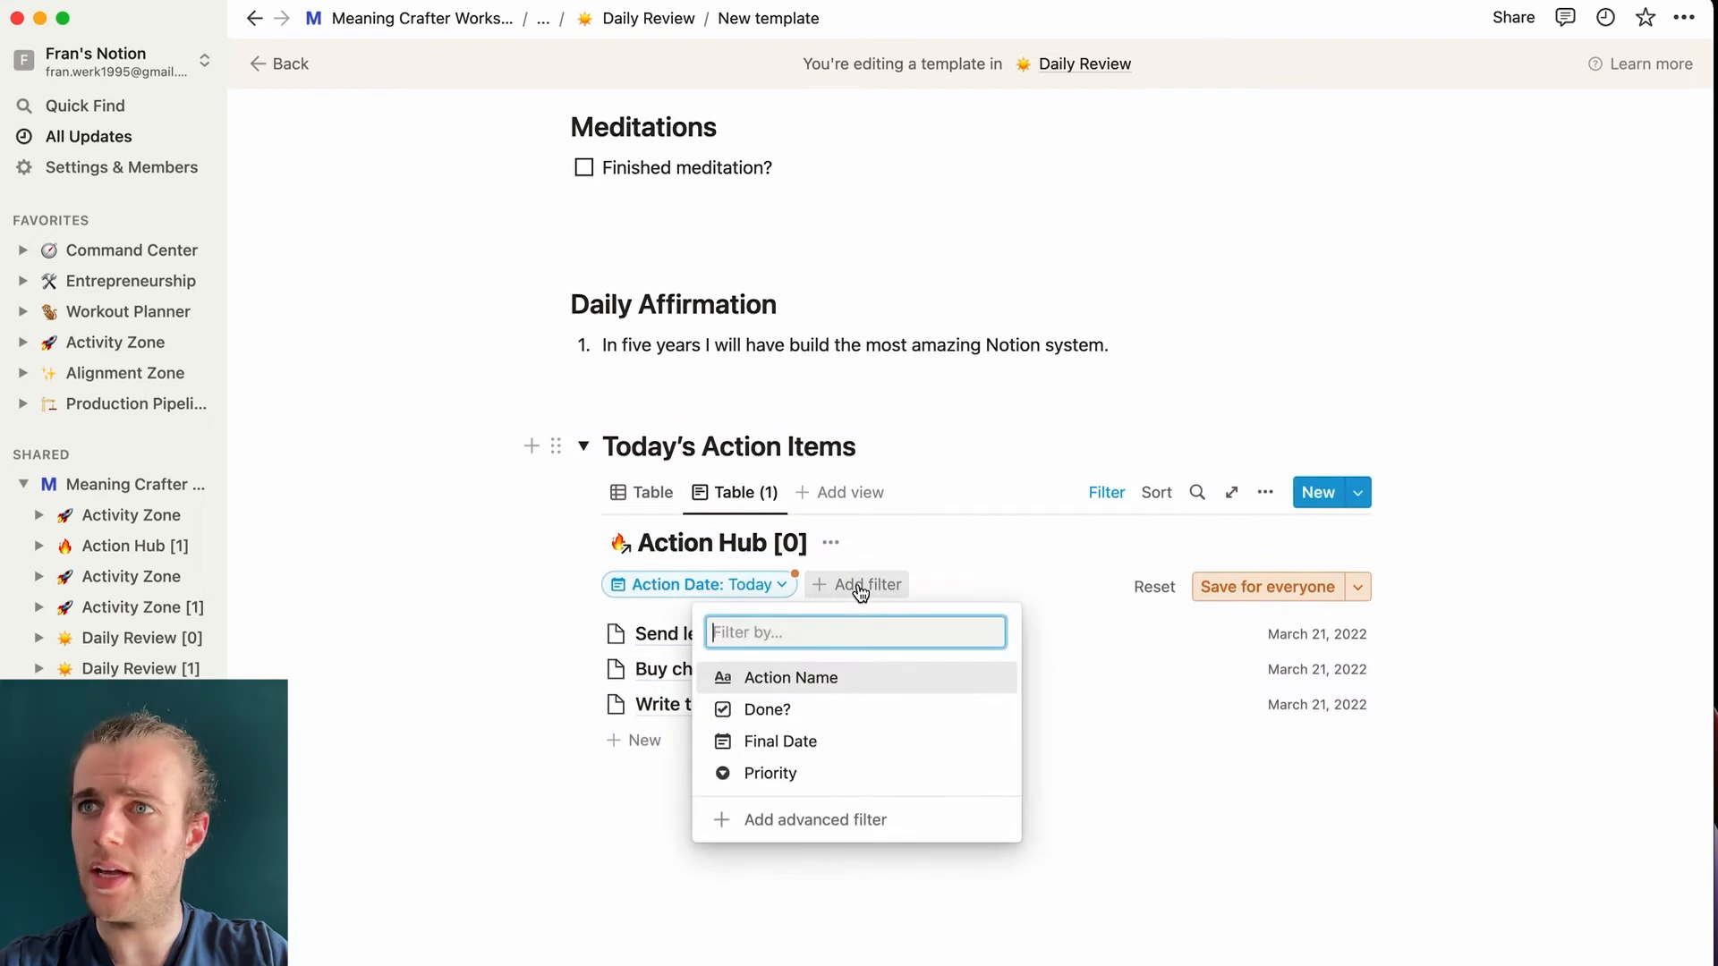
left_click(832, 709)
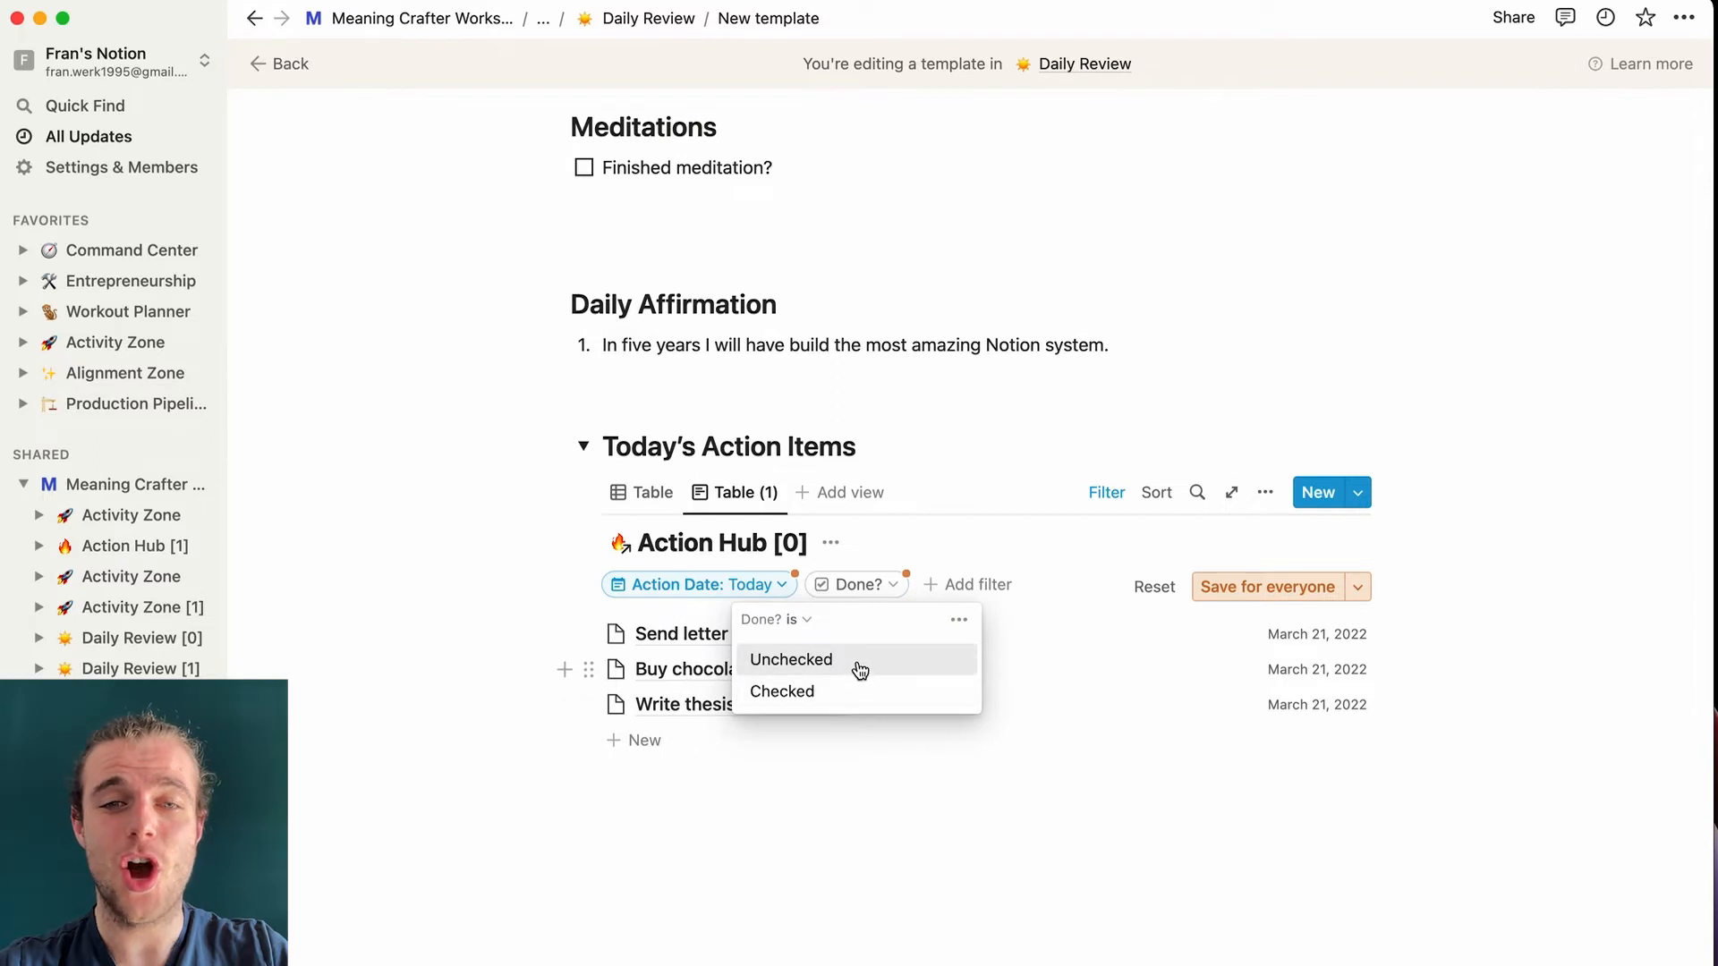
left_click(791, 659)
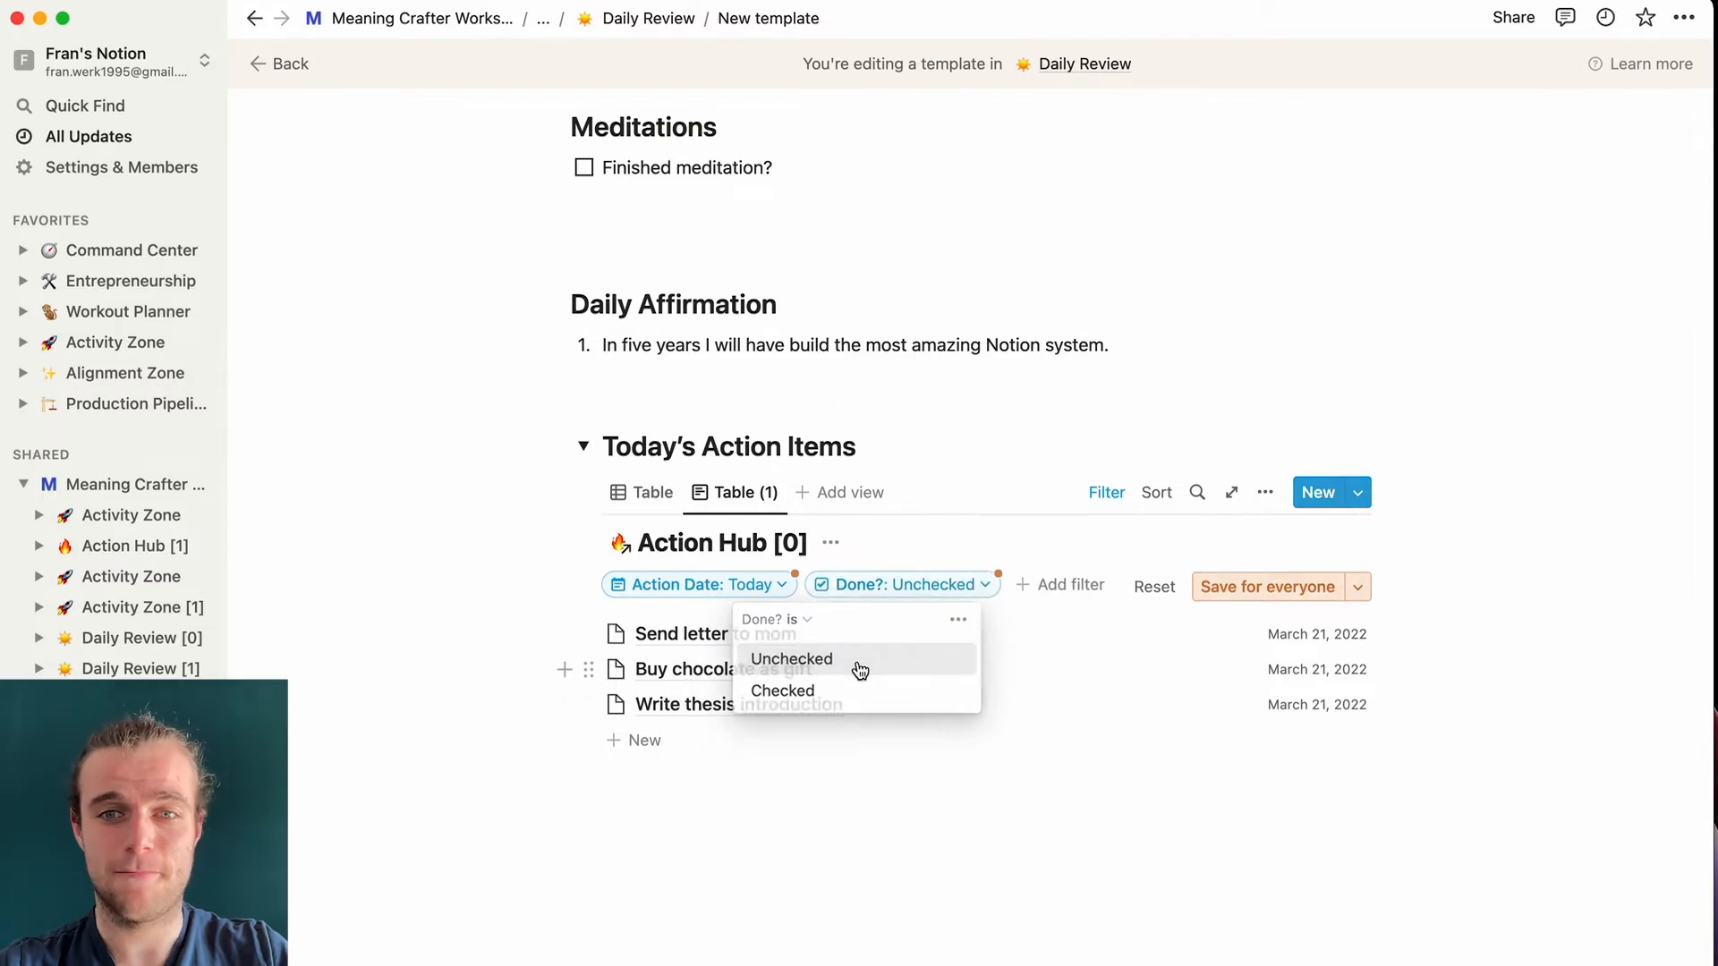
left_click(1330, 597)
- Delete the extra plain Table view
right_click(646, 493)
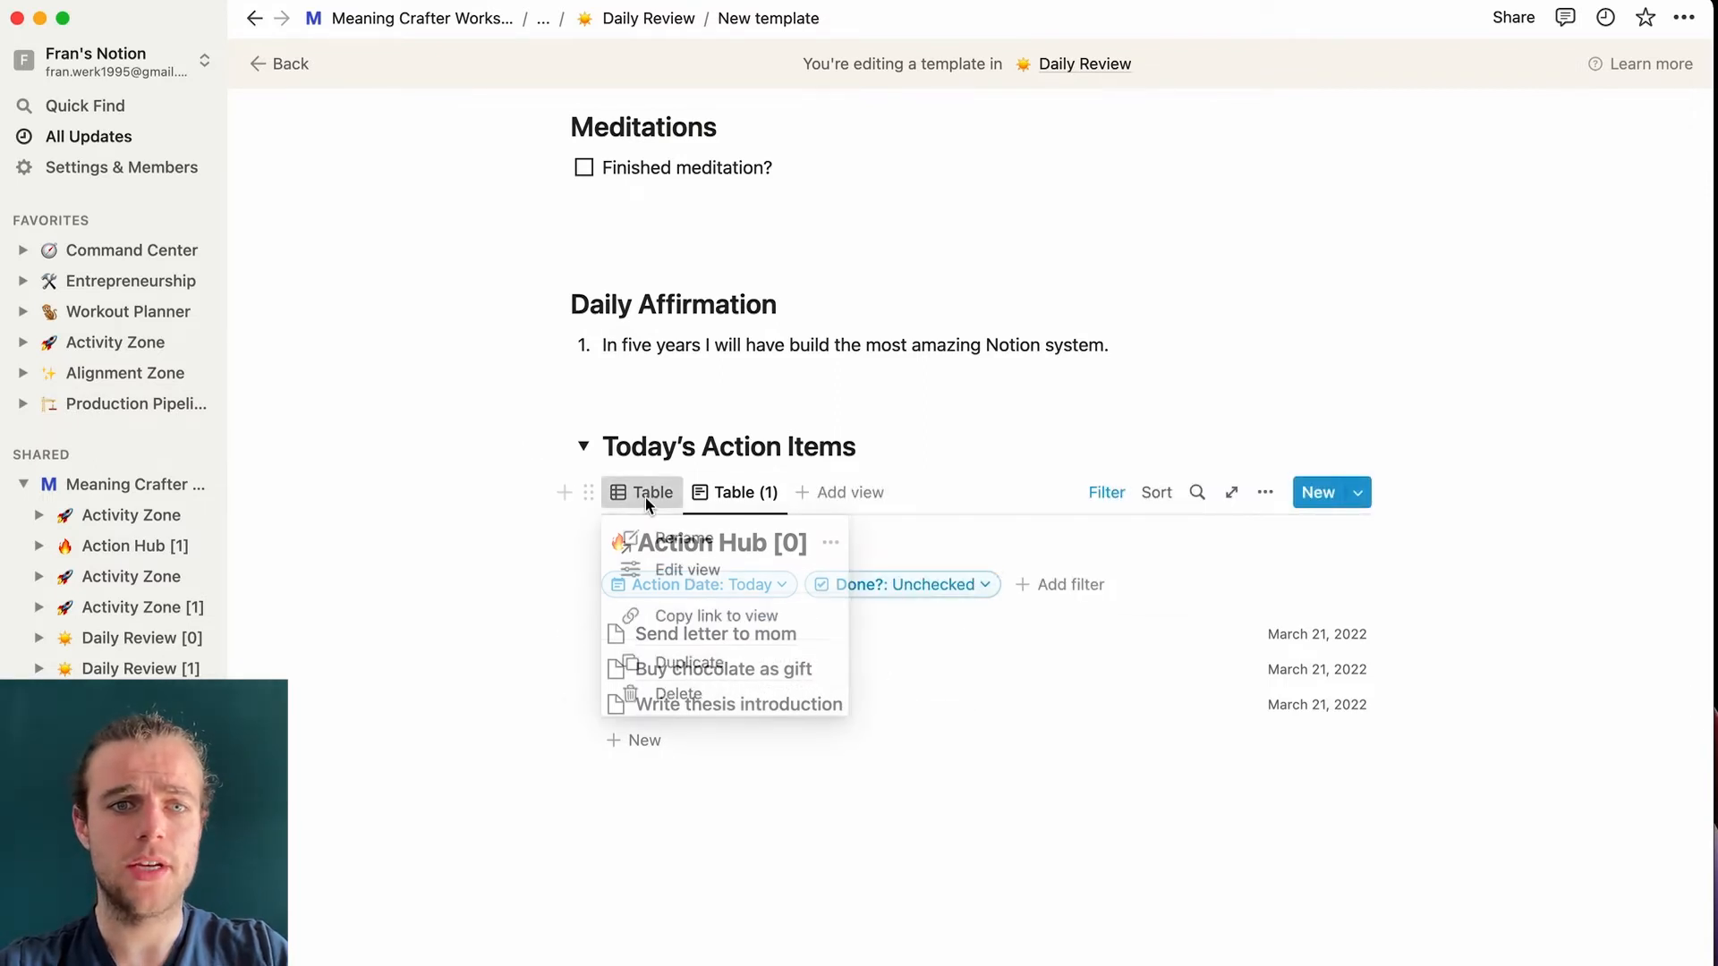
left_click(684, 695)
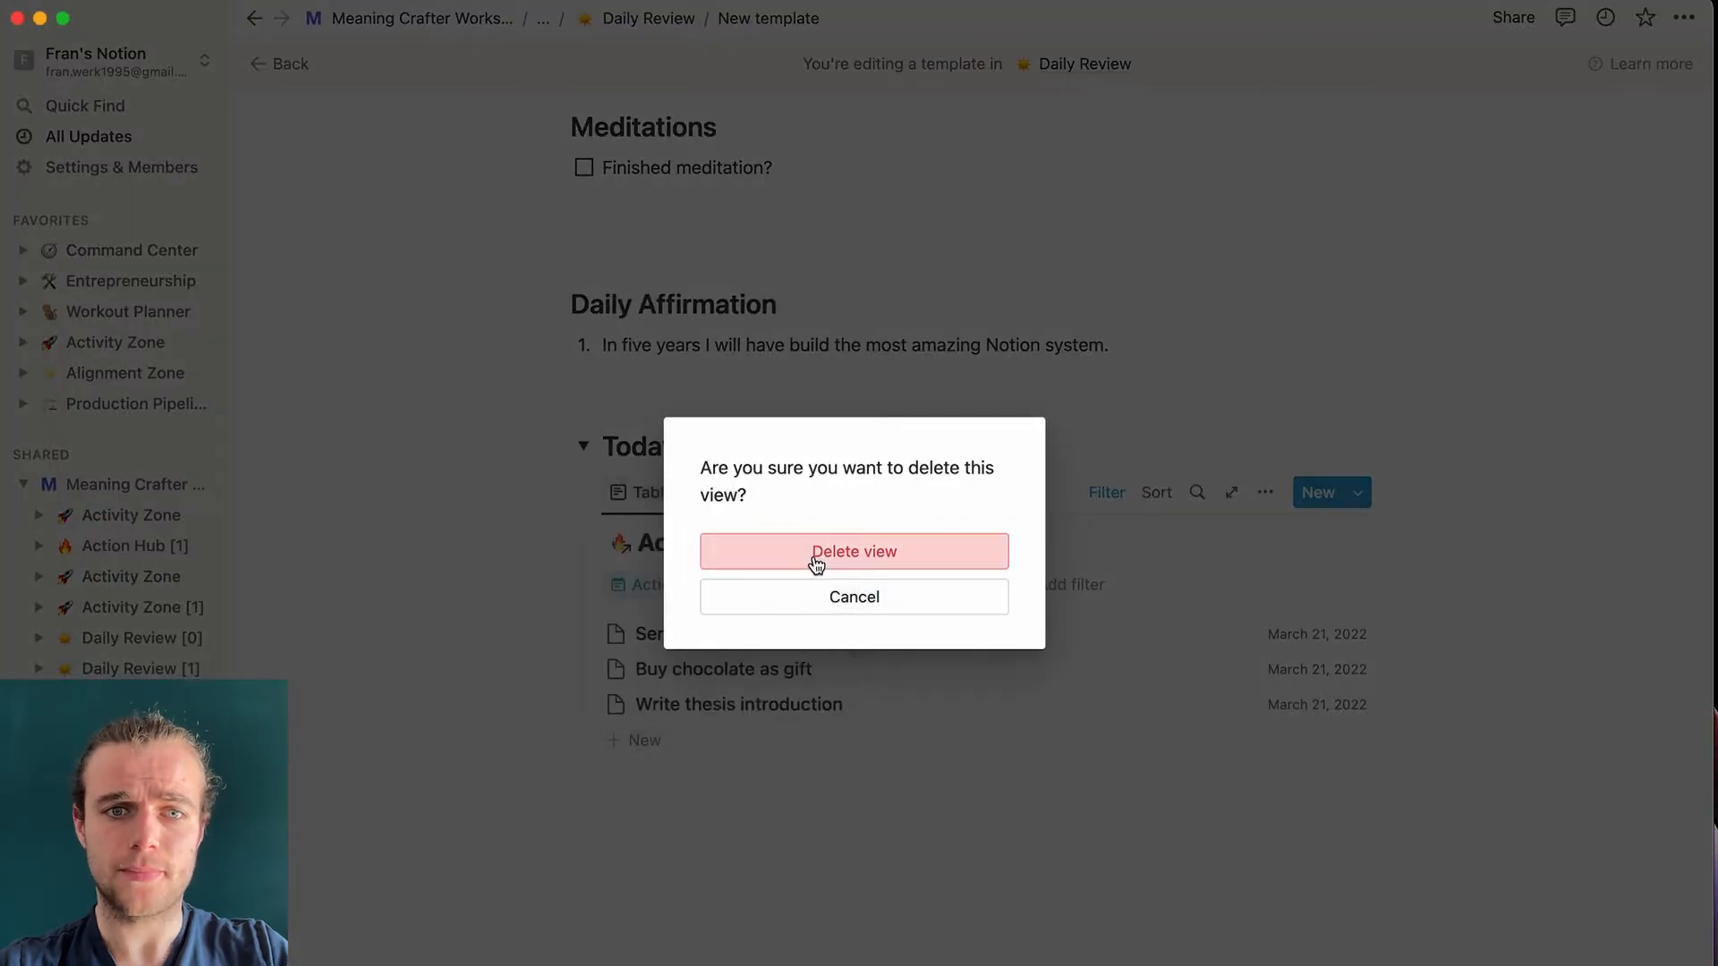
left_click(813, 561)
- Show the Priority property on each item in the list view
left_click(1264, 494)
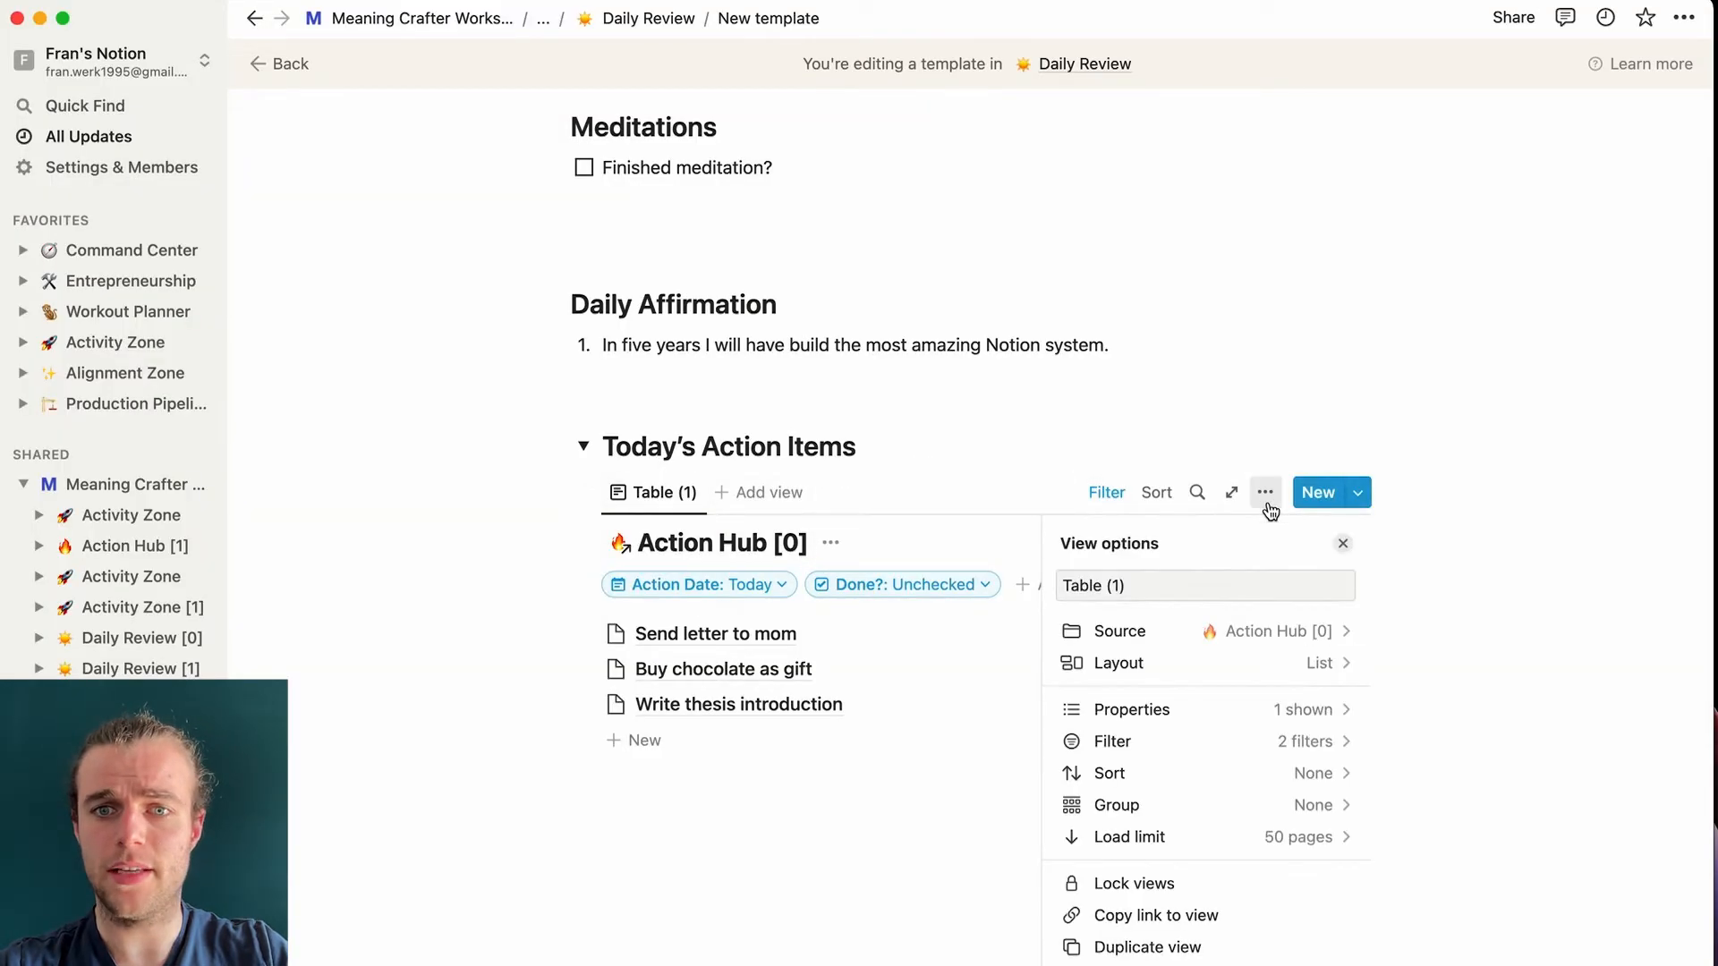
left_click(1228, 716)
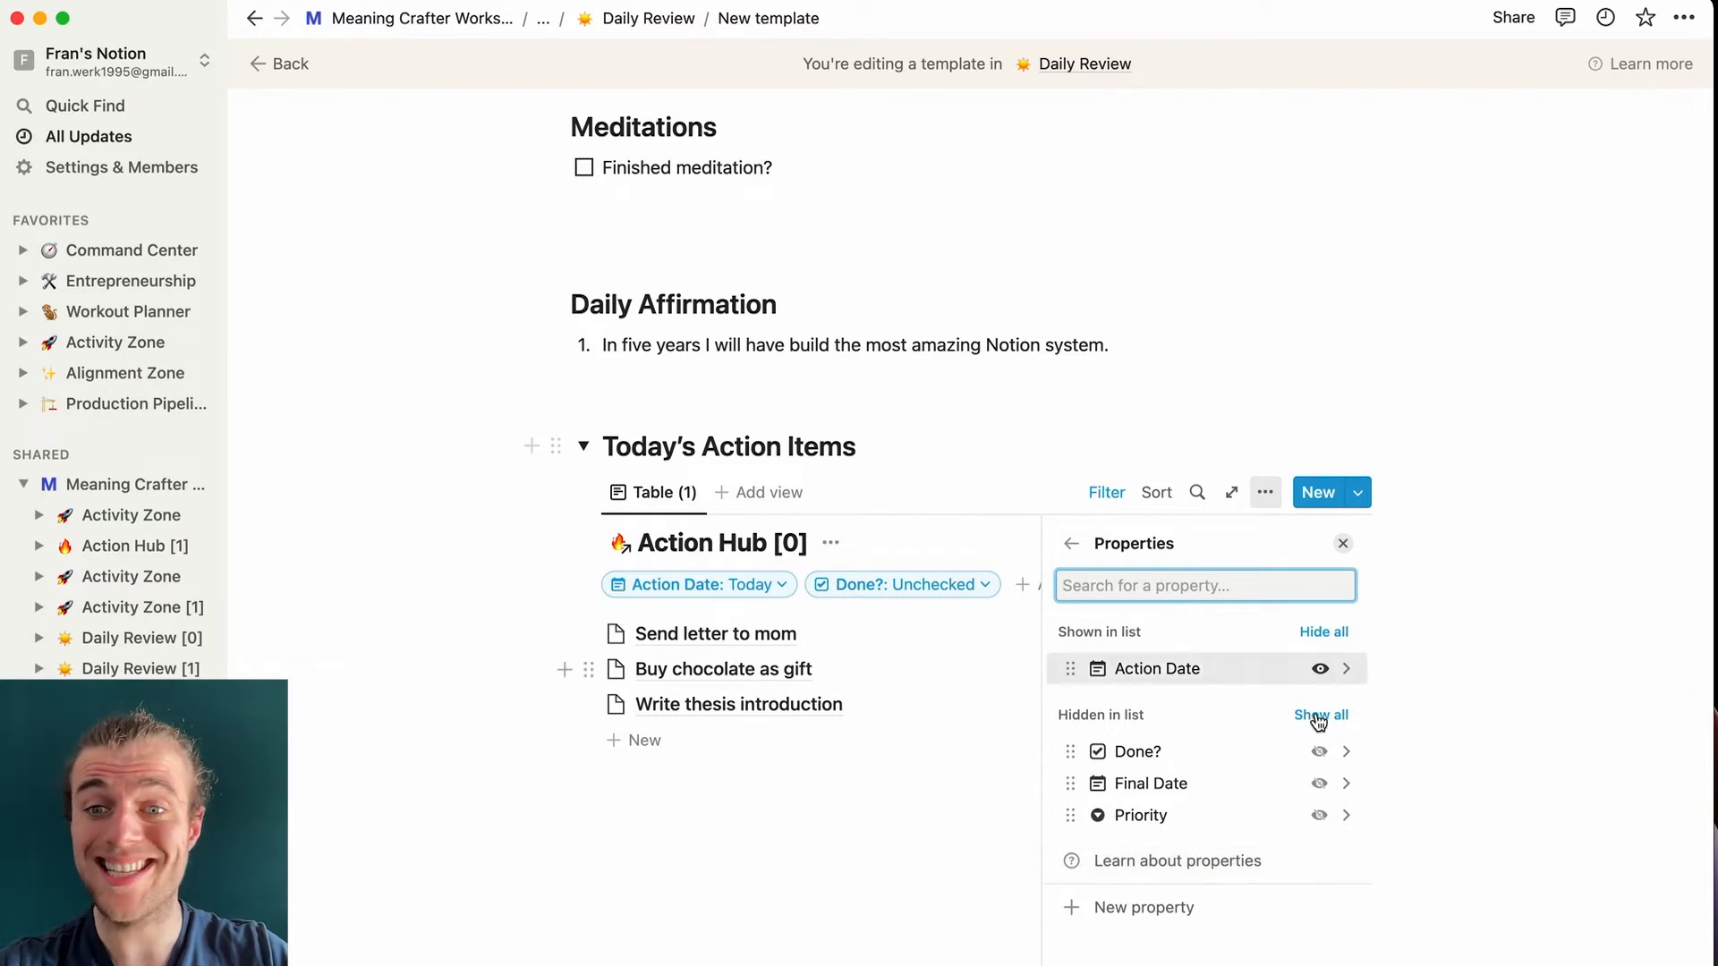
left_click(1319, 816)
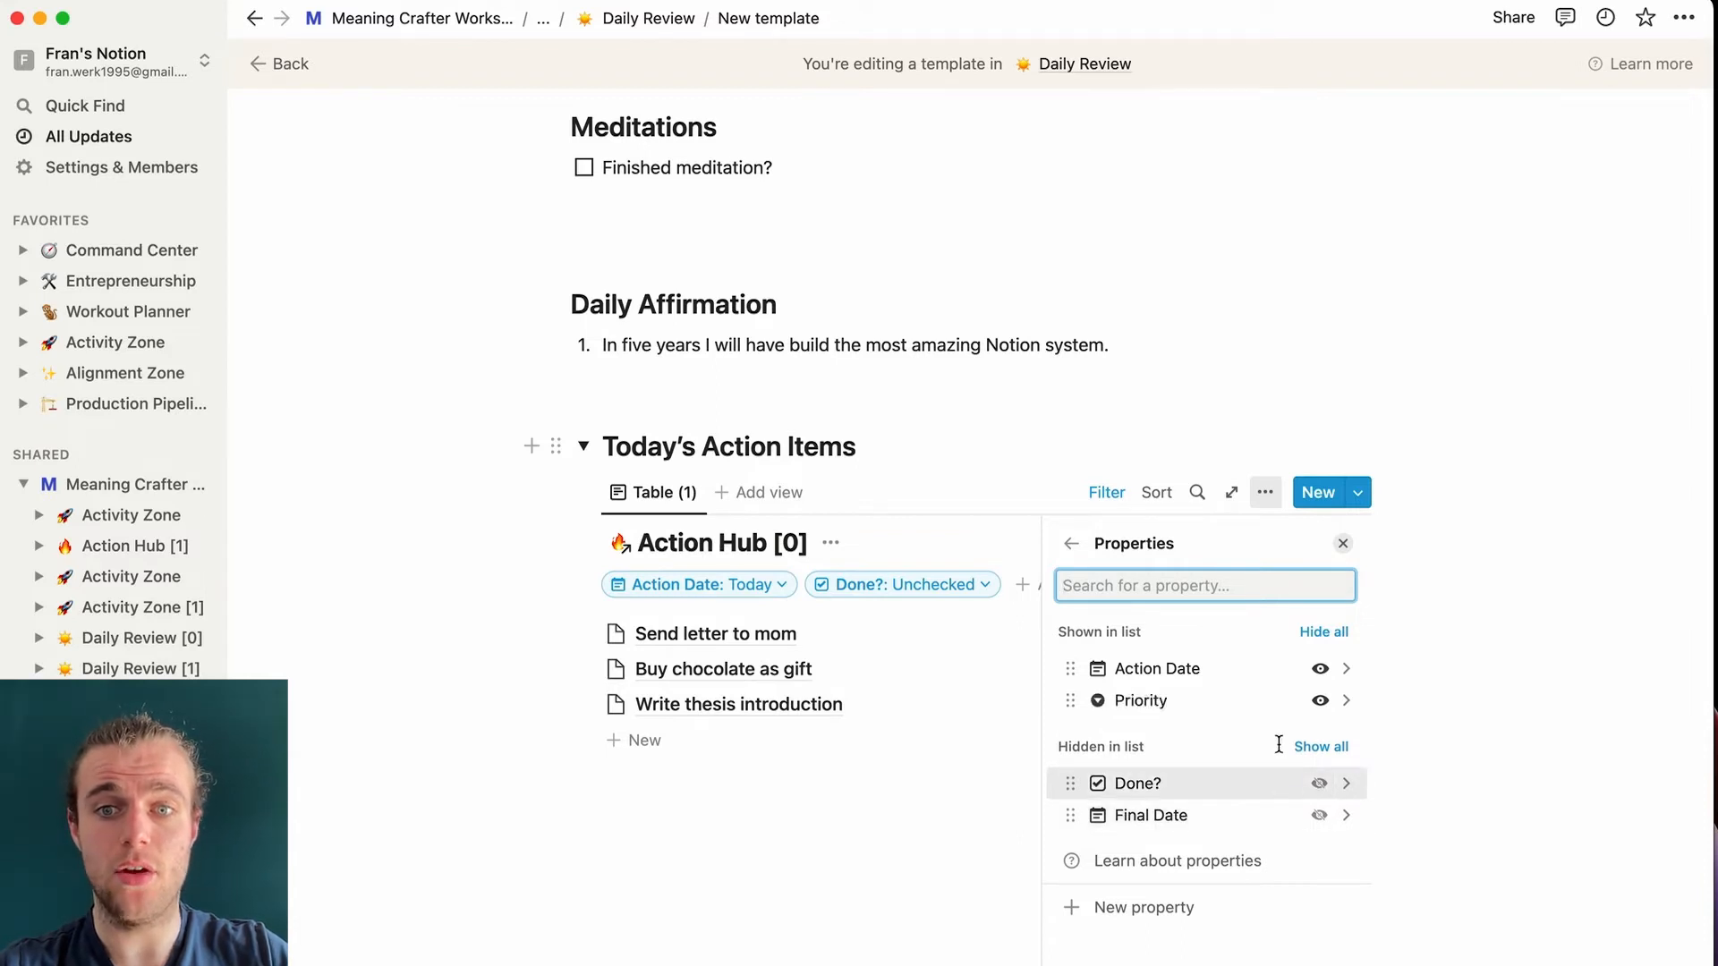
left_click(1193, 420)
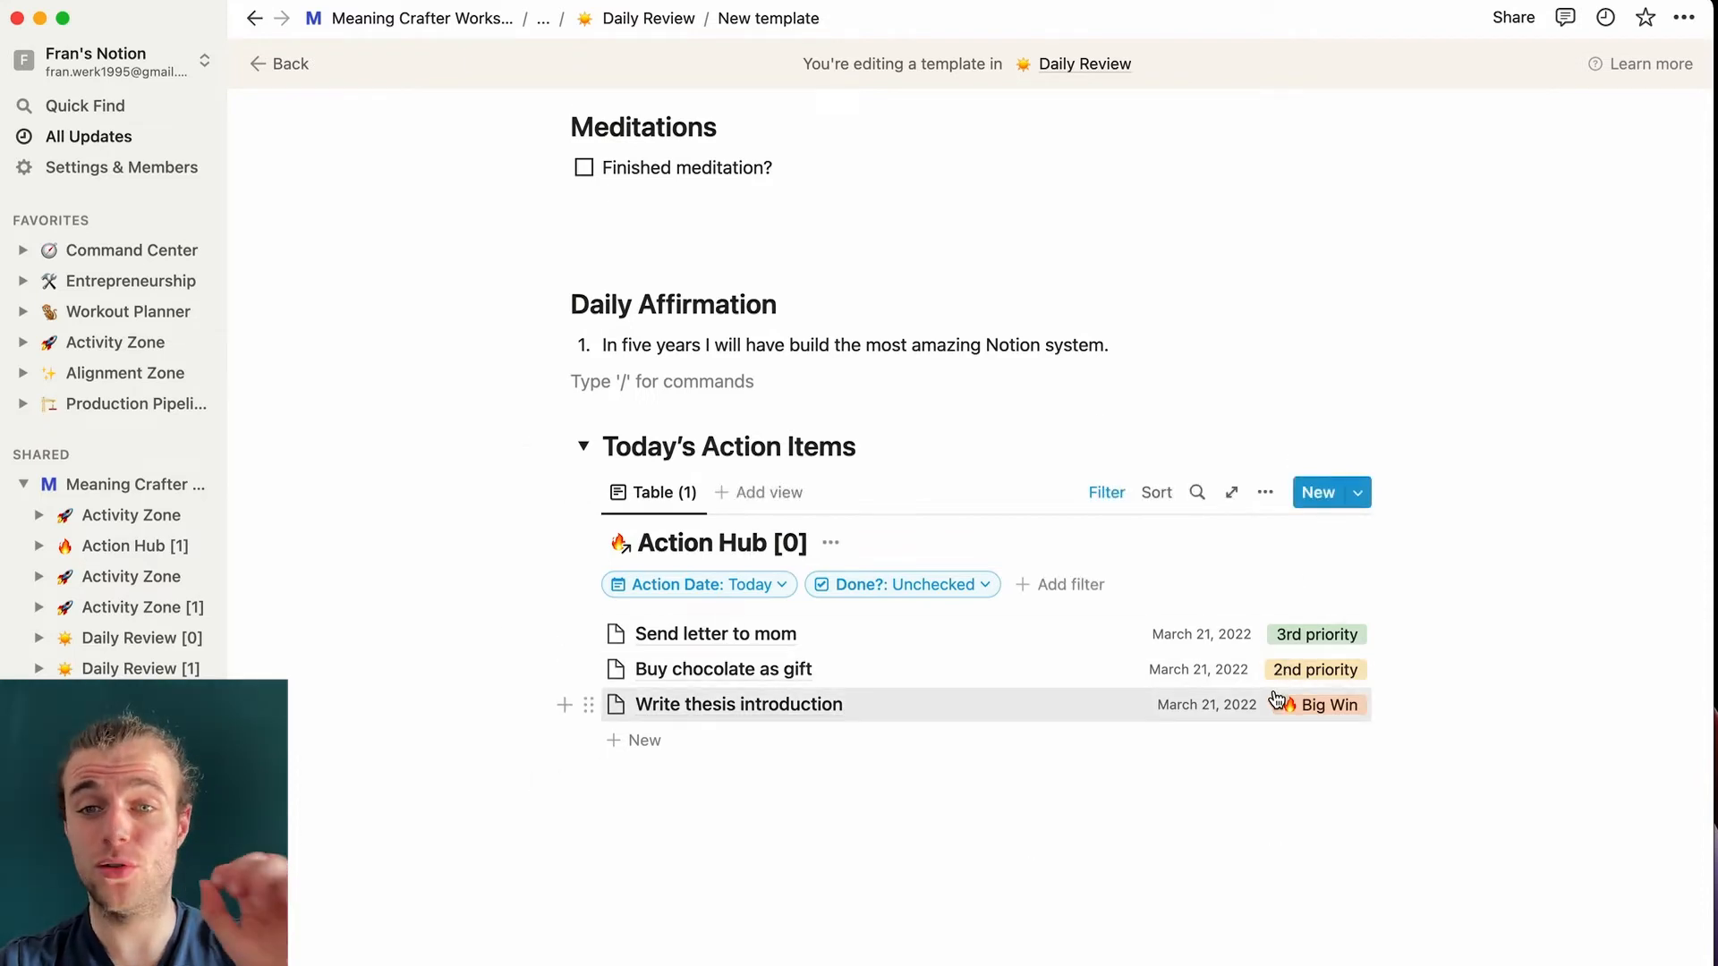
- Sort today's action items by Priority so Big Win tasks come first
left_click(1156, 494)
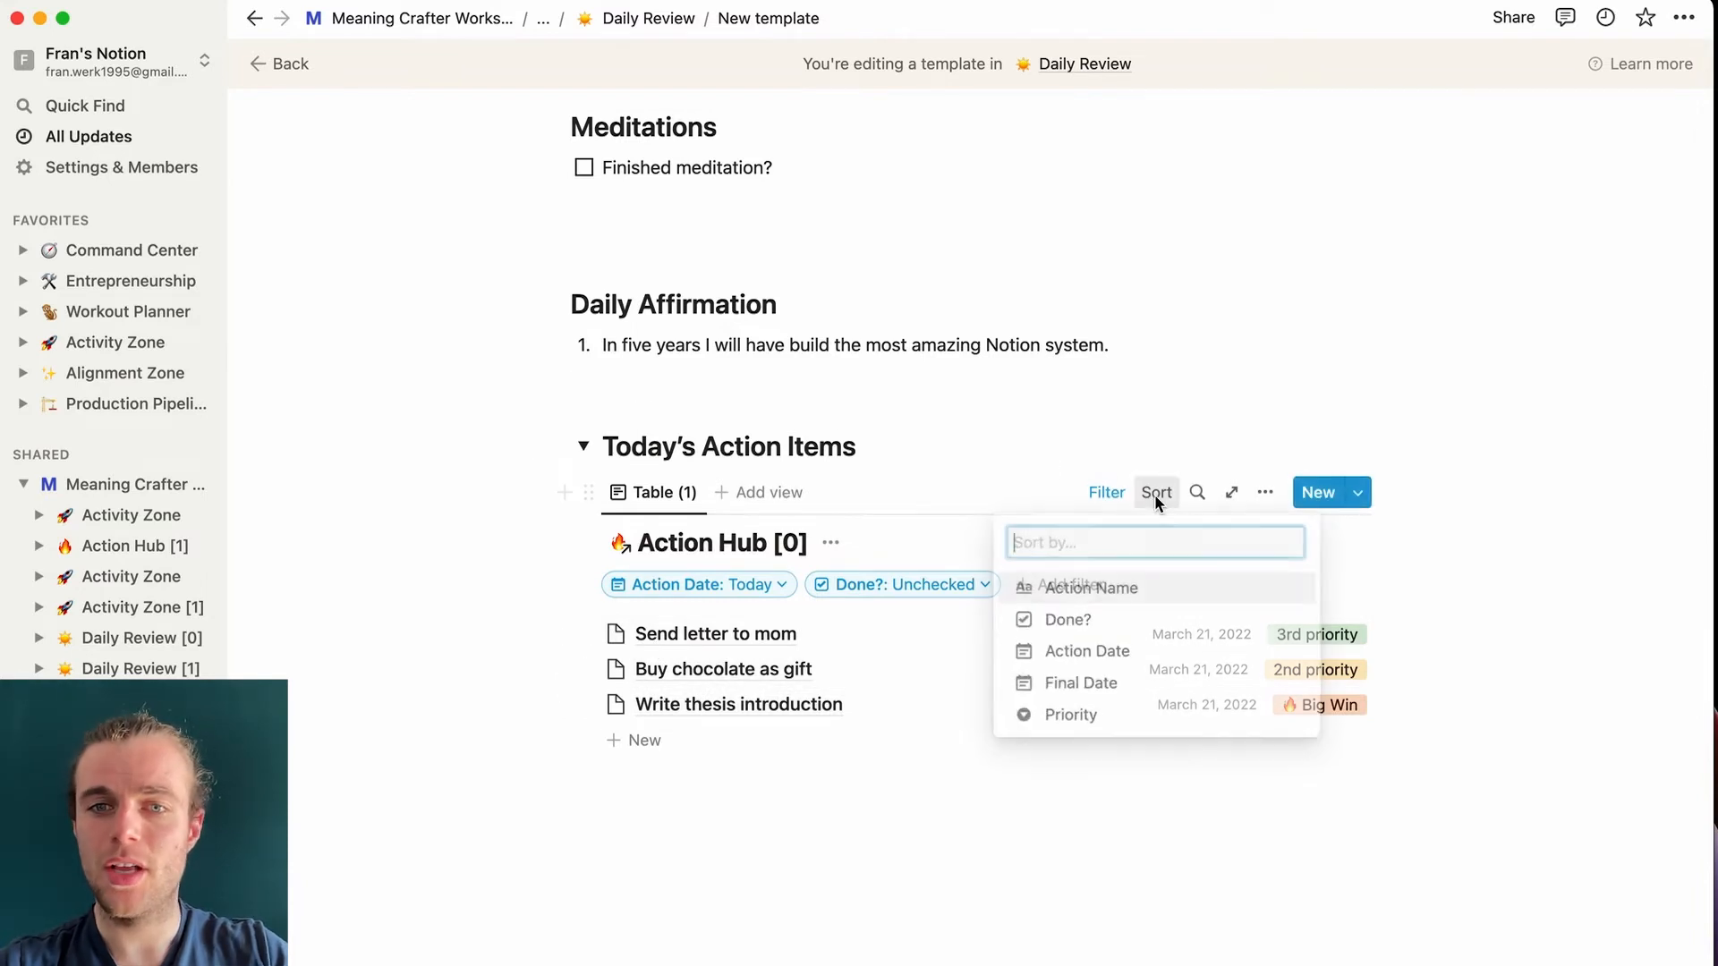
left_click(1098, 715)
left_click(1244, 587)
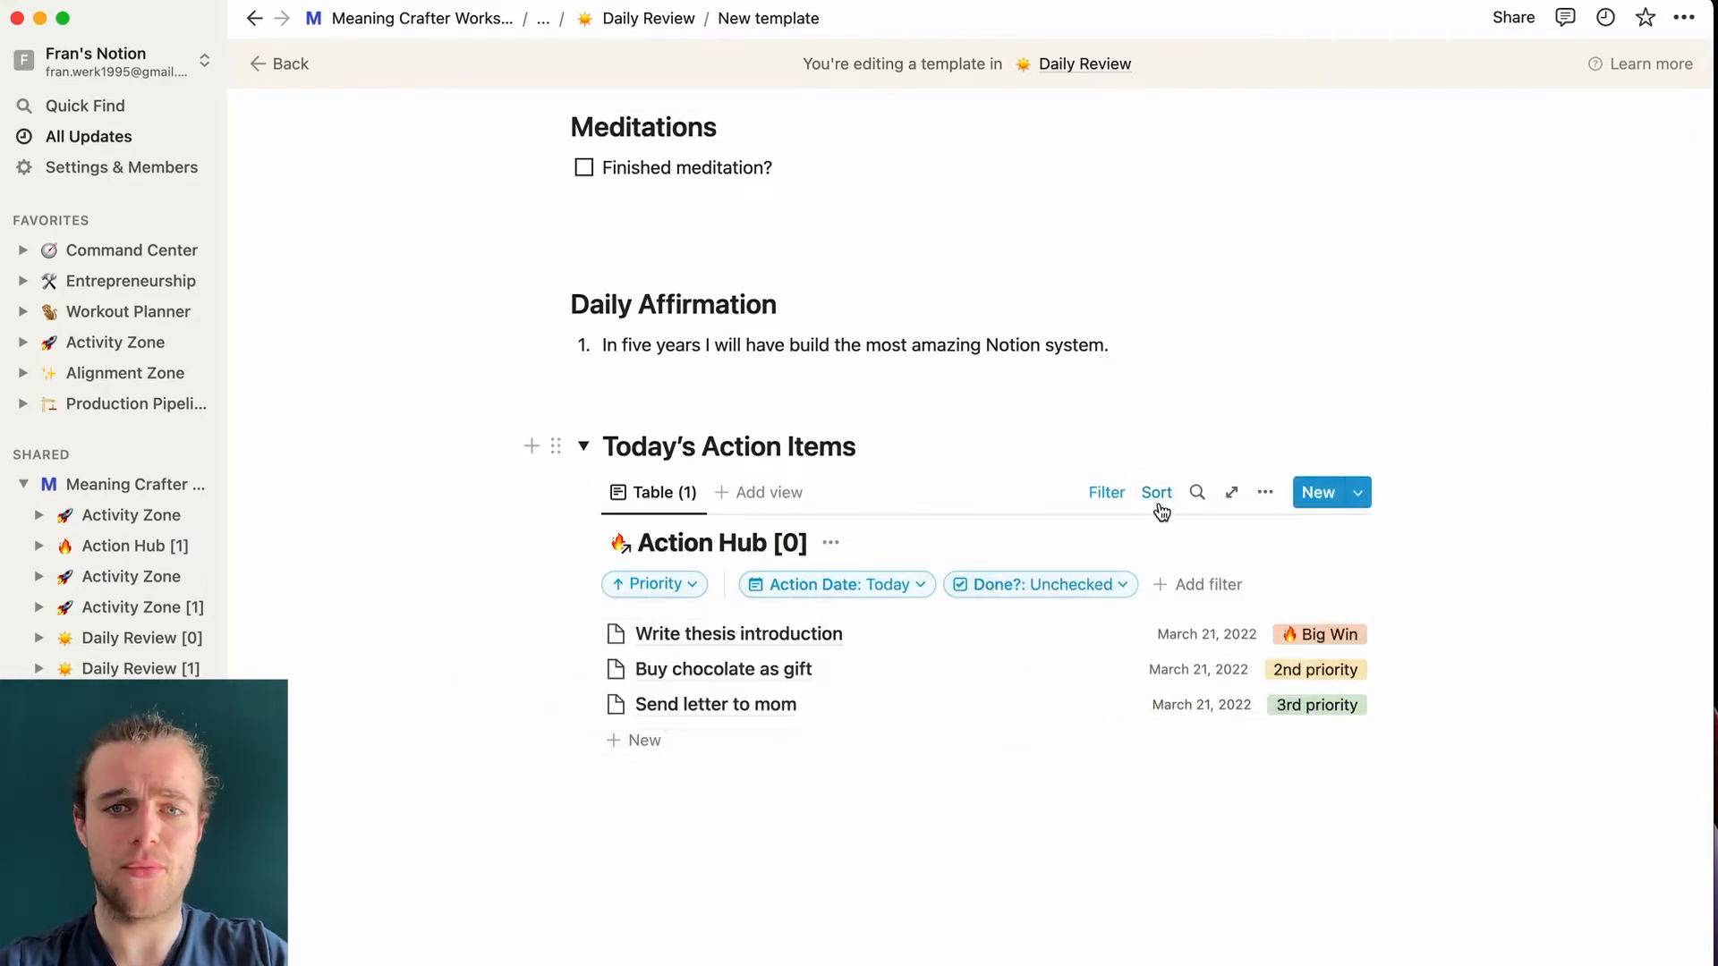
left_click(1109, 497)
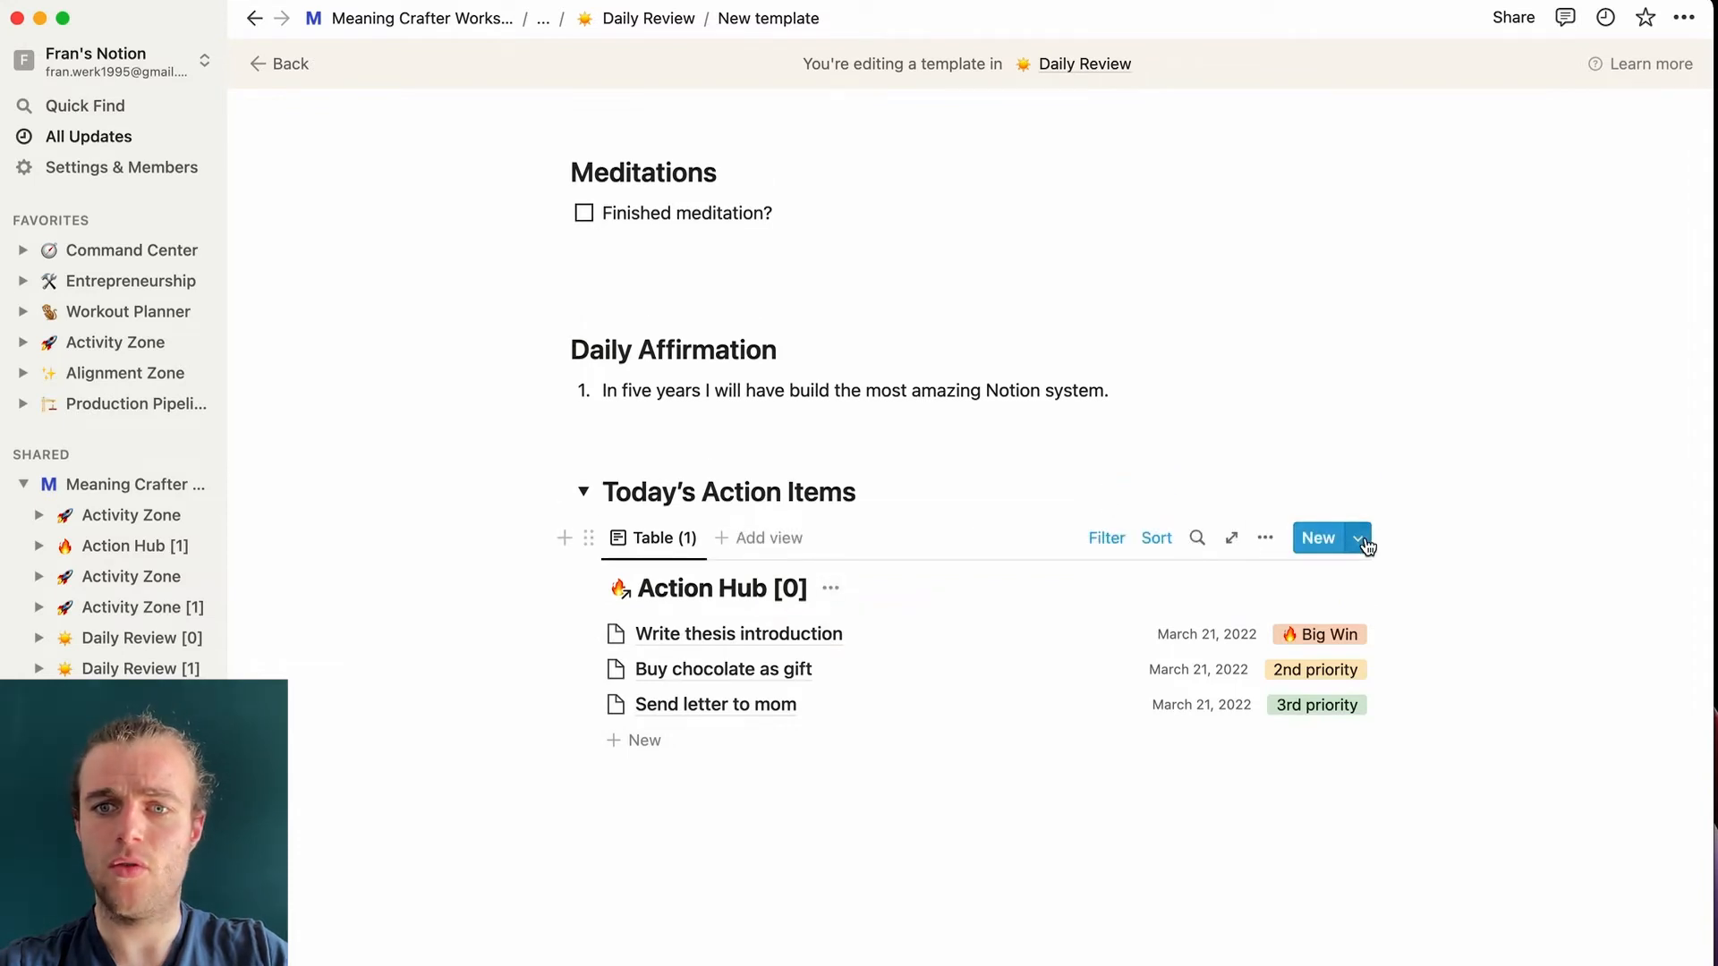
- Hide the Action Hub [0] database title in the view's layout settings
left_click(1357, 537)
left_click(1199, 480)
left_click(1265, 537)
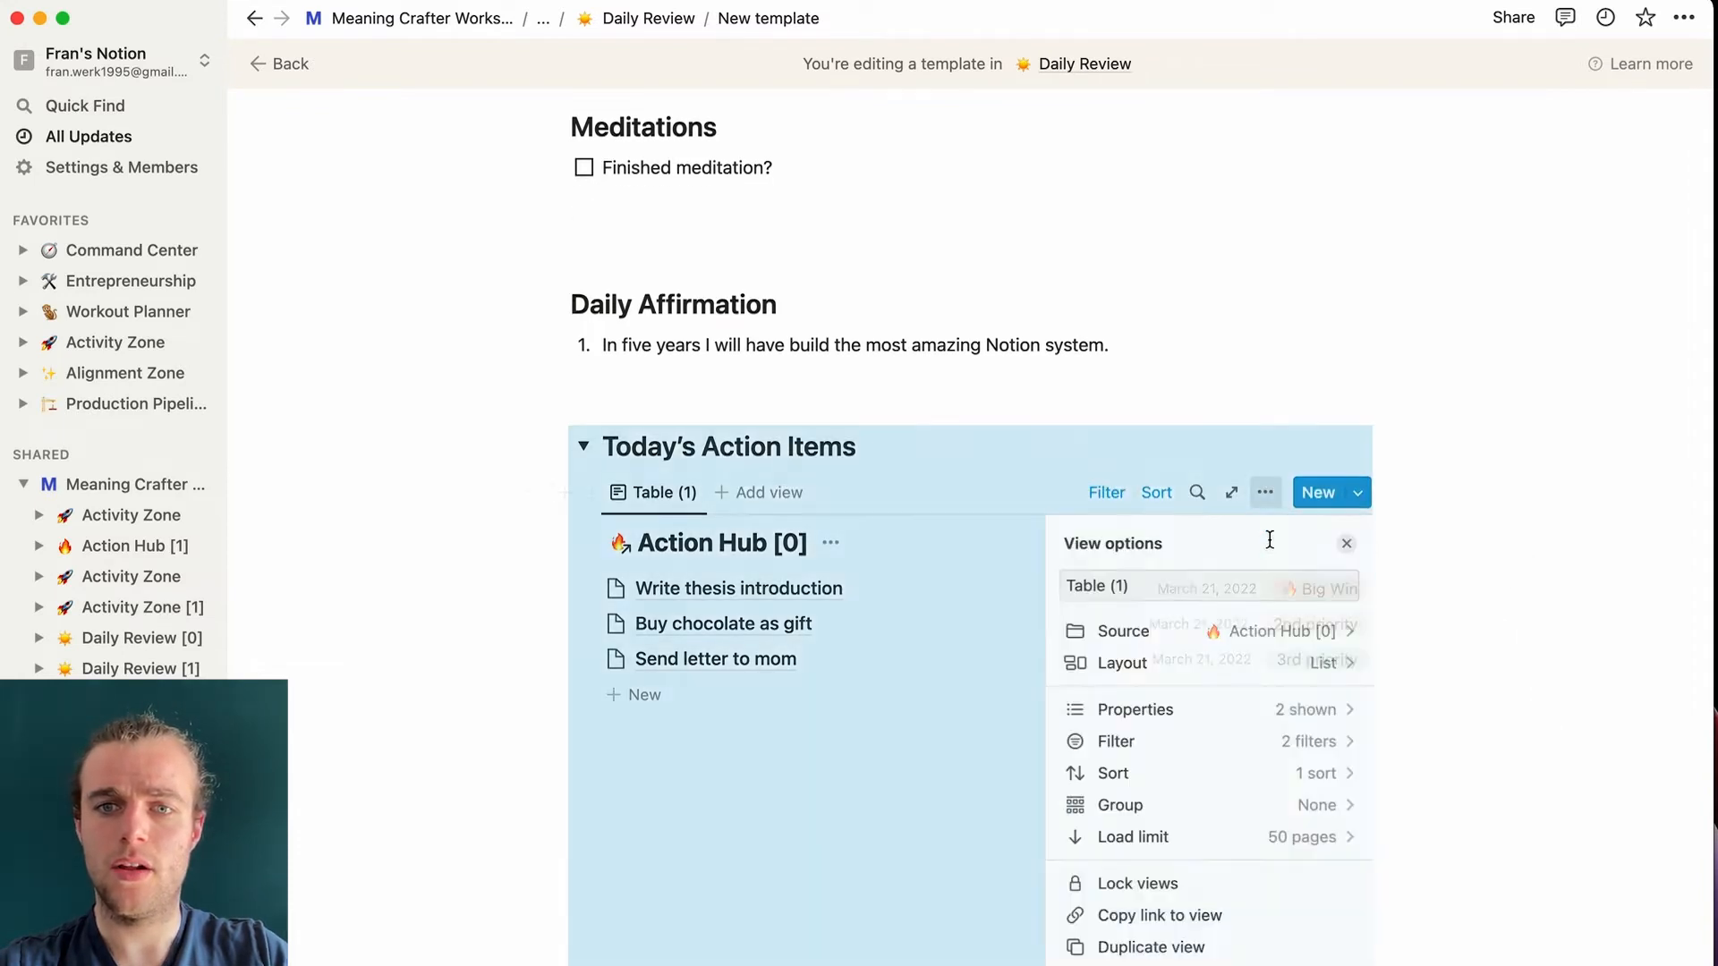
left_click(1280, 667)
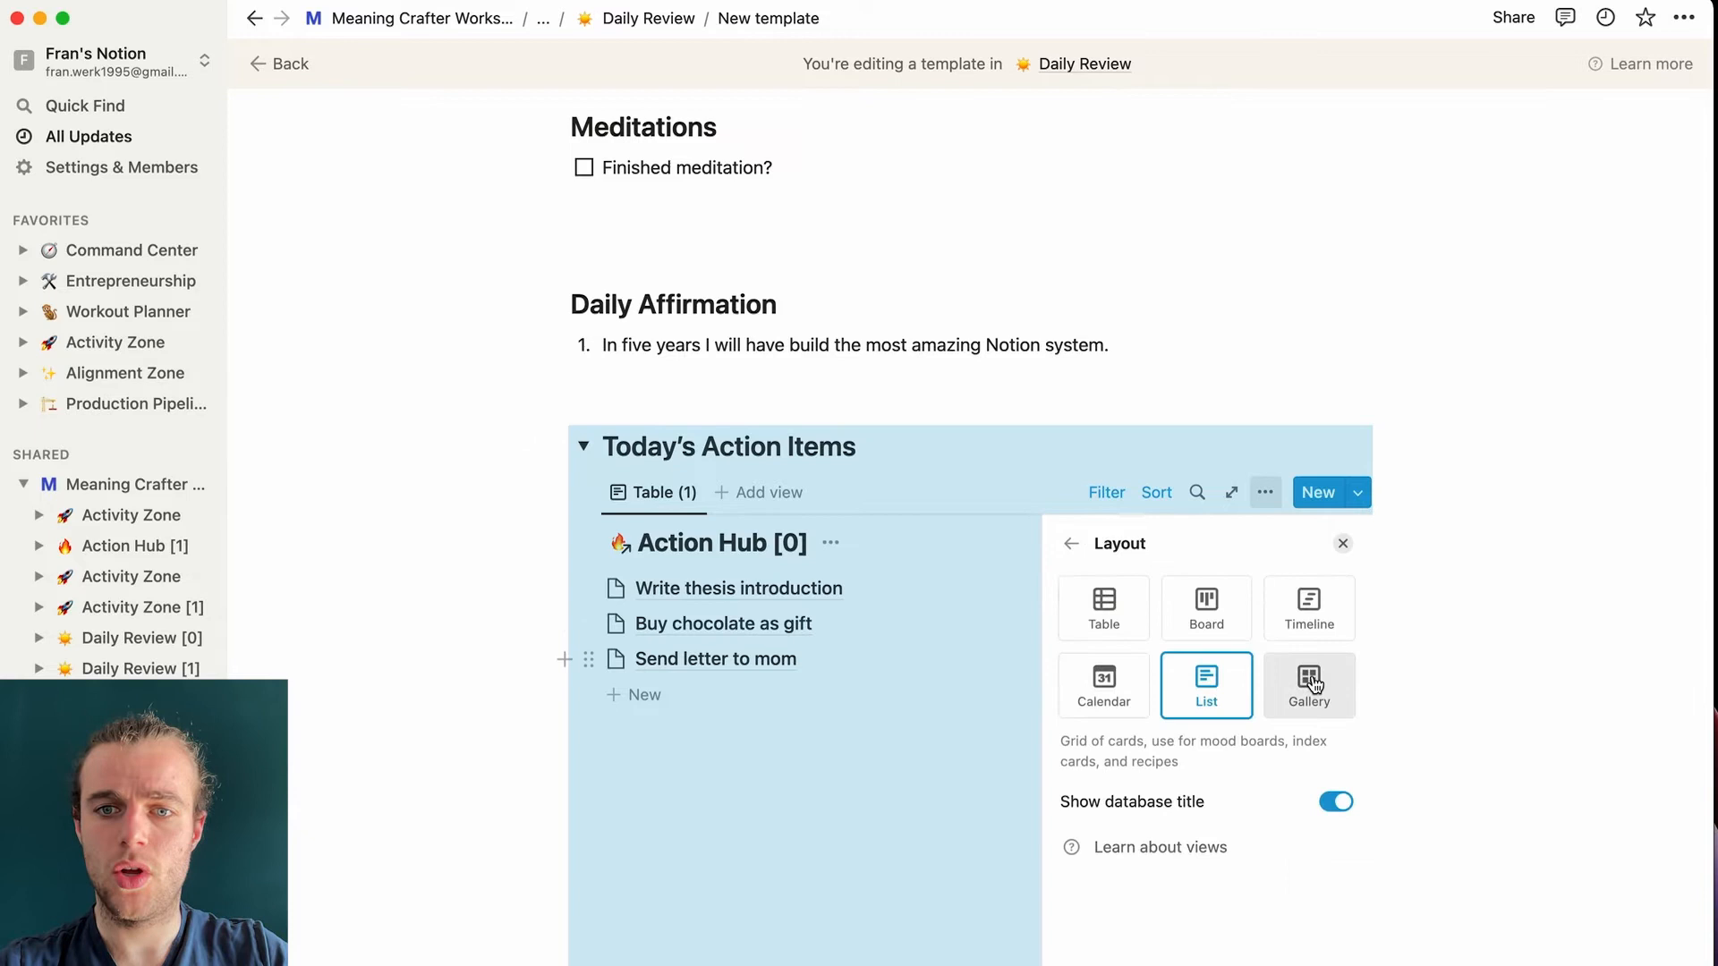
left_click(1336, 803)
left_click(1262, 367)
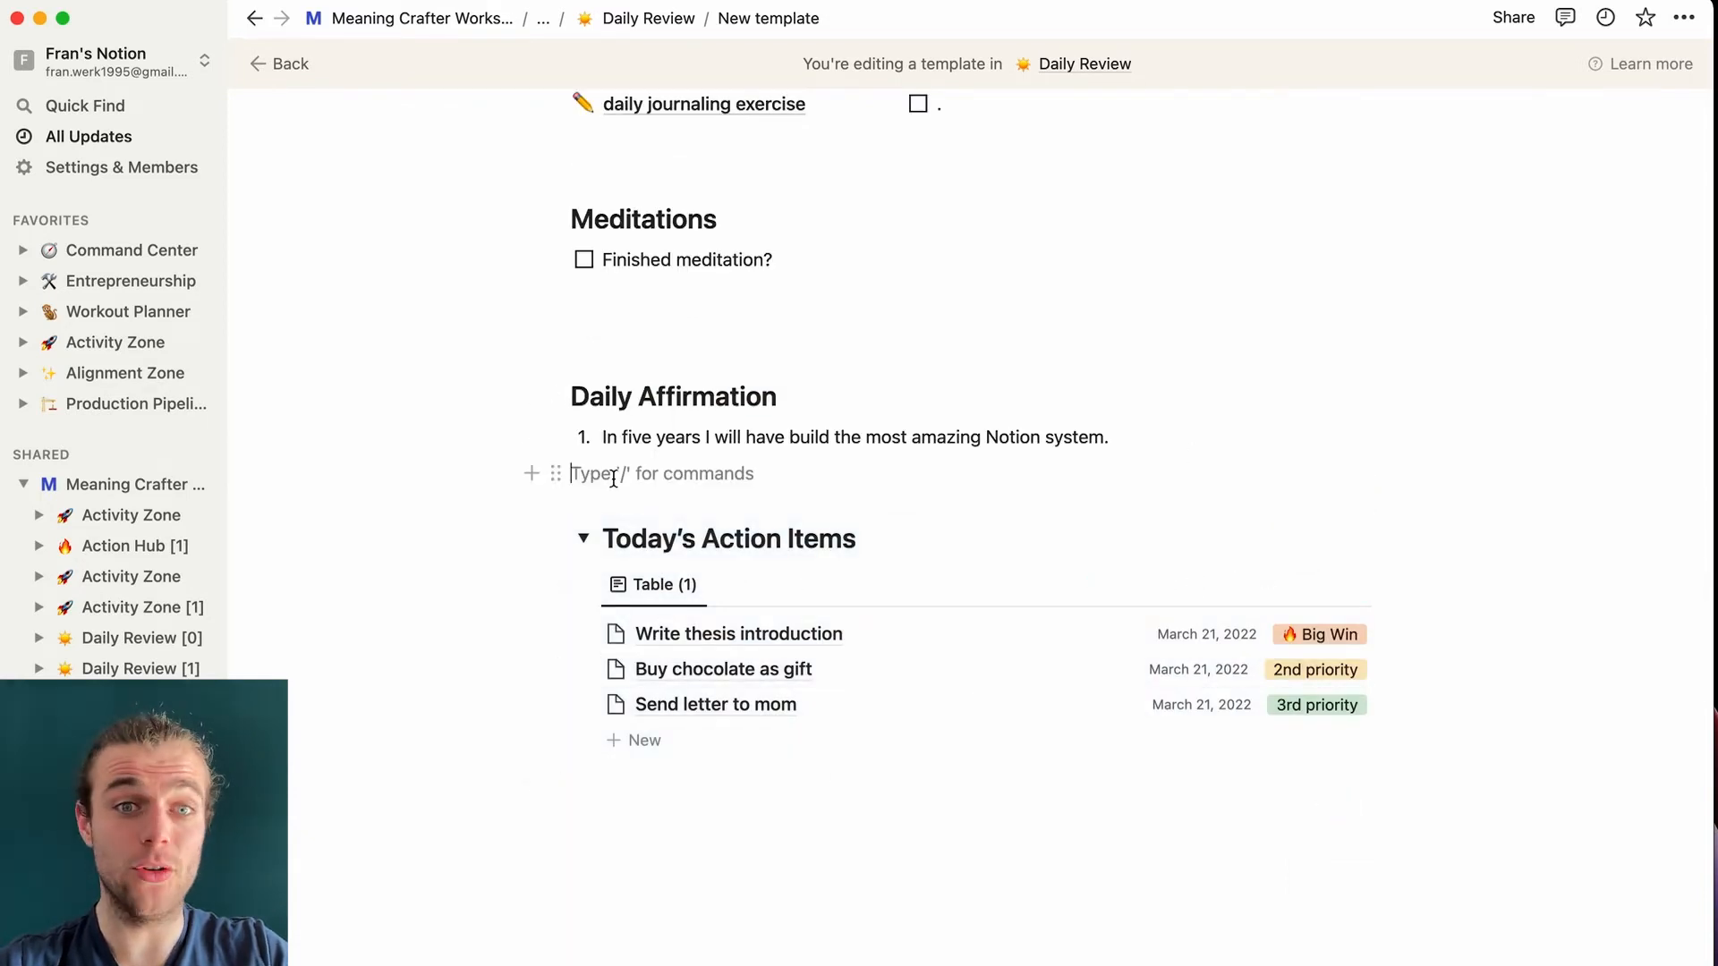
- Add an empty line above the section, check Today's Action Items collapses, and restore the filter row
key("Return")
left_click(798, 405)
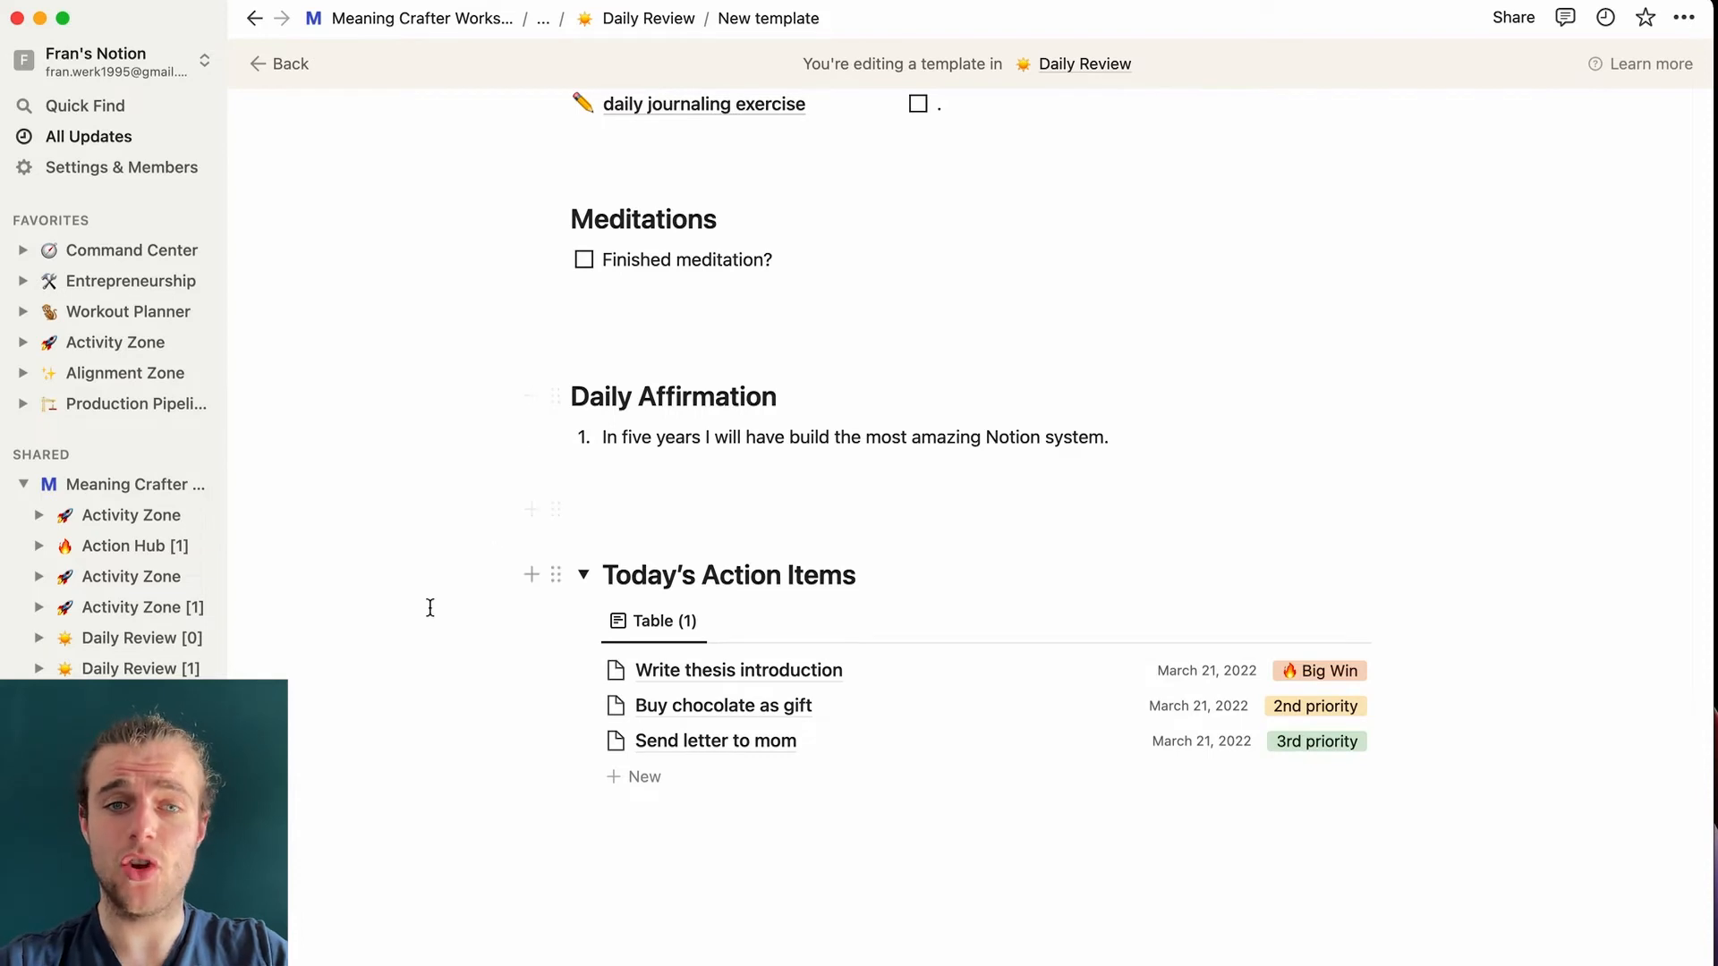
scroll(430, 607, "down", 1)
left_click(586, 536)
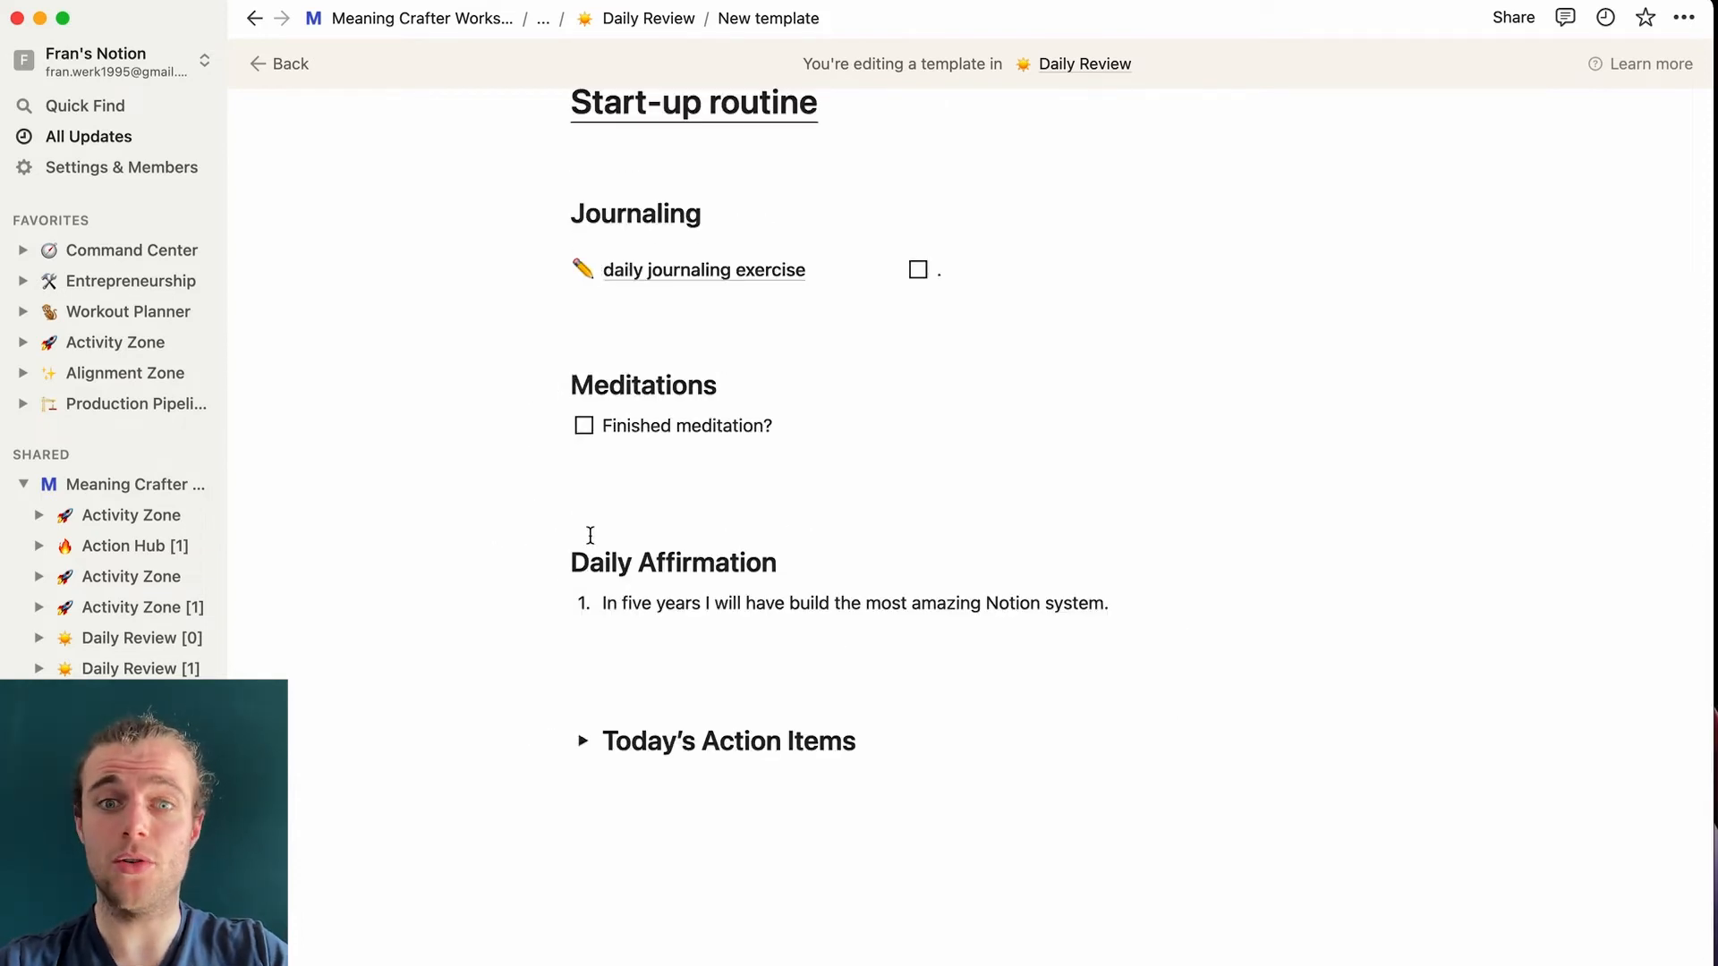
left_click(583, 740)
scroll(589, 733, "down", 3)
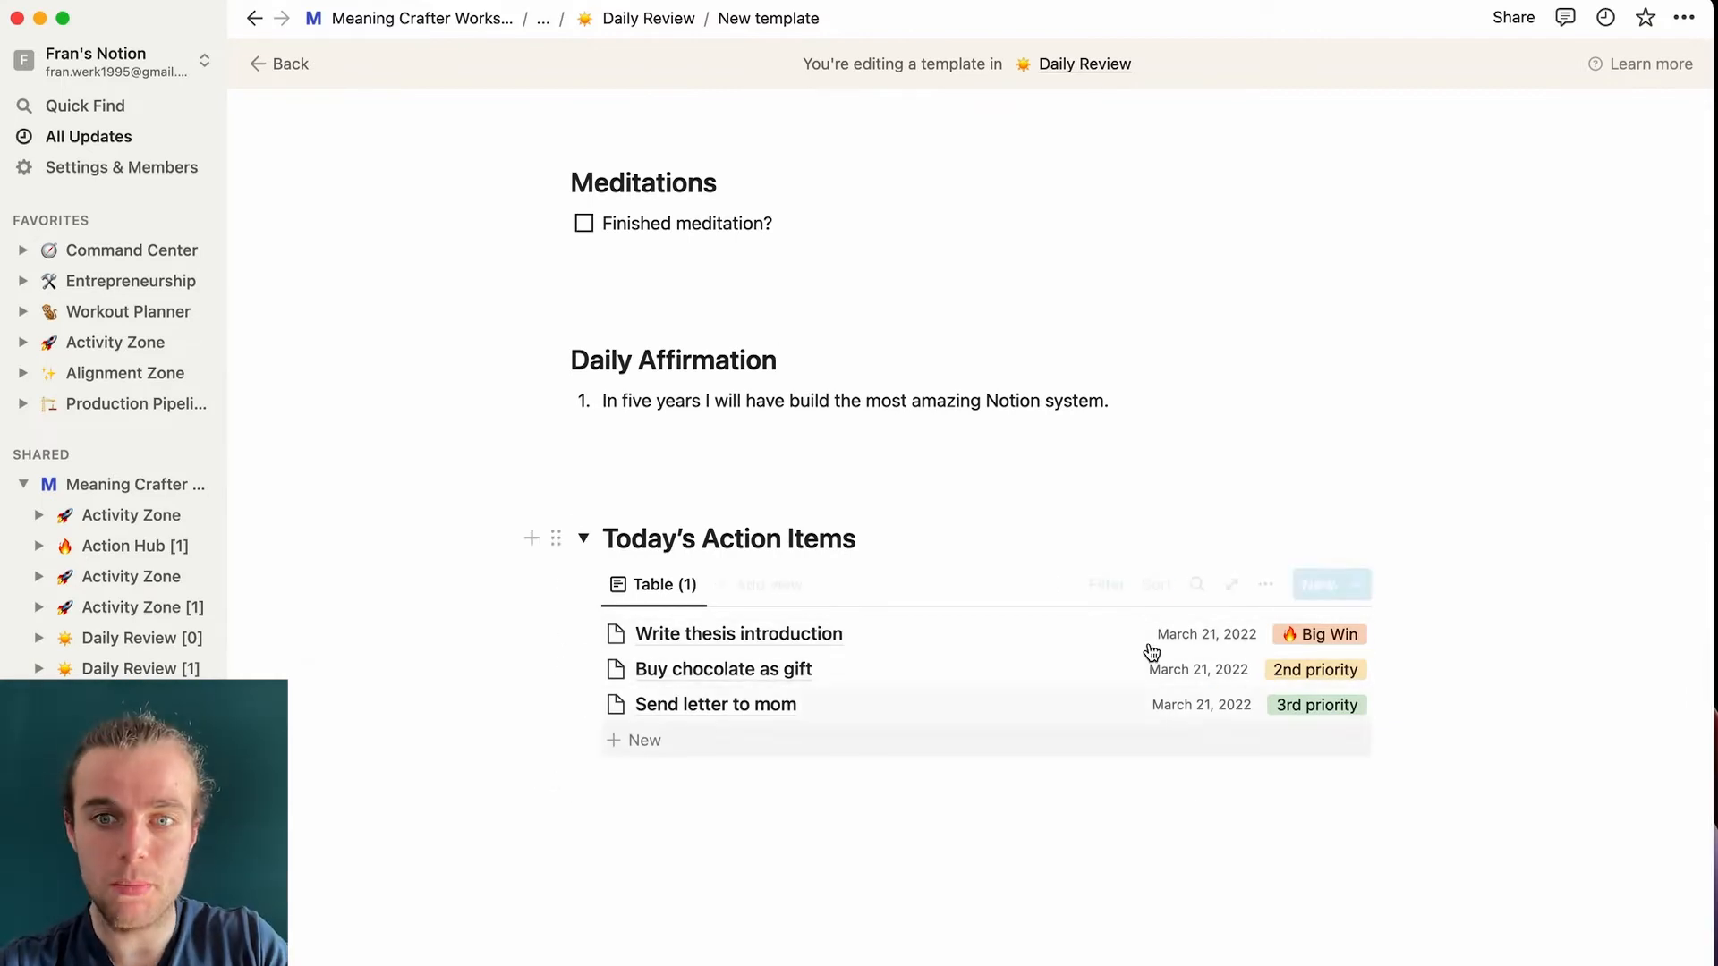
left_click(1107, 586)
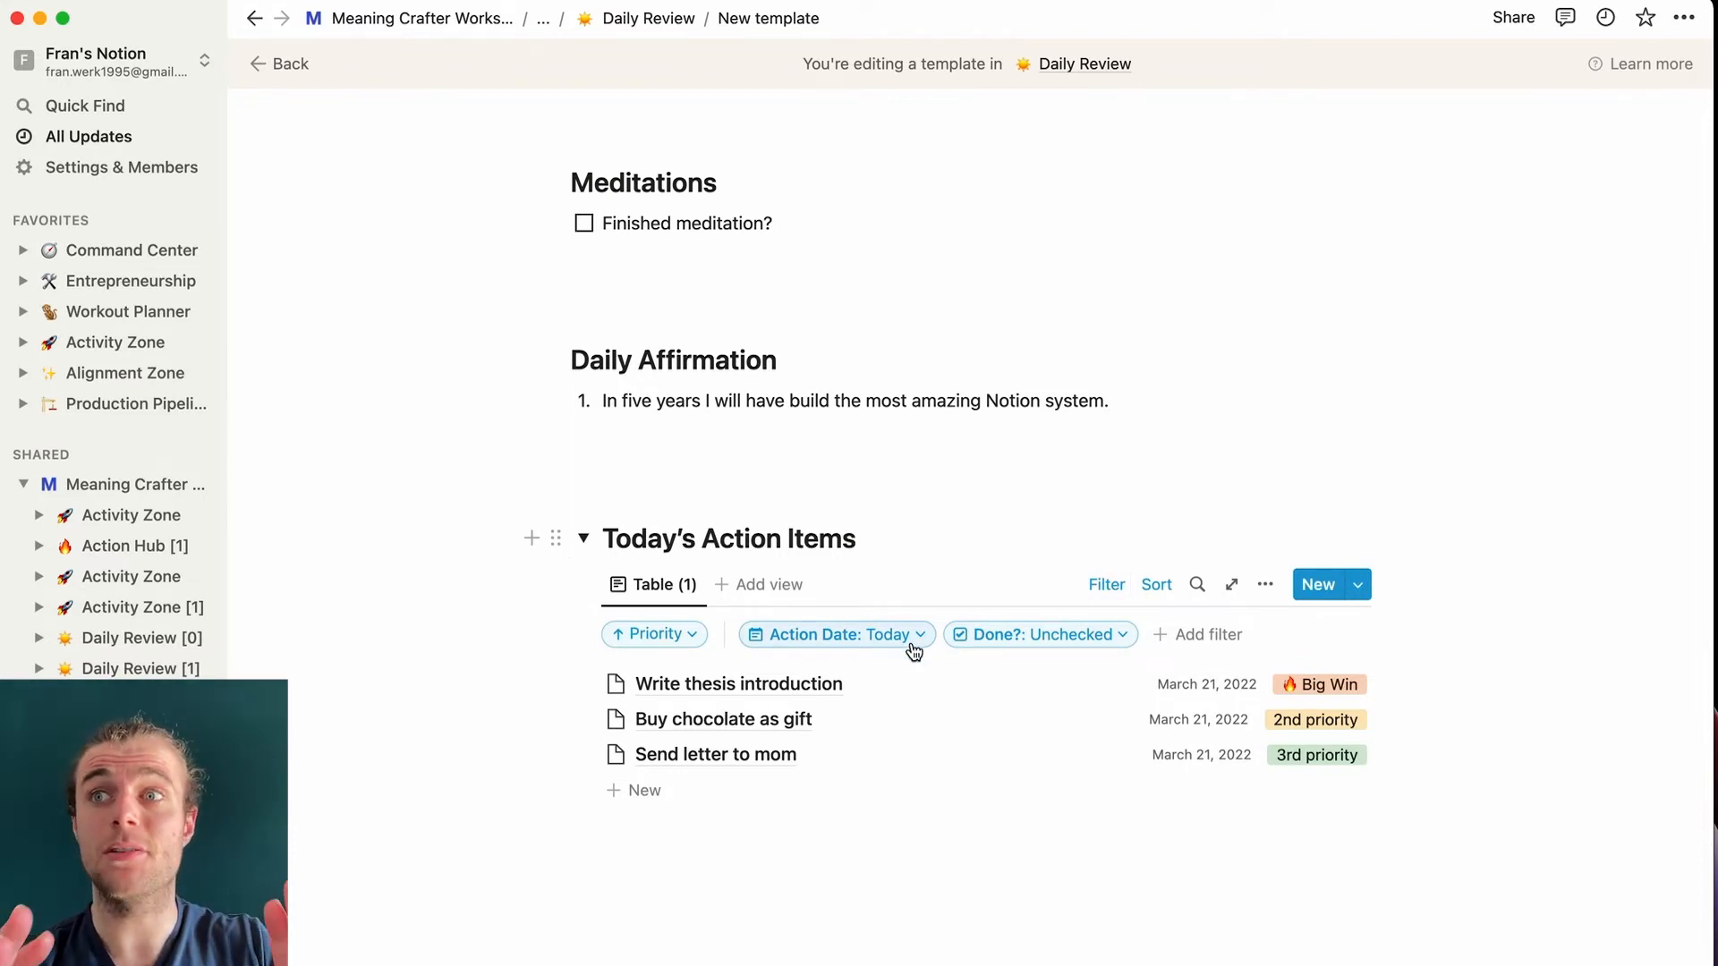
- Collapse Today's Action Items and add a blank line below it
left_click(584, 538)
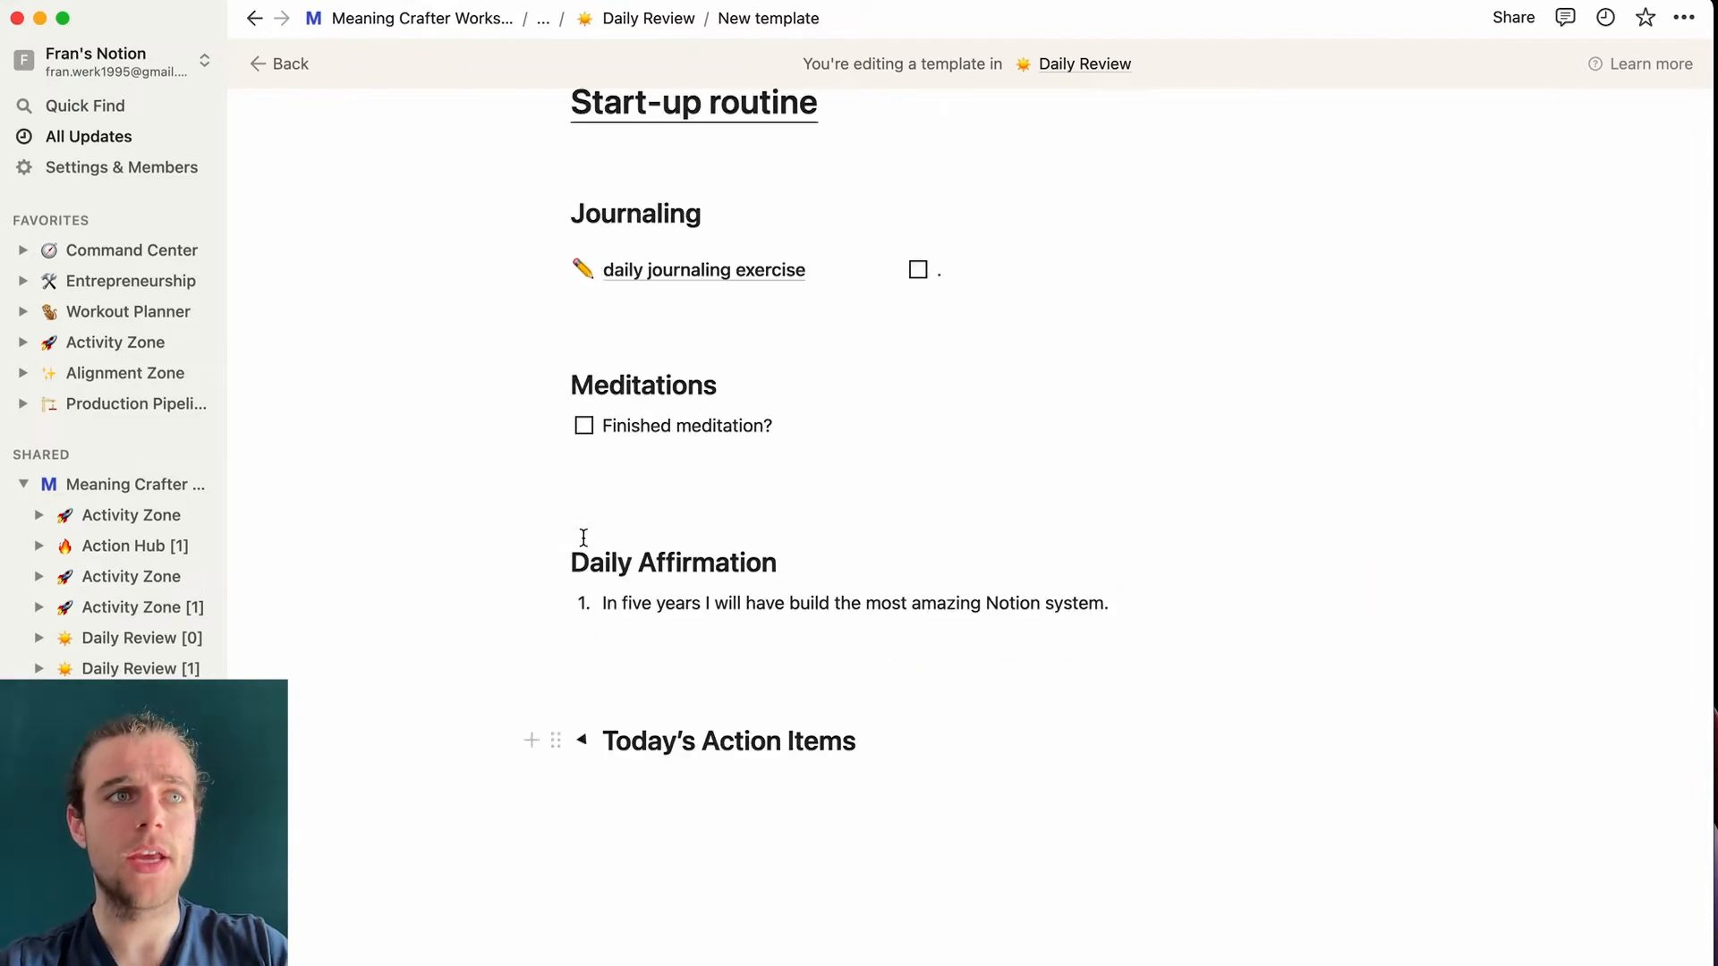
left_click(653, 788)
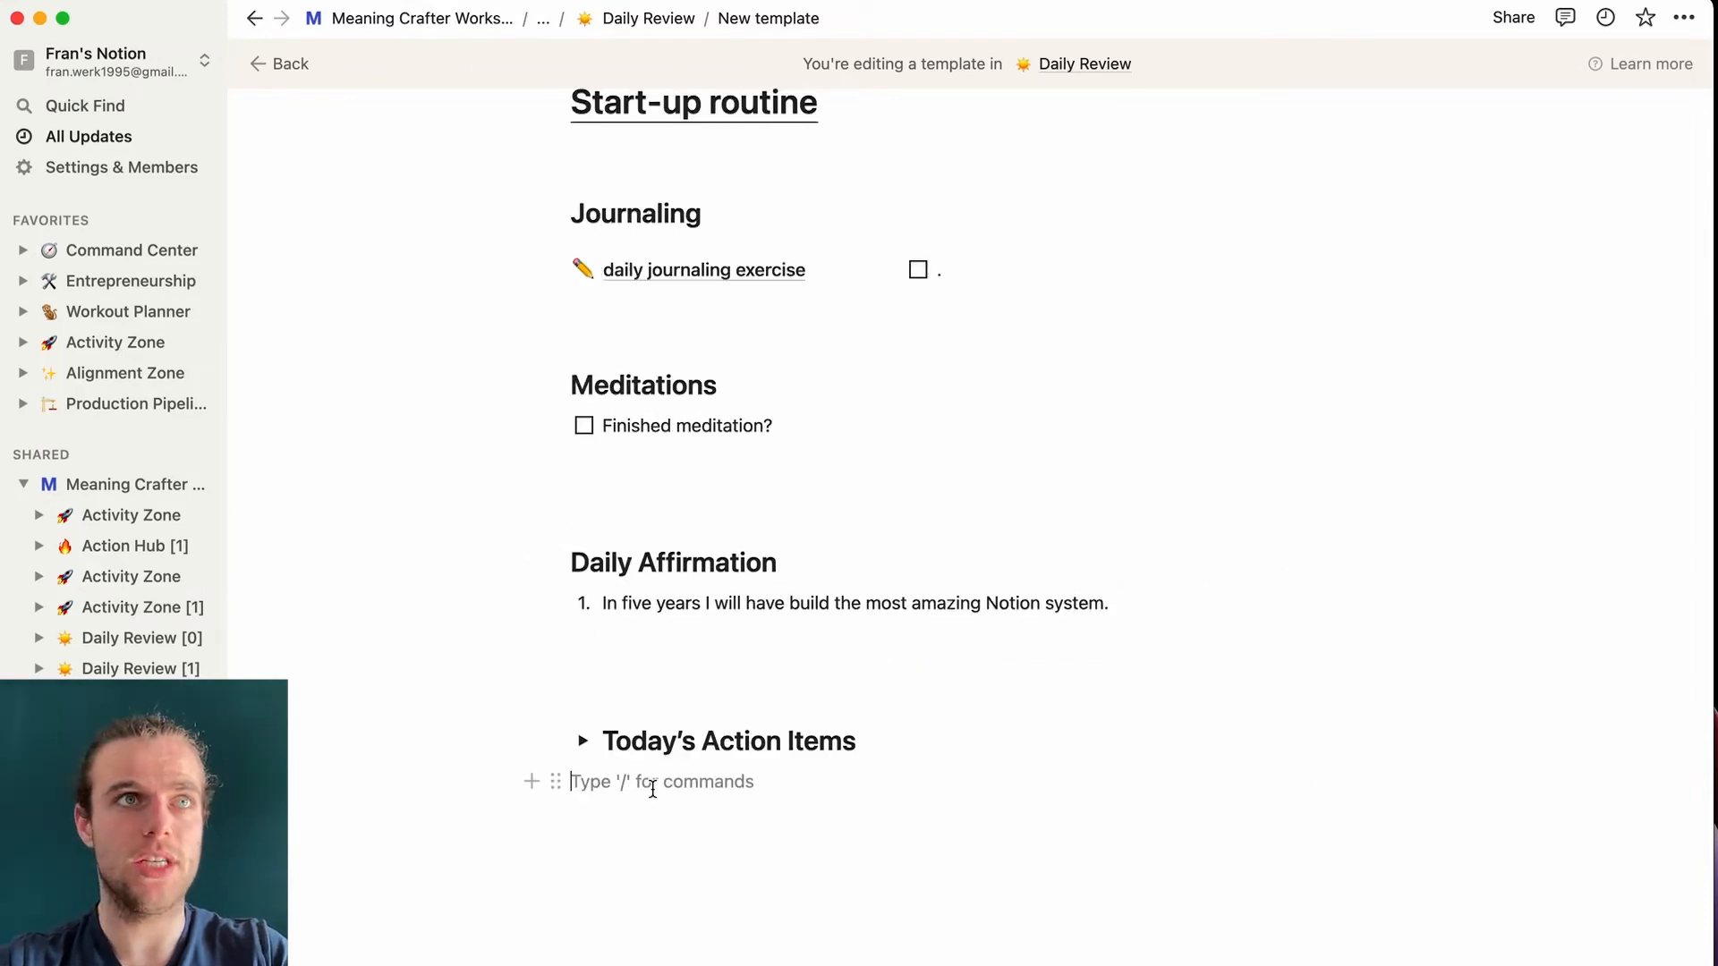
key("Return")
- Add an H1 heading 'What would make this day awesome' followed by an empty numbered list
key("Return")
type("/h1")
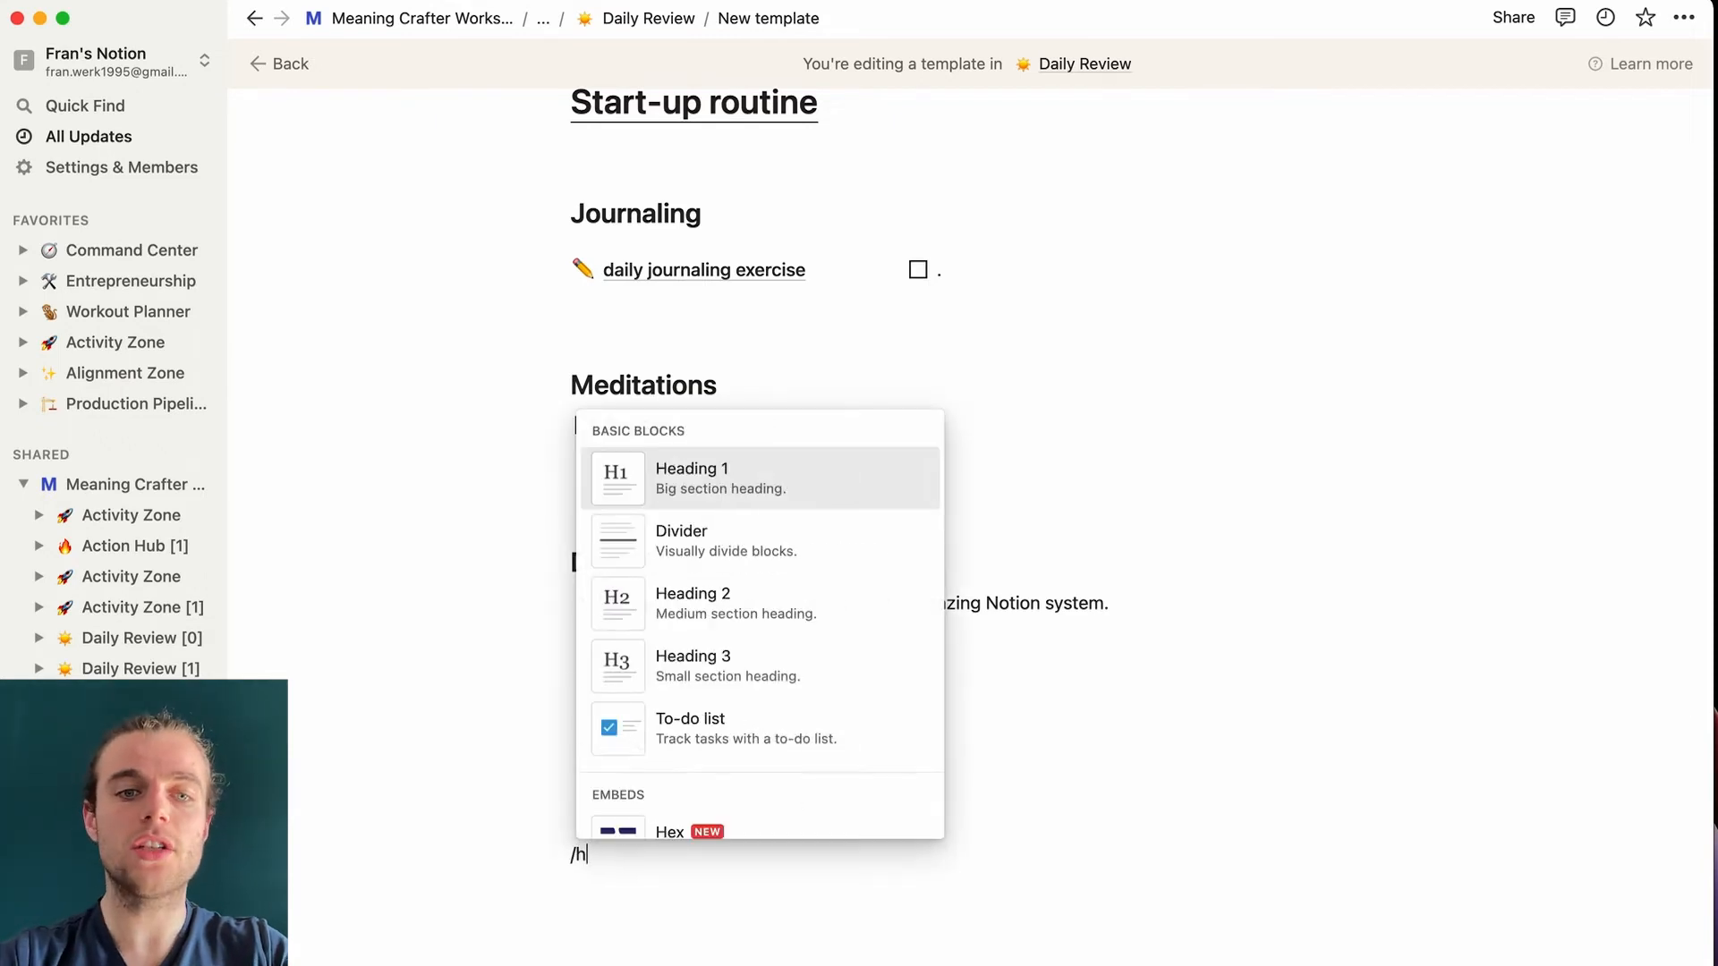
key("Return")
type("What would make t")
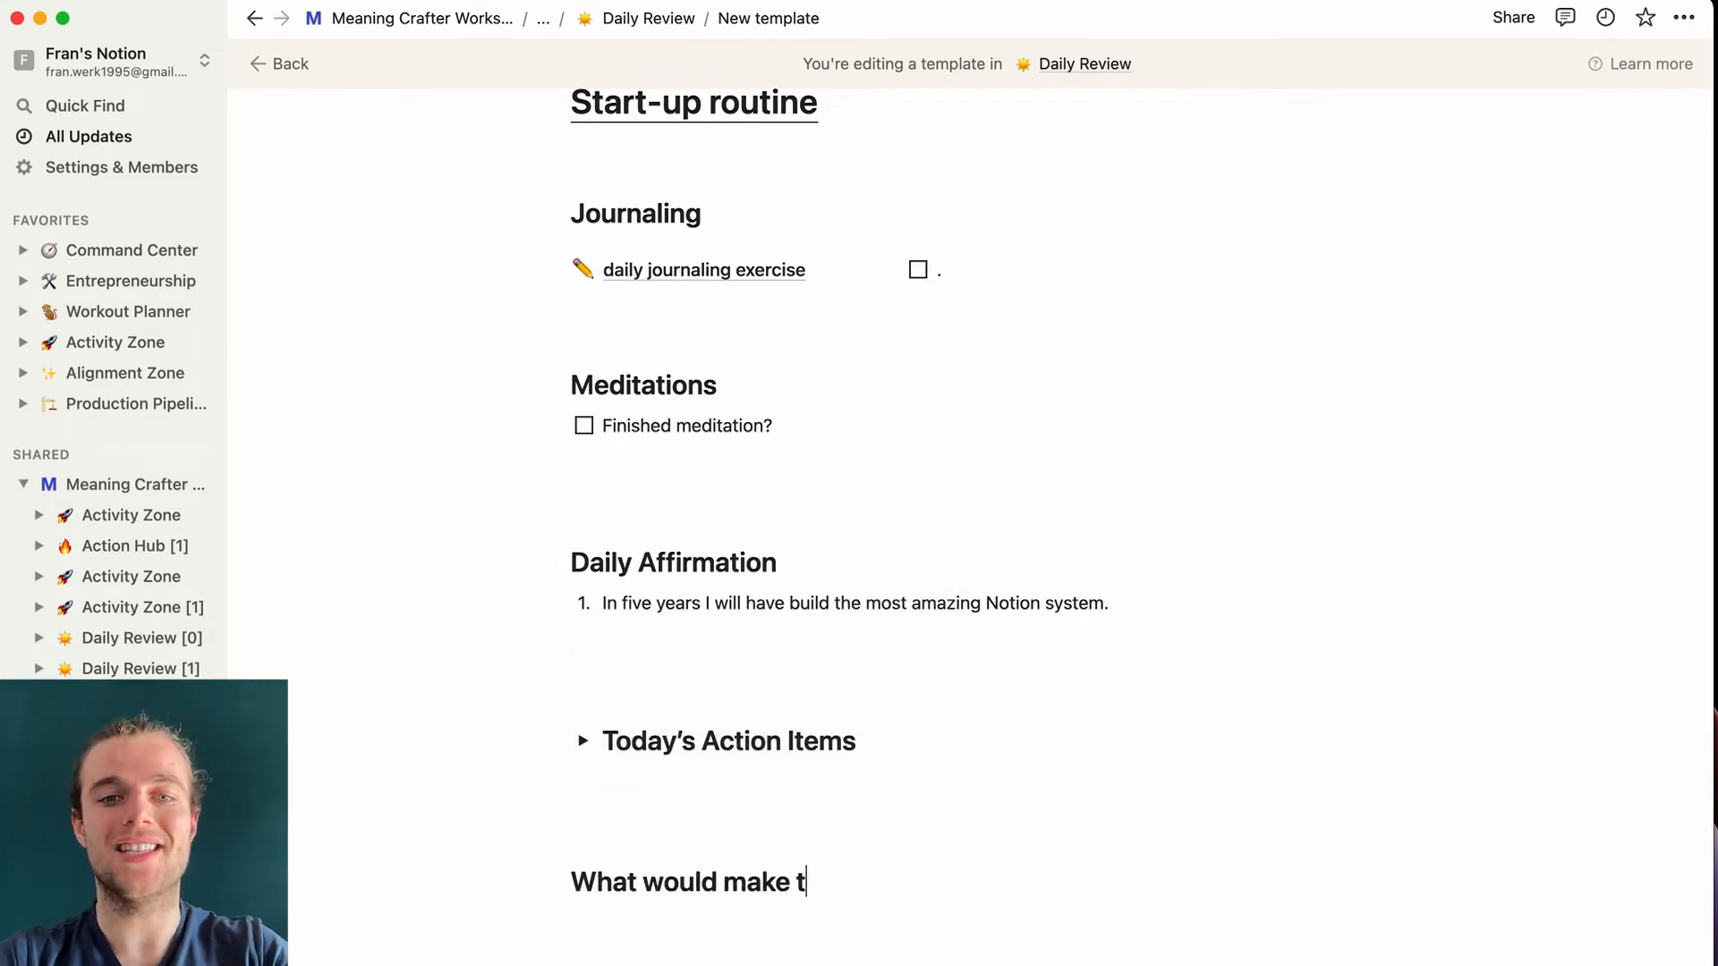
type("his day awesome")
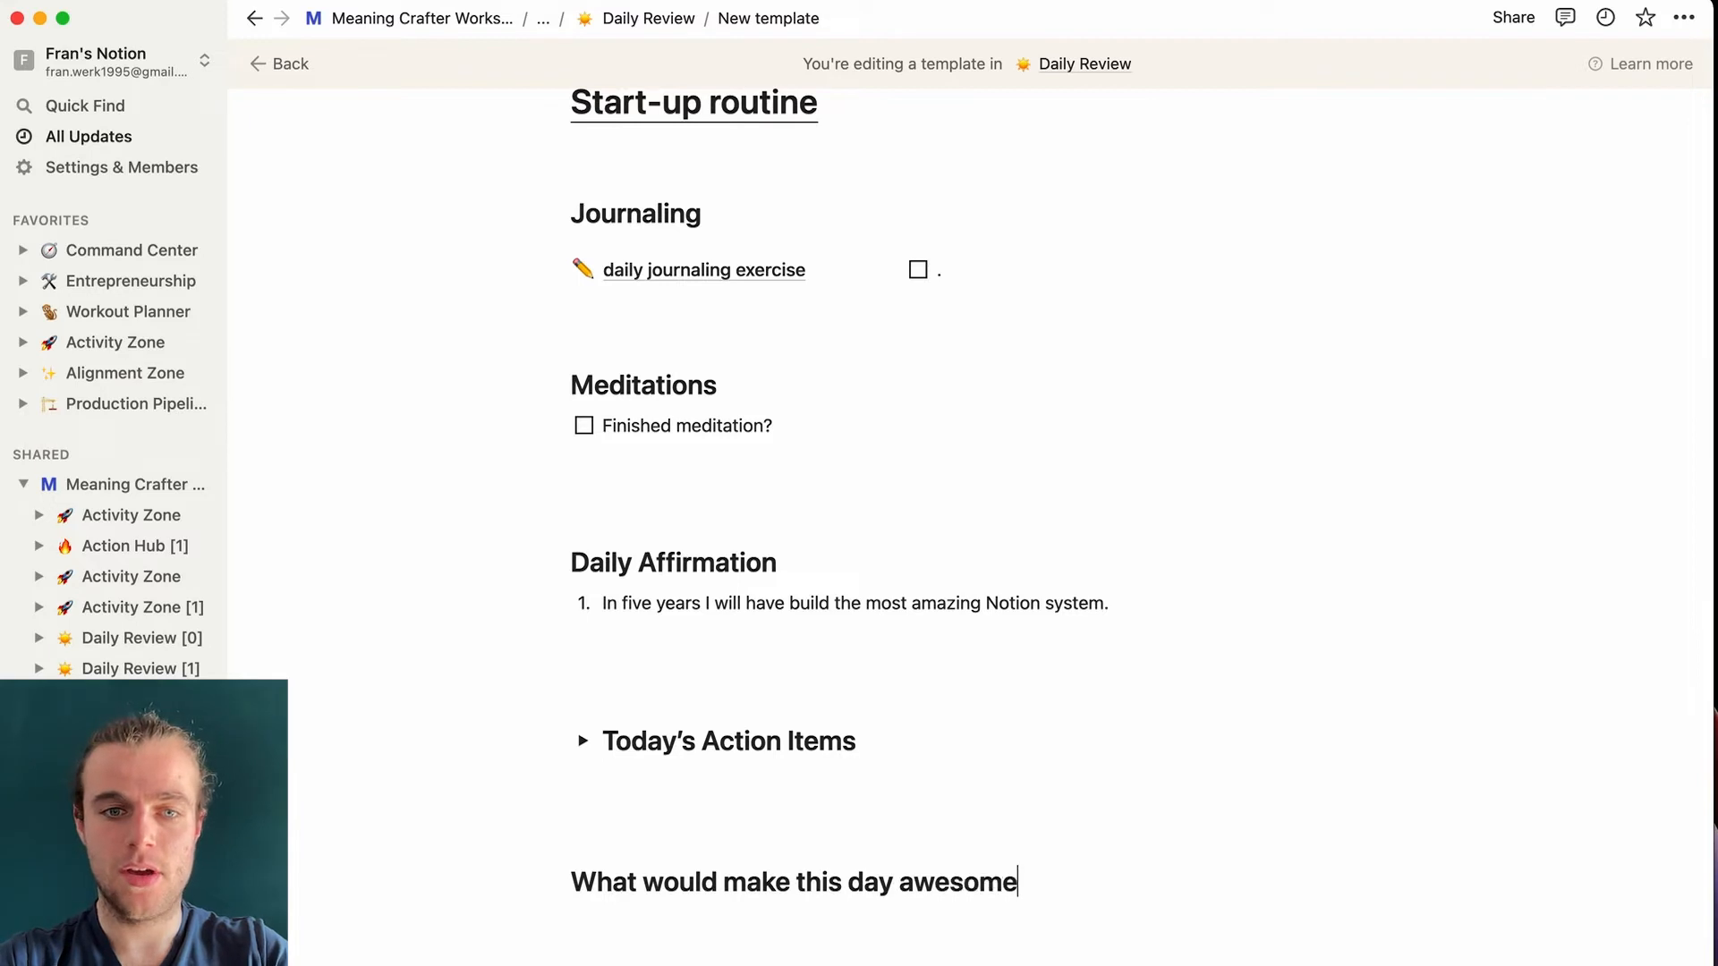
key("Return")
type("1.")
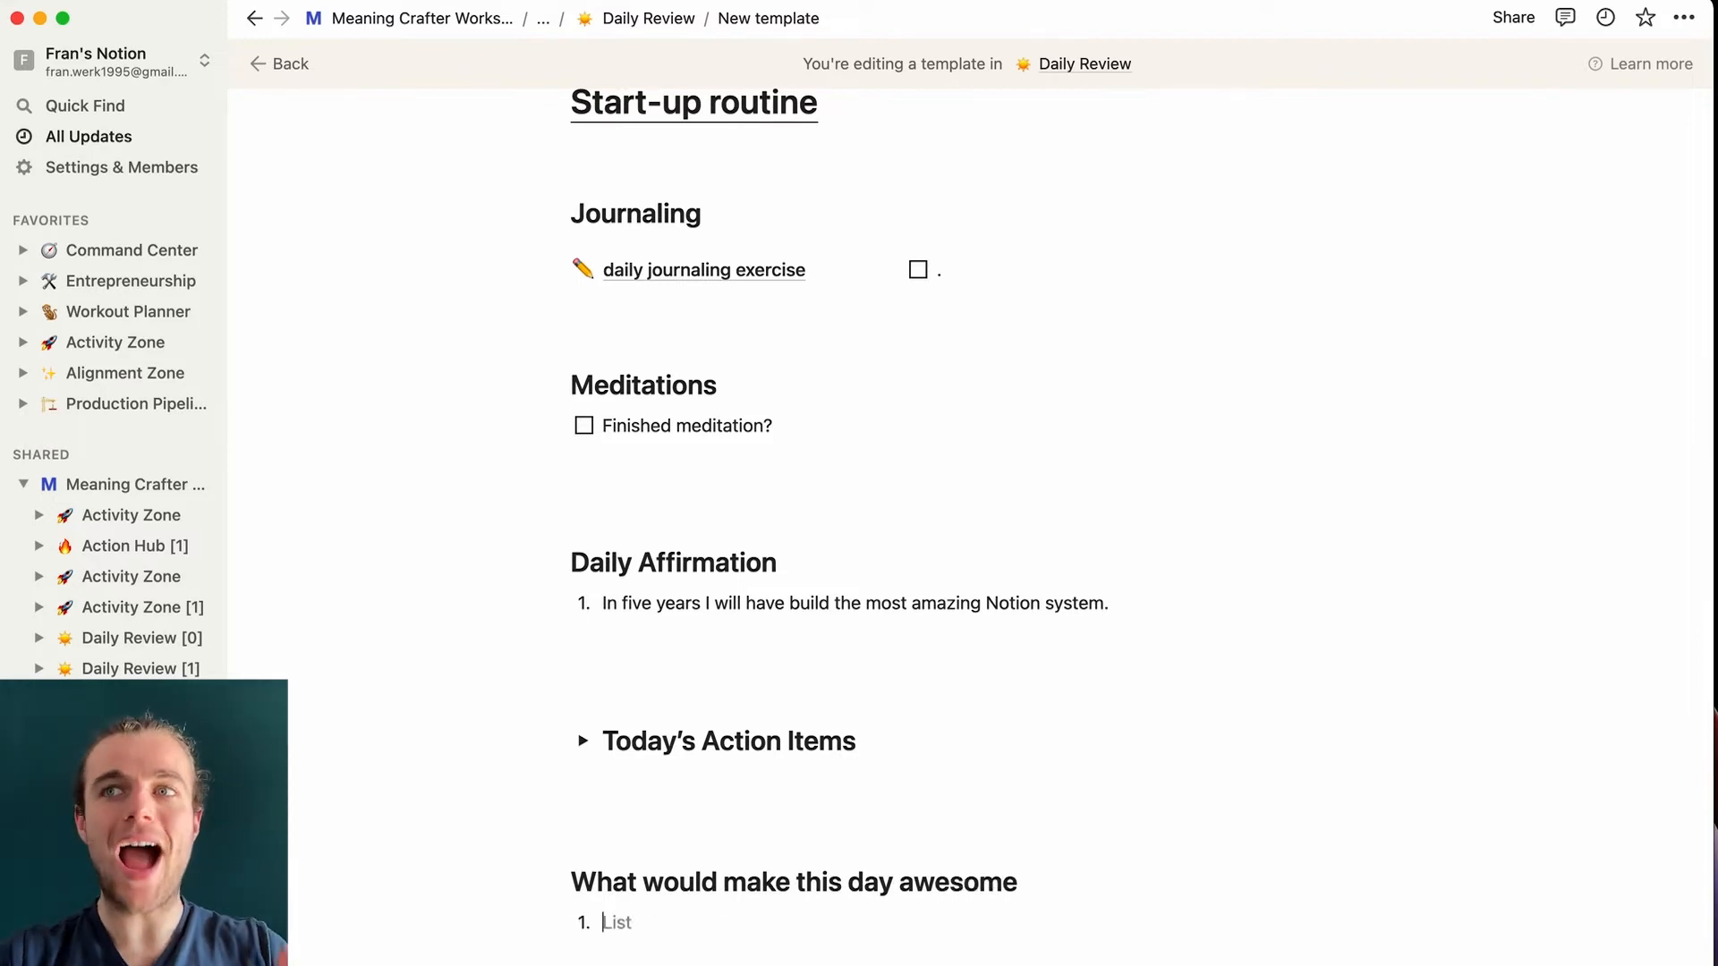
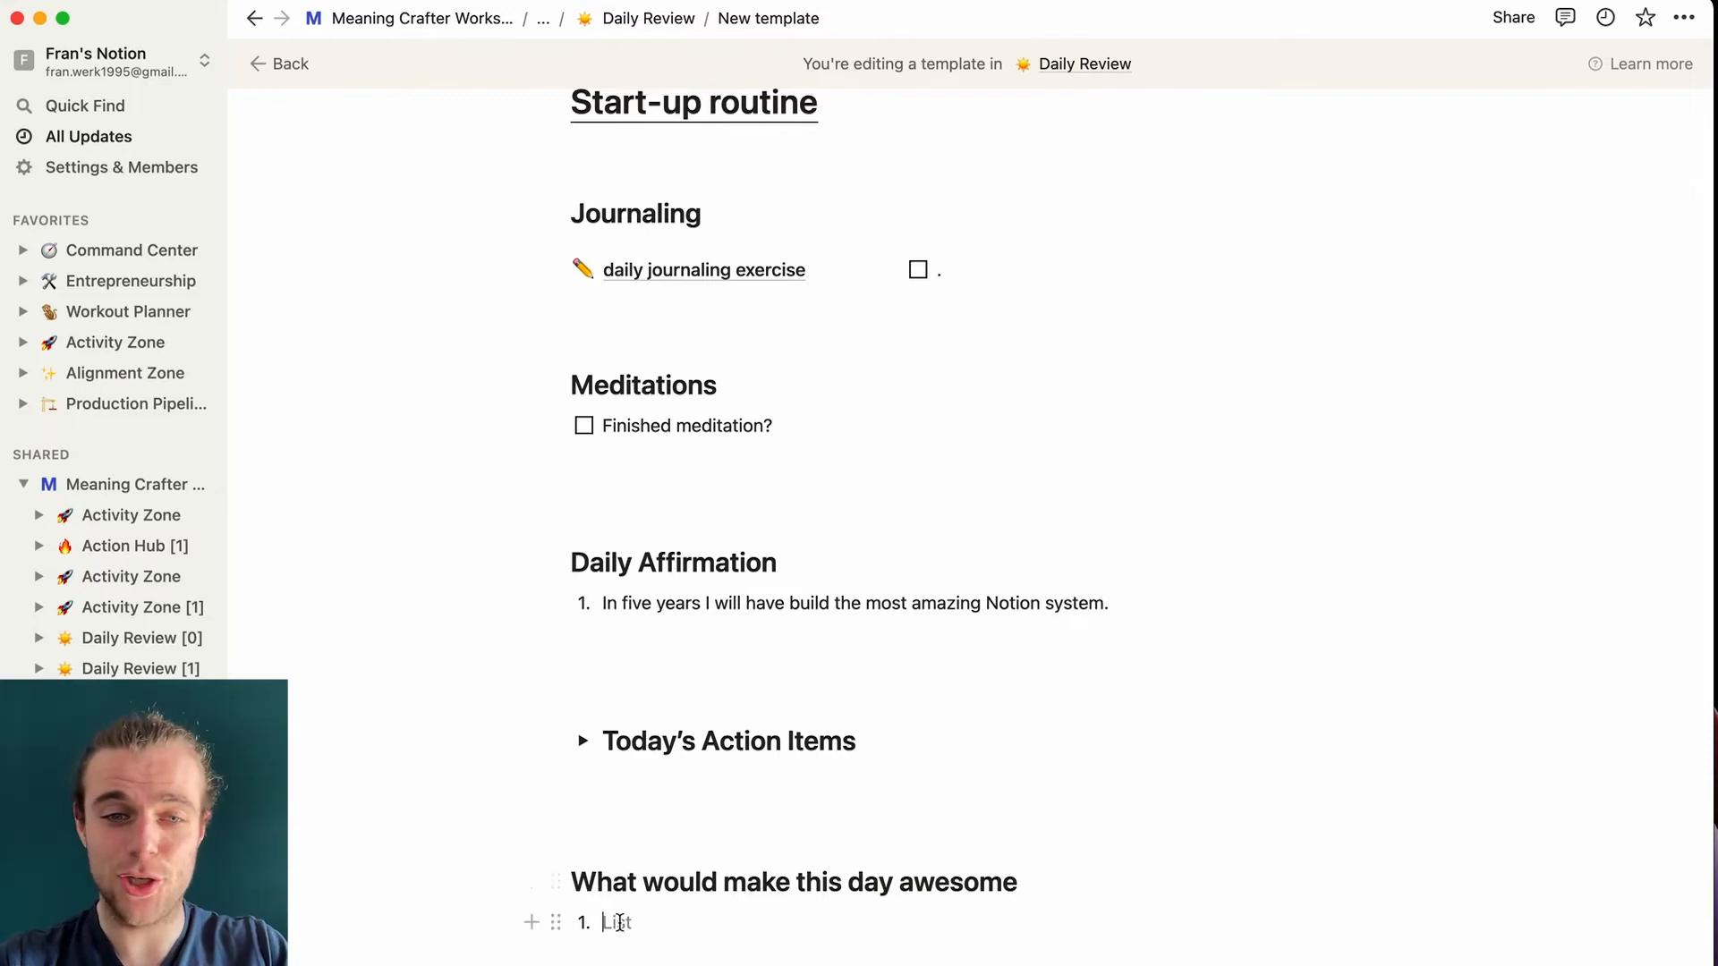
- Add two empty lines below the 'What would make this day awesome' numbered list
scroll(619, 922, "down", 3)
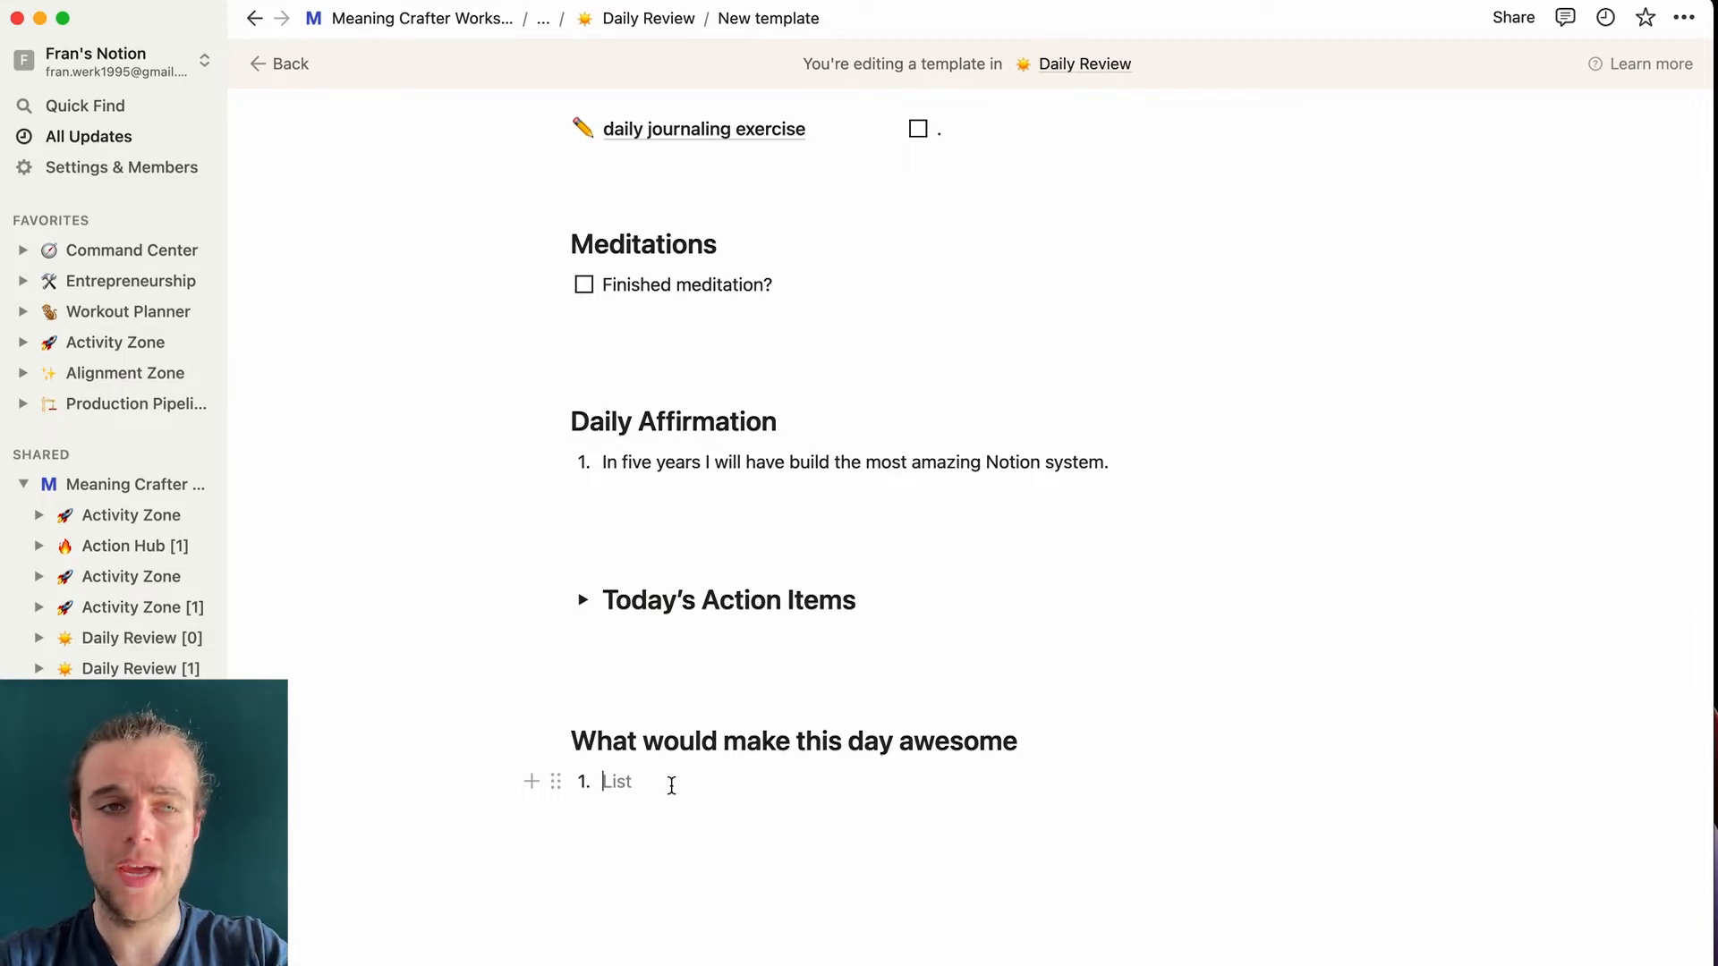
left_click(614, 824)
scroll(608, 828, "down", 1)
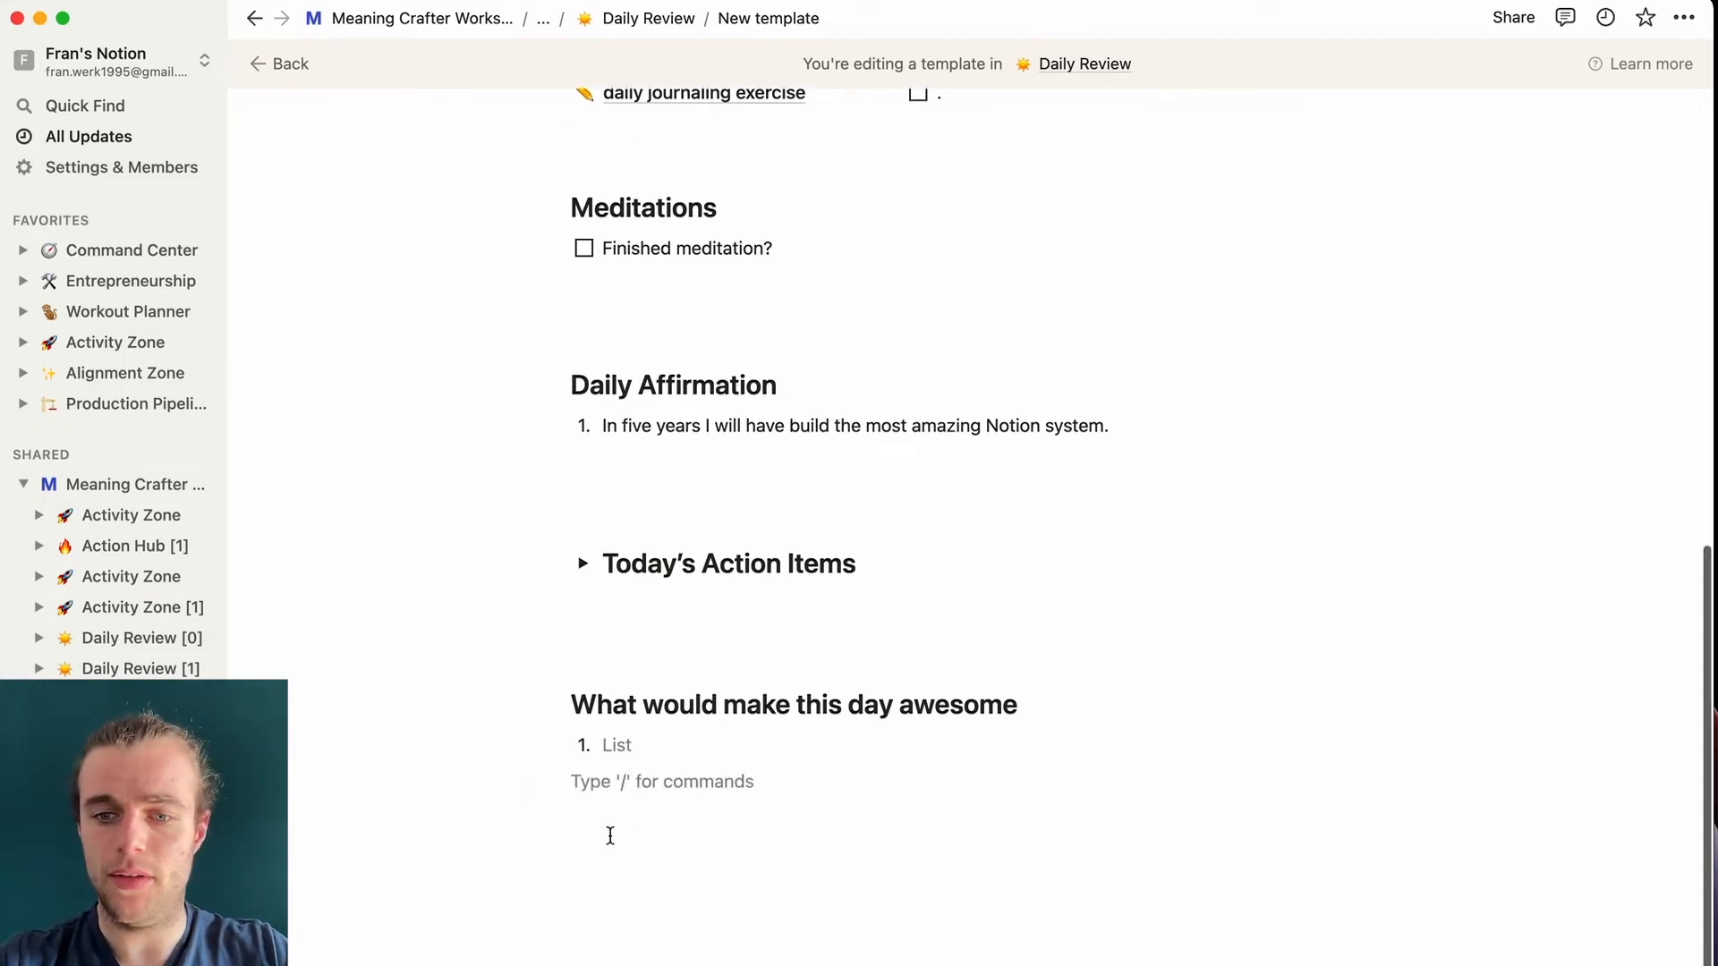
key("Return")
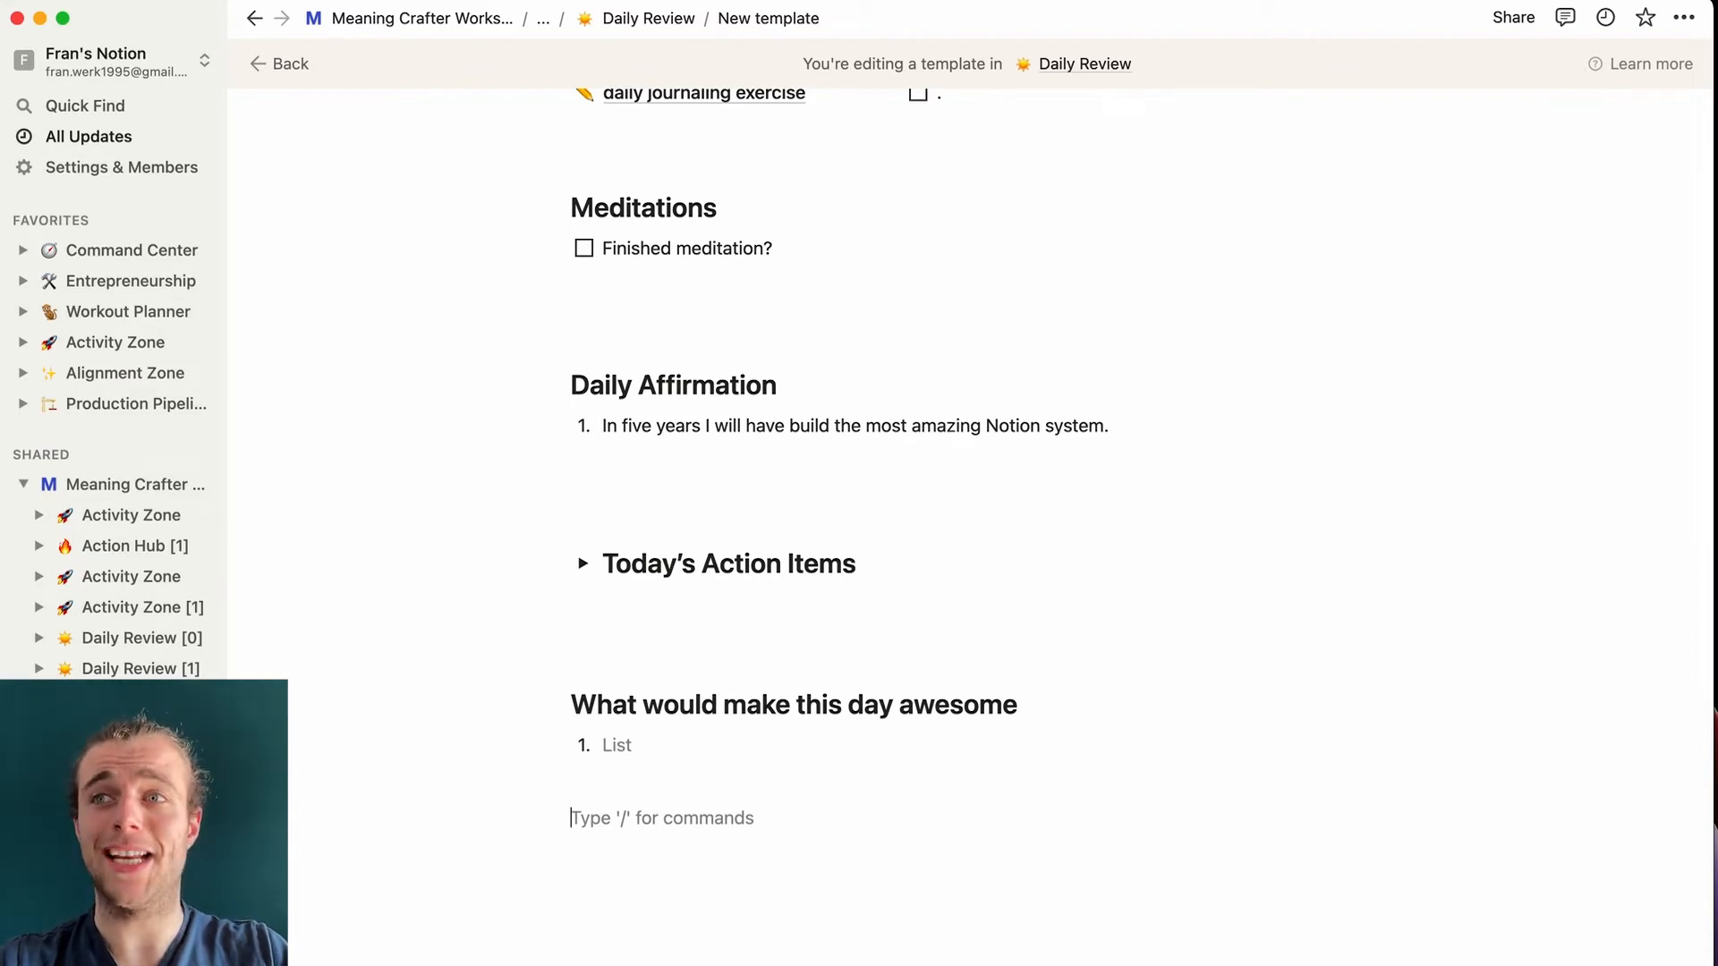
- Insert a --- divider under the list and scroll through the template to review it
type("---")
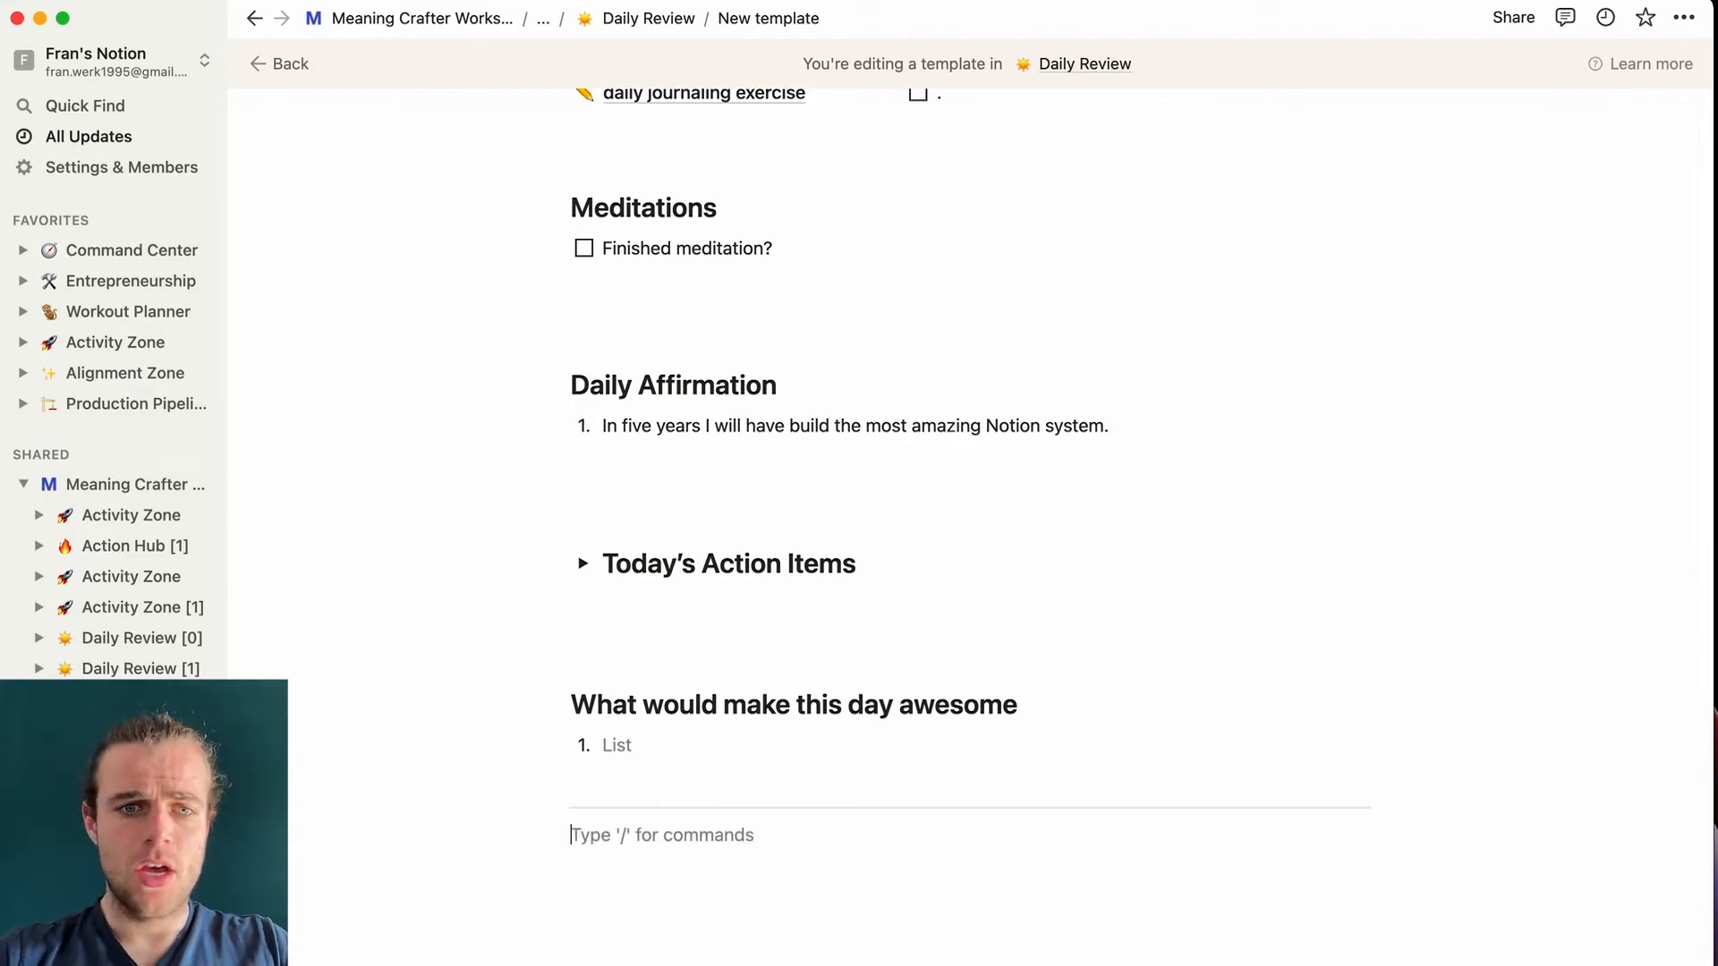
scroll(729, 503, "up", 4)
scroll(730, 504, "down", 1)
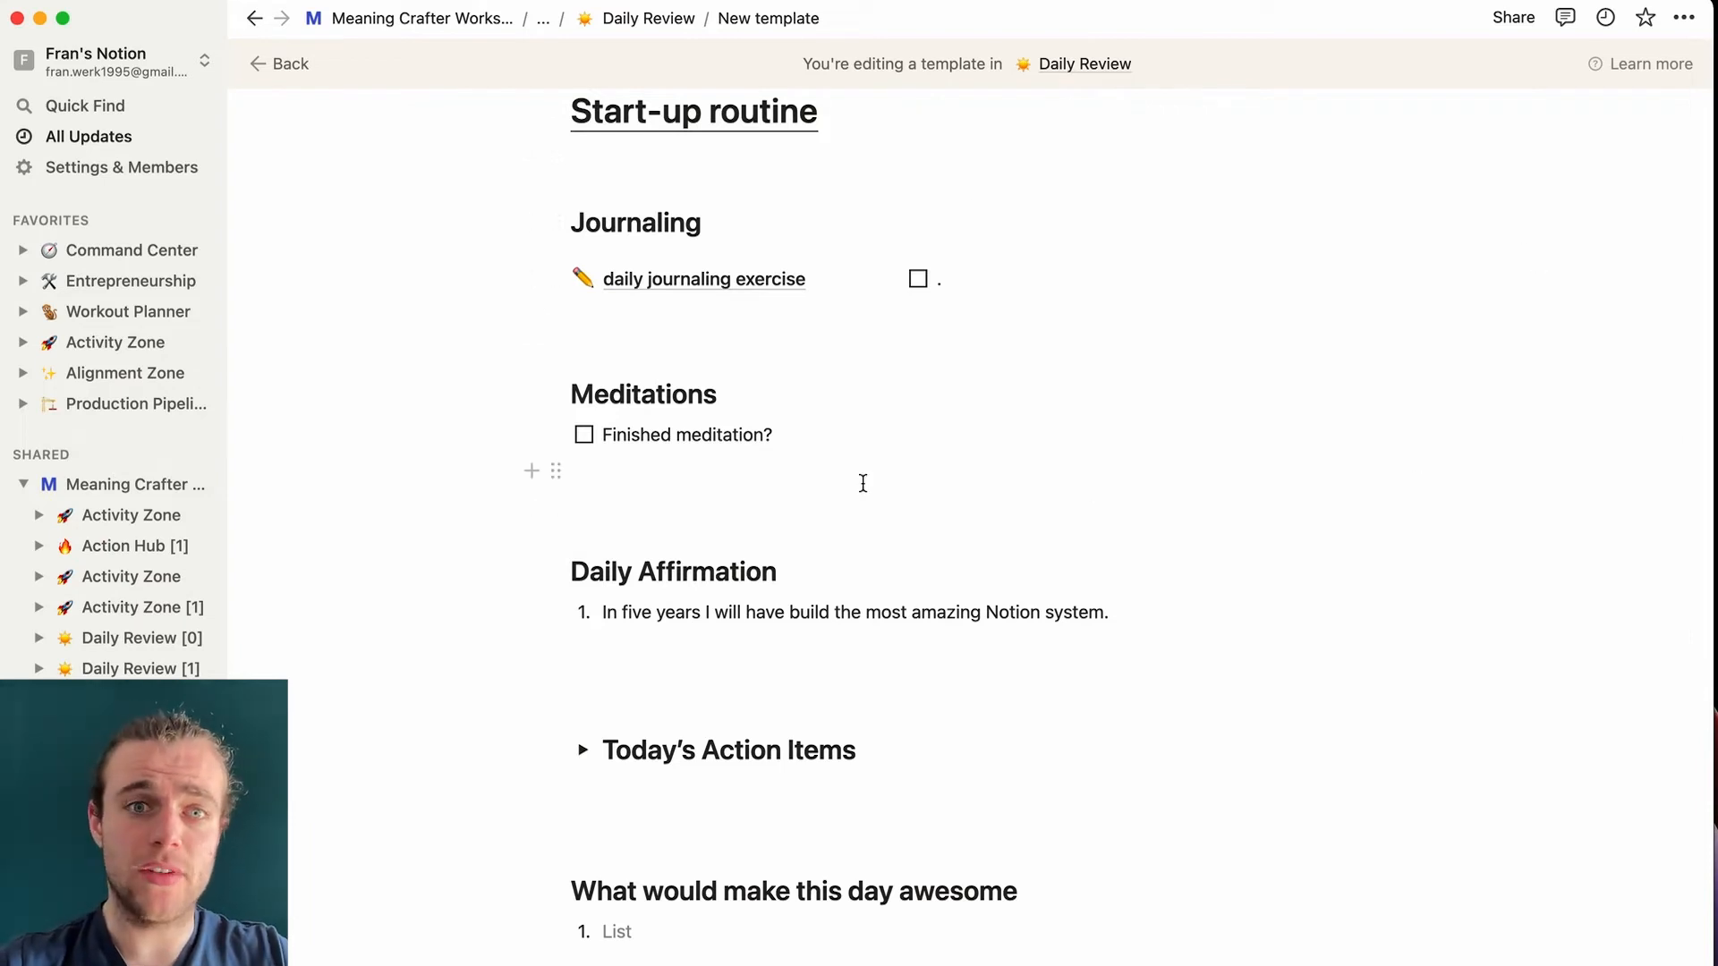
scroll(863, 483, "down", 2)
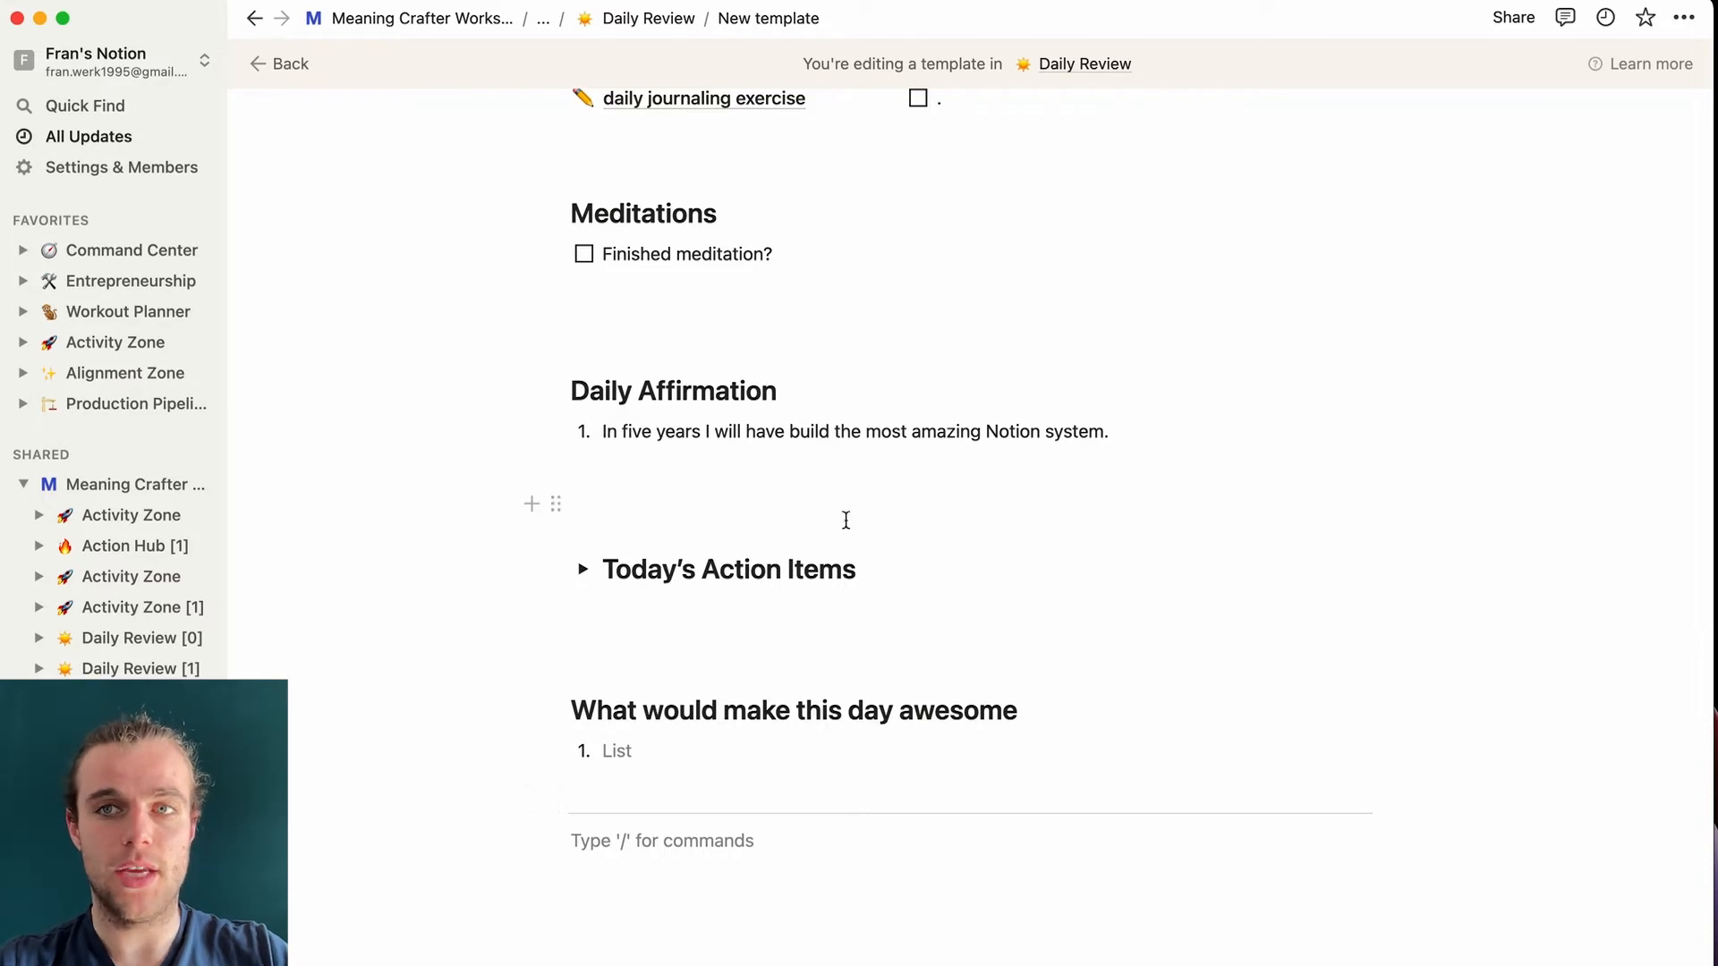
scroll(692, 762, "down", 1)
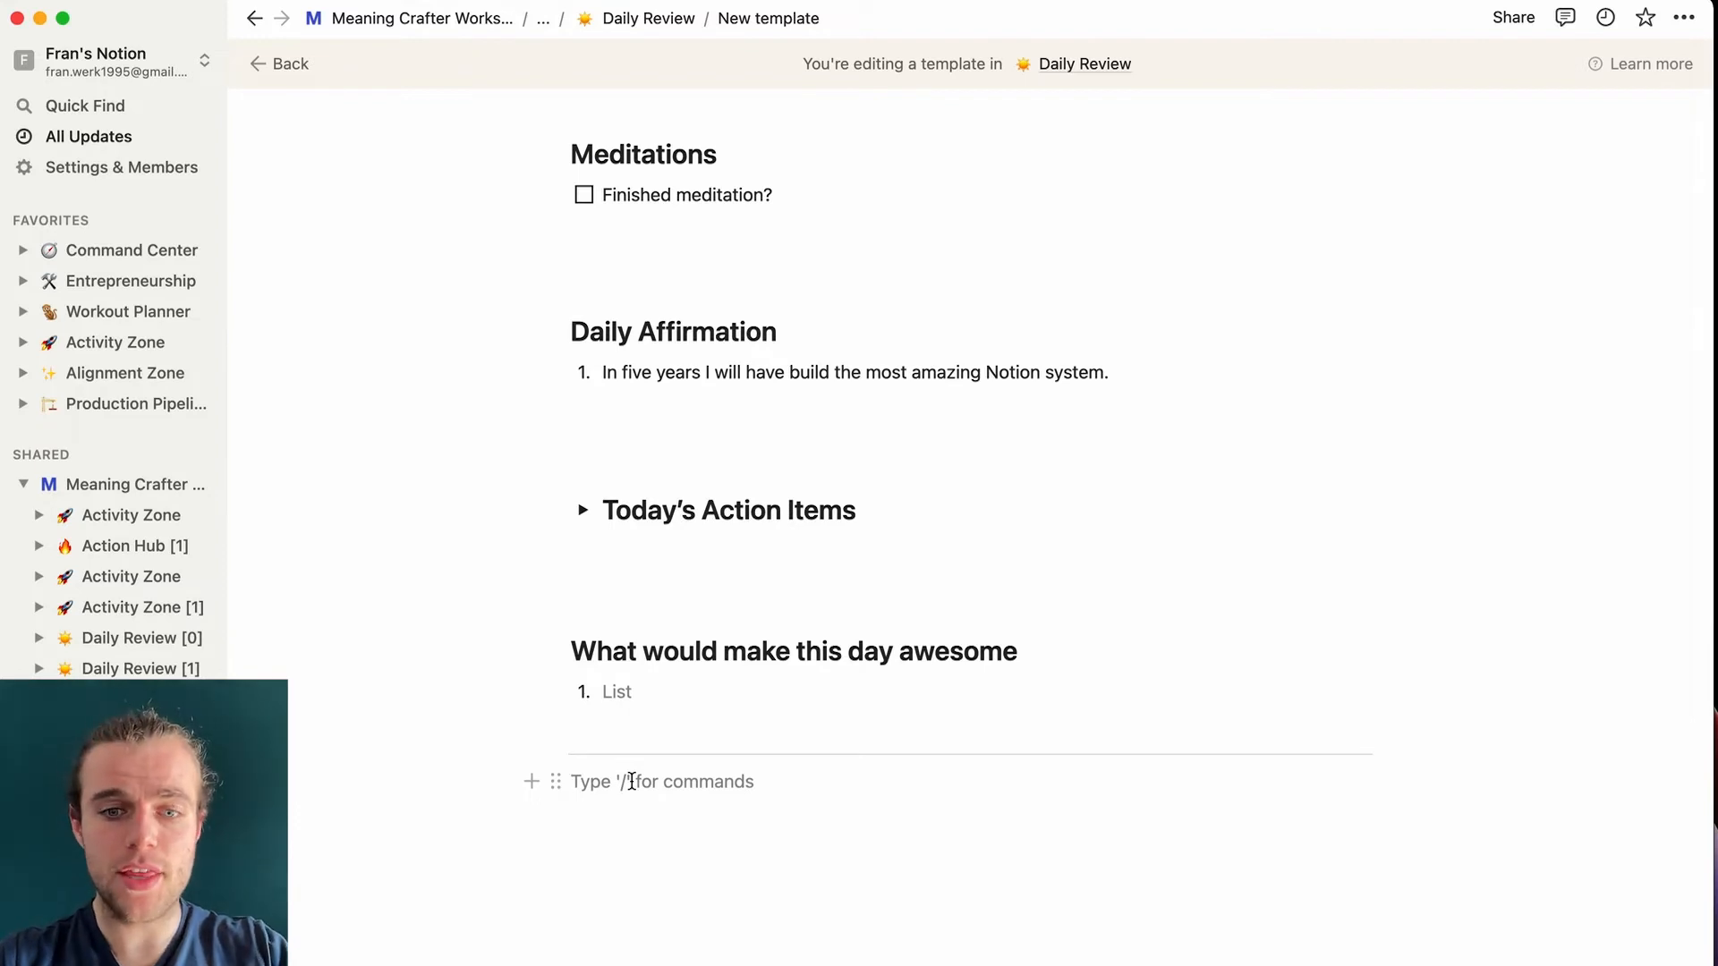
- Add an underlined H1 heading 'Shutdown routine' below the divider
type("/h1")
key("Return")
type("Sh")
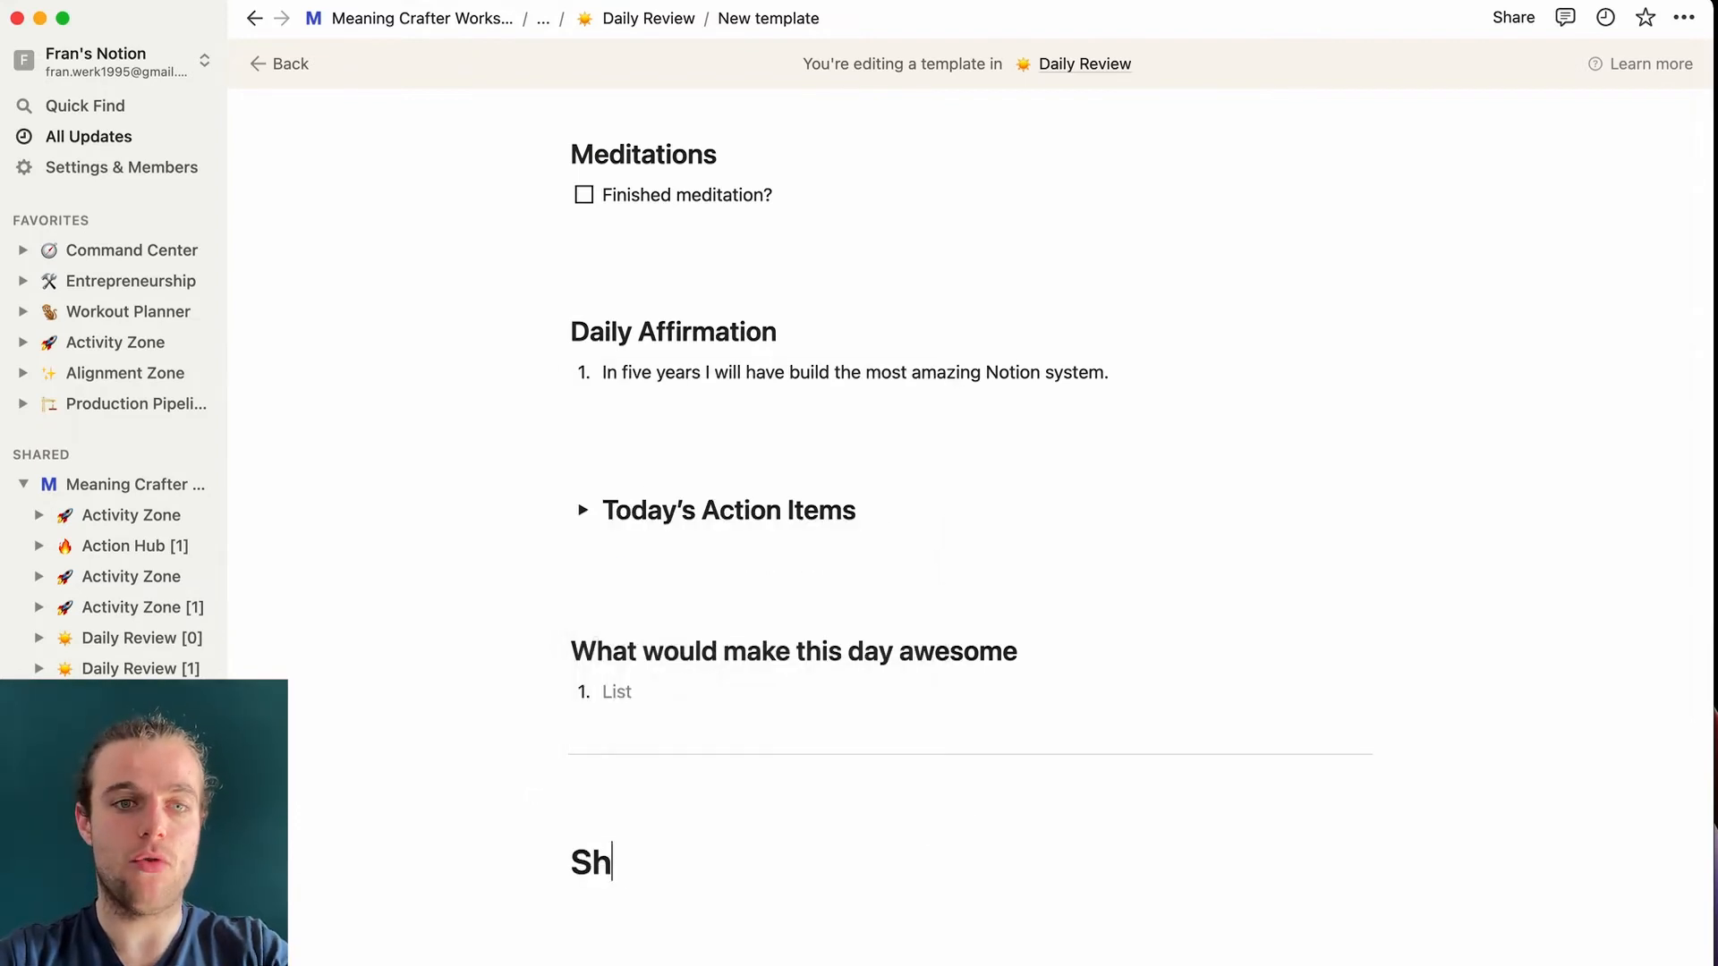
type("utdown rout")
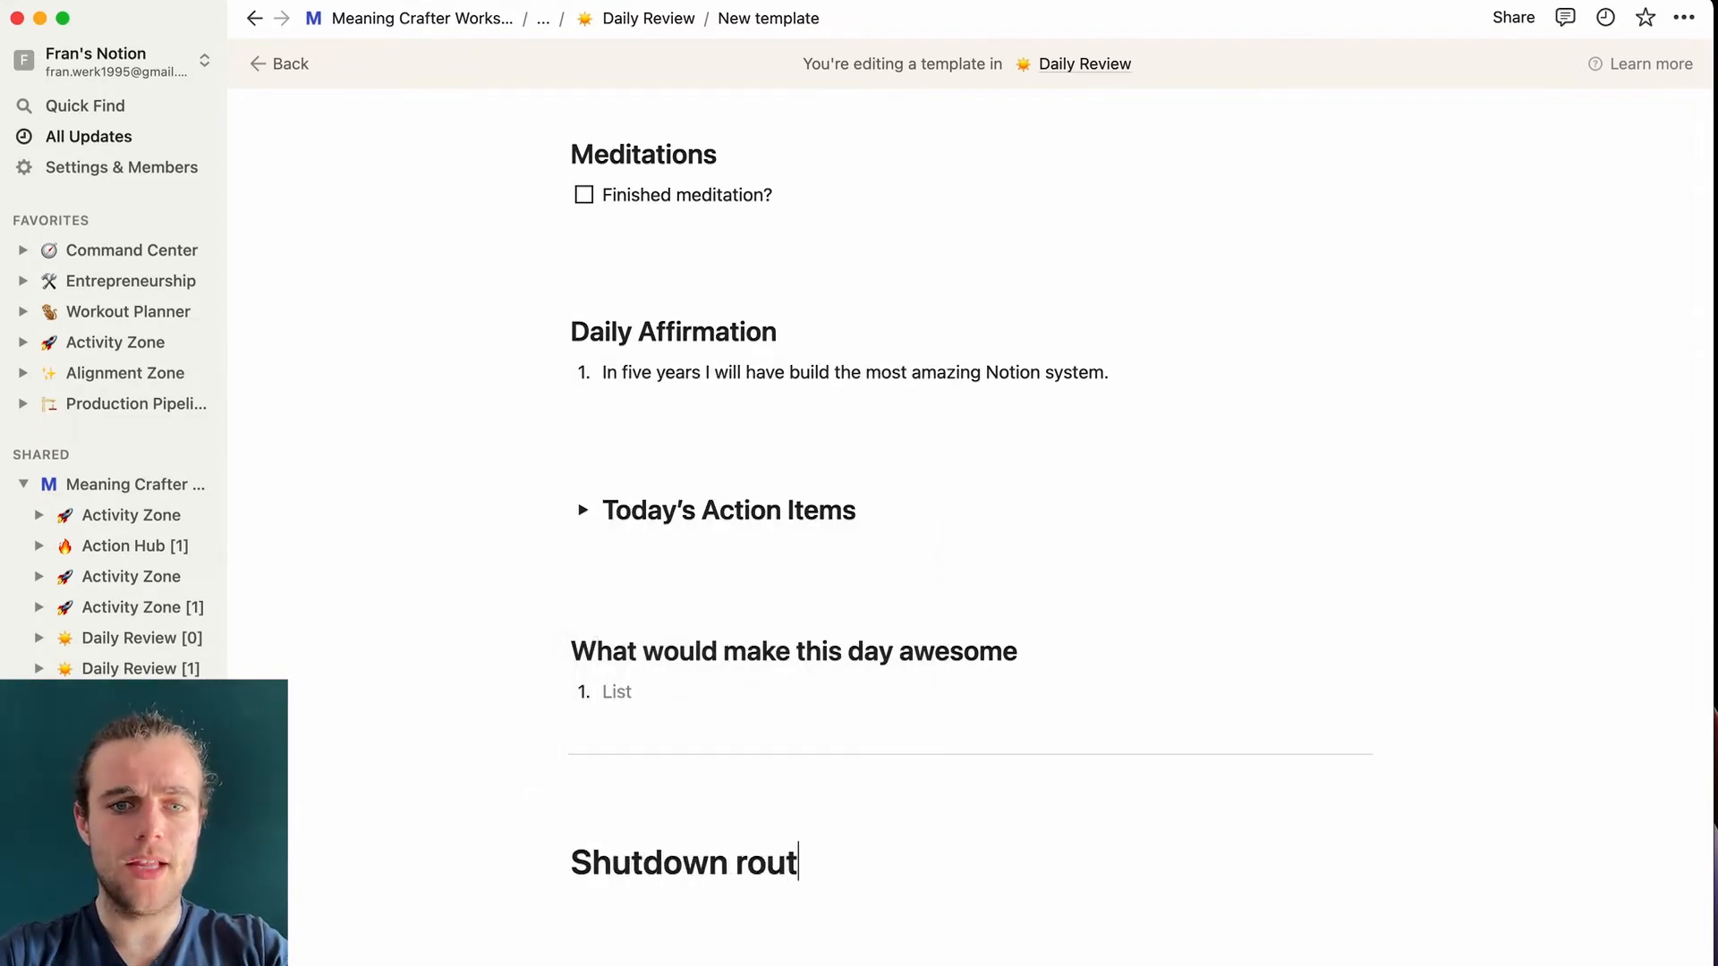
type("ine")
left_click_drag(848, 863, 571, 862)
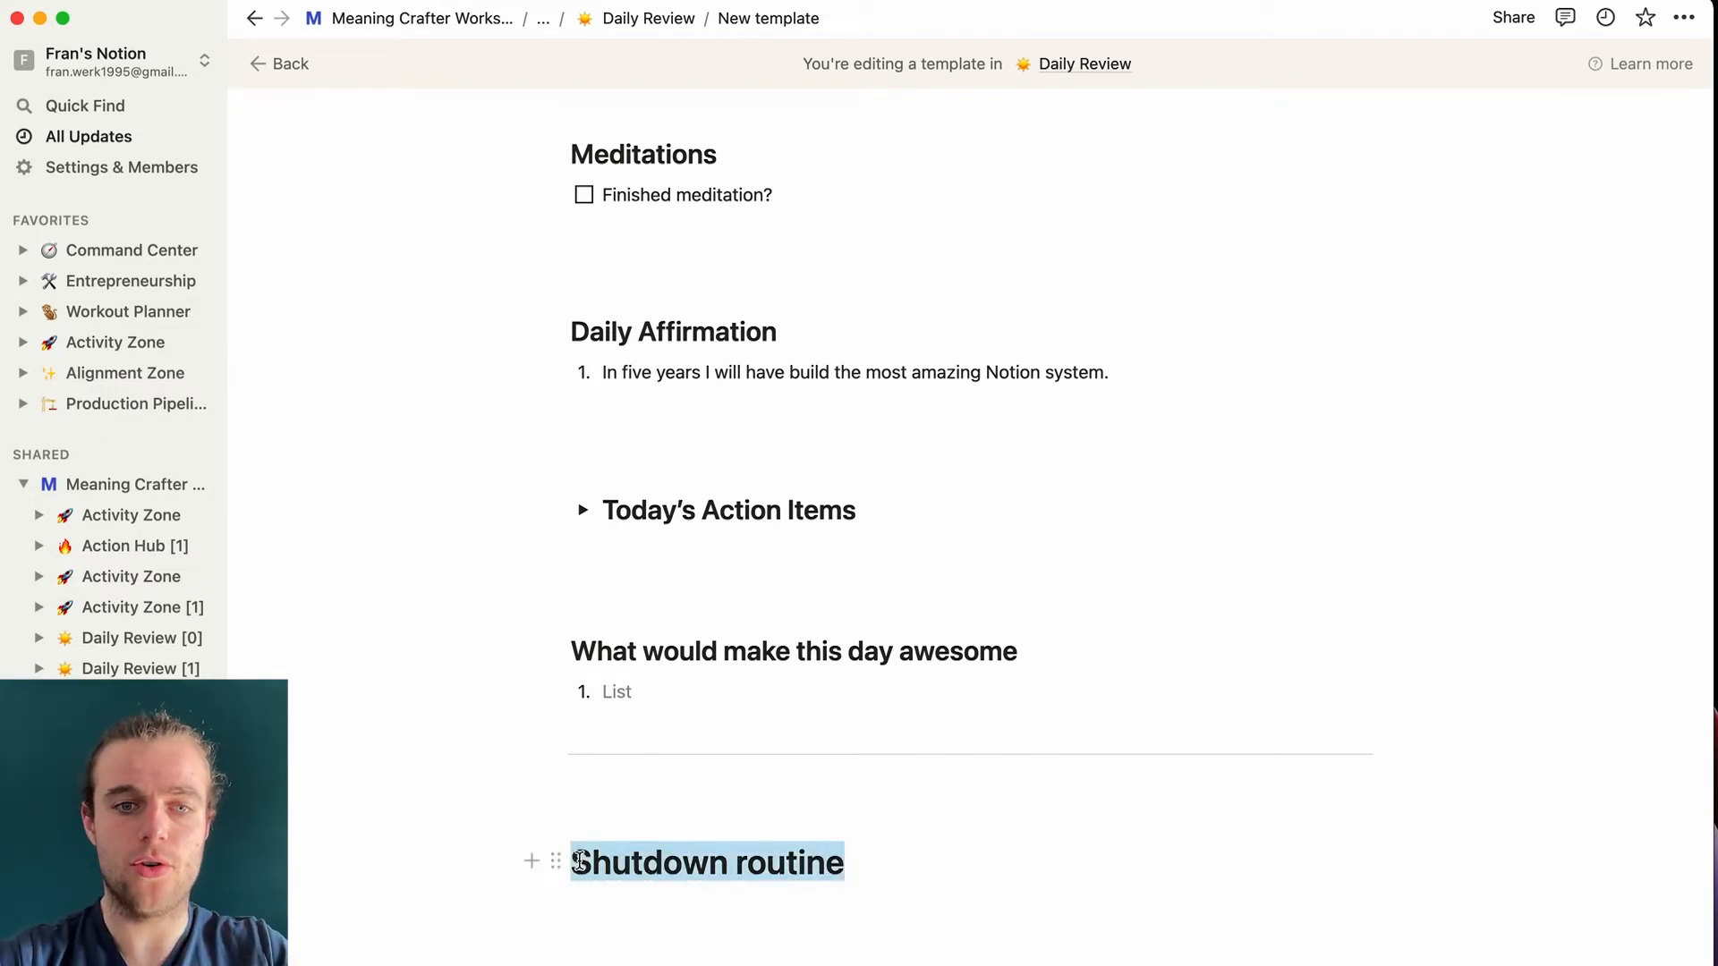
left_click(886, 875)
scroll(886, 874, "down", 1)
- Add an empty toggle block under the 'Shutdown routine' heading
key("Return")
key("Return")
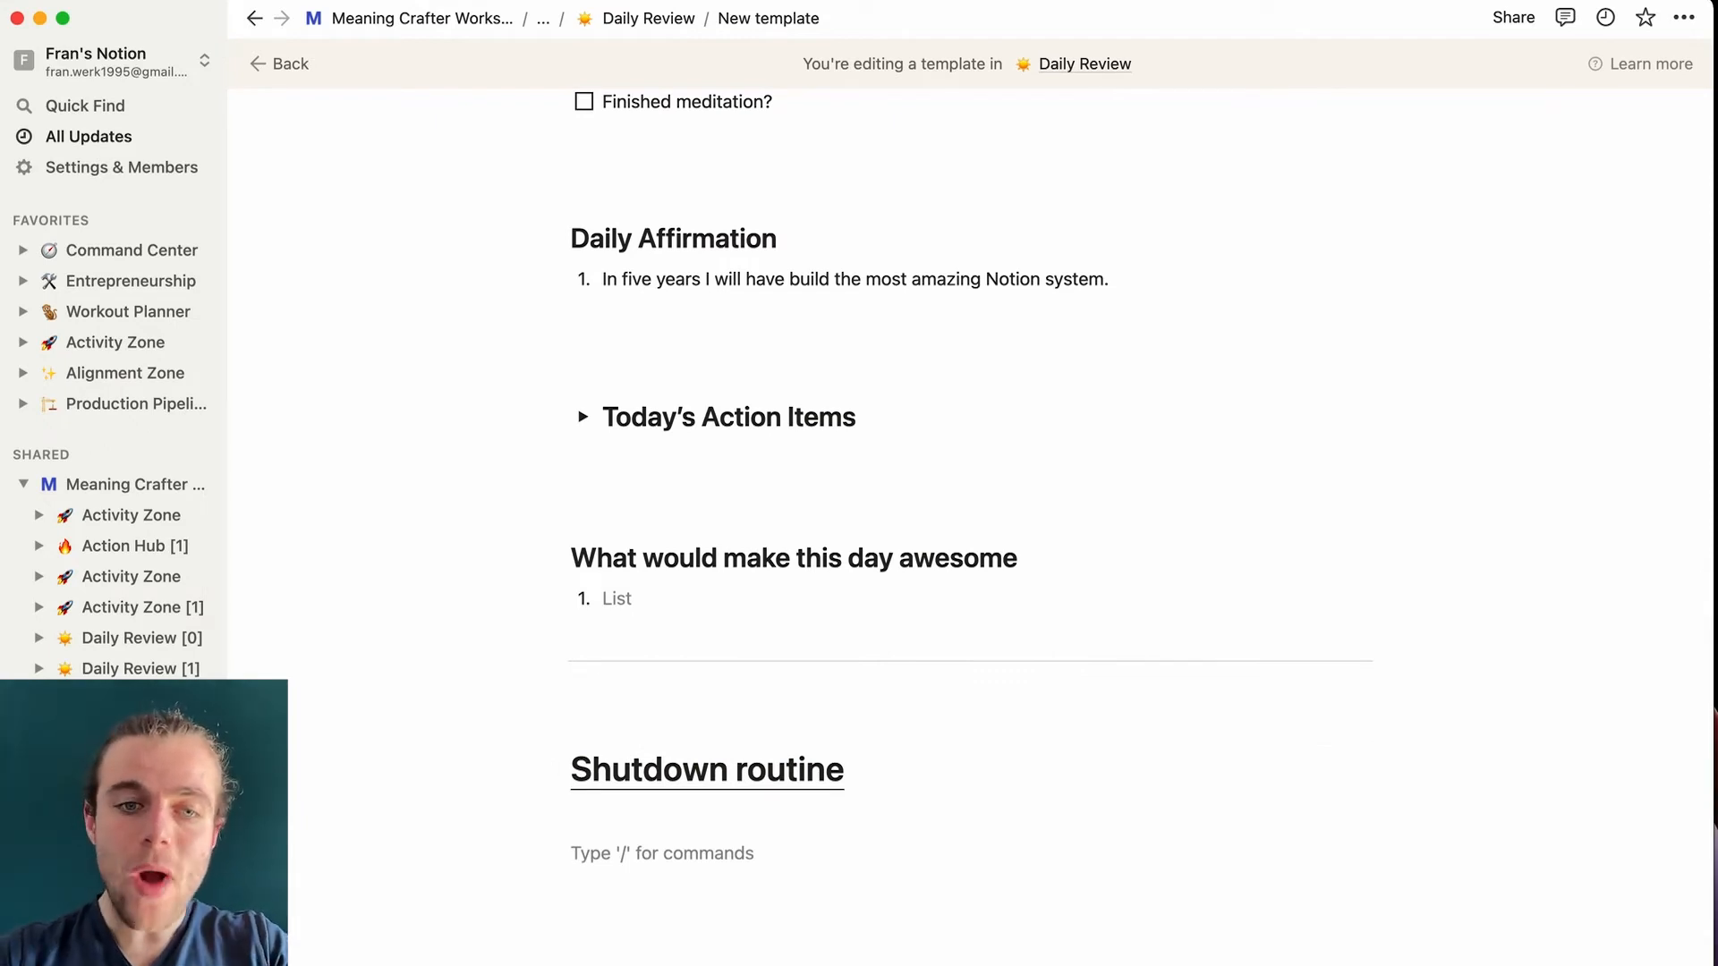
type("/toggle")
key("Return")
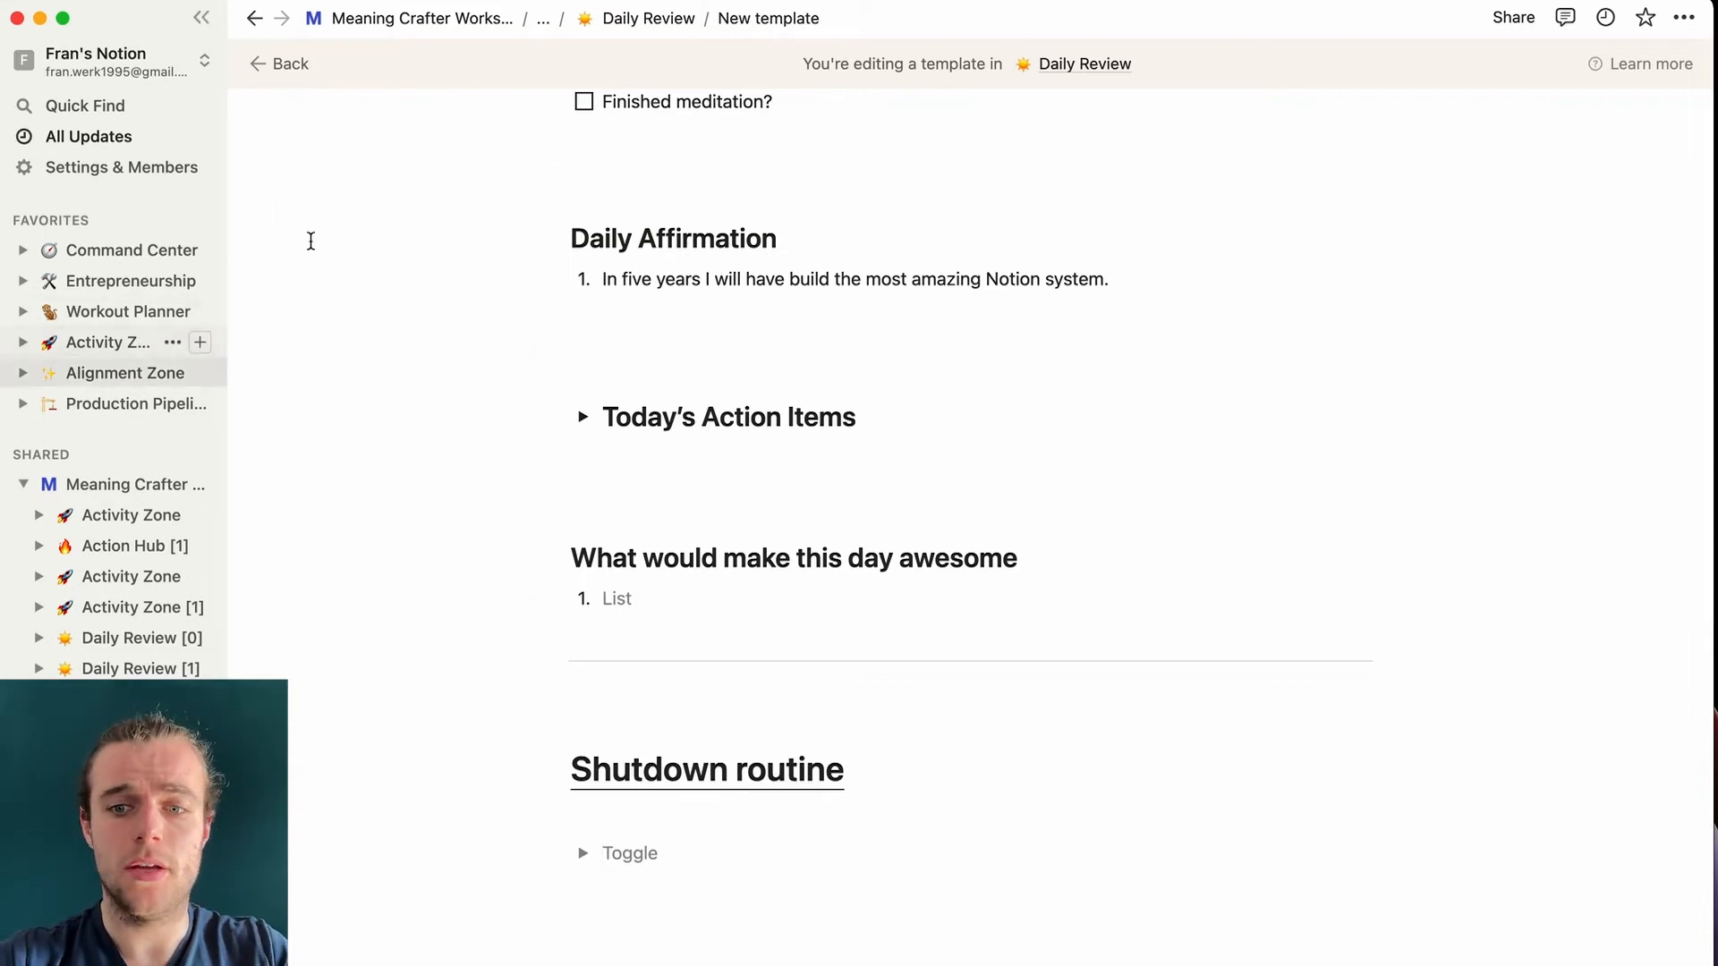
- Return to Activity Zone, open the Untitled Daily Review entry, and edit its New template
left_click(542, 17)
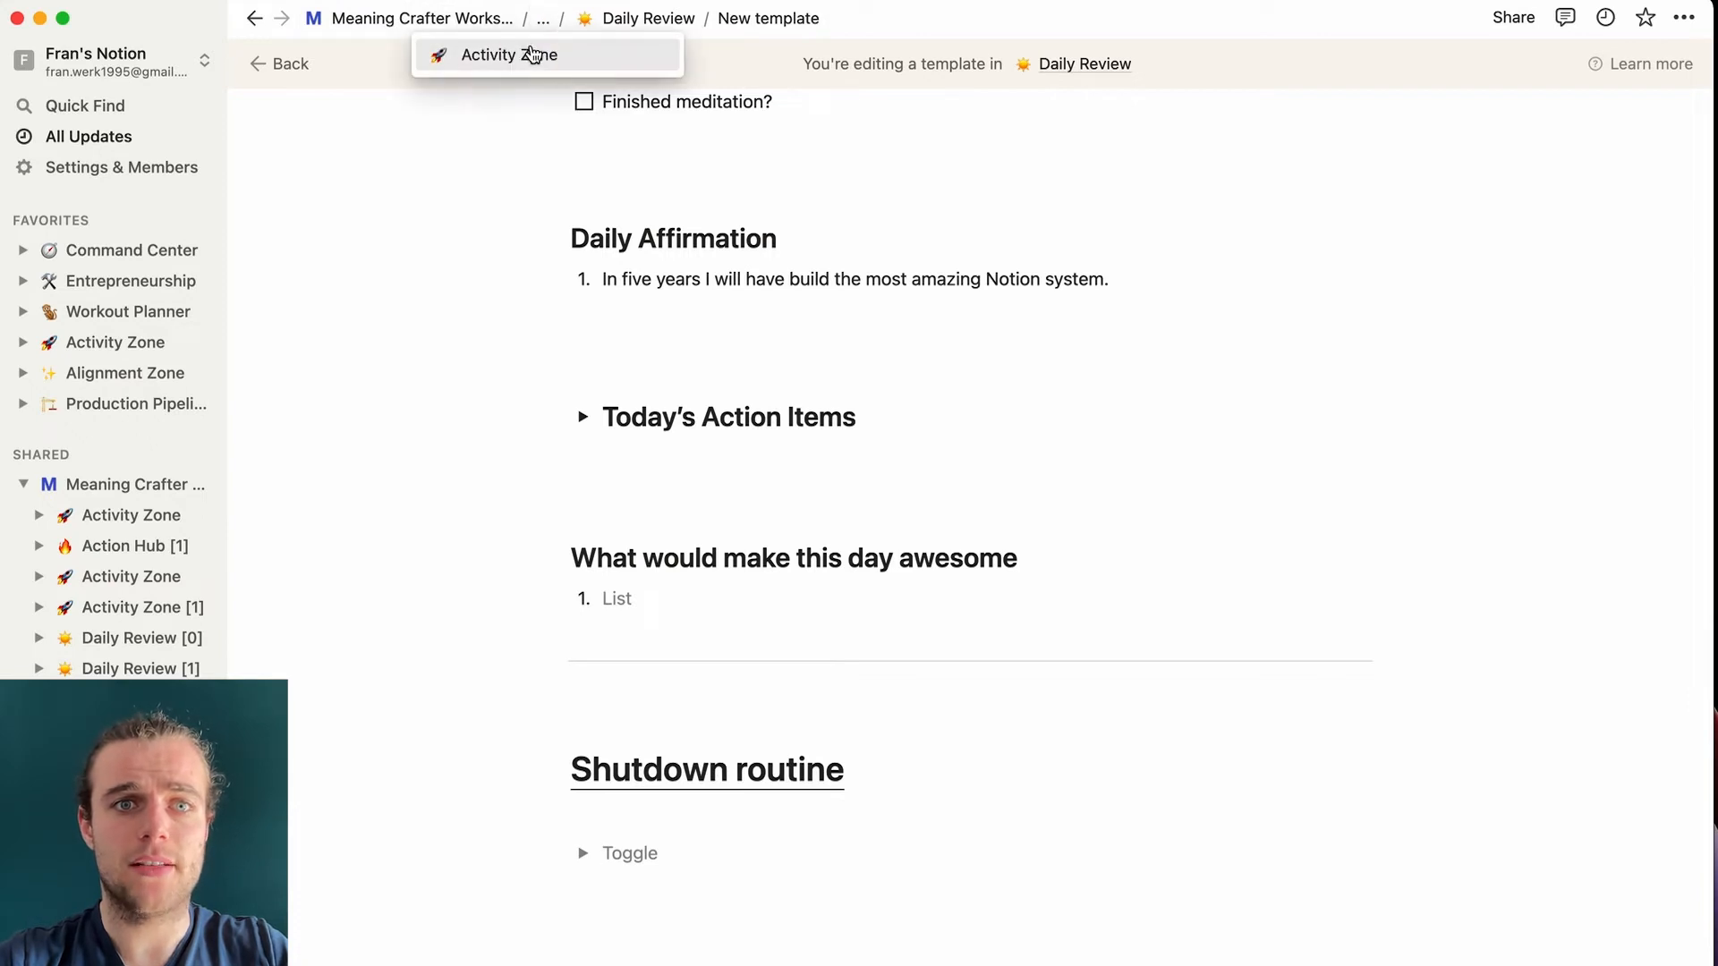
left_click(533, 55)
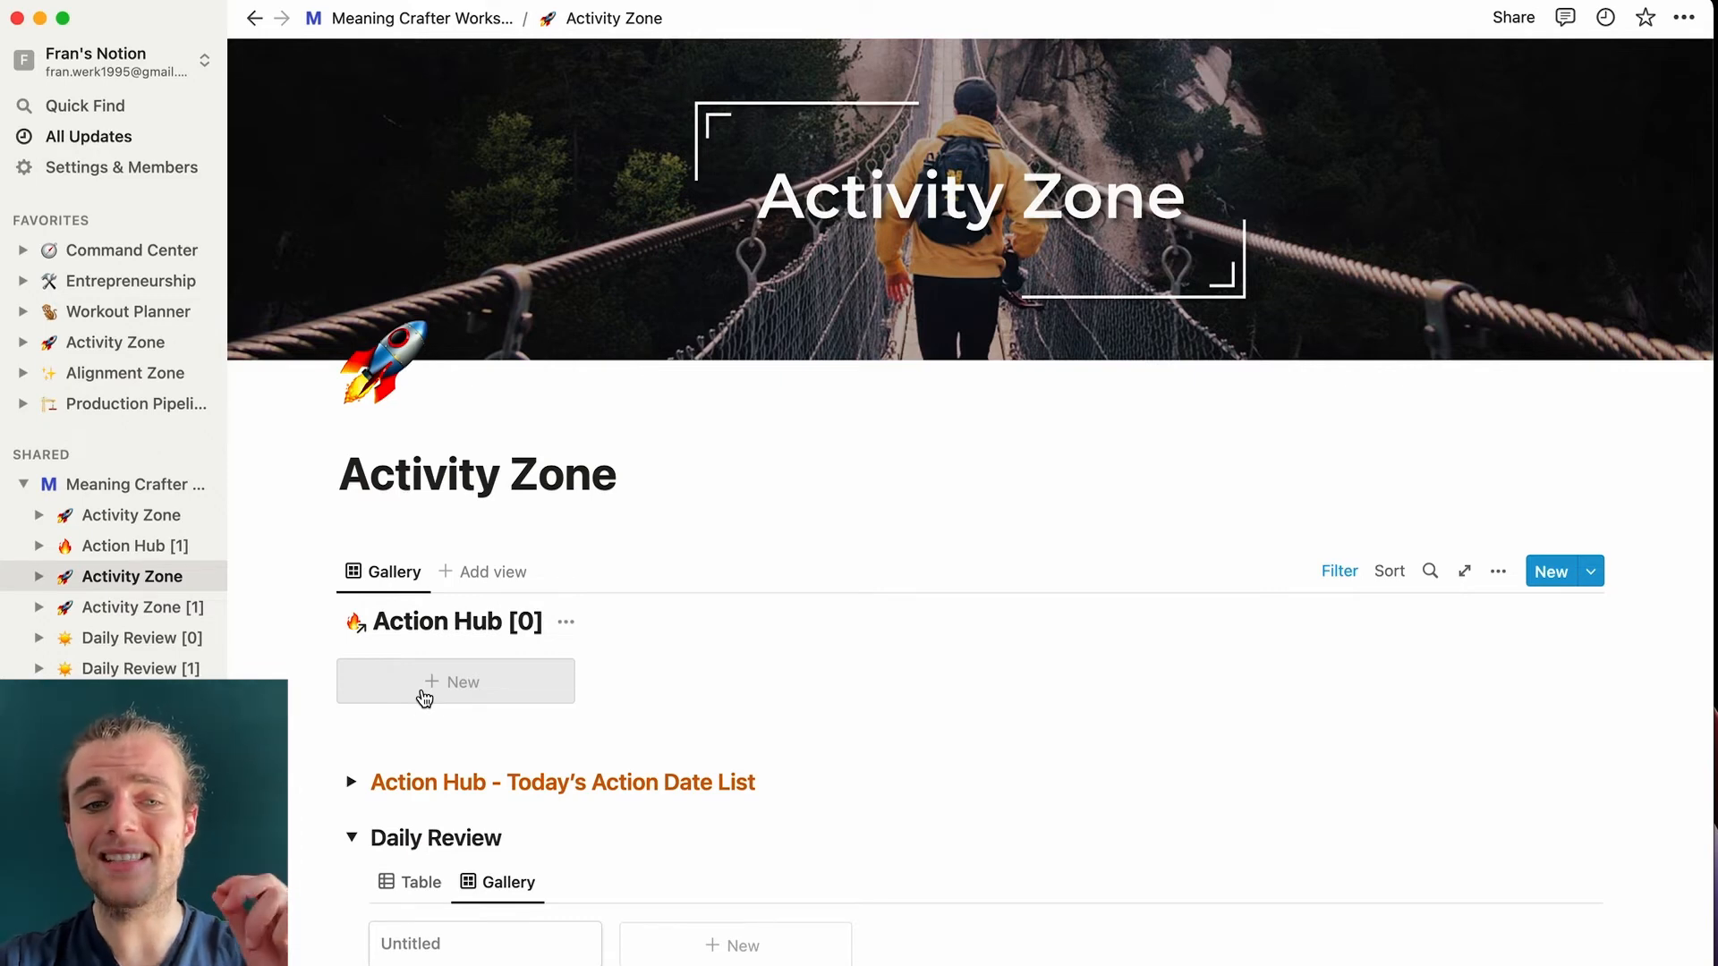
left_click(493, 957)
left_click(1236, 738)
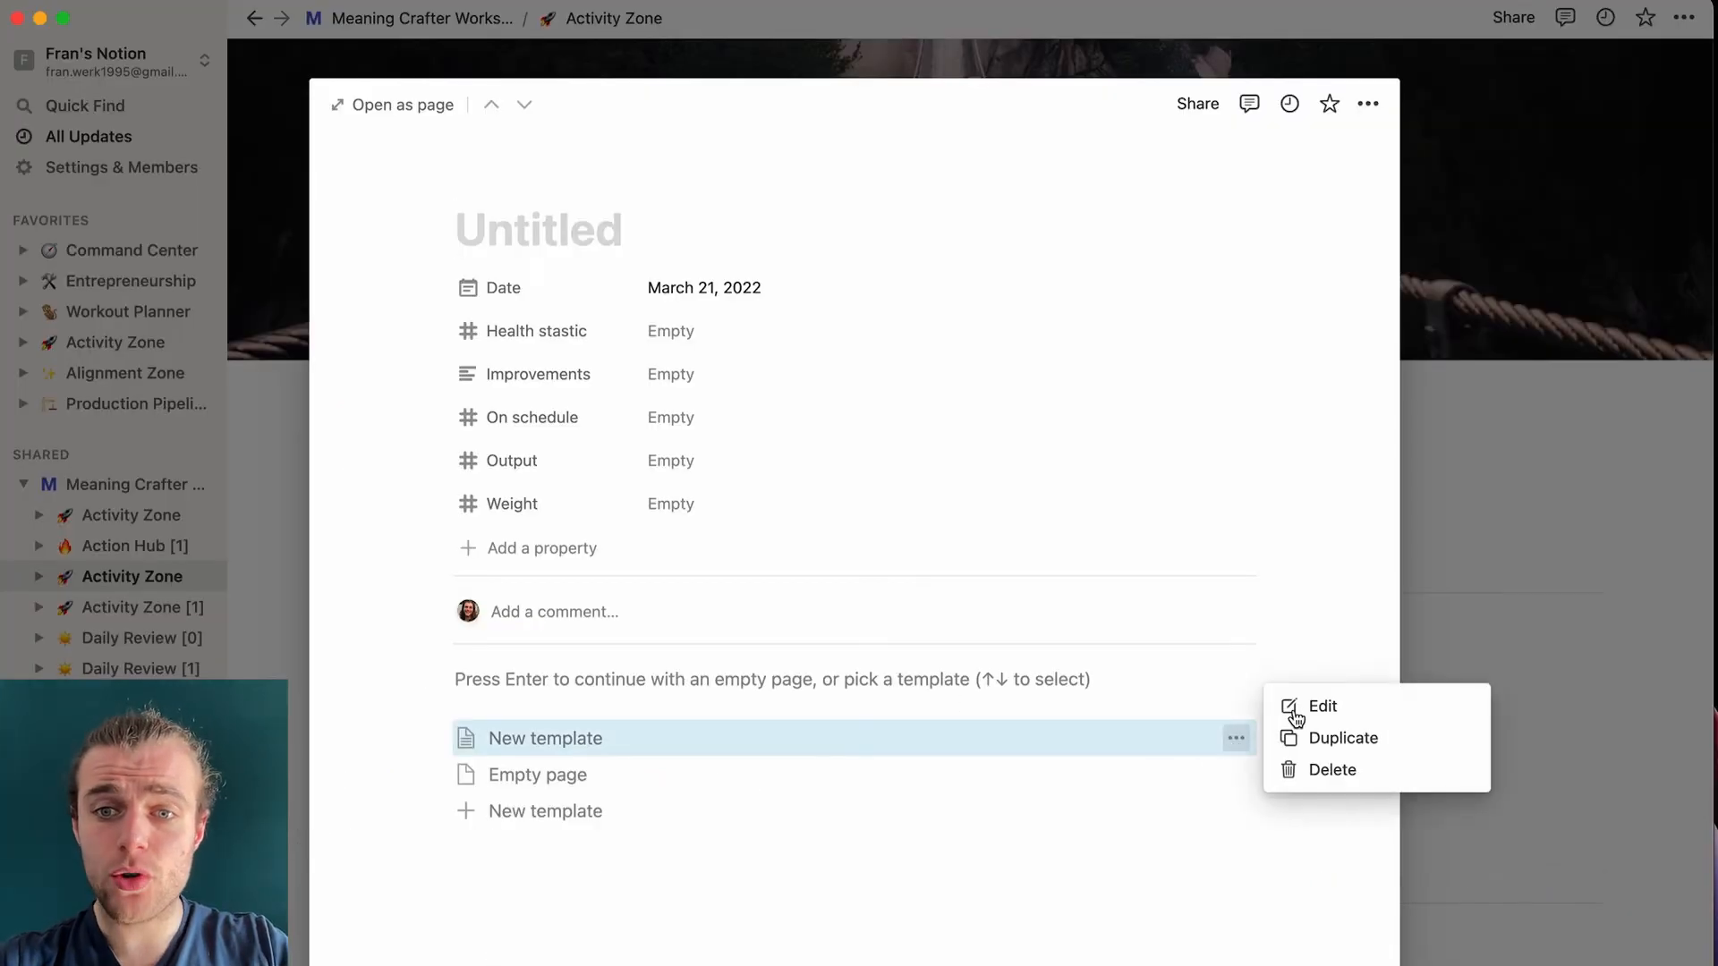
left_click(1295, 707)
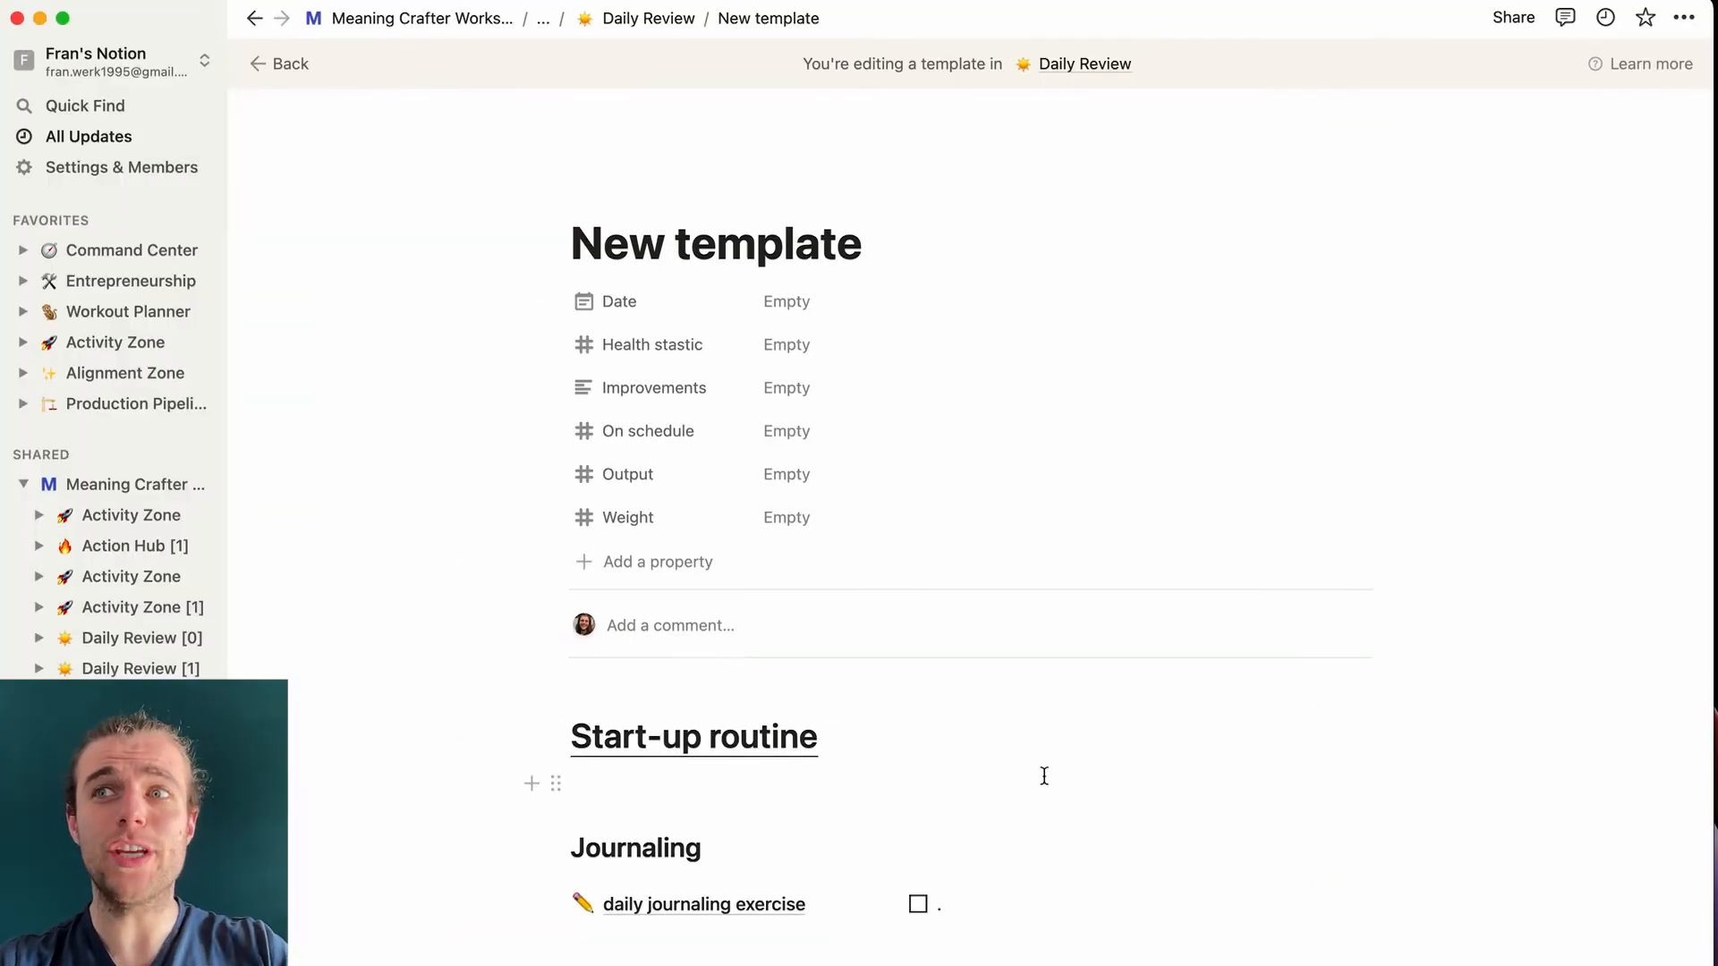
- Write 'Empty inboxes' in the toggle, make it a Heading 2 toggle, and start a line inside
scroll(1044, 776, "down", 5)
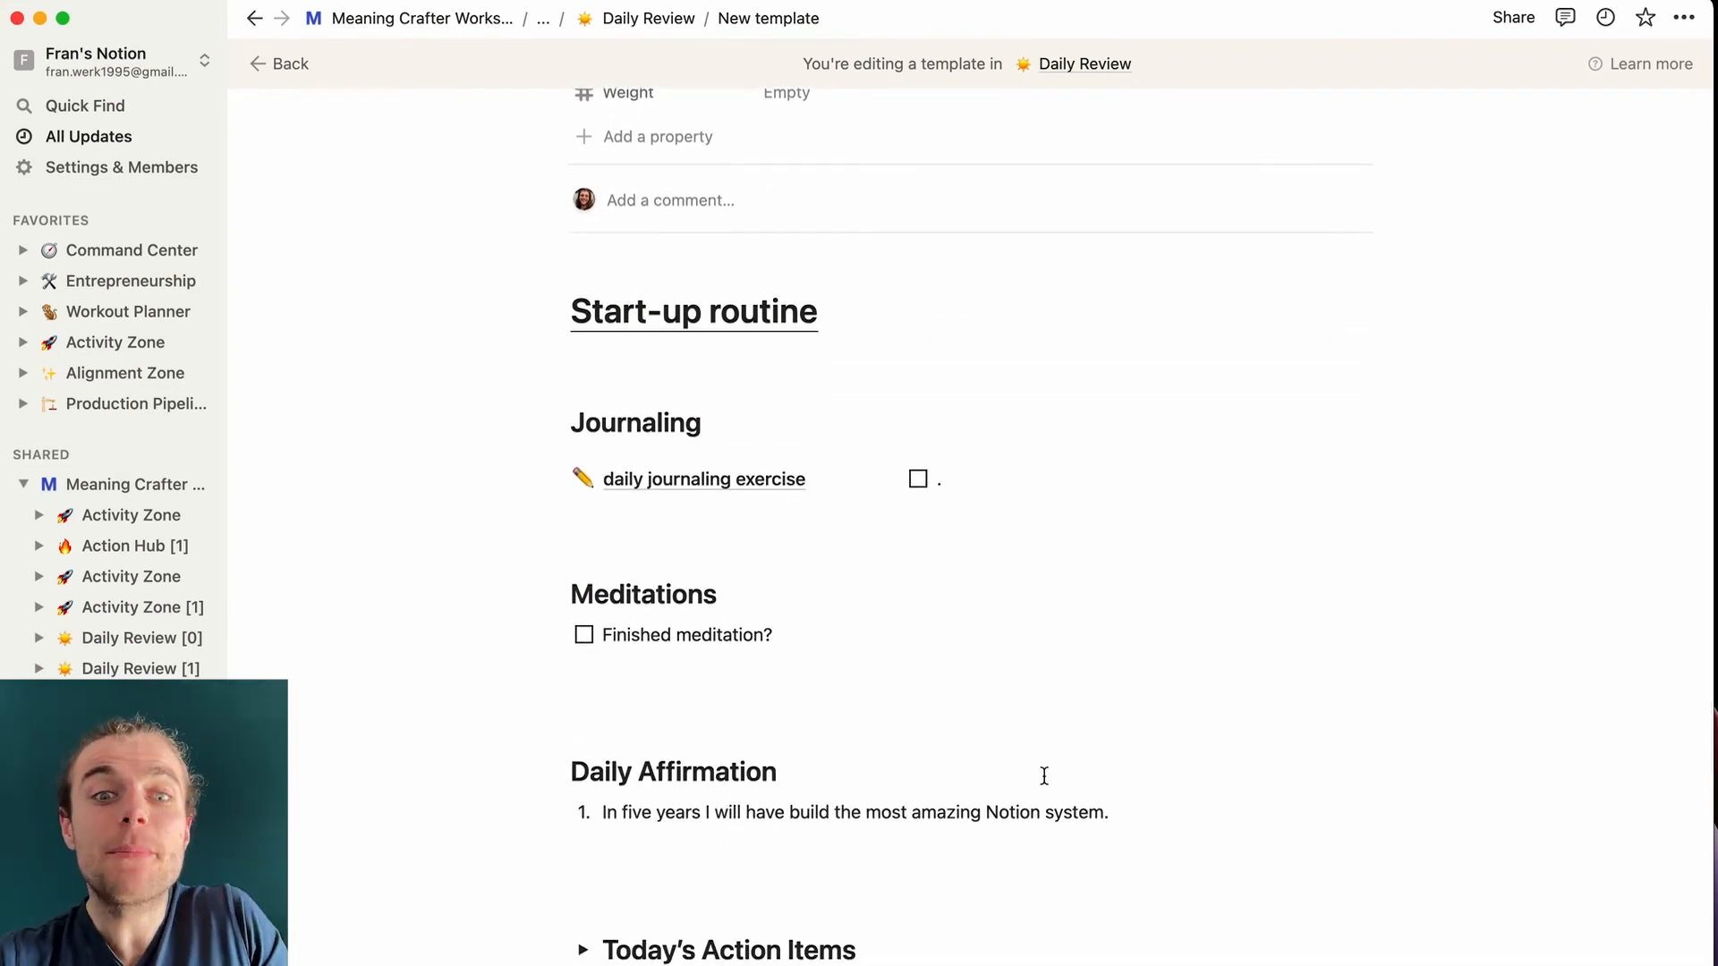
scroll(1044, 776, "down", 7)
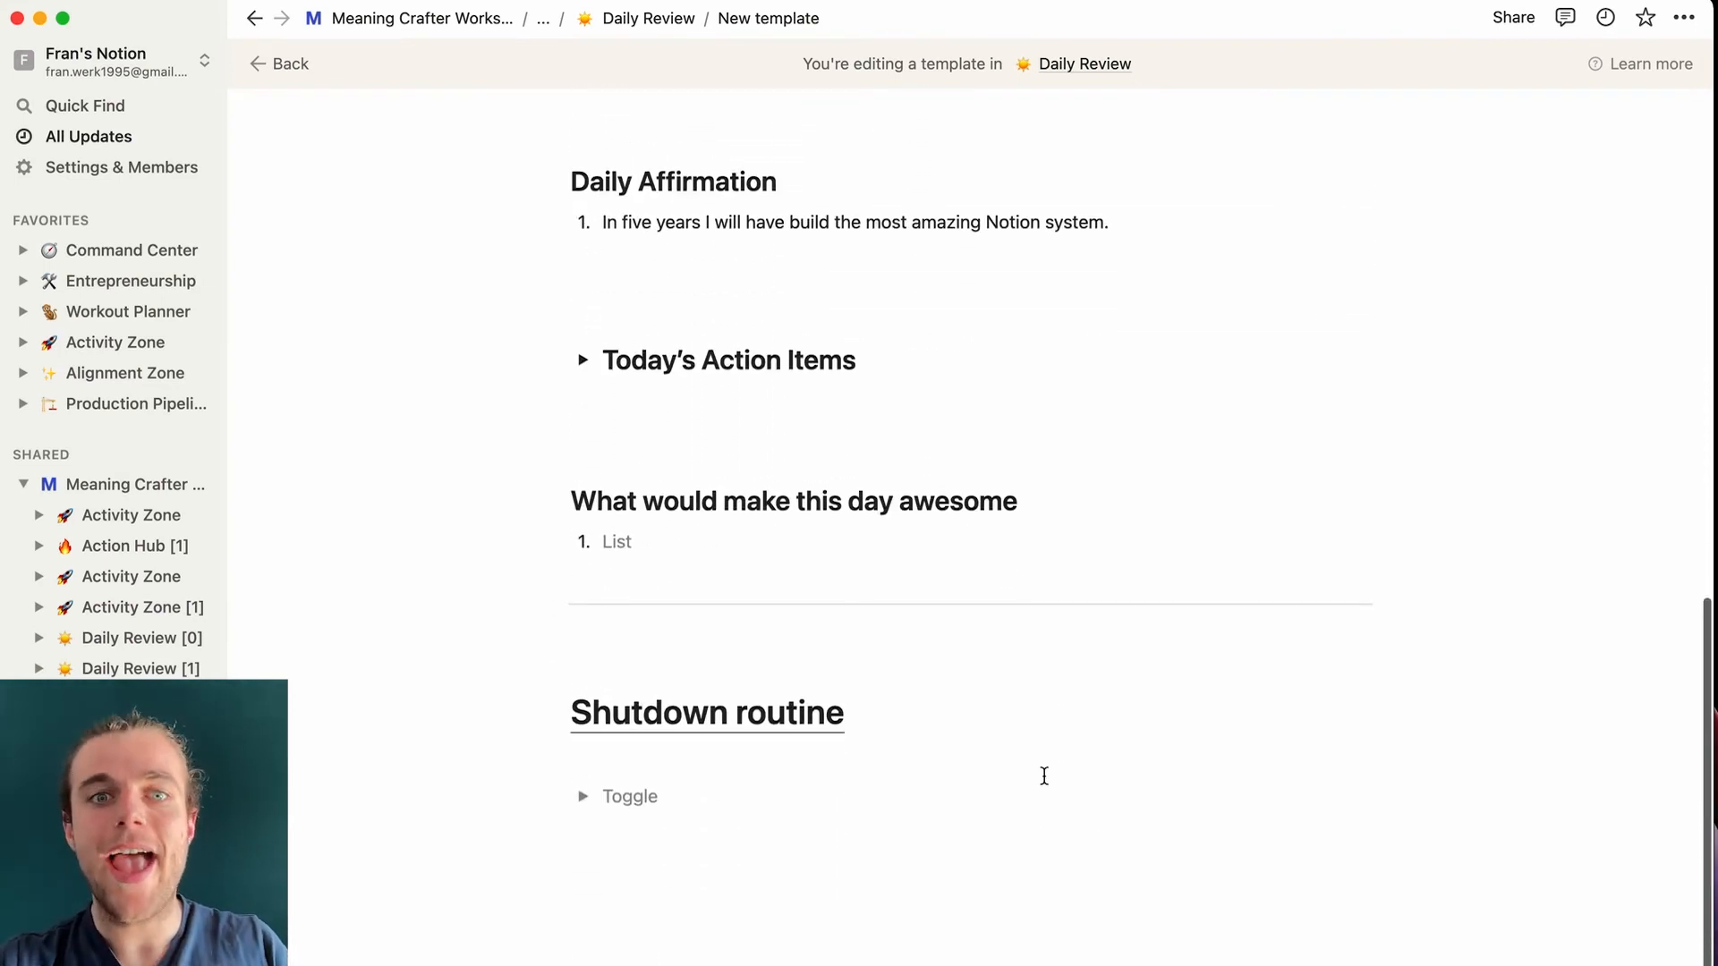
scroll(1044, 776, "down", 1)
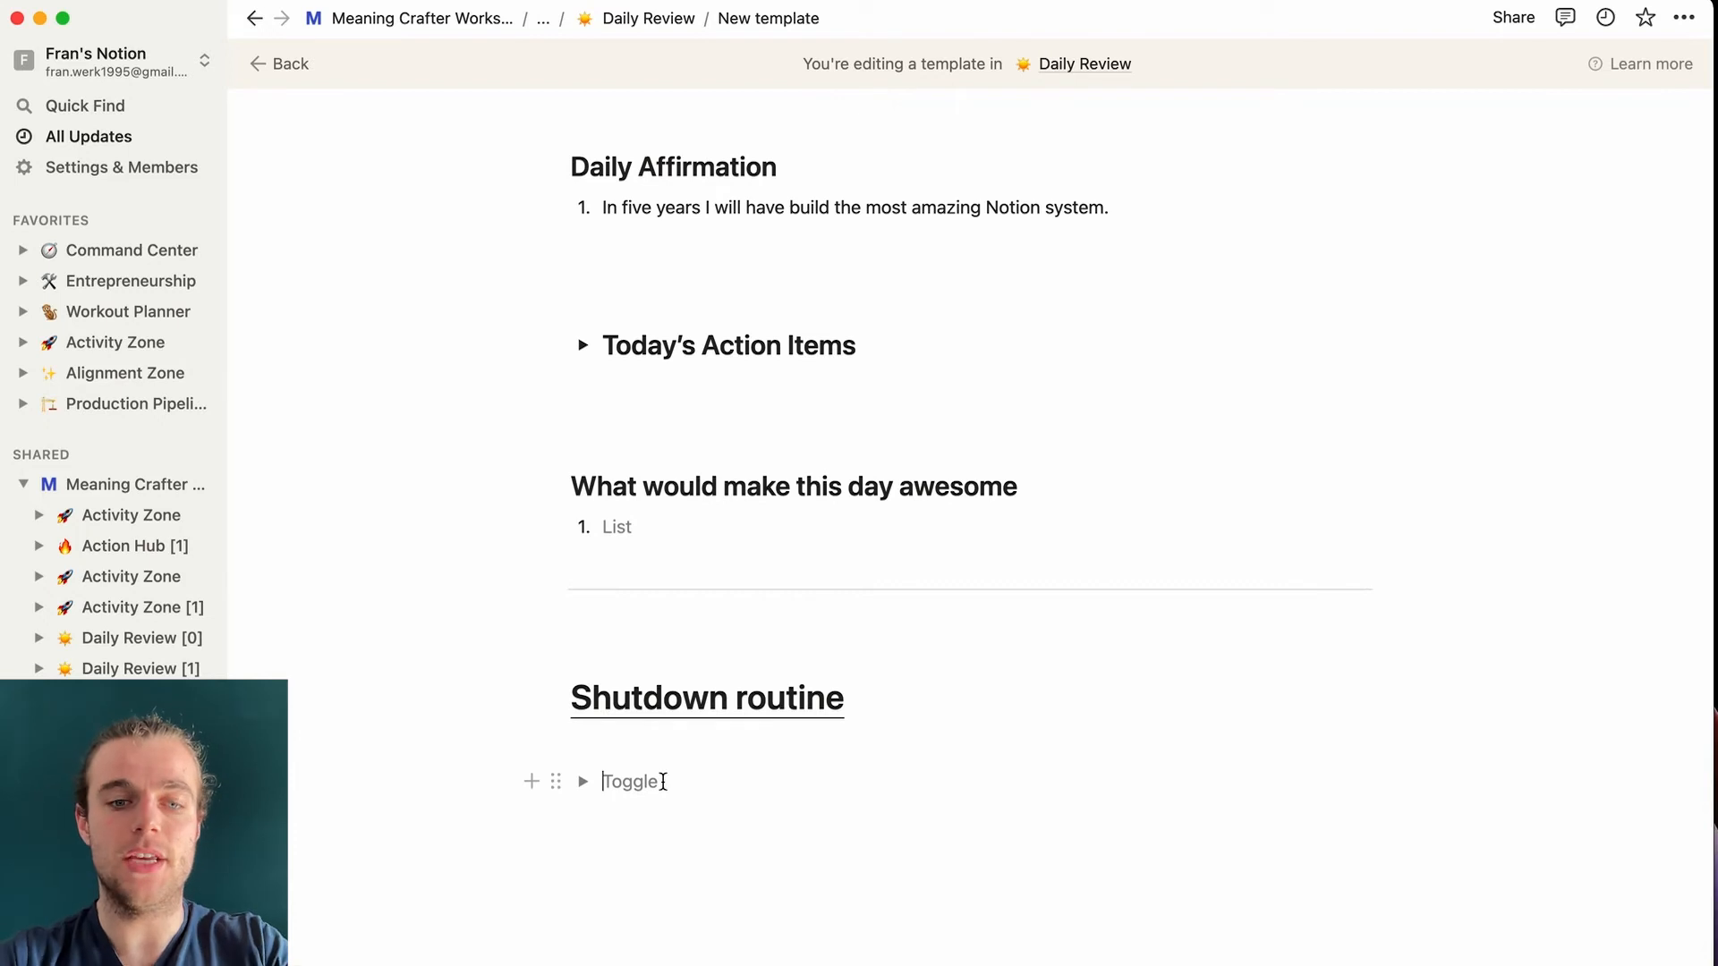
type("Empty inbox")
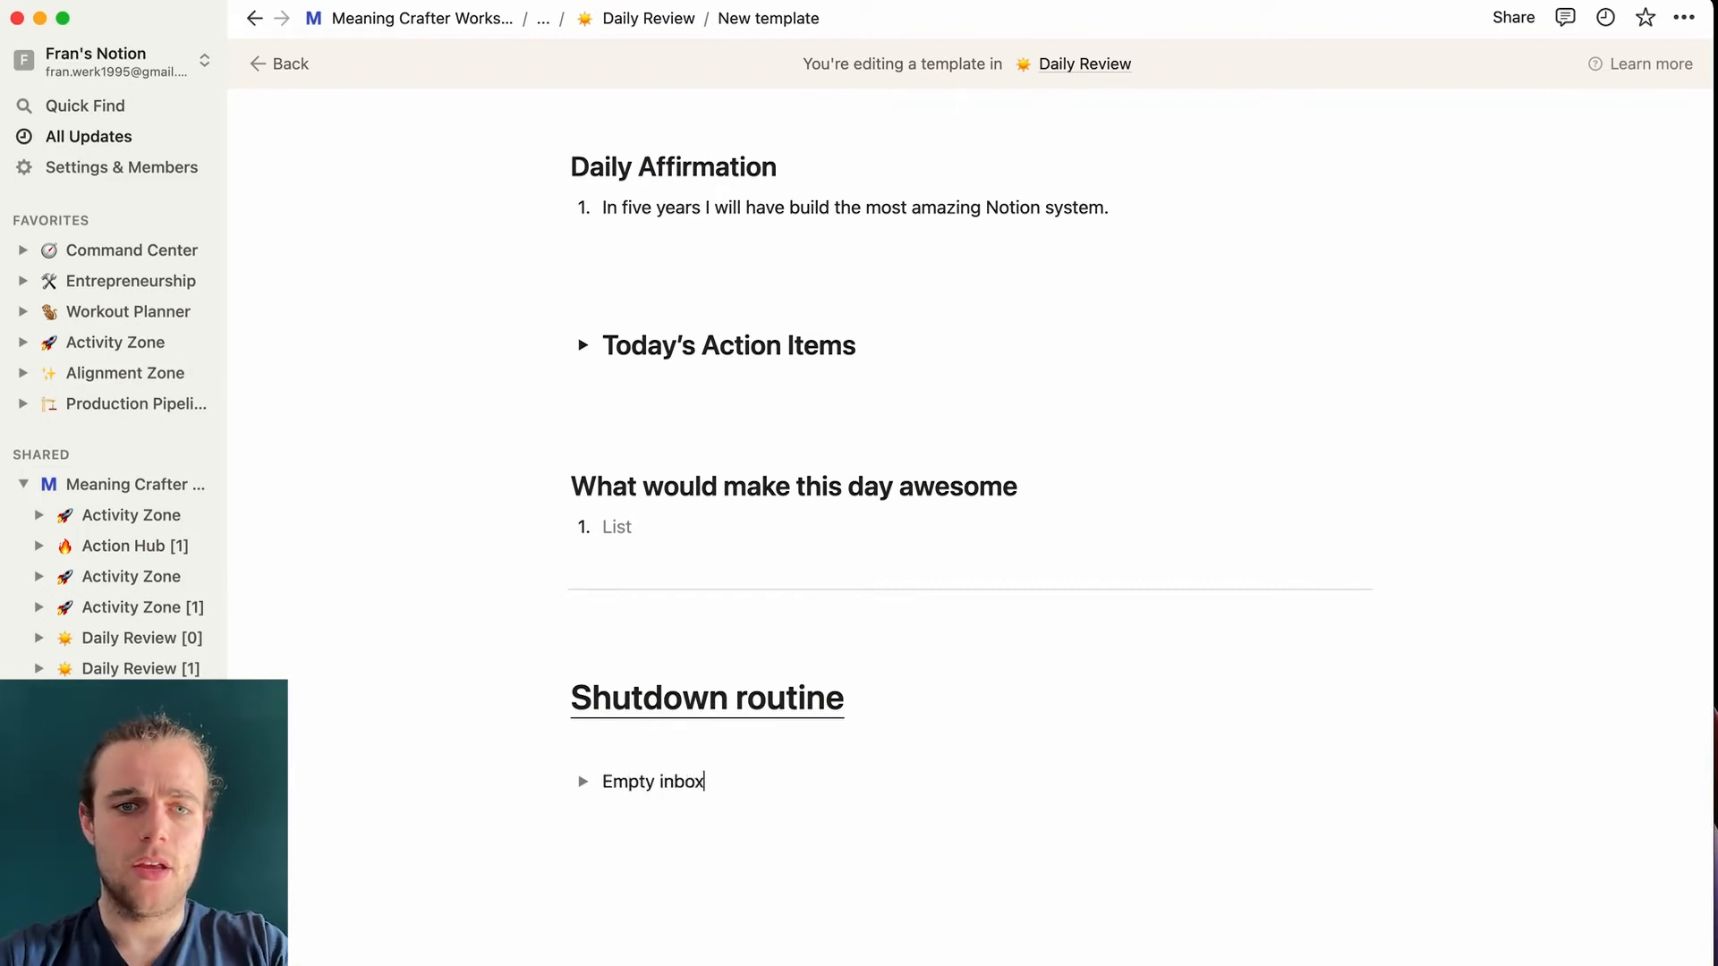
type("es /")
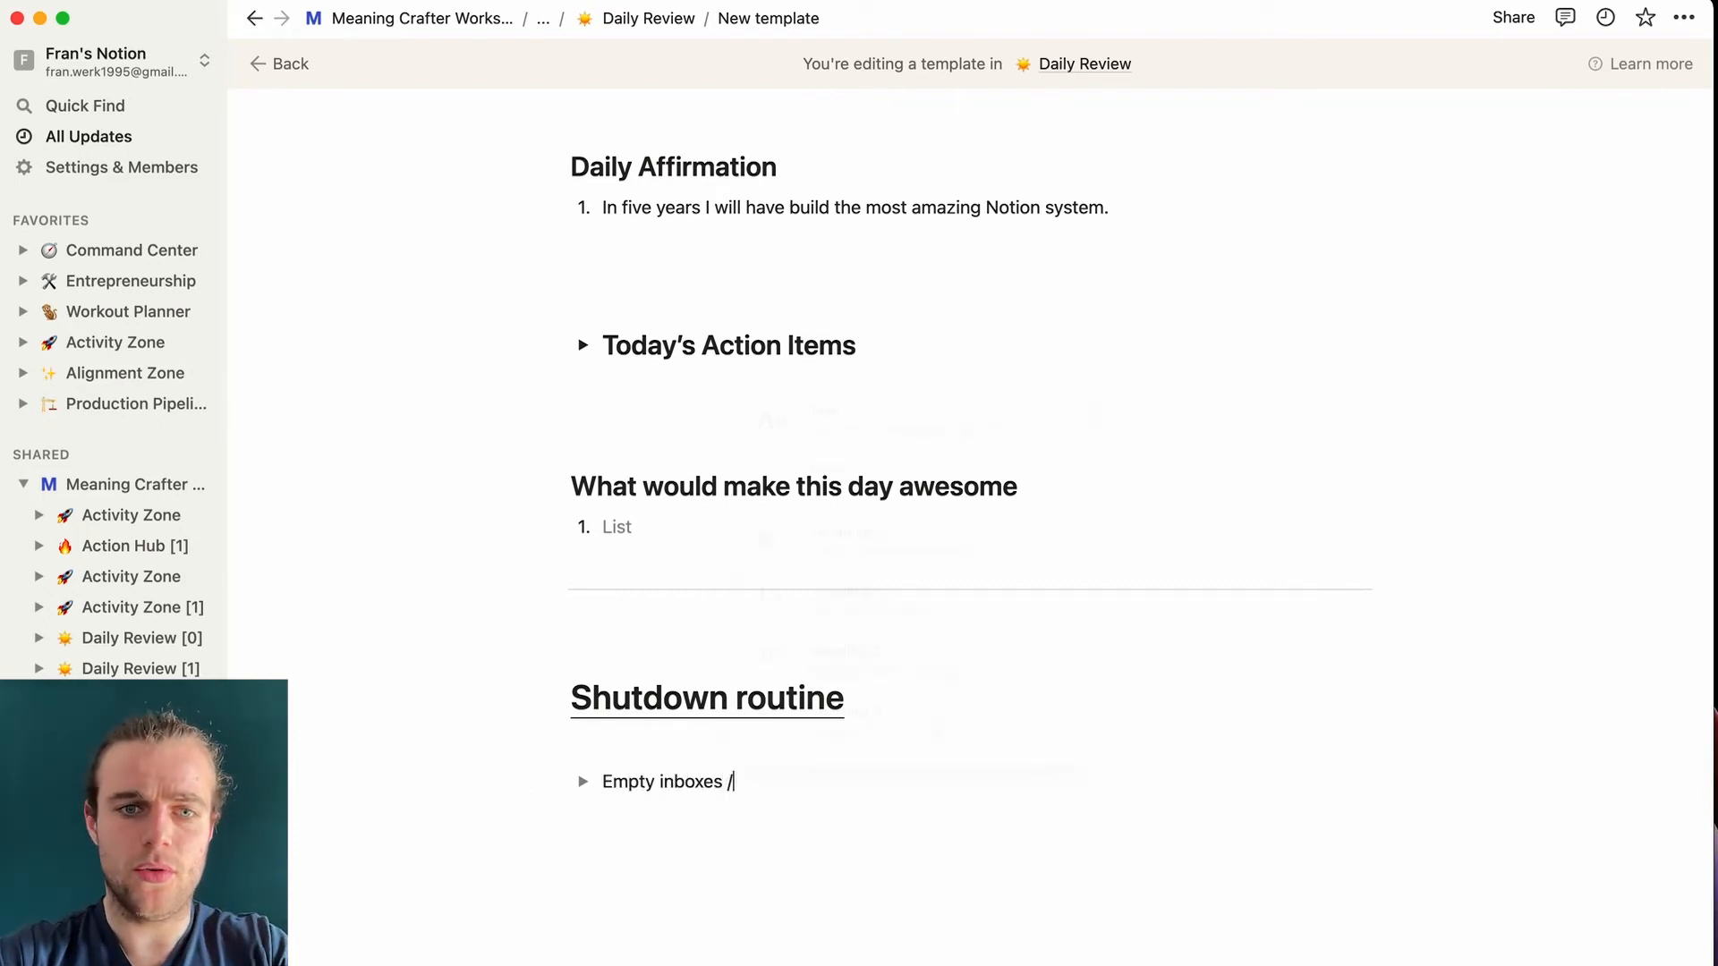
type("turntog")
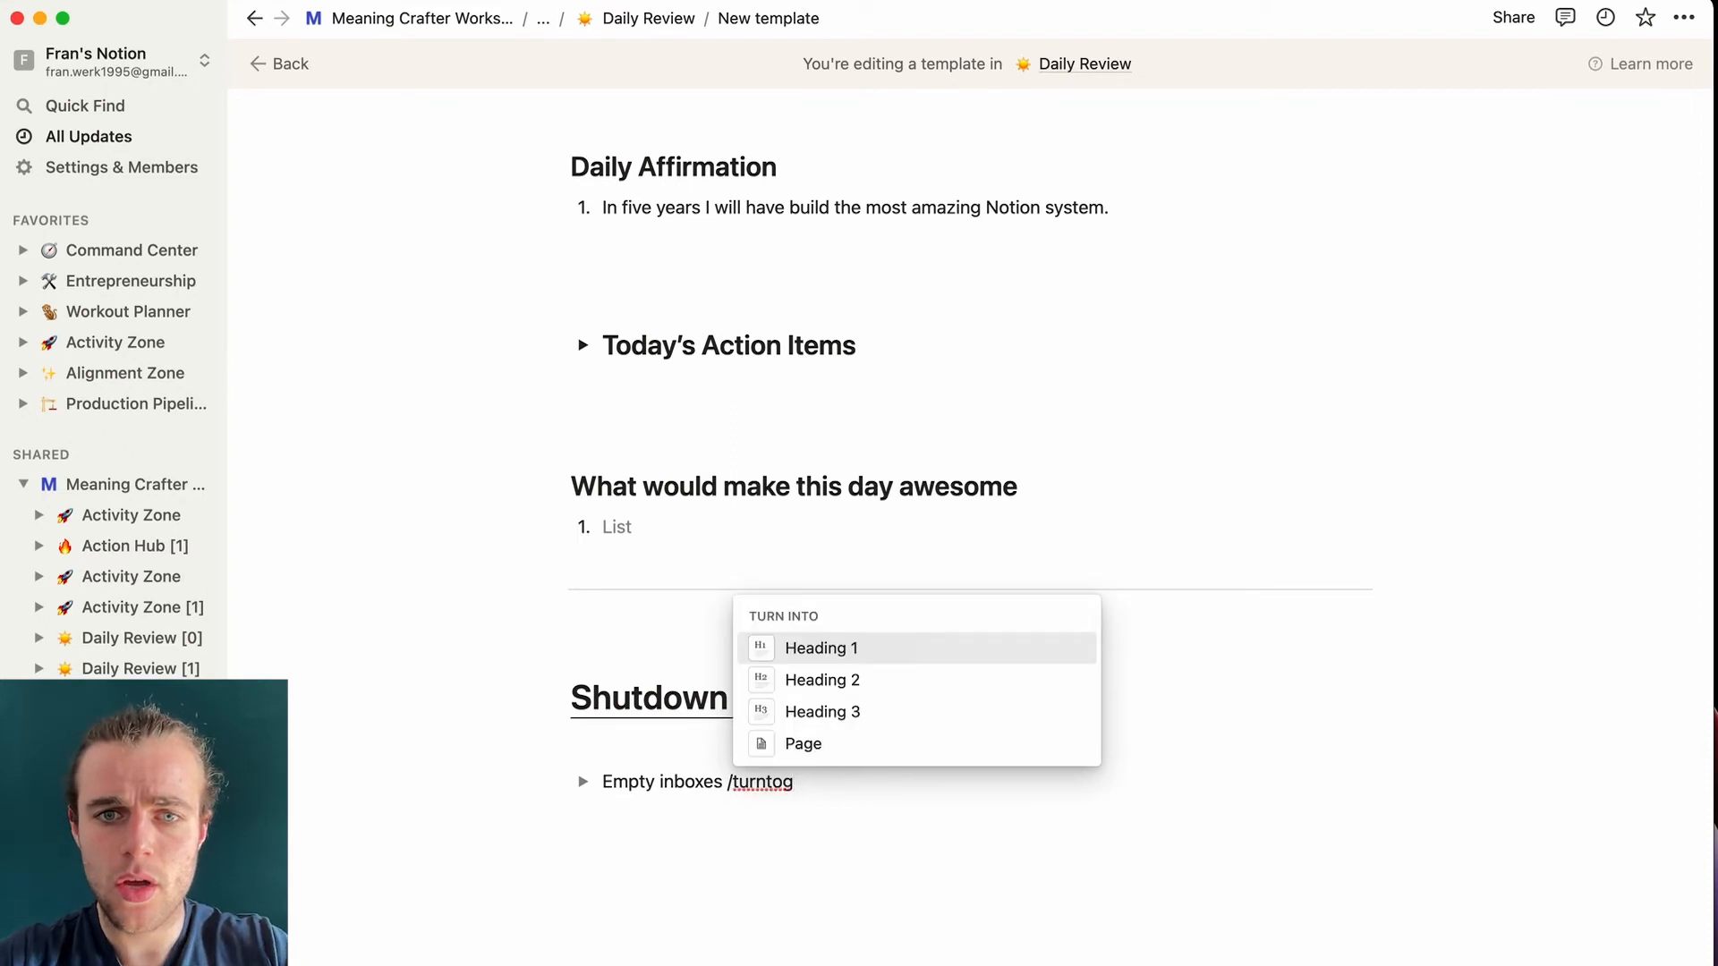
left_click(887, 679)
key("super+Left")
type(">")
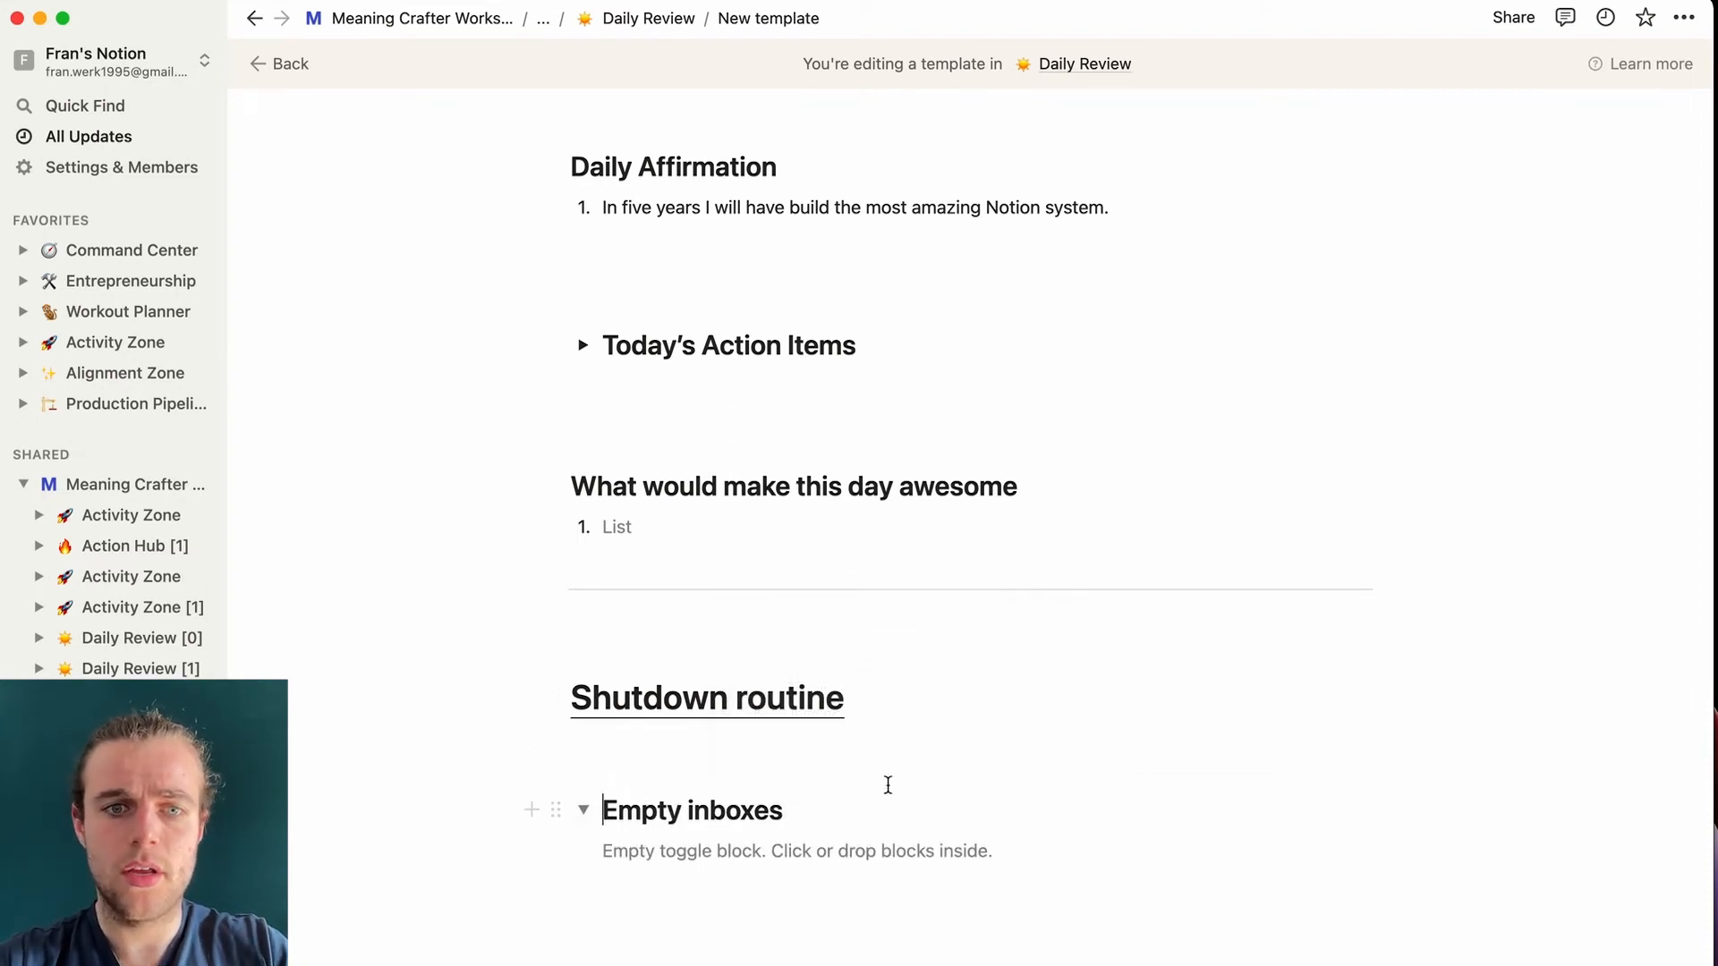
scroll(805, 788, "down", 1)
left_click(678, 781)
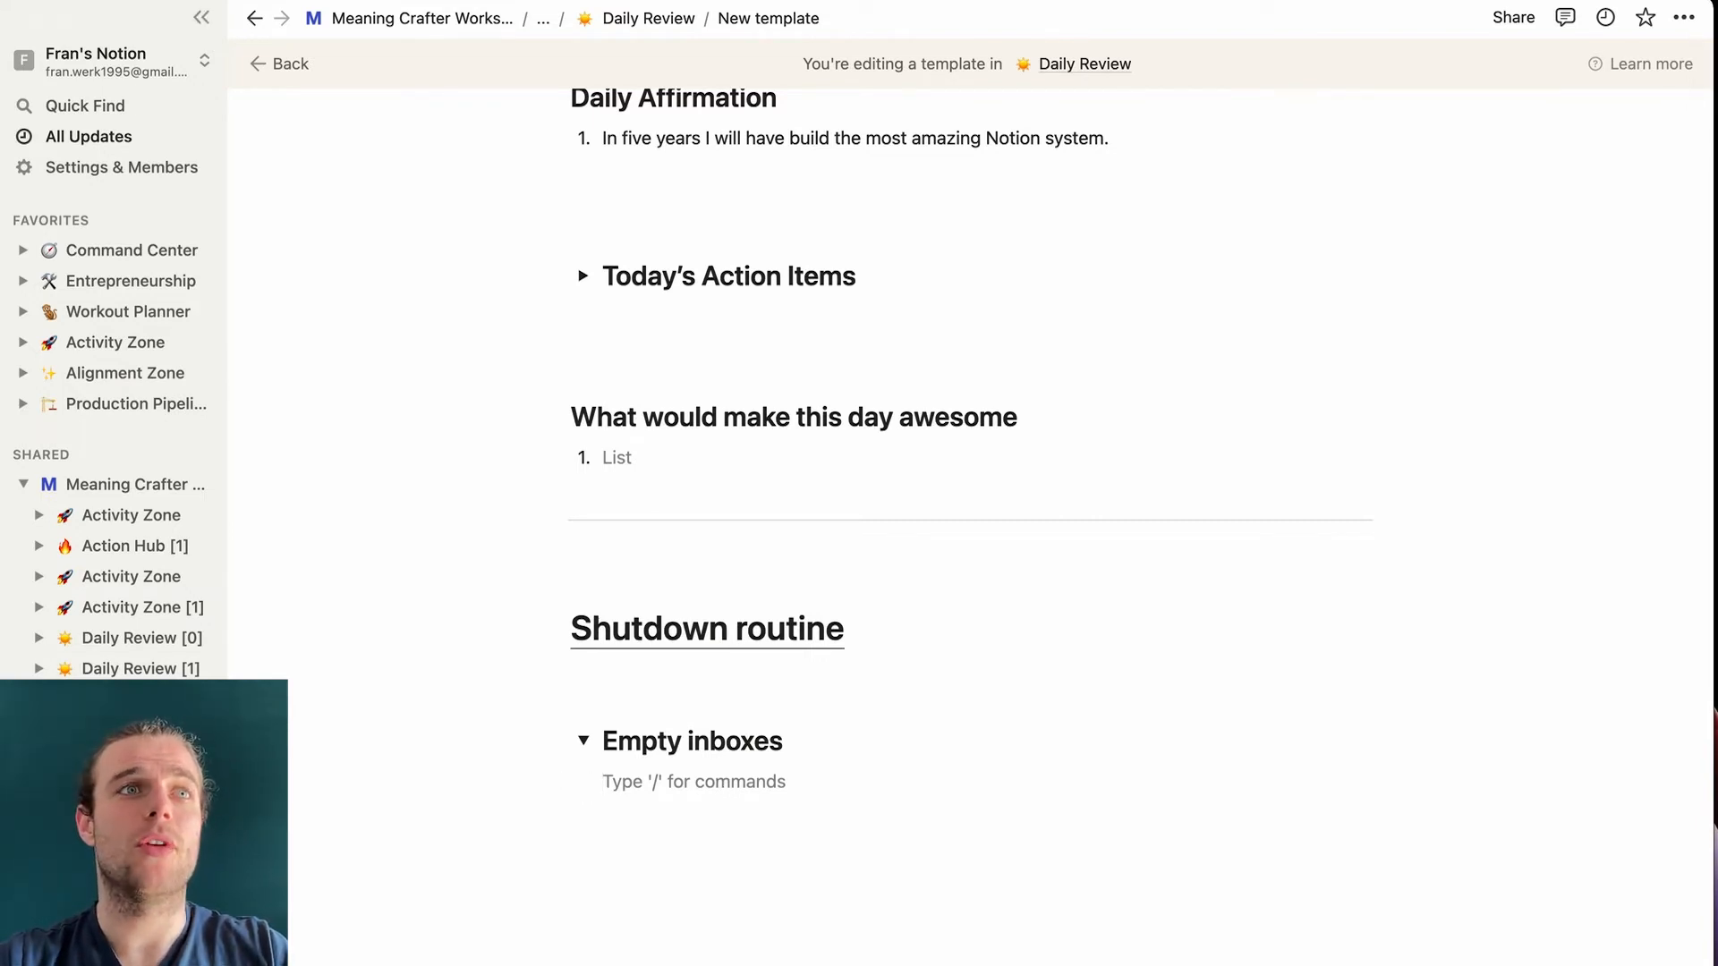
- Insert a linked view of Action Hub [0] named 'Empty inbox', hiding the database title
scroll(698, 537, "down", 1)
type("/linked")
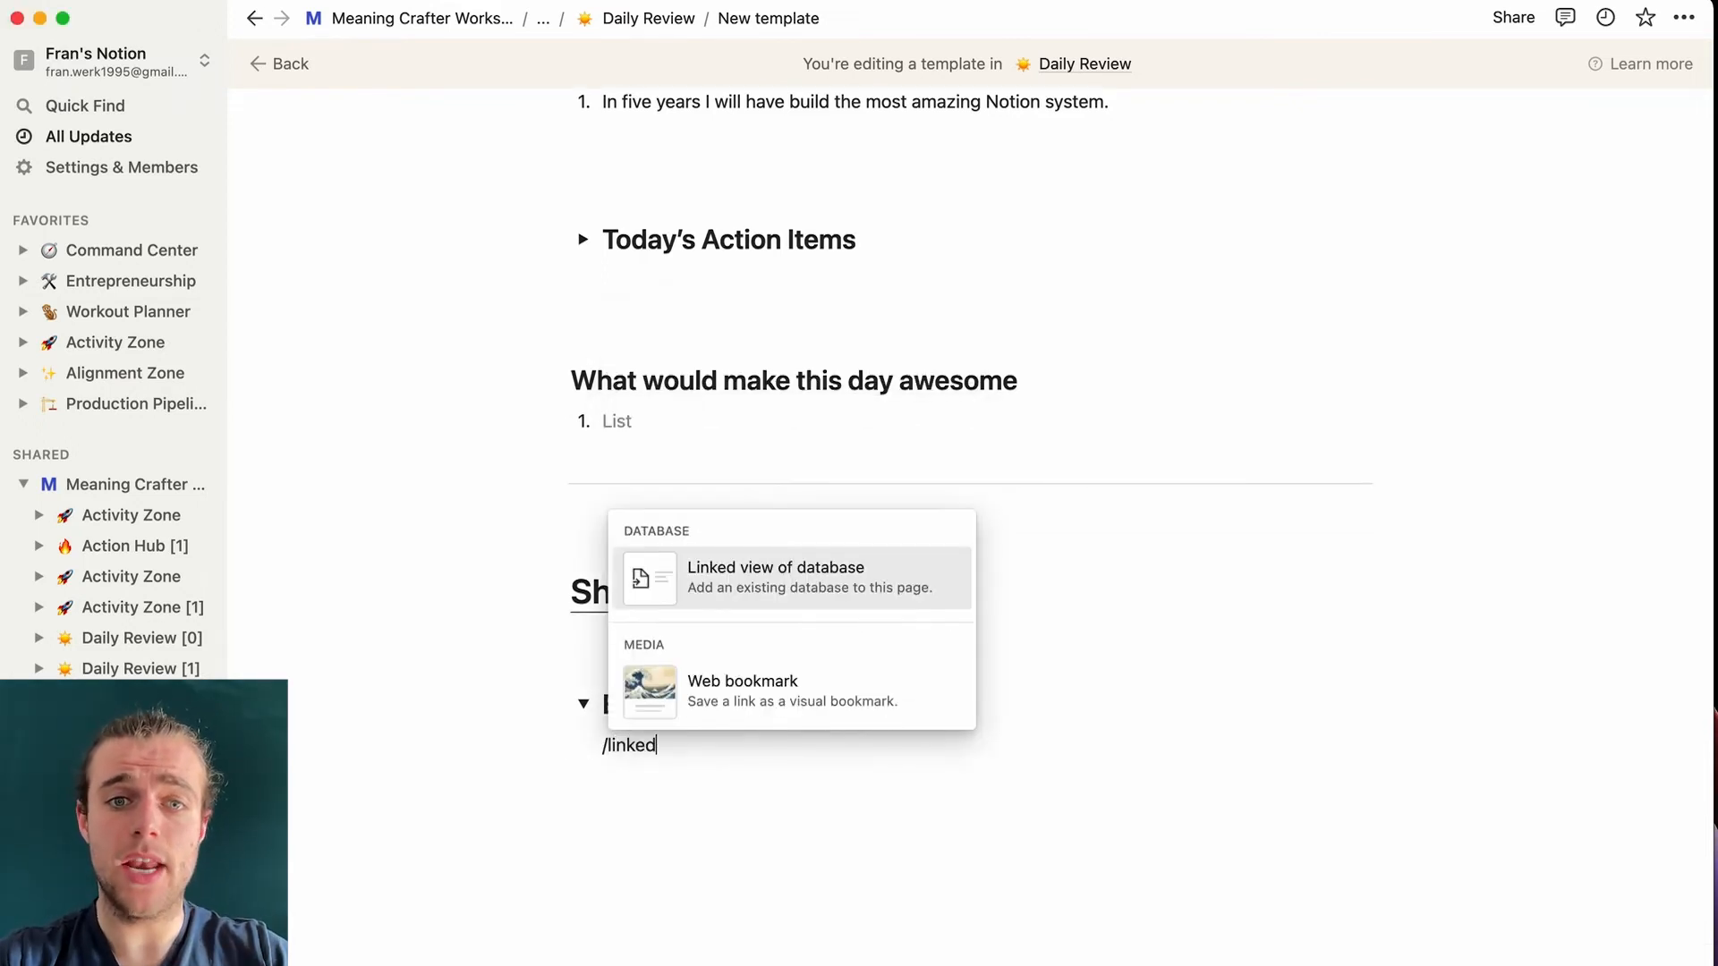
left_click(770, 592)
left_click(1185, 471)
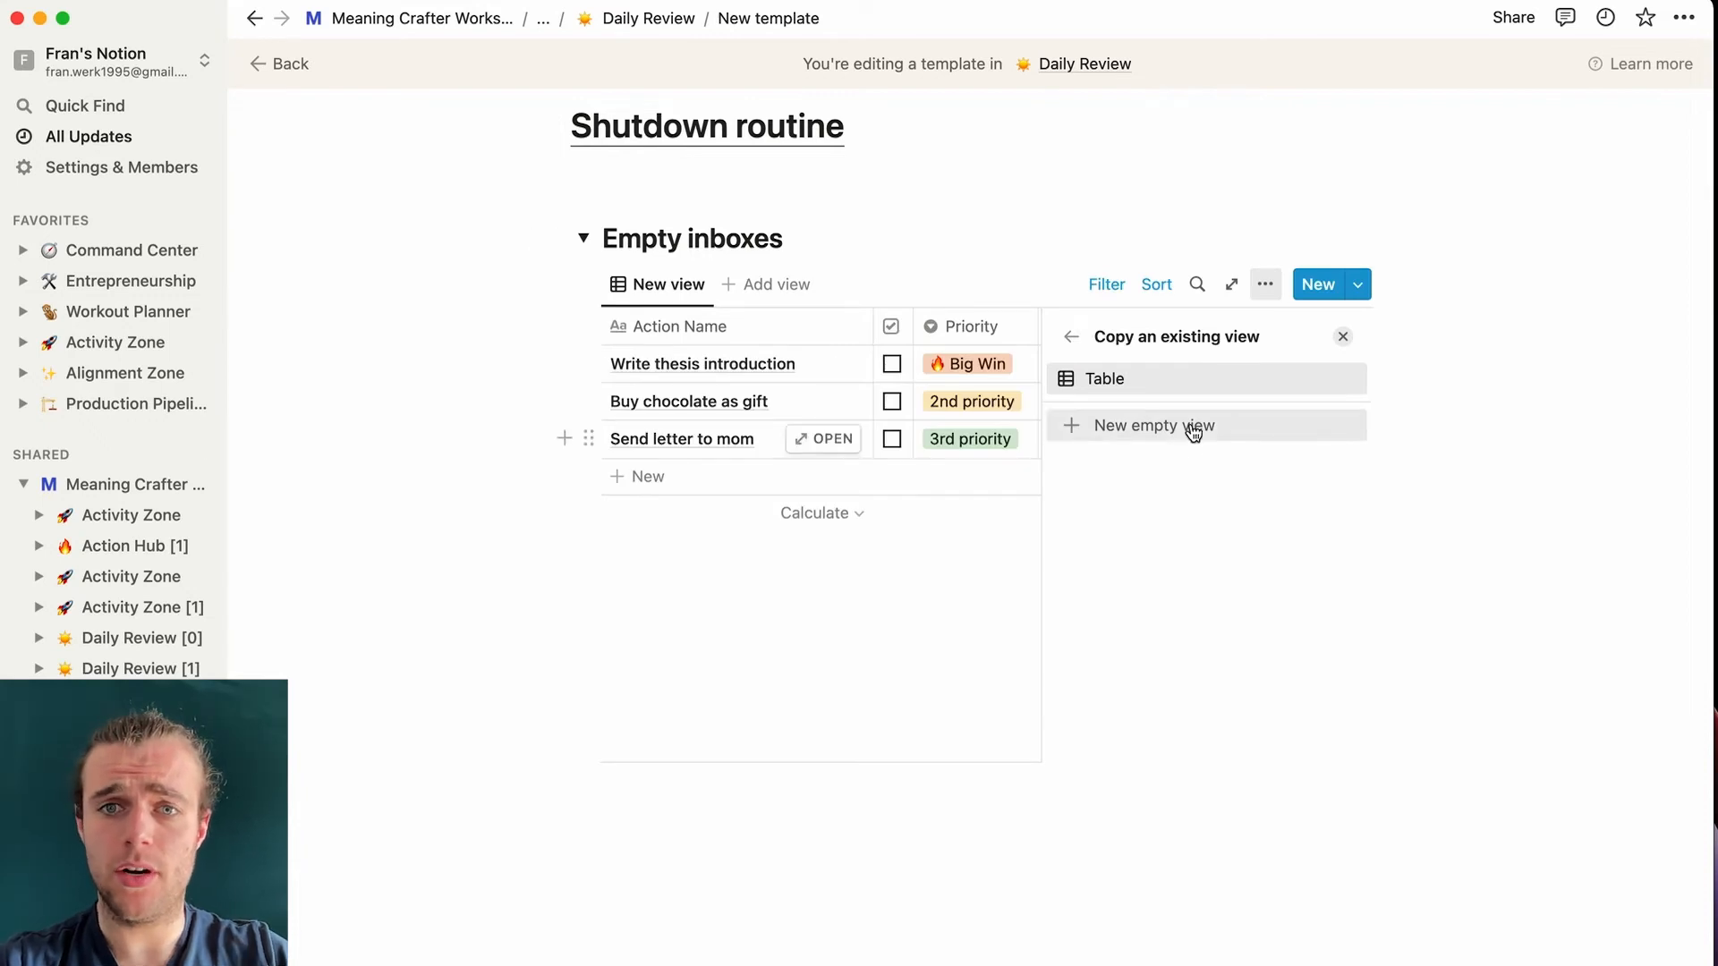
left_click(1194, 428)
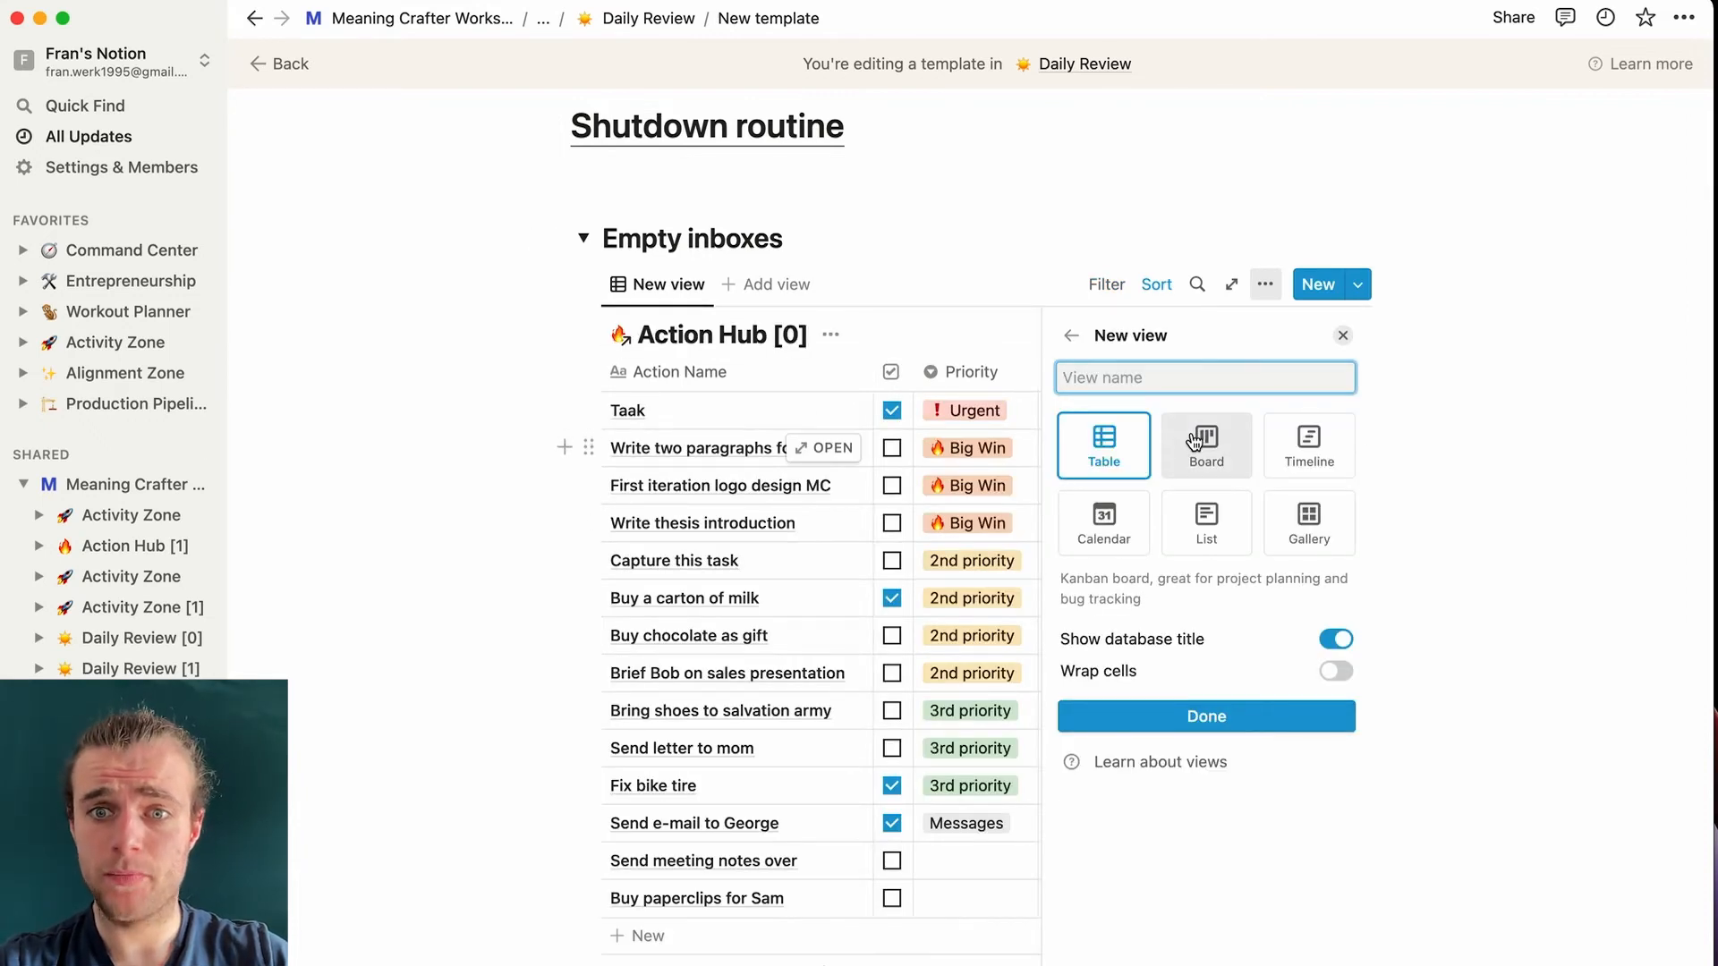
left_click(1342, 646)
left_click(1338, 640)
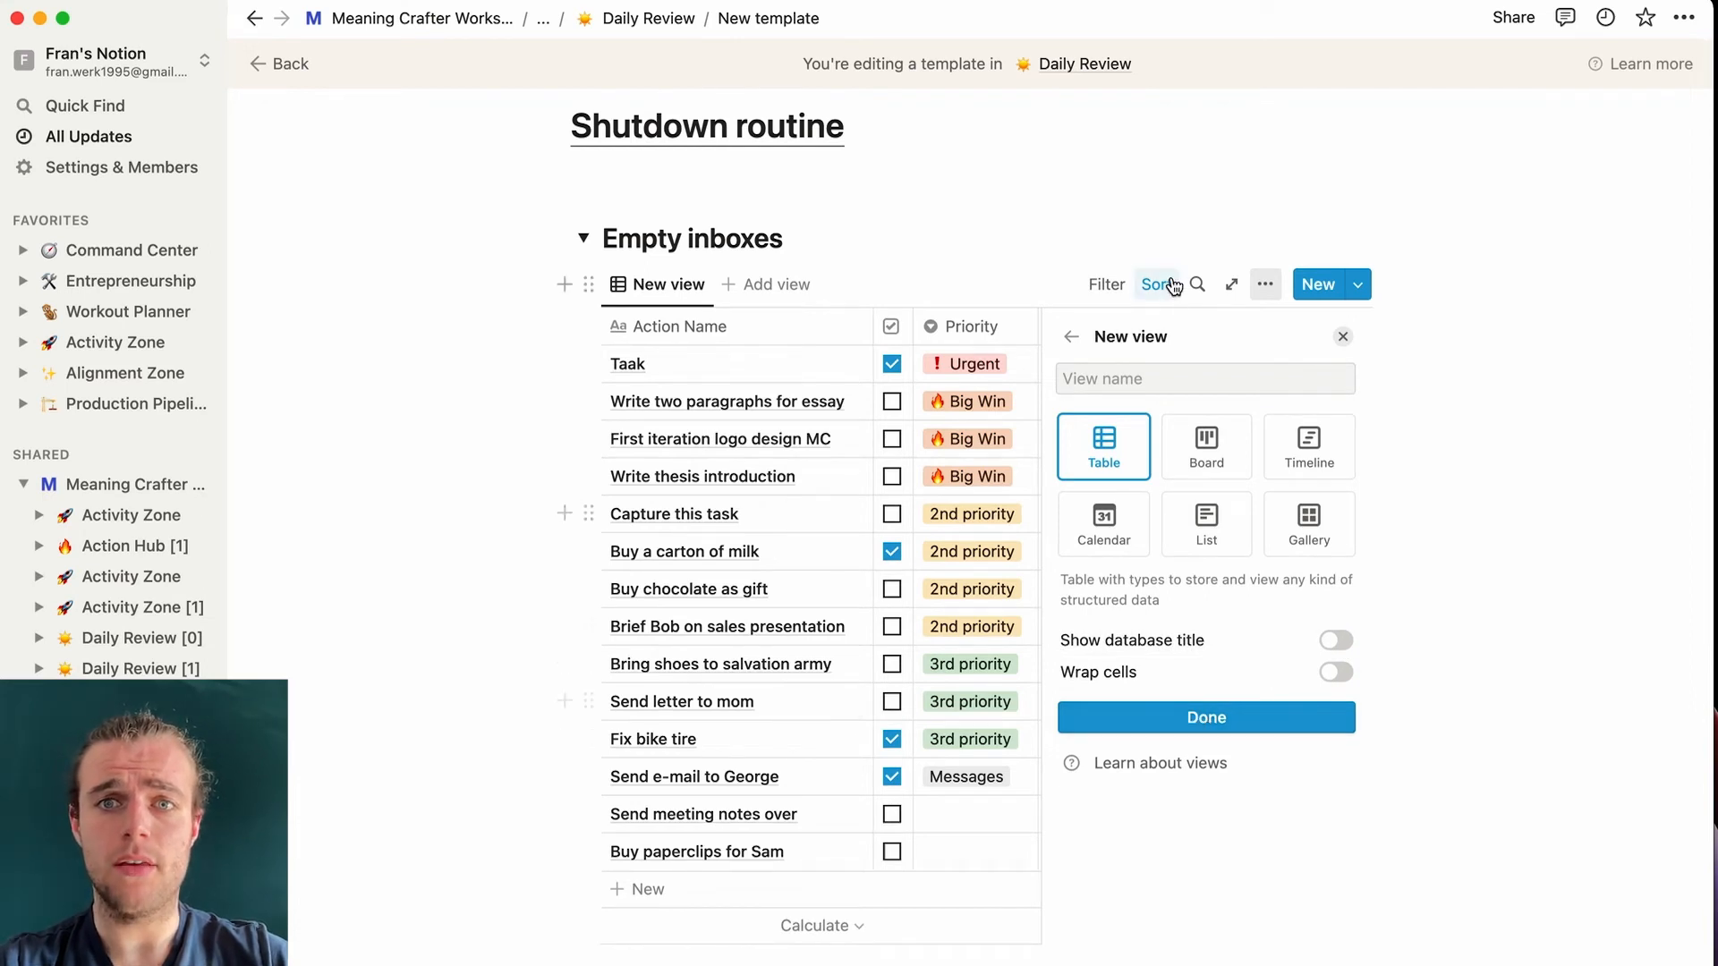
left_click(1139, 378)
type("Empty inbox")
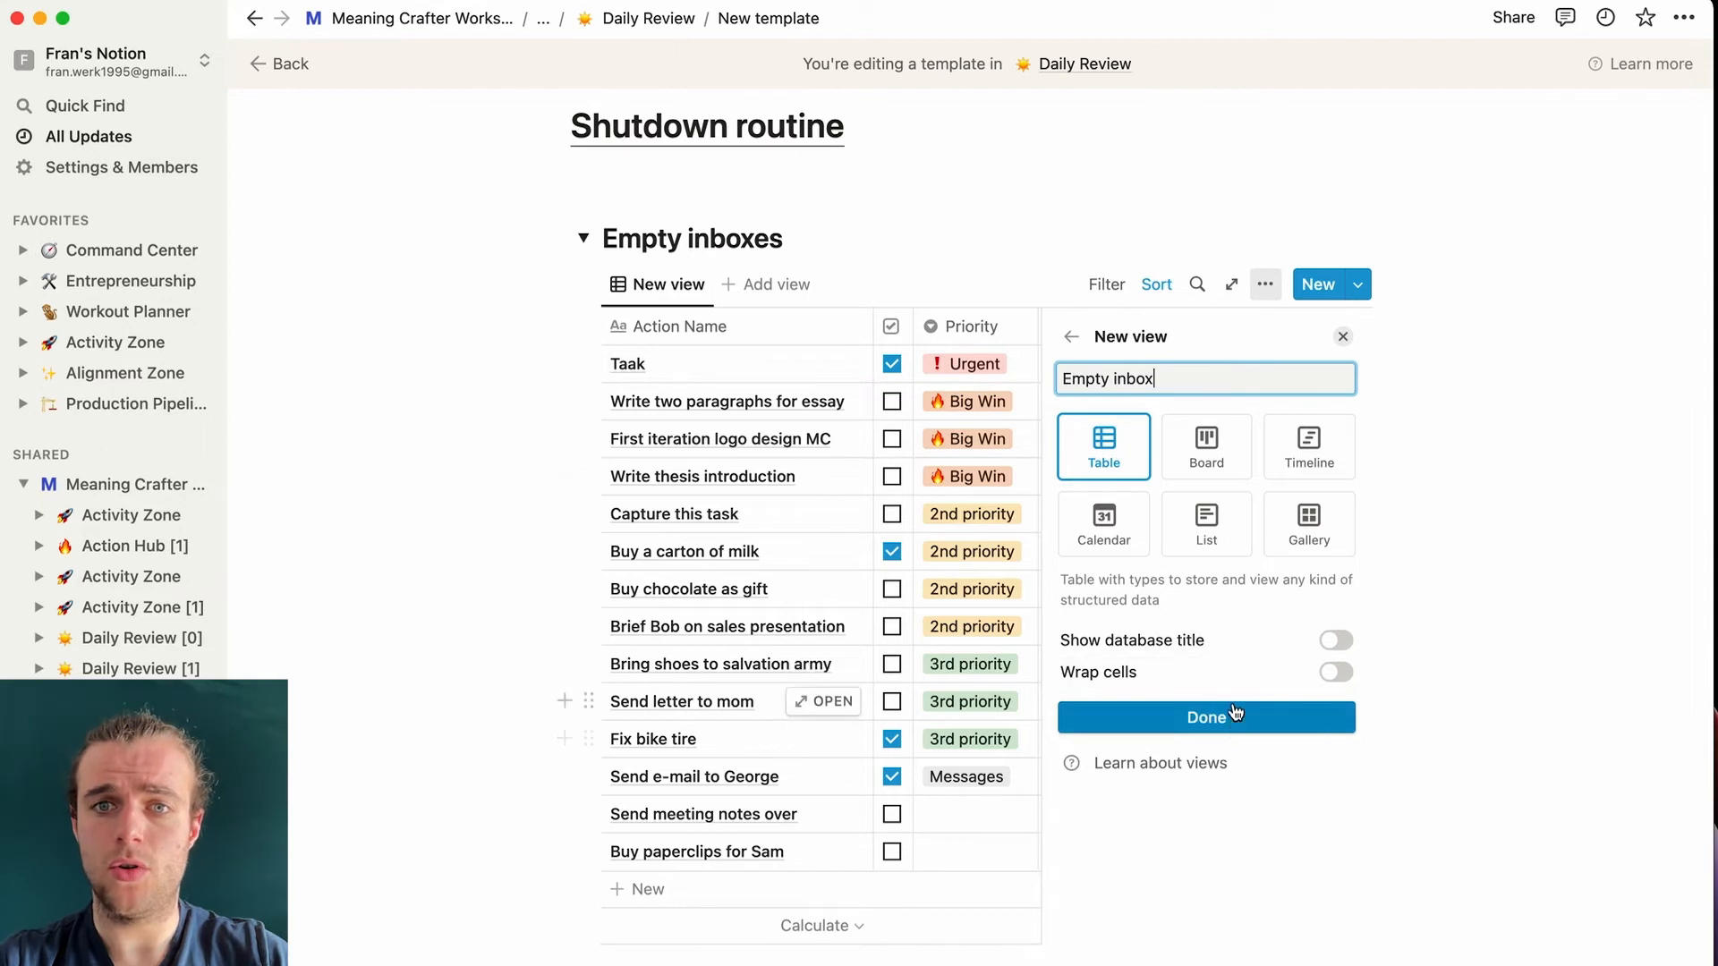
left_click(1038, 382)
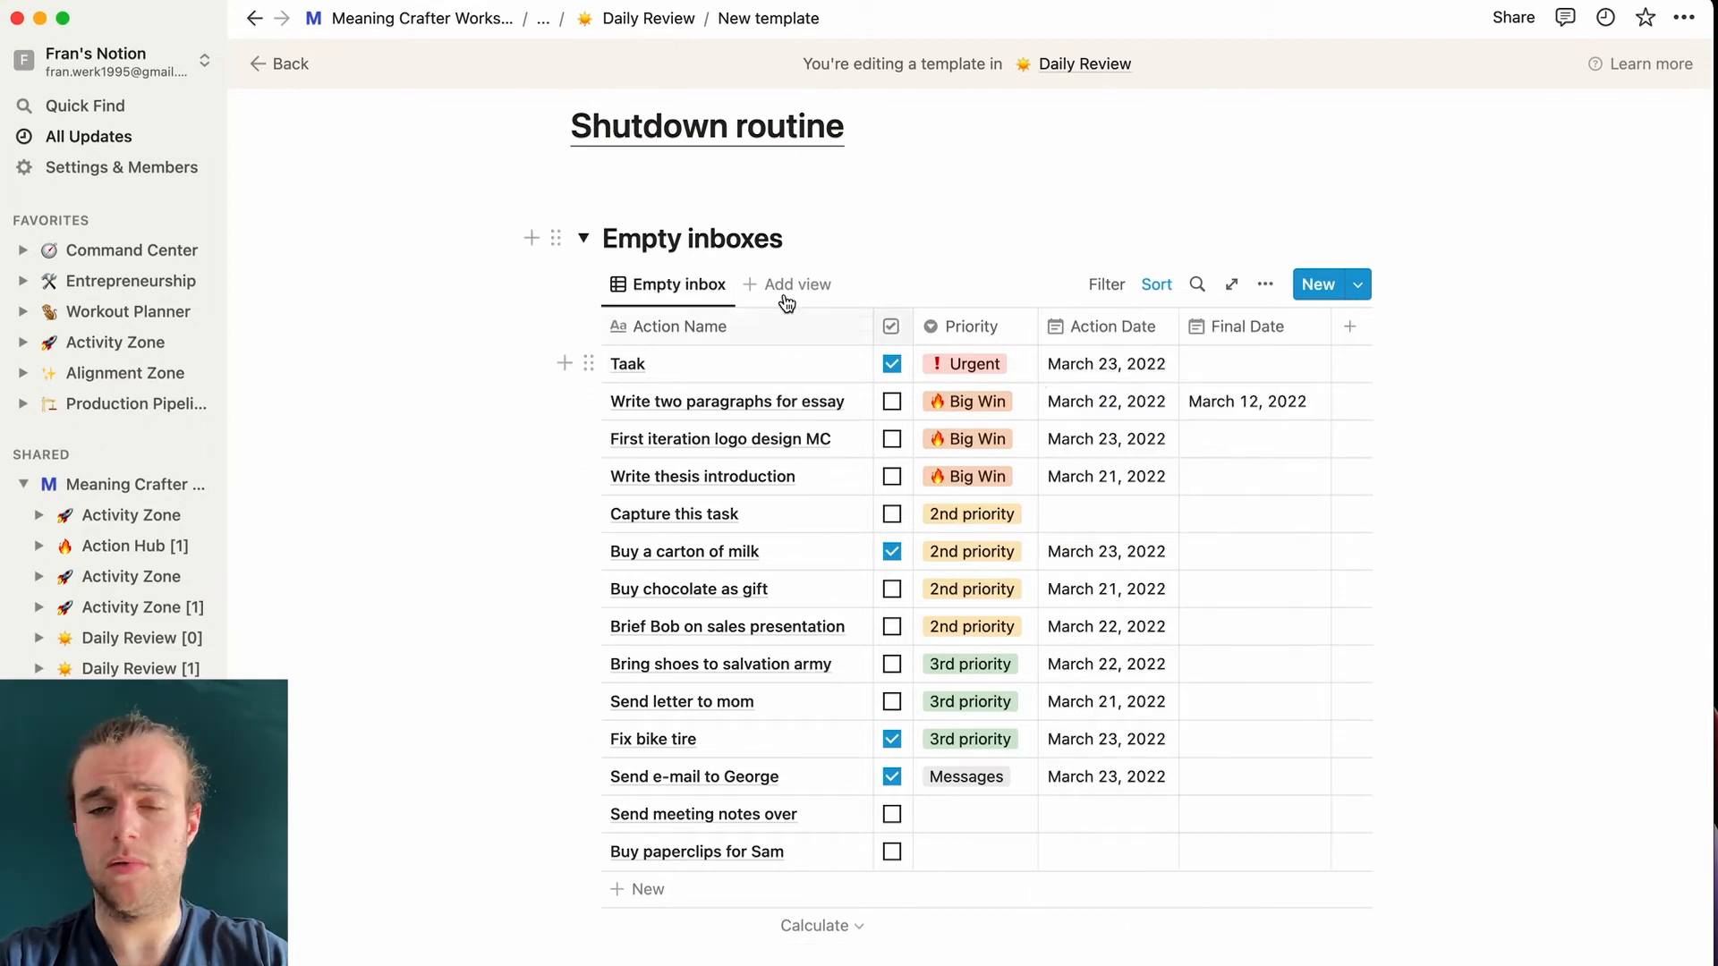
- Filter the Empty inbox table to actions whose Action Date is empty
left_click(1107, 285)
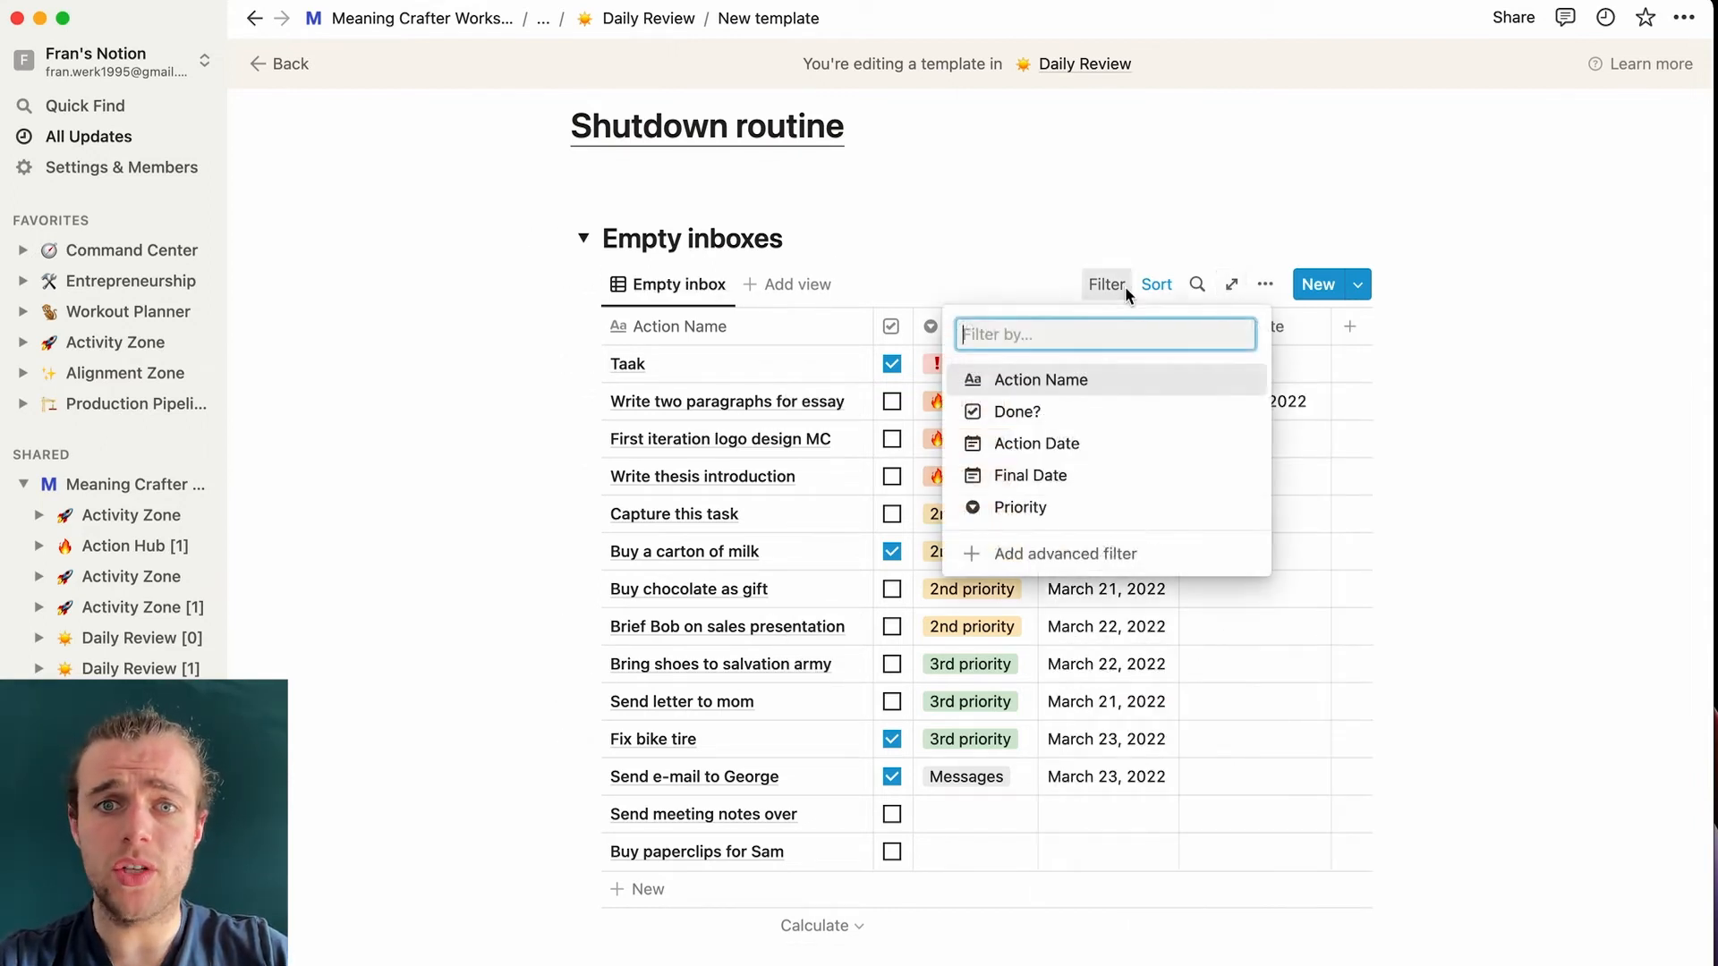
left_click(1087, 443)
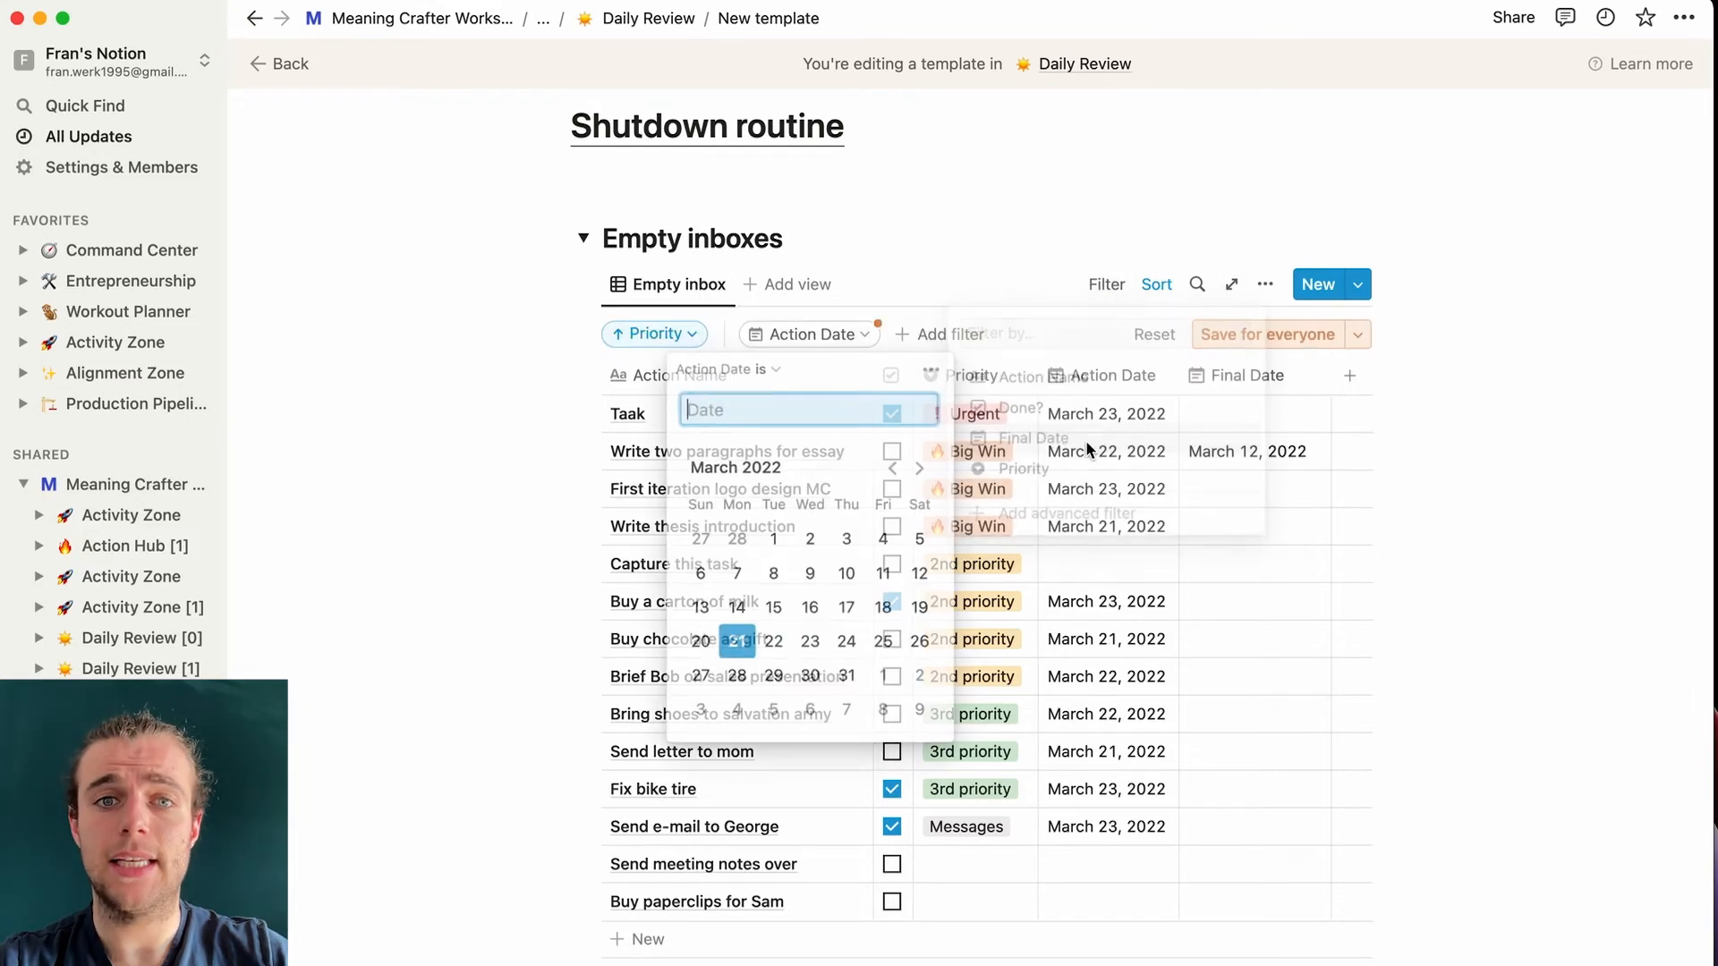
left_click(768, 370)
left_click(766, 598)
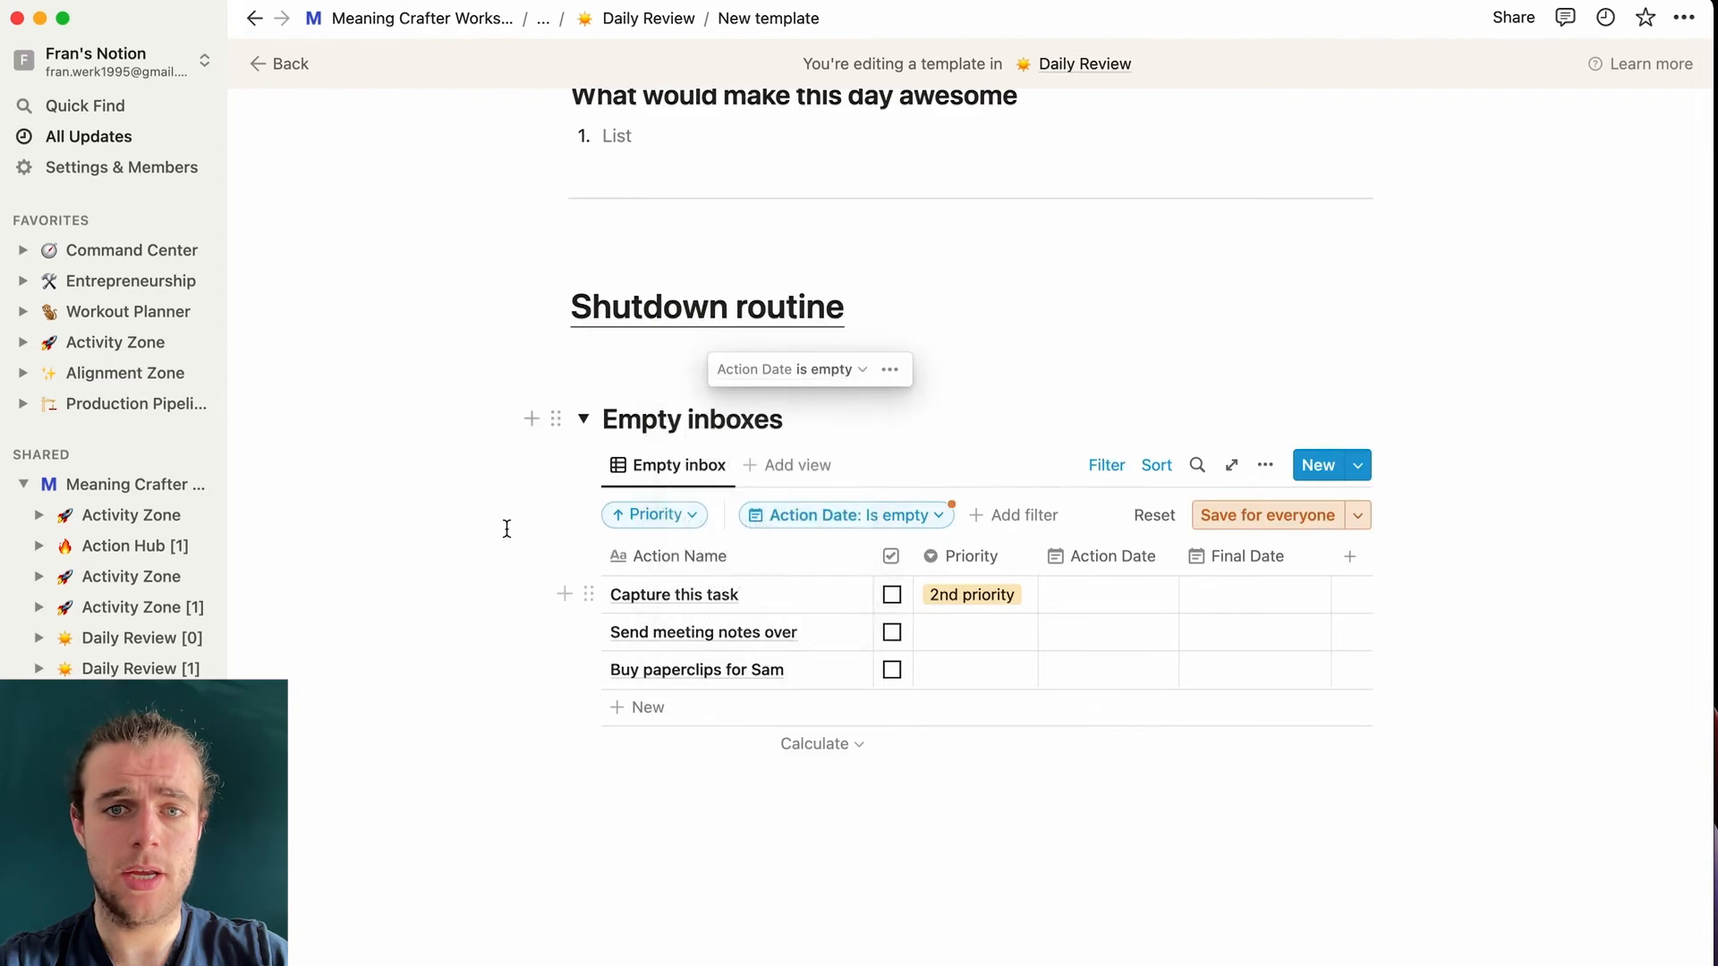
left_click(506, 531)
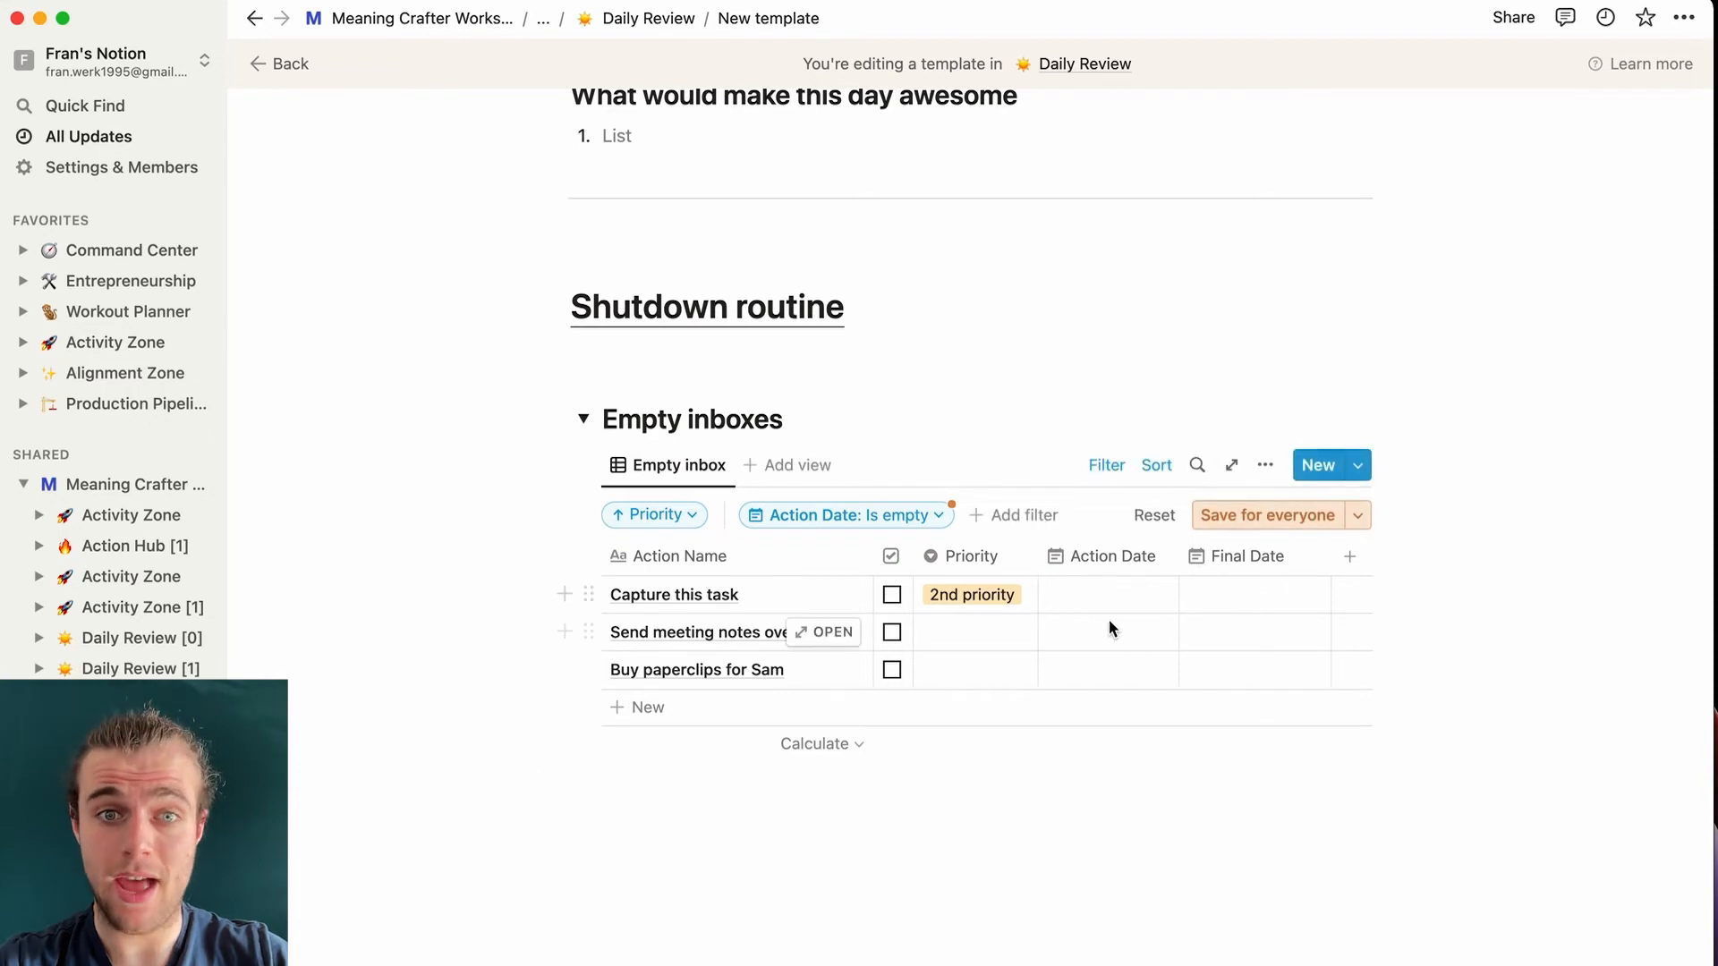
scroll(787, 411, "up", 6)
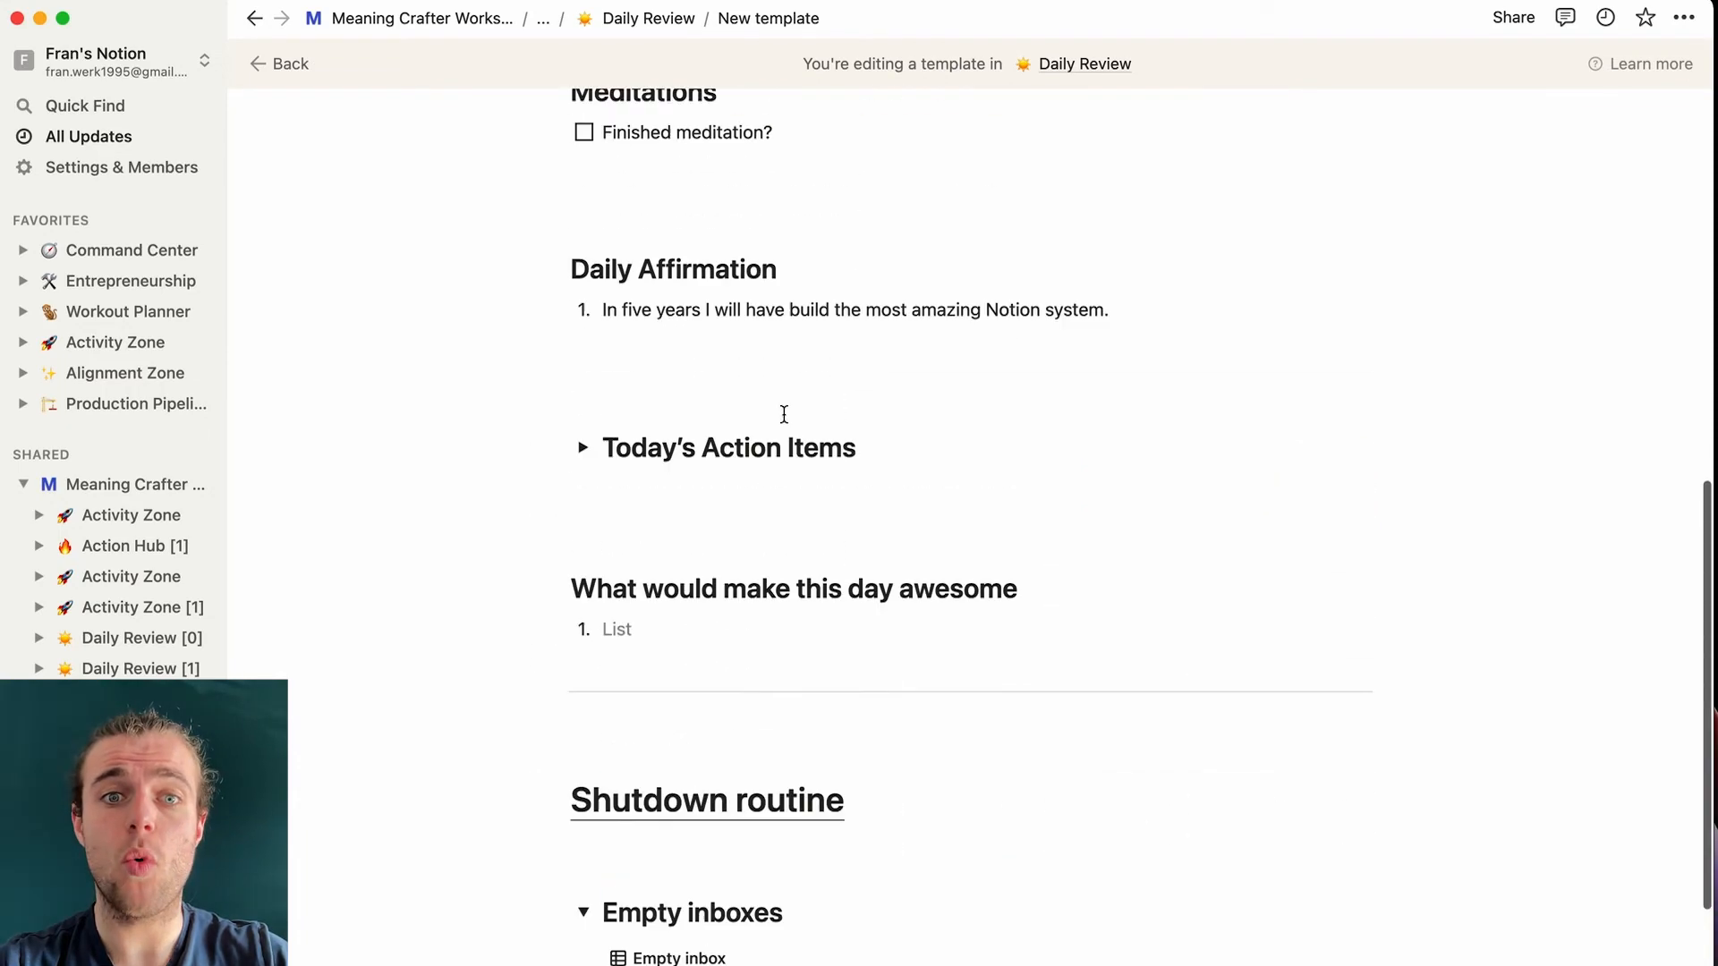
scroll(572, 403, "down", 5)
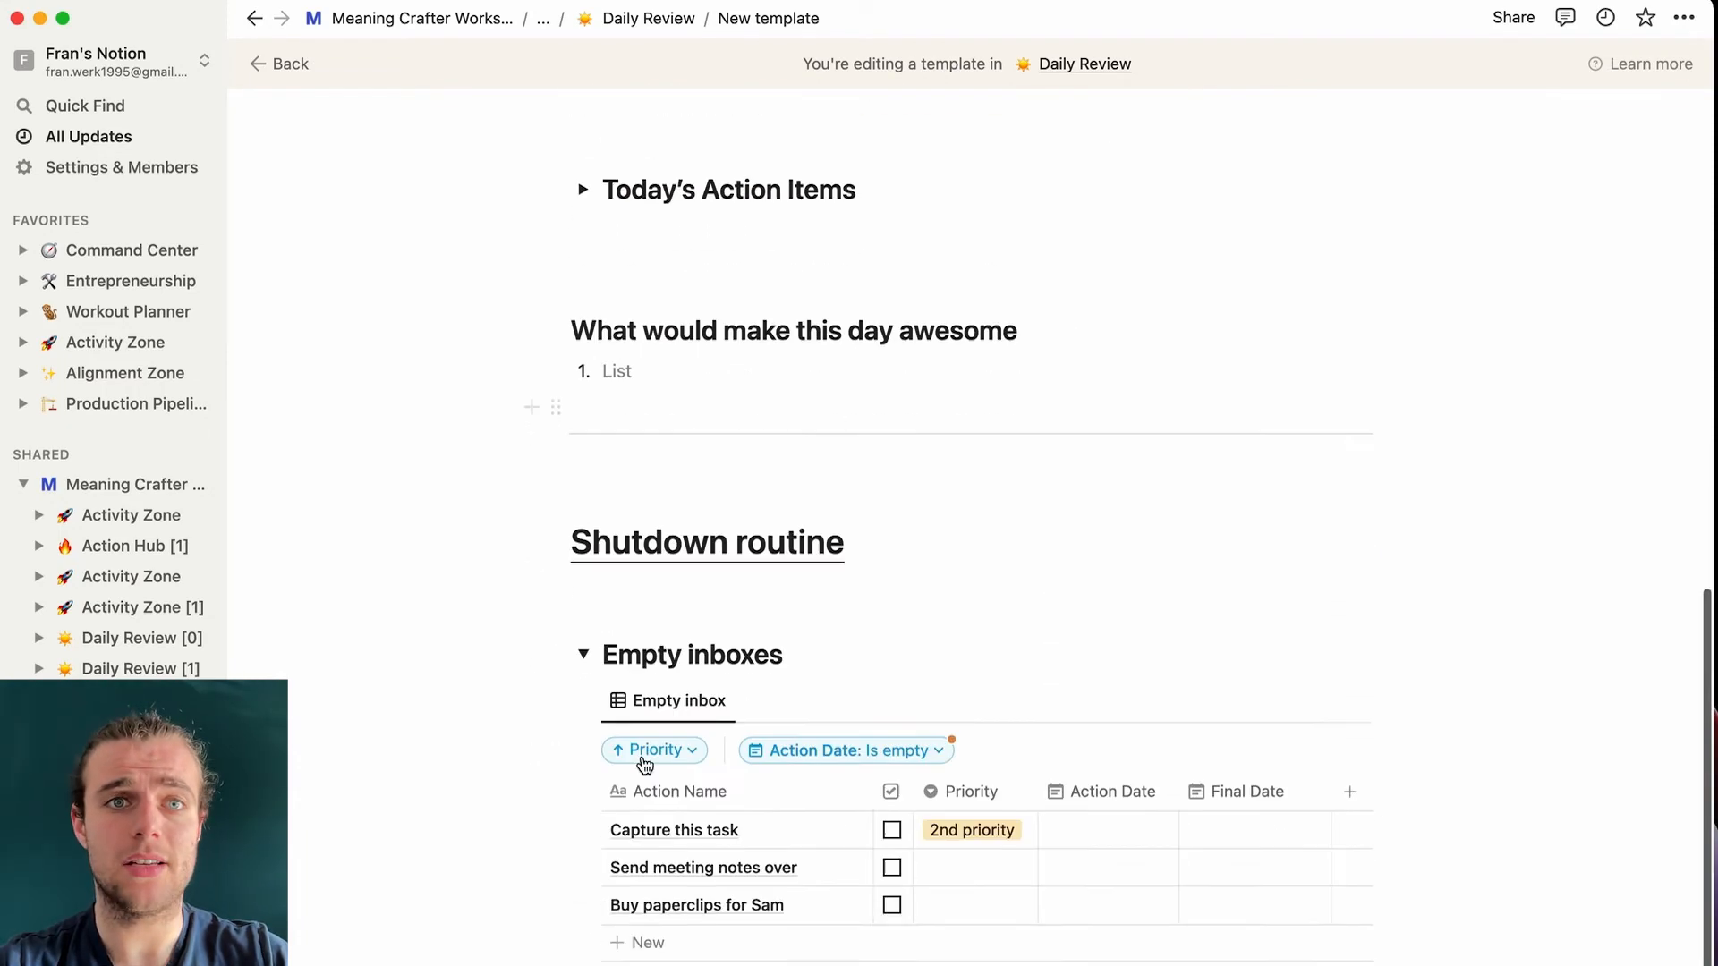
- From Activity Zone, add an Action Hub item titled 'BRAND NEW TASK'
left_click(545, 18)
left_click(474, 54)
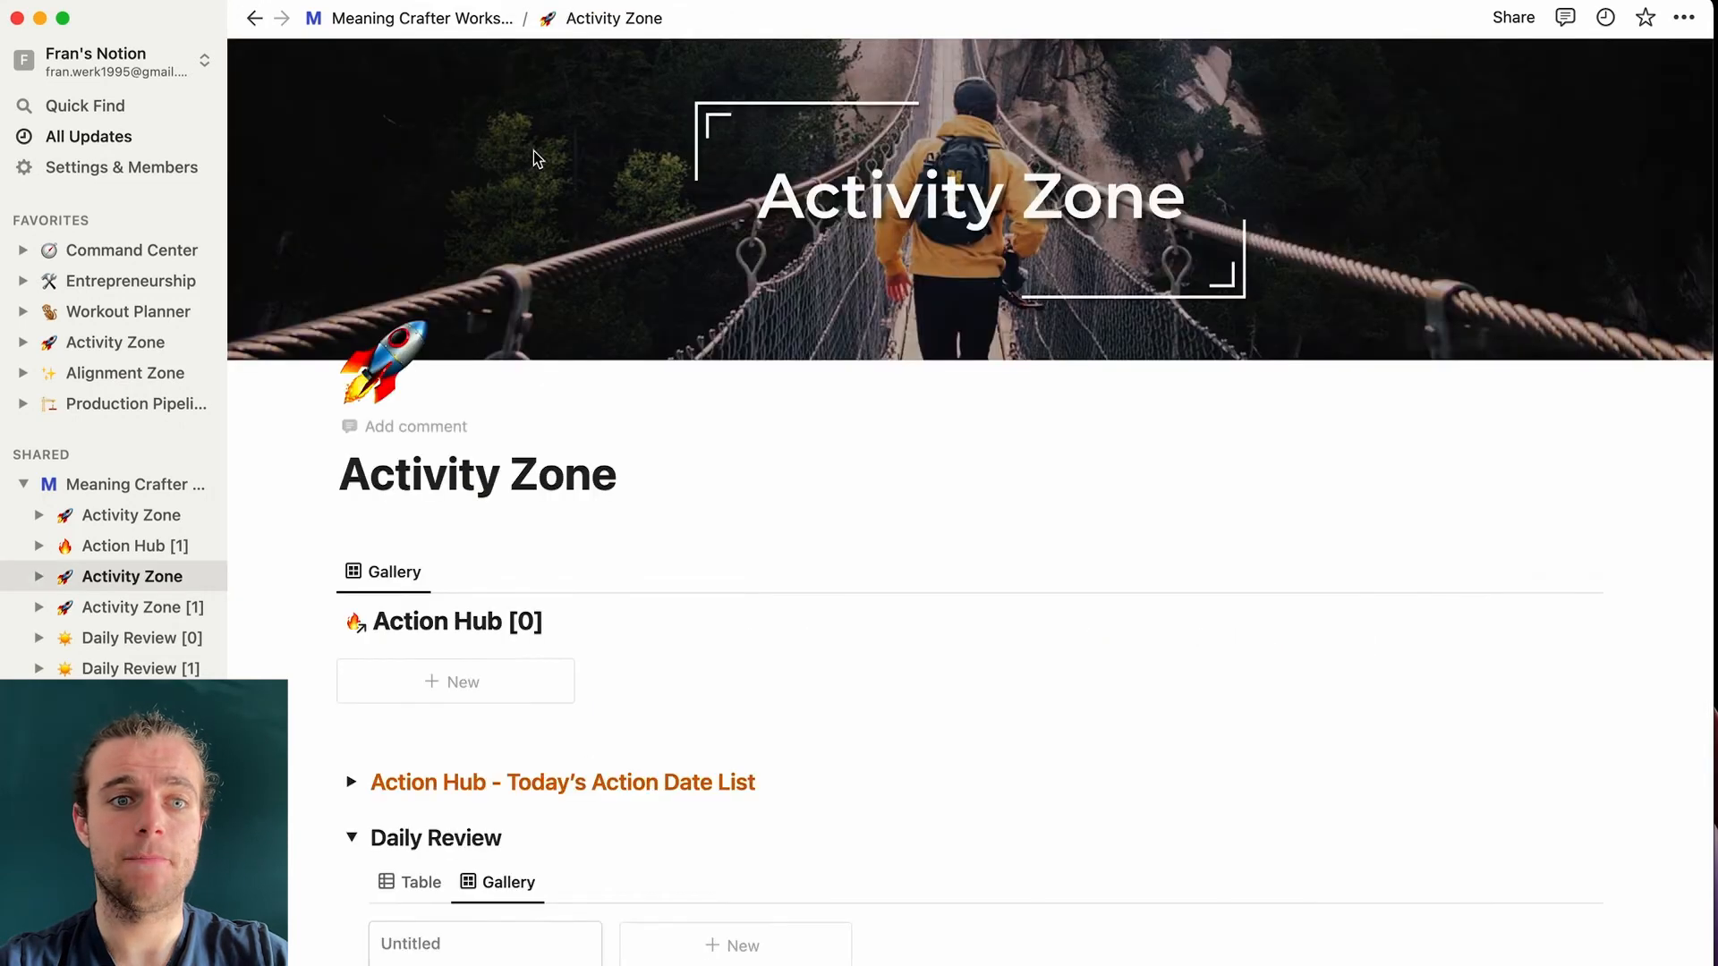
left_click(404, 686)
type("*BRA")
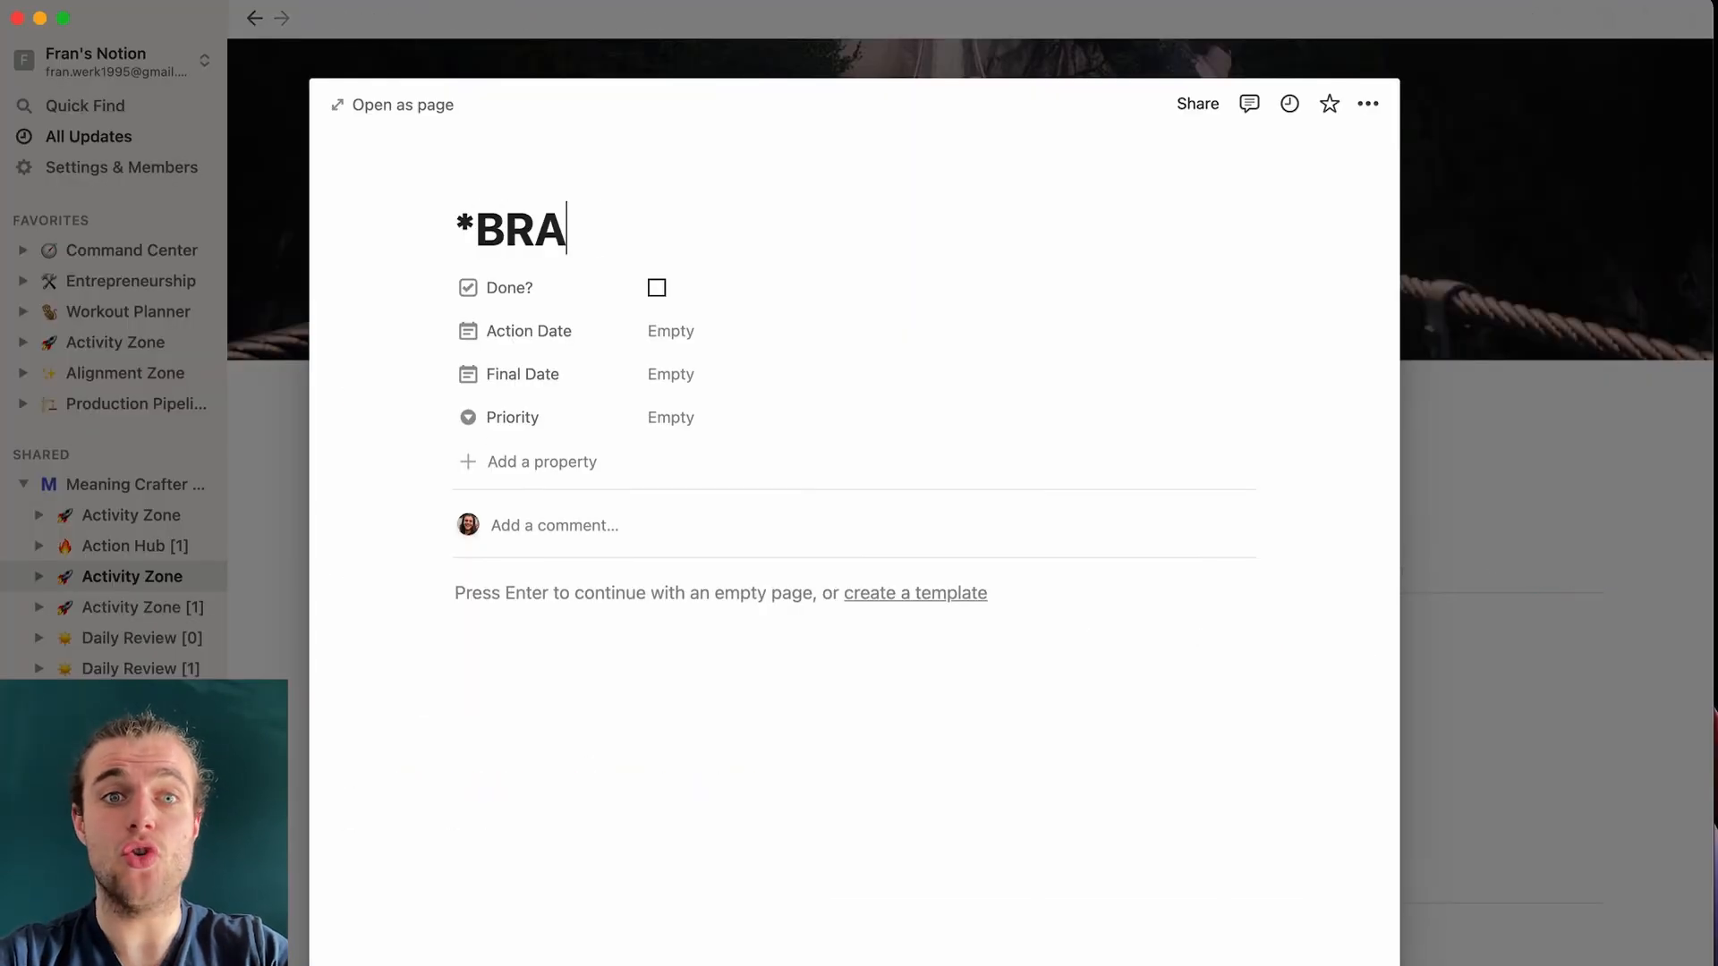
type("ND NEW TASK")
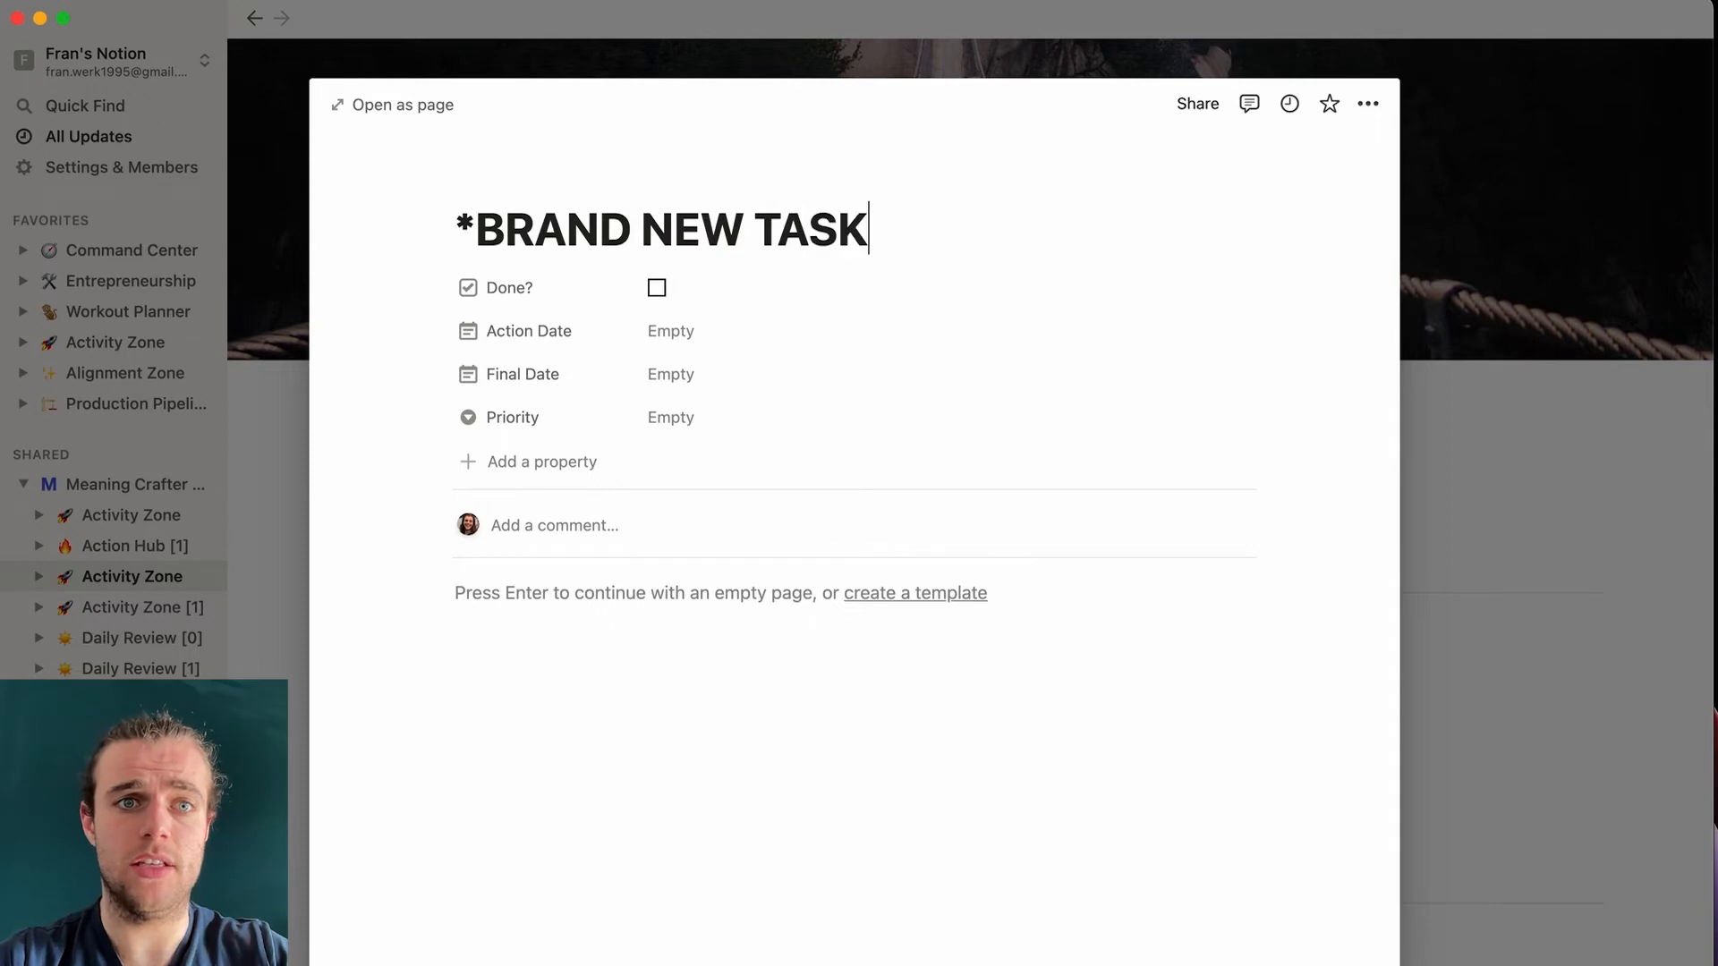
left_click_drag(480, 235, 454, 235)
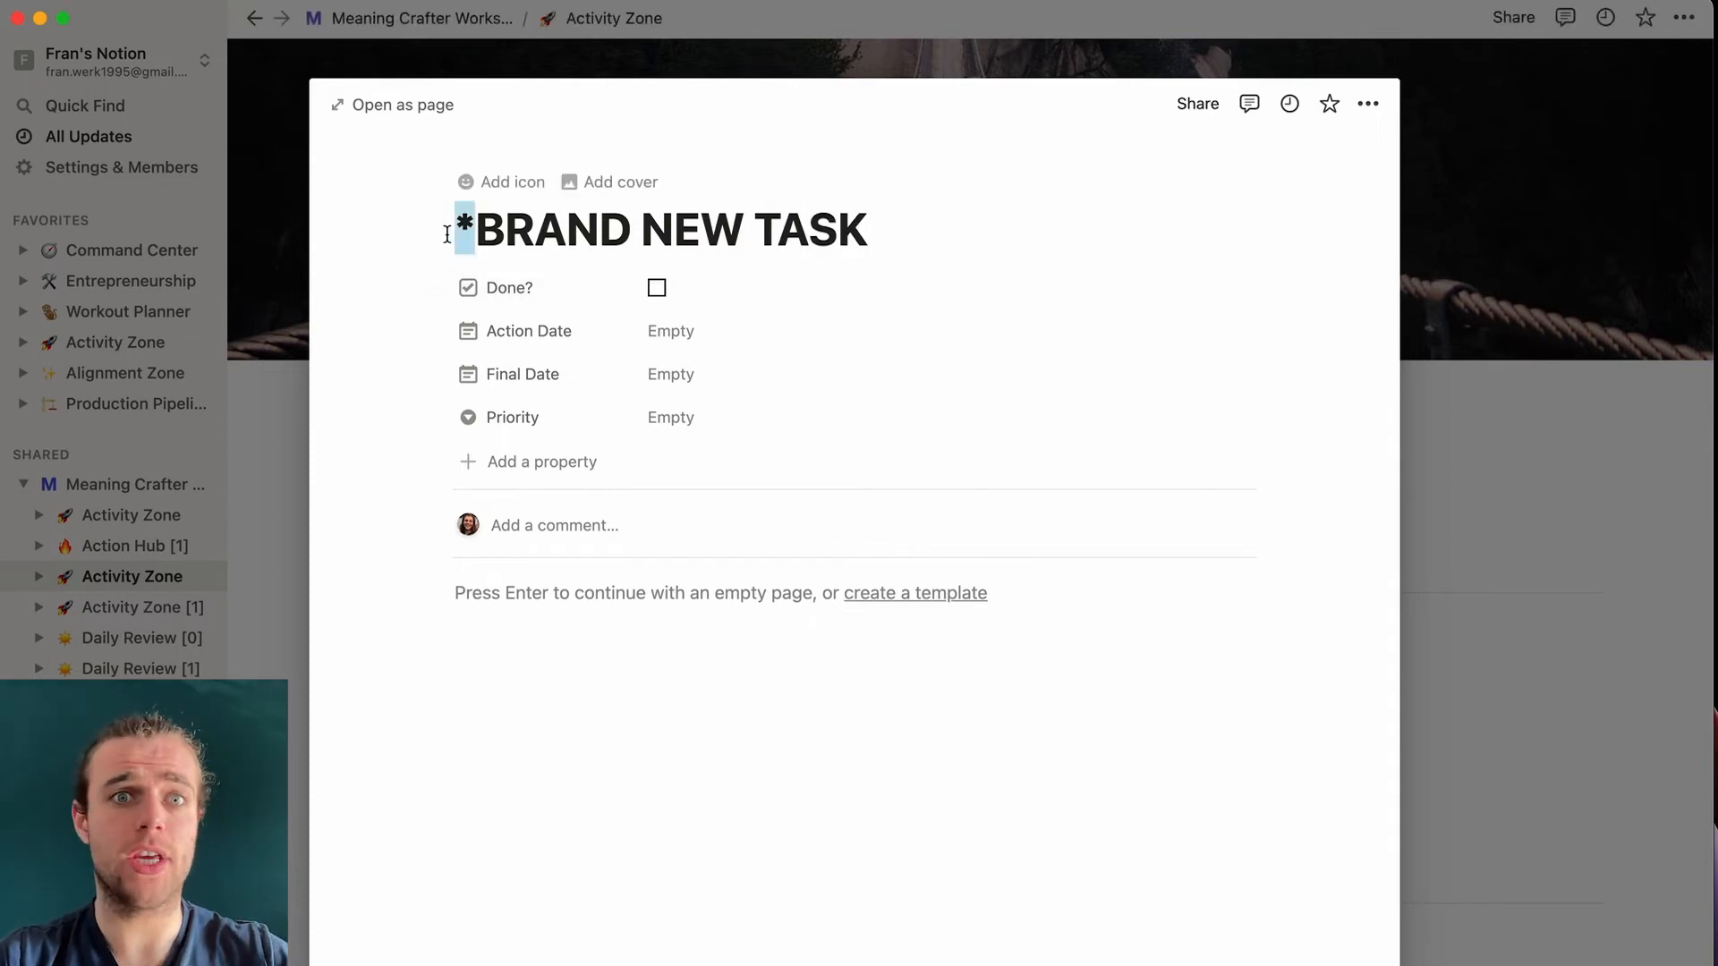
key("BackSpace")
left_click(1501, 570)
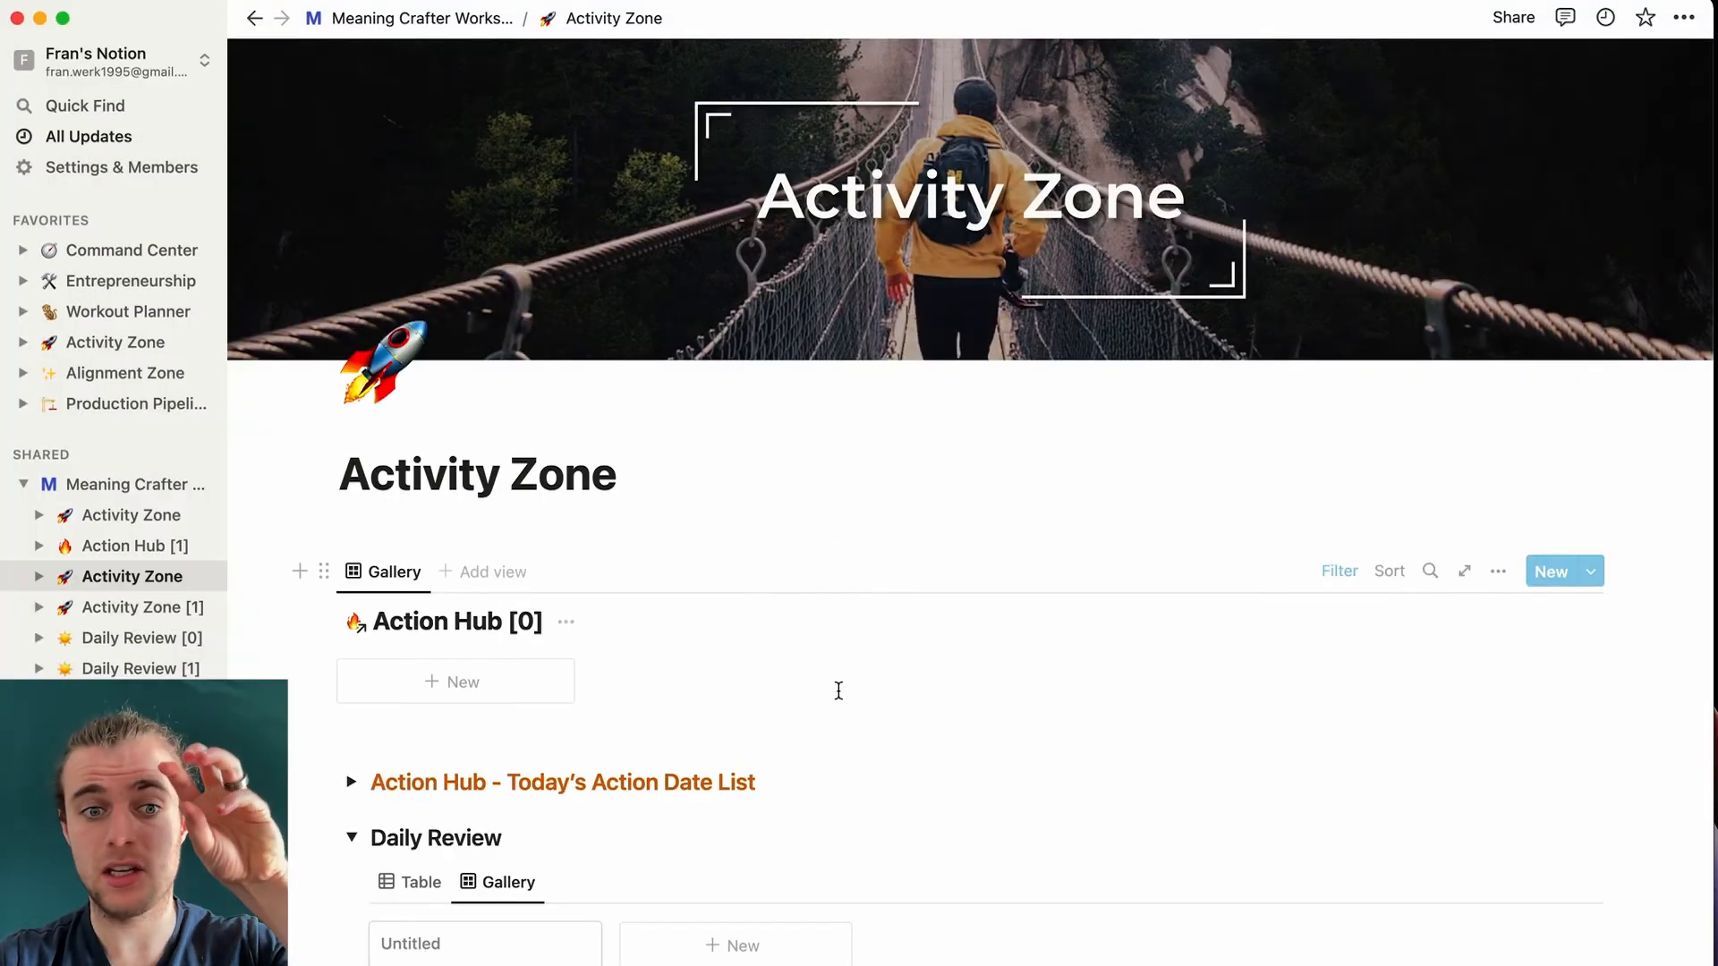
- Open the Untitled Daily Review entry
scroll(755, 713, "down", 3)
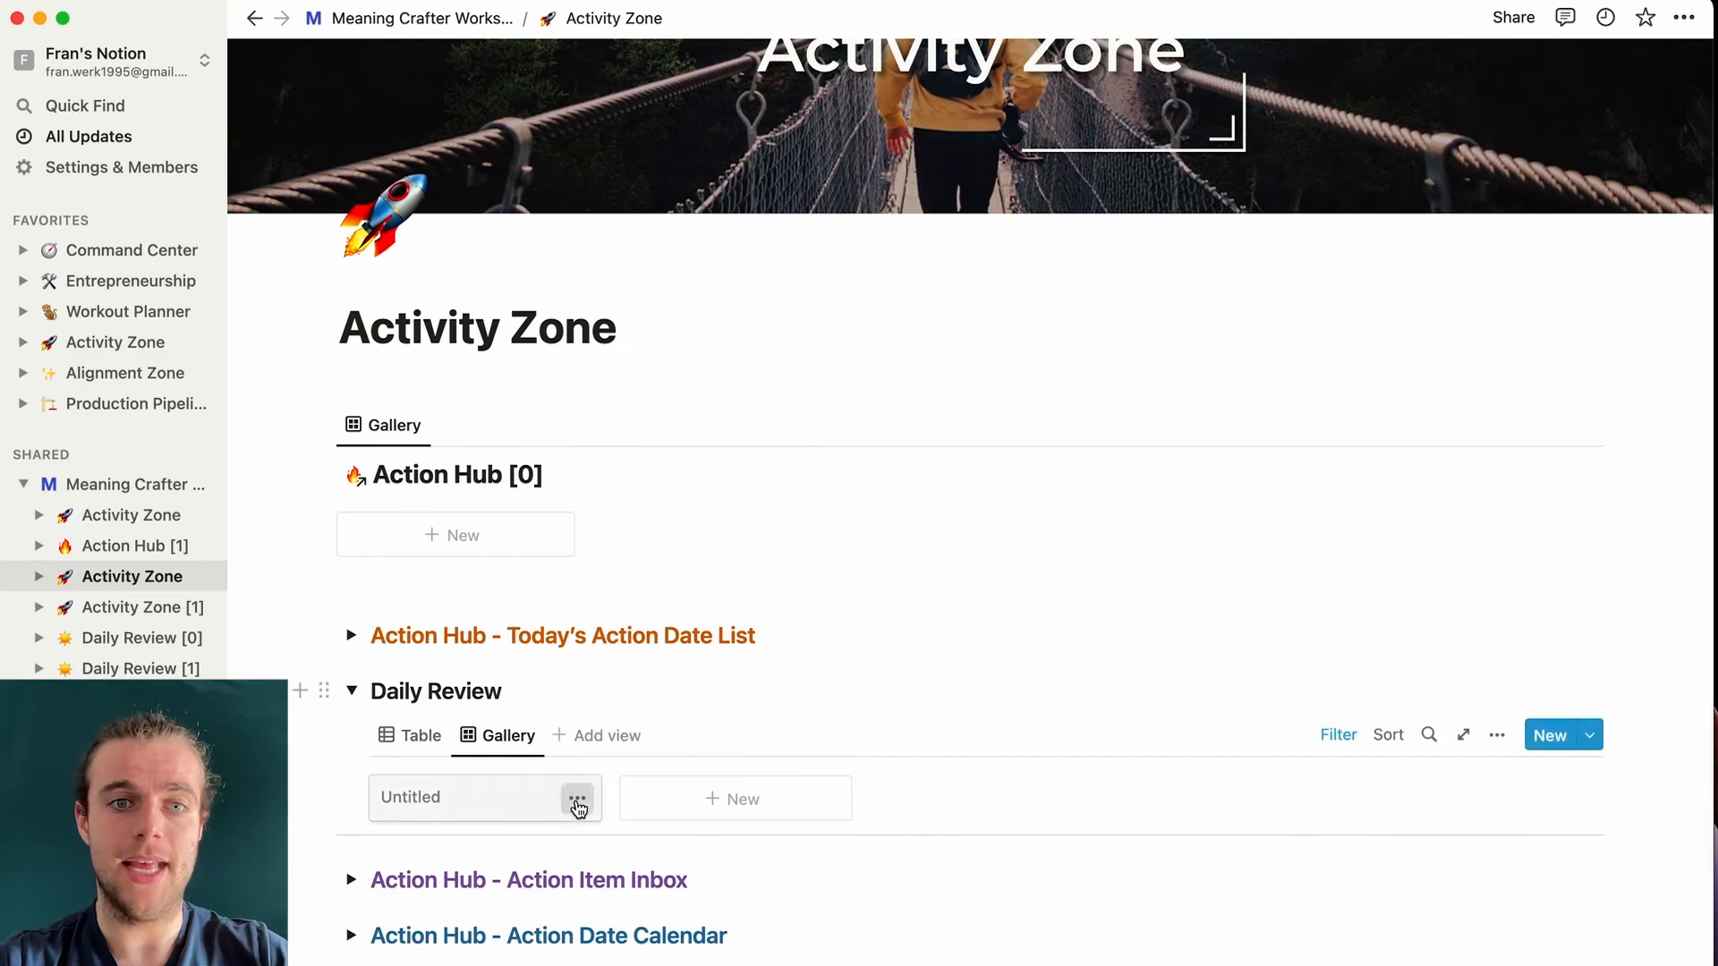
left_click(577, 799)
left_click(490, 805)
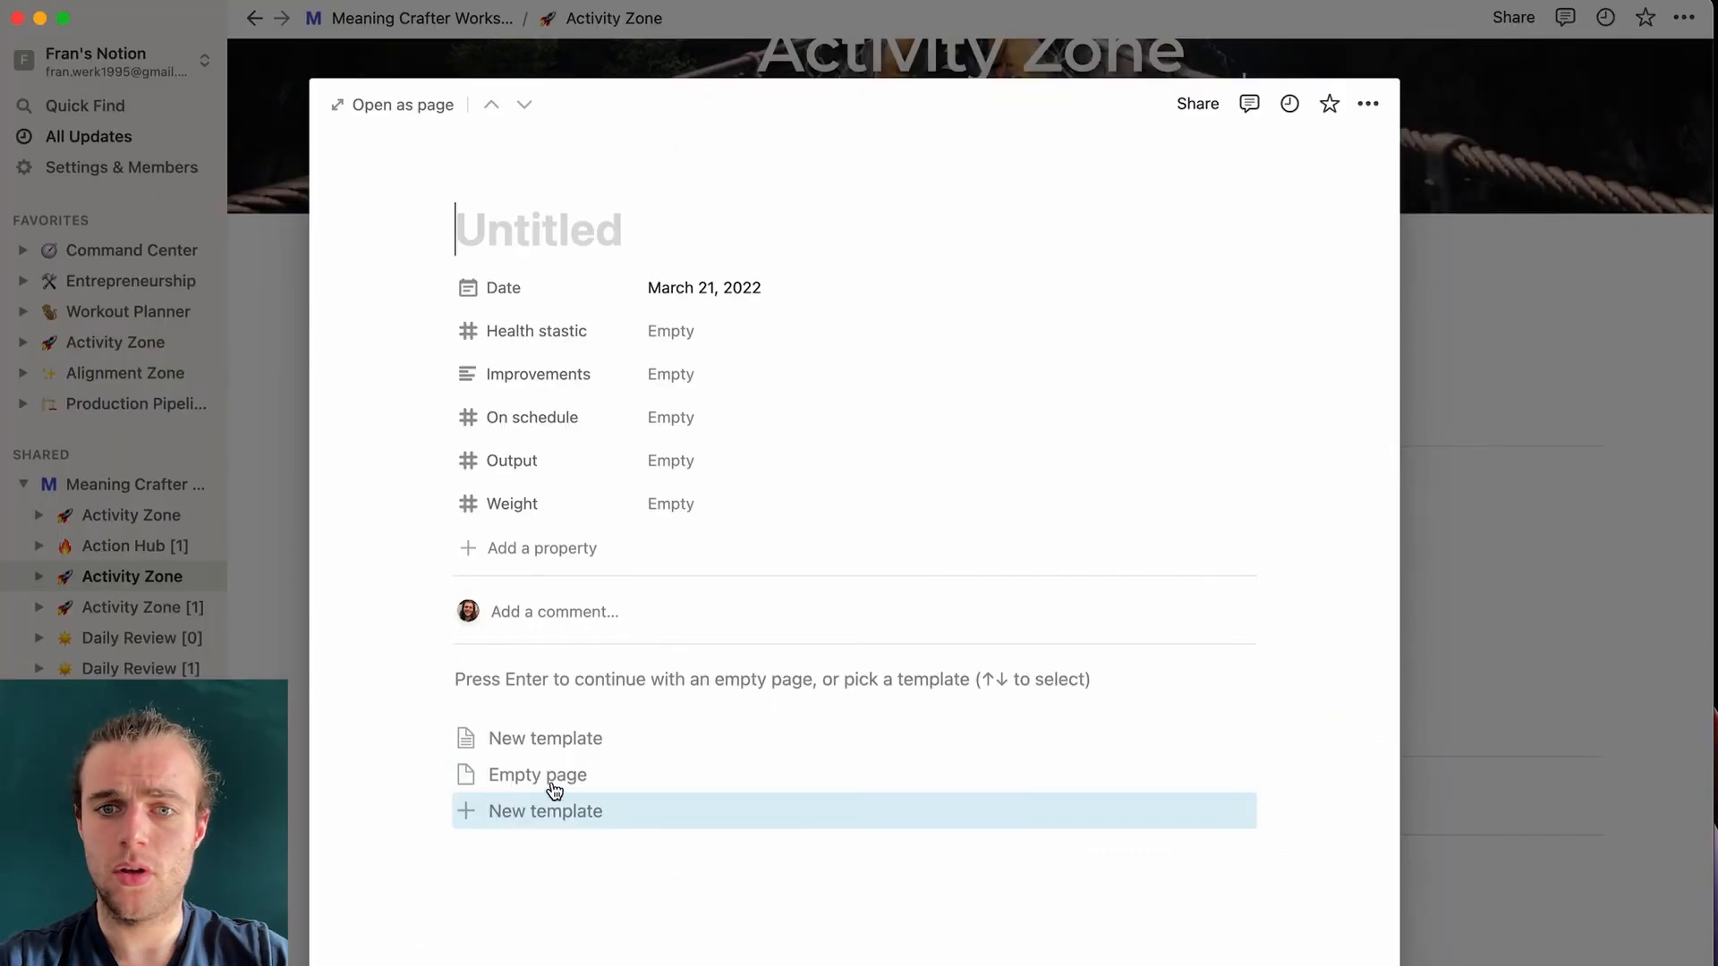
- Open the Daily Review New template for editing
left_click(1236, 737)
left_click(1320, 707)
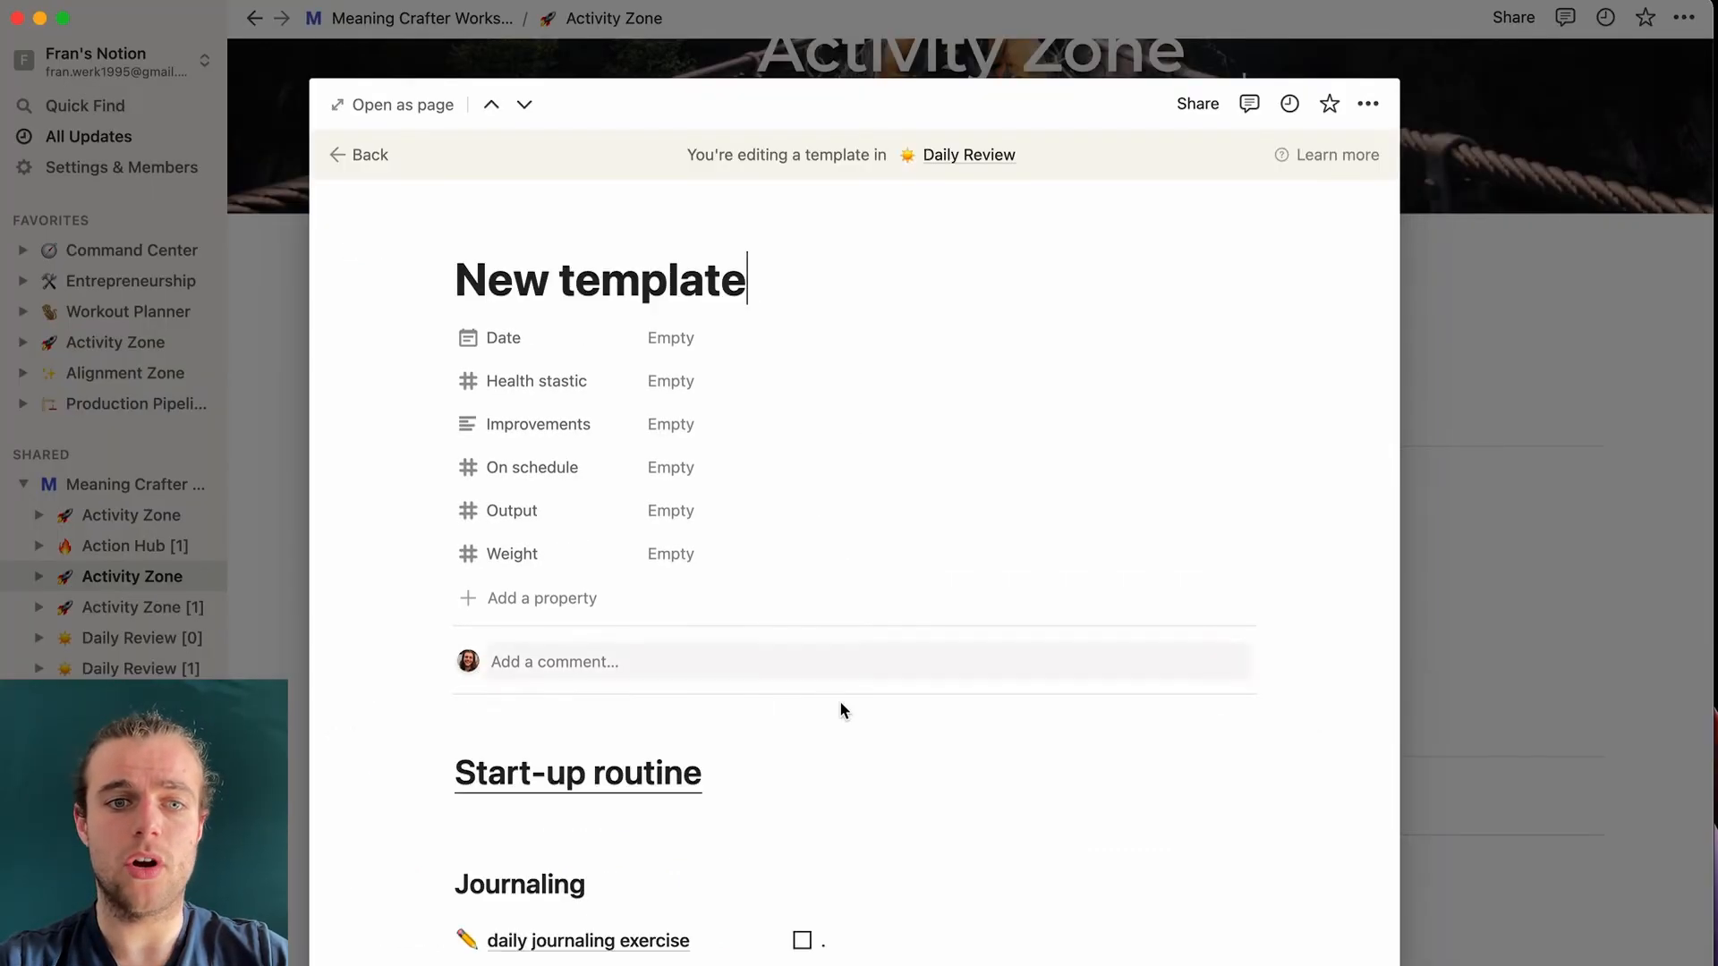
scroll(839, 707, "down", 10)
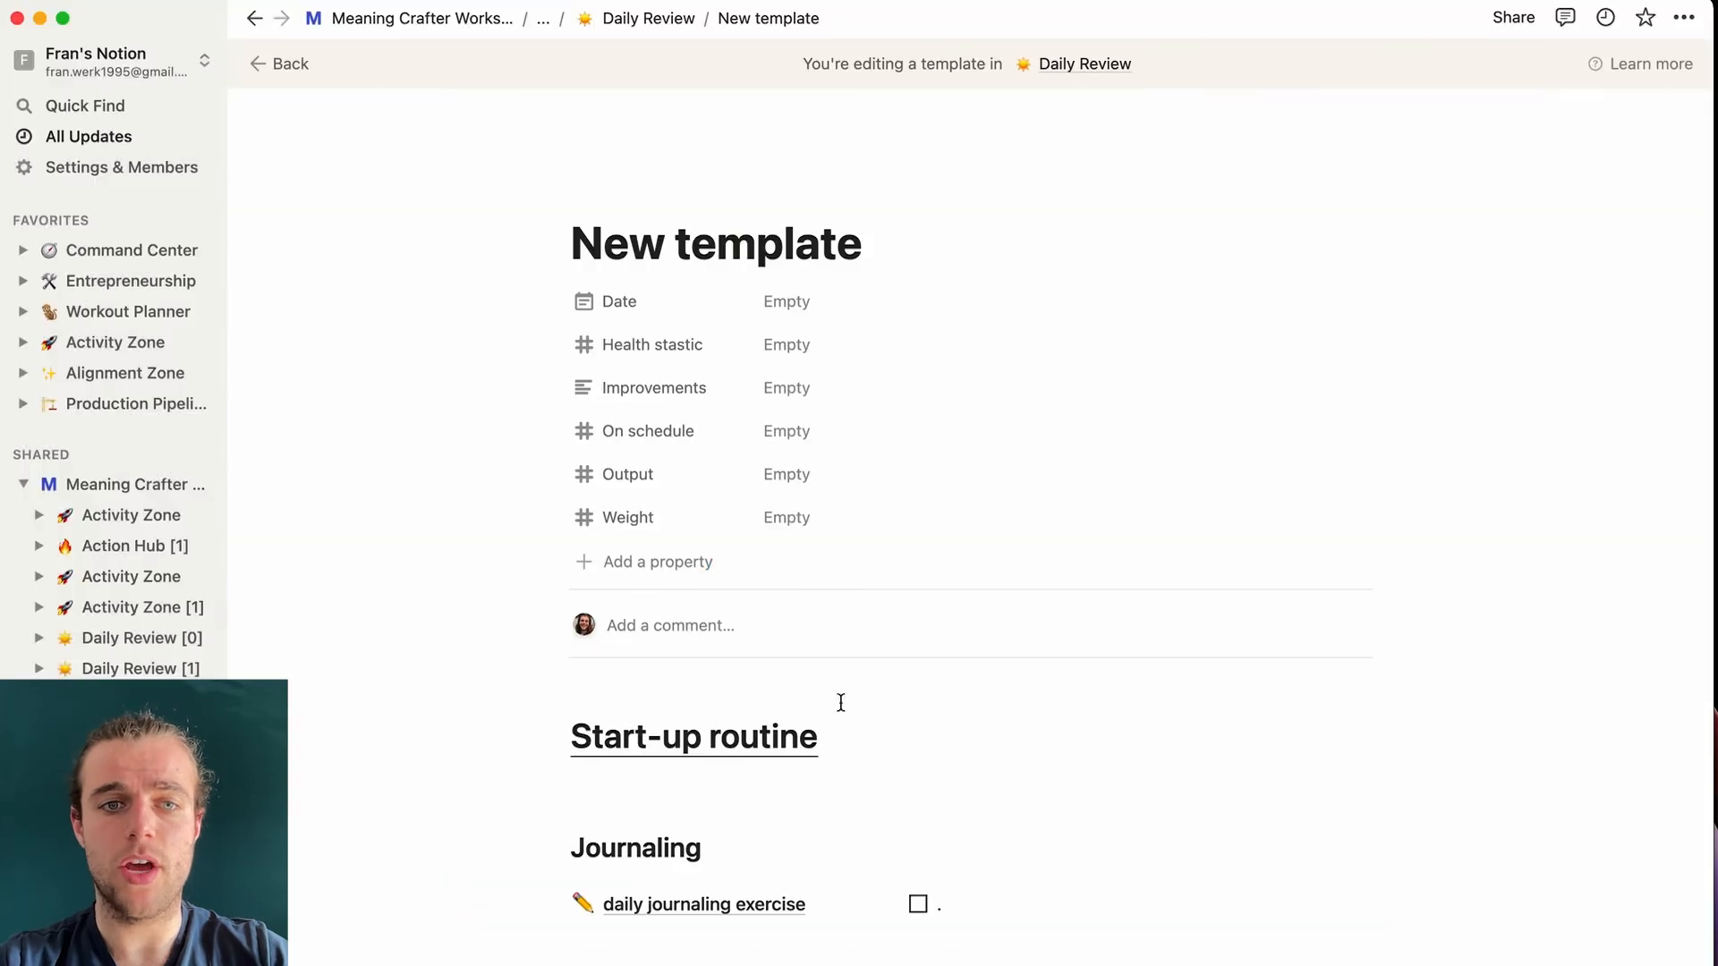
scroll(839, 703, "down", 10)
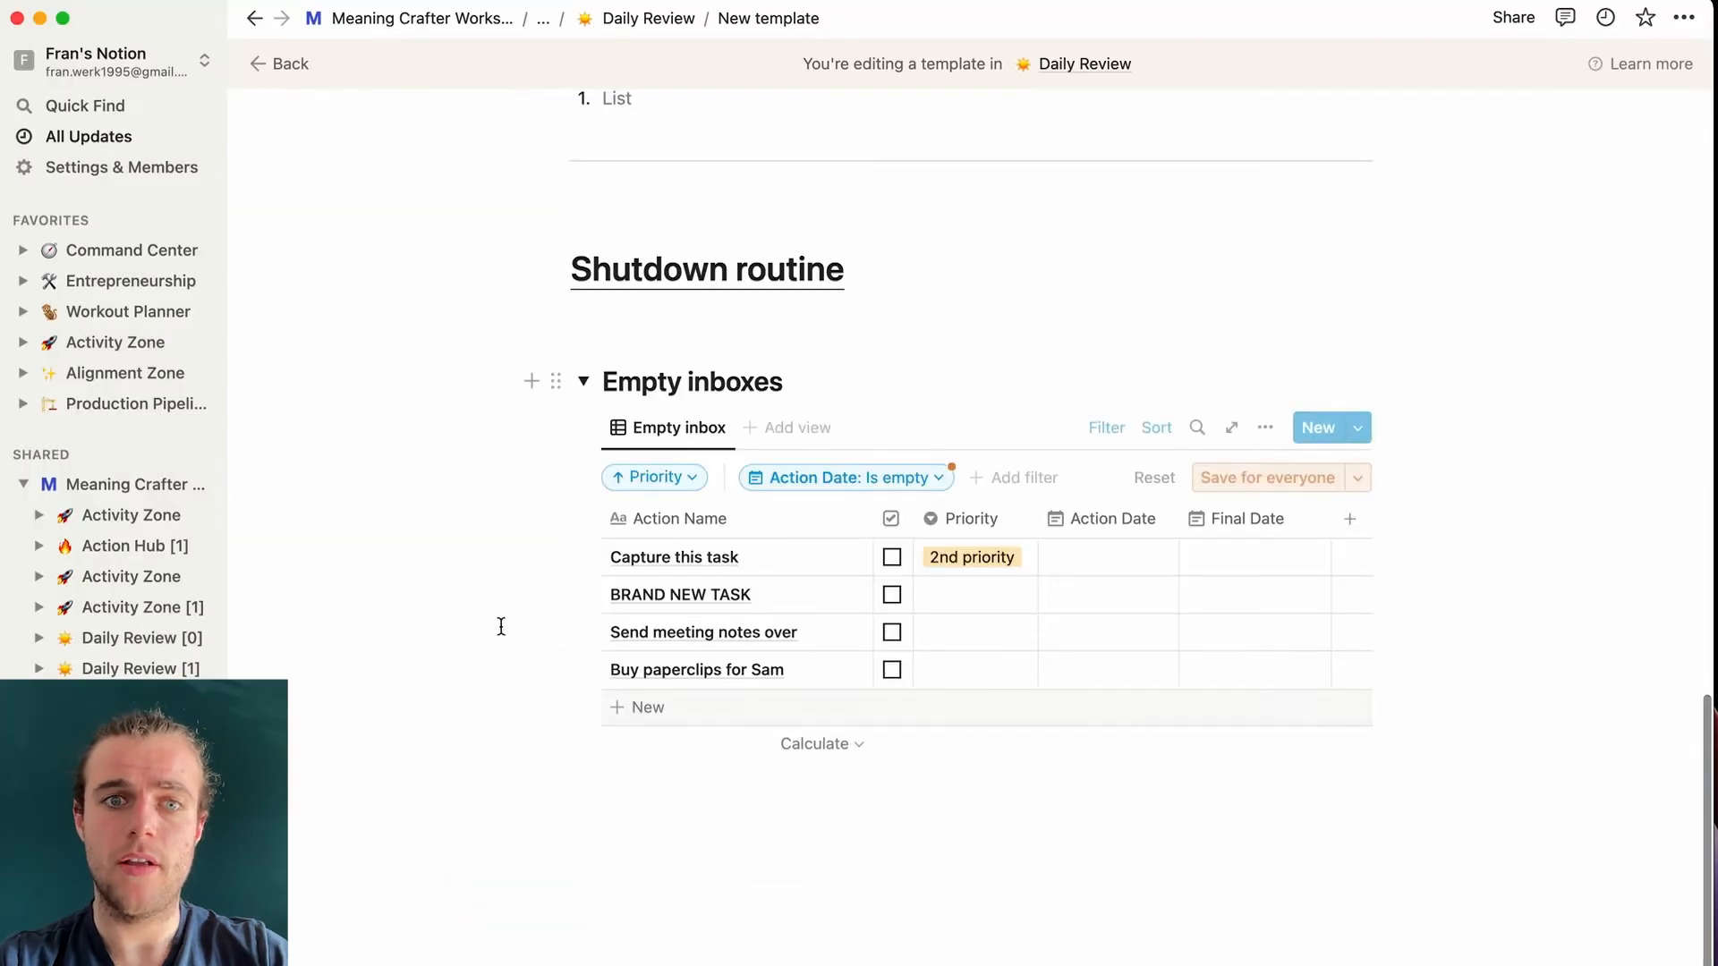
- Set BRAND NEW TASK to 2nd priority with an action date of March 23, 2022
left_click(962, 595)
left_click(1015, 762)
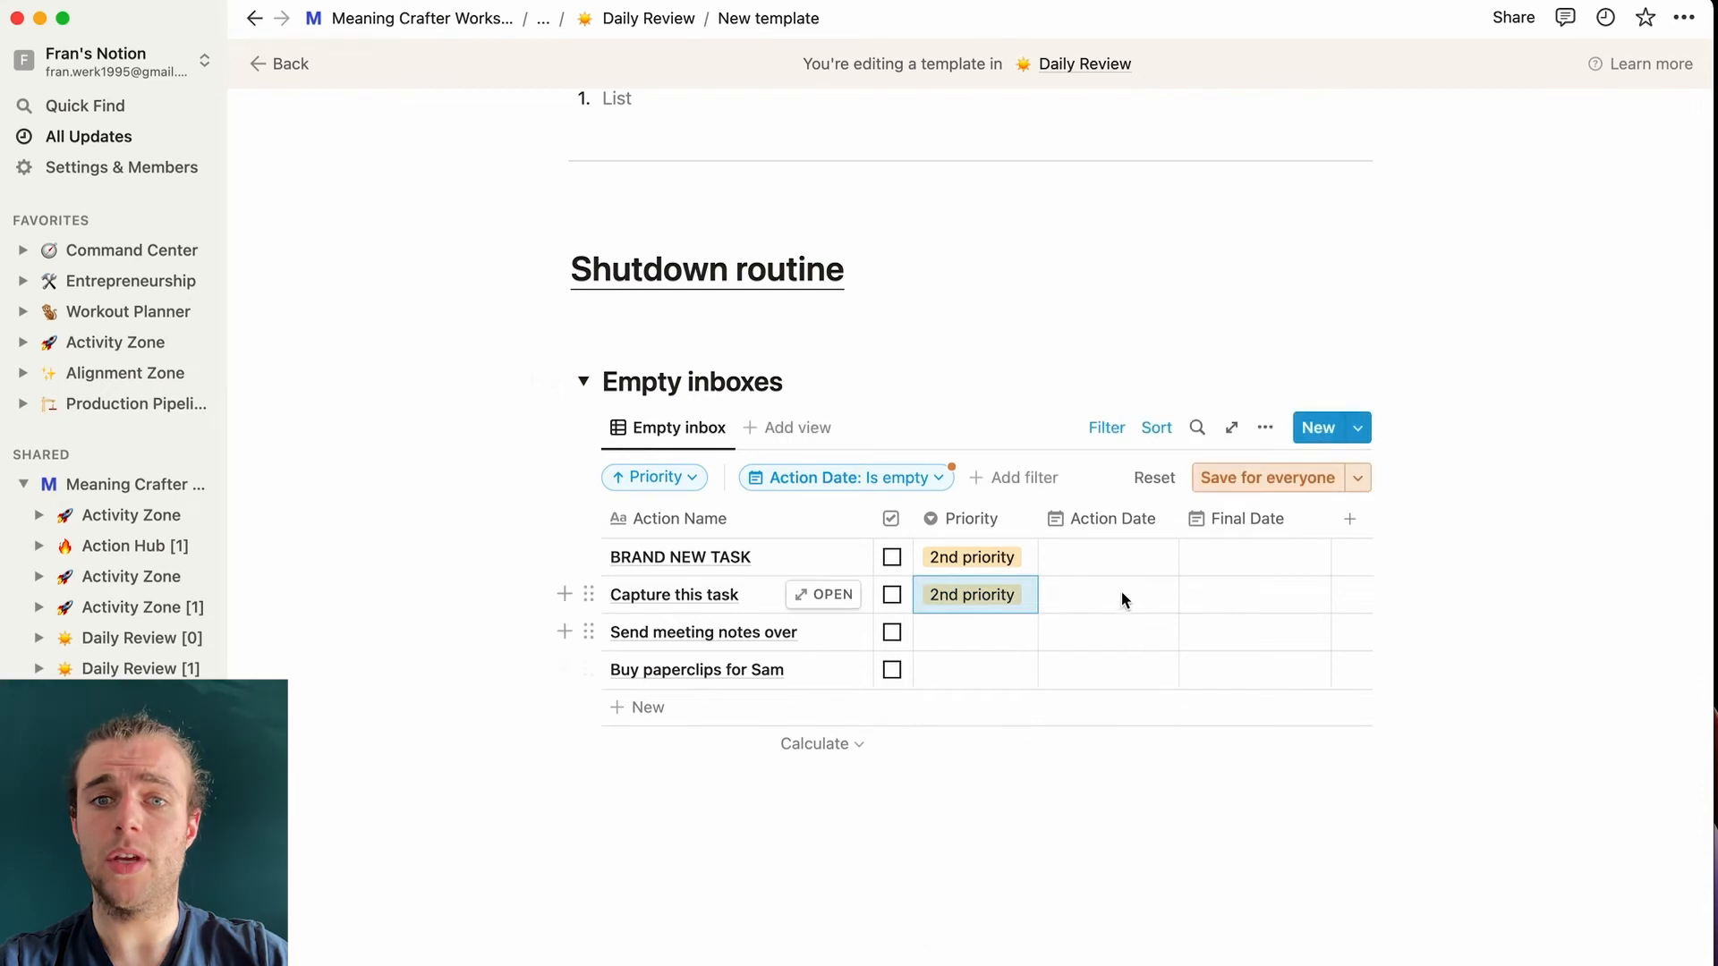
left_click(1136, 560)
left_click(1203, 697)
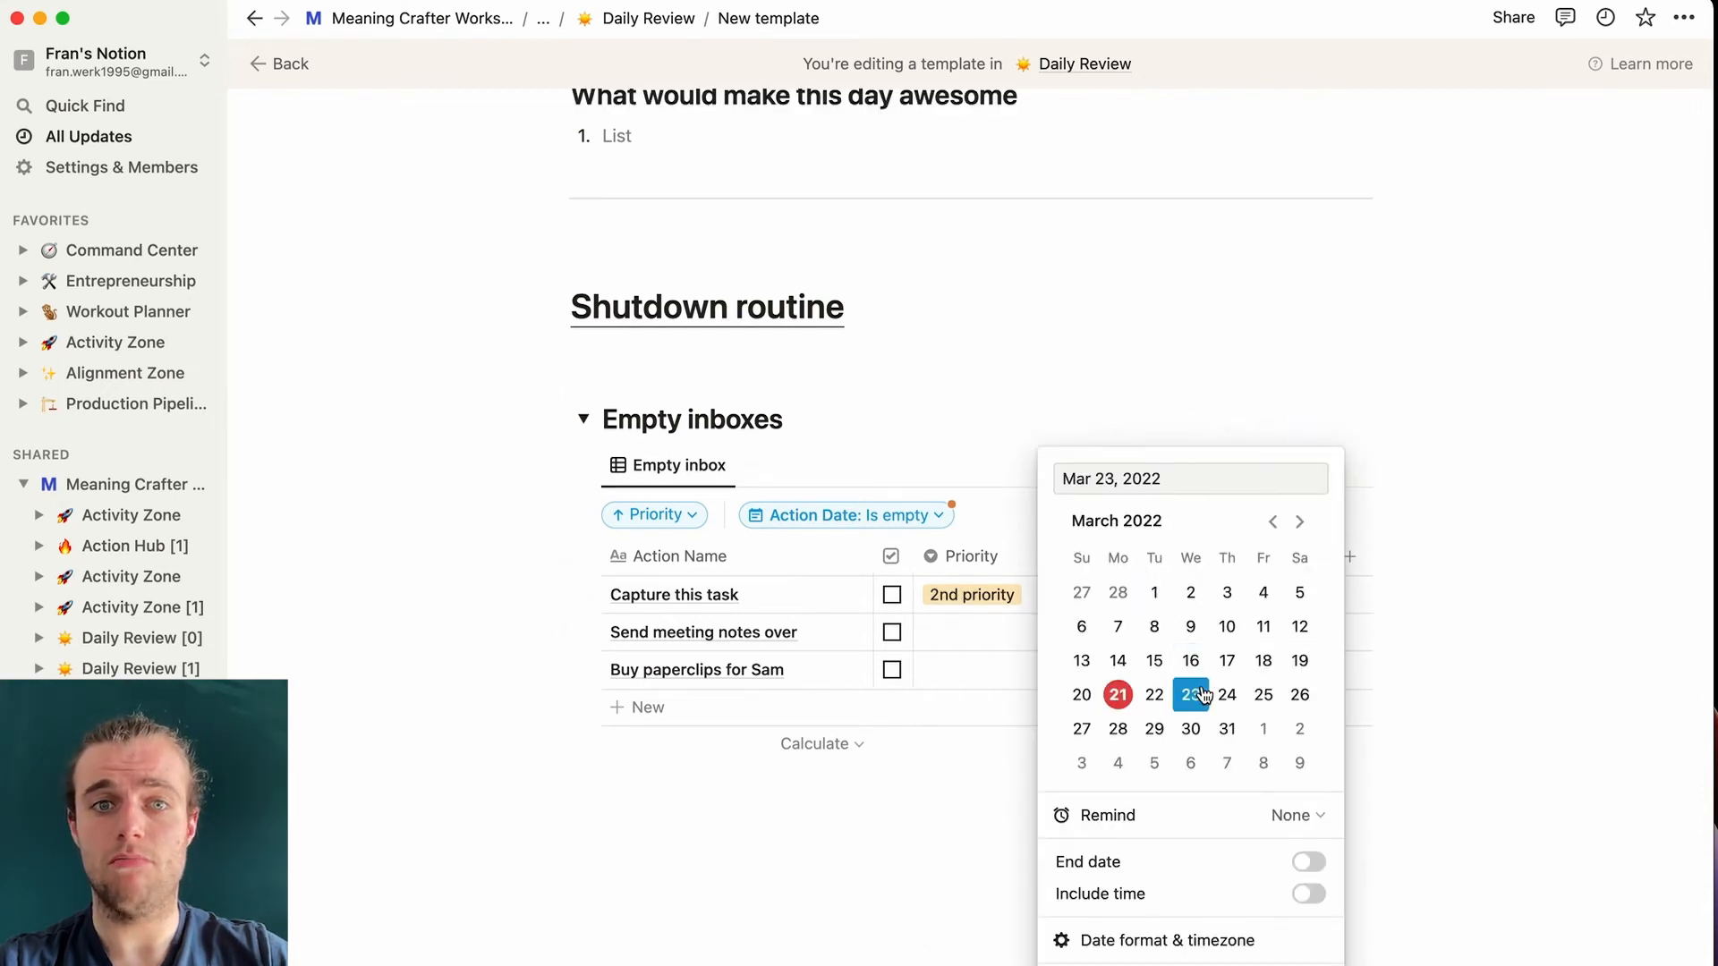
left_click(934, 287)
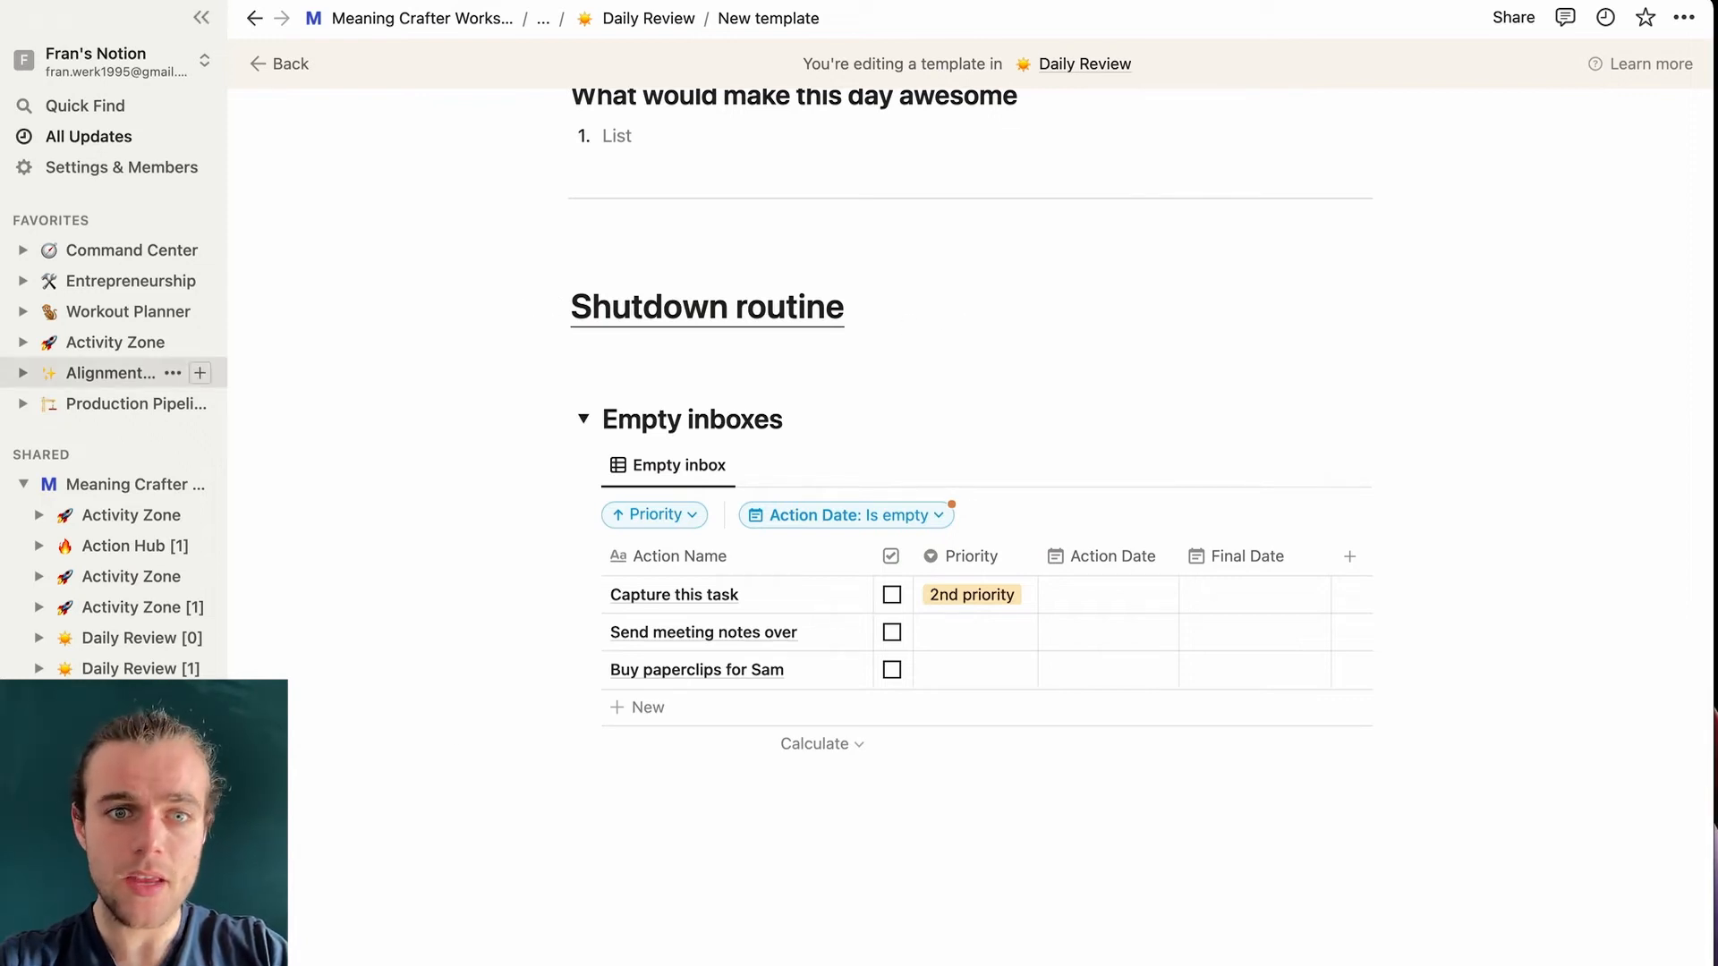
- Collapse Empty inboxes and add an 'Action items review' Heading 2 toggle below, with a line inside
left_click(585, 421)
left_click(688, 776)
key("Return")
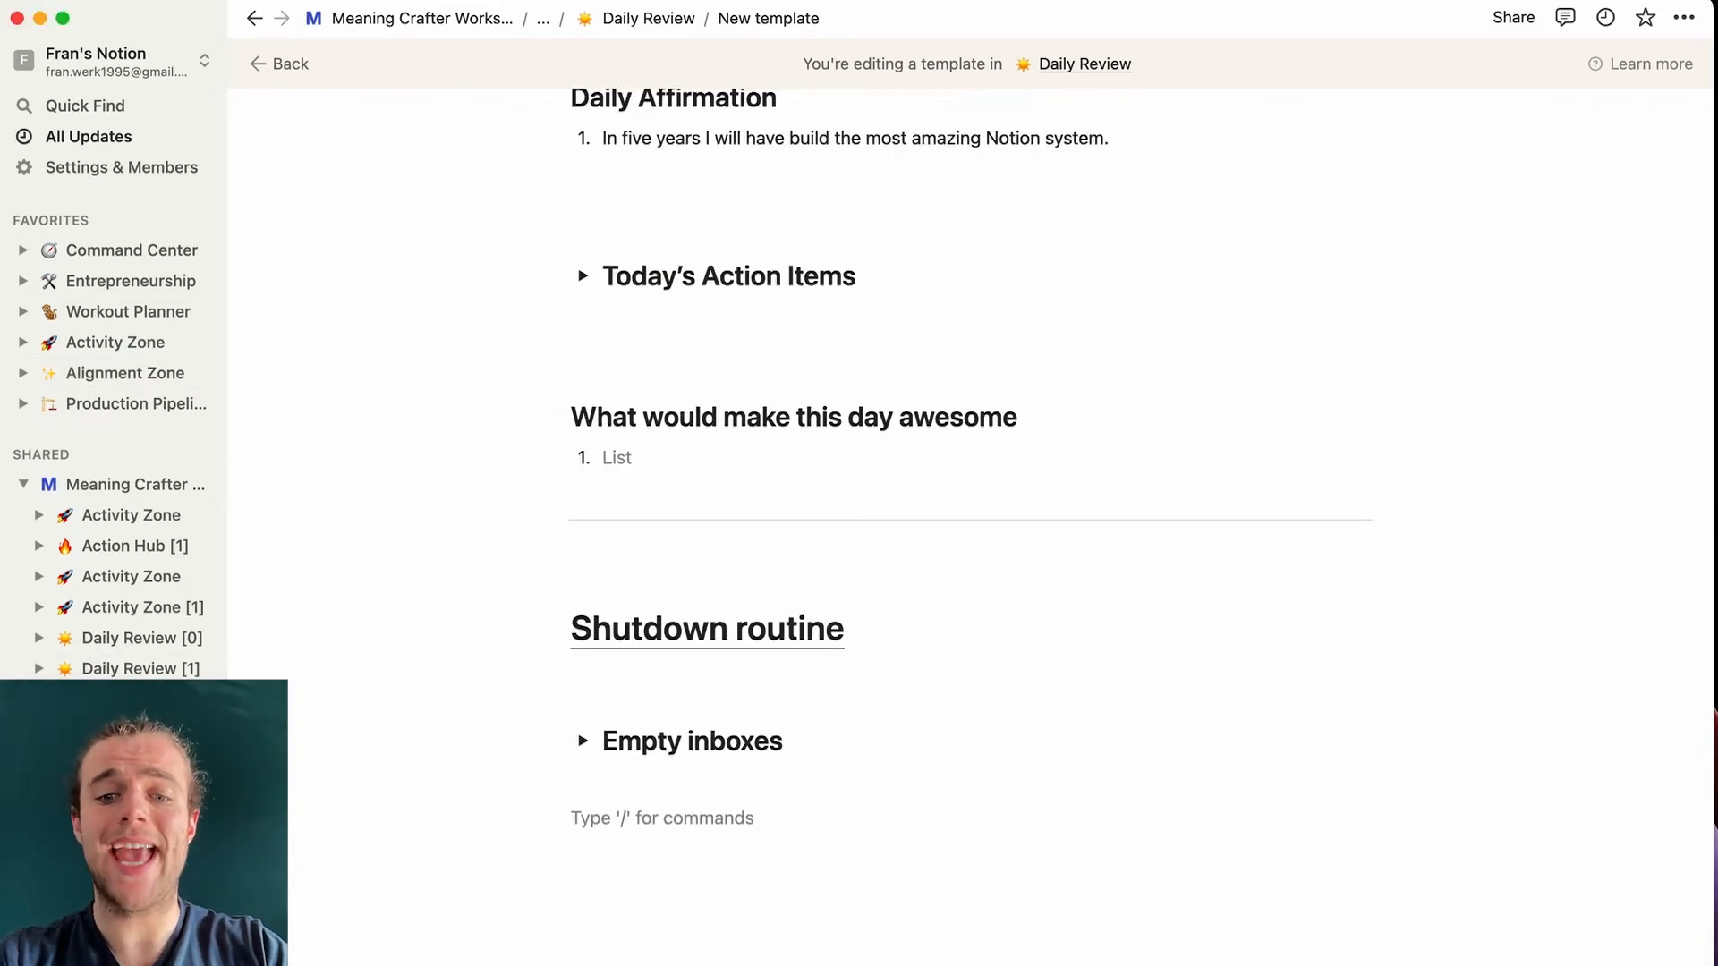
key("Return")
type("/h2")
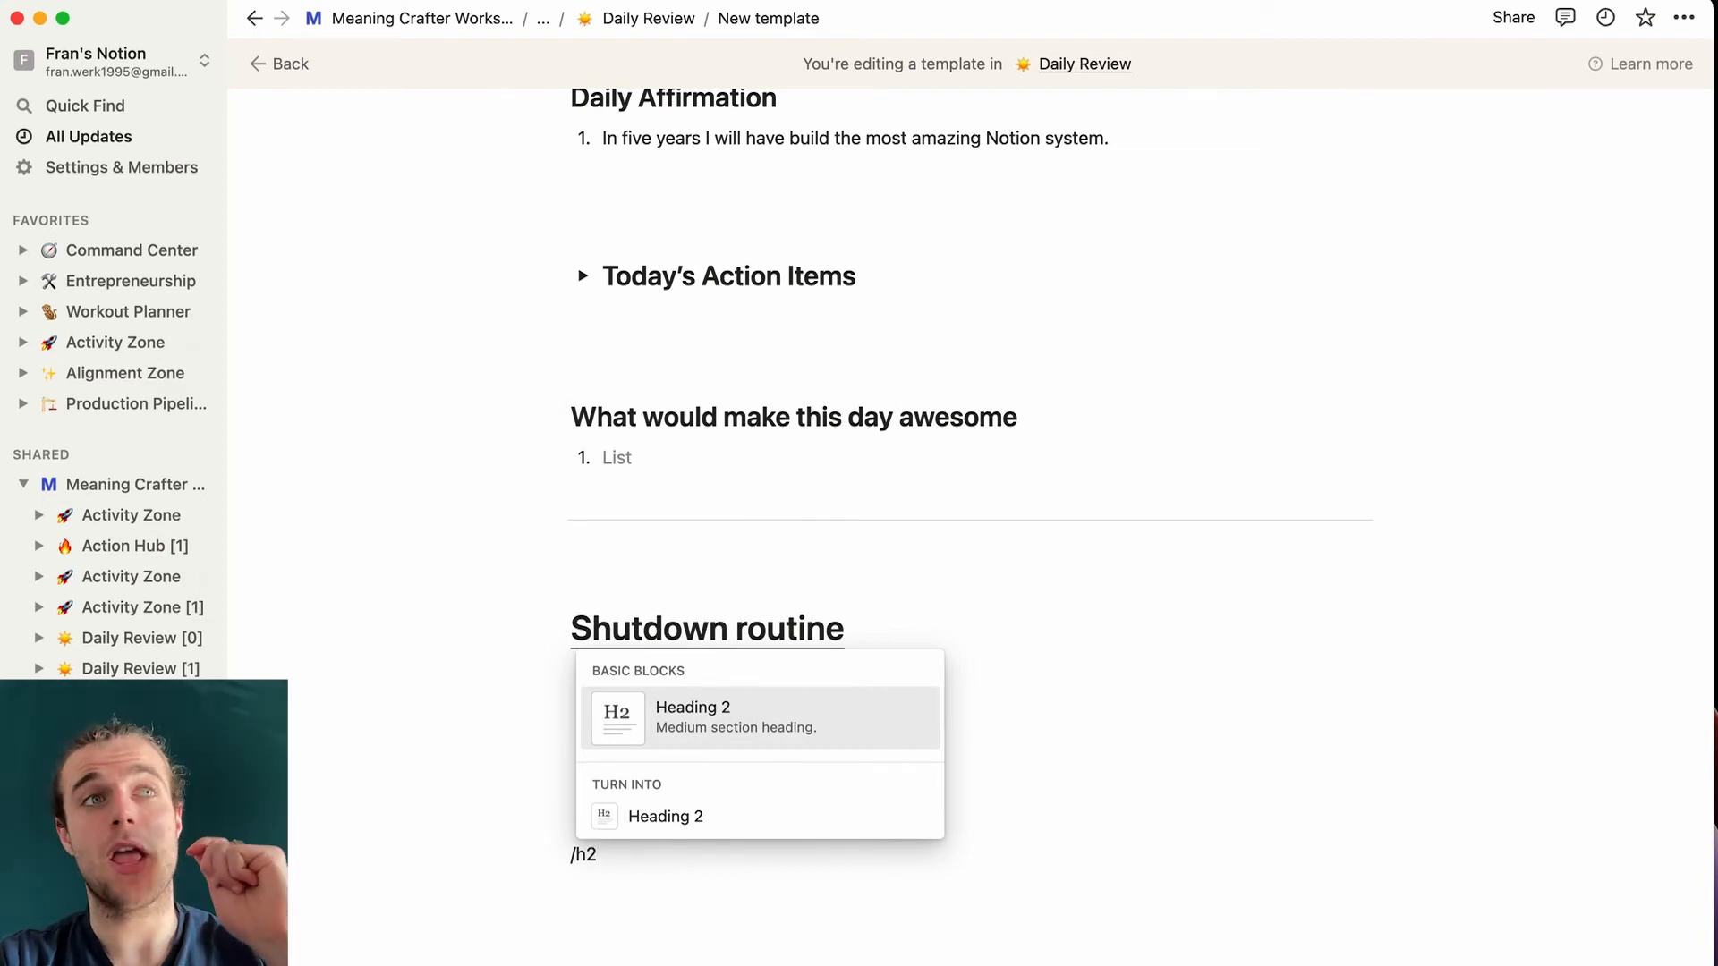
key("Return")
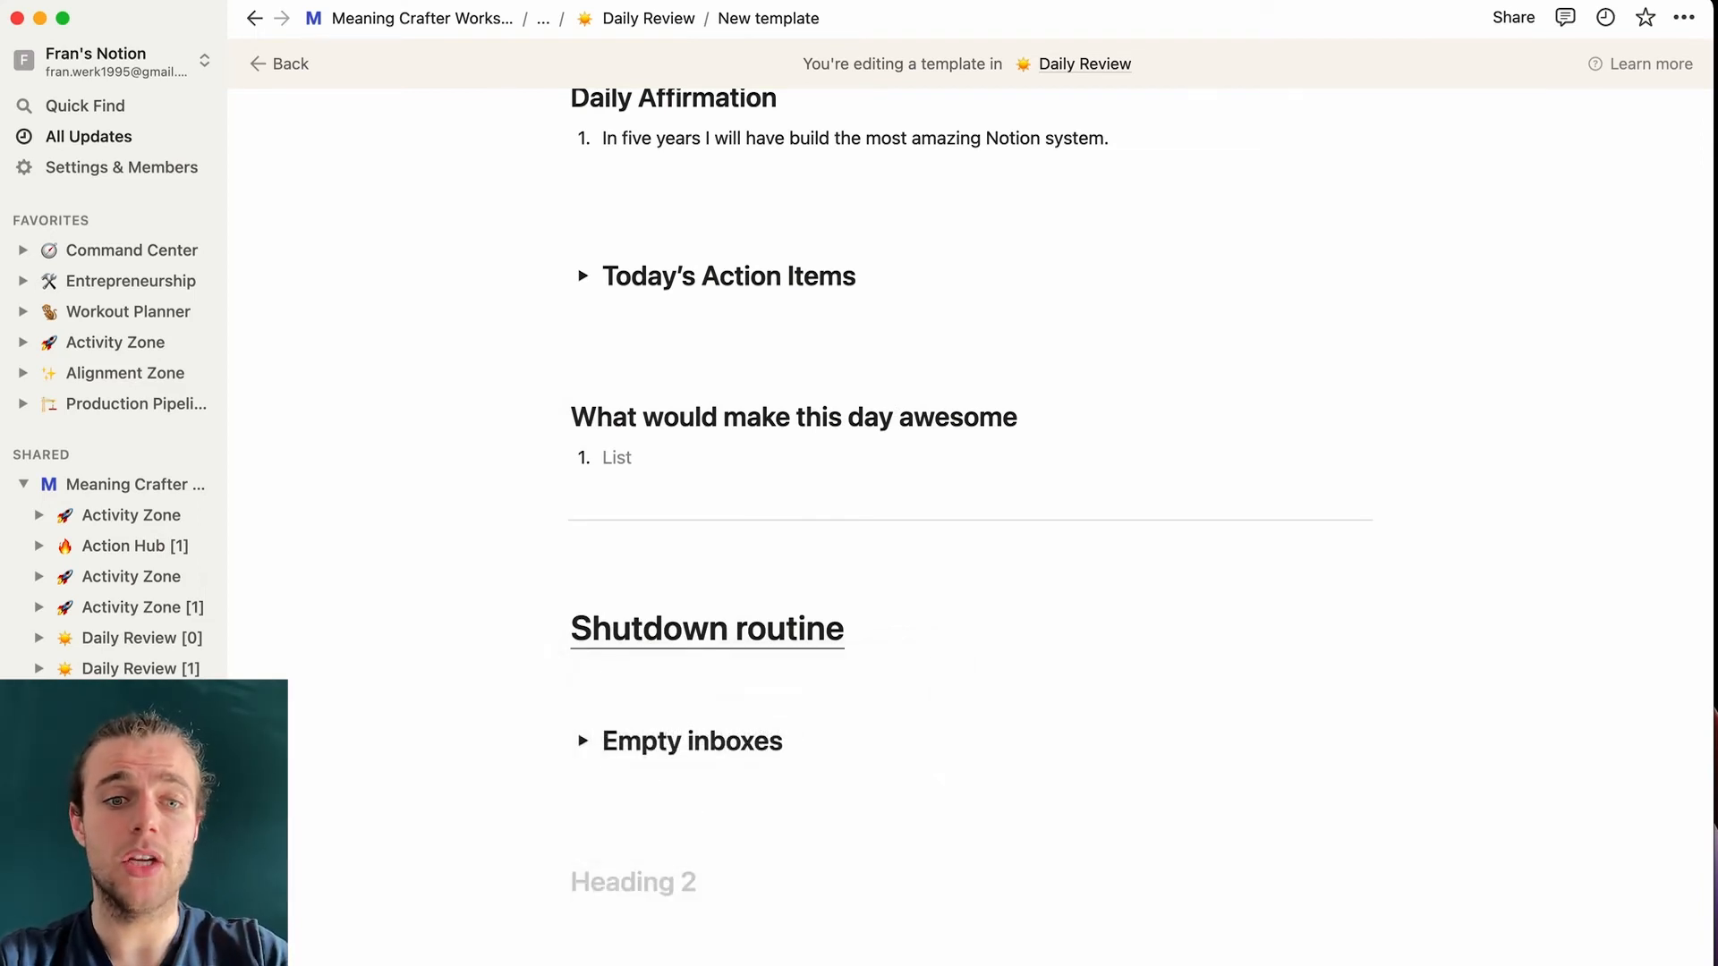
type("Action items review")
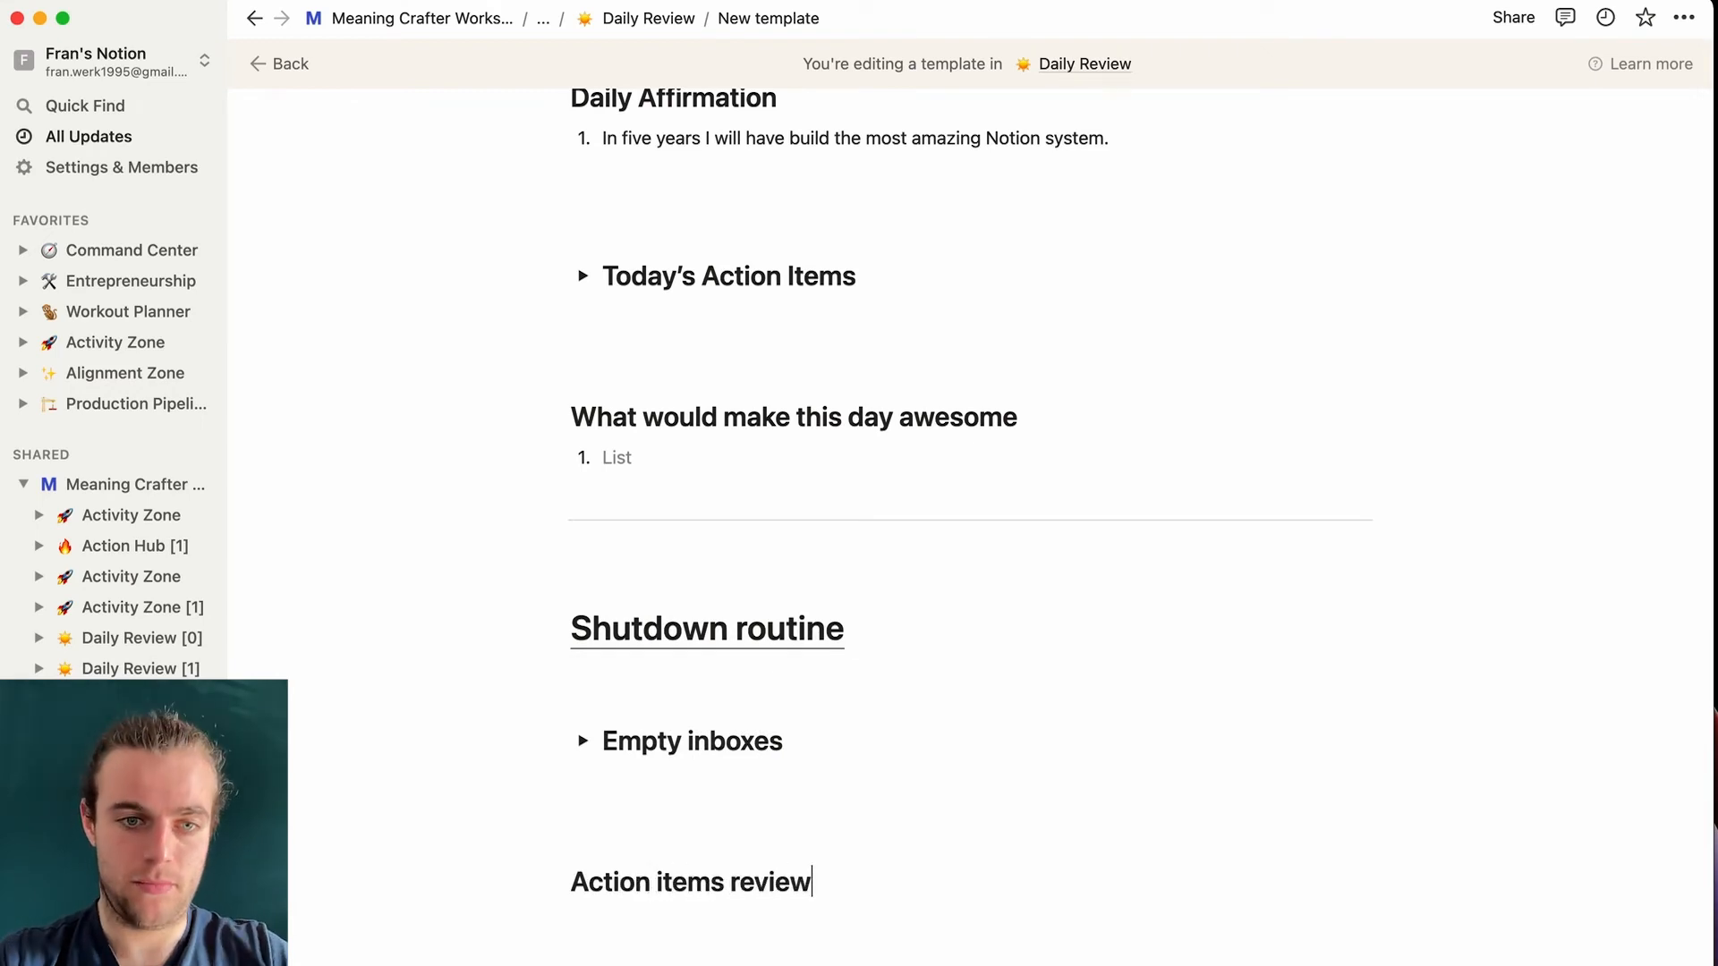
left_click(572, 881)
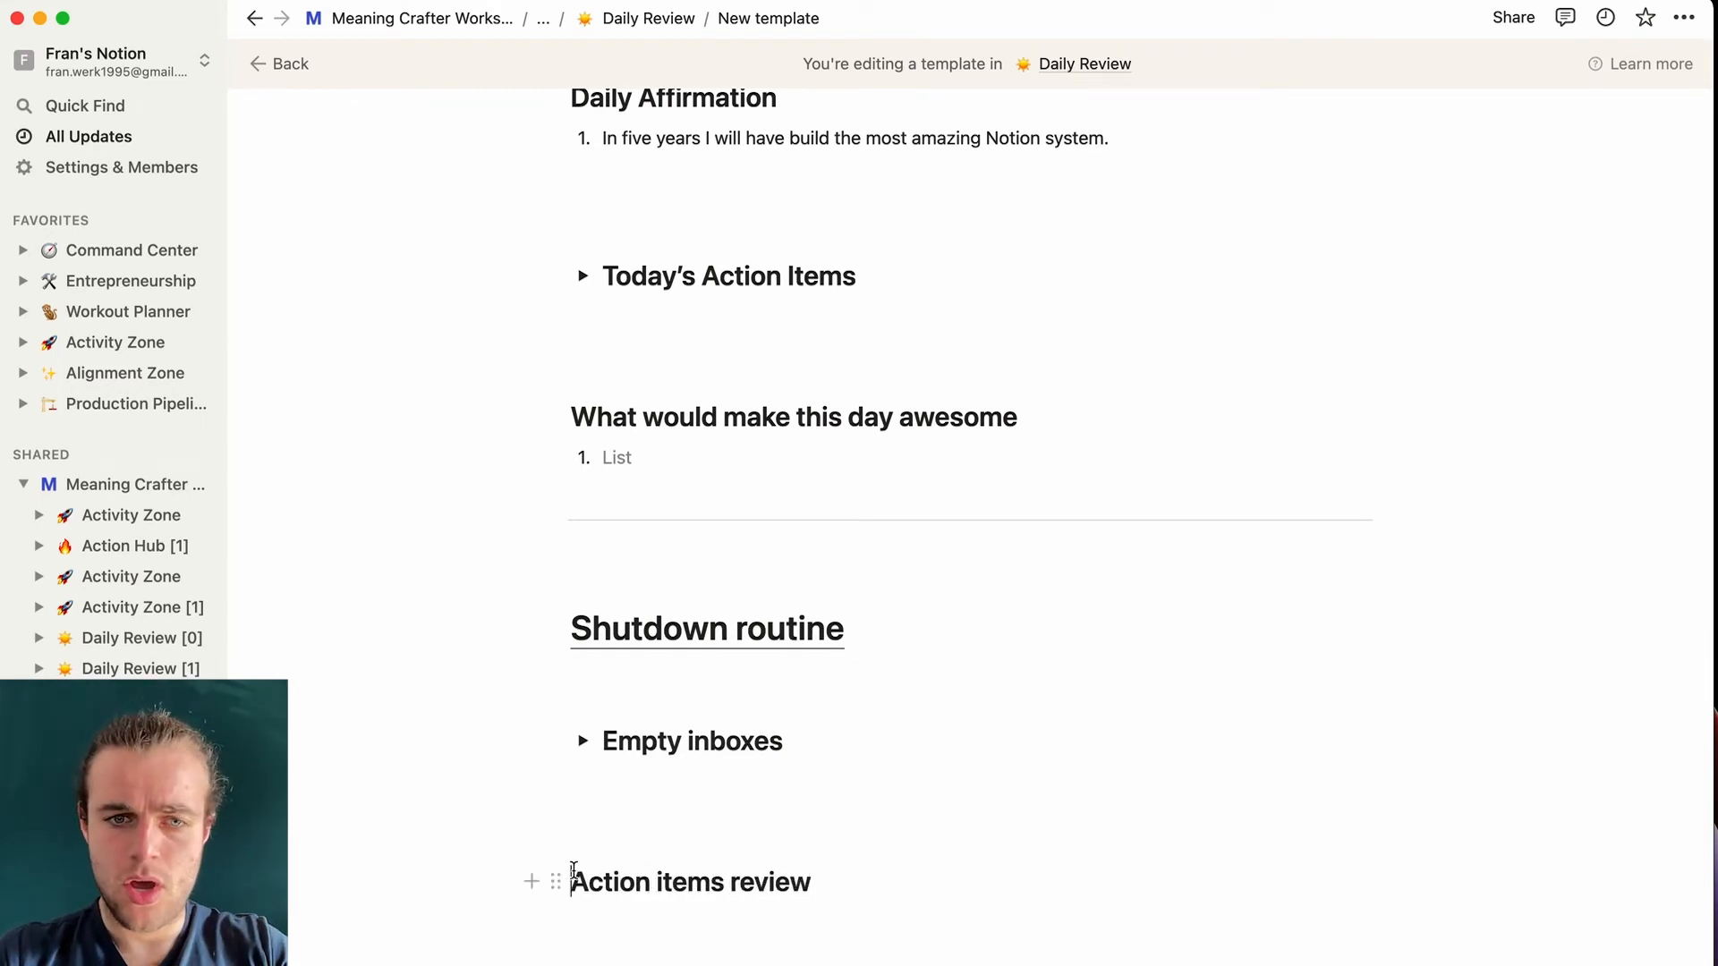
type(">")
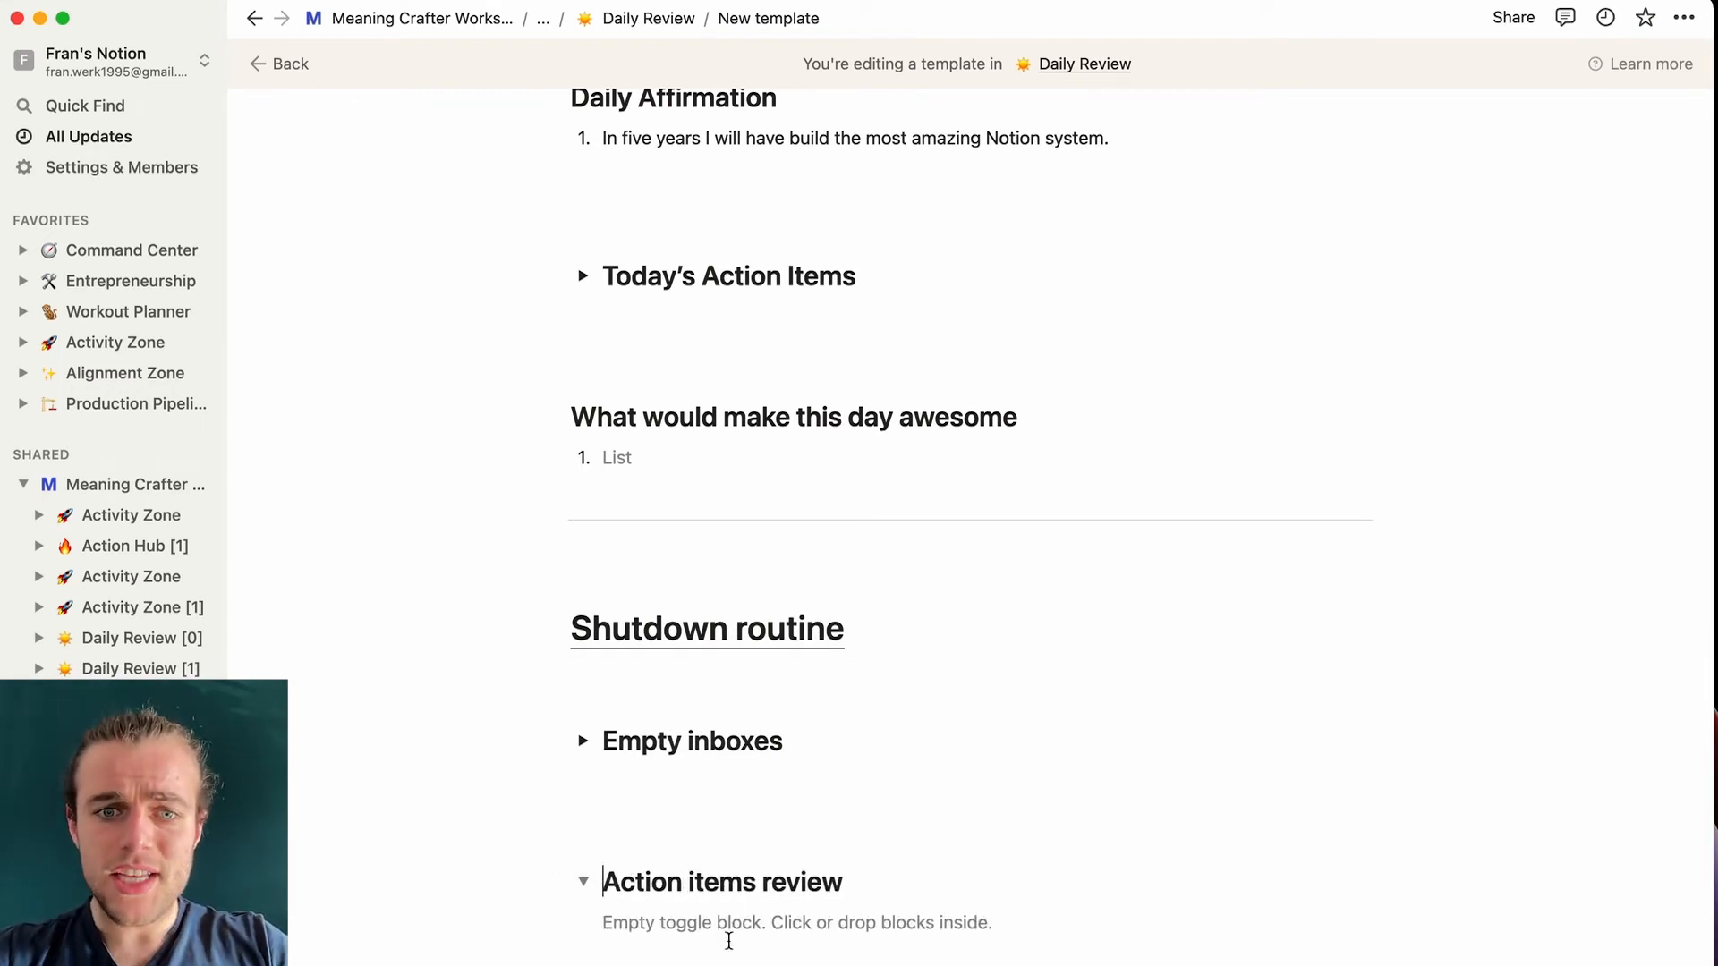
left_click(834, 926)
scroll(832, 922, "down", 3)
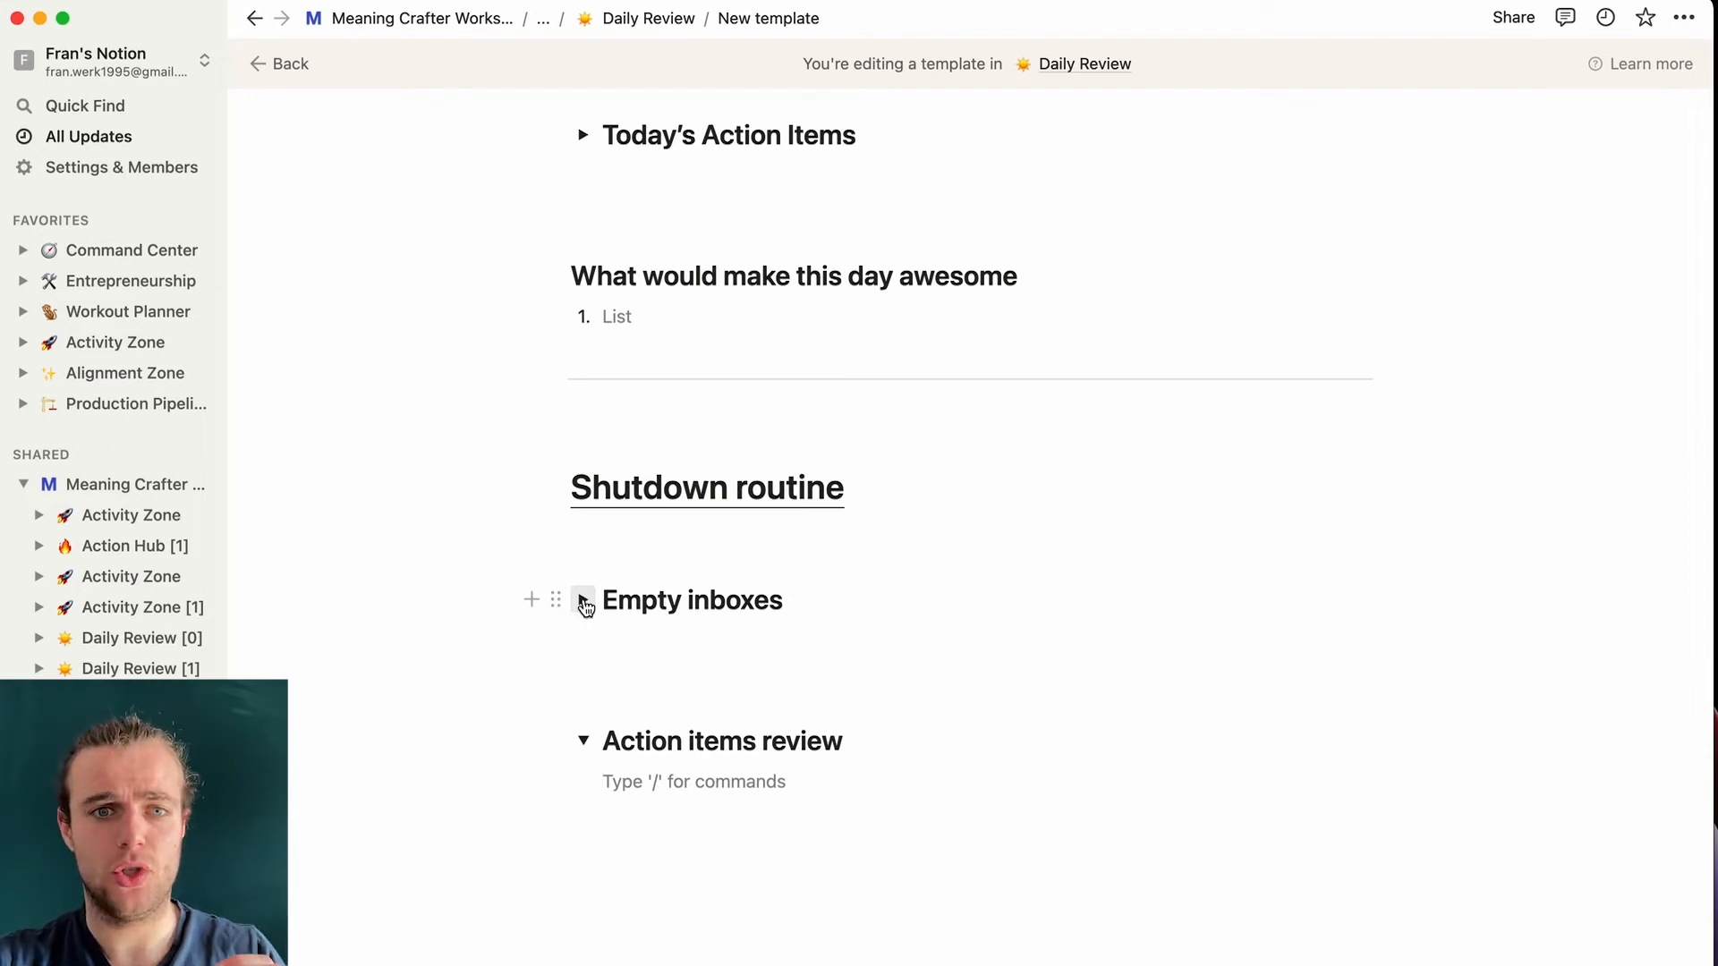
- Insert a linked list view of Action Hub [0] under Action items review, copied from the table view
scroll(641, 794, "up", 1)
left_click(627, 813)
type("/")
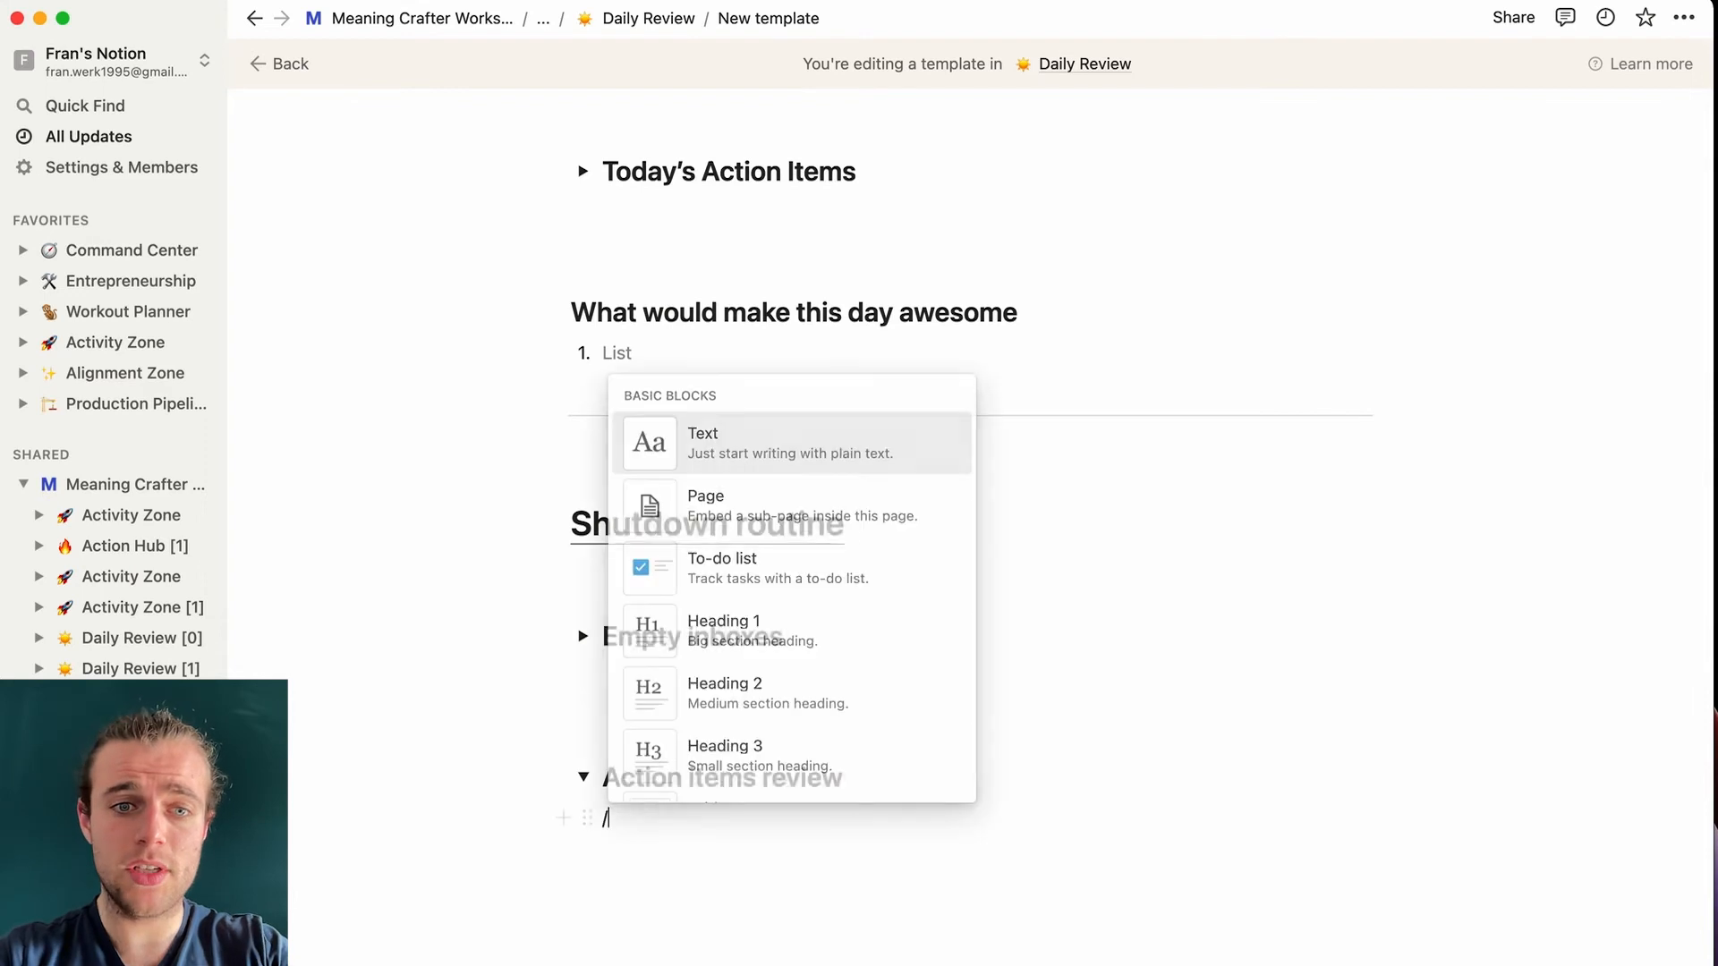
type("linked")
left_click(840, 671)
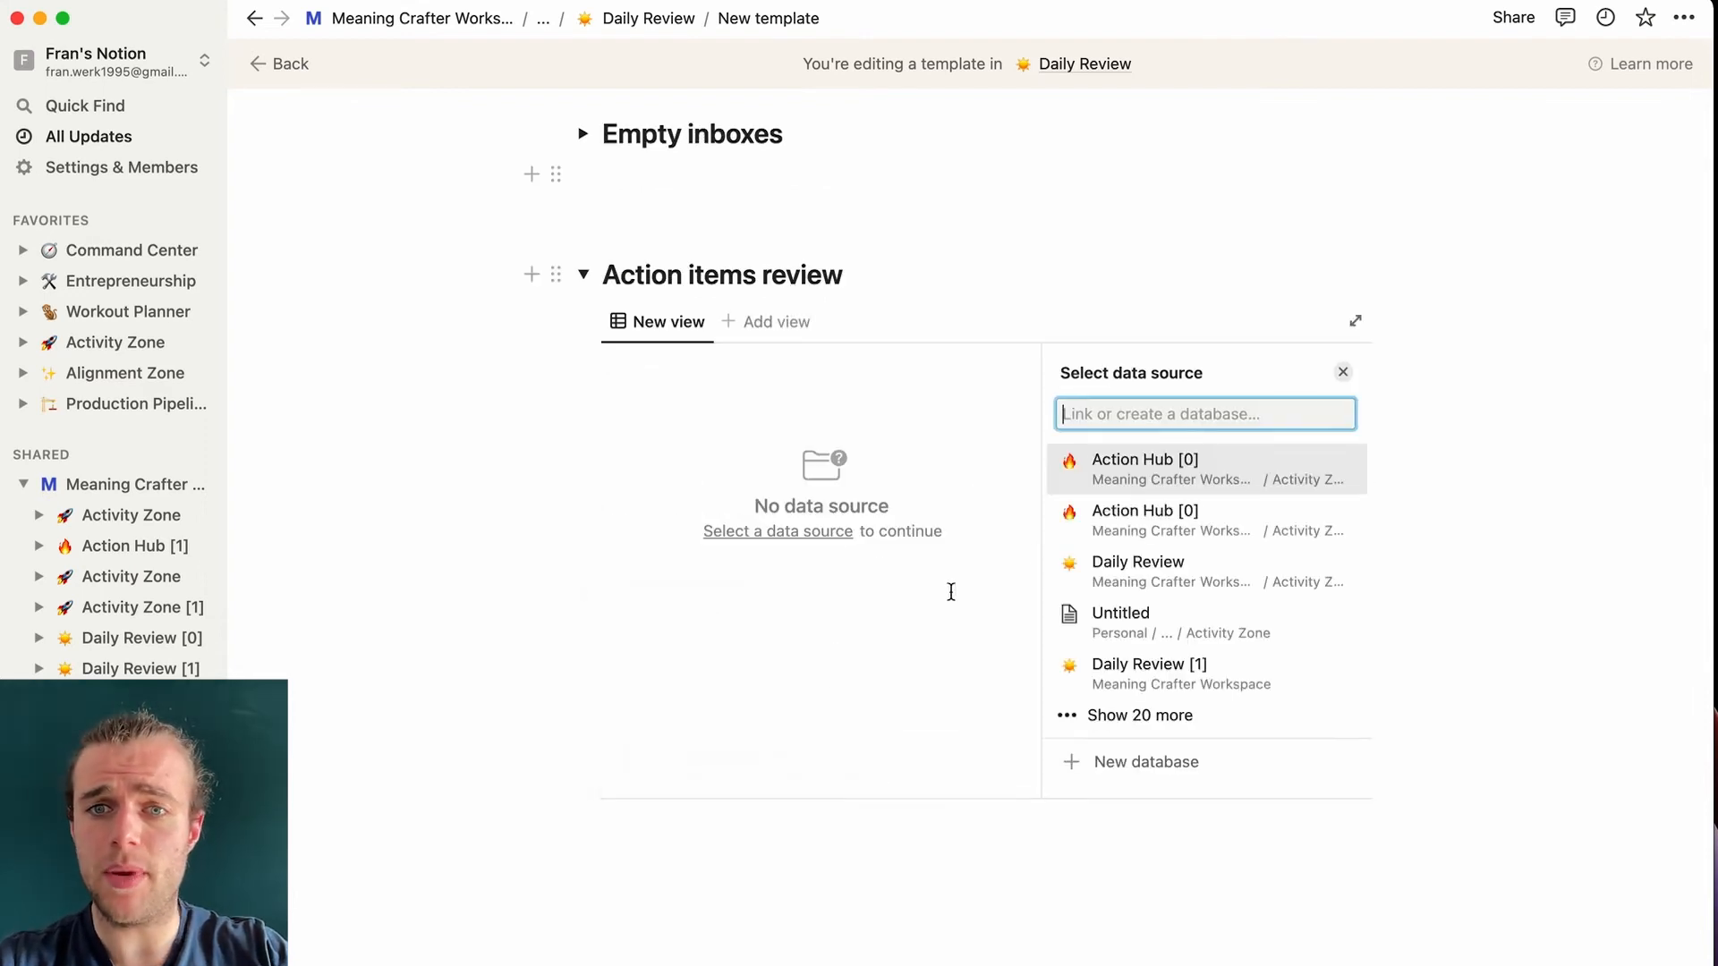
left_click(1219, 511)
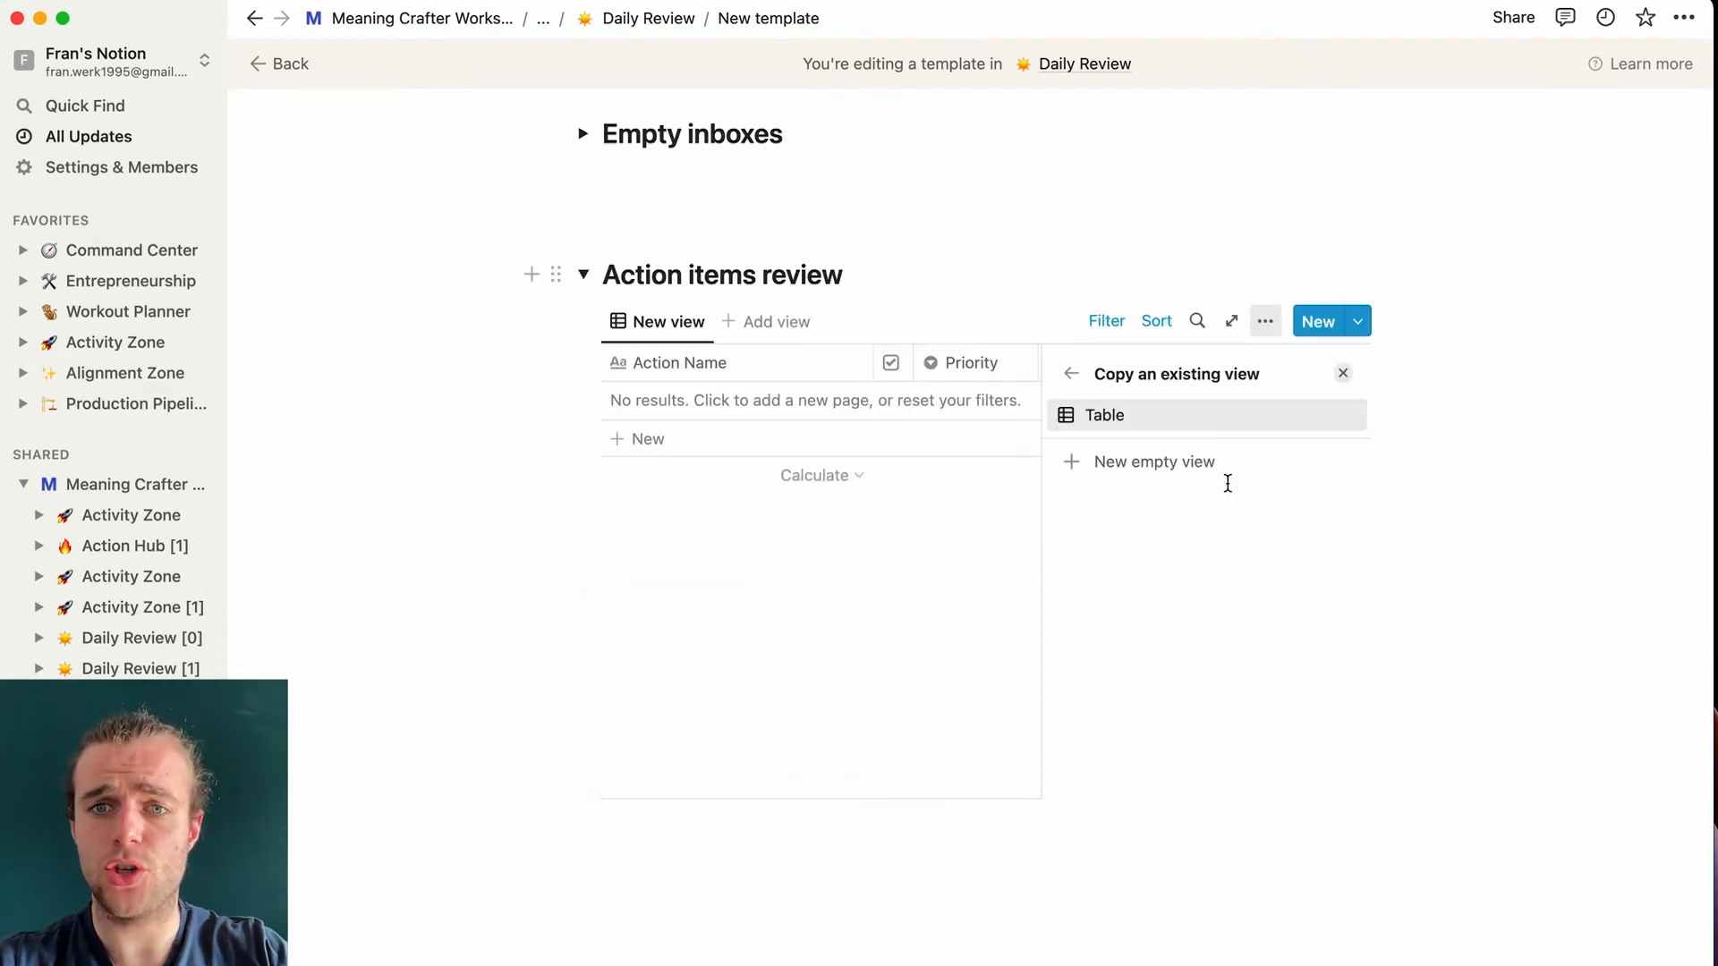
left_click(1118, 423)
left_click(1169, 494)
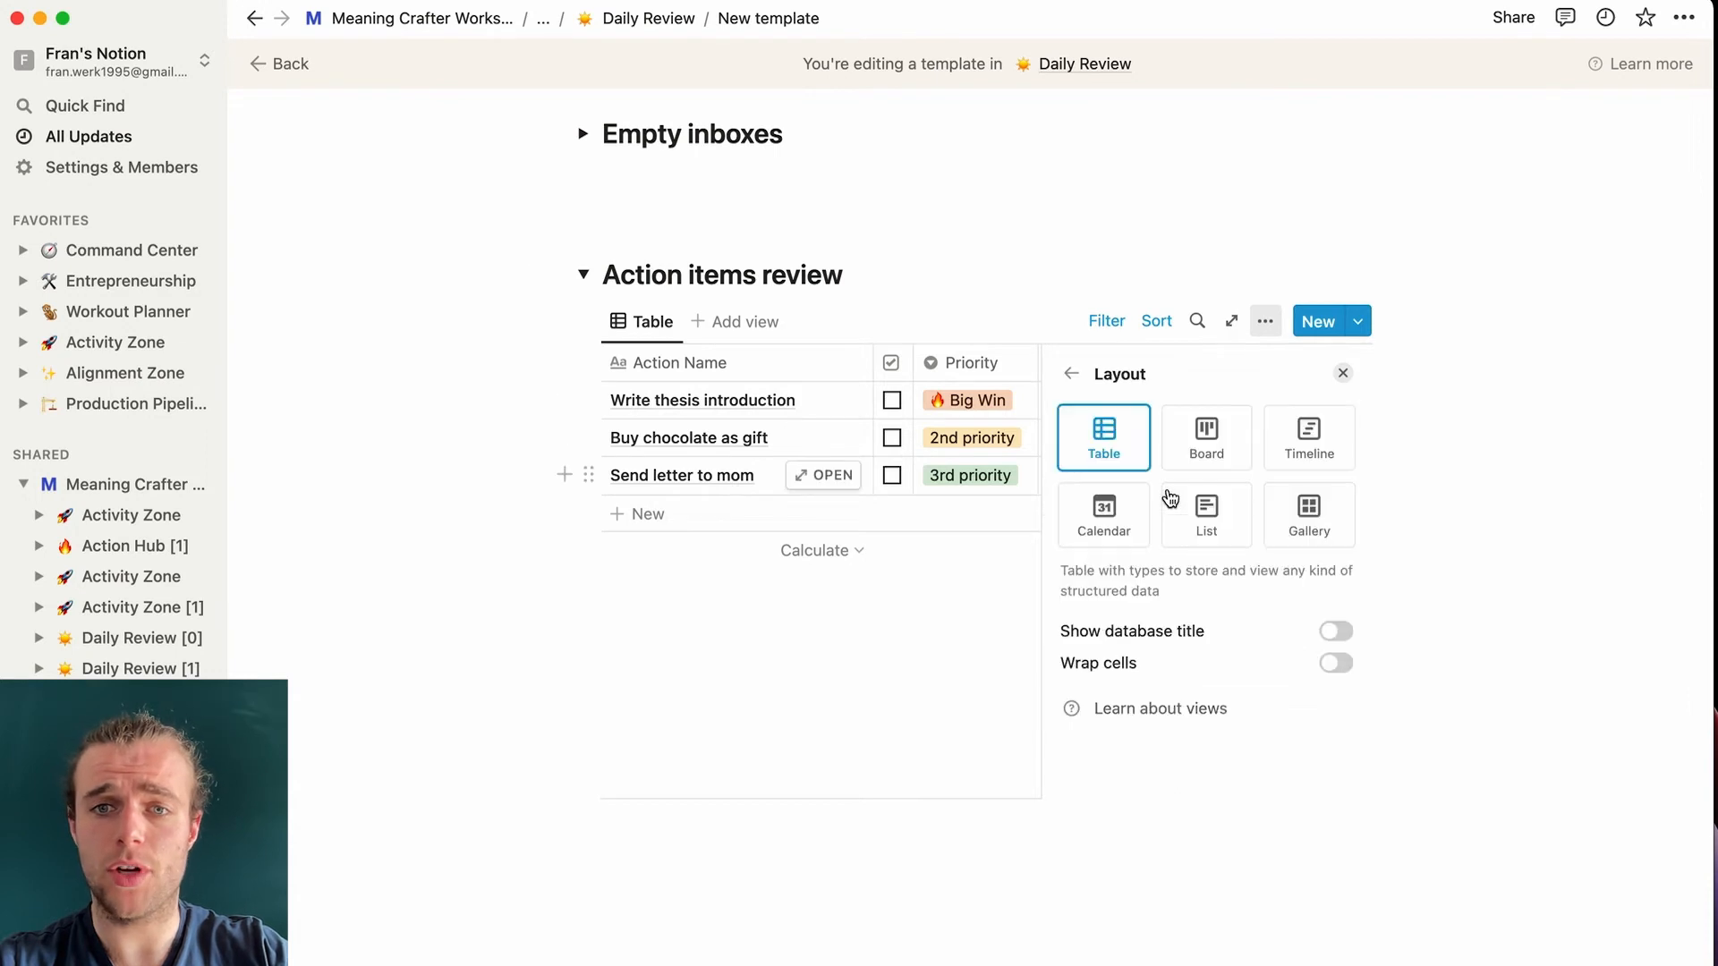
left_click(1207, 524)
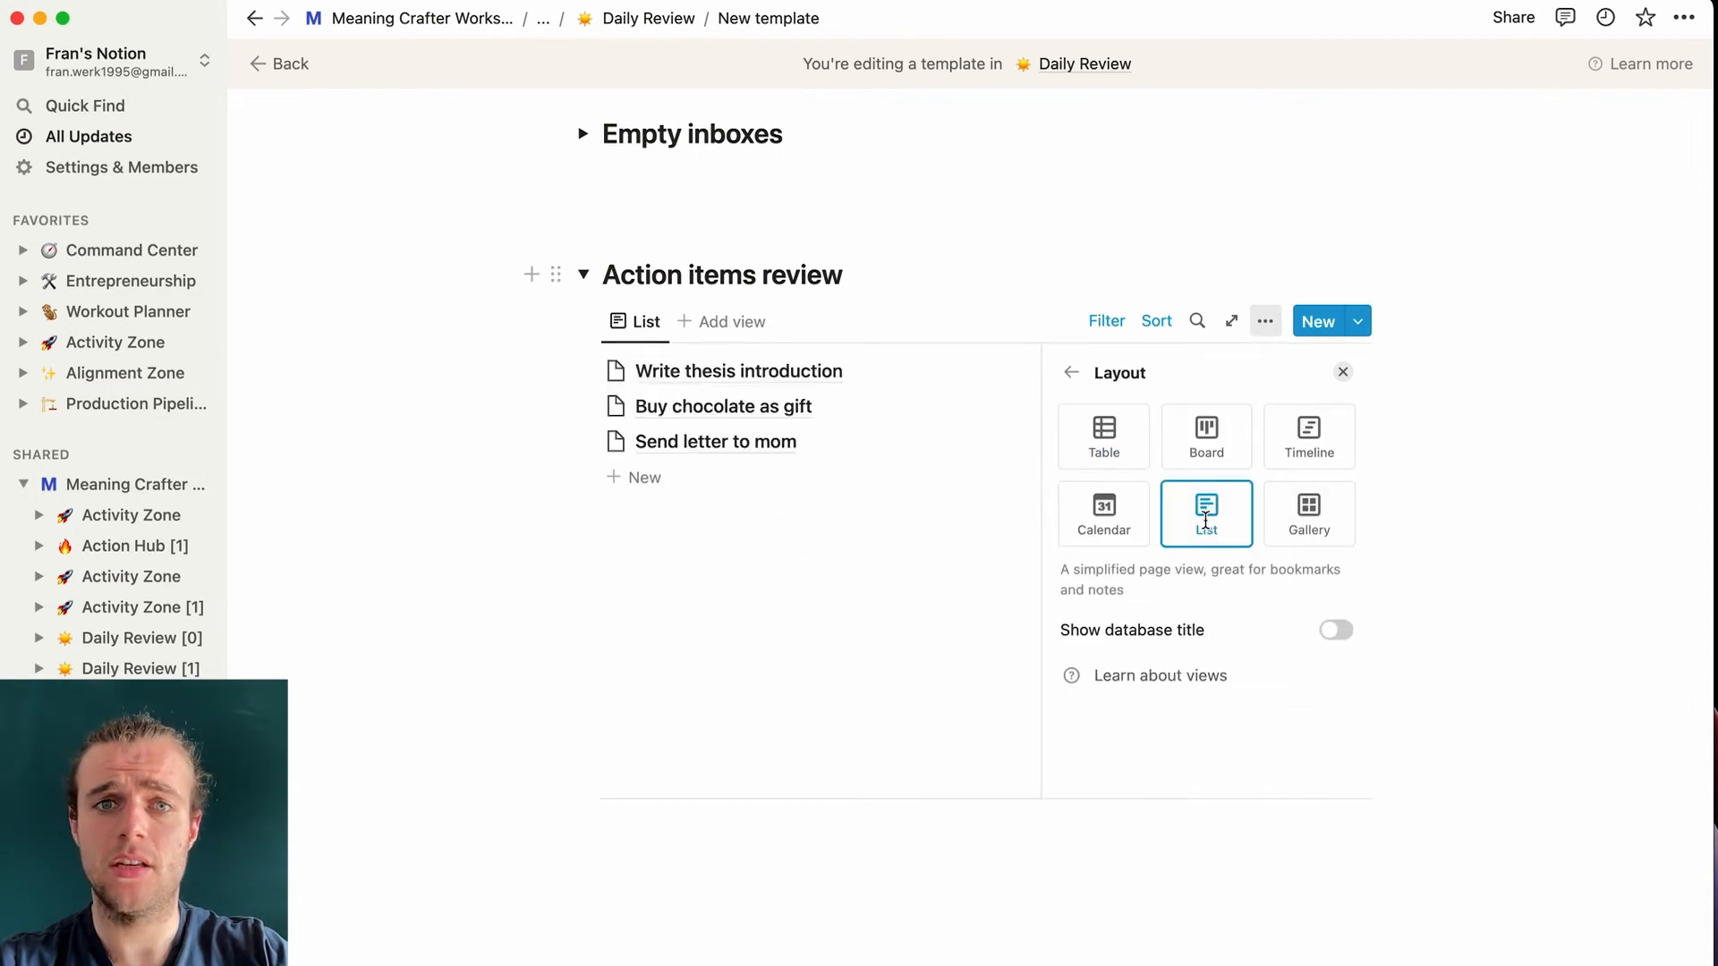
- Add a second filter rule 'Done? is Unchecked' to the action list
left_click(1111, 325)
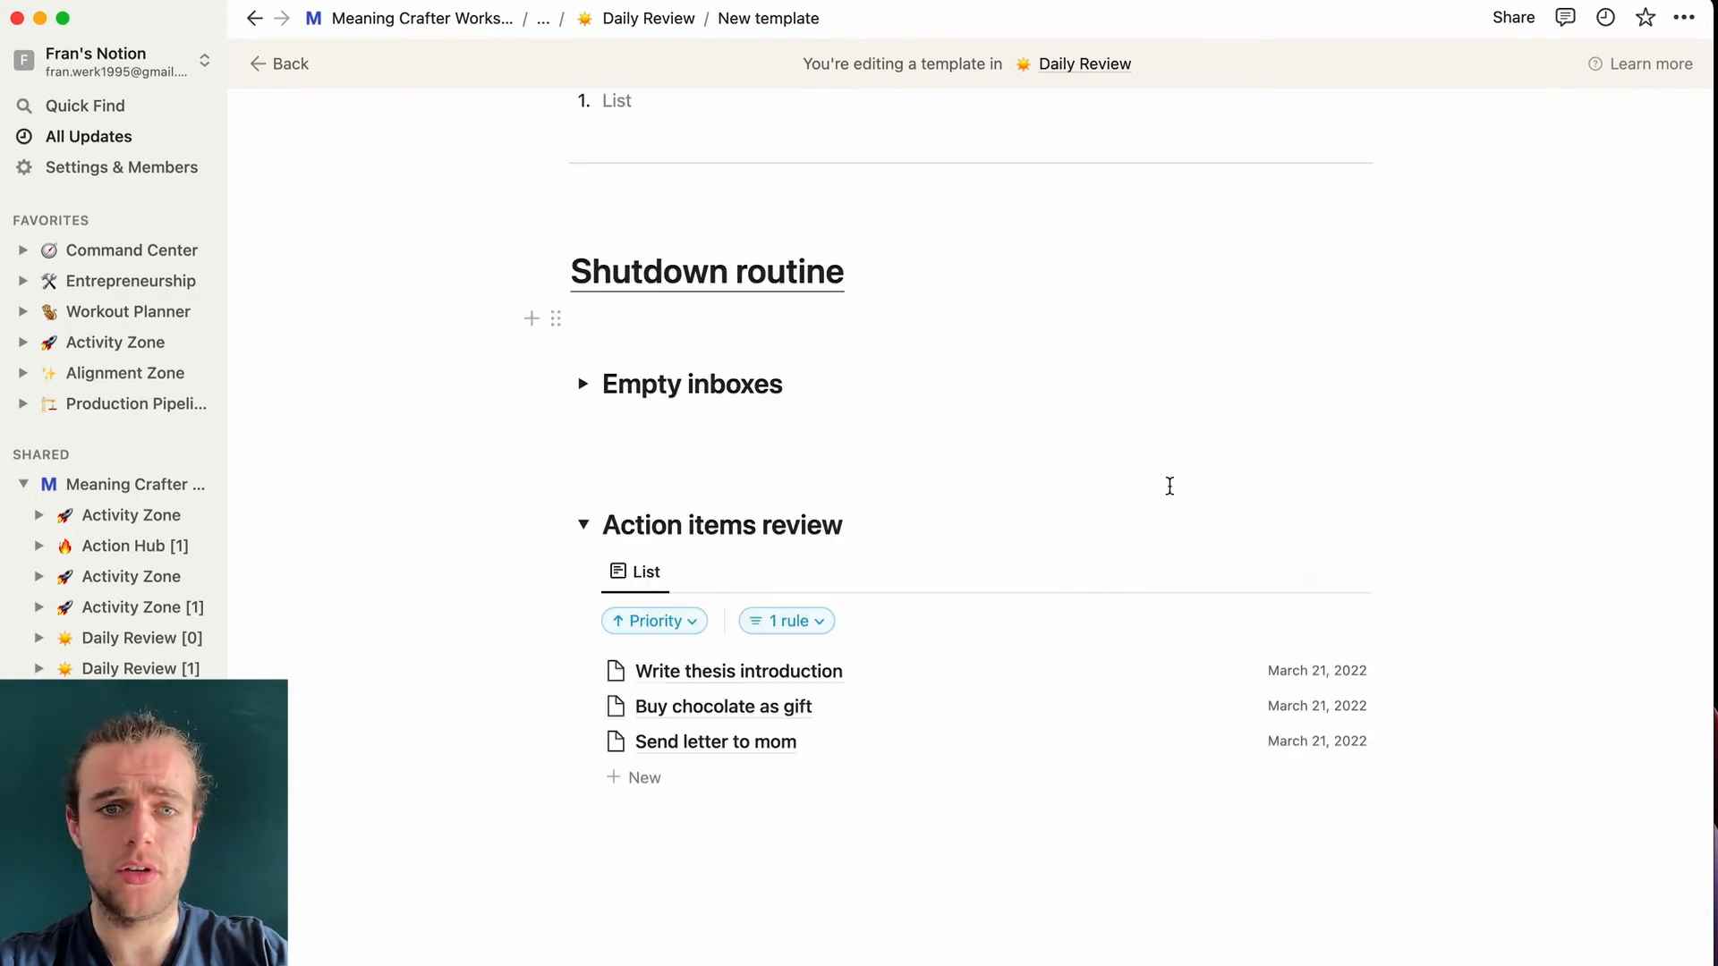
left_click(794, 621)
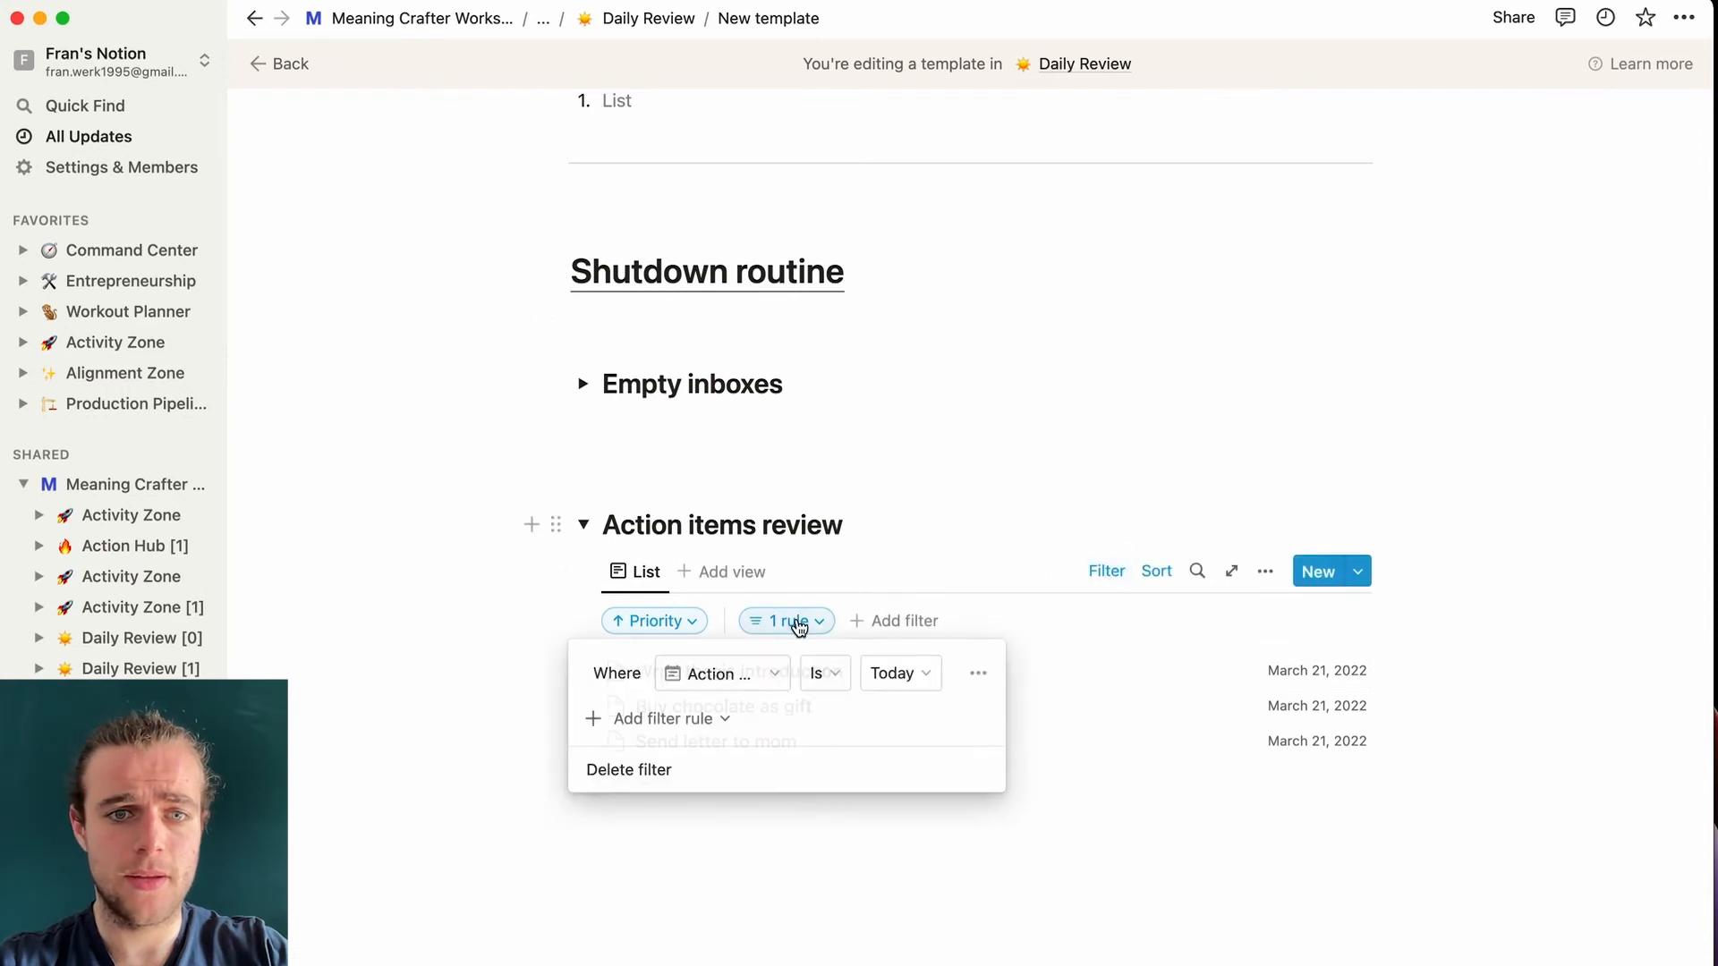
left_click(665, 729)
left_click(716, 759)
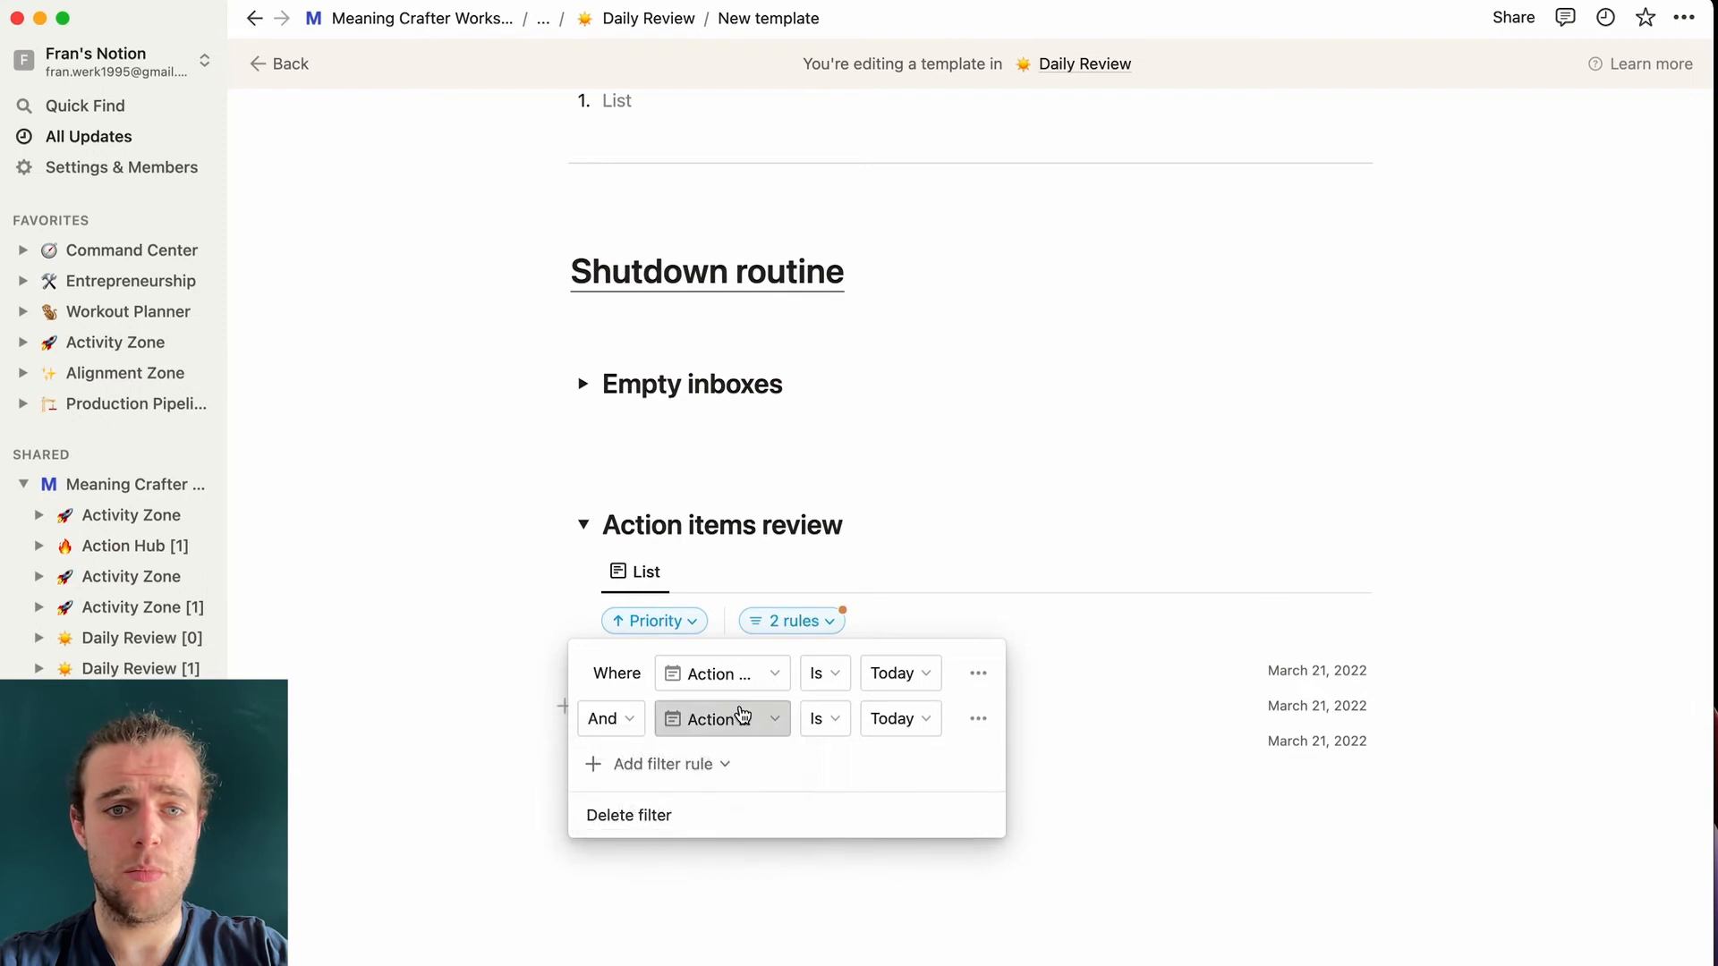
left_click(727, 719)
left_click(670, 885)
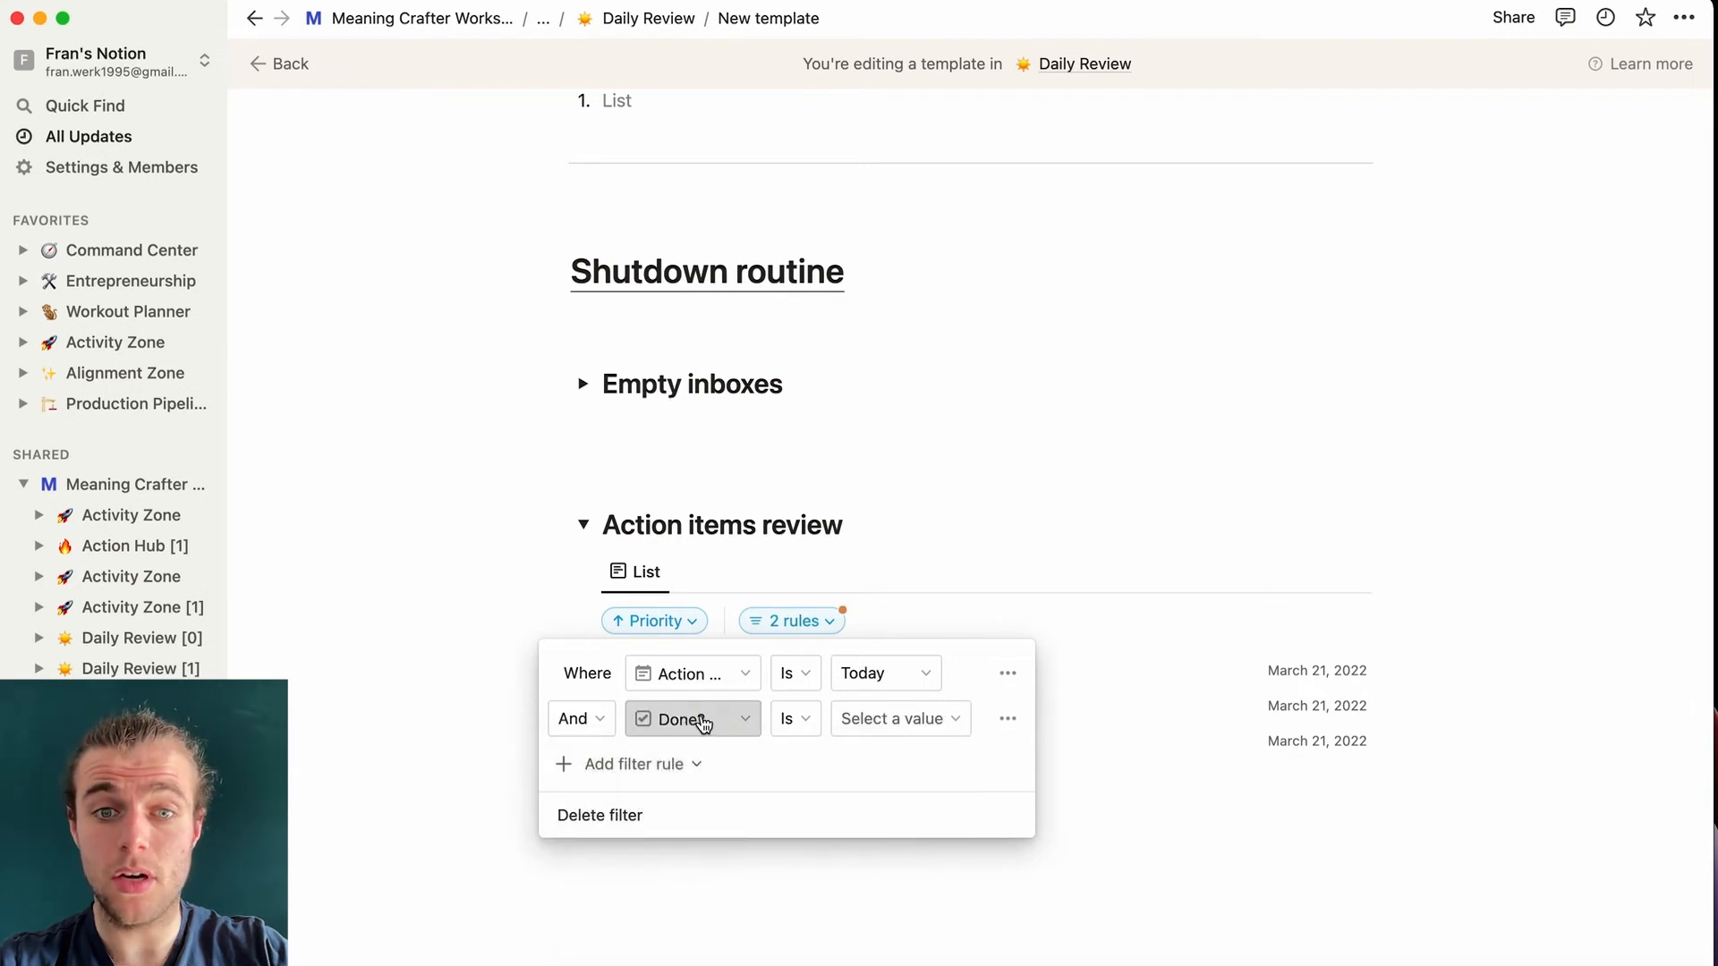
left_click(905, 721)
left_click(850, 759)
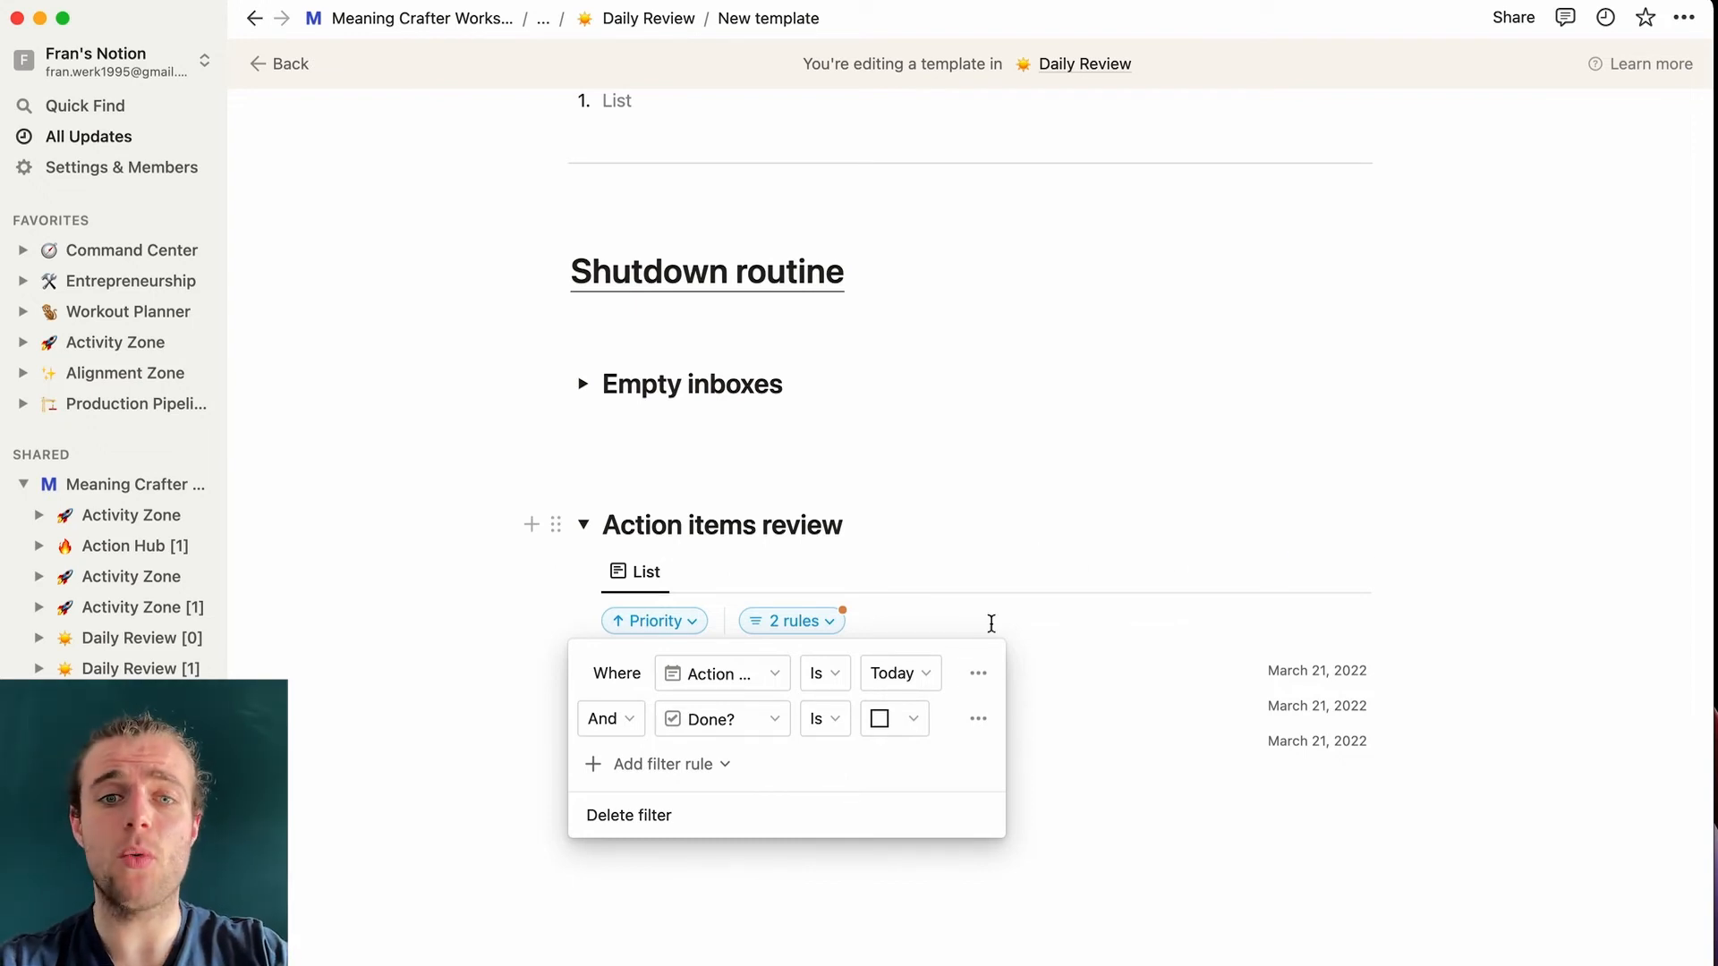
left_click(1057, 565)
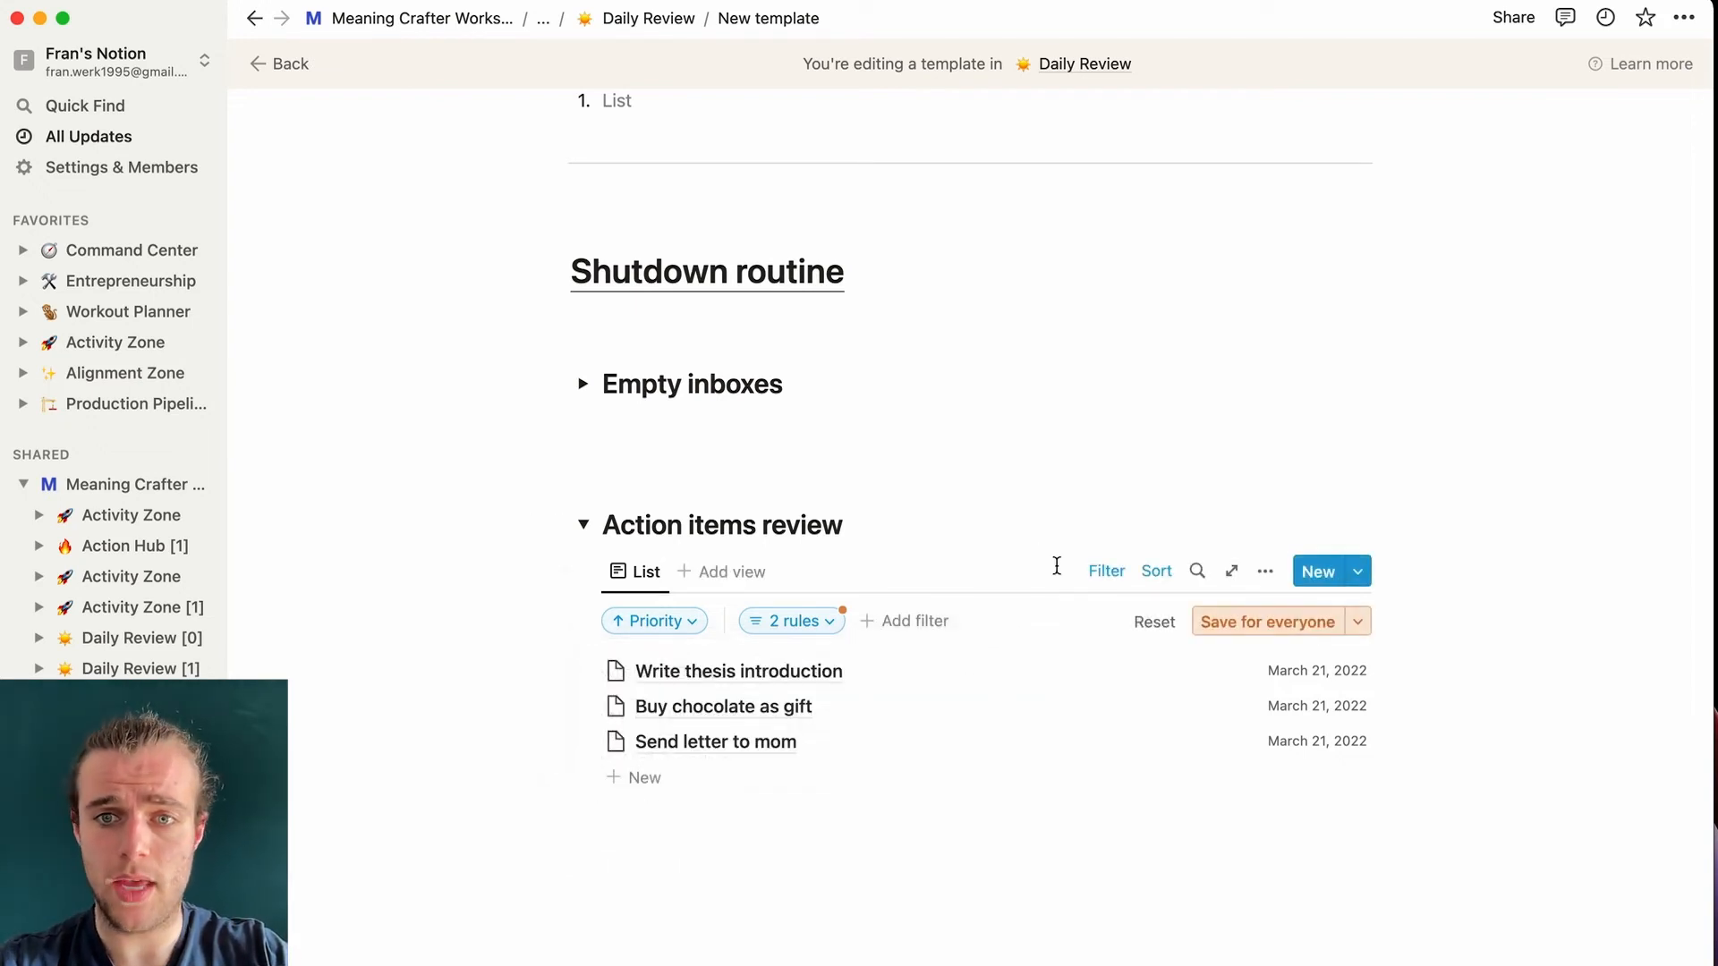
- Show the Priority property on list items and confirm the Priority ascending sort
left_click(1265, 571)
left_click(1177, 552)
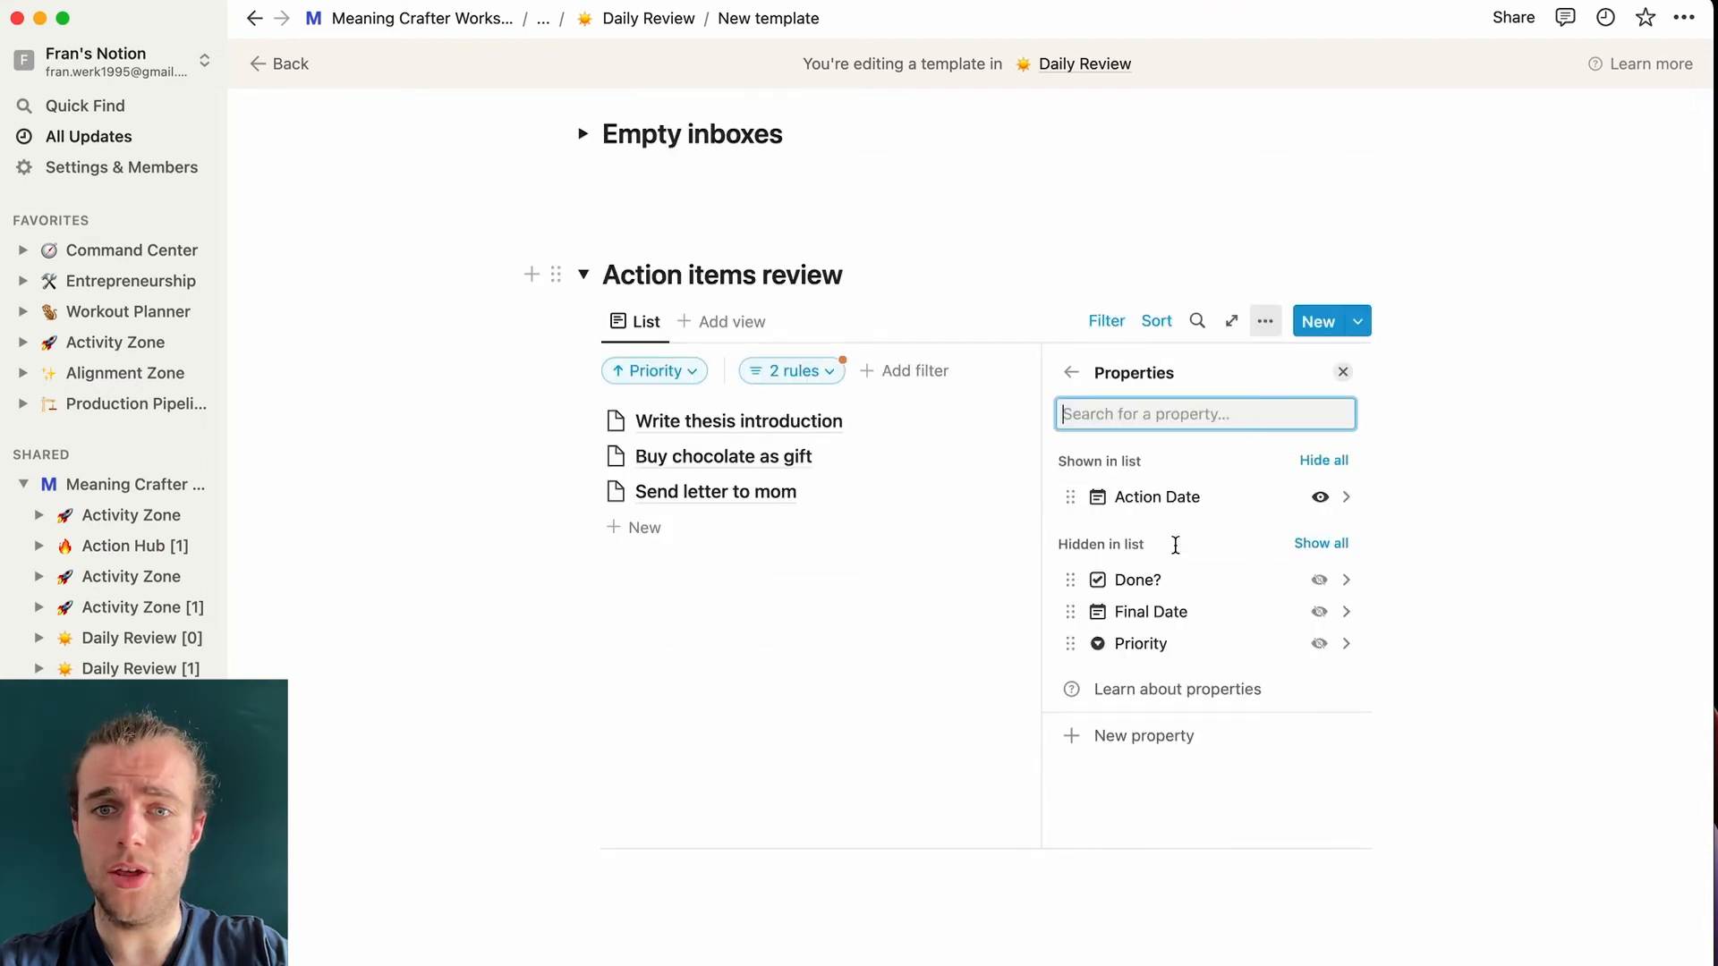
left_click(1319, 641)
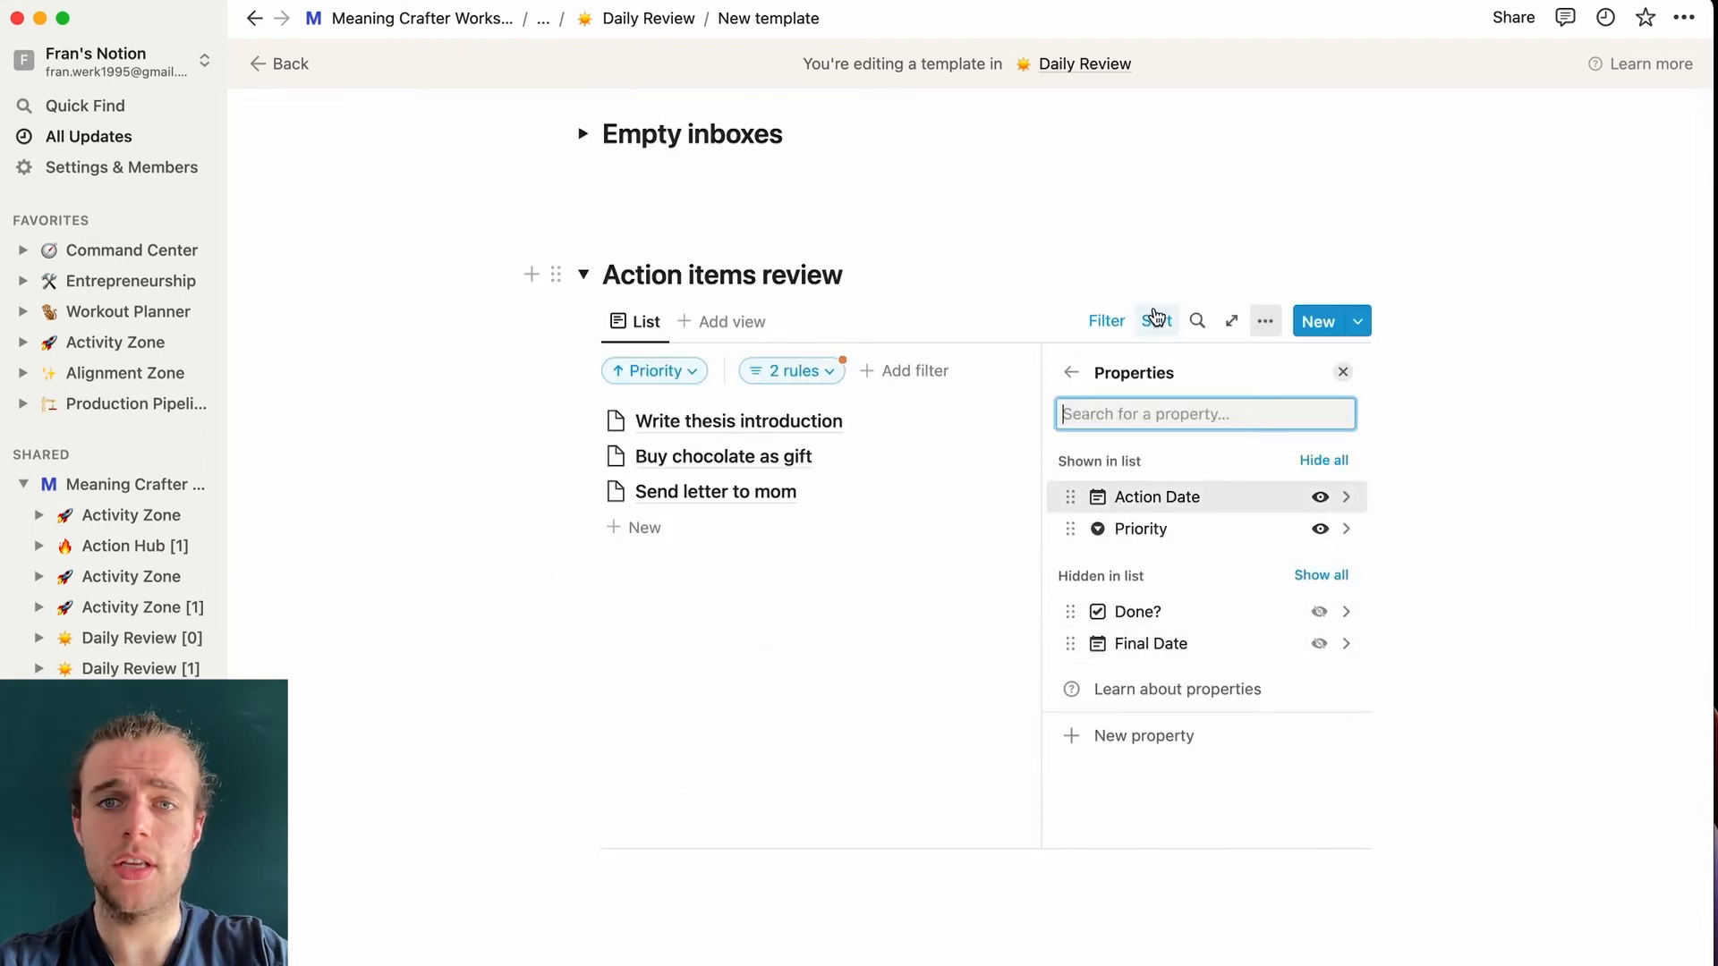
left_click(1124, 238)
left_click(1163, 571)
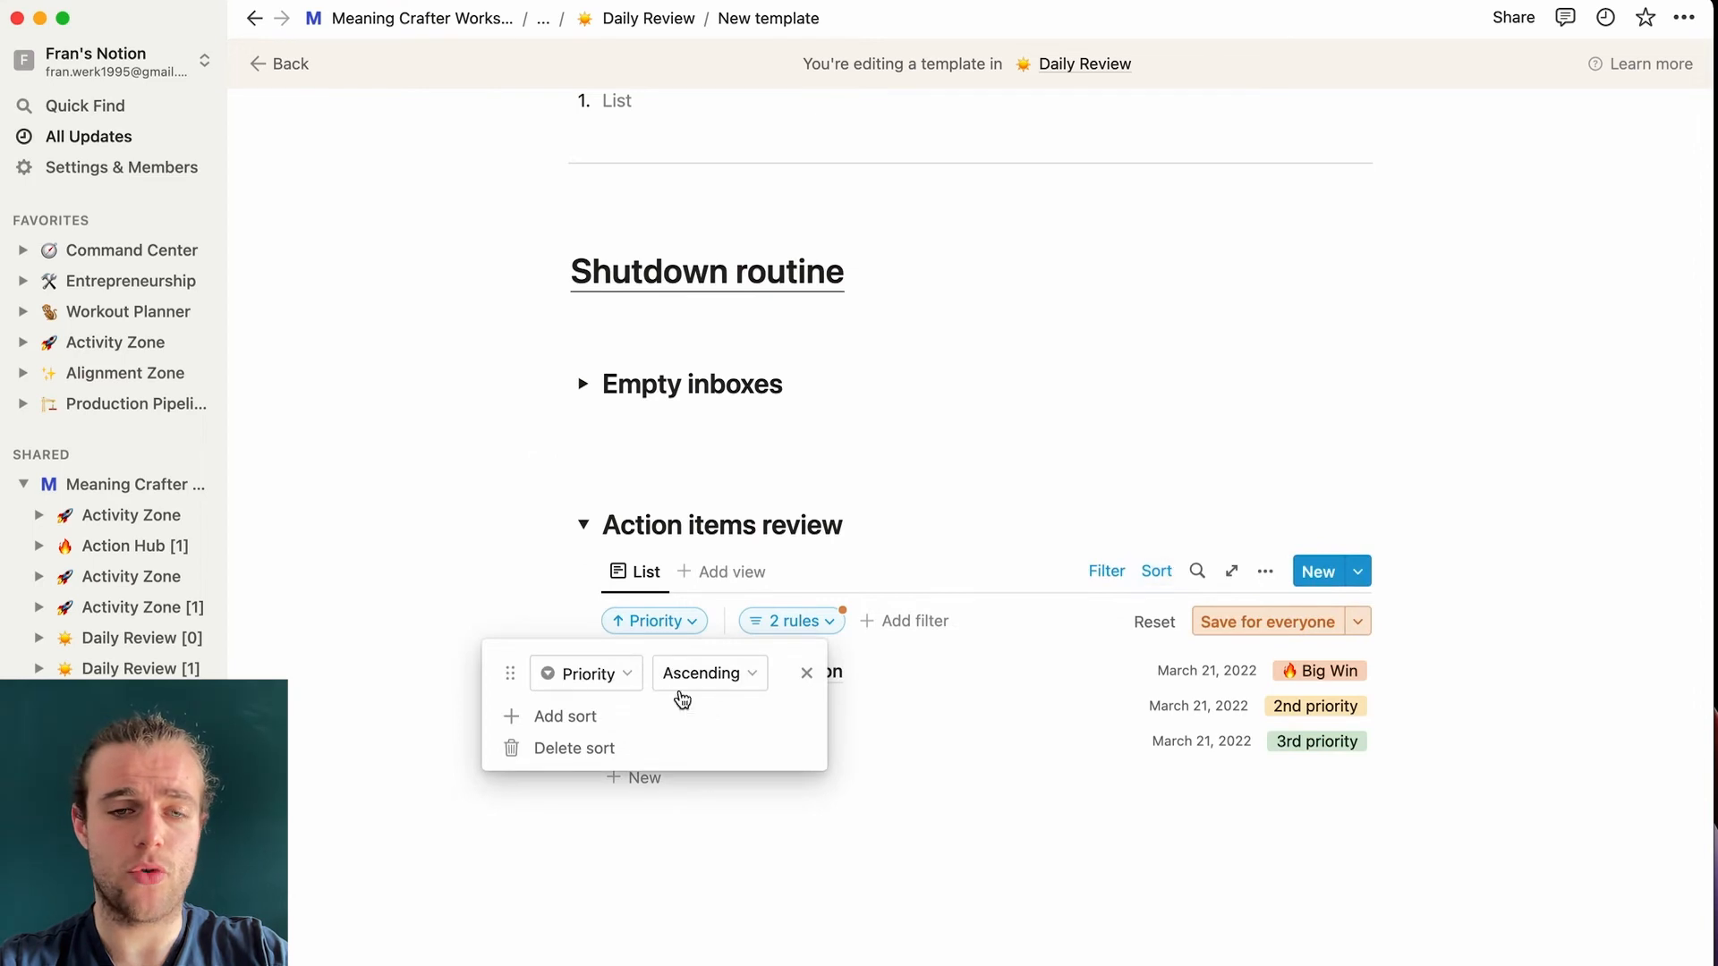
left_click(1038, 511)
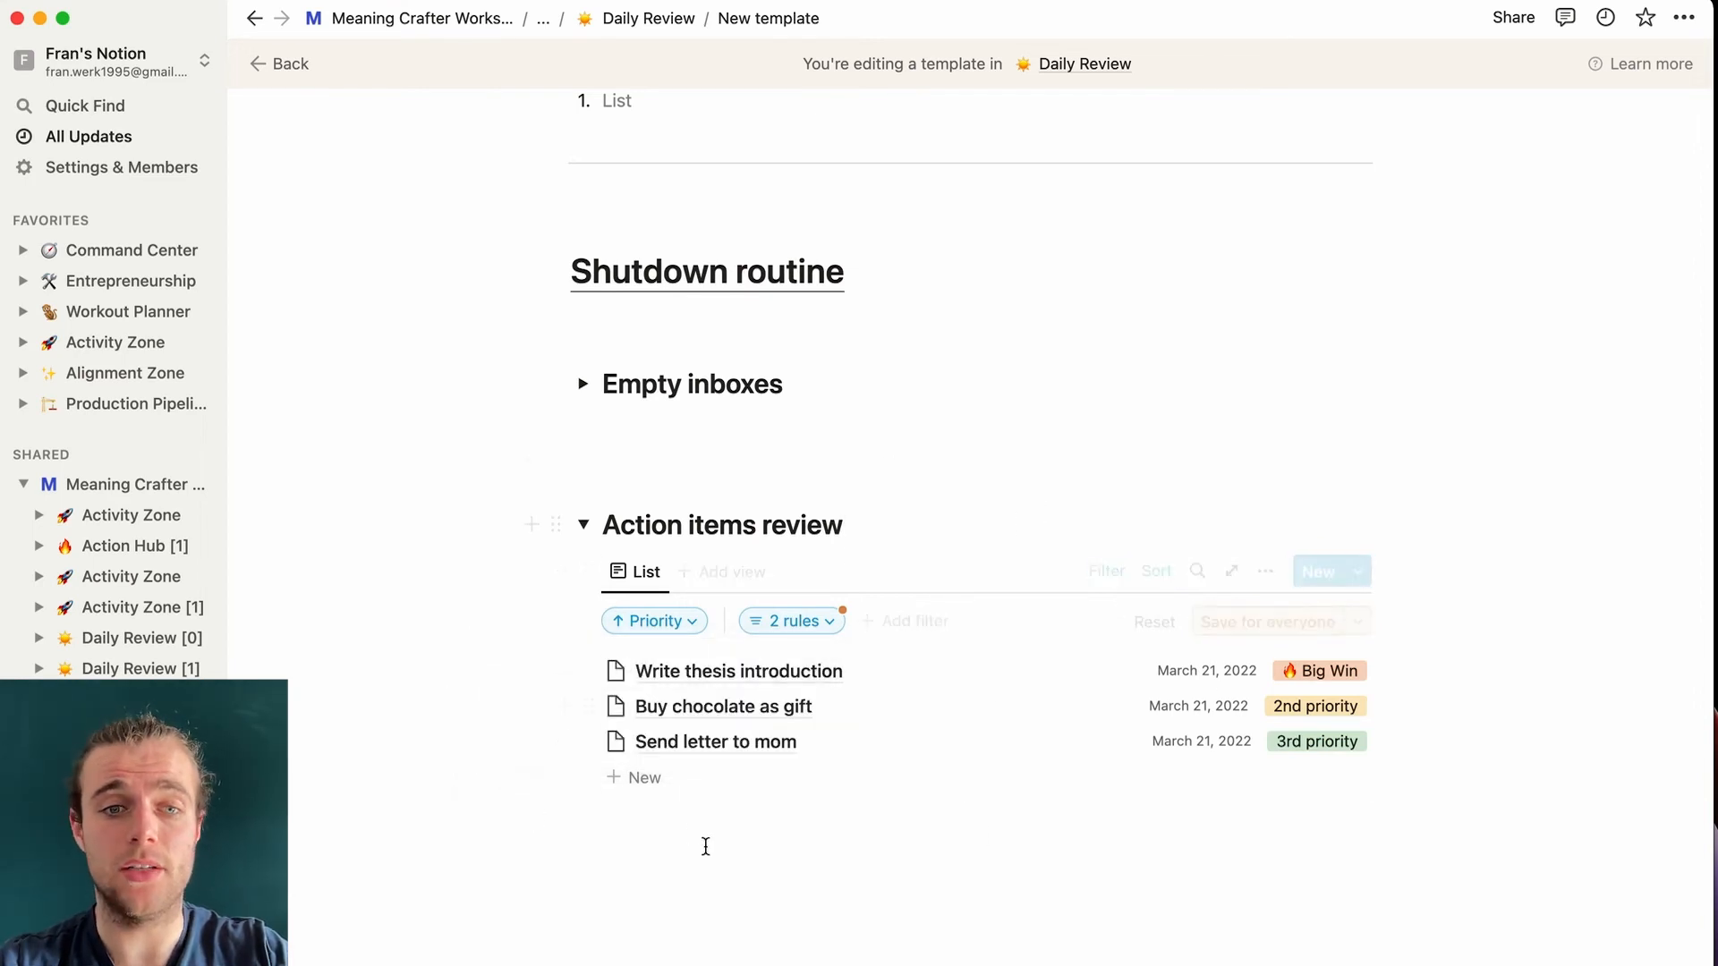
- Add an H2 heading 'Why did I not complete these tasks today?' with an empty numbered list below
left_click(654, 828)
key("Return")
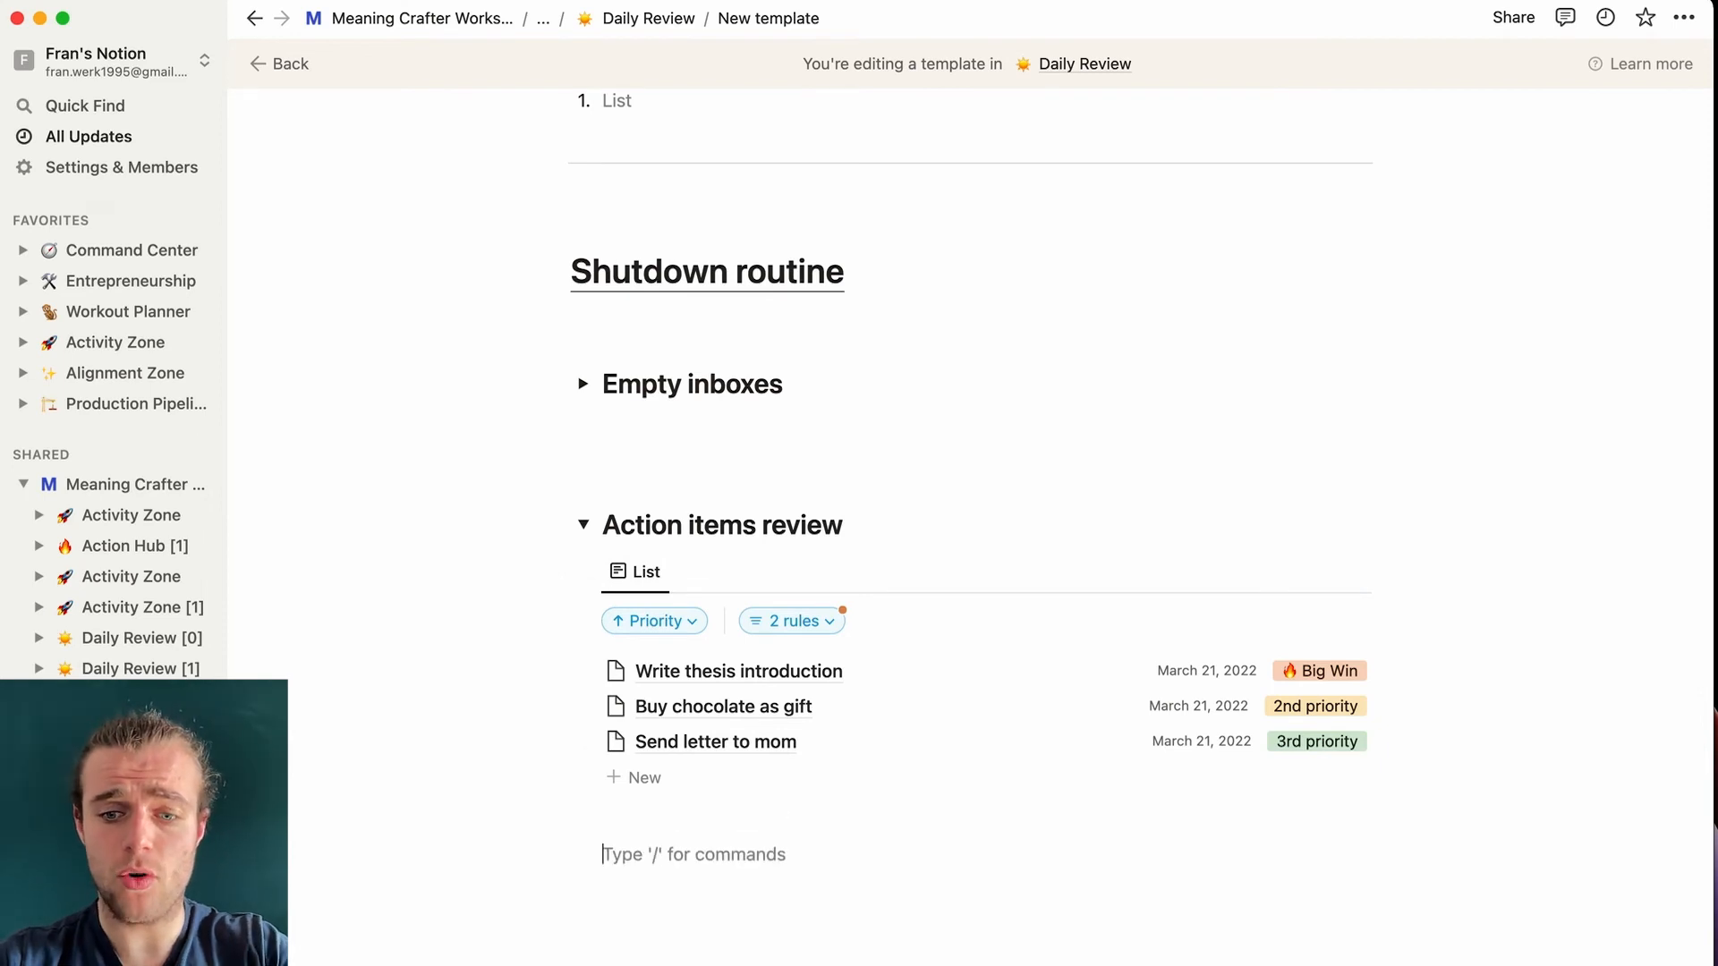
type("/h2")
key("Return")
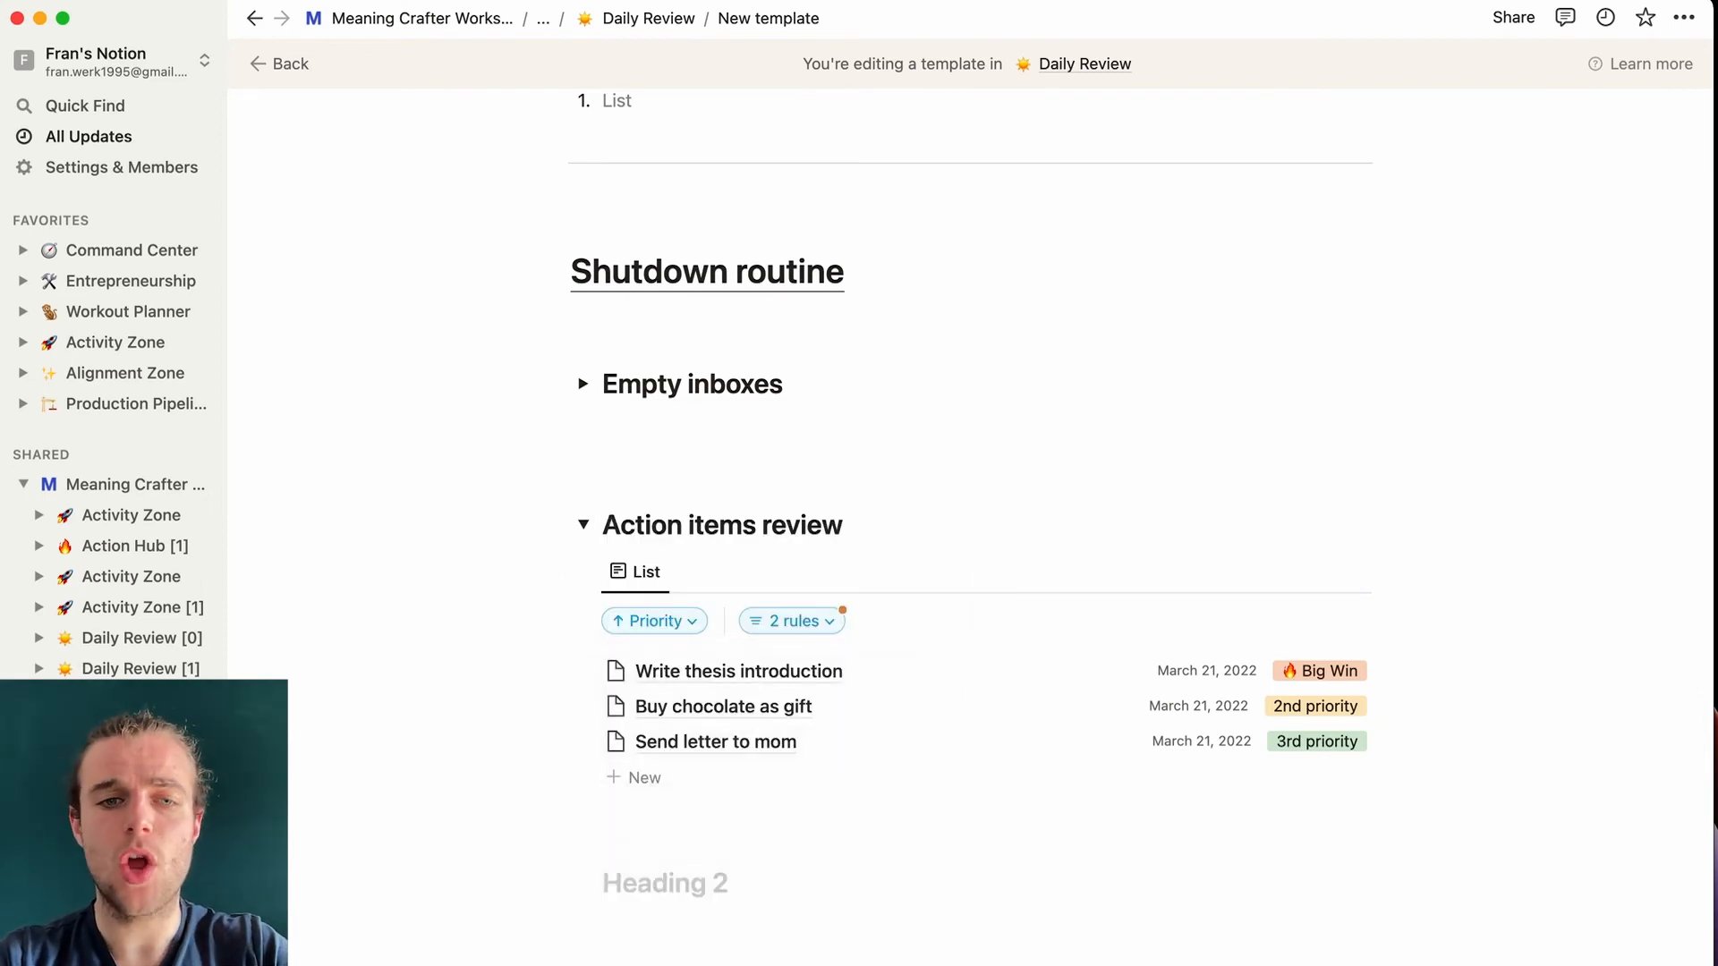
type("Why did I no")
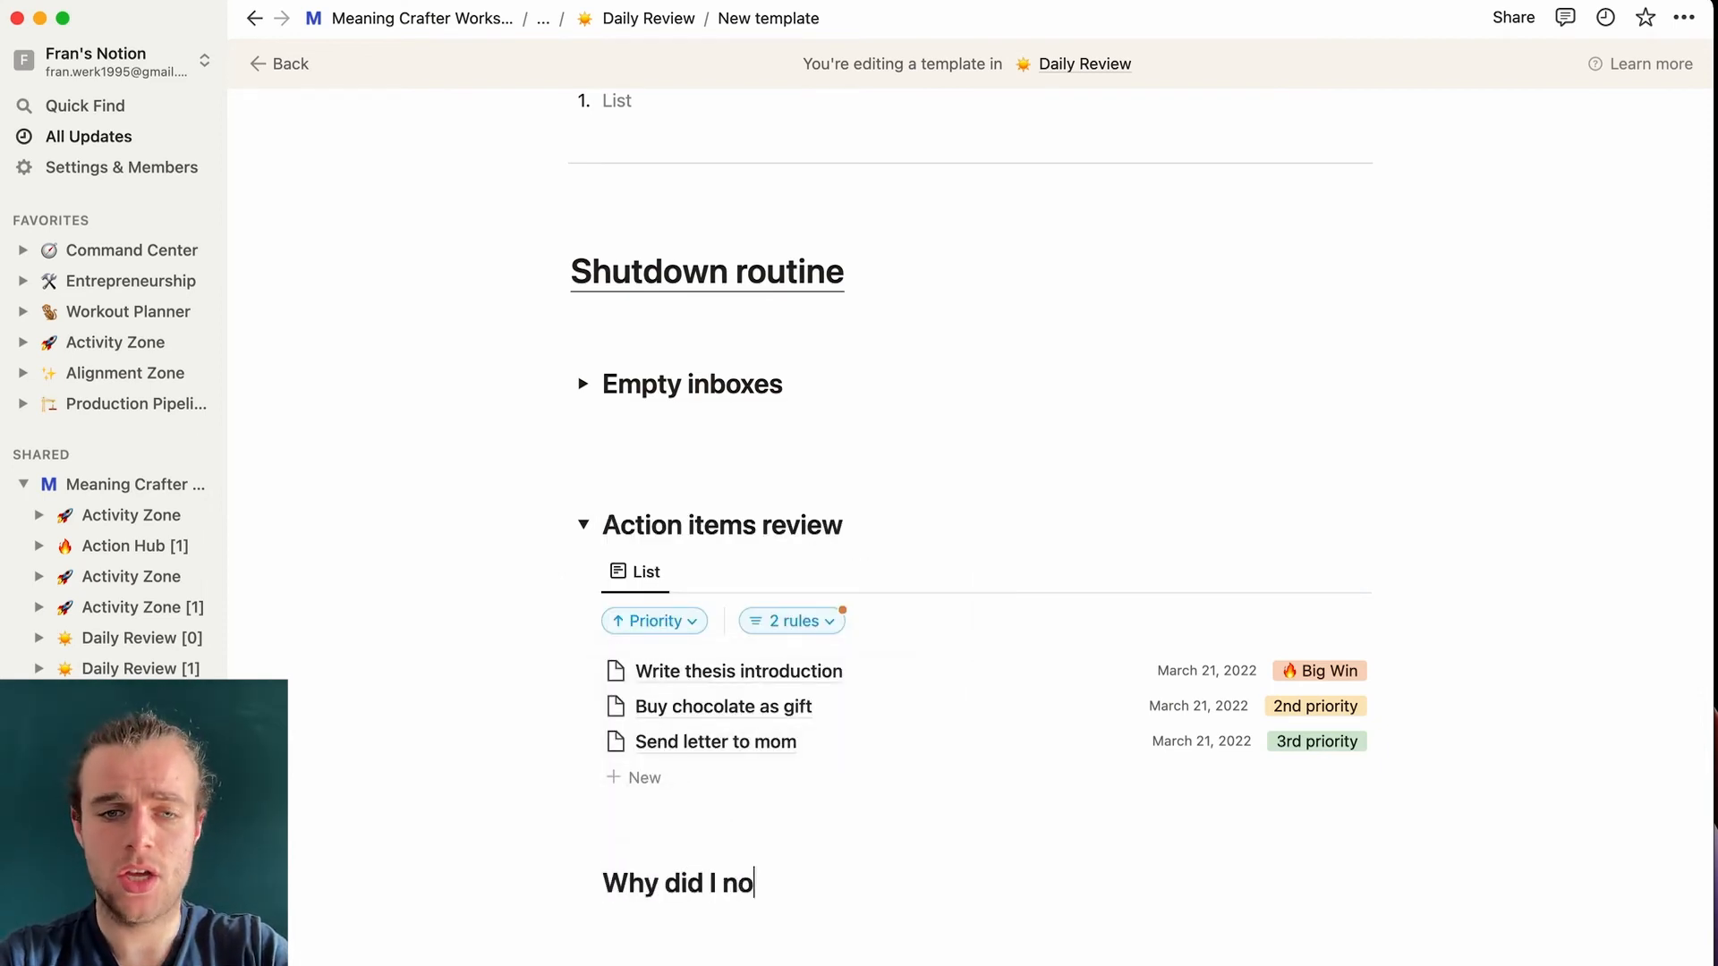
type("t complete ")
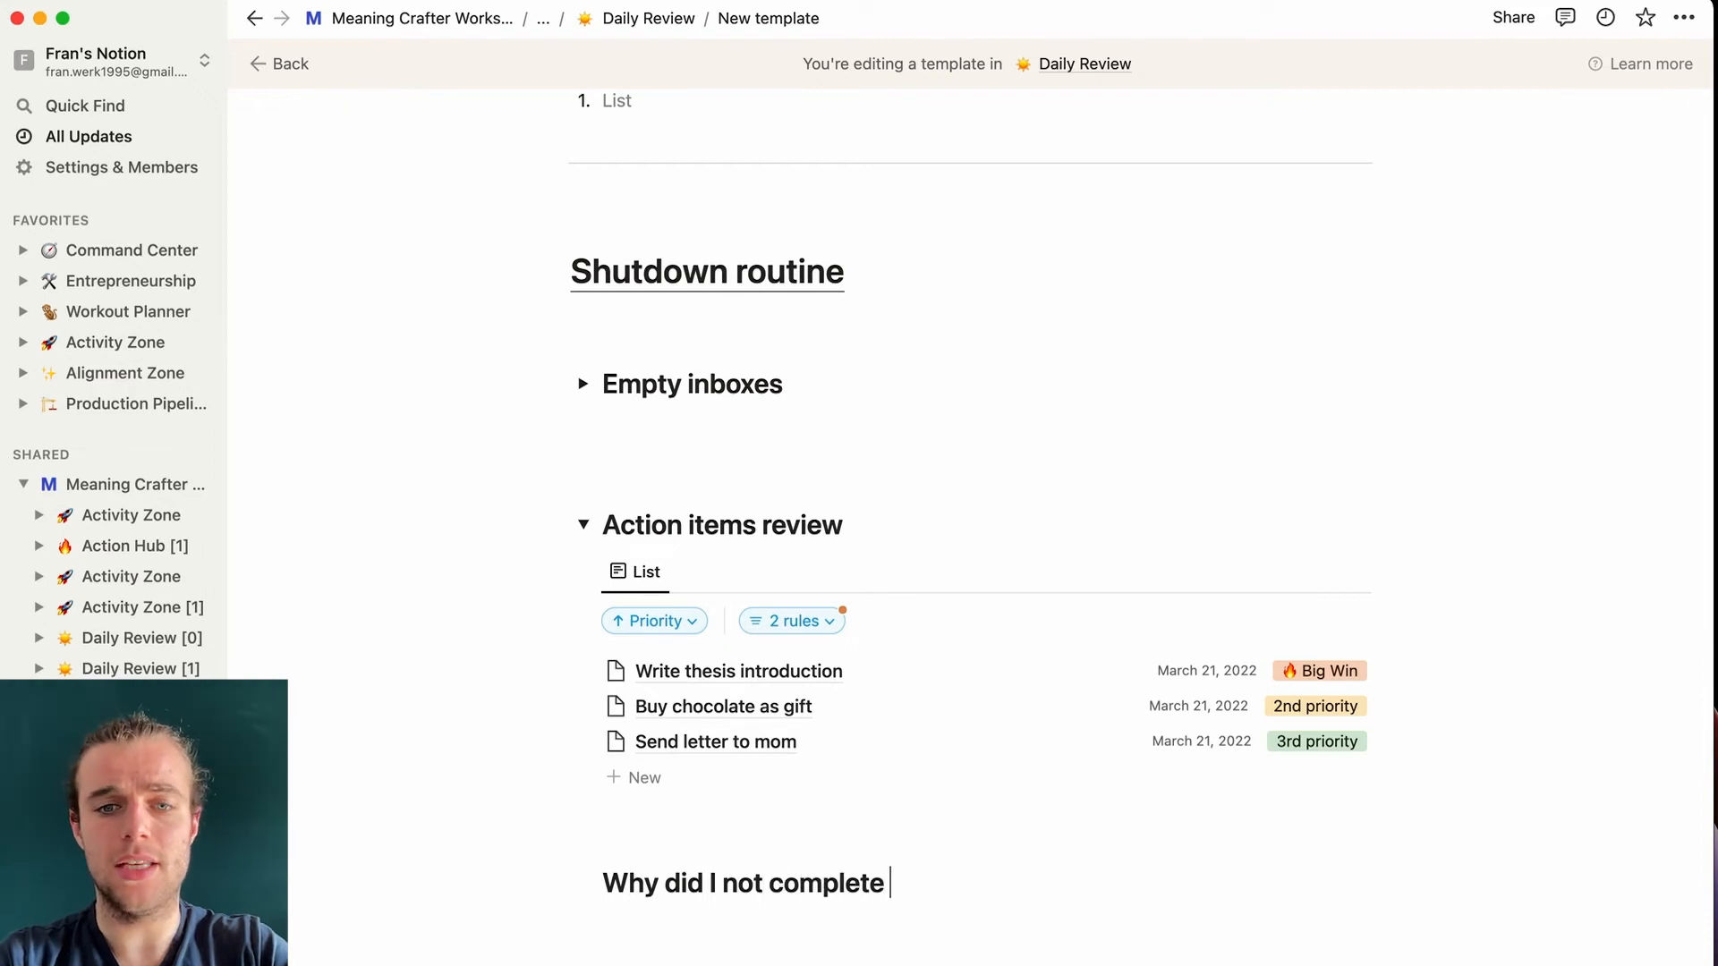
type("these tasks to")
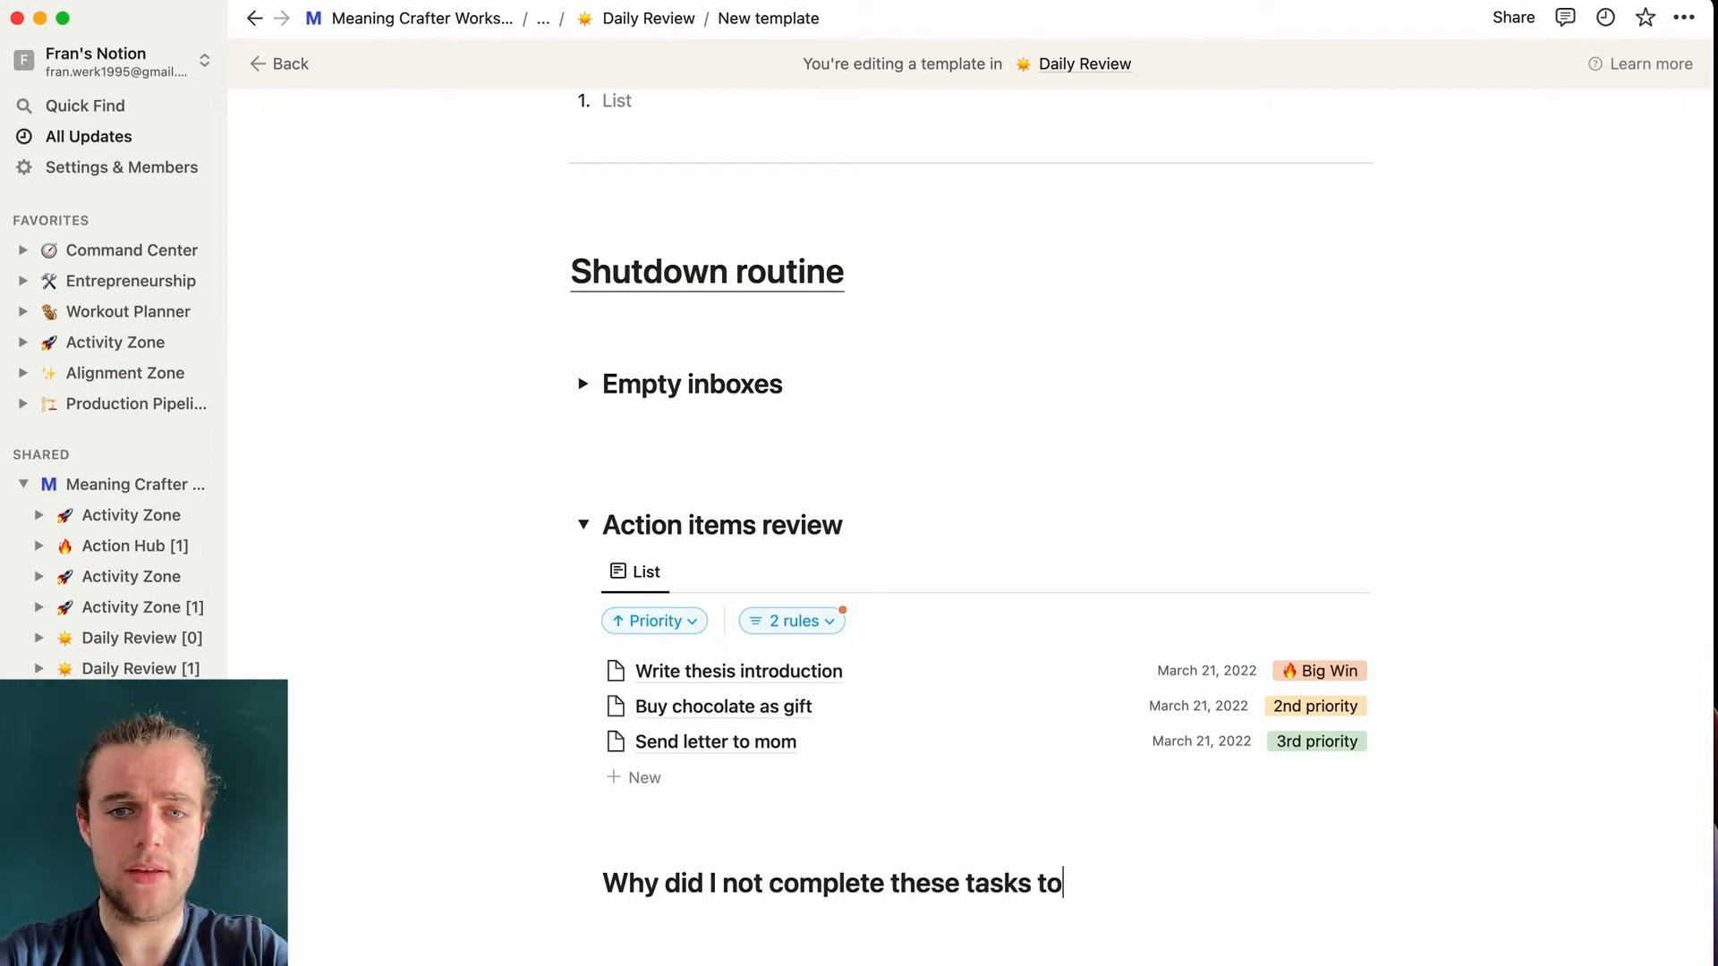
type("day?")
key("Return")
type("1.")
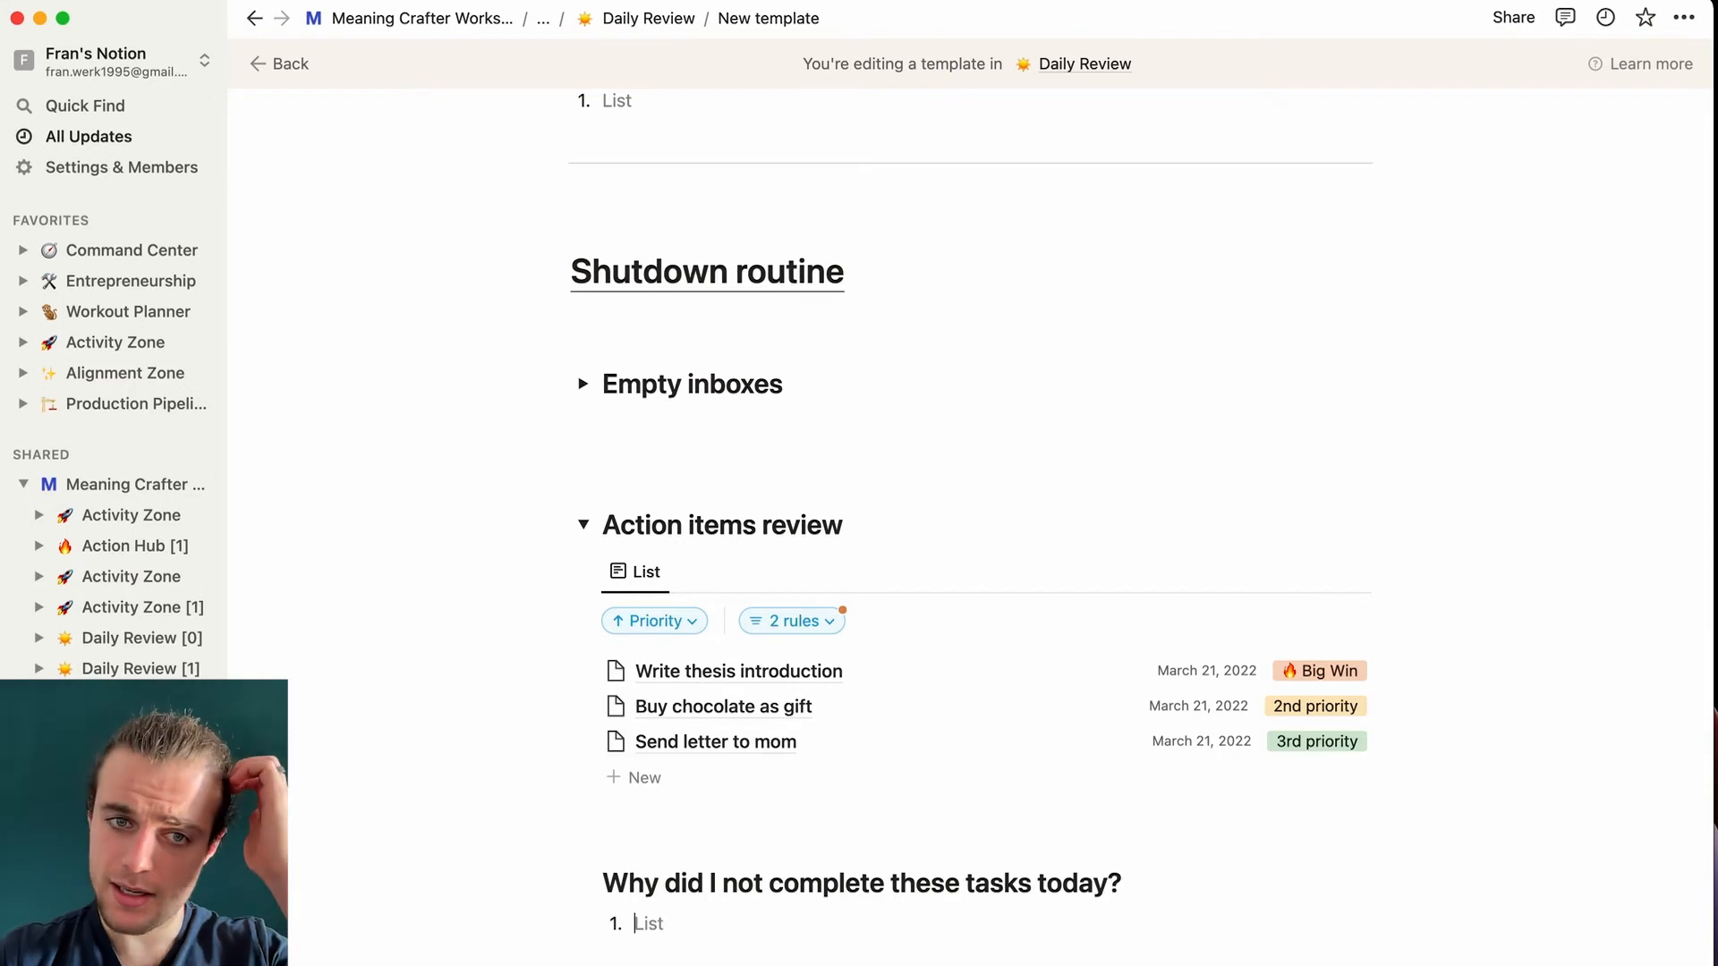
scroll(672, 822, "down", 3)
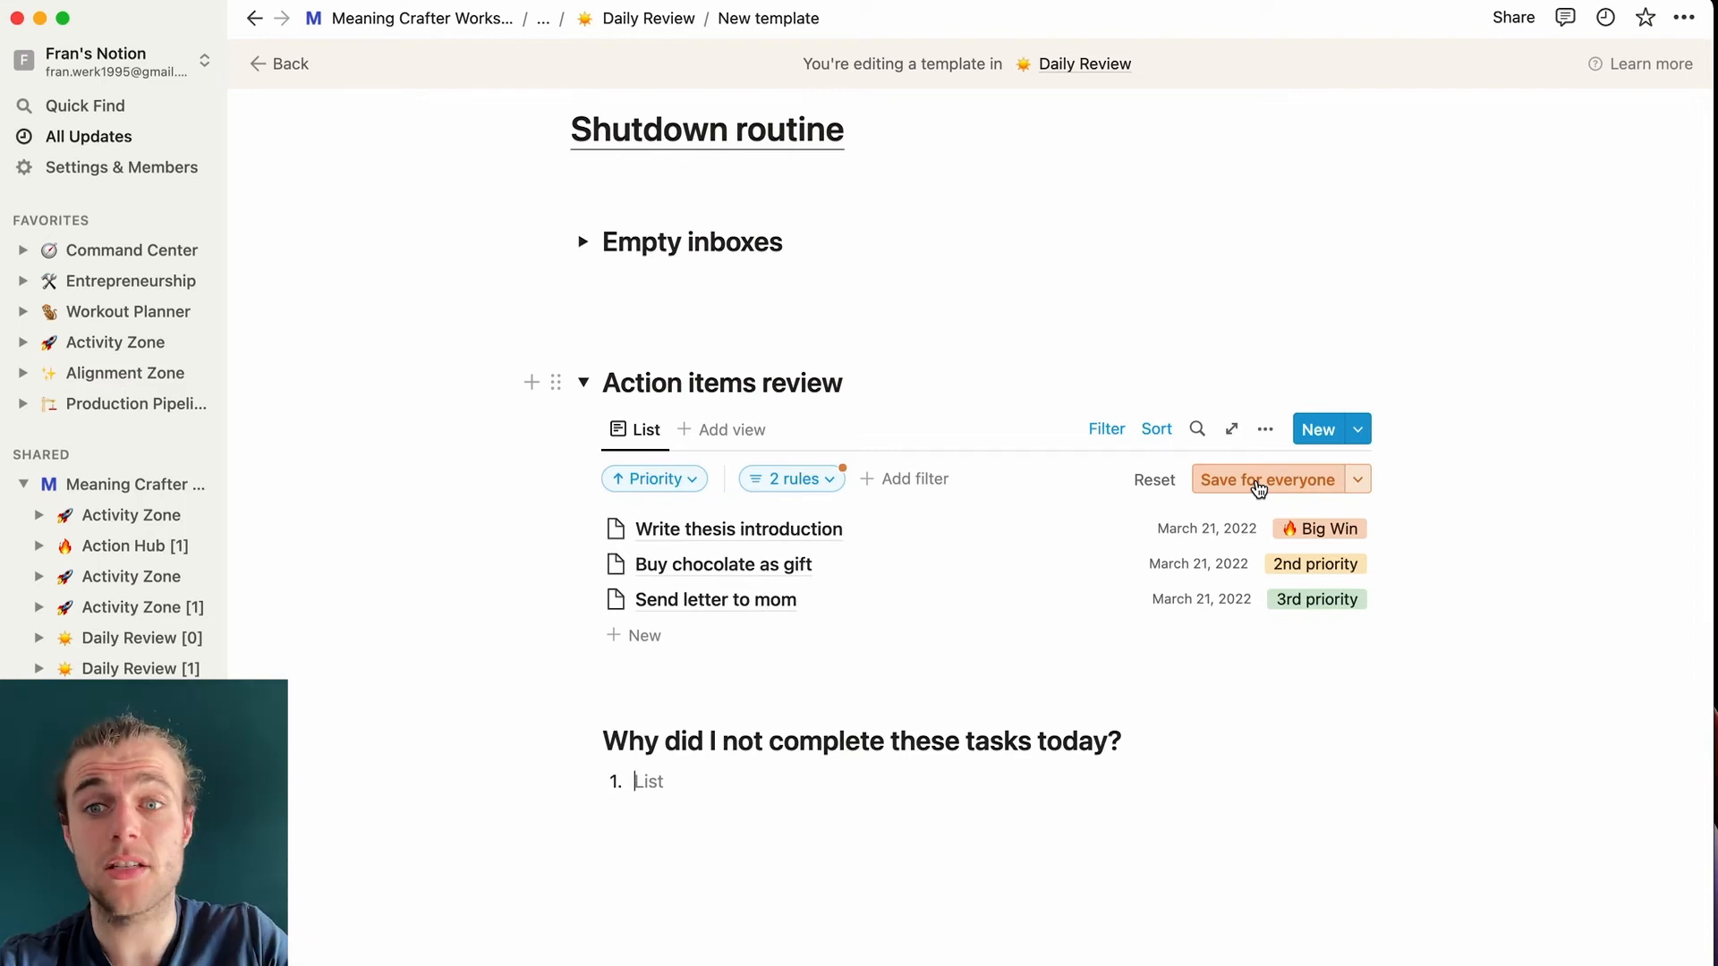
- Save the list view for everyone, collapse Action items review, and add an H2 'Habit tracker' heading
left_click(1257, 483)
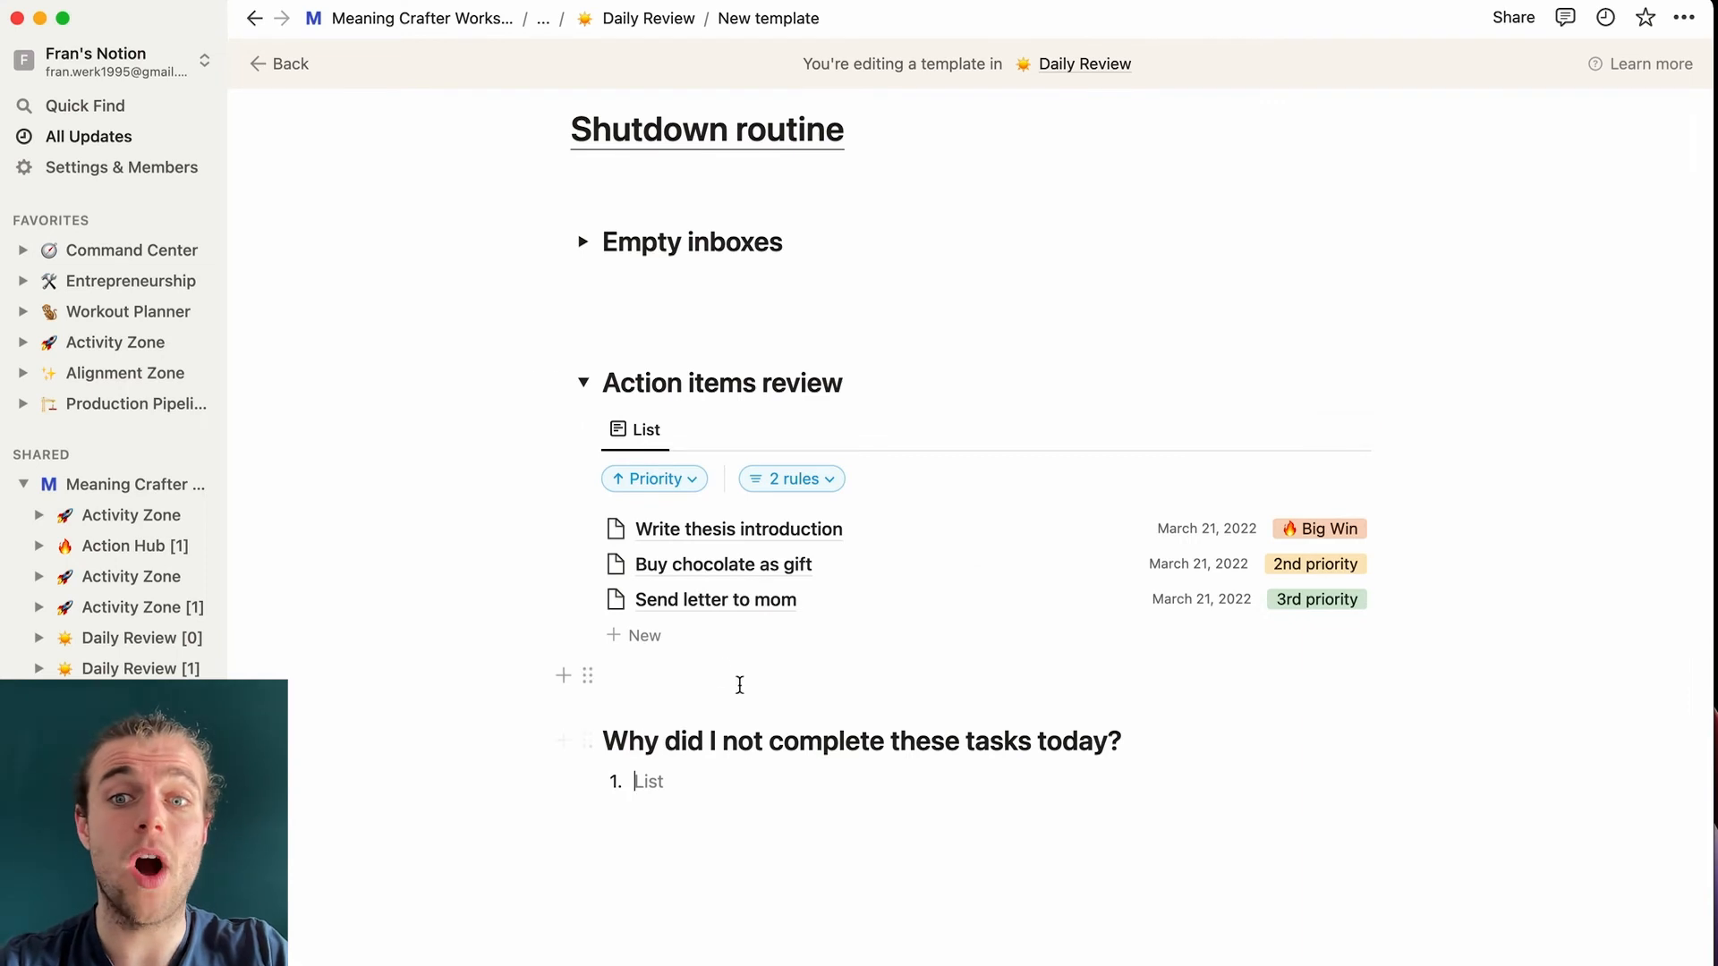
left_click(585, 384)
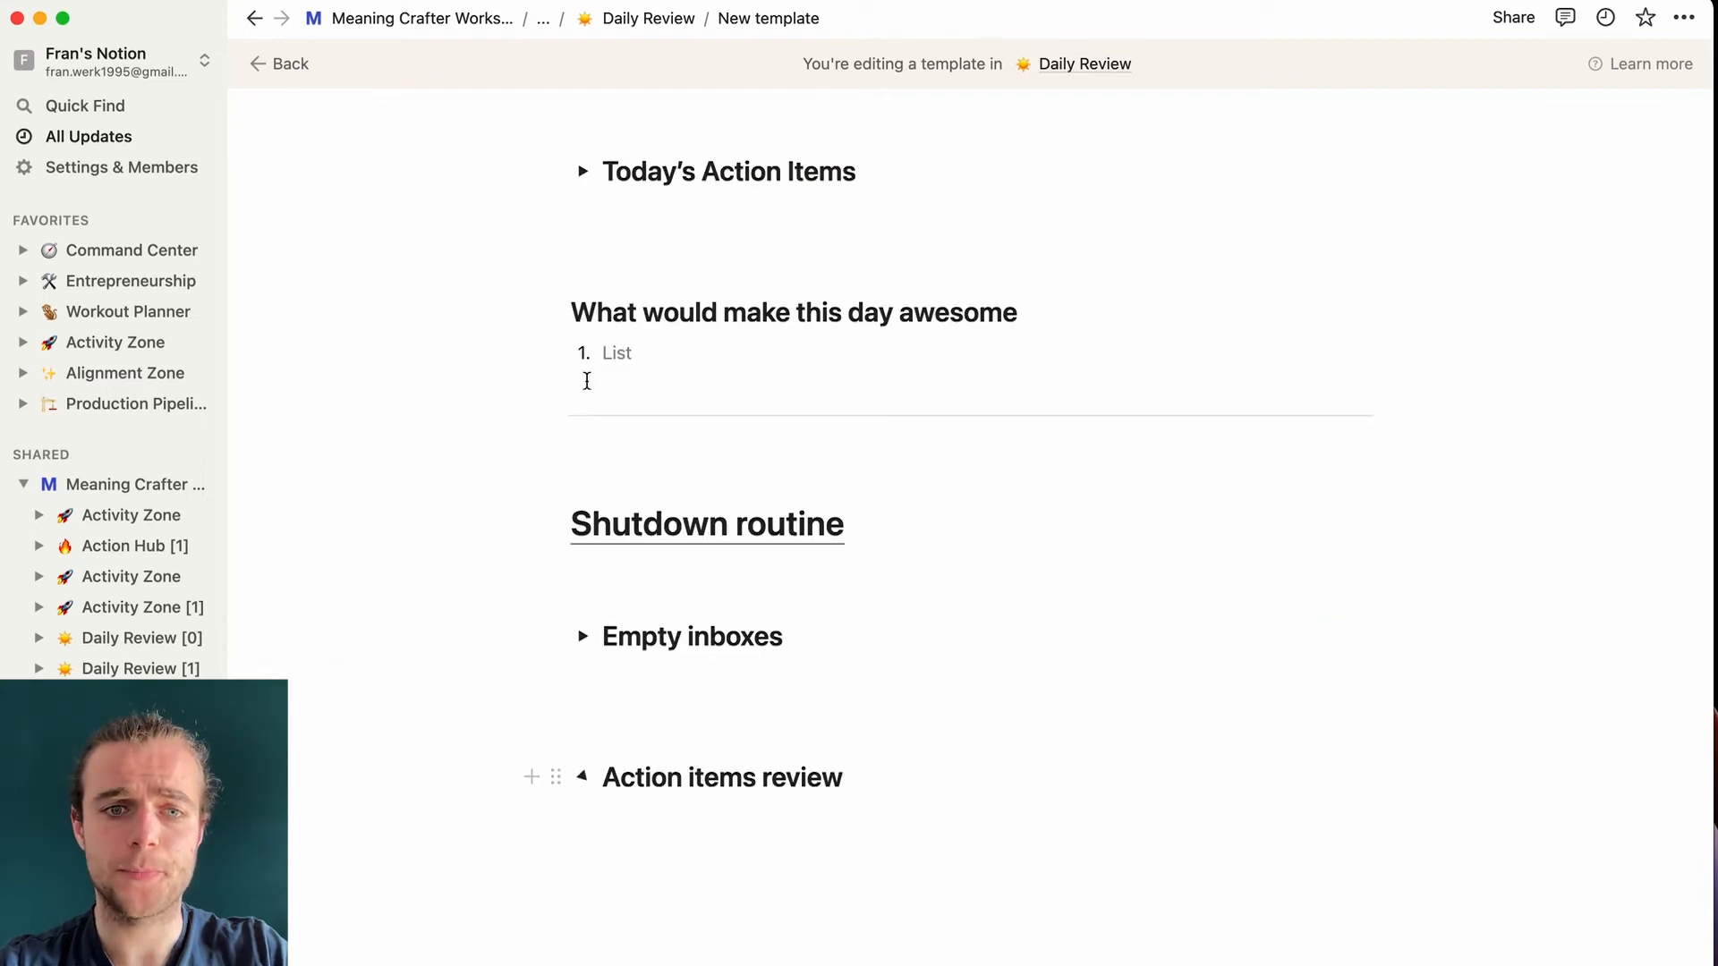
left_click(628, 817)
key("Return")
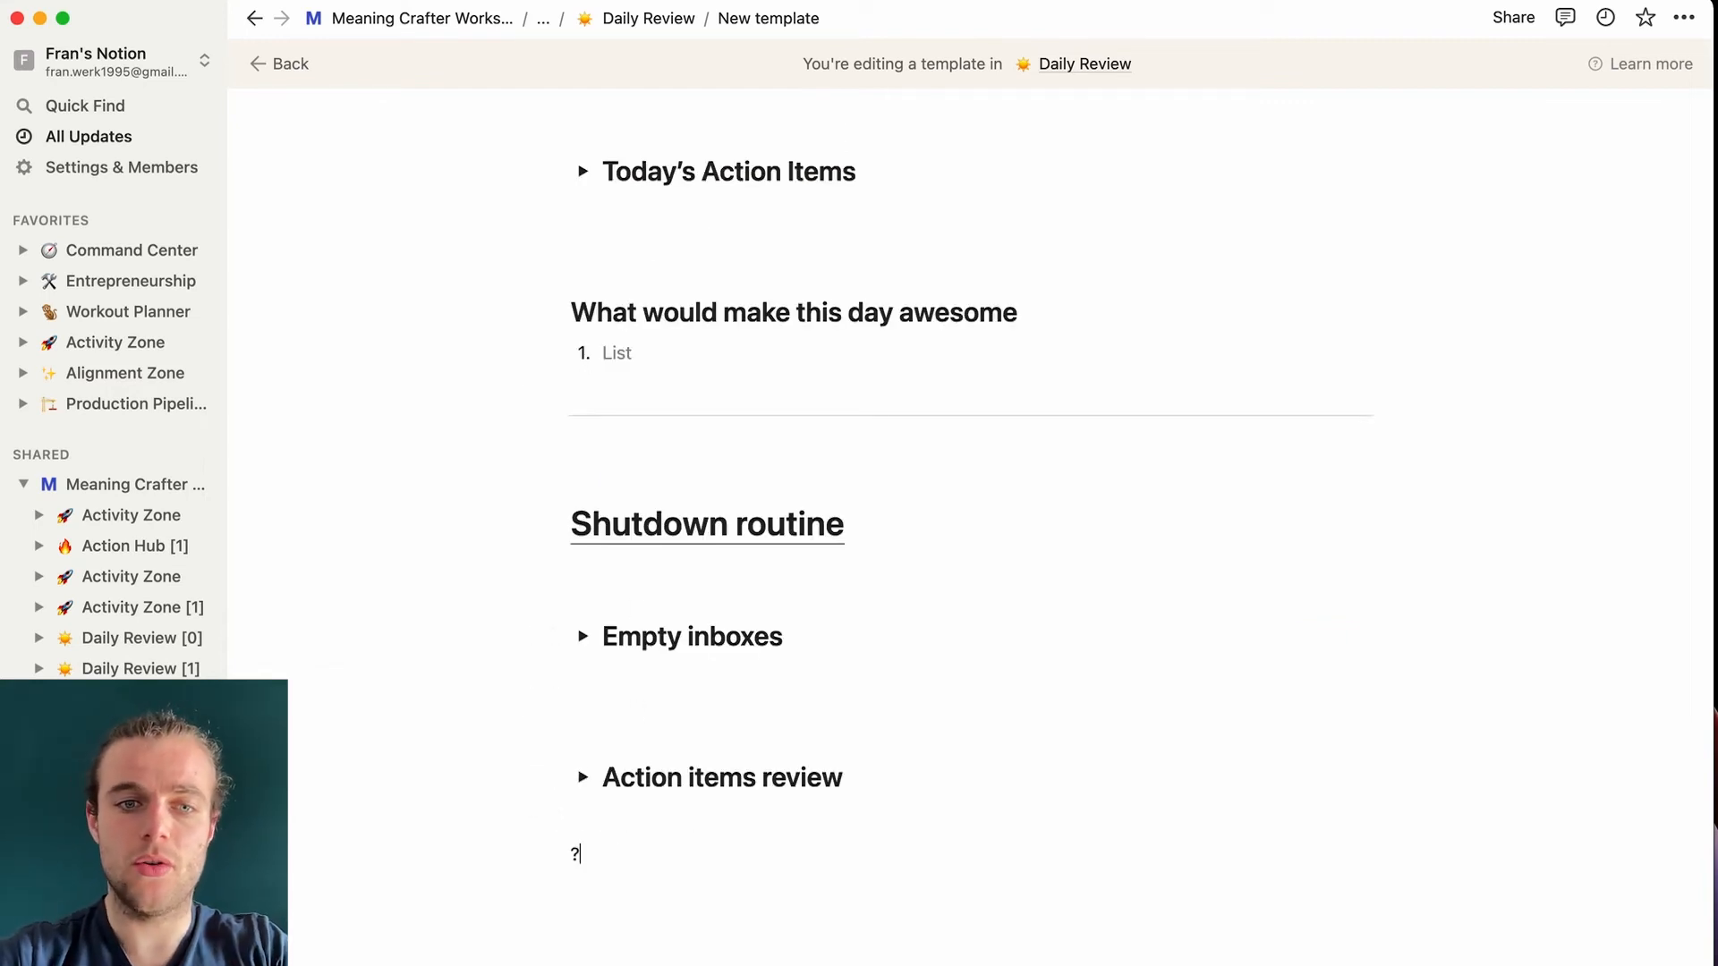
type("/h2")
key("Return")
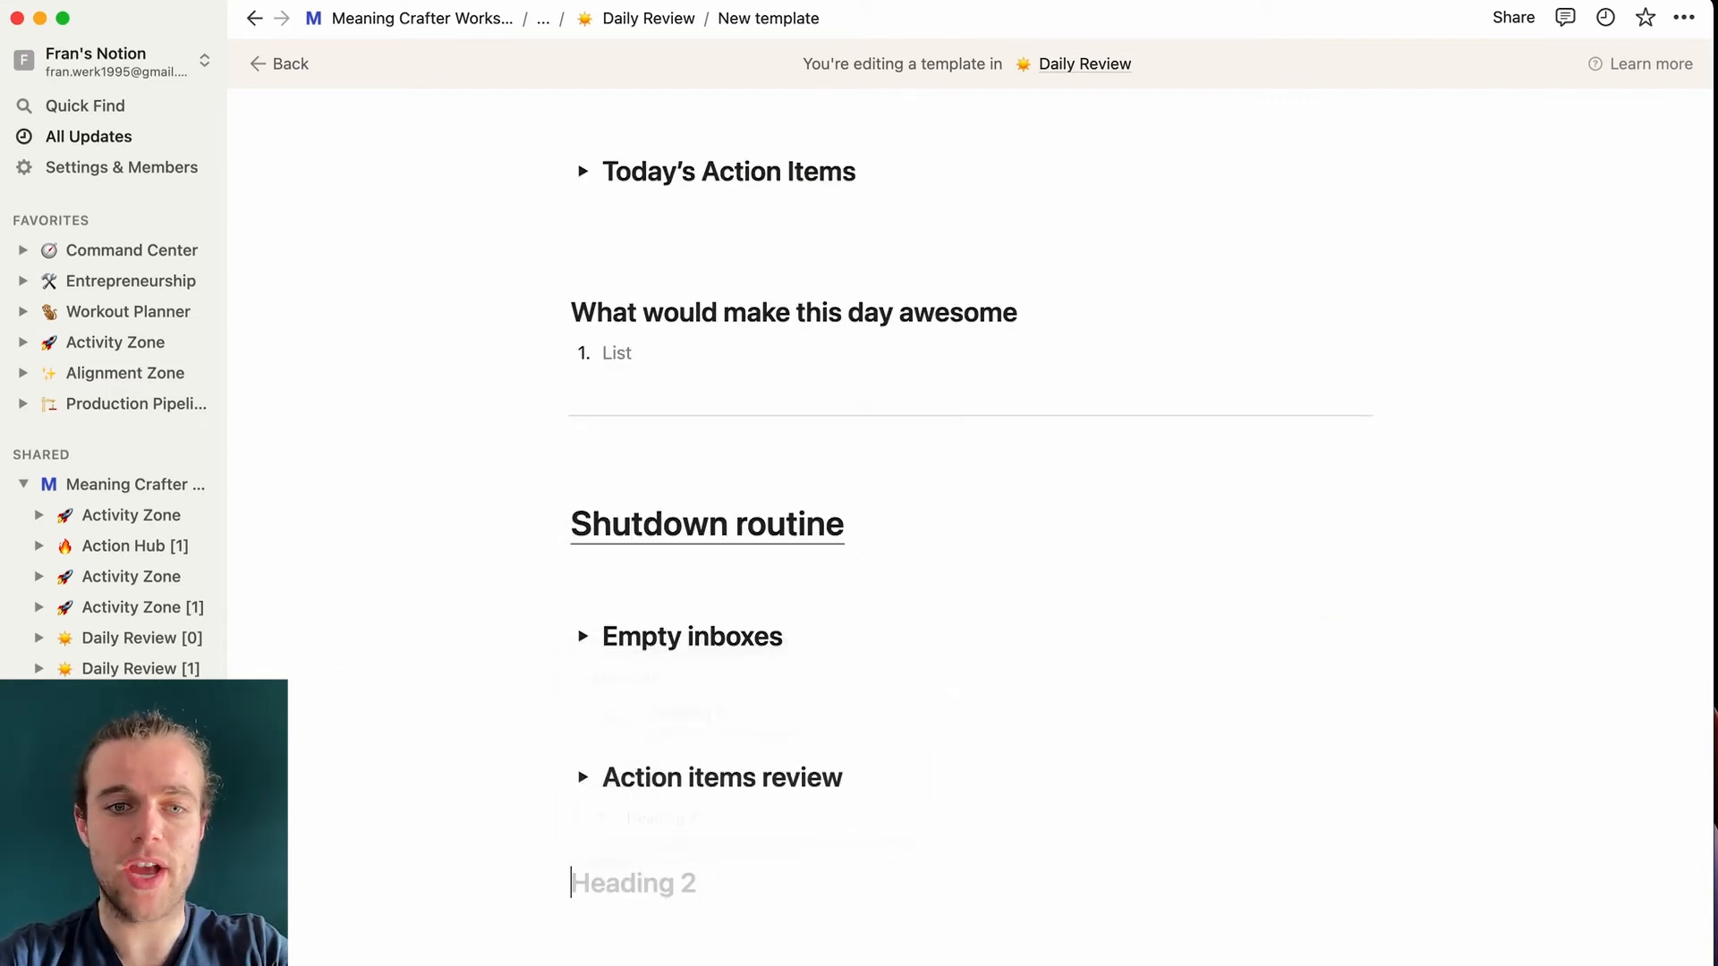
type("Habit tracker")
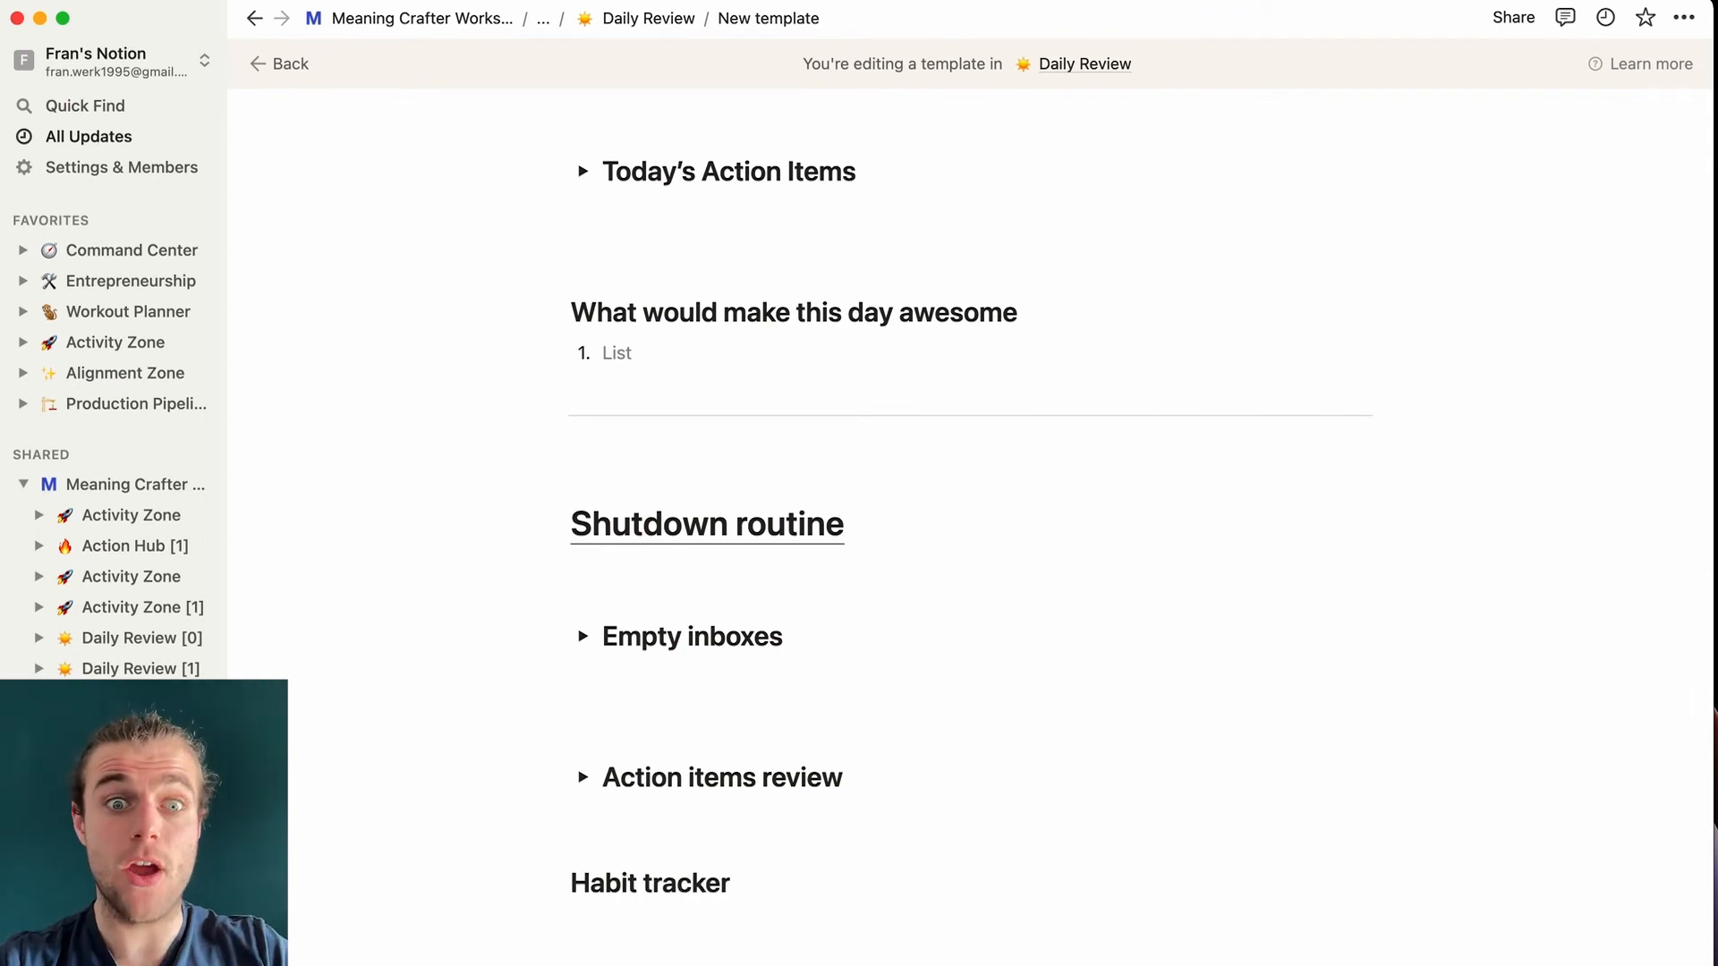
scroll(626, 817, "down", 2)
- Add a 'Filled in habit tracker' to-do under Habit tracker, tidying the empty lines around it
left_click(592, 736)
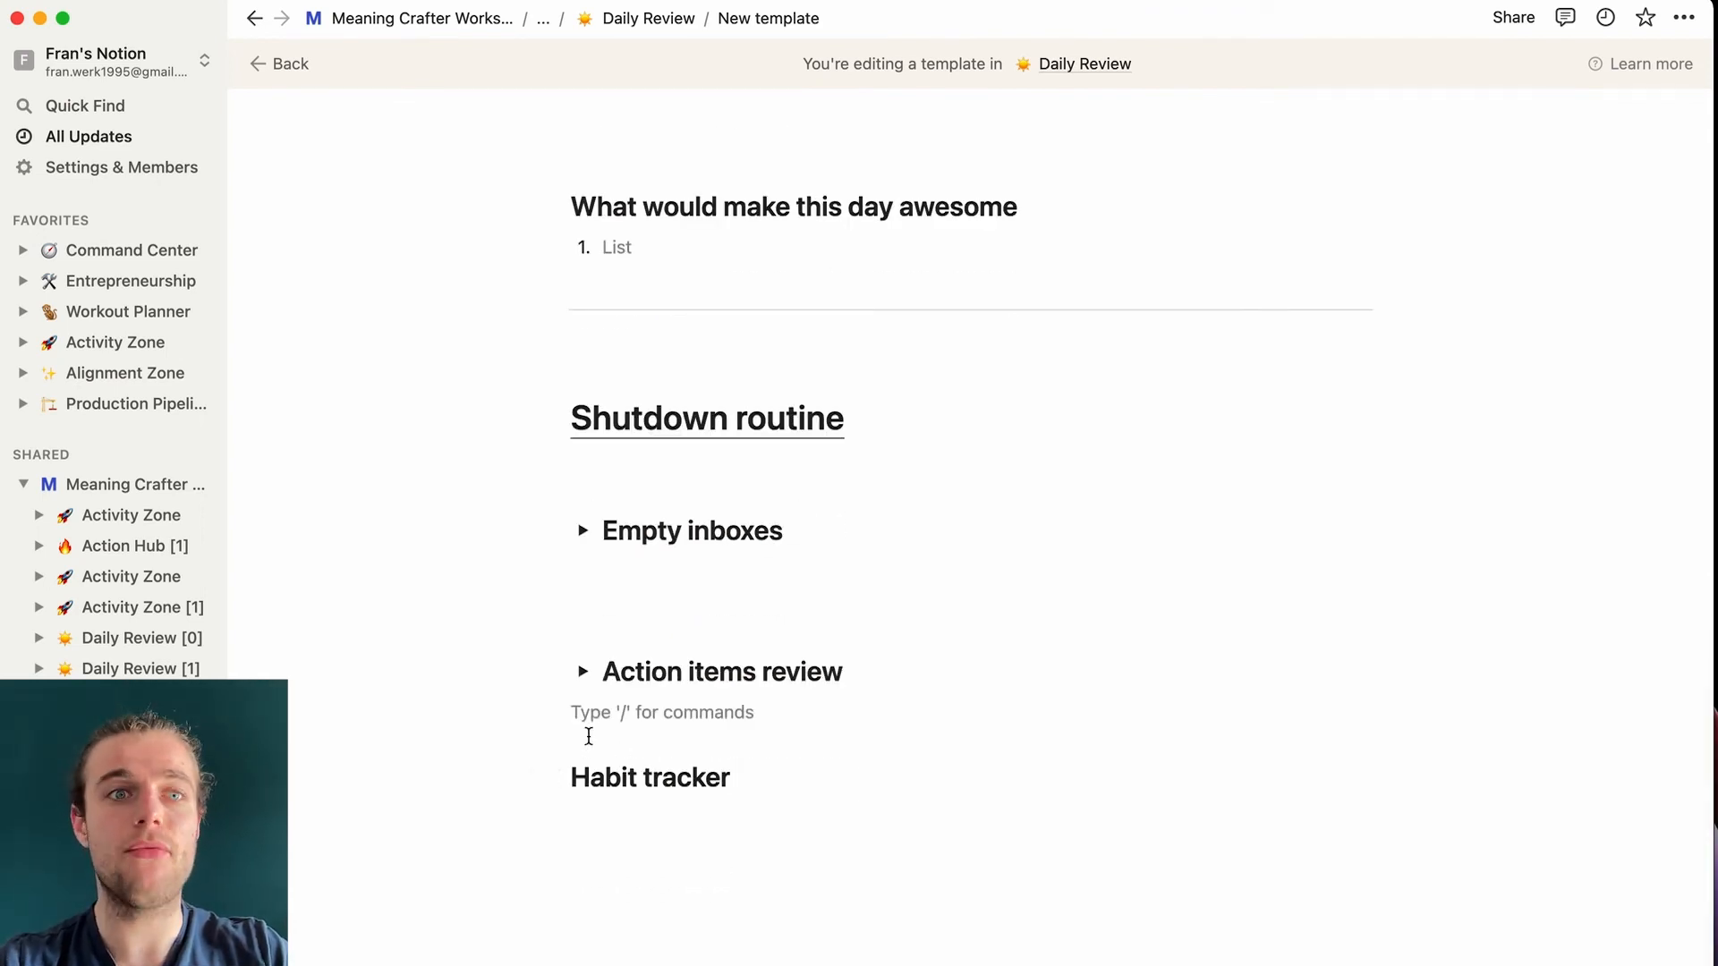
left_click(741, 776)
key("Return")
type("/todo")
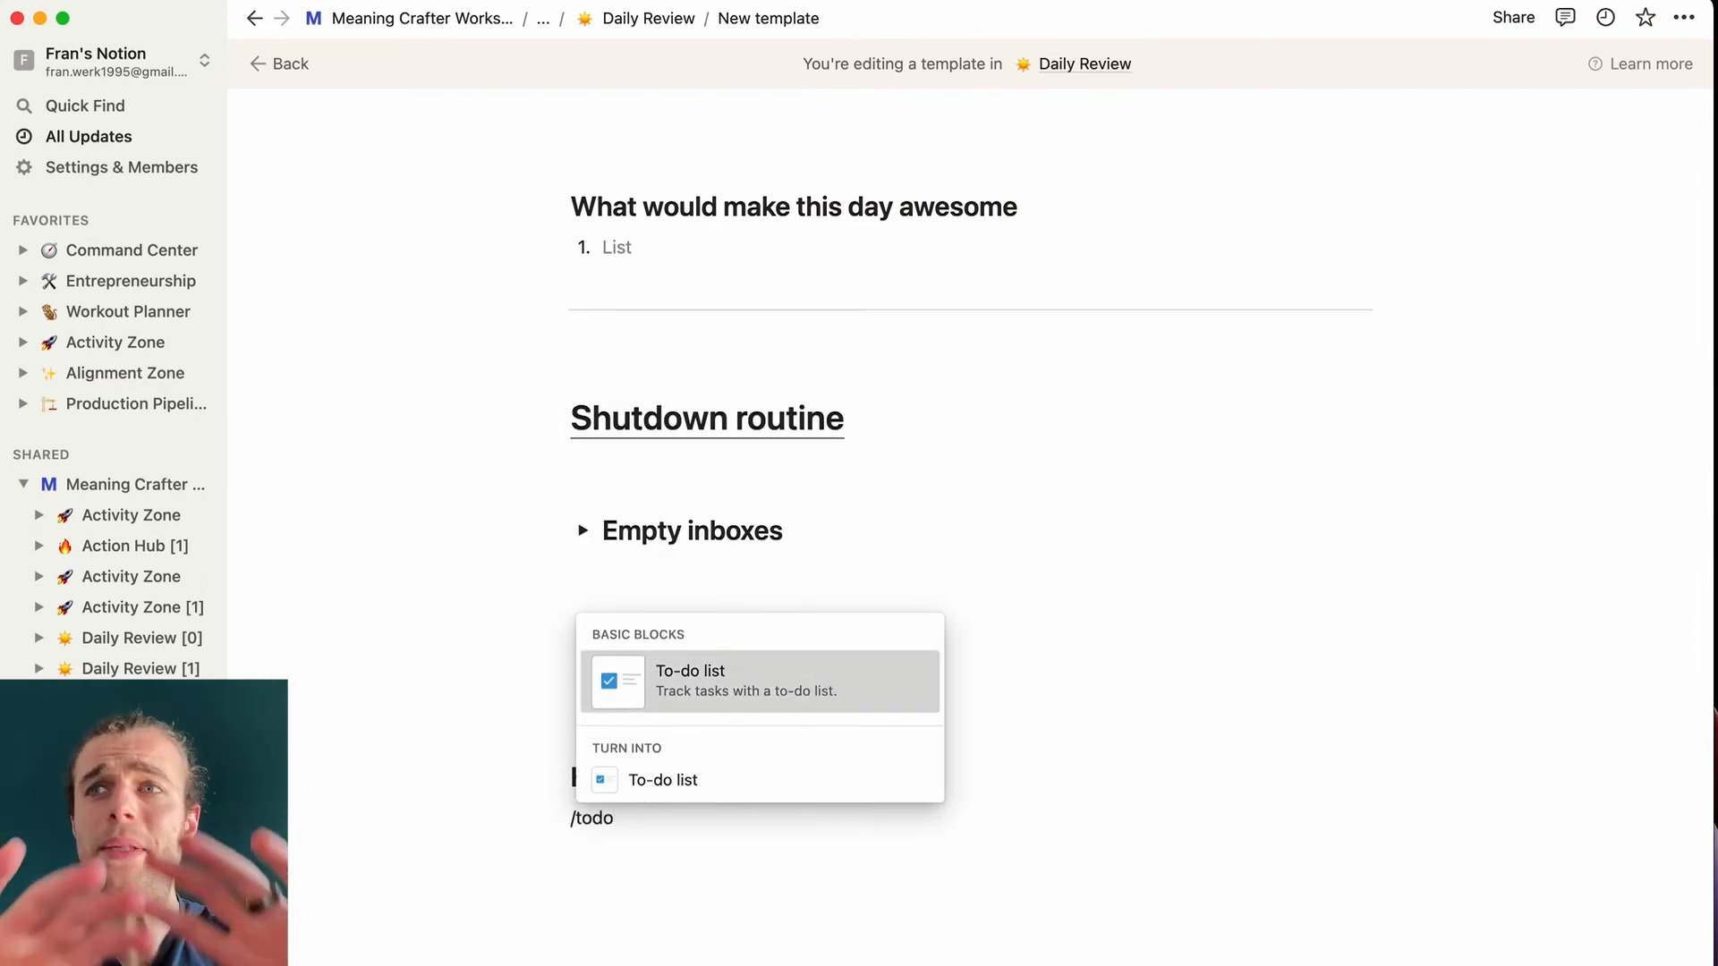
left_click(801, 687)
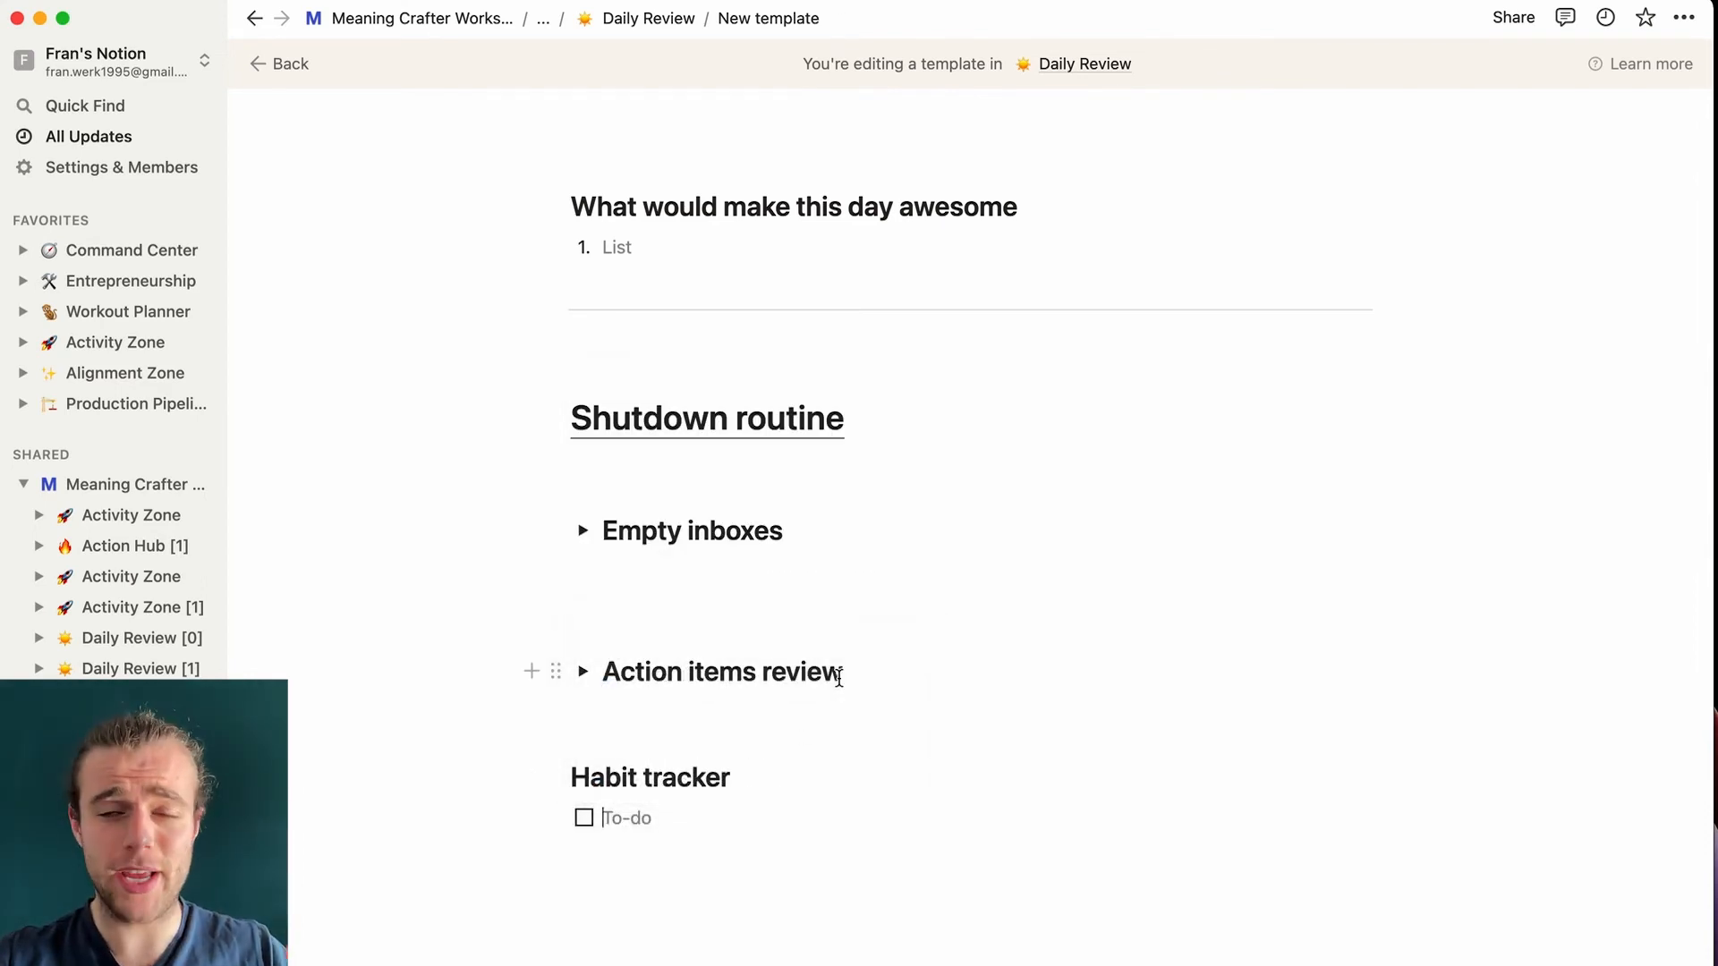
type("F")
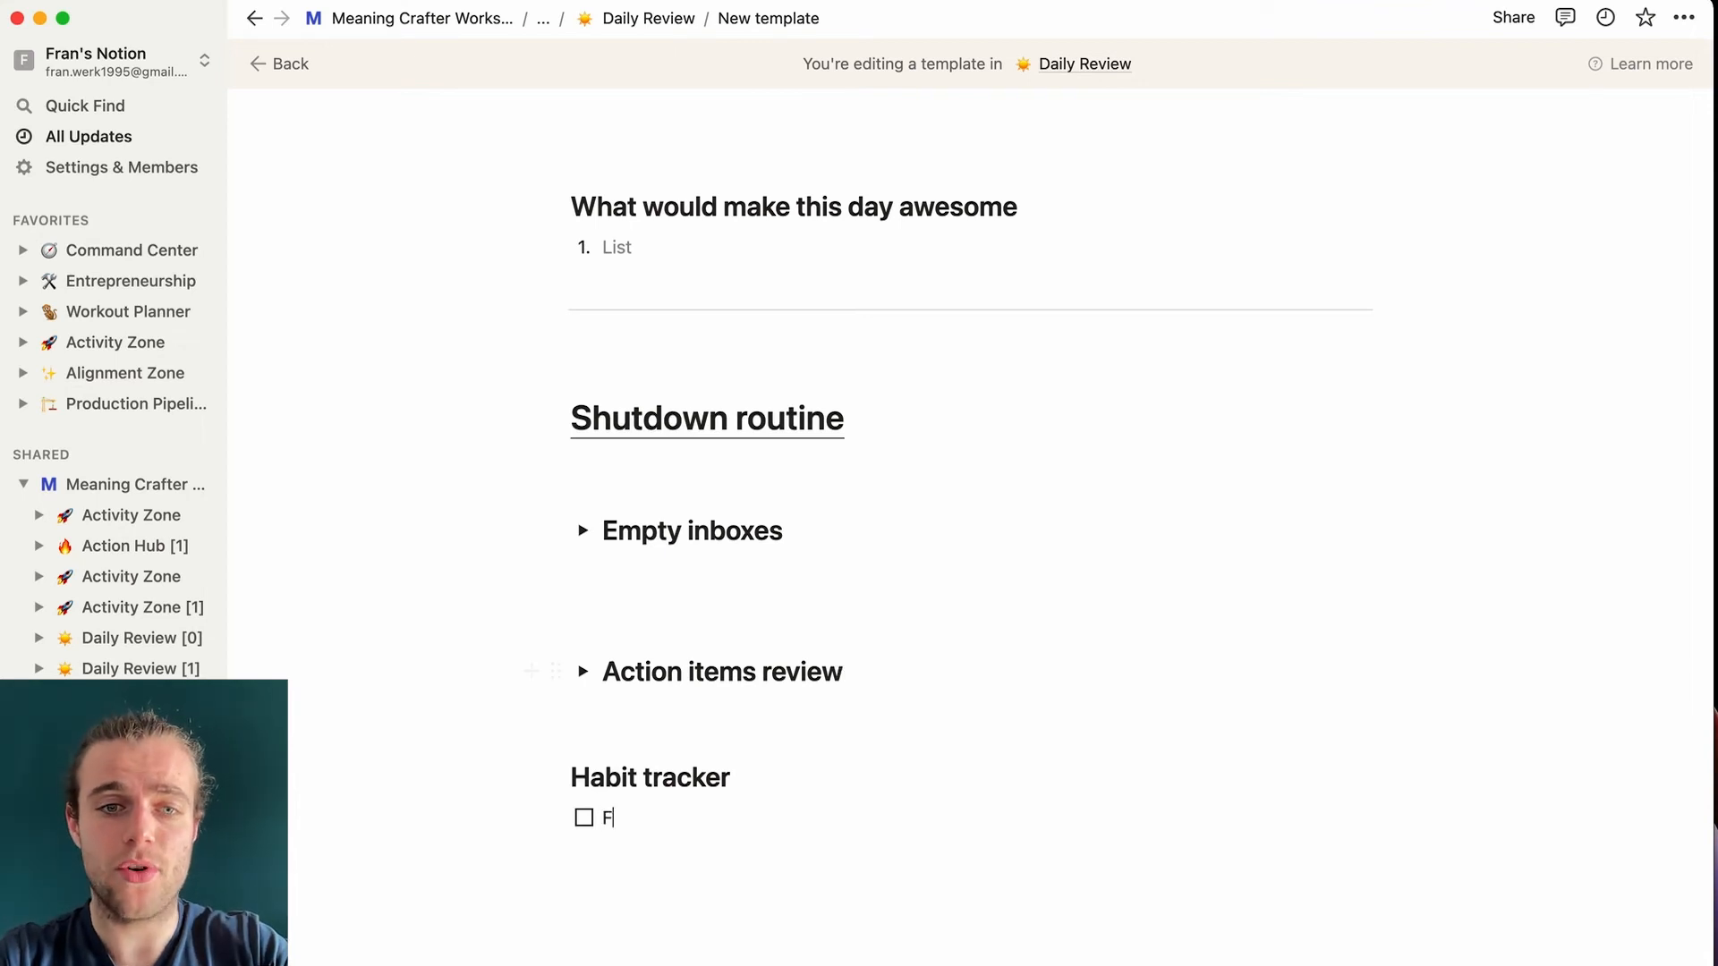
type("illed in habit tracker")
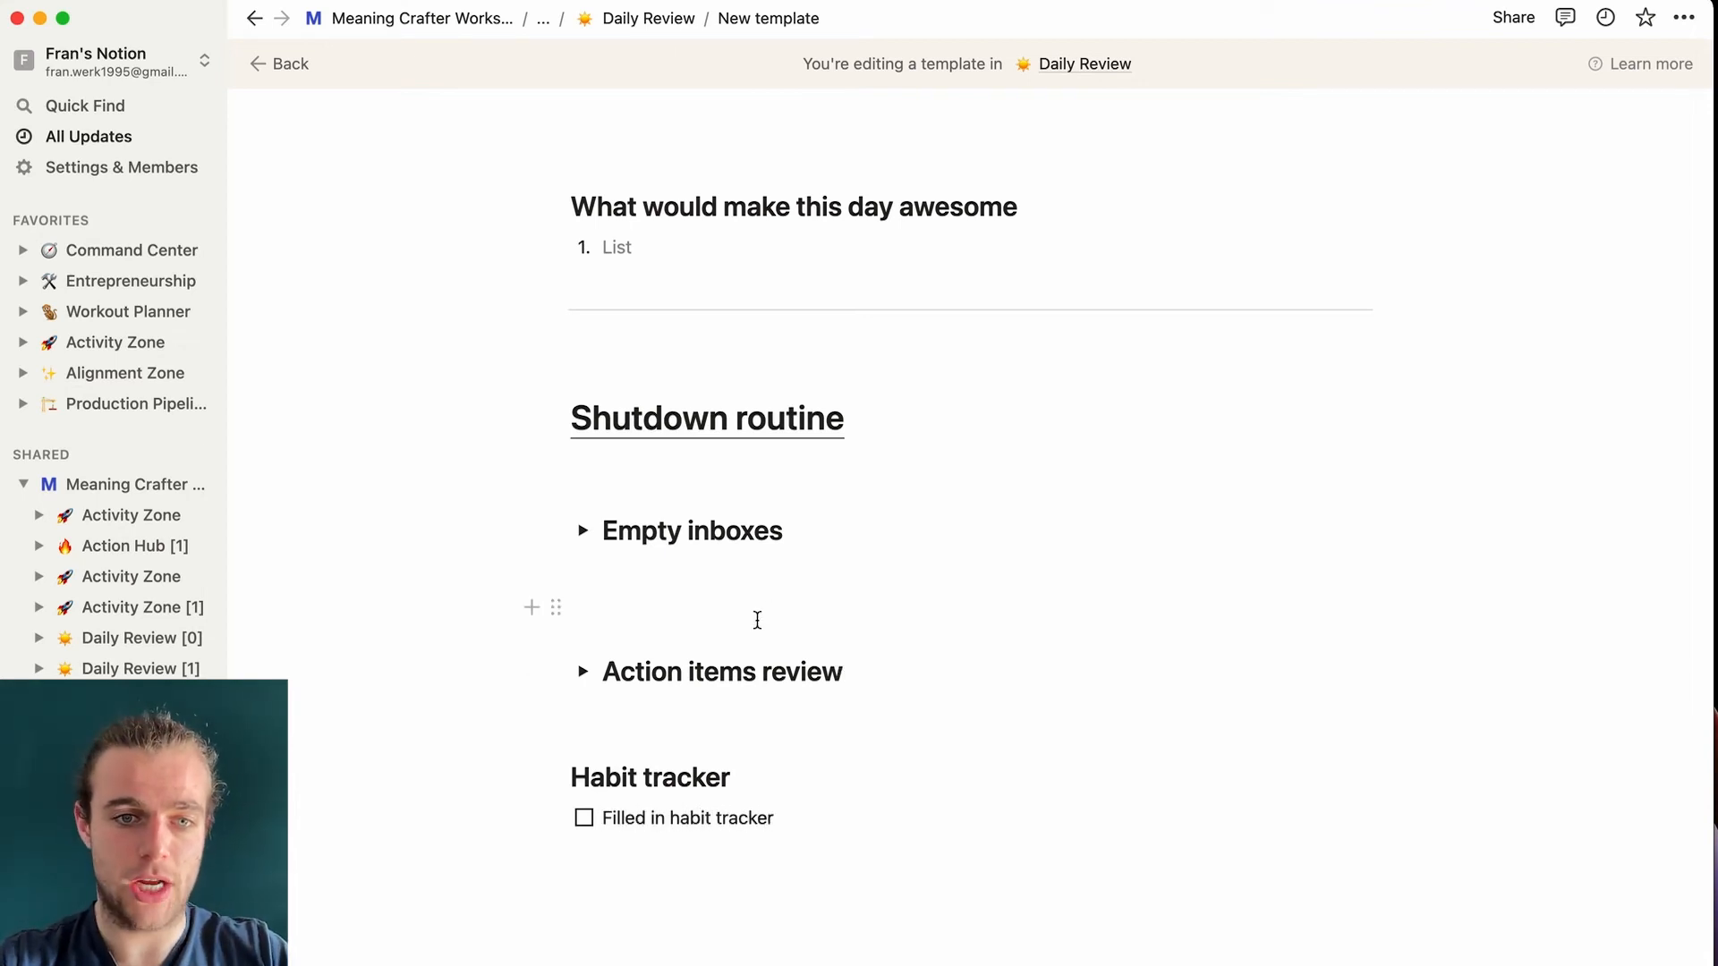
left_click(626, 714)
key("BackSpace")
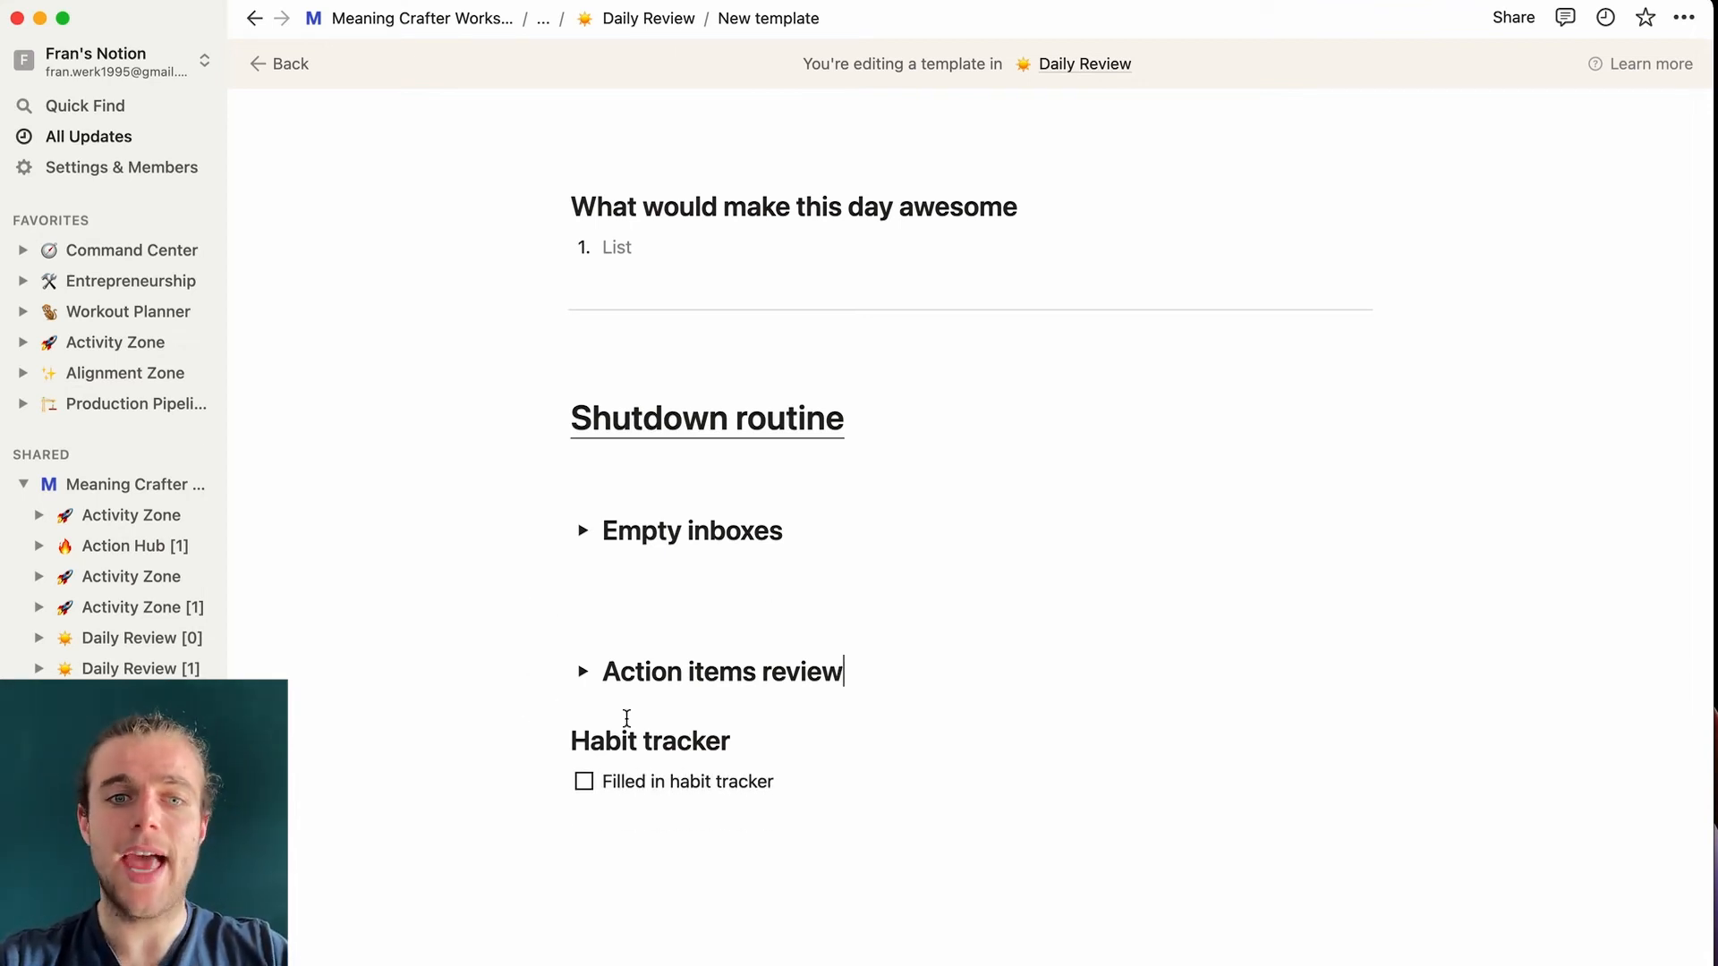
key("Return")
scroll(728, 787, "down", 1)
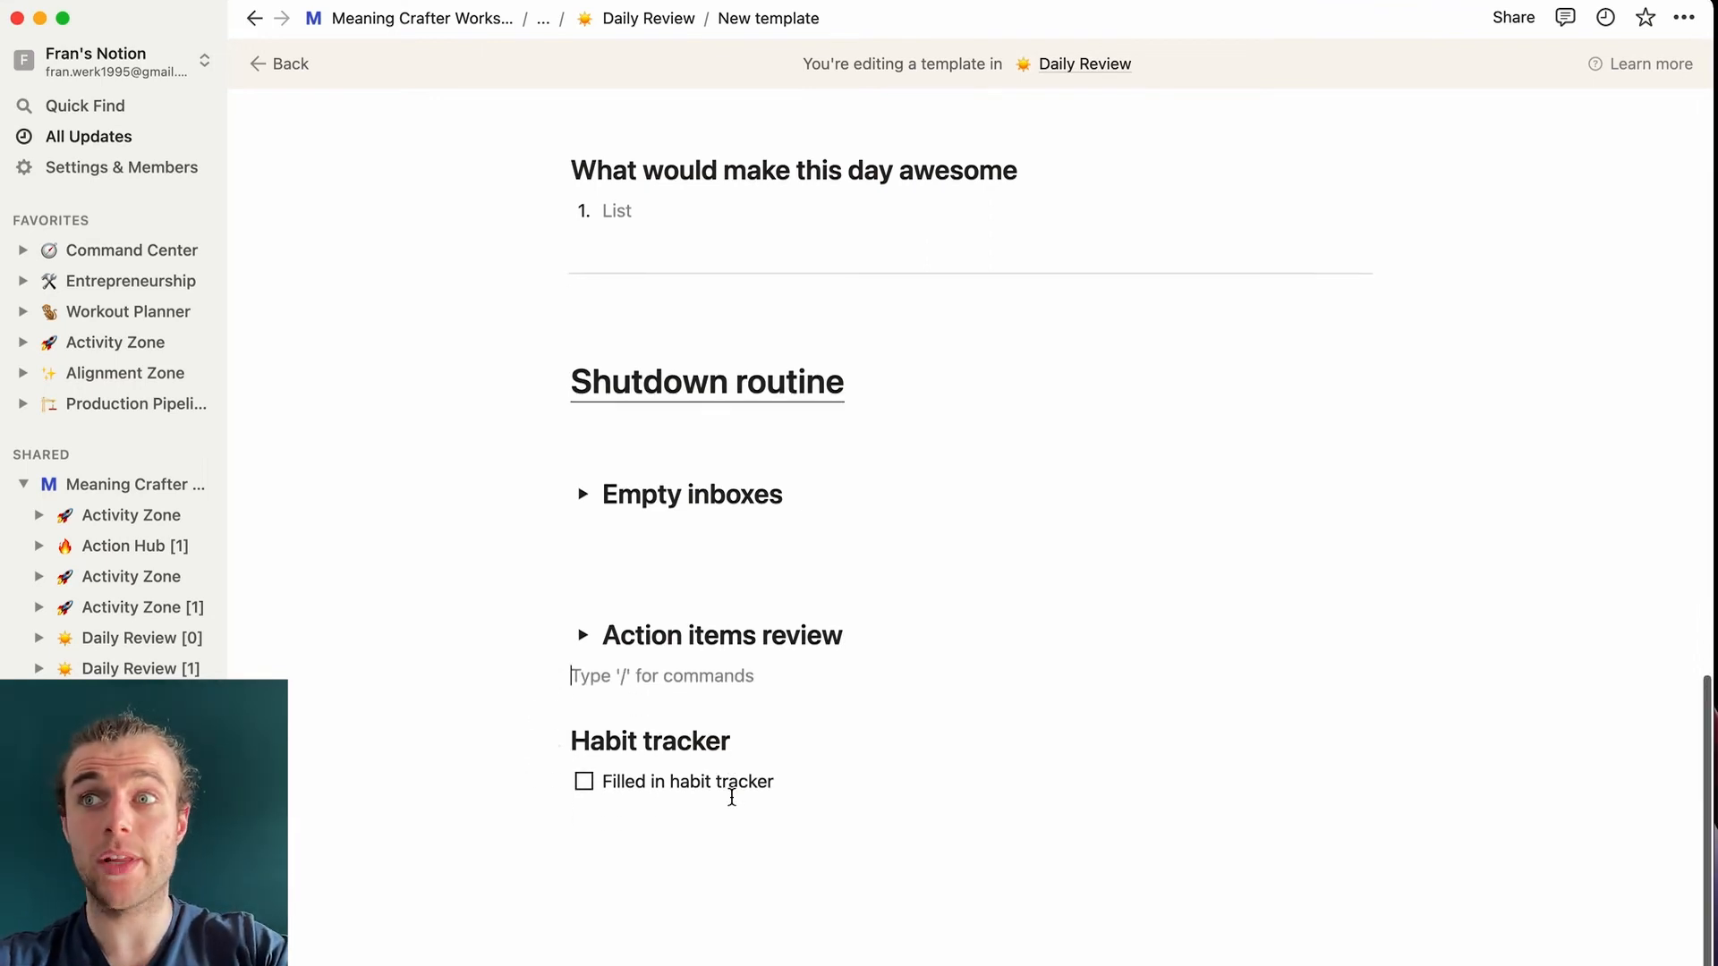
left_click(732, 797)
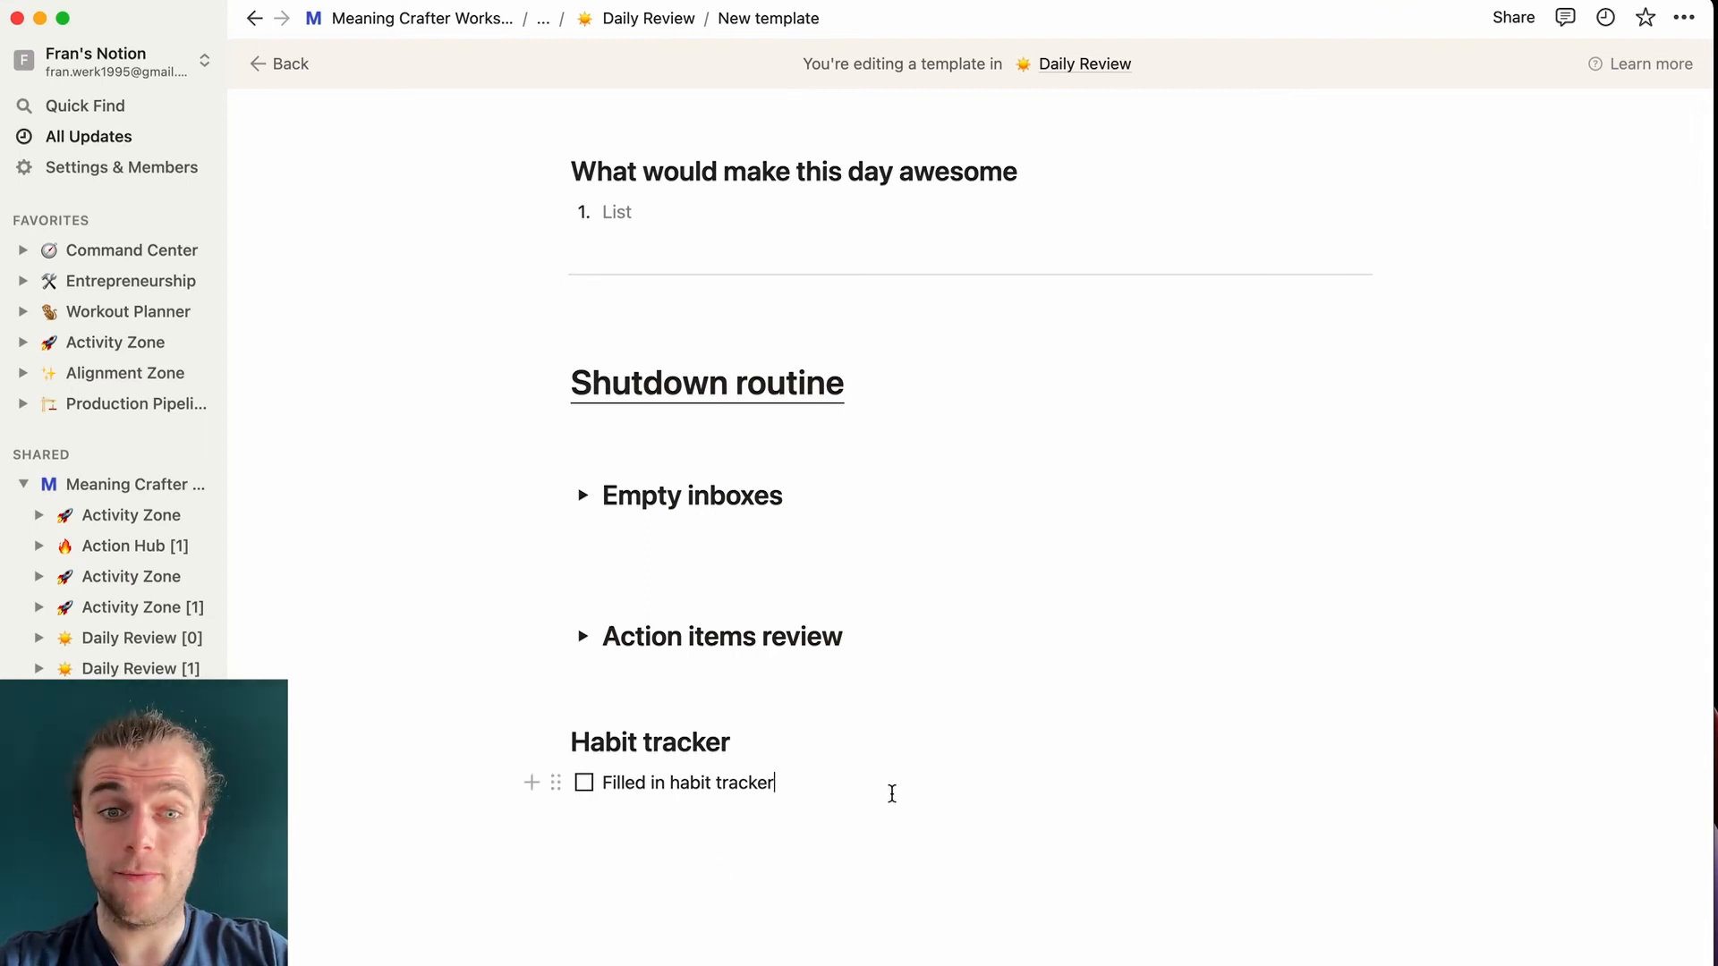
key("Return")
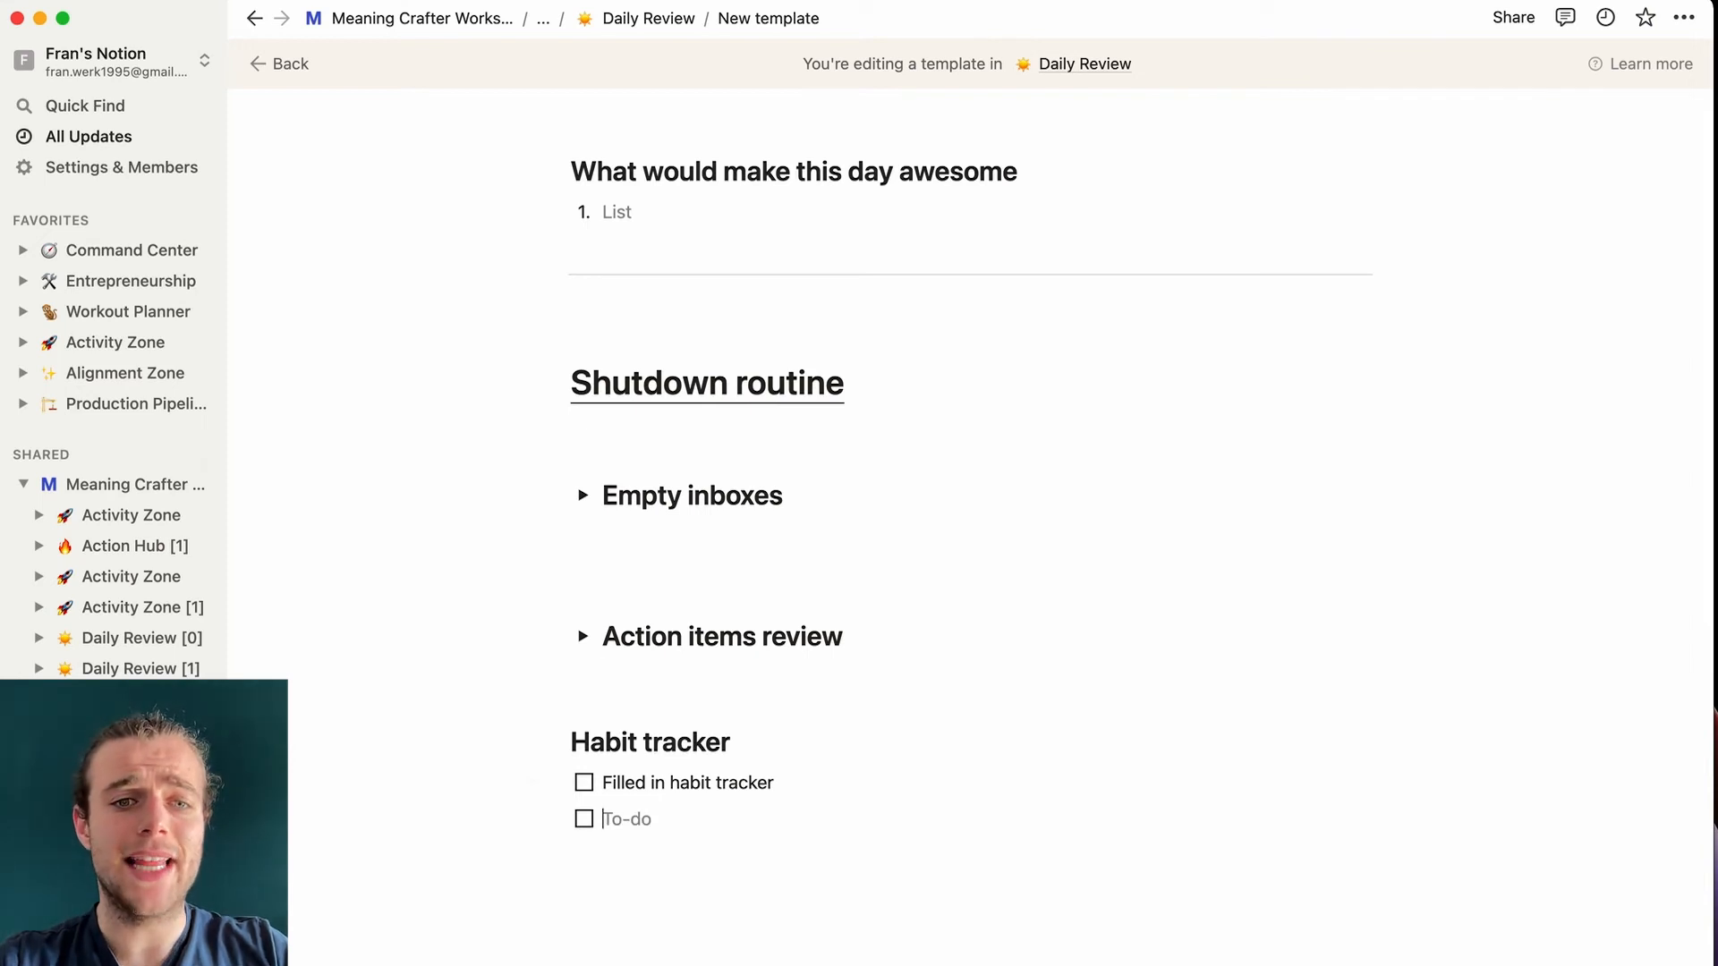
key("Return")
key("Return")
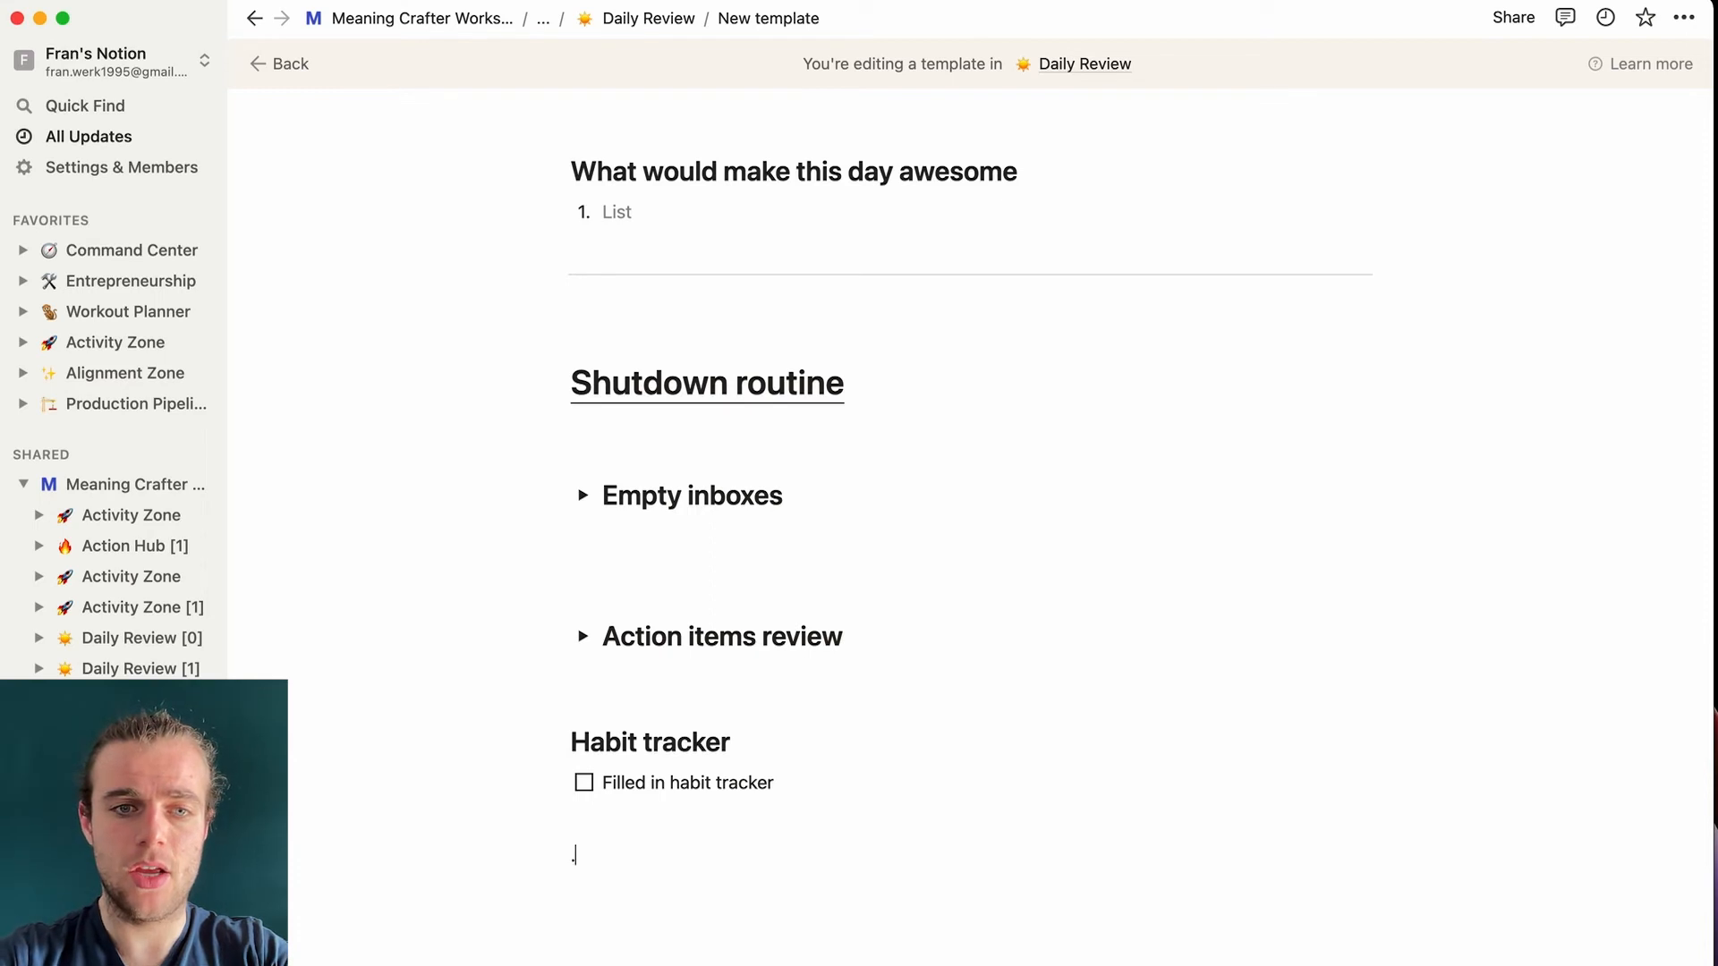
- Add a 'Plan tomorrow' toggle heading 2 below the habit tracker
type("/toggle")
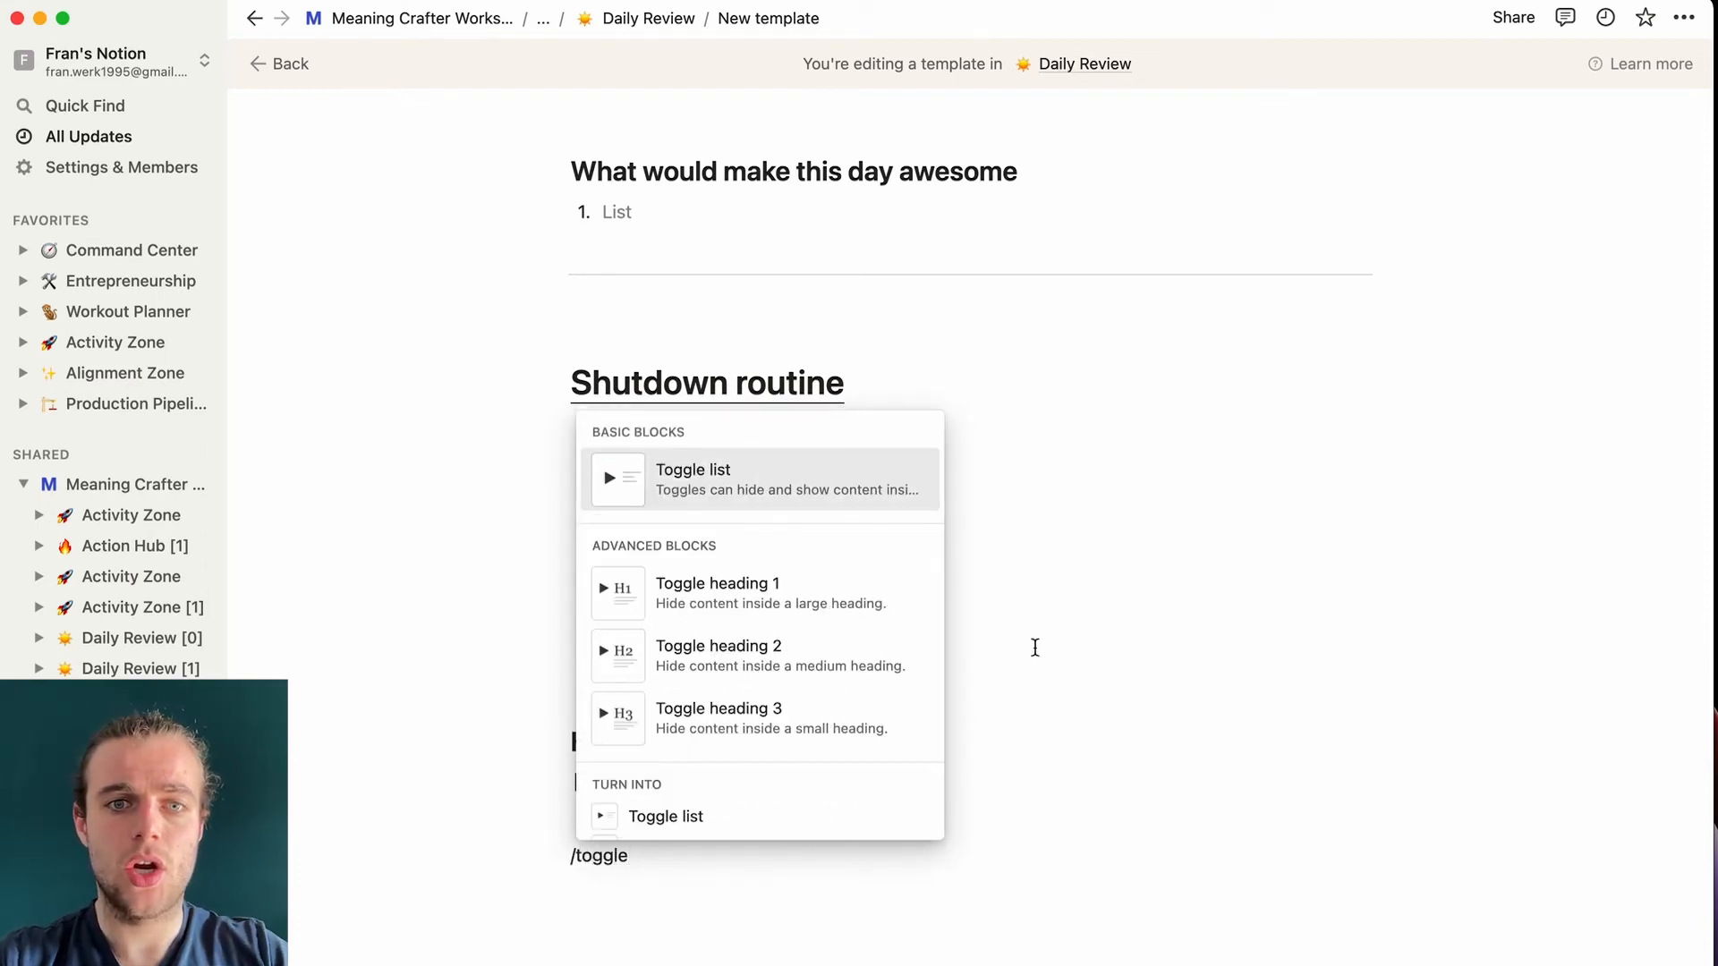
left_click(850, 661)
type("PLa")
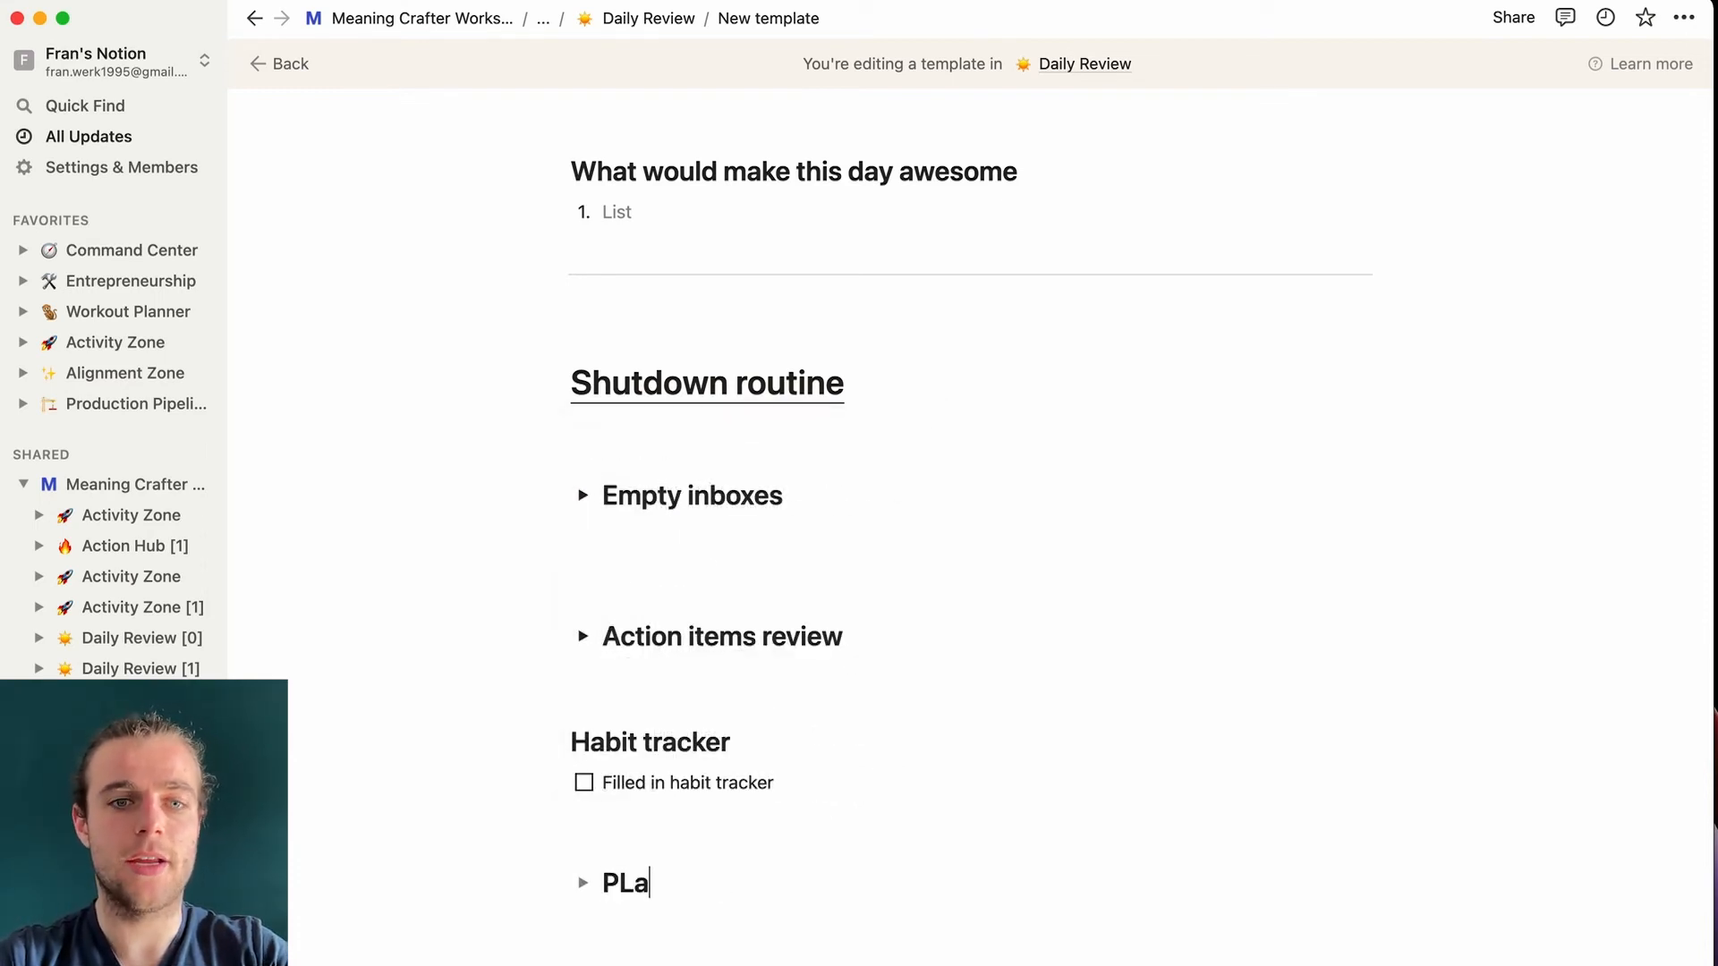
key("BackSpace")
key("BackSpace")
type("lan tomorrow")
key("Return")
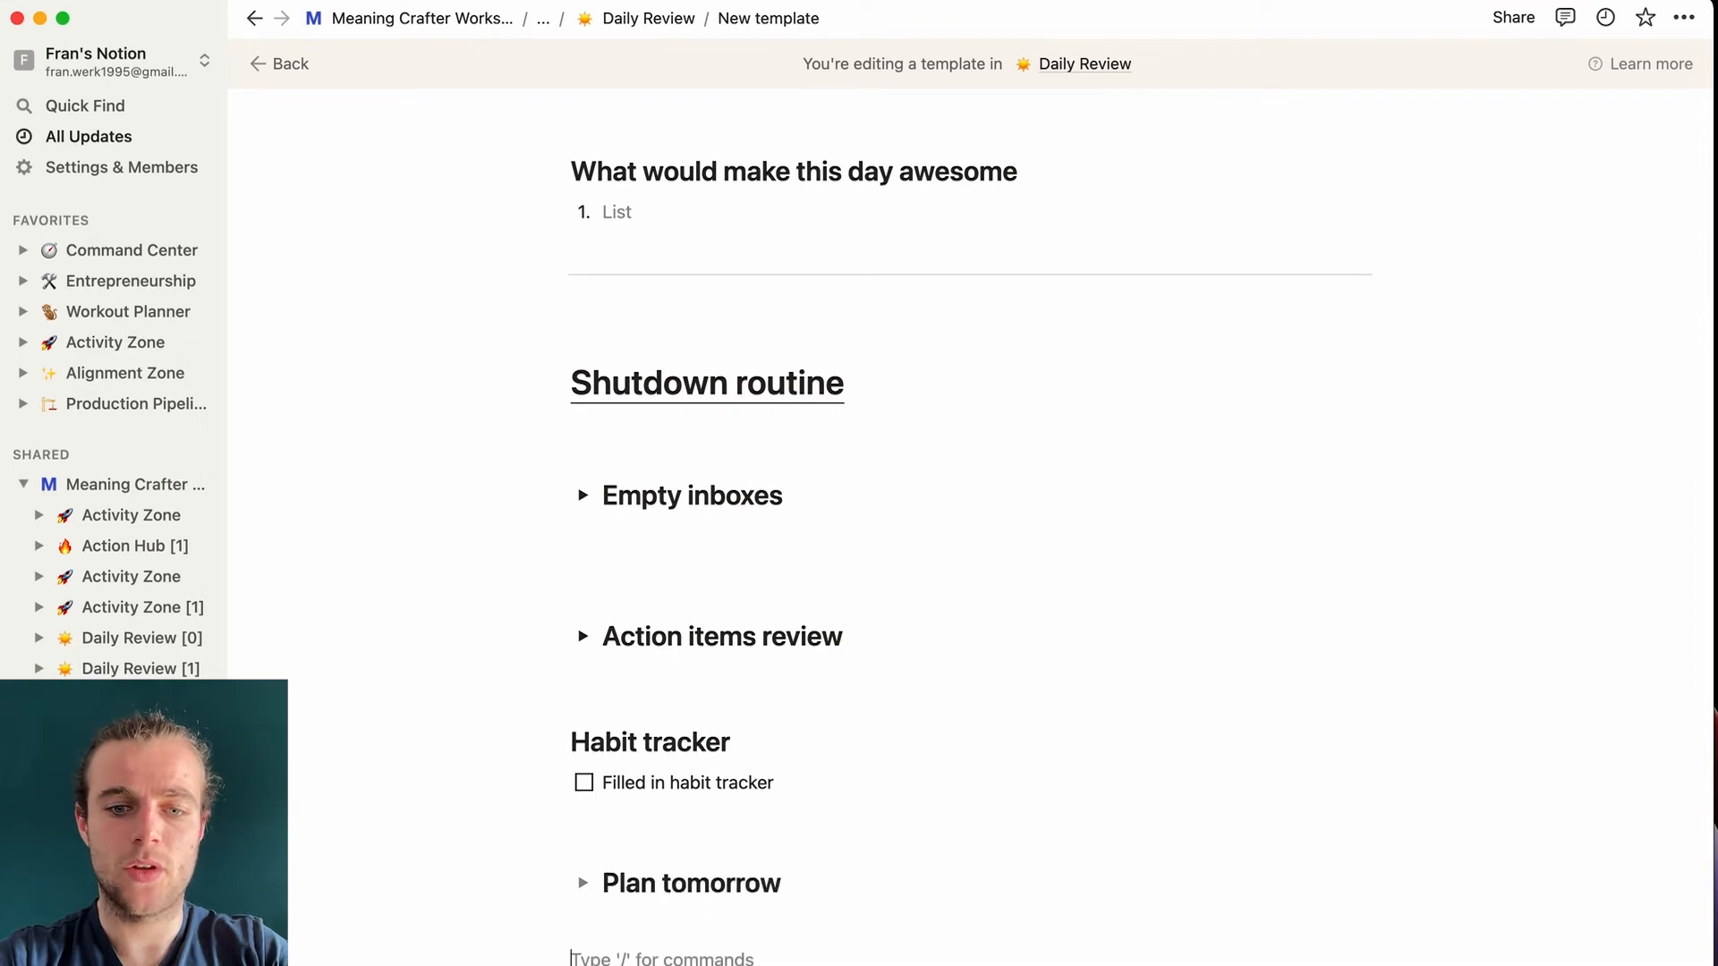
- Add two empty H2 heading blocks and a blank line below Plan tomorrow
type("/h2")
key("Return")
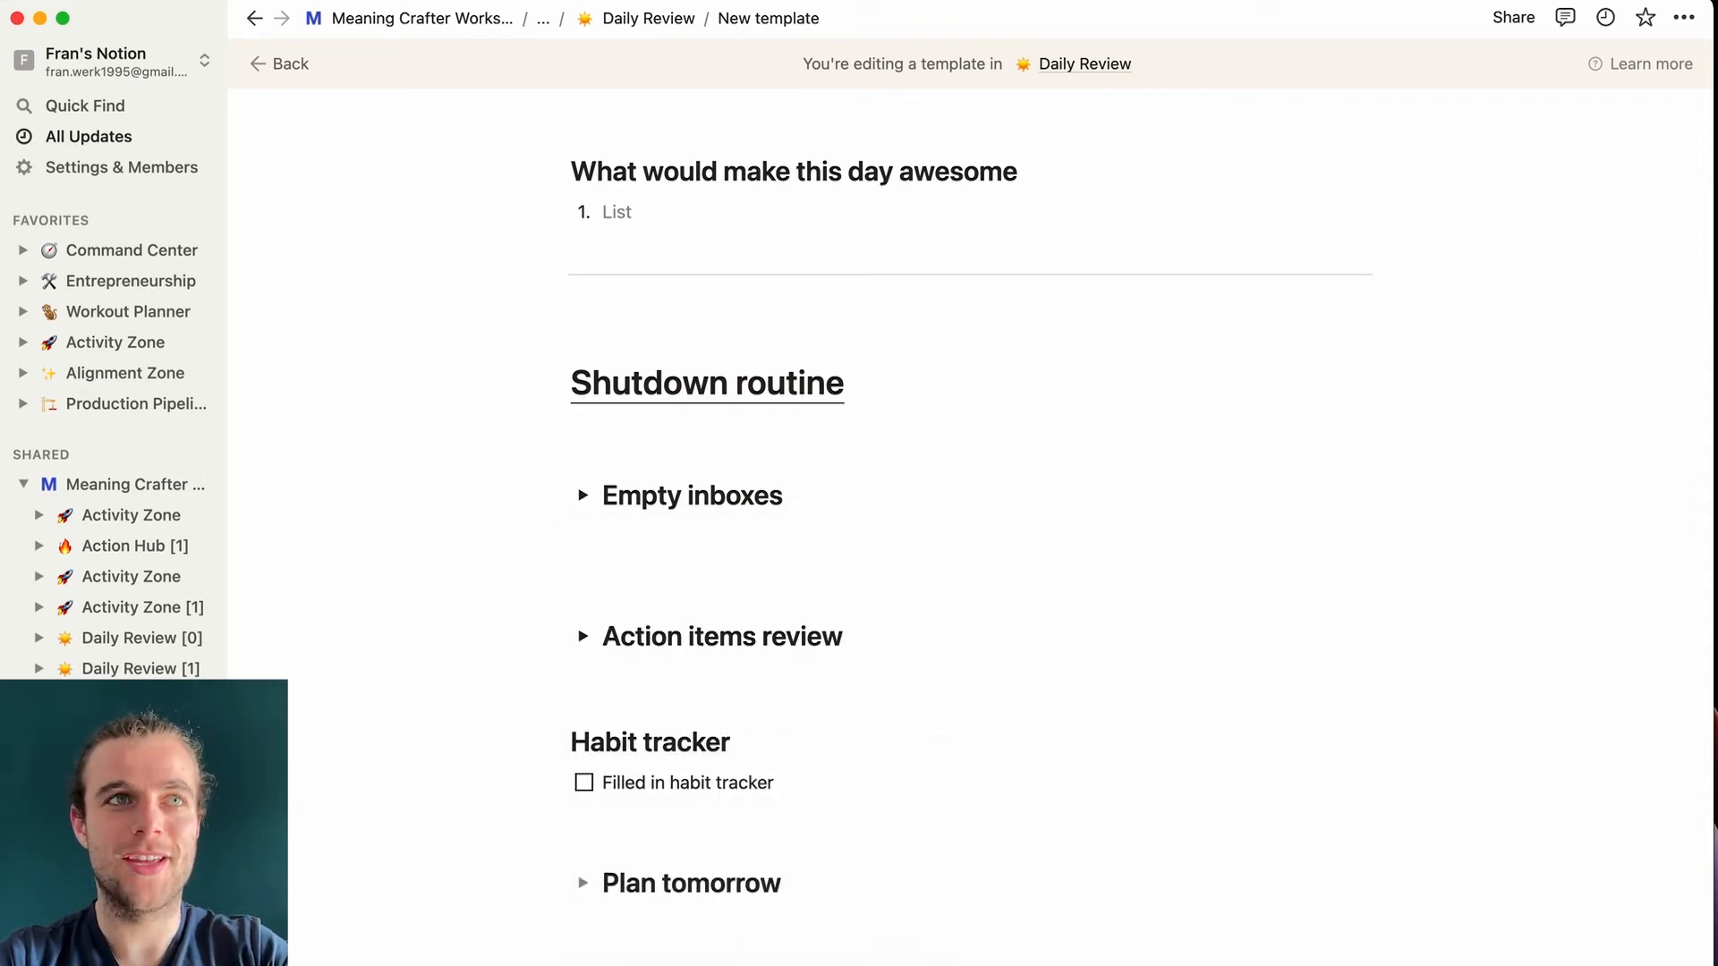
key("Return")
type("/h2")
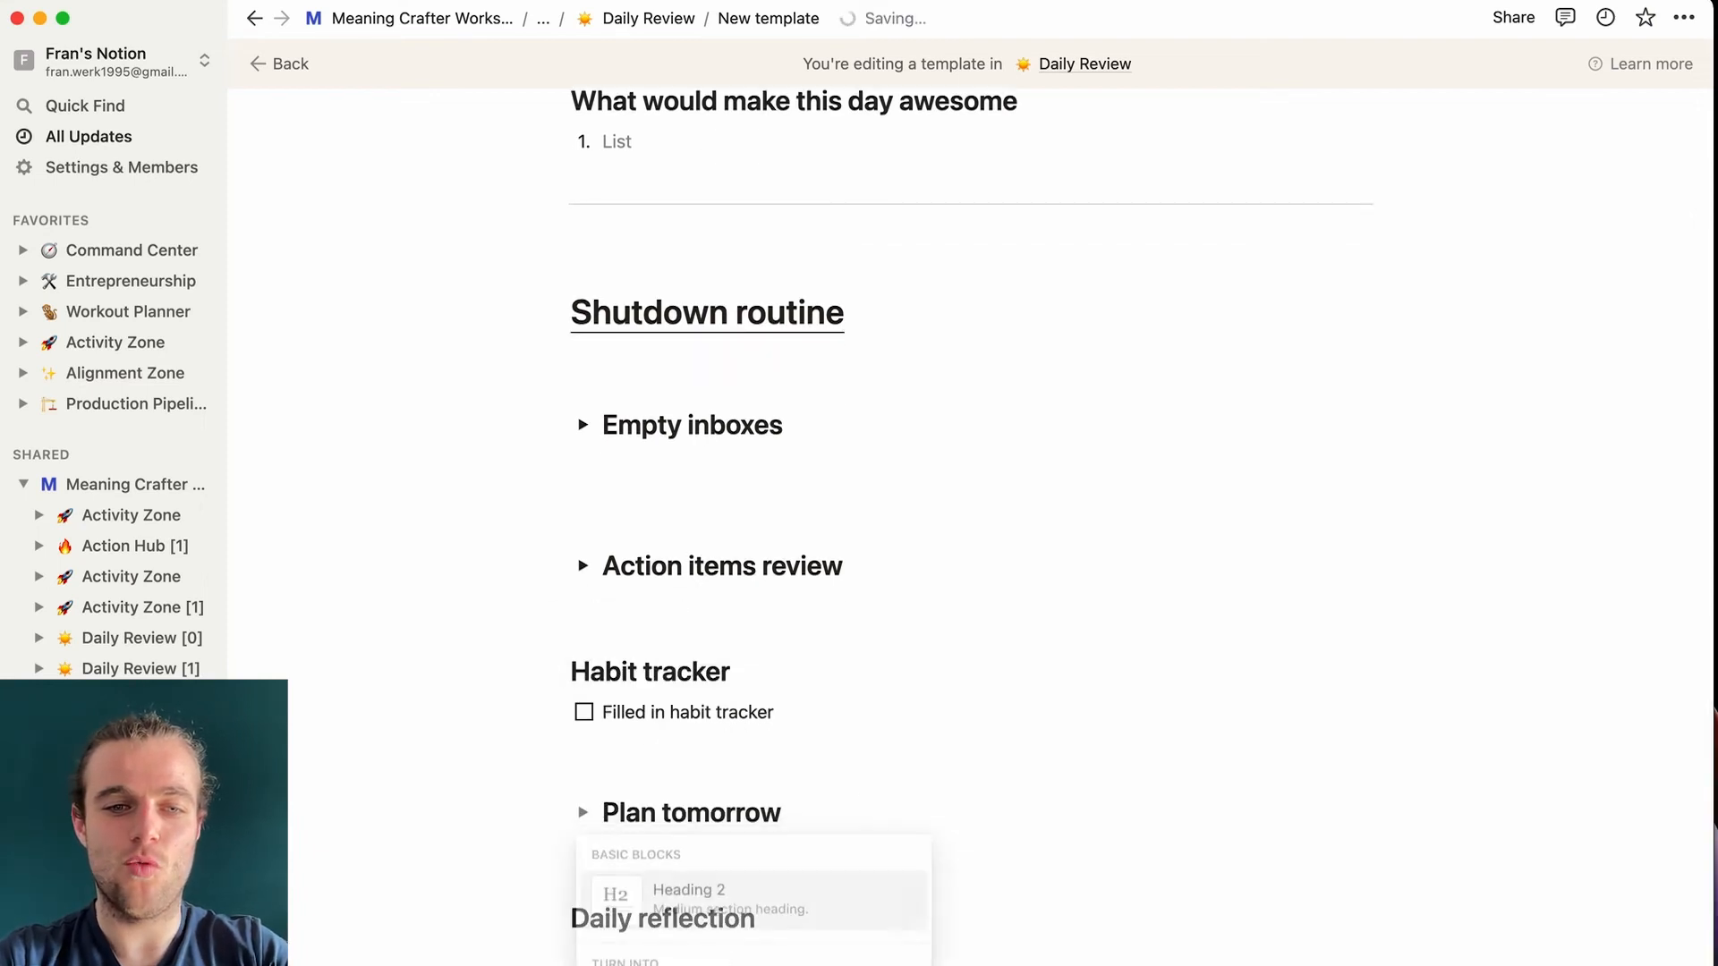
key("Return")
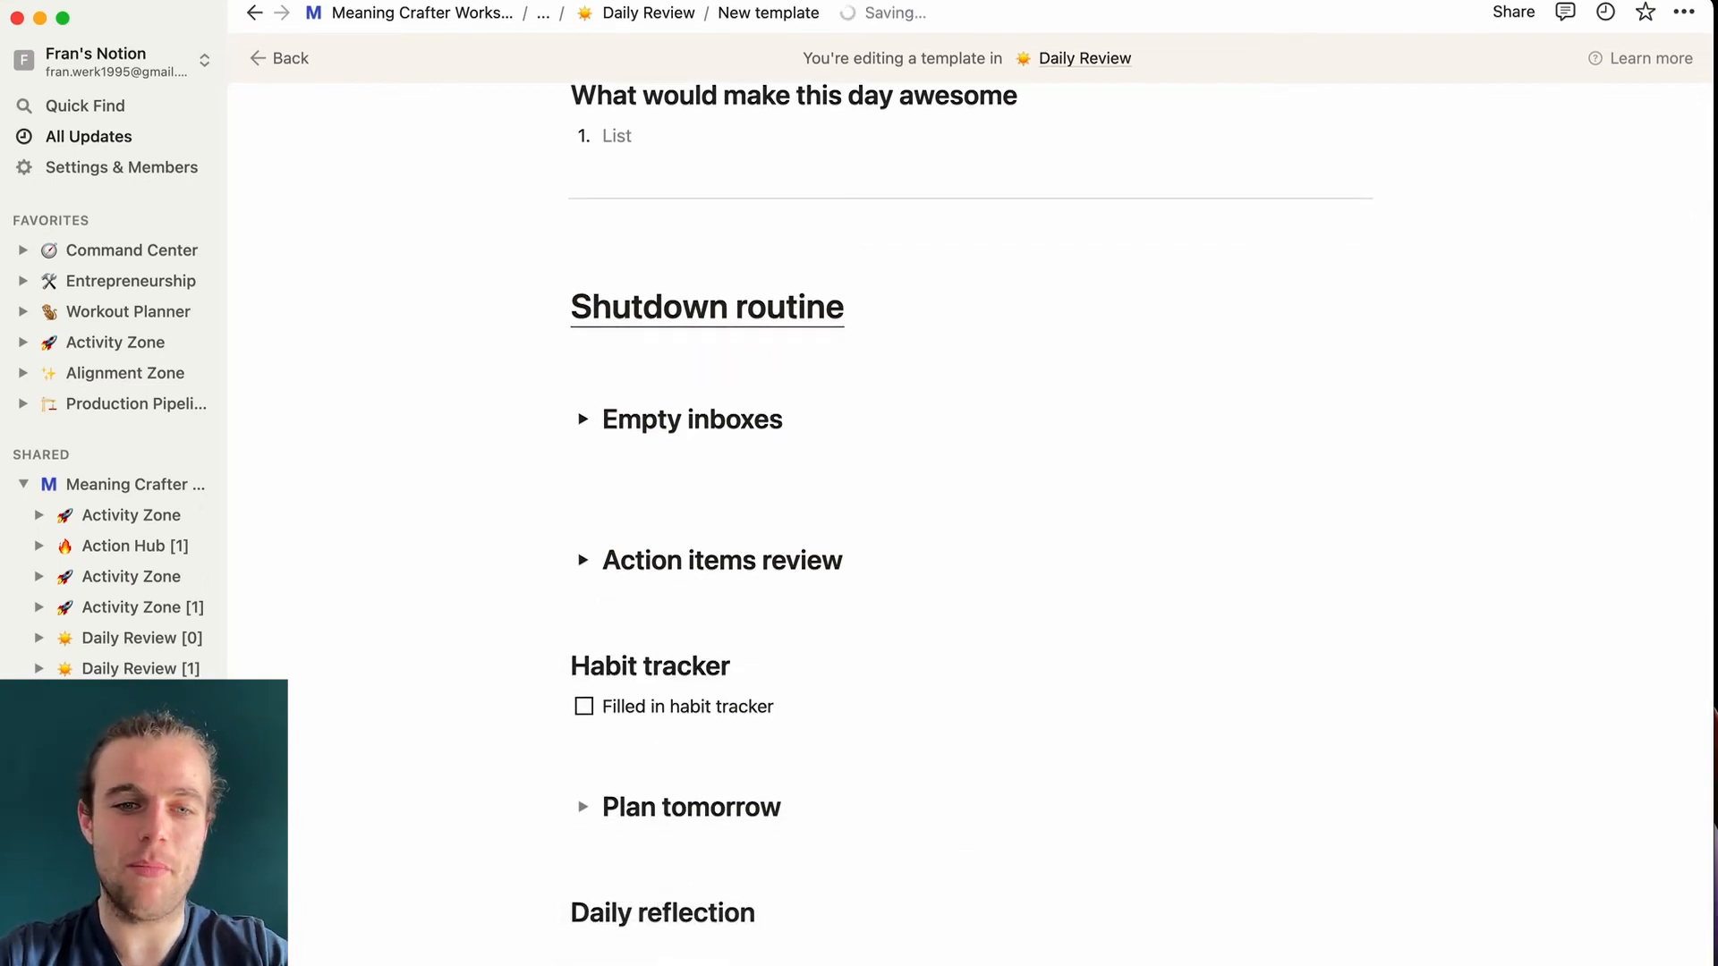
left_click(597, 861)
key("Return")
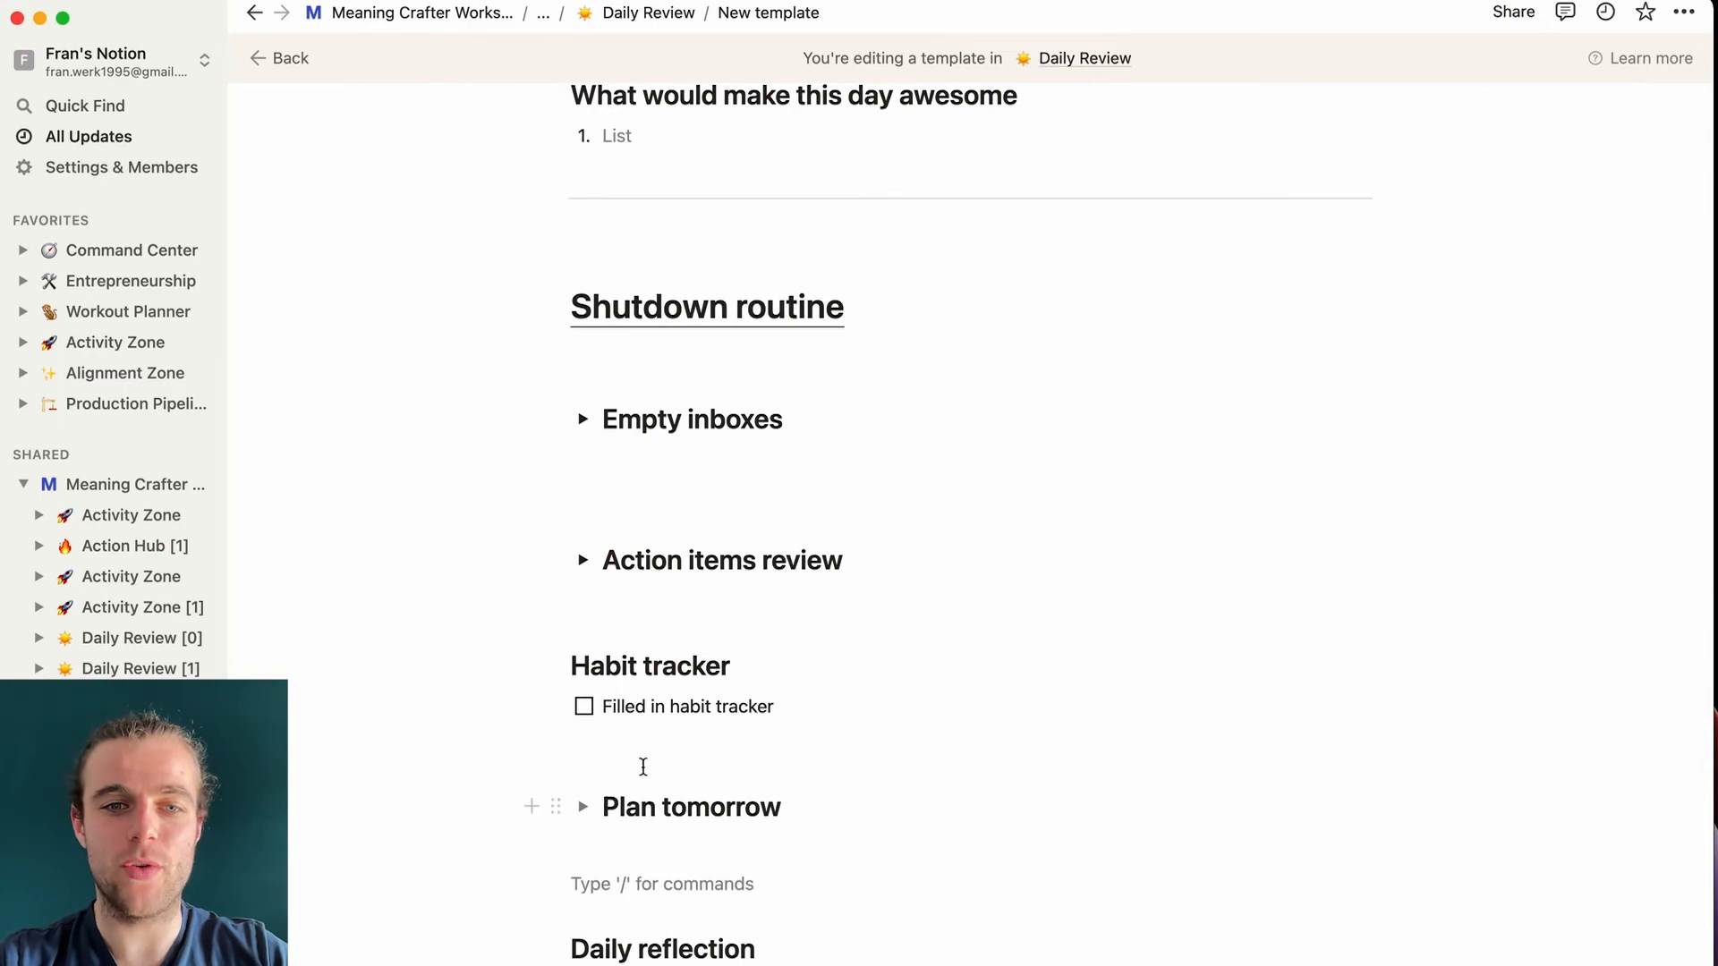
scroll(1049, 730, "down", 3)
scroll(1049, 730, "down", 1)
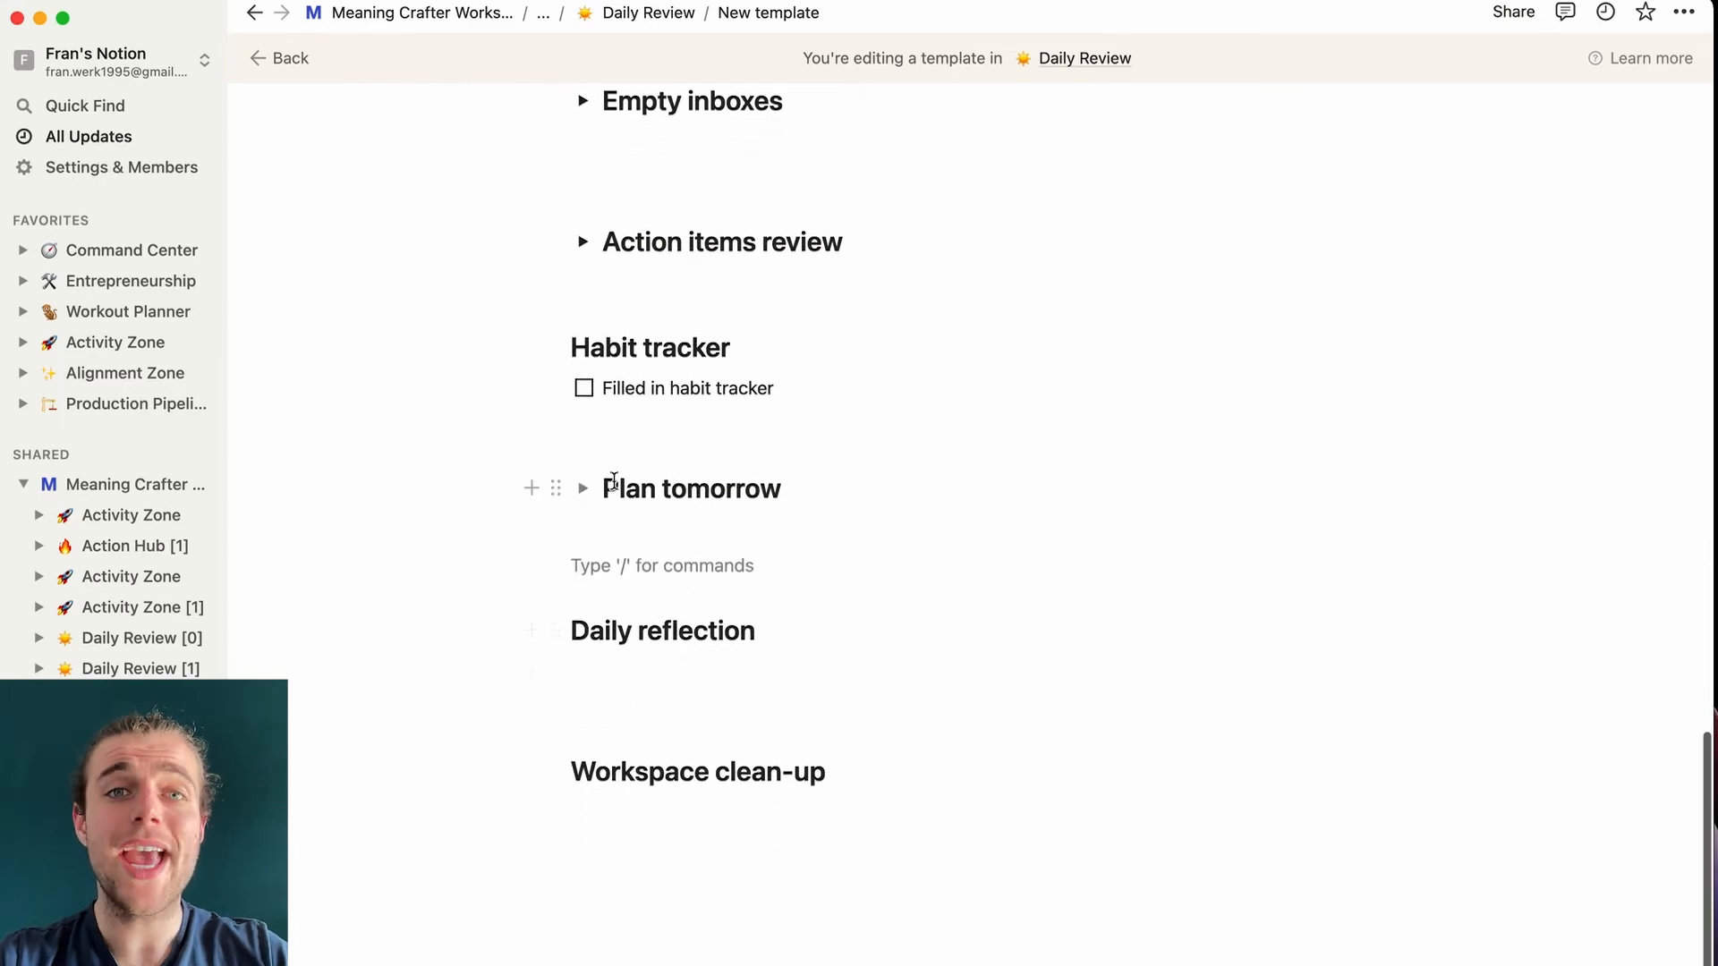
left_click(547, 16)
left_click(525, 52)
scroll(622, 823, "down", 5)
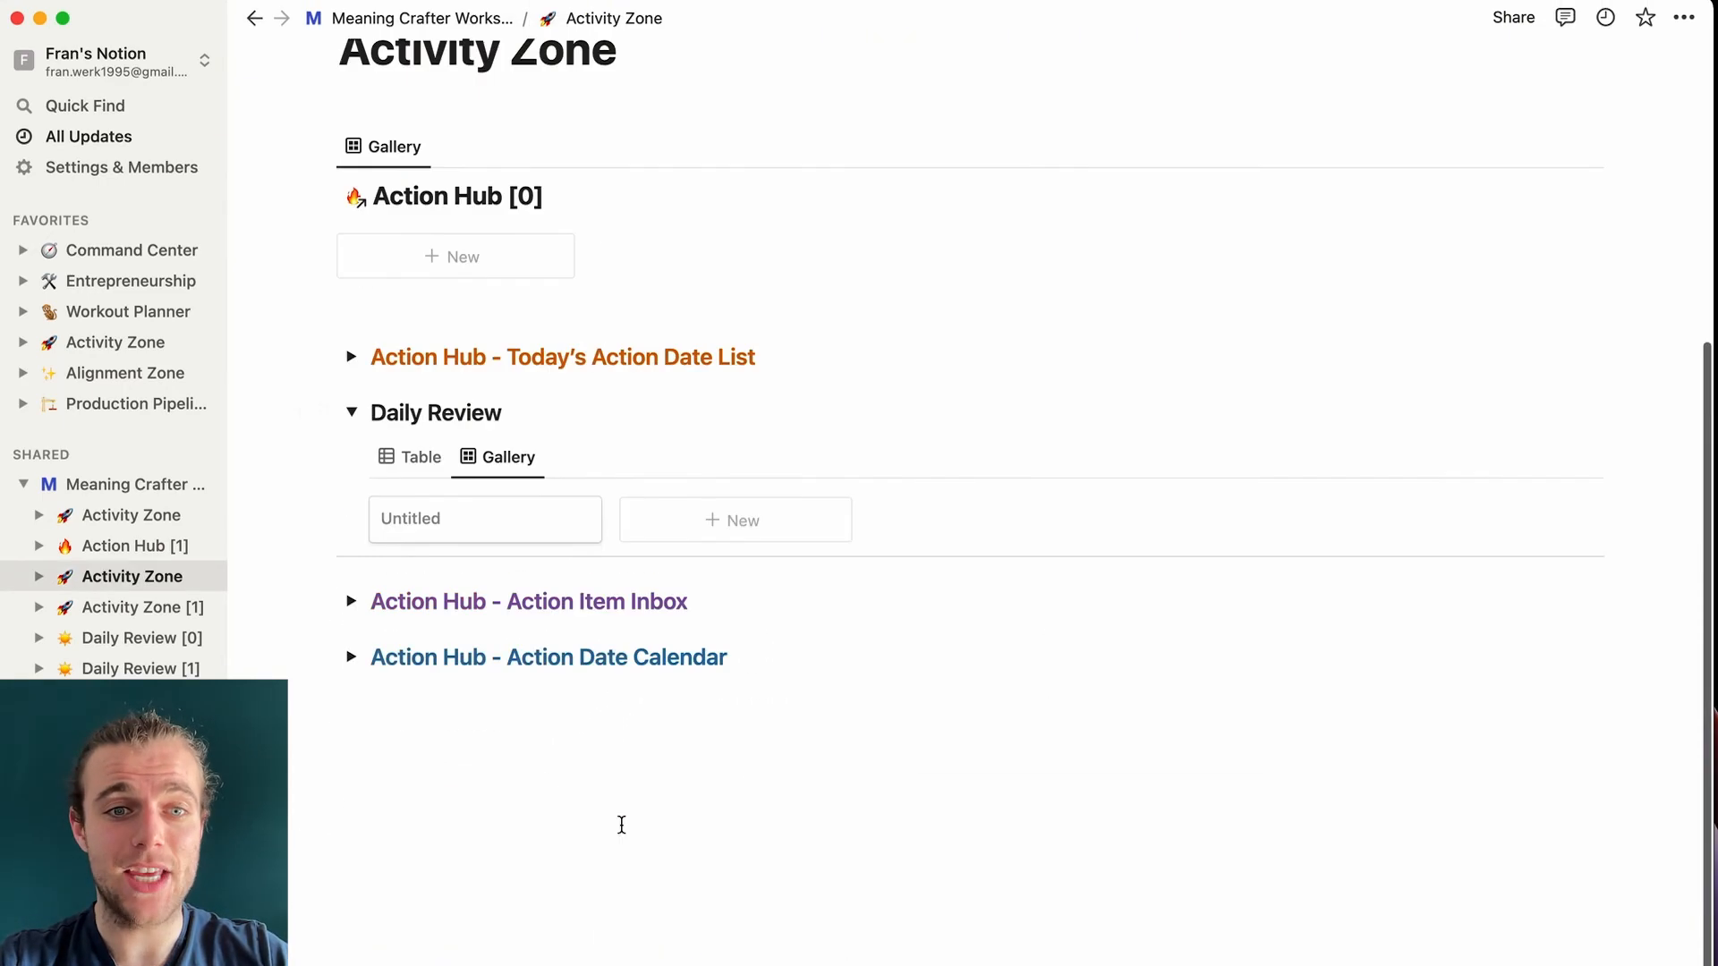
left_click(350, 657)
scroll(721, 916, "down", 7)
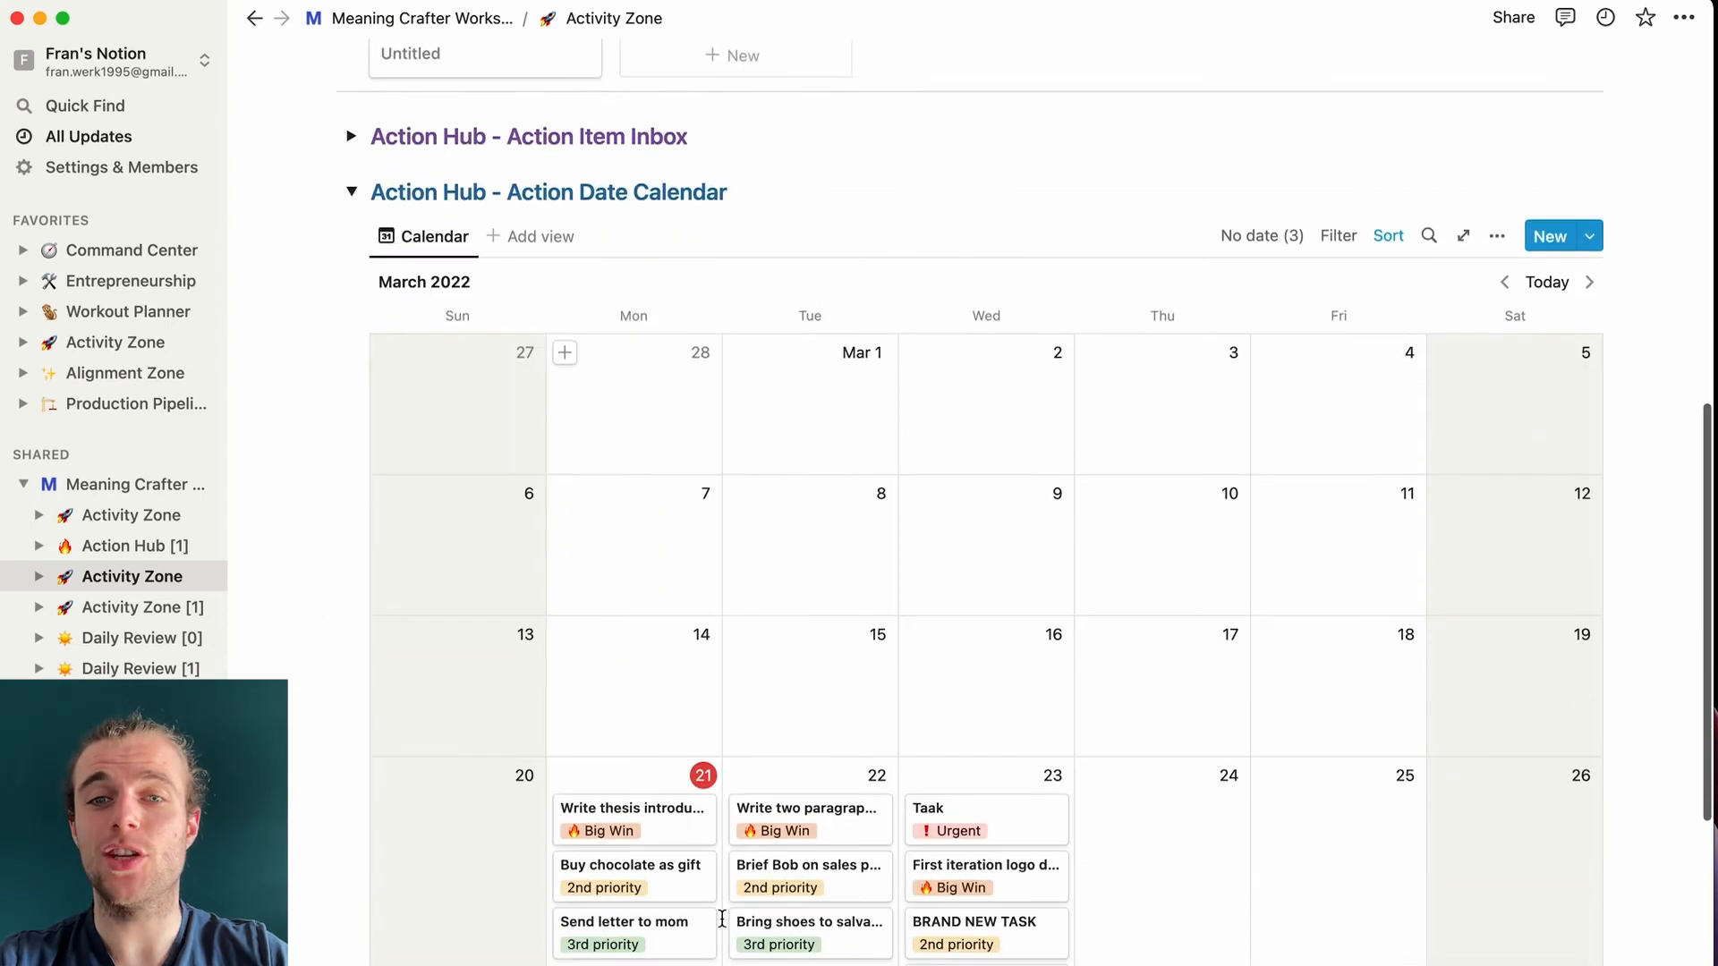
scroll(721, 916, "down", 4)
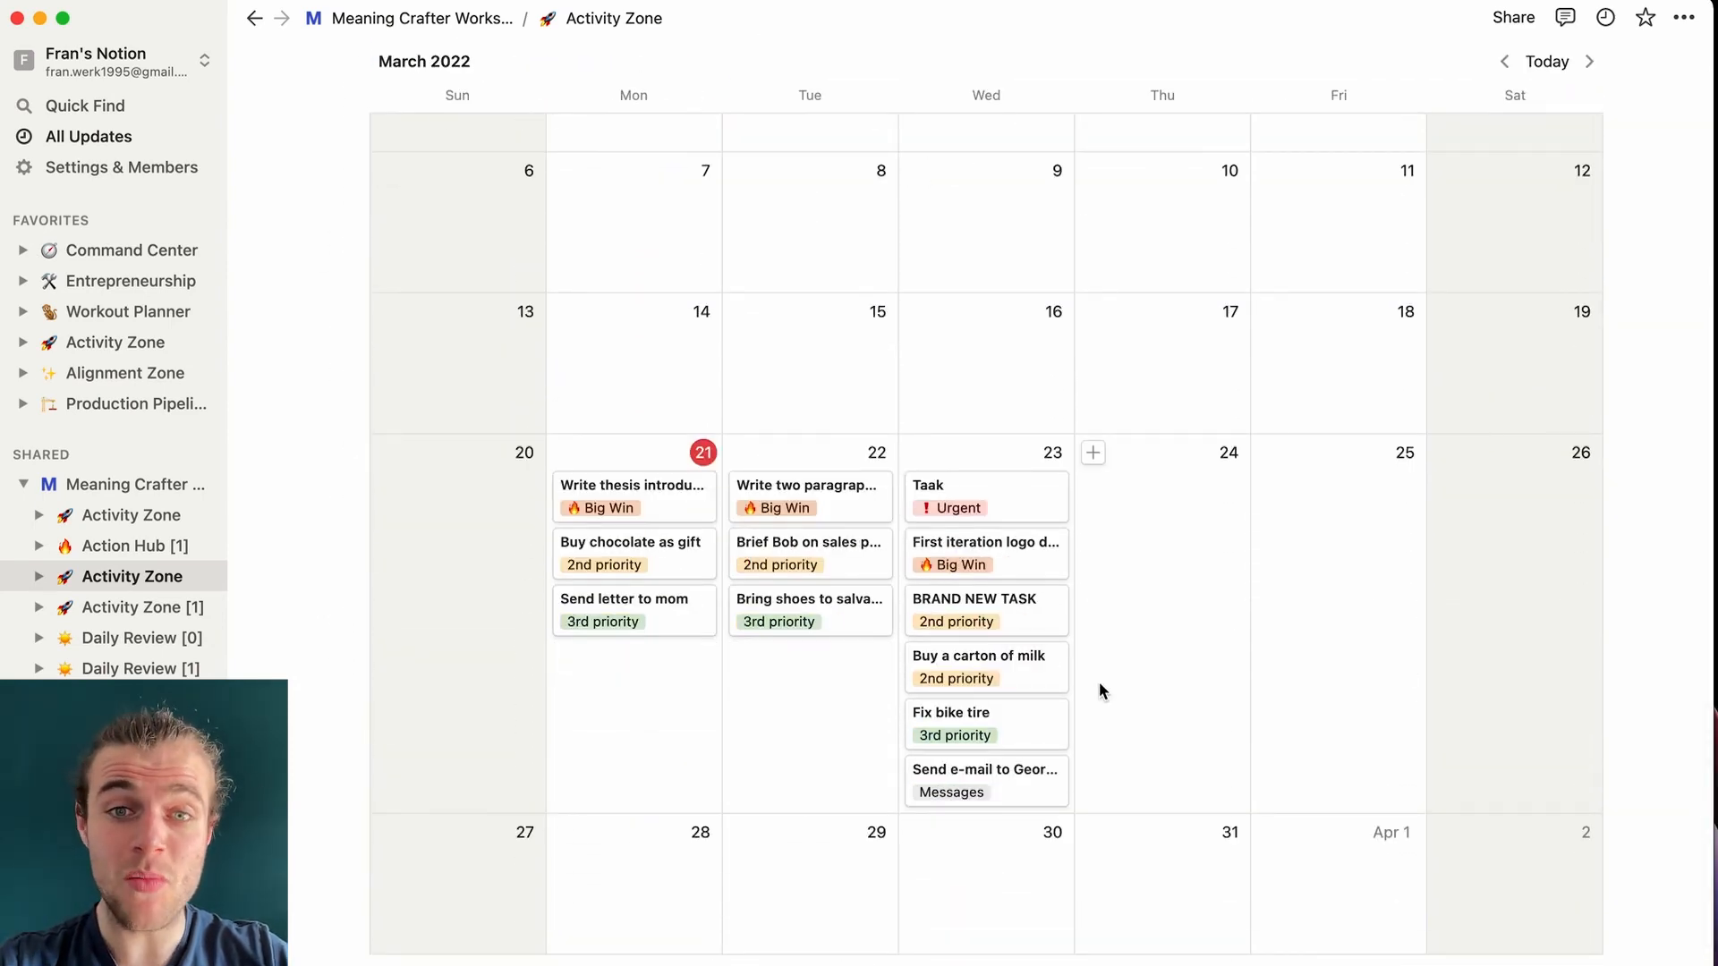
scroll(949, 727, "up", 2)
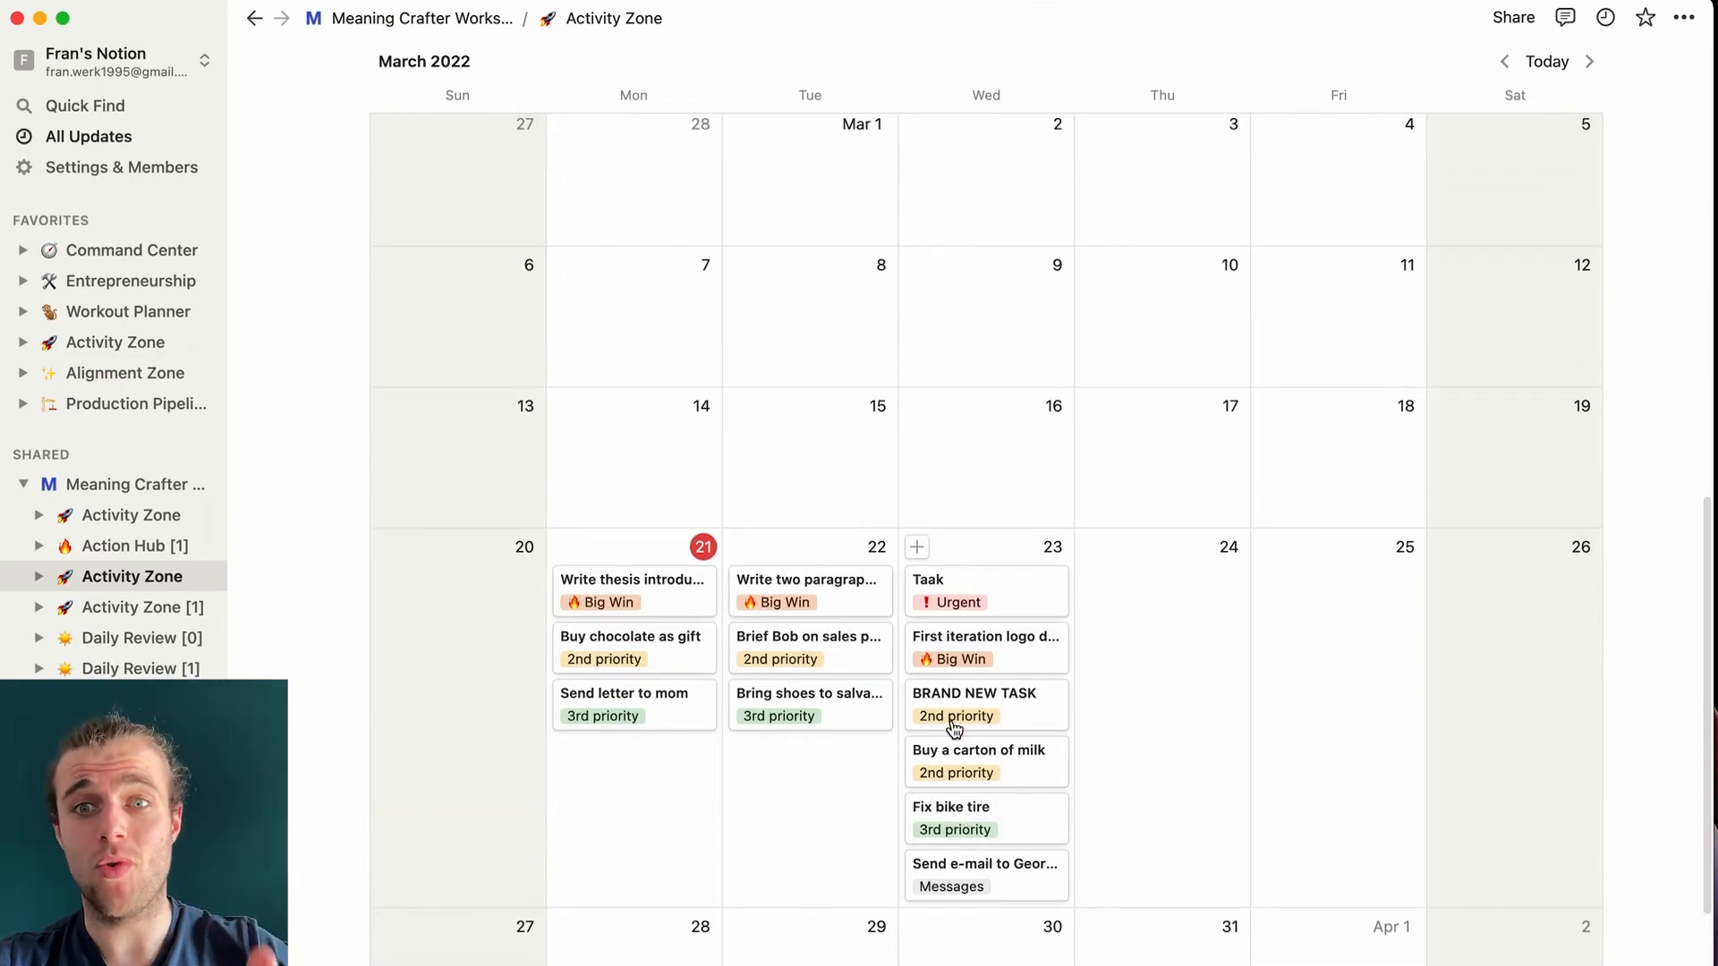
scroll(895, 328, "down", 1)
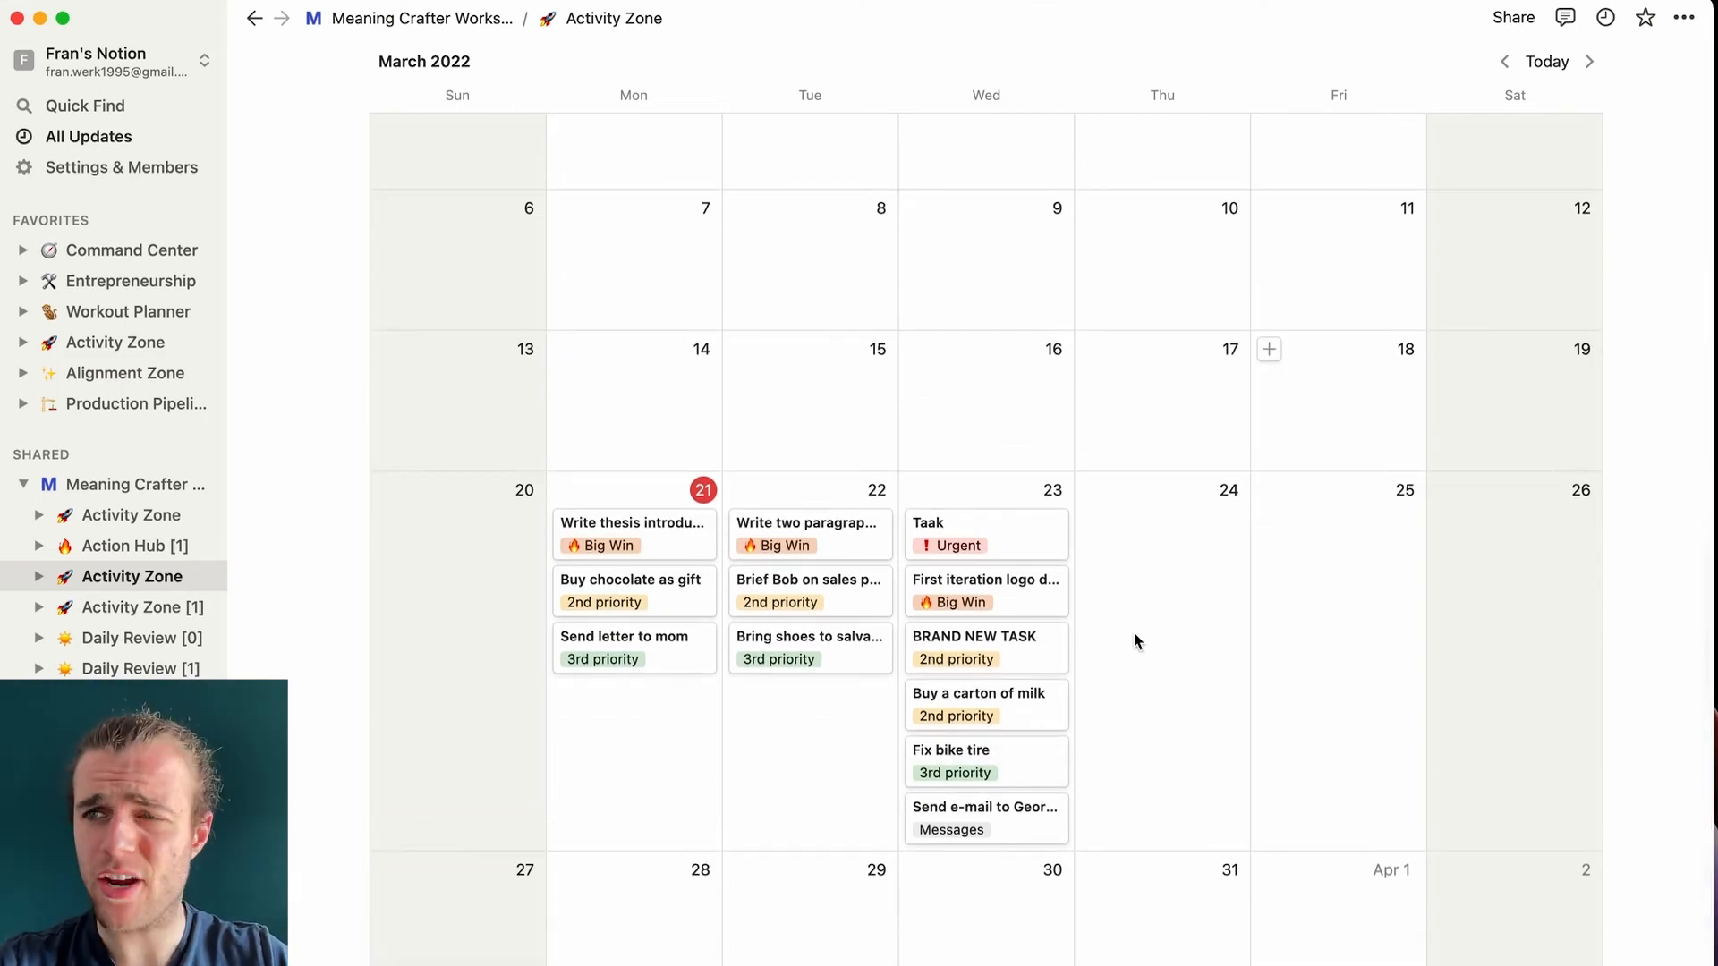
scroll(712, 407, "up", 10)
scroll(586, 863, "down", 9)
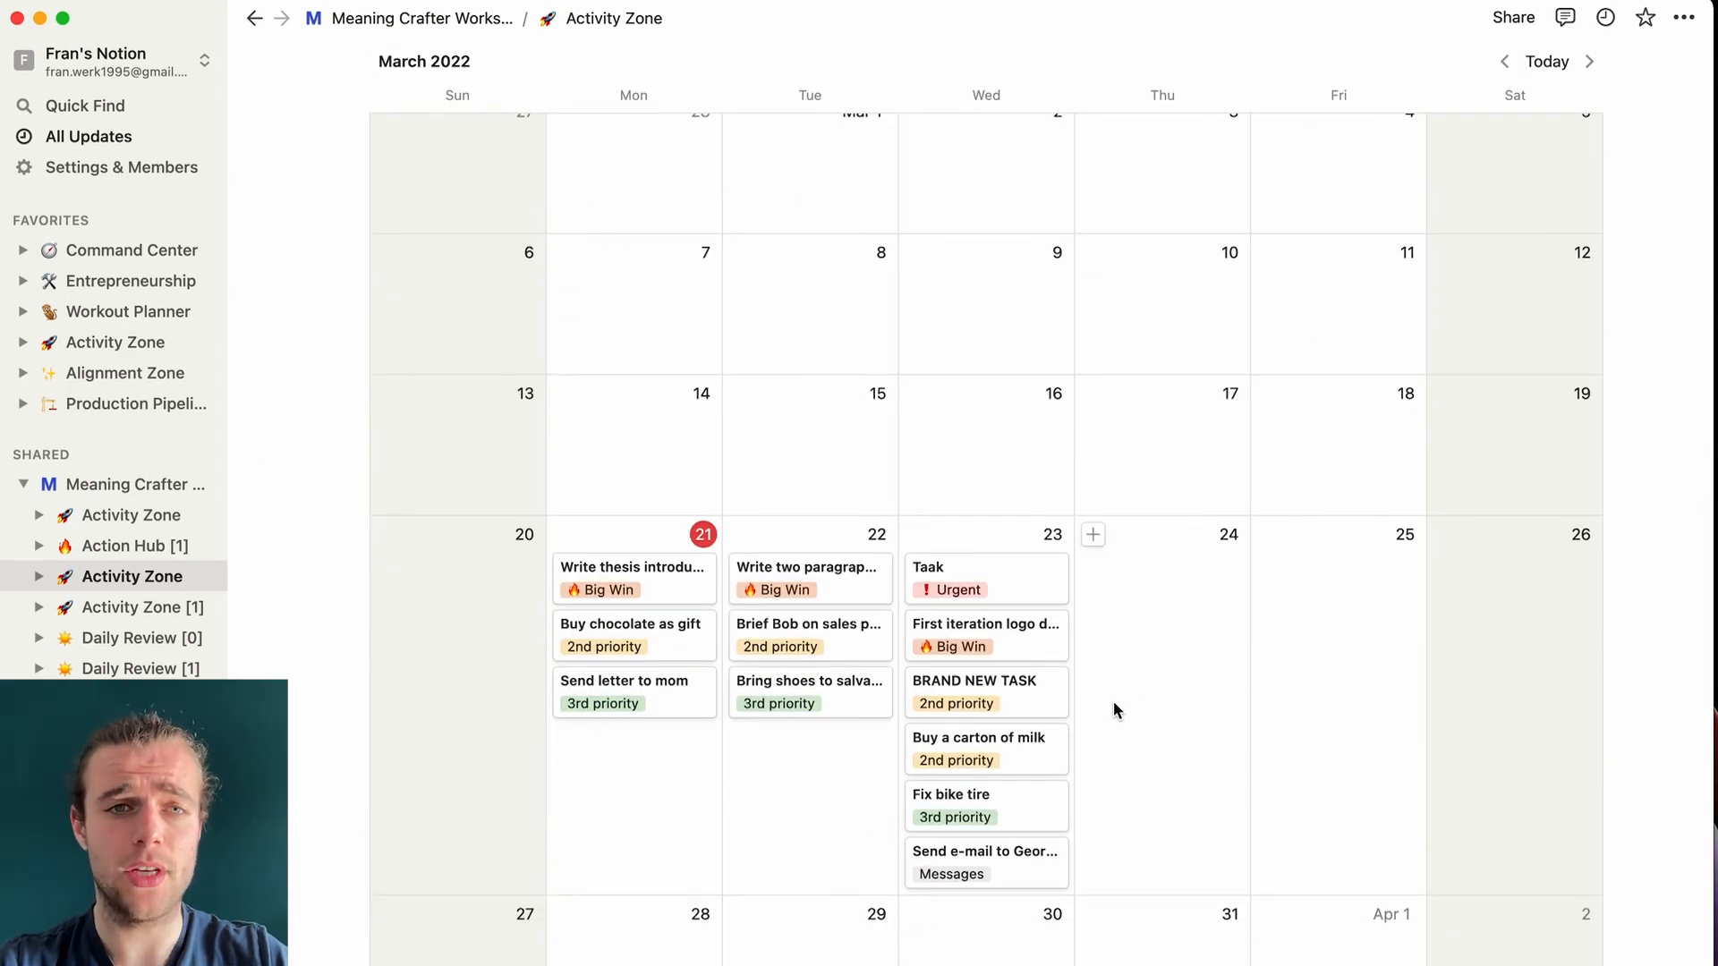
scroll(1112, 700, "up", 9)
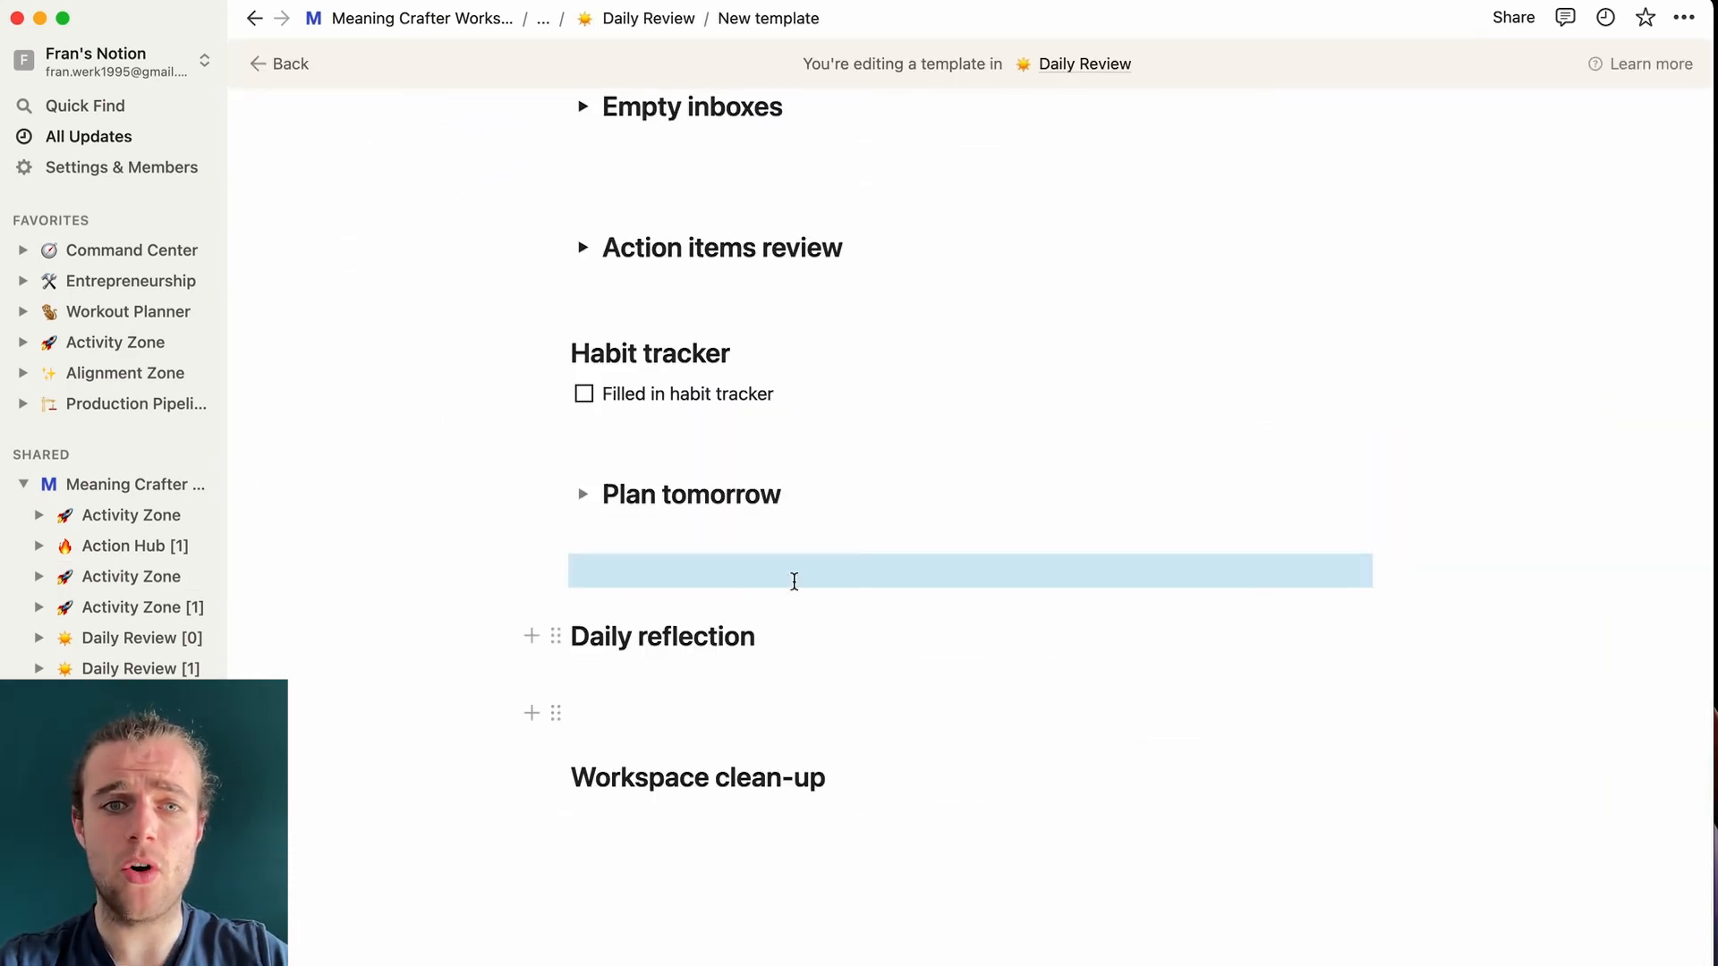
- Expand Plan tomorrow and insert a linked view of the Action Hub [0] database inside it
left_click(583, 494)
left_click(641, 533)
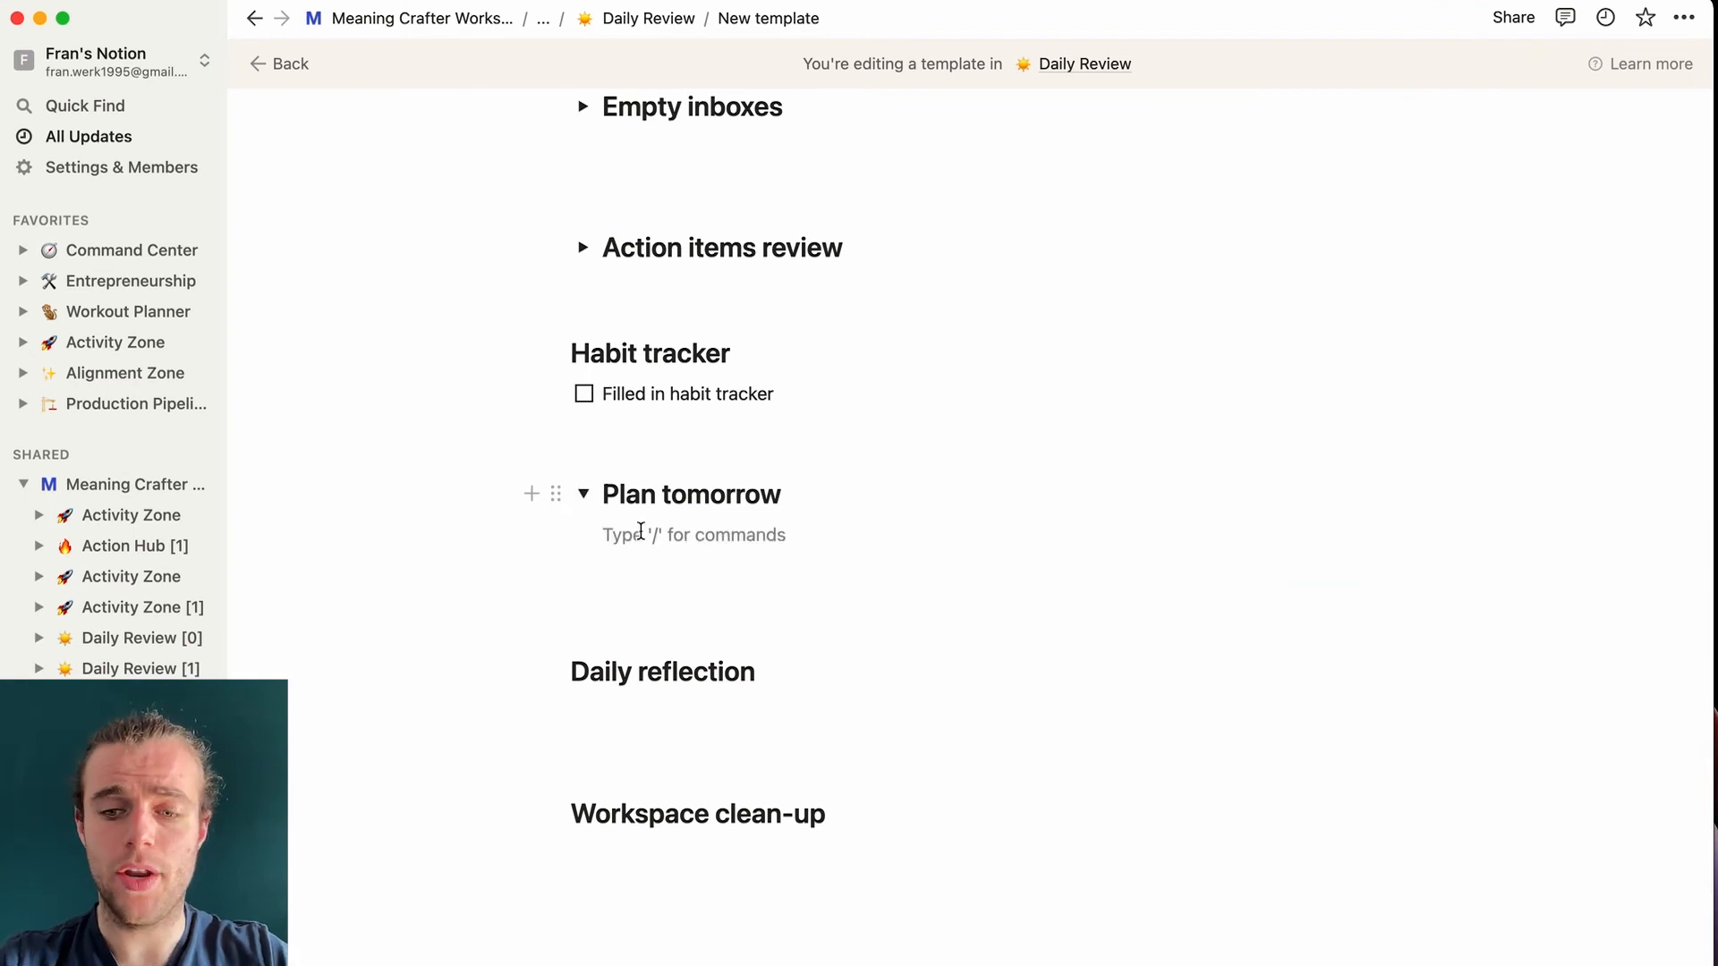
type("/linked")
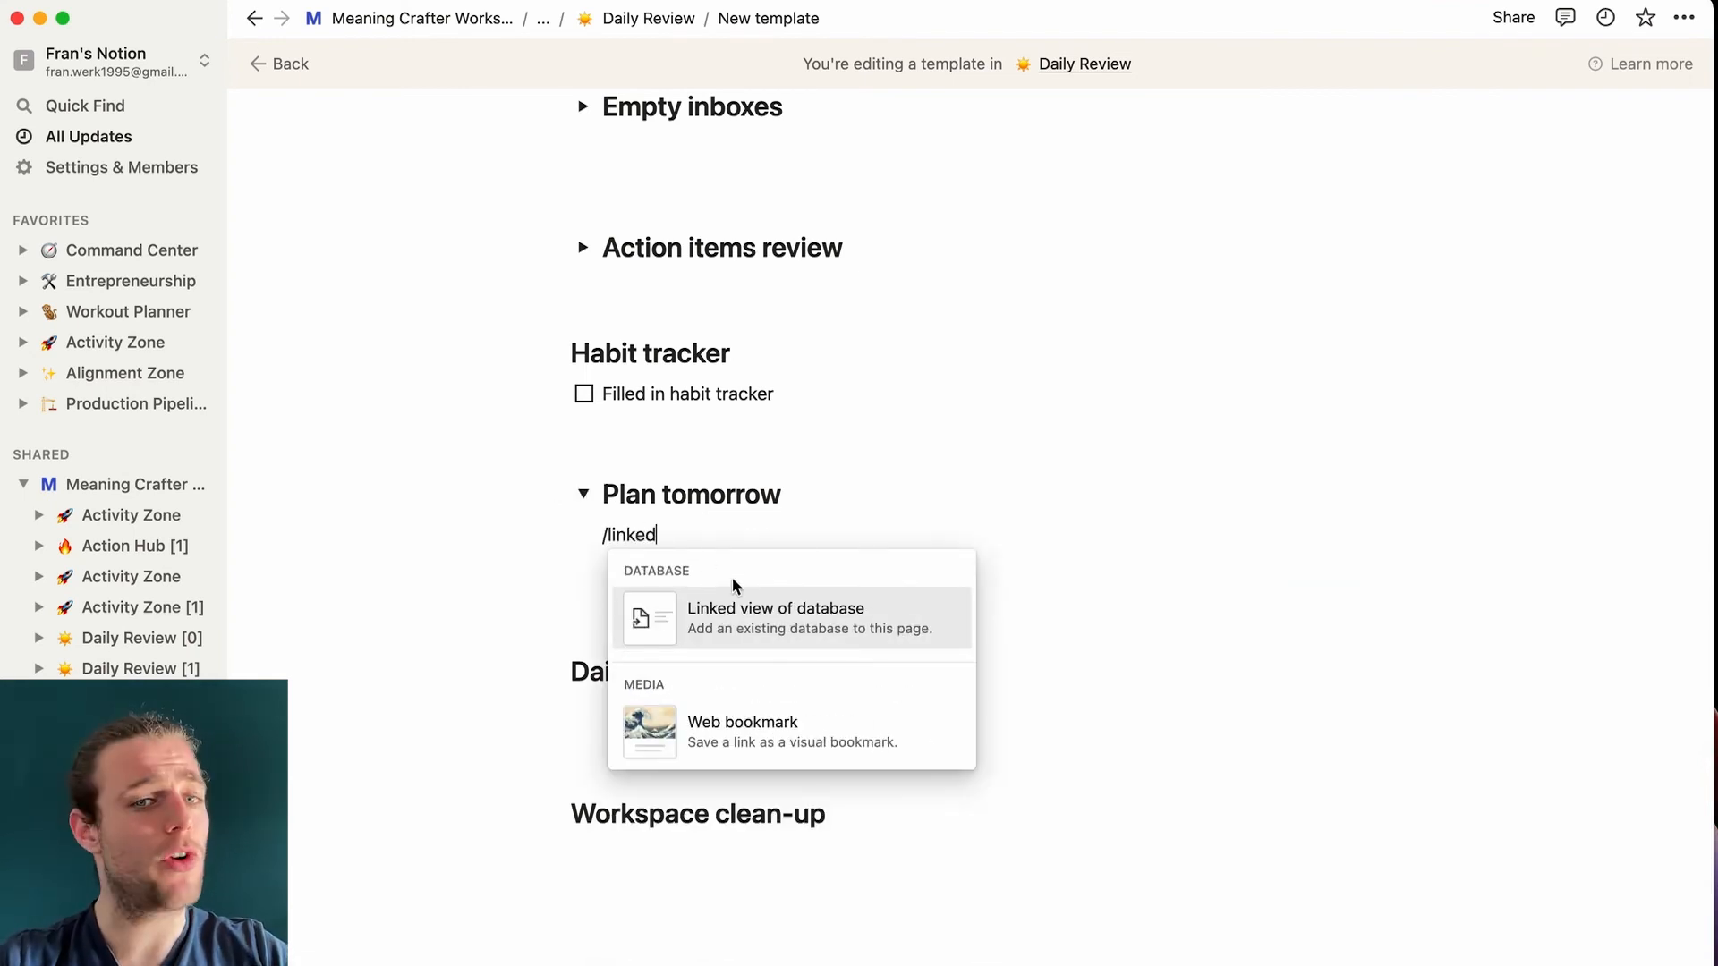
left_click(775, 611)
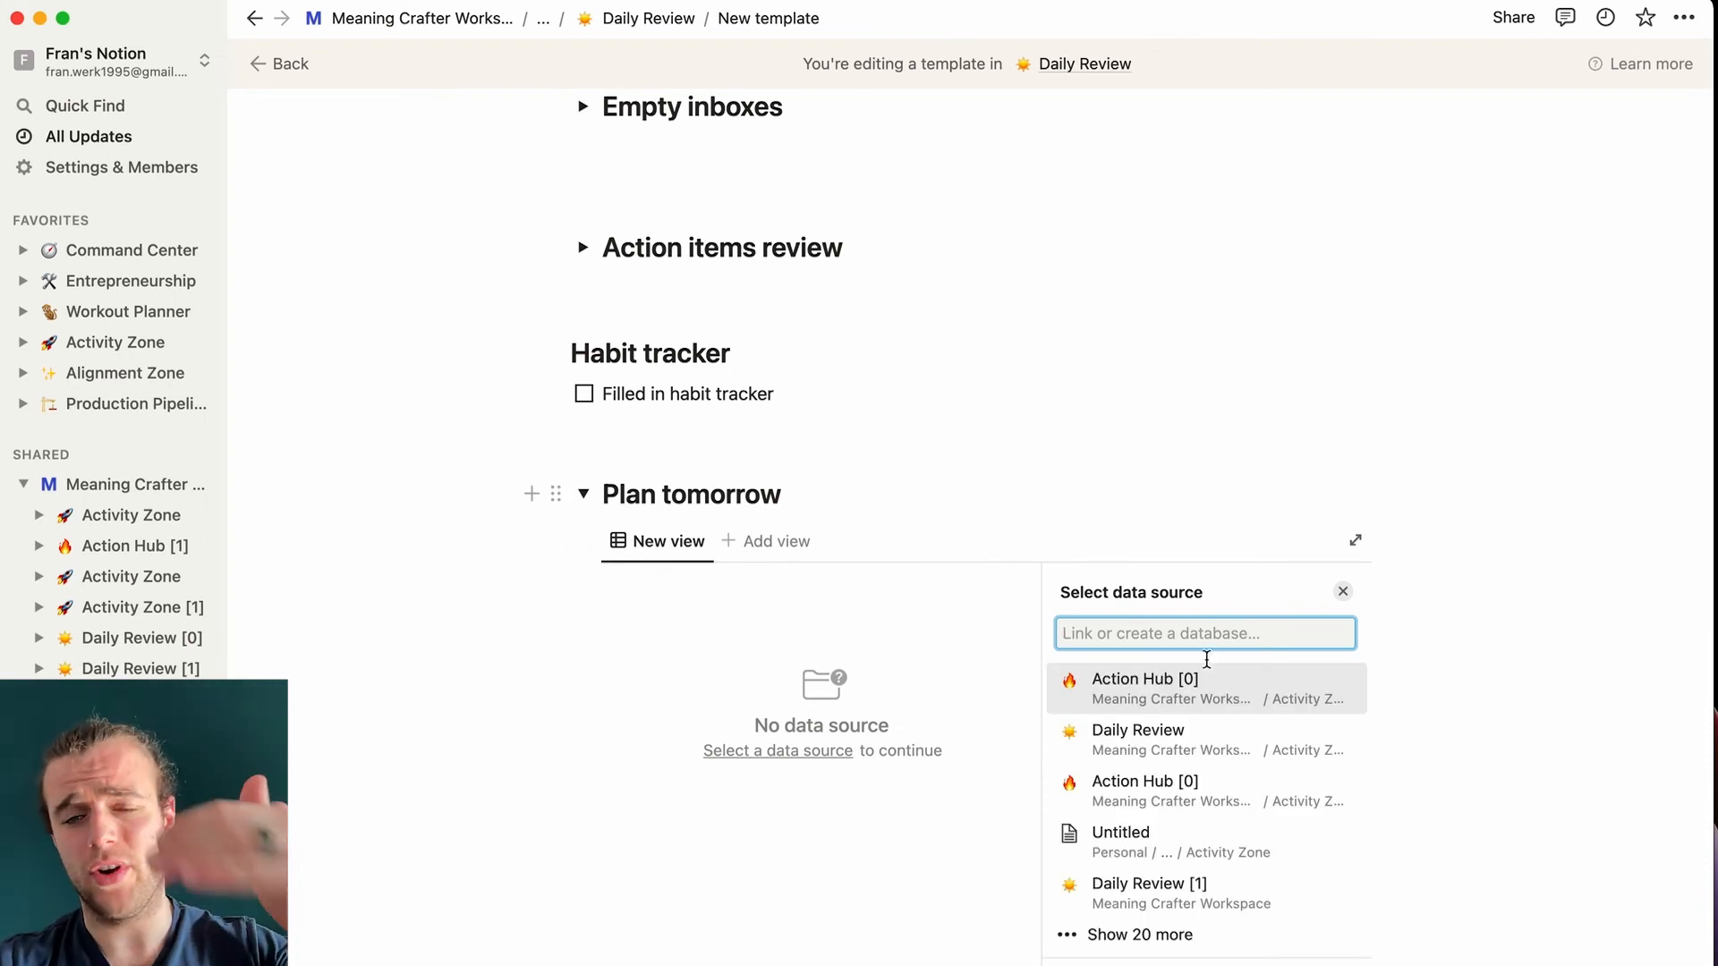
left_click(1190, 700)
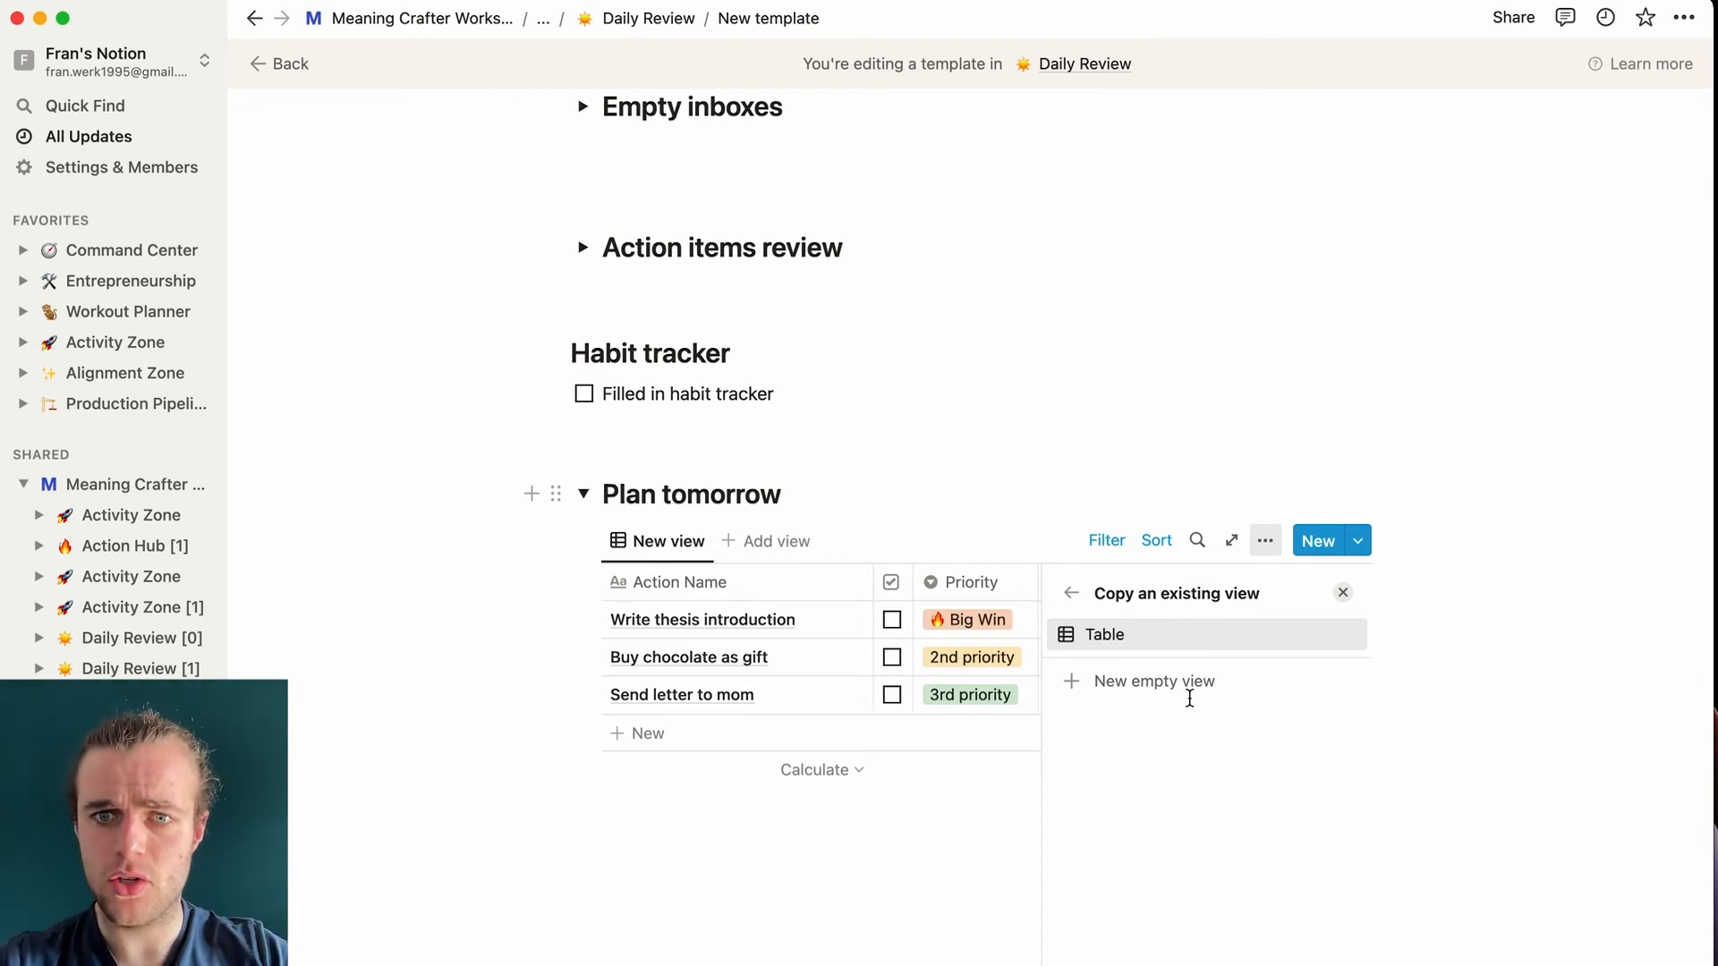
- Duplicate the linked table view and switch its layout to Calendar
left_click(1132, 637)
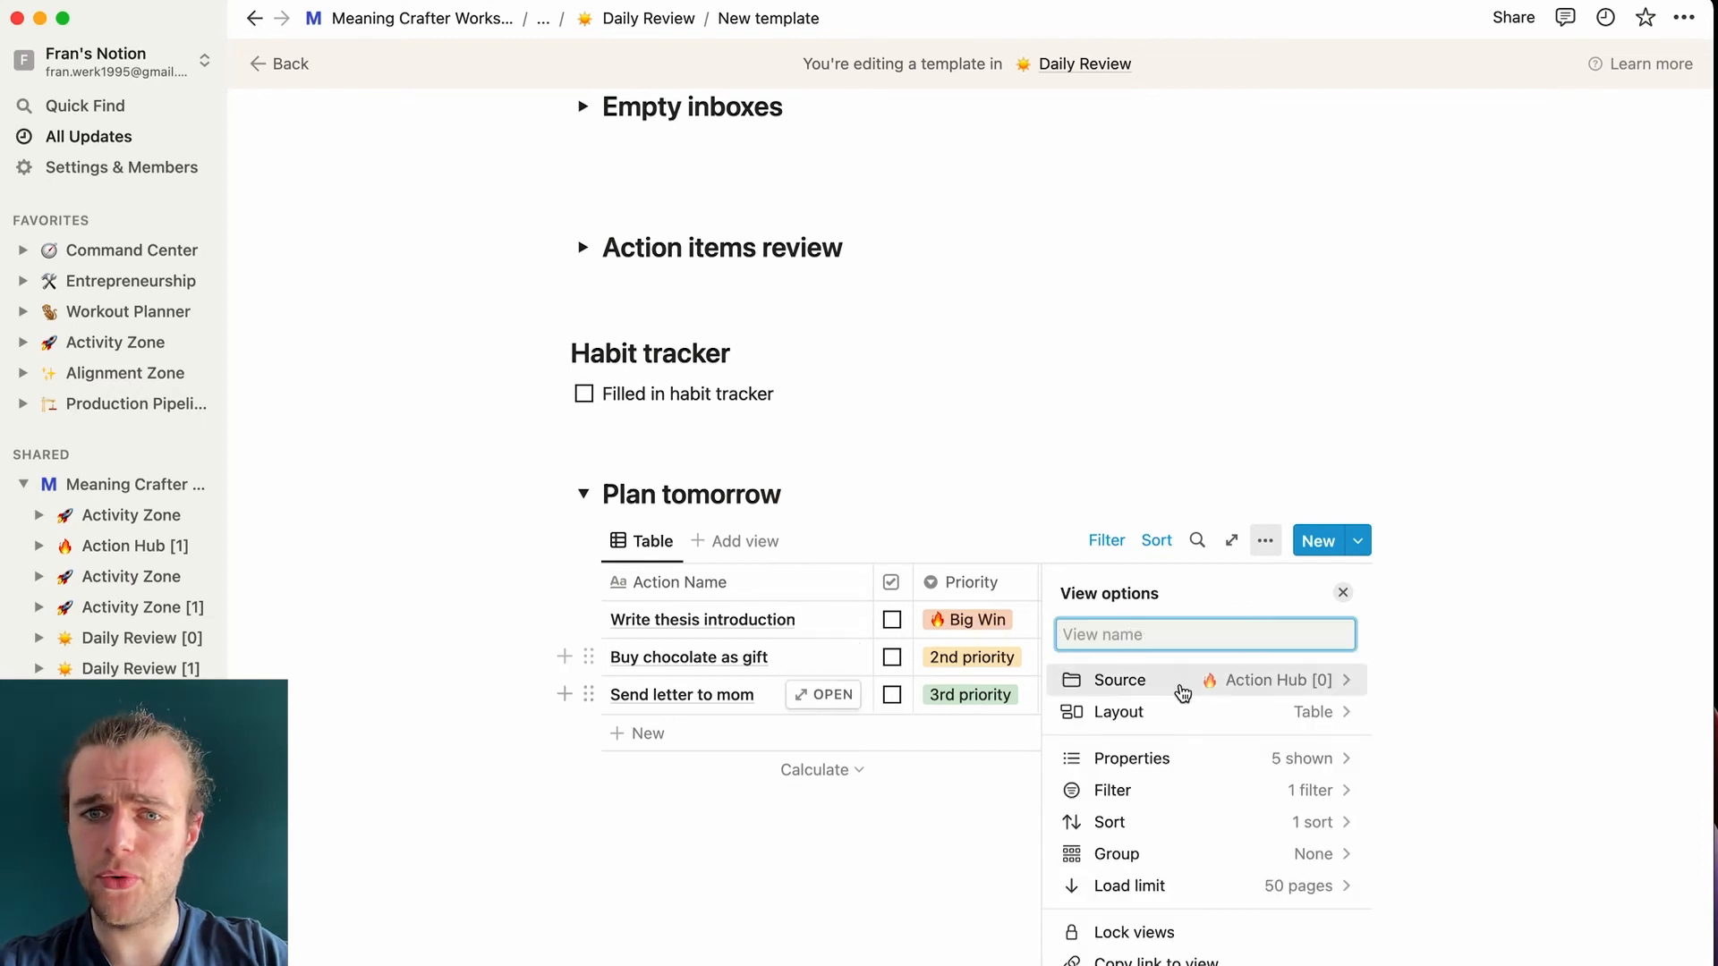
left_click(1273, 713)
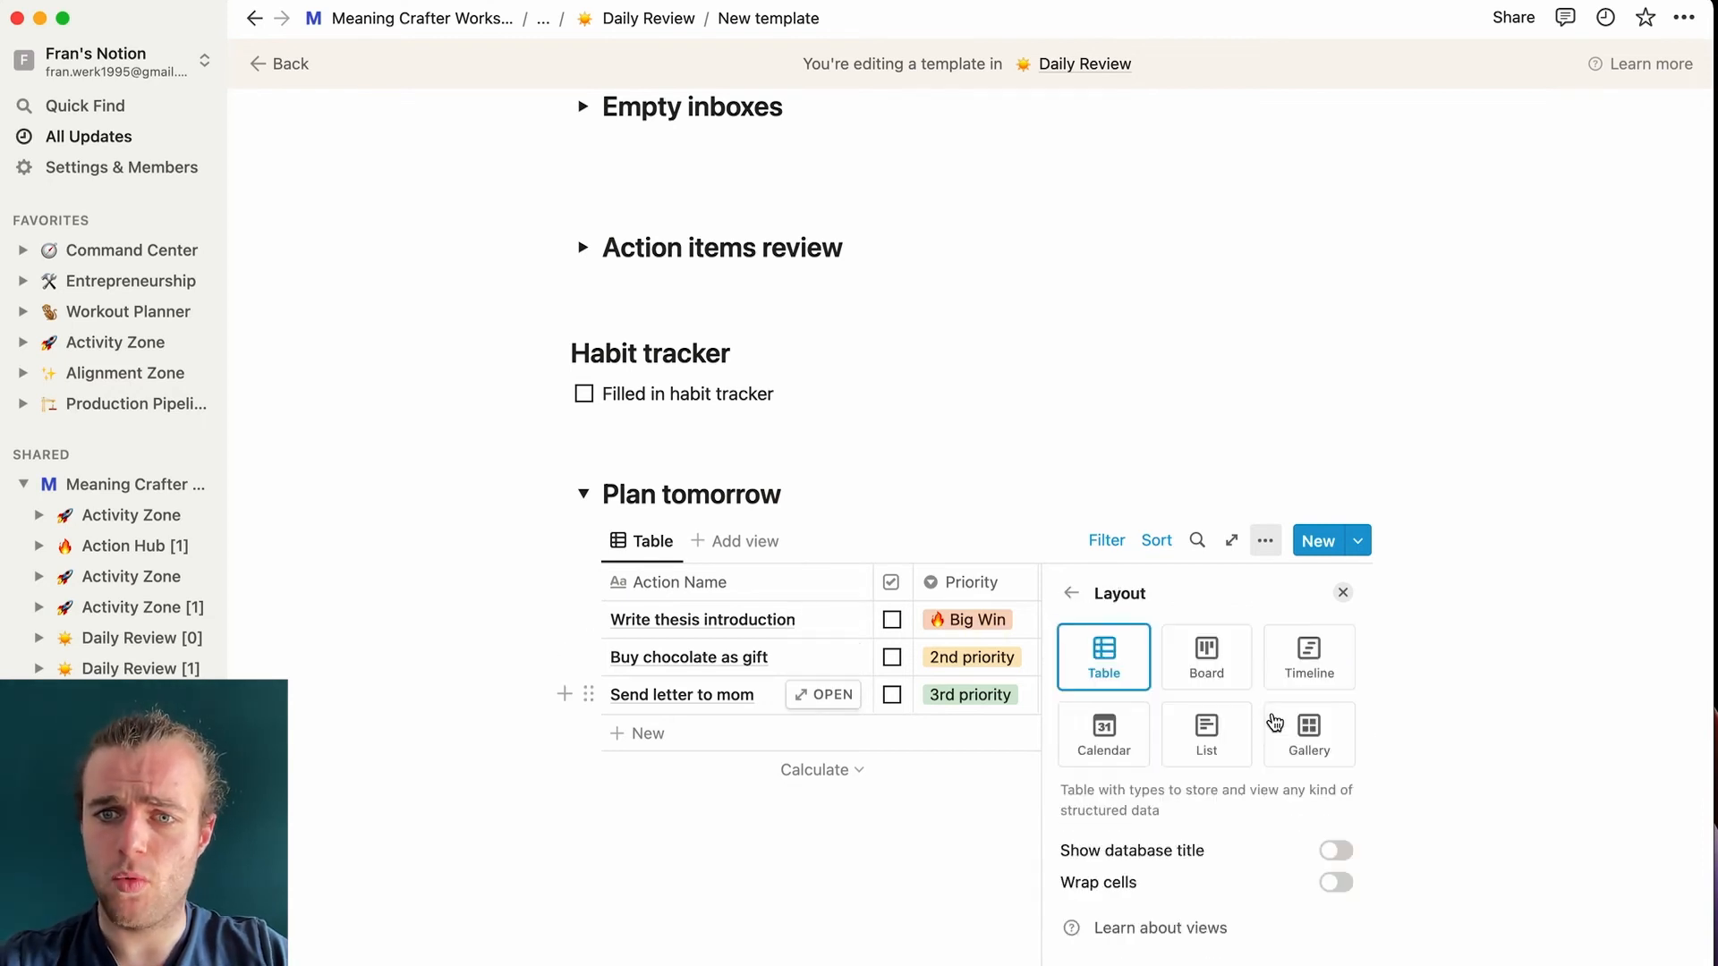
left_click(1099, 748)
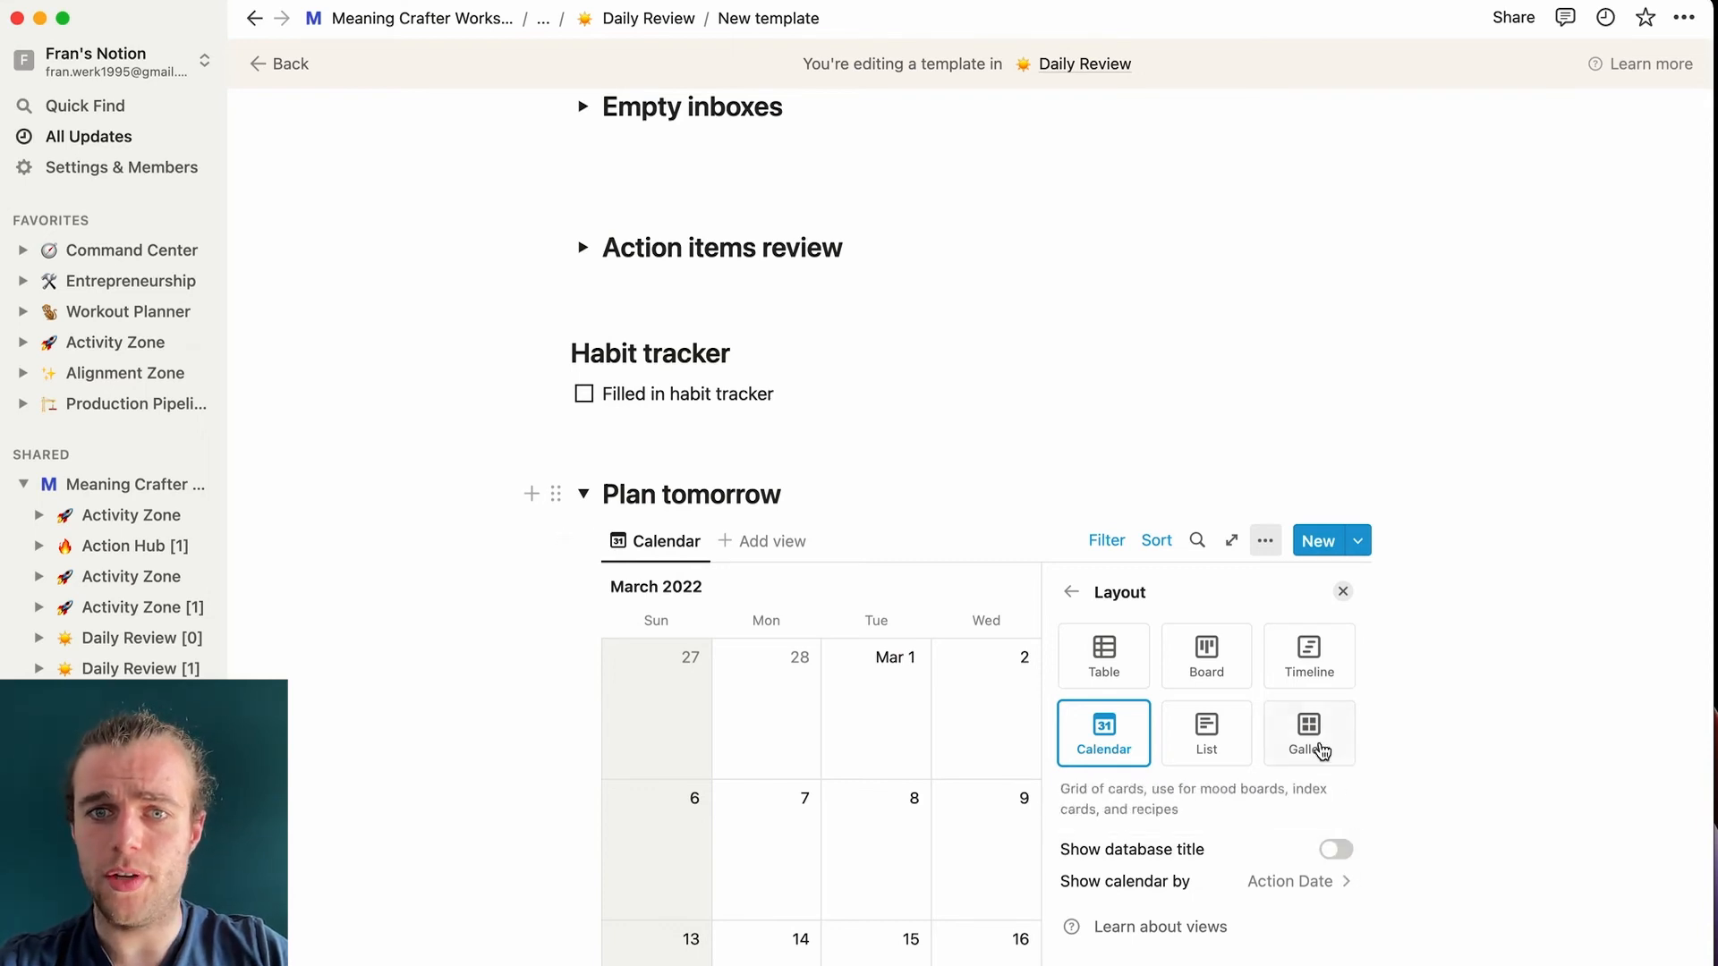
- Replace the existing filter with one showing only tasks where Done? is unchecked
left_click(1073, 593)
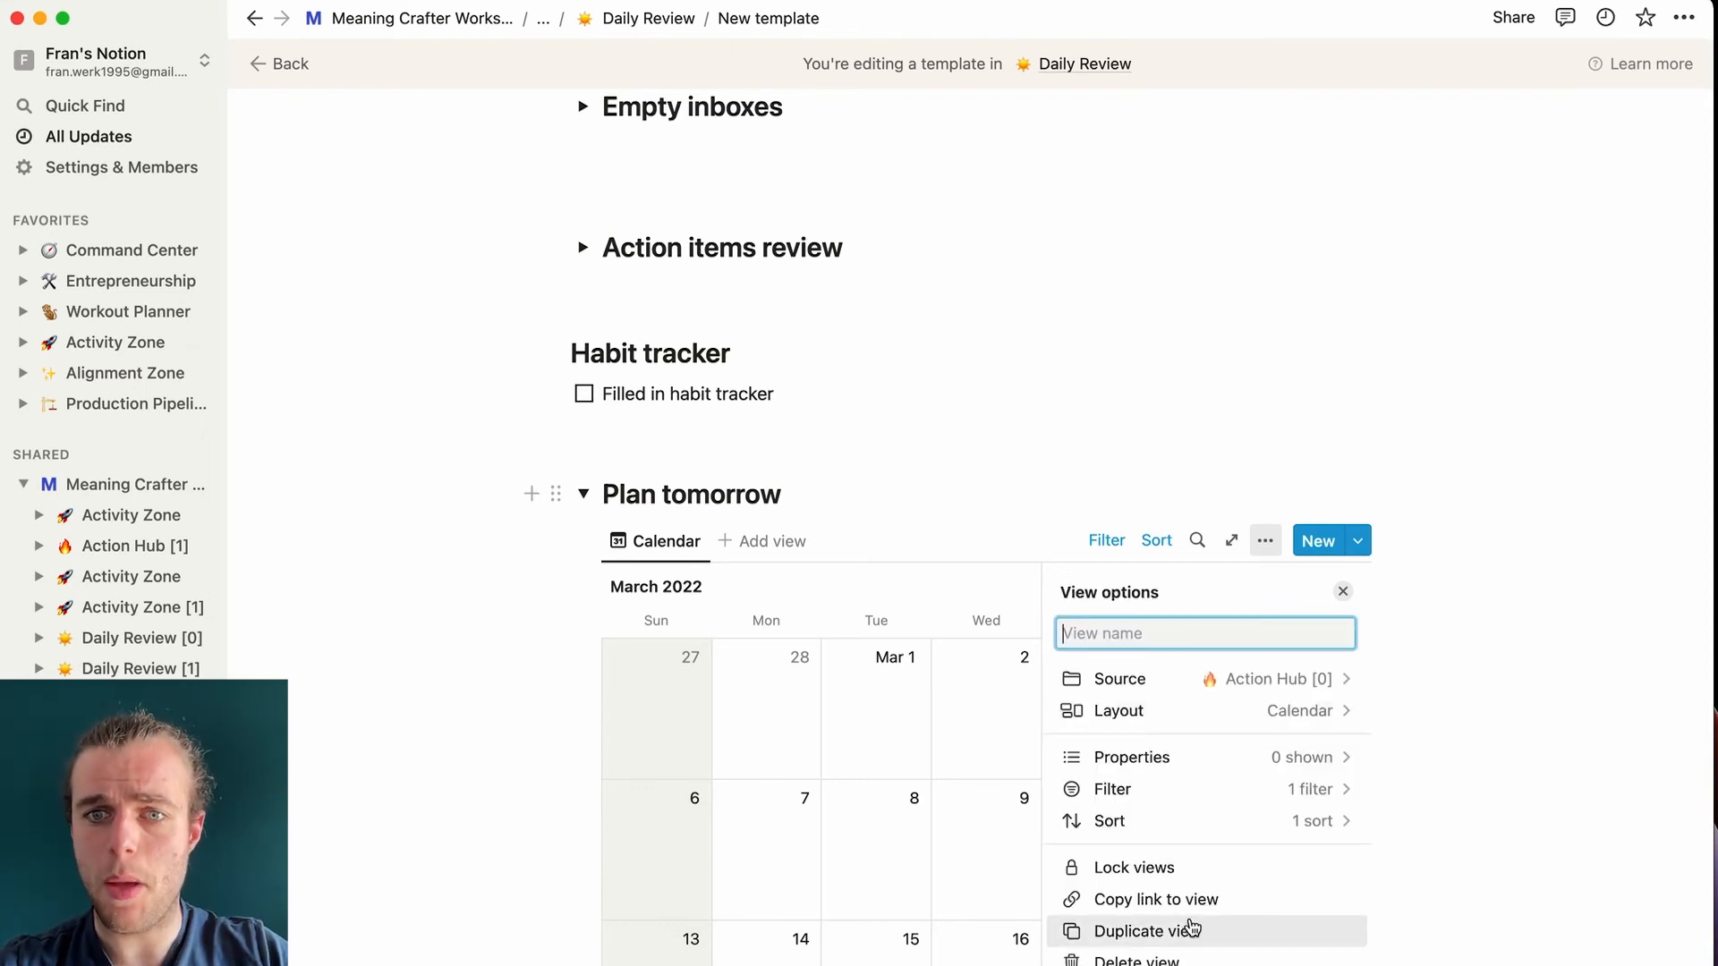
left_click(1275, 791)
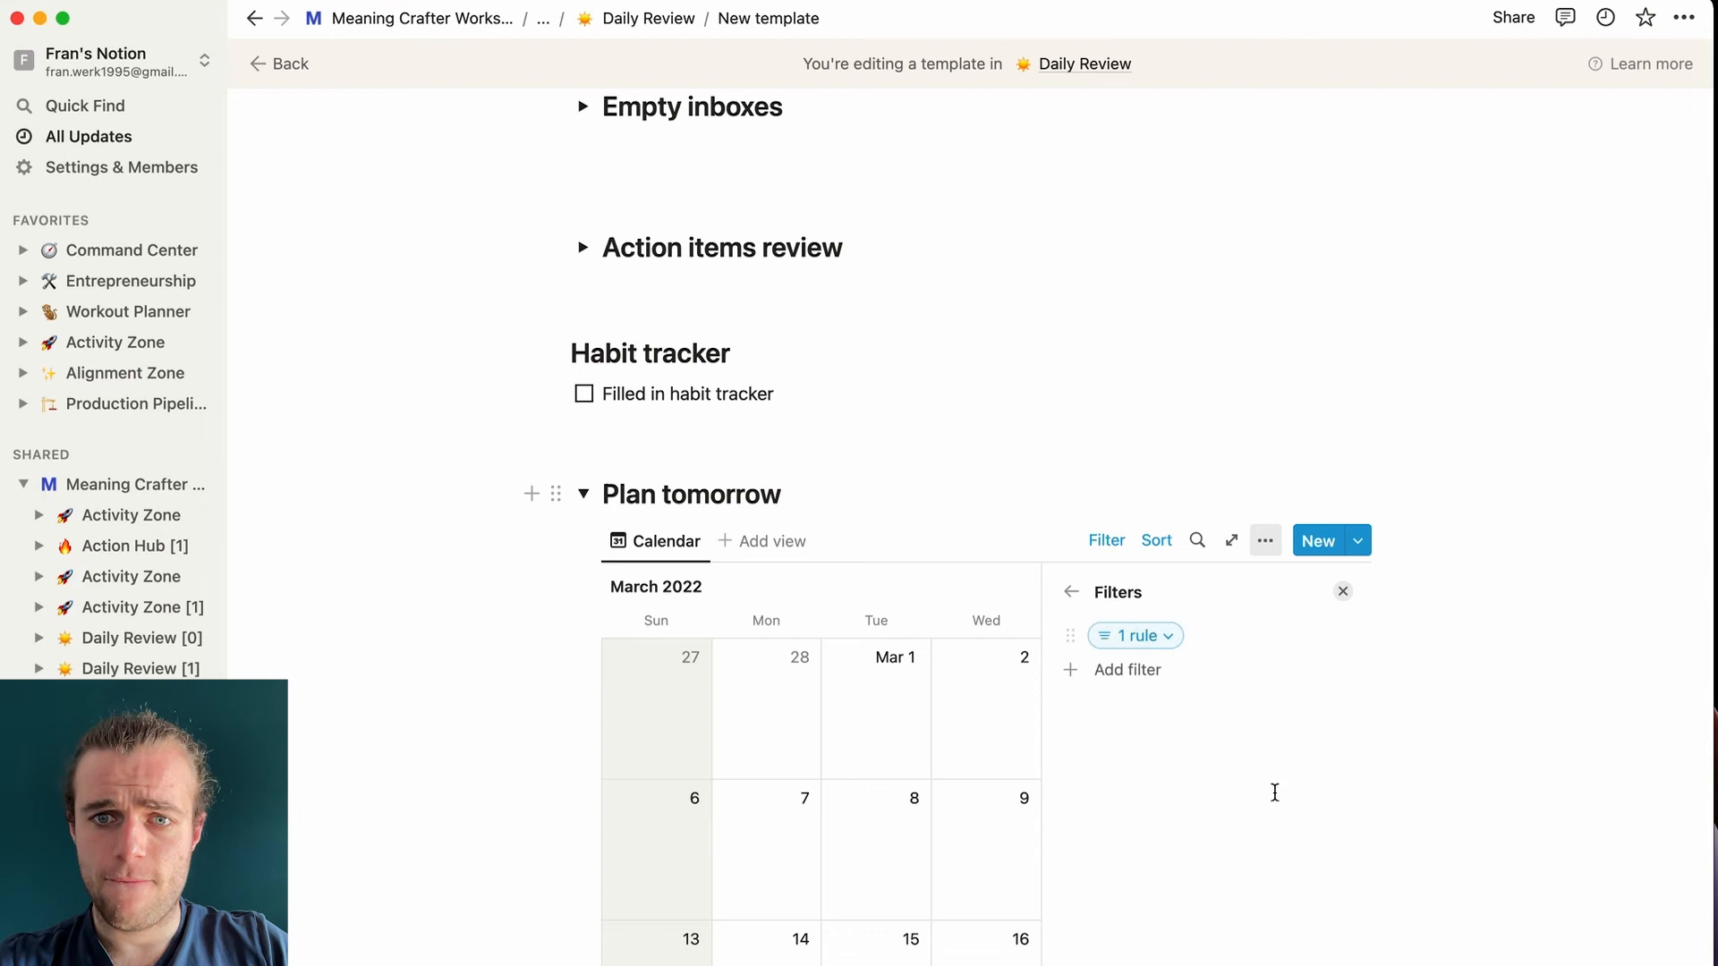
left_click(1152, 637)
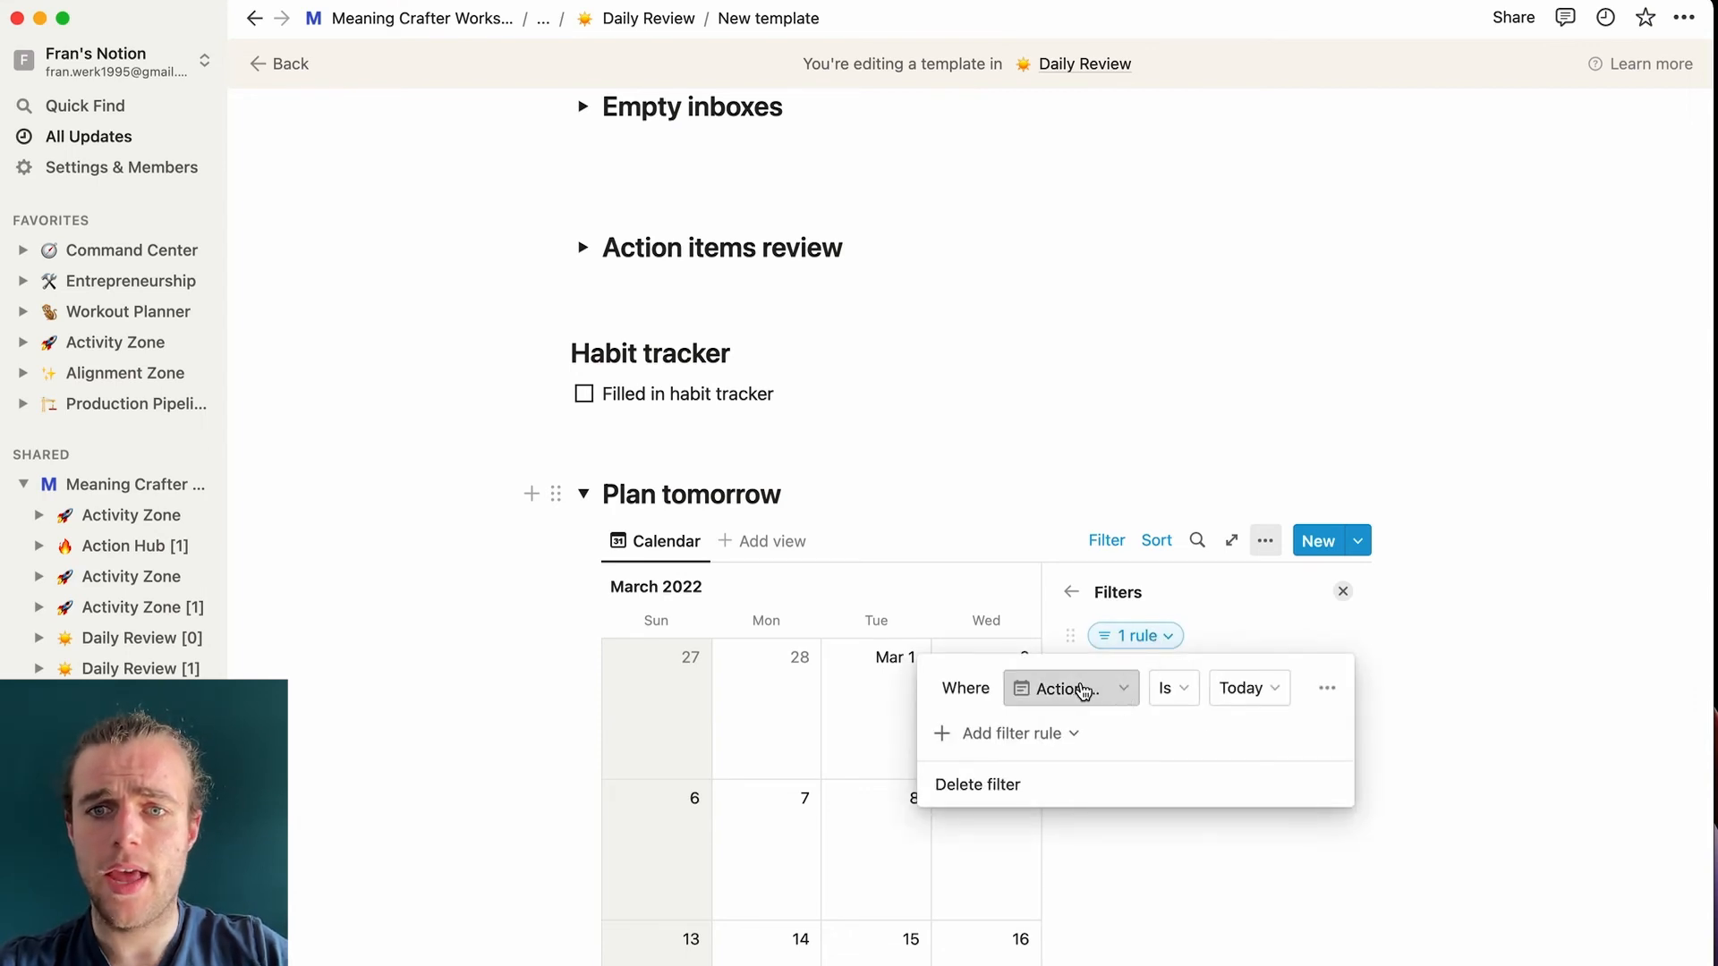
left_click(1327, 687)
left_click(1312, 730)
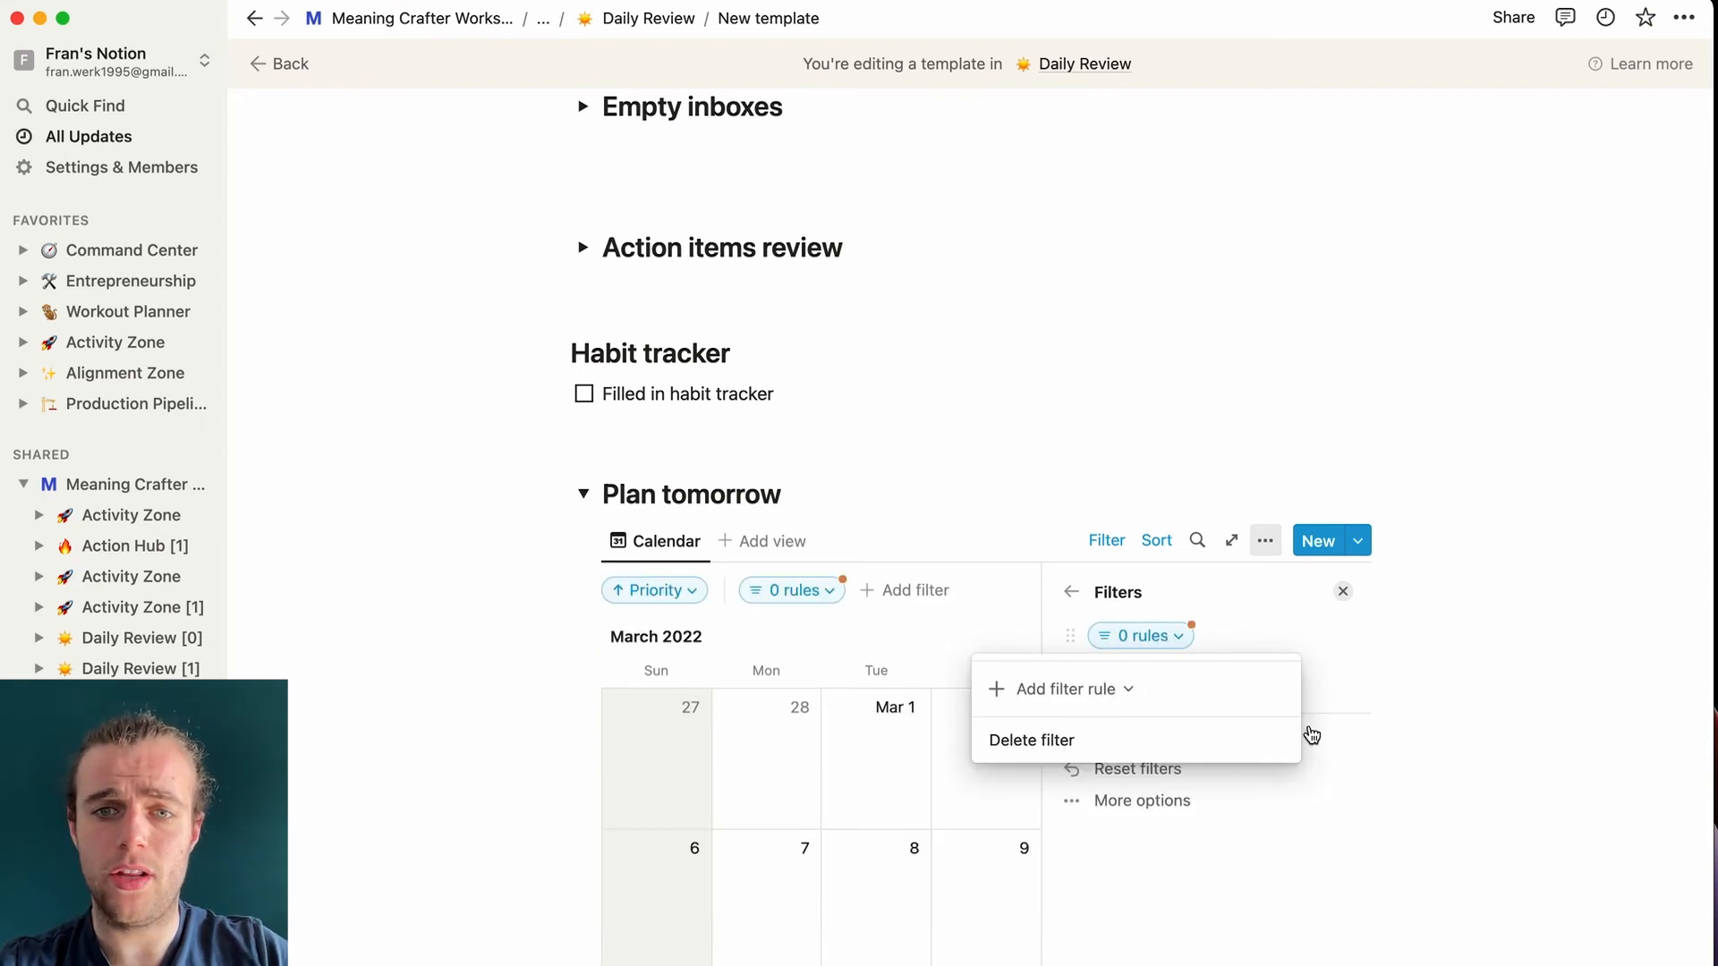
left_click(1009, 757)
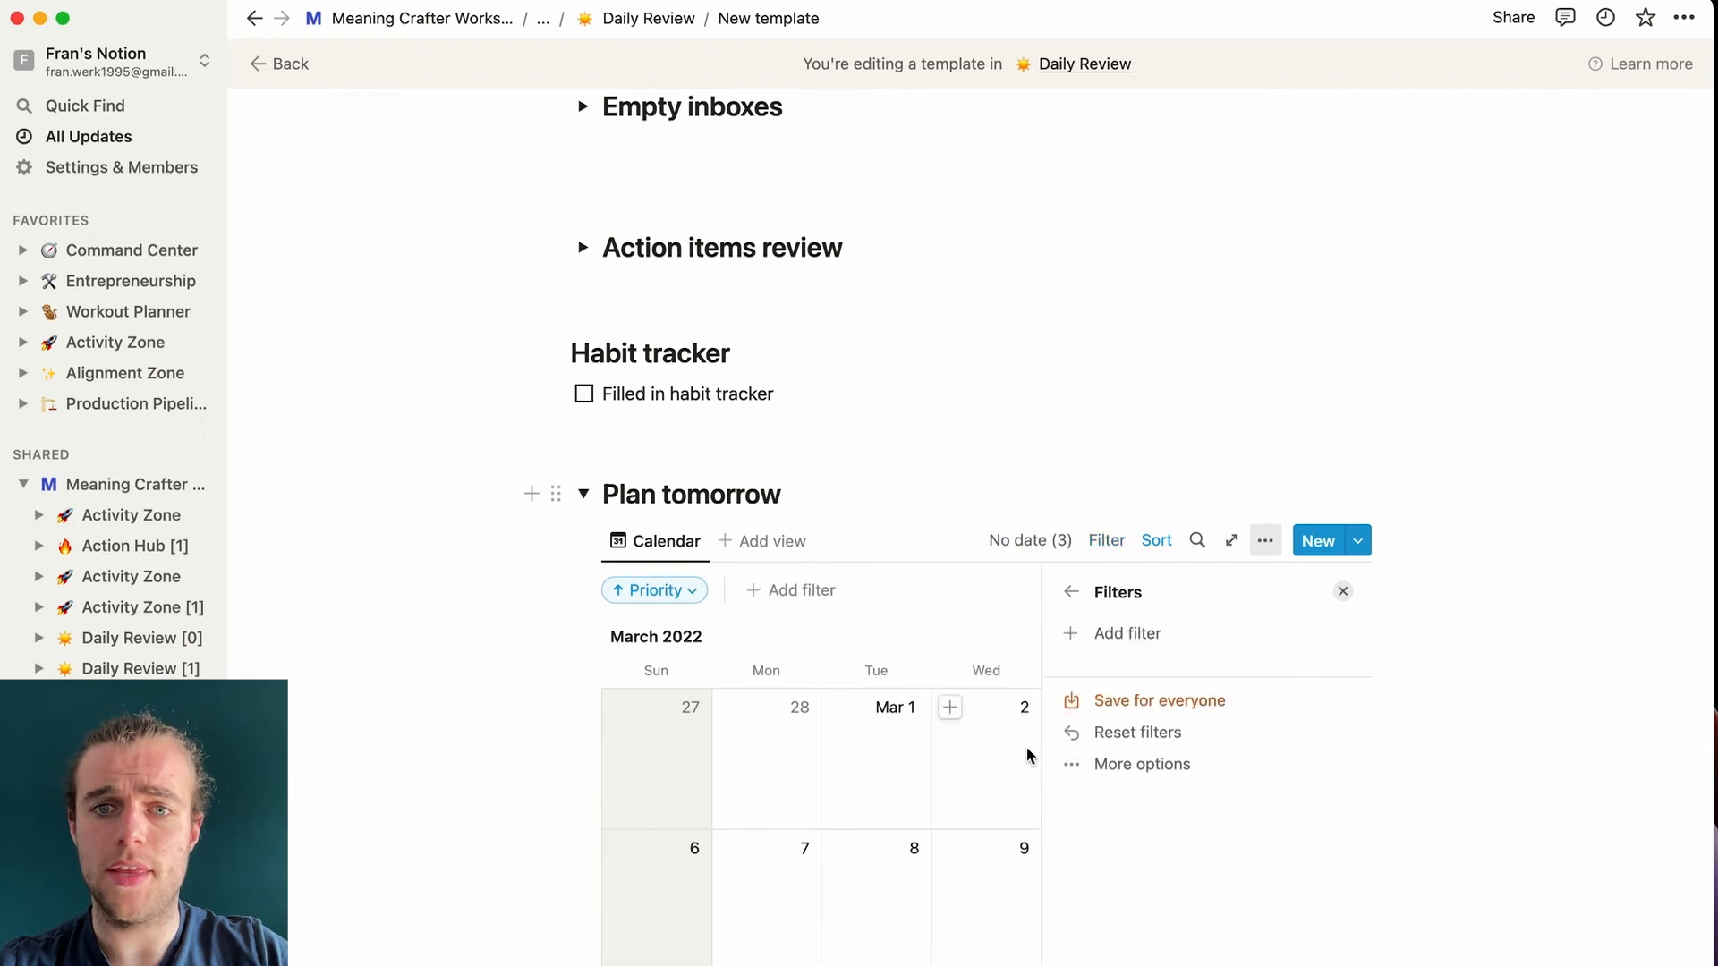
left_click(1109, 633)
left_click(1124, 720)
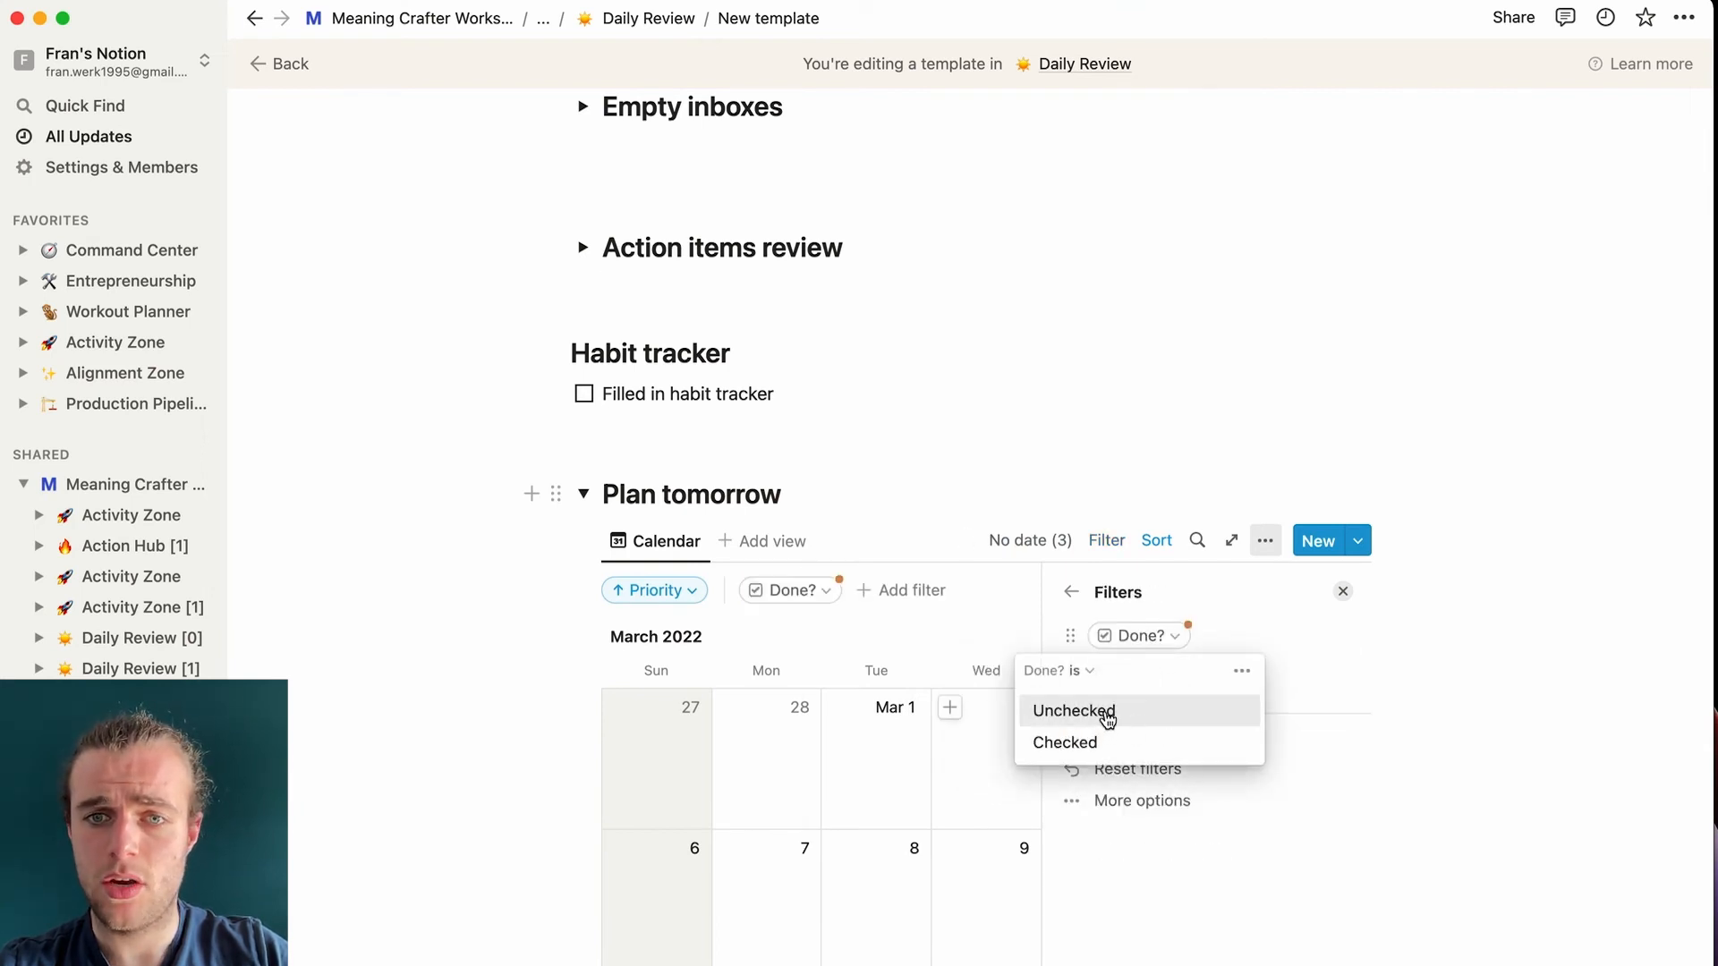
left_click(1108, 713)
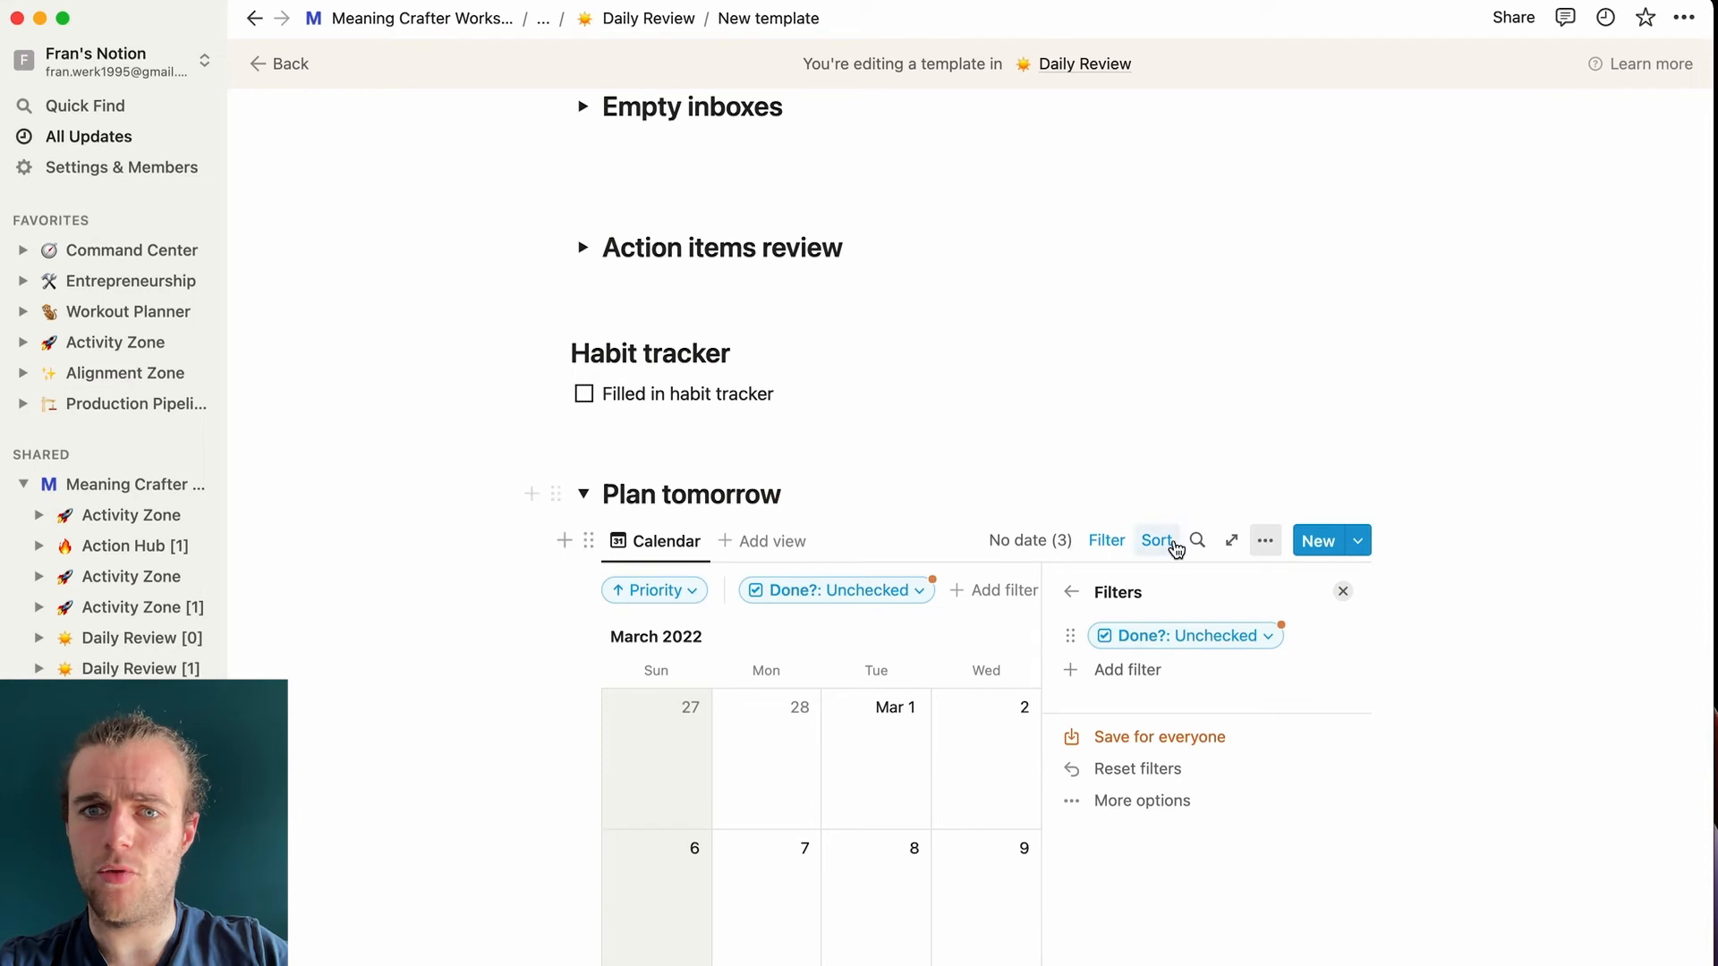
- Show the Priority property on the calendar cards
left_click(1263, 542)
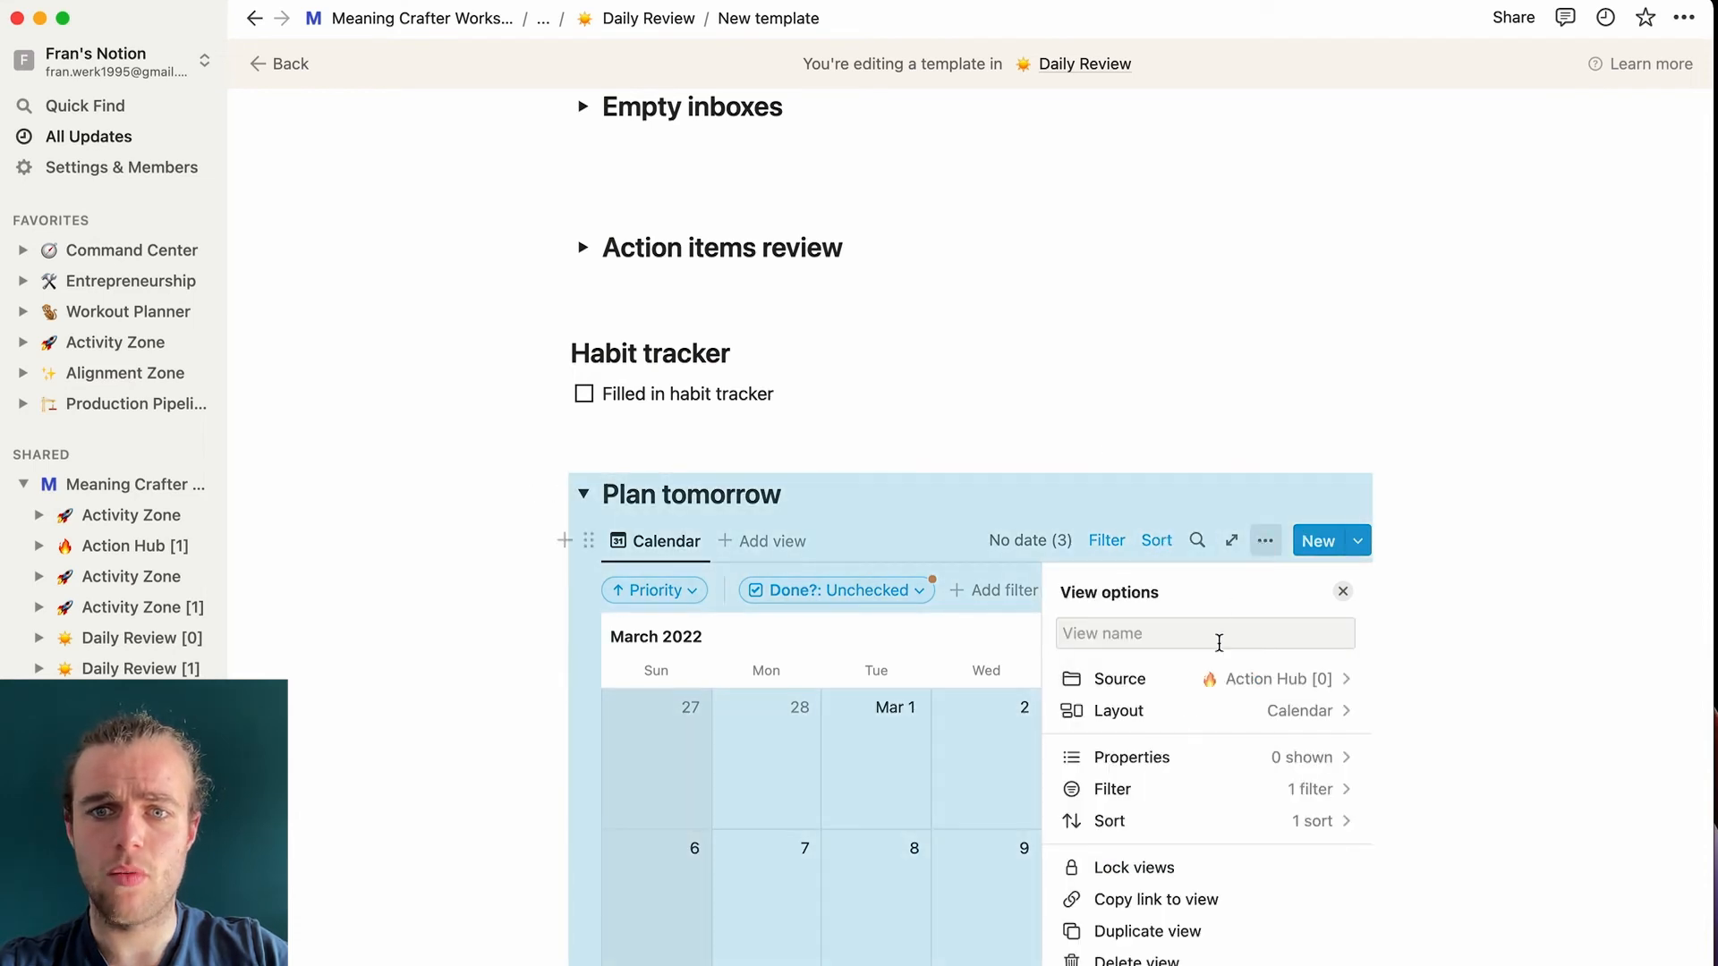
left_click(1169, 757)
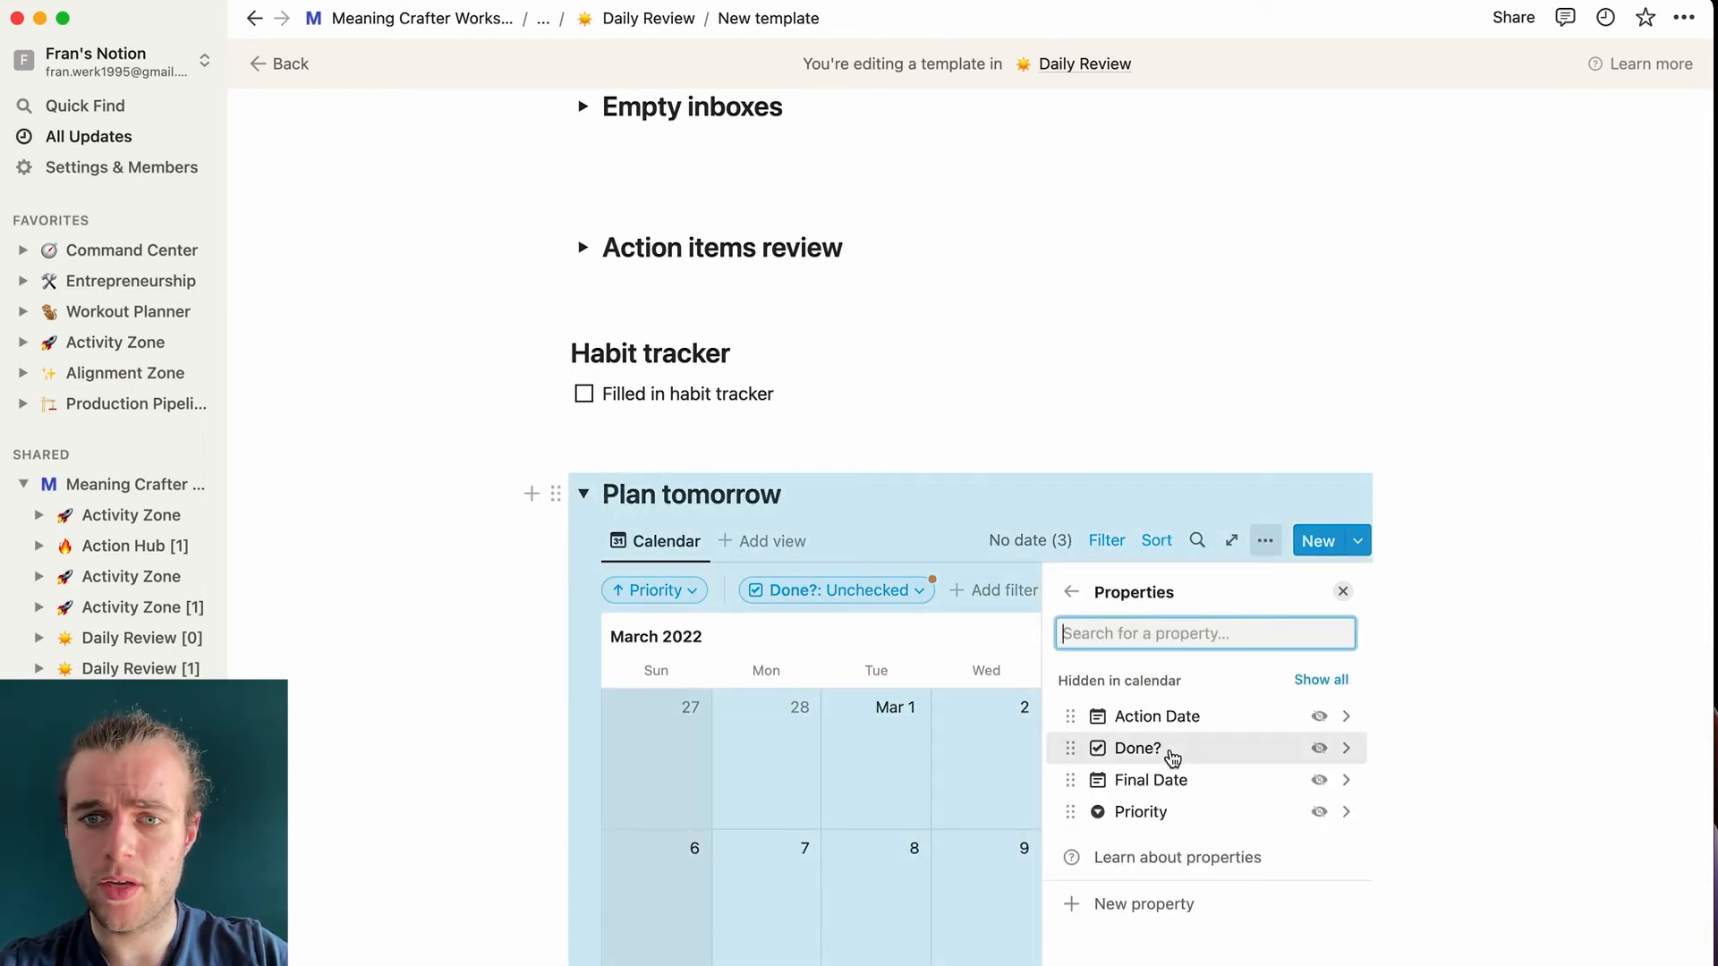
left_click(1318, 811)
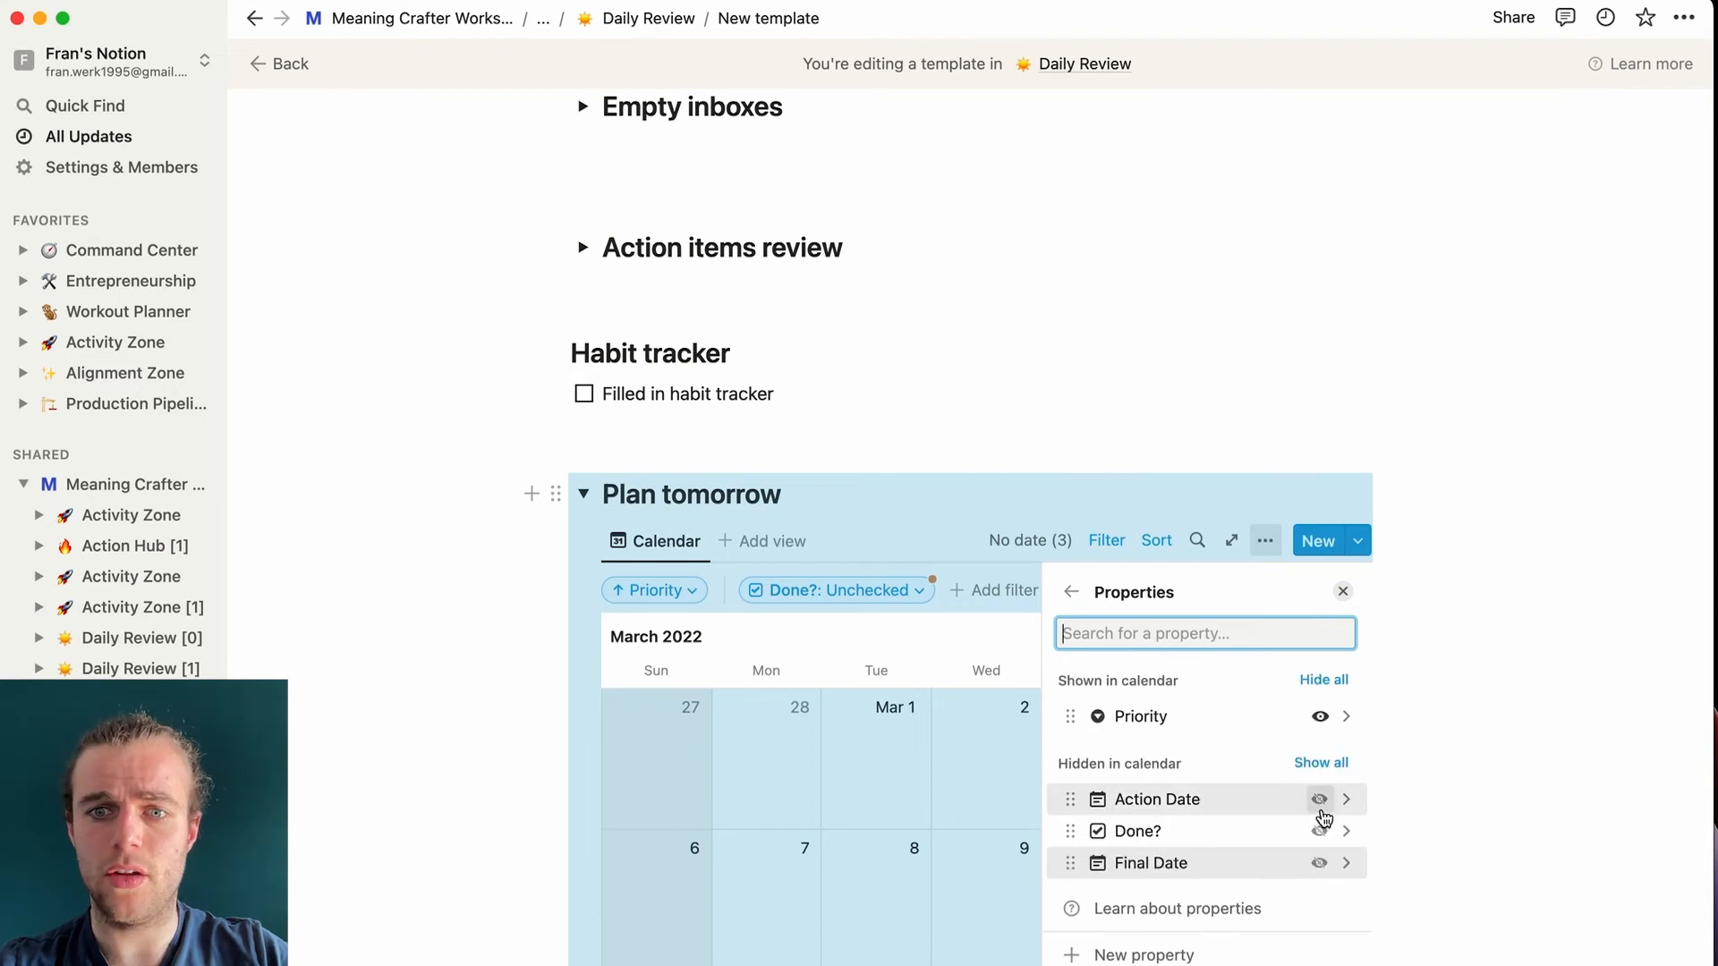
left_click(1172, 391)
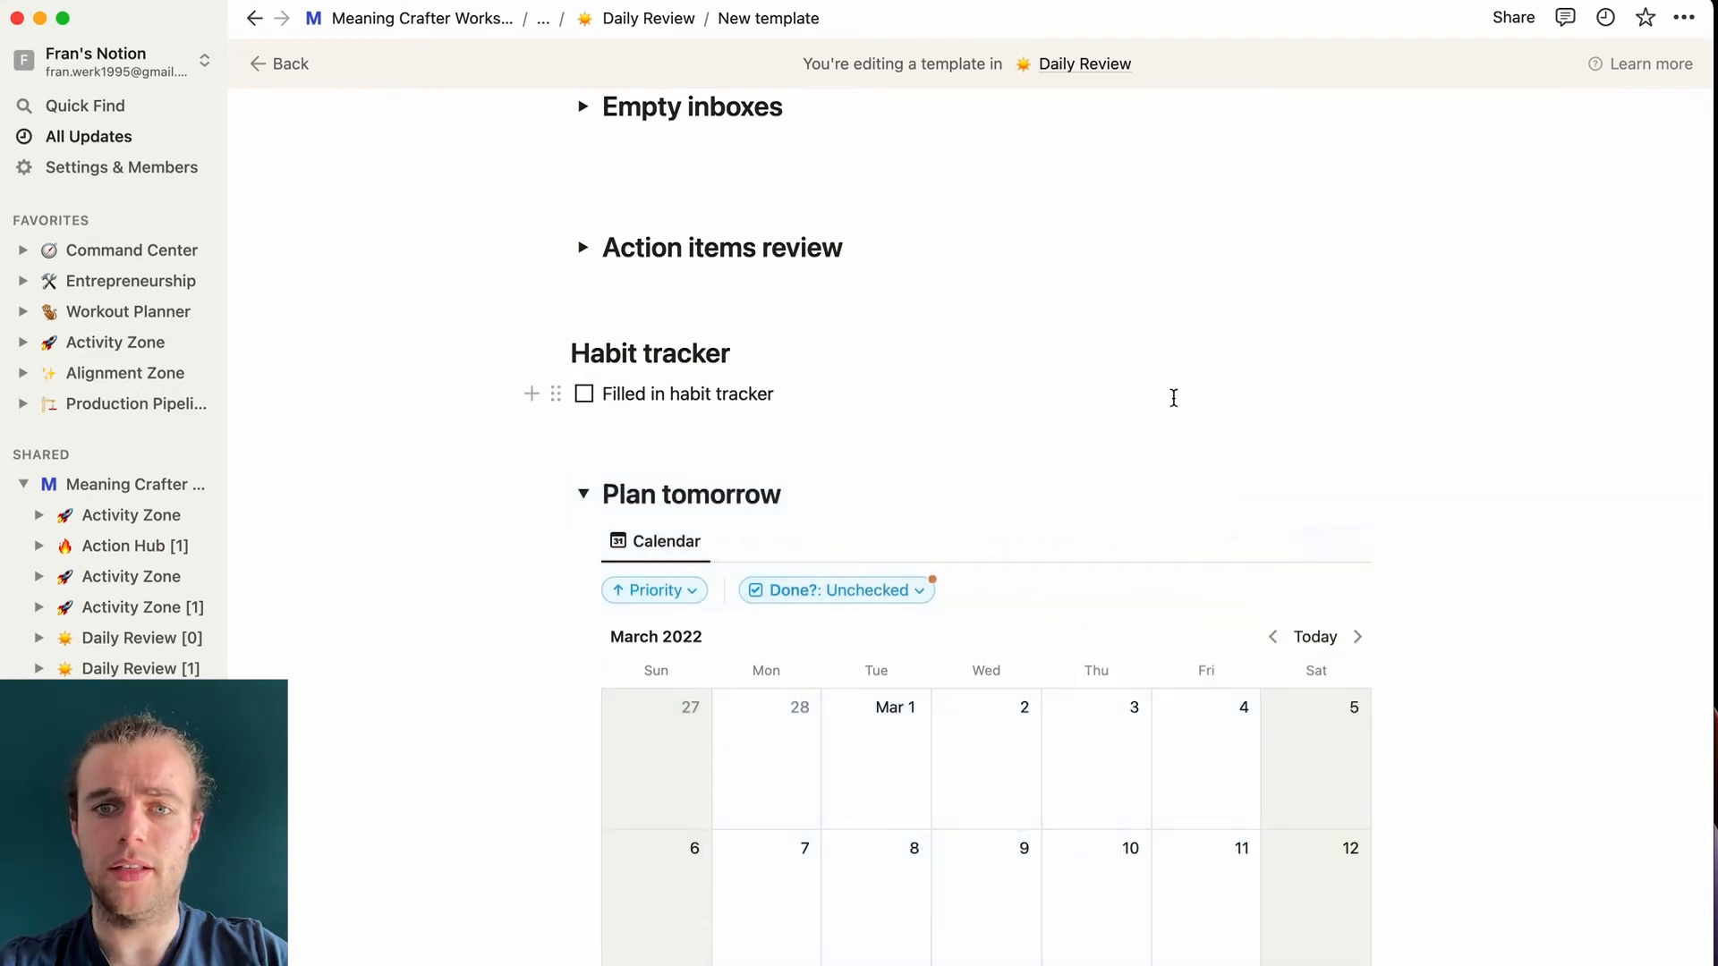
- Check how the Plan tomorrow calendar tasks are sorted
scroll(1173, 393, "down", 4)
left_click(1156, 225)
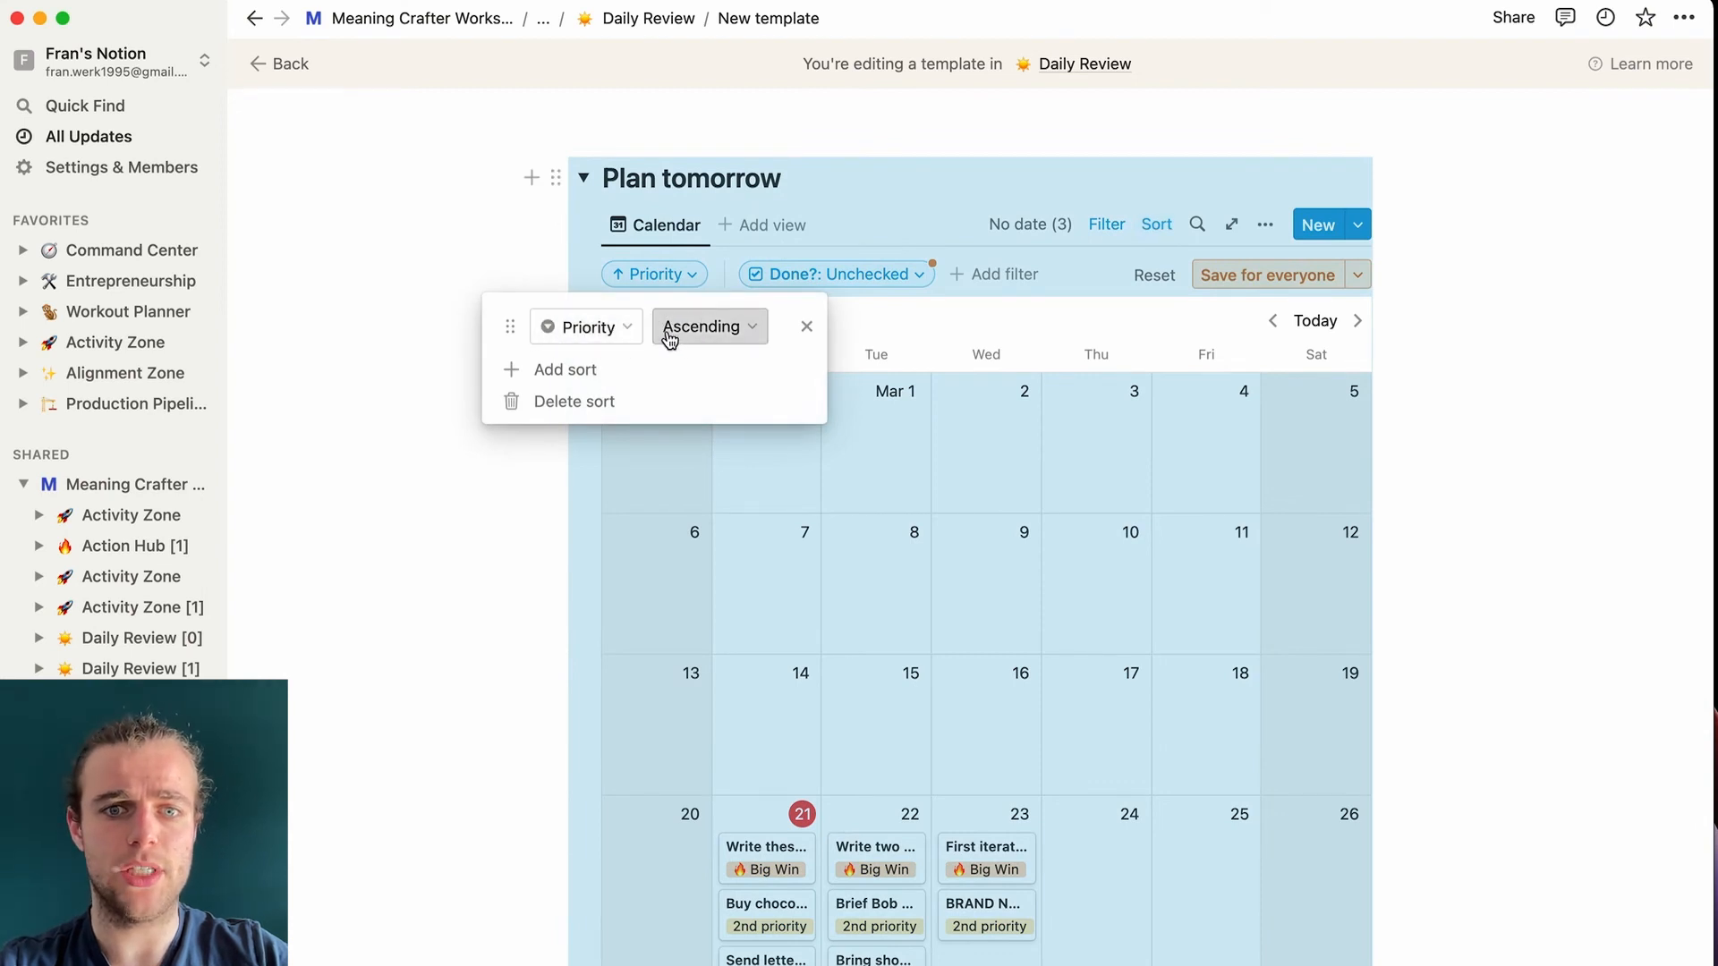
left_click(457, 258)
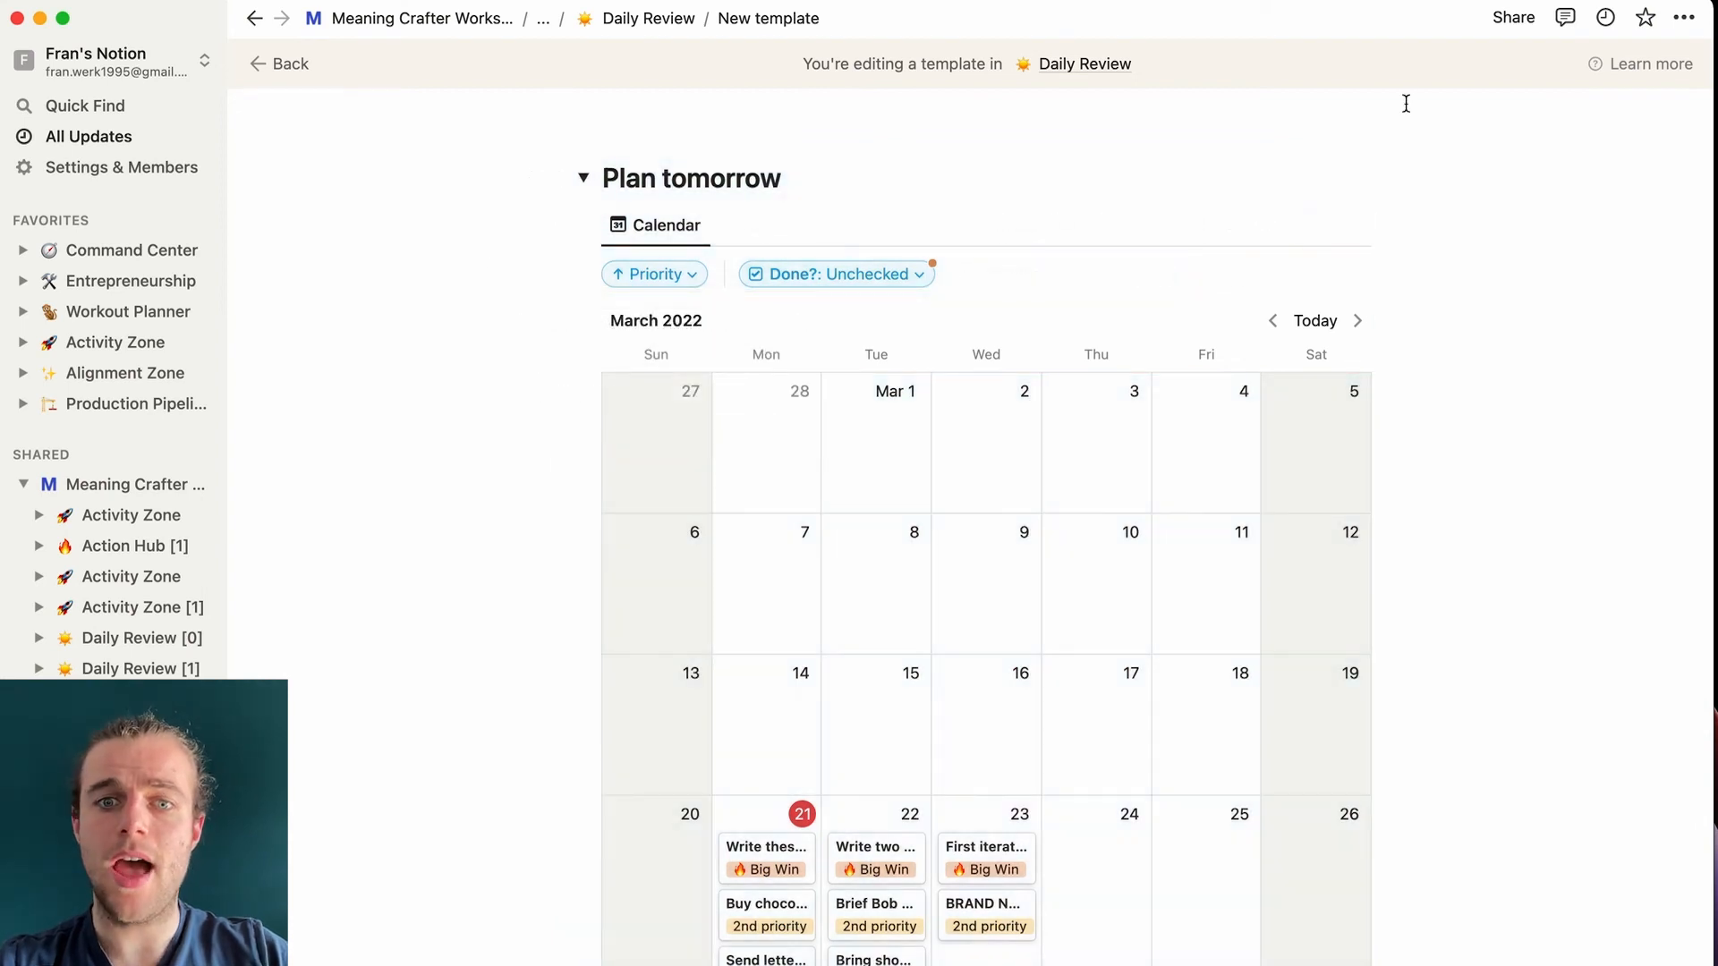
scroll(1432, 745, "down", 3)
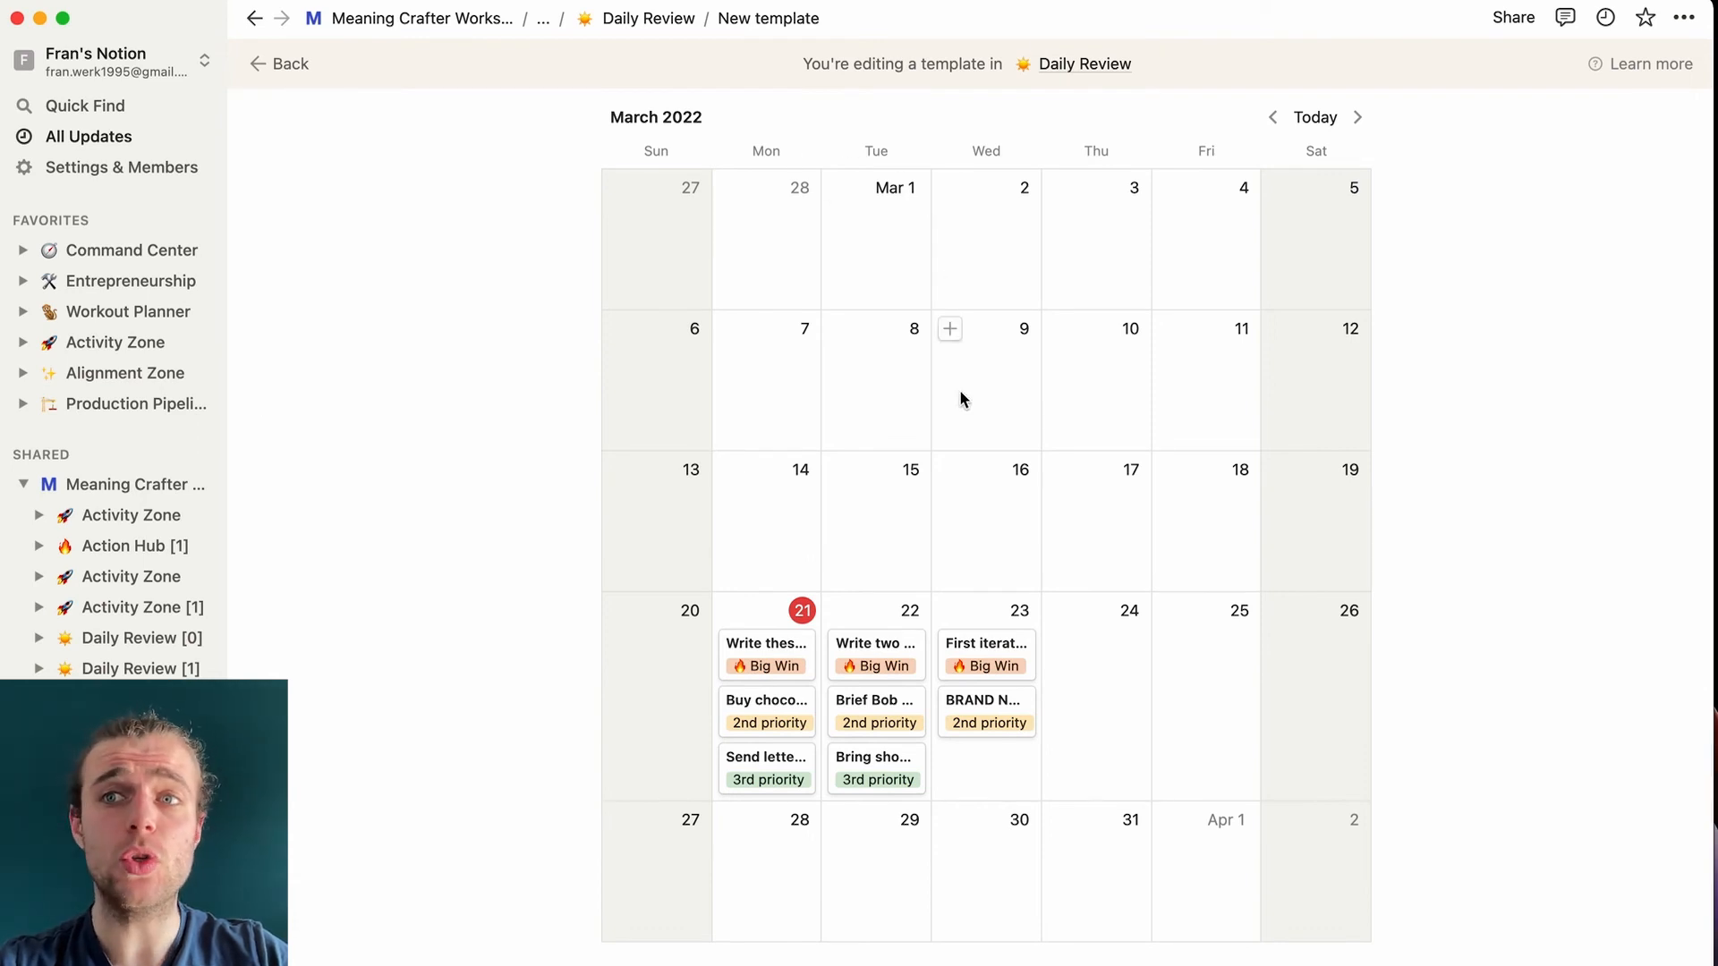
- Switch the Daily Review template page to full width
left_click(1685, 17)
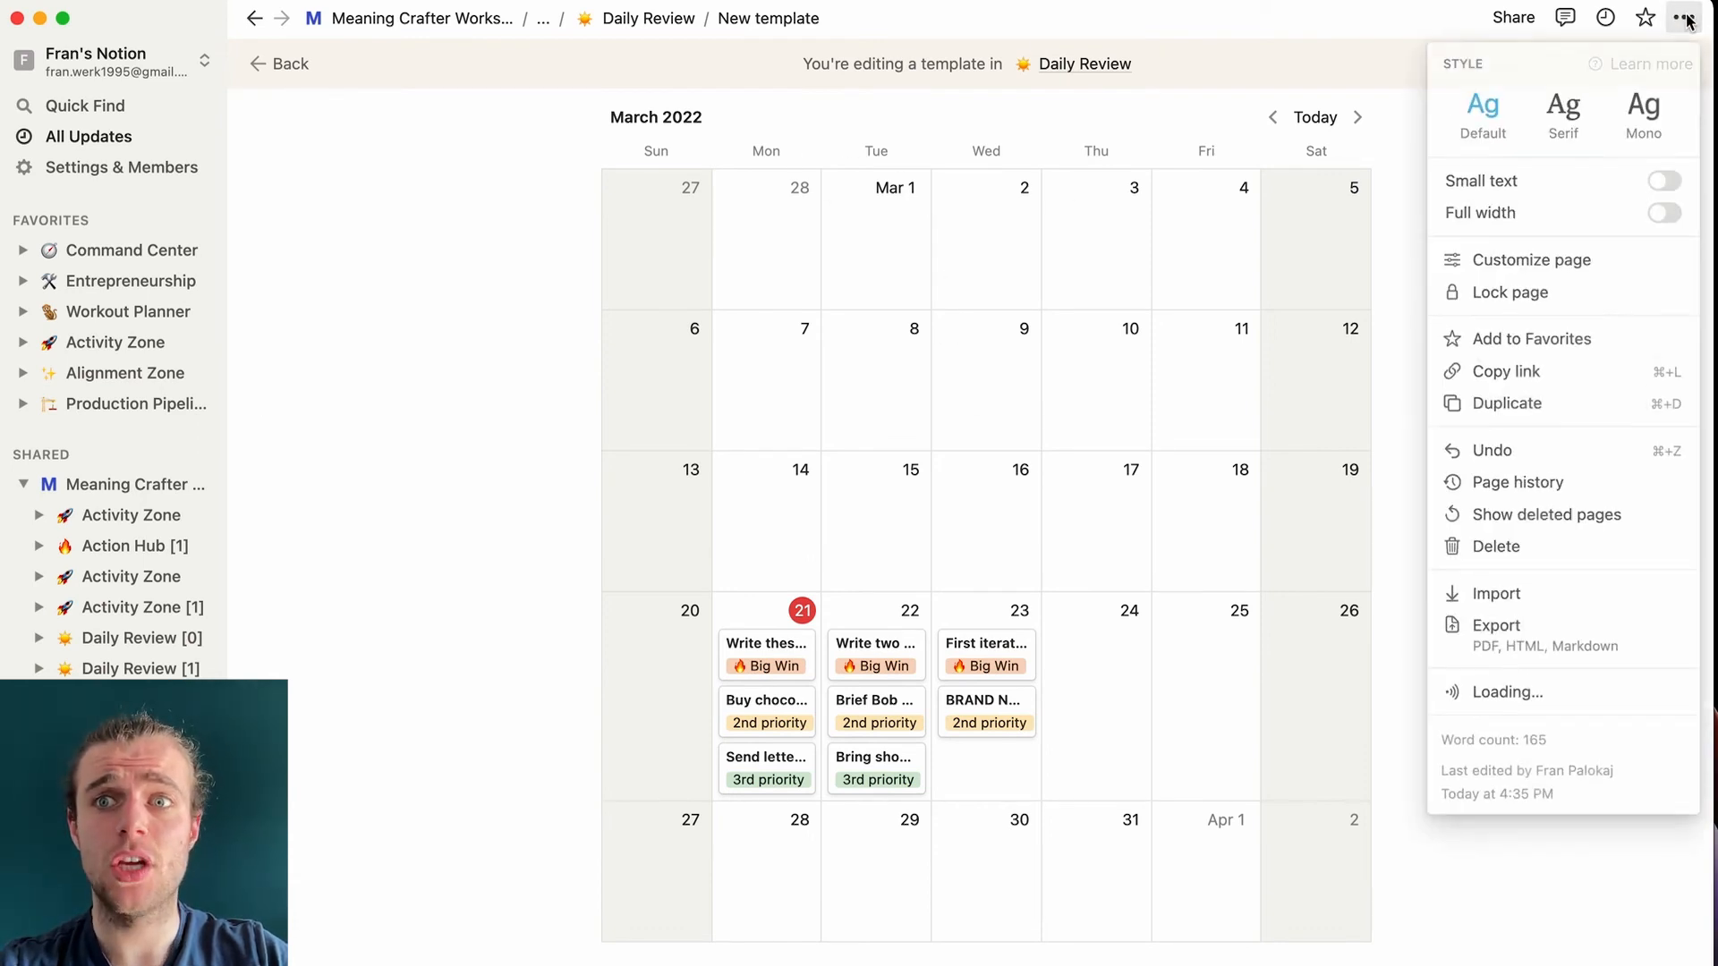
left_click(1666, 212)
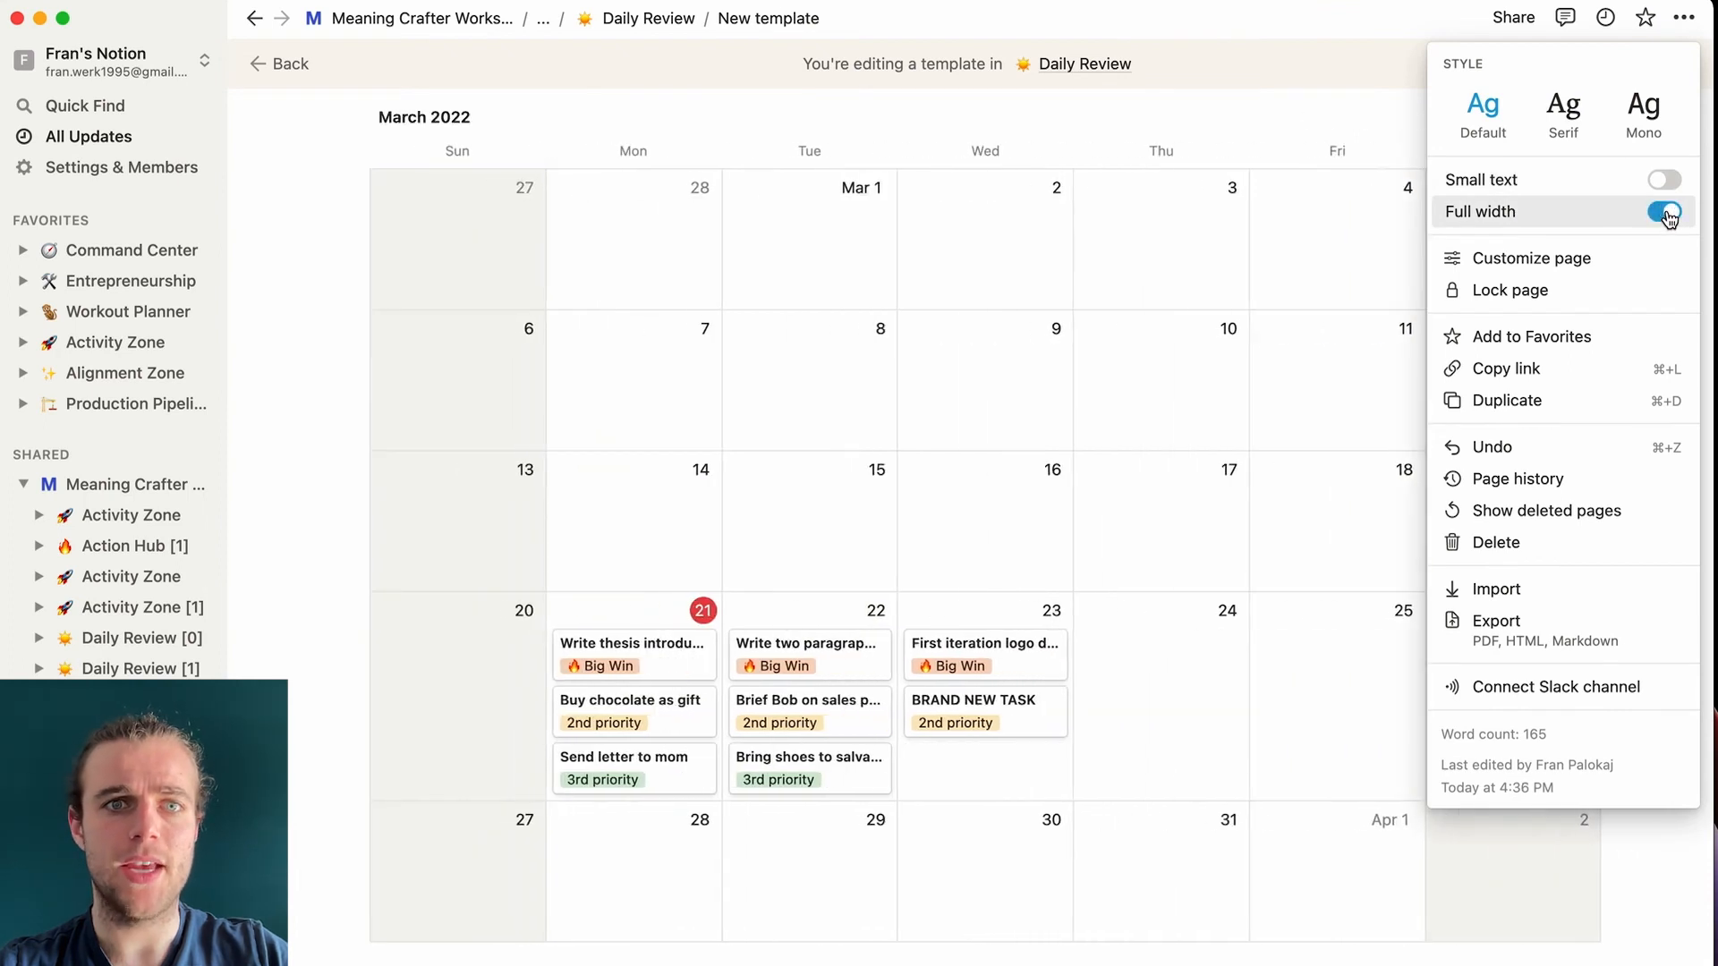
left_click(322, 338)
scroll(322, 340, "up", 2)
scroll(322, 340, "up", 2)
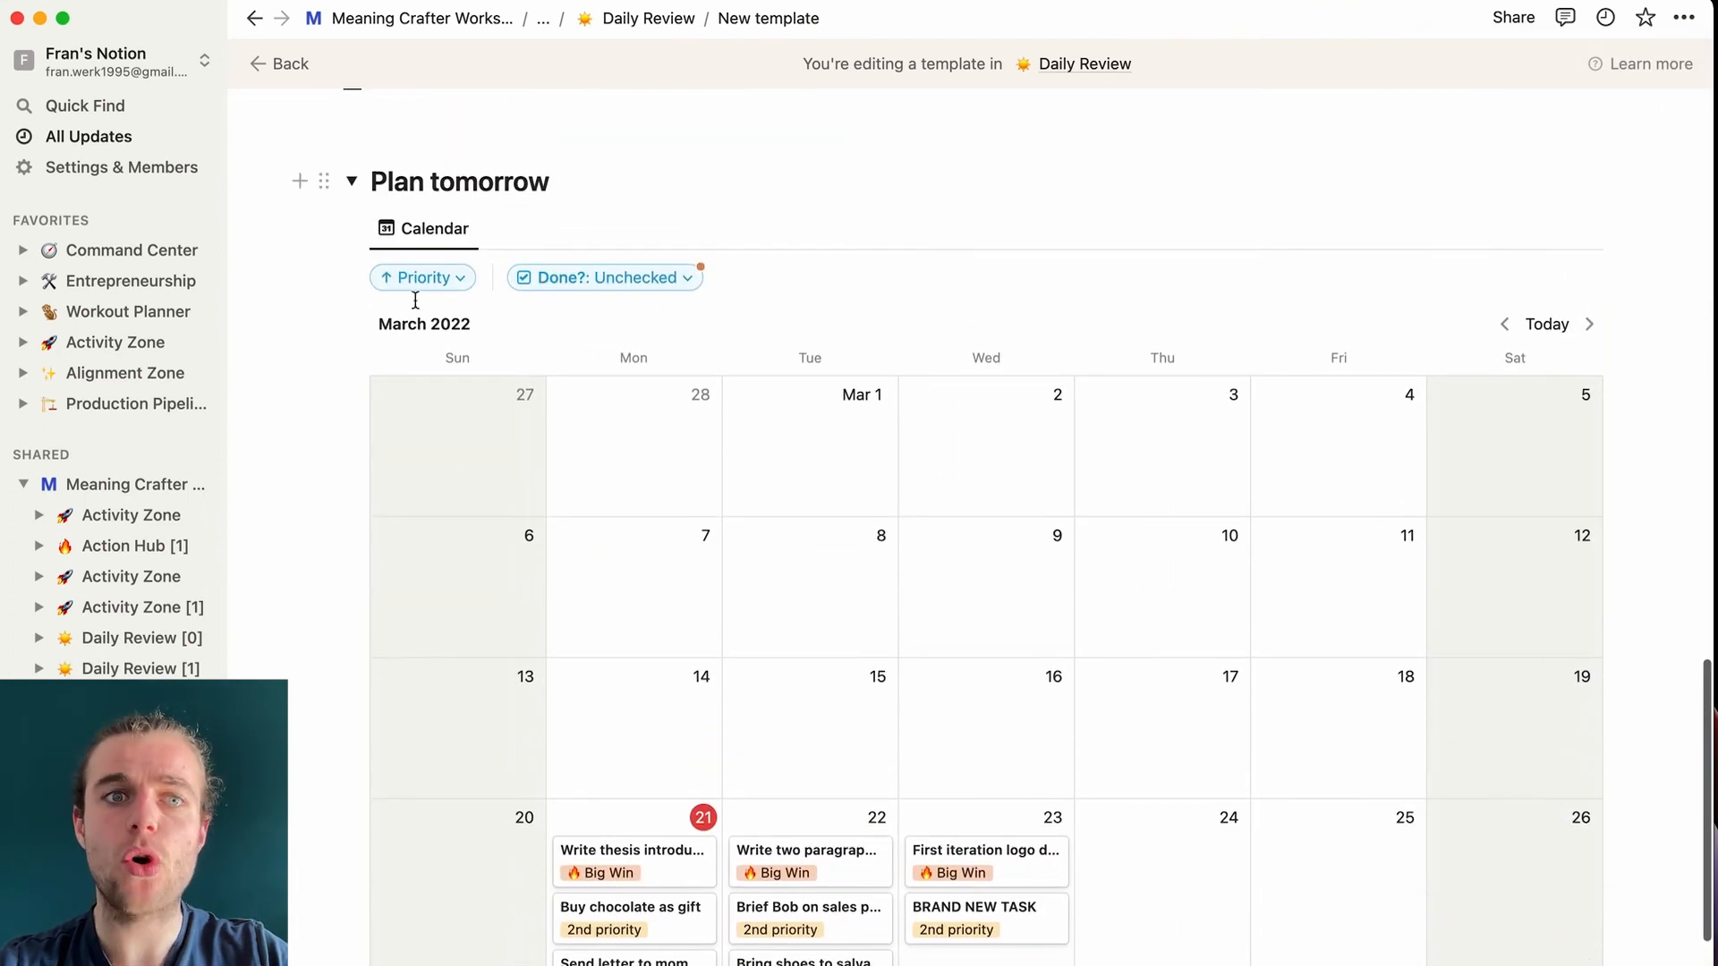
- Expand Empty inboxes and give Capture this task an Action Date of March 24, 2022
scroll(1354, 727, "down", 3)
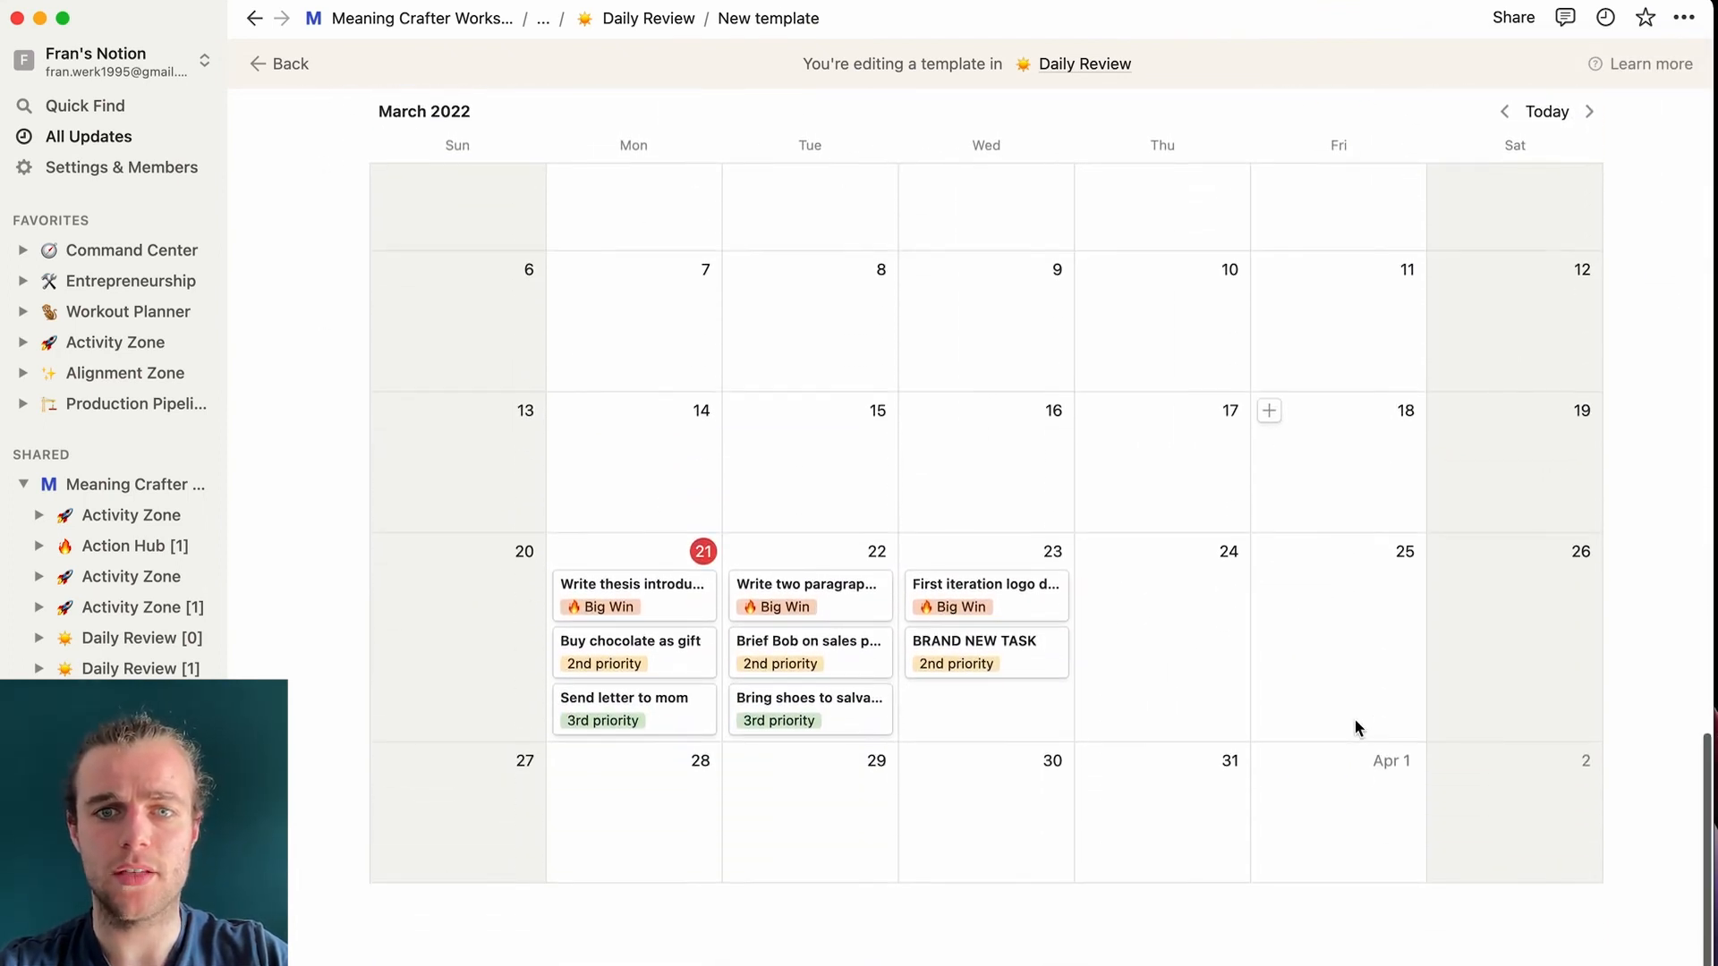
scroll(1354, 719, "up", 10)
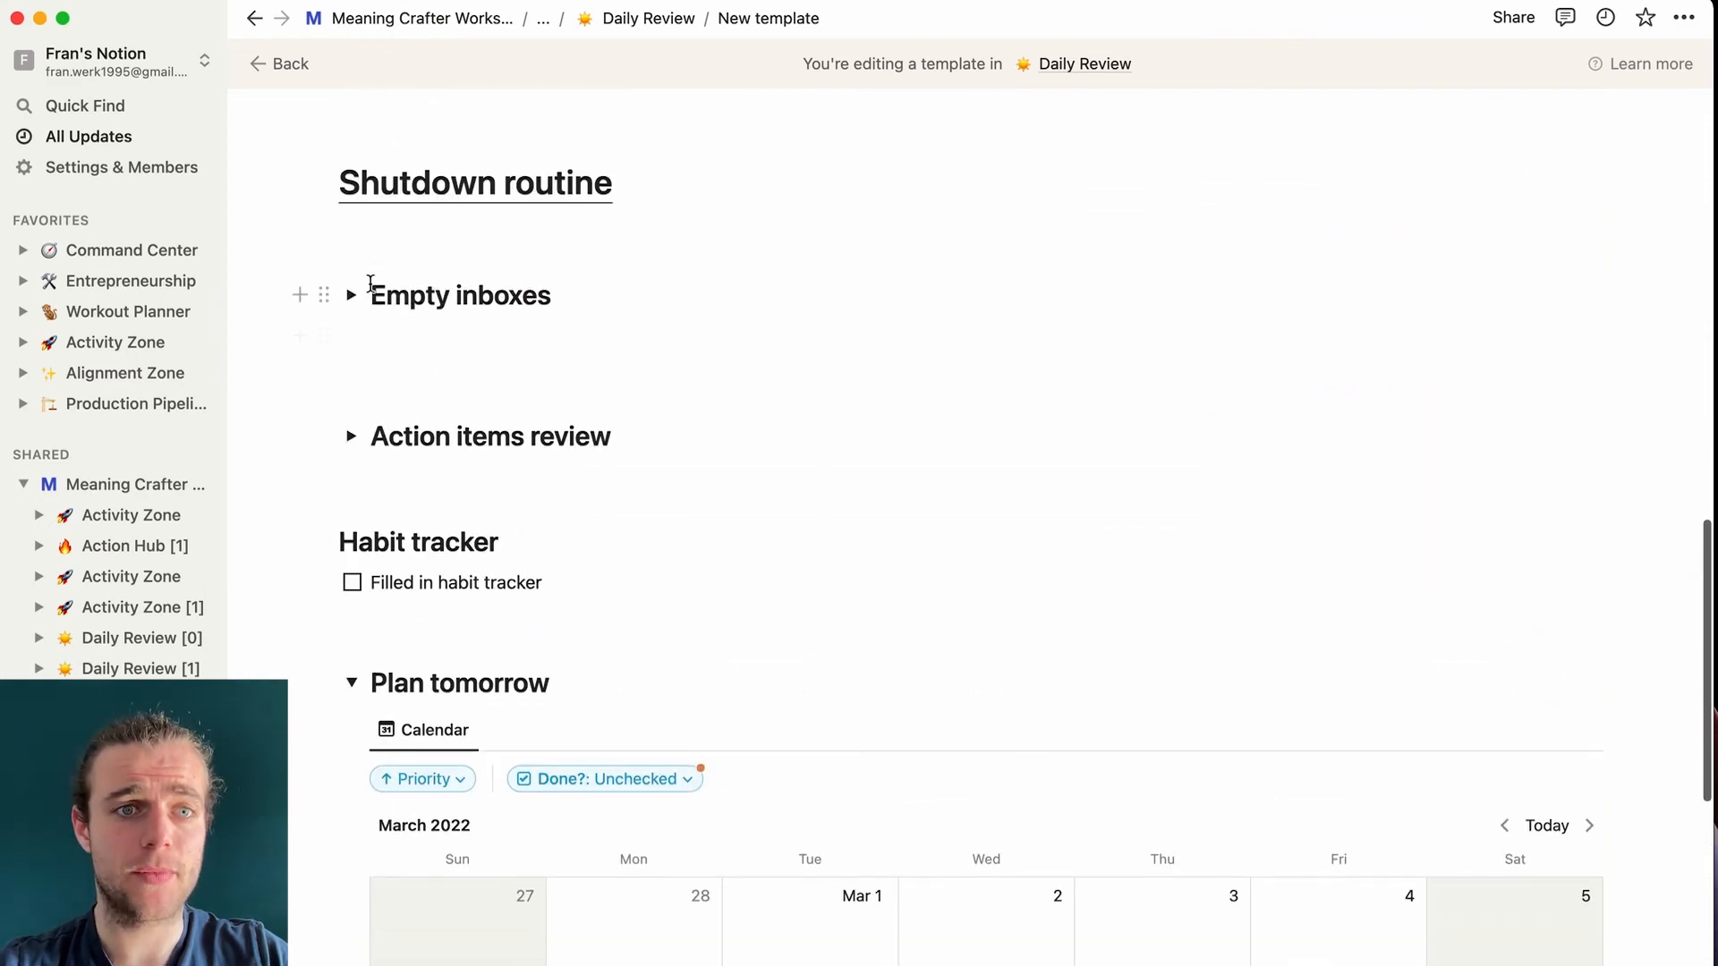
left_click(350, 296)
scroll(448, 391, "down", 1)
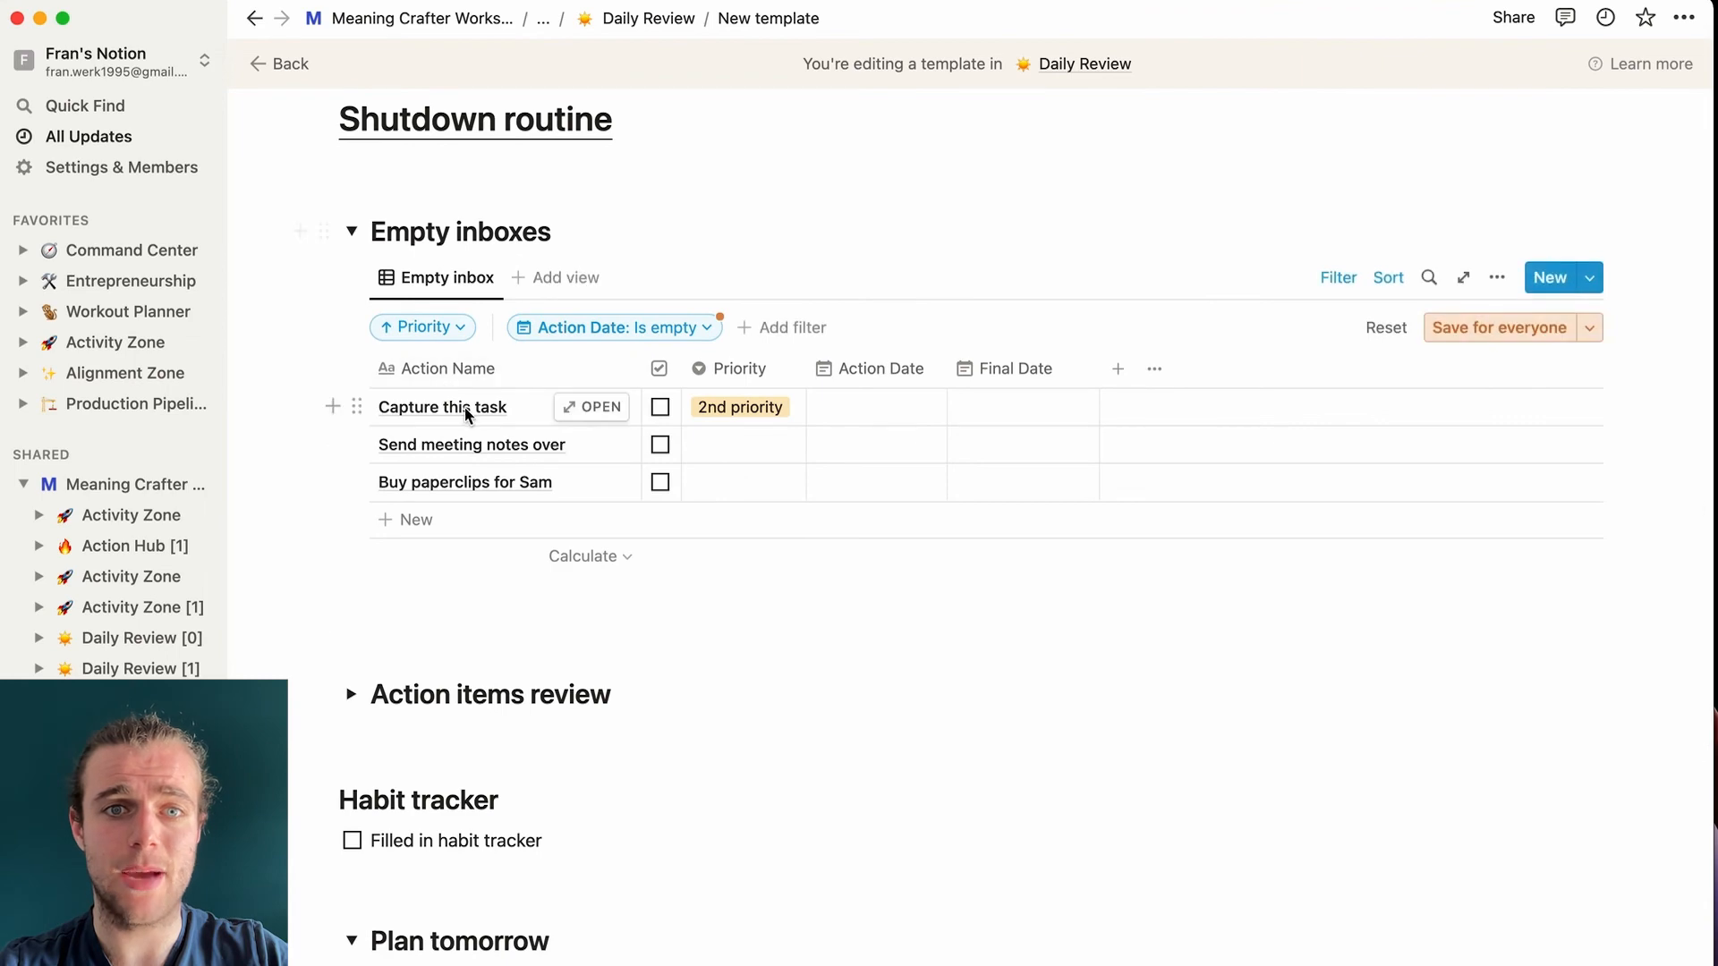
left_click(869, 410)
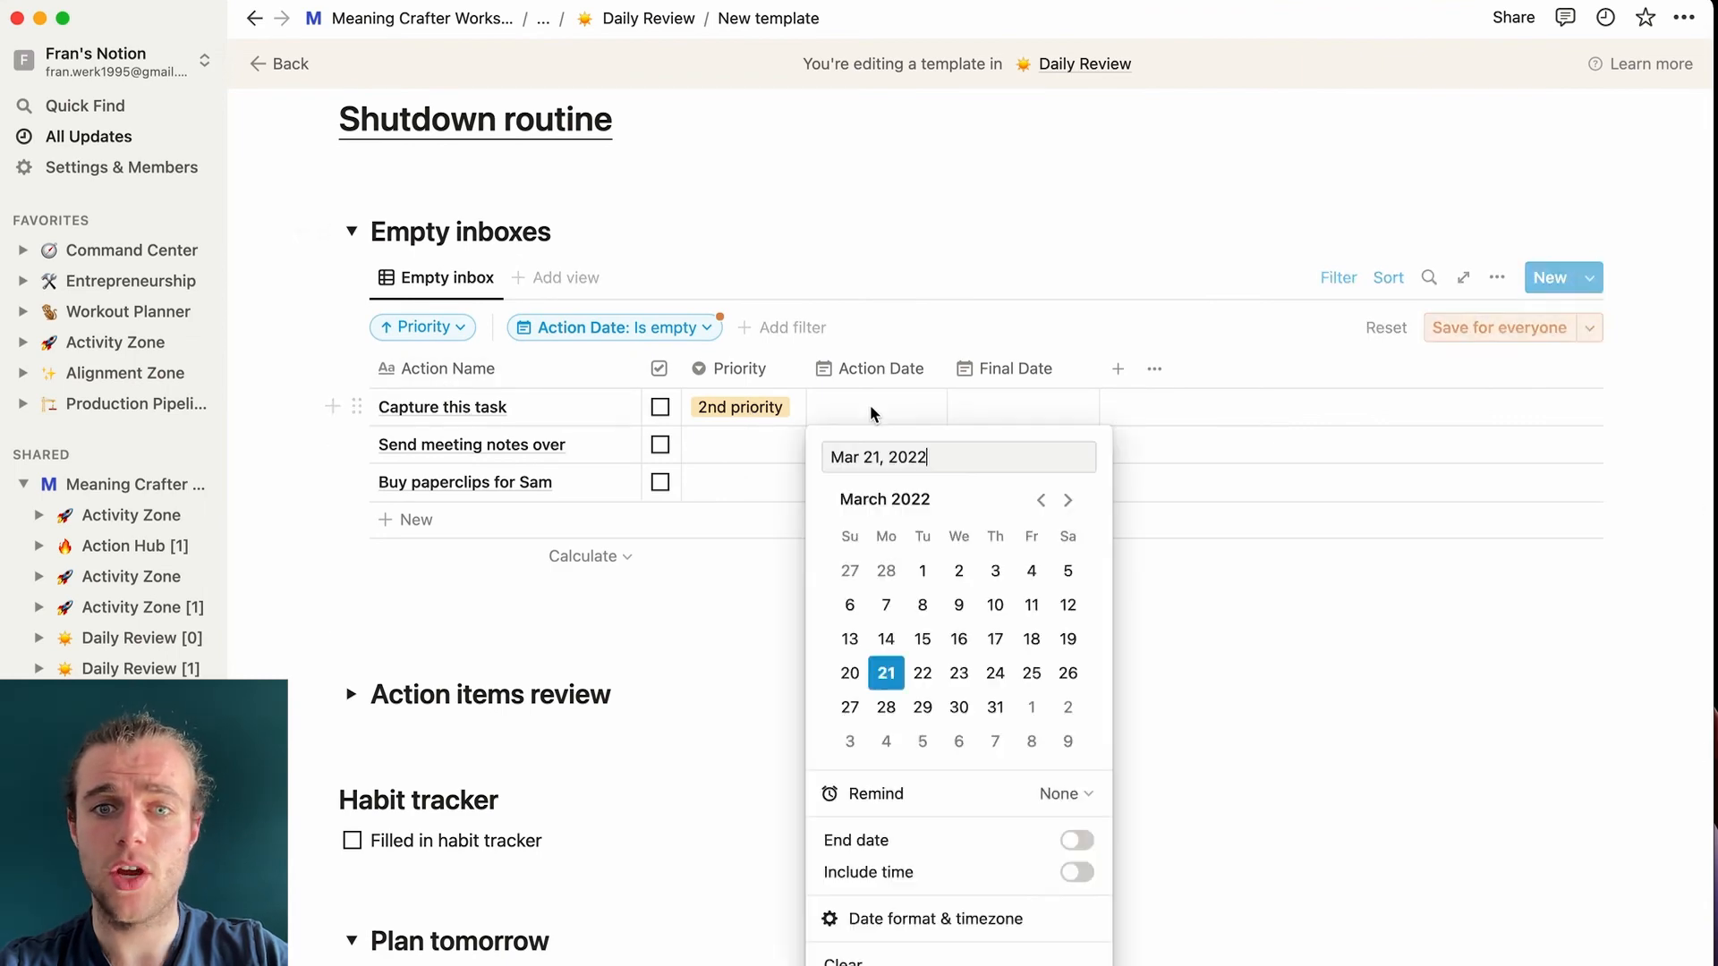
left_click(995, 680)
left_click(1254, 640)
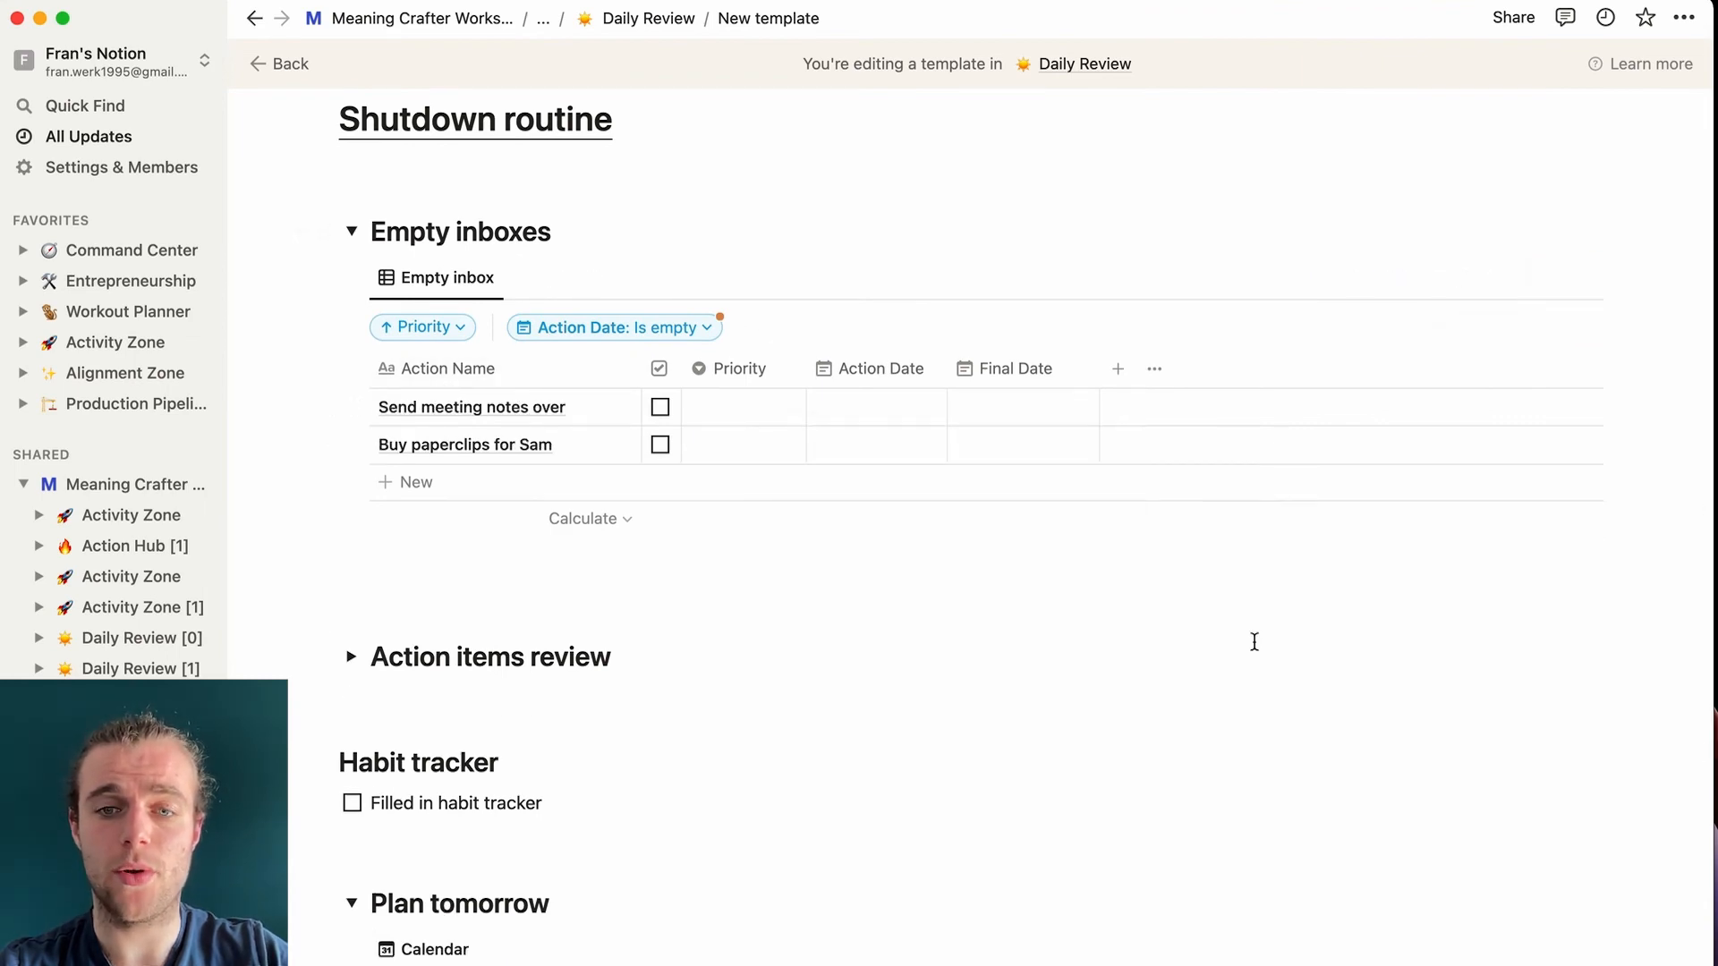
- Drag Capture this task to March 23 and demonstrate rescheduling other calendar tasks
scroll(1254, 640, "down", 10)
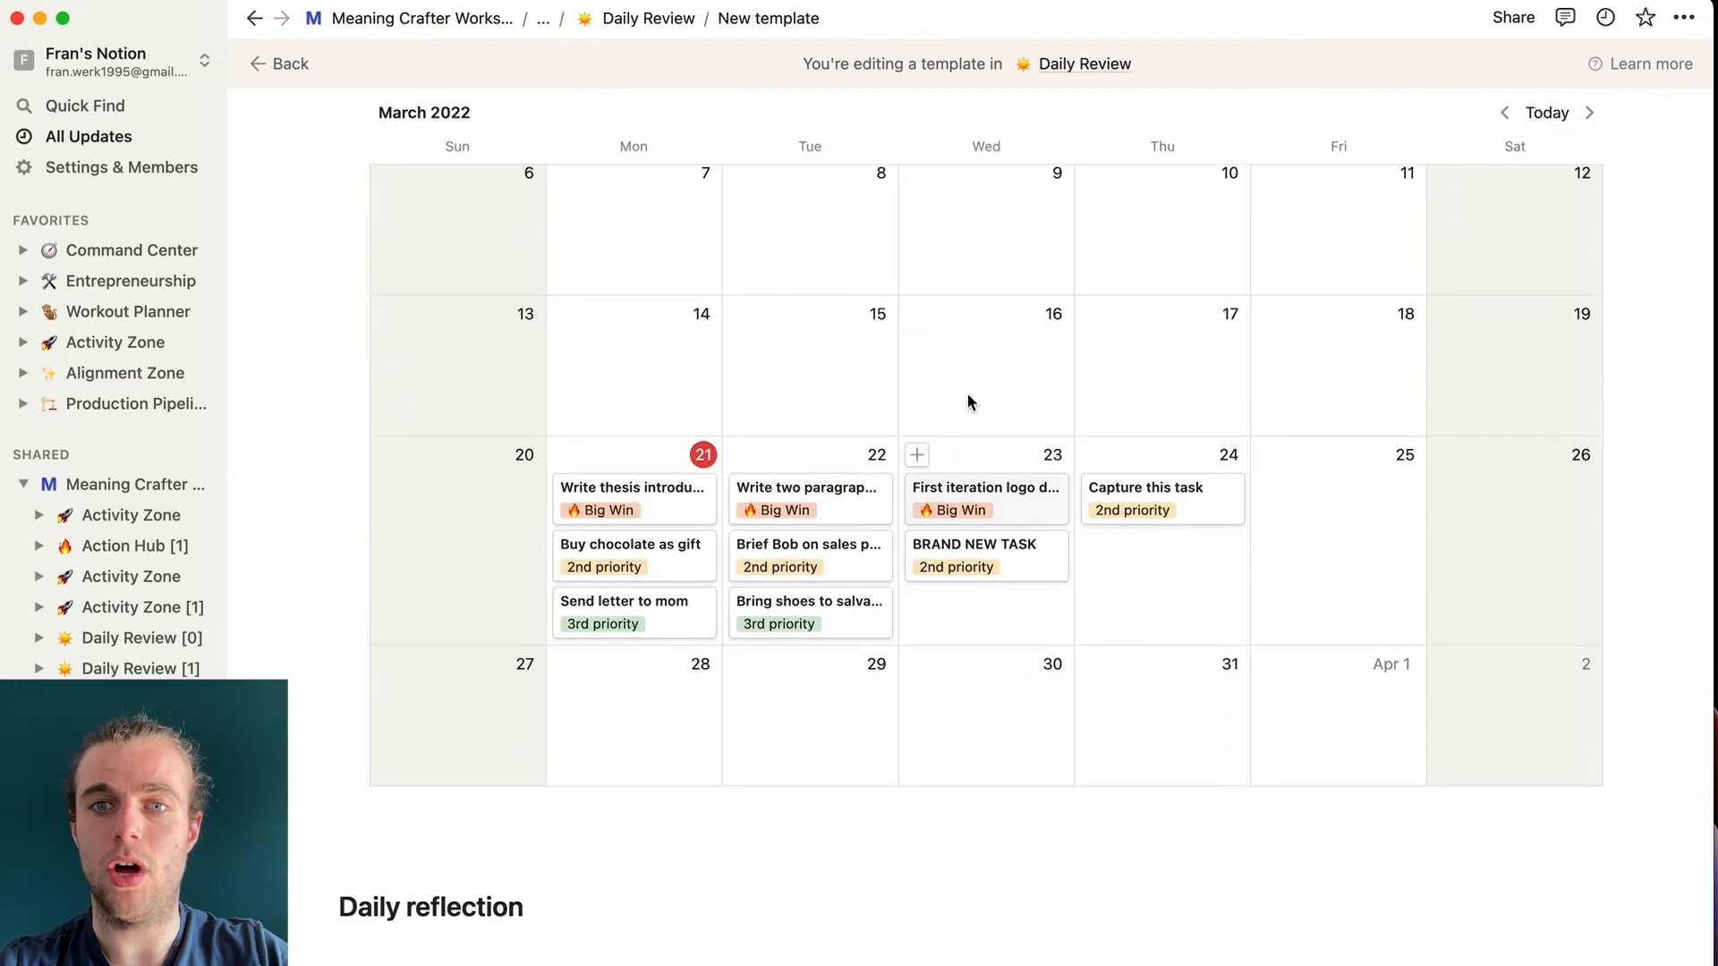
left_click_drag(1150, 502, 988, 612)
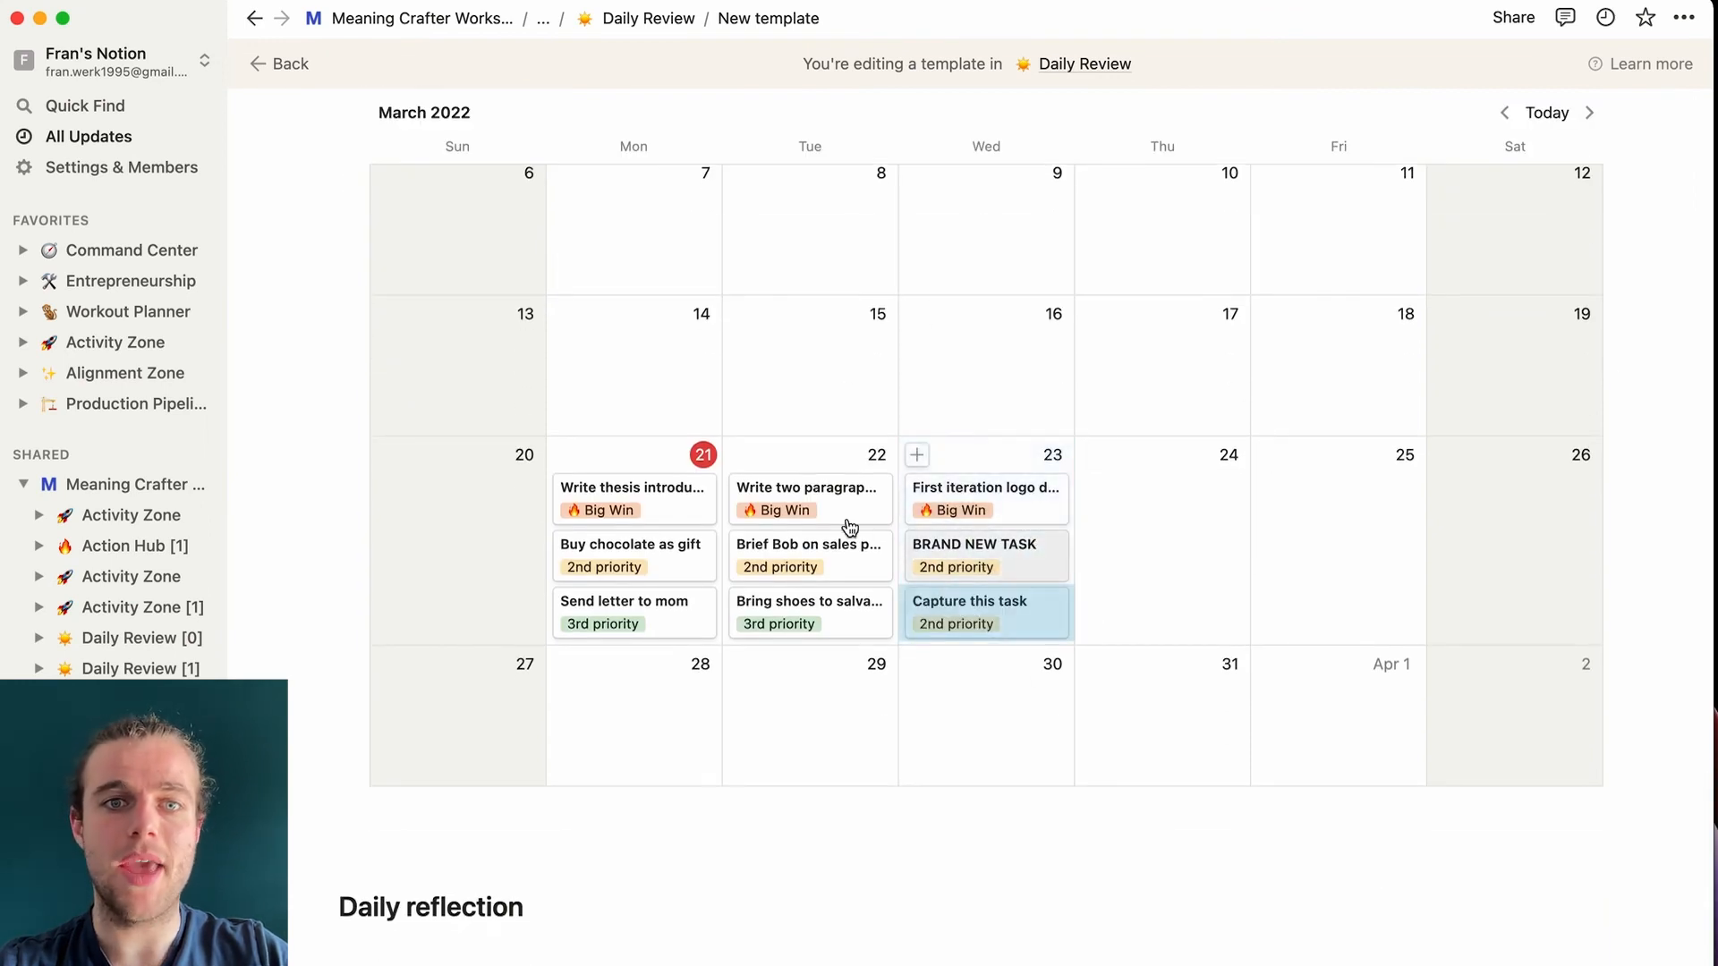
mouse_move(969, 513)
left_mouse_down()
mouse_move(1151, 498)
mouse_move(984, 507)
left_mouse_up()
left_click_drag(839, 513, 810, 492)
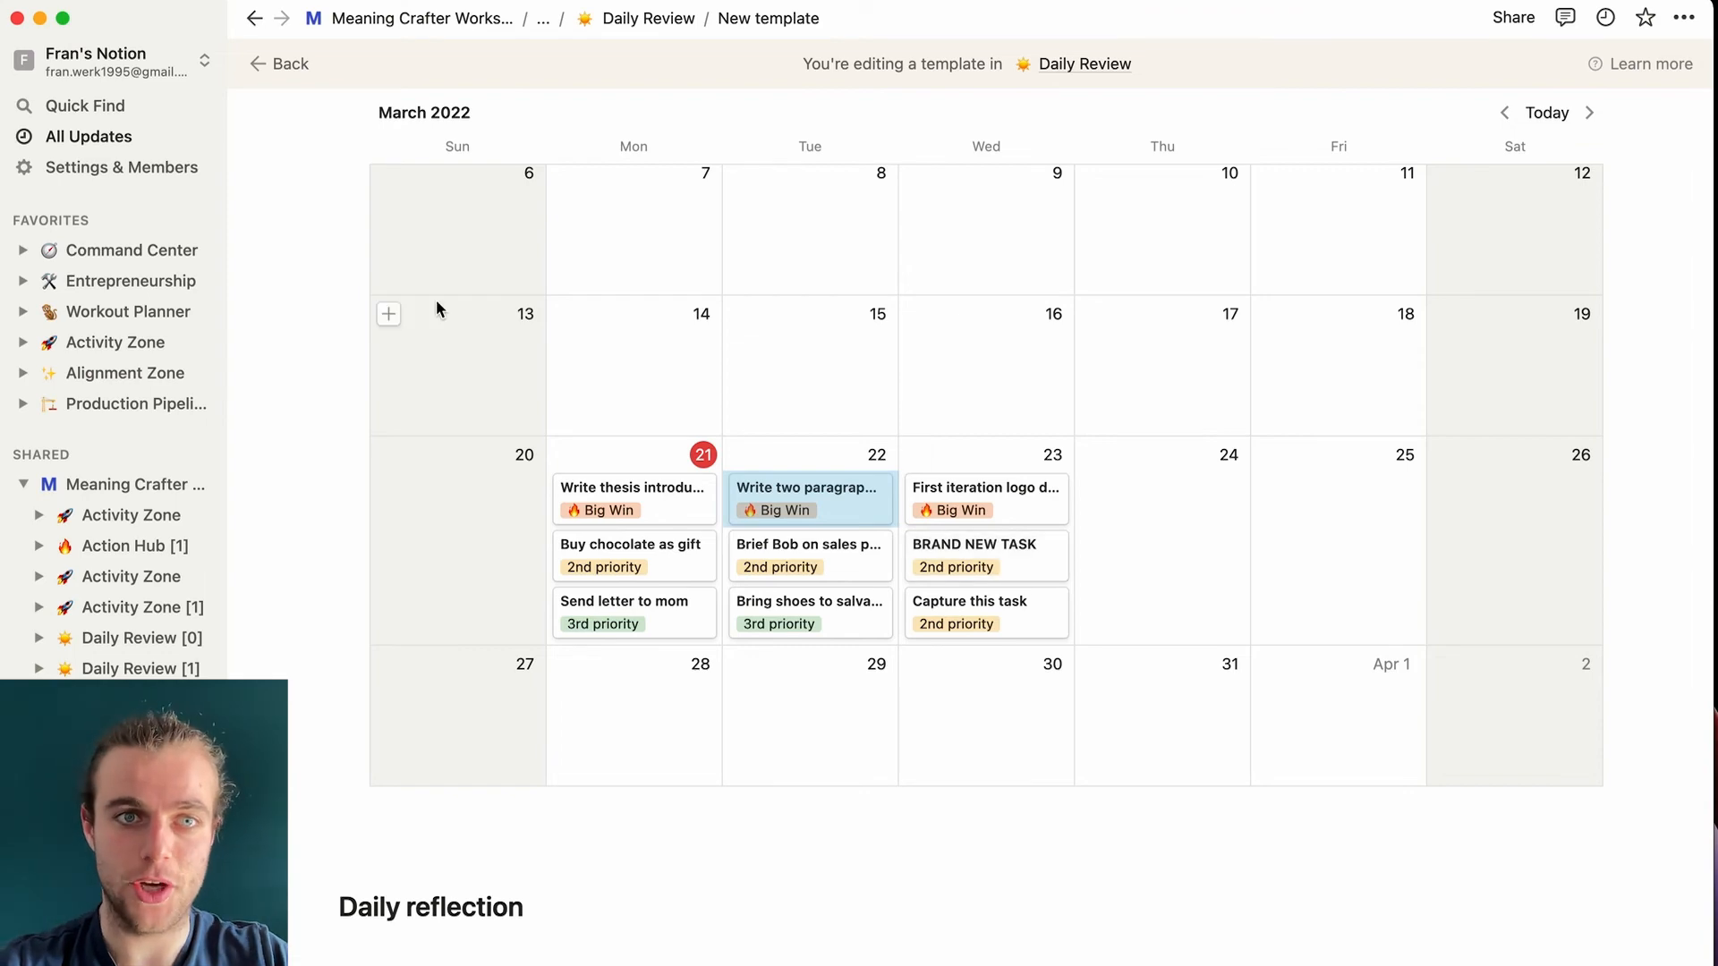
scroll(436, 299, "up", 5)
- Collapse Plan tomorrow and turn Daily reflection into a toggle heading using '>'
left_click(357, 288)
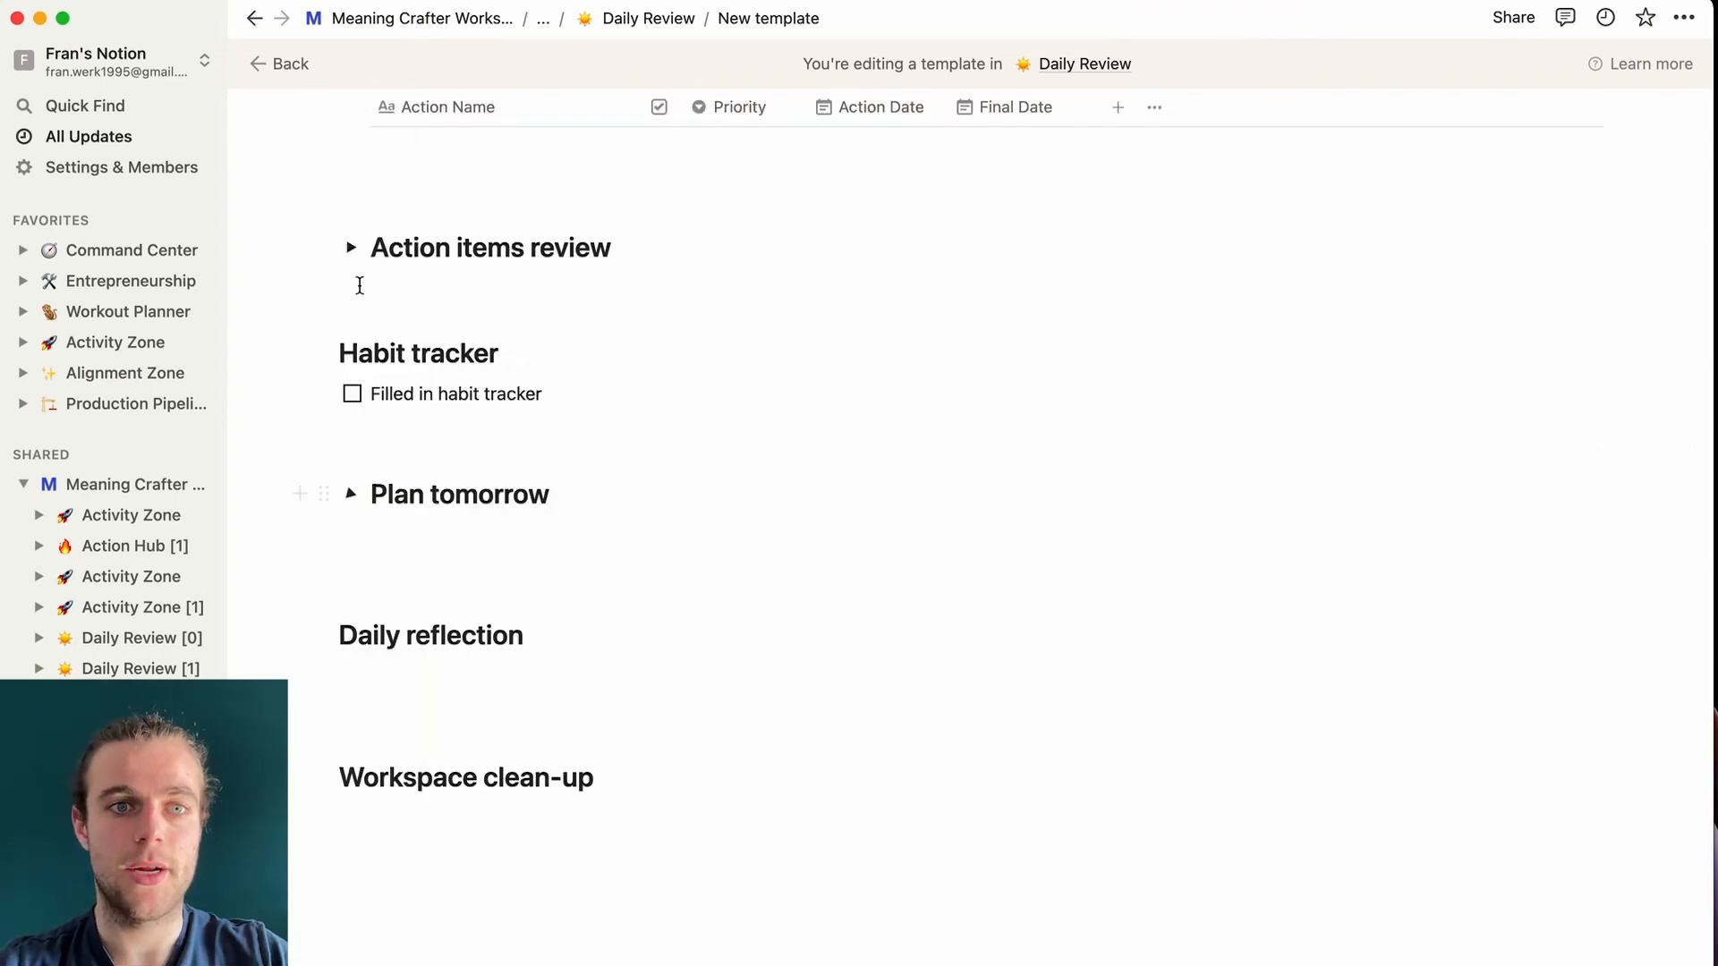
type(">")
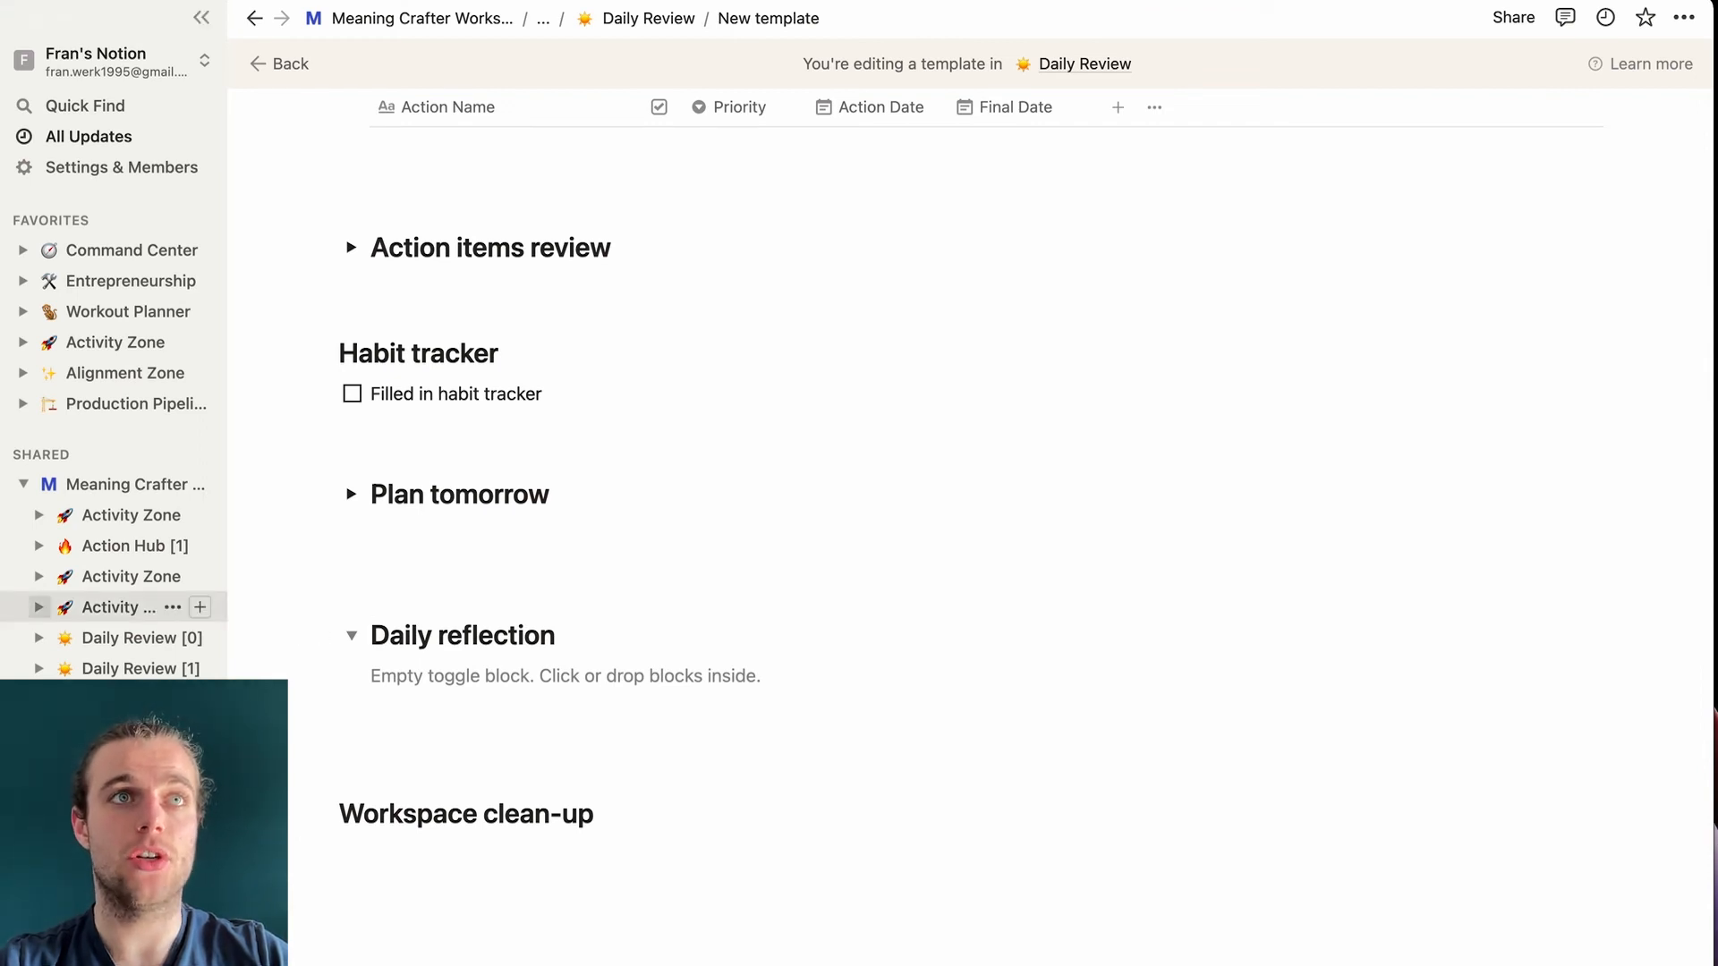
left_click(451, 678)
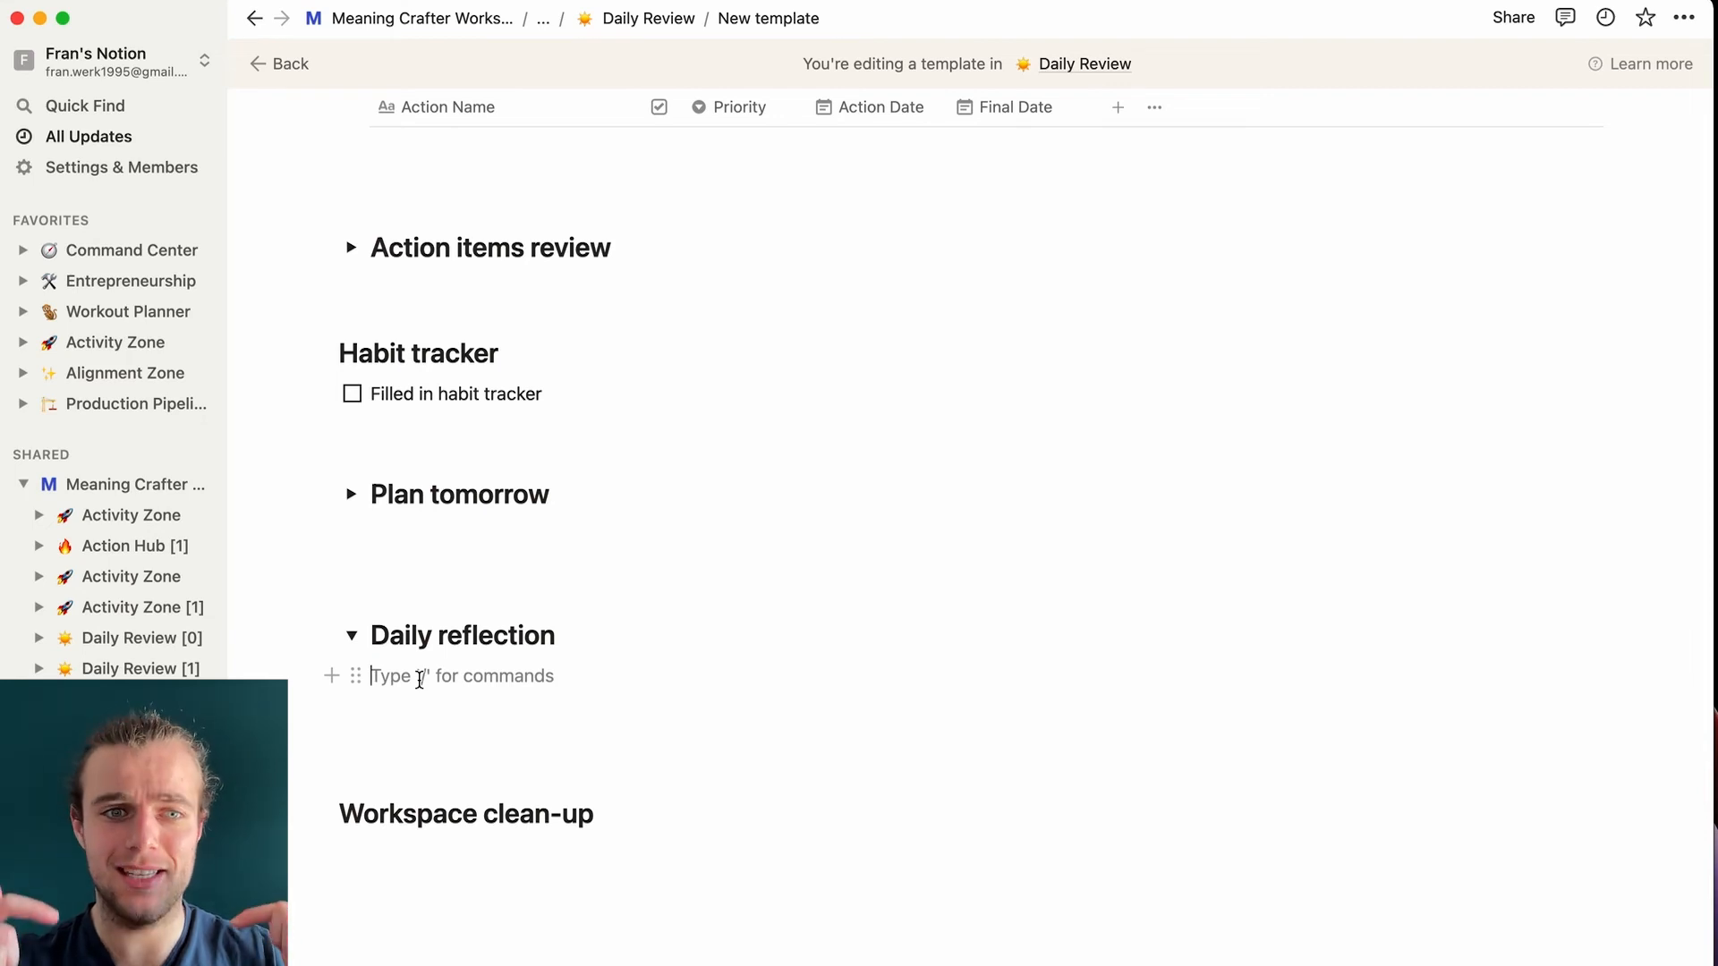
- Insert a linked table view of the Daily Review database inside Daily reflection
type("/linked")
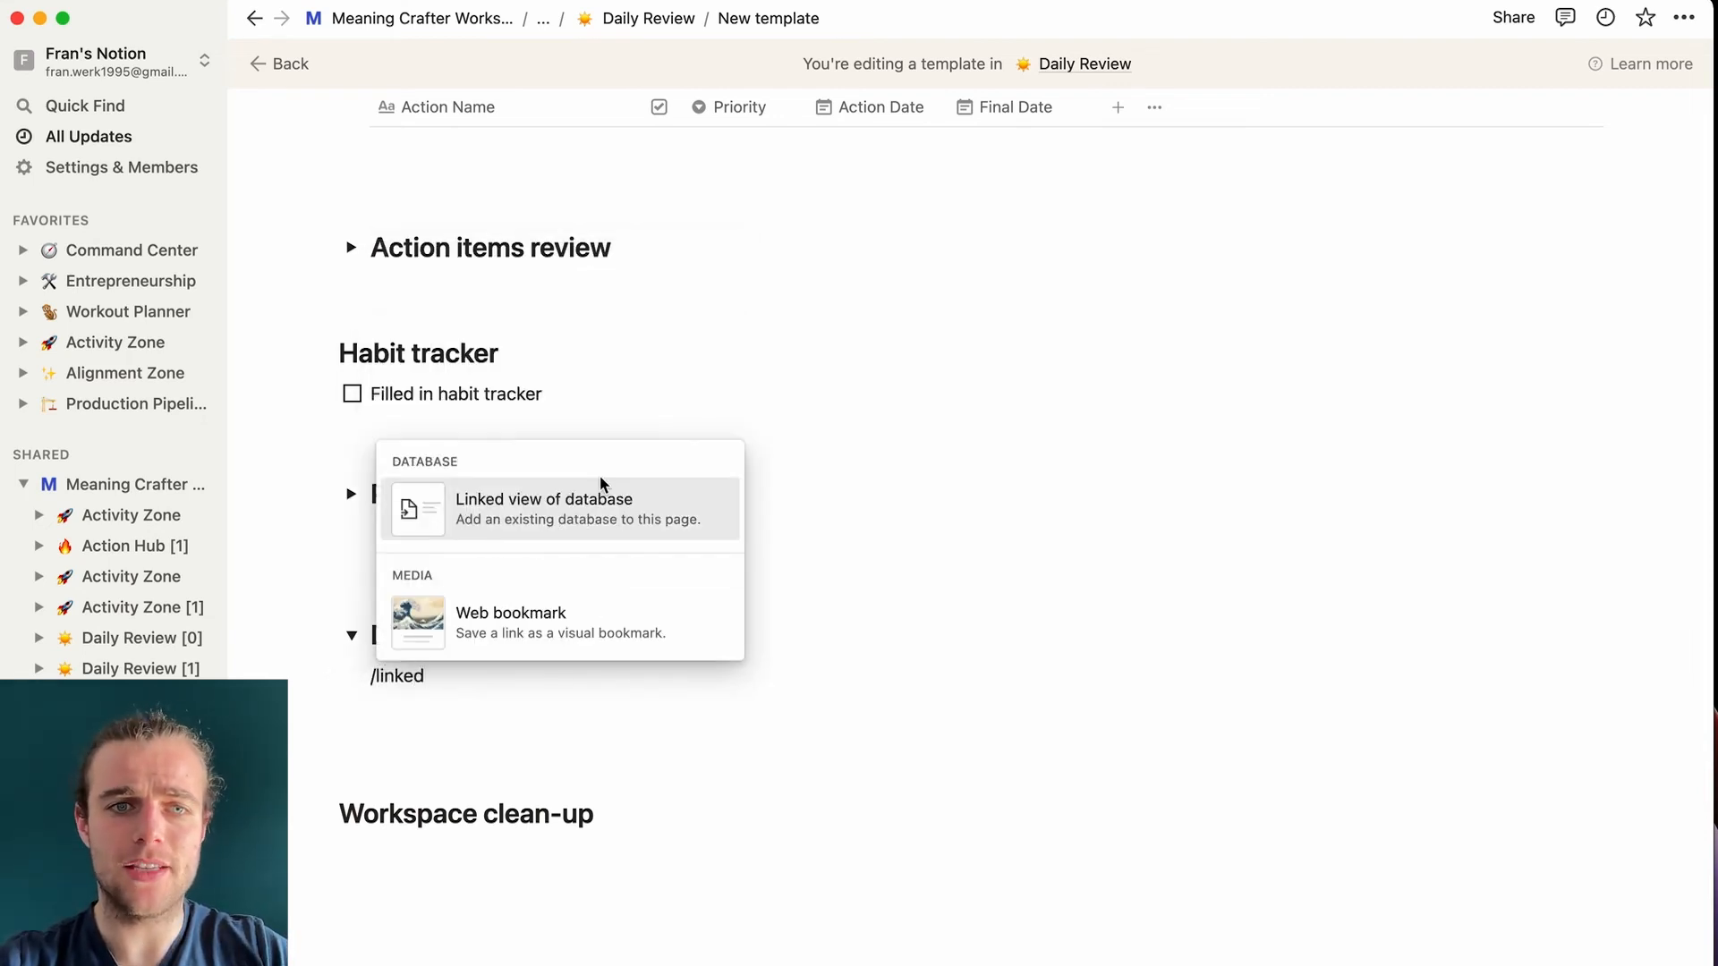
left_click(600, 479)
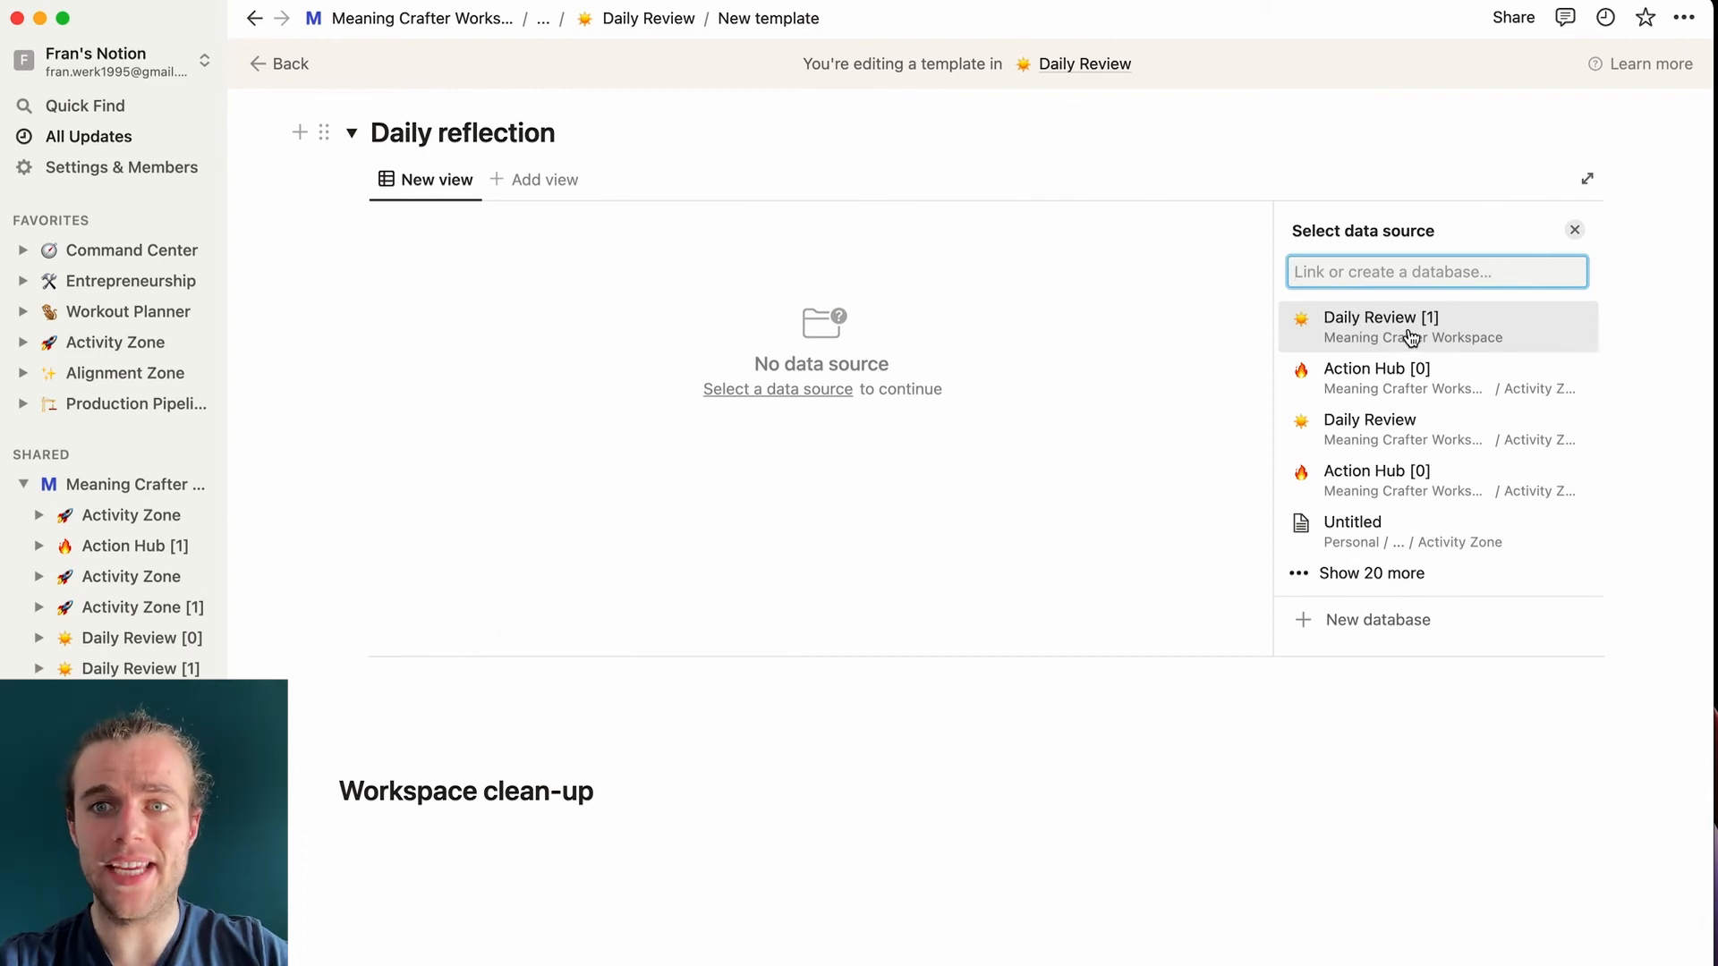
left_click(1420, 441)
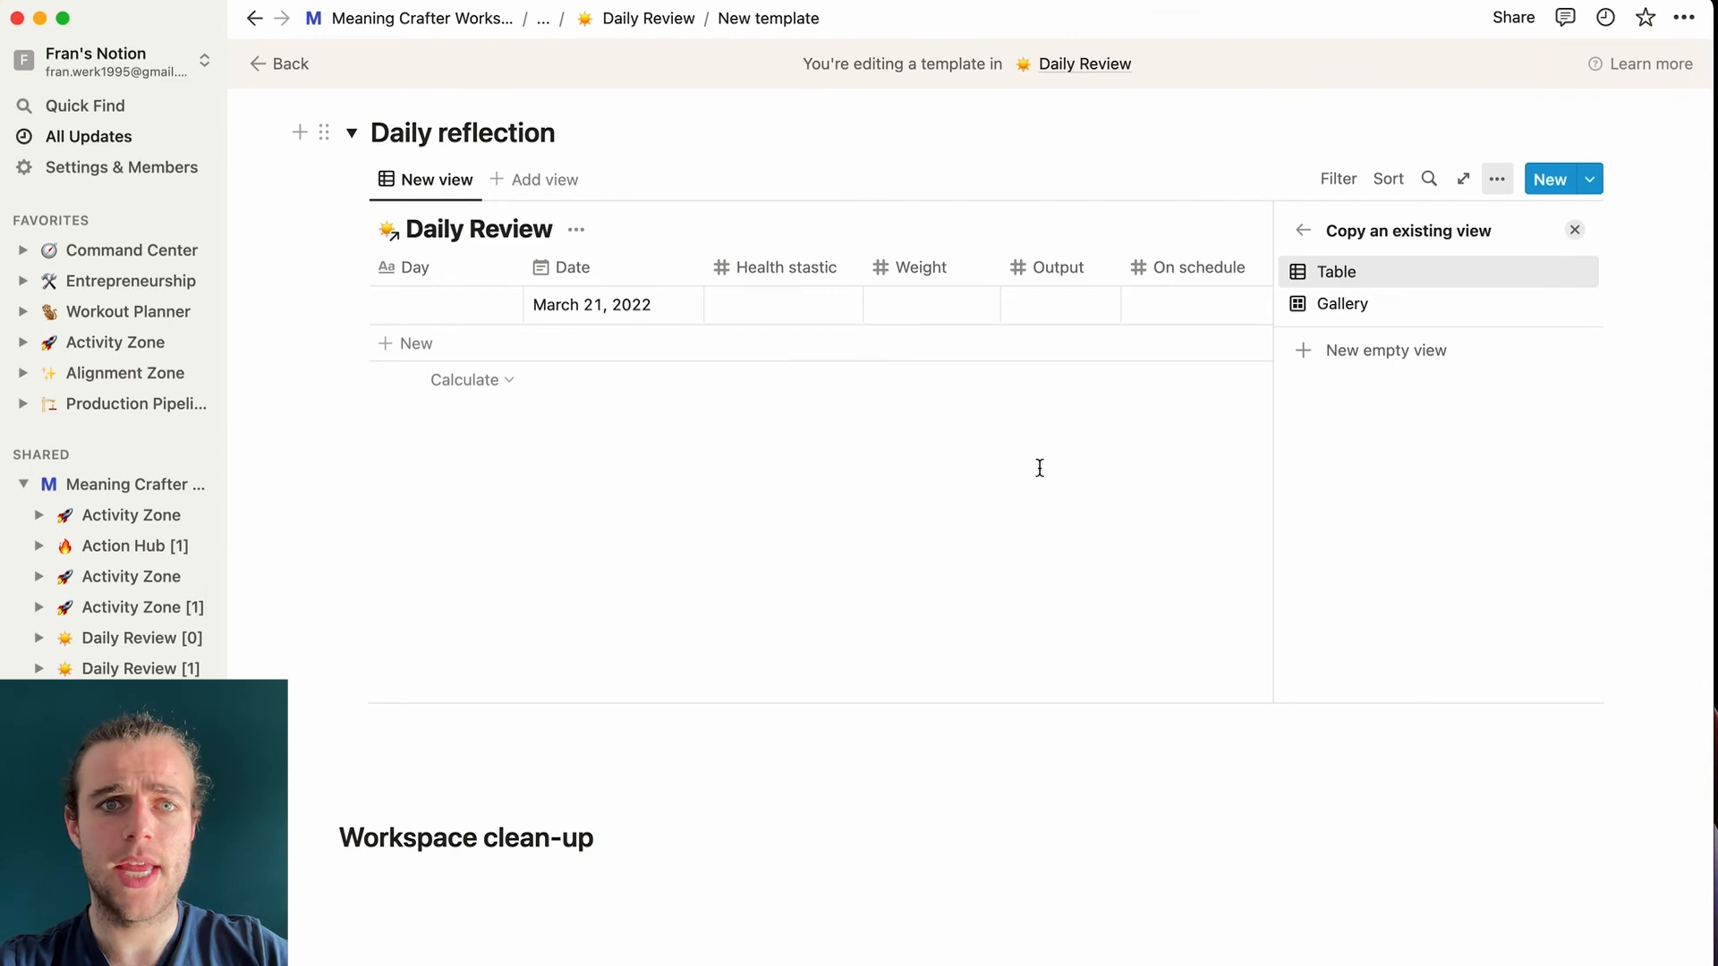
left_click(1039, 468)
left_click(1043, 716)
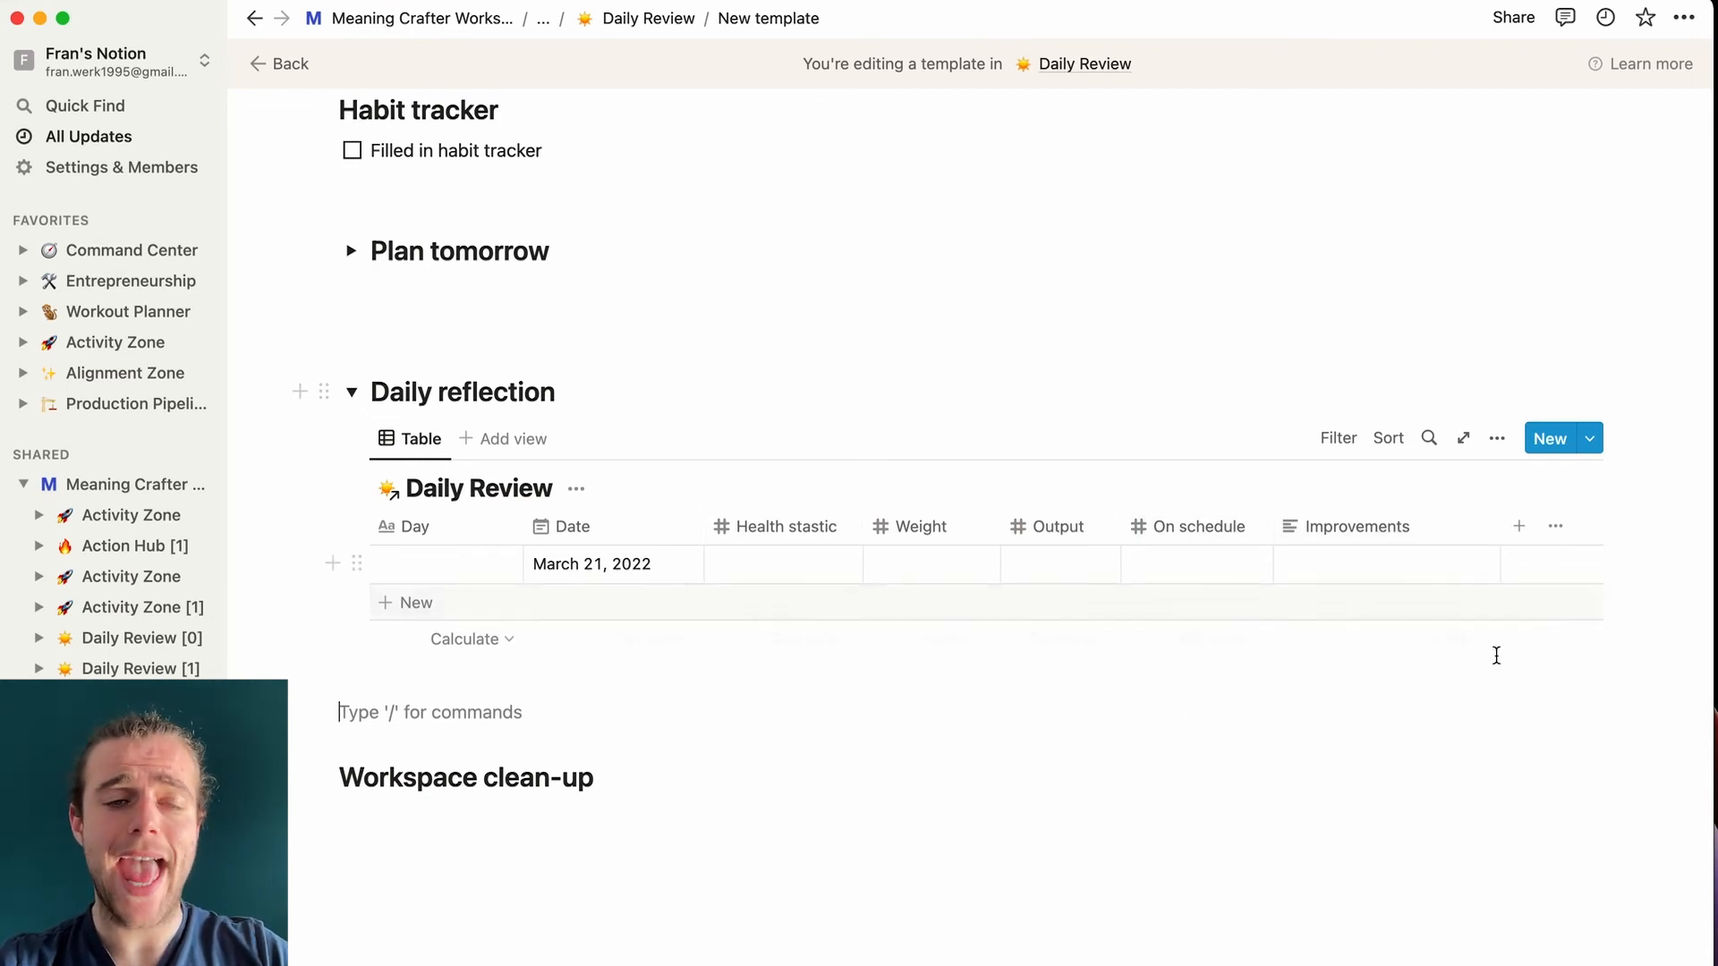
- Filter the linked table to entries whose Date is today
left_click(1331, 450)
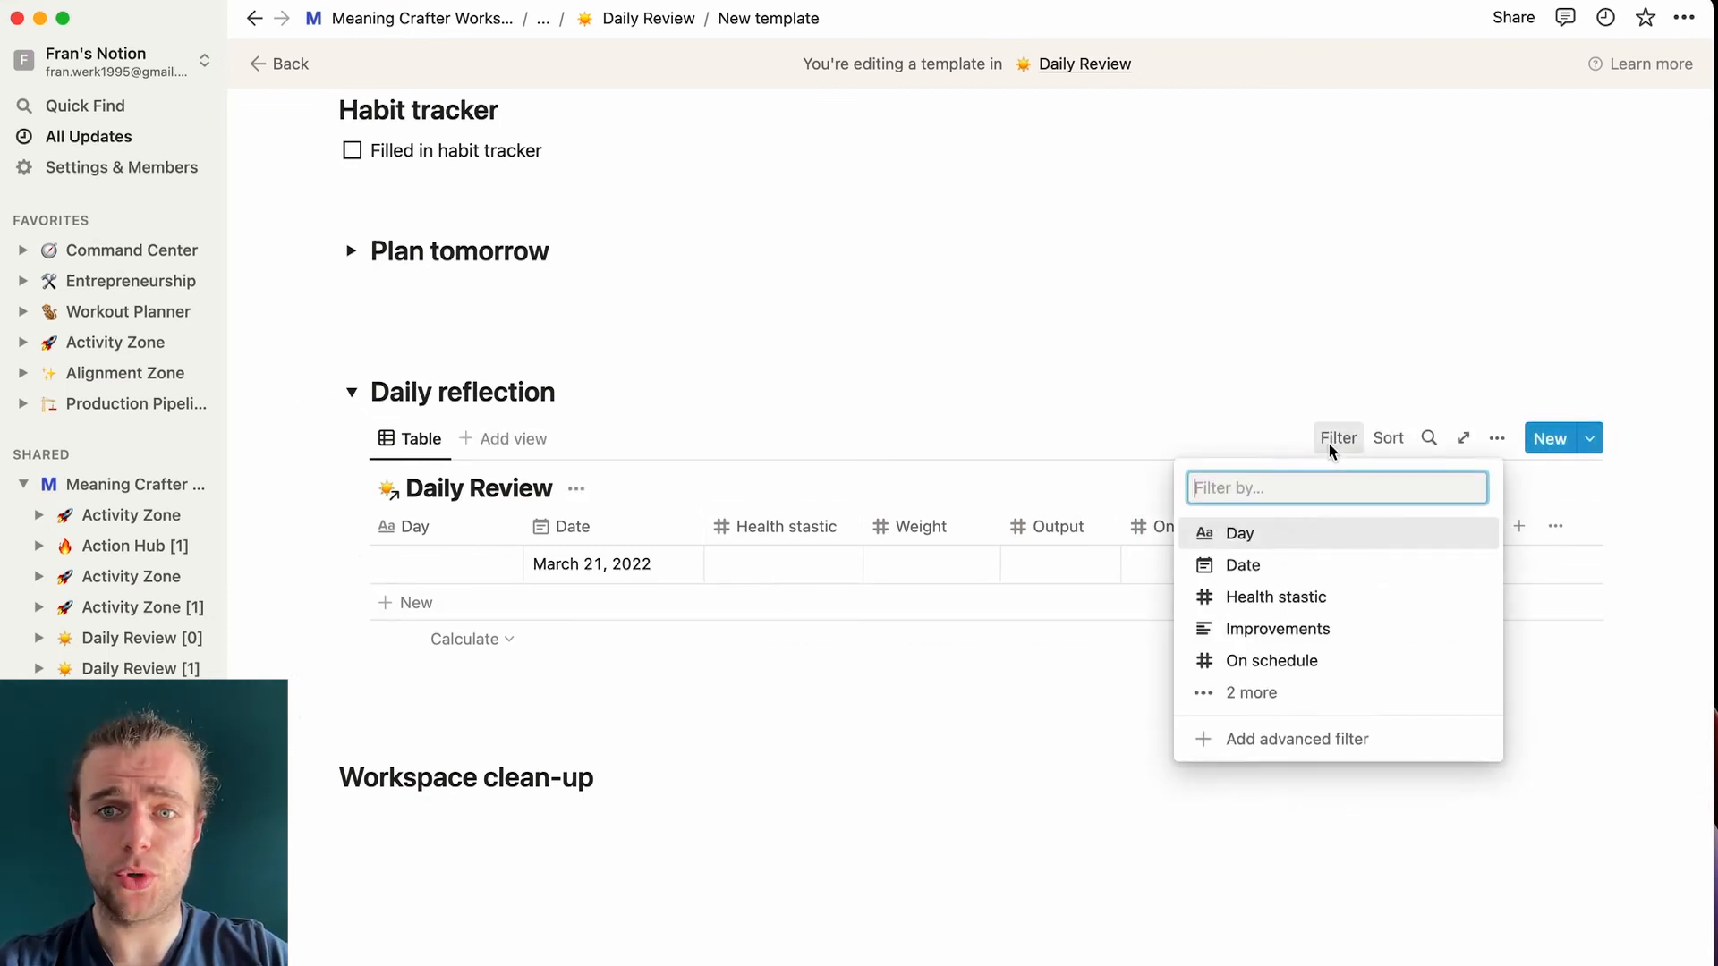
left_click(1289, 564)
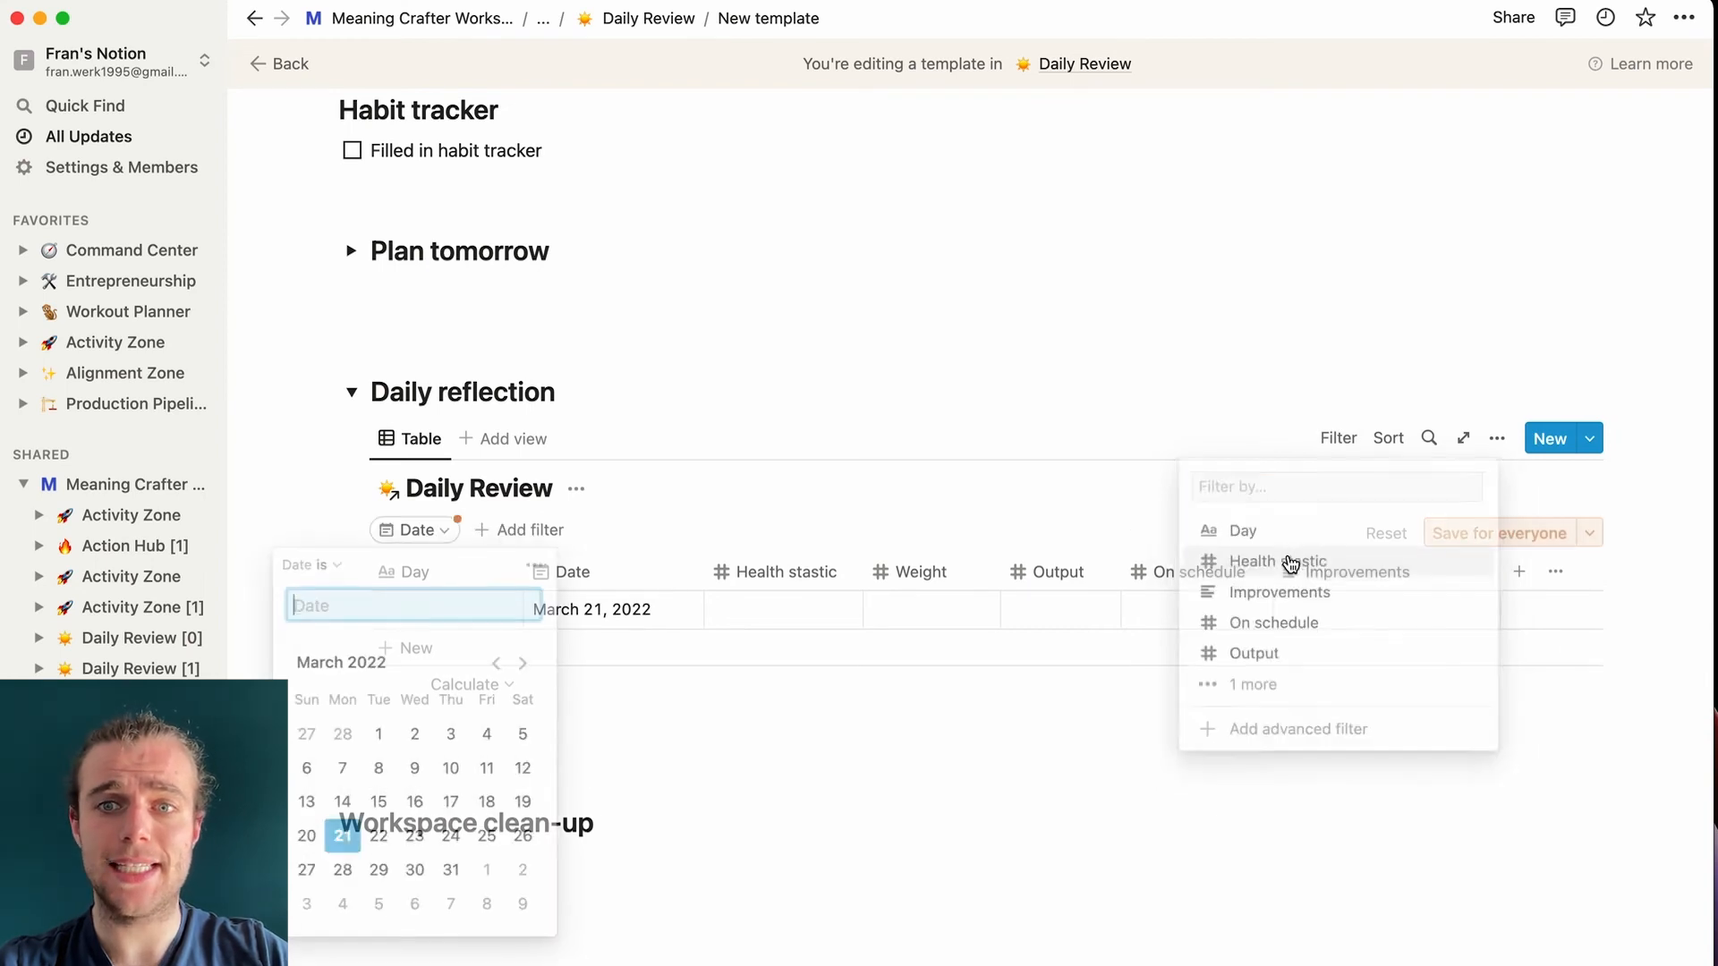
left_click(412, 608)
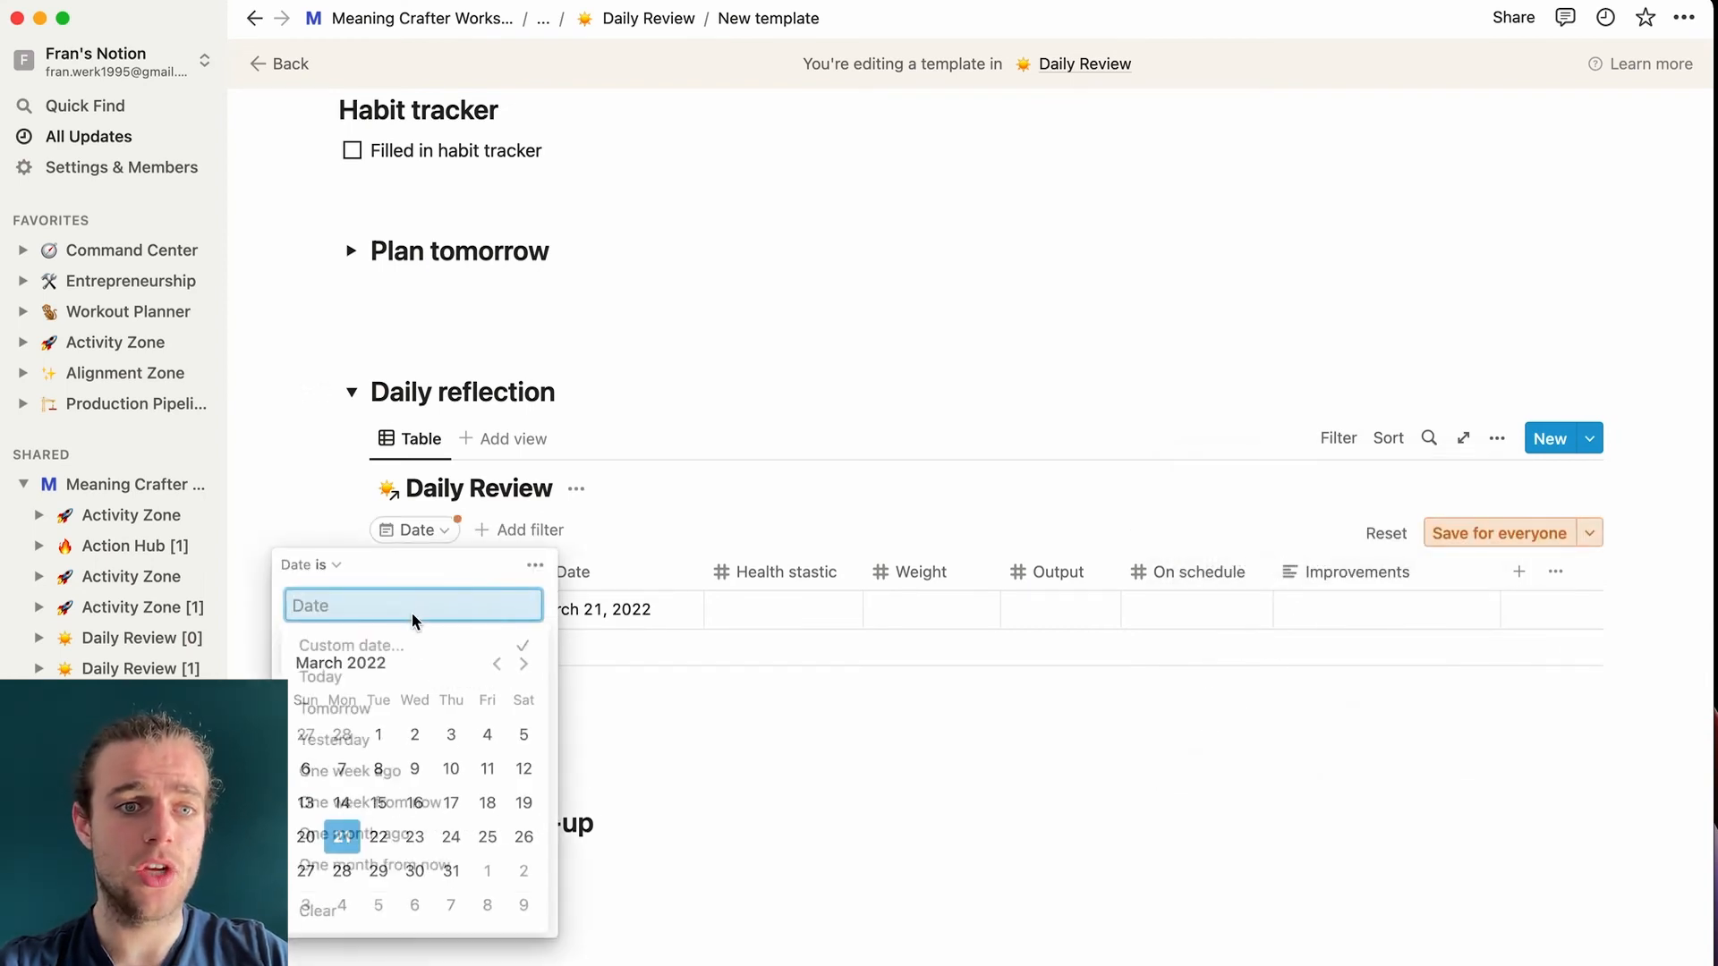
left_click(355, 679)
left_click(702, 410)
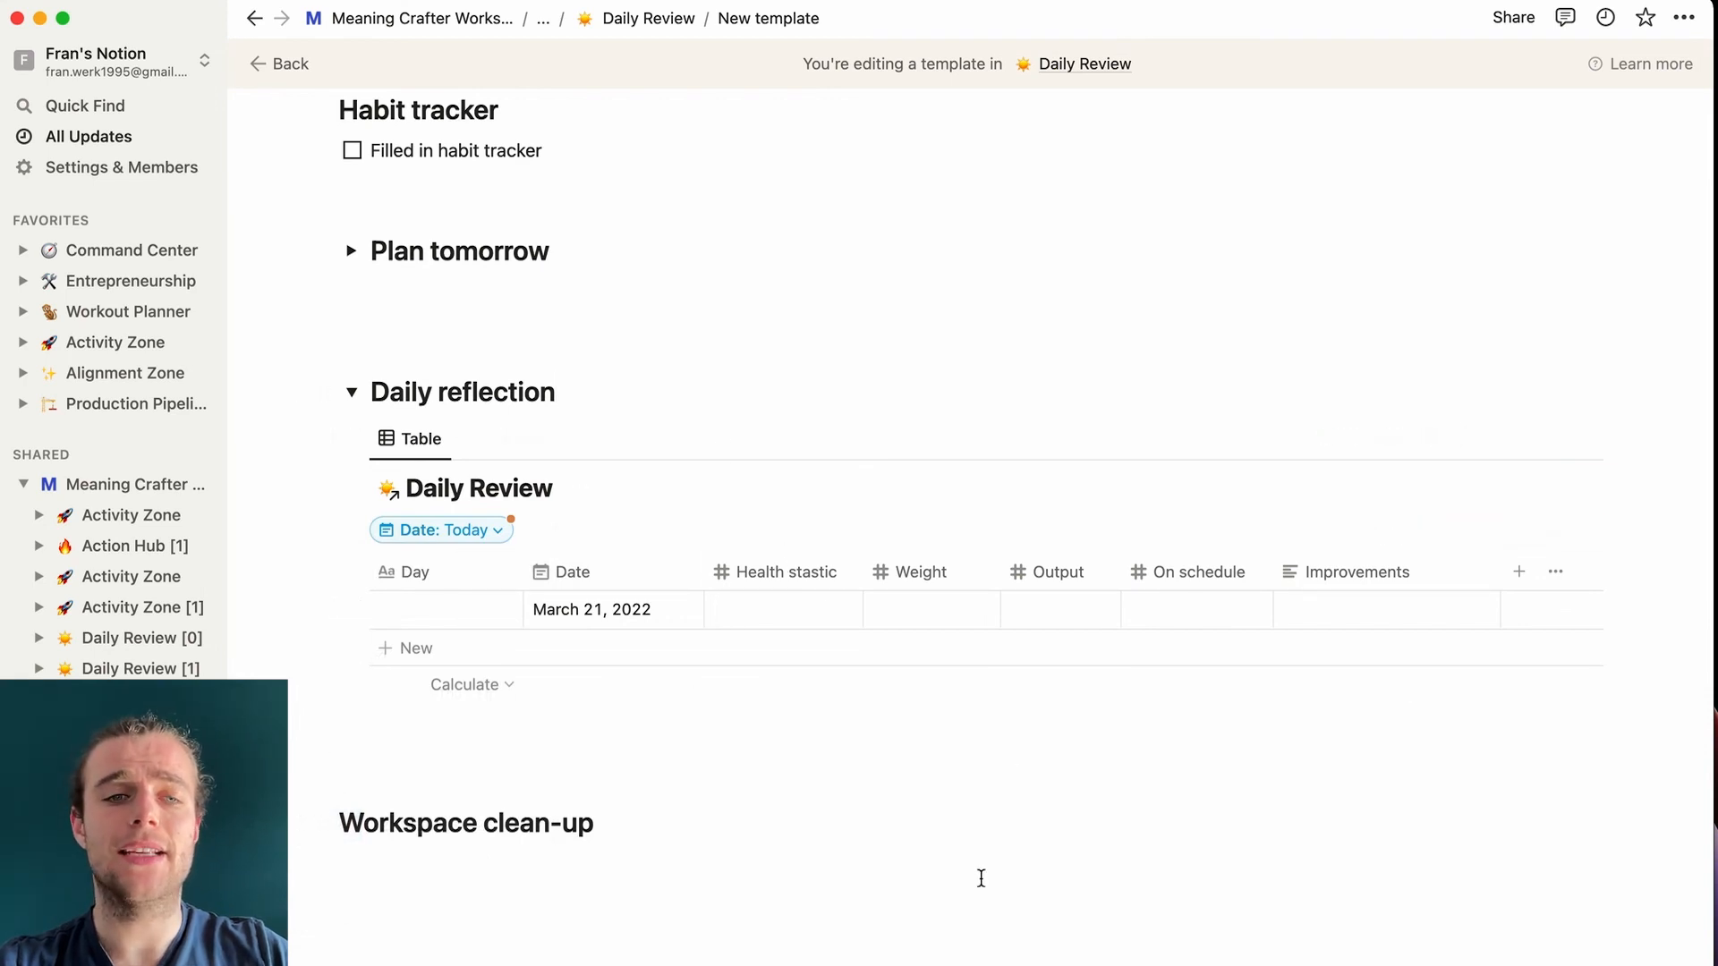
- Clear the sample Day text of the March 21 entry, leaving the cell empty
left_click(401, 609)
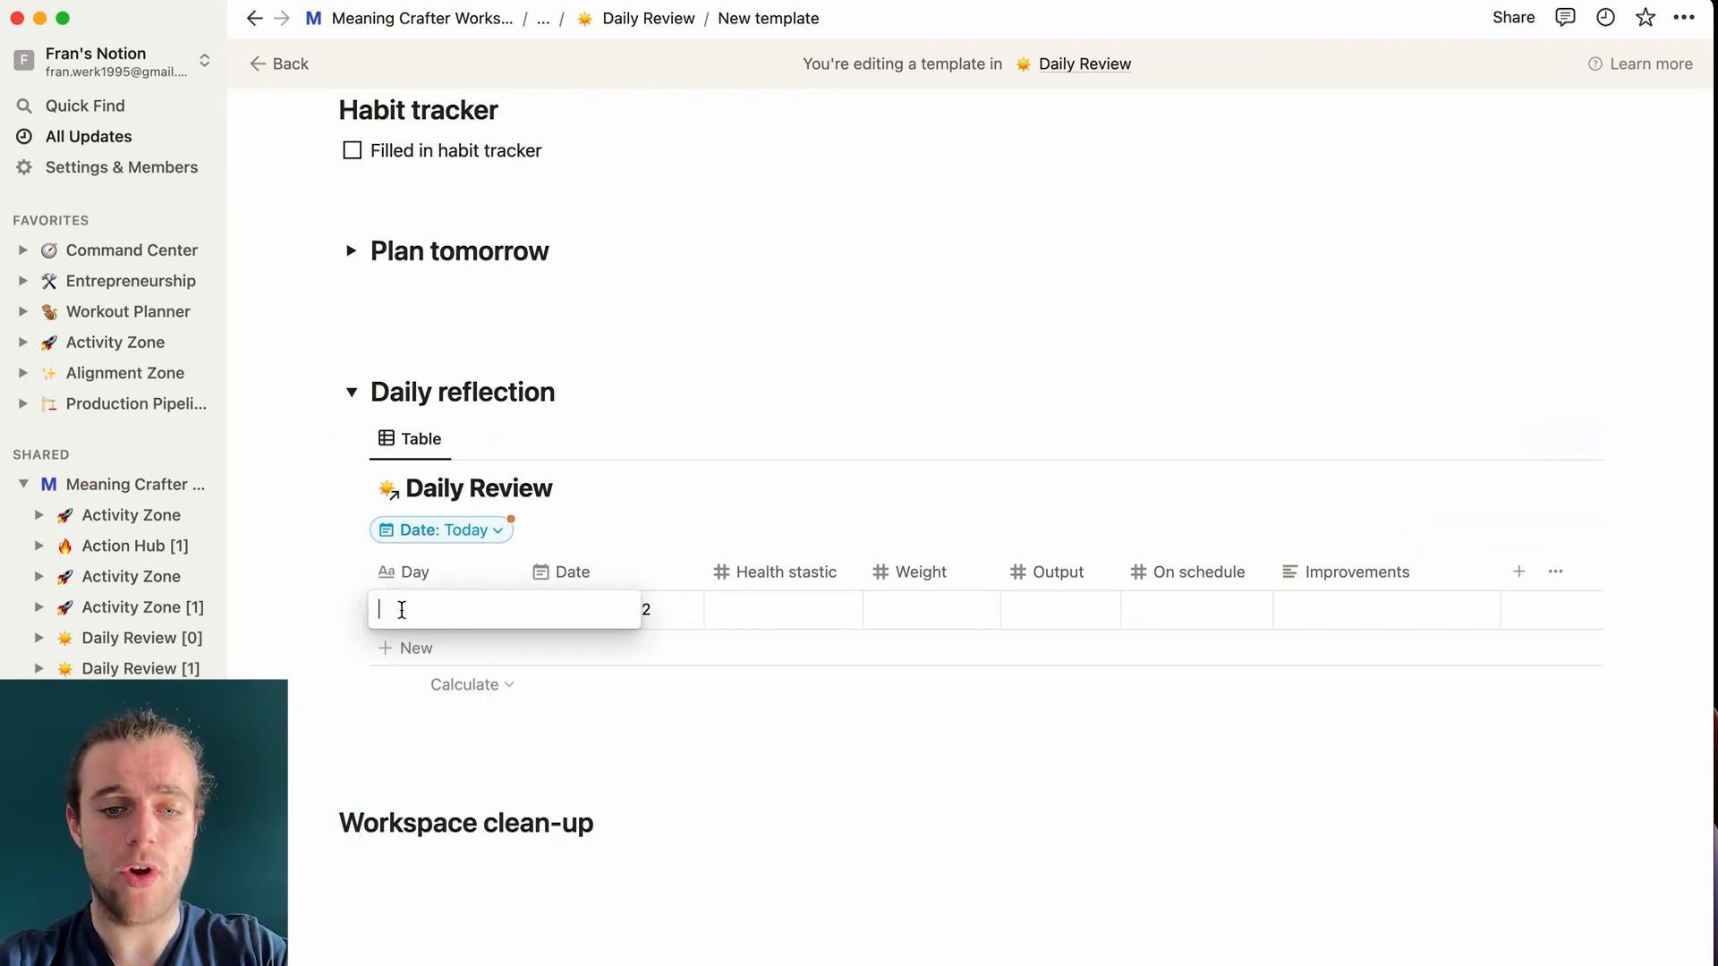
type("This entry right here")
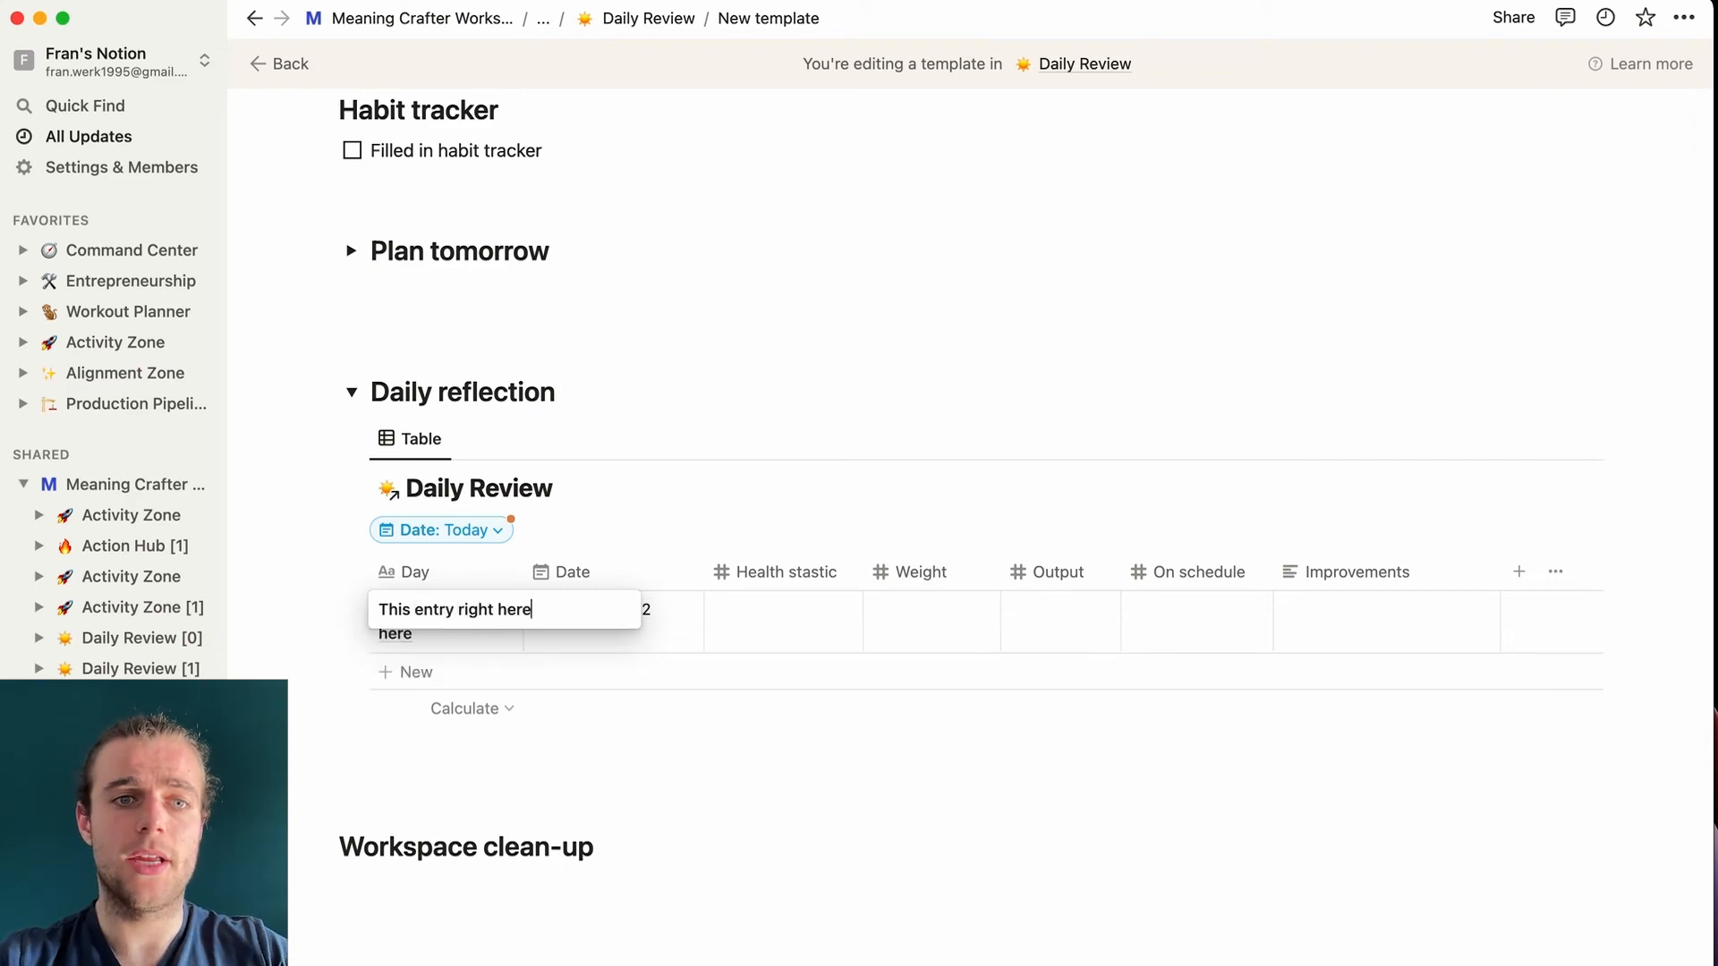
left_click(663, 778)
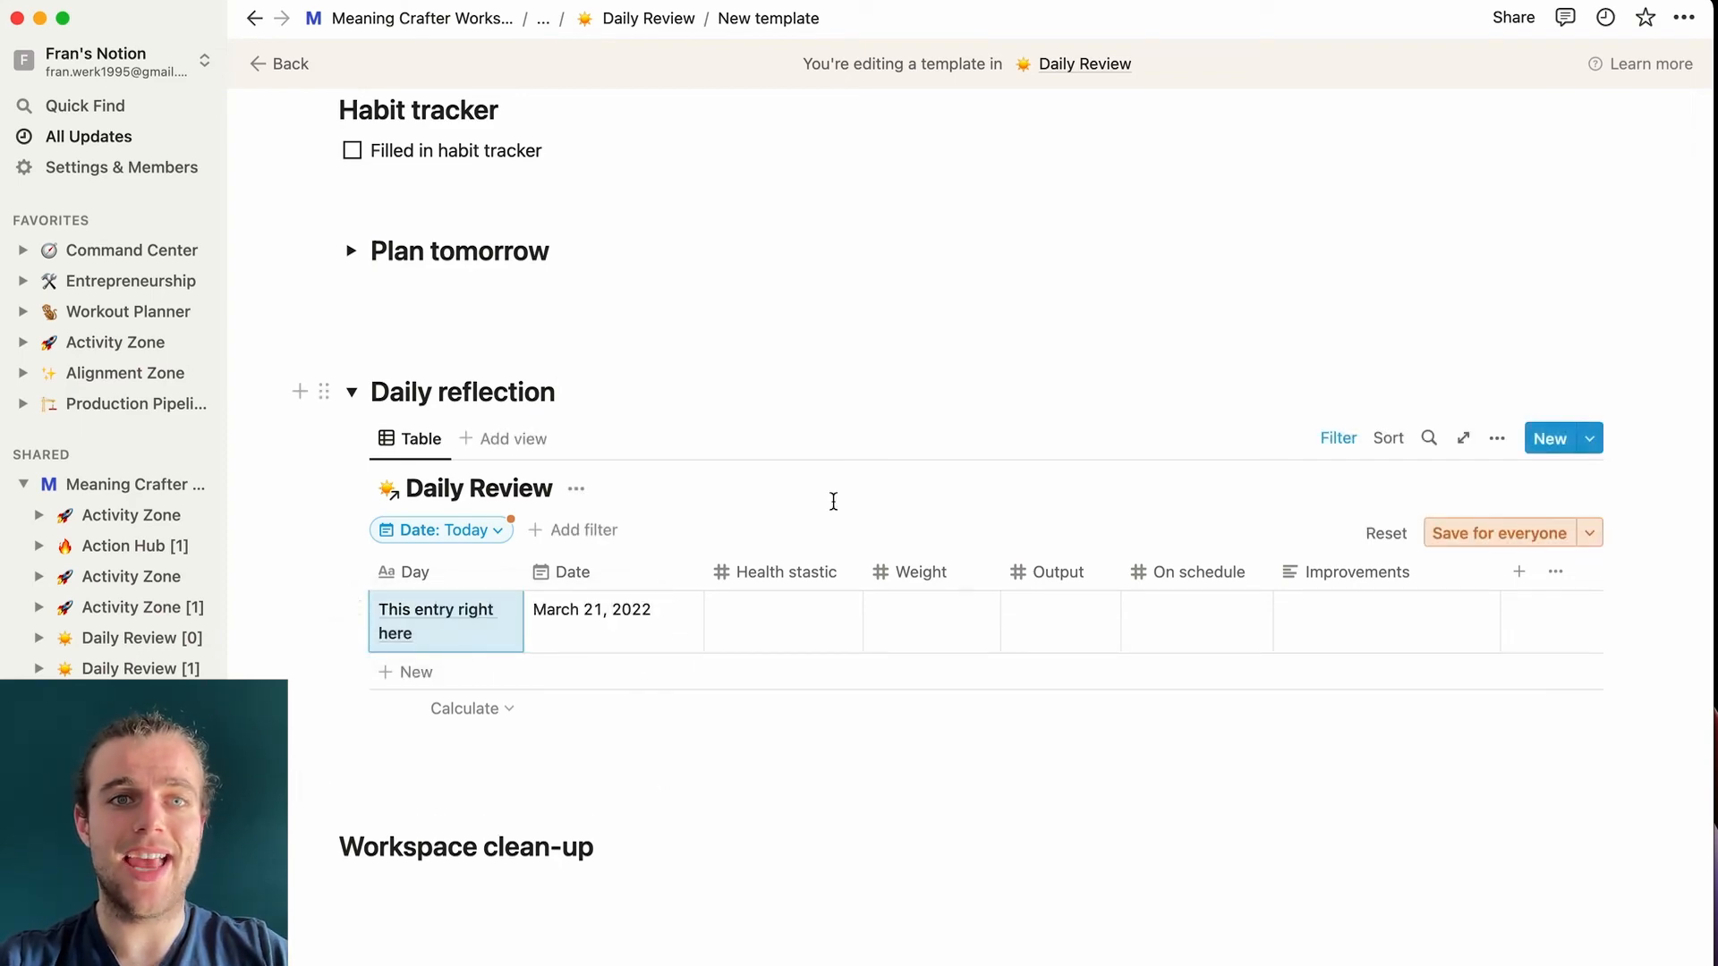
scroll(833, 501, "up", 15)
scroll(833, 501, "up", 5)
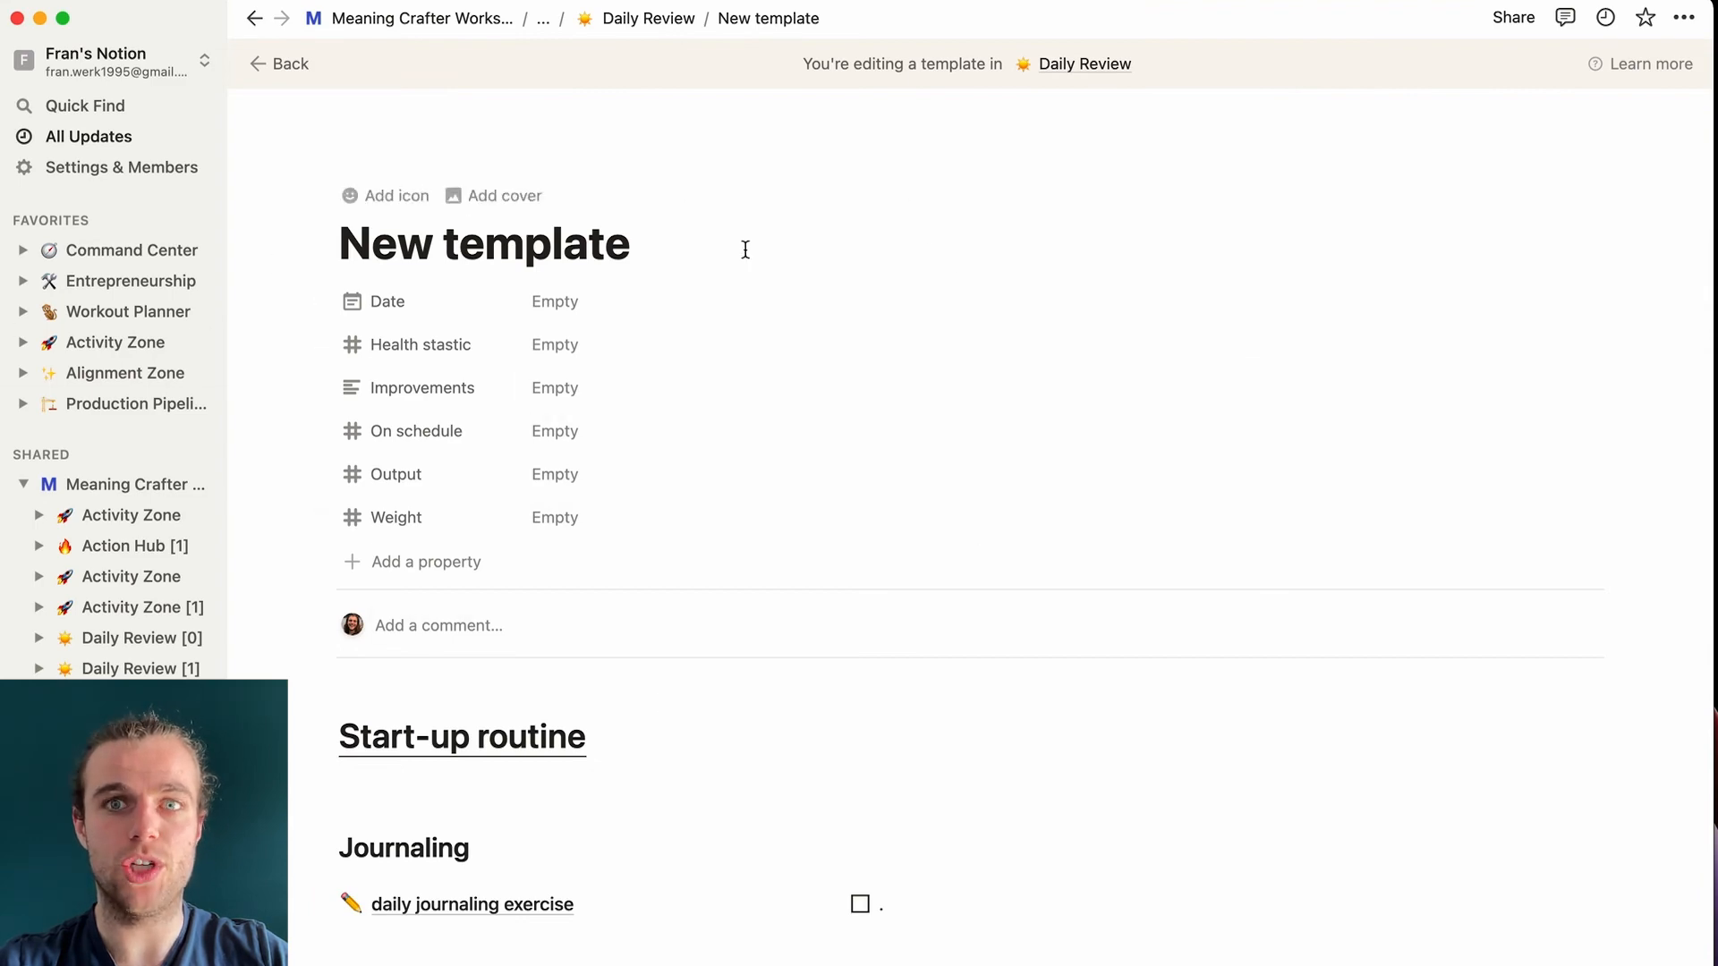
scroll(780, 628, "down", 20)
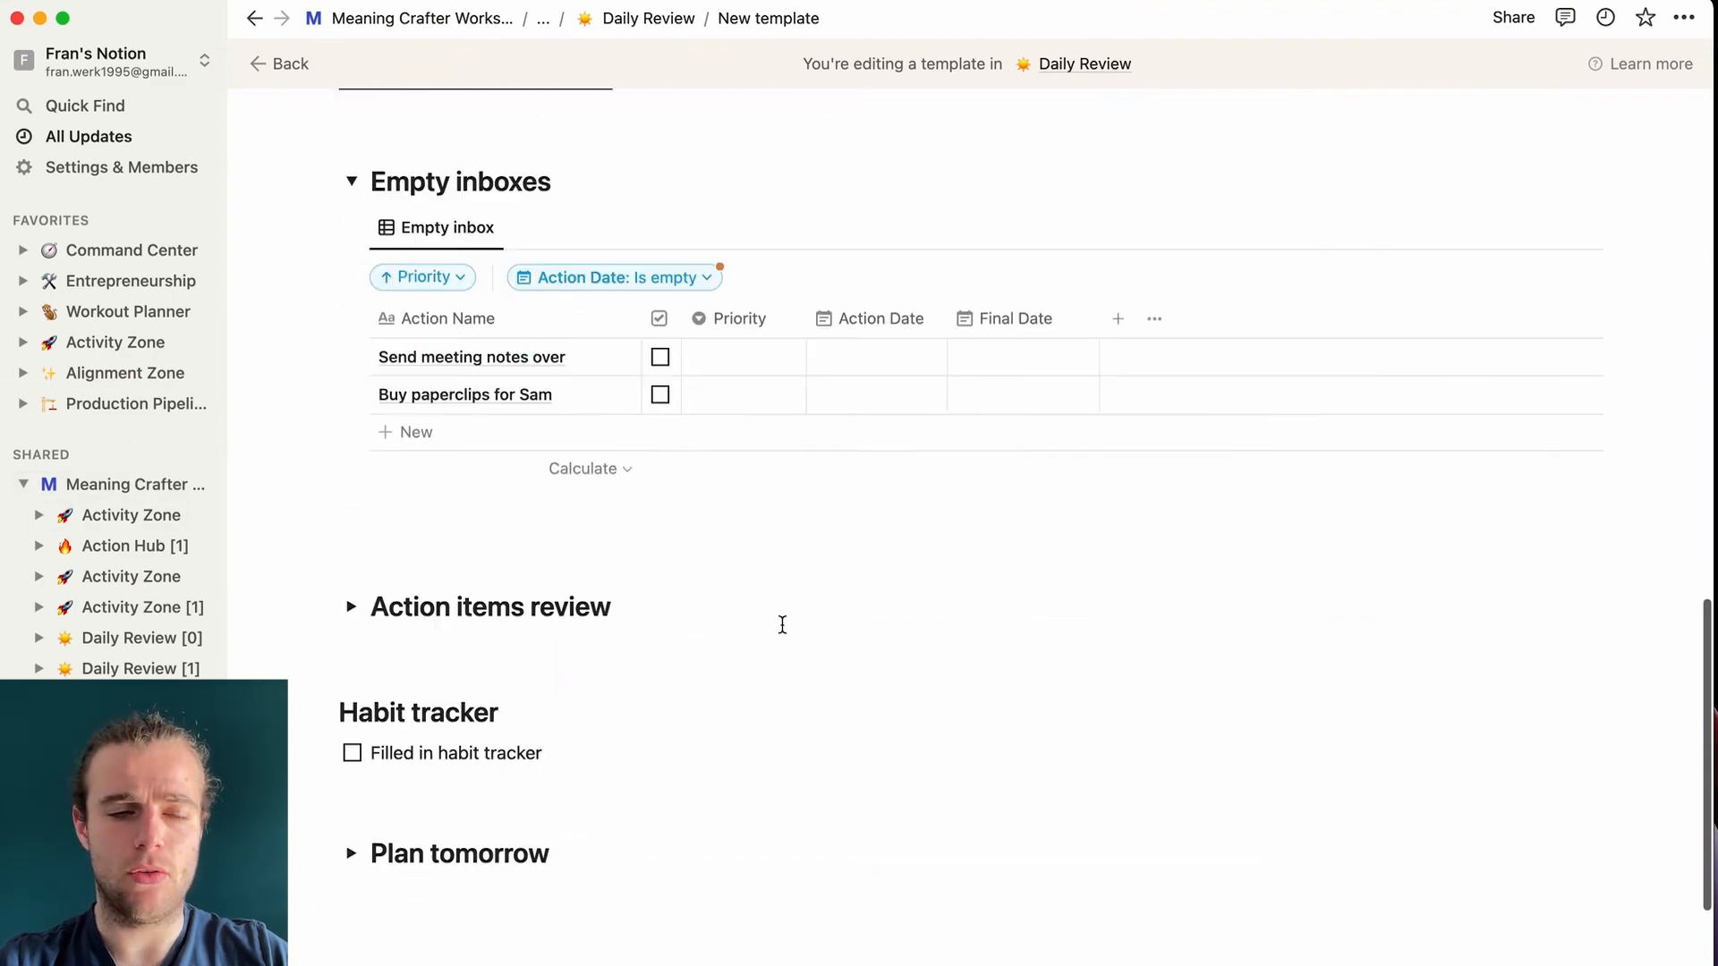
scroll(782, 624, "down", 3)
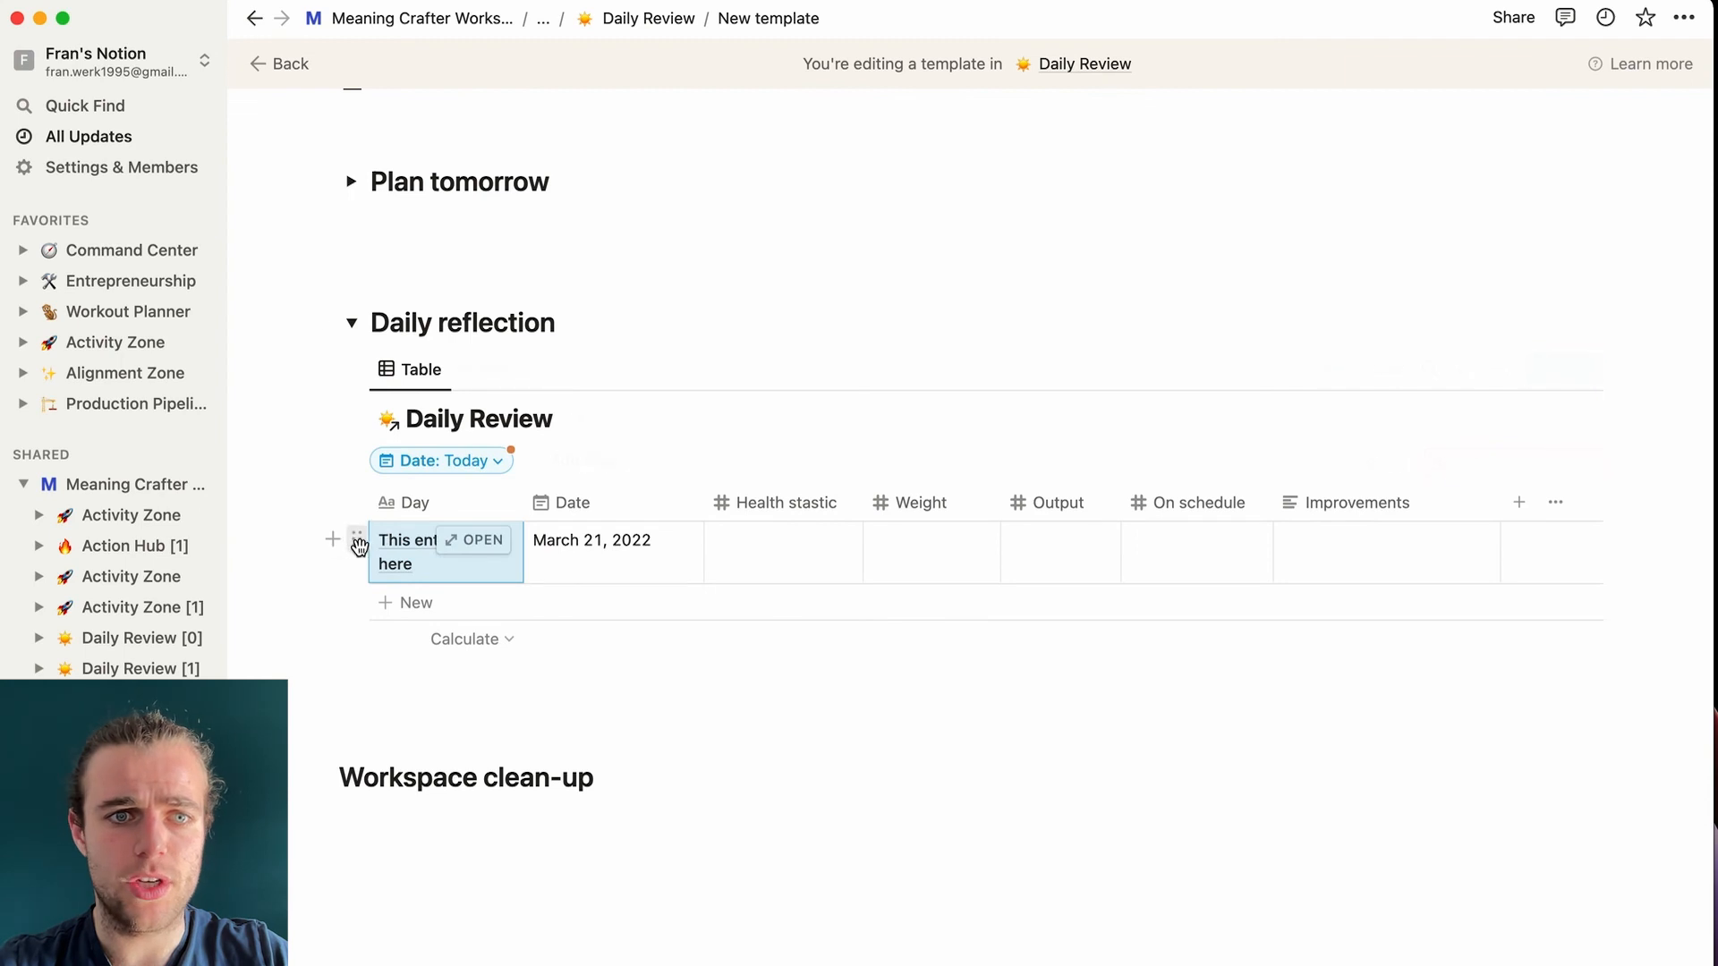
left_click(411, 573)
key("super+a")
key("BackSpace")
scroll(617, 641, "up", 1)
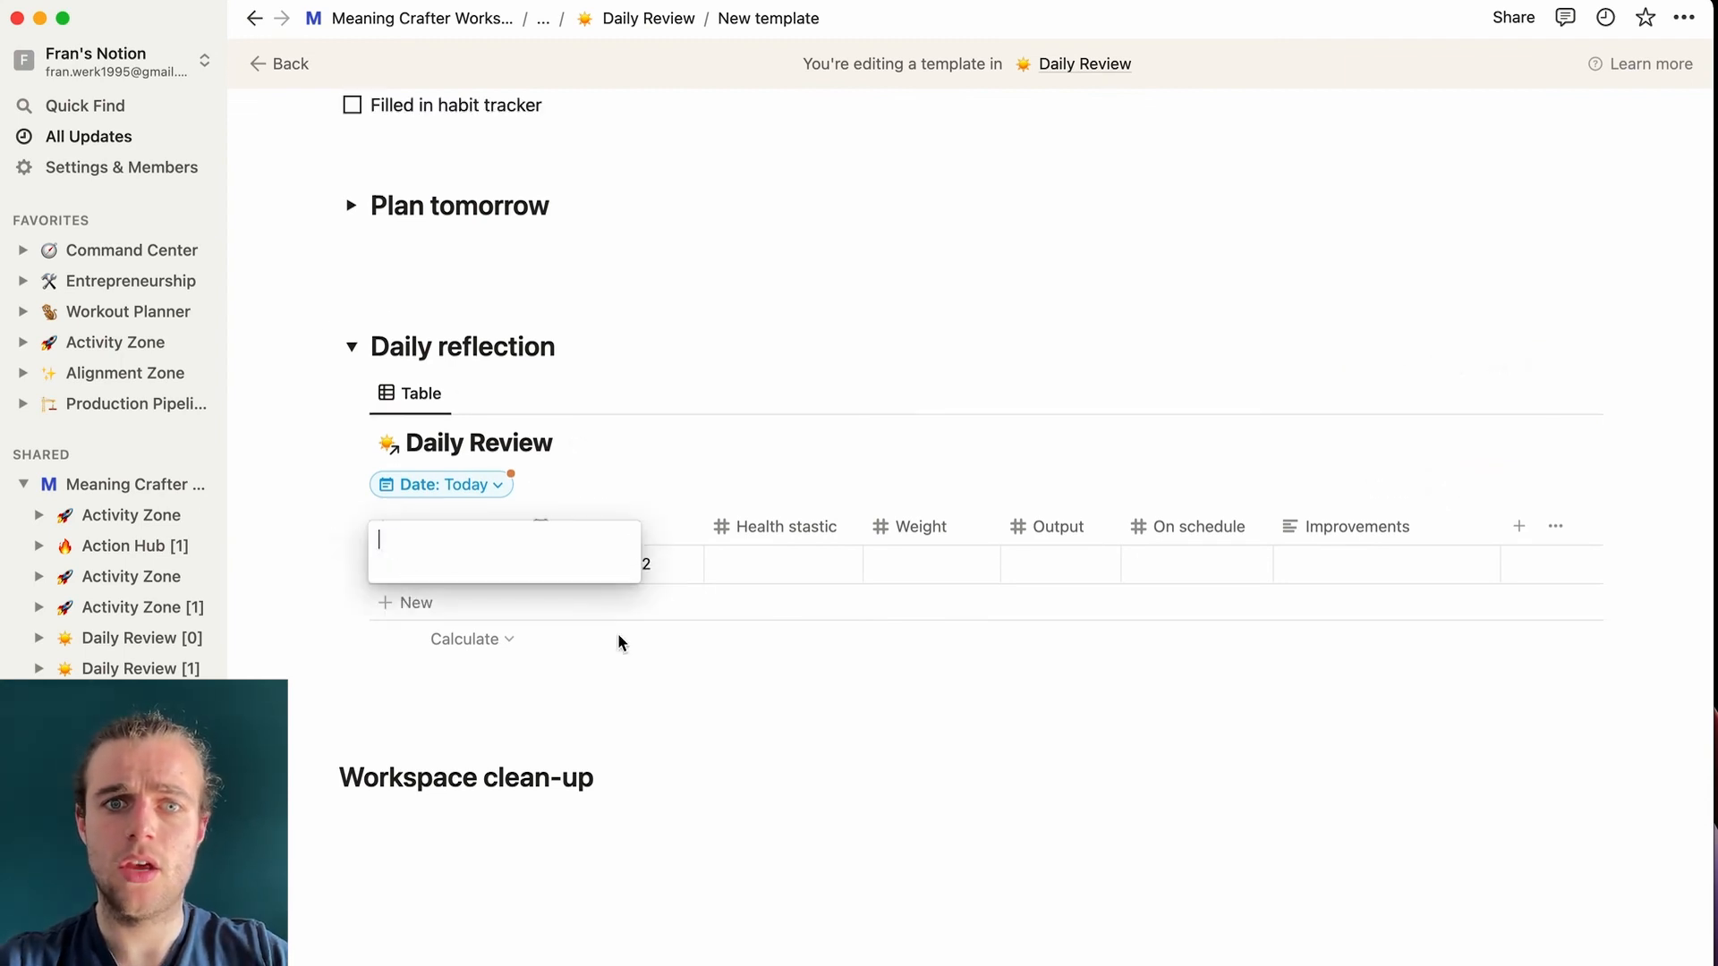
left_click(866, 748)
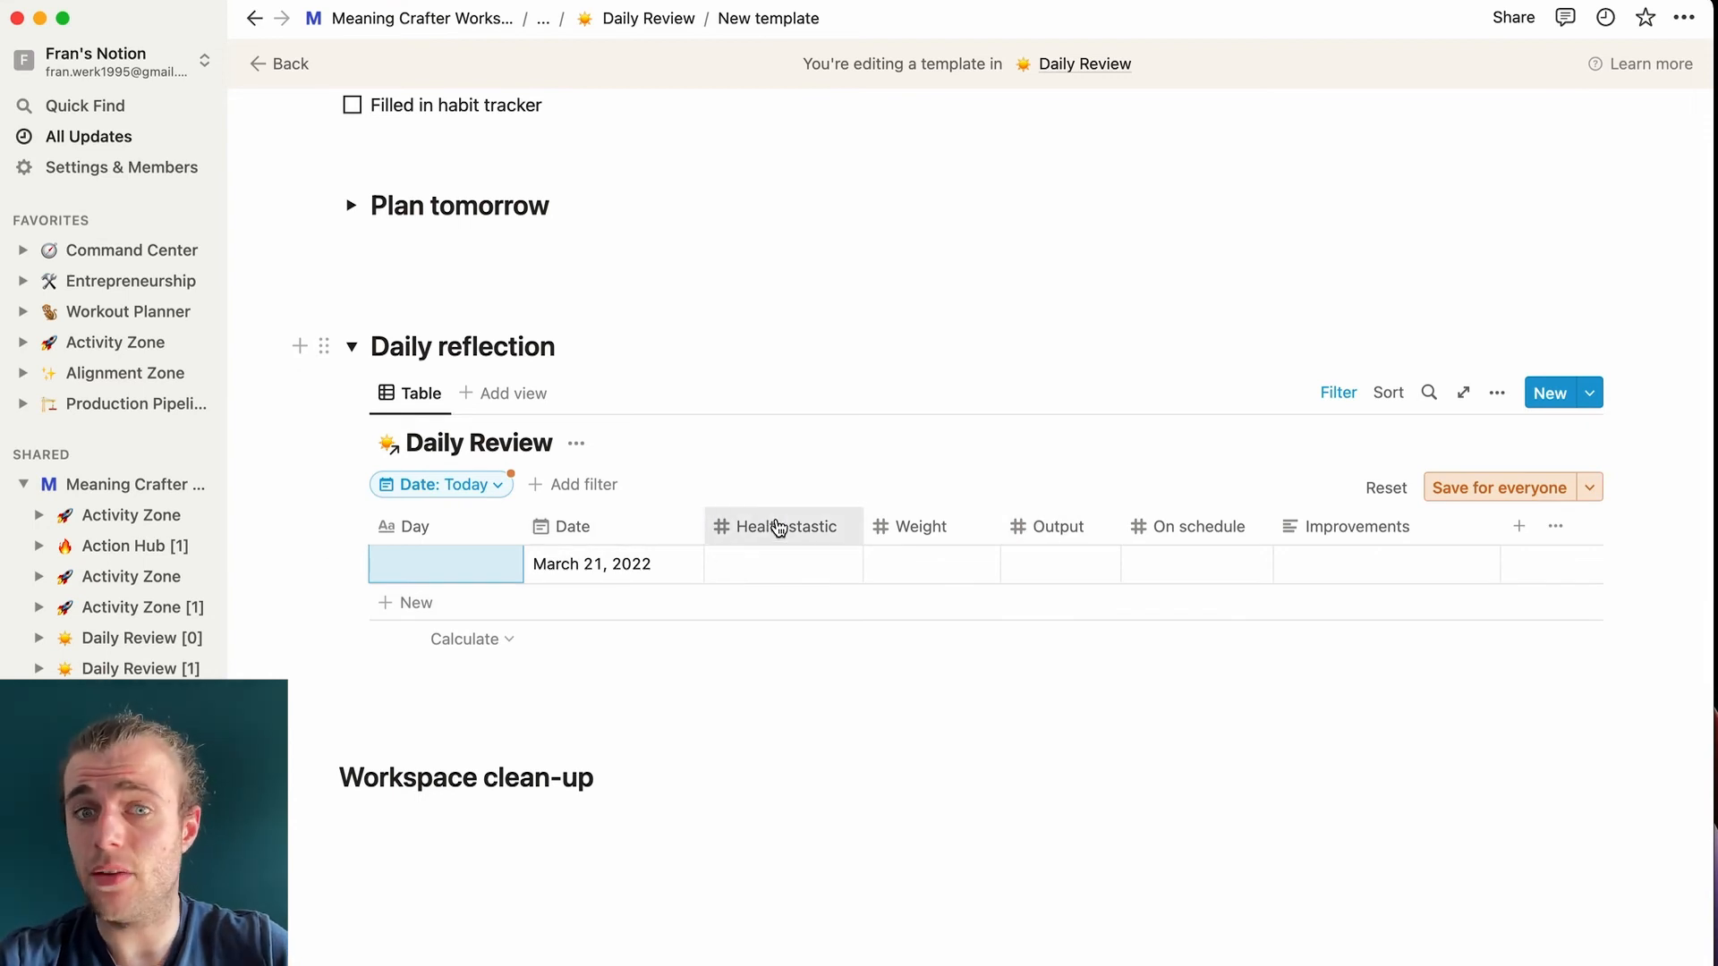
- Enter Weight 85 and Health stastic 140 in today's row
left_click(916, 561)
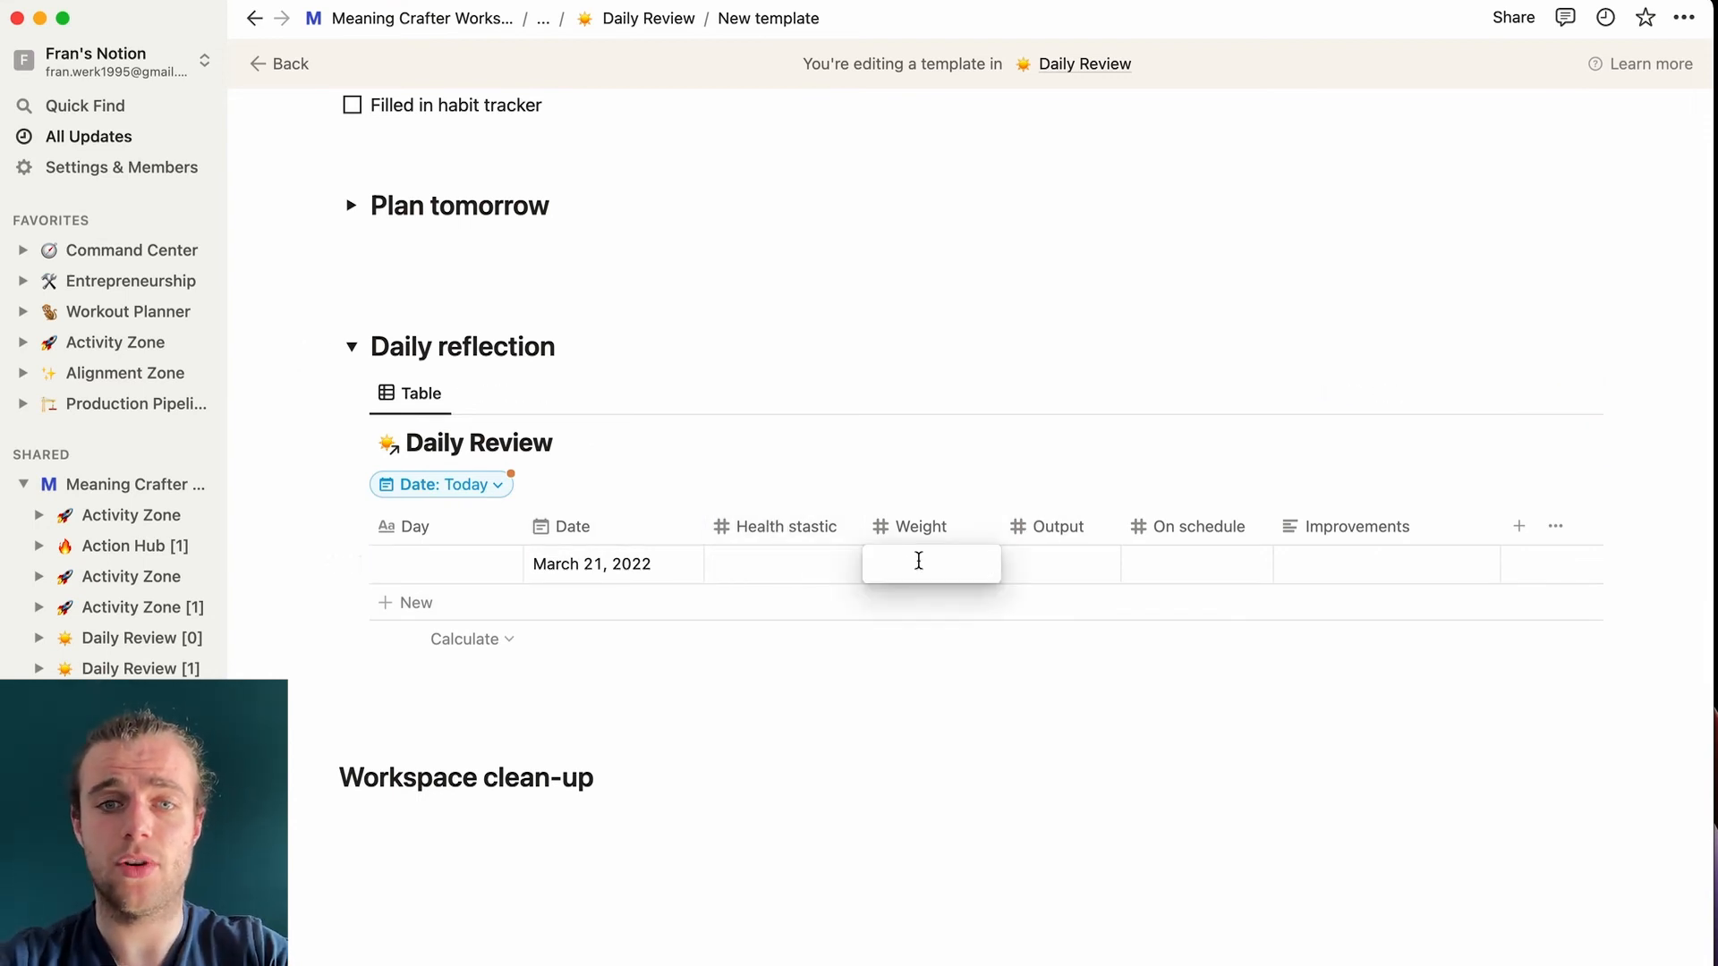
type("85")
key("Return")
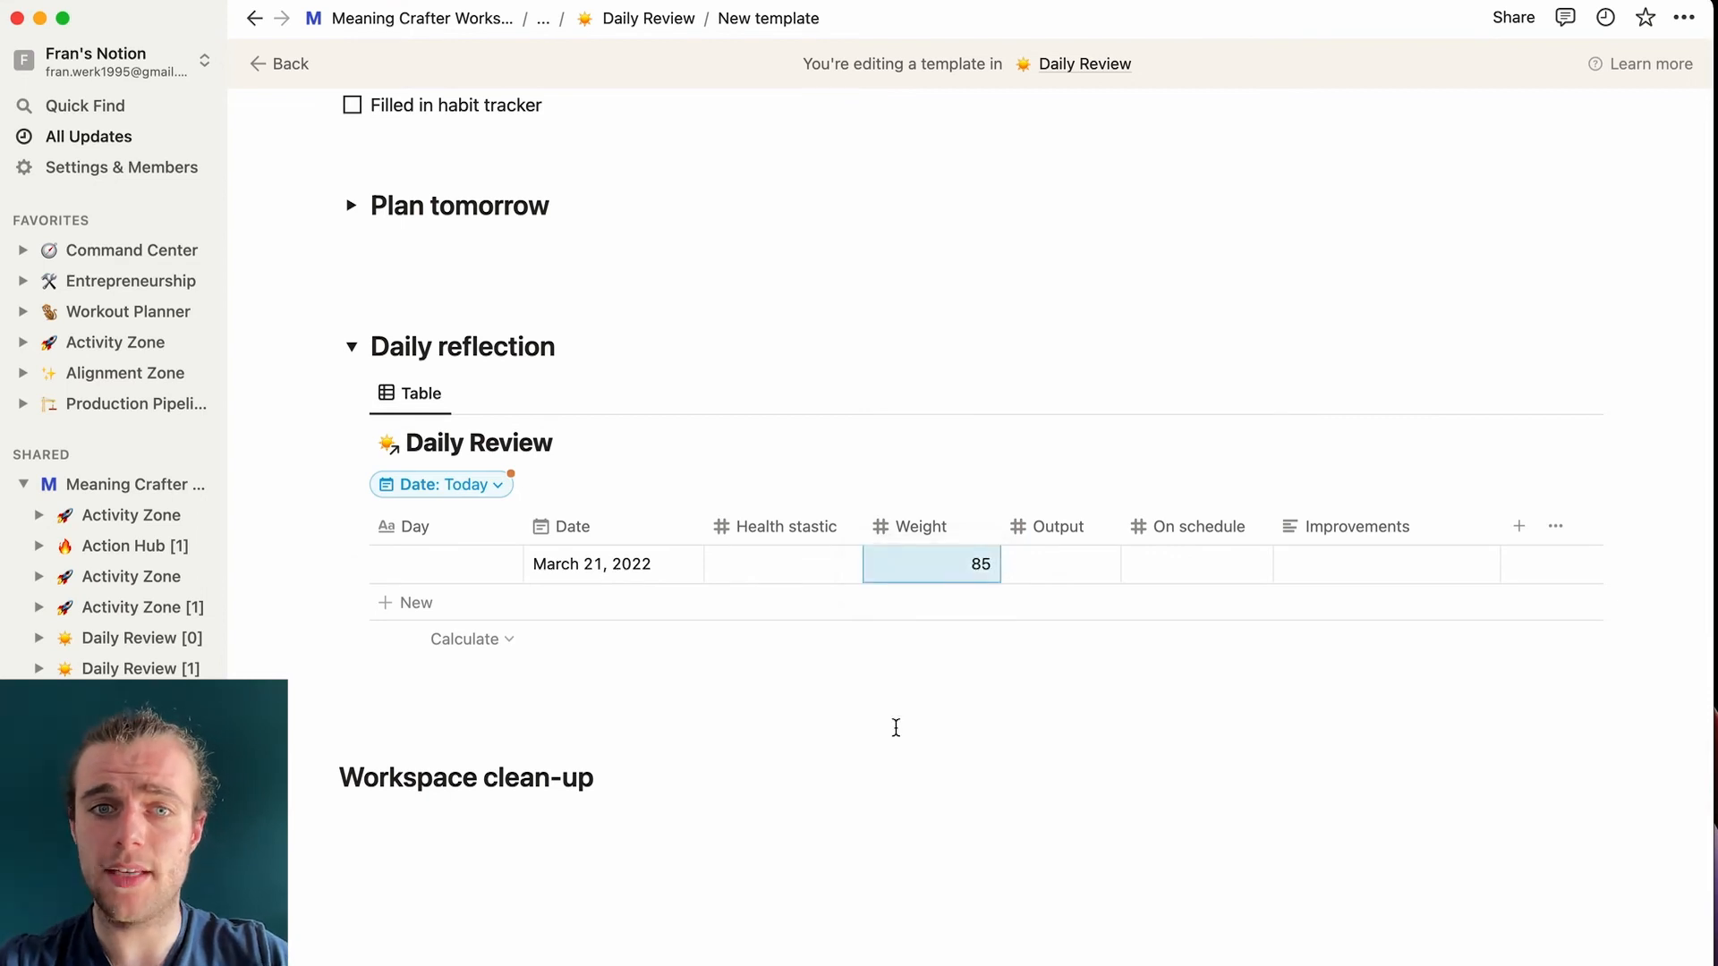
left_click(764, 556)
type("140")
key("Return")
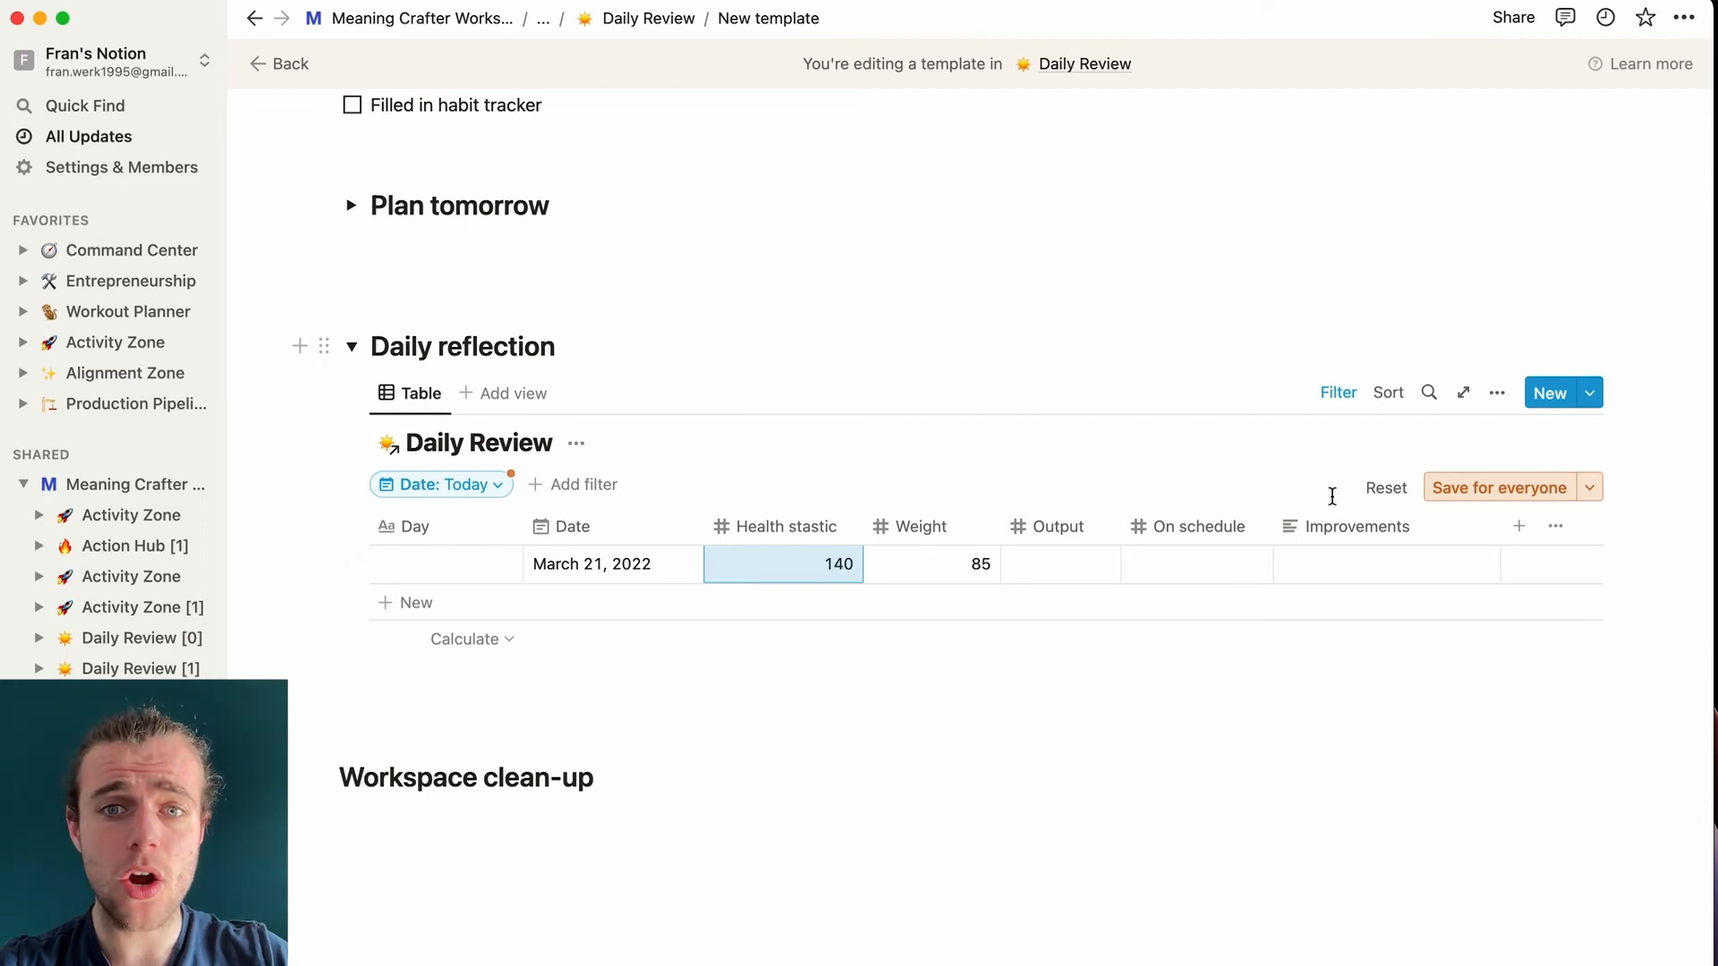
- Step through the Output, On schedule and Improvements cells, leaving them empty
left_click(1082, 565)
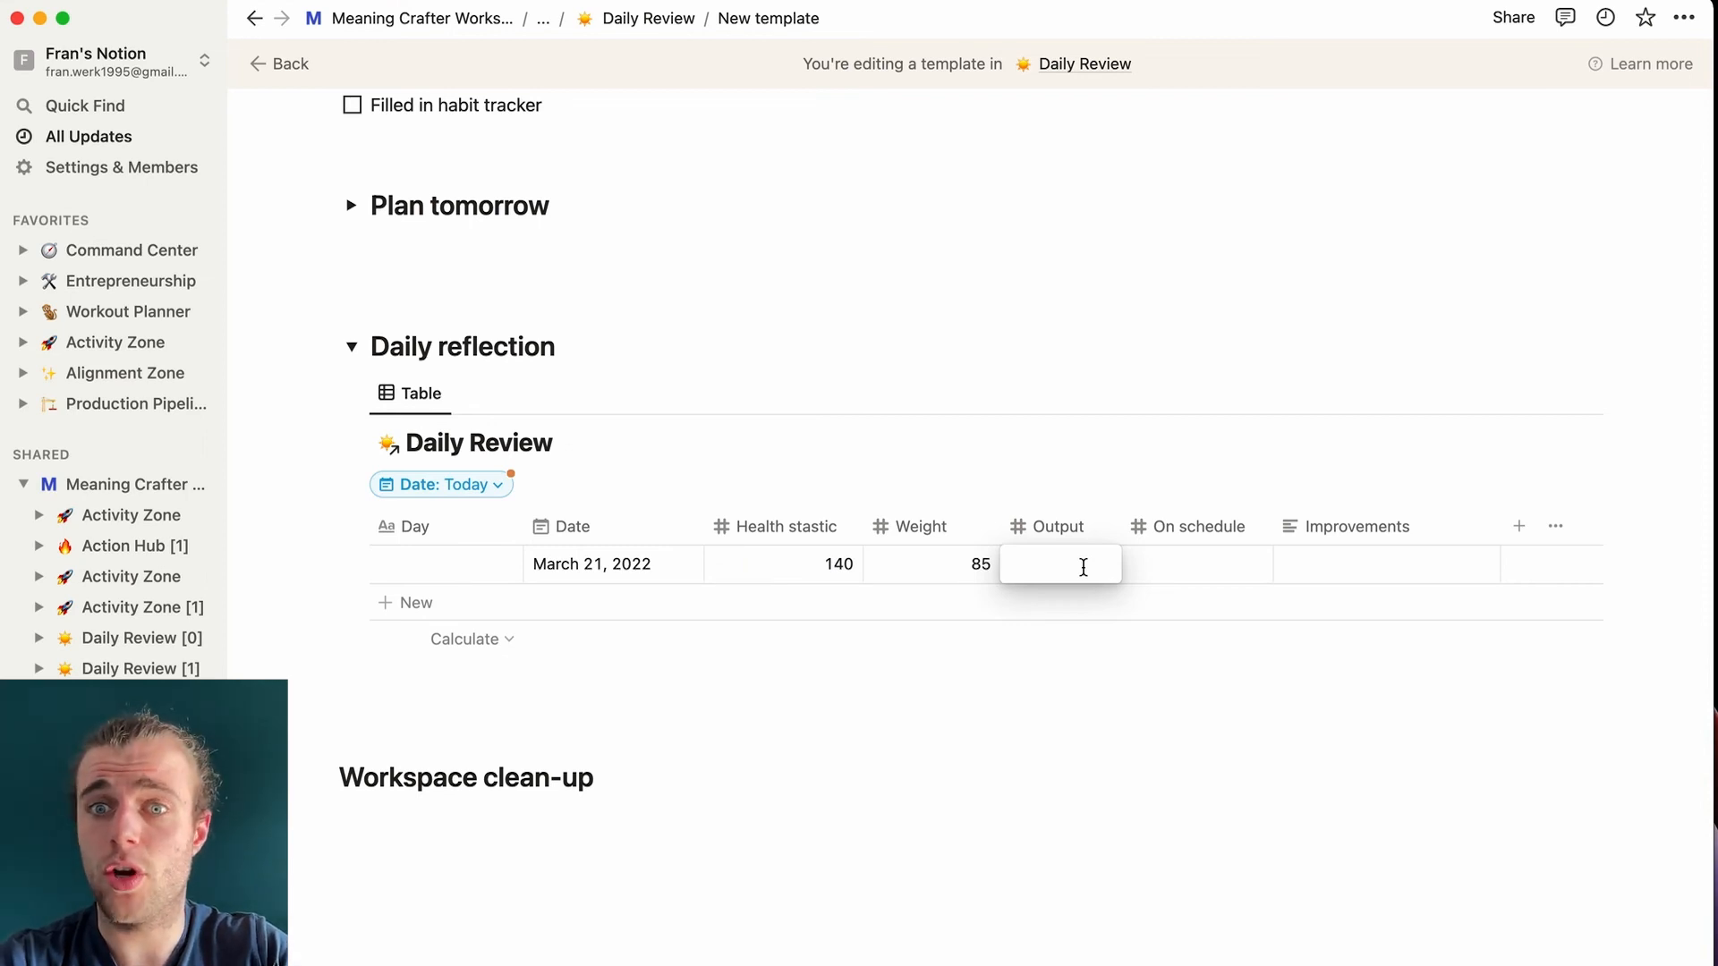
left_click(1202, 568)
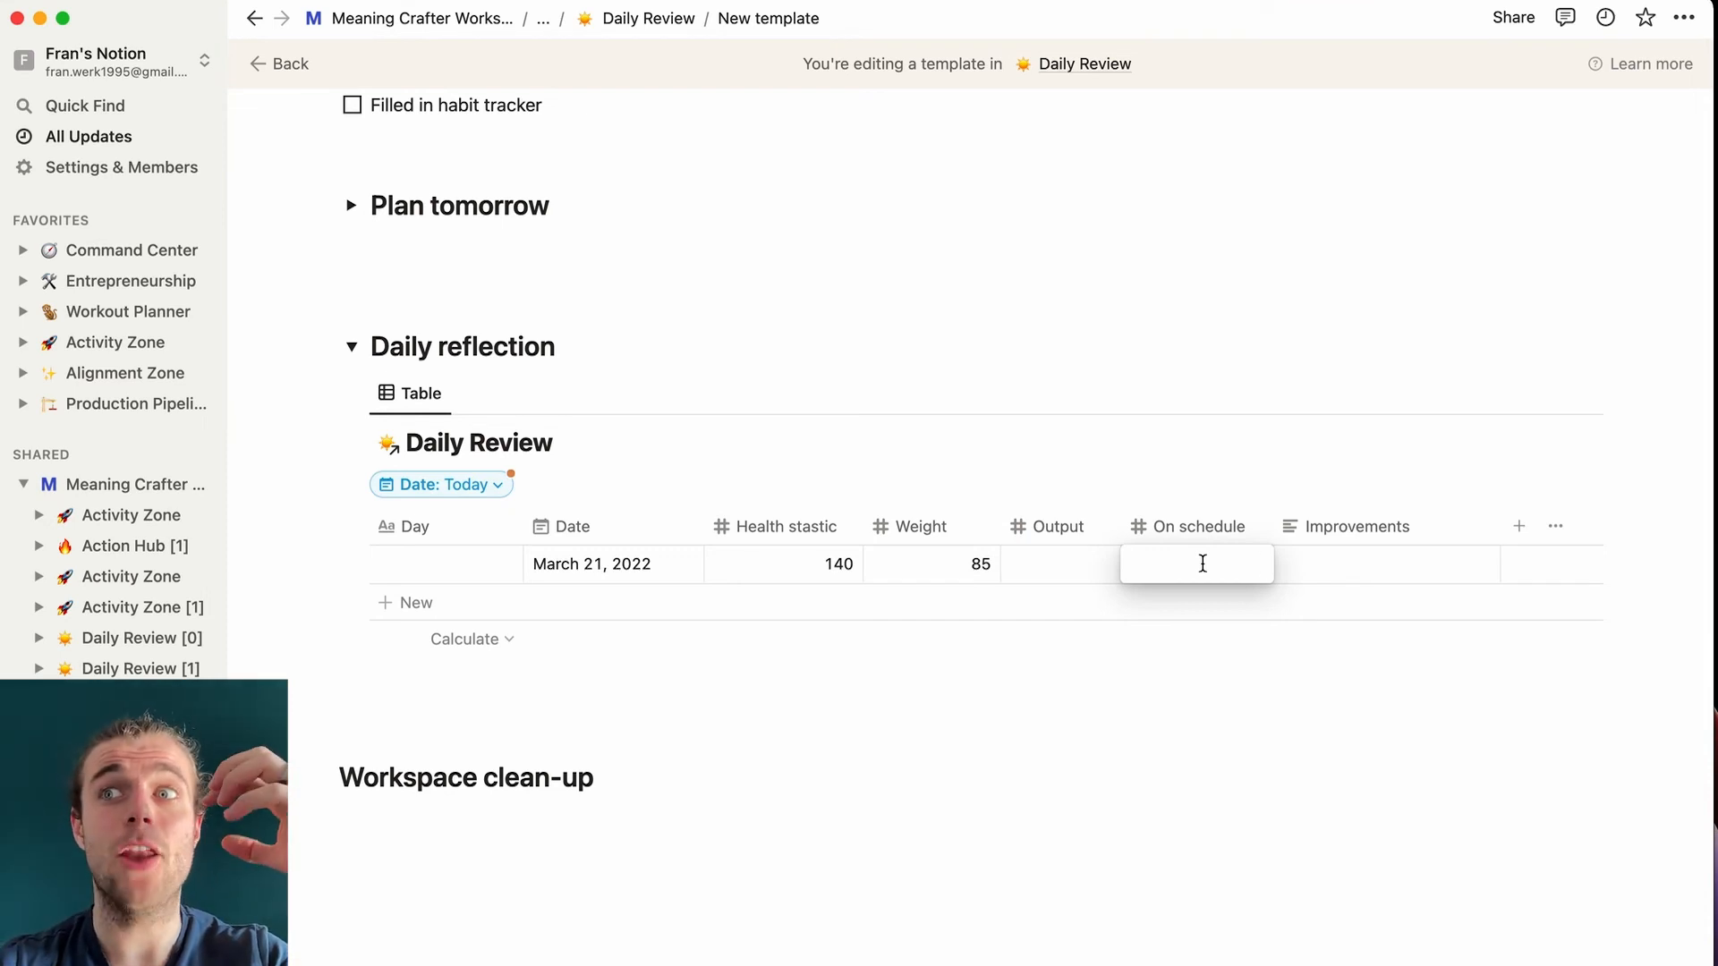
left_click(1345, 560)
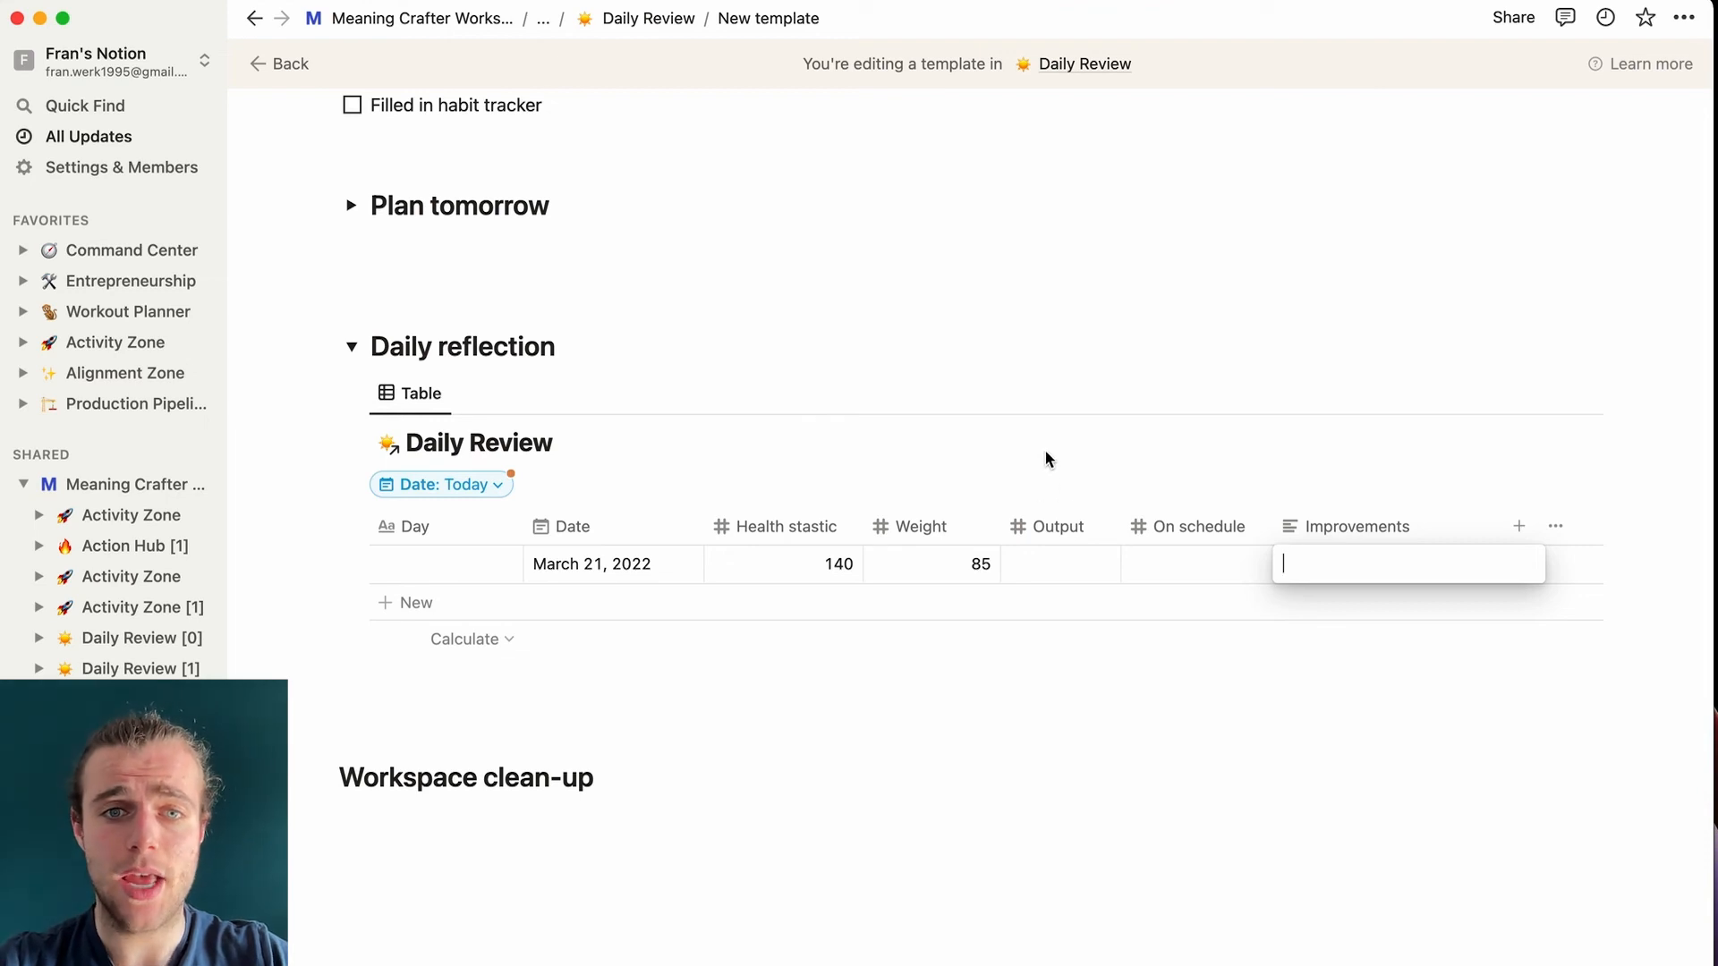
key("Escape")
- Delete the Date property and hide the Daily Review database title
left_click(660, 538)
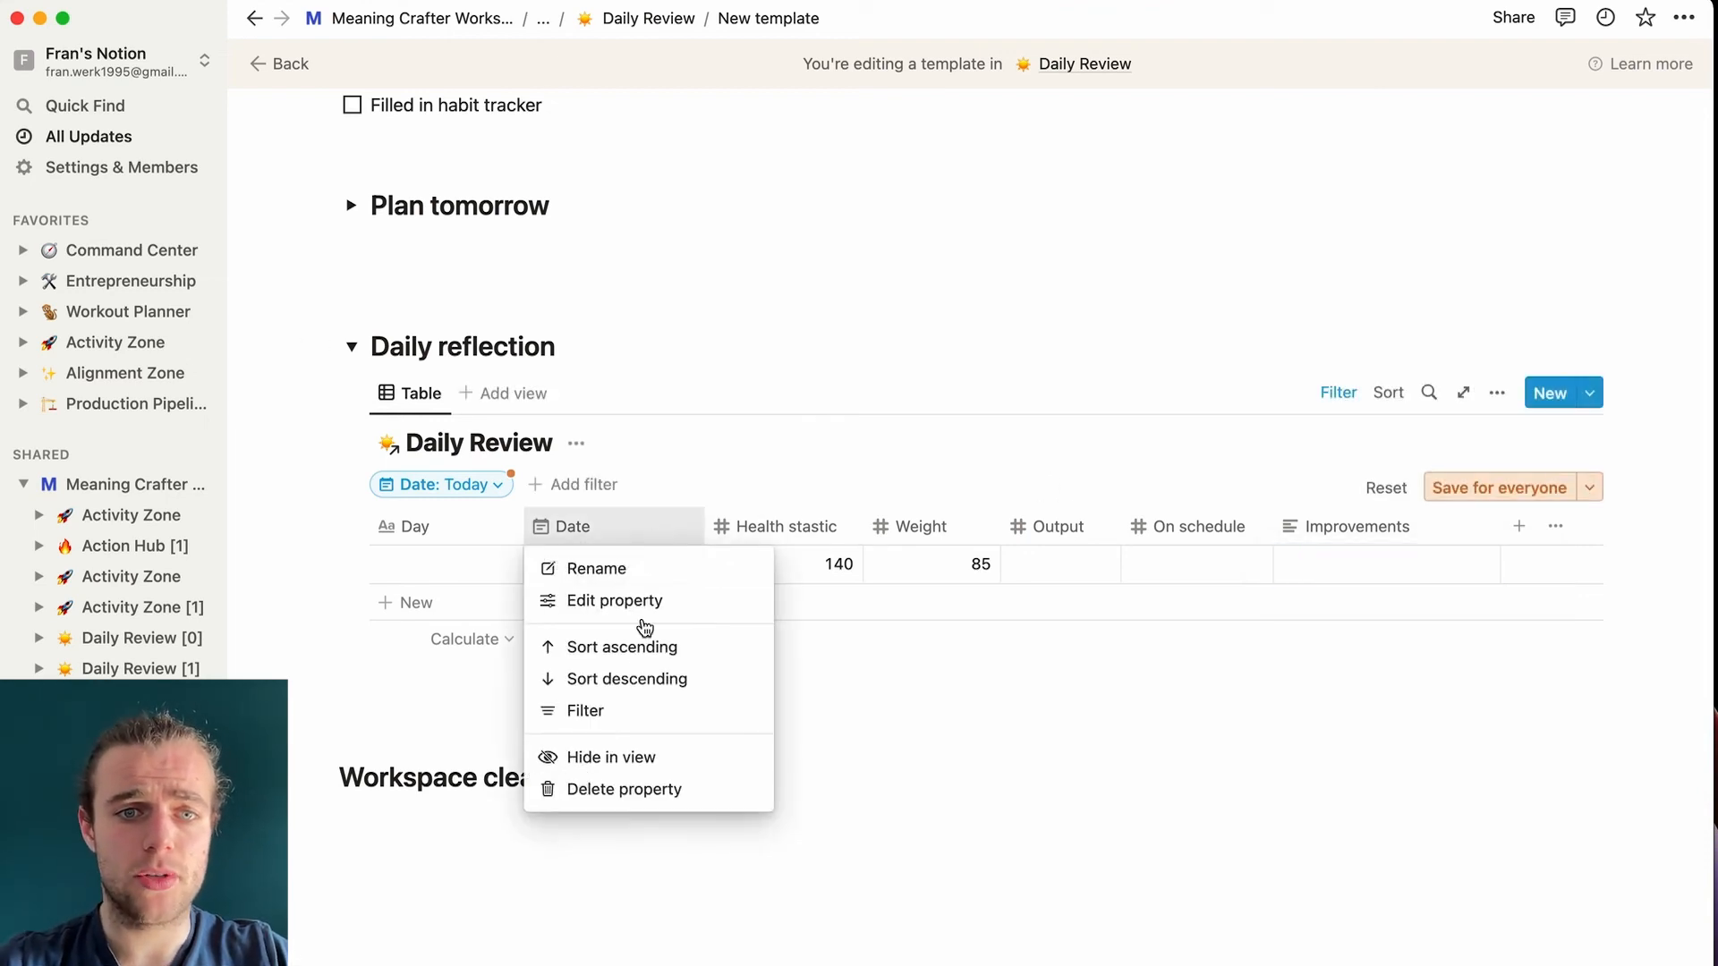
left_click(624, 789)
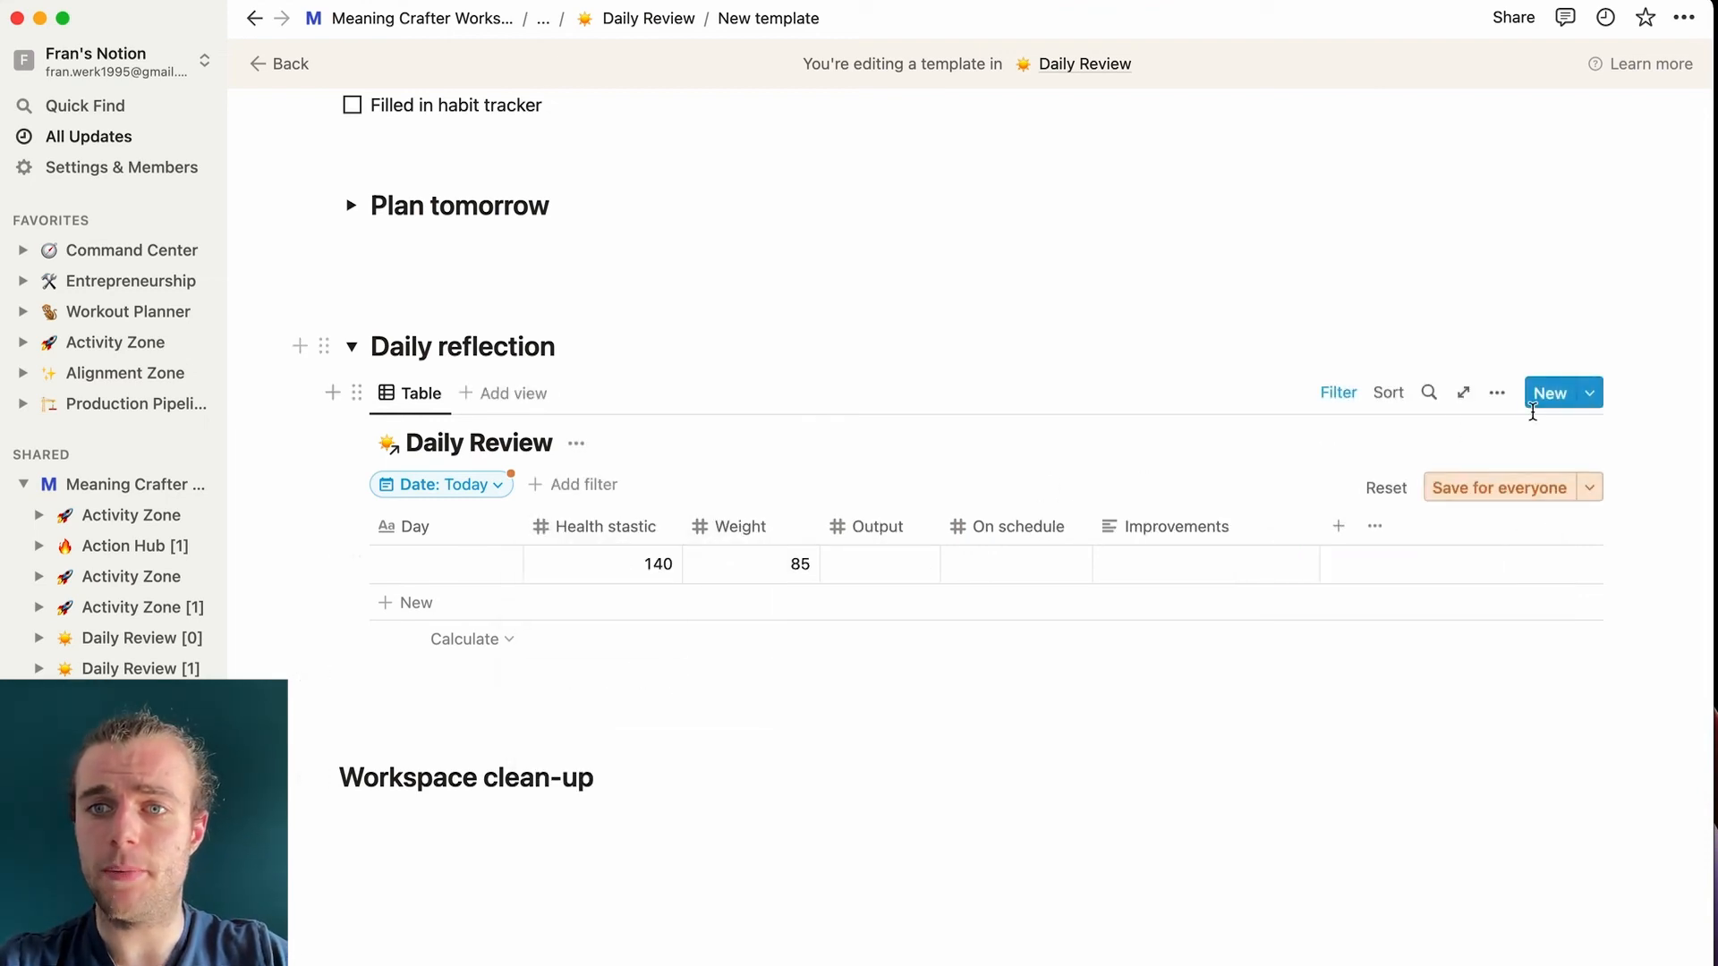
left_click(1496, 393)
left_click(1426, 542)
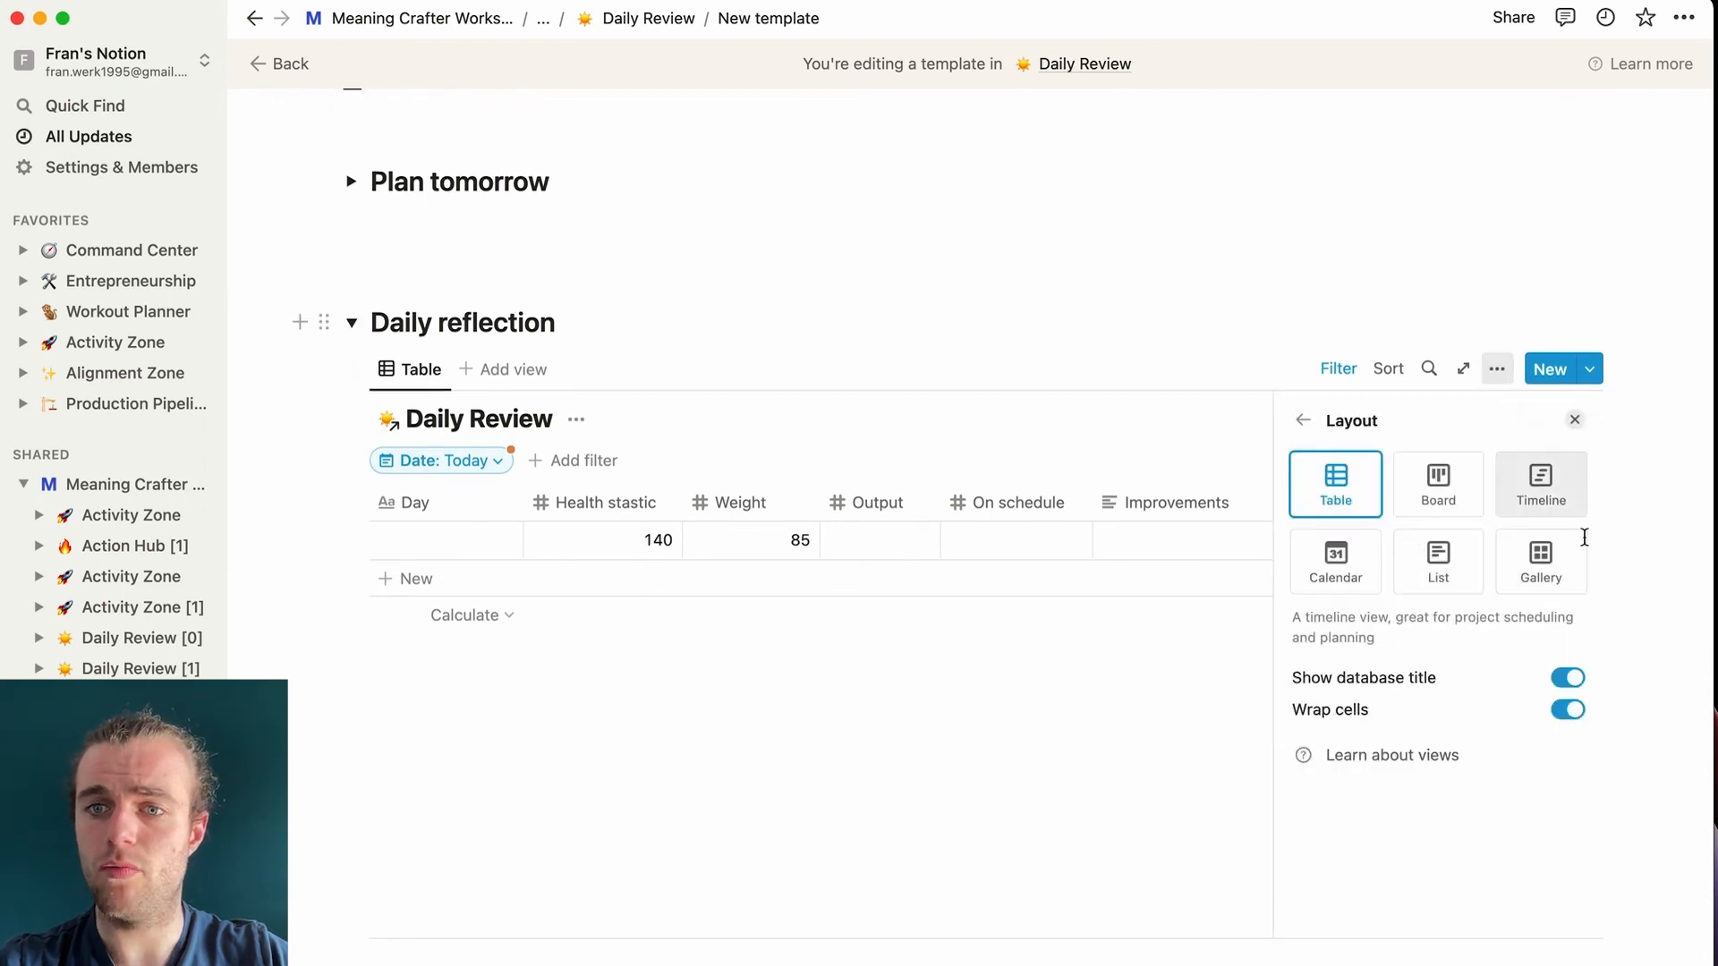
left_click(1568, 678)
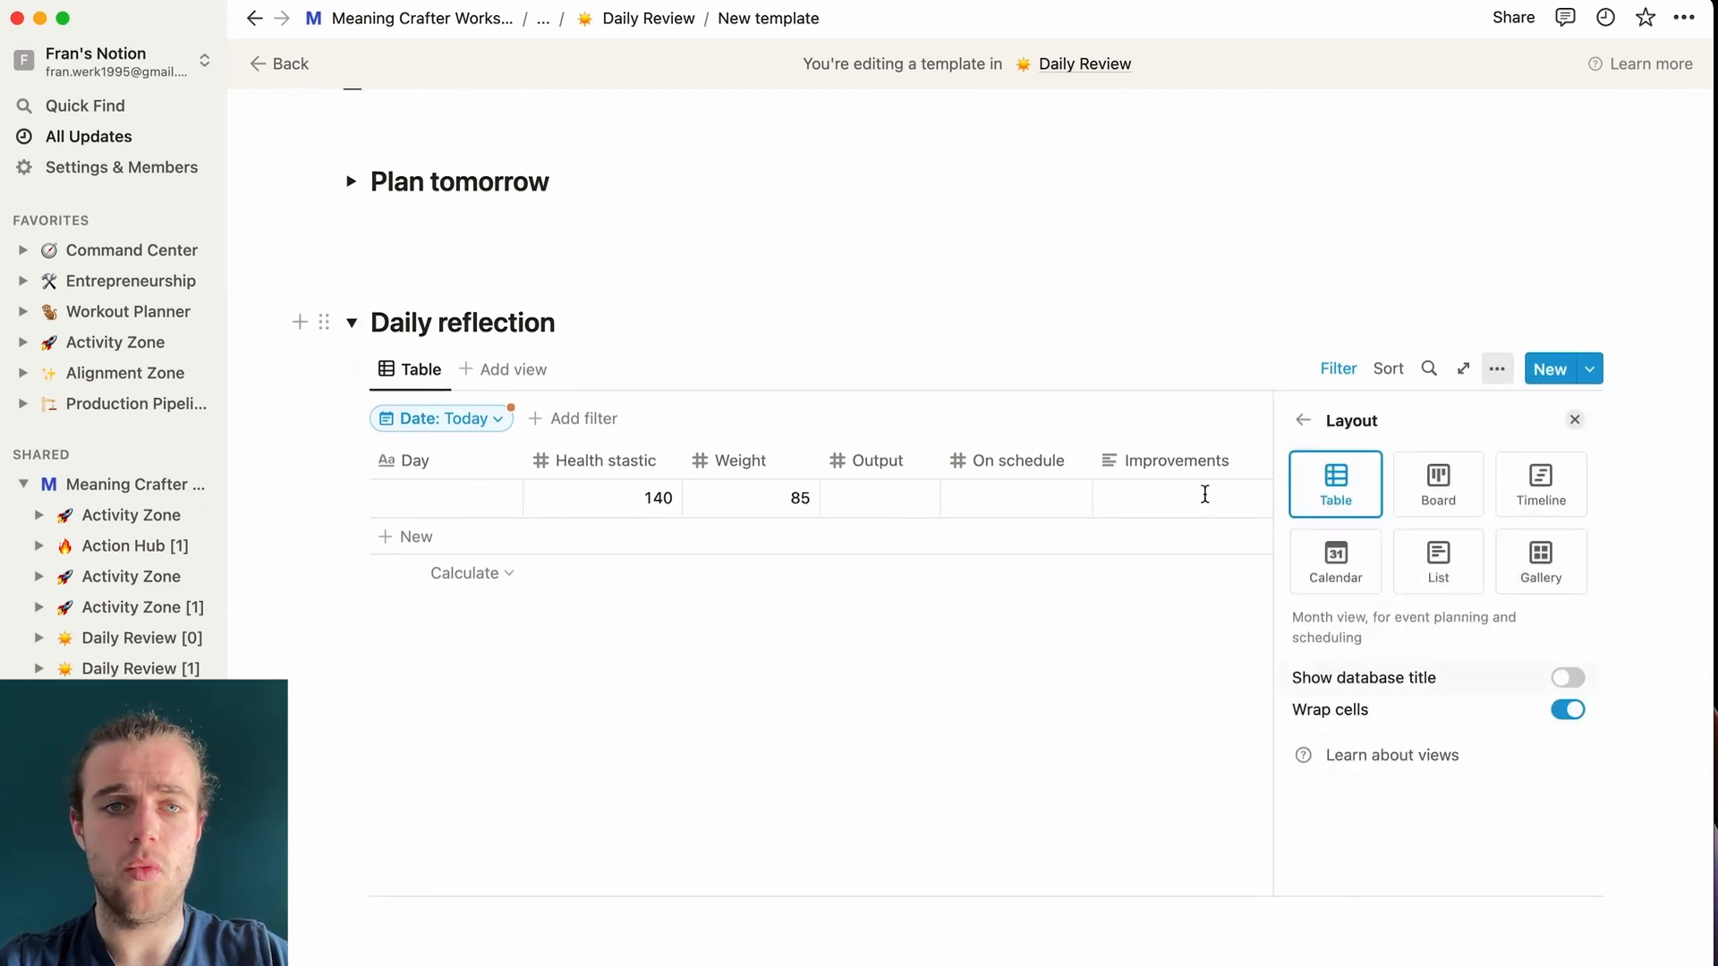
left_click(974, 328)
- Enter Output 50, On schedule 70 and Improvements 'Record more quality videos baby!'
left_click(900, 569)
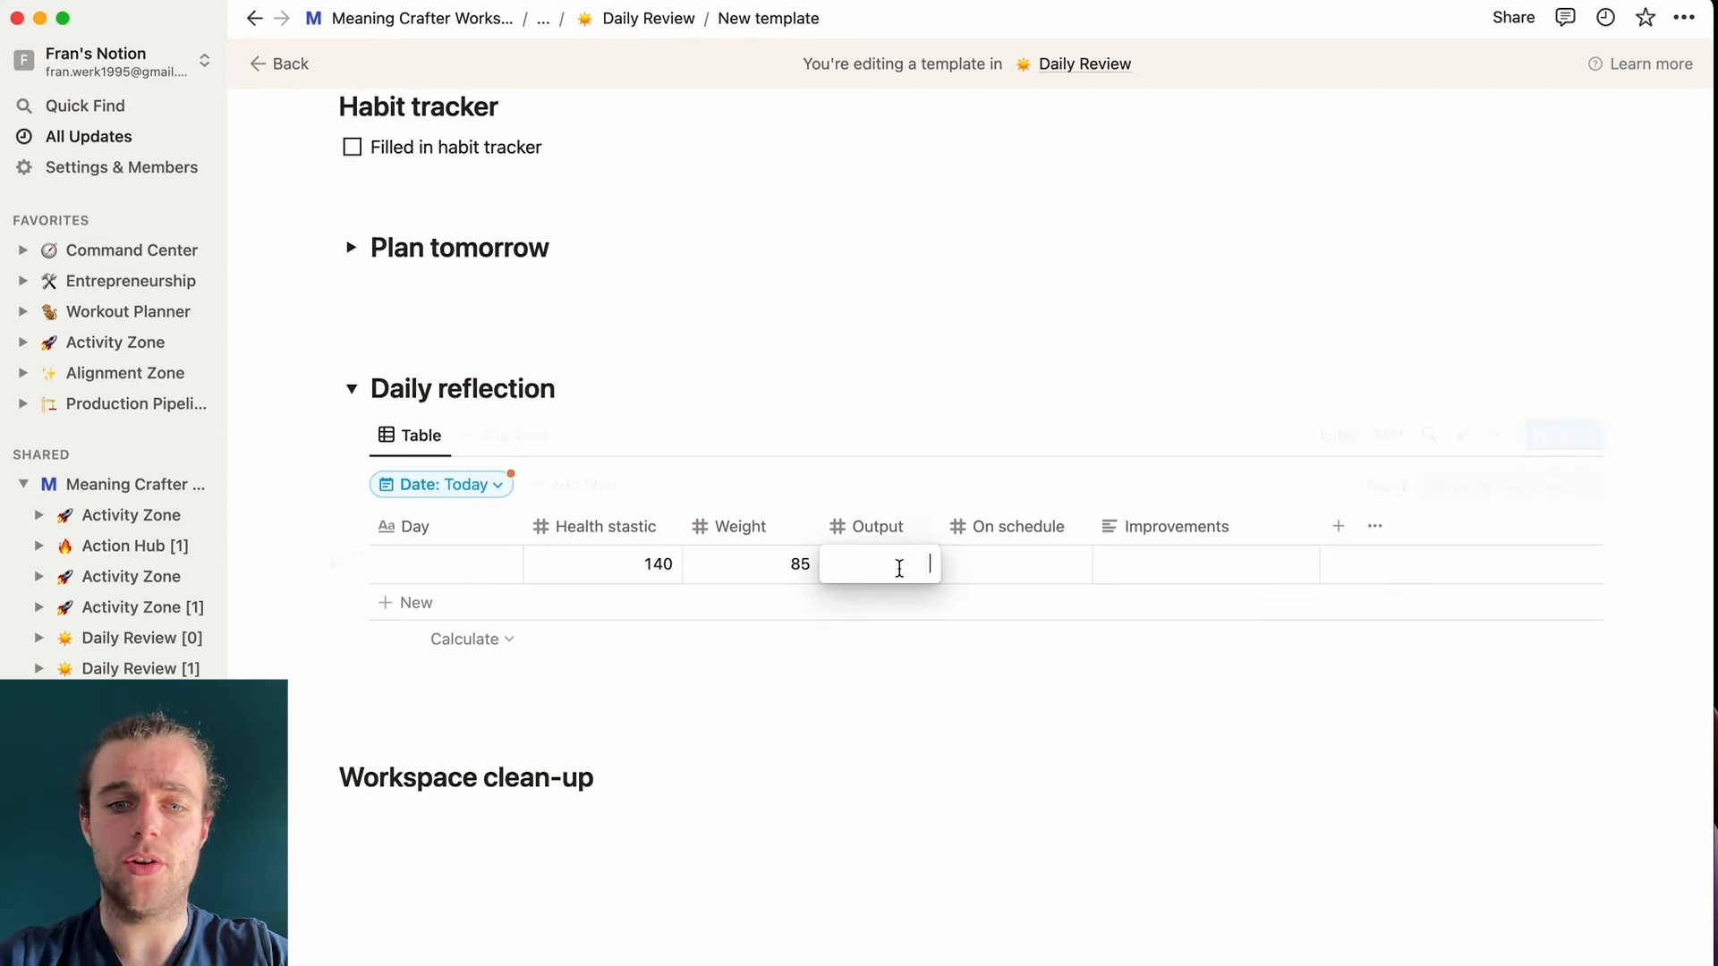
type("50")
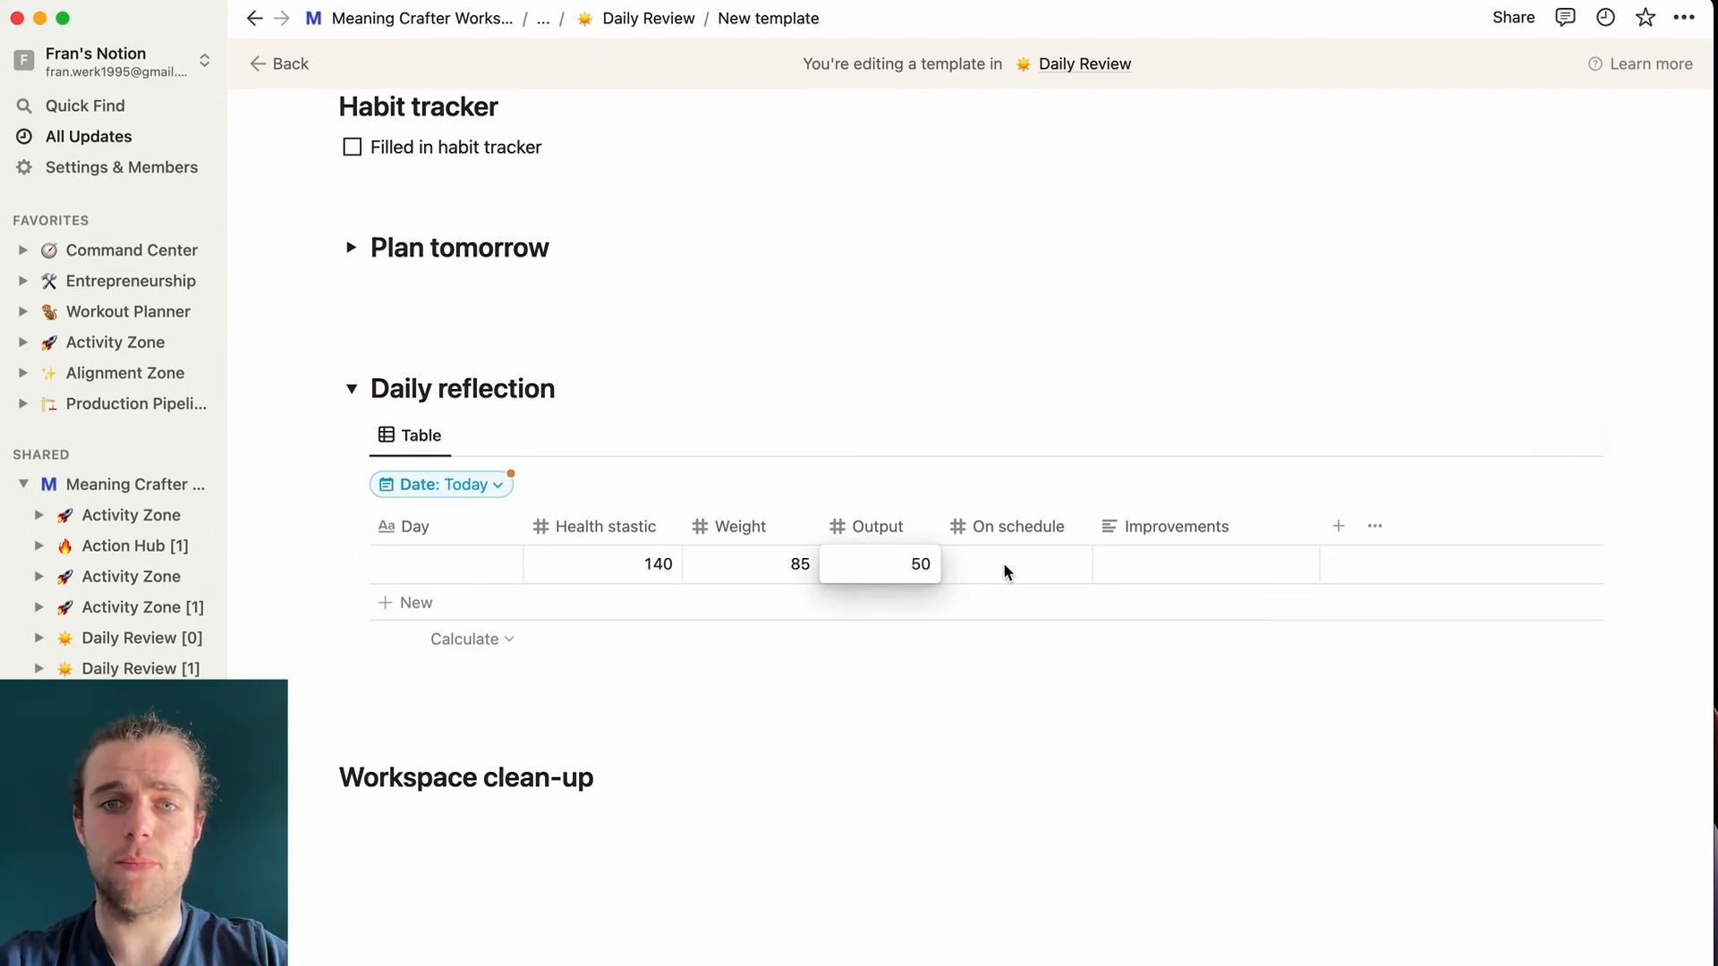
left_click(1005, 562)
type("70")
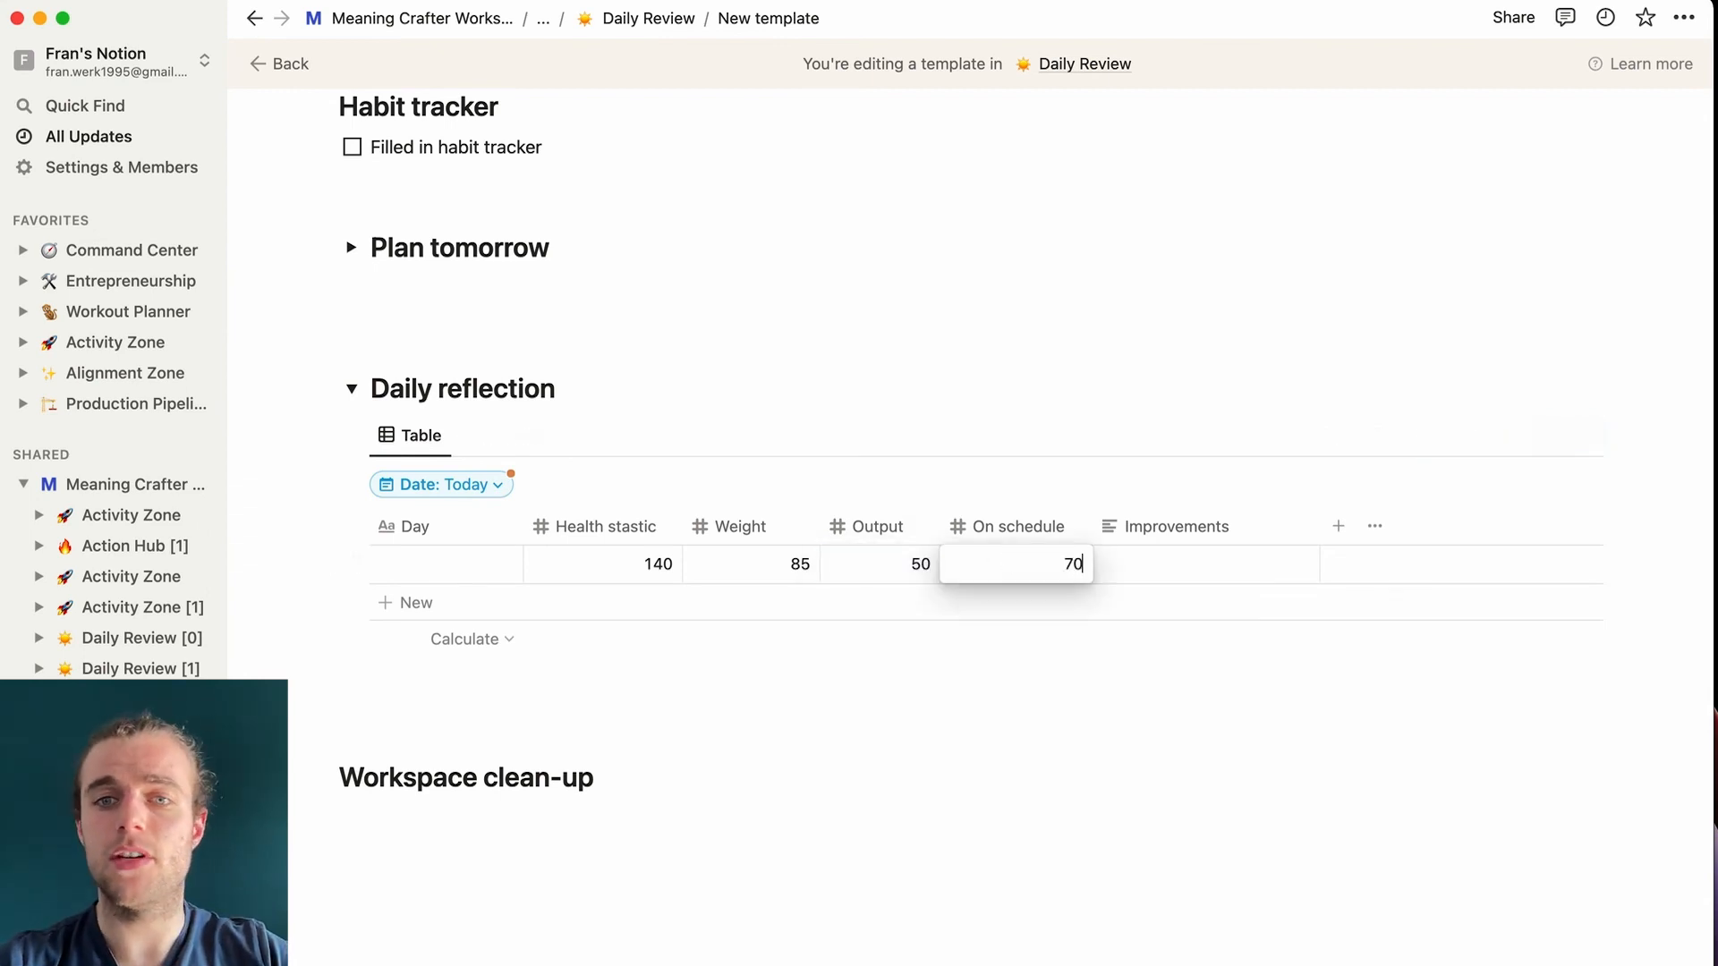
left_click(1199, 564)
type("R")
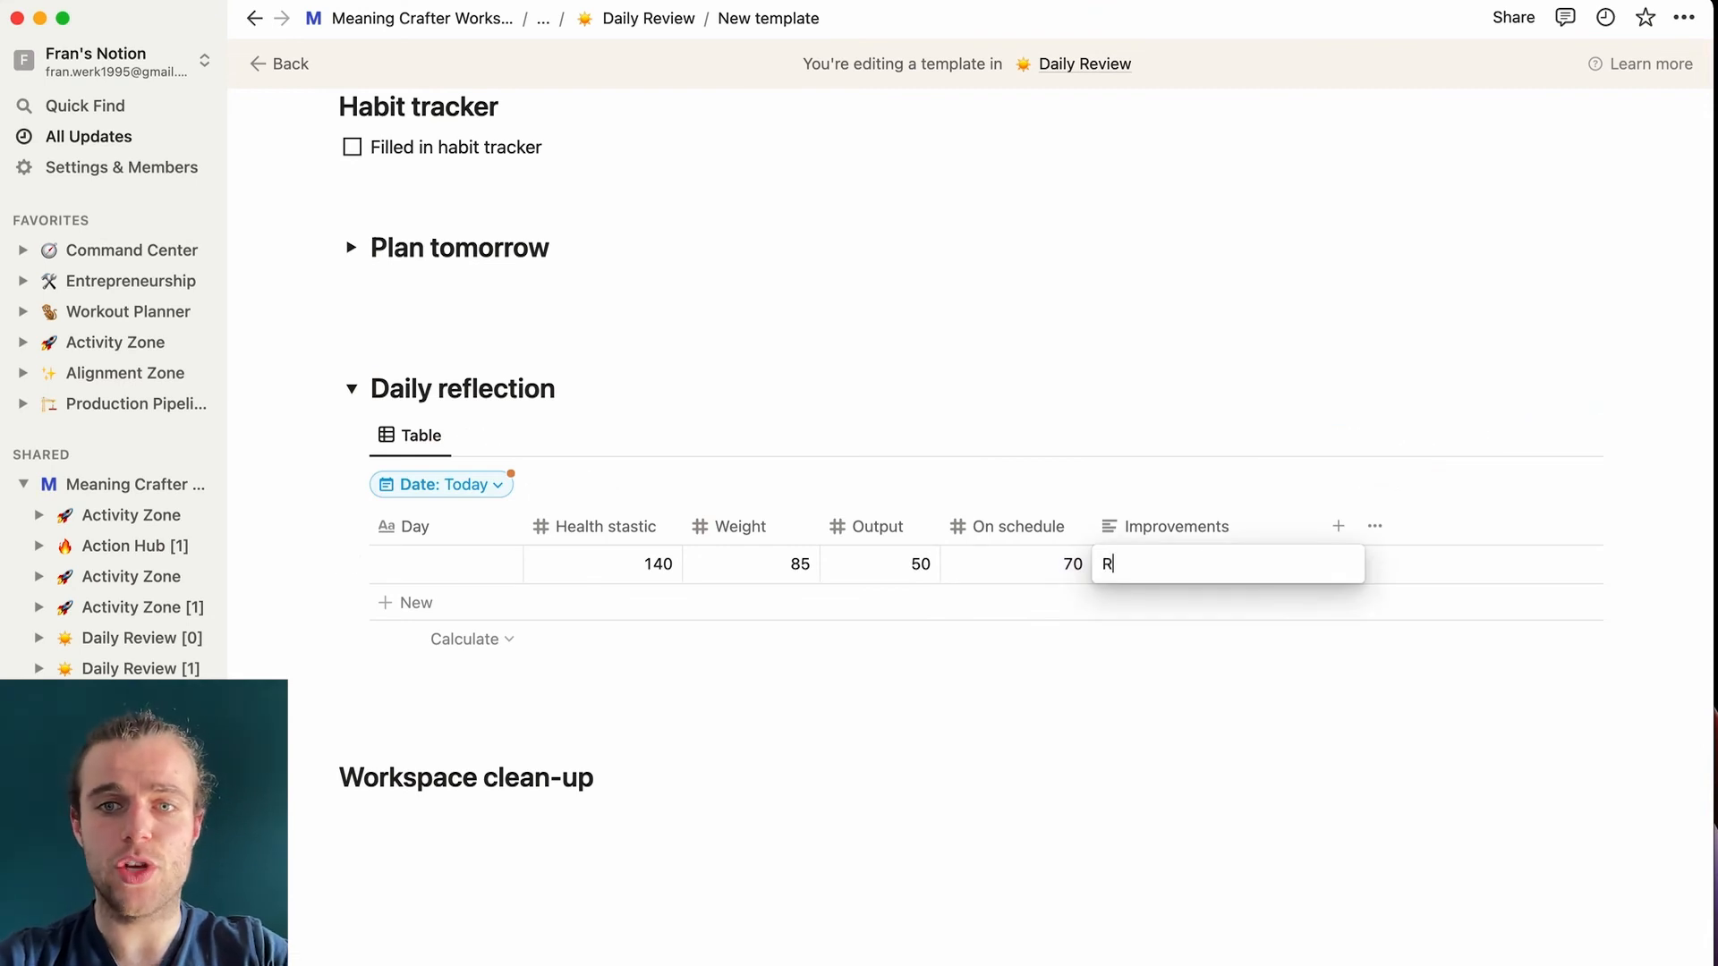
type("ecord more quality")
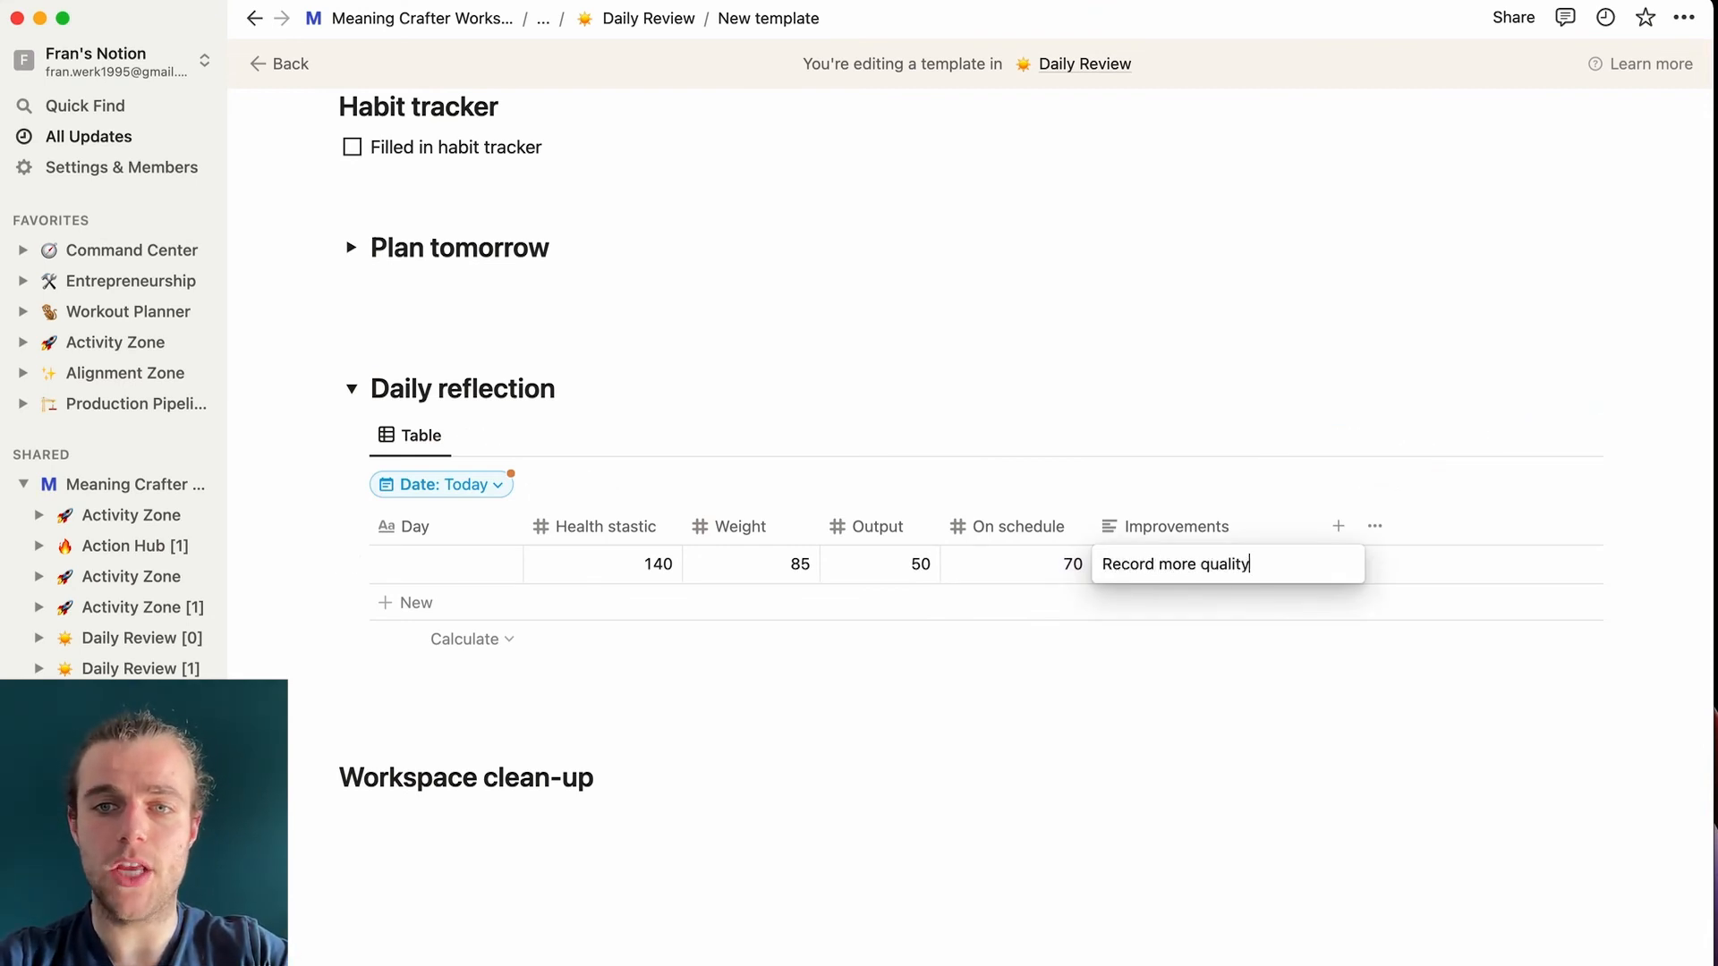
type(" videos baby!")
key("Escape")
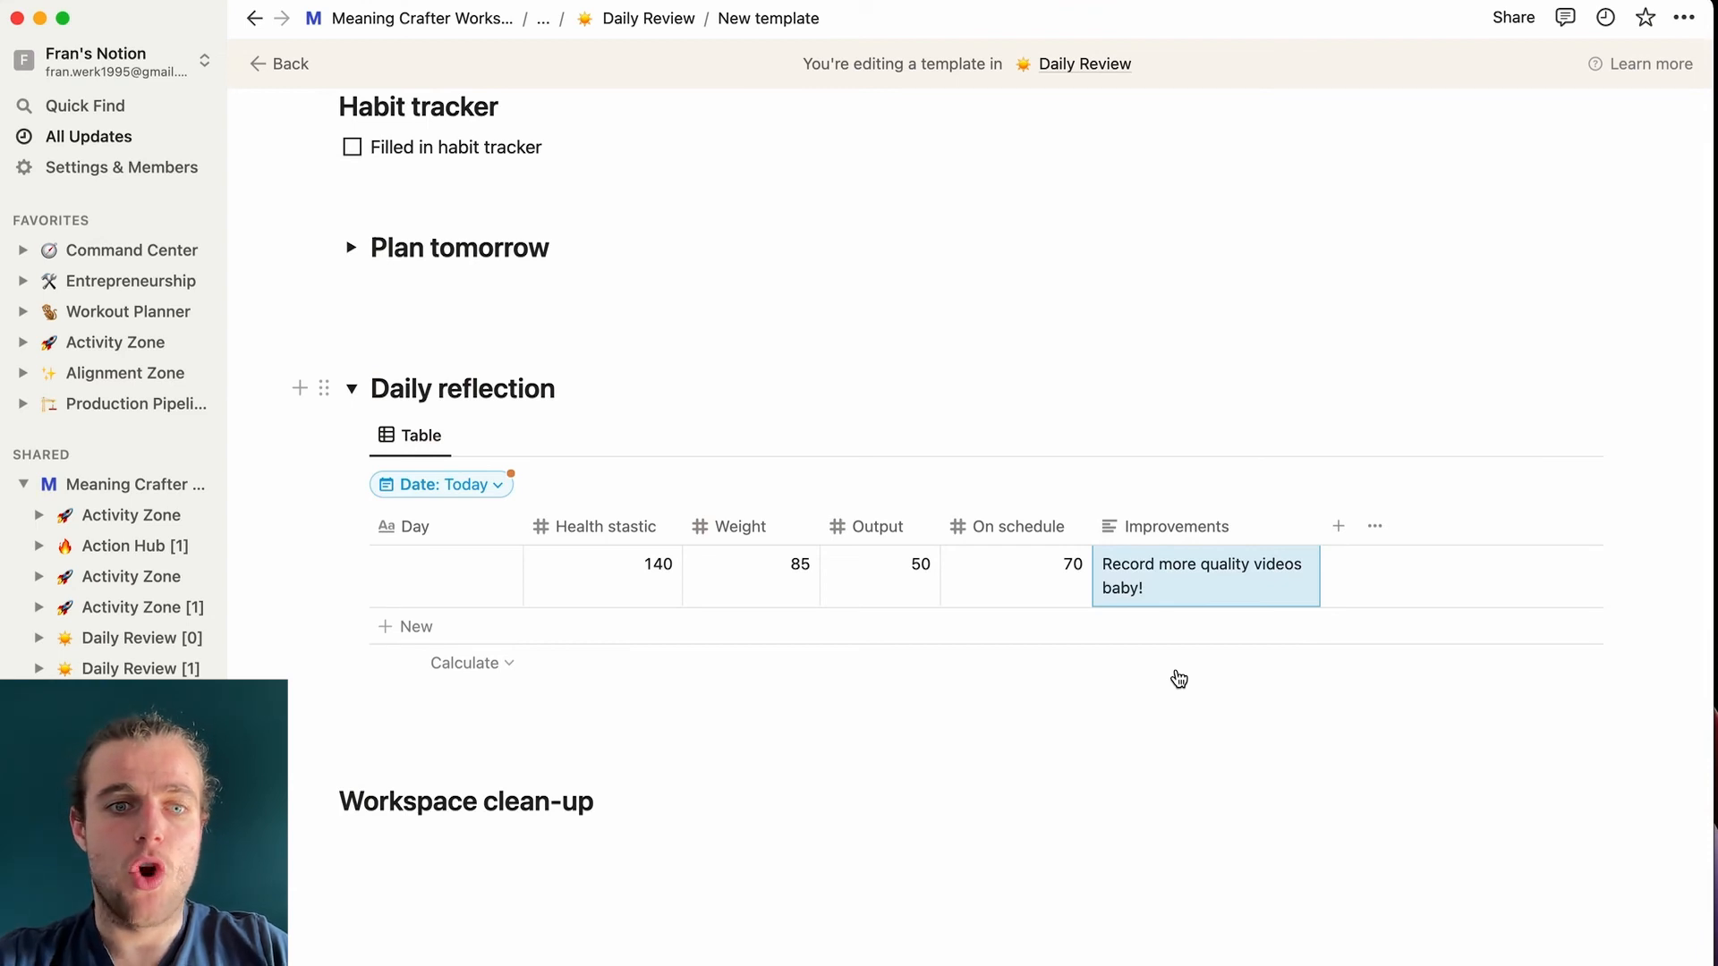
- Start a new empty block below the Workspace clean-up heading
scroll(679, 757, "down", 1)
left_click(613, 781)
key("Return")
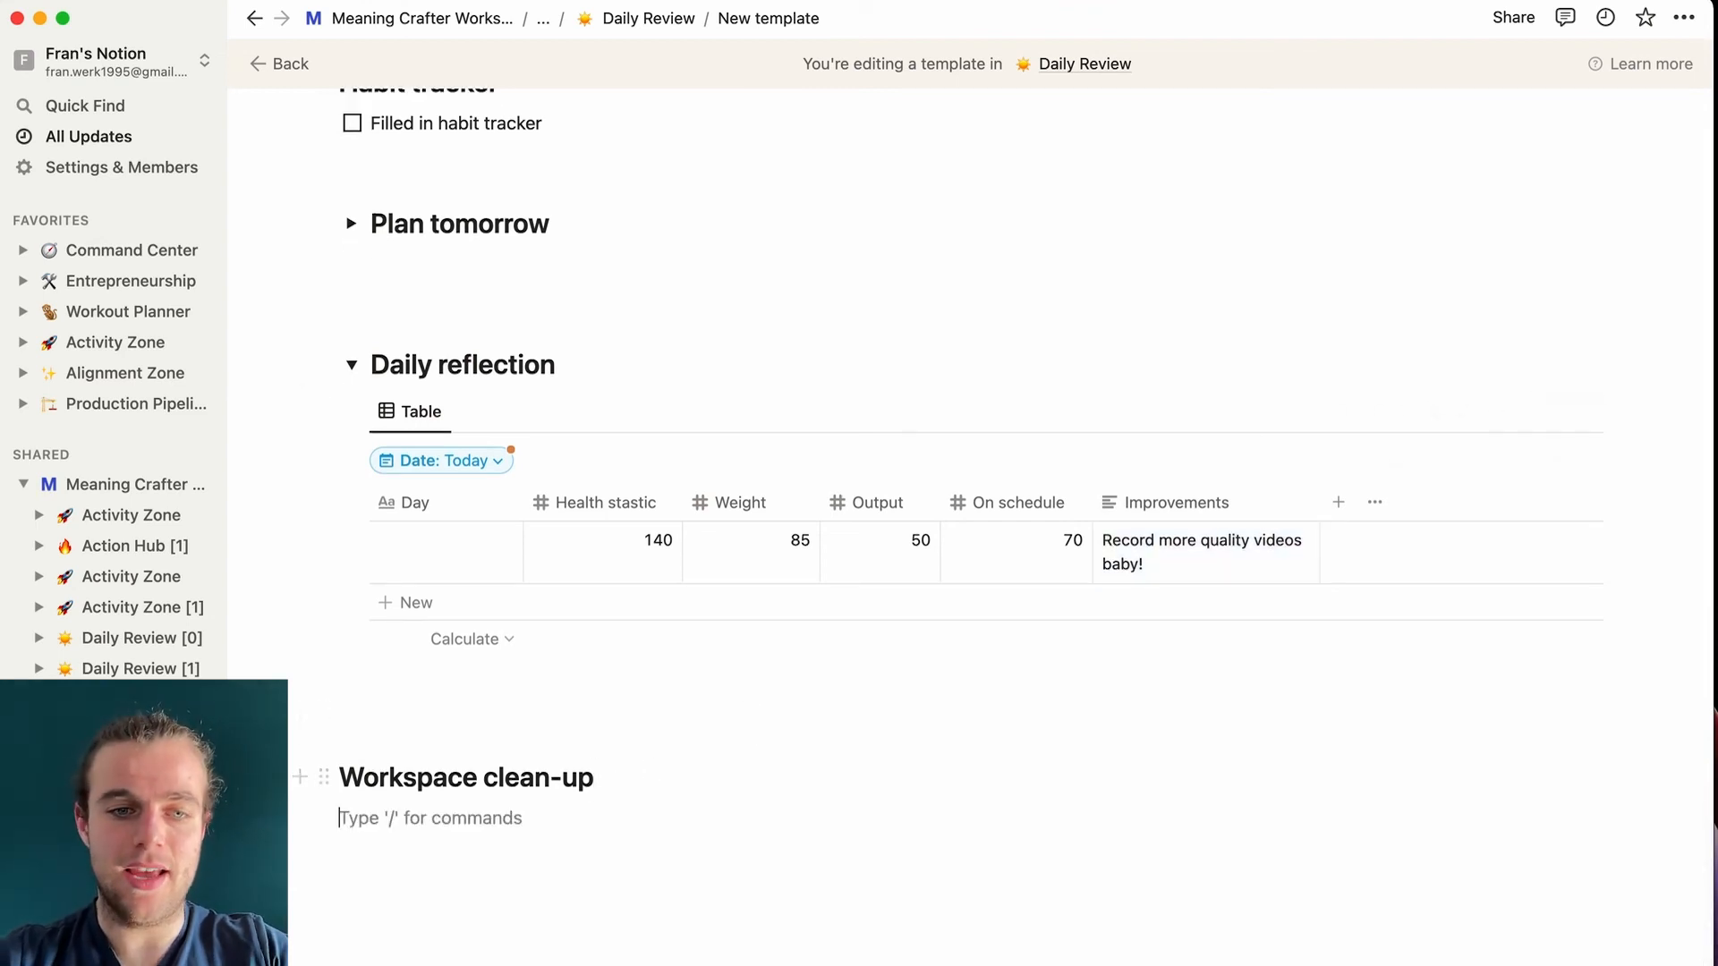
- Turn the new block into a to-do with /todo and collapse Daily reflection
type("/todo")
left_click(563, 684)
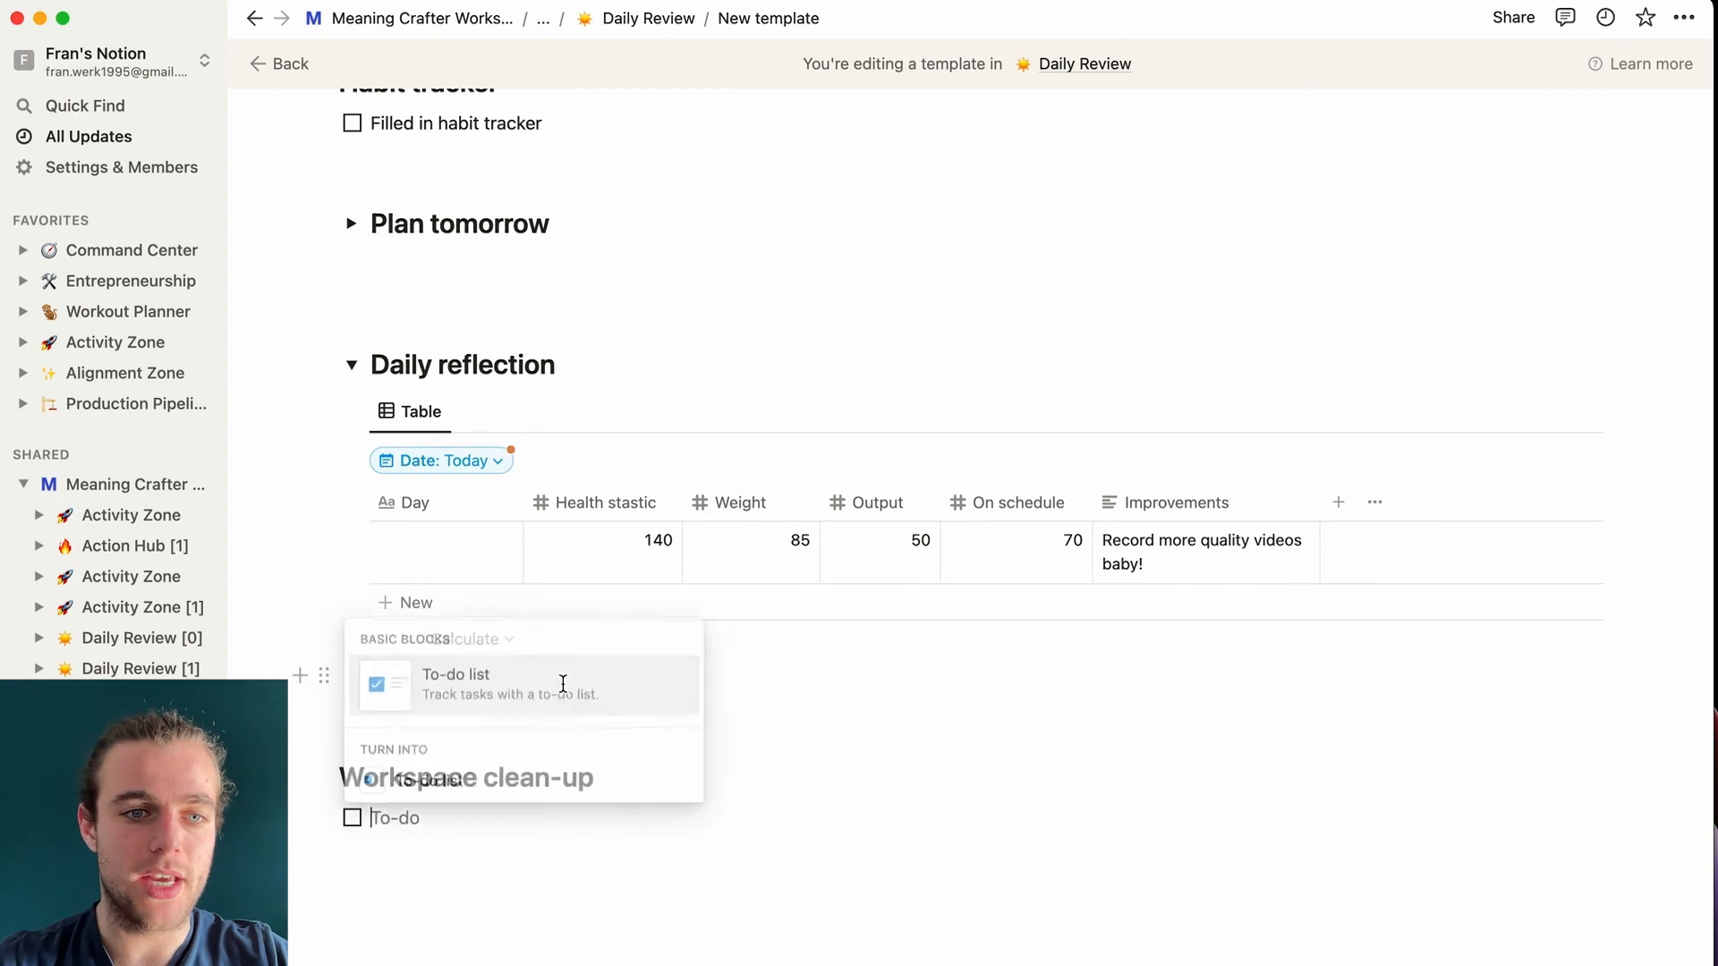
scroll(428, 818, "down", 1)
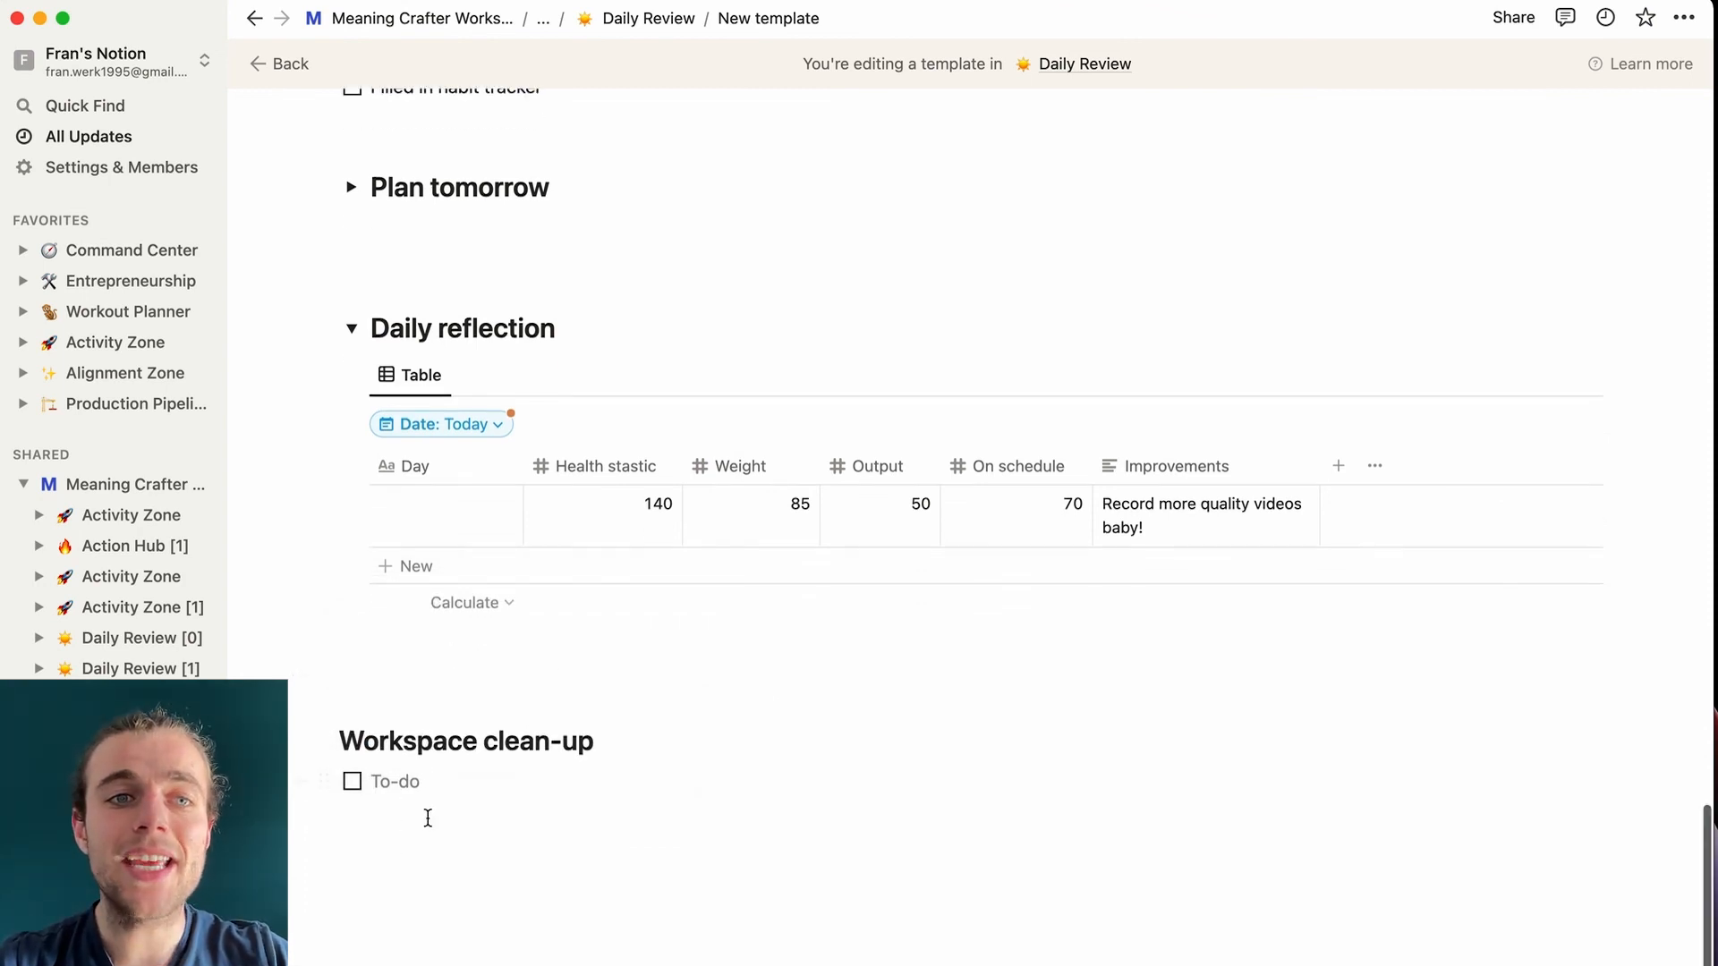
left_click(351, 327)
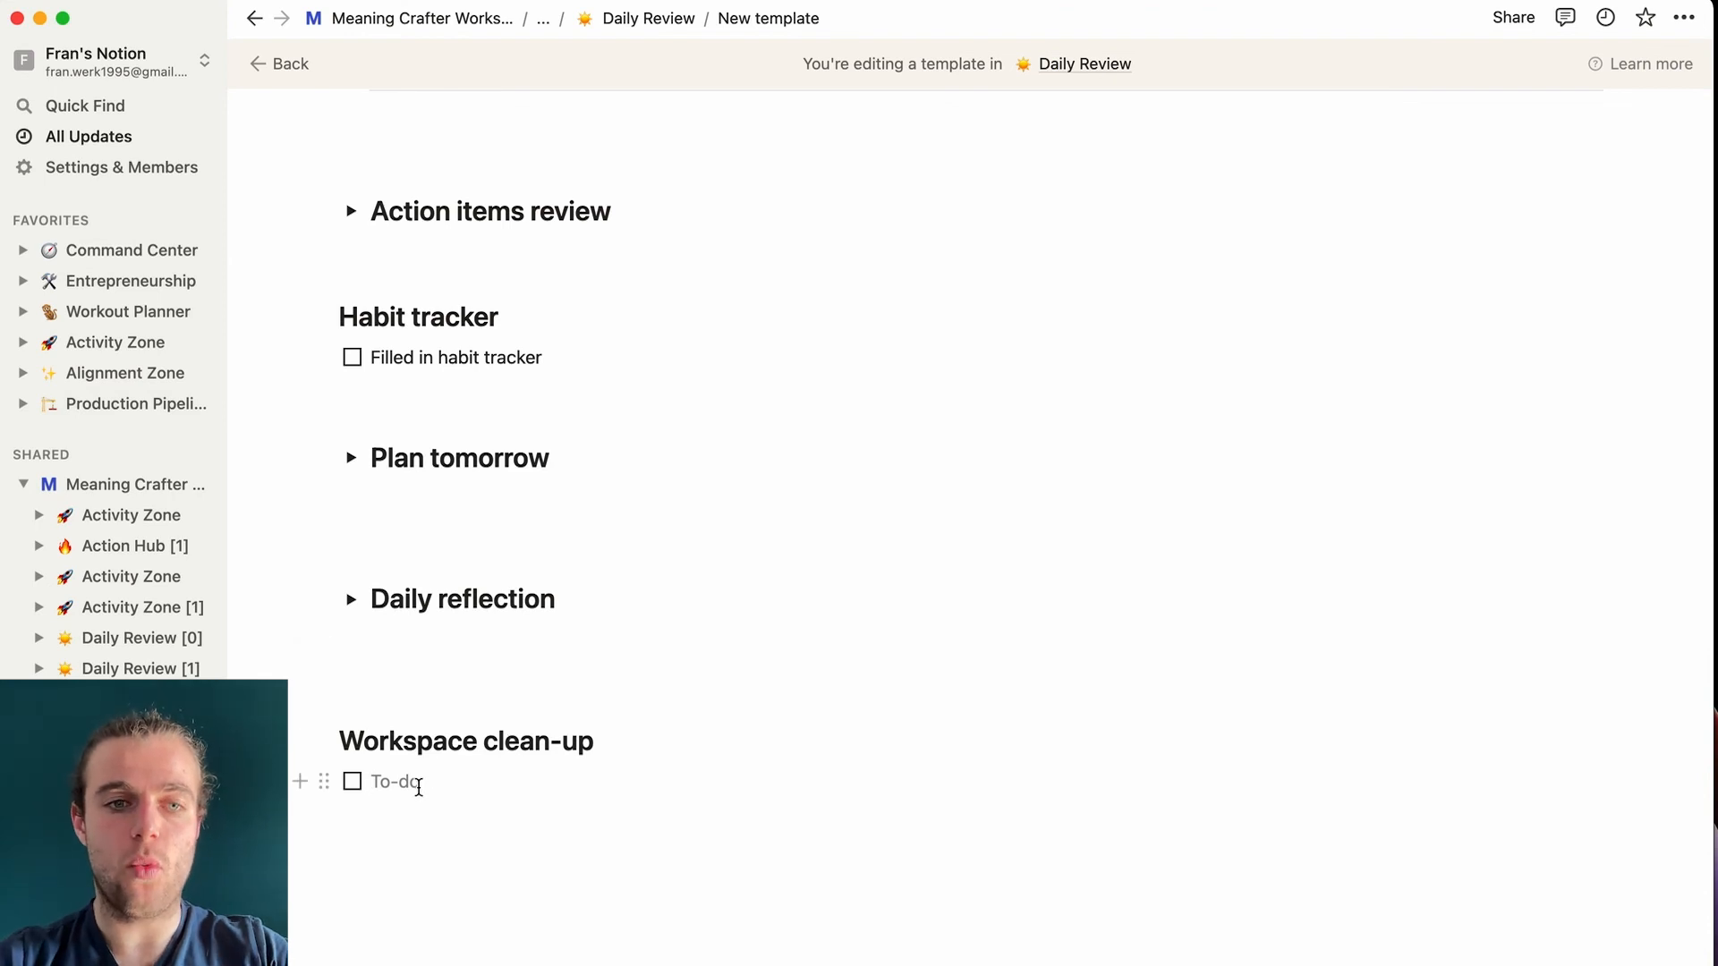
- Add the to-dos 'Cleaned up physical workspace' and 'Cleaned up digital workspace'
type("Cleaned up ")
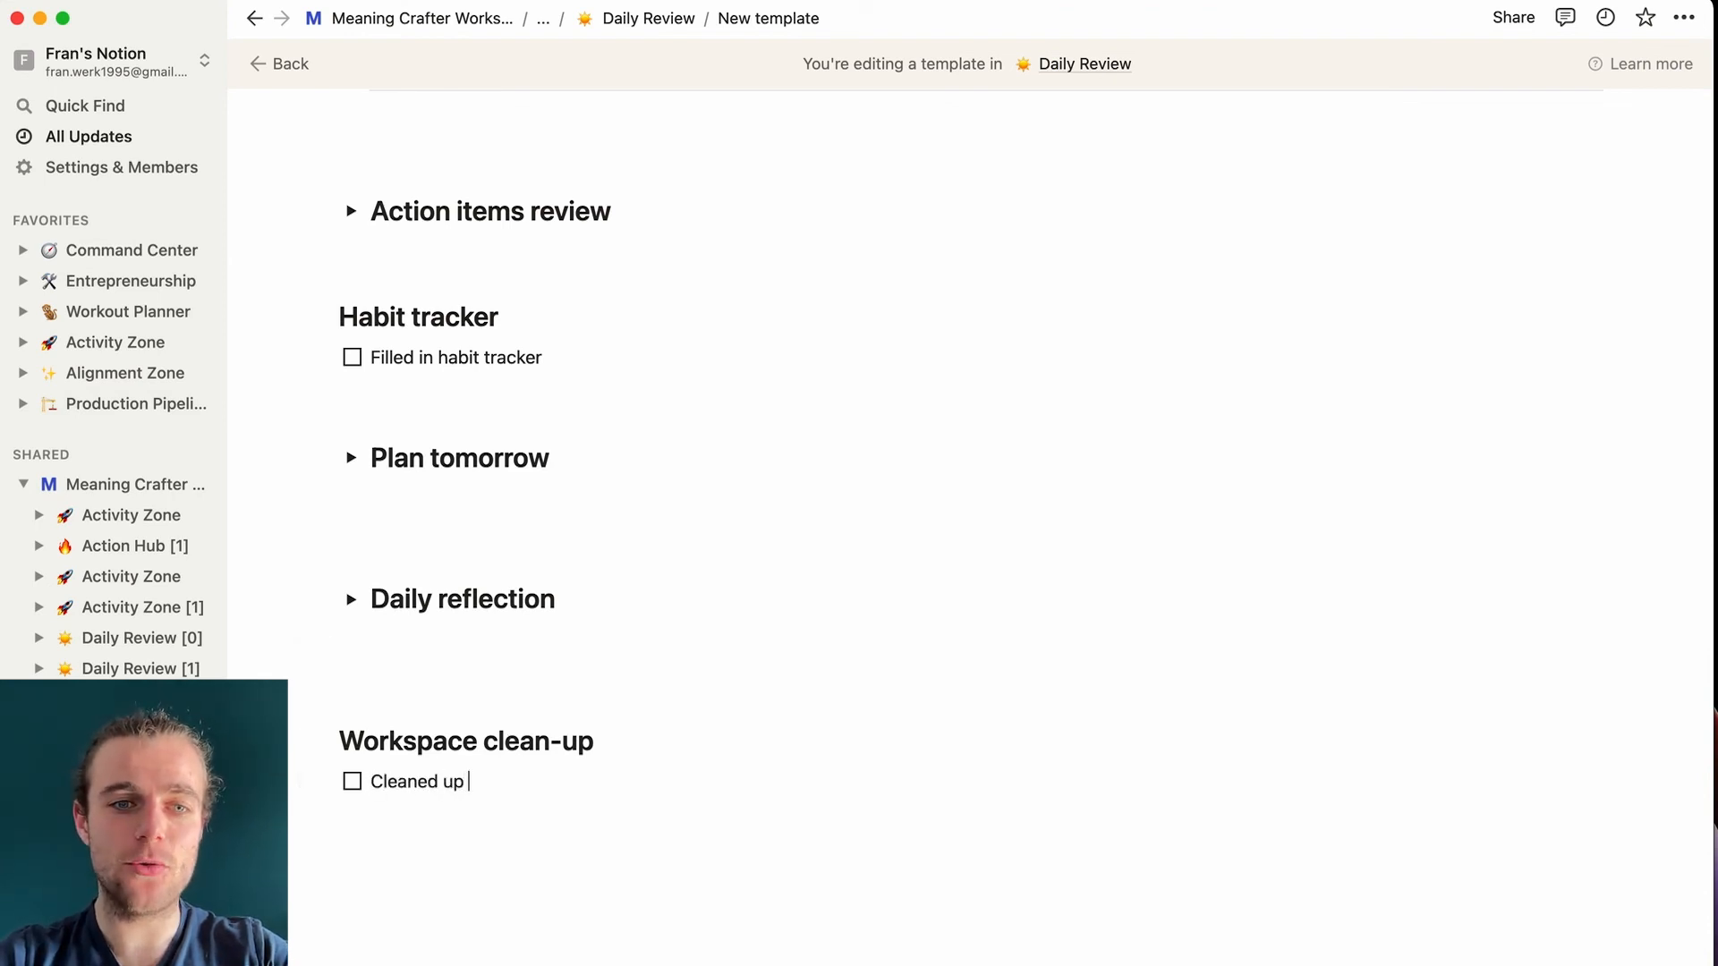
type("physical workspace")
key("Return")
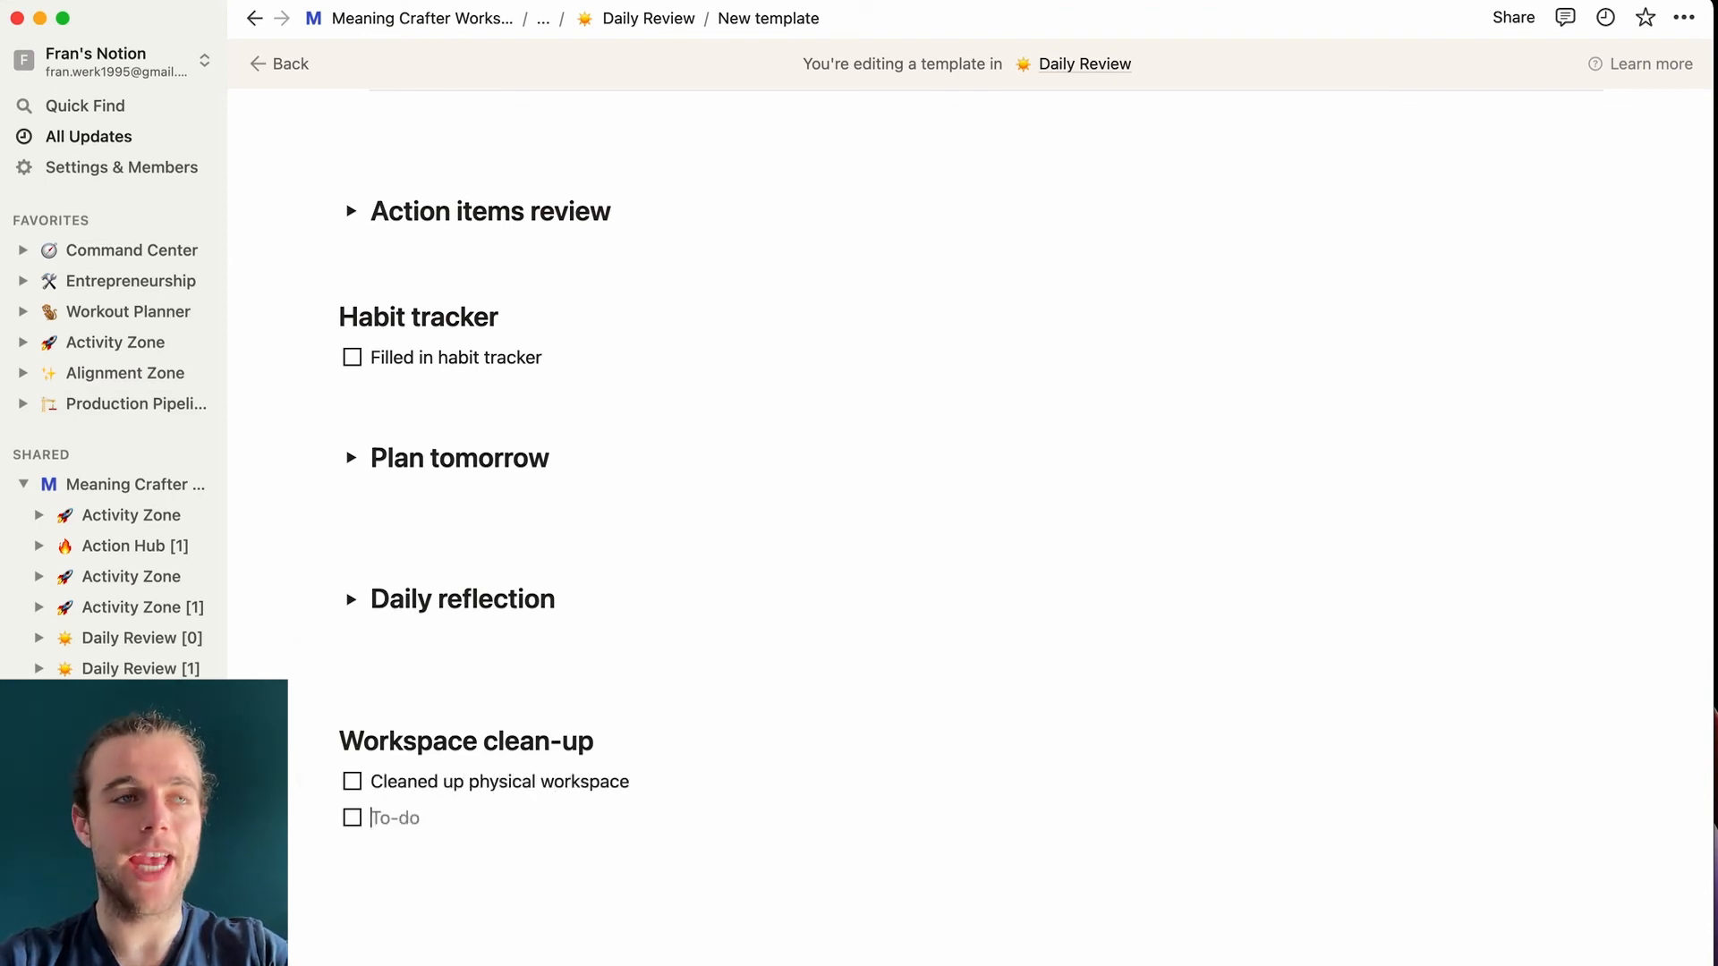
type("Clean")
key("BackSpace")
key("BackSpace")
key("BackSpace")
type("ea")
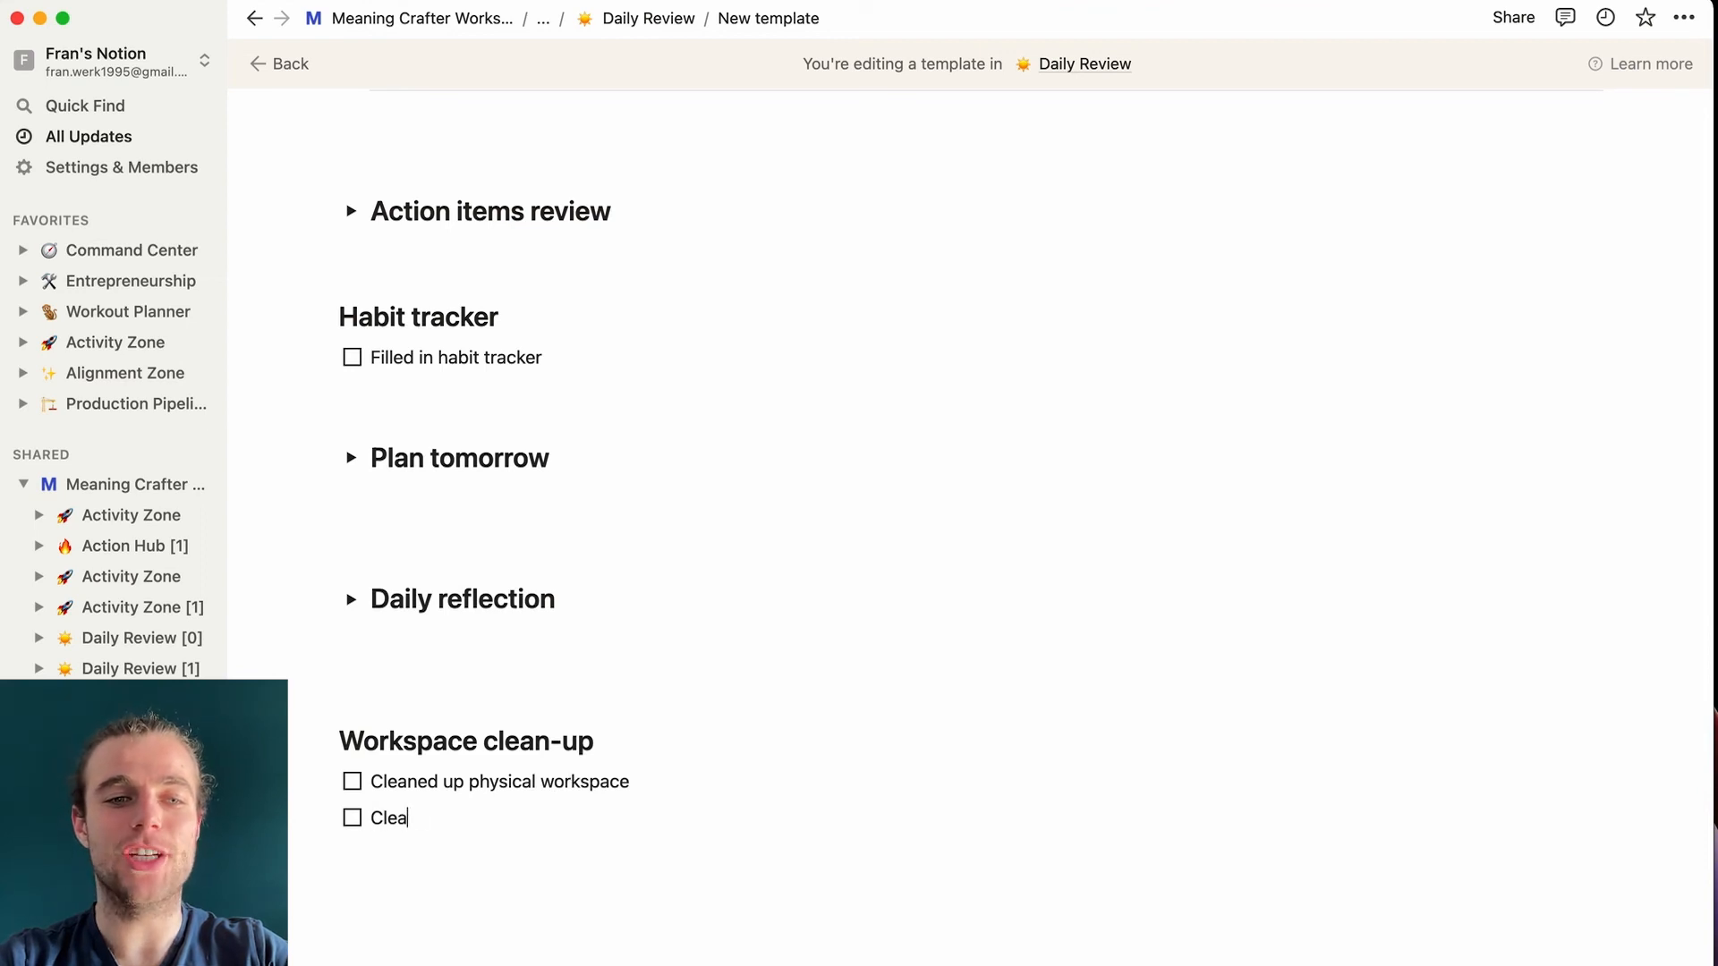
type("ned up digital wor")
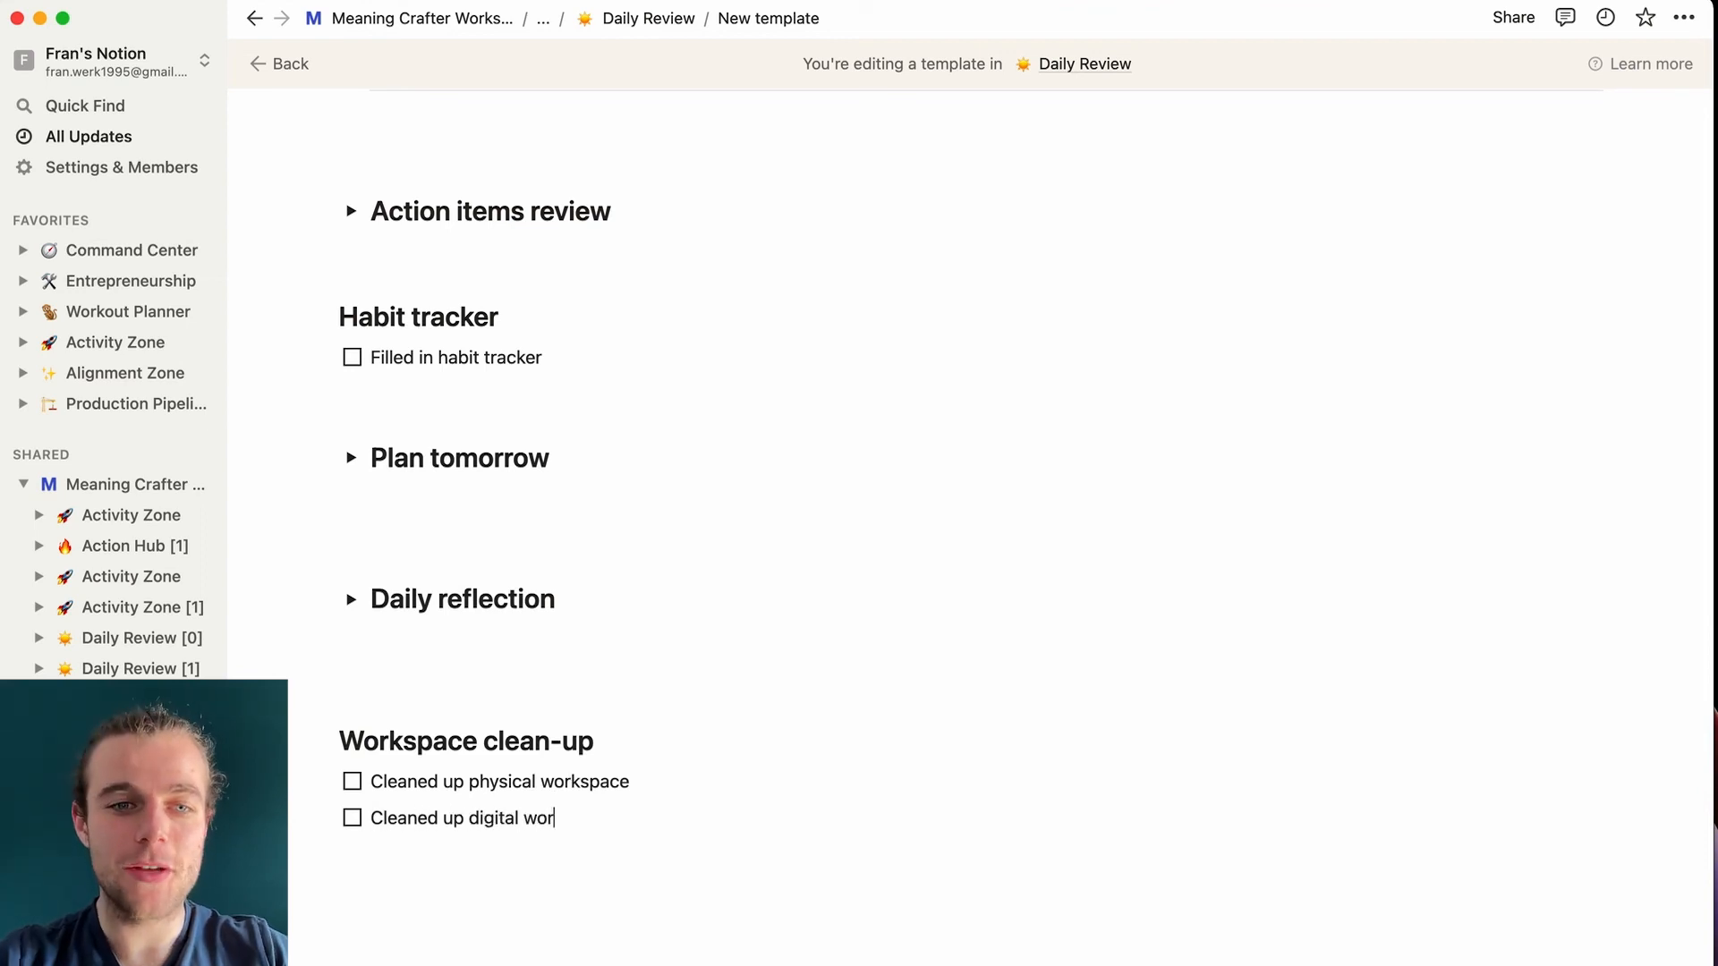
type("k")
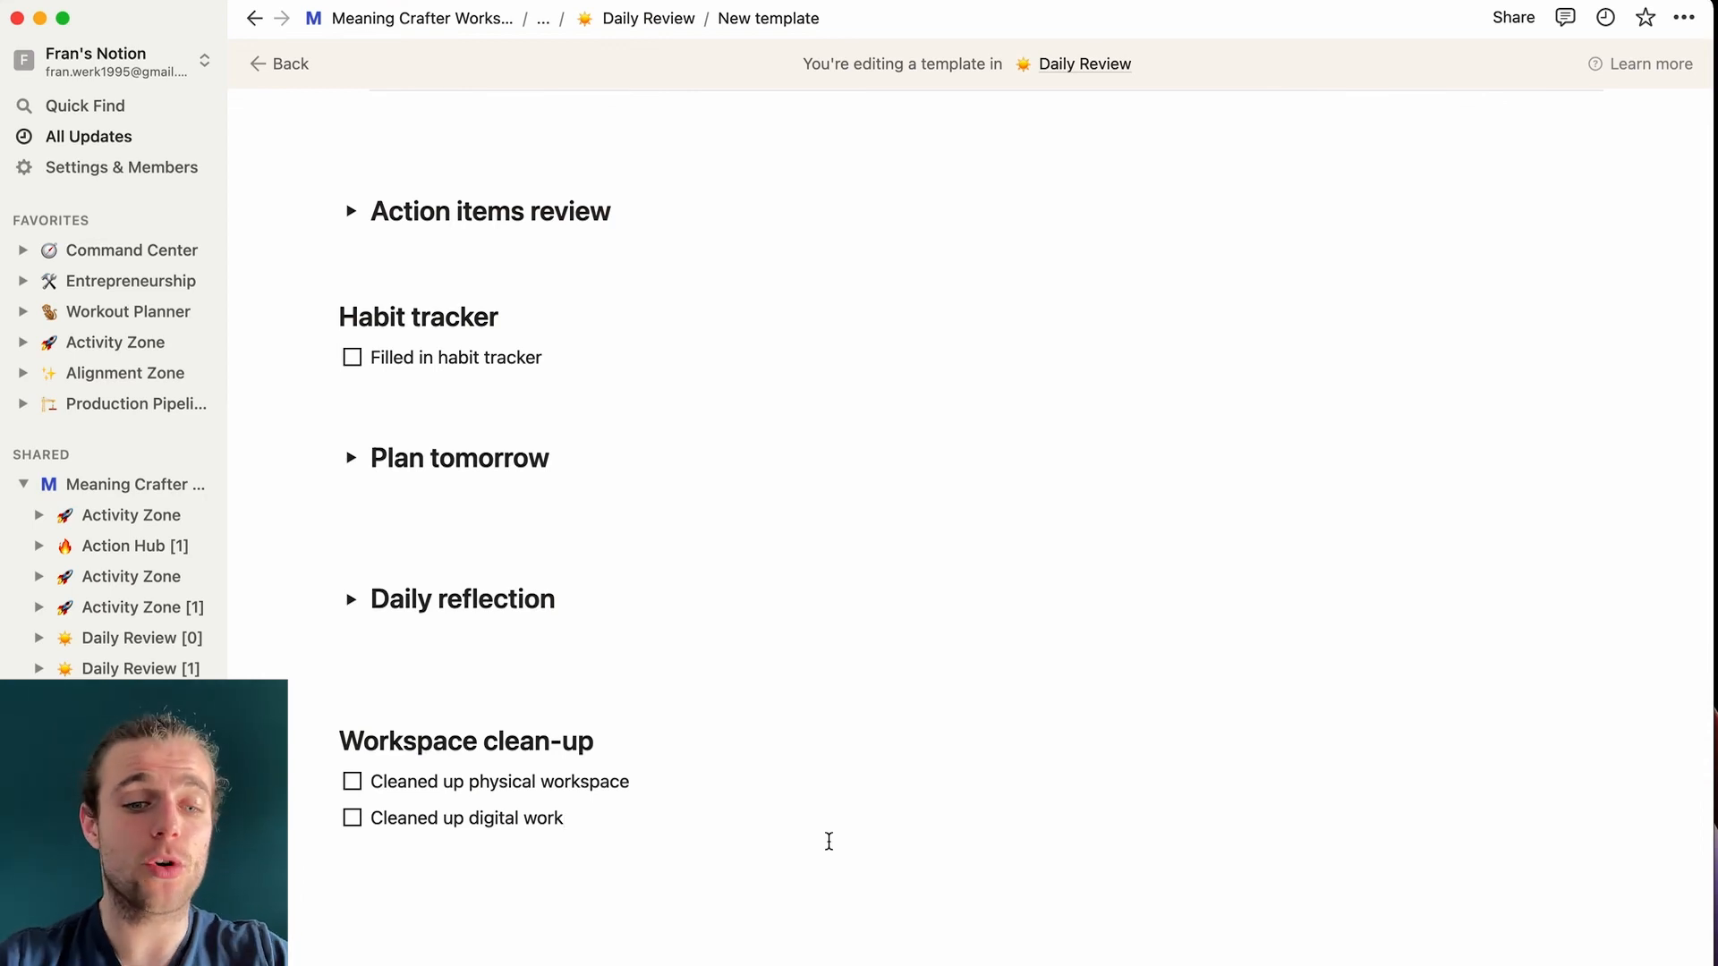
type("space")
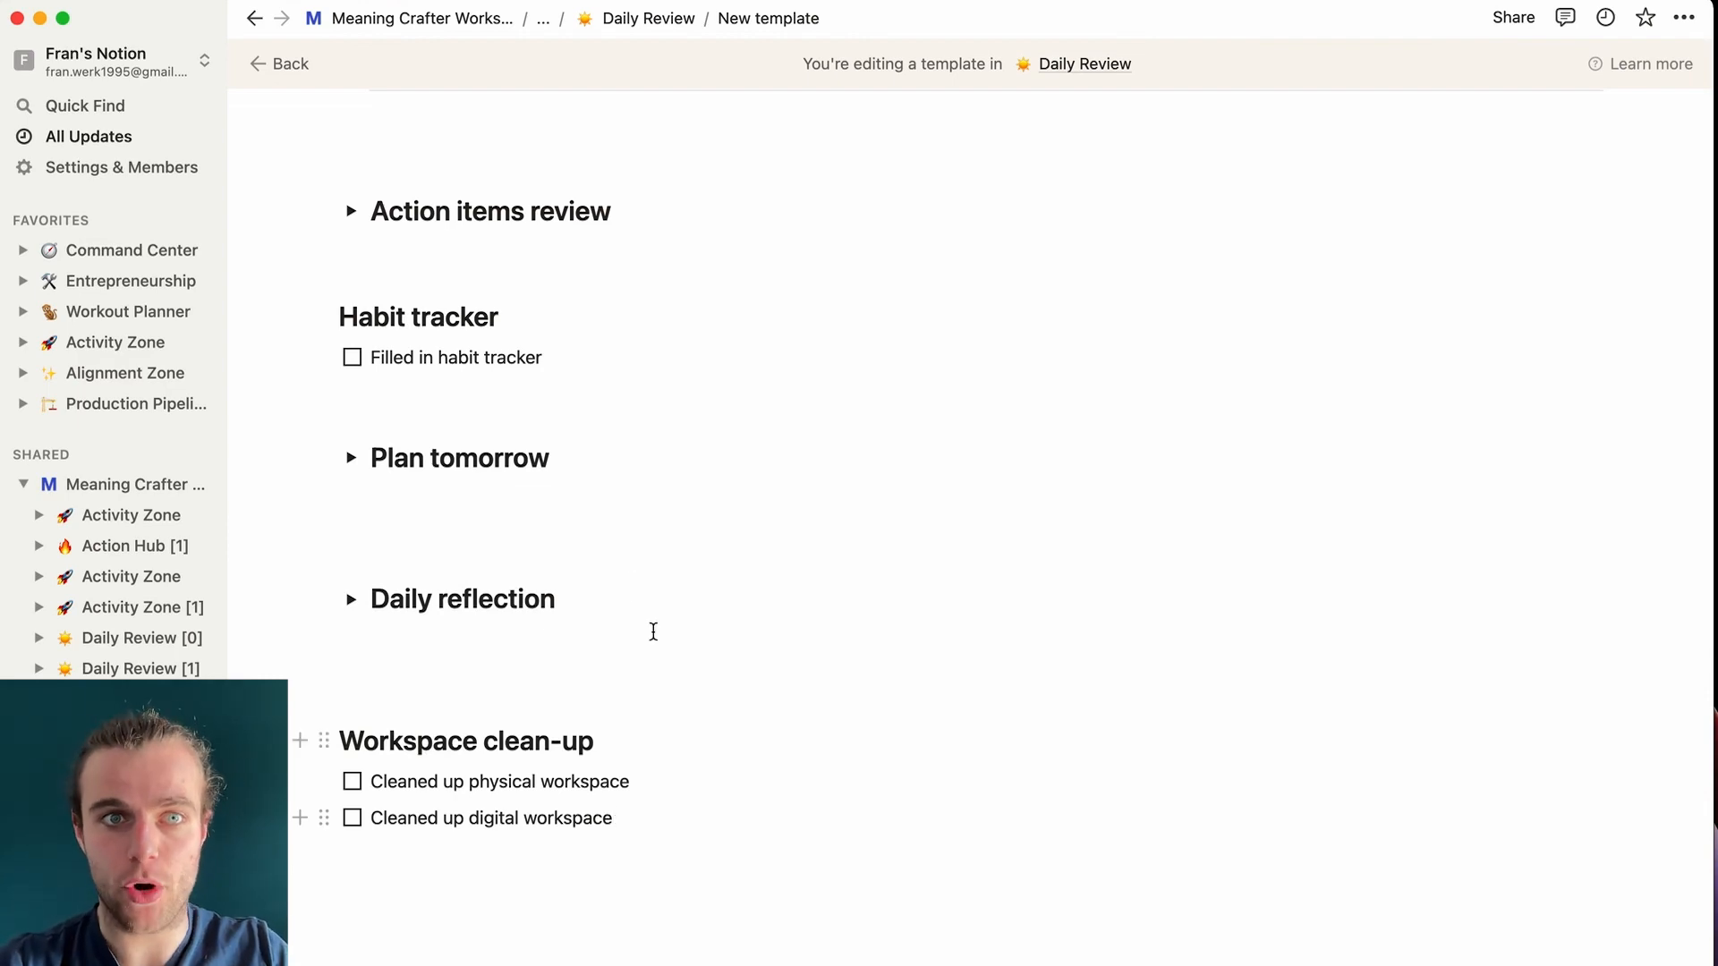
- Expand and review the Plan tomorrow calendar section, then collapse it
scroll(499, 398, "up", 5)
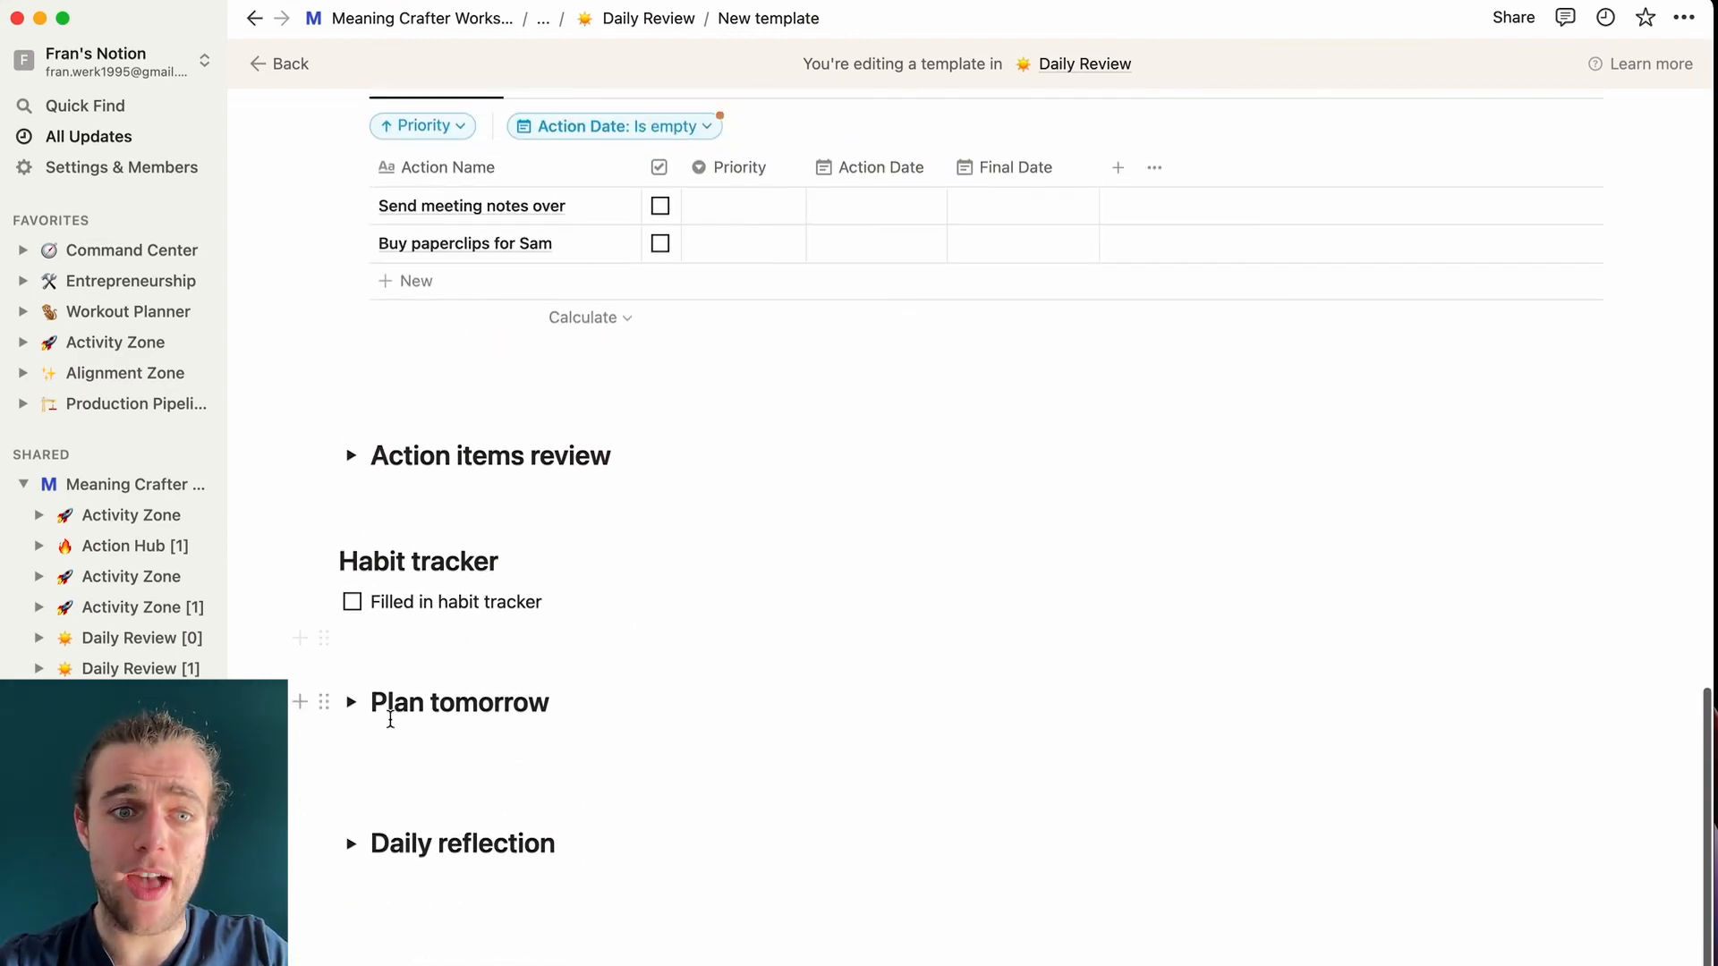
left_click(351, 697)
scroll(605, 911, "down", 3)
scroll(605, 911, "down", 10)
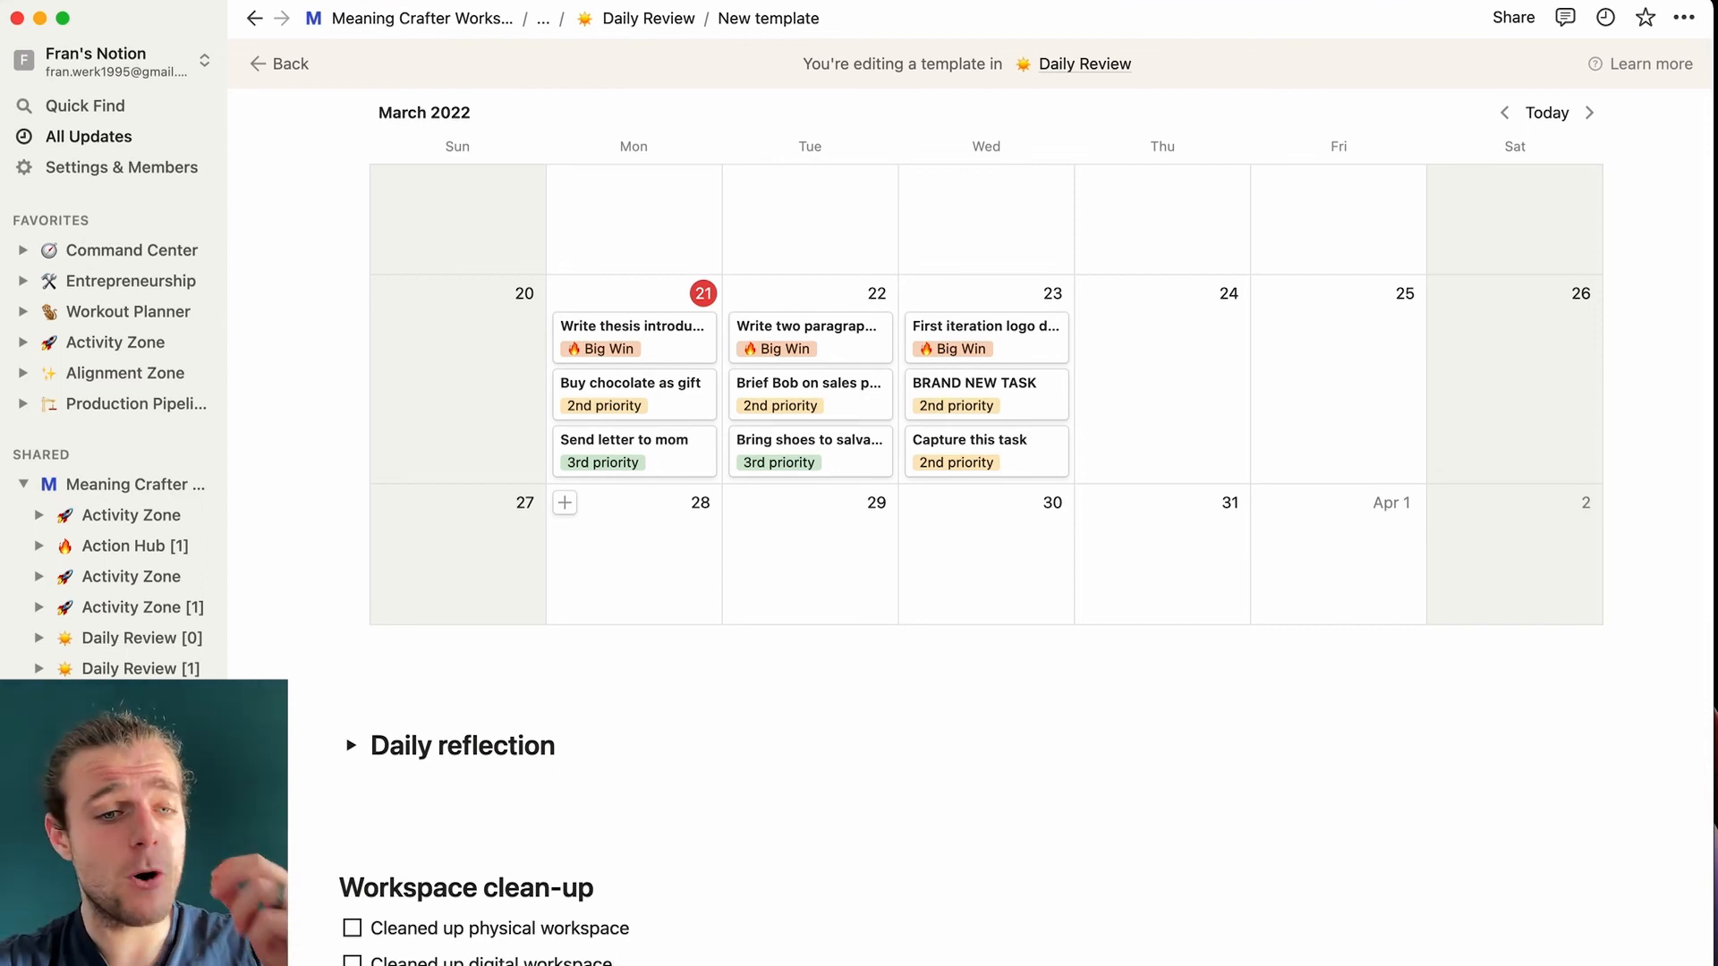
scroll(985, 536, "down", 3)
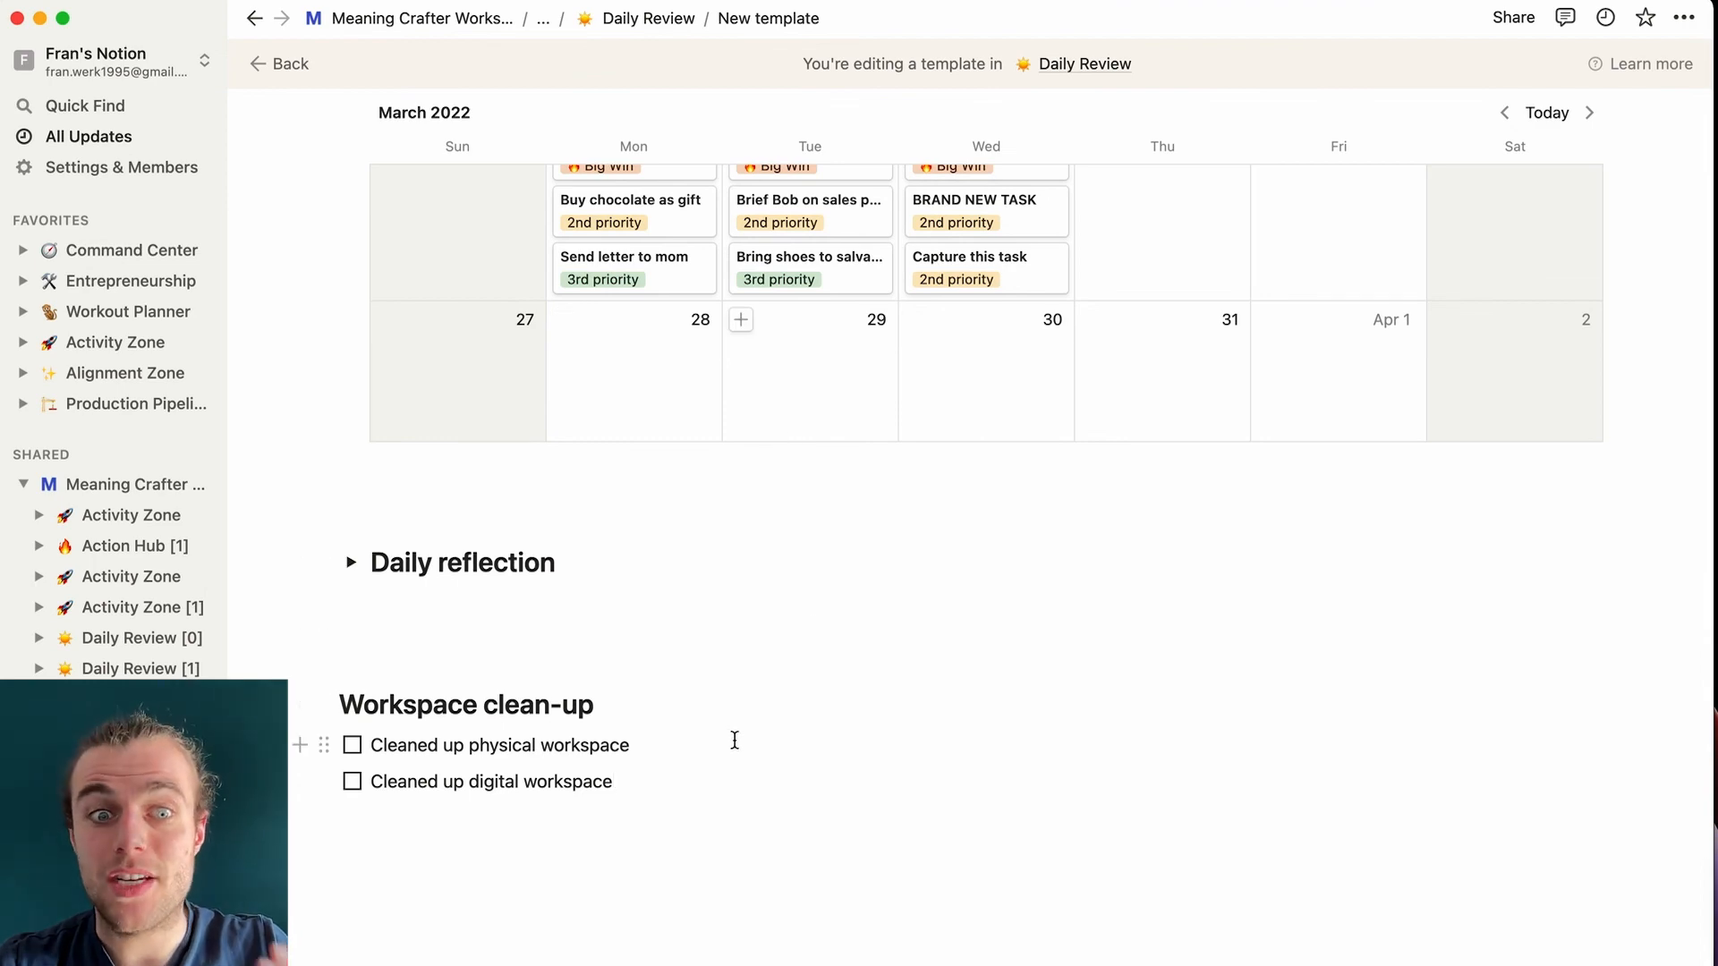
scroll(734, 740, "up", 10)
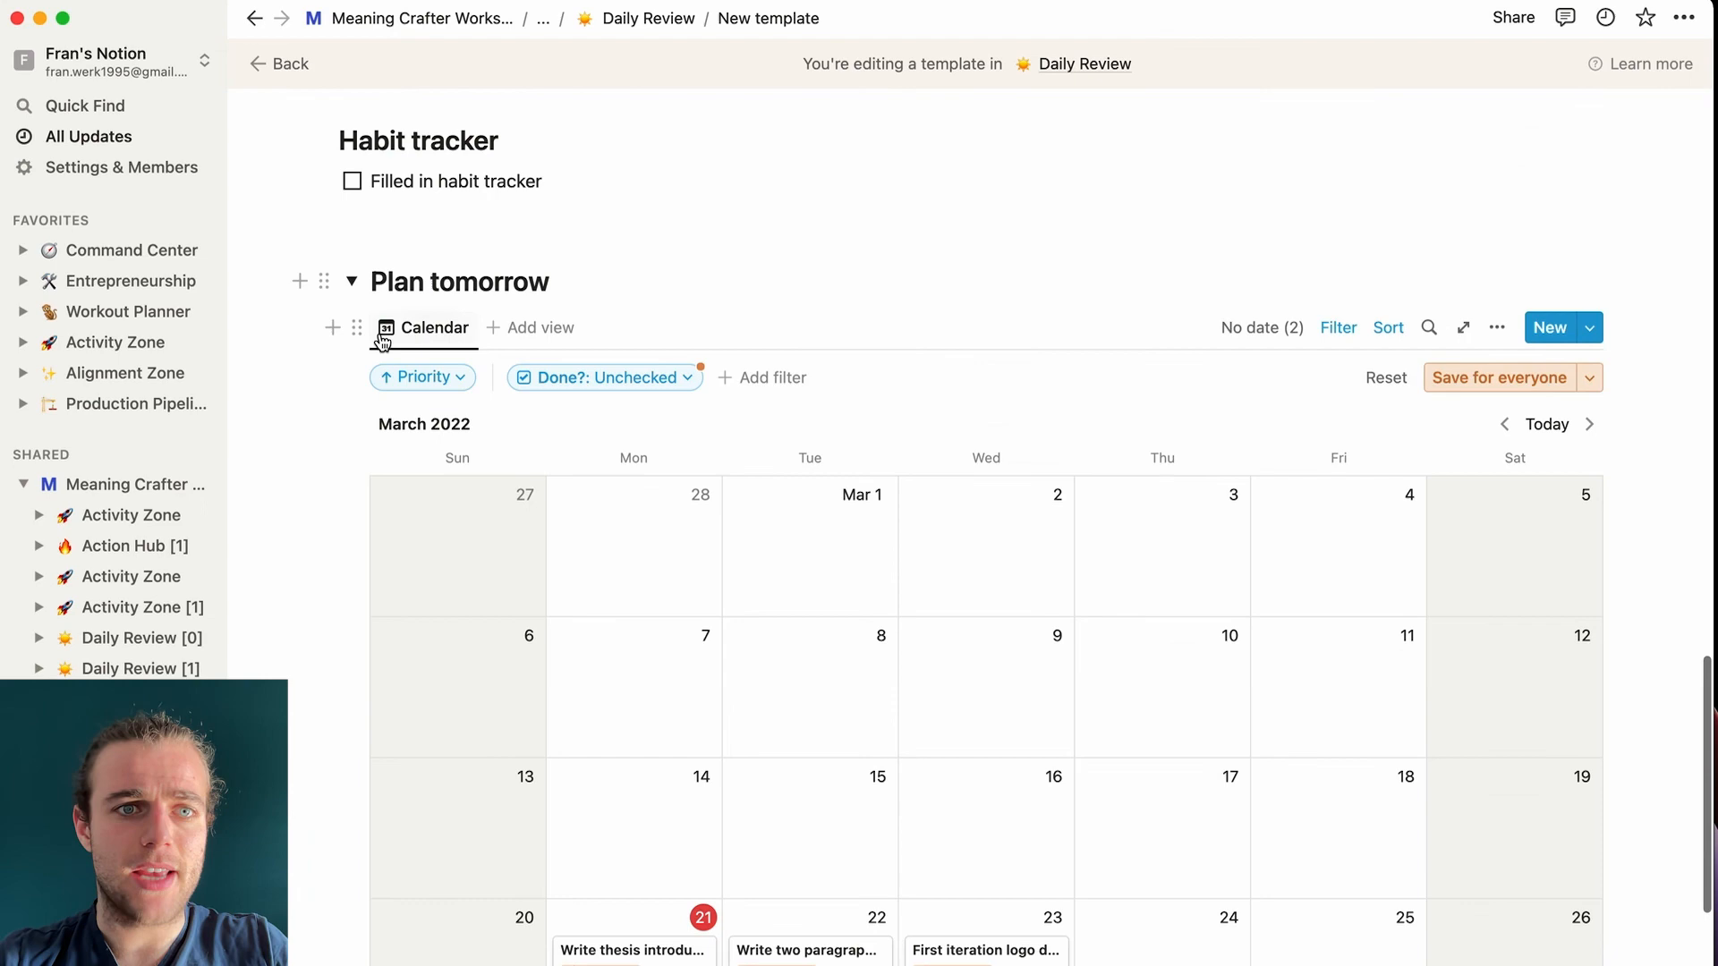
left_click(351, 281)
- Collapse the Empty inboxes section and return to the Daily Review database
scroll(1411, 787, "up", 5)
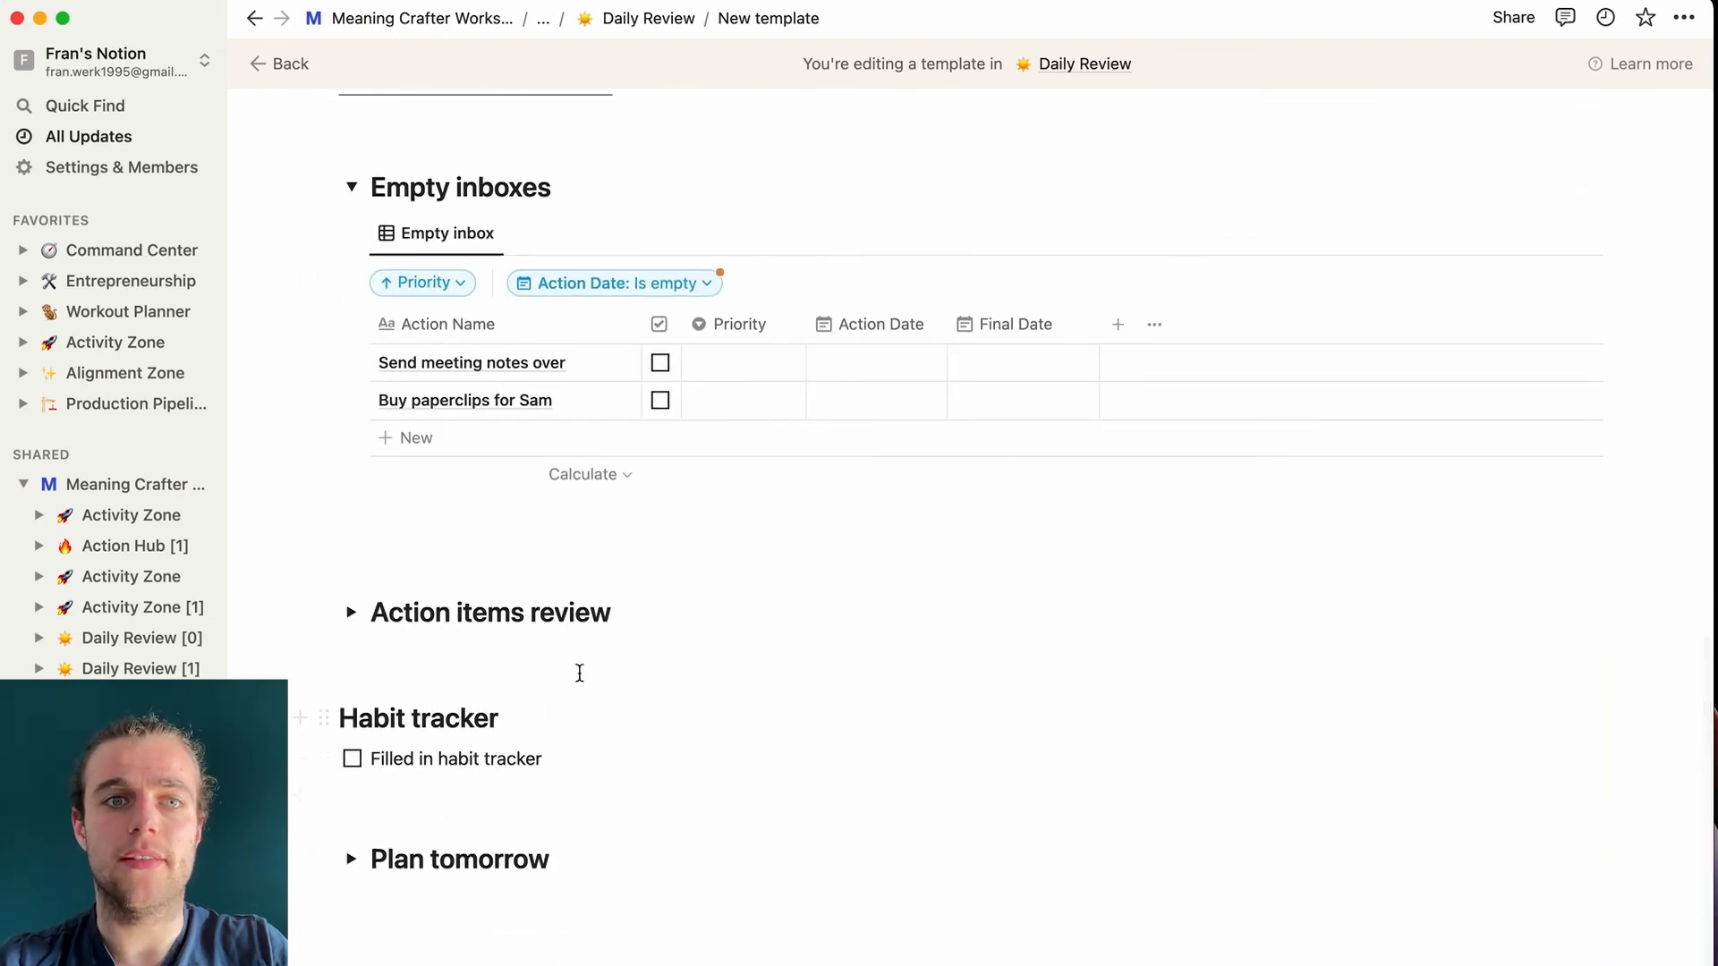
scroll(882, 713, "up", 8)
left_click(350, 791)
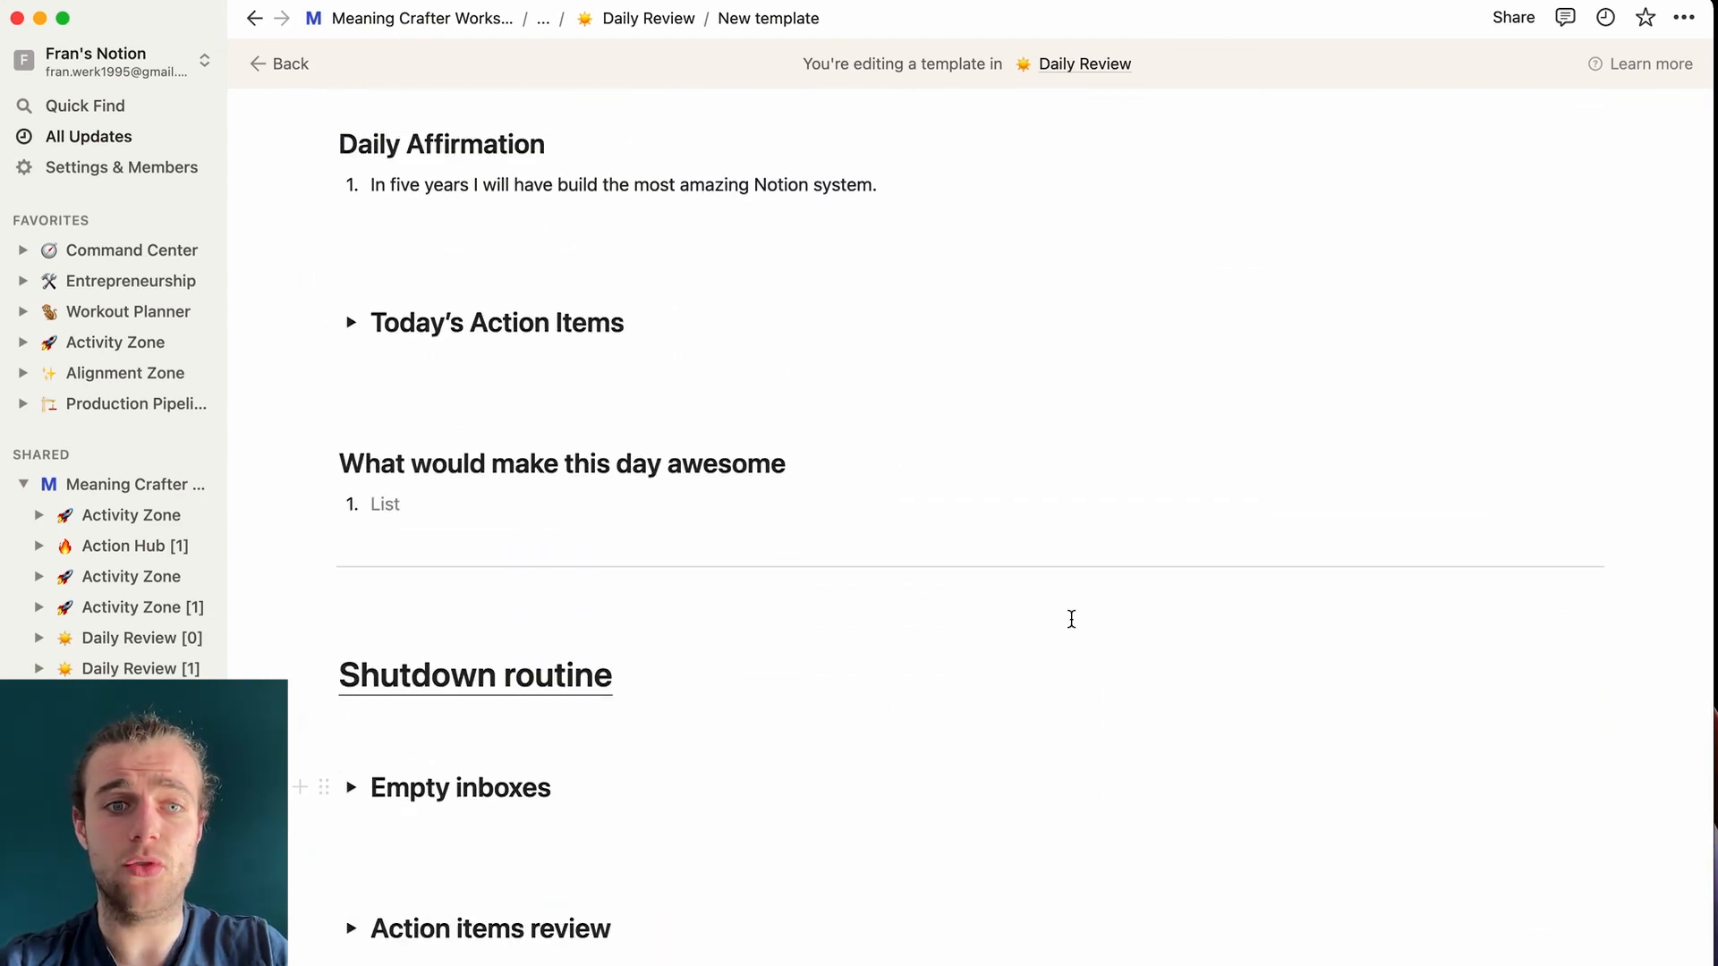
scroll(1071, 617, "down", 8)
scroll(1071, 617, "up", 12)
scroll(1071, 617, "up", 6)
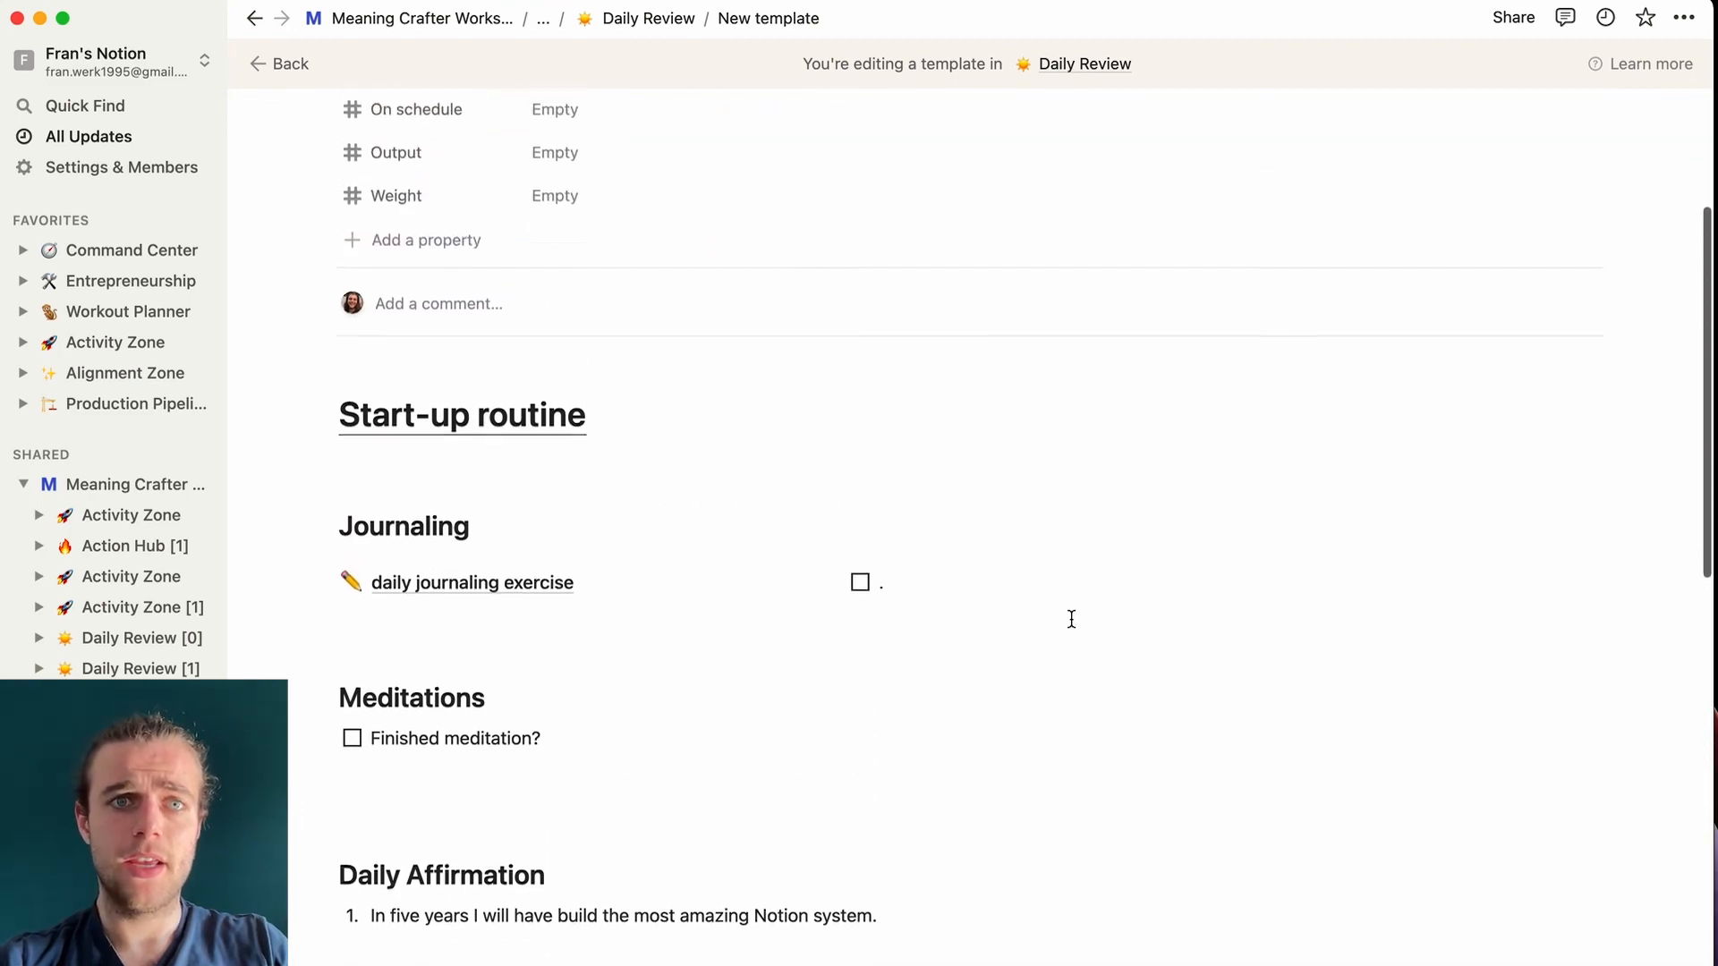
left_click(637, 21)
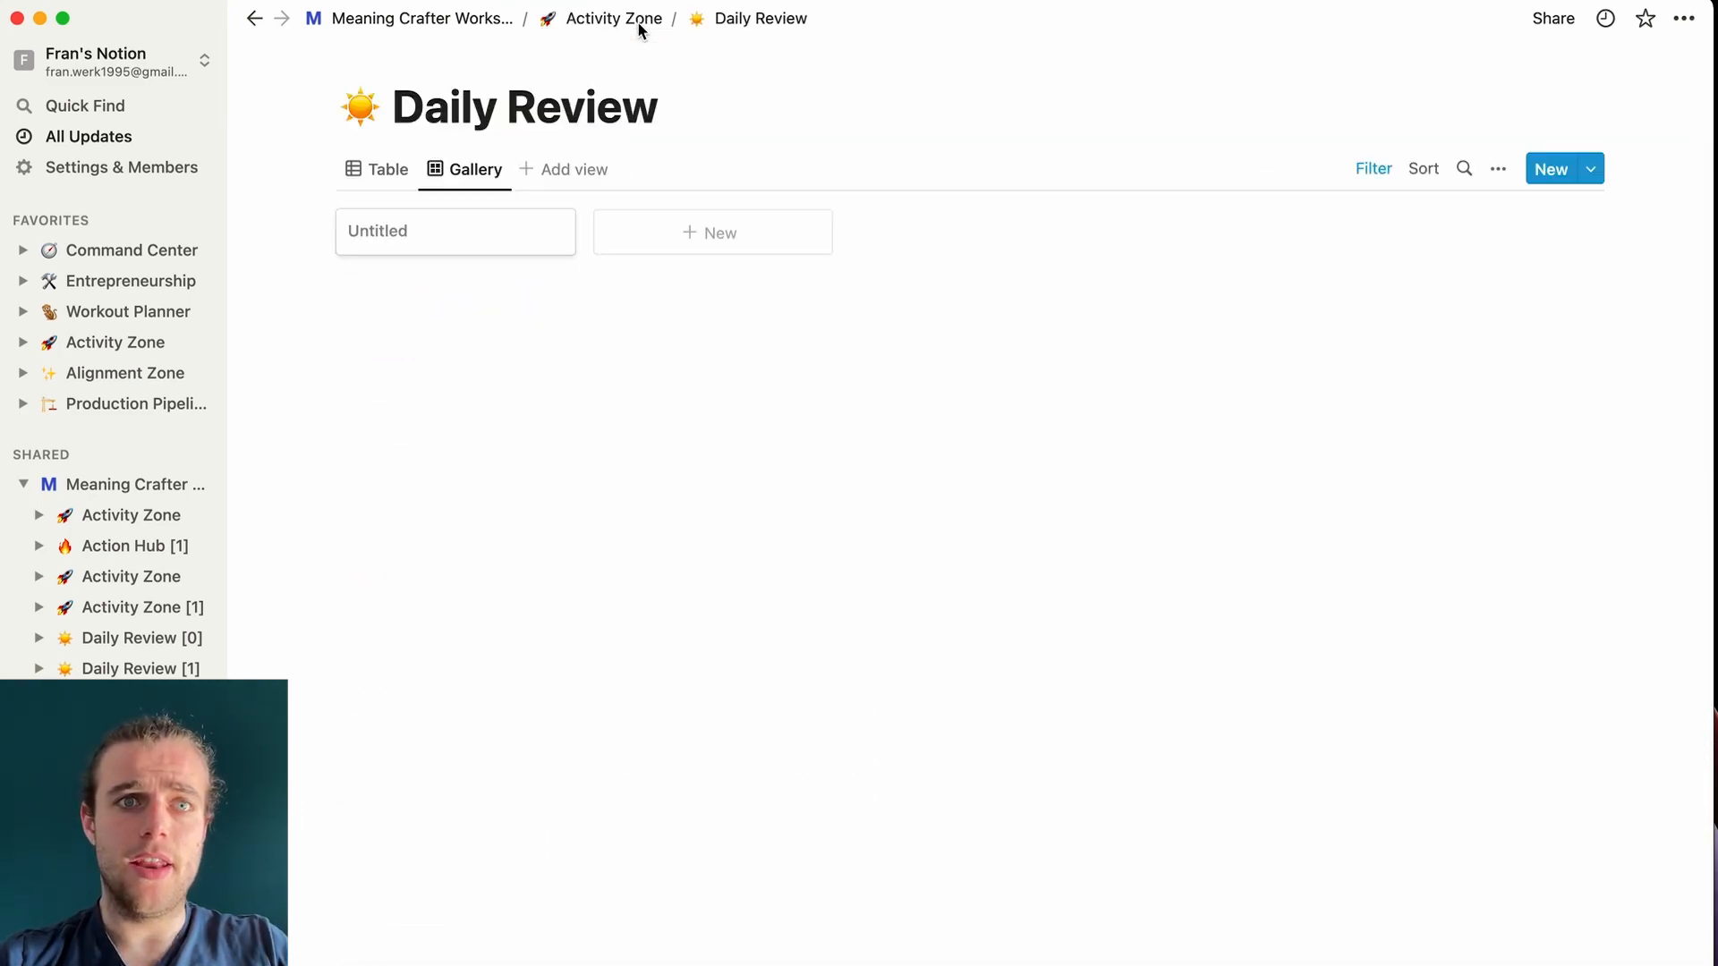
- Delete the old Untitled review entry on the Activity Zone page
left_click(625, 21)
scroll(414, 895, "down", 3)
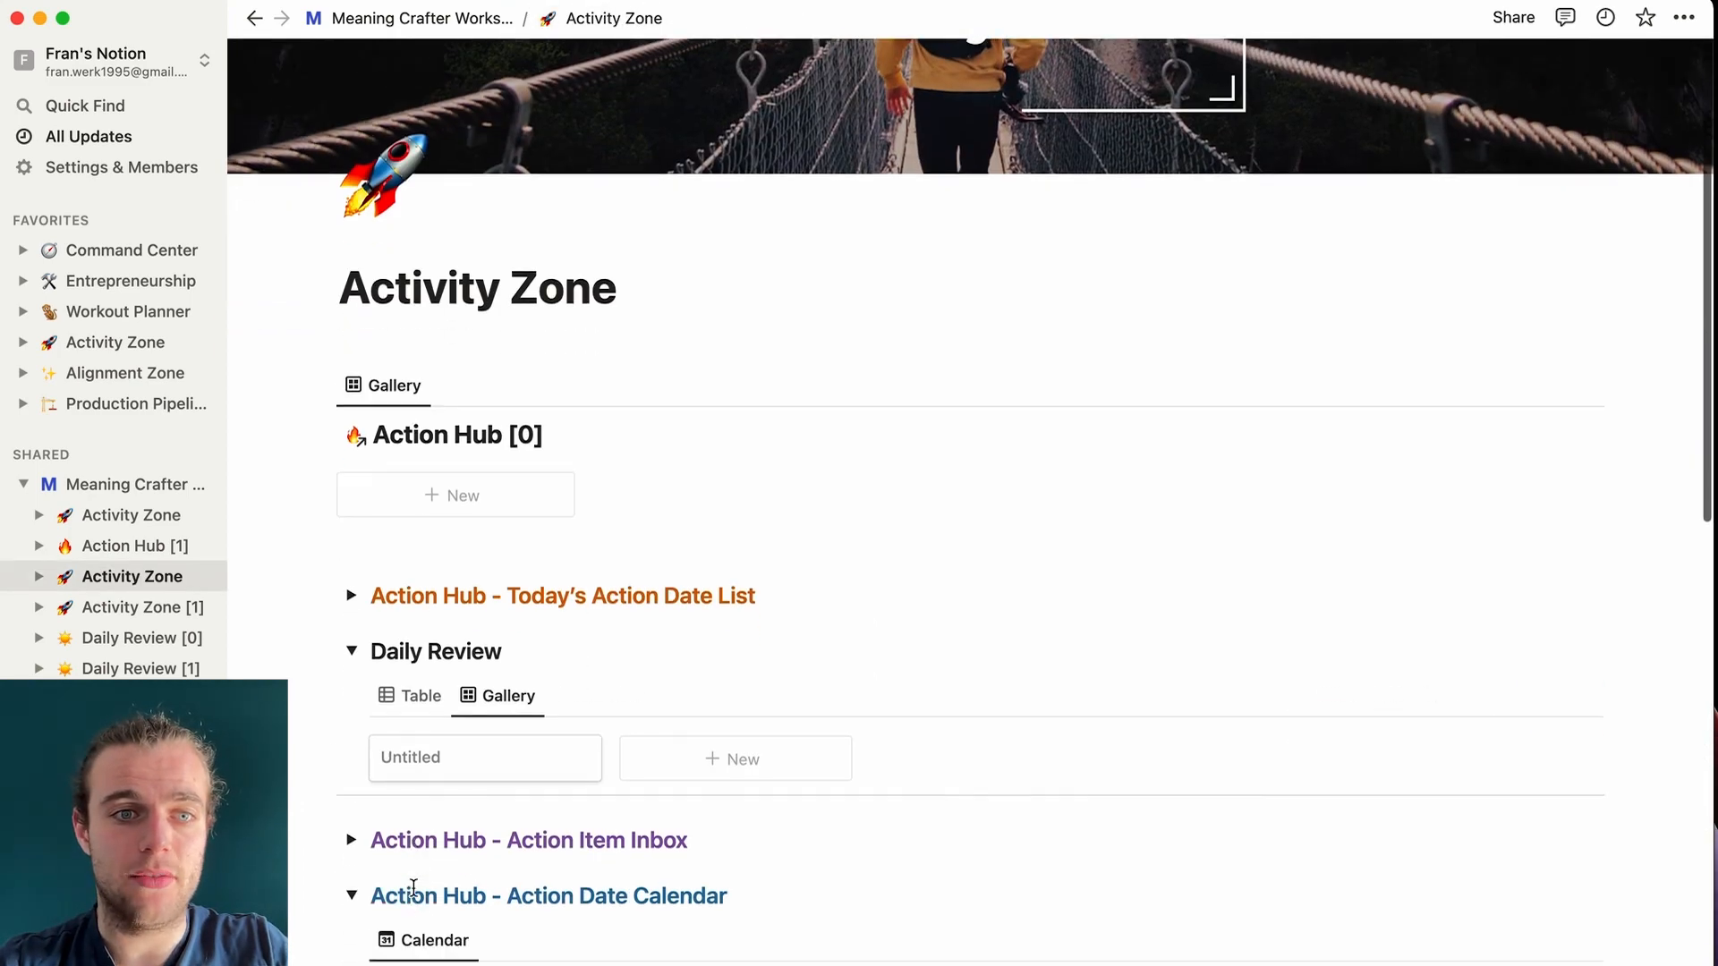
left_click(577, 760)
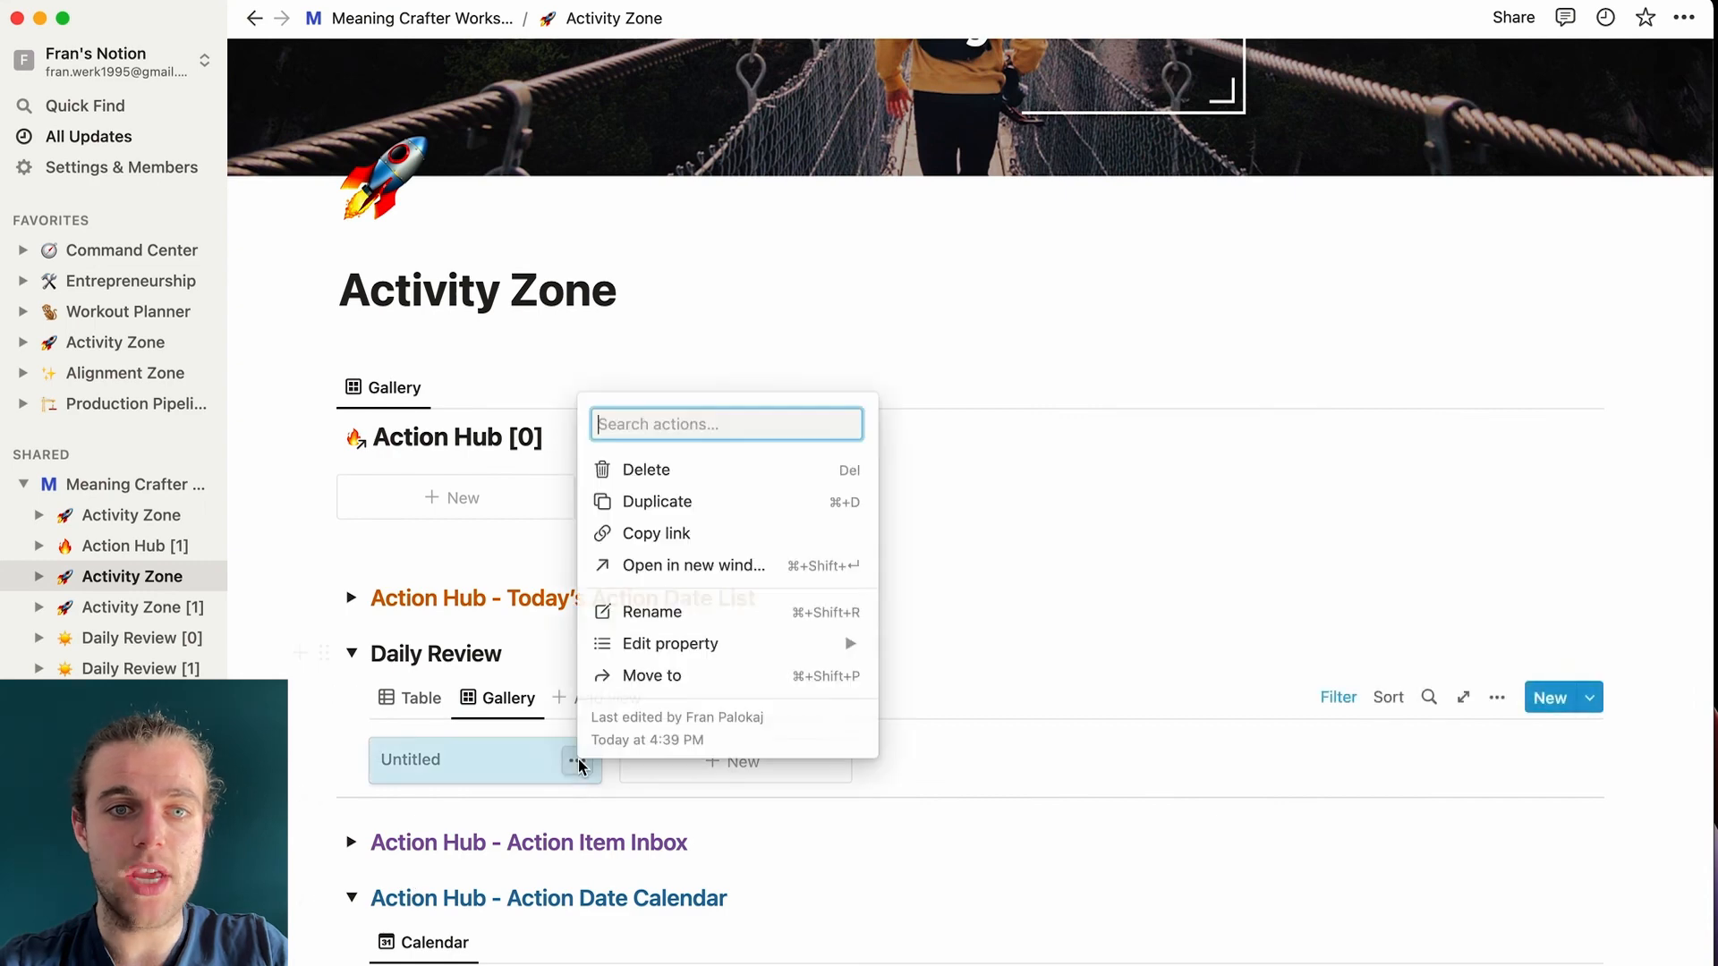
left_click(760, 474)
- Create a new Daily Review entry from the New template, opened as a full page
scroll(649, 487, "down", 5)
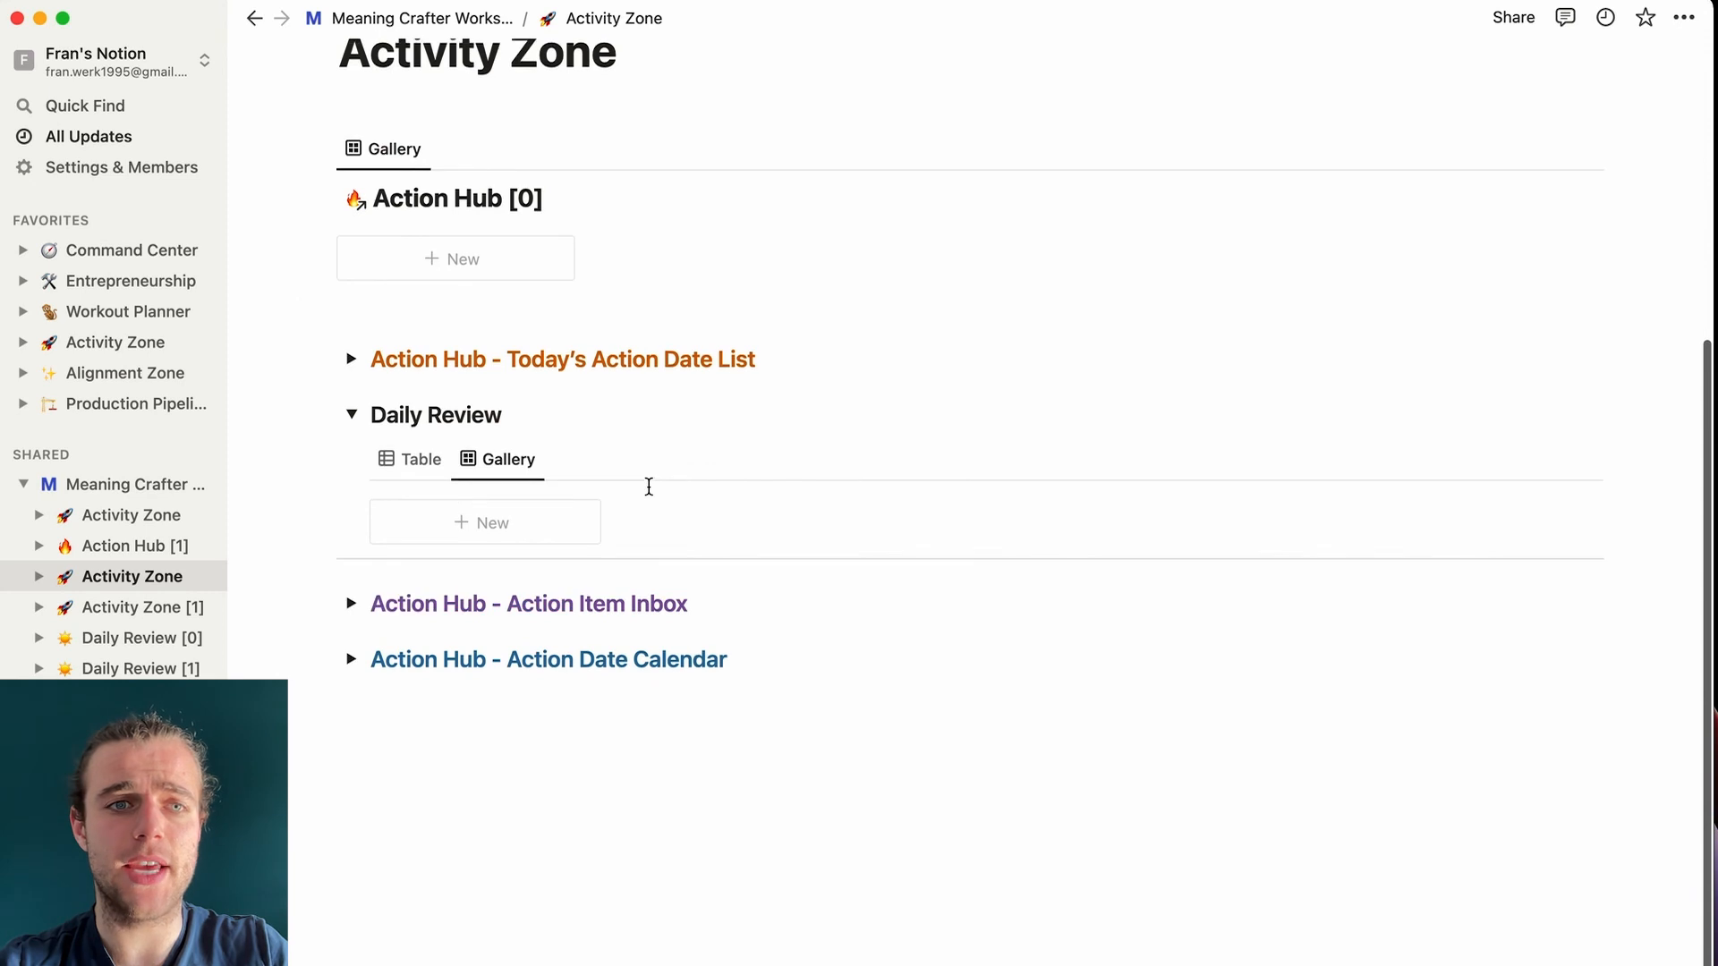
left_click(492, 524)
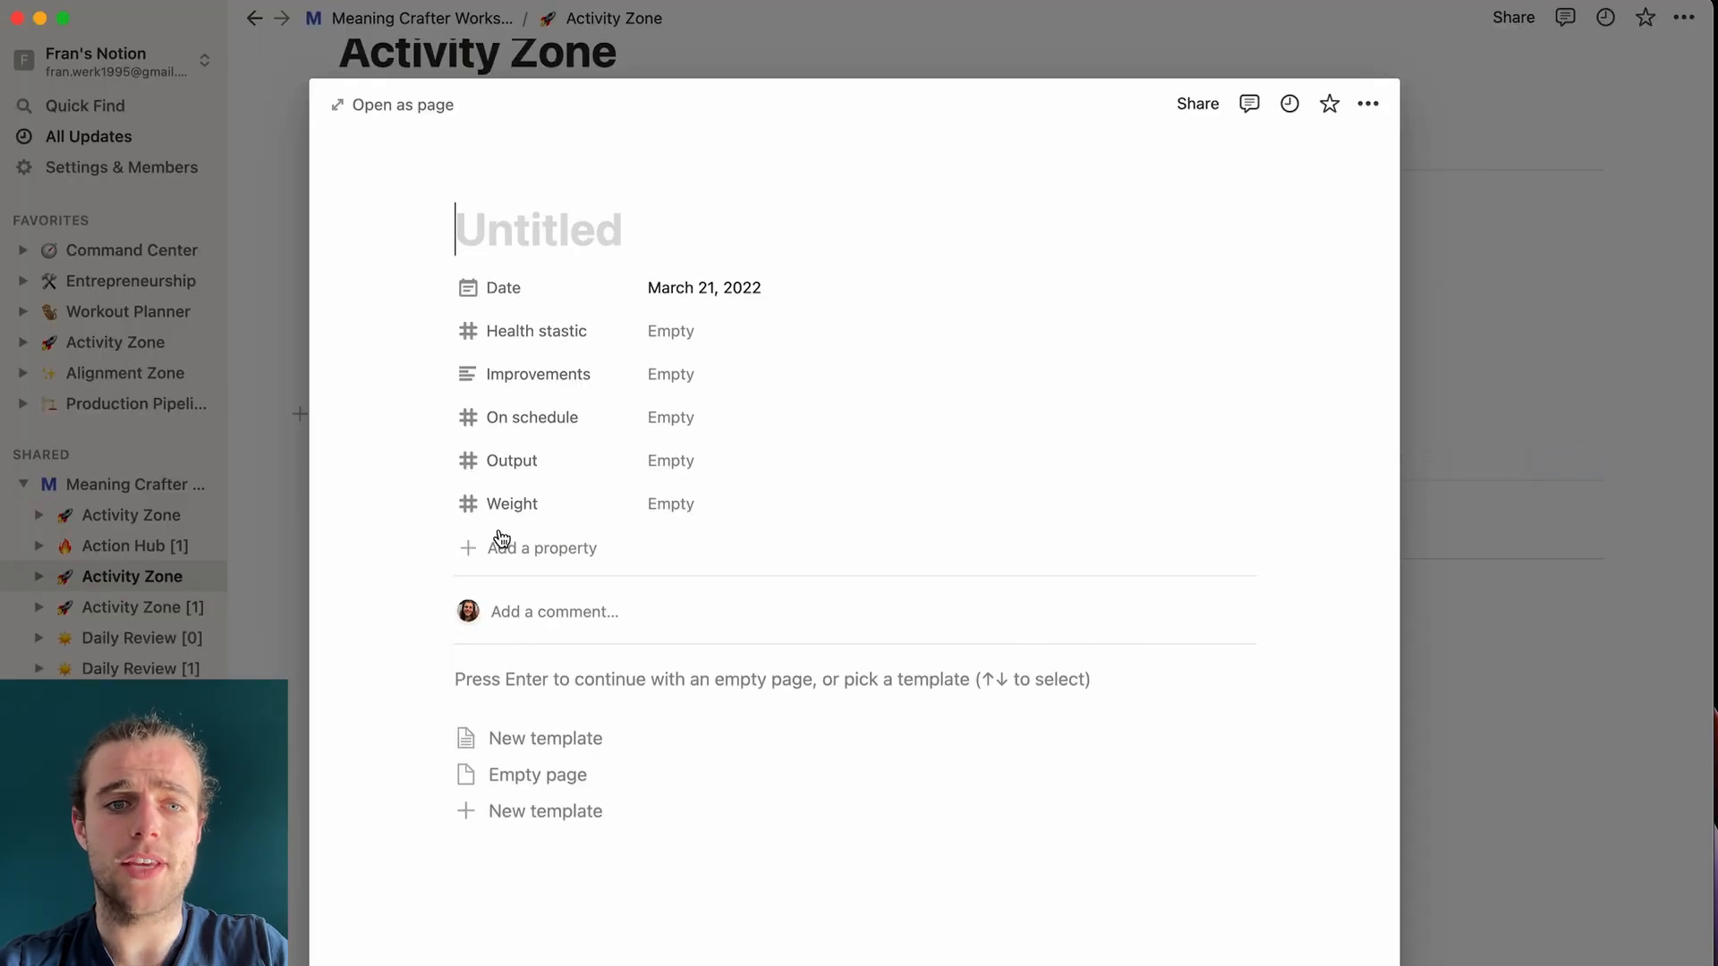
left_click(584, 743)
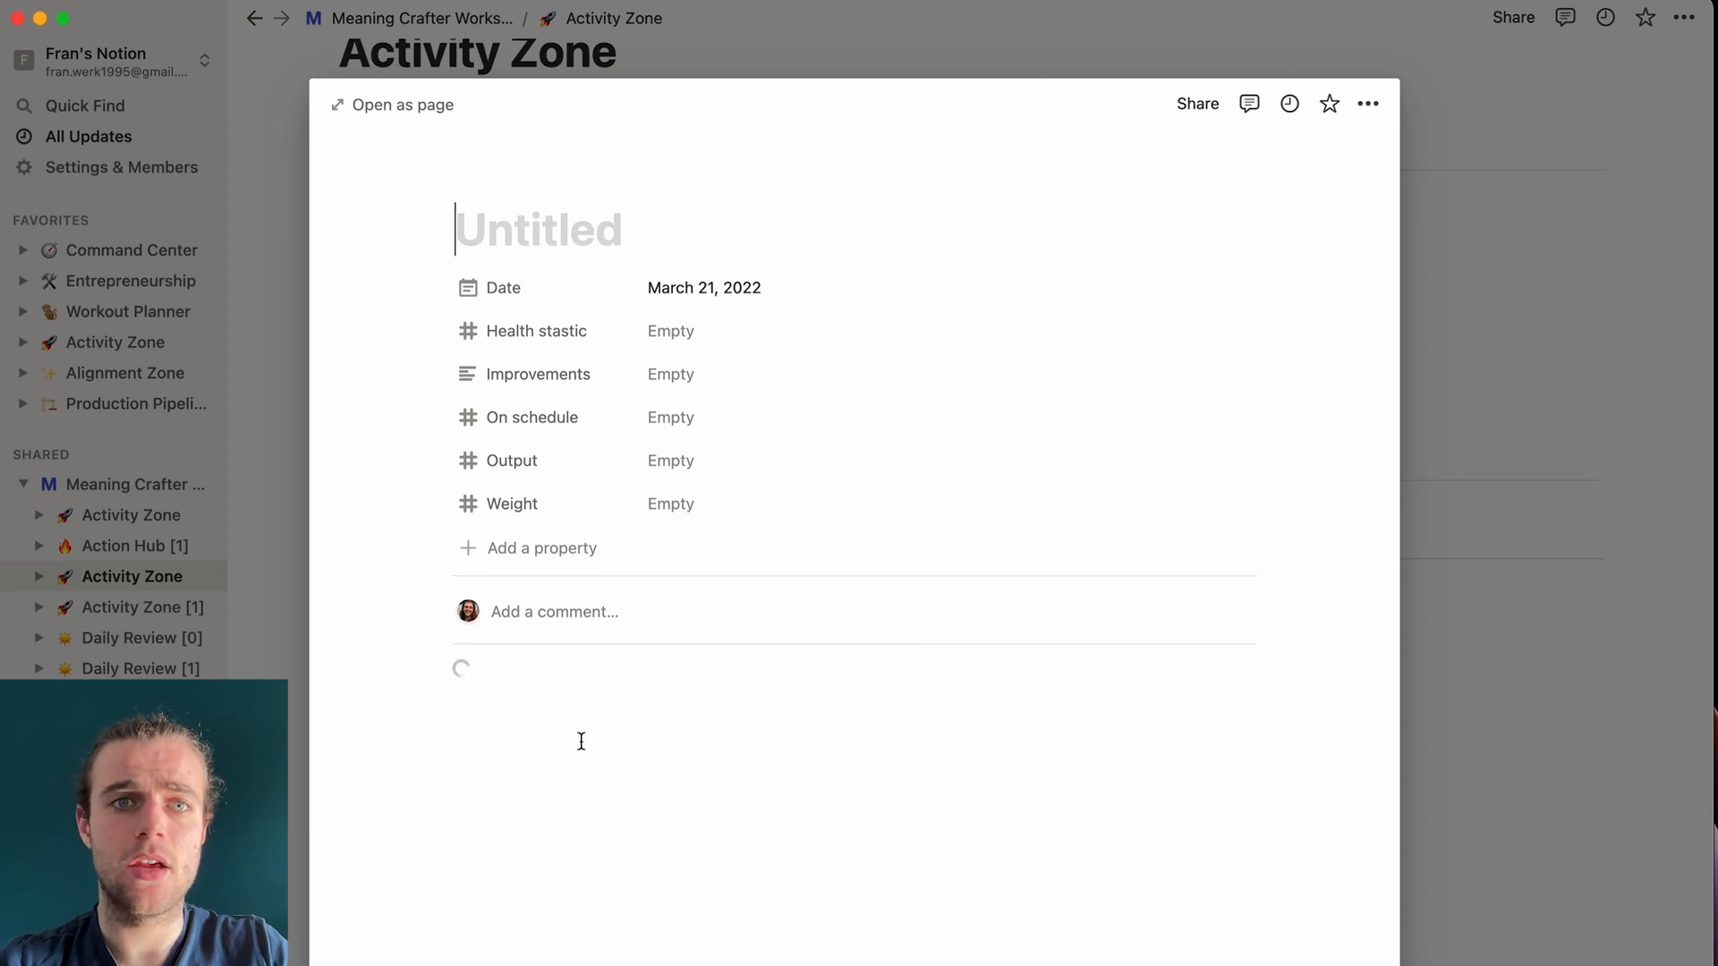
key("super+Return")
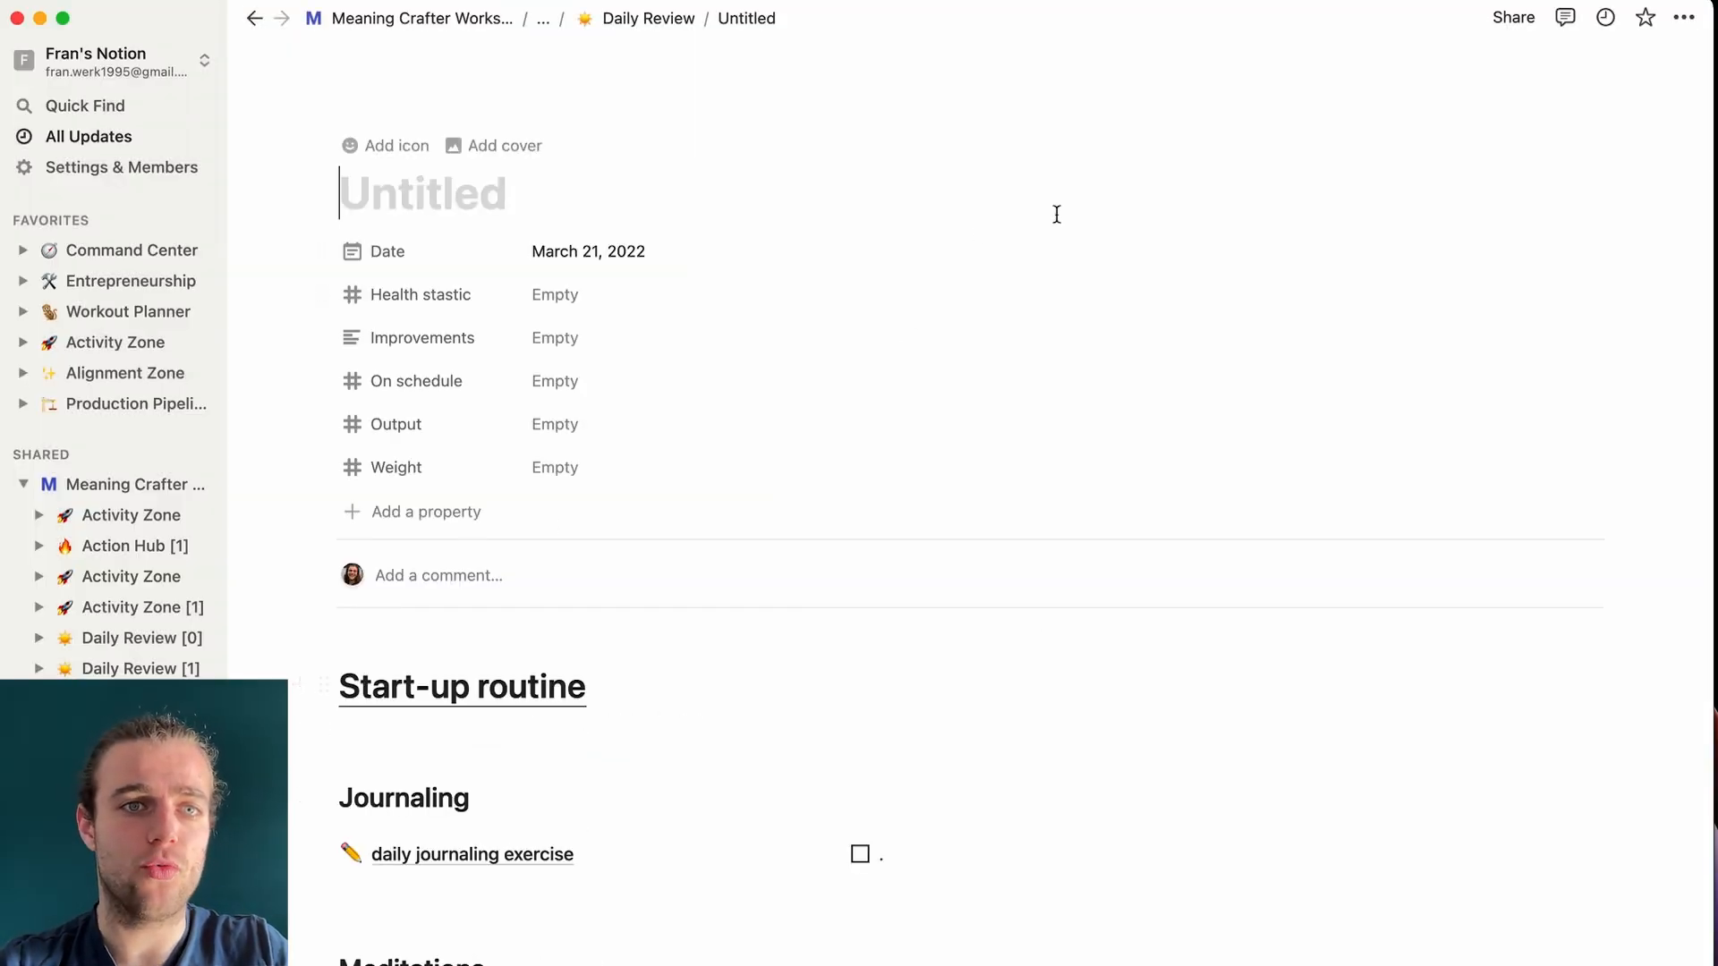
- Title the entry 'Monday' and write 'write ent' in the daily journaling exercise page
type("Monday")
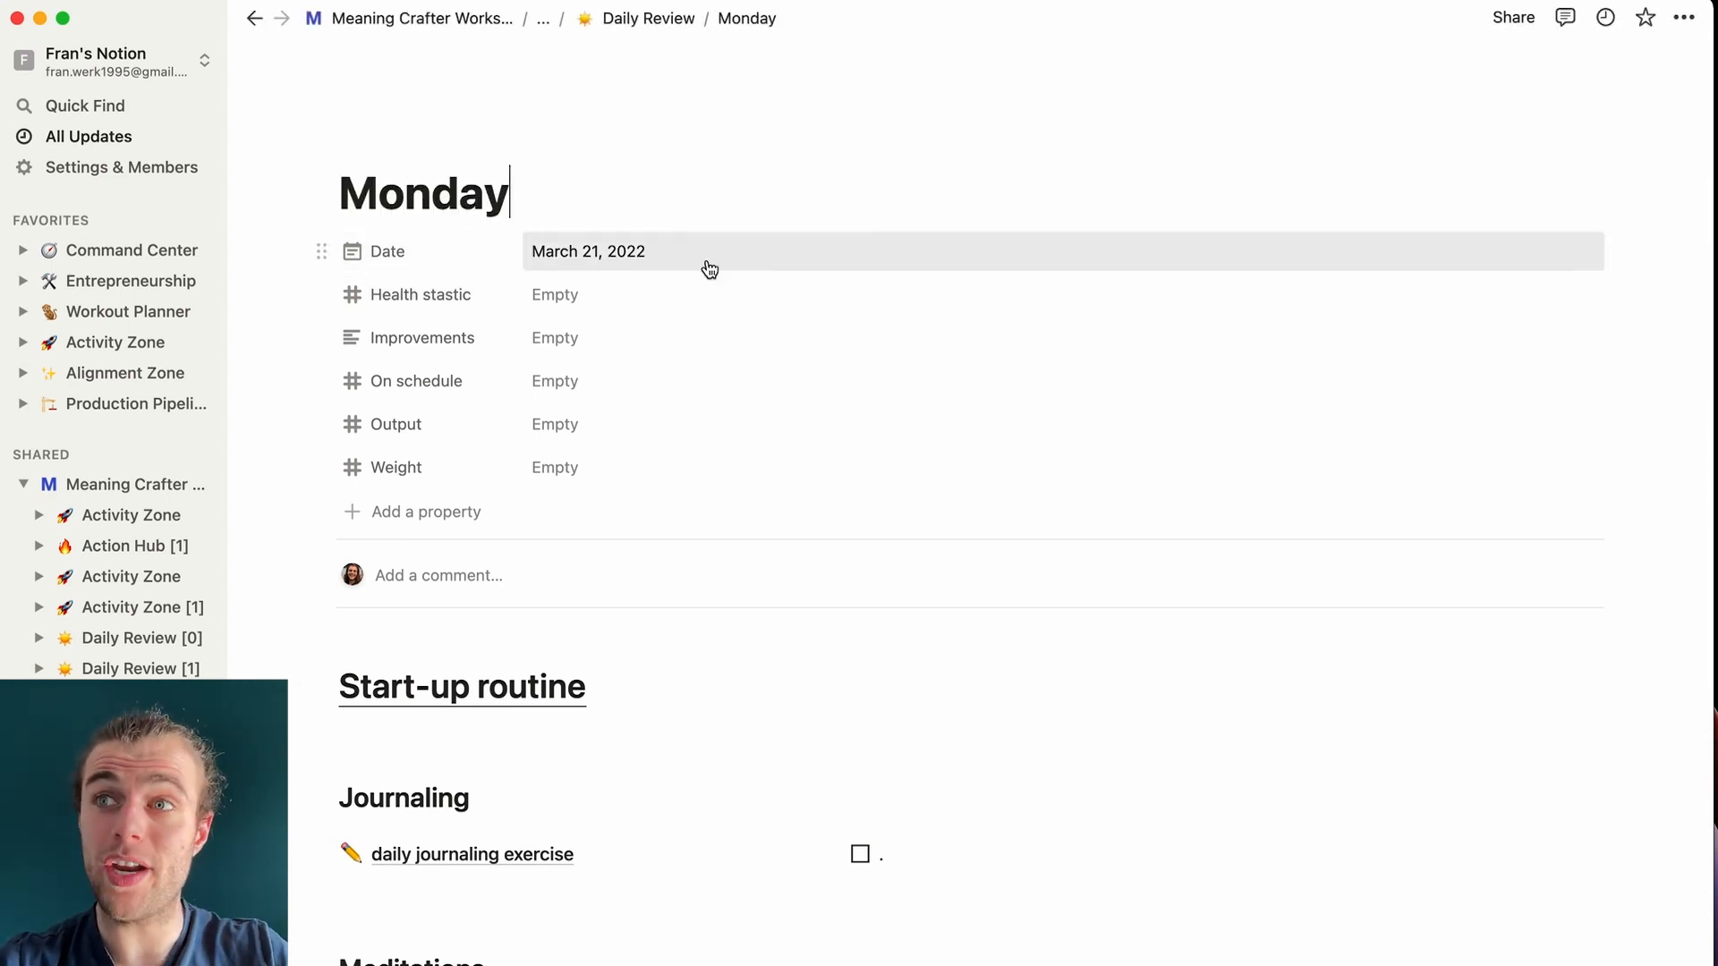
scroll(564, 710, "down", 5)
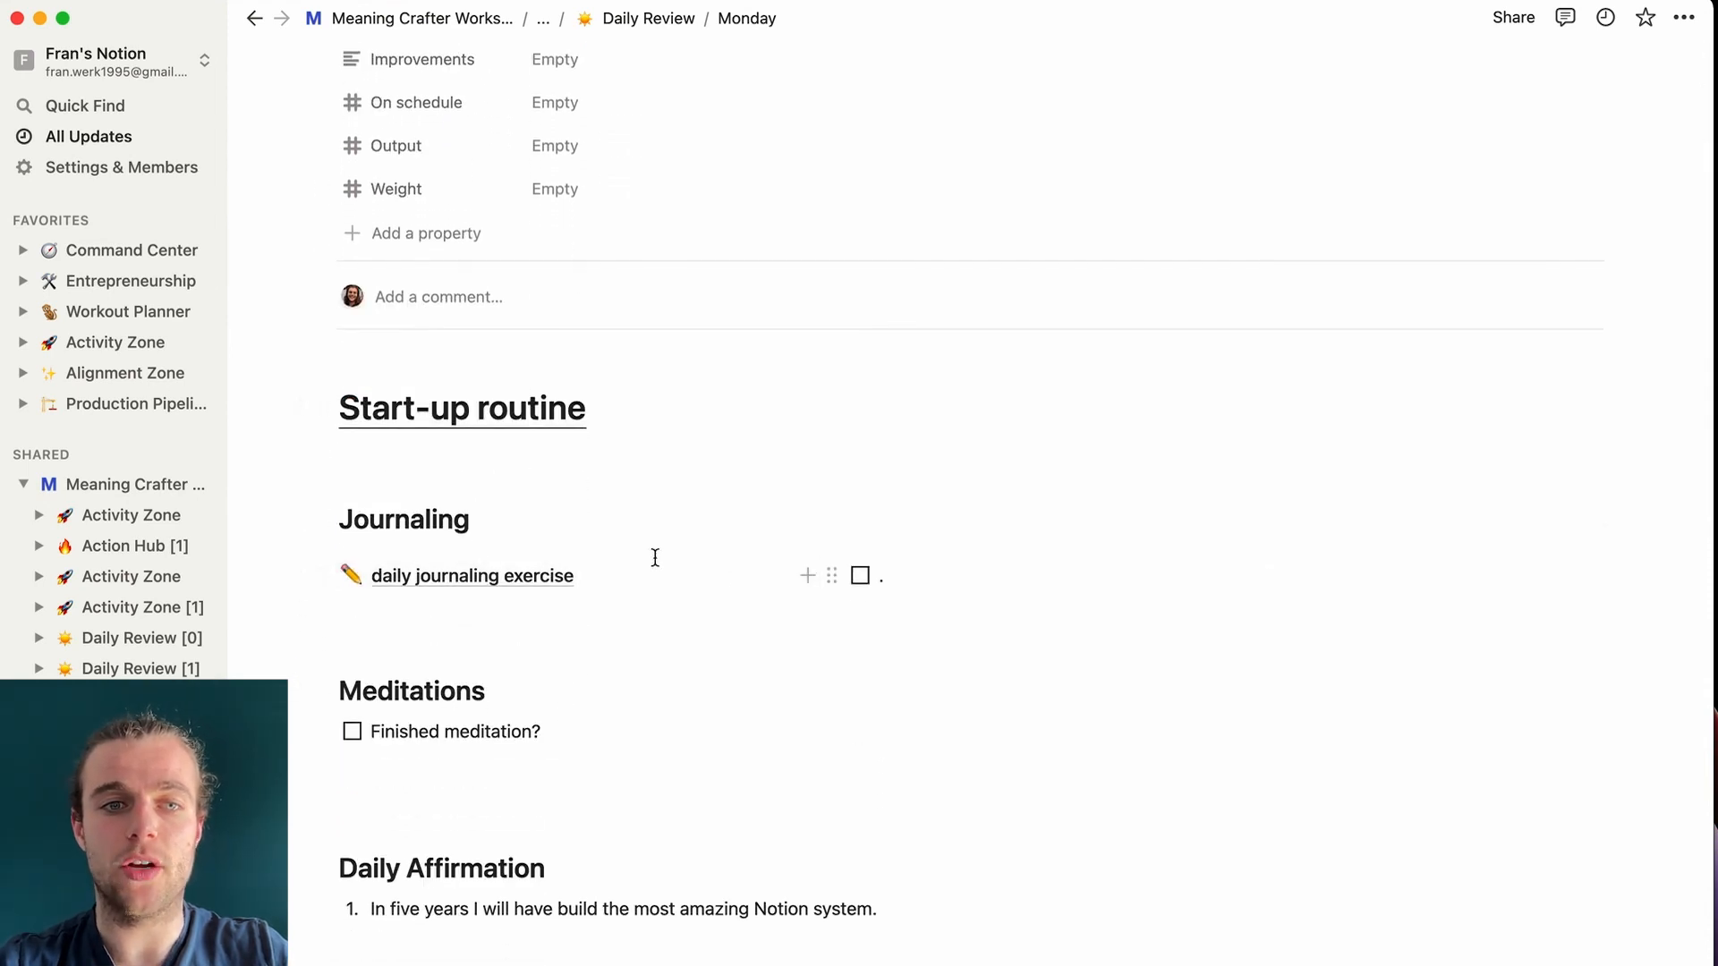
left_click(543, 580)
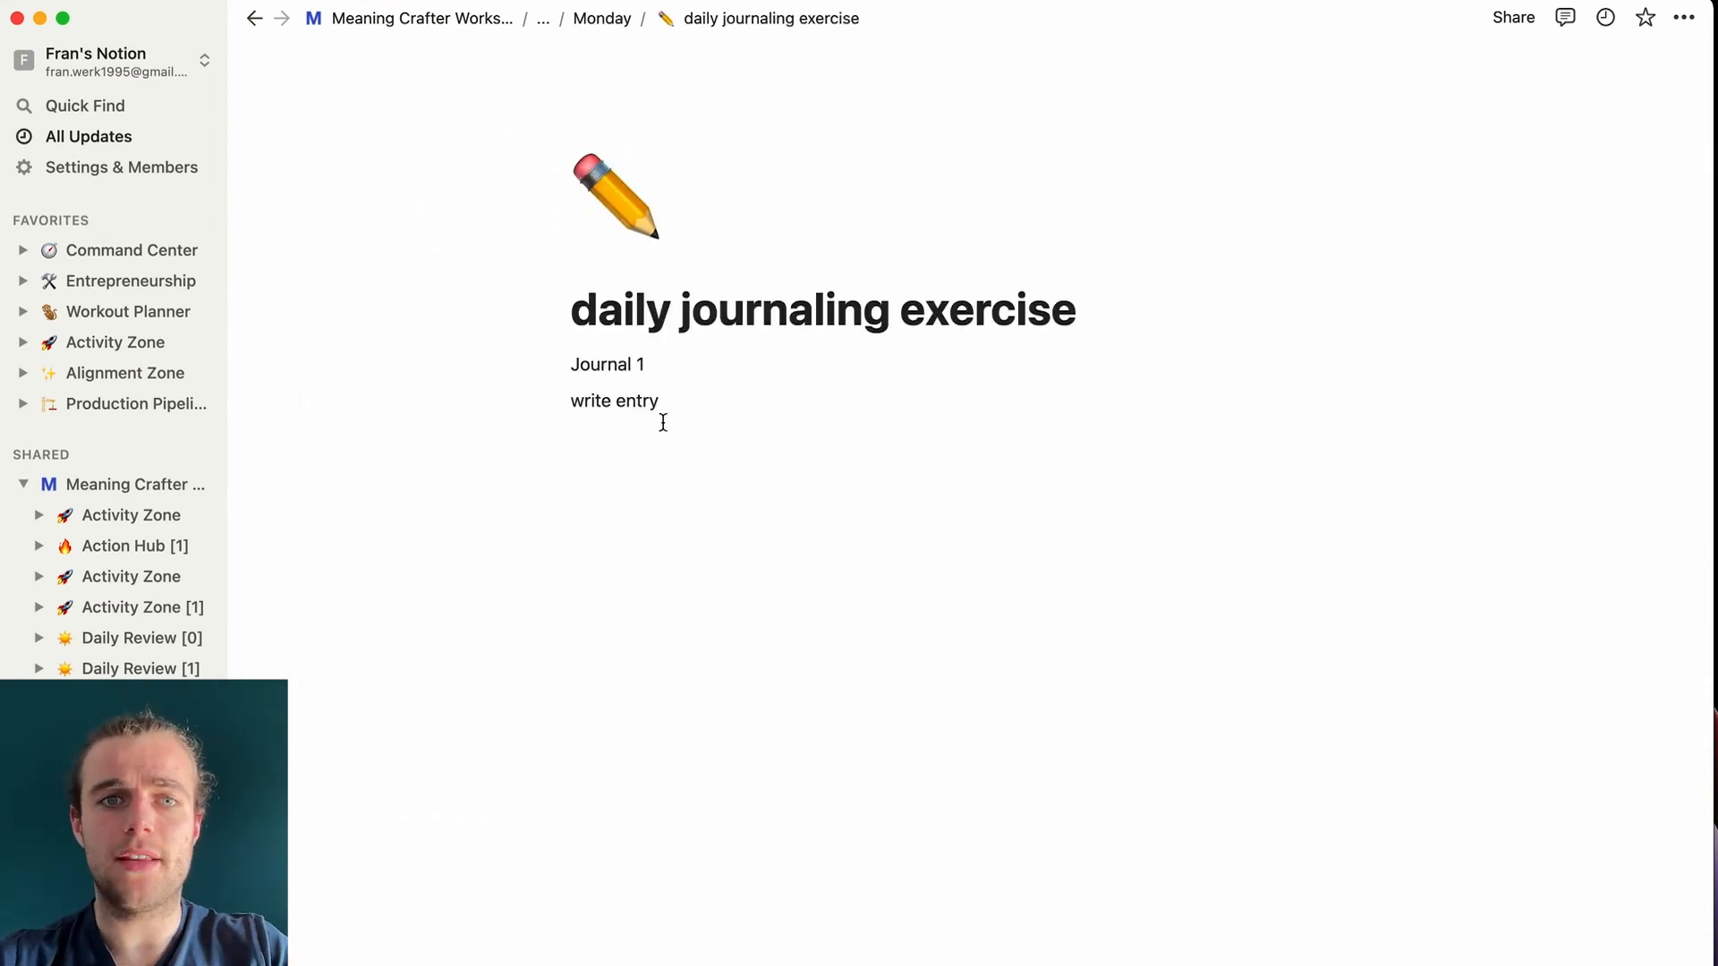
type("write entry")
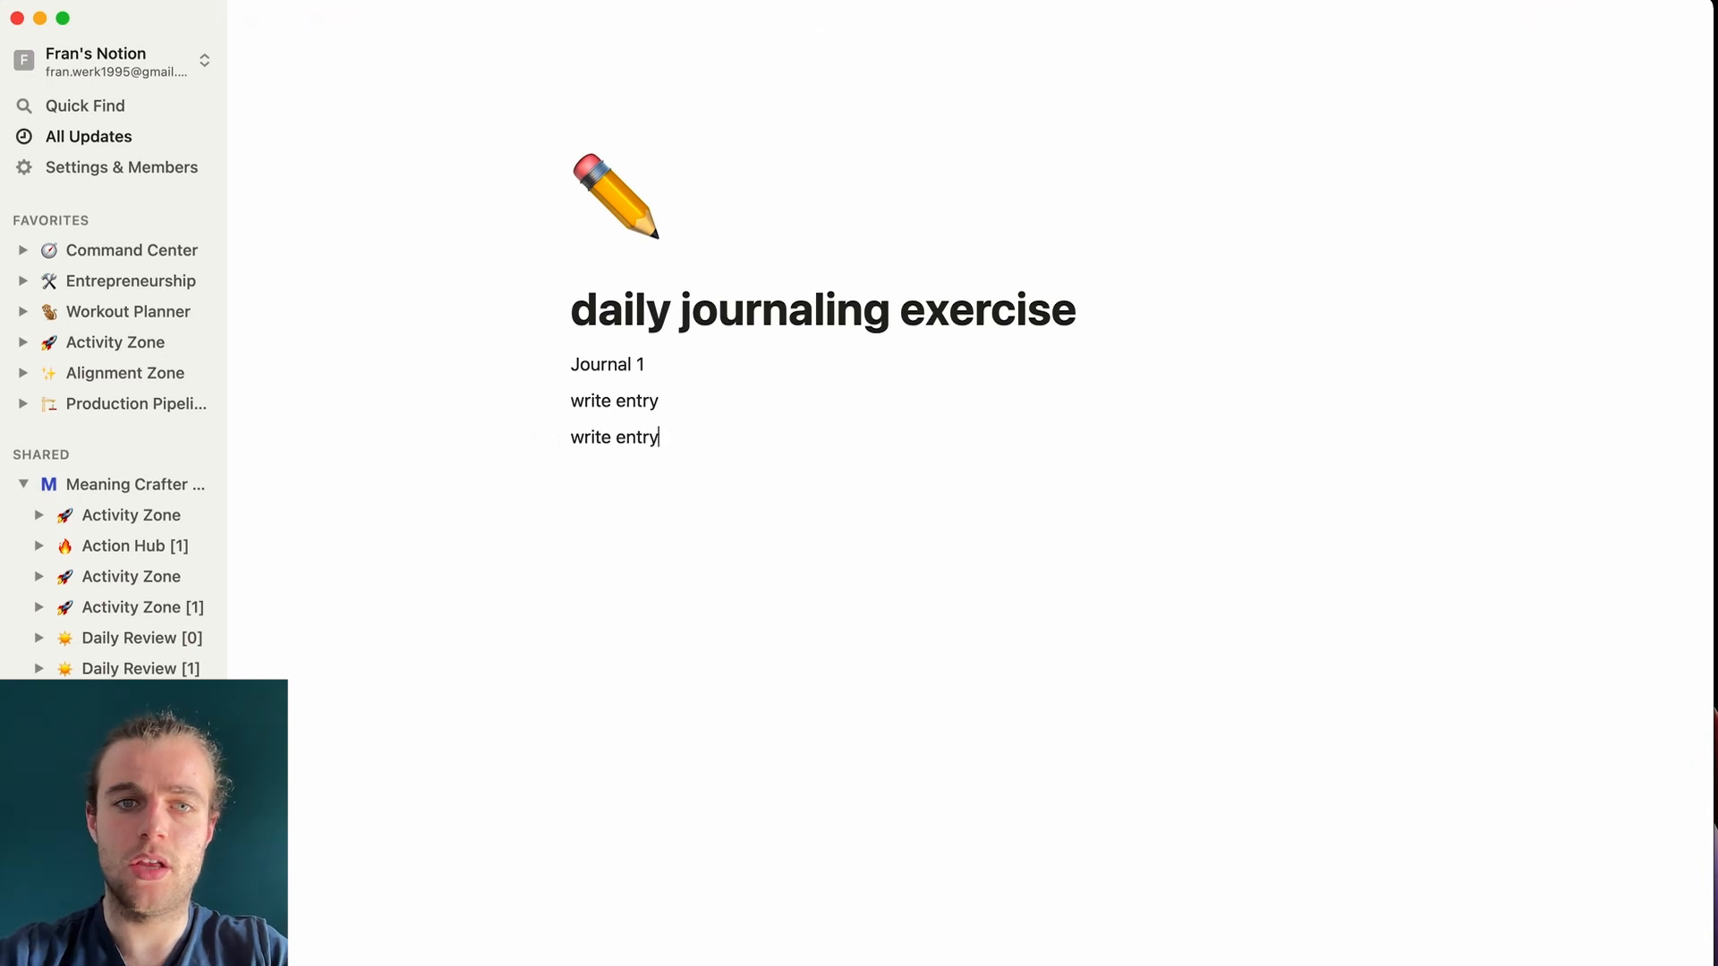
key("super+[")
- Tick the journaling exercise and Finished meditation? checkboxes
left_click(860, 576)
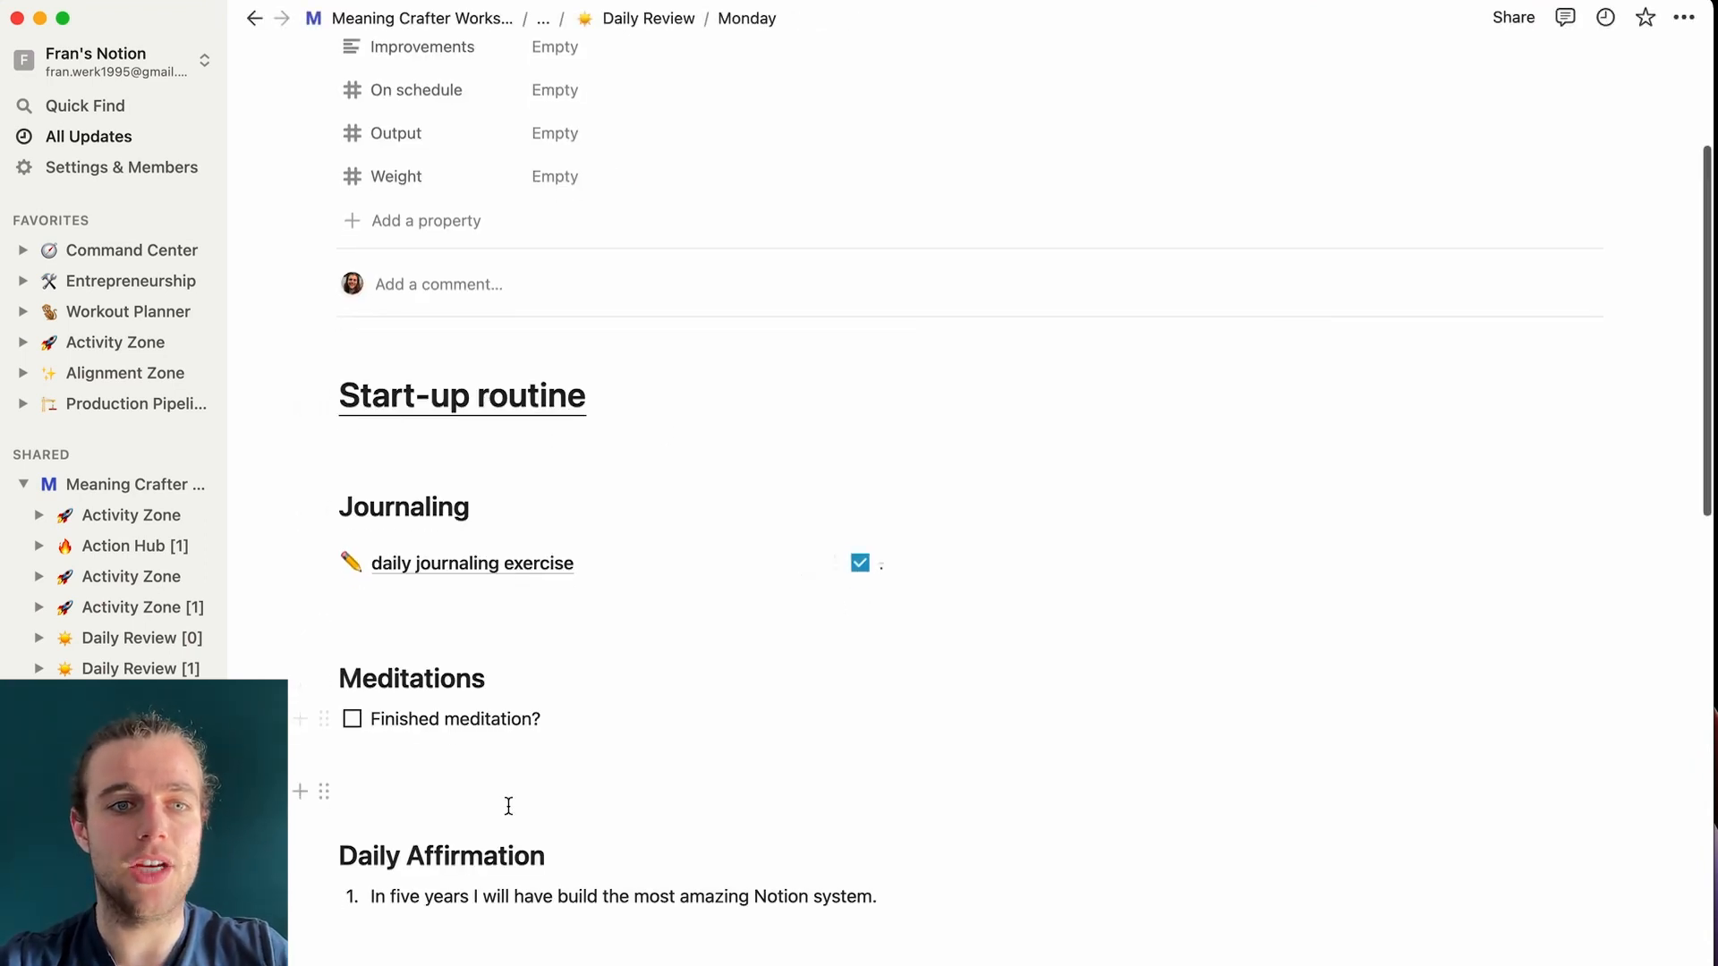
scroll(429, 626, "down", 5)
left_click(352, 374)
- Expand Today's Action Items to view its filters, then collapse it again
scroll(528, 772, "down", 3)
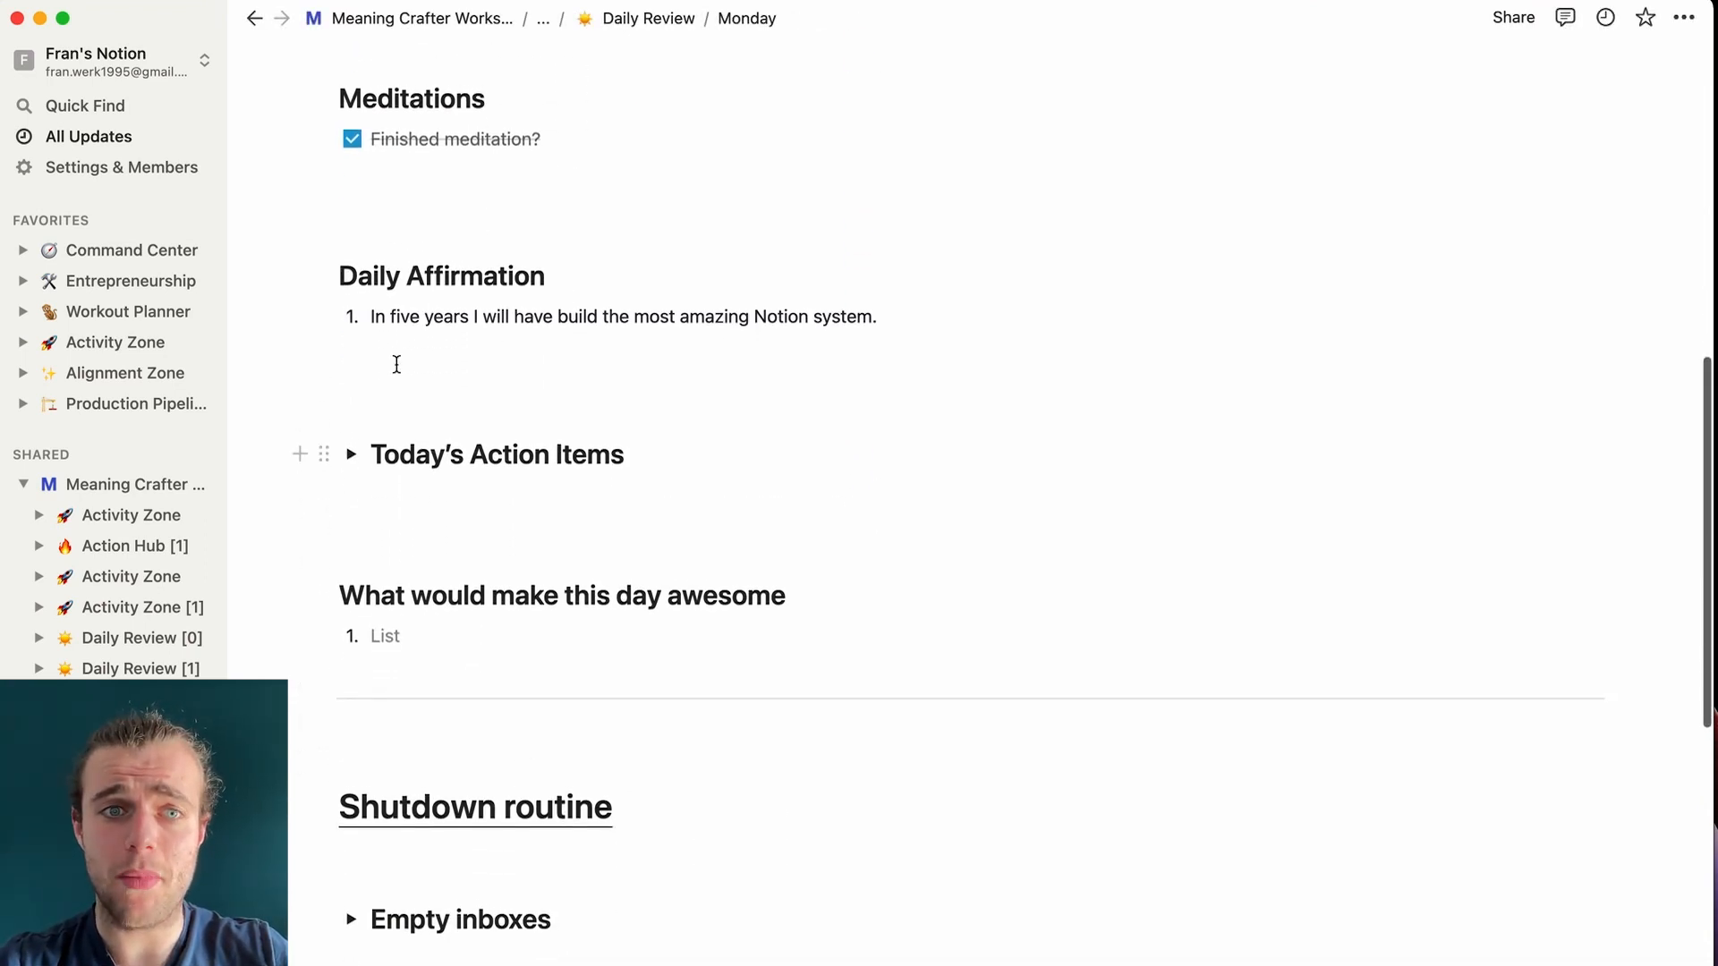
left_click(352, 455)
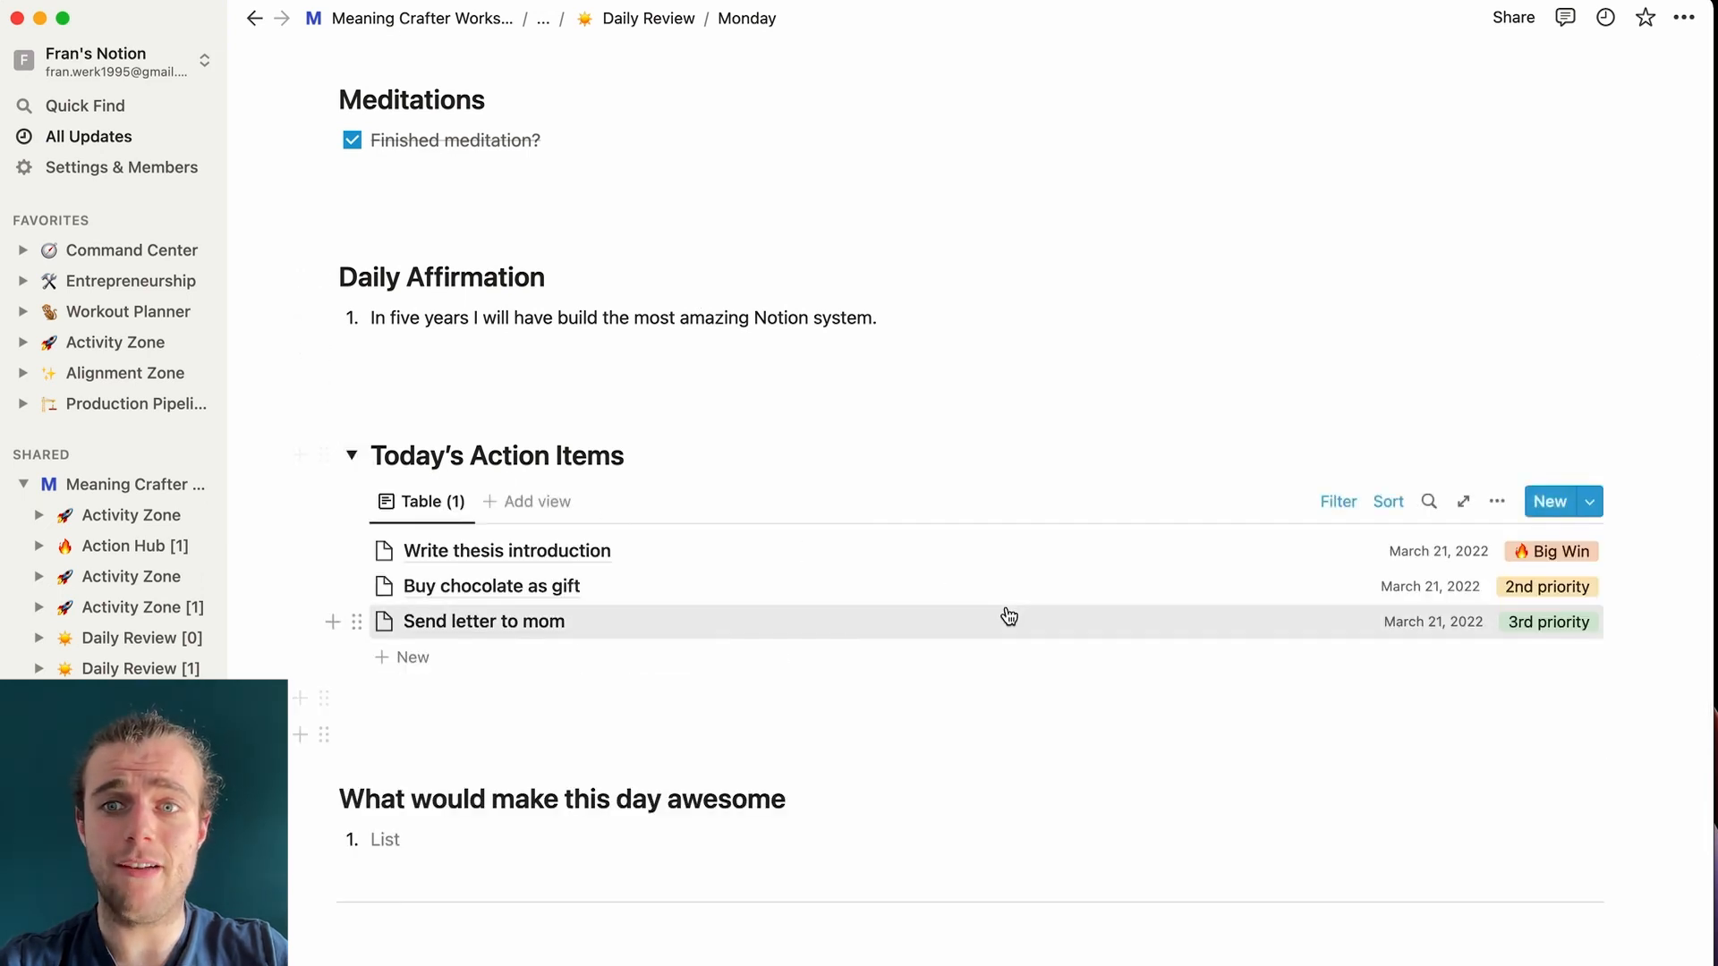
scroll(904, 537, "down", 2)
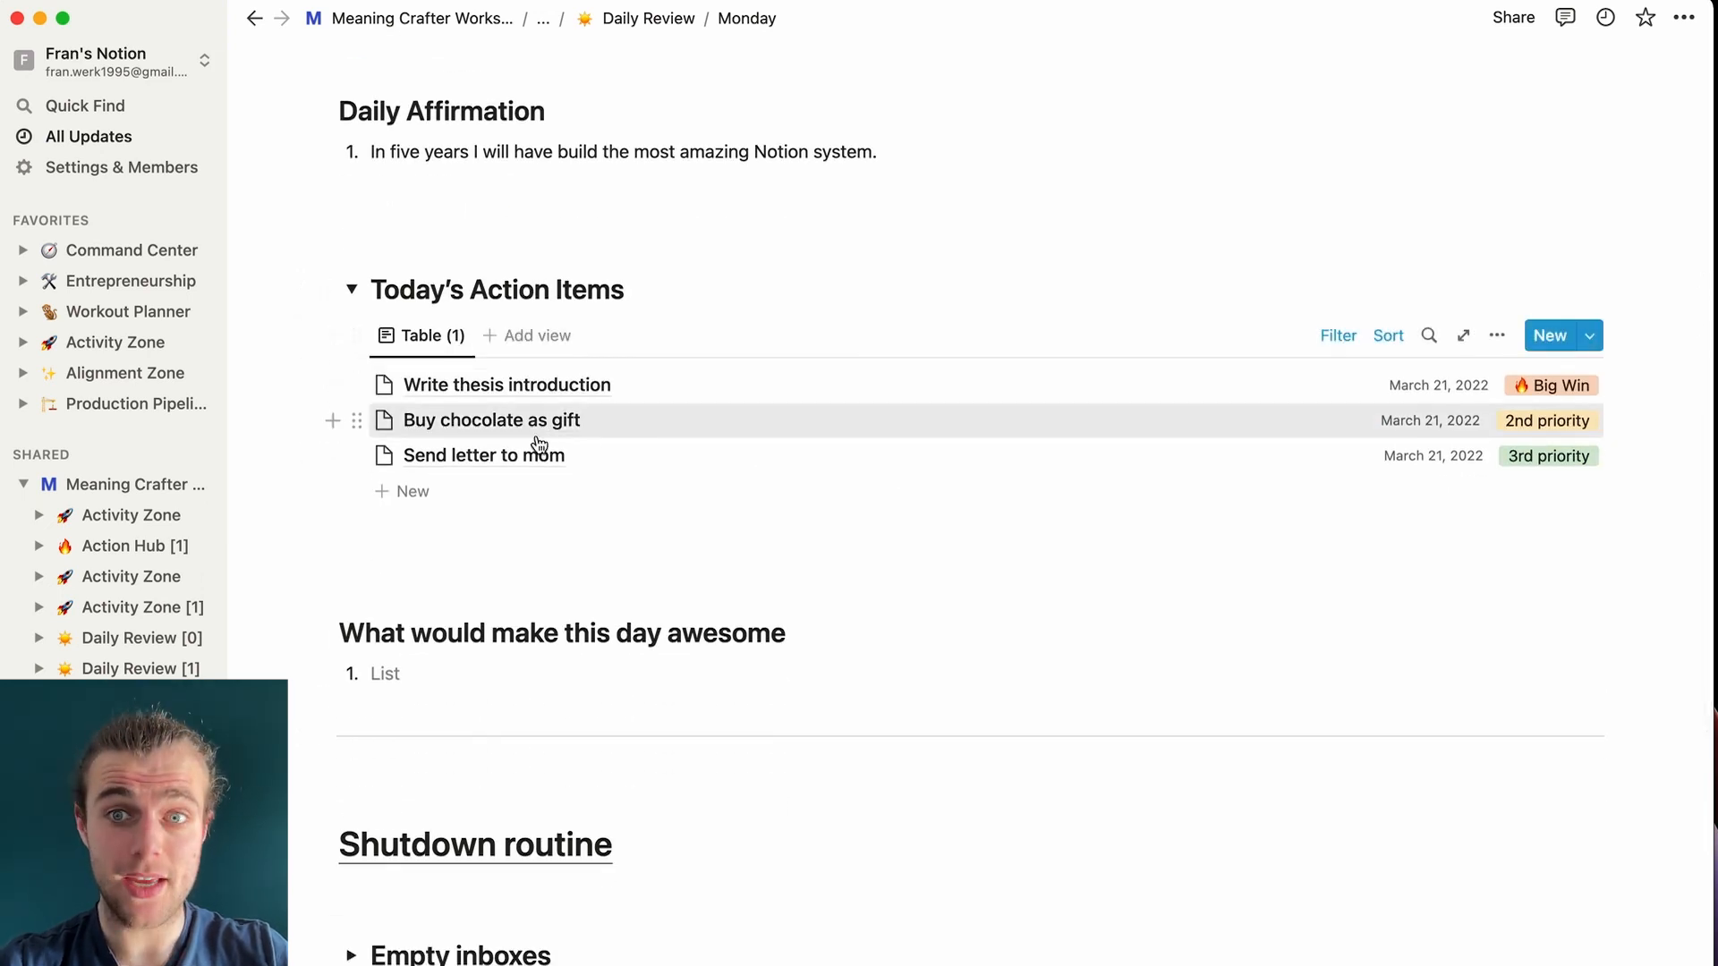
left_click(1337, 337)
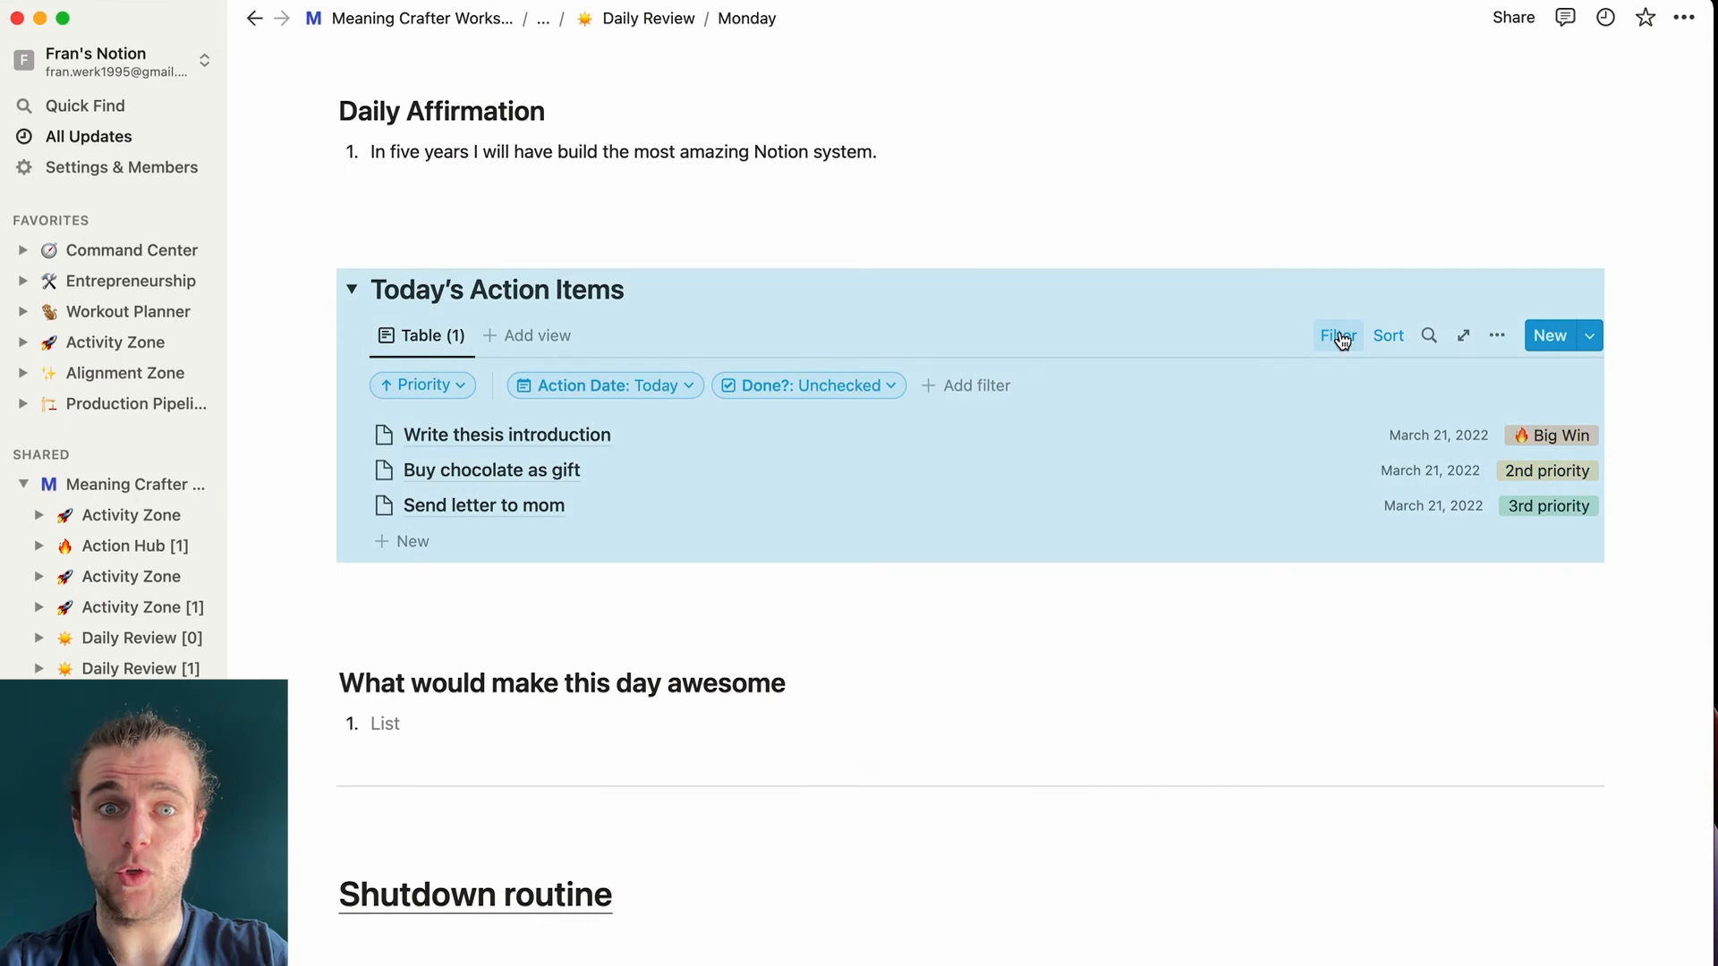
left_click(351, 288)
scroll(358, 403, "down", 2)
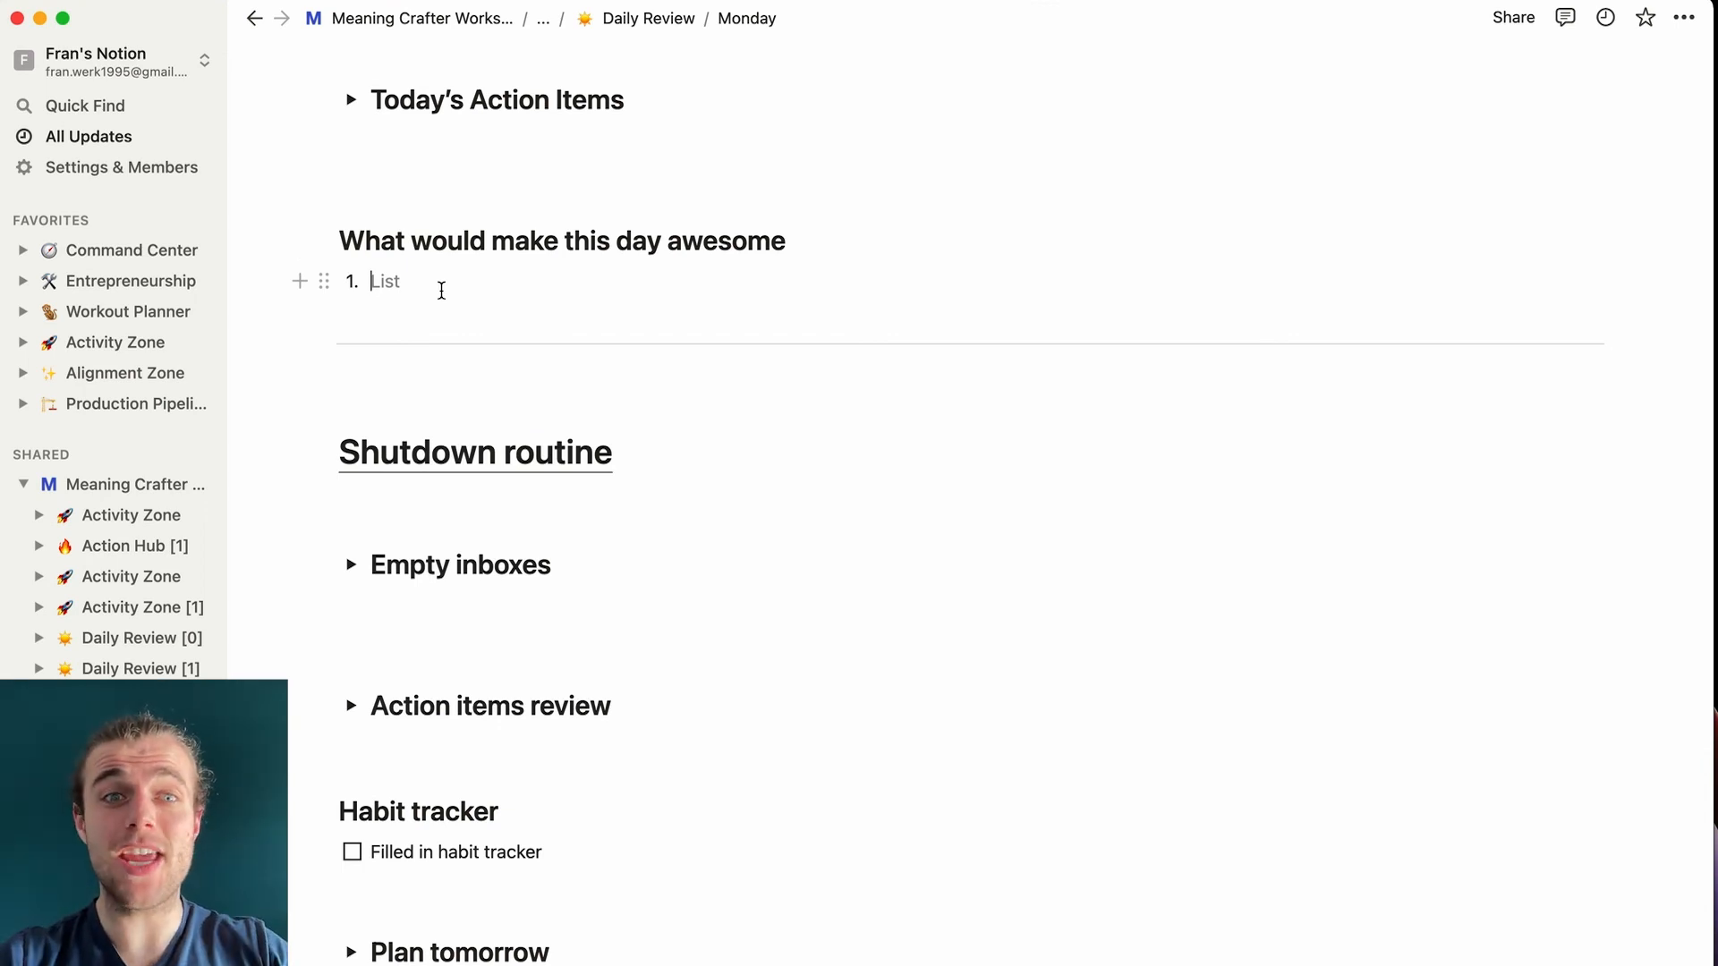
- Expand the Empty inboxes and Action items review sections of the Monday review
scroll(627, 519, "down", 2)
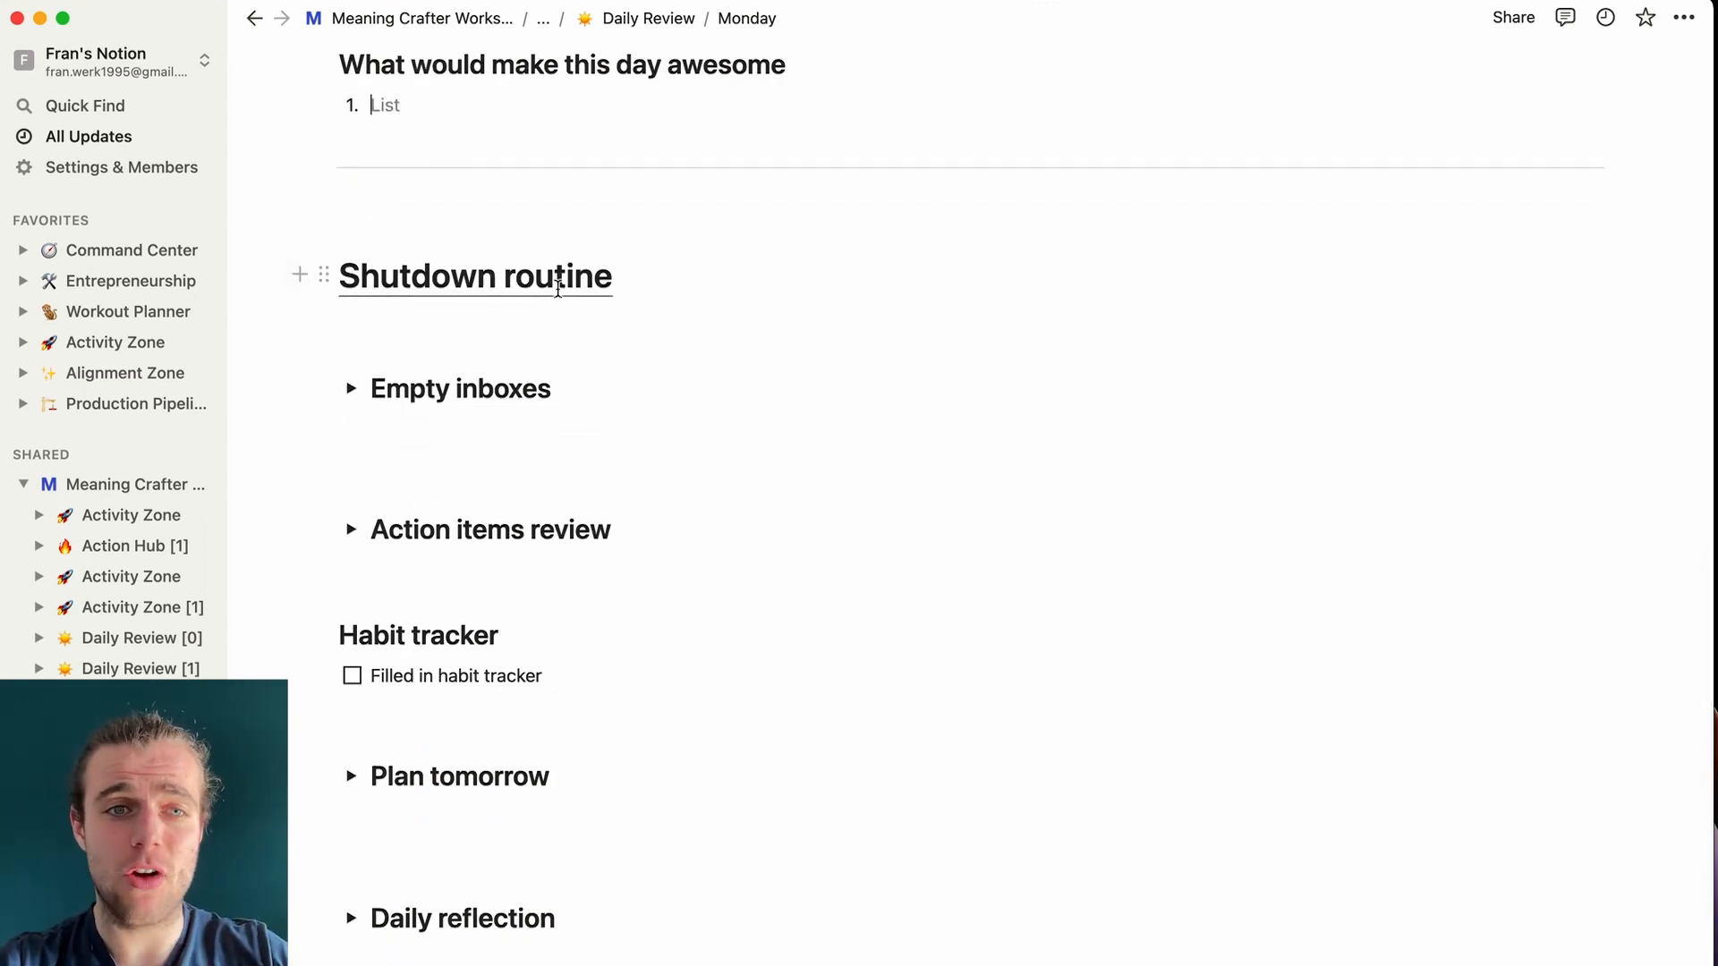
scroll(610, 735, "down", 1)
left_click(352, 319)
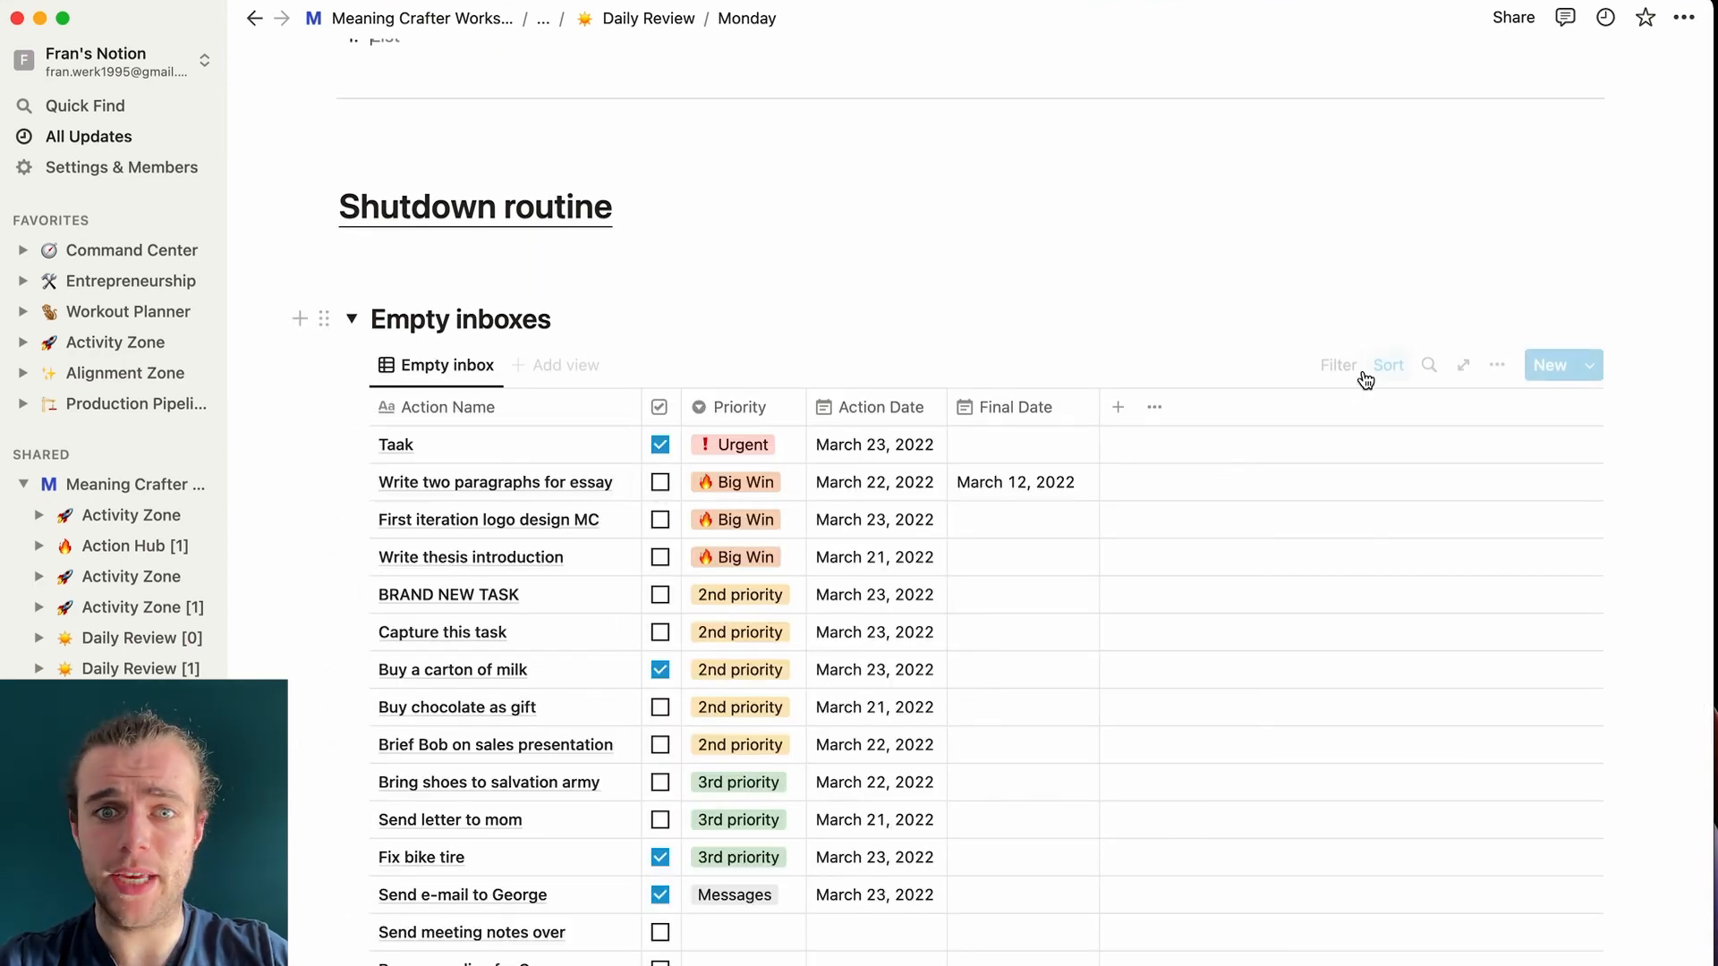
left_click(352, 272)
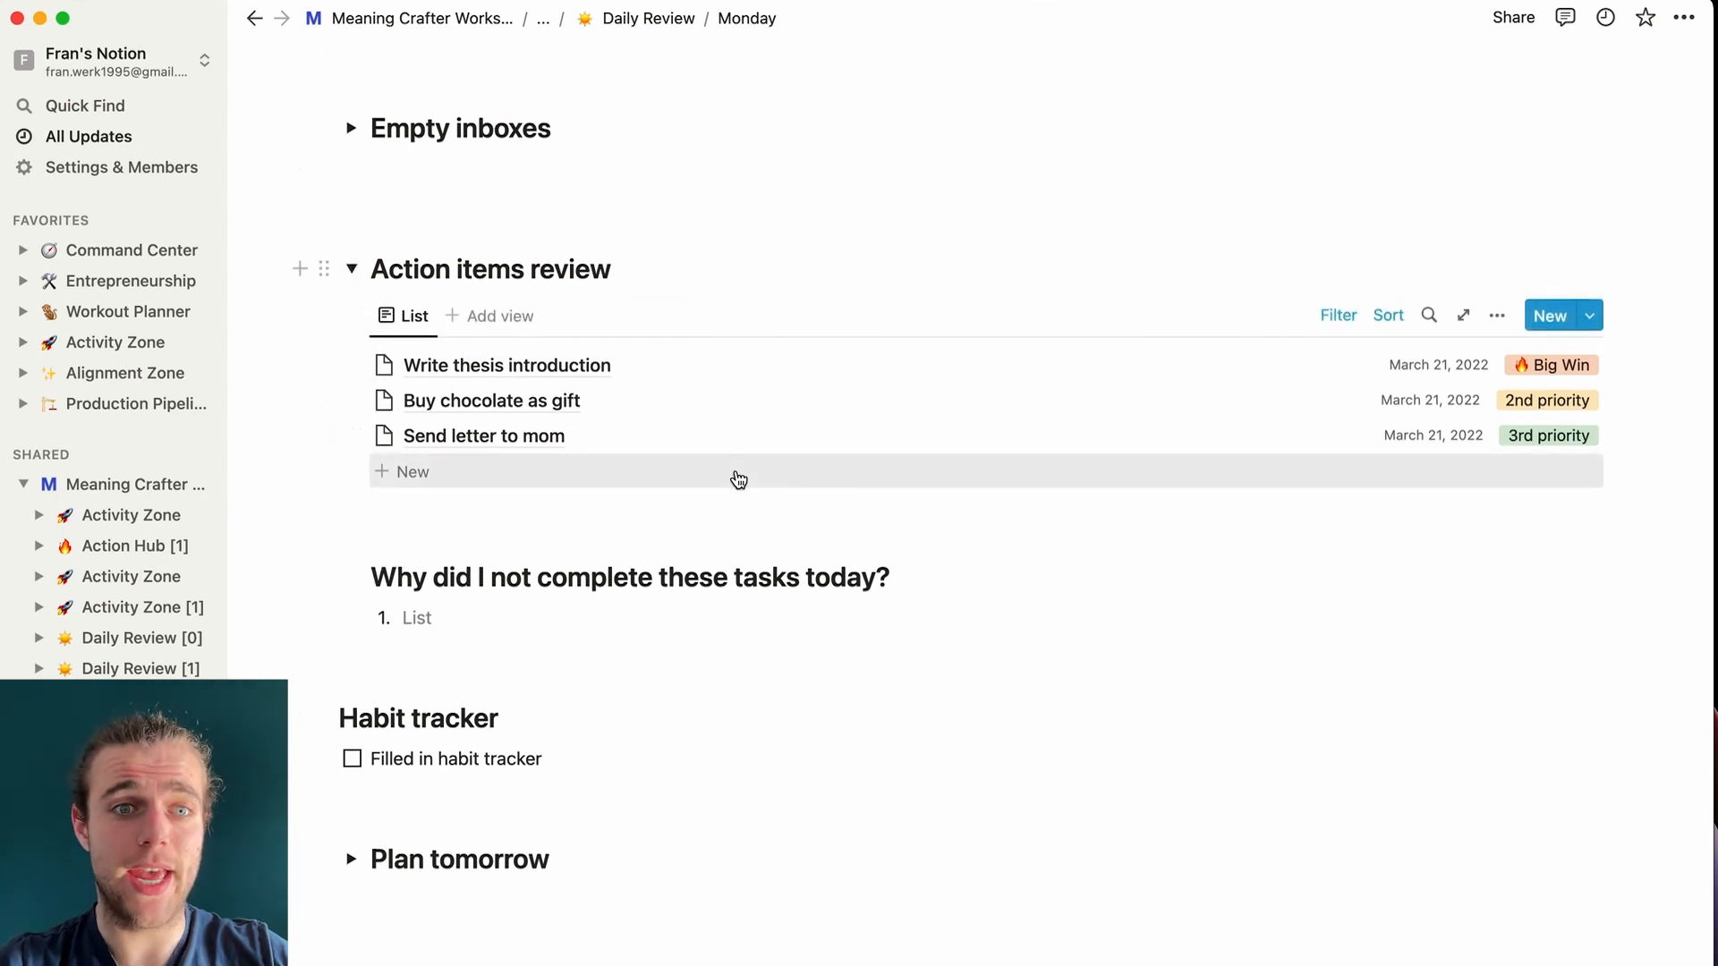
- Tick the Filled in habit tracker item and expand Plan tomorrow and Daily reflection
scroll(738, 480, "down", 2)
scroll(379, 525, "down", 1)
scroll(356, 503, "up", 1)
left_click(352, 496)
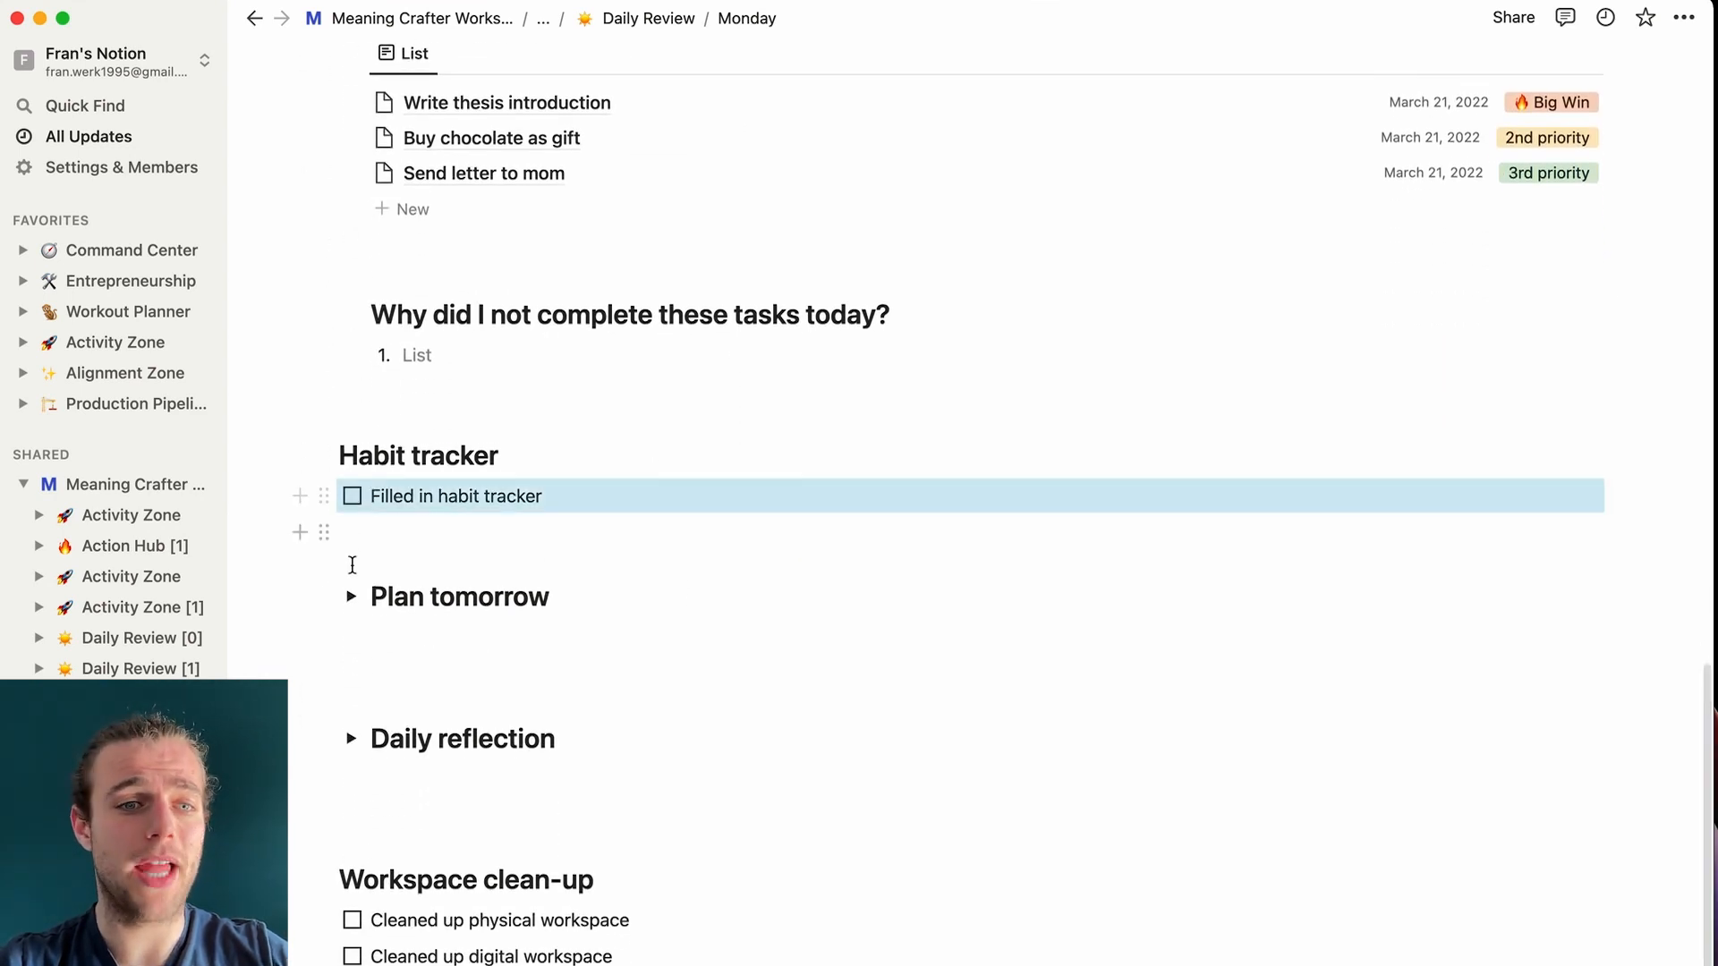
left_click(351, 596)
scroll(353, 581, "down", 10)
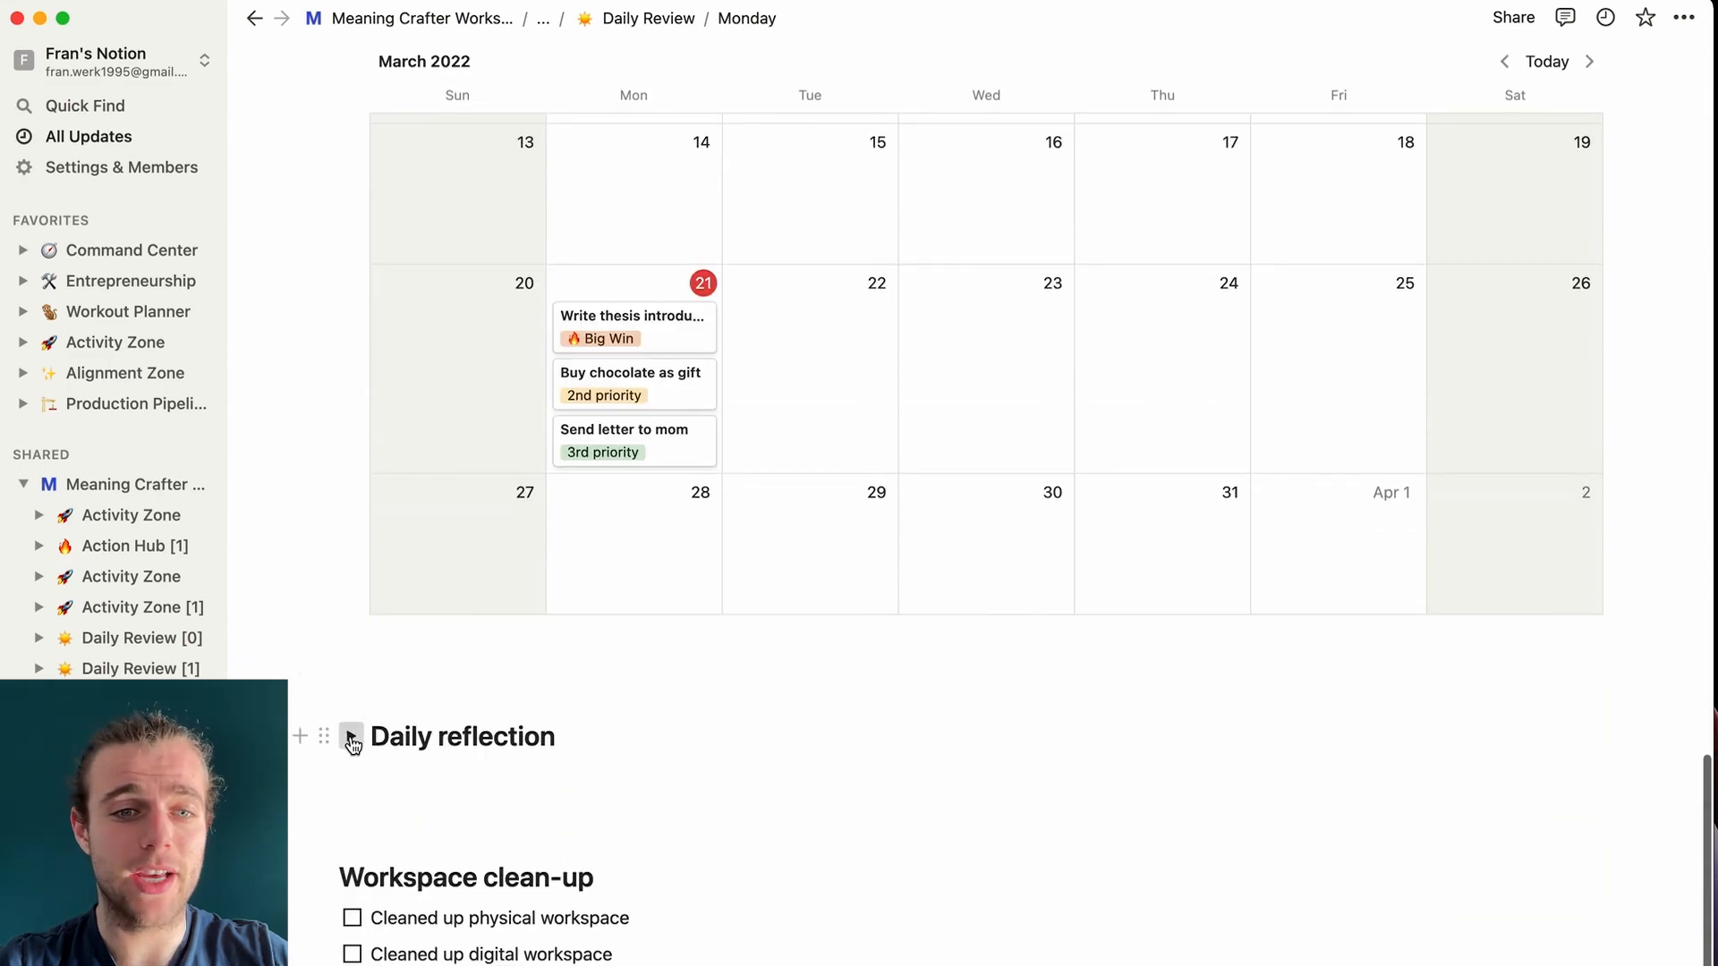
left_click(351, 737)
scroll(351, 737, "down", 5)
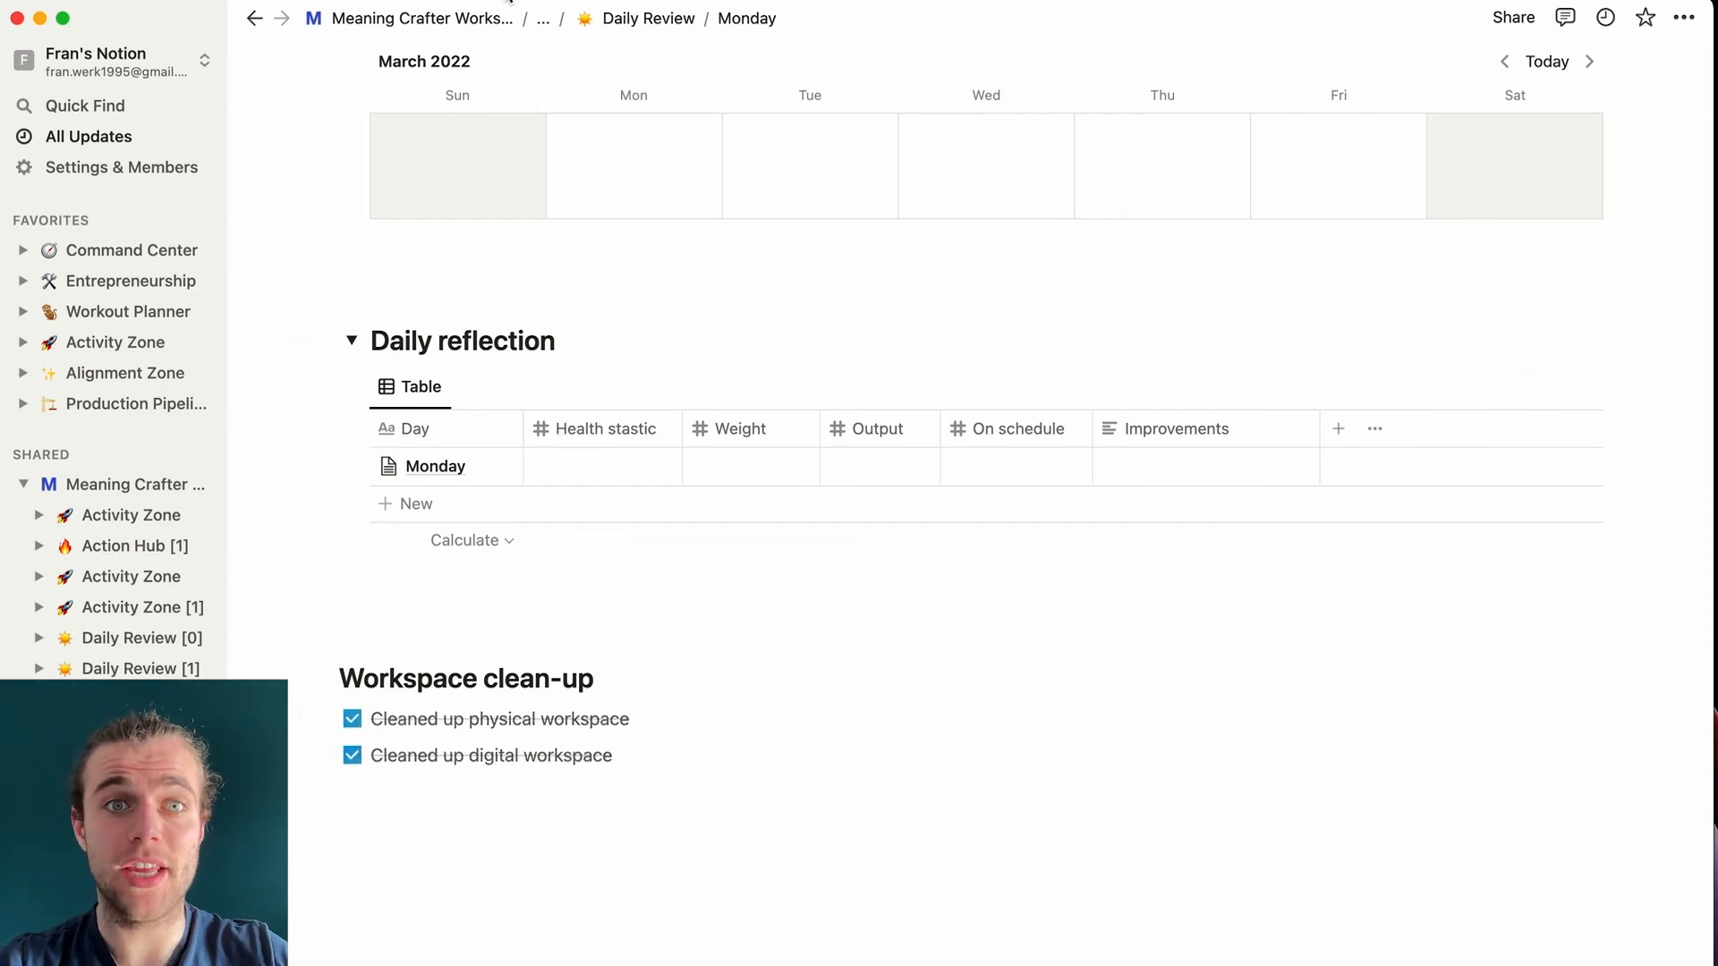
- Return to the Activity Zone page through the breadcrumb's hidden parent pages
left_click(543, 20)
left_click(549, 61)
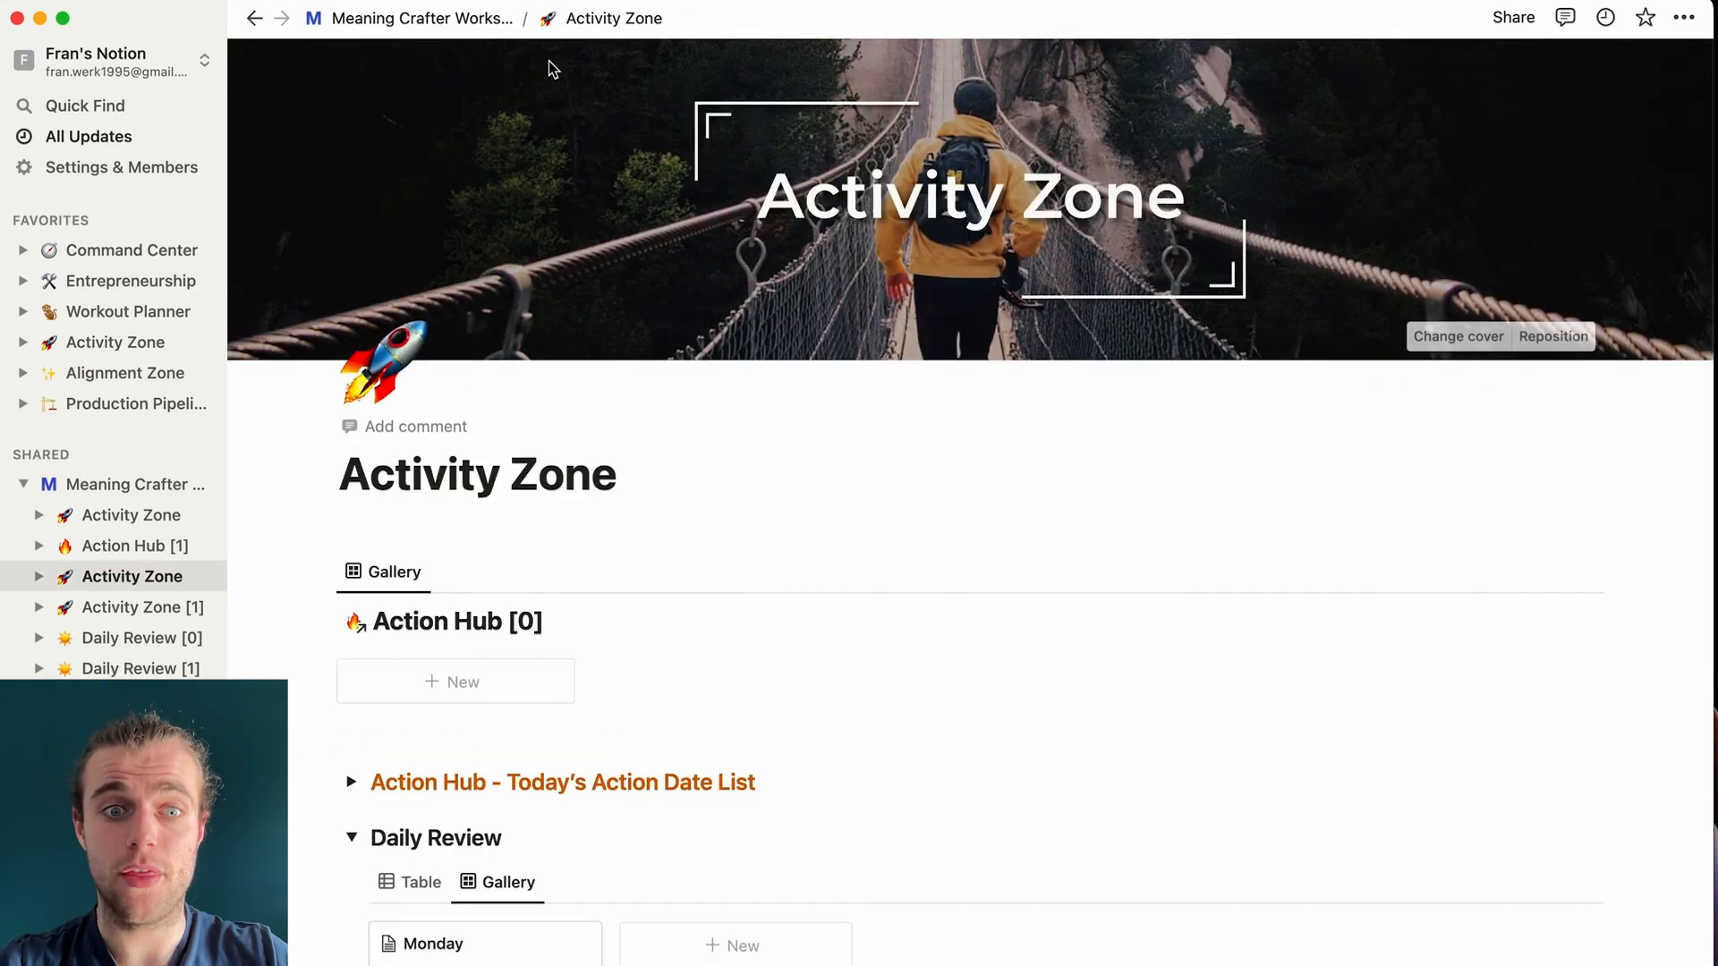
scroll(534, 518, "down", 5)
scroll(535, 528, "up", 2)
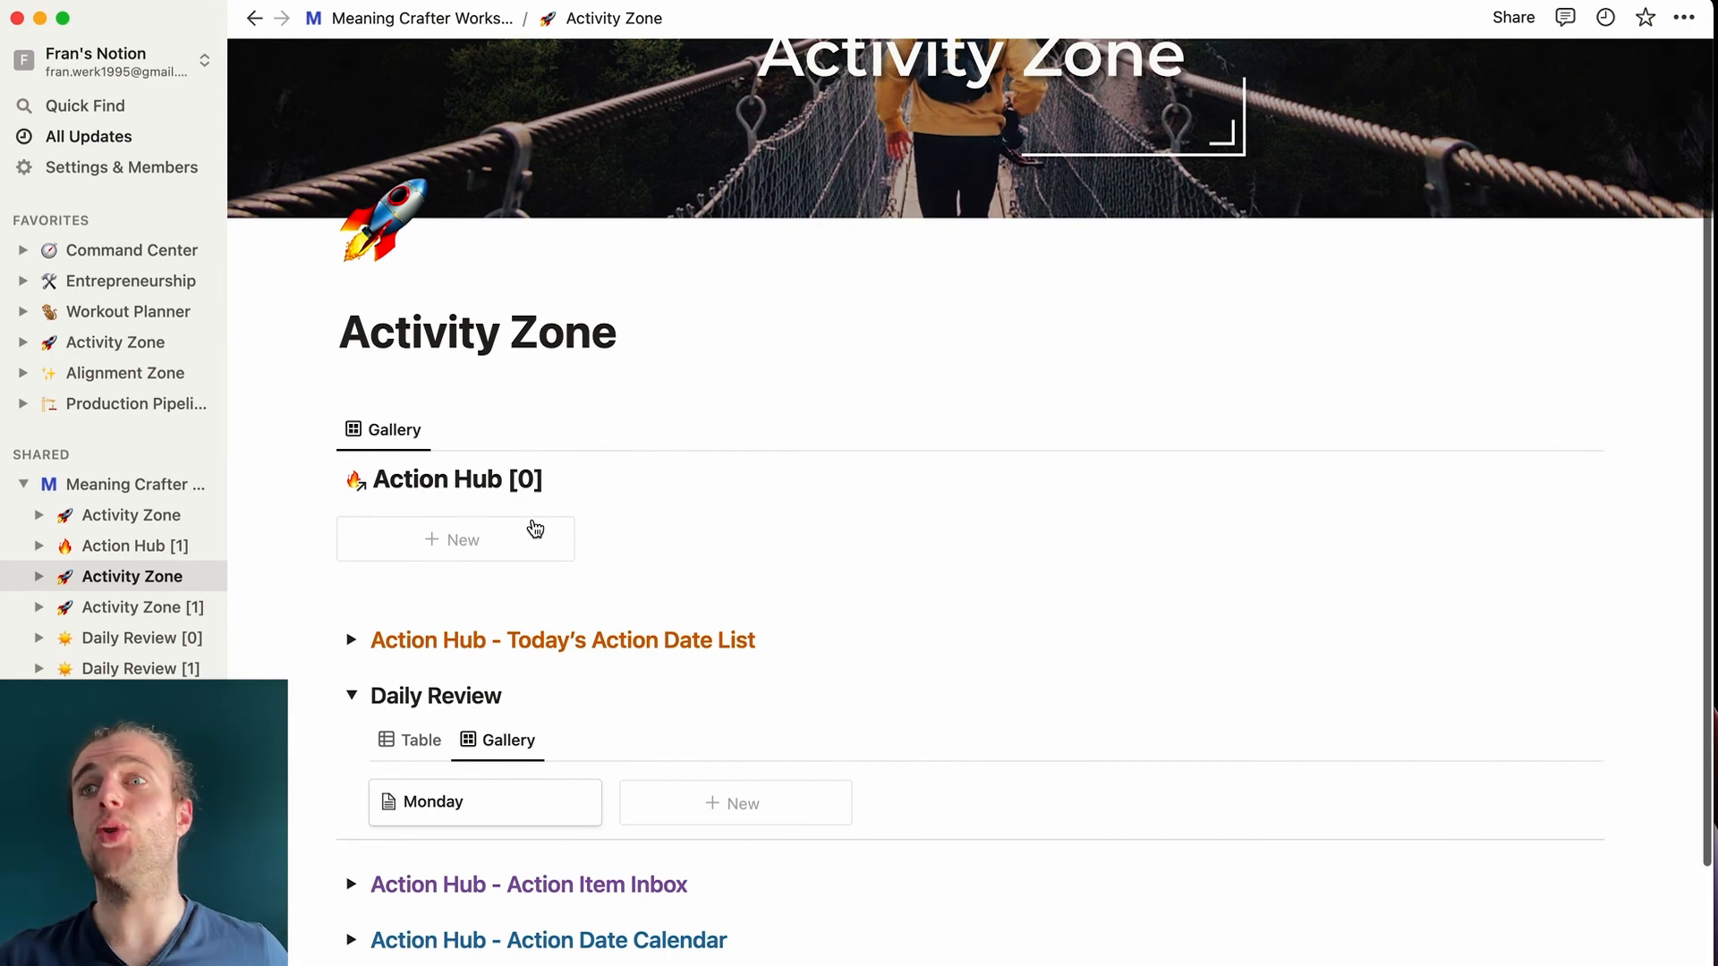